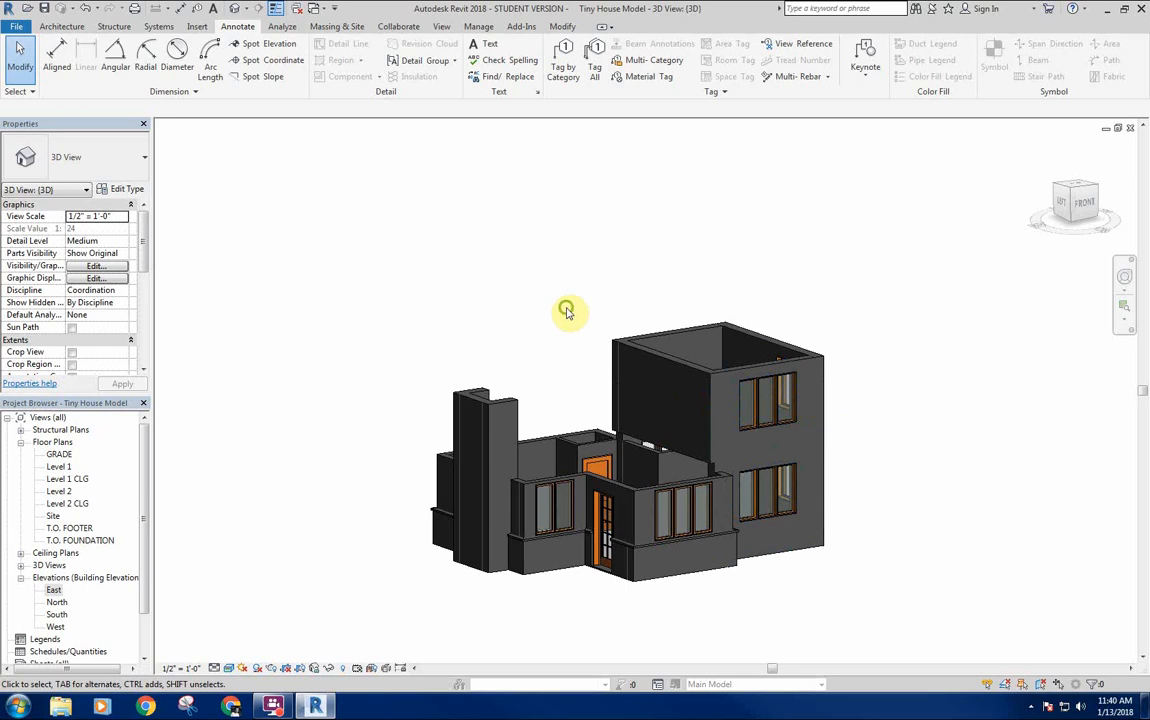
{"action": "middle_click_drag", "start_coordinate": [473, 300], "coordinate": [478, 336]}
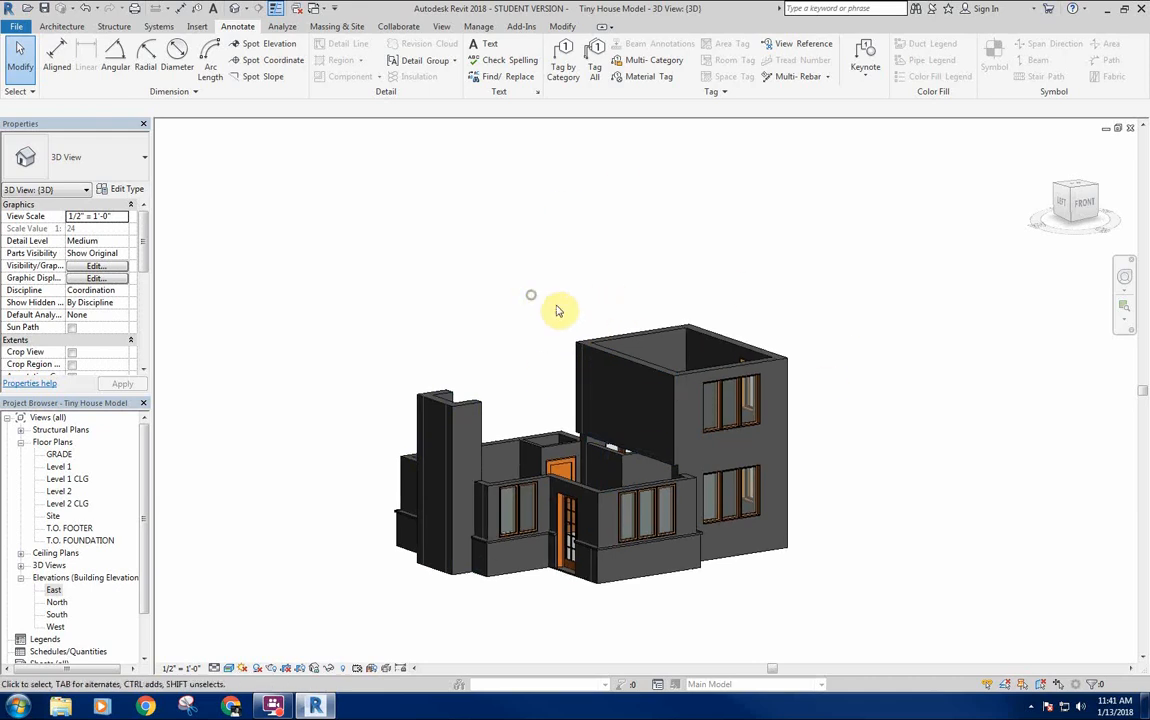
{"action": "middle_click_drag", "start_coordinate": [520, 378], "coordinate": [501, 381]}
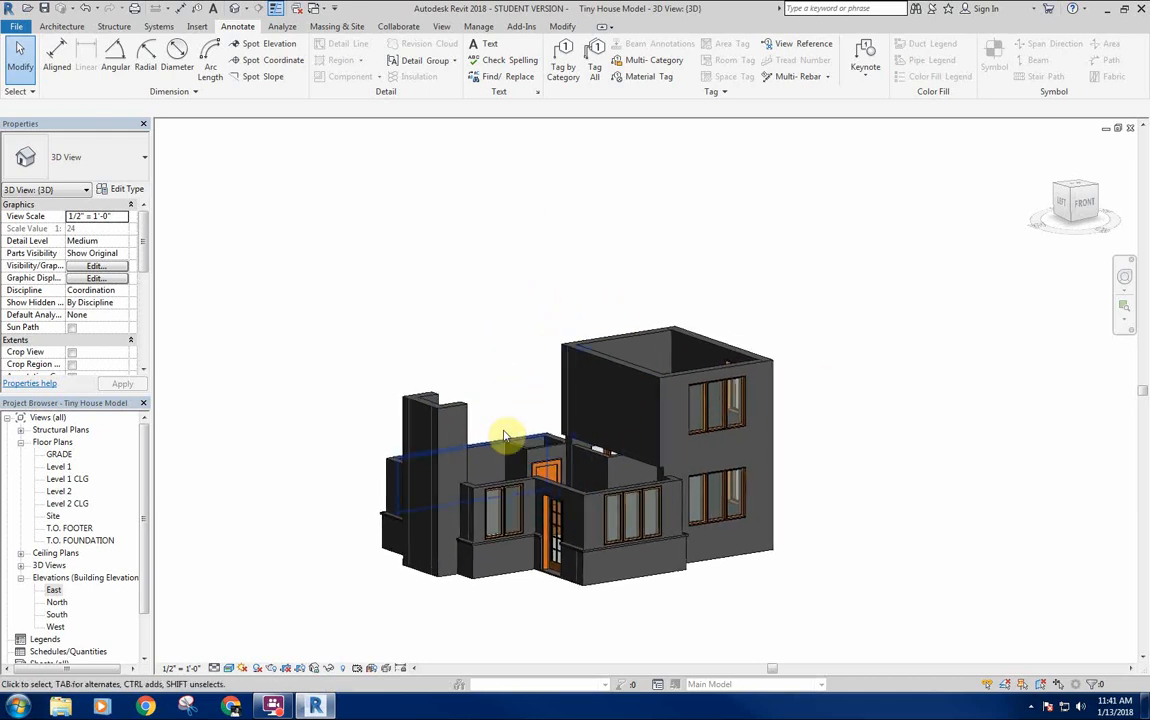
{"action": "middle_click_drag", "start_coordinate": [473, 358], "coordinate": [481, 358]}
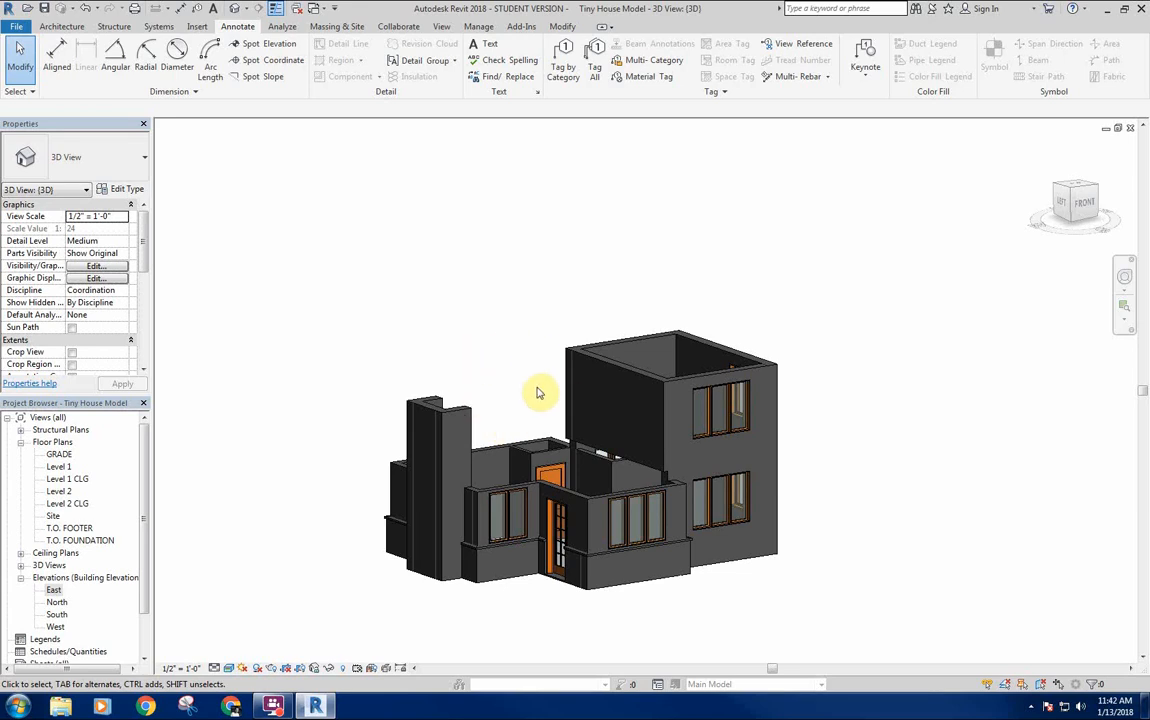
{"action": "scroll", "coordinate": [498, 385], "scroll_direction": "up", "scroll_amount": 2}
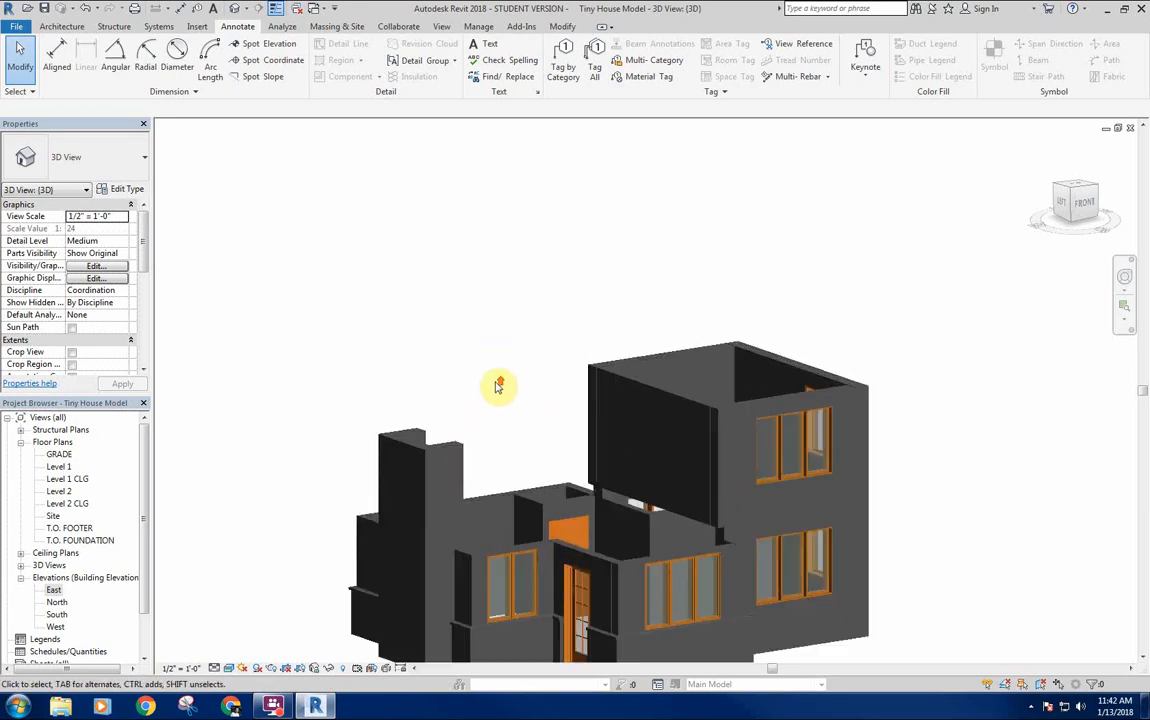
{"action": "scroll", "coordinate": [496, 360], "scroll_direction": "down", "scroll_amount": 1}
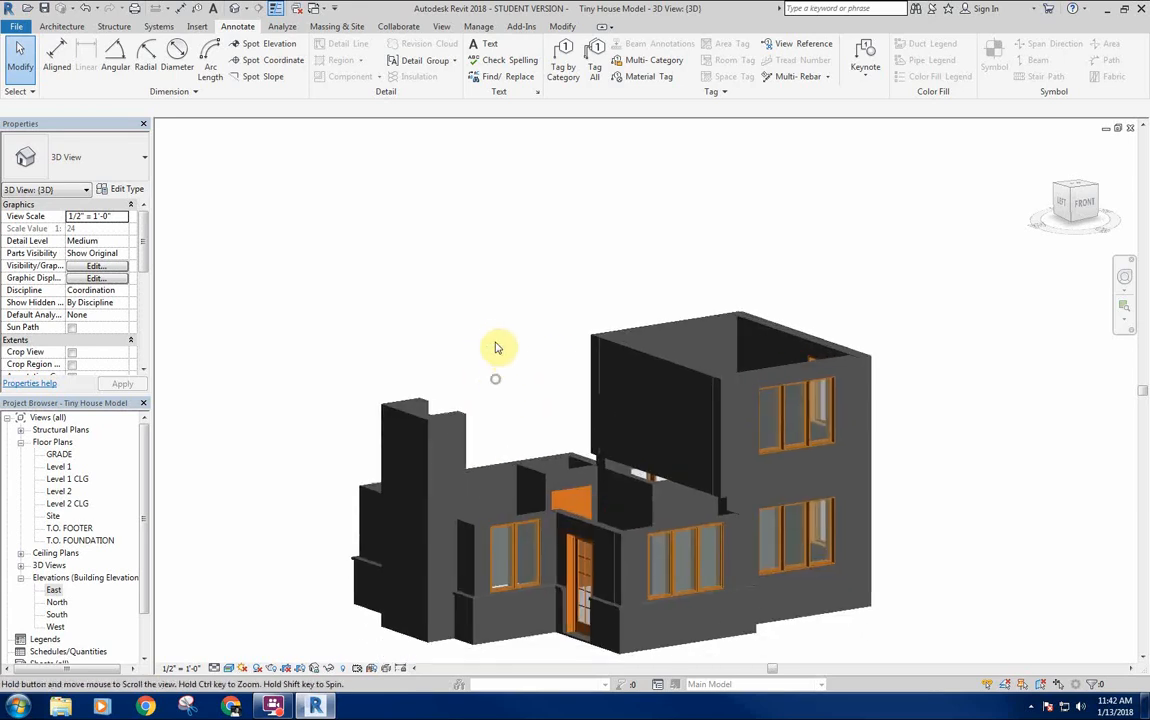
Open the South elevation and show the empty area beside the upper storey of the house.
{"action": "double_click", "coordinate": [56, 614]}
{"action": "scroll", "coordinate": [700, 392], "scroll_direction": "up", "scroll_amount": 3}
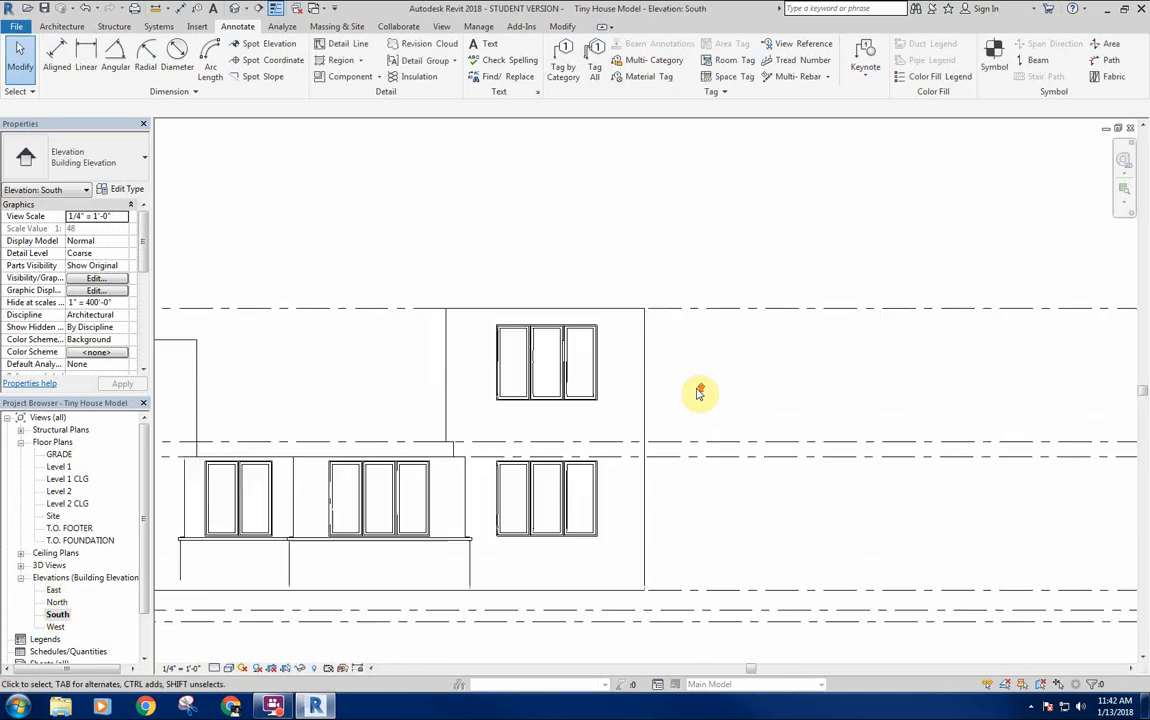
{"action": "scroll", "coordinate": [700, 392], "scroll_direction": "up", "scroll_amount": 5}
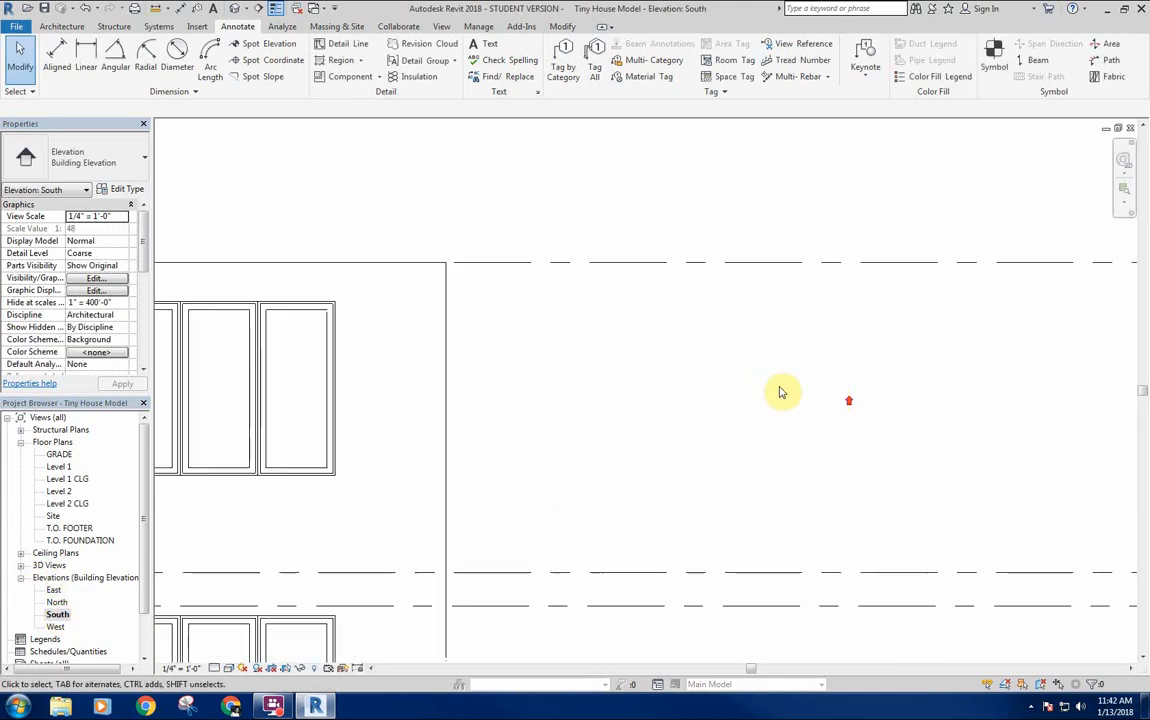
Draw a chain of detail lines for a sloped rafter tail: top edge, short plumb end and parallel bottom edge.
{"action": "key", "text": "d"}
{"action": "key", "text": "l"}
{"action": "left_click", "coordinate": [666, 406]}
{"action": "left_click", "coordinate": [685, 297]}
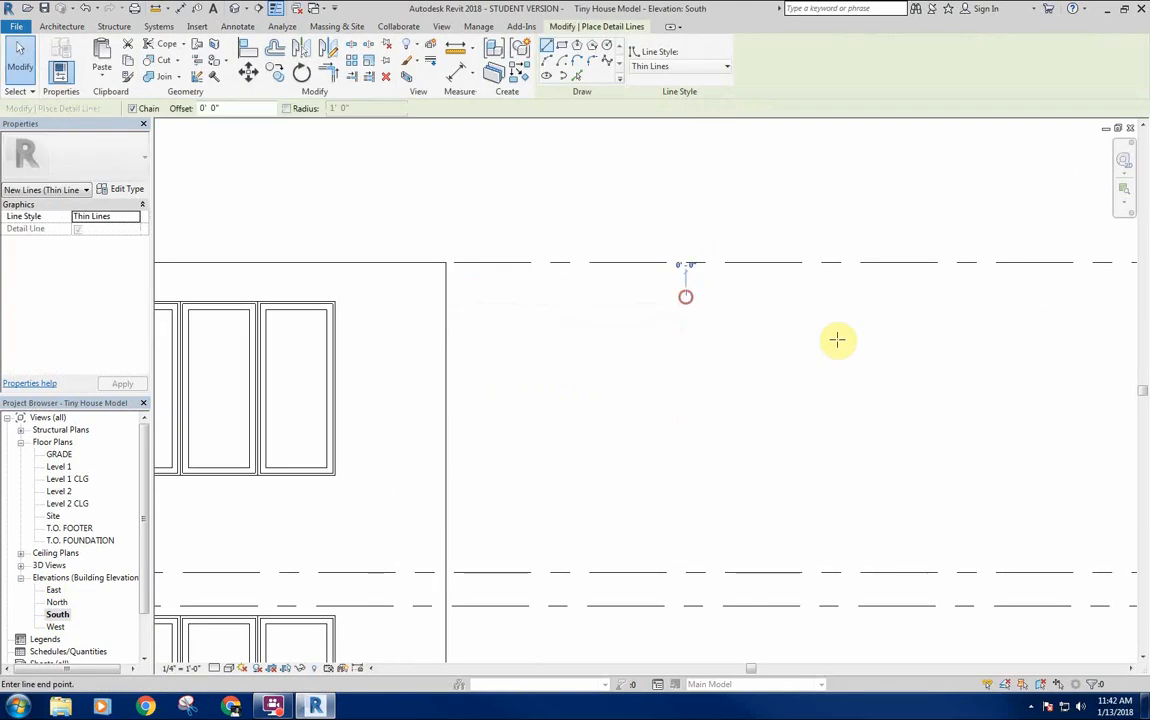
{"action": "left_click", "coordinate": [916, 452]}
{"action": "scroll", "coordinate": [918, 445], "scroll_direction": "up", "scroll_amount": 3}
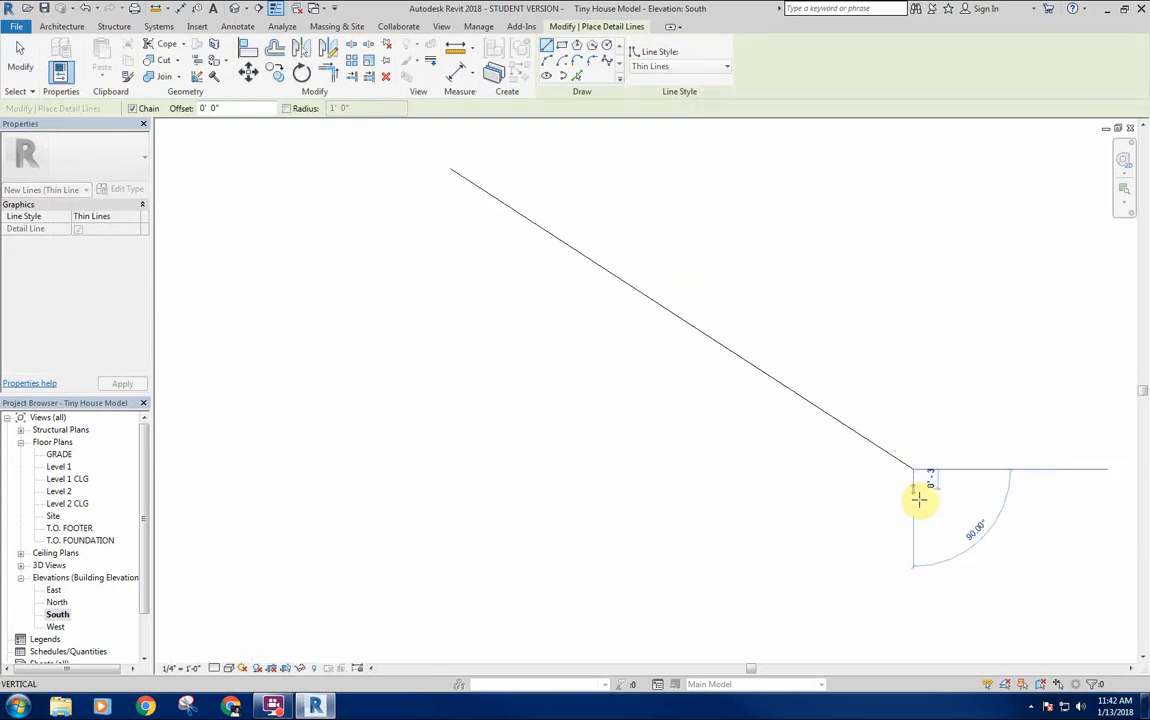
{"action": "left_click", "coordinate": [910, 548]}
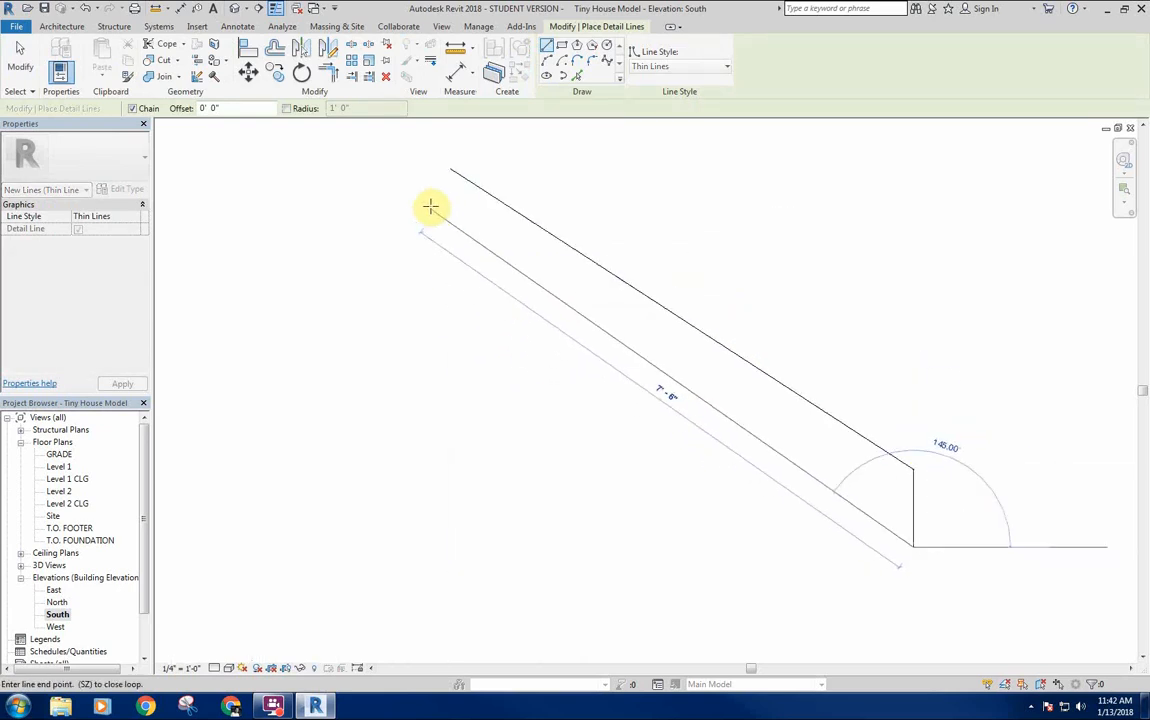
{"action": "left_click", "coordinate": [440, 242]}
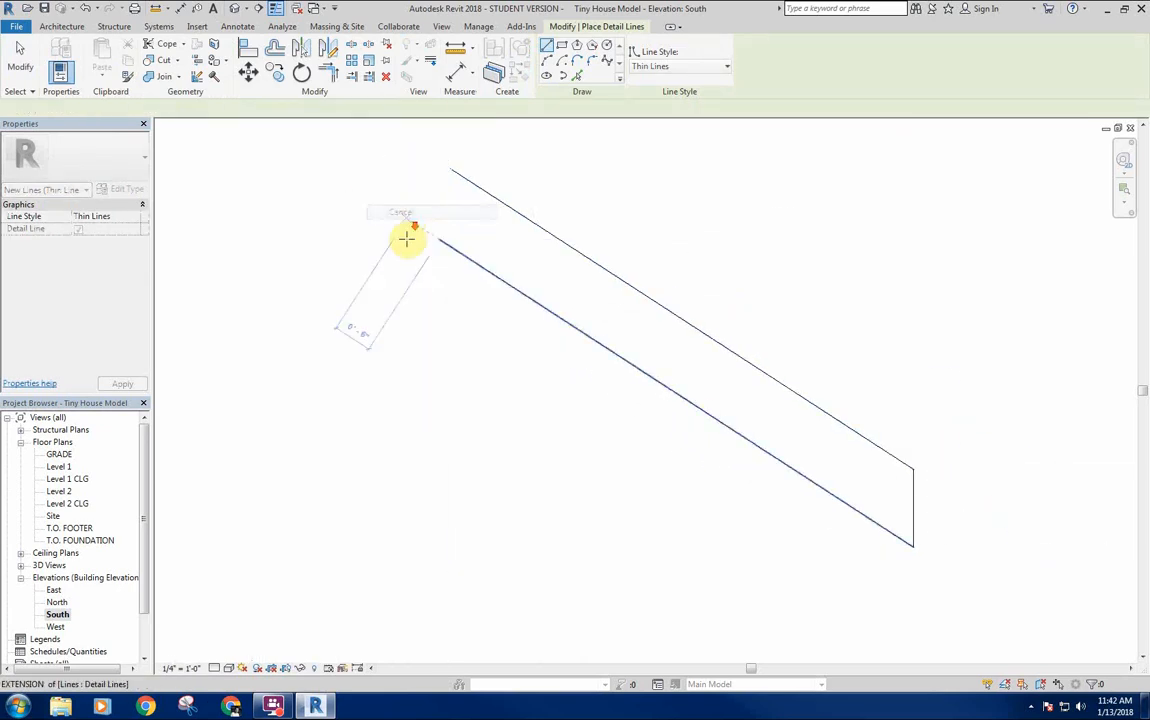
{"action": "key", "text": "Escape"}
{"action": "scroll", "coordinate": [545, 342], "scroll_direction": "down", "scroll_amount": 2}
{"action": "scroll", "coordinate": [585, 310], "scroll_direction": "up", "scroll_amount": 2}
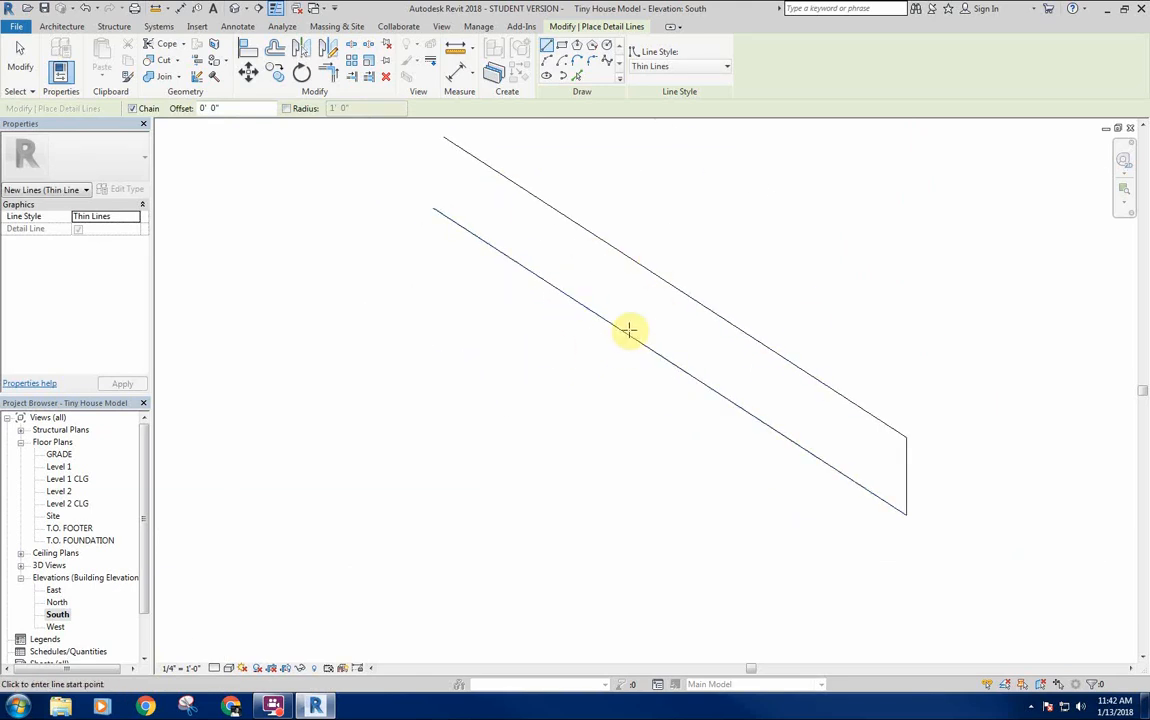
Add a thin sheathing layer under the rafter by drawing detail lines from its lower tip parallel to the bottom edge.
{"action": "left_click", "coordinate": [910, 508]}
{"action": "scroll", "coordinate": [910, 508], "scroll_direction": "up", "scroll_amount": 2}
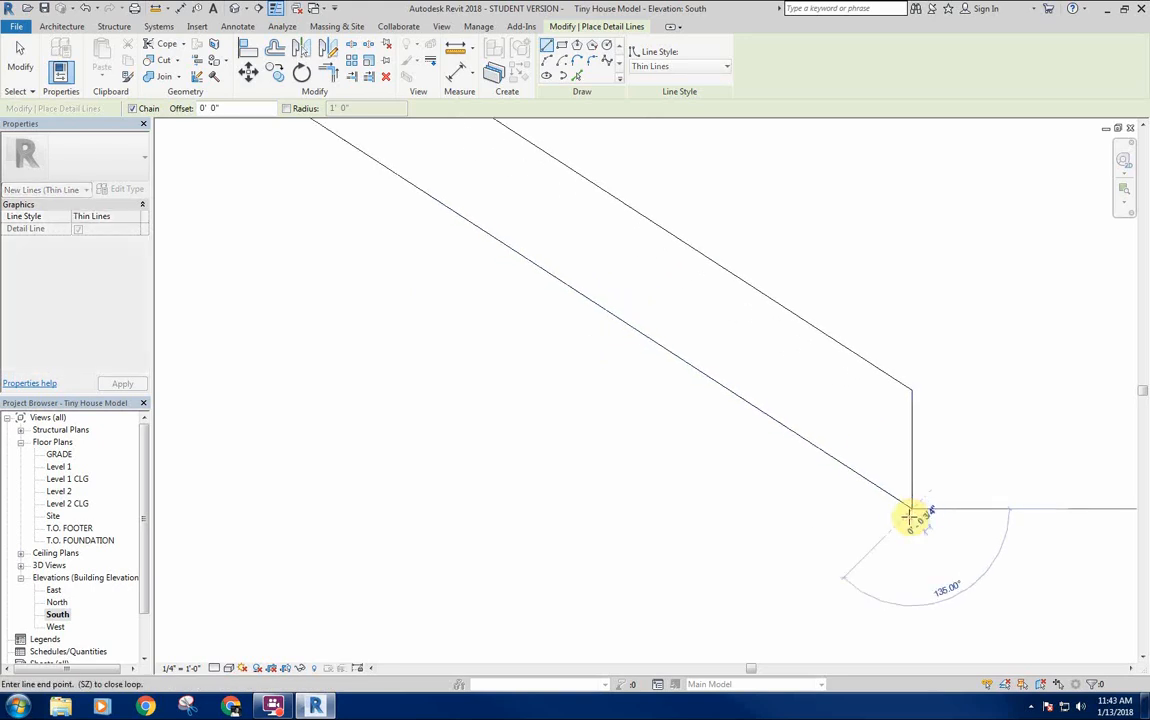
{"action": "scroll", "coordinate": [524, 303], "scroll_direction": "down", "scroll_amount": 2}
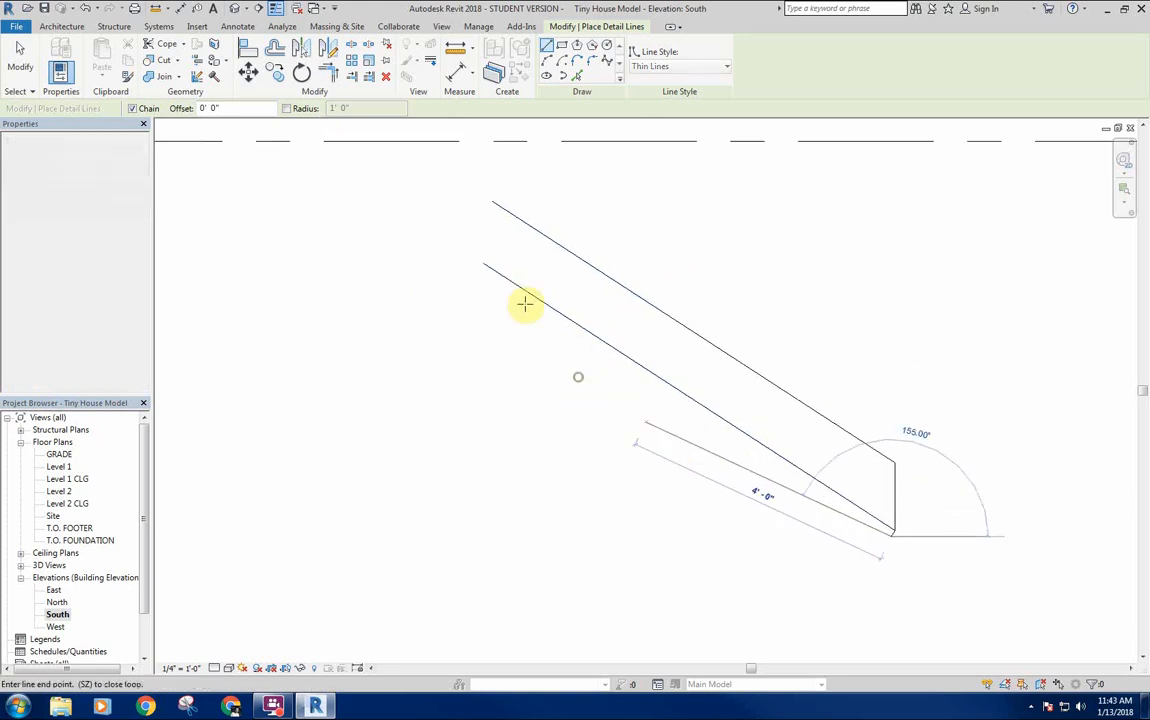
{"action": "left_click", "coordinate": [479, 266]}
{"action": "key", "text": "Escape"}
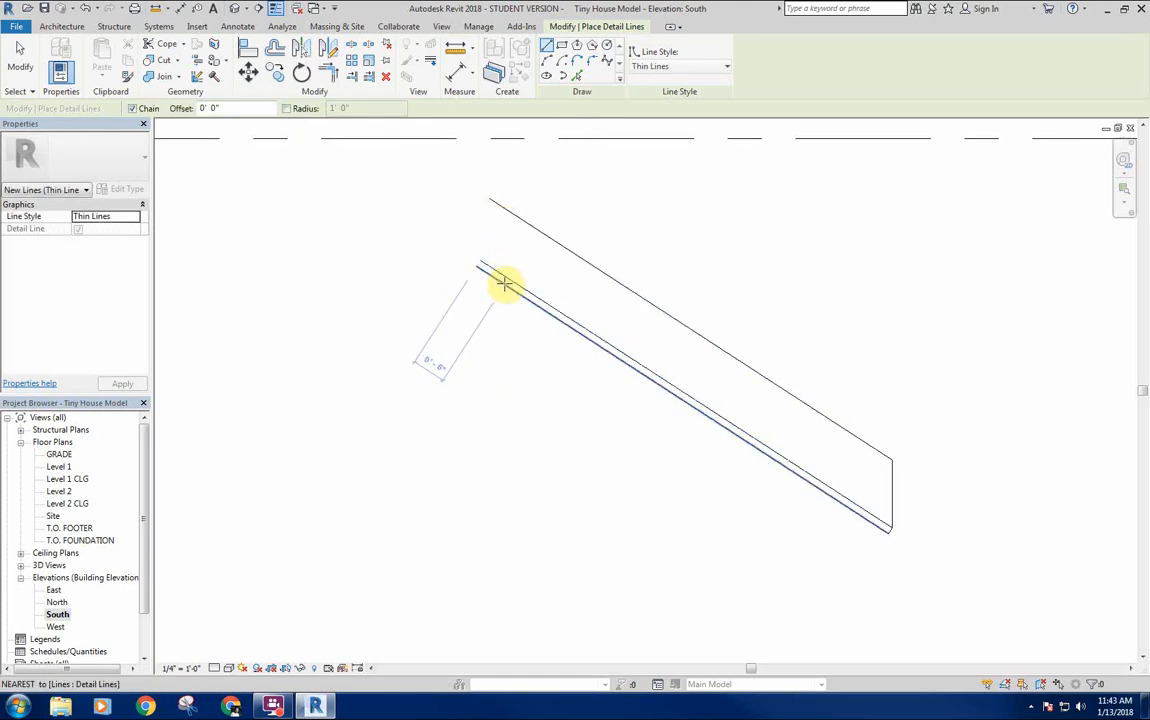
Draw a small rectangle about 6 inches tall standing square on the rafter's bottom edge near its upper end.
{"action": "left_click", "coordinate": [479, 266]}
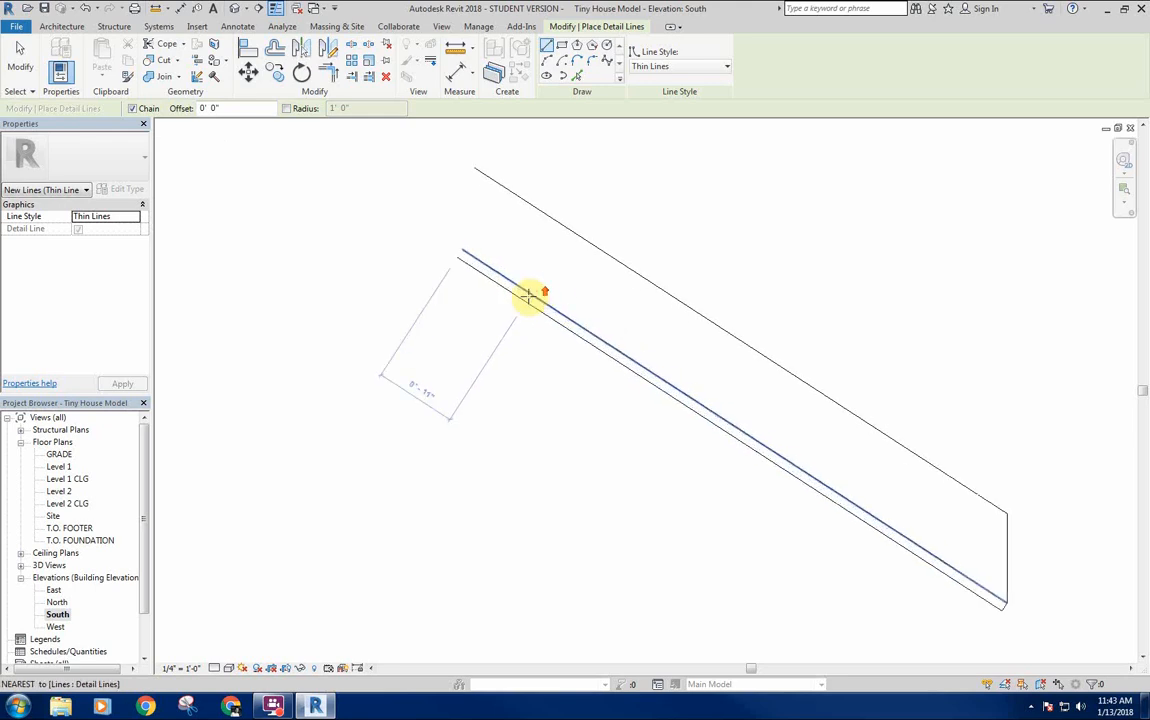
{"action": "scroll", "coordinate": [540, 295], "scroll_direction": "up", "scroll_amount": 2}
{"action": "left_click", "coordinate": [535, 293]}
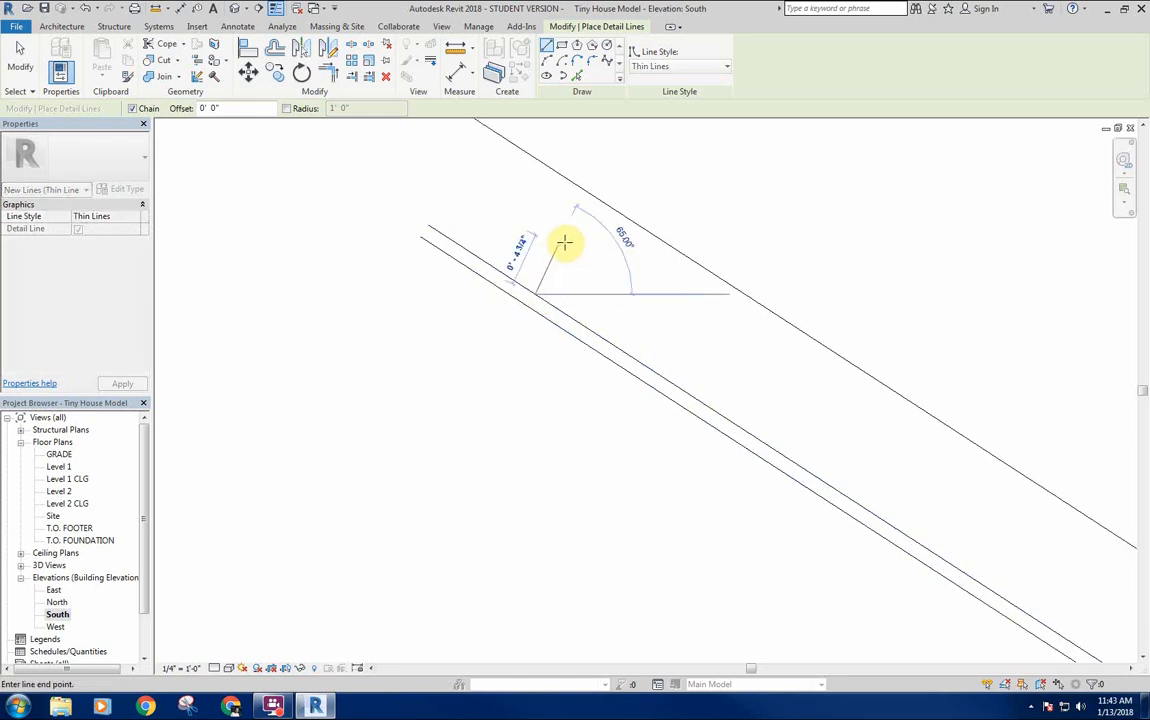
{"action": "left_click", "coordinate": [570, 240]}
{"action": "left_click", "coordinate": [612, 264]}
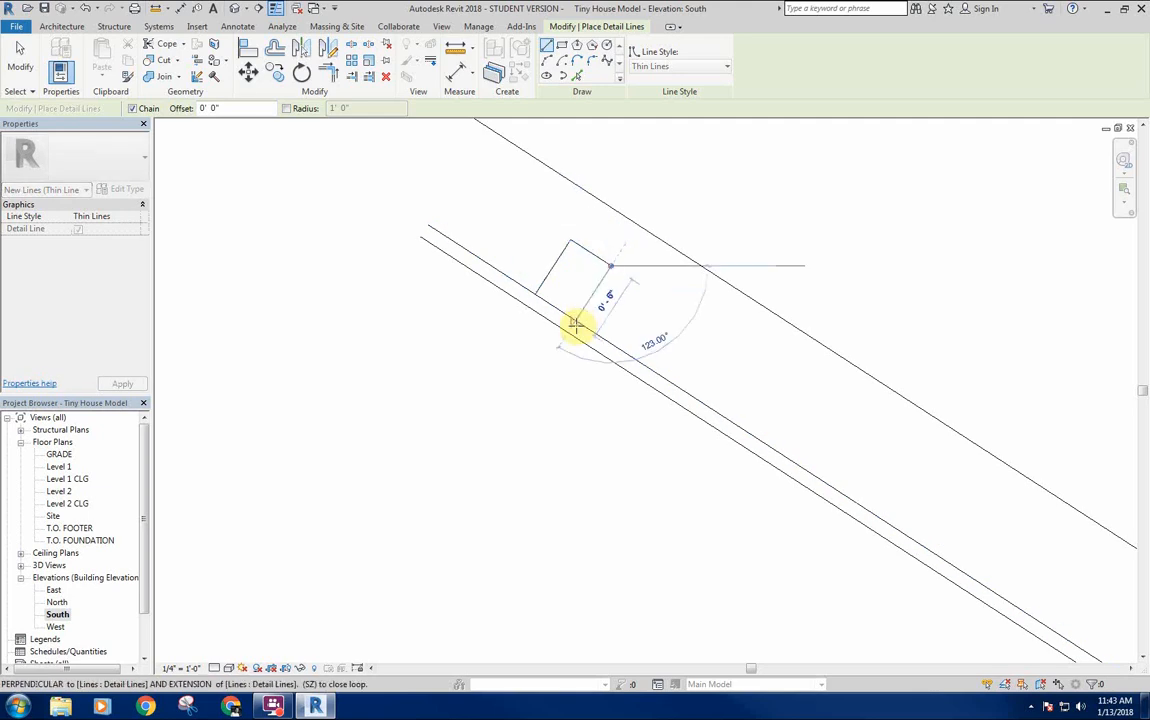
{"action": "left_click", "coordinate": [575, 323]}
{"action": "key", "text": "Escape"}
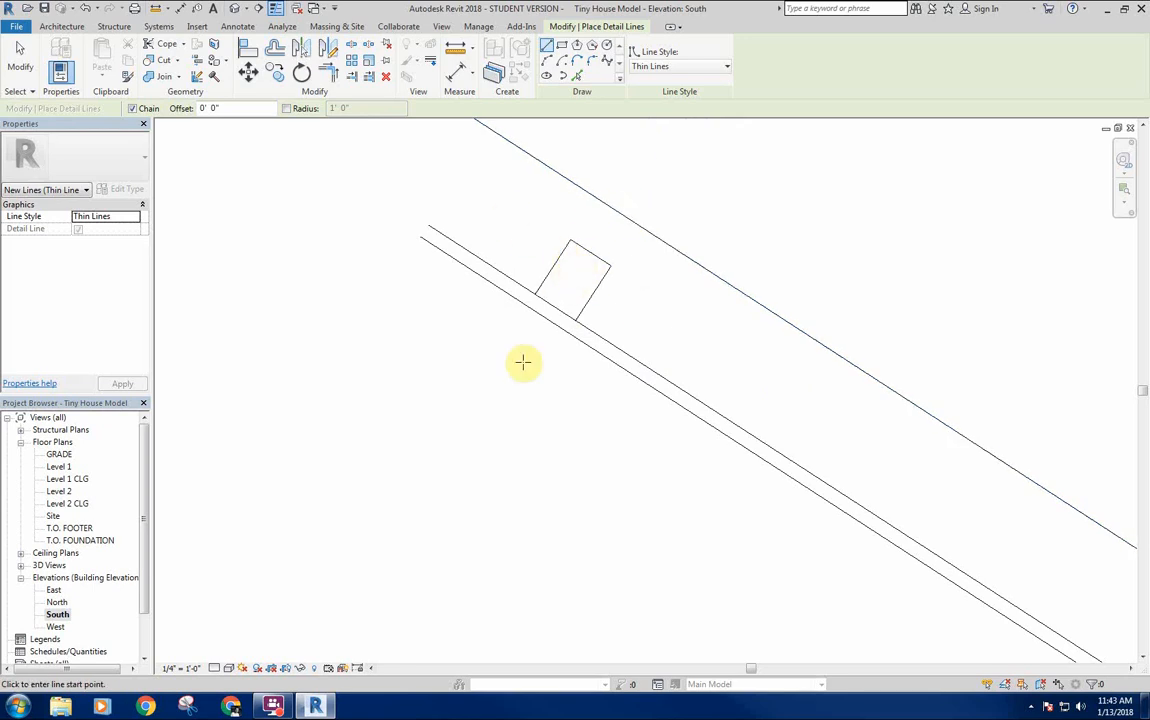
Sketch a second roof profile beside the first with a 33° top line, an 11-inch plumb end and a shallower bottom line.
{"action": "middle_click_drag", "start_coordinate": [516, 426], "coordinate": [547, 365]}
{"action": "scroll", "coordinate": [586, 418], "scroll_direction": "down", "scroll_amount": 3}
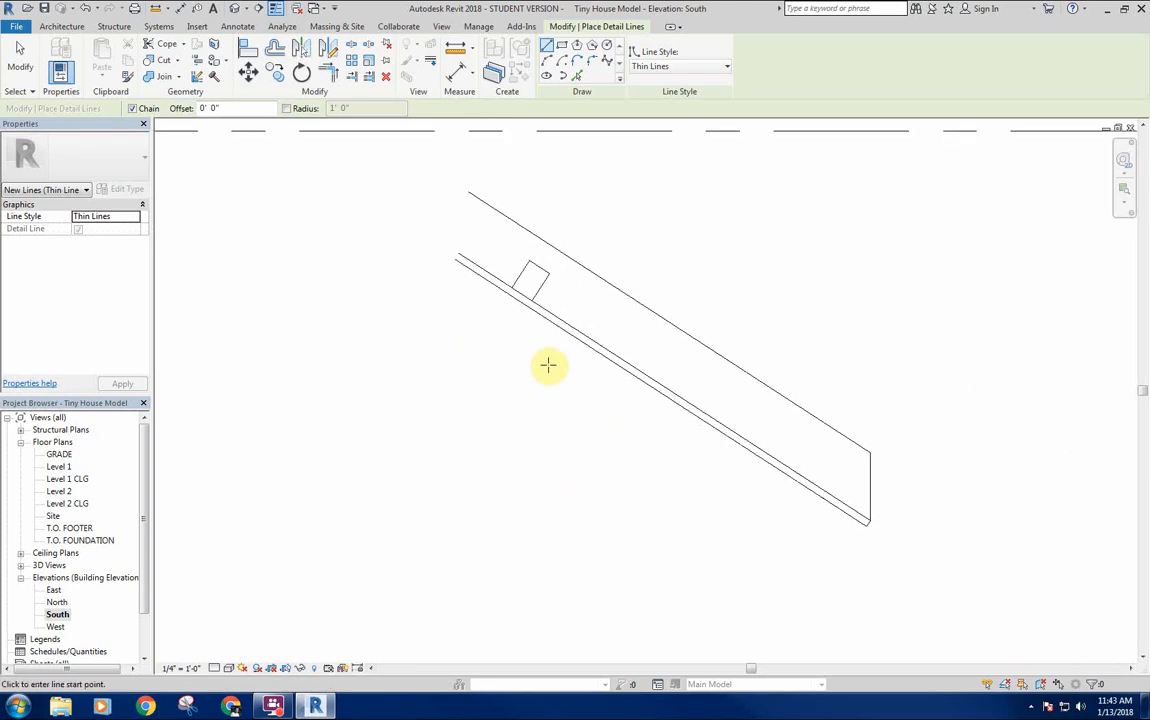
{"action": "right_click", "coordinate": [449, 376]}
{"action": "scroll", "coordinate": [352, 393], "scroll_direction": "down", "scroll_amount": 2}
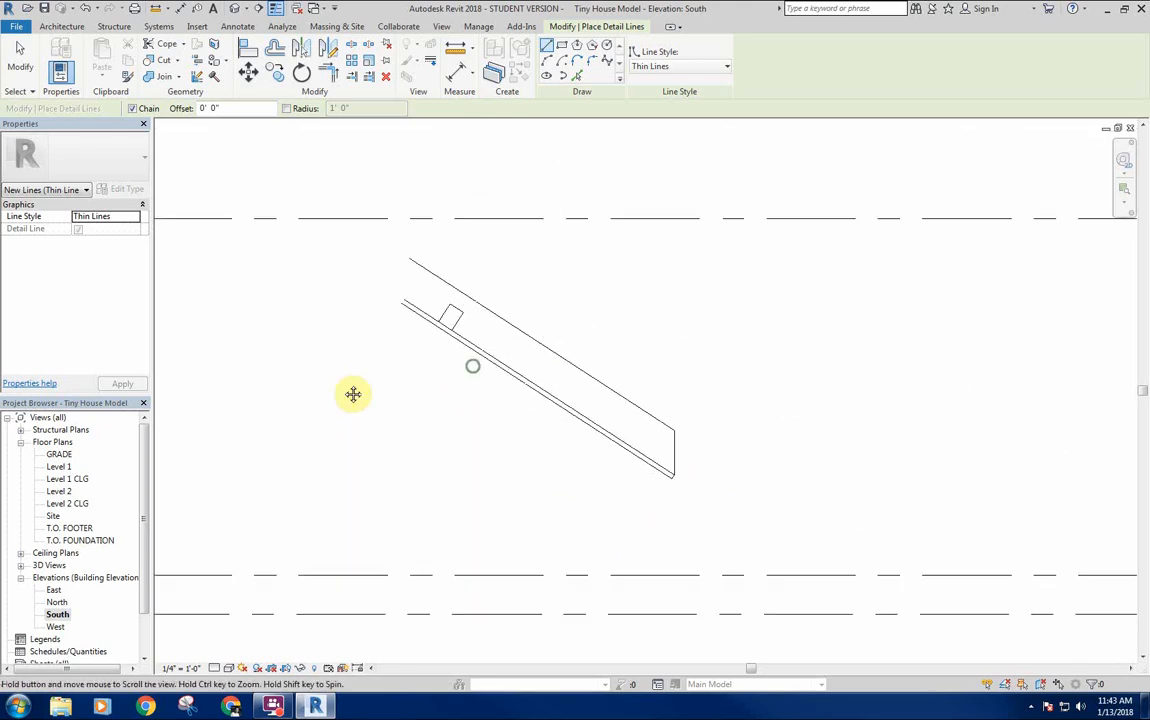
{"action": "middle_click_drag", "start_coordinate": [352, 393], "coordinate": [647, 295]}
{"action": "left_click", "coordinate": [614, 262]}
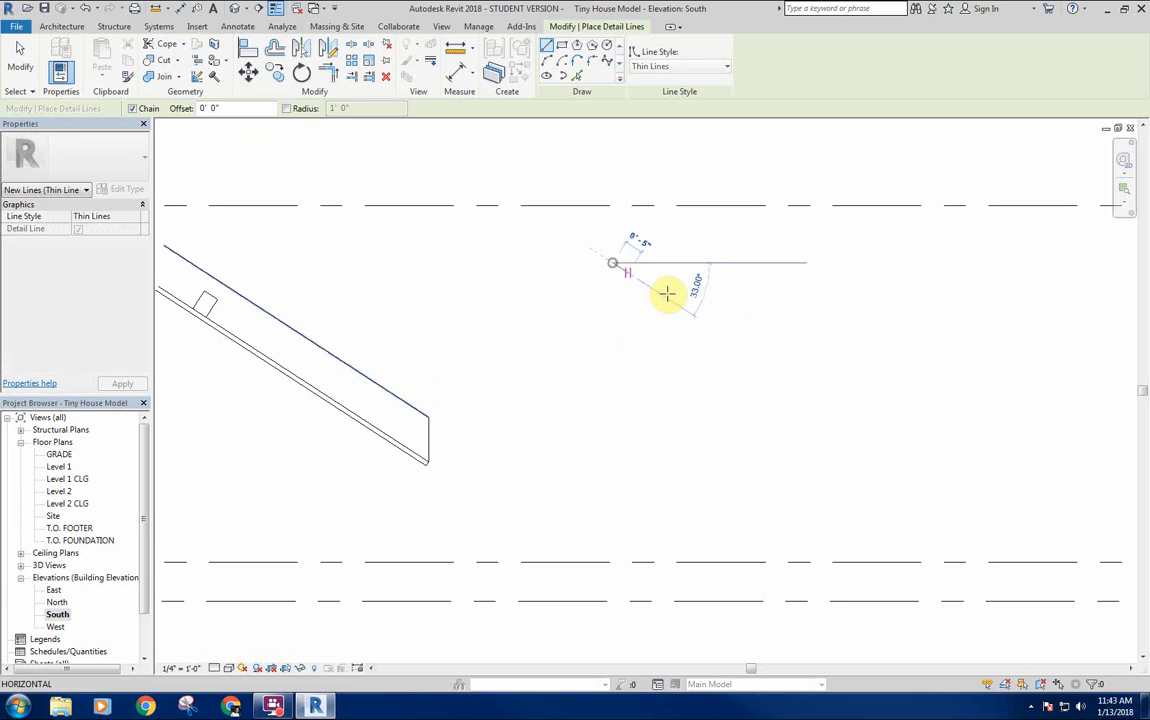
{"action": "left_click", "coordinate": [855, 420]}
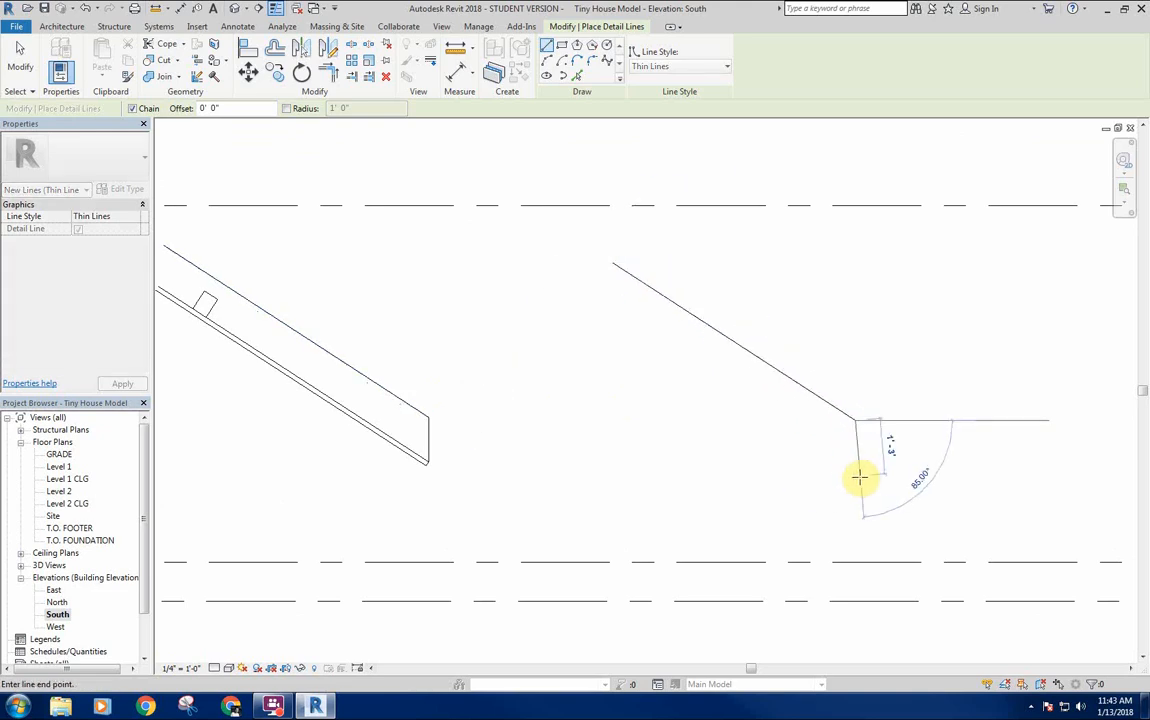
{"action": "left_click", "coordinate": [855, 461]}
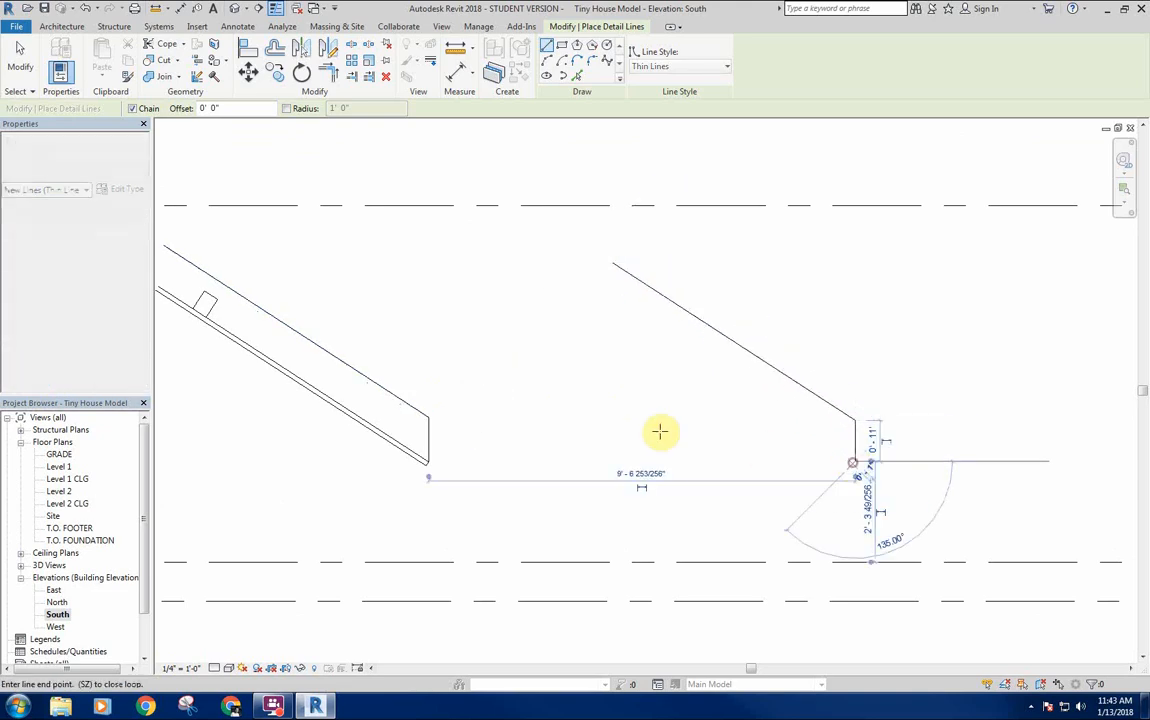
{"action": "left_click", "coordinate": [545, 370]}
{"action": "right_click", "coordinate": [562, 330]}
{"action": "left_click", "coordinate": [583, 341]}
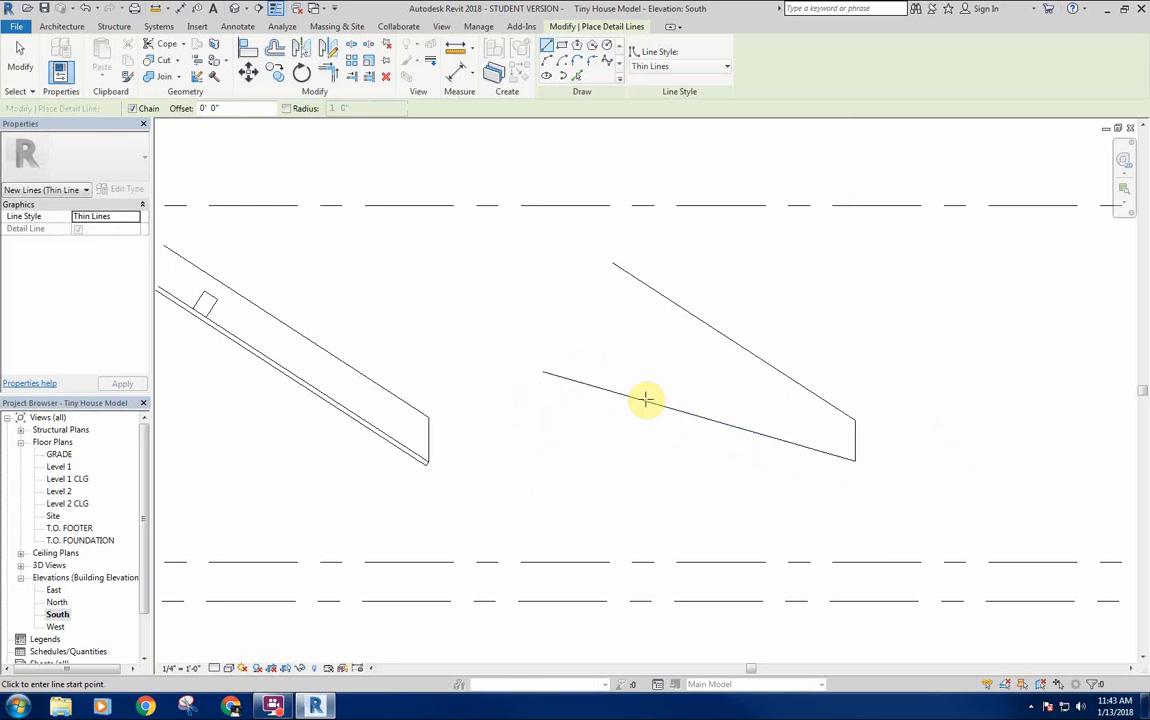
Draw inner detail lines just inside the second profile's top and bottom edges to give both chords thickness.
{"action": "middle_click_drag", "start_coordinate": [689, 378], "coordinate": [687, 366]}
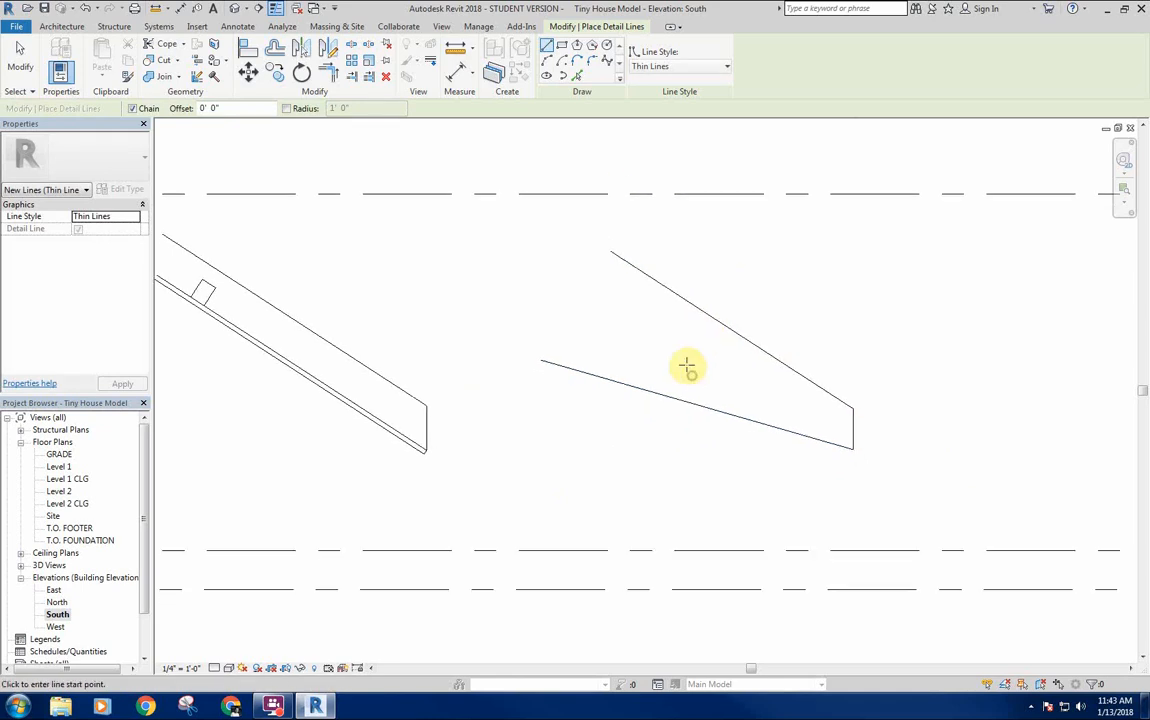
{"action": "scroll", "coordinate": [606, 254], "scroll_direction": "up", "scroll_amount": 2}
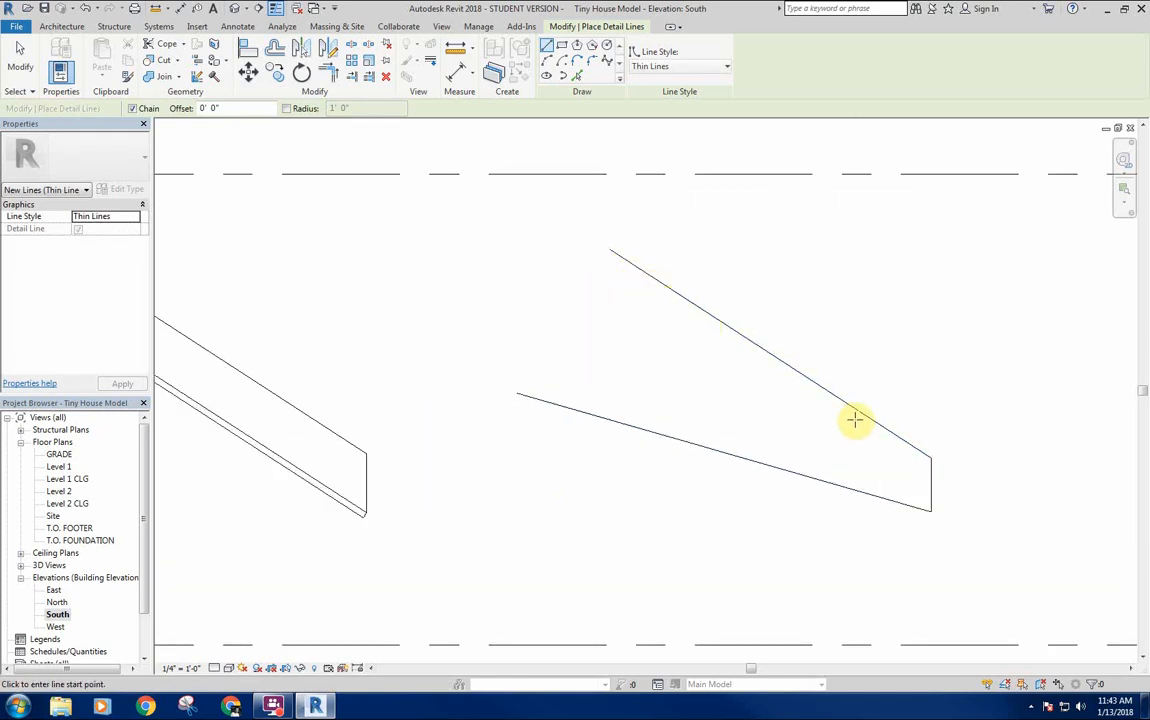
{"action": "left_click", "coordinate": [931, 462]}
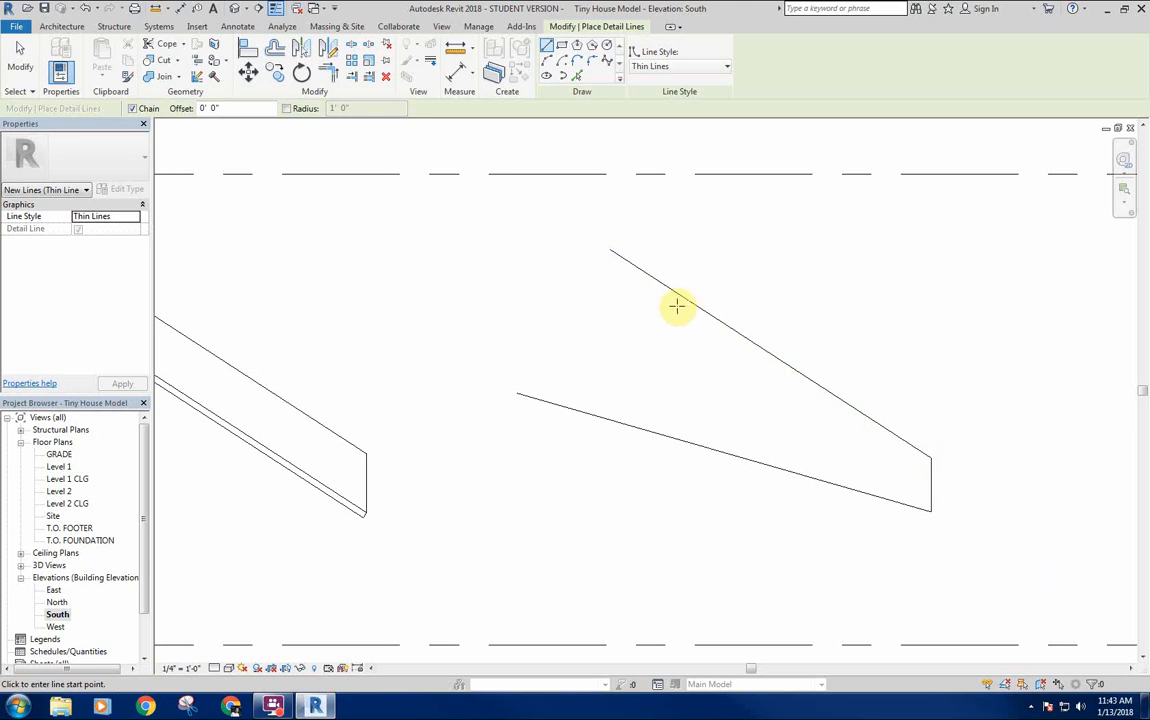
{"action": "left_click", "coordinate": [600, 258]}
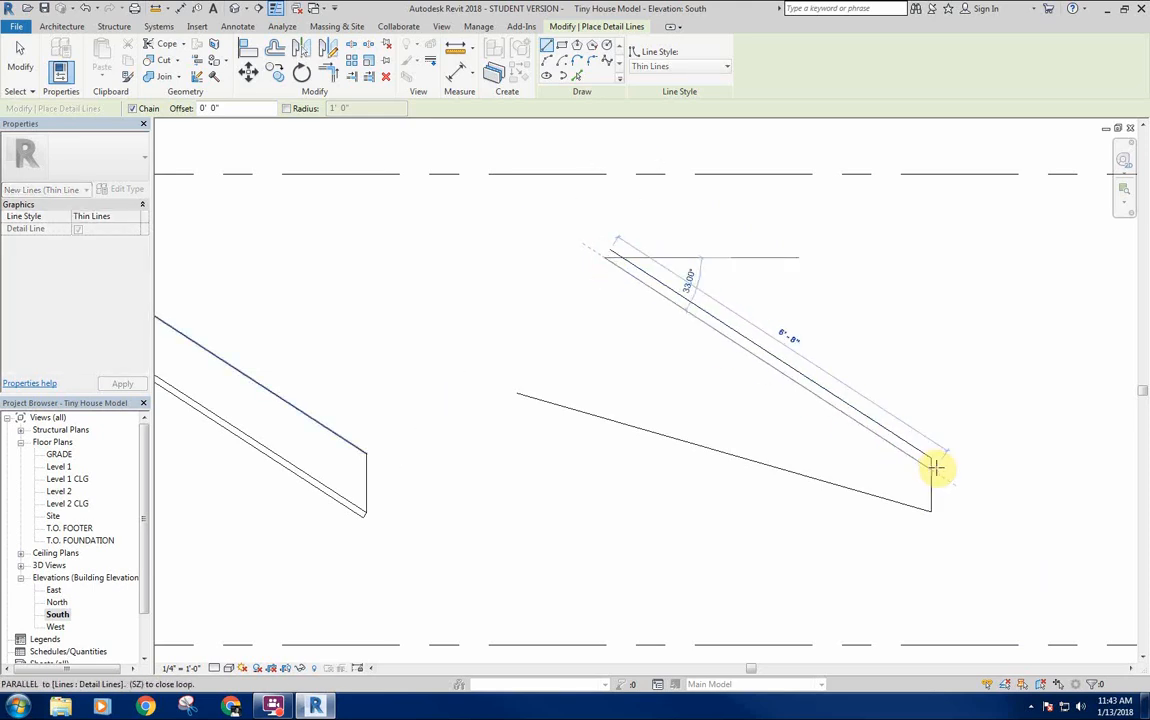
{"action": "left_click", "coordinate": [931, 466]}
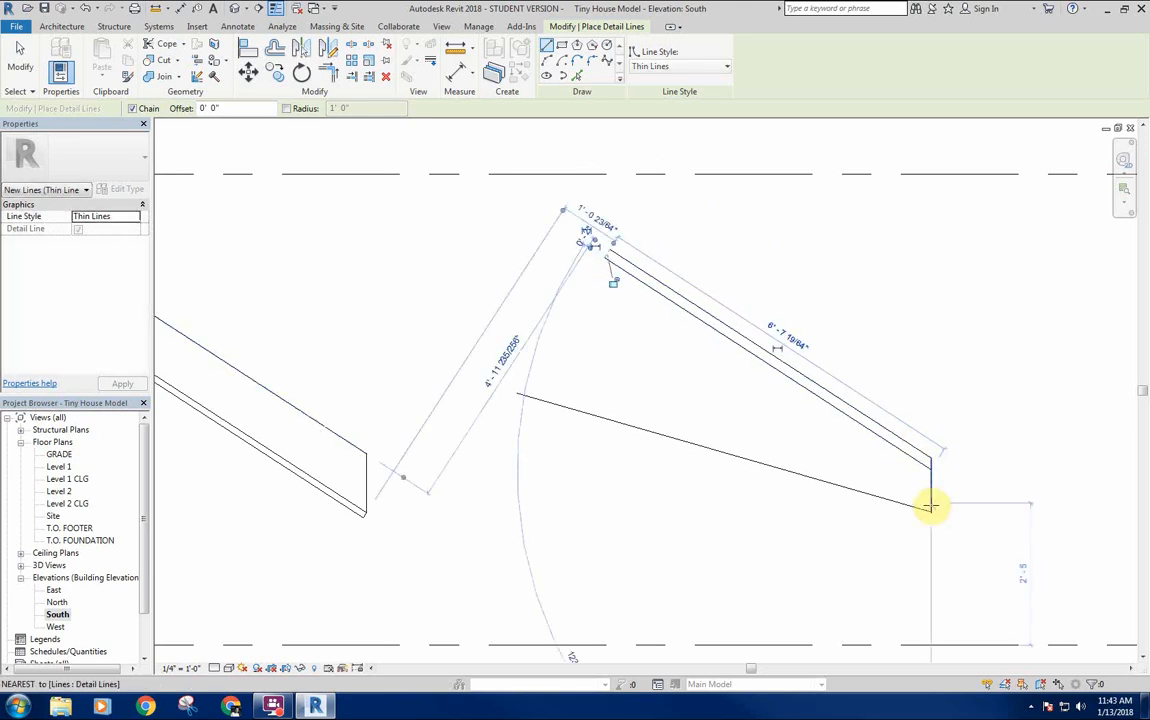
{"action": "left_click", "coordinate": [930, 506]}
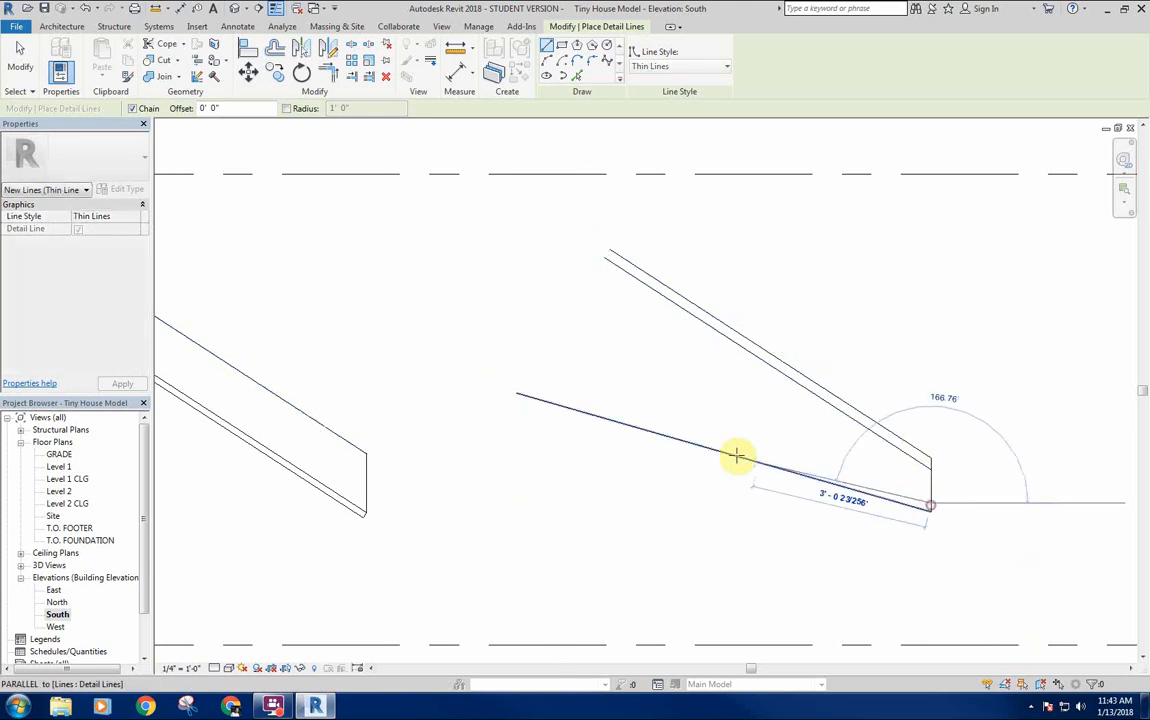
{"action": "left_click", "coordinate": [519, 385]}
{"action": "key", "text": "Escape"}
{"action": "scroll", "coordinate": [690, 385], "scroll_direction": "down", "scroll_amount": 2}
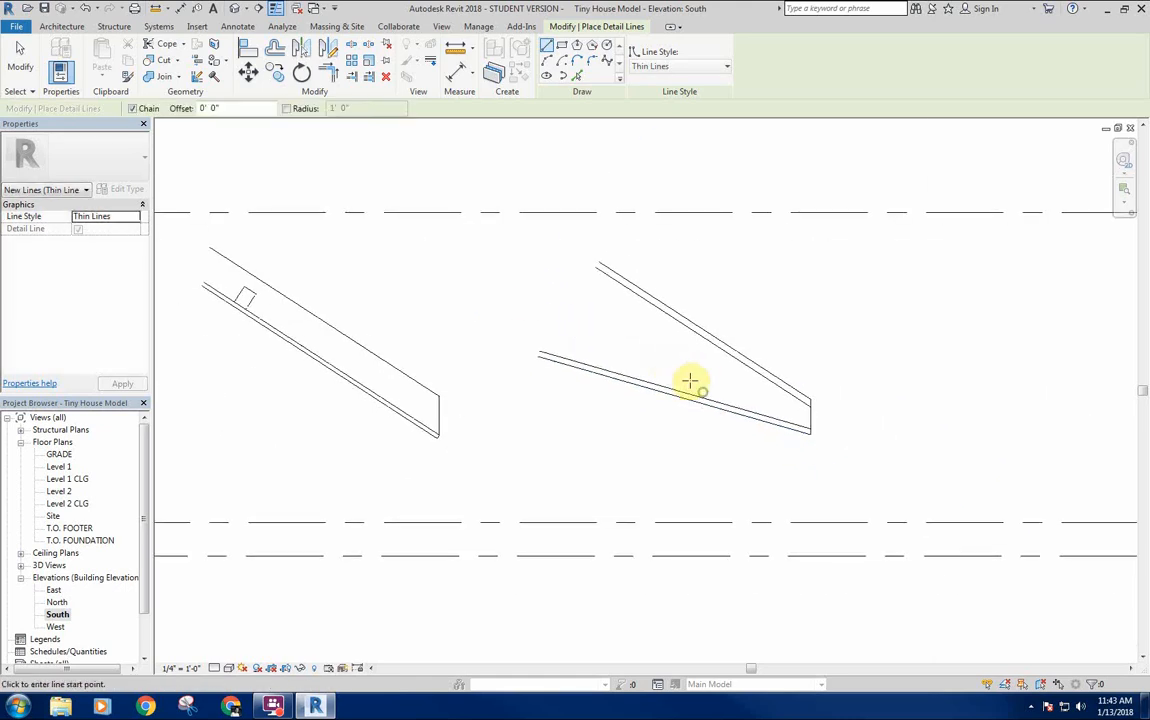
Draw a small rectangle about 8 inches wide standing square on the second profile's sloped bottom chord.
{"action": "scroll", "coordinate": [620, 382], "scroll_direction": "up", "scroll_amount": 2}
{"action": "left_click", "coordinate": [631, 380]}
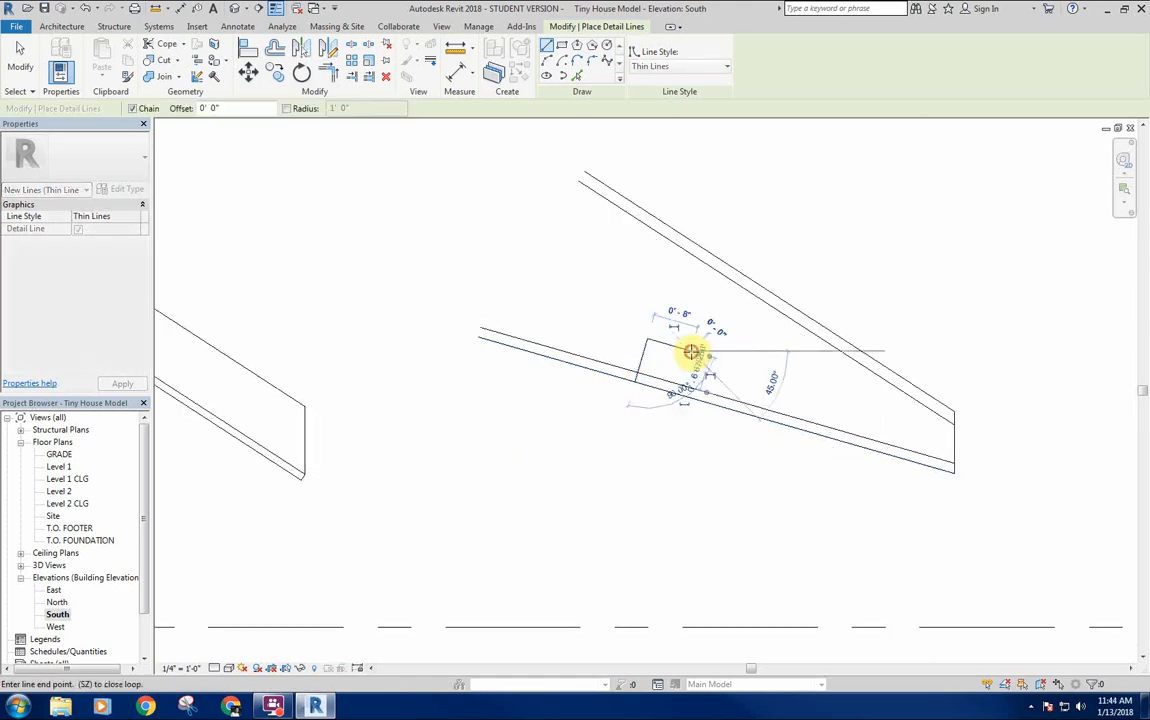
{"action": "left_click", "coordinate": [691, 352]}
{"action": "left_click", "coordinate": [682, 390]}
{"action": "key", "text": "Escape"}
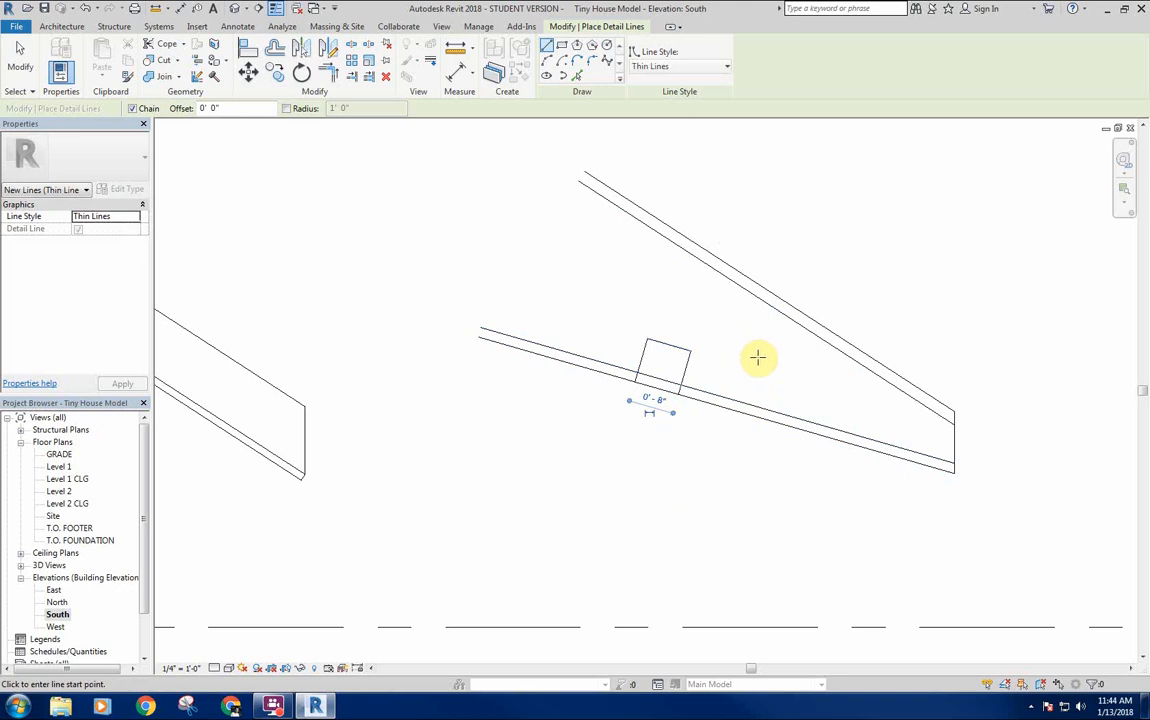
{"action": "middle_click_drag", "start_coordinate": [680, 313], "coordinate": [688, 305]}
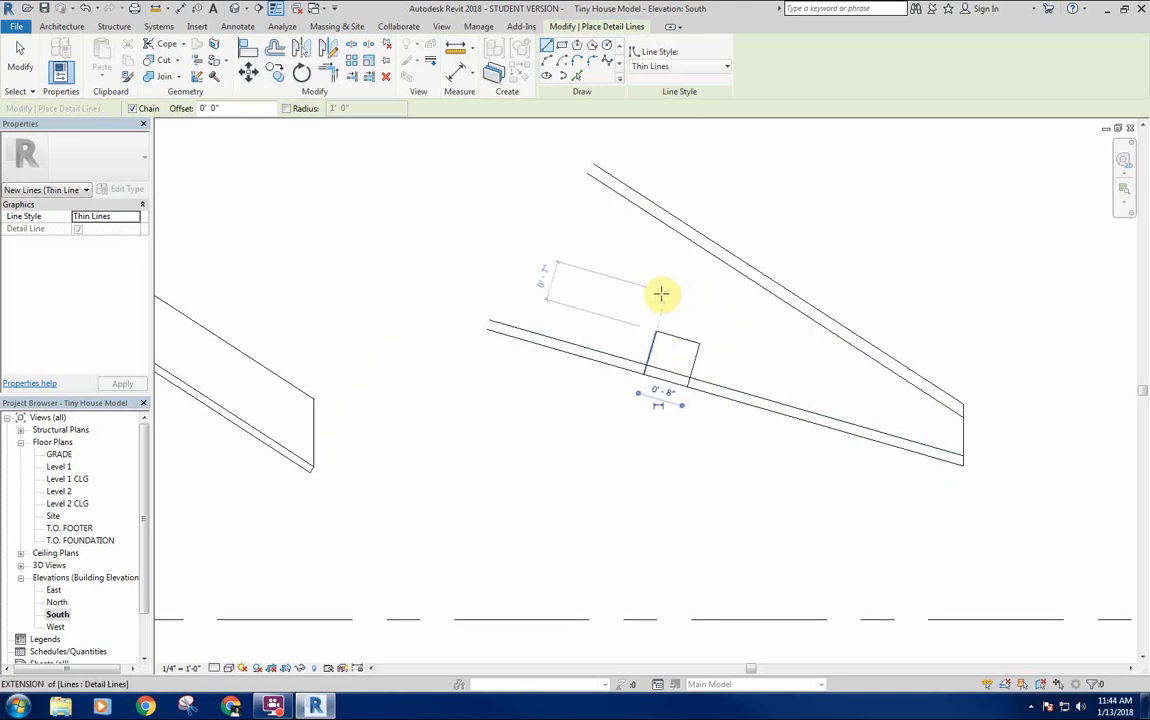
{"action": "middle_click_drag", "start_coordinate": [700, 358], "coordinate": [700, 366]}
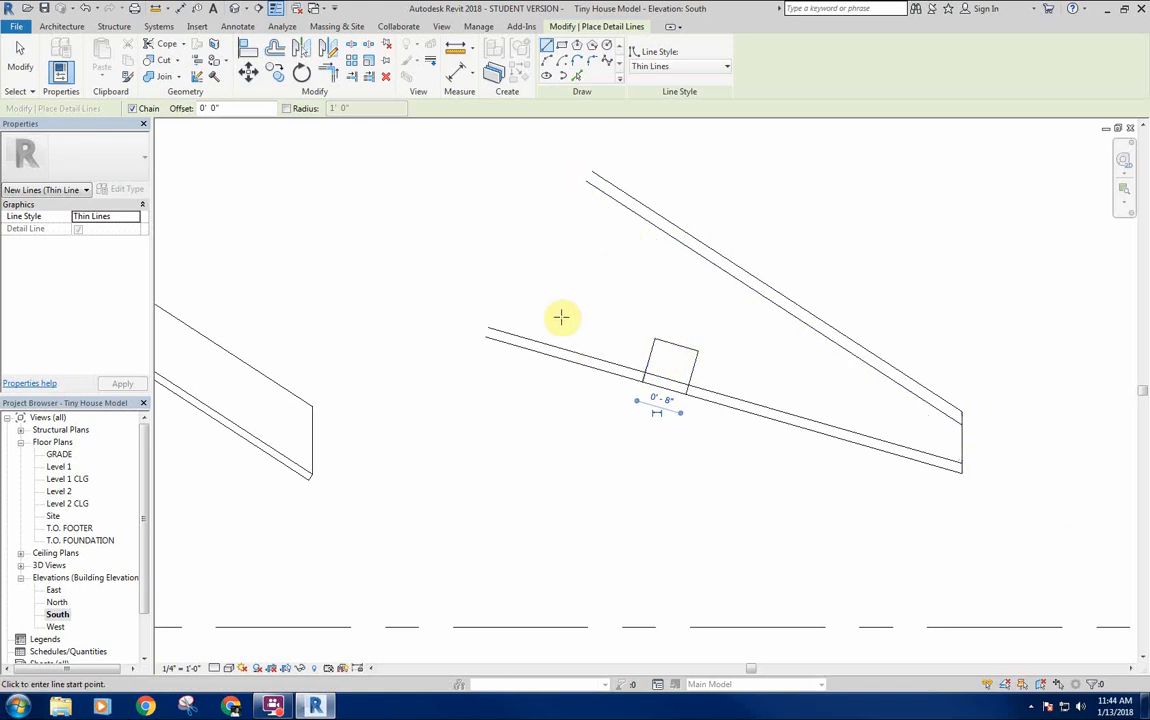
{"action": "middle_click_drag", "start_coordinate": [596, 267], "coordinate": [603, 275]}
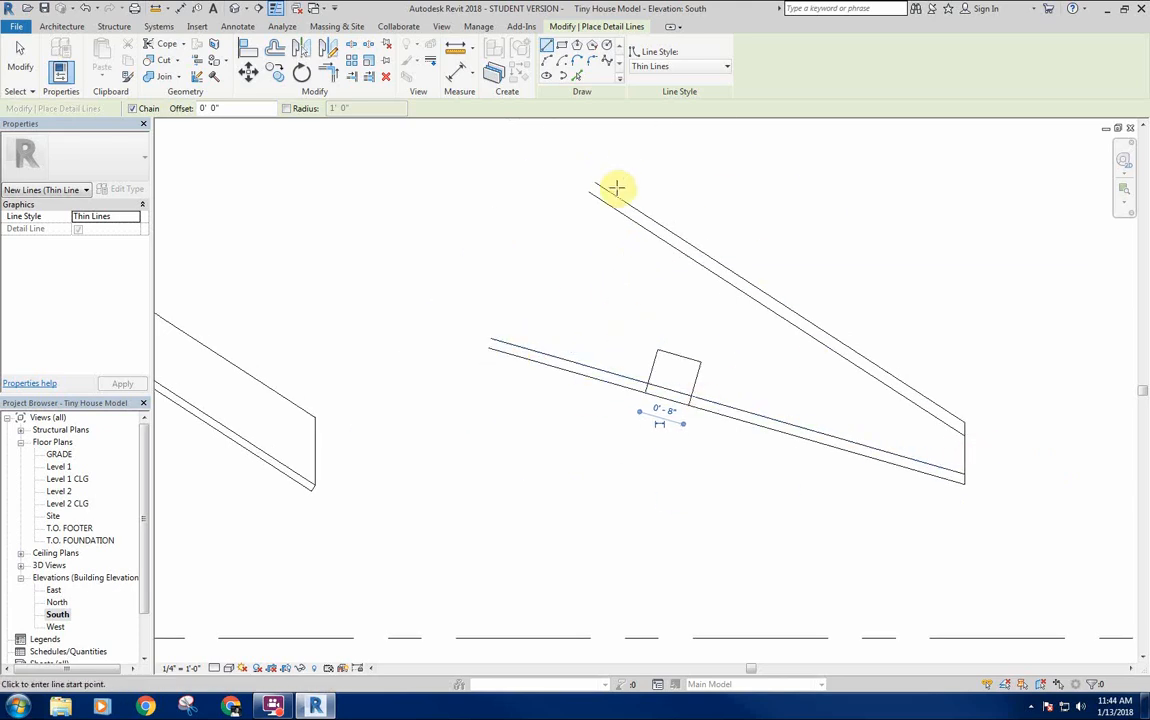
{"action": "middle_click_drag", "start_coordinate": [719, 323], "coordinate": [725, 331]}
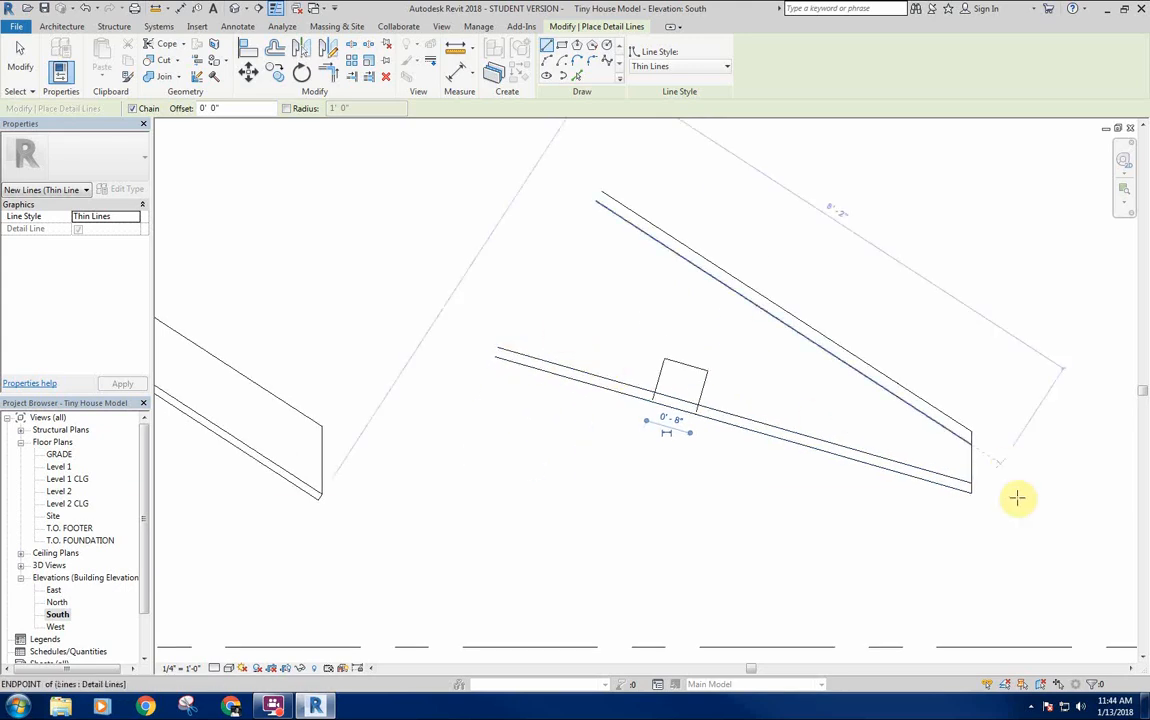
{"action": "middle_click_drag", "start_coordinate": [656, 306], "coordinate": [683, 334]}
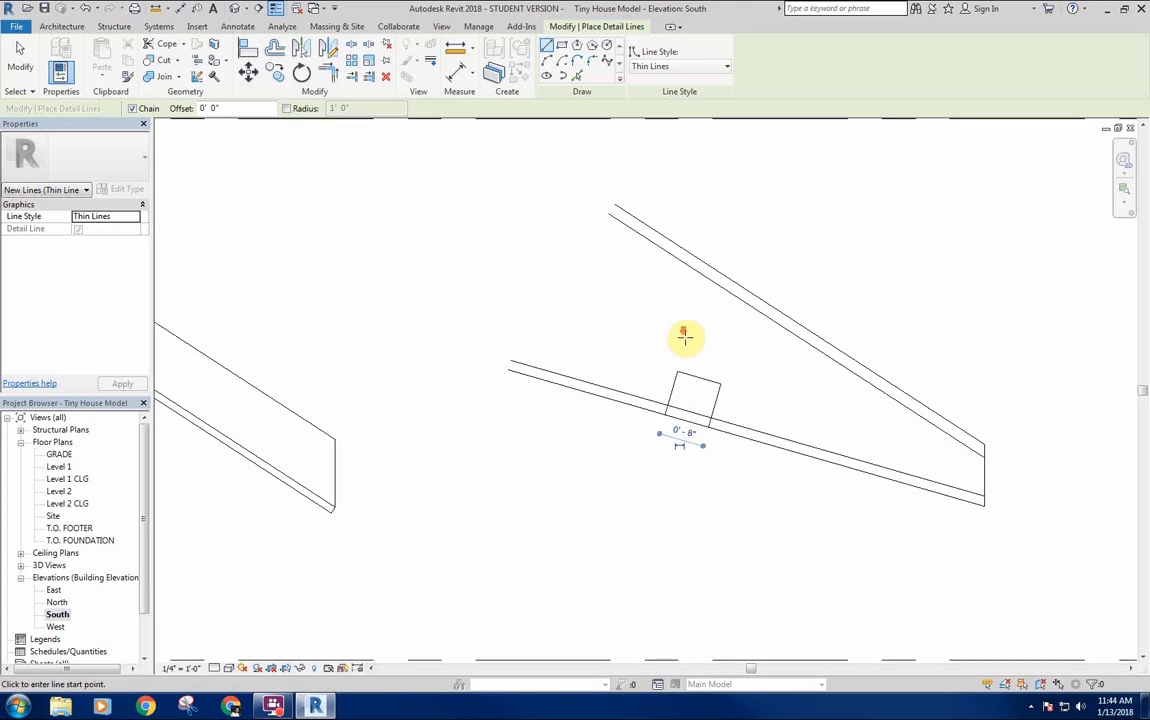
{"action": "scroll", "coordinate": [660, 336], "scroll_direction": "down", "scroll_amount": 2}
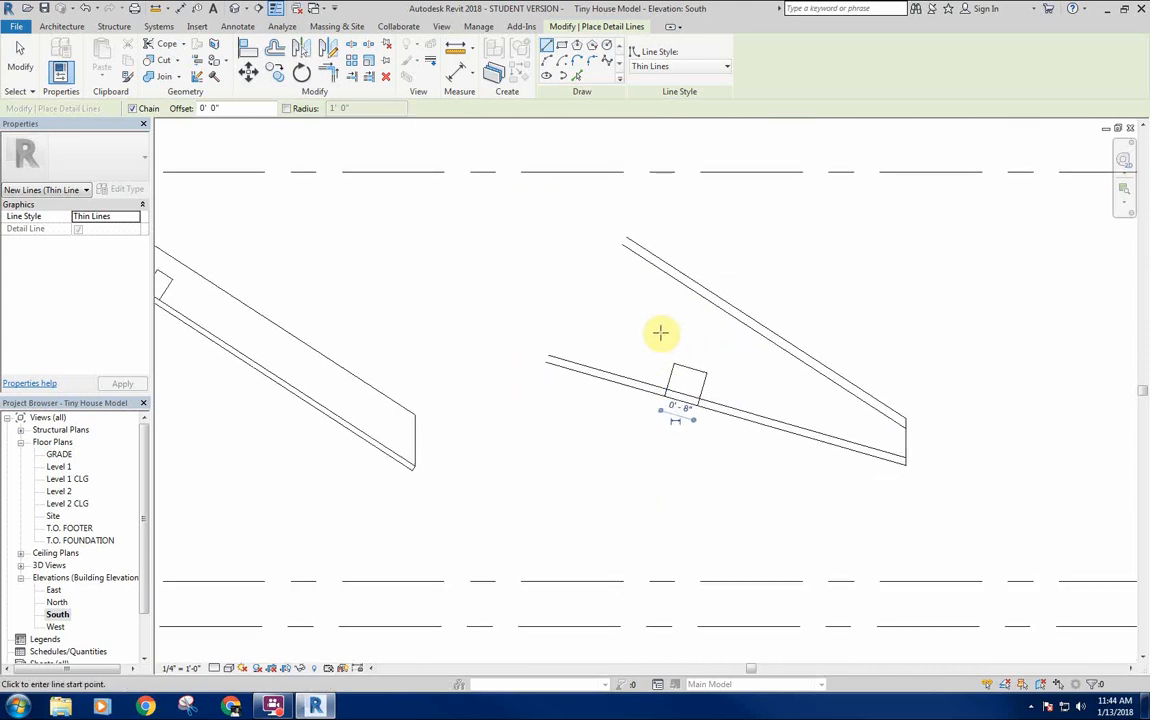
End the detail line command and delete both sketched roof profiles from the South elevation.
{"action": "right_click", "coordinate": [558, 318]}
{"action": "left_click", "coordinate": [578, 324]}
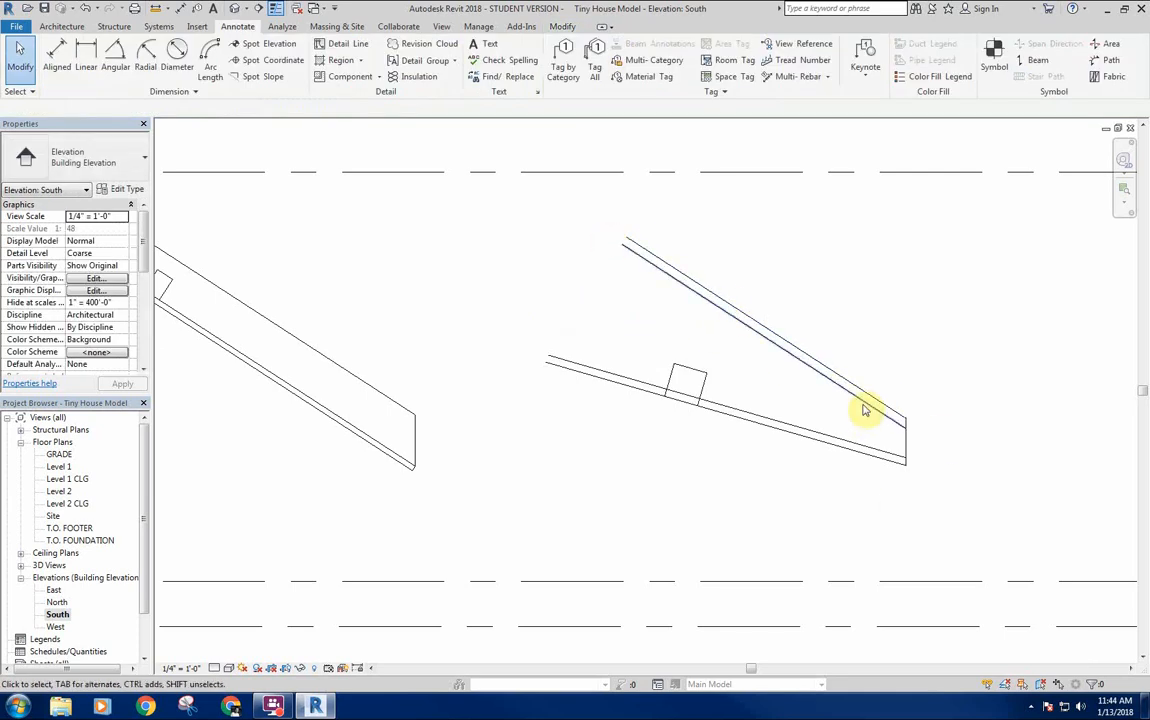
{"action": "middle_click_drag", "start_coordinate": [642, 326], "coordinate": [645, 332]}
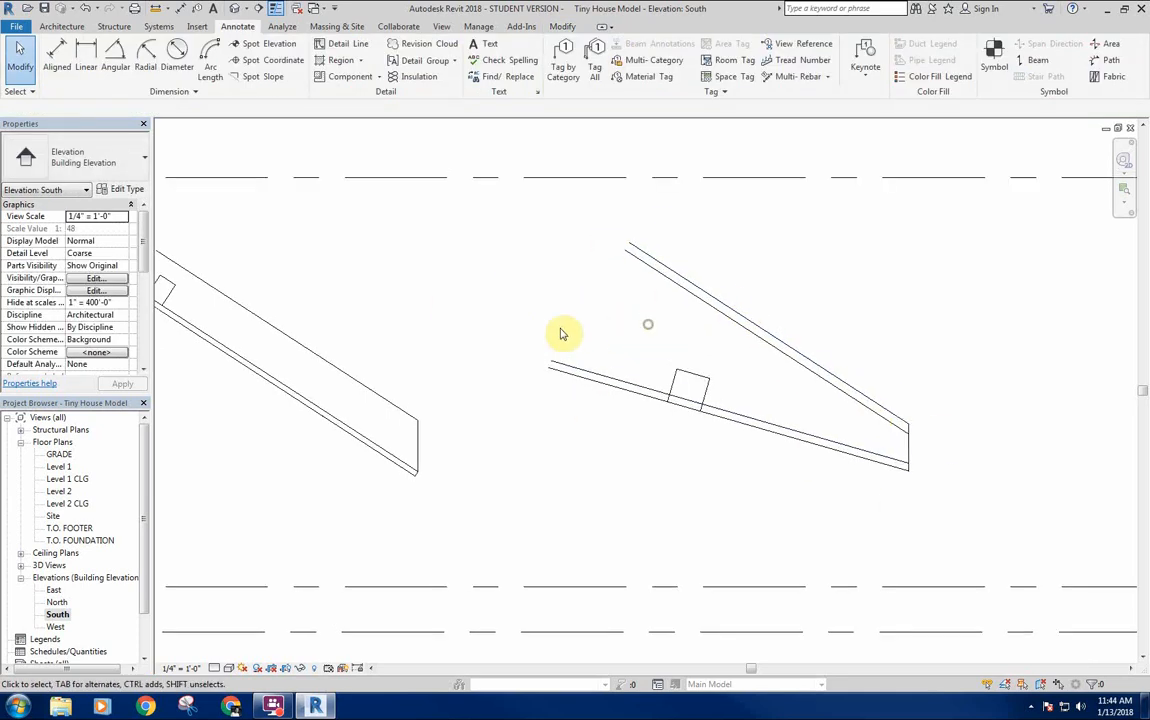
{"action": "left_click_drag", "start_coordinate": [506, 200], "coordinate": [994, 535]}
{"action": "key", "text": "Delete"}
{"action": "middle_click", "coordinate": [539, 411]}
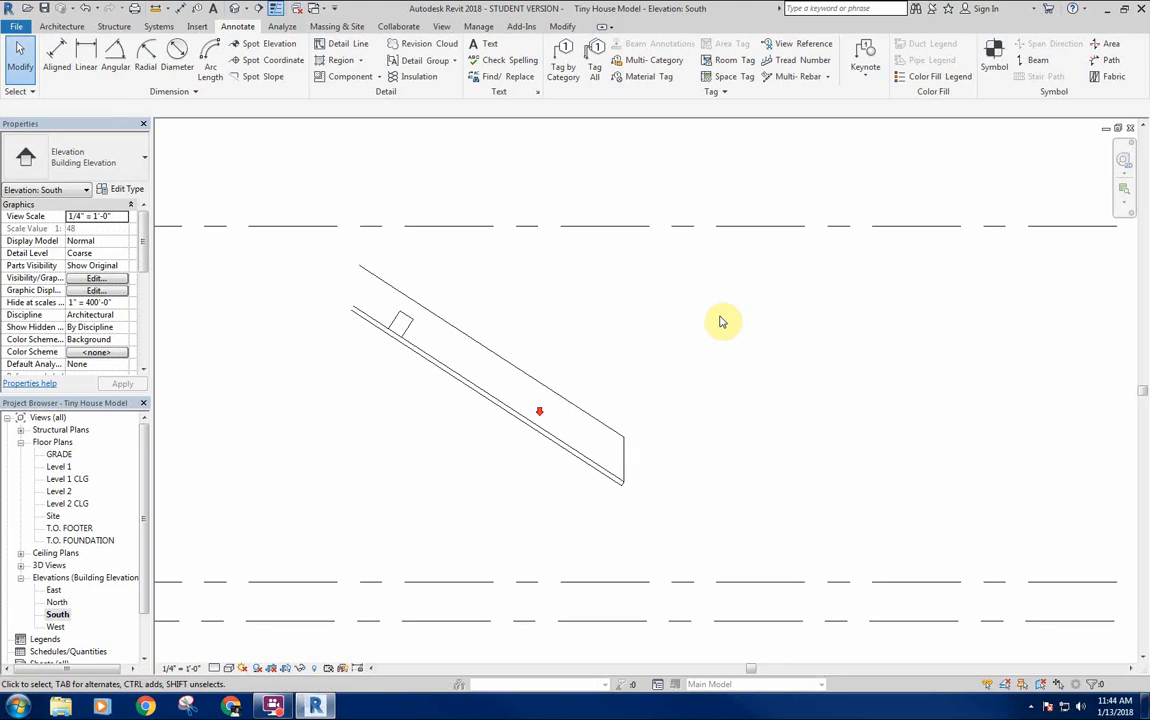
{"action": "left_click_drag", "start_coordinate": [775, 228], "coordinate": [290, 488]}
{"action": "key", "text": "Delete"}
{"action": "middle_click", "coordinate": [544, 436]}
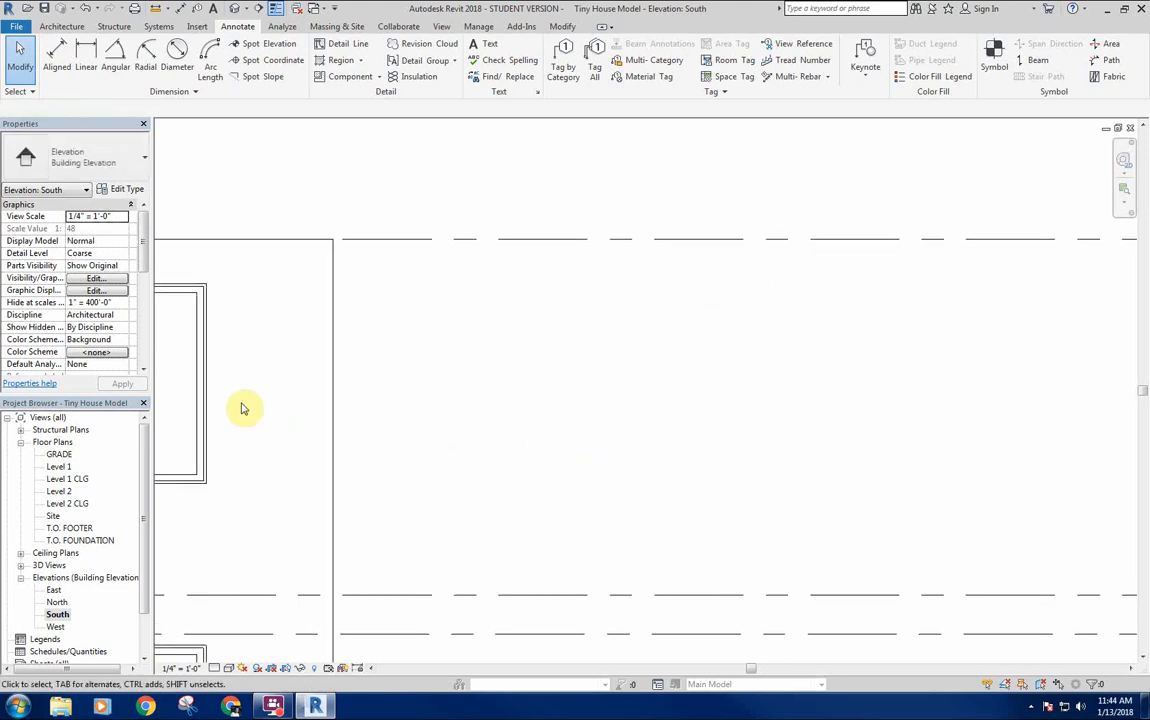
Open the Level 2 floor plan and bring the upper-storey walls into view.
{"action": "double_click", "coordinate": [62, 492]}
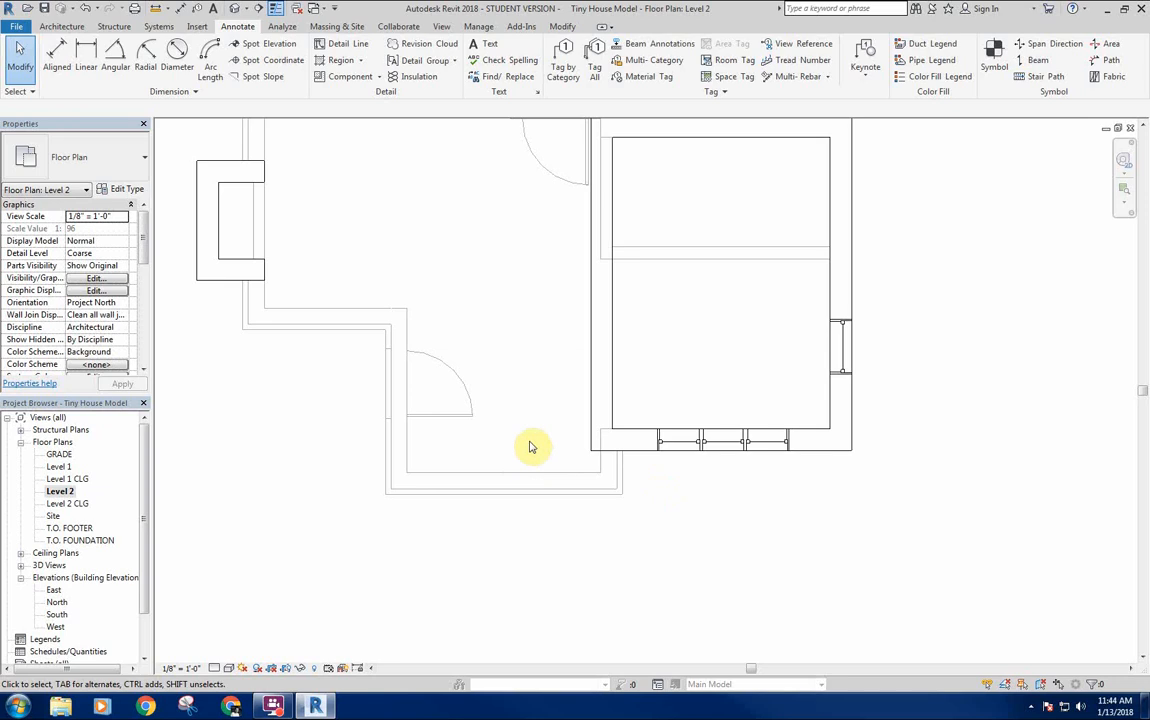
{"action": "scroll", "coordinate": [560, 438], "scroll_direction": "down", "scroll_amount": 2}
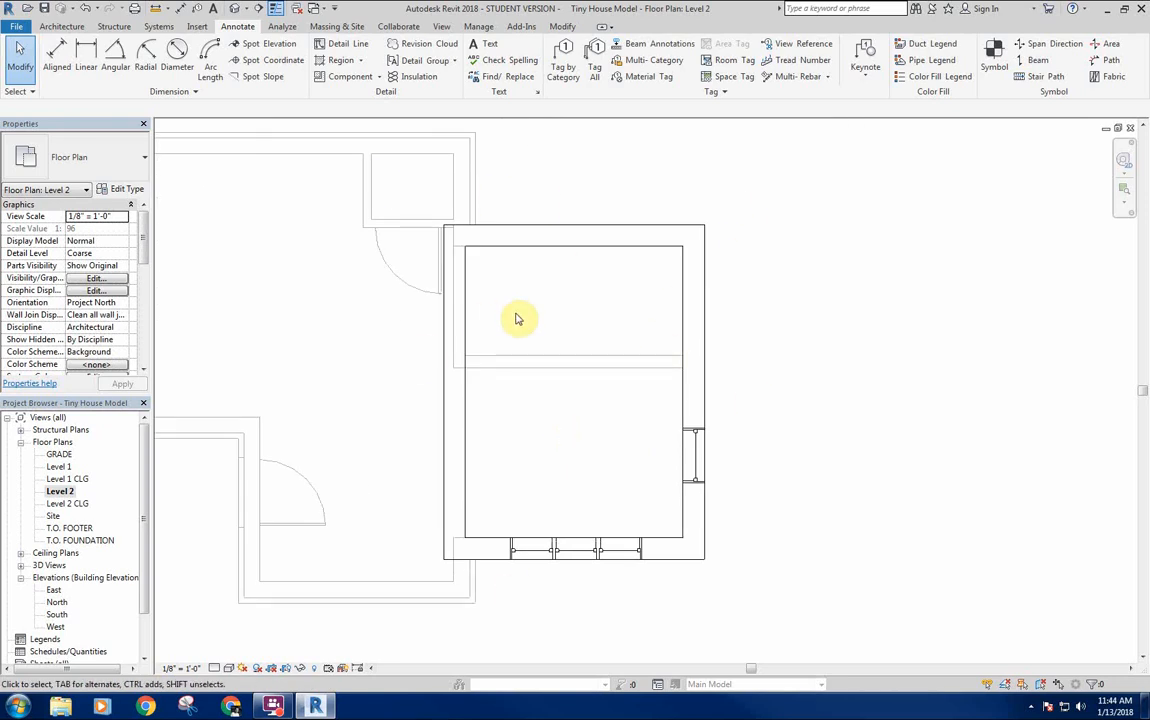
{"action": "middle_click_drag", "start_coordinate": [586, 198], "coordinate": [607, 175]}
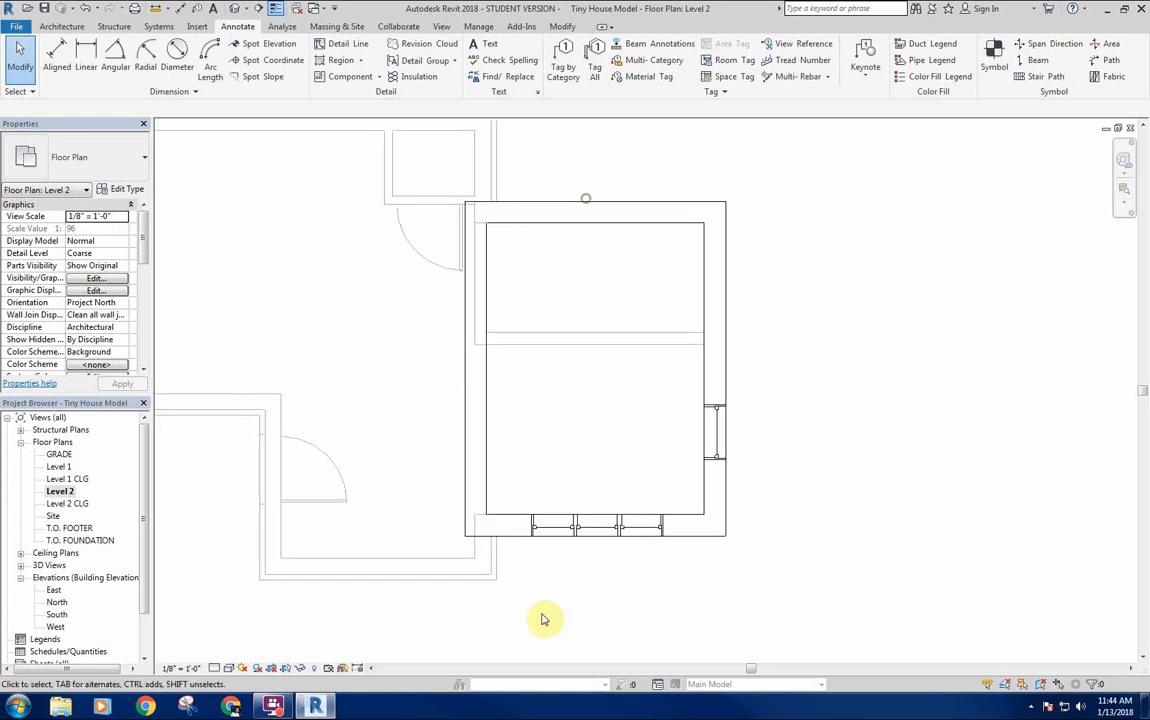
{"action": "middle_click_drag", "start_coordinate": [578, 560], "coordinate": [627, 556]}
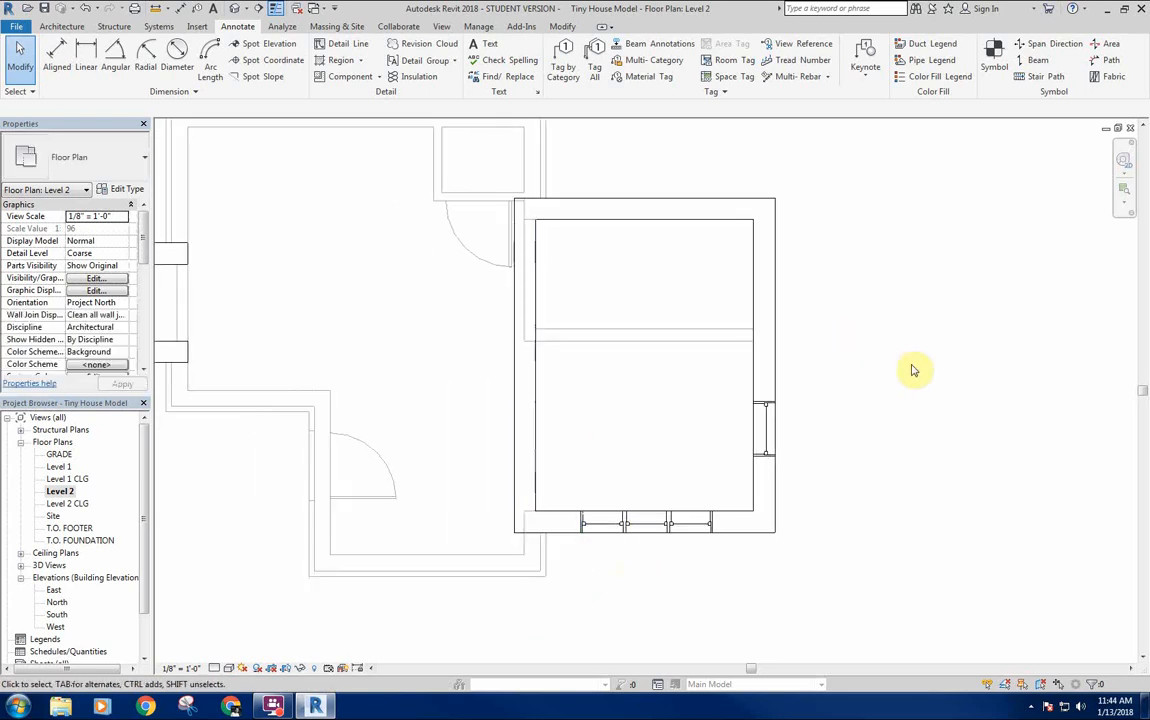
{"action": "middle_click_drag", "start_coordinate": [570, 313], "coordinate": [632, 319]}
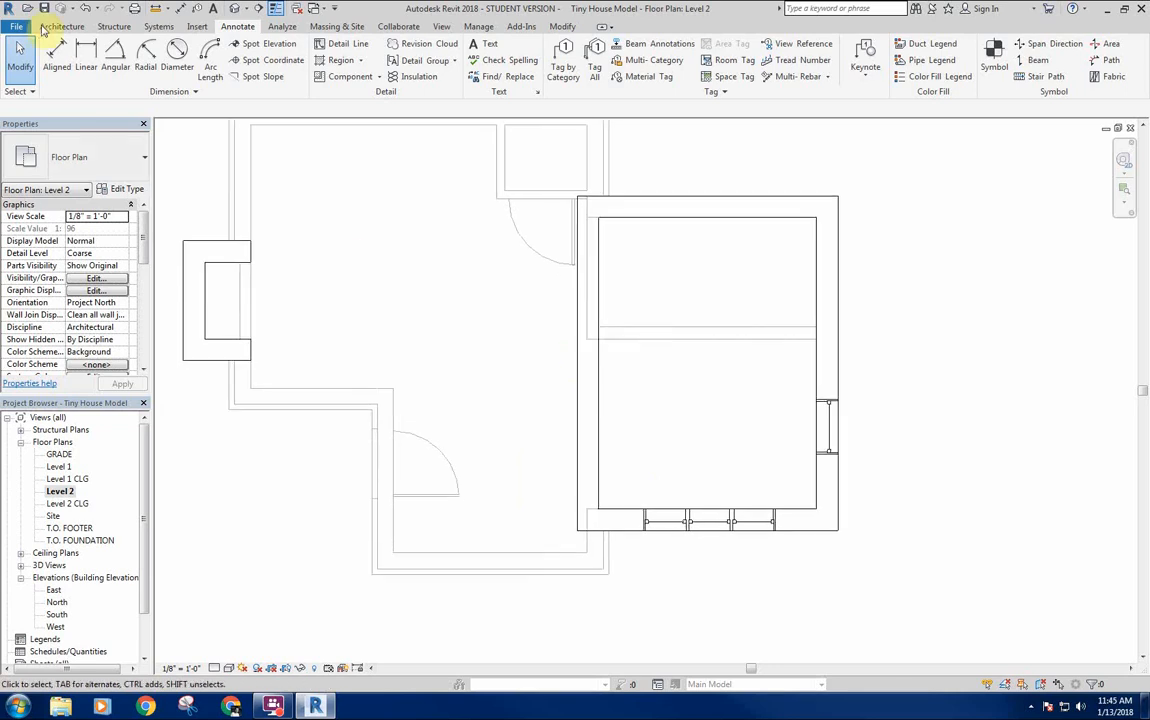
Start a Roof by Footprint and duplicate the Generic - 12" basic roof type as "- Metal Roof".
{"action": "left_click", "coordinate": [58, 27]}
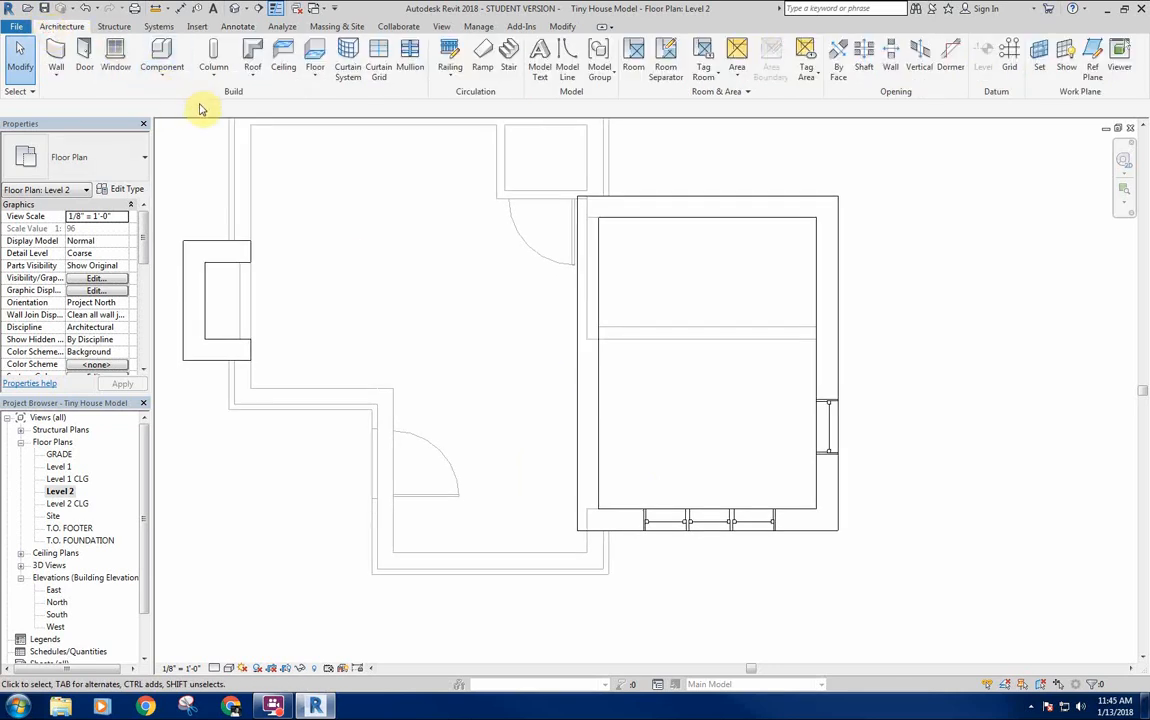
{"action": "left_click", "coordinate": [252, 72]}
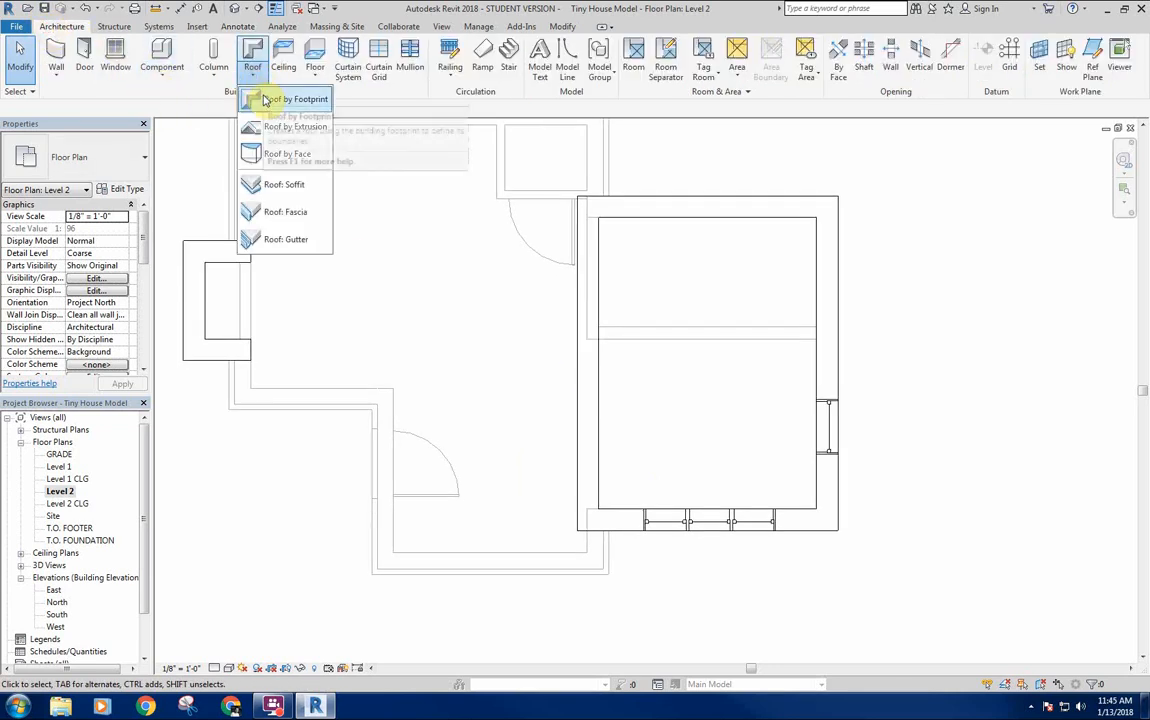
{"action": "left_click", "coordinate": [285, 99]}
{"action": "middle_click_drag", "start_coordinate": [441, 326], "coordinate": [480, 352]}
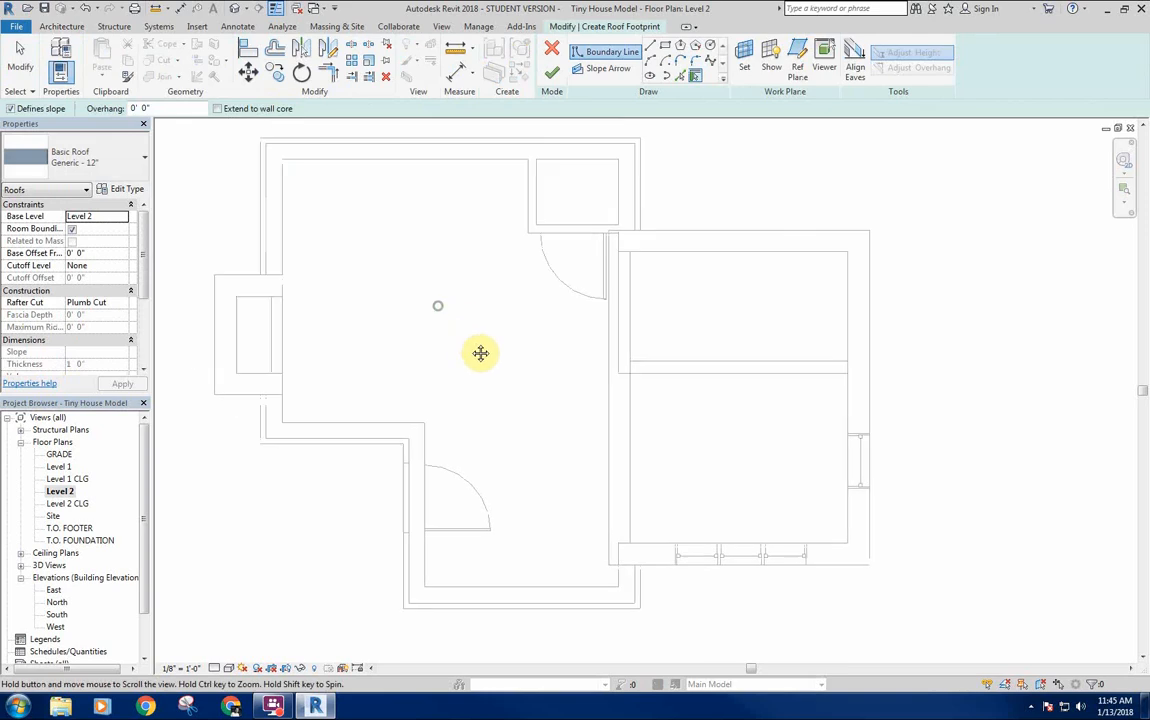
{"action": "left_click", "coordinate": [143, 170]}
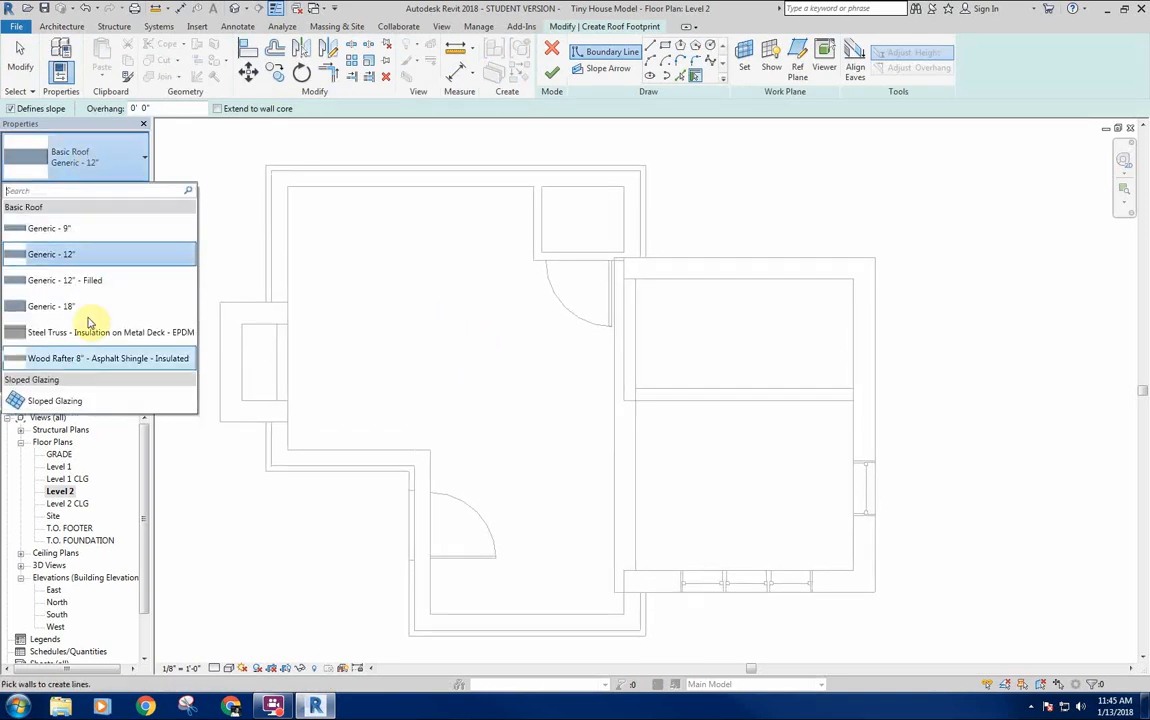
{"action": "left_click", "coordinate": [58, 258]}
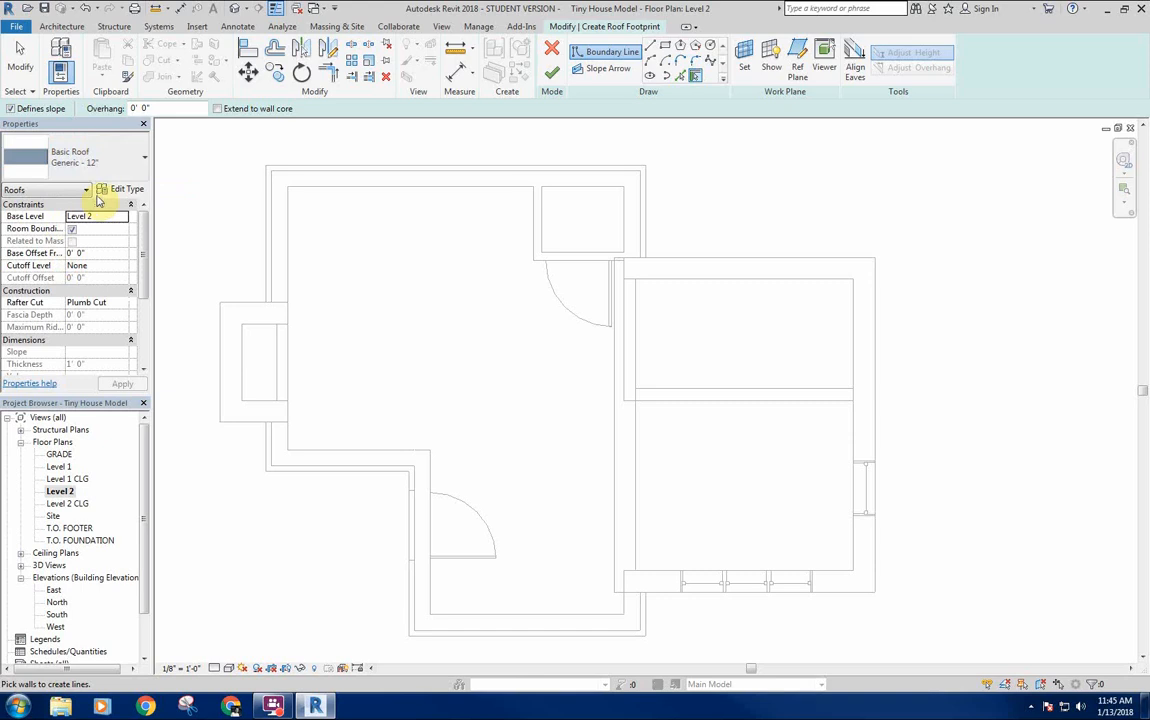
{"action": "left_click", "coordinate": [127, 190]}
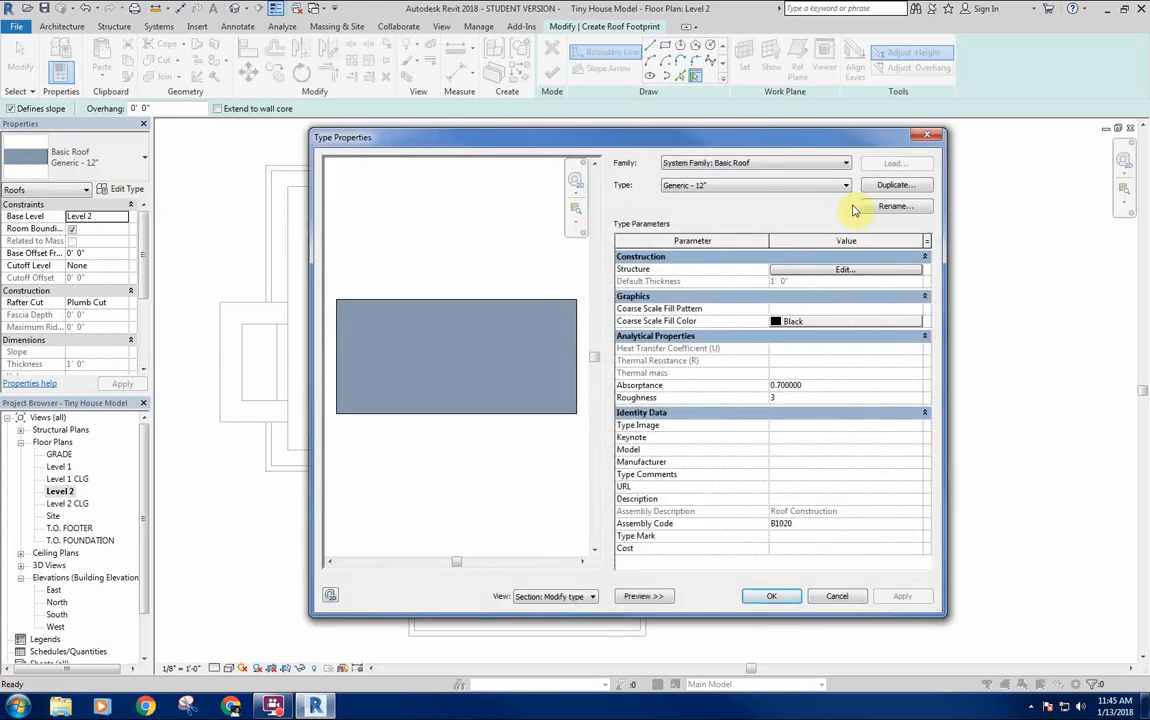
{"action": "left_click", "coordinate": [895, 188]}
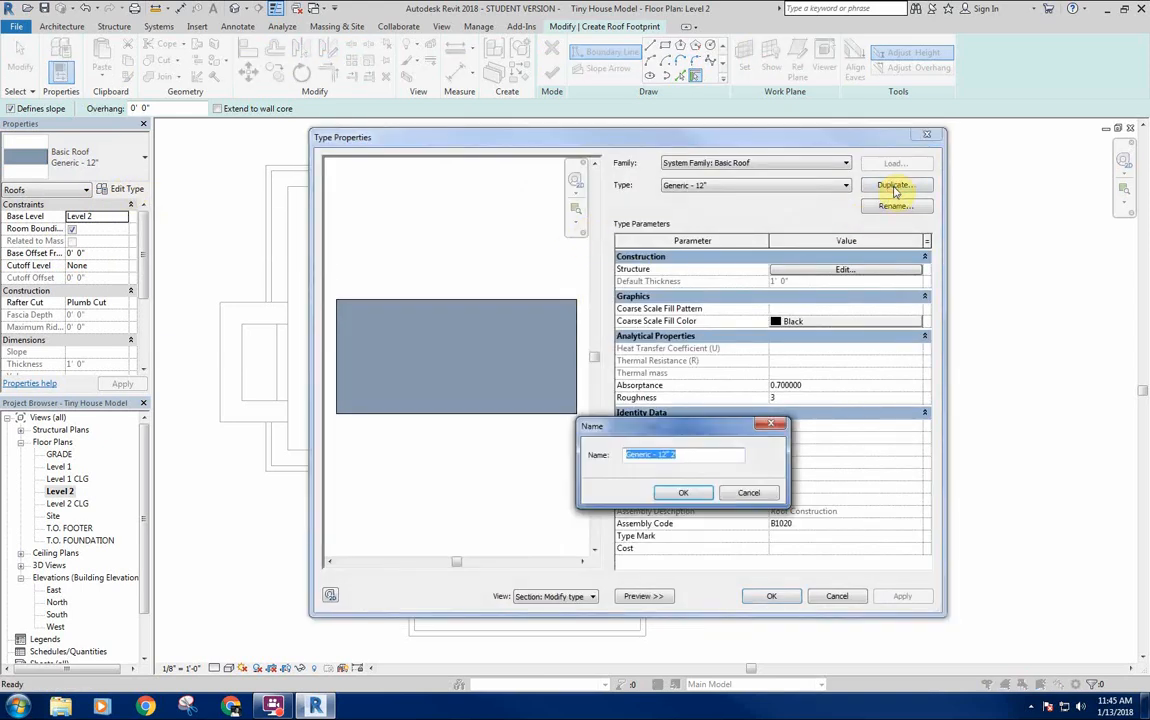
{"action": "type", "text": "T"}
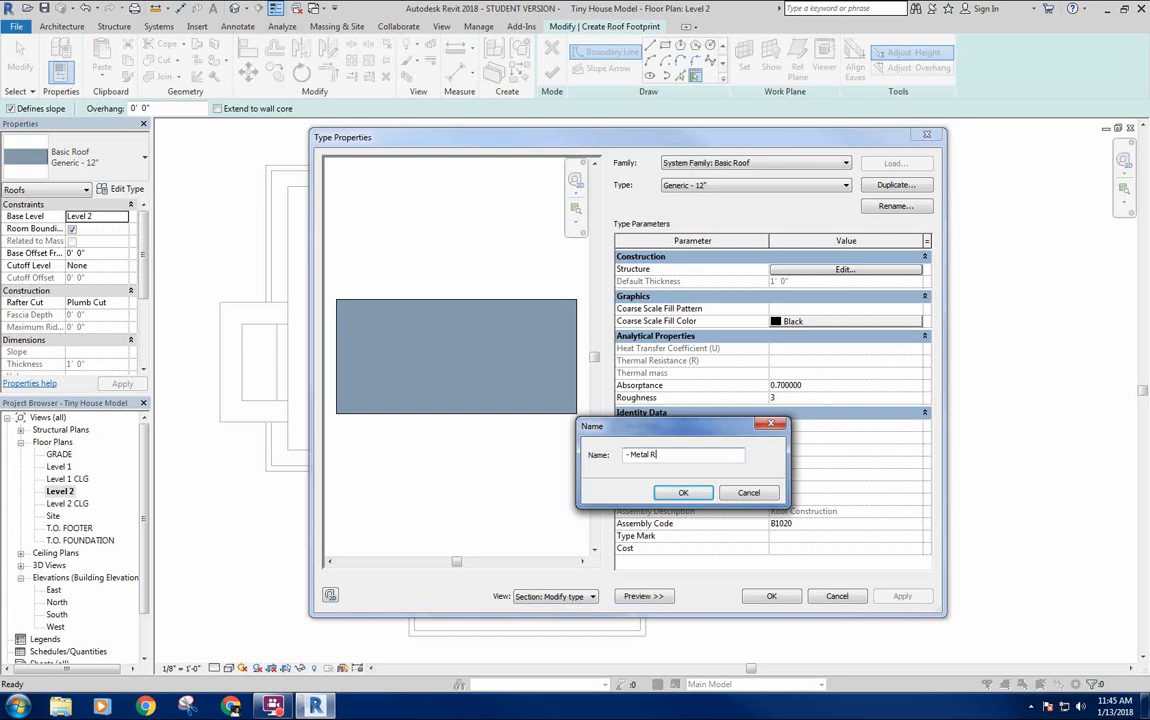
{"action": "key", "text": "Return"}
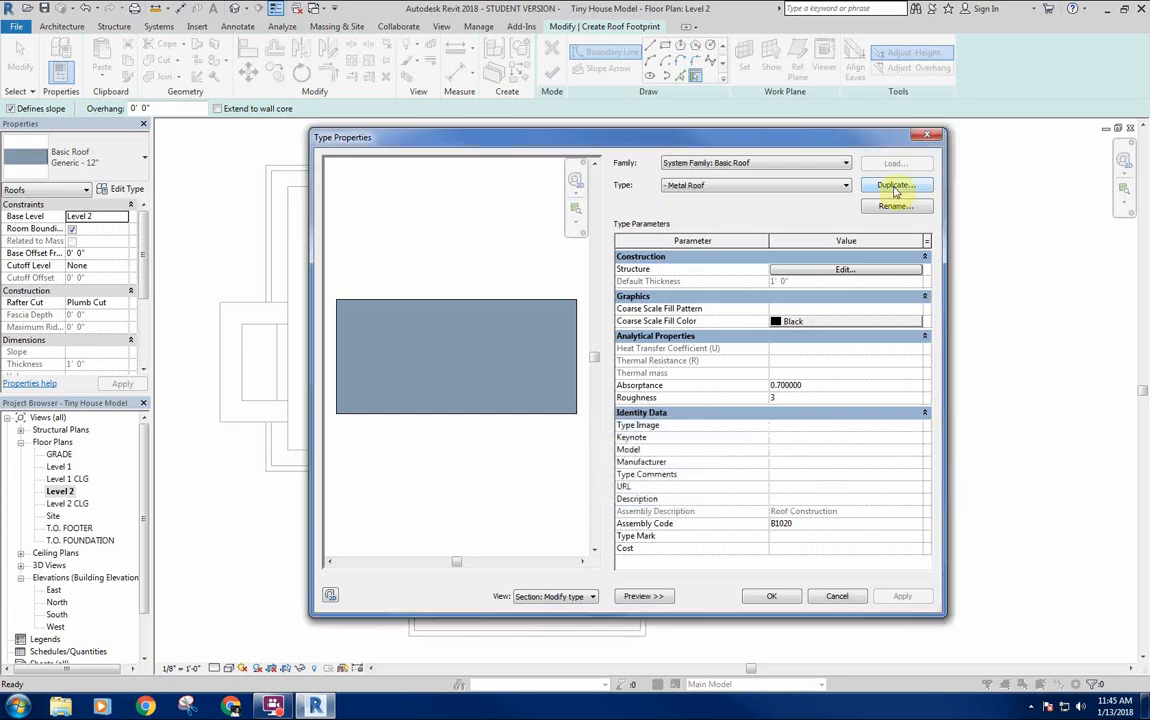
Edit the "- Metal Roof" assembly and set its core structure layer's thickness to 1 1/2".
{"action": "left_click", "coordinate": [858, 270]}
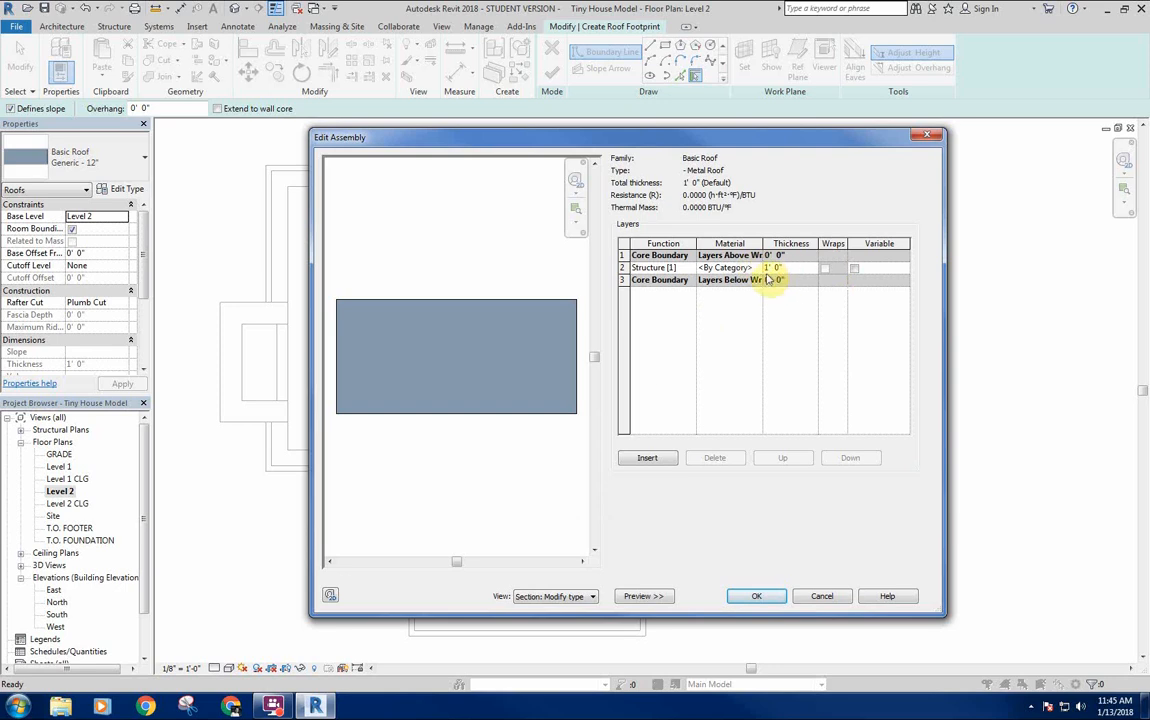
{"action": "left_click_drag", "start_coordinate": [733, 129], "coordinate": [730, 211]}
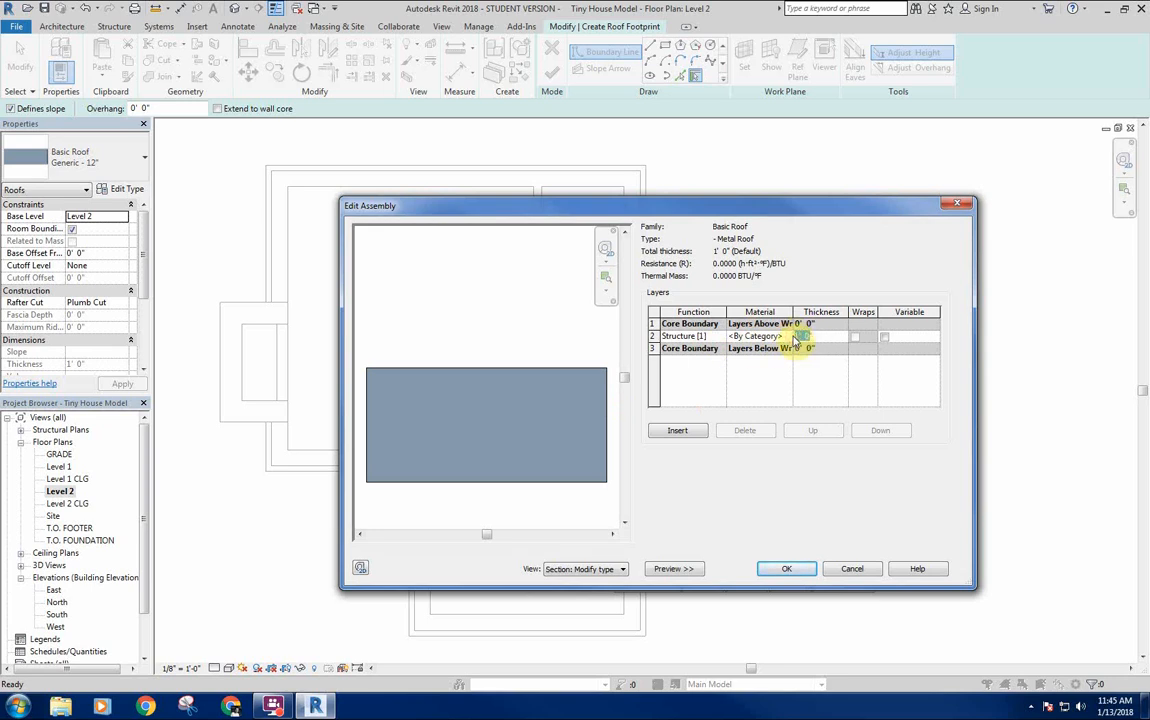
{"action": "key", "text": "Tab"}
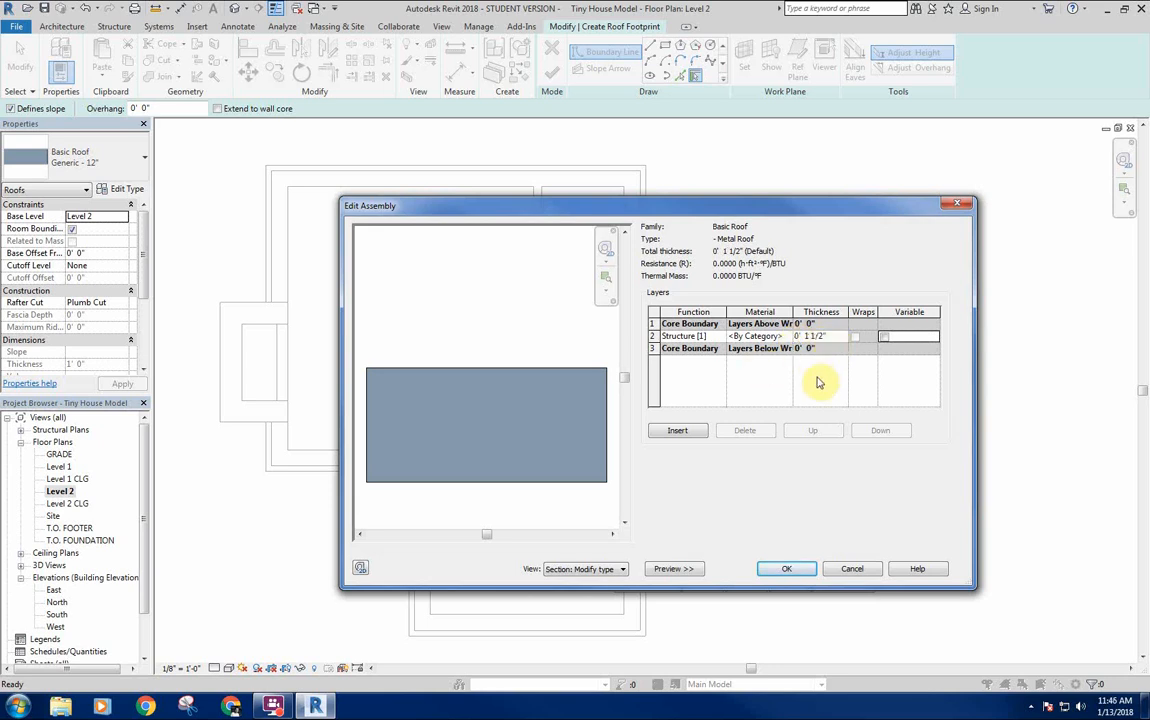
Insert a 3/4" layer above the upper core boundary and set its function to Substrate [2].
{"action": "left_click", "coordinate": [652, 324]}
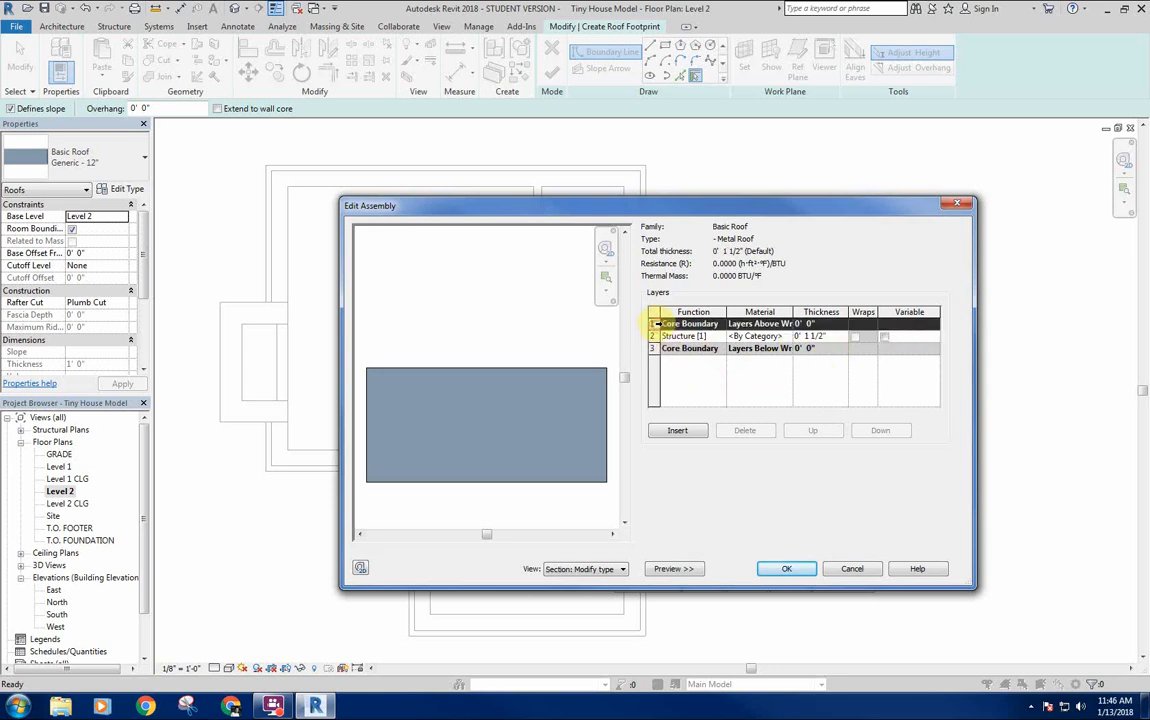
{"action": "left_click", "coordinate": [678, 430]}
{"action": "left_click", "coordinate": [805, 322]}
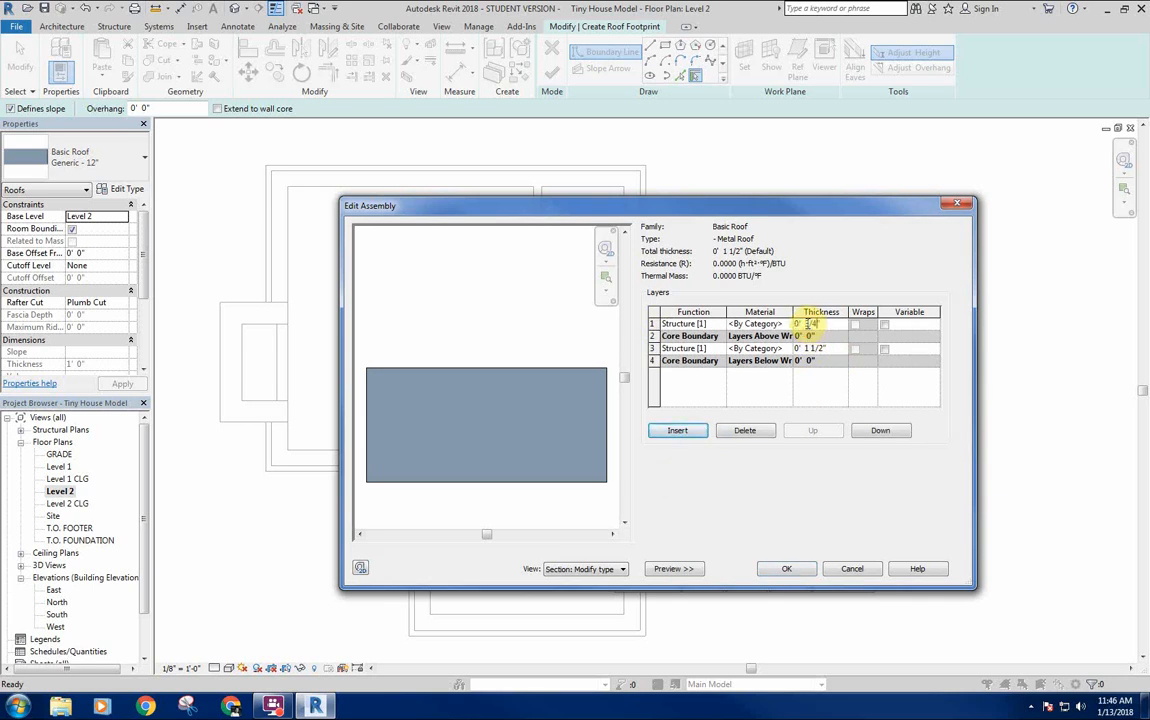
{"action": "left_click", "coordinate": [720, 324]}
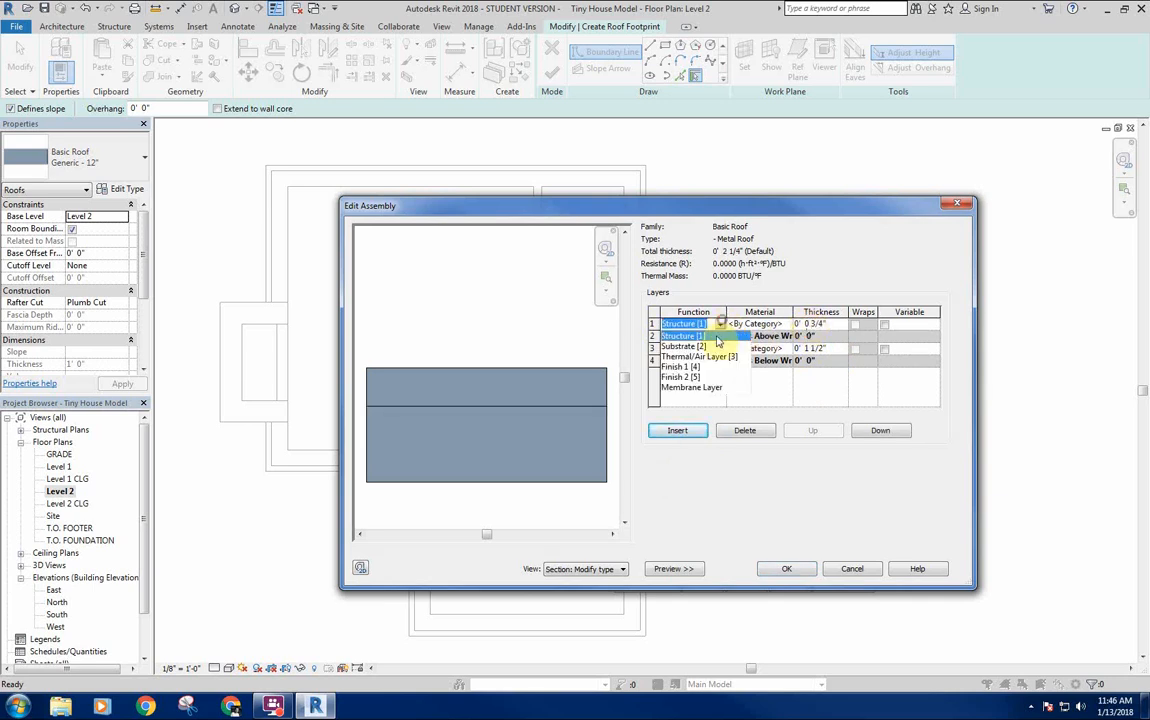
{"action": "left_click", "coordinate": [688, 346]}
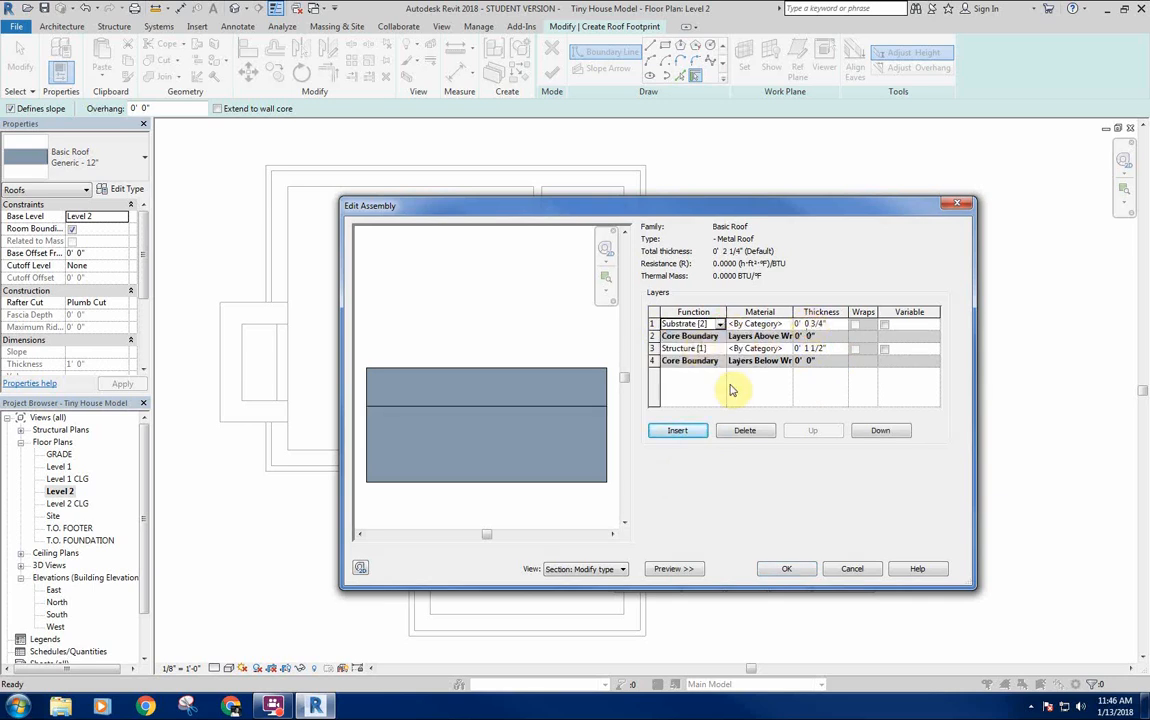
Insert a 1/16" layer above the substrate and set its function to Finish 1 [4].
{"action": "left_click", "coordinate": [652, 323]}
{"action": "left_click", "coordinate": [680, 430]}
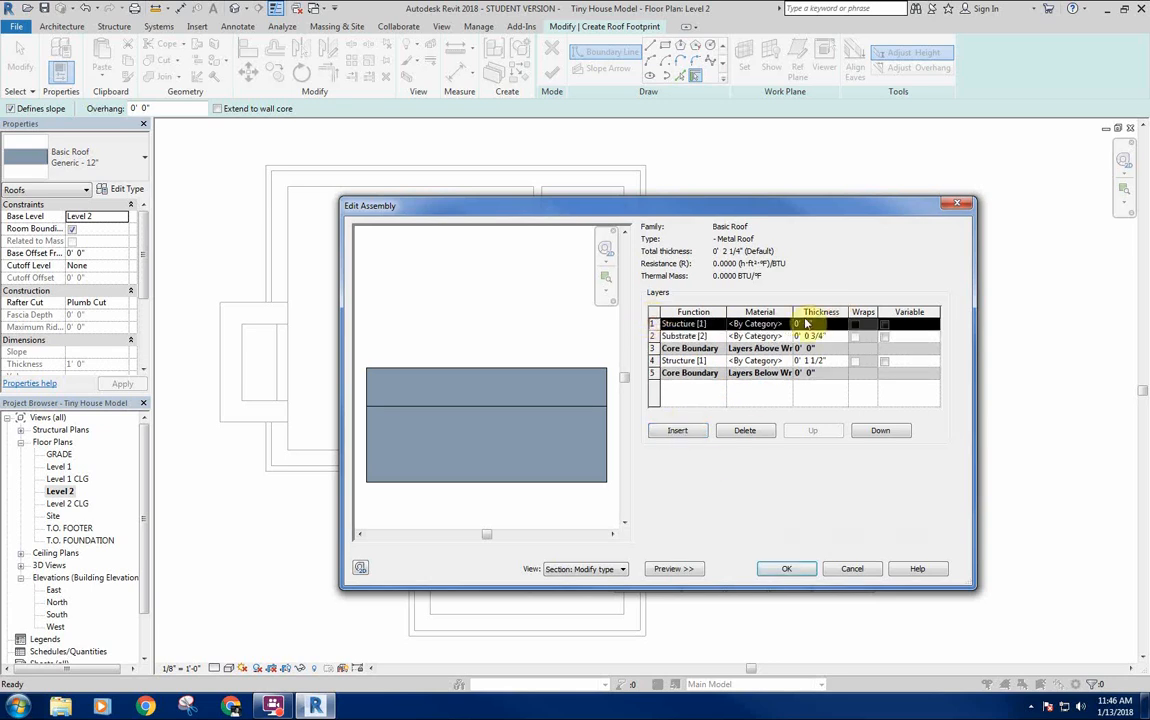
{"action": "left_click", "coordinate": [805, 324]}
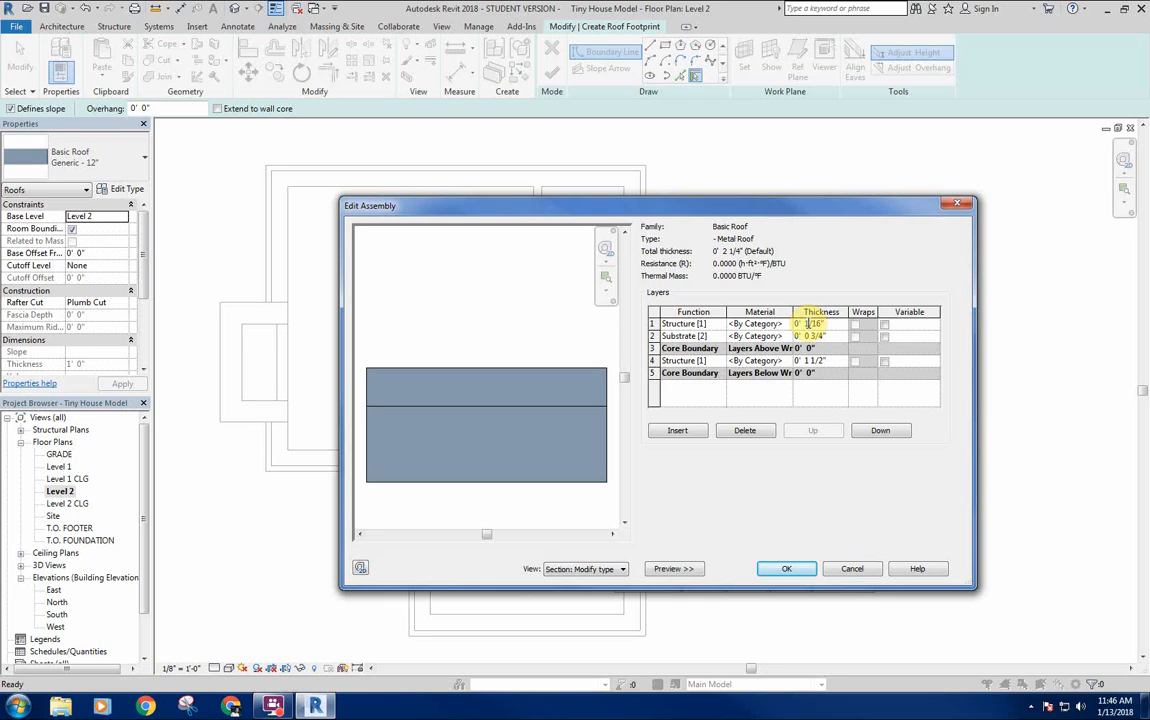
{"action": "key", "text": "Tab"}
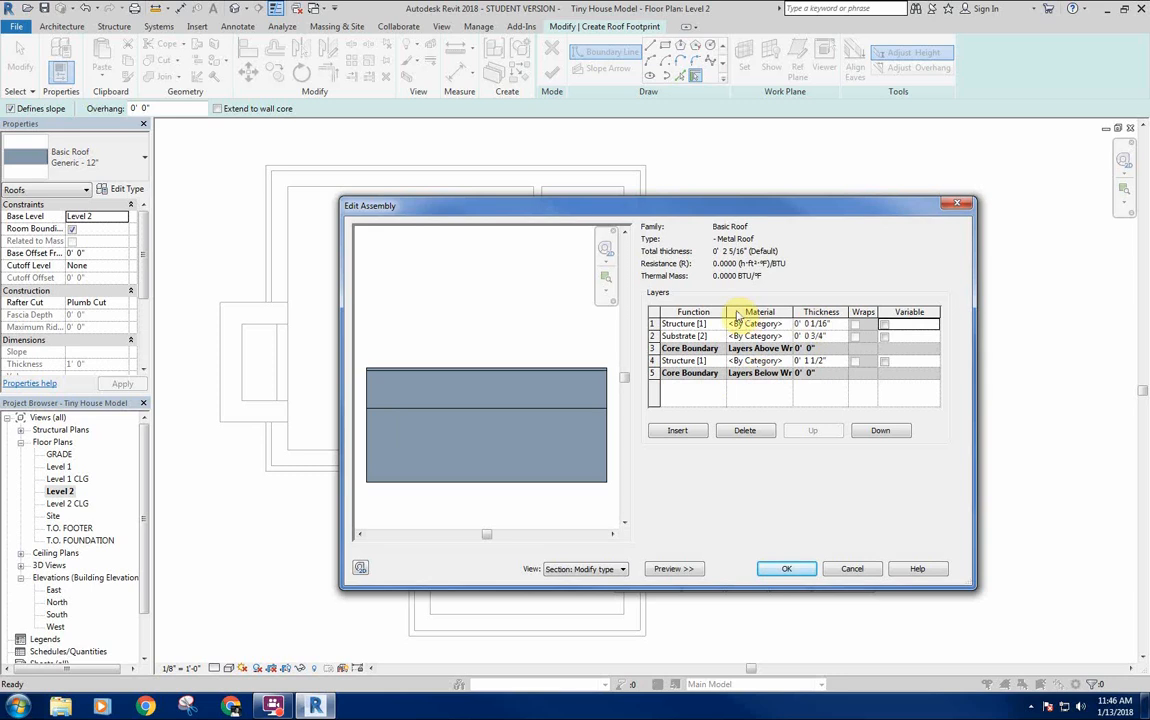
{"action": "left_click", "coordinate": [685, 324]}
{"action": "left_click", "coordinate": [691, 350]}
Create a new material named "- Metal Roofing" and assign it to the Finish 1 [4] layer.
{"action": "left_click", "coordinate": [760, 324]}
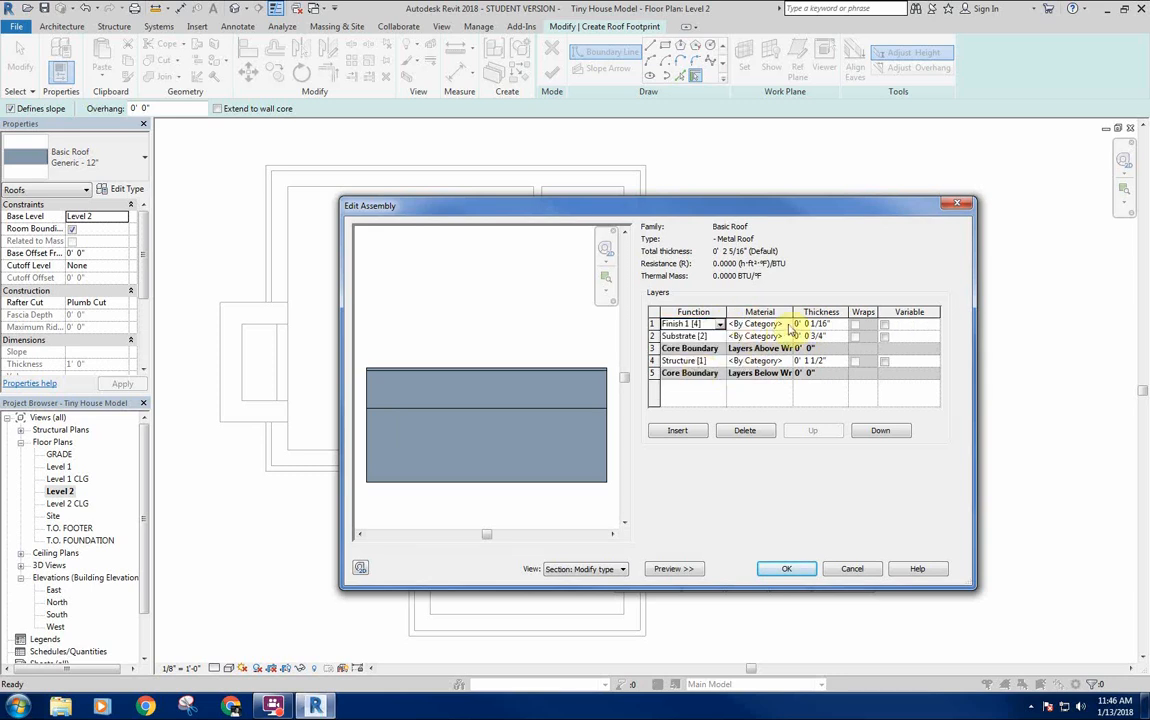
{"action": "left_click", "coordinate": [786, 324]}
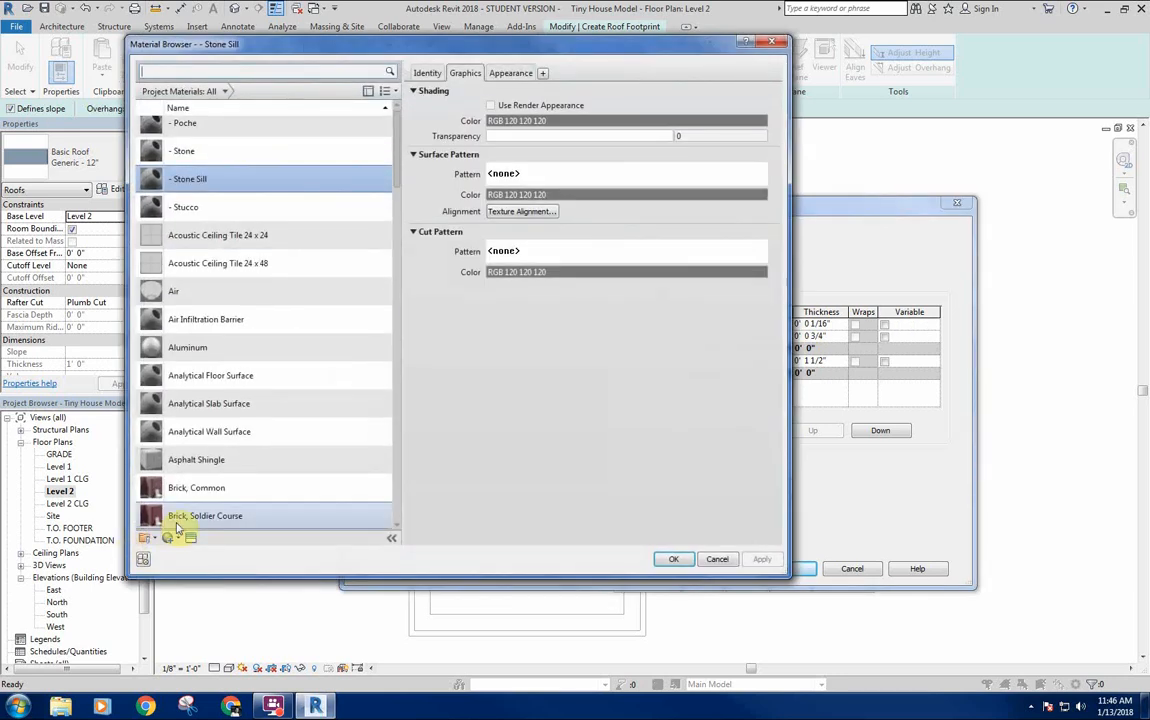
{"action": "left_click", "coordinate": [168, 538]}
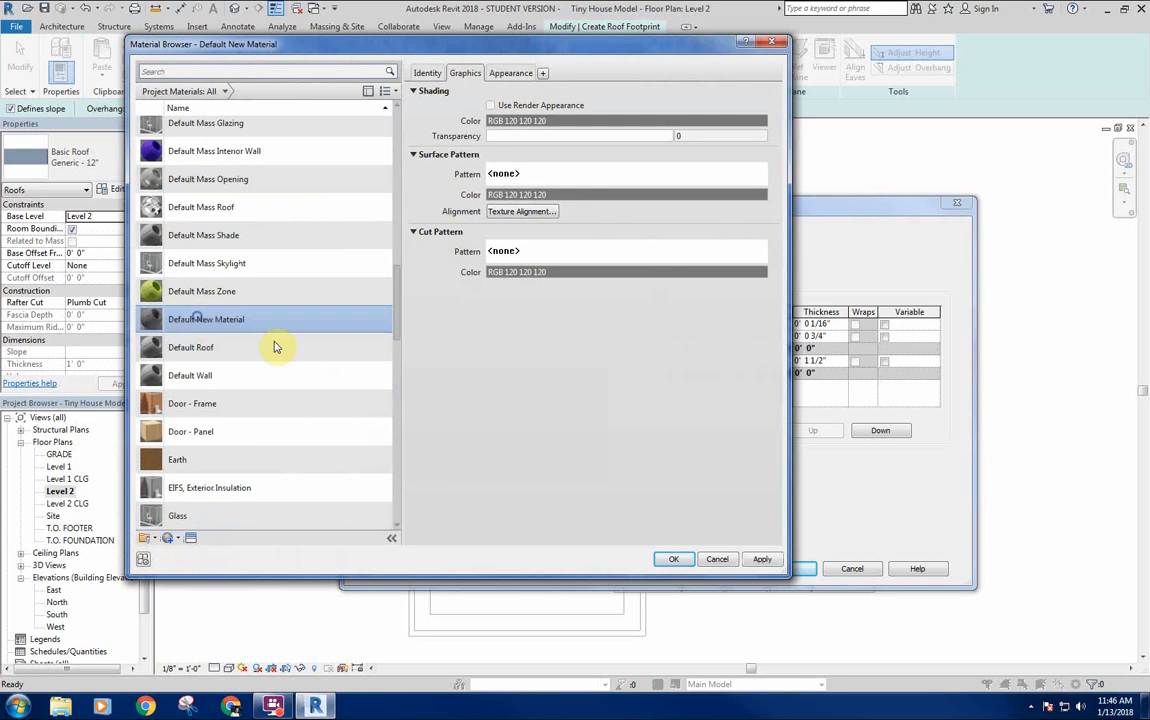
{"action": "right_click", "coordinate": [218, 319]}
{"action": "left_click", "coordinate": [240, 352]}
{"action": "type", "text": "-"}
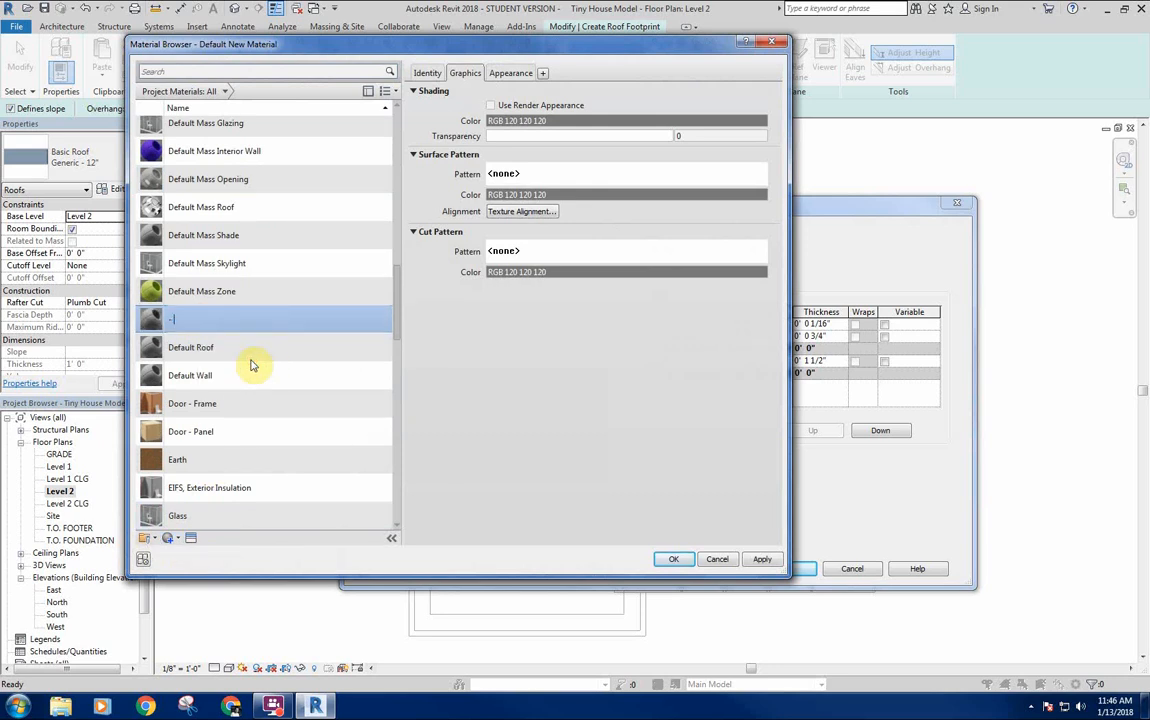
{"action": "type", "text": " Metal Roofing"}
{"action": "key", "text": "Return"}
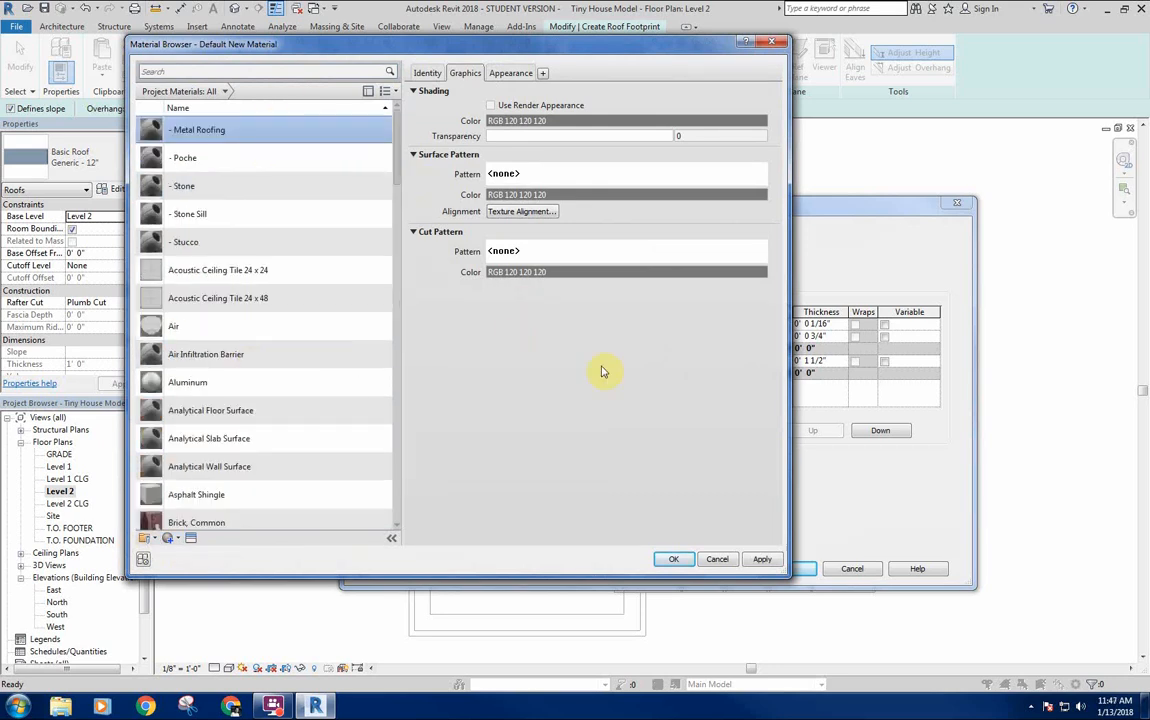
{"action": "left_click", "coordinate": [674, 559]}
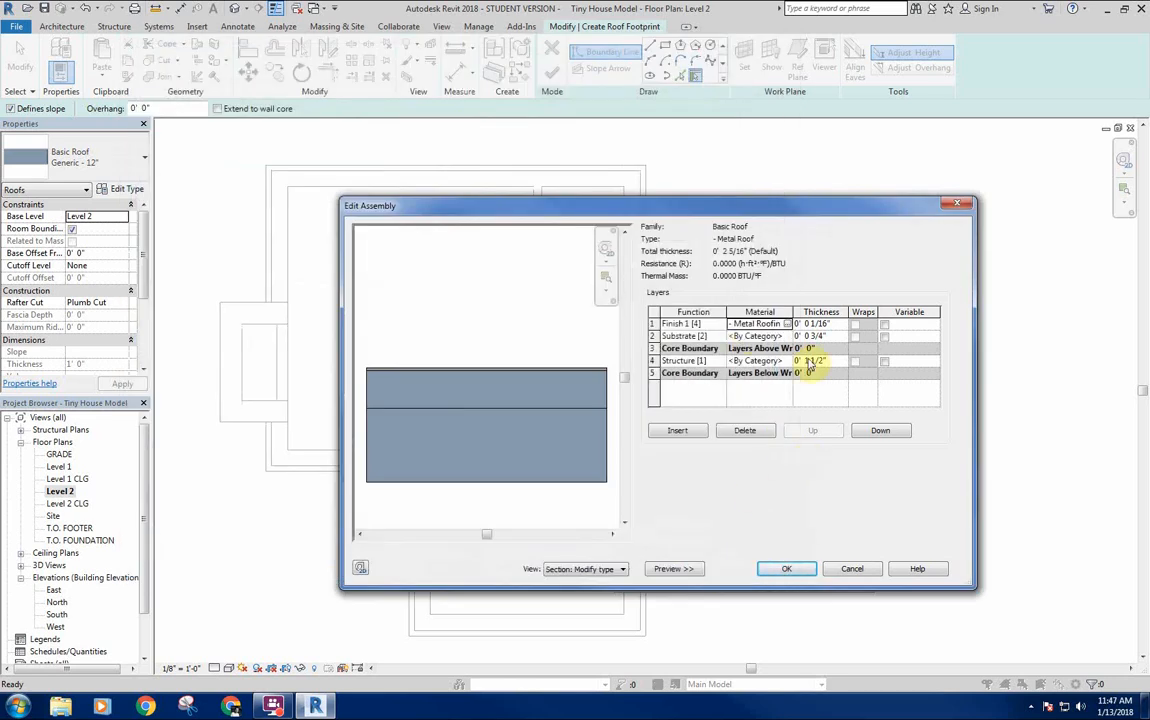
Assign the "- Poche" material to the Structure [1] layer and accept the assembly and type properties.
{"action": "left_click", "coordinate": [790, 362]}
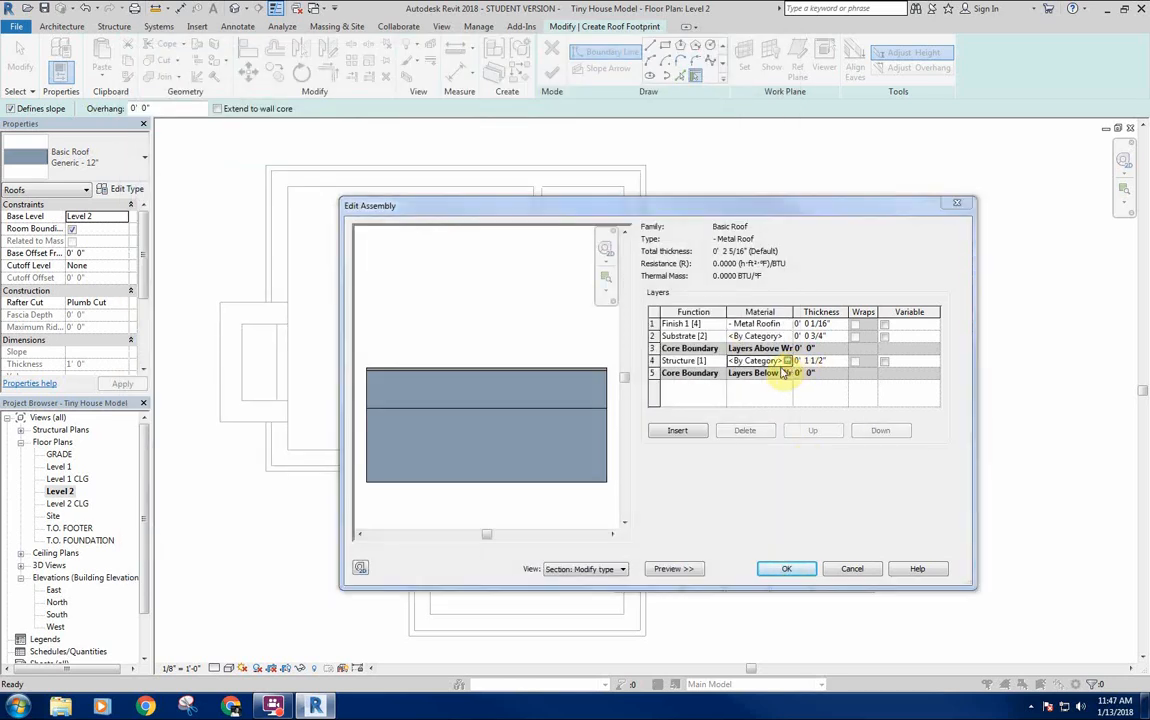
{"action": "left_click", "coordinate": [786, 361]}
{"action": "left_click", "coordinate": [250, 160]}
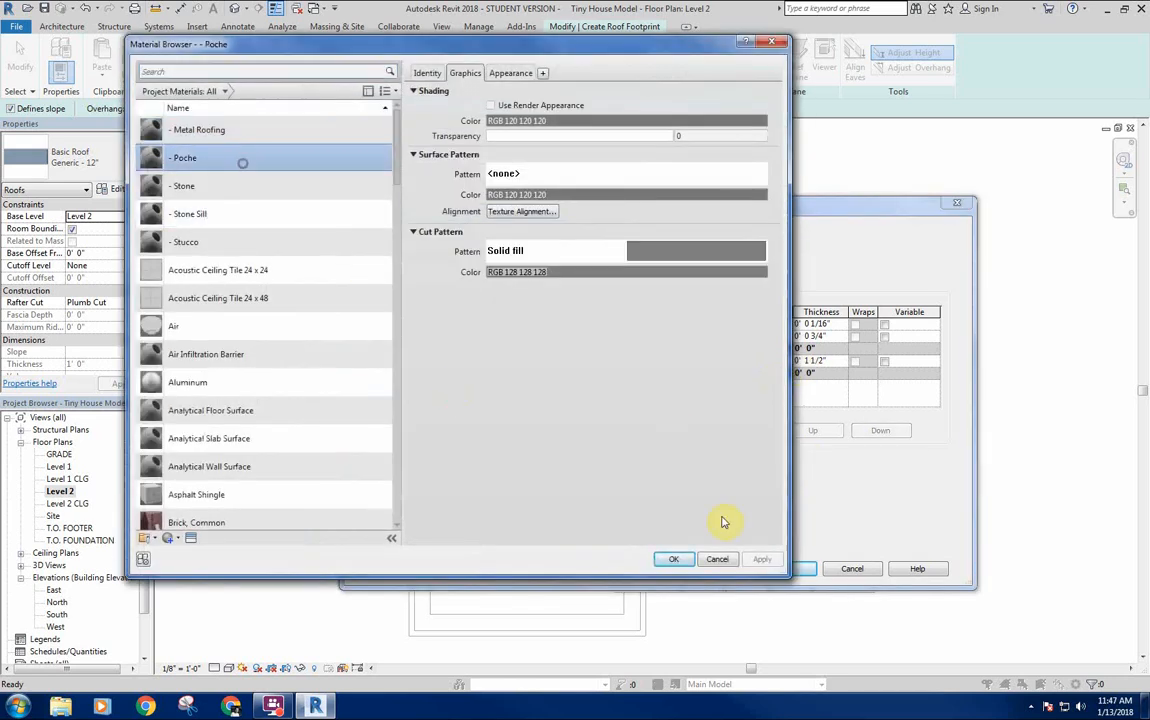
{"action": "left_click", "coordinate": [673, 559]}
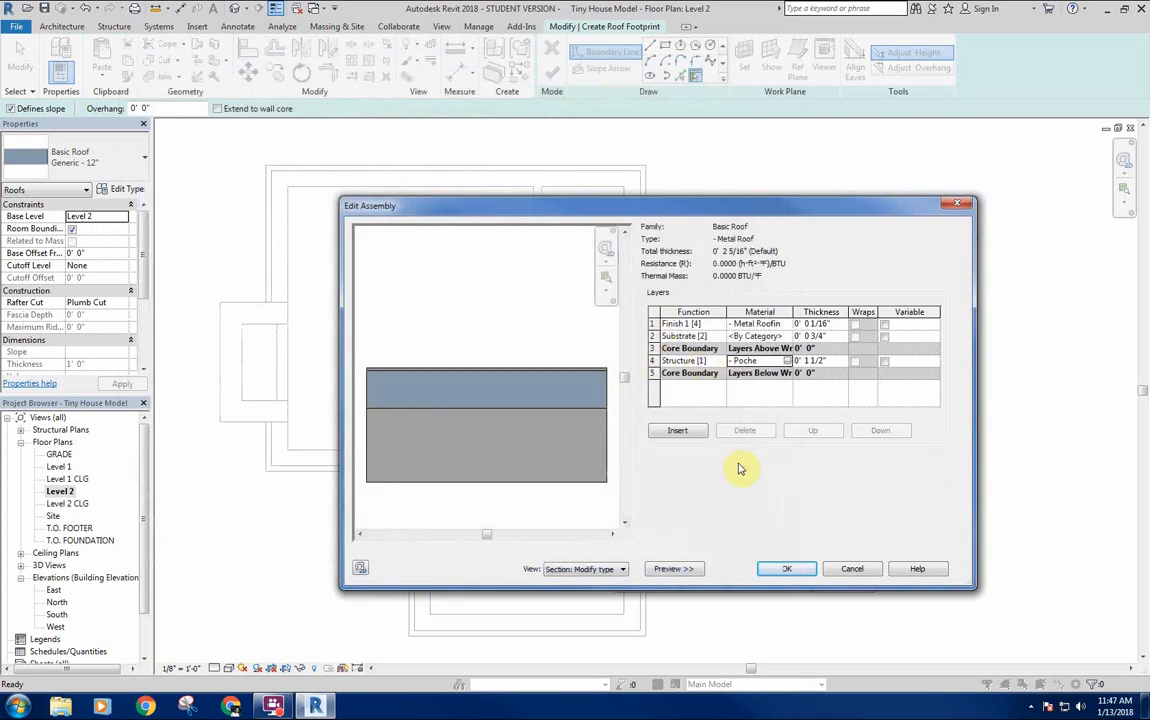
{"action": "left_click", "coordinate": [790, 569]}
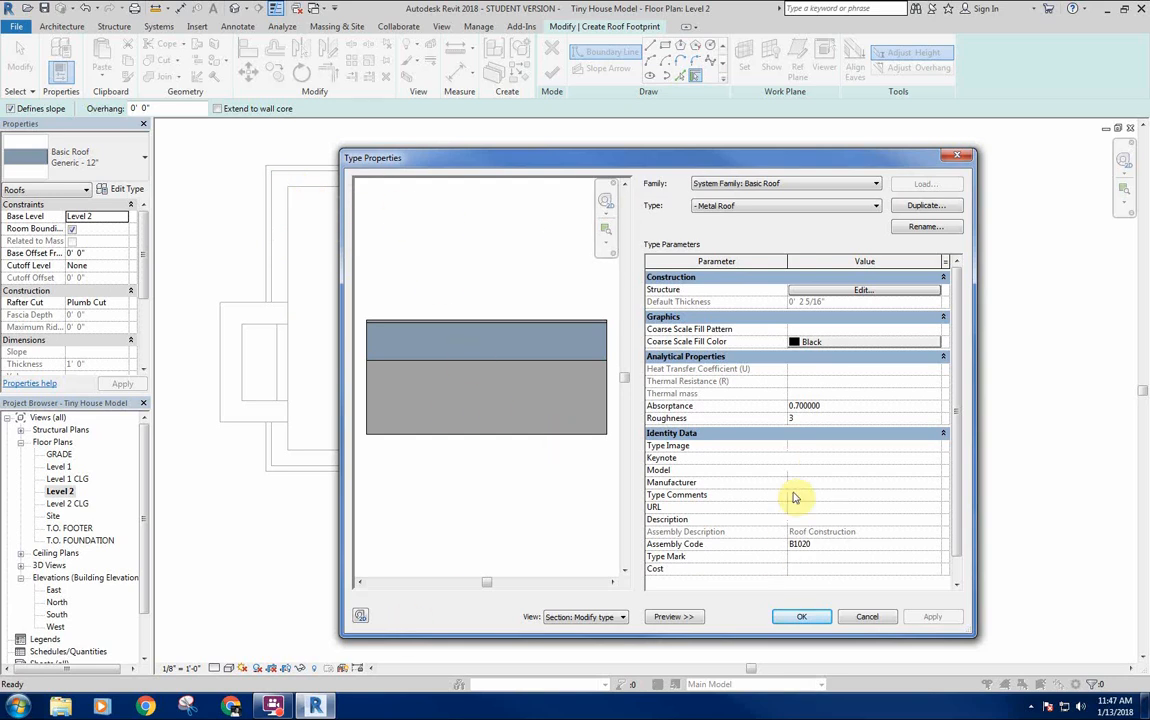
{"action": "left_click", "coordinate": [808, 617]}
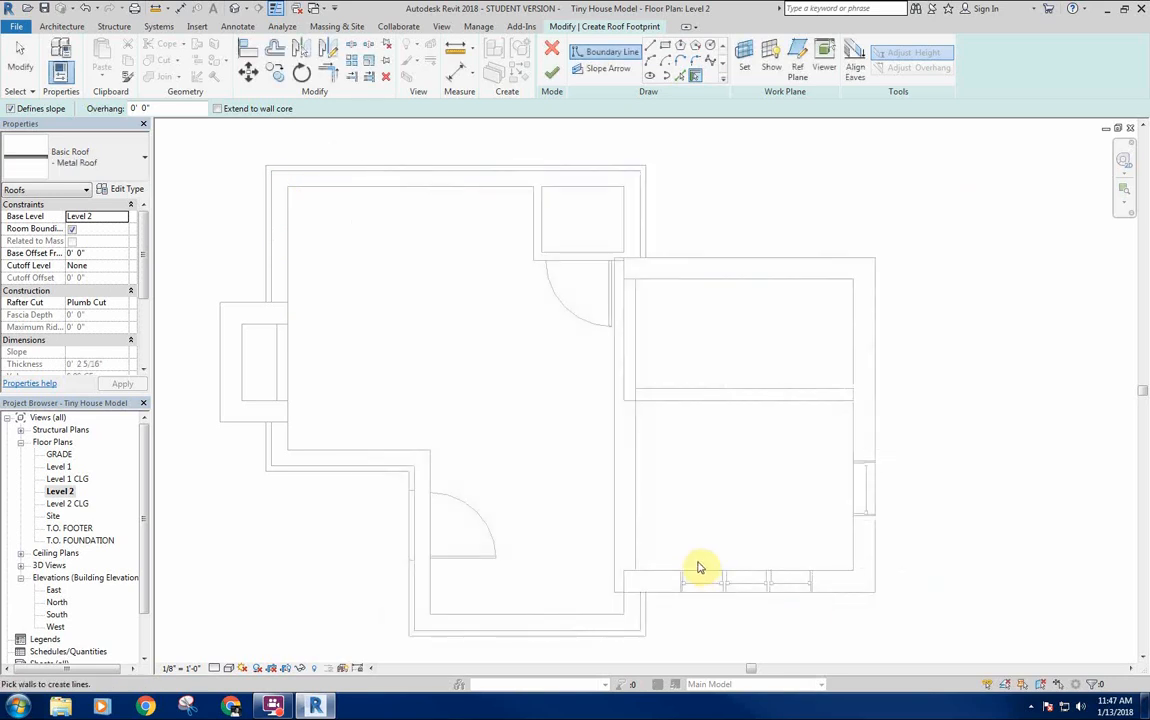
{"action": "scroll", "coordinate": [705, 490], "scroll_direction": "down", "scroll_amount": 2}
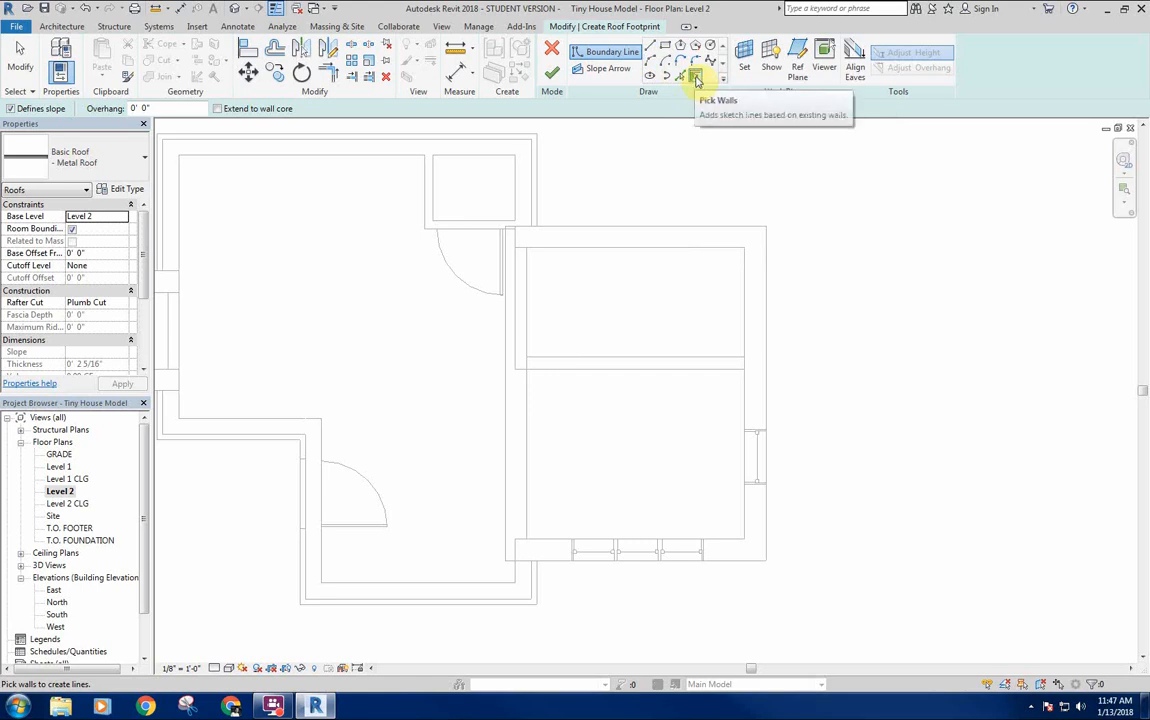
{"action": "left_click", "coordinate": [629, 228]}
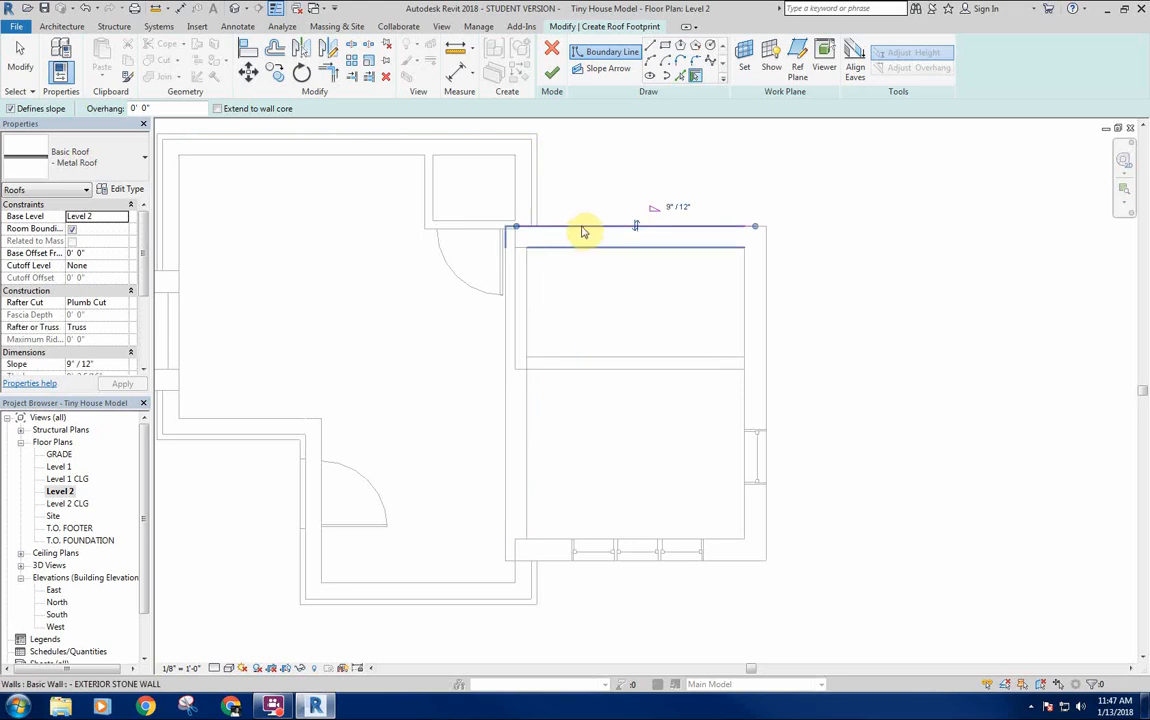
{"action": "key", "text": "Escape"}
{"action": "key", "text": "Escape"}
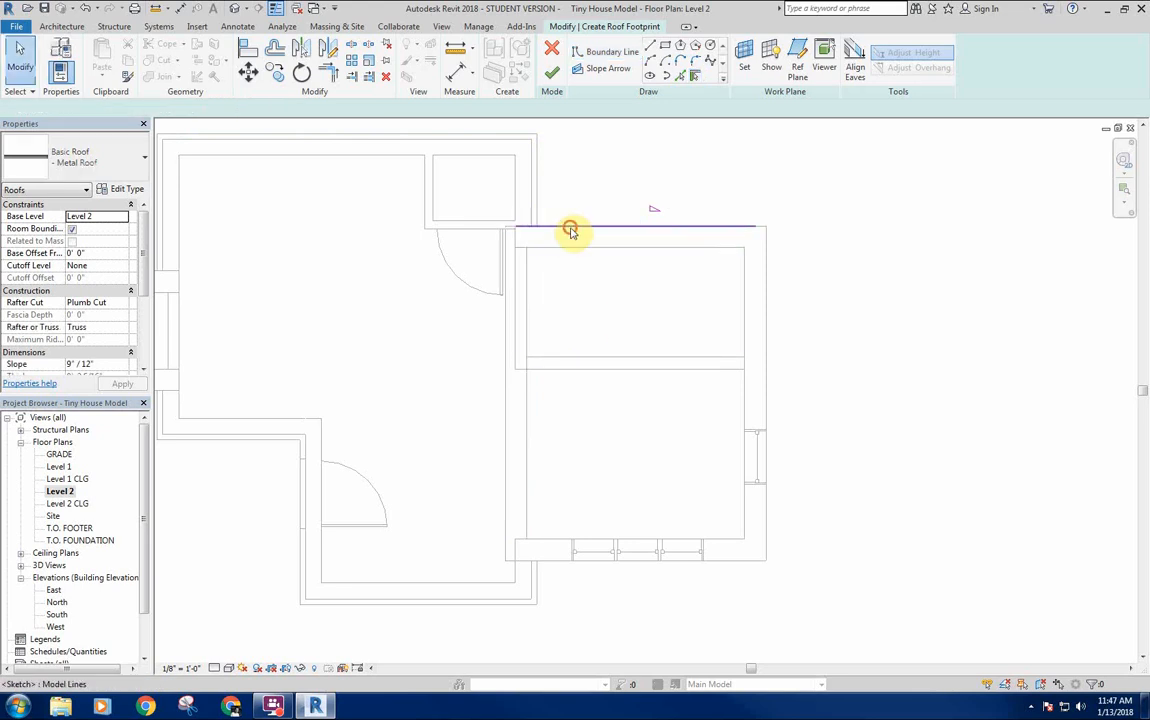
Create the roof boundary by picking the four exterior walls of the two-room east block with a 1' 6" overhang.
{"action": "left_click", "coordinate": [695, 77]}
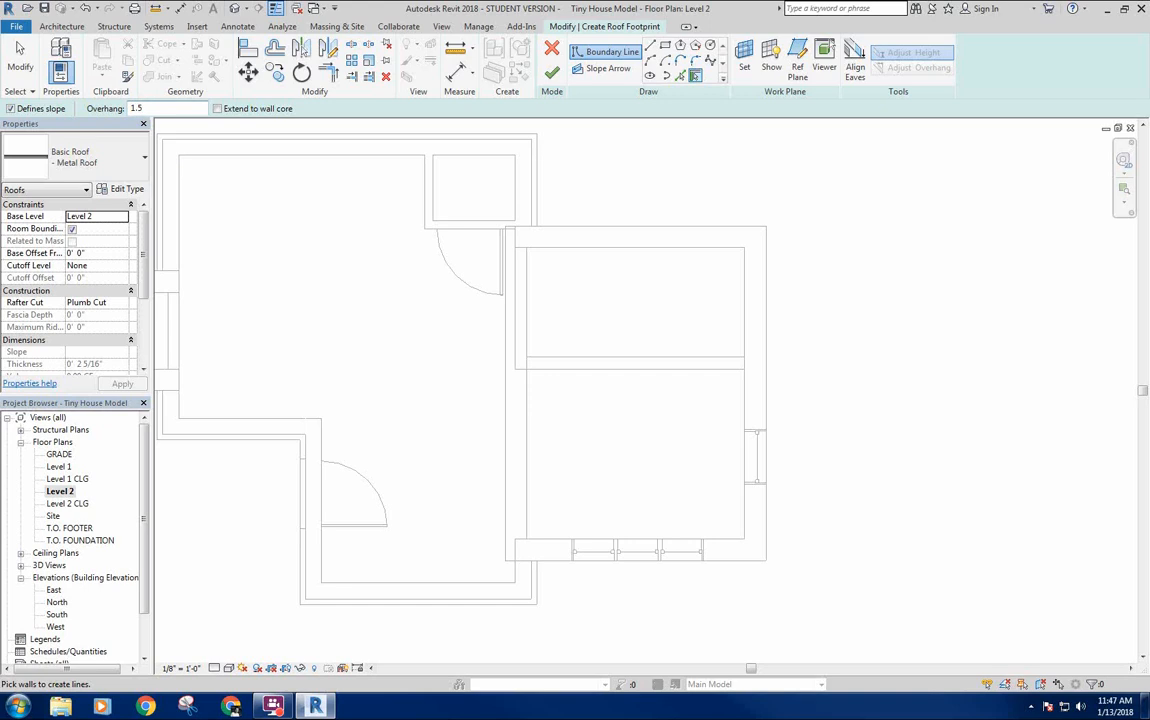
{"action": "key", "text": "Return"}
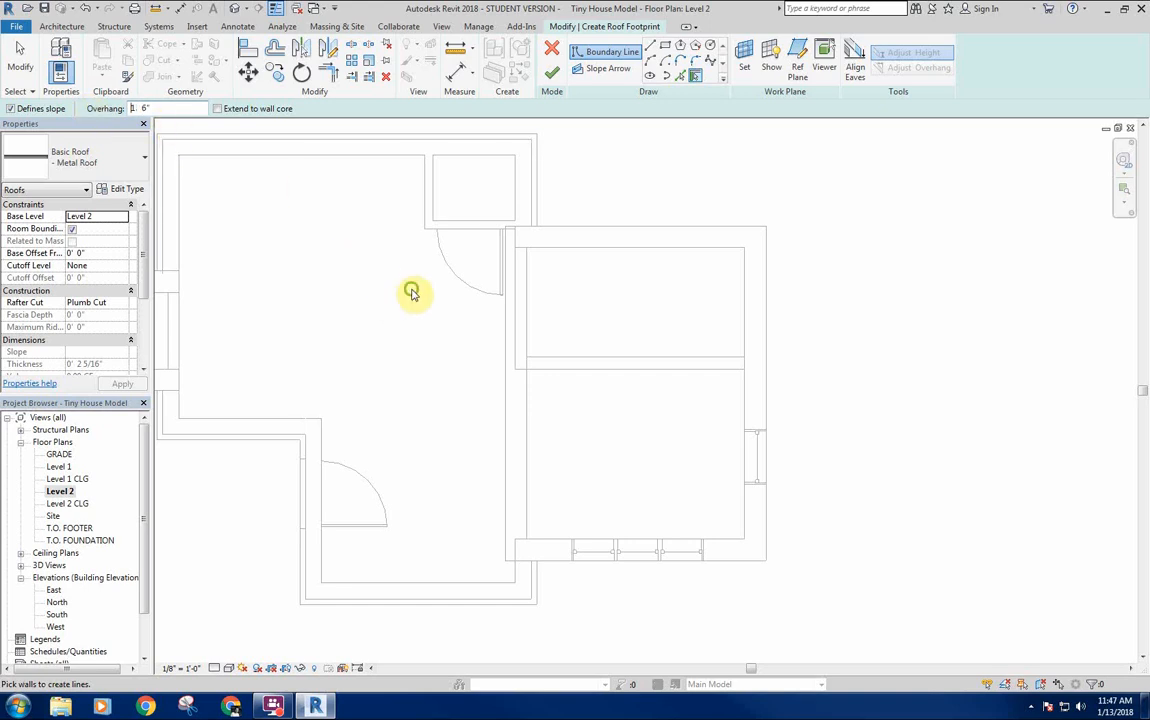
{"action": "scroll", "coordinate": [411, 290], "scroll_direction": "up", "scroll_amount": 2}
{"action": "scroll", "coordinate": [377, 290], "scroll_direction": "down", "scroll_amount": 2}
{"action": "left_click", "coordinate": [576, 229]}
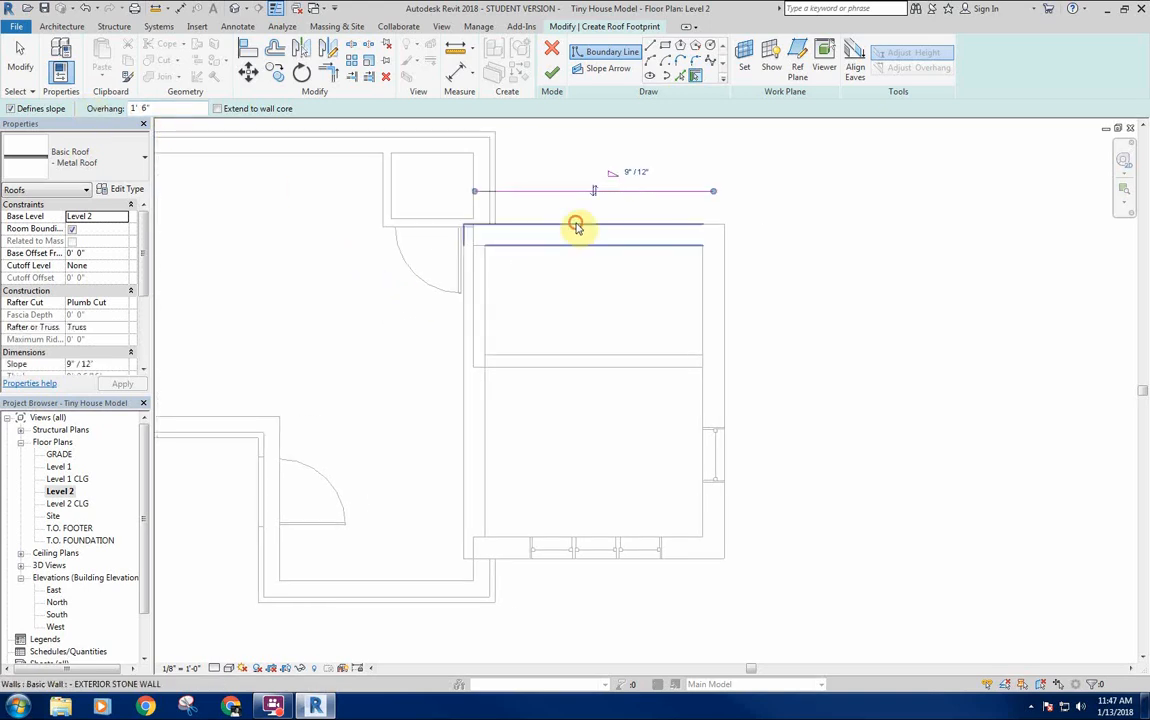
{"action": "left_click", "coordinate": [727, 285]}
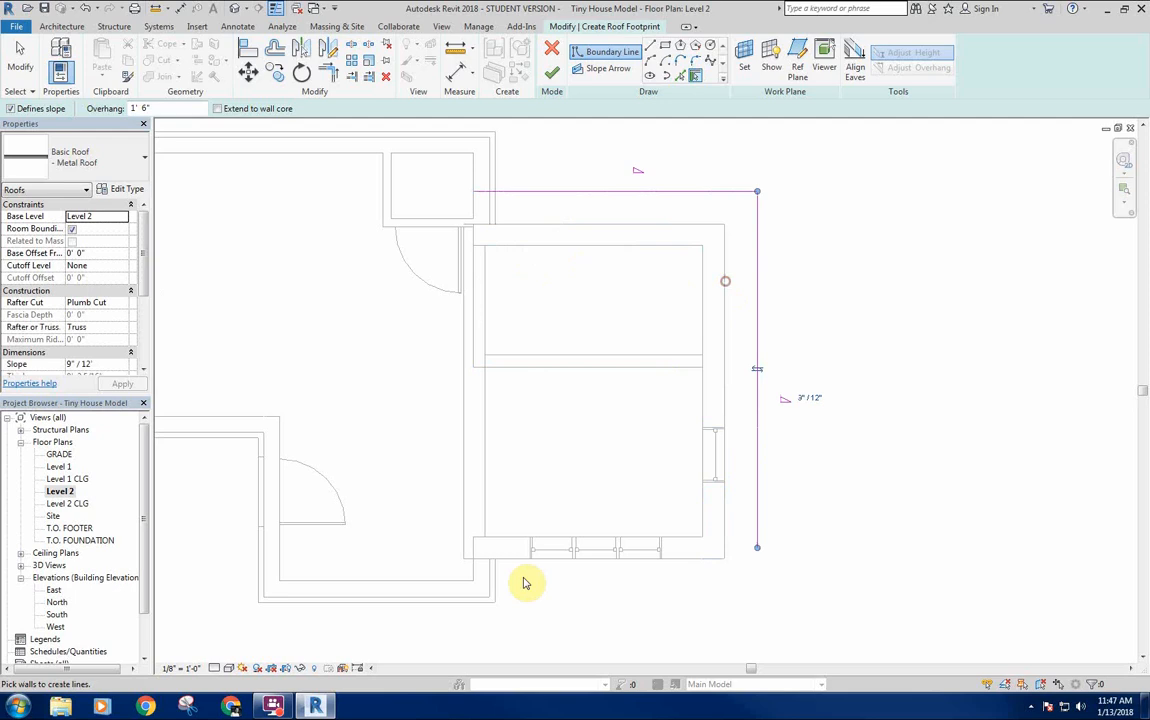
{"action": "left_click", "coordinate": [589, 558]}
{"action": "left_click", "coordinate": [474, 460]}
{"action": "scroll", "coordinate": [550, 478], "scroll_direction": "down", "scroll_amount": 2}
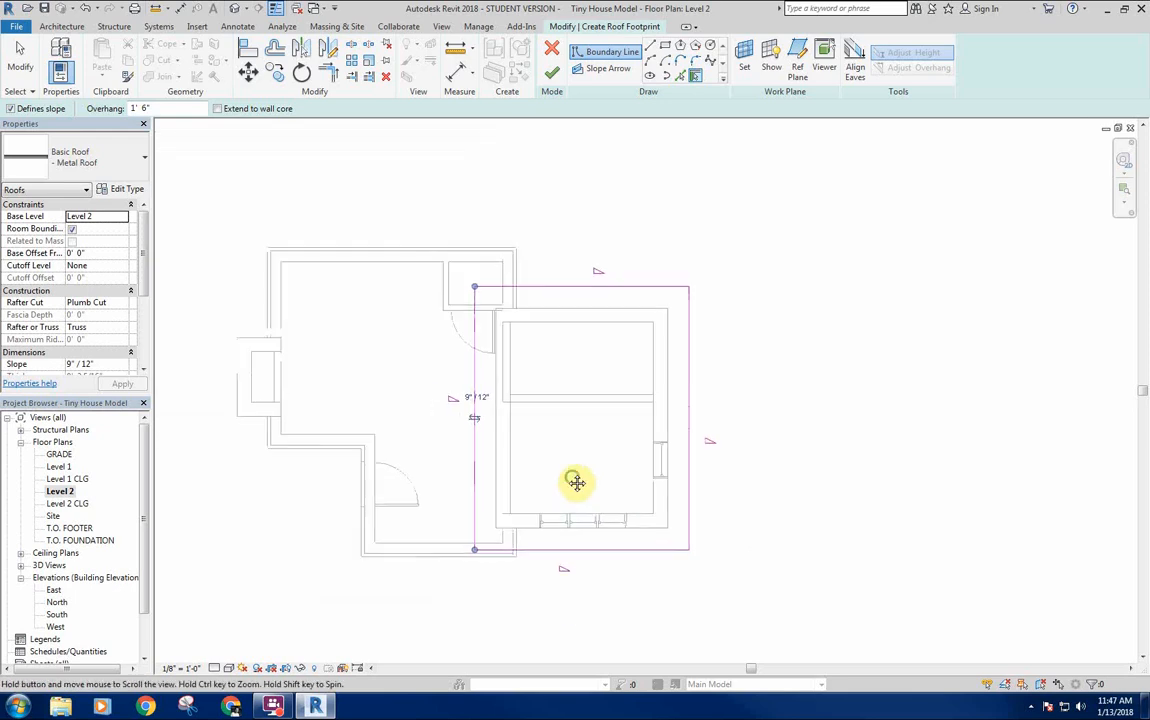
{"action": "right_click", "coordinate": [583, 360]}
{"action": "left_click", "coordinate": [606, 367]}
{"action": "middle_click_drag", "start_coordinate": [561, 370], "coordinate": [604, 330]}
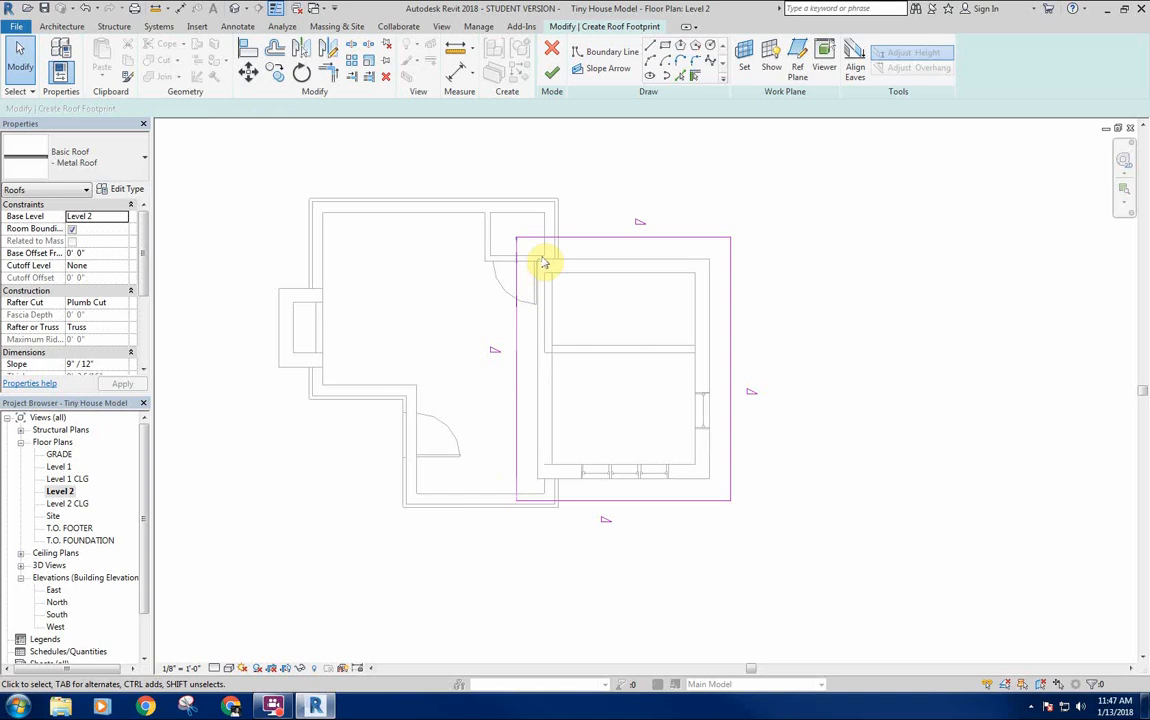
Turn off Defines Slope for the north and south roof boundary lines.
{"action": "middle_click_drag", "start_coordinate": [650, 385], "coordinate": [626, 388]}
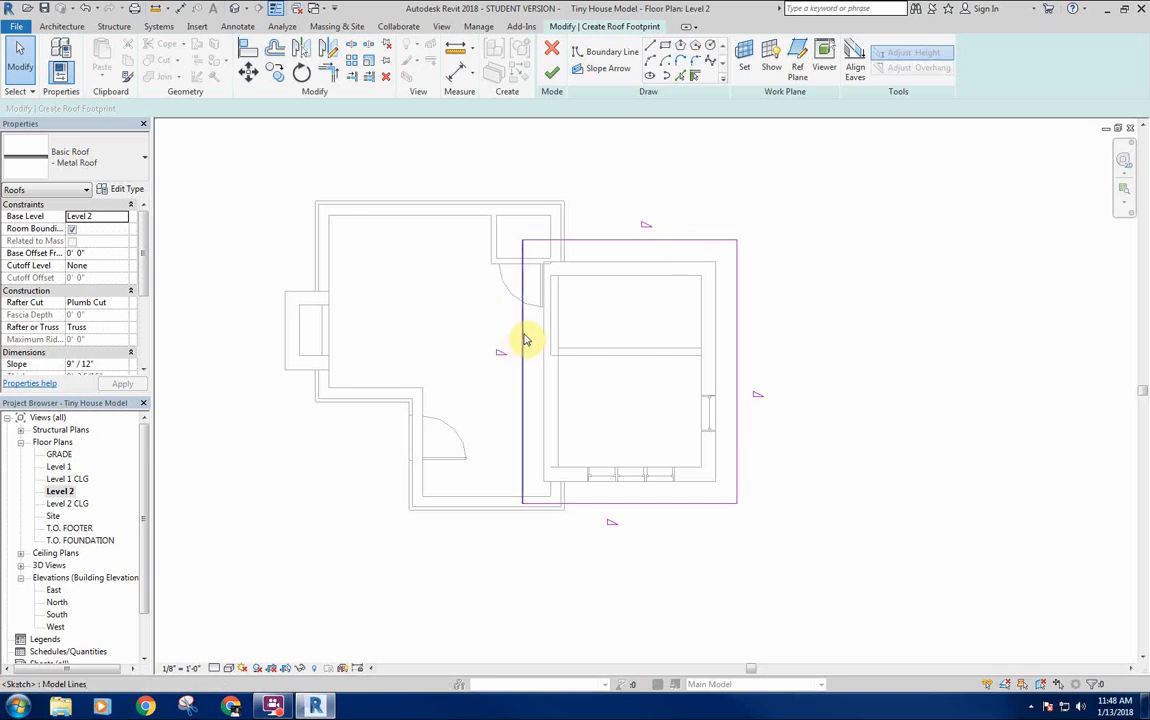
{"action": "middle_click_drag", "start_coordinate": [590, 347], "coordinate": [629, 318]}
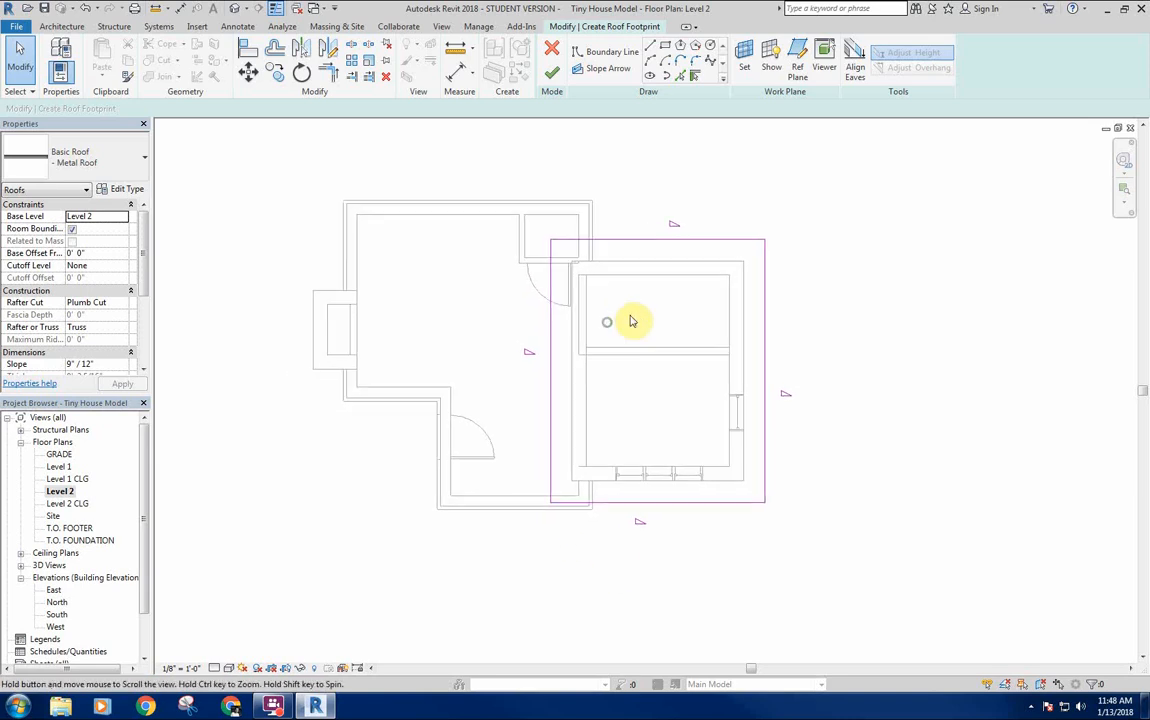
{"action": "left_click", "coordinate": [640, 240]}
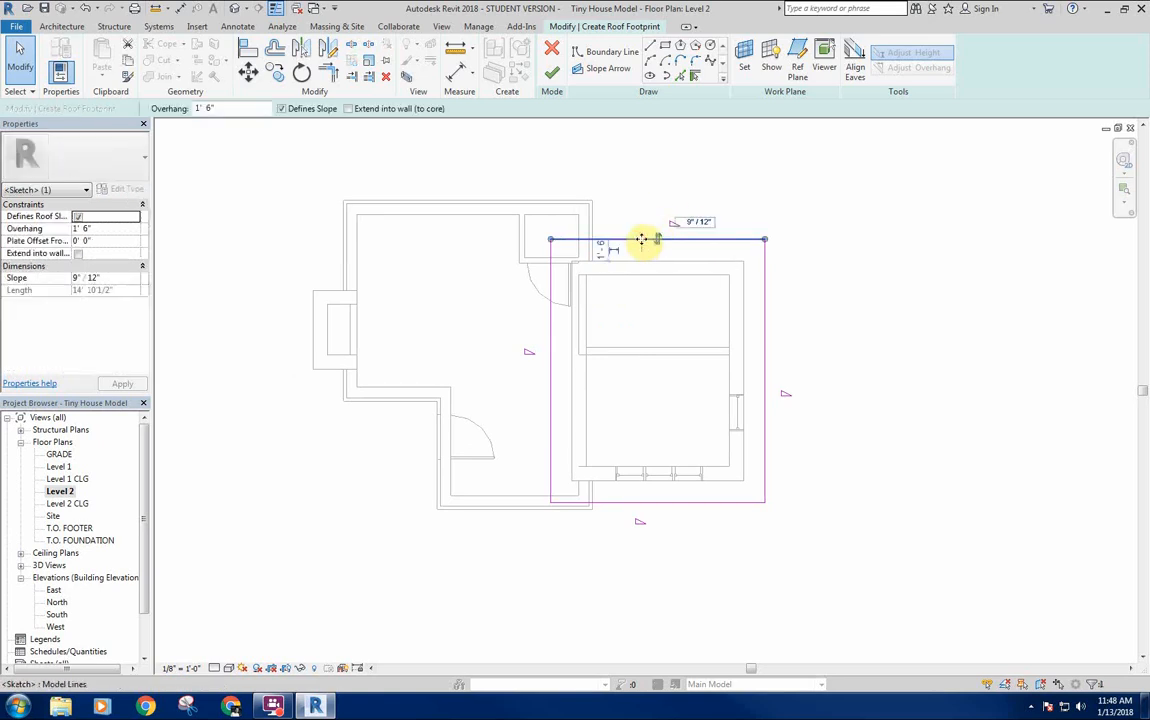
{"action": "left_click", "coordinate": [665, 503]}
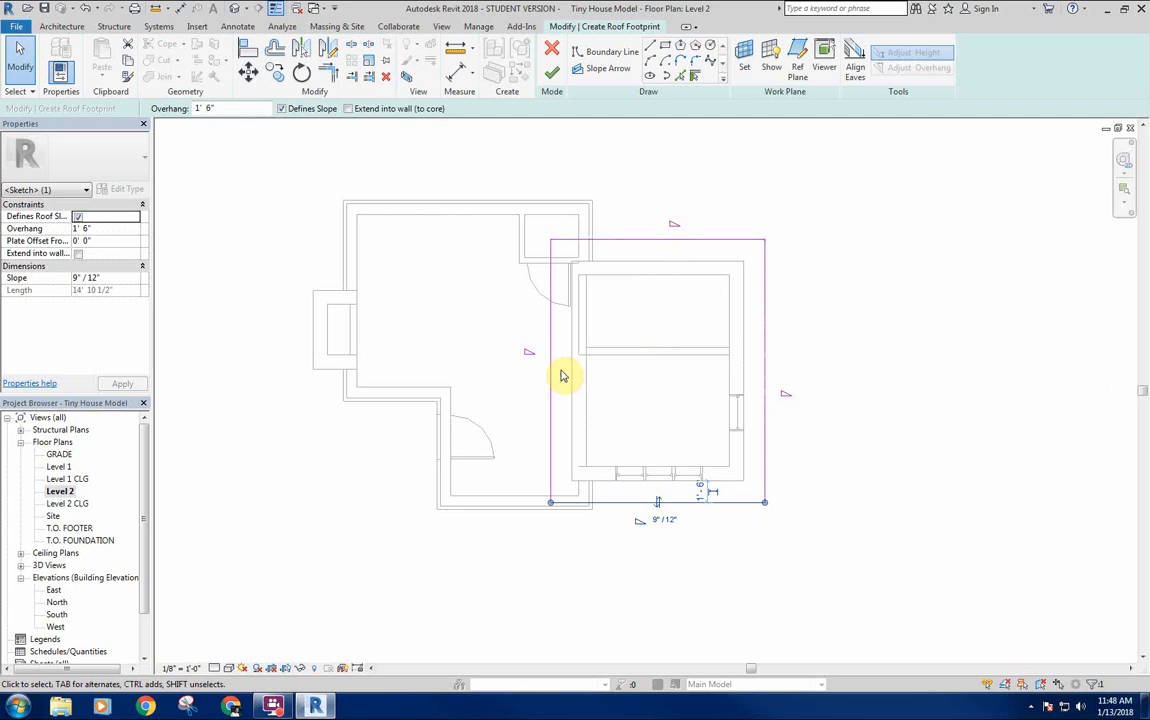
{"action": "left_click", "coordinate": [637, 240]}
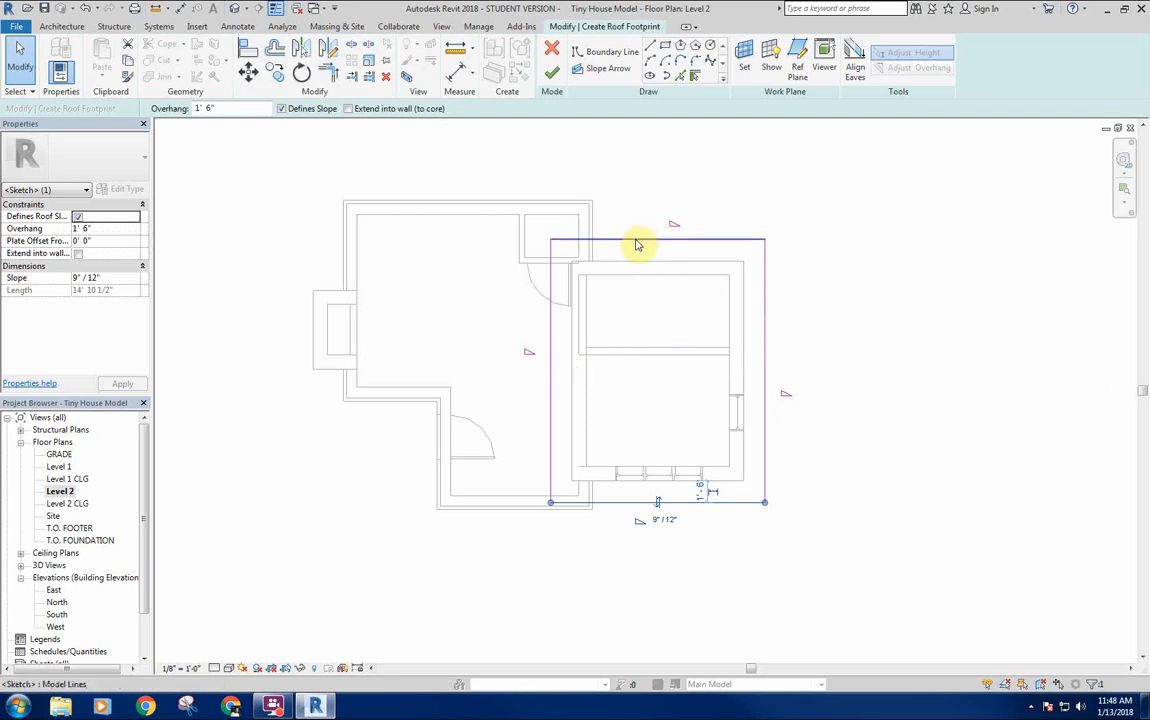
{"action": "left_click", "coordinate": [688, 168]}
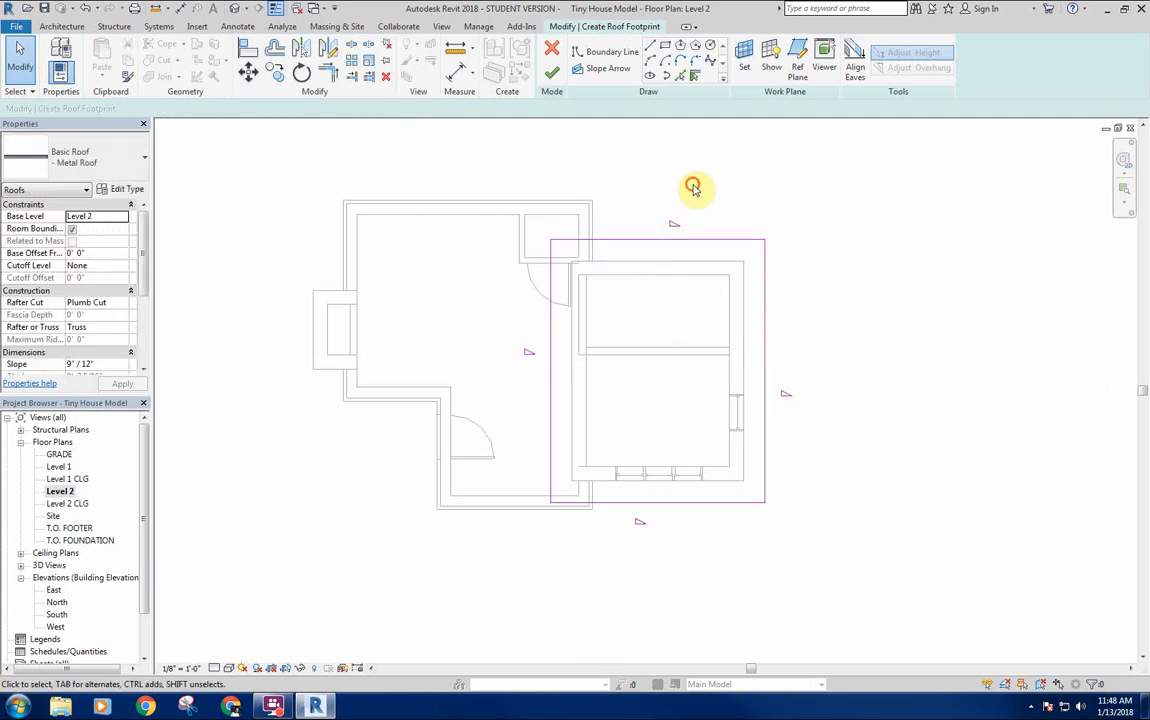
{"action": "left_click_drag", "start_coordinate": [634, 514], "coordinate": [630, 186]}
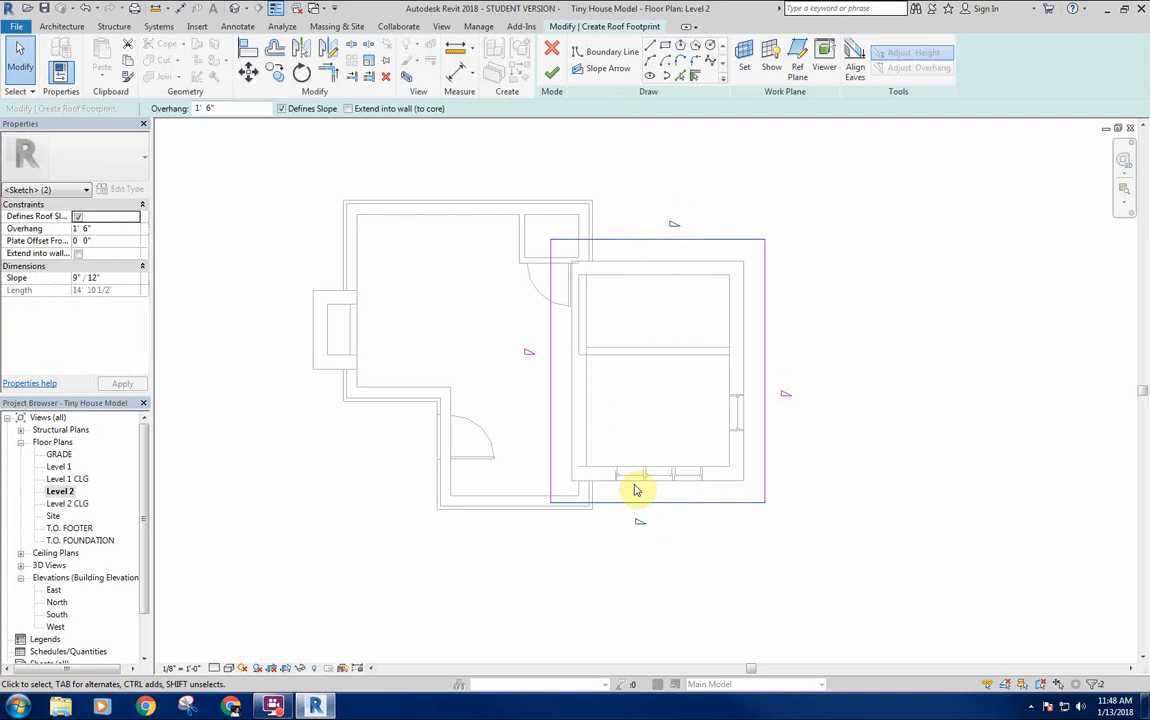
{"action": "left_click", "coordinate": [282, 109]}
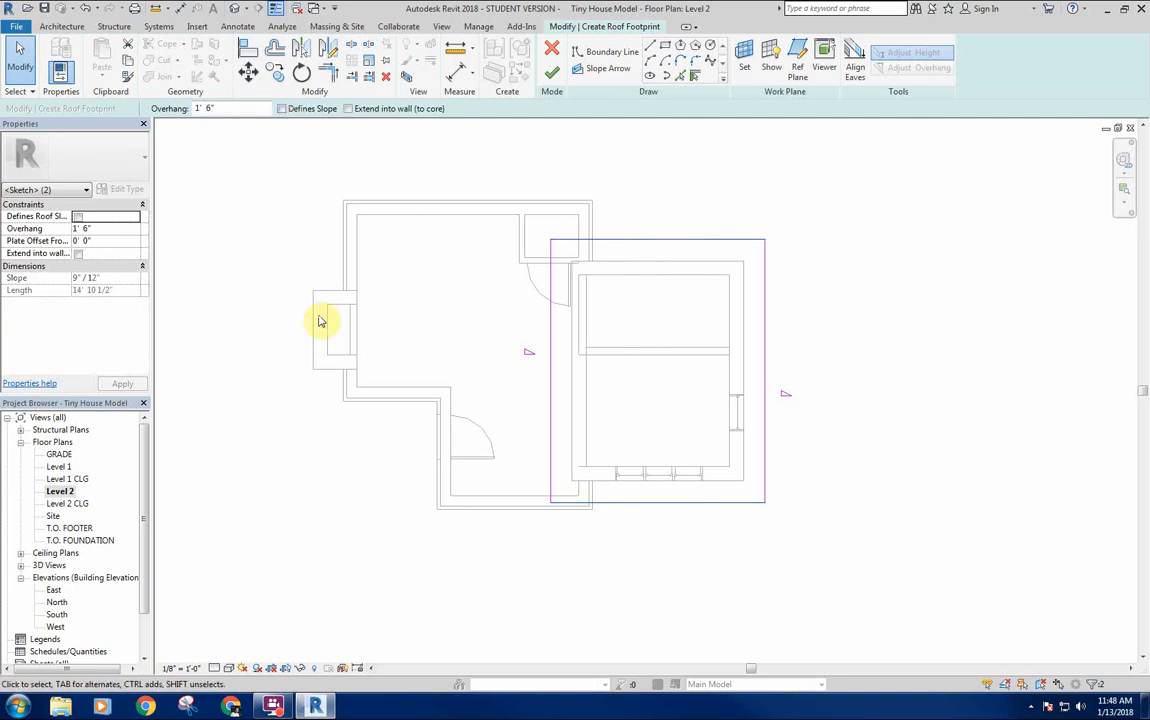
{"action": "left_click", "coordinate": [456, 325]}
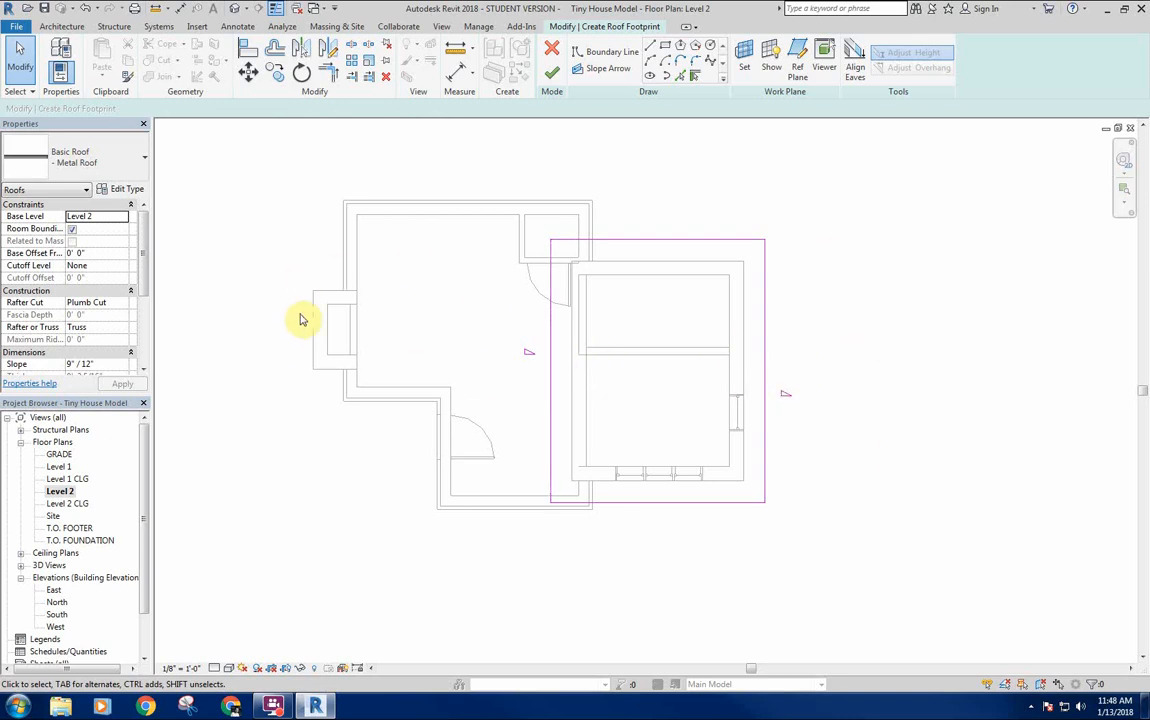
Finish the roof footprint sketch to generate the gable roof.
{"action": "middle_click_drag", "start_coordinate": [383, 294], "coordinate": [440, 350]}
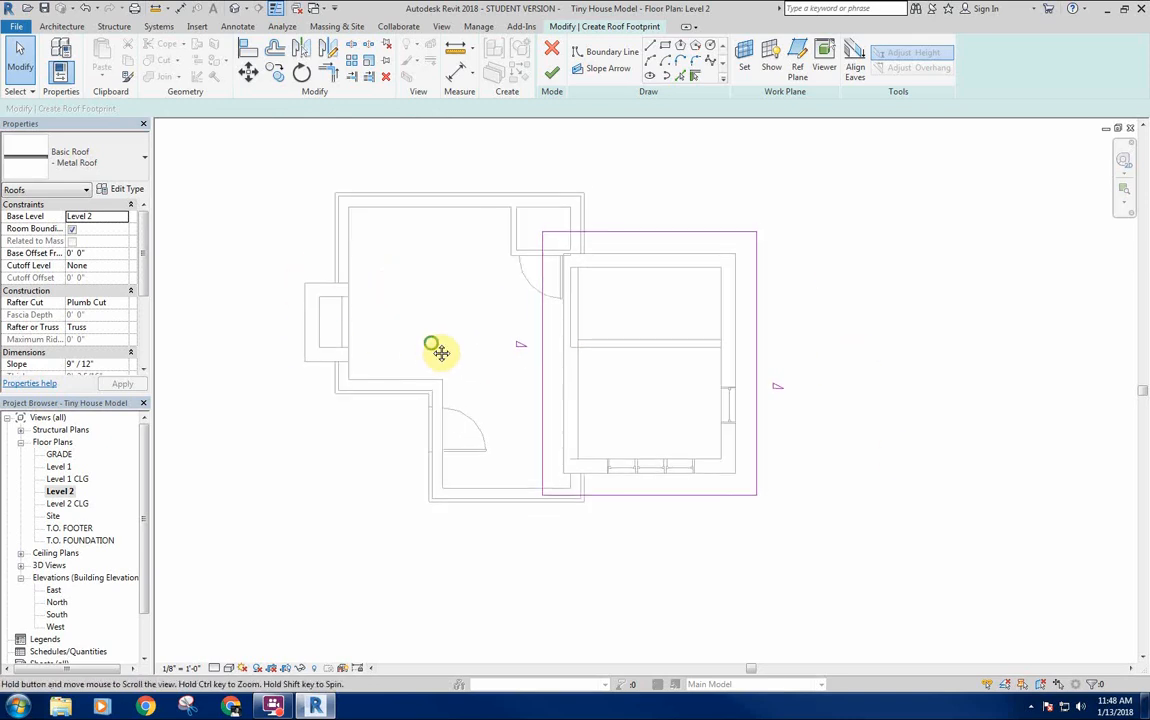
{"action": "left_click", "coordinate": [548, 75]}
{"action": "mouse_move", "coordinate": [606, 226]}
{"action": "middle_mouse_down"}
{"action": "mouse_move", "coordinate": [626, 205]}
{"action": "mouse_move", "coordinate": [612, 248]}
{"action": "middle_mouse_up"}
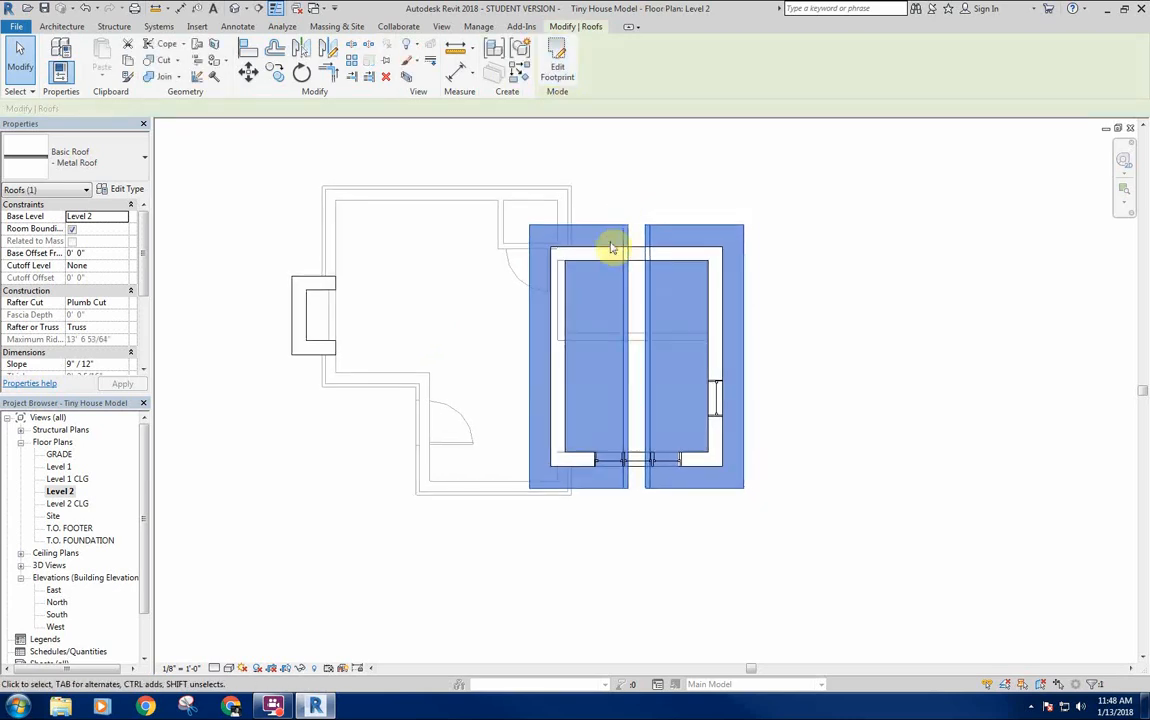
{"action": "middle_click_drag", "start_coordinate": [285, 300], "coordinate": [281, 322]}
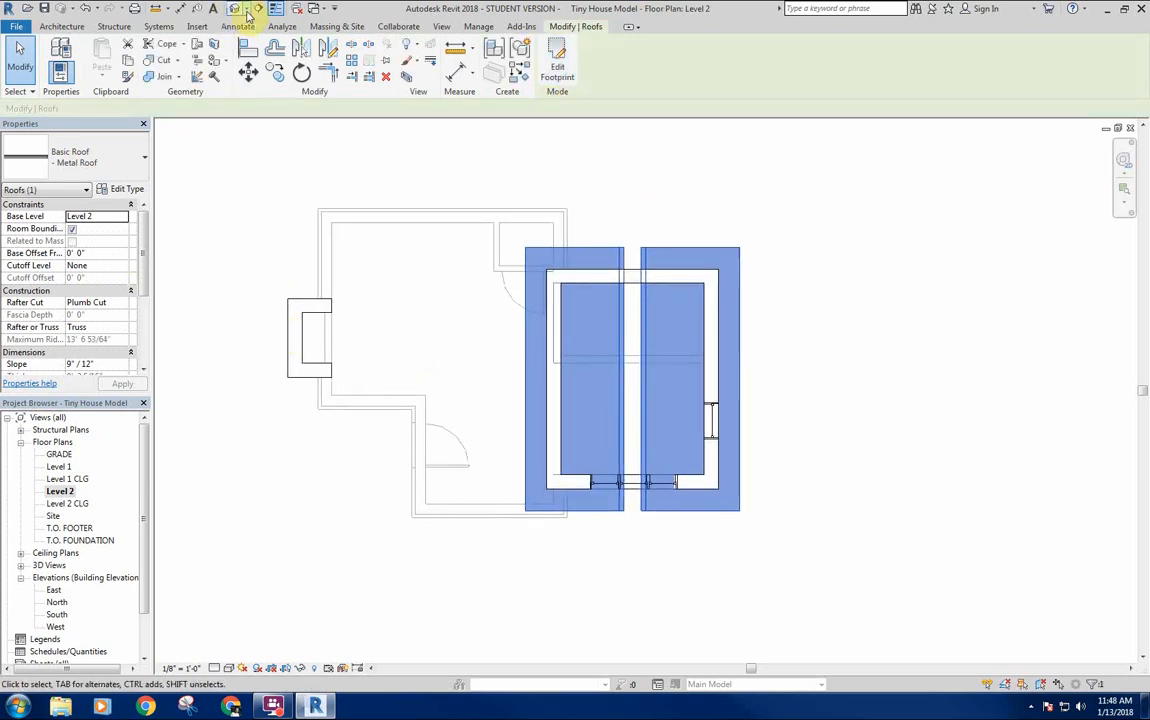
Inspect the new roof from the front in the default 3D view, select it and open the South elevation.
{"action": "left_click", "coordinate": [238, 9]}
{"action": "middle_click_drag", "start_coordinate": [896, 565], "coordinate": [851, 498], "text": "shift"}
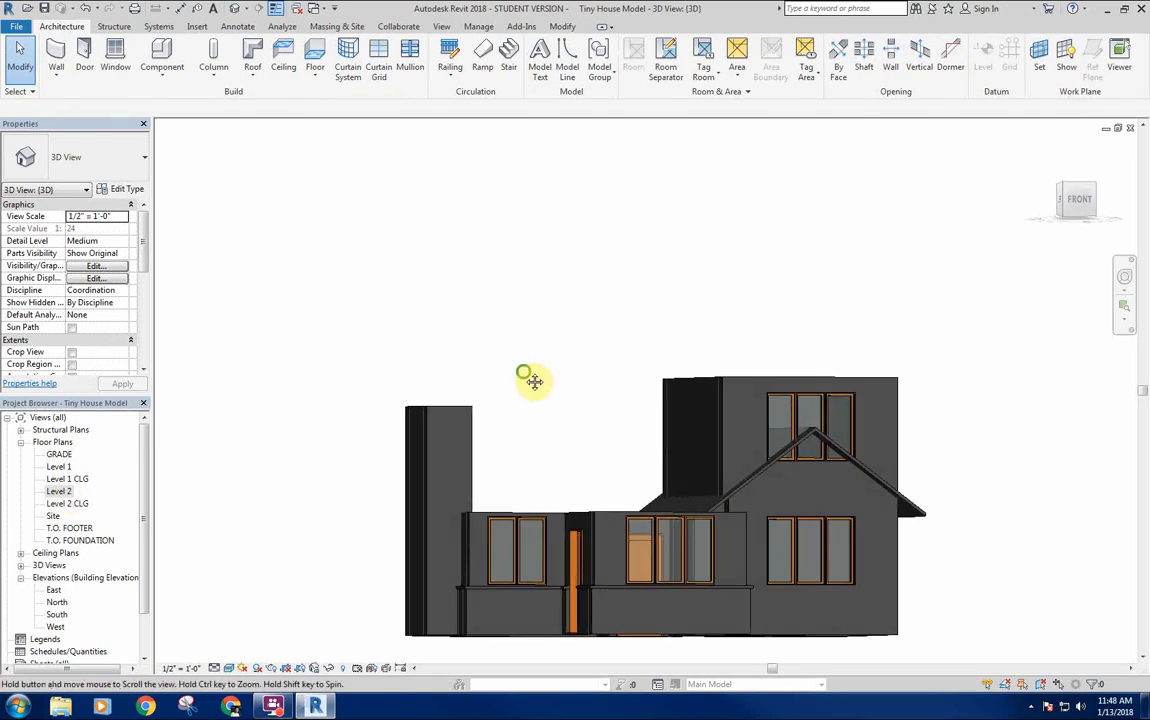
{"action": "middle_click_drag", "start_coordinate": [526, 377], "coordinate": [345, 337]}
{"action": "left_click", "coordinate": [733, 468]}
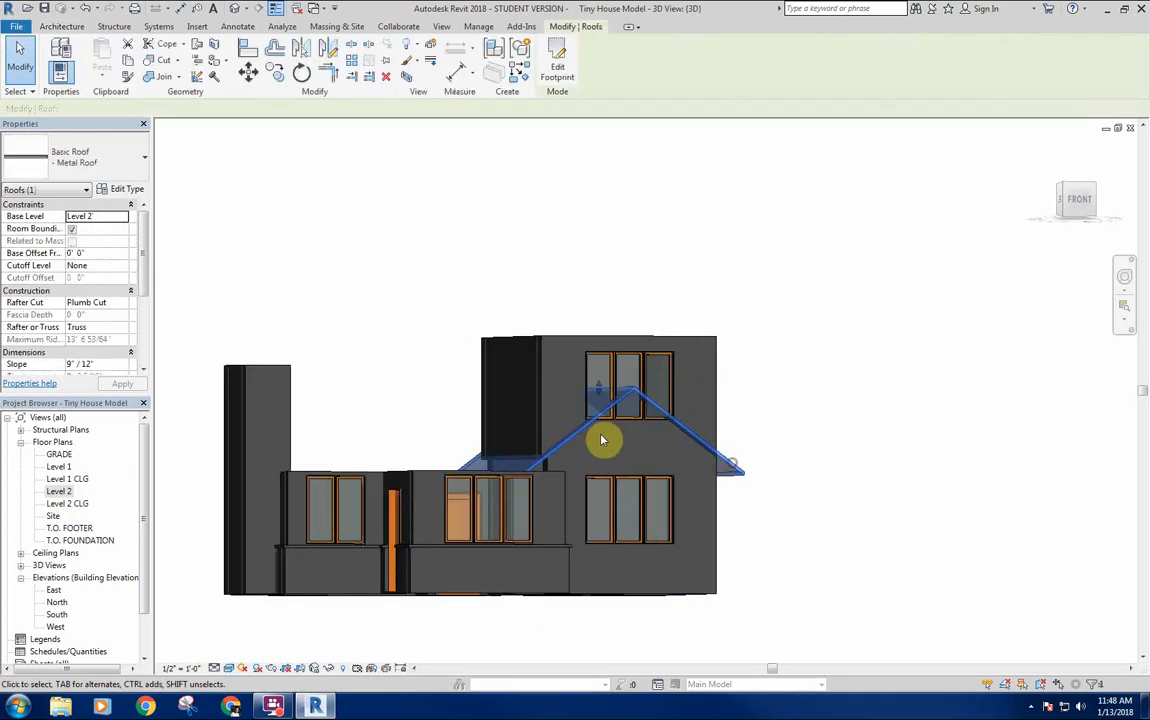
{"action": "mouse_move", "coordinate": [424, 326]}
{"action": "middle_mouse_down", "text": "shift"}
{"action": "mouse_move", "coordinate": [386, 390]}
{"action": "mouse_move", "coordinate": [472, 334]}
{"action": "mouse_move", "coordinate": [420, 350]}
{"action": "middle_mouse_up", "text": "shift"}
{"action": "double_click", "coordinate": [57, 614]}
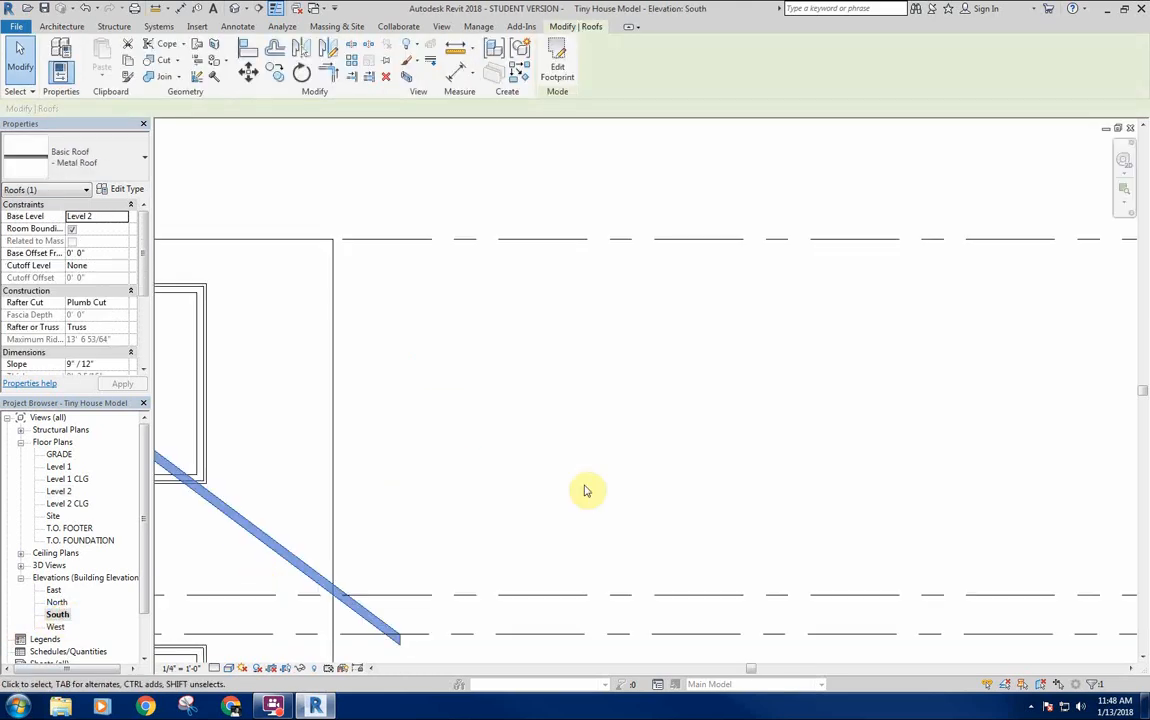
Move the metal roof straight up 8' 0" in the South elevation so its slopes bear on top of the upper-storey walls.
{"action": "scroll", "coordinate": [720, 372], "scroll_direction": "down", "scroll_amount": 5}
{"action": "scroll", "coordinate": [752, 393], "scroll_direction": "up", "scroll_amount": 6}
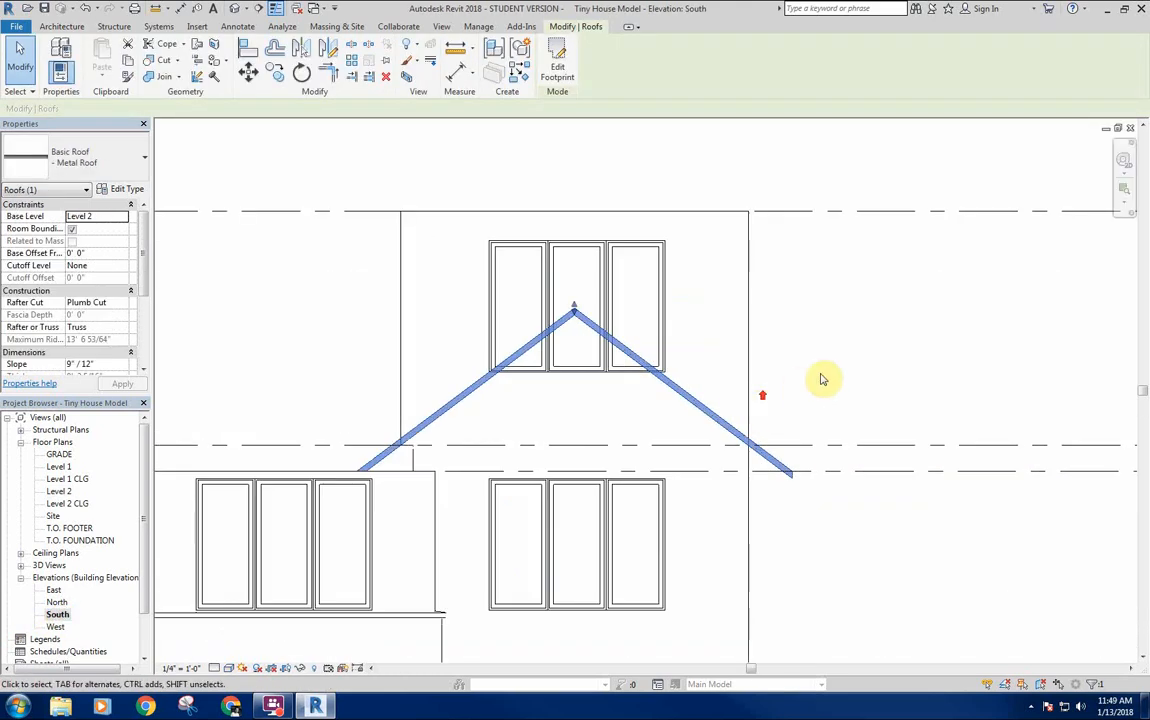
{"action": "scroll", "coordinate": [724, 460], "scroll_direction": "down", "scroll_amount": 1}
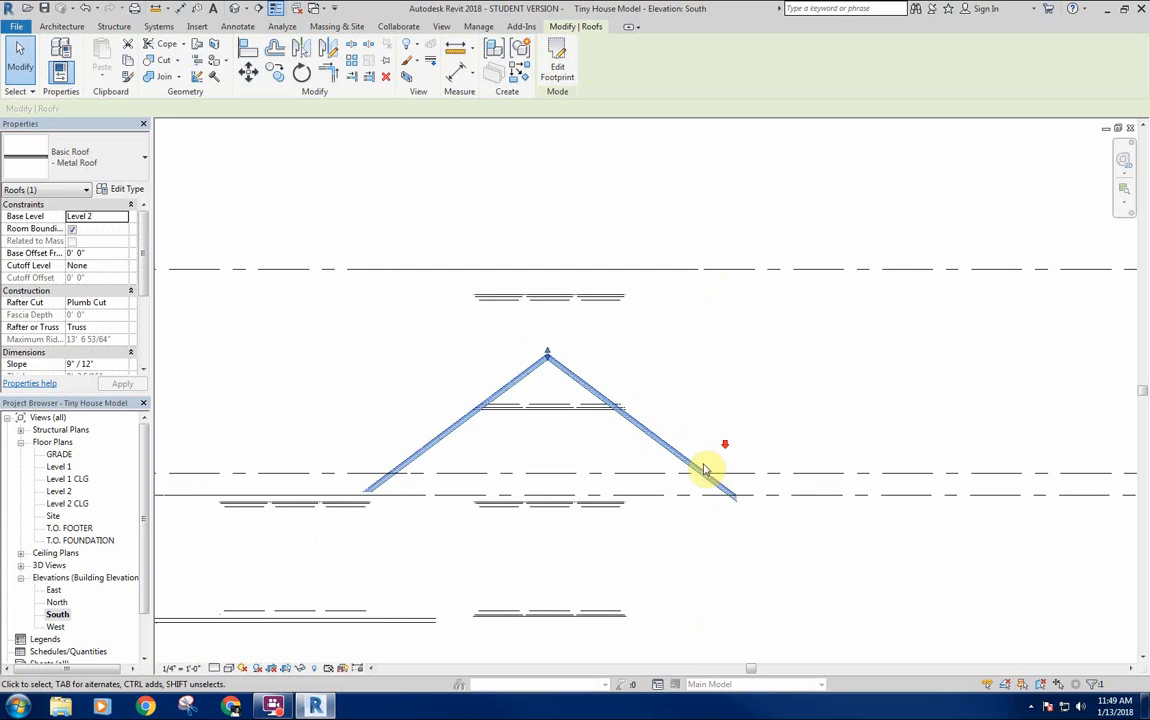
{"action": "key", "text": "m"}
{"action": "key", "text": "v"}
{"action": "left_click", "coordinate": [702, 476]}
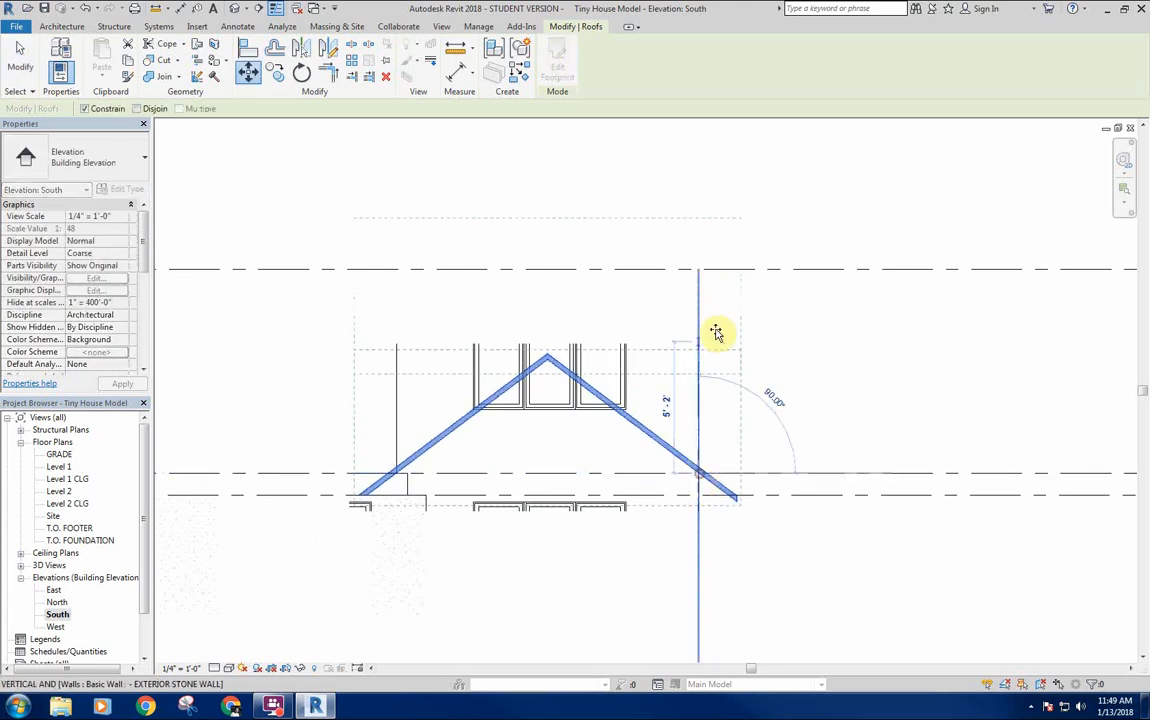
{"action": "left_click", "coordinate": [700, 272]}
{"action": "scroll", "coordinate": [750, 437], "scroll_direction": "down", "scroll_amount": 2}
{"action": "key", "text": "Escape"}
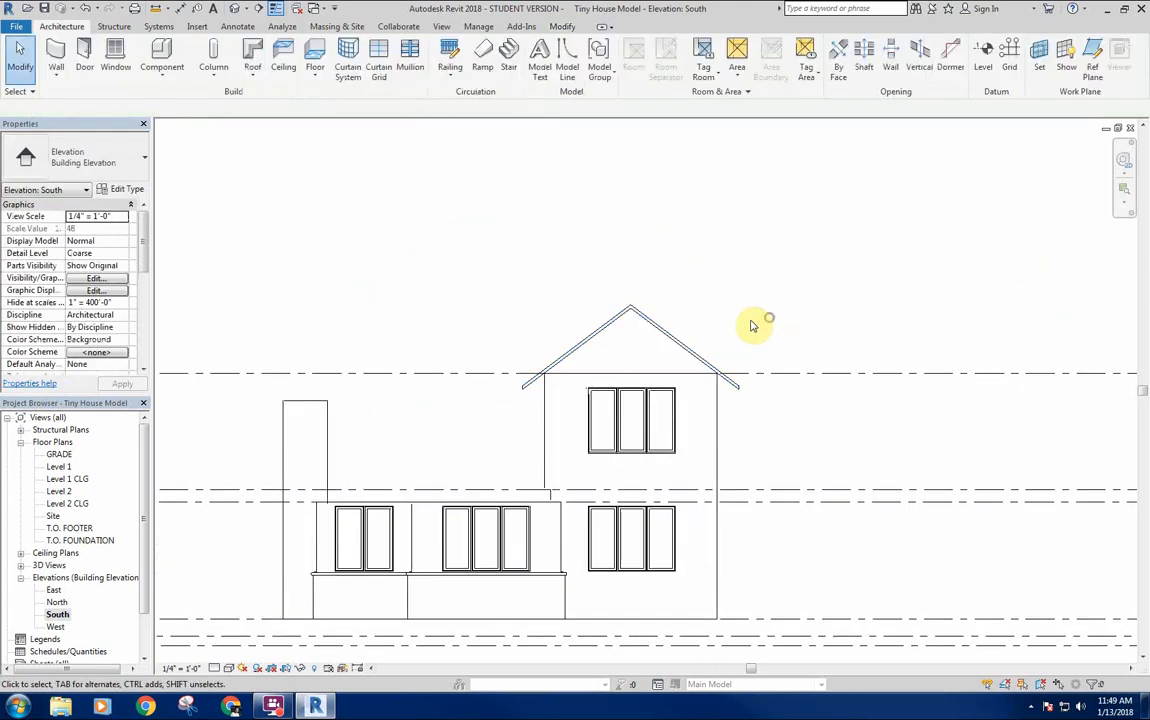
Examine how the raised gable roof sits on the two-storey block in the South elevation.
{"action": "middle_click_drag", "start_coordinate": [752, 321], "coordinate": [735, 272]}
{"action": "middle_click_drag", "start_coordinate": [718, 316], "coordinate": [751, 295]}
{"action": "scroll", "coordinate": [750, 296], "scroll_direction": "down", "scroll_amount": 1}
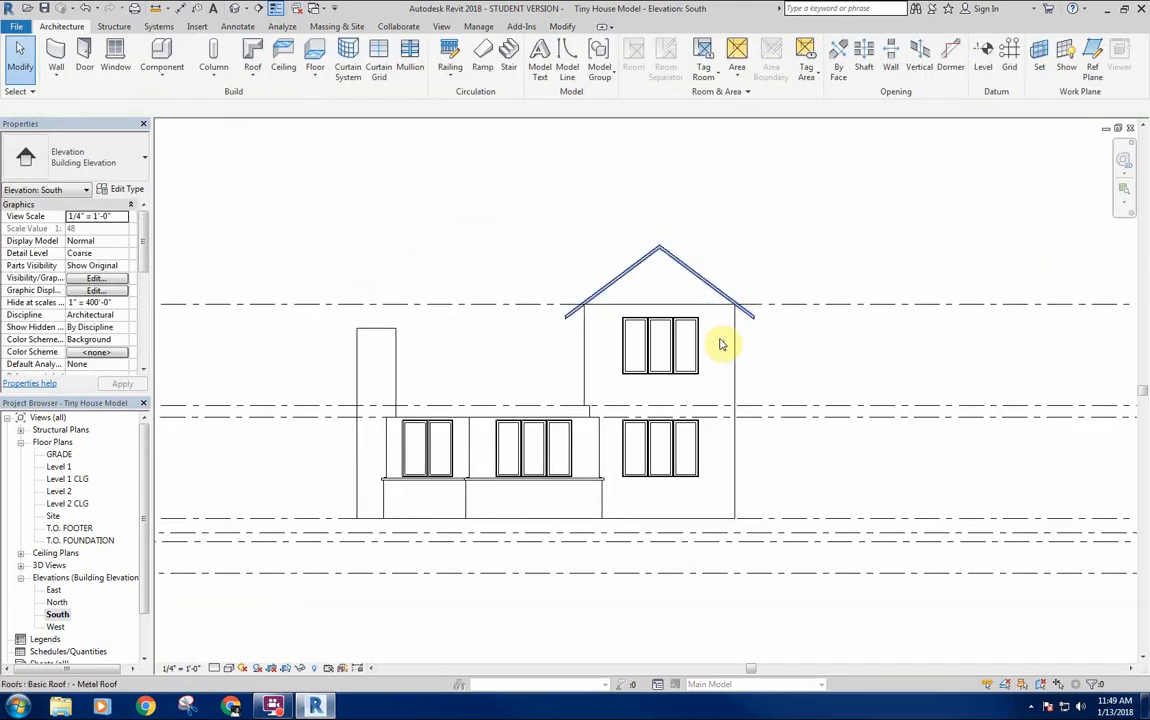
{"action": "middle_click_drag", "start_coordinate": [737, 344], "coordinate": [753, 386]}
{"action": "middle_click_drag", "start_coordinate": [680, 343], "coordinate": [655, 335]}
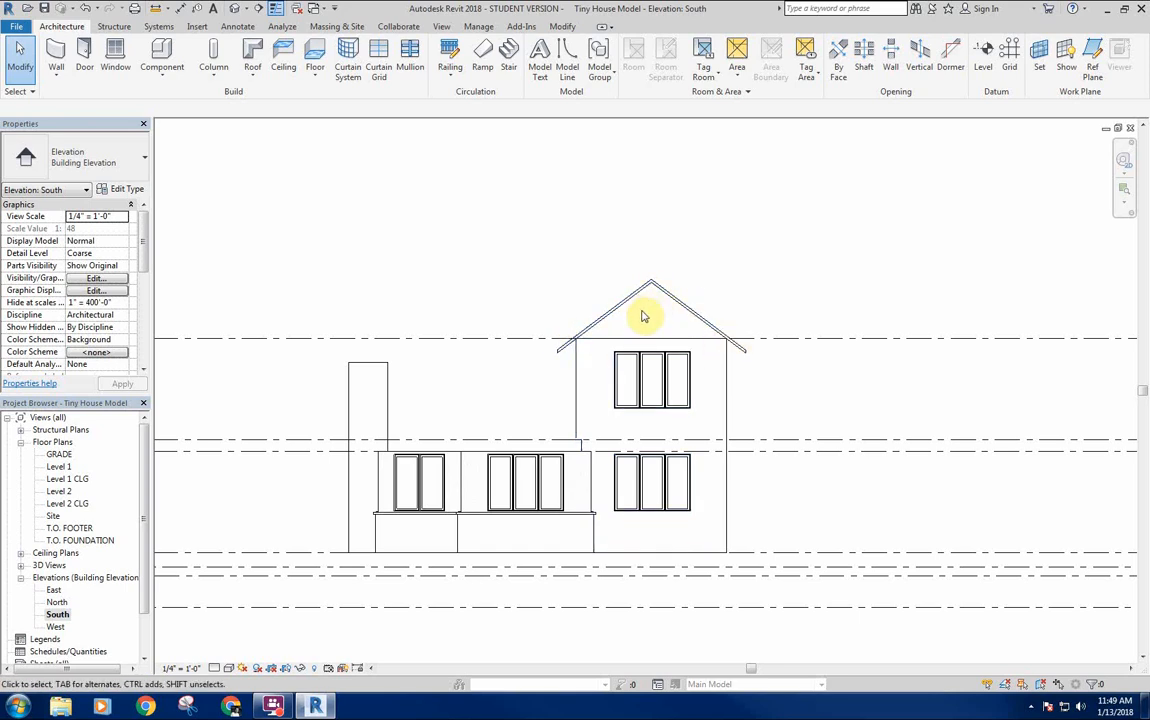
{"action": "middle_click_drag", "start_coordinate": [645, 337], "coordinate": [632, 333]}
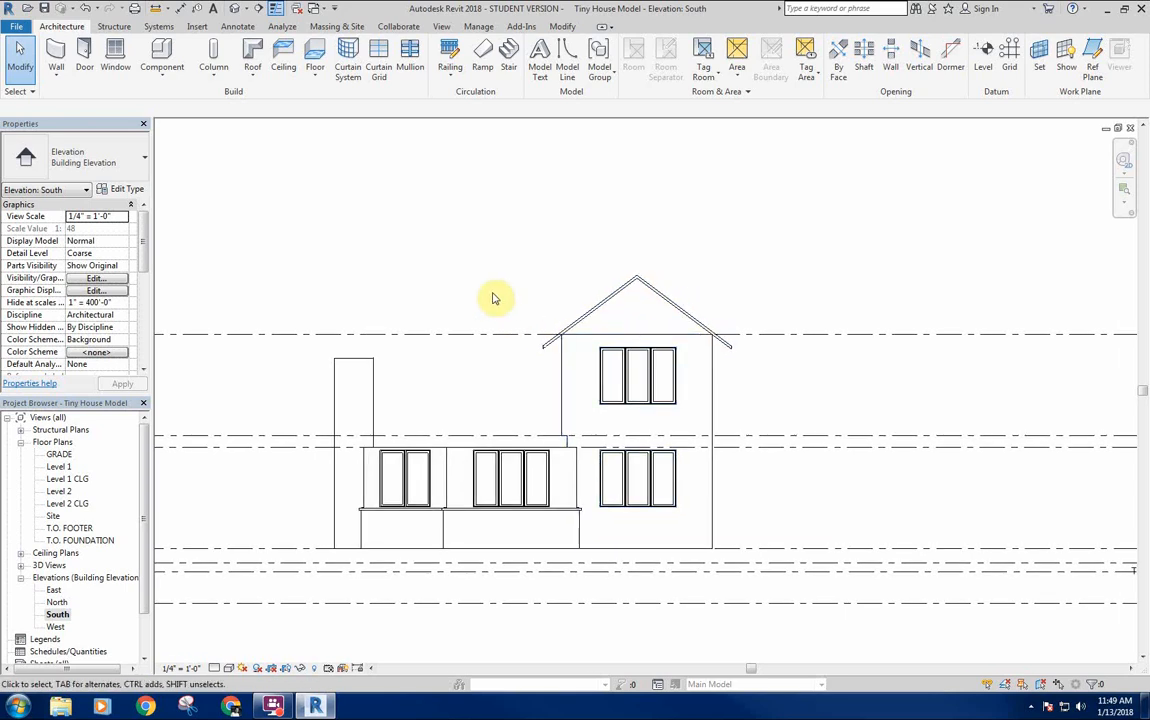
{"action": "middle_click_drag", "start_coordinate": [493, 294], "coordinate": [531, 314]}
{"action": "scroll", "coordinate": [642, 334], "scroll_direction": "up", "scroll_amount": 1}
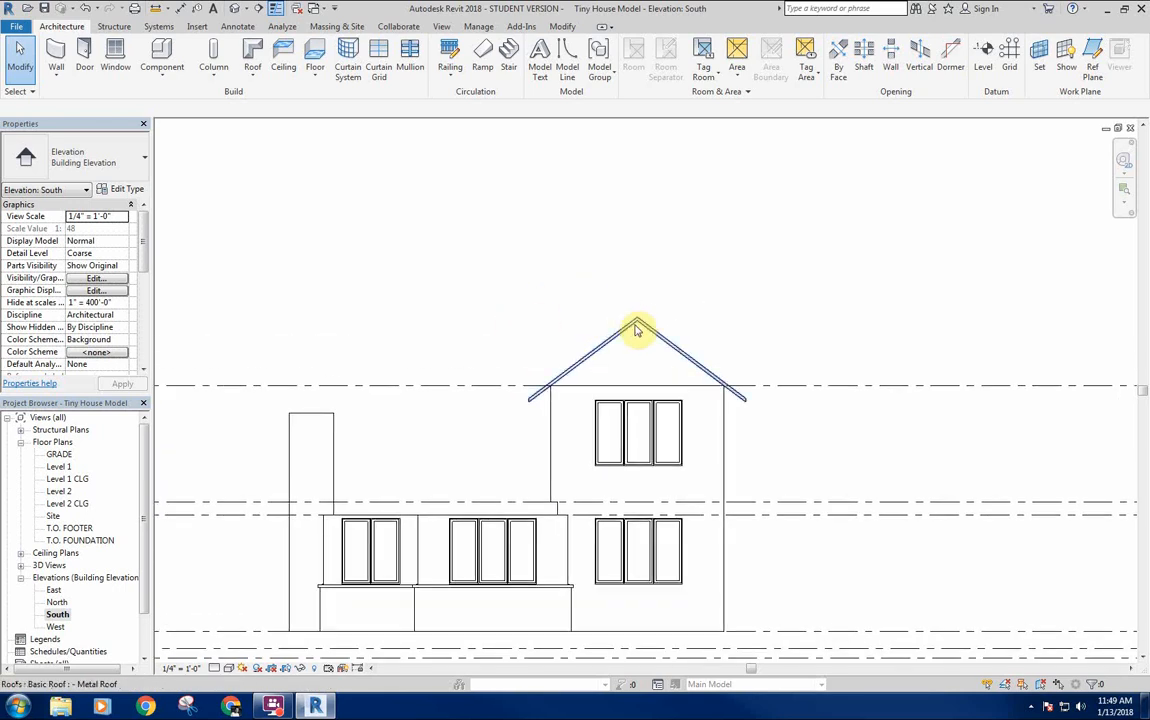
In the default 3D view, attach the tops of the four exterior stone walls of the two-storey block to the gable roof.
{"action": "left_click", "coordinate": [234, 12]}
{"action": "middle_click_drag", "start_coordinate": [477, 287], "coordinate": [527, 343], "text": "shift"}
{"action": "scroll", "coordinate": [521, 316], "scroll_direction": "up", "scroll_amount": 4}
{"action": "left_click", "coordinate": [539, 367]}
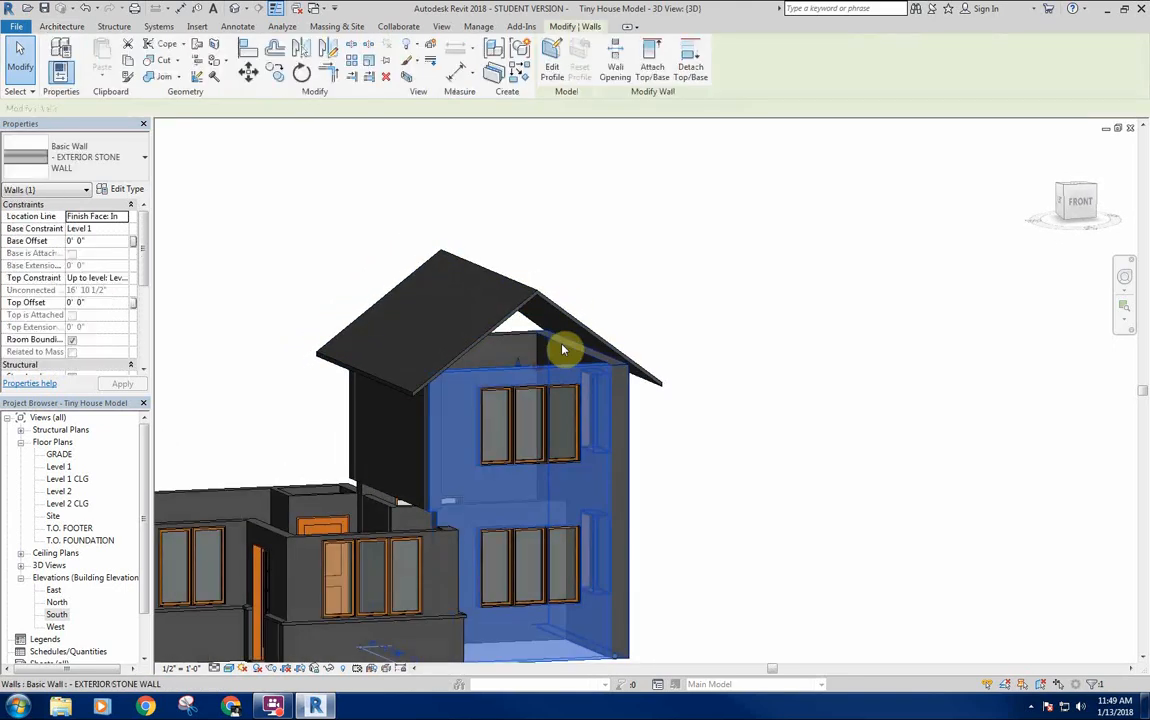
{"action": "left_click", "coordinate": [533, 347], "text": "ctrl"}
{"action": "middle_click_drag", "start_coordinate": [518, 339], "coordinate": [385, 359], "text": "shift"}
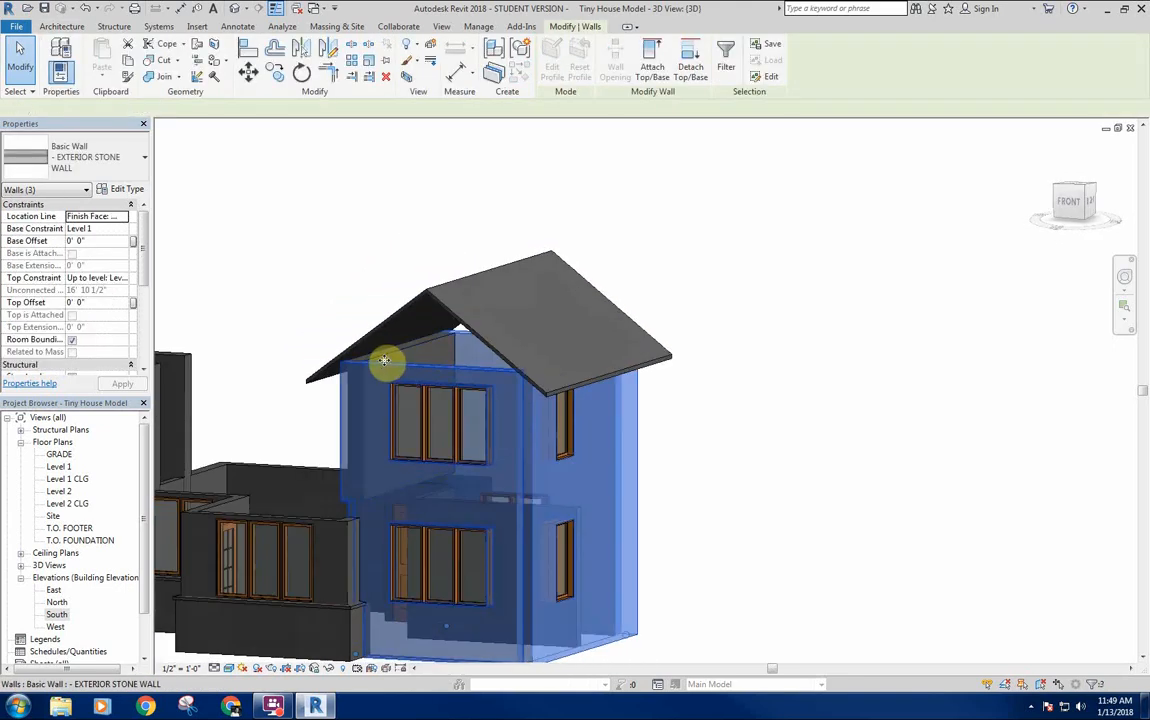
{"action": "left_click", "coordinate": [392, 361], "text": "ctrl"}
{"action": "middle_click_drag", "start_coordinate": [272, 318], "coordinate": [408, 346], "text": "shift"}
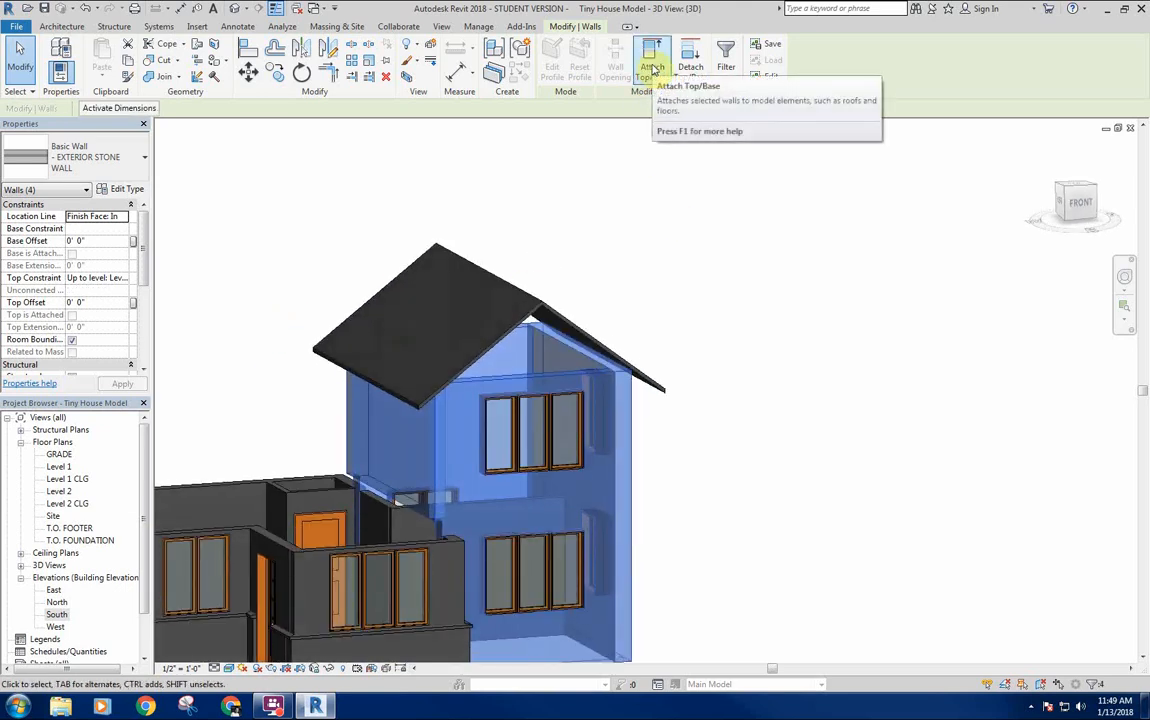
{"action": "left_click", "coordinate": [651, 70]}
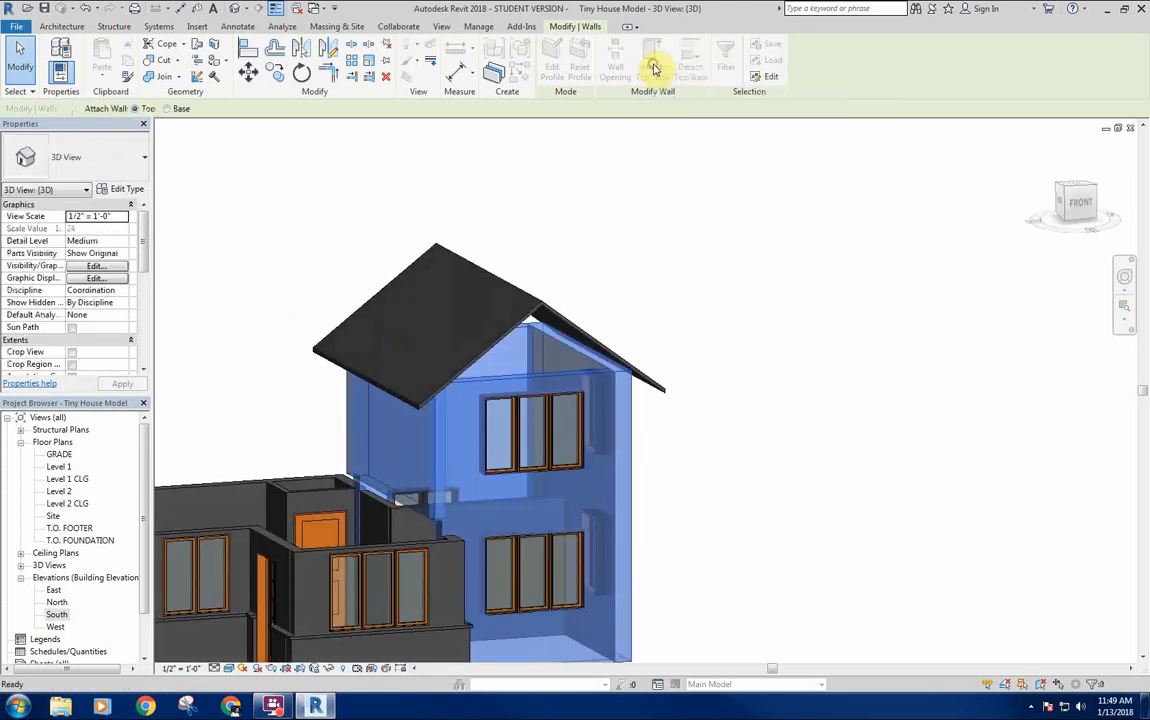
{"action": "left_click", "coordinate": [527, 296]}
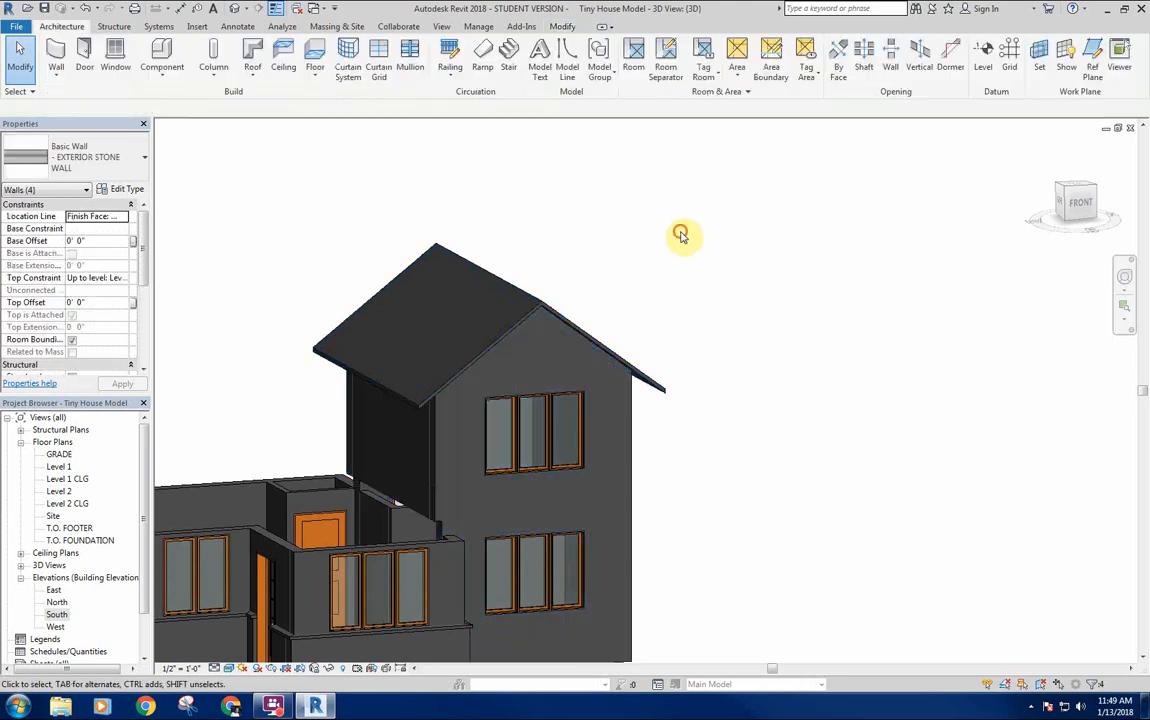
Inspect the gable walls and roof of the two-storey block from several angles, including the fit at the ridge.
{"action": "middle_click_drag", "start_coordinate": [721, 380], "coordinate": [752, 308], "text": "shift"}
{"action": "scroll", "coordinate": [561, 256], "scroll_direction": "up", "scroll_amount": 5}
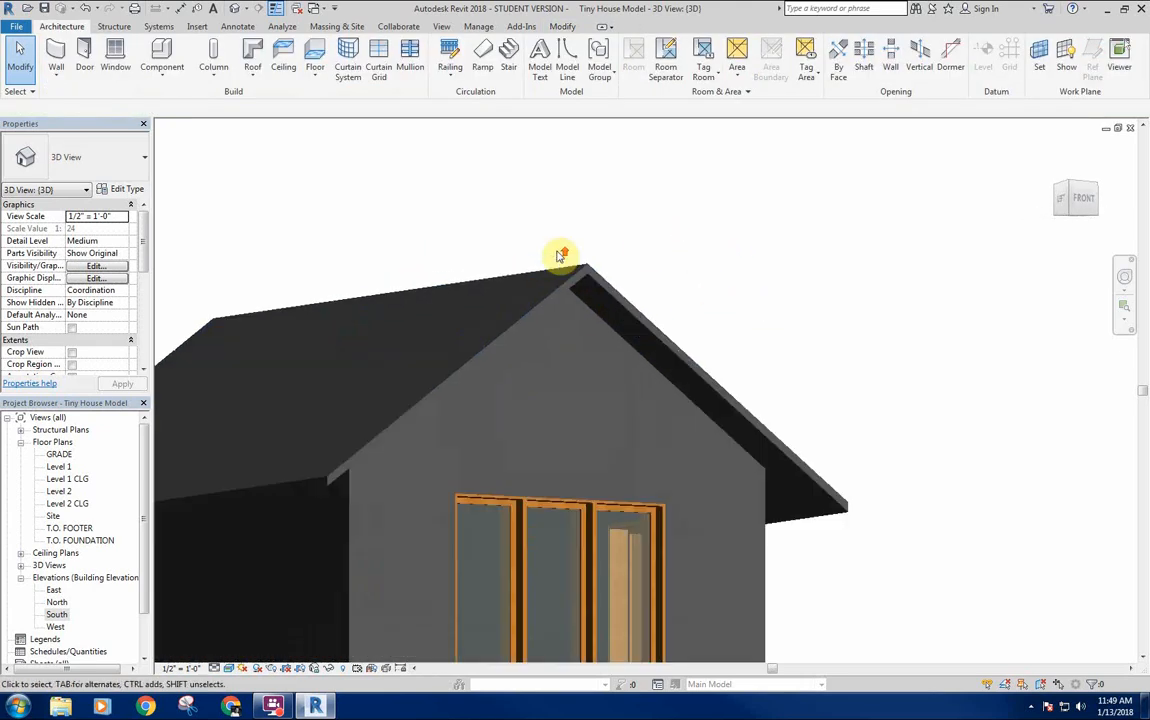
{"action": "scroll", "coordinate": [561, 256], "scroll_direction": "down", "scroll_amount": 3}
{"action": "middle_click_drag", "start_coordinate": [565, 308], "coordinate": [450, 310]}
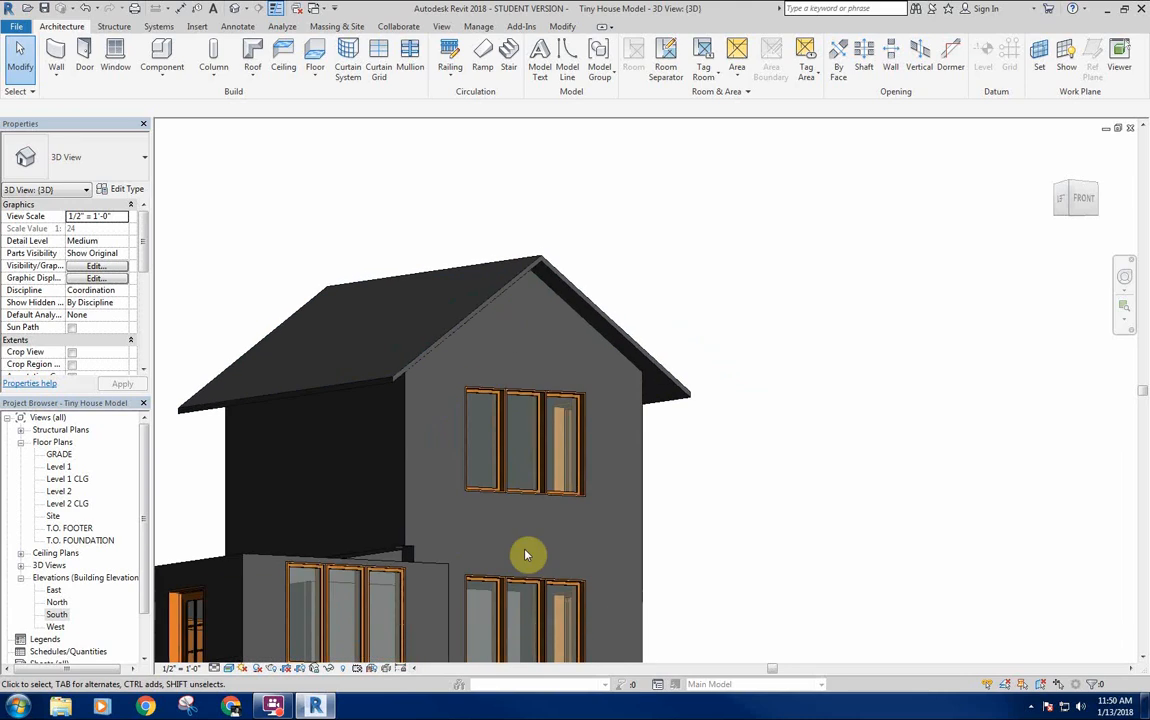
{"action": "mouse_move", "coordinate": [416, 388]}
{"action": "middle_mouse_down", "text": "shift"}
{"action": "mouse_move", "coordinate": [334, 349]}
{"action": "mouse_move", "coordinate": [426, 241]}
{"action": "mouse_move", "coordinate": [335, 263]}
{"action": "mouse_move", "coordinate": [441, 377]}
{"action": "mouse_move", "coordinate": [737, 344]}
{"action": "mouse_move", "coordinate": [852, 318]}
{"action": "mouse_move", "coordinate": [301, 328]}
{"action": "mouse_move", "coordinate": [637, 298]}
{"action": "mouse_move", "coordinate": [470, 611]}
{"action": "middle_mouse_up", "text": "shift"}
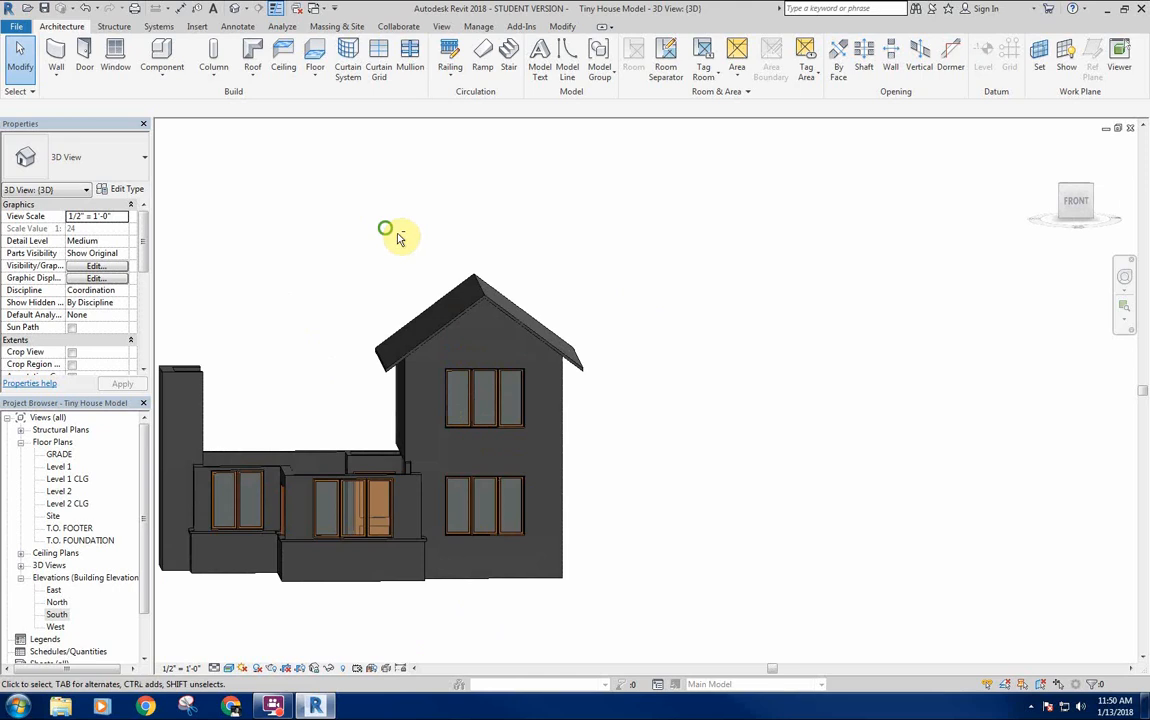
{"action": "middle_click_drag", "start_coordinate": [398, 237], "coordinate": [492, 463], "text": "shift"}
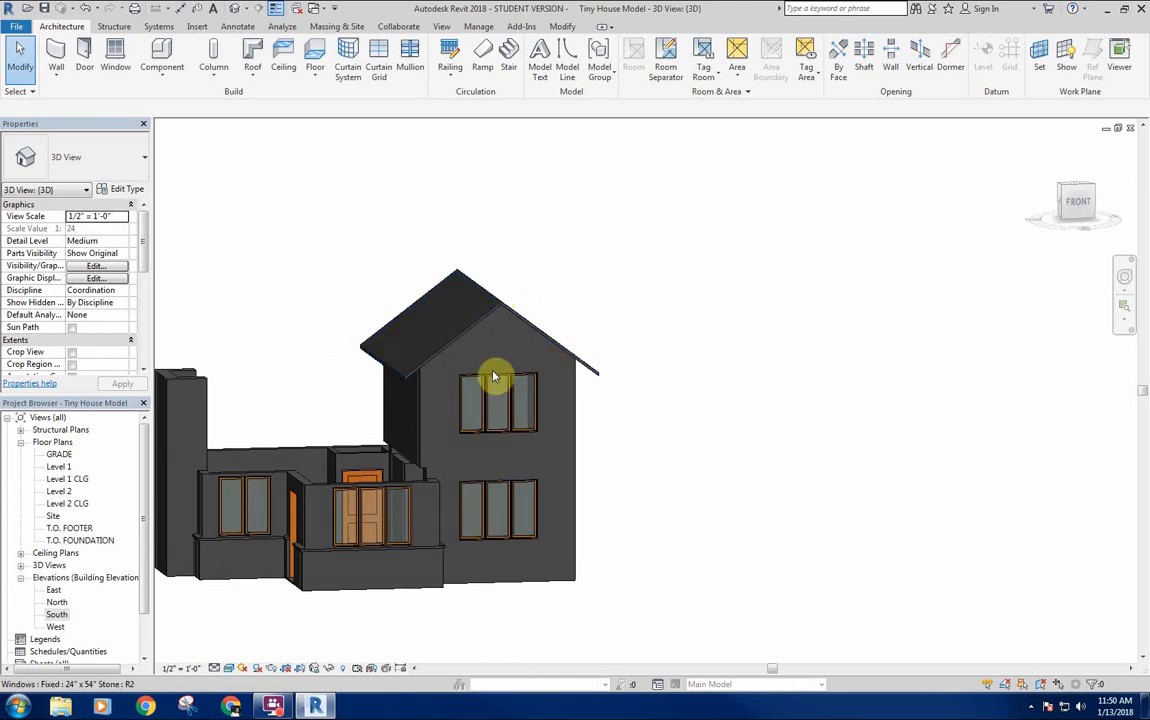
{"action": "middle_click_drag", "start_coordinate": [514, 298], "coordinate": [574, 323]}
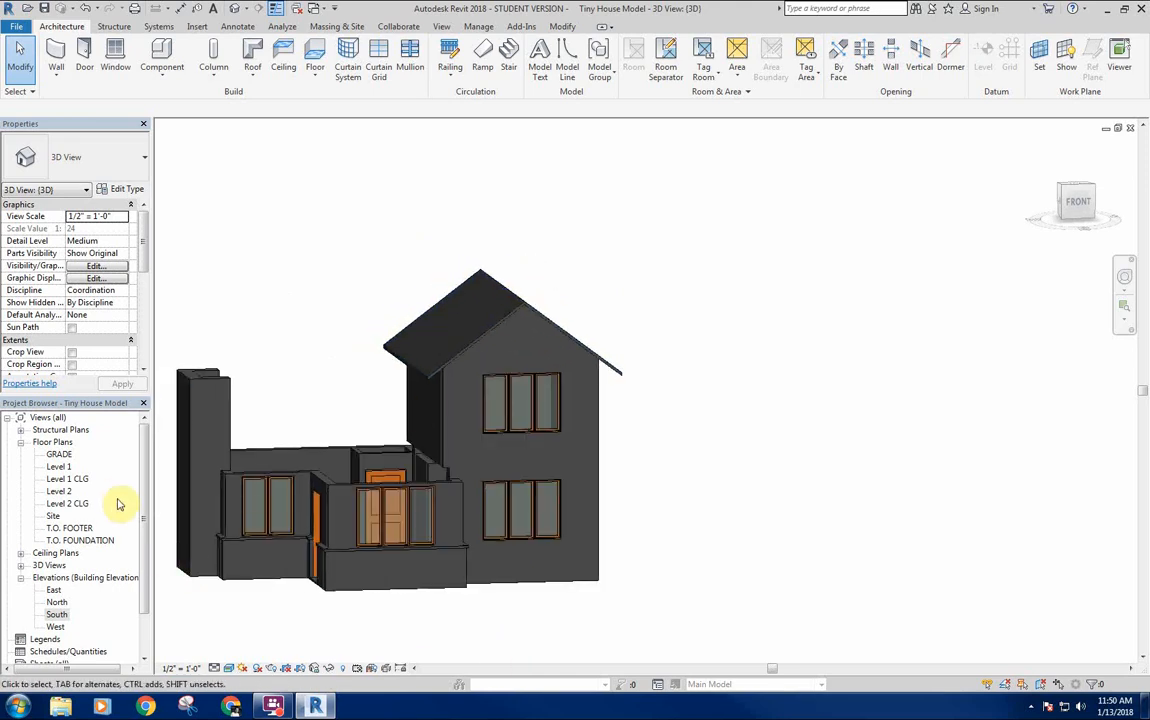
{"action": "scroll", "coordinate": [548, 330], "scroll_direction": "up", "scroll_amount": 2}
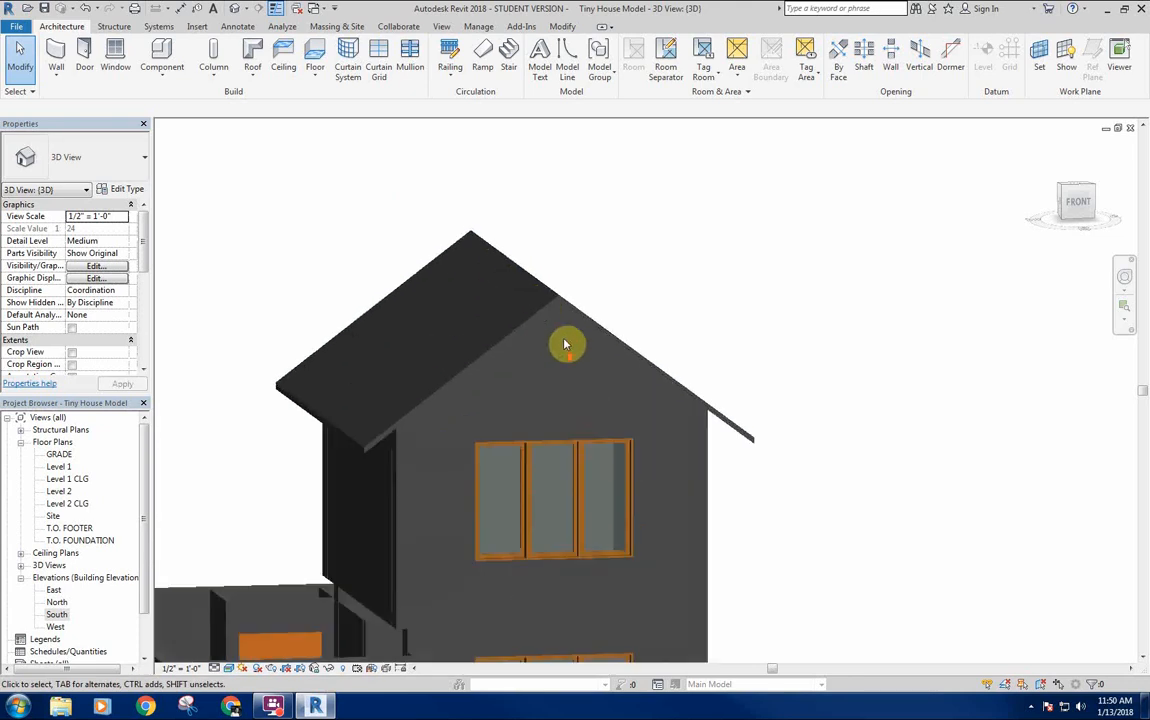
{"action": "left_click", "coordinate": [551, 308]}
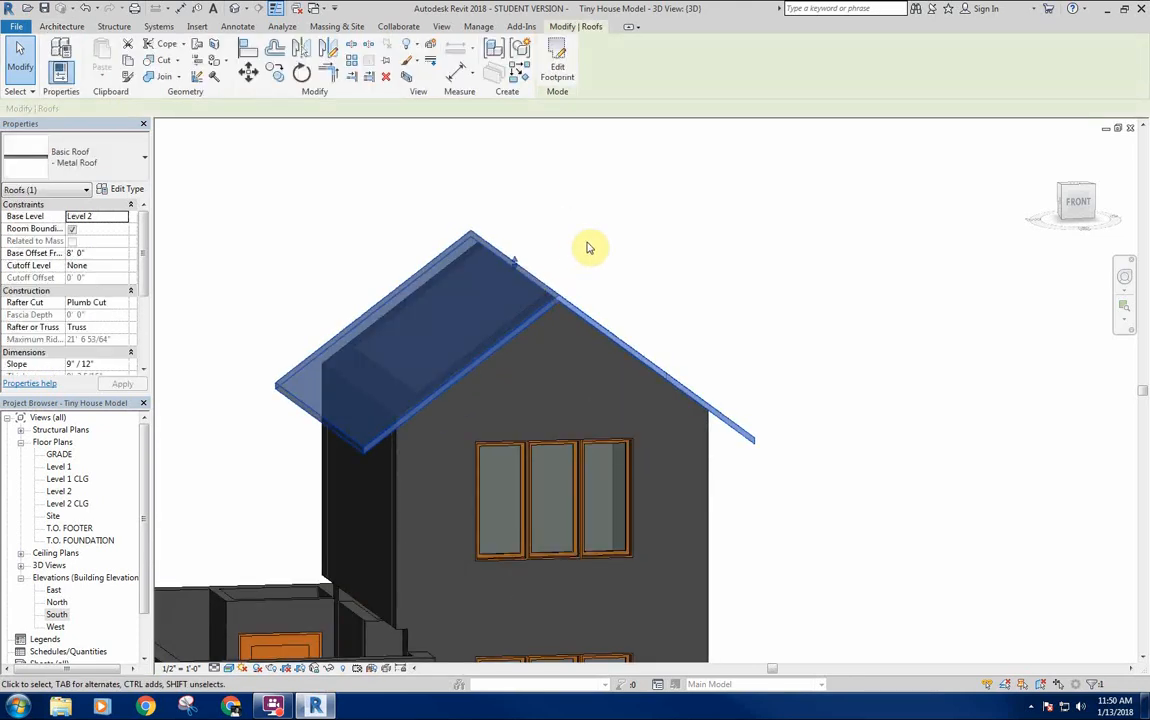
{"action": "left_click", "coordinate": [587, 245]}
{"action": "scroll", "coordinate": [352, 257], "scroll_direction": "down", "scroll_amount": 3}
{"action": "middle_click_drag", "start_coordinate": [352, 257], "coordinate": [420, 258], "text": "shift"}
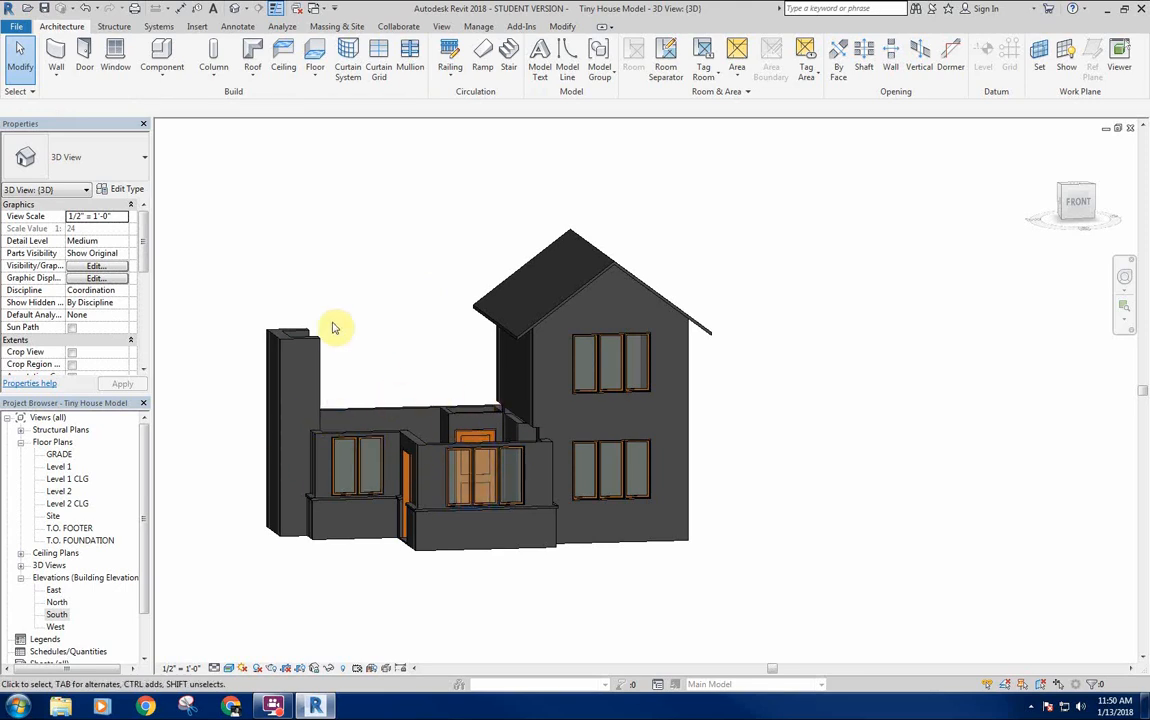
{"action": "middle_click_drag", "start_coordinate": [384, 340], "coordinate": [396, 366]}
Open the Level 2 floor plan and start a Roof by Footprint sketch for the lower west wing.
{"action": "double_click", "coordinate": [59, 467]}
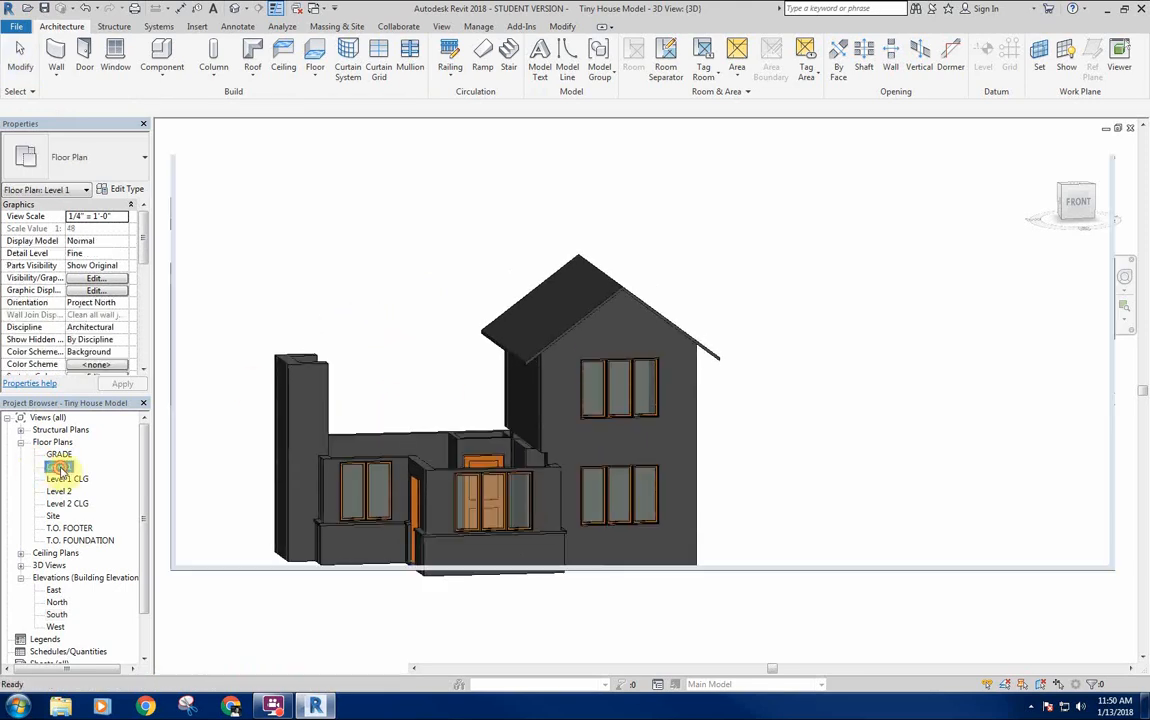
{"action": "scroll", "coordinate": [468, 411], "scroll_direction": "up", "scroll_amount": 2}
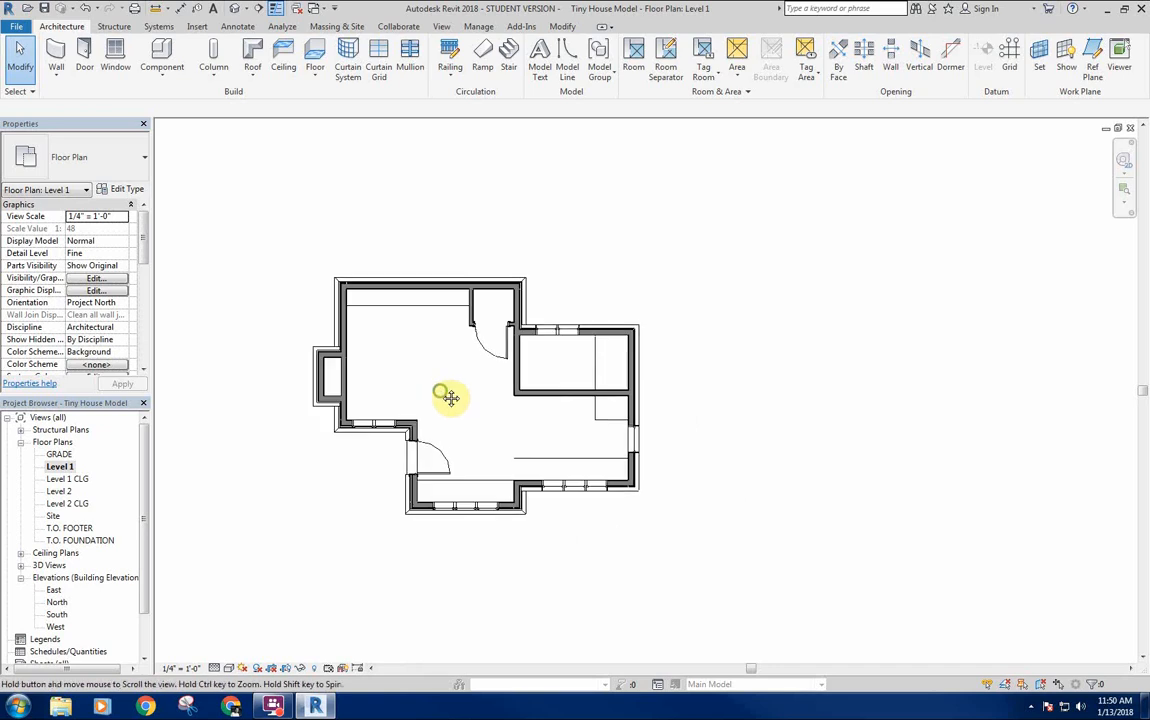
{"action": "double_click", "coordinate": [59, 491]}
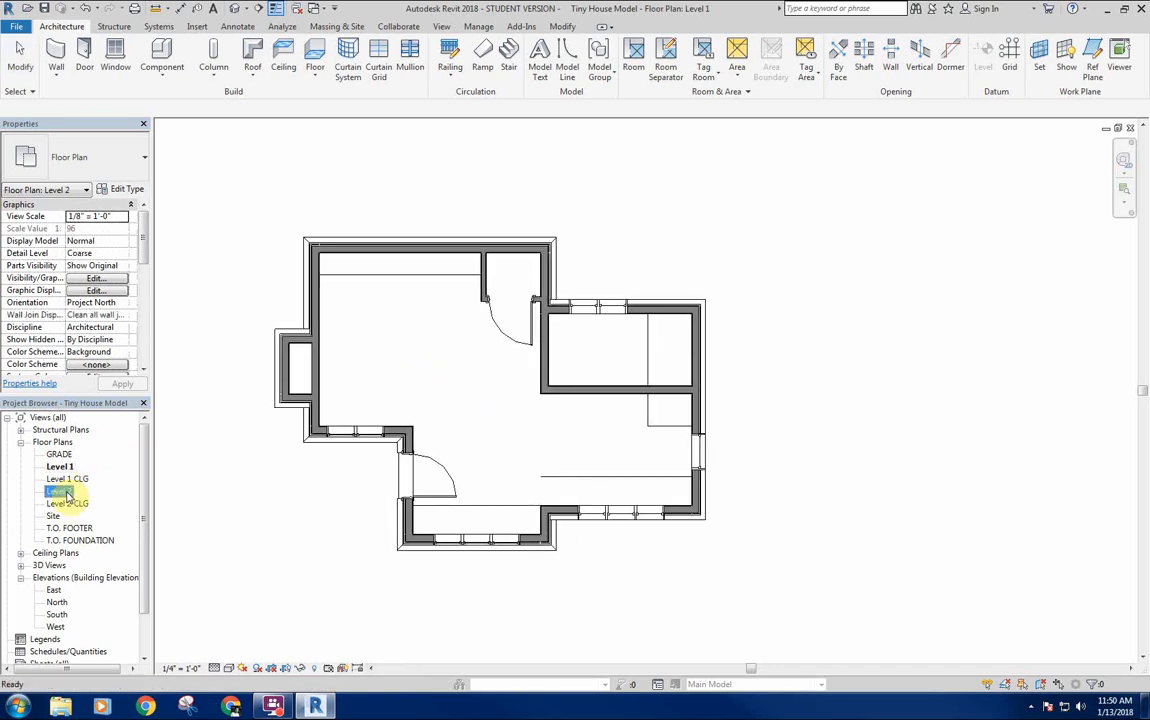
{"action": "middle_click_drag", "start_coordinate": [512, 402], "coordinate": [569, 408]}
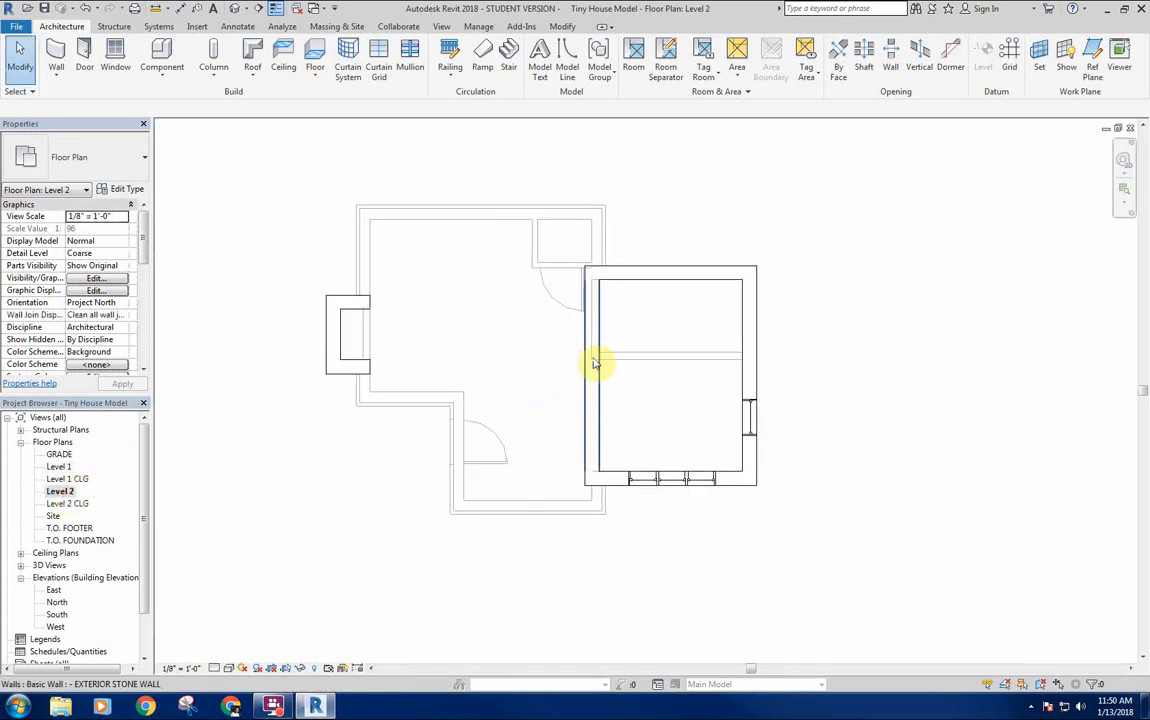
{"action": "middle_click_drag", "start_coordinate": [546, 310], "coordinate": [570, 322]}
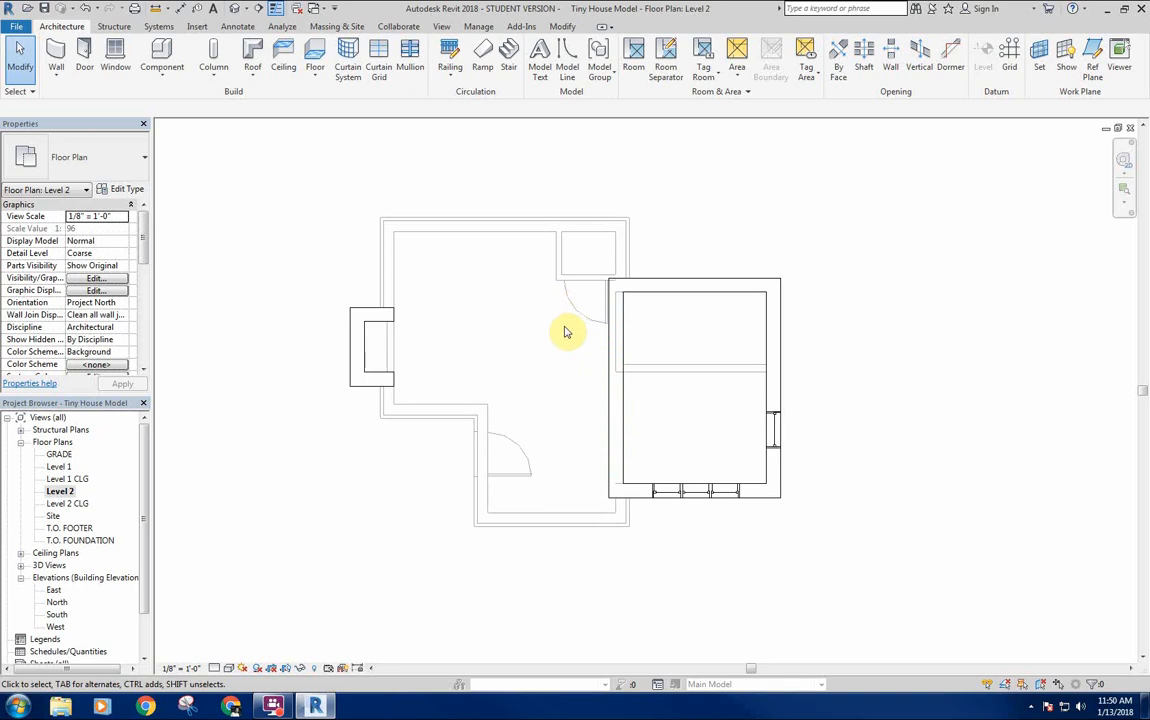
{"action": "left_click", "coordinate": [253, 76]}
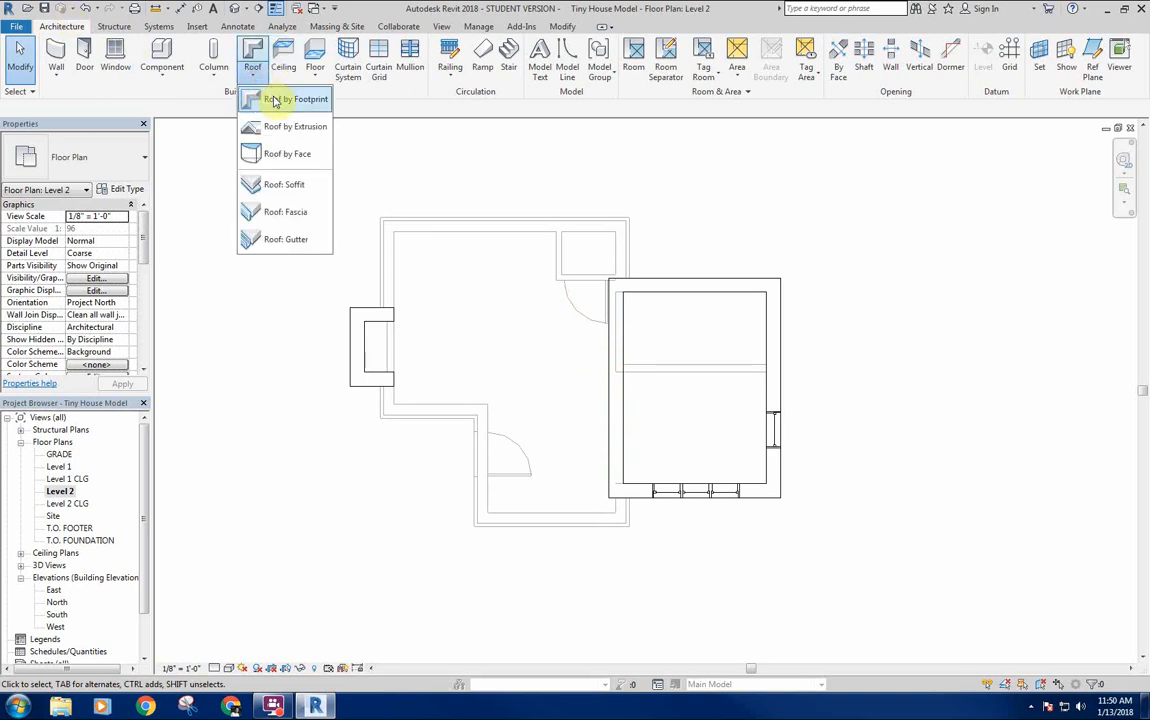
{"action": "left_click", "coordinate": [275, 100]}
{"action": "middle_click_drag", "start_coordinate": [555, 145], "coordinate": [566, 152]}
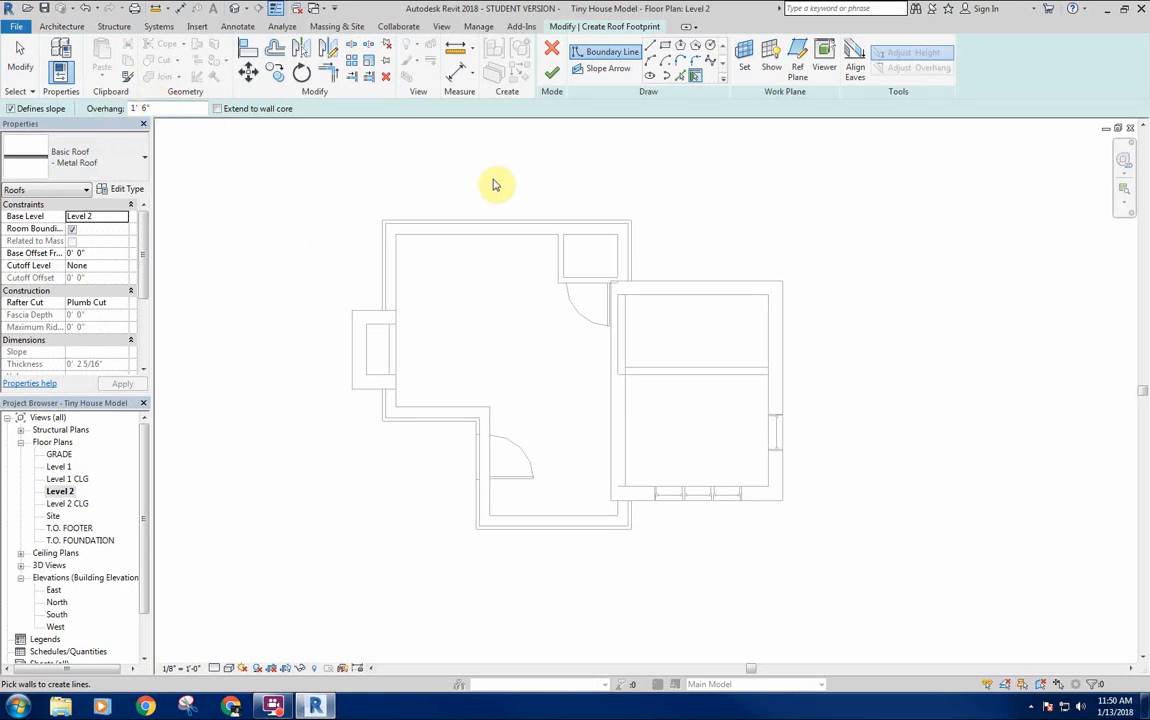
{"action": "middle_click_drag", "start_coordinate": [536, 192], "coordinate": [533, 196]}
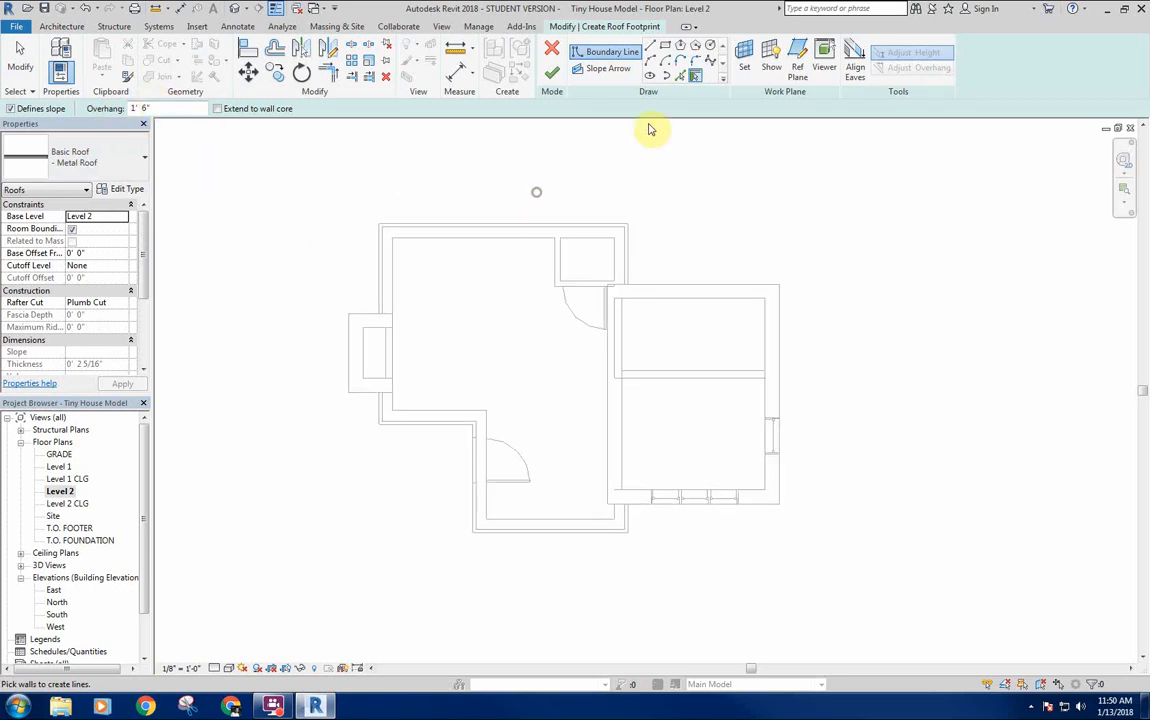
{"action": "left_click", "coordinate": [488, 225]}
{"action": "right_click", "coordinate": [420, 186]}
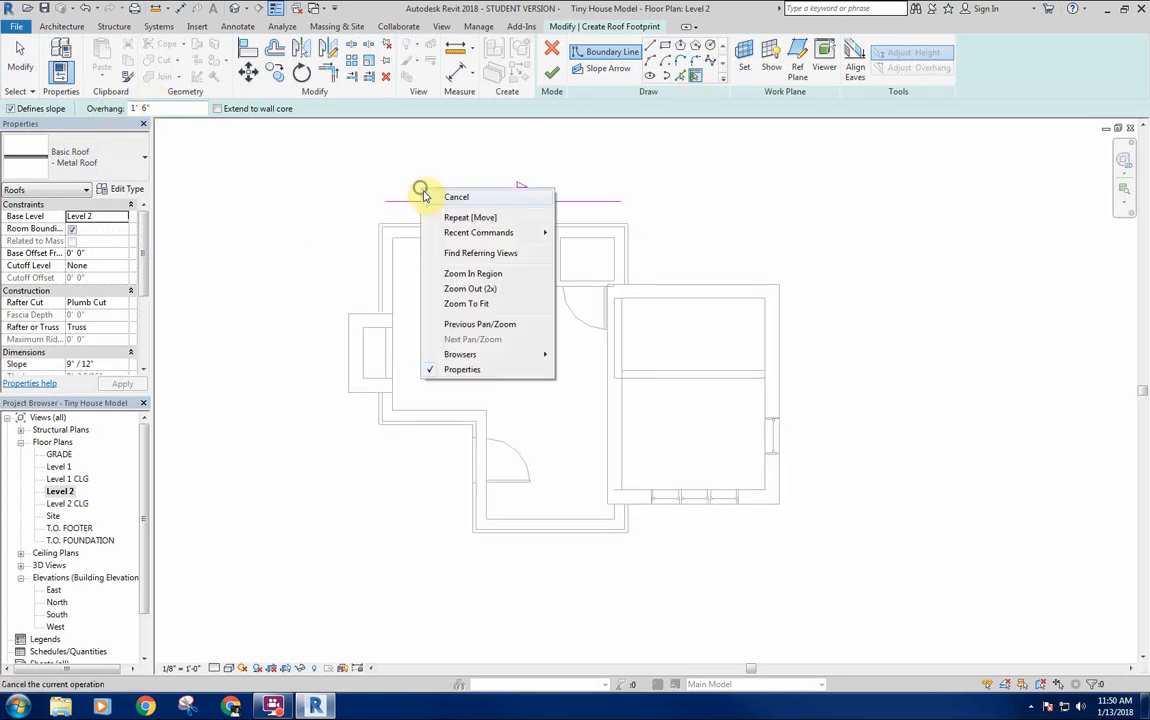
{"action": "left_click", "coordinate": [432, 198]}
Pick the lower wing's north wall, upper east wall and both west wall segments beside the stone projection as slope-defining boundaries with 1' 6" overhang.
{"action": "left_click", "coordinate": [693, 76]}
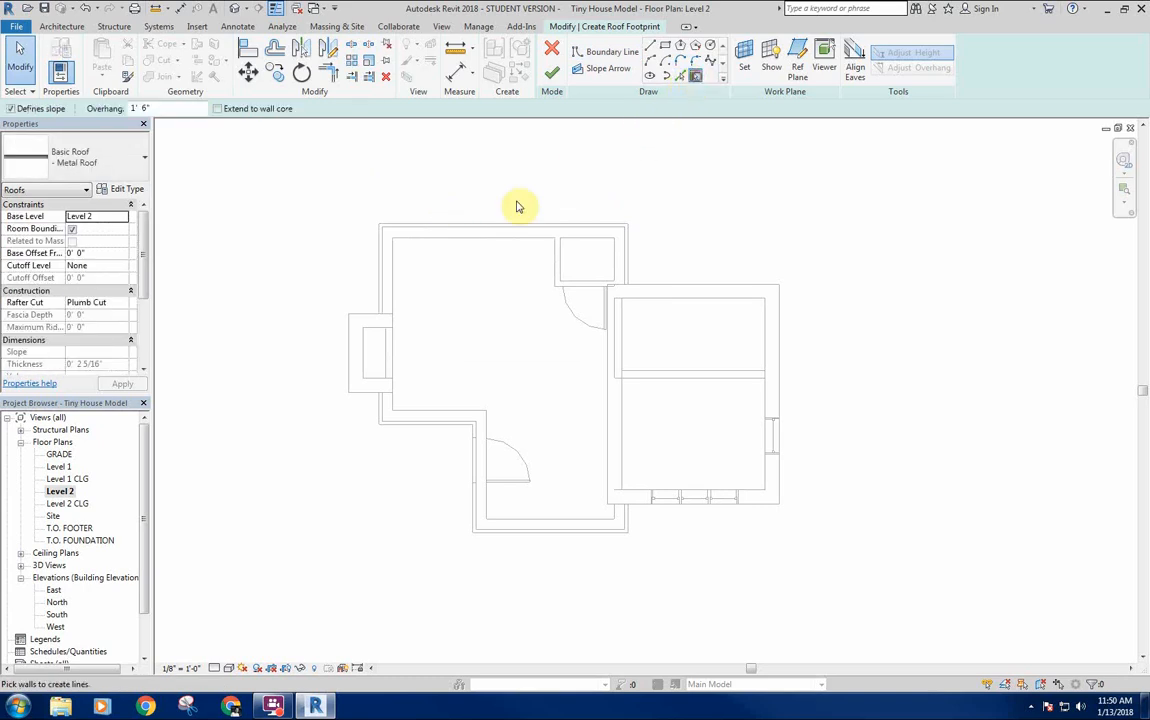
{"action": "scroll", "coordinate": [465, 231], "scroll_direction": "up", "scroll_amount": 2}
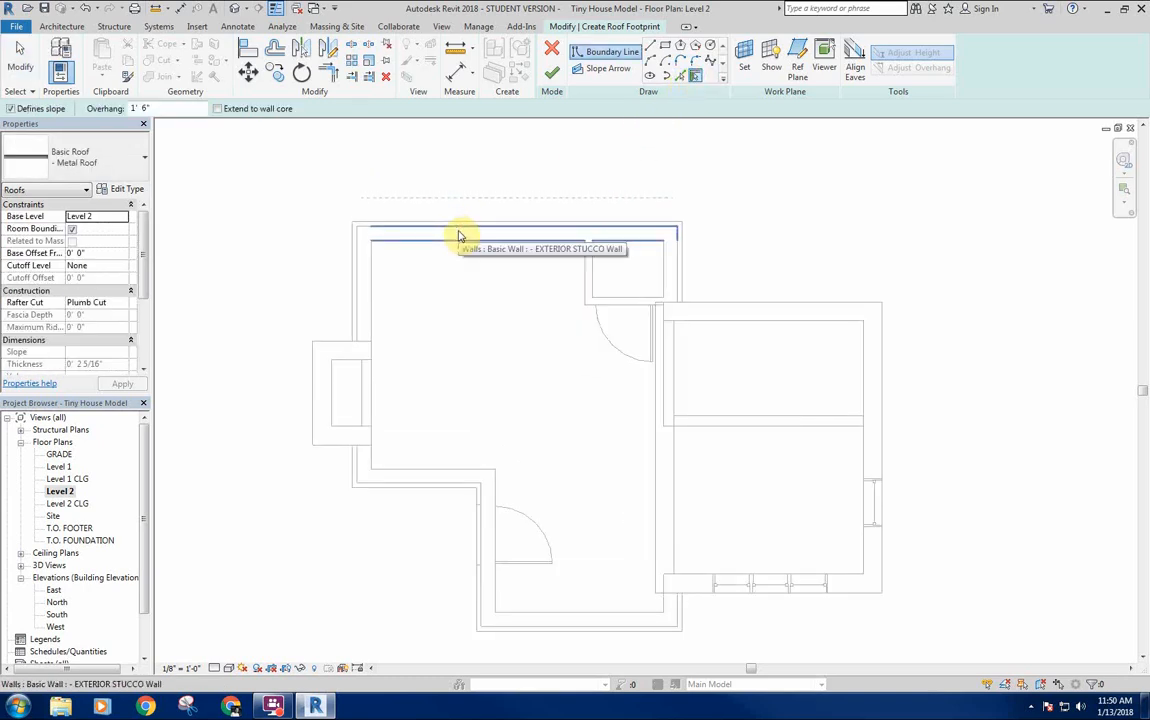
{"action": "left_click", "coordinate": [458, 234]}
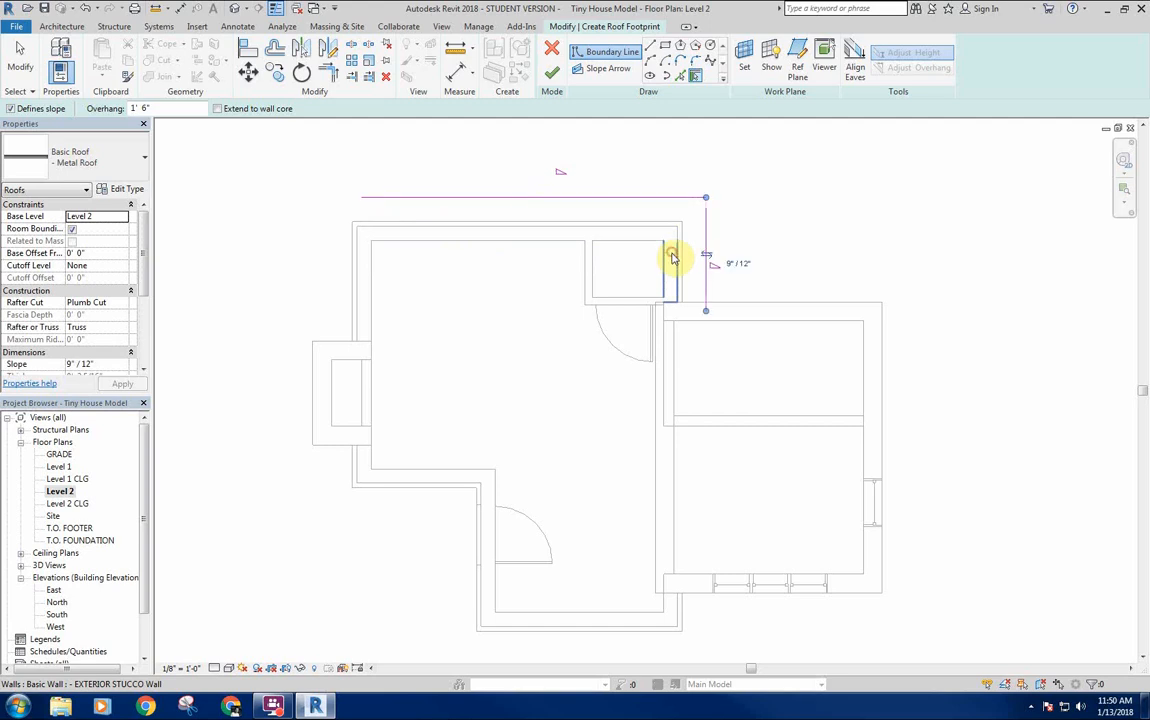
{"action": "left_click", "coordinate": [358, 277]}
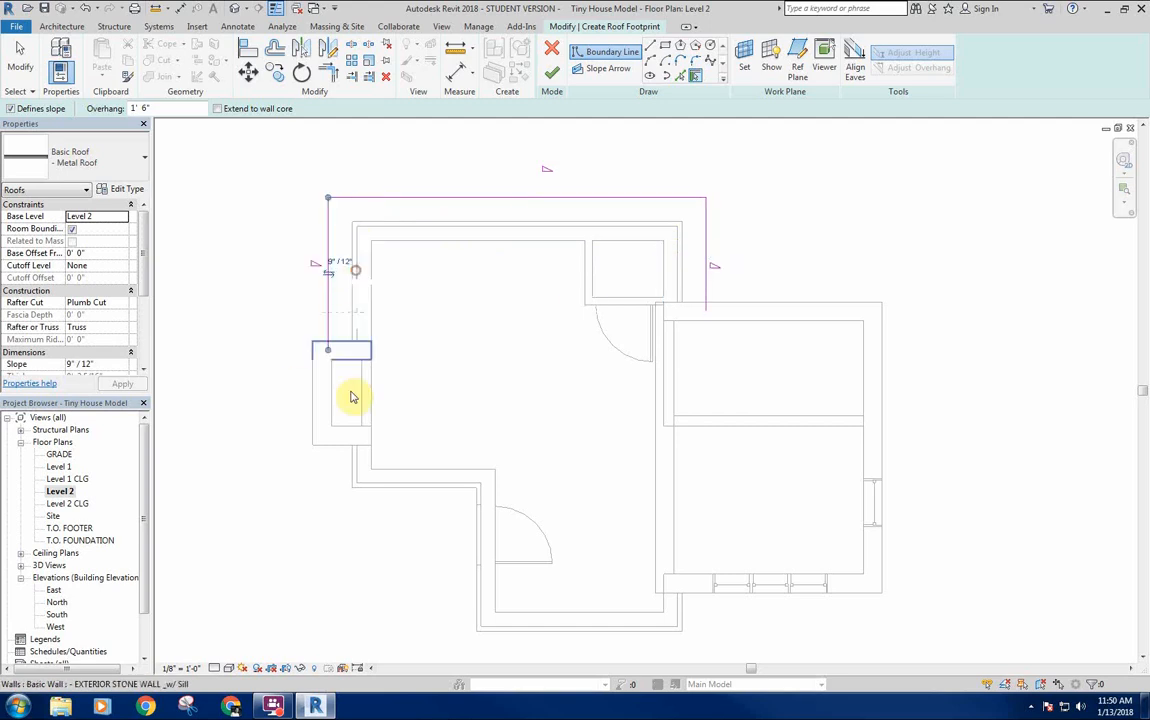
{"action": "left_click", "coordinate": [360, 472]}
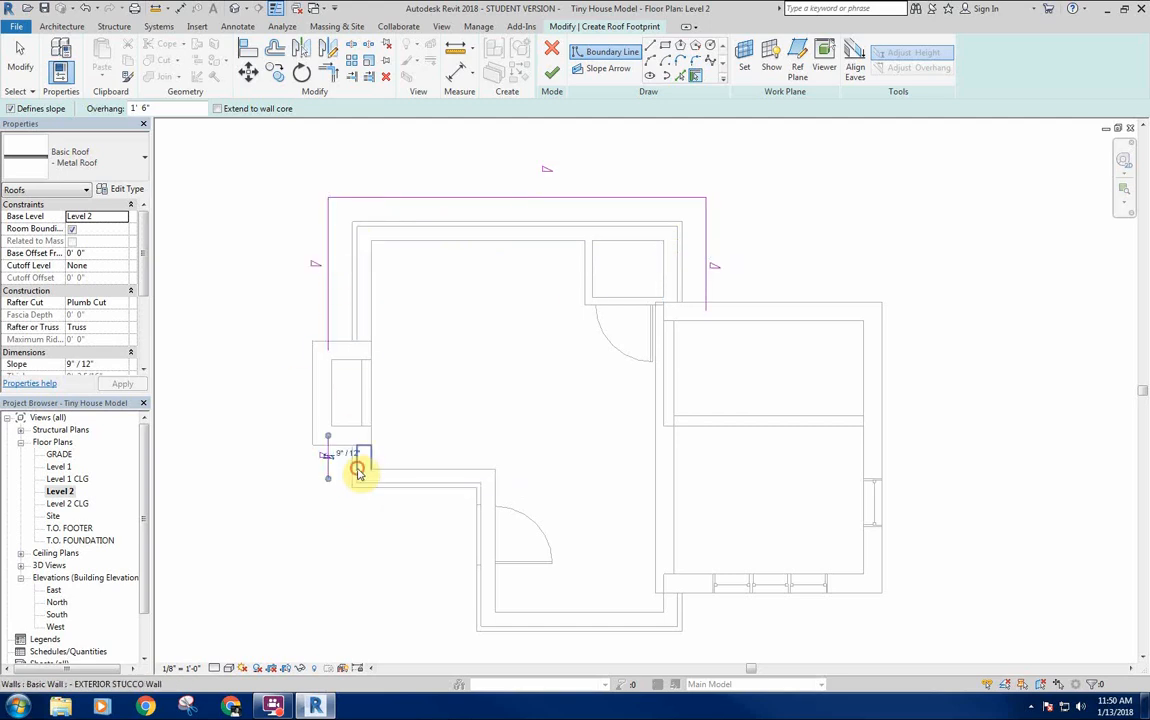
Add 1' 6" overhang boundary lines from the lower wing's south wall, short southeast wall and the two walls of the southwest entry jog.
{"action": "left_click", "coordinate": [519, 624]}
{"action": "scroll", "coordinate": [565, 514], "scroll_direction": "up", "scroll_amount": 2}
{"action": "scroll", "coordinate": [565, 514], "scroll_direction": "up", "scroll_amount": 2}
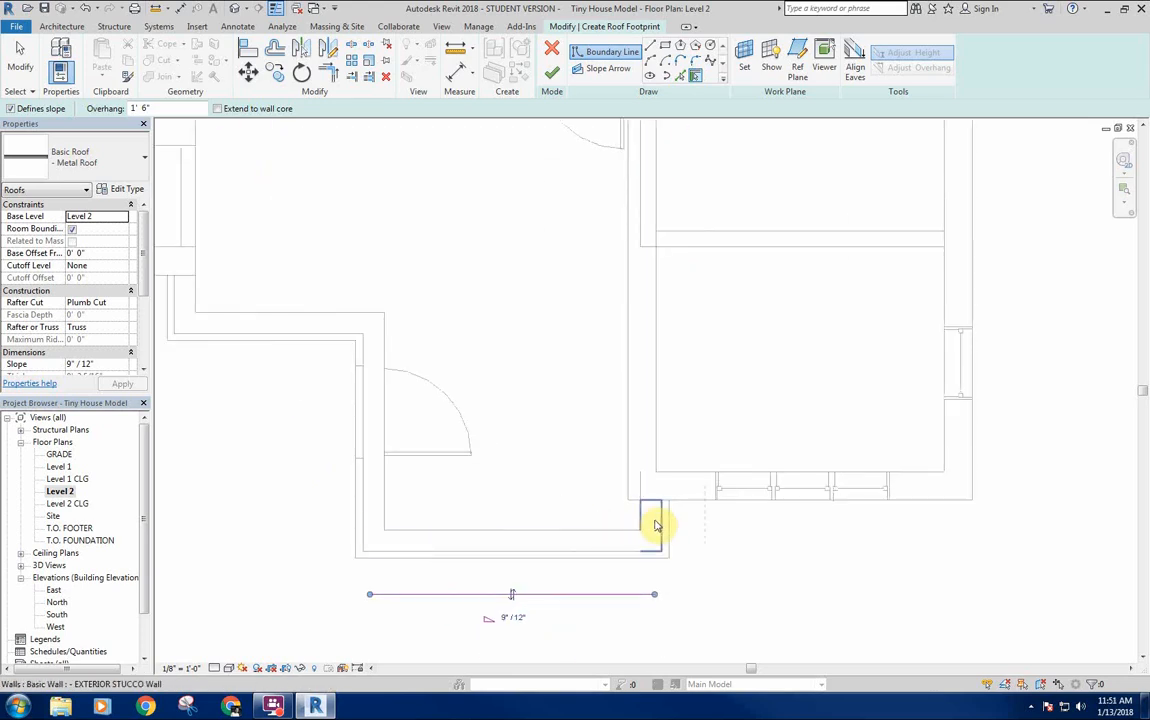
{"action": "left_click", "coordinate": [653, 525]}
{"action": "scroll", "coordinate": [542, 488], "scroll_direction": "down", "scroll_amount": 2}
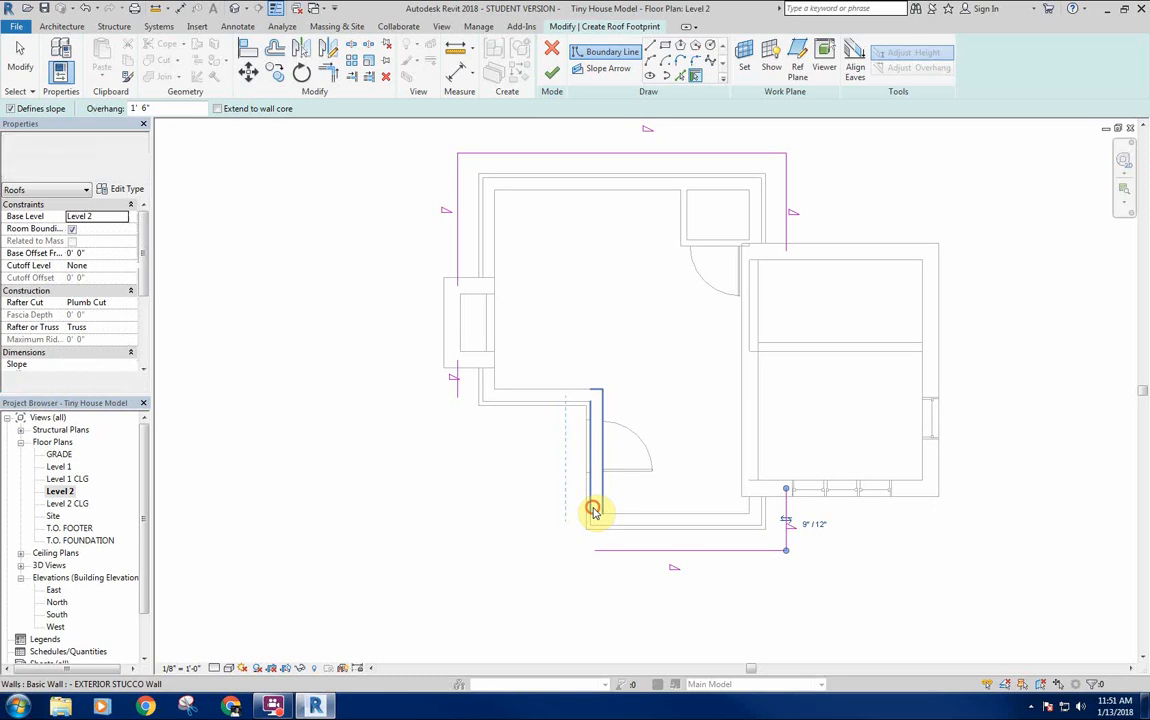
{"action": "left_click", "coordinate": [595, 508]}
{"action": "scroll", "coordinate": [501, 463], "scroll_direction": "down", "scroll_amount": 2}
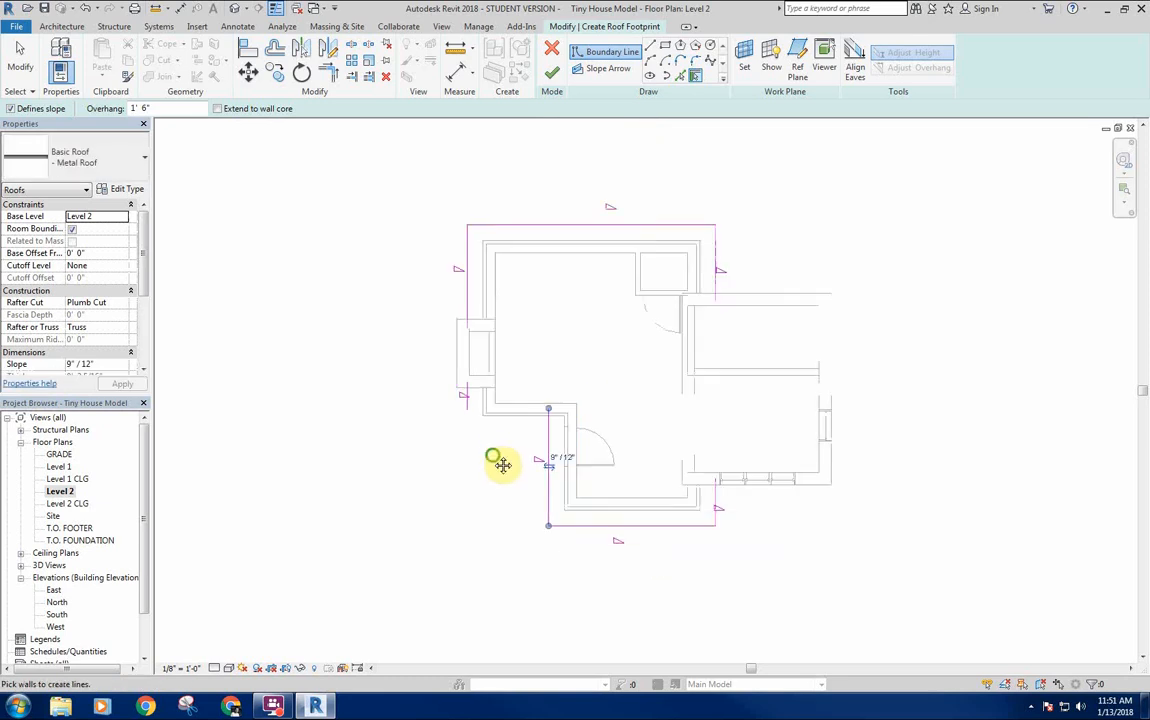
{"action": "left_click", "coordinate": [523, 416]}
{"action": "right_click", "coordinate": [385, 478]}
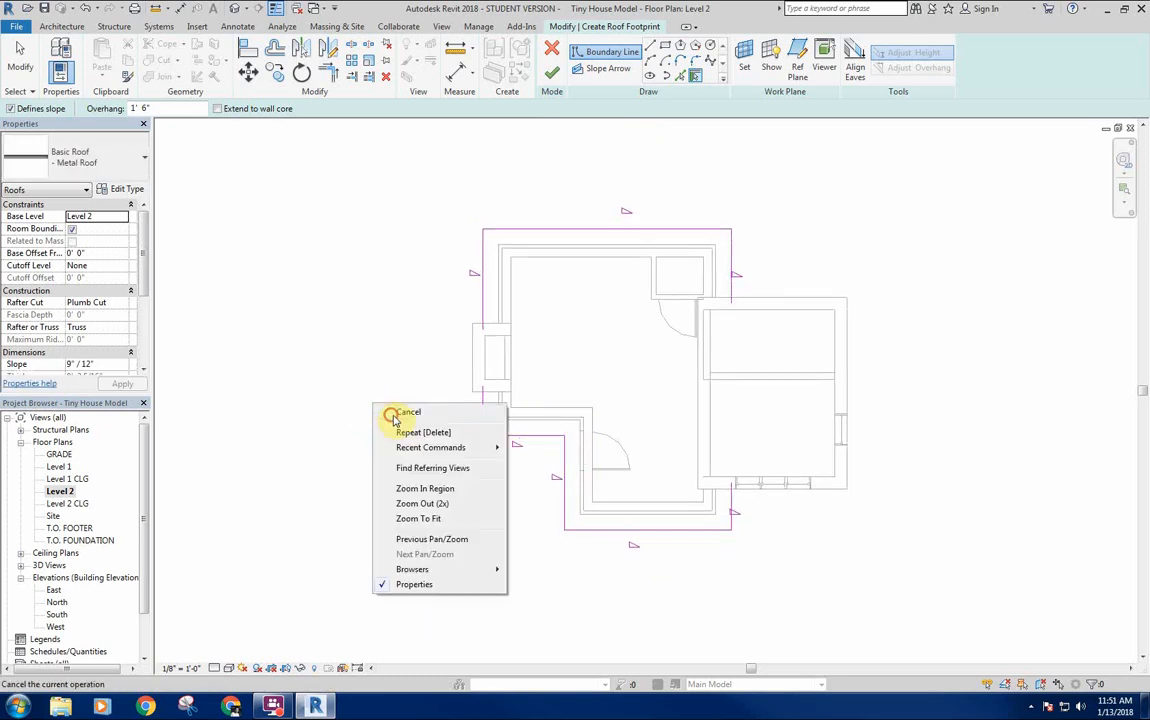
{"action": "left_click", "coordinate": [400, 482]}
Draw boundary lines notching the roof around the west stone projection, along its south edge, the inner wall face (about 5' 5 1/2") and its north edge.
{"action": "scroll", "coordinate": [403, 372], "scroll_direction": "up", "scroll_amount": 5}
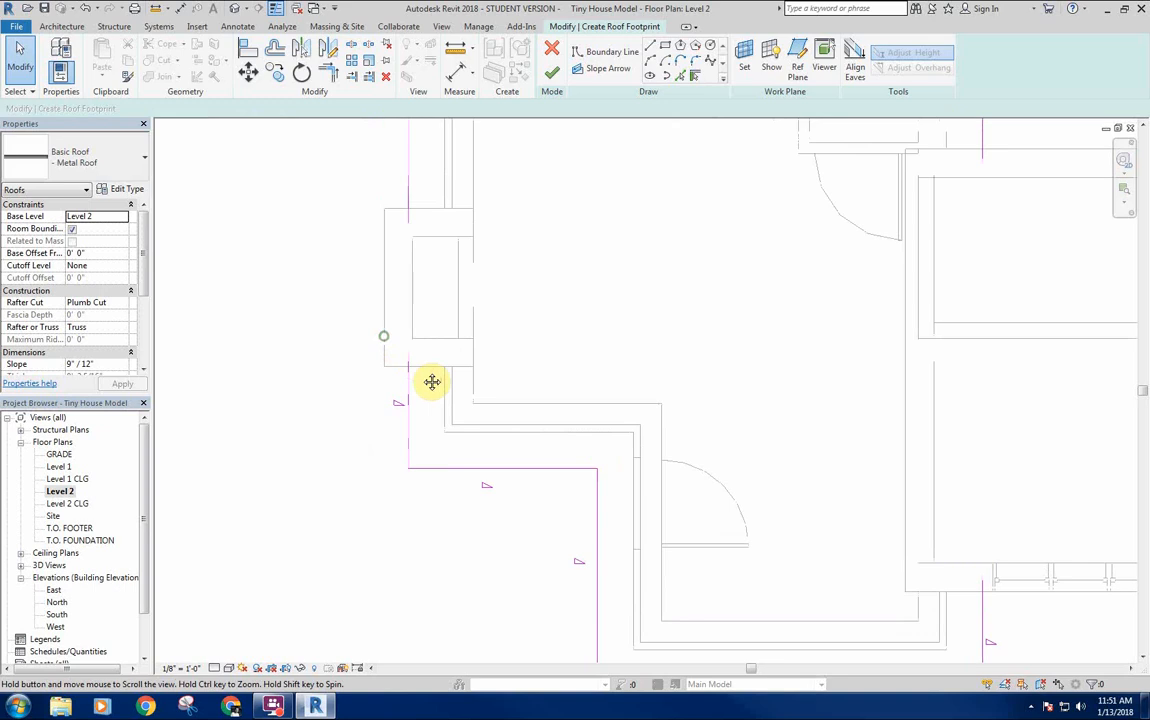
{"action": "left_click", "coordinate": [650, 47]}
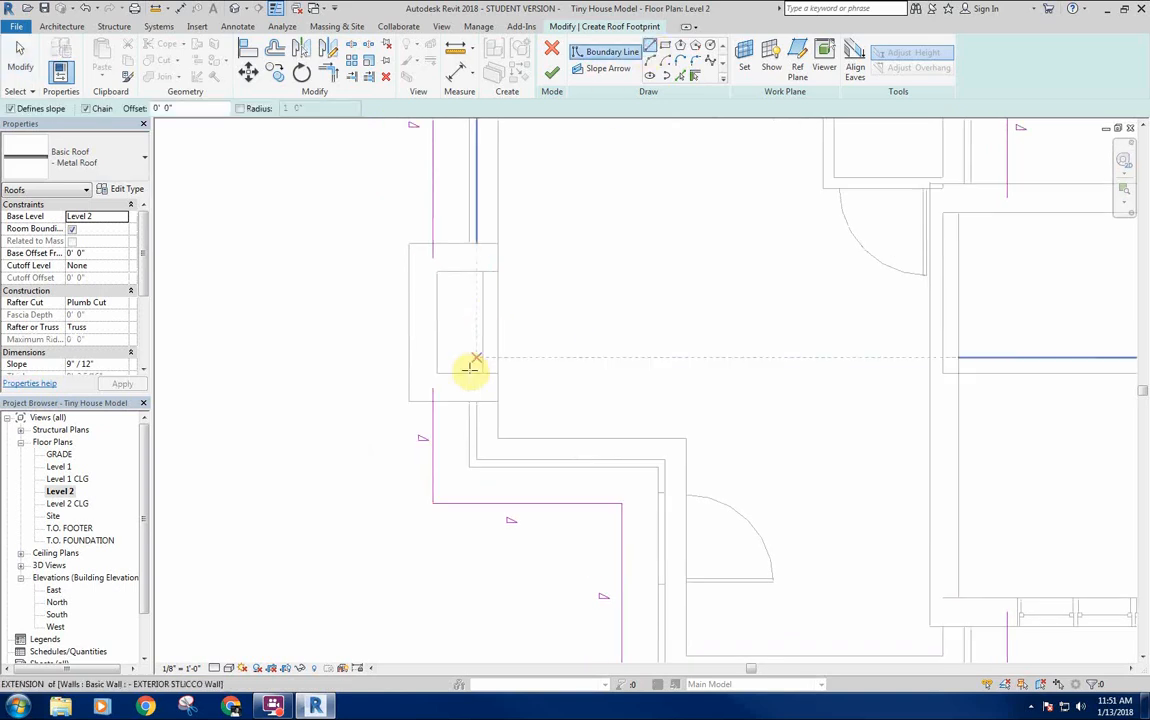
{"action": "left_click", "coordinate": [434, 402]}
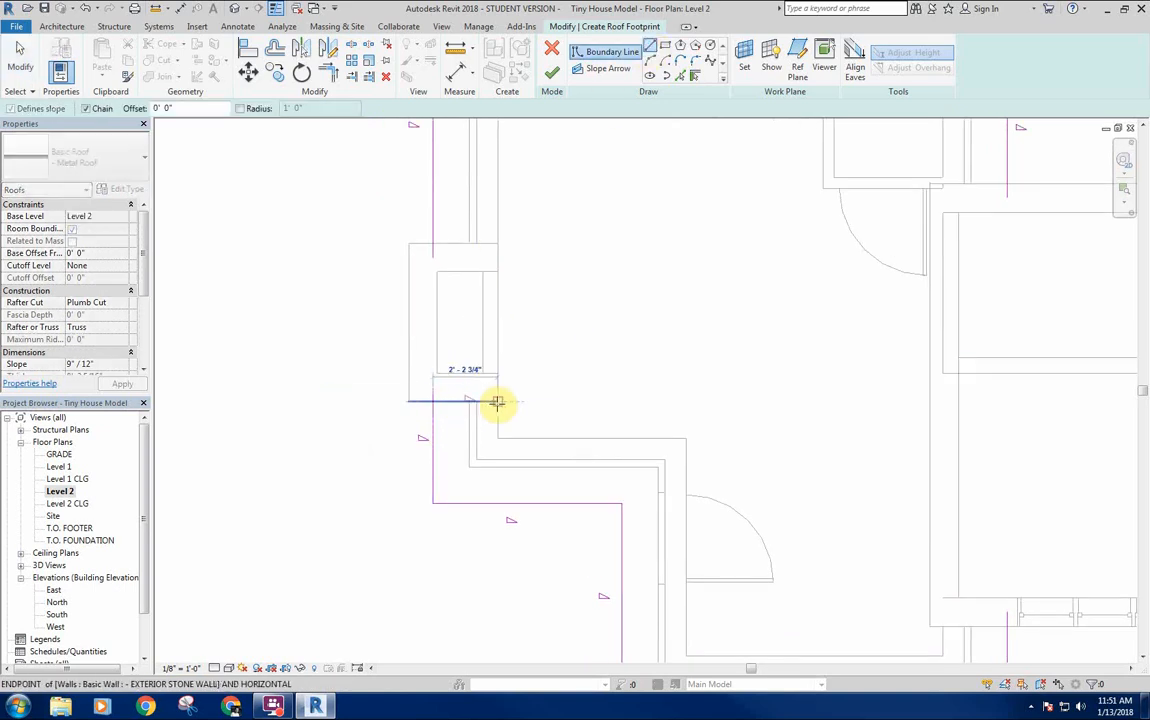
{"action": "left_click", "coordinate": [497, 402]}
{"action": "left_click", "coordinate": [497, 242]}
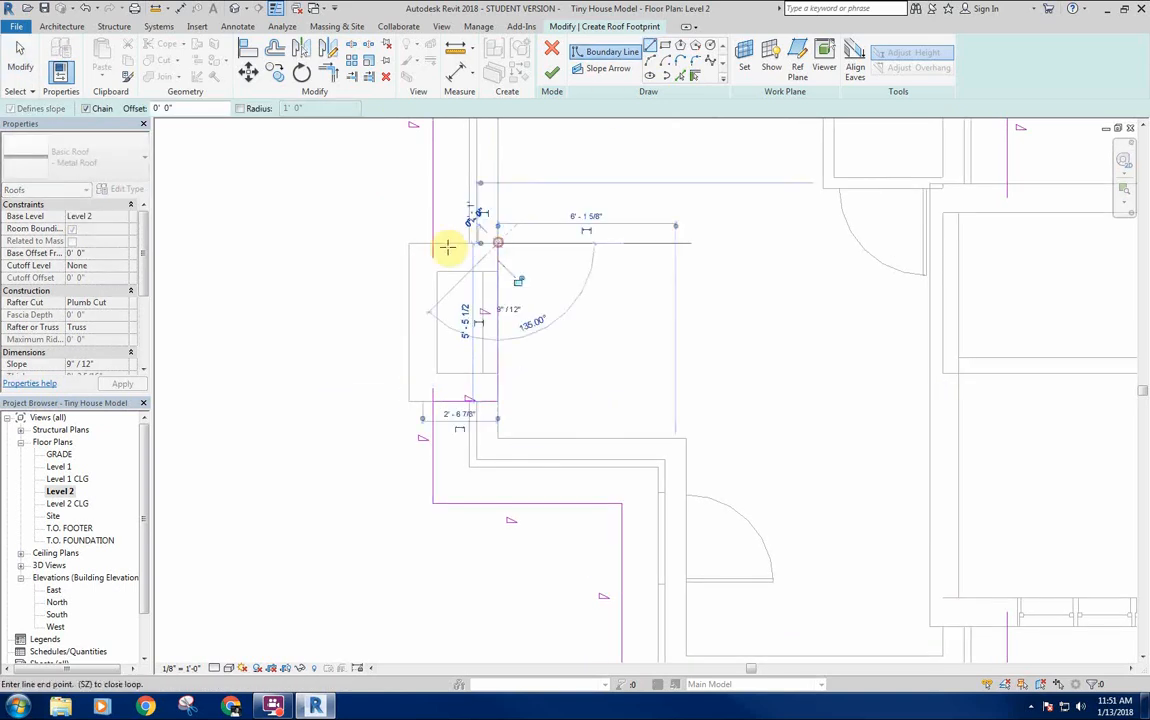
{"action": "left_click", "coordinate": [430, 241]}
{"action": "key", "text": "Escape"}
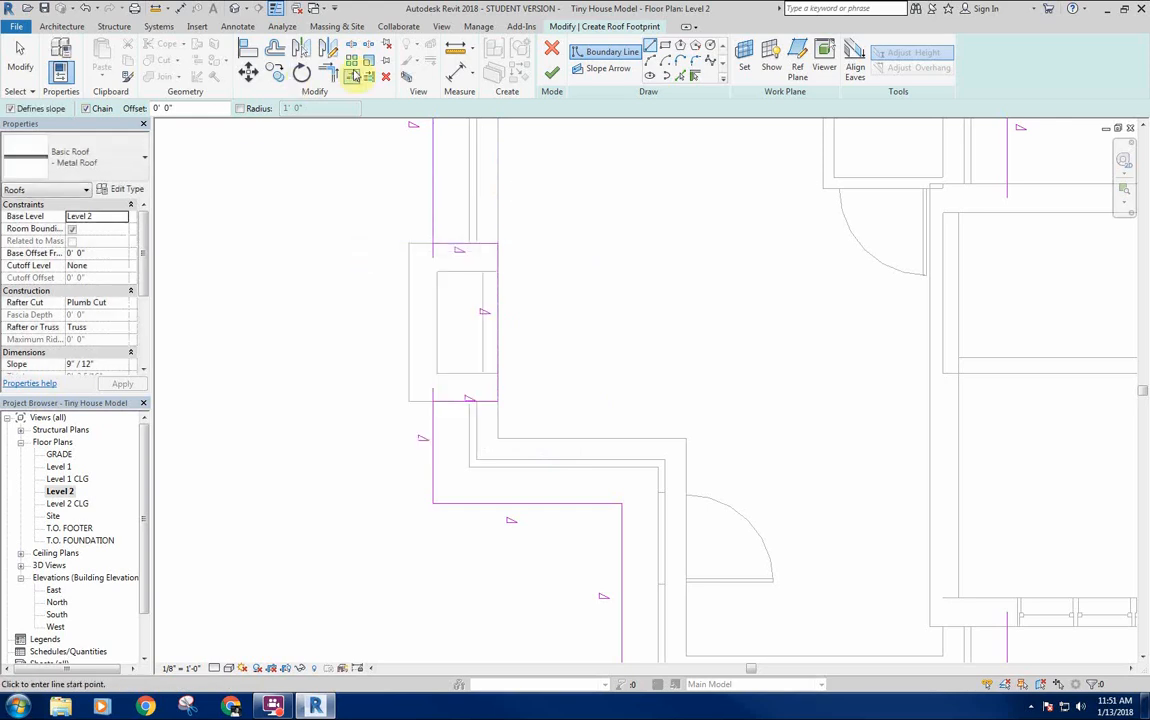
Trim the west overhang lines to corners with the notch lines at the stone projection.
{"action": "left_click", "coordinate": [326, 74]}
{"action": "left_click", "coordinate": [464, 255]}
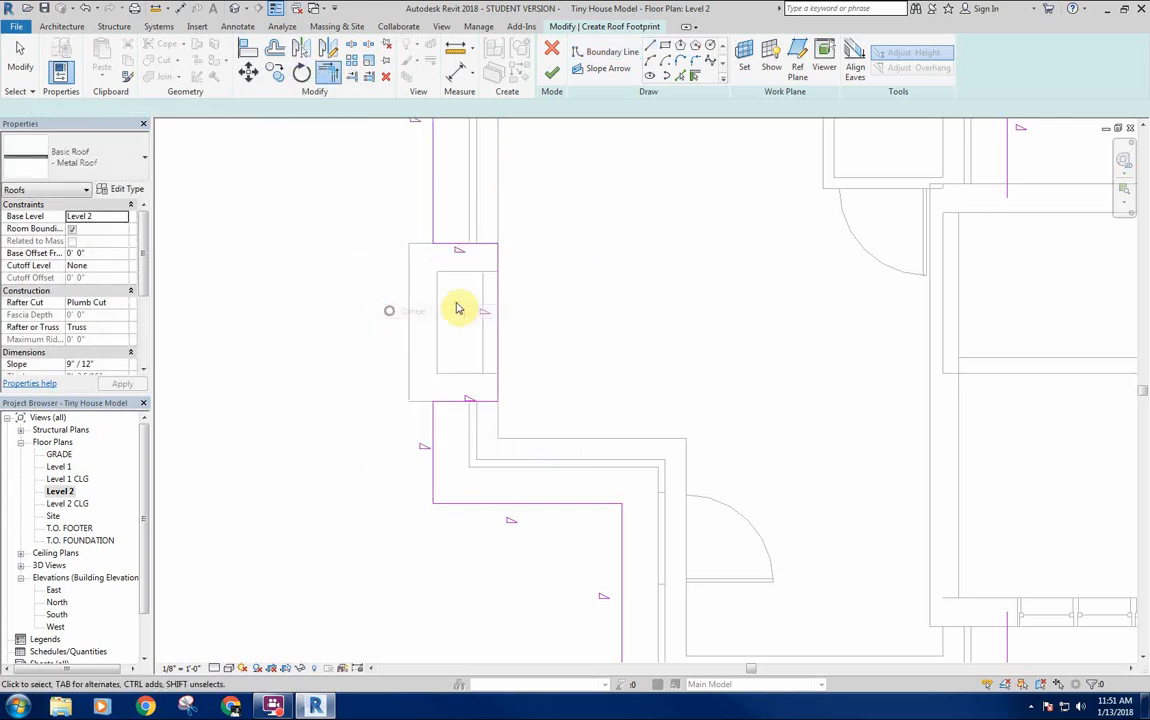
{"action": "key", "text": "Escape"}
Turn off Defines Slope for the three notch lines around the west stone projection.
{"action": "scroll", "coordinate": [535, 300], "scroll_direction": "down", "scroll_amount": 2}
{"action": "left_click_drag", "start_coordinate": [428, 400], "coordinate": [516, 249]}
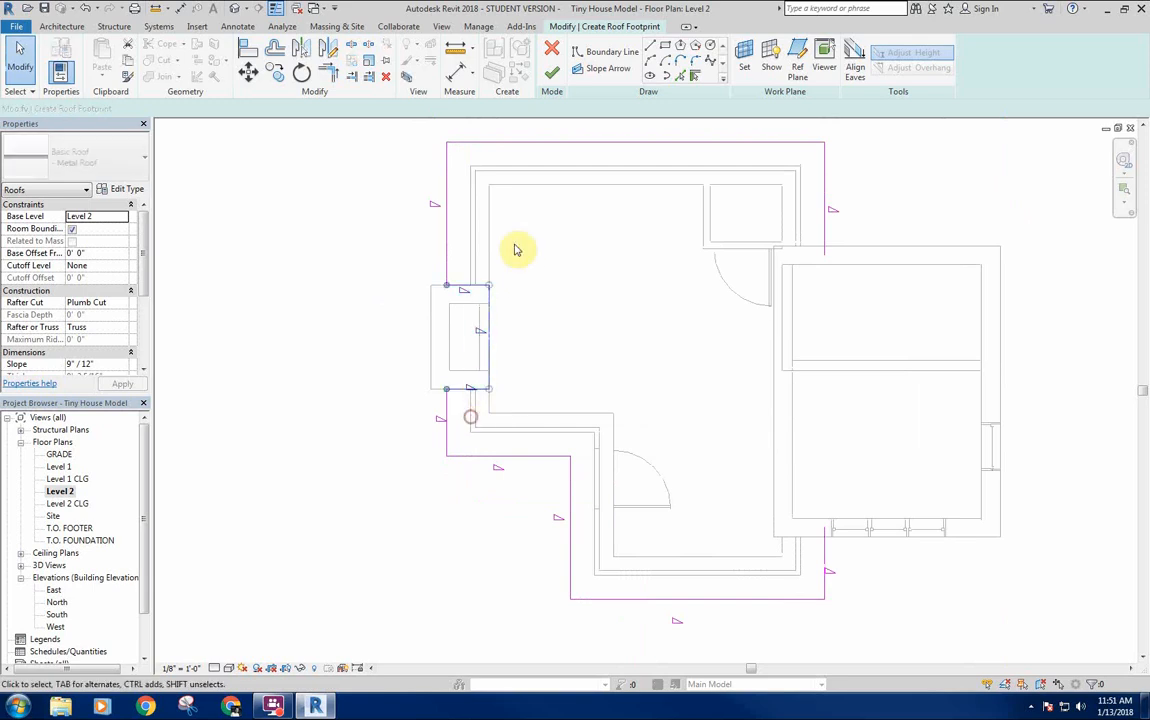
{"action": "left_click", "coordinate": [303, 112]}
{"action": "left_click", "coordinate": [325, 286]}
Draw boundary lines around the two-storey block's west end: along its north edge, 15' 3" down its west face, and back along its south edge.
{"action": "middle_click_drag", "start_coordinate": [398, 312], "coordinate": [347, 305]}
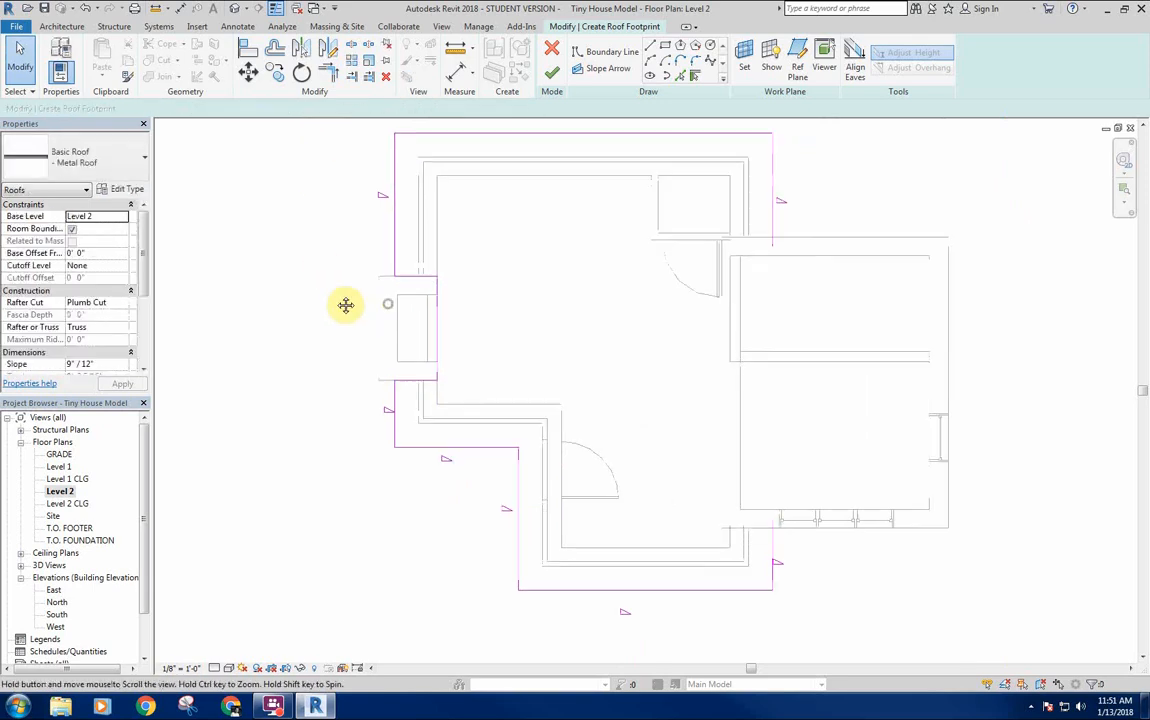
{"action": "middle_click_drag", "start_coordinate": [580, 296], "coordinate": [534, 294]}
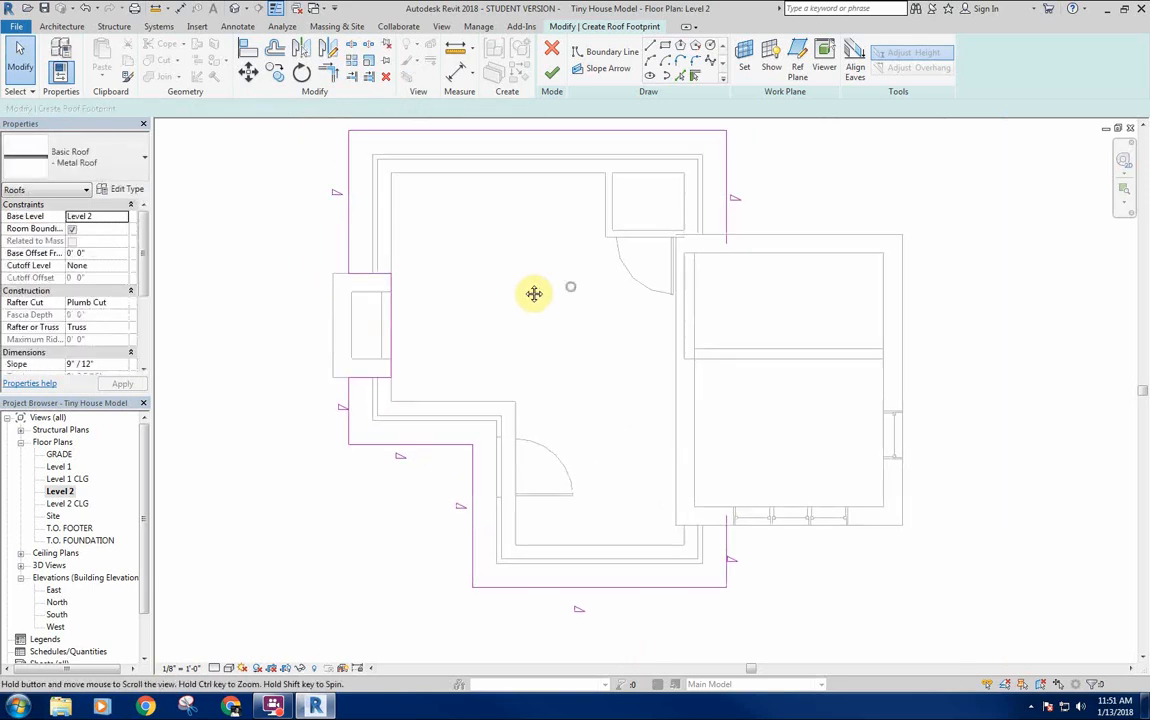
{"action": "left_click", "coordinate": [636, 51]}
{"action": "scroll", "coordinate": [732, 236], "scroll_direction": "up", "scroll_amount": 2}
{"action": "left_click", "coordinate": [726, 237]}
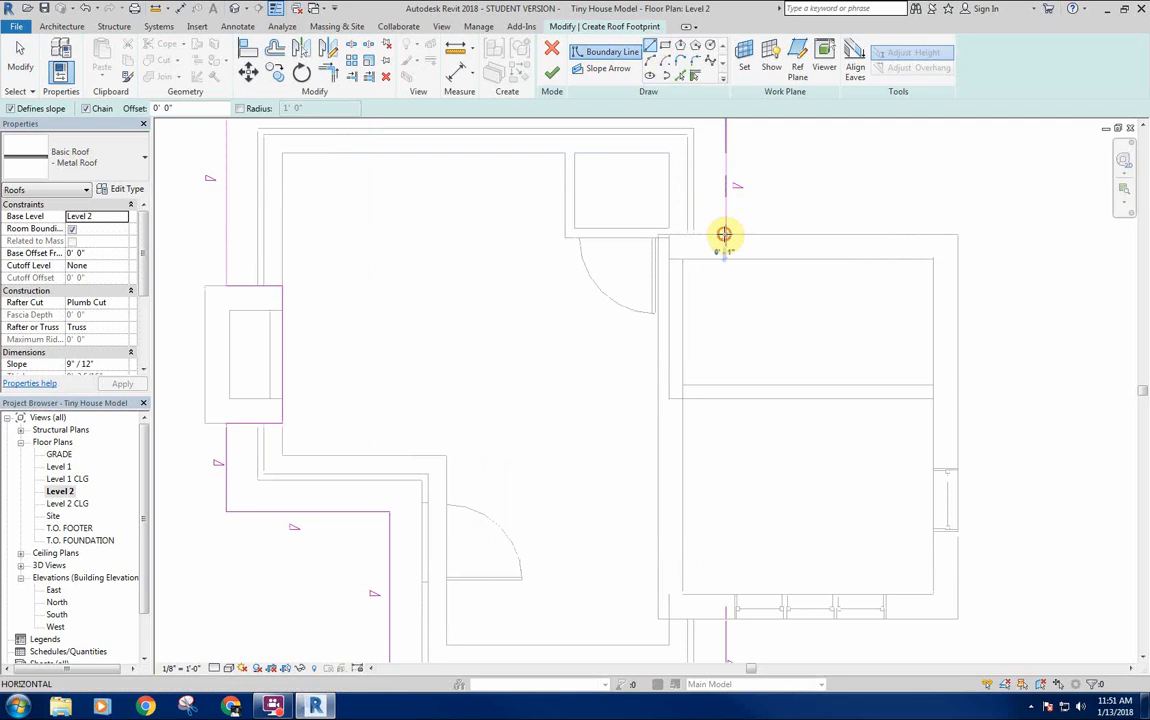
{"action": "left_click", "coordinate": [660, 232]}
{"action": "left_click", "coordinate": [658, 616]}
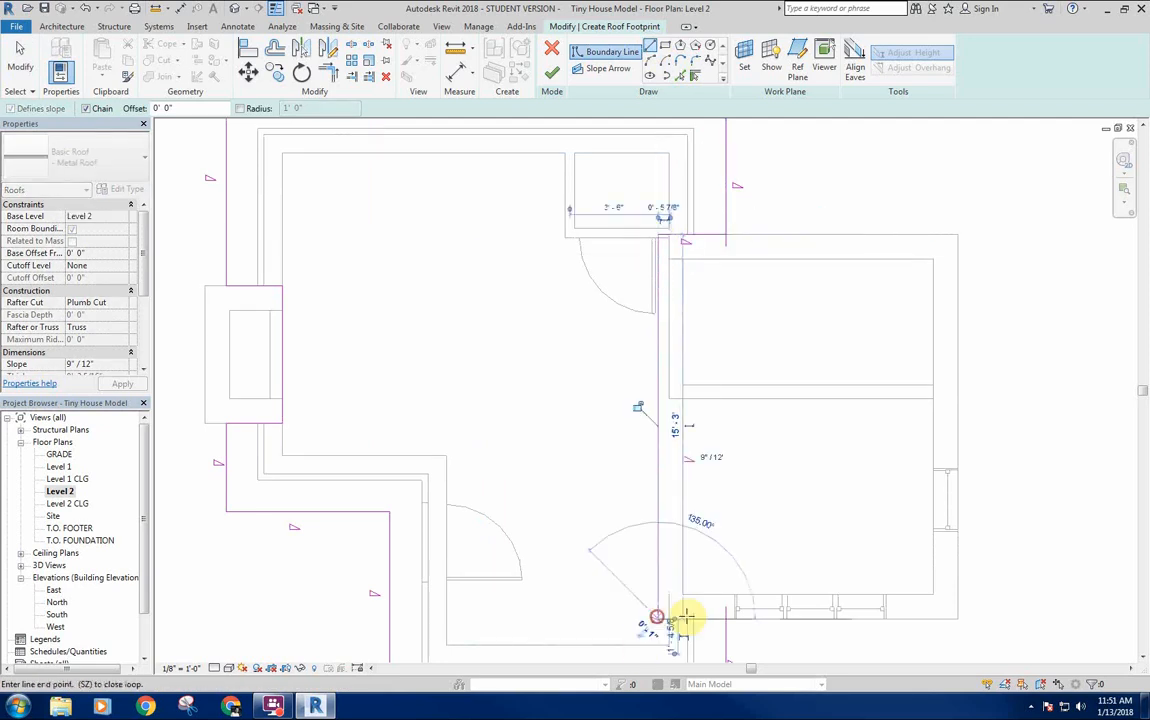
{"action": "key", "text": "Escape"}
{"action": "scroll", "coordinate": [534, 441], "scroll_direction": "down", "scroll_amount": 2}
{"action": "scroll", "coordinate": [545, 320], "scroll_direction": "up", "scroll_amount": 2}
{"action": "right_click", "coordinate": [546, 315]}
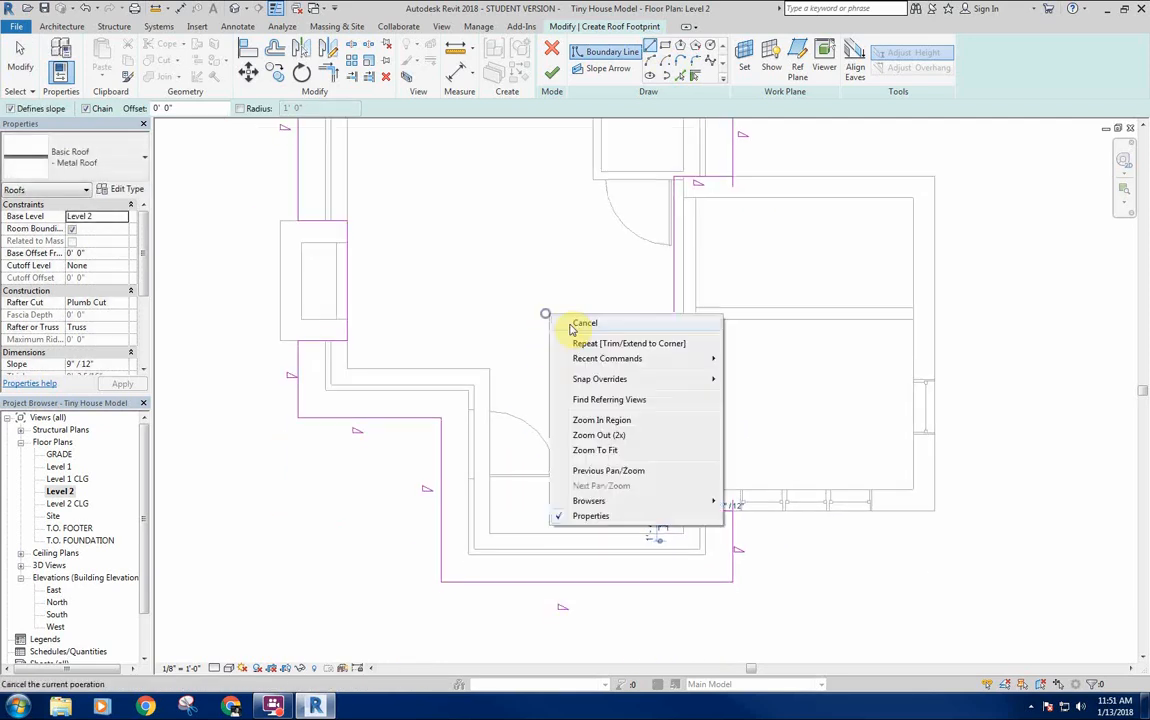
{"action": "left_click", "coordinate": [584, 323]}
Trim the lower wing's two east overhang lines to corners with the short lines along the two-storey block's north and south edges.
{"action": "scroll", "coordinate": [583, 341], "scroll_direction": "down", "scroll_amount": 1}
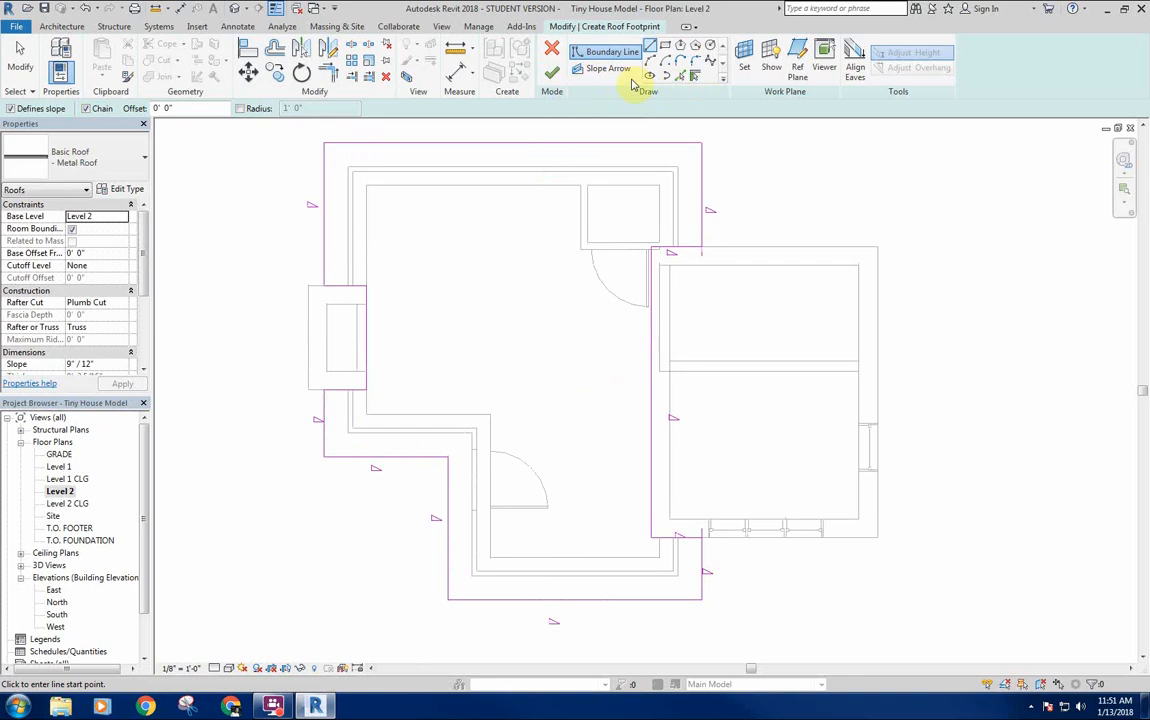
{"action": "left_click", "coordinate": [333, 75]}
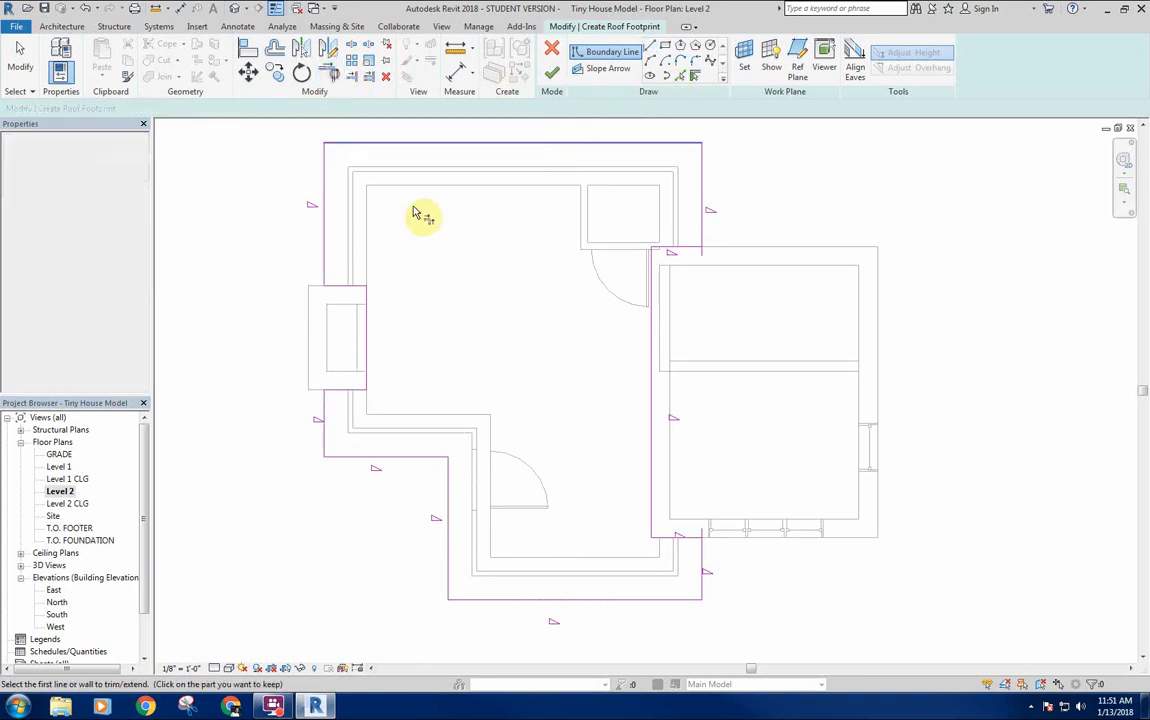
{"action": "left_click", "coordinate": [690, 540]}
{"action": "left_click", "coordinate": [688, 250]}
{"action": "left_click", "coordinate": [704, 232]}
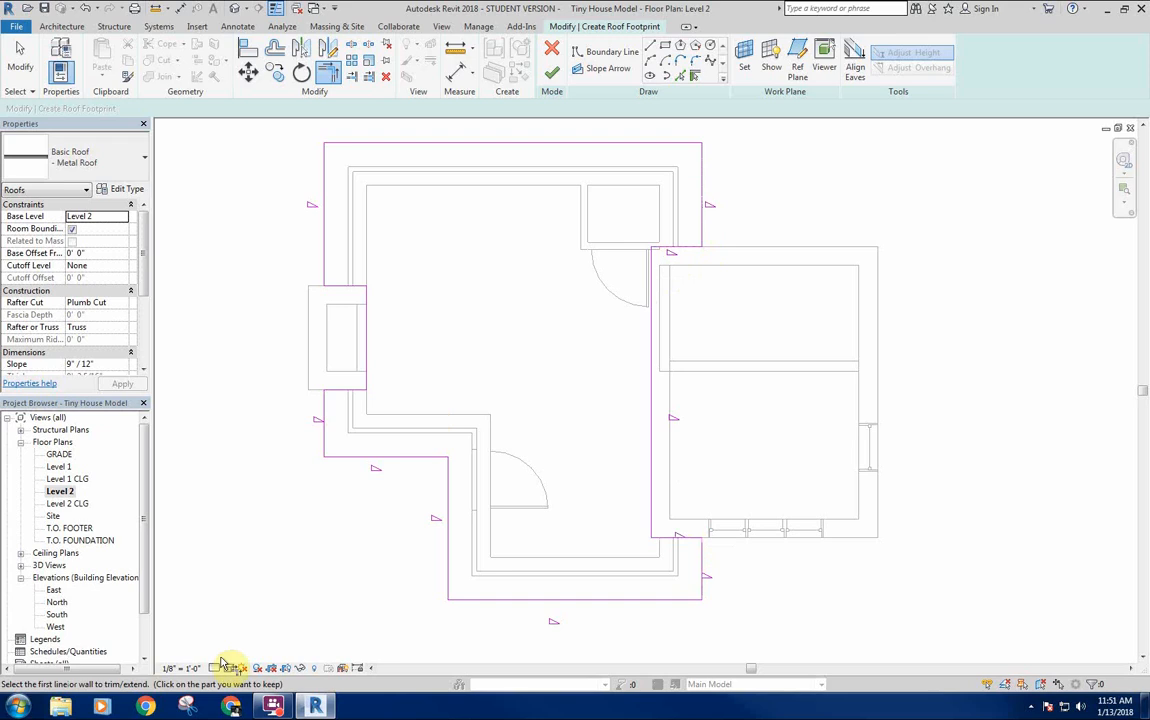
Raise the floor plan's detail level so the wall layers are drawn.
{"action": "left_click", "coordinate": [228, 668]}
{"action": "left_click", "coordinate": [235, 652]}
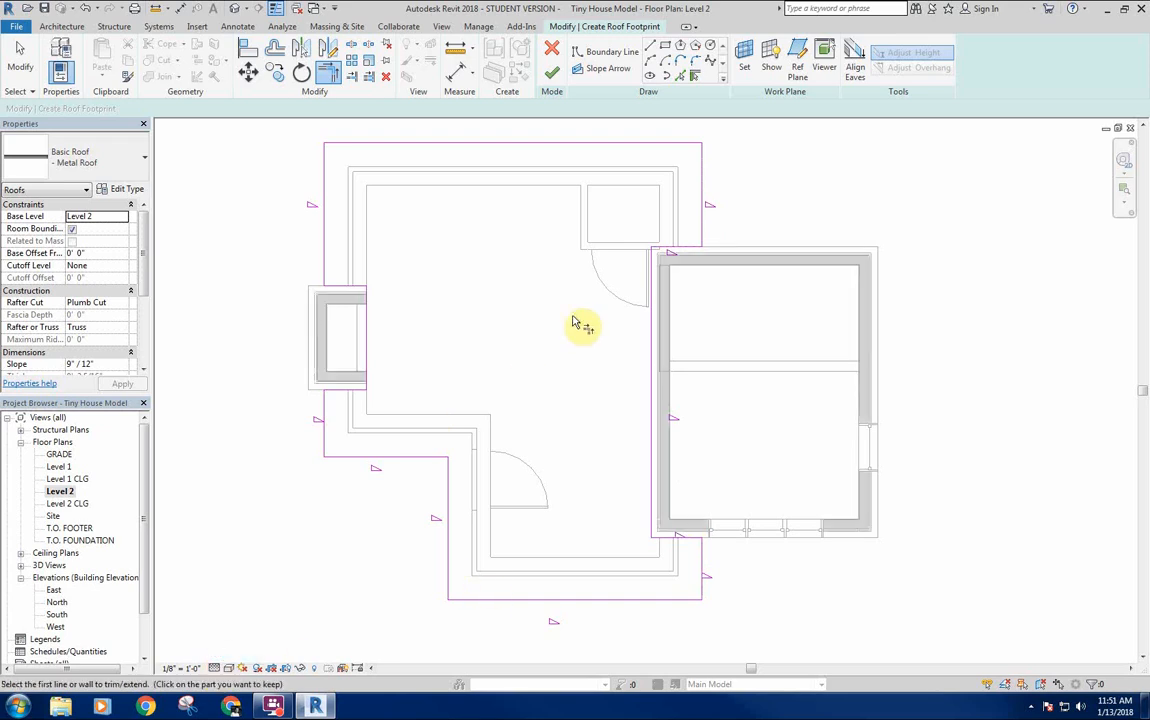
{"action": "key", "text": "Escape"}
{"action": "key", "text": "Escape"}
{"action": "middle_click_drag", "start_coordinate": [539, 390], "coordinate": [479, 345]}
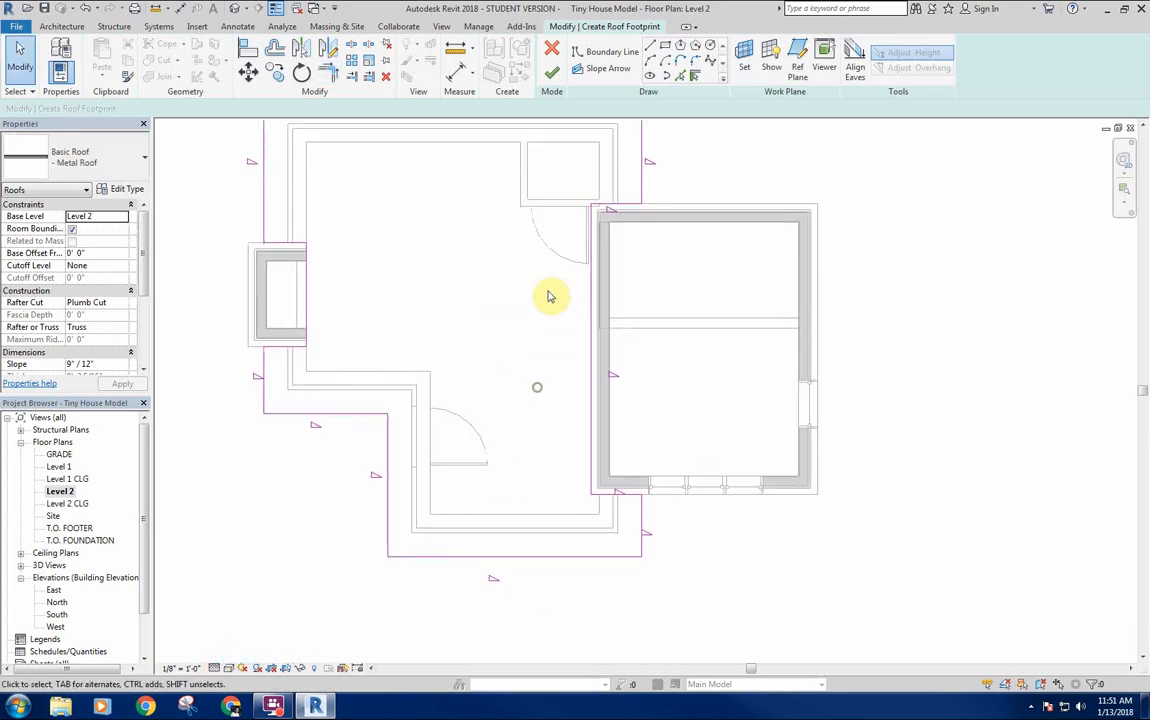
Move the long boundary line at the two-storey block's west wall inward to 0' 0 7/8" from the wall core.
{"action": "scroll", "coordinate": [608, 239], "scroll_direction": "up", "scroll_amount": 5}
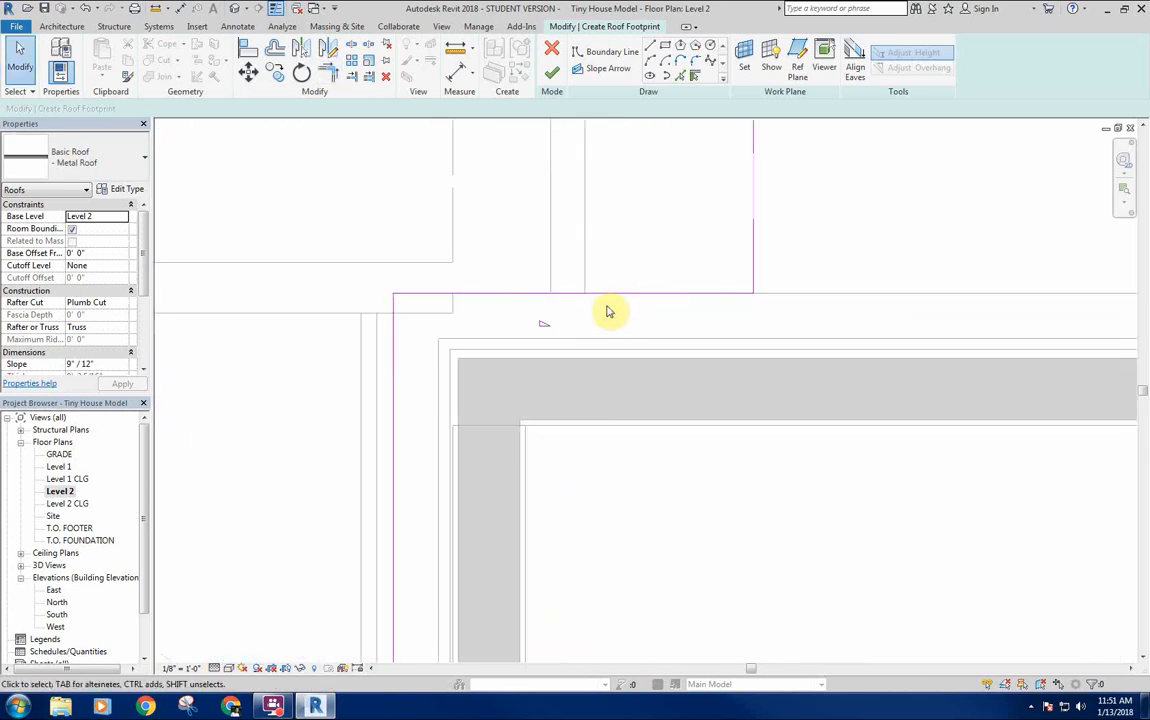
{"action": "left_click", "coordinate": [645, 294]}
{"action": "scroll", "coordinate": [645, 294], "scroll_direction": "down", "scroll_amount": 1}
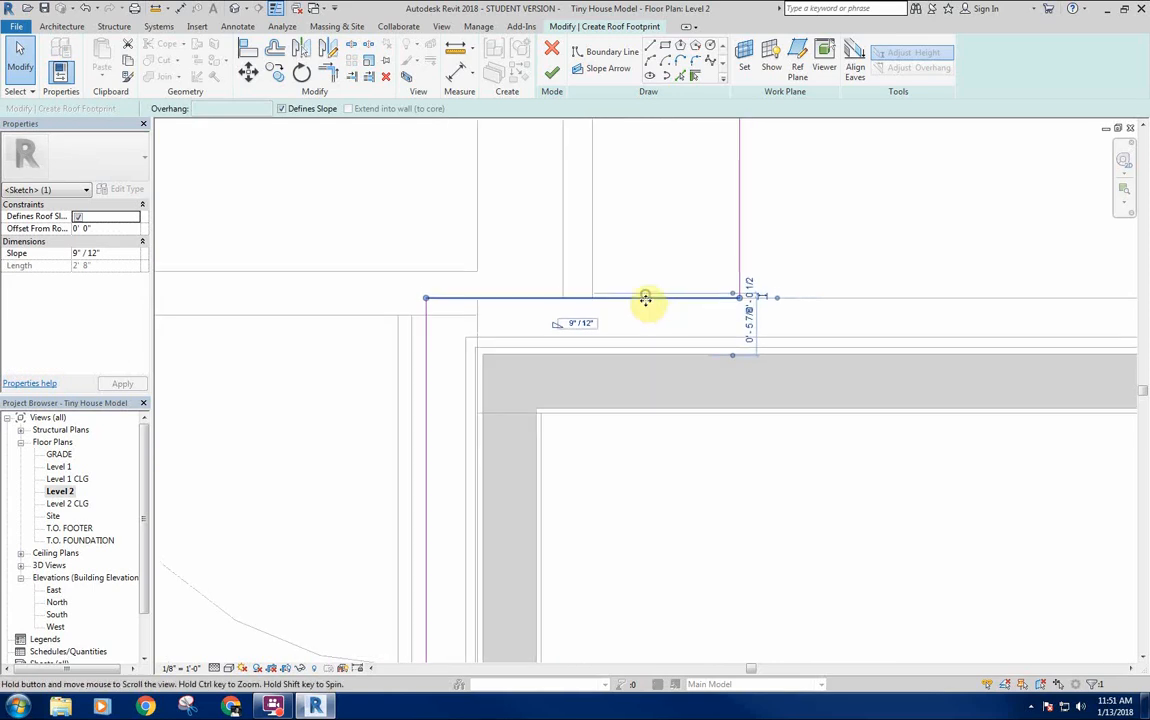
{"action": "left_click", "coordinate": [427, 402]}
{"action": "middle_click_drag", "start_coordinate": [445, 435], "coordinate": [440, 365]}
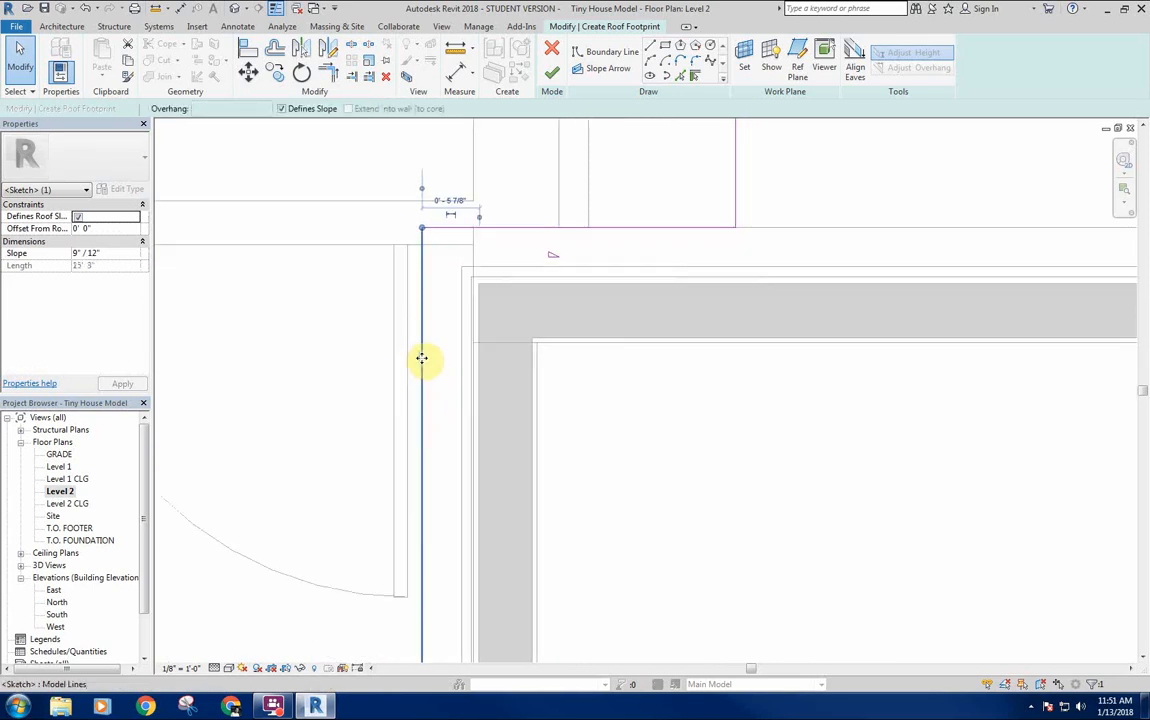
{"action": "mouse_move", "coordinate": [424, 358]}
{"action": "left_mouse_down"}
{"action": "mouse_move", "coordinate": [452, 398]}
{"action": "mouse_move", "coordinate": [472, 403]}
{"action": "mouse_move", "coordinate": [468, 413]}
{"action": "mouse_move", "coordinate": [472, 367]}
{"action": "left_mouse_up"}
{"action": "scroll", "coordinate": [470, 411], "scroll_direction": "up", "scroll_amount": 3}
{"action": "scroll", "coordinate": [347, 380], "scroll_direction": "down", "scroll_amount": 5}
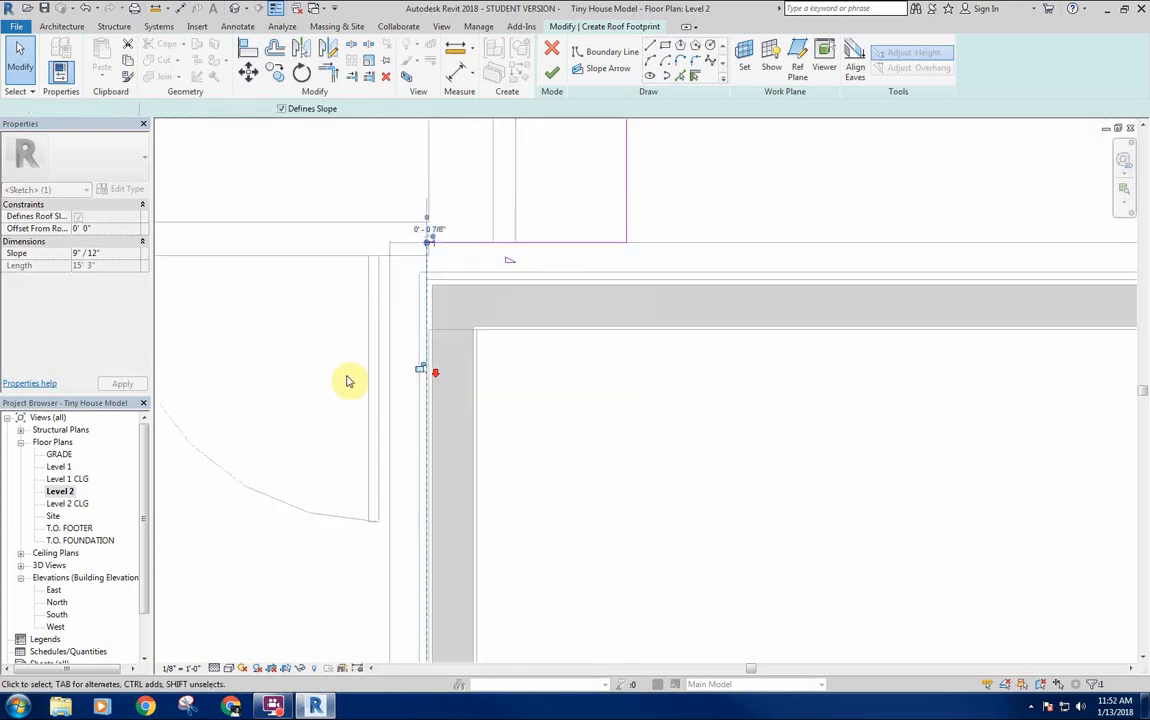
{"action": "left_click", "coordinate": [395, 345]}
Turn off Defines Slope for the short boundary line along the two-storey block's south edge.
{"action": "scroll", "coordinate": [391, 357], "scroll_direction": "down", "scroll_amount": 2}
{"action": "middle_click_drag", "start_coordinate": [390, 359], "coordinate": [417, 253]}
{"action": "scroll", "coordinate": [448, 430], "scroll_direction": "up", "scroll_amount": 6}
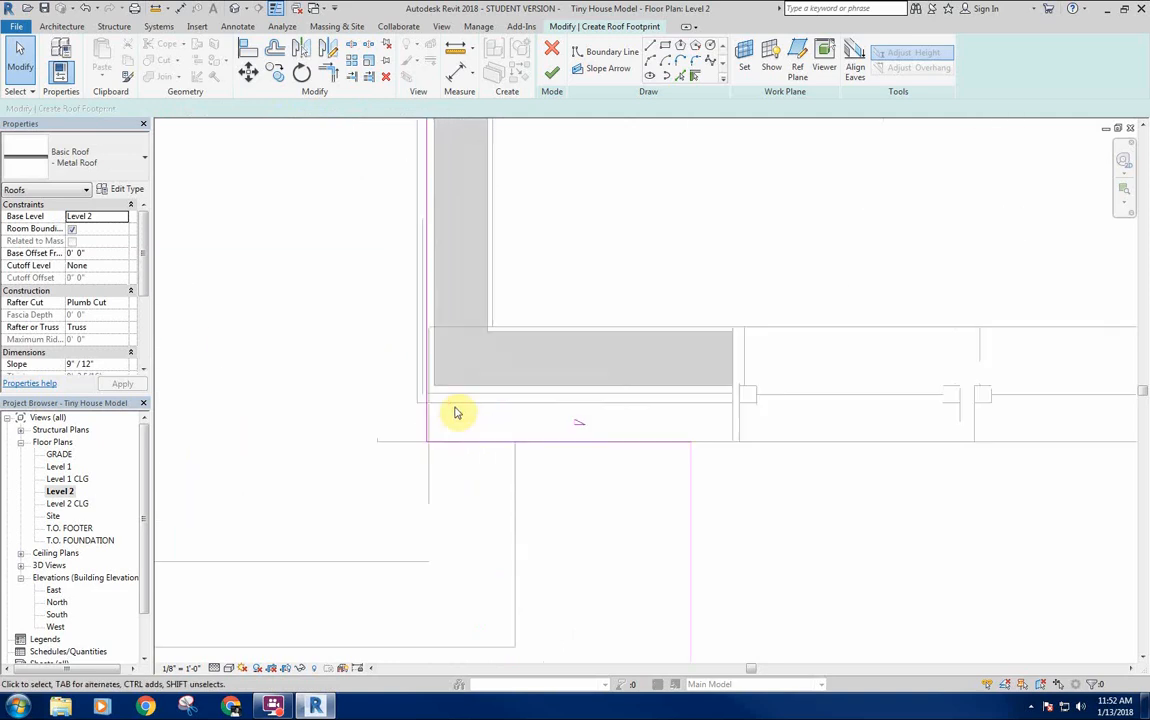
{"action": "scroll", "coordinate": [455, 279], "scroll_direction": "down", "scroll_amount": 3}
{"action": "scroll", "coordinate": [467, 367], "scroll_direction": "up", "scroll_amount": 2}
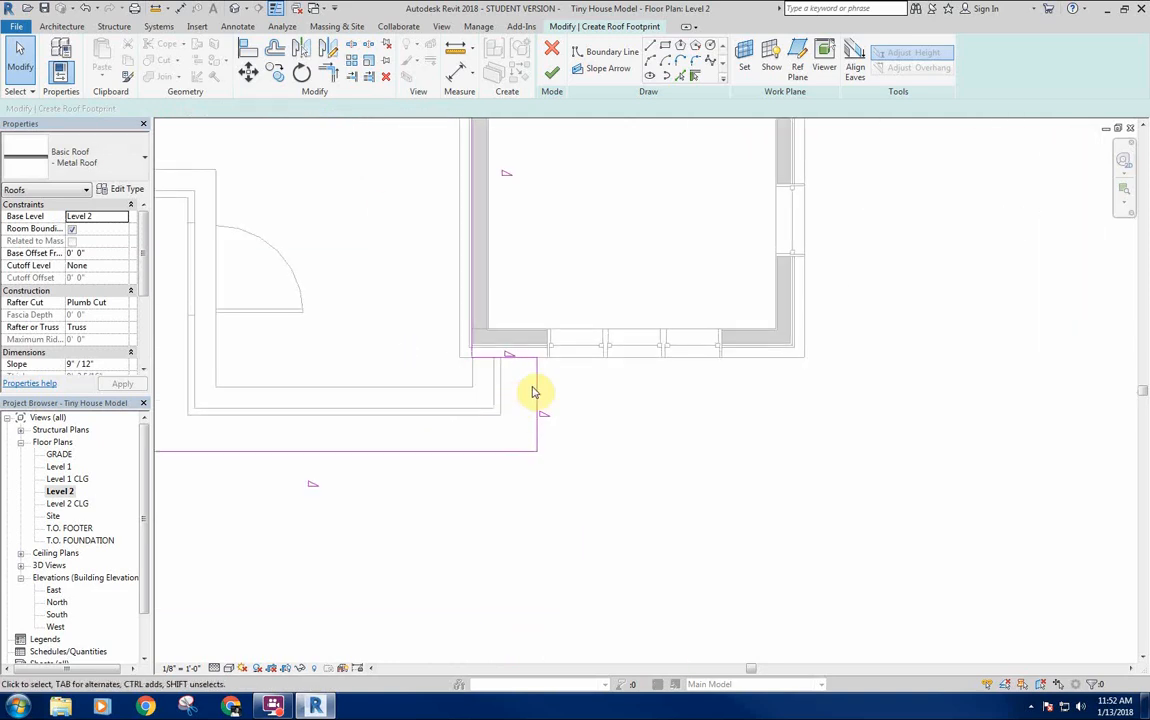
{"action": "middle_click_drag", "start_coordinate": [414, 410], "coordinate": [537, 408]}
{"action": "middle_click_drag", "start_coordinate": [441, 370], "coordinate": [476, 417]}
{"action": "left_click_drag", "start_coordinate": [675, 367], "coordinate": [657, 455]}
{"action": "left_click", "coordinate": [284, 109]}
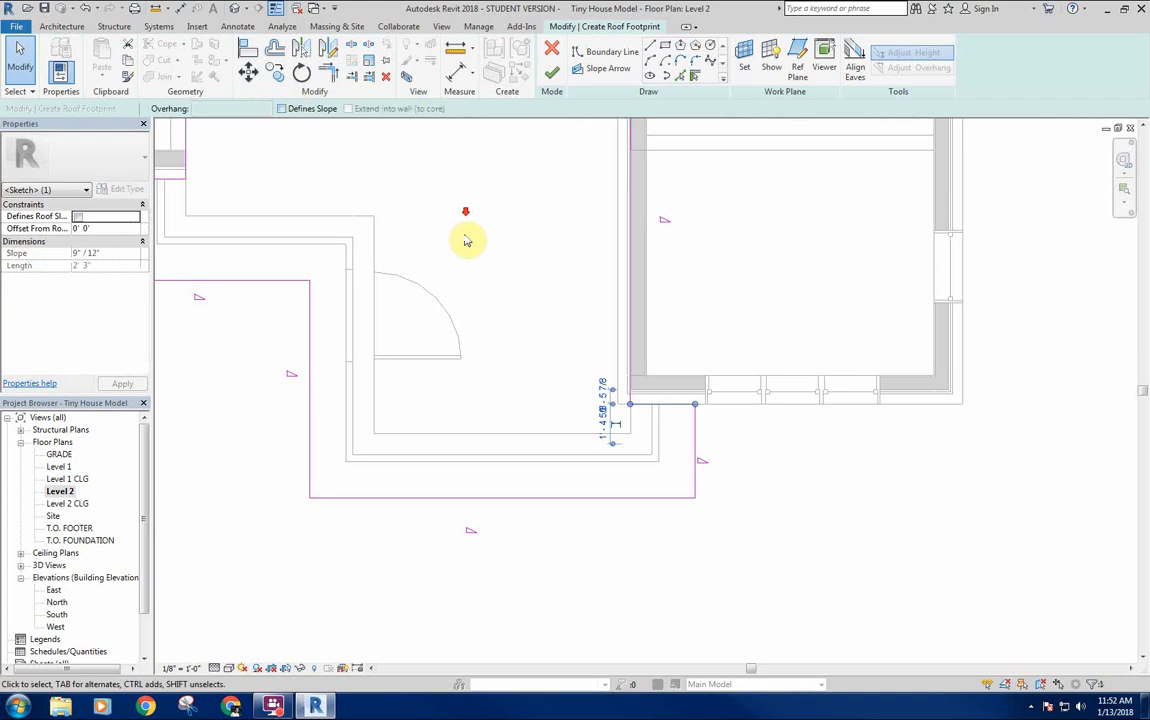
Turn off Defines Slope for the long boundary line at the two-storey block's west wall and the short line along its north edge.
{"action": "scroll", "coordinate": [468, 240], "scroll_direction": "down", "scroll_amount": 1}
{"action": "middle_click_drag", "start_coordinate": [474, 243], "coordinate": [538, 384]}
{"action": "left_click", "coordinate": [668, 295]}
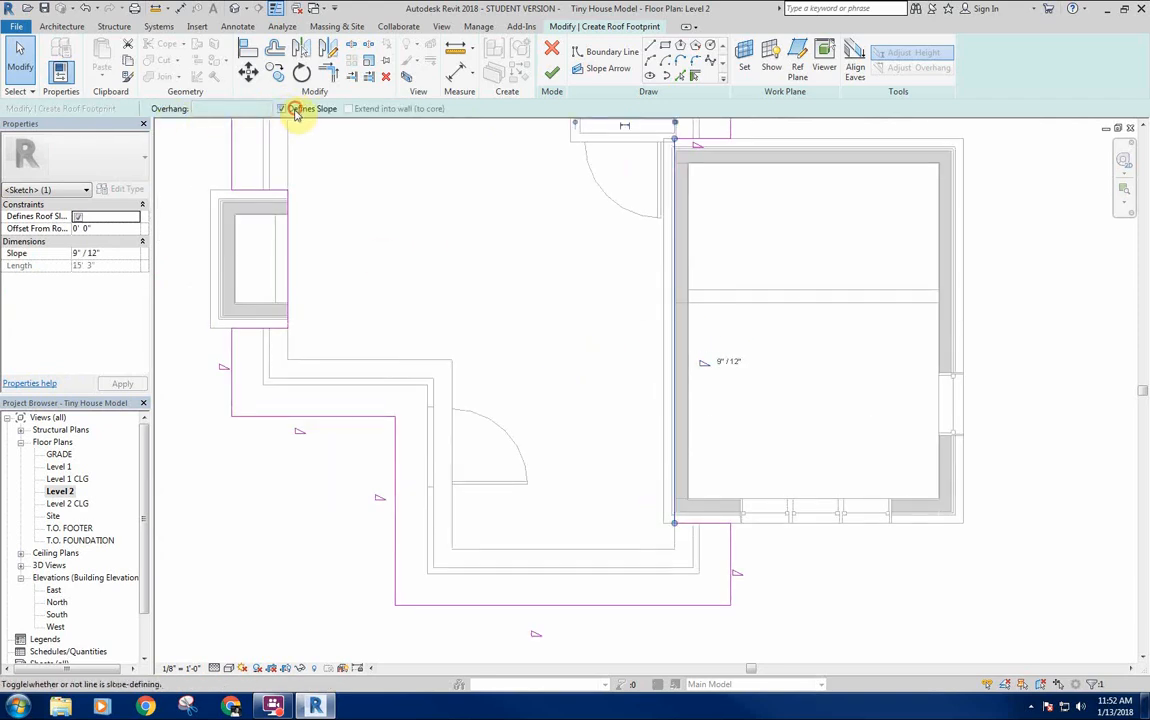
{"action": "left_click", "coordinate": [708, 140]}
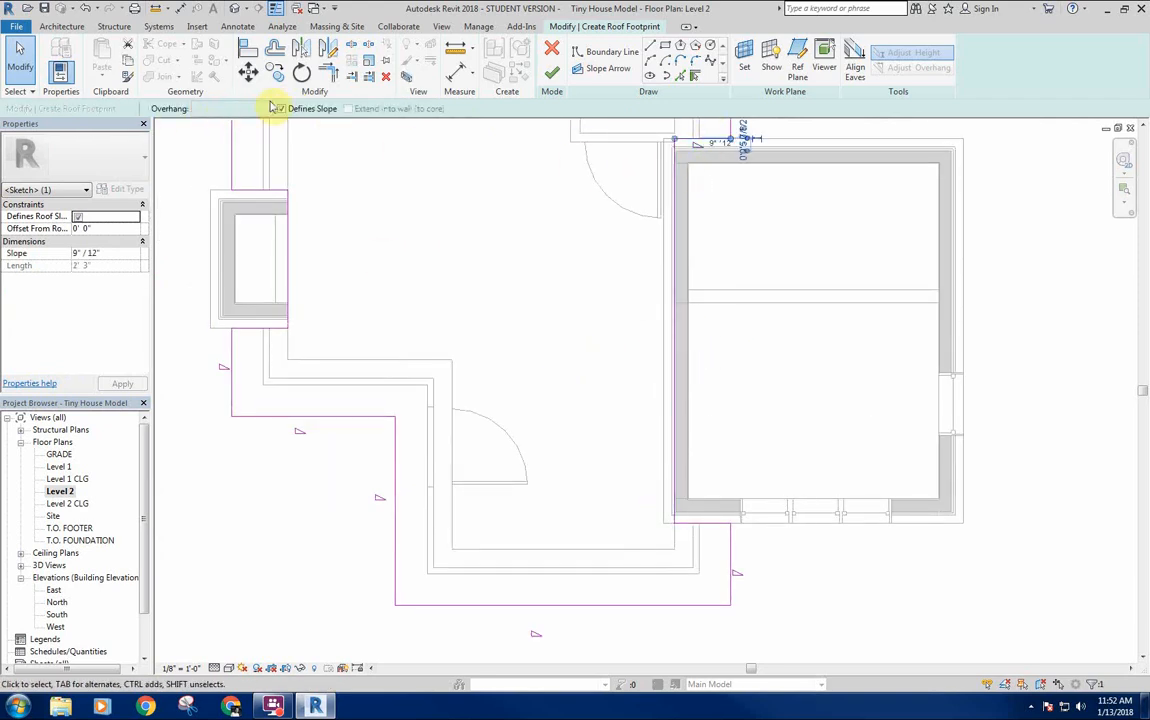
{"action": "left_click", "coordinate": [506, 298]}
{"action": "scroll", "coordinate": [552, 400], "scroll_direction": "down", "scroll_amount": 3}
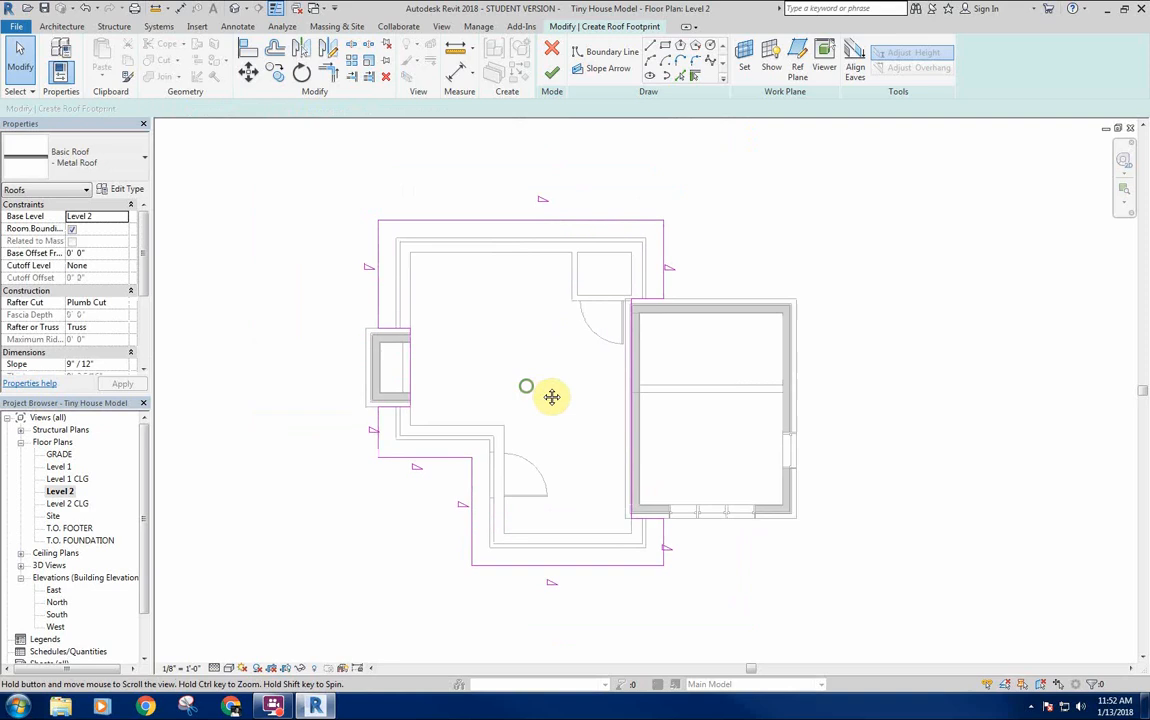
{"action": "middle_click_drag", "start_coordinate": [552, 397], "coordinate": [561, 401]}
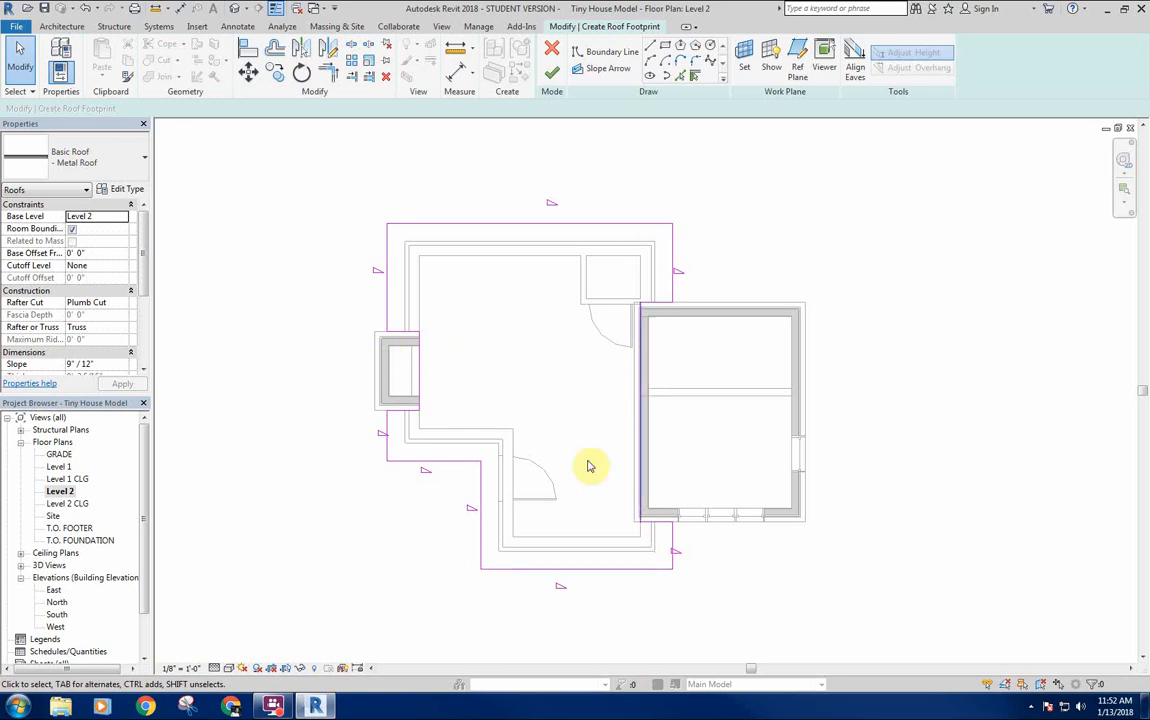
{"action": "middle_click_drag", "start_coordinate": [544, 430], "coordinate": [557, 429]}
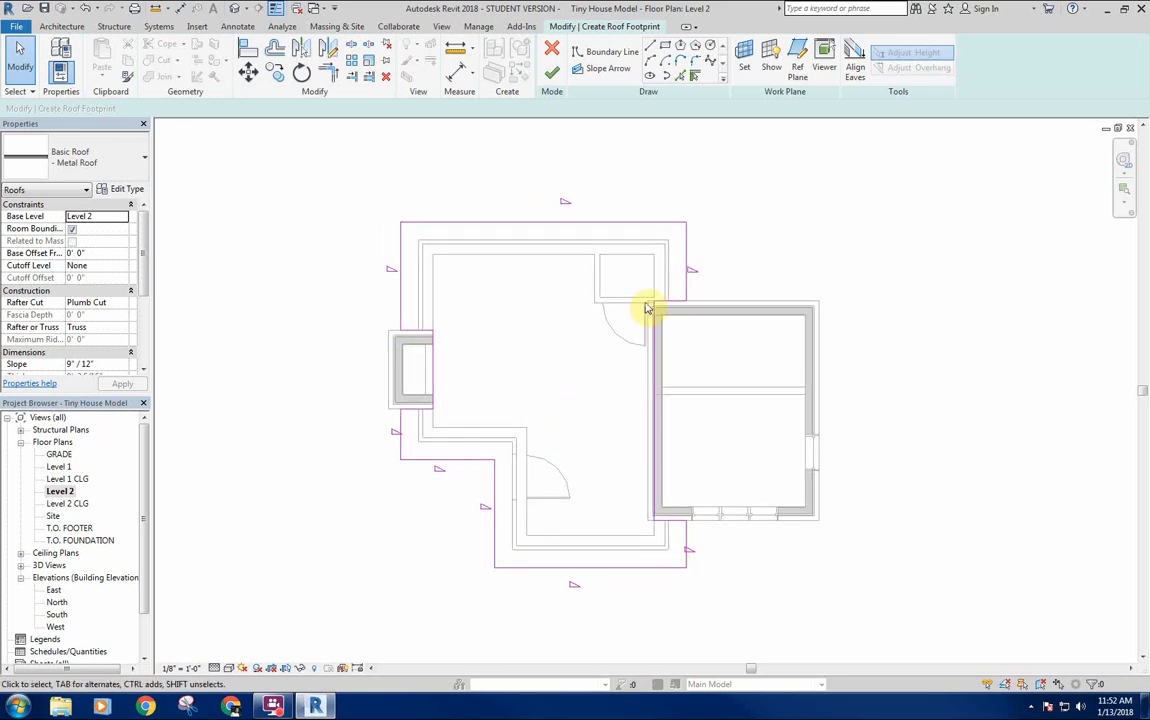
{"action": "middle_click_drag", "start_coordinate": [606, 357], "coordinate": [528, 313]}
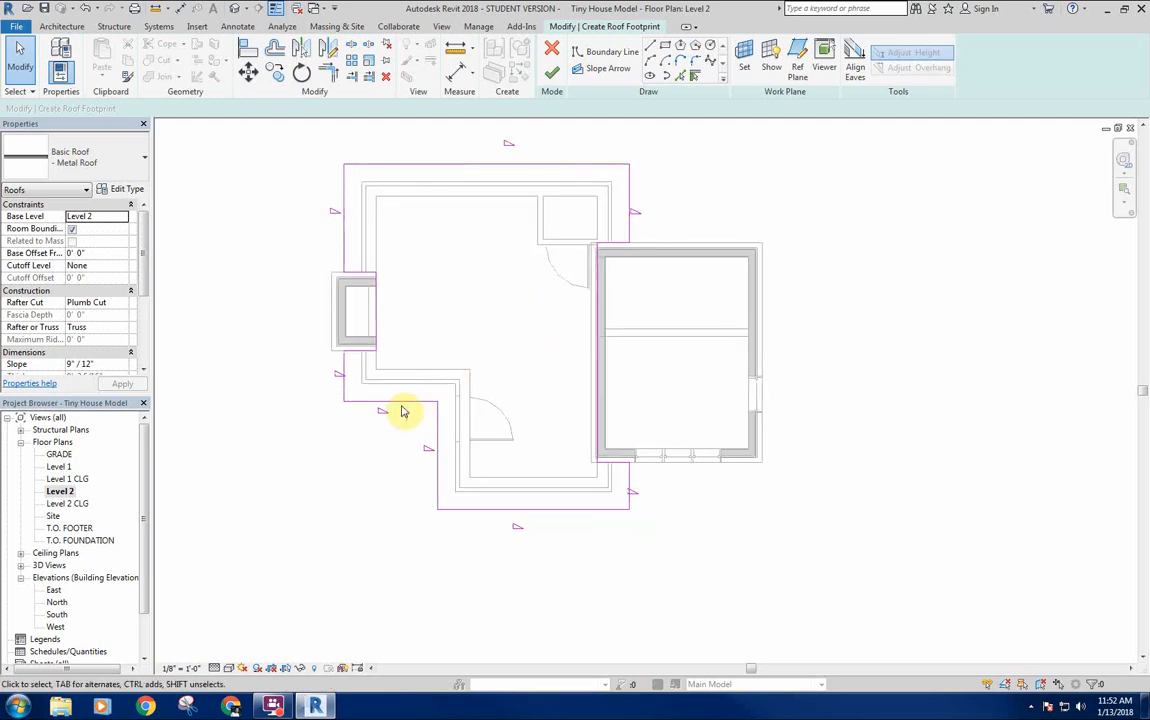
{"action": "middle_click_drag", "start_coordinate": [418, 486], "coordinate": [424, 471]}
{"action": "middle_click_drag", "start_coordinate": [330, 446], "coordinate": [400, 447]}
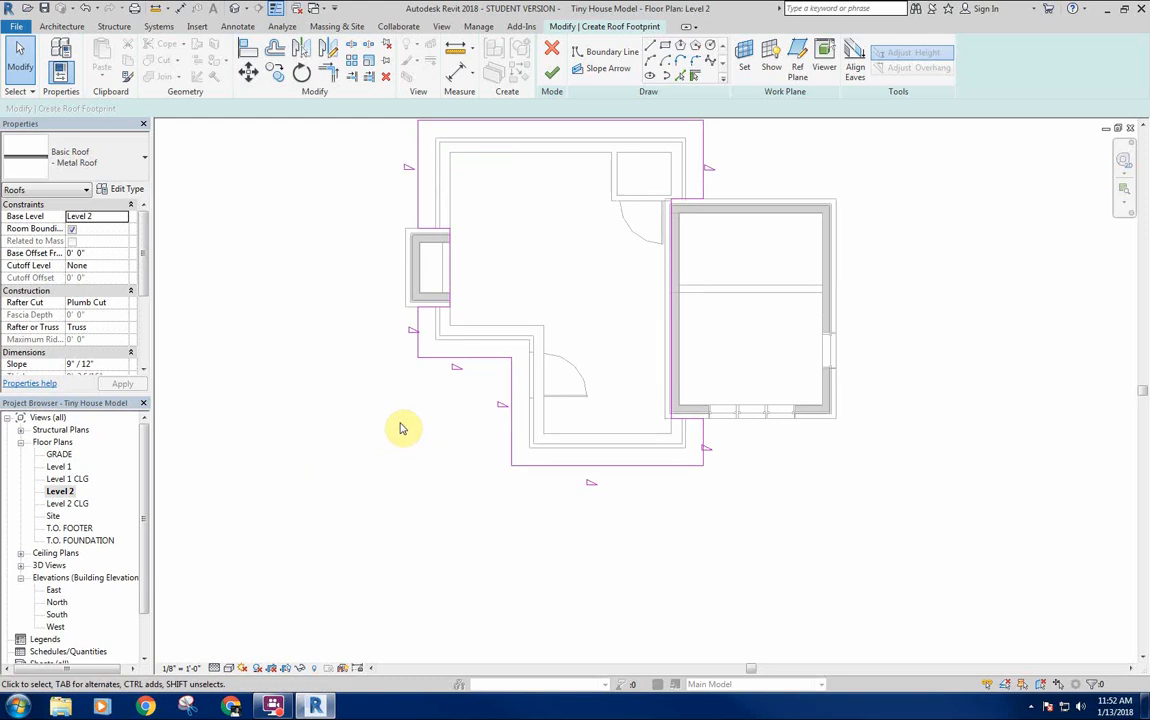
Turn off Defines Slope for the lower wing's southernmost overhang line.
{"action": "mouse_move", "coordinate": [435, 418]}
{"action": "middle_mouse_down"}
{"action": "mouse_move", "coordinate": [526, 436]}
{"action": "mouse_move", "coordinate": [552, 462]}
{"action": "middle_mouse_up"}
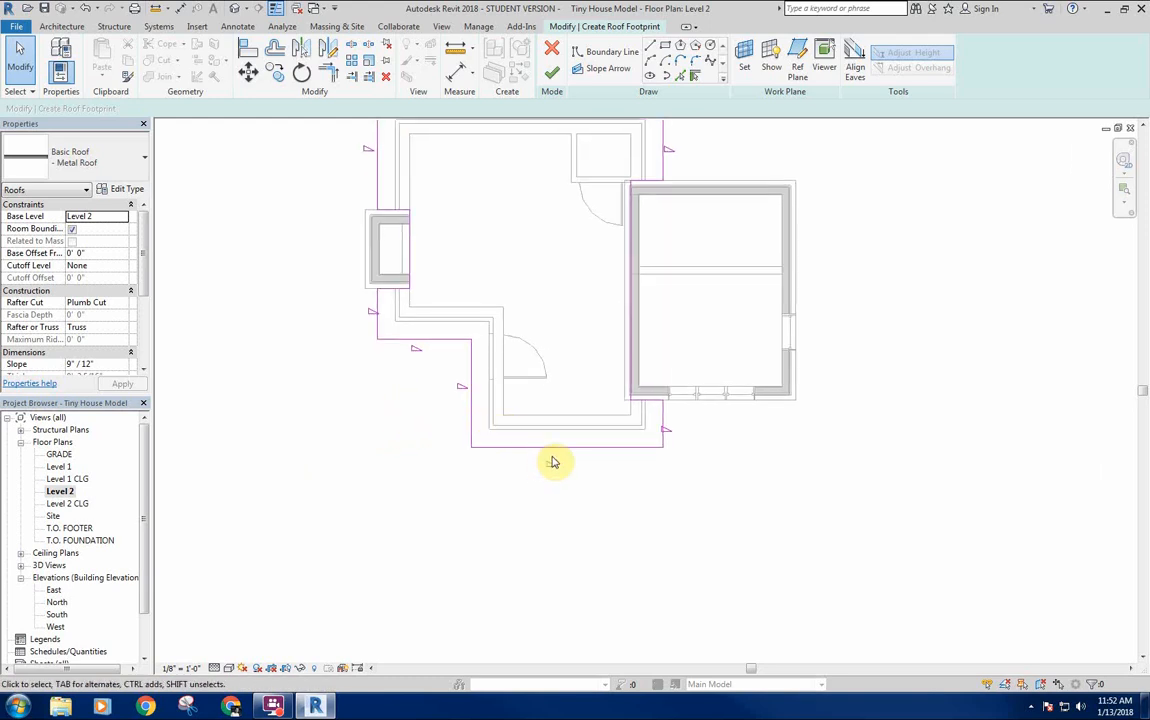
{"action": "left_click", "coordinate": [566, 450]}
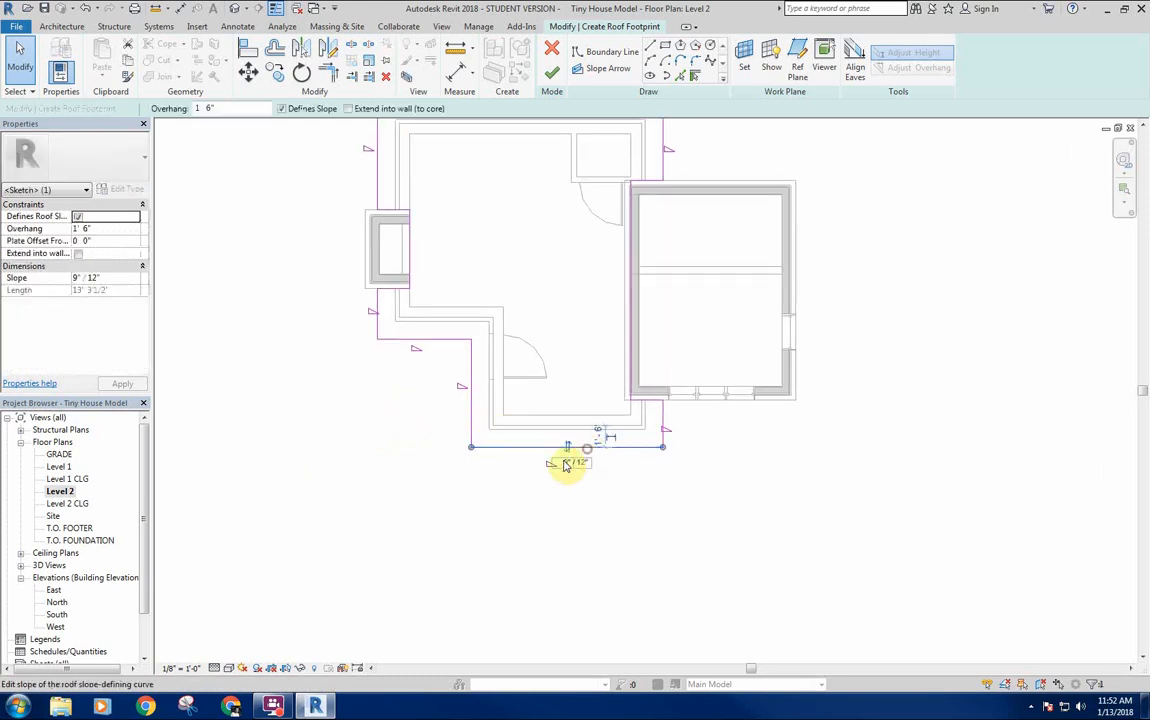
{"action": "left_click", "coordinate": [317, 111]}
{"action": "left_click", "coordinate": [567, 369]}
{"action": "middle_click_drag", "start_coordinate": [528, 377], "coordinate": [553, 427]}
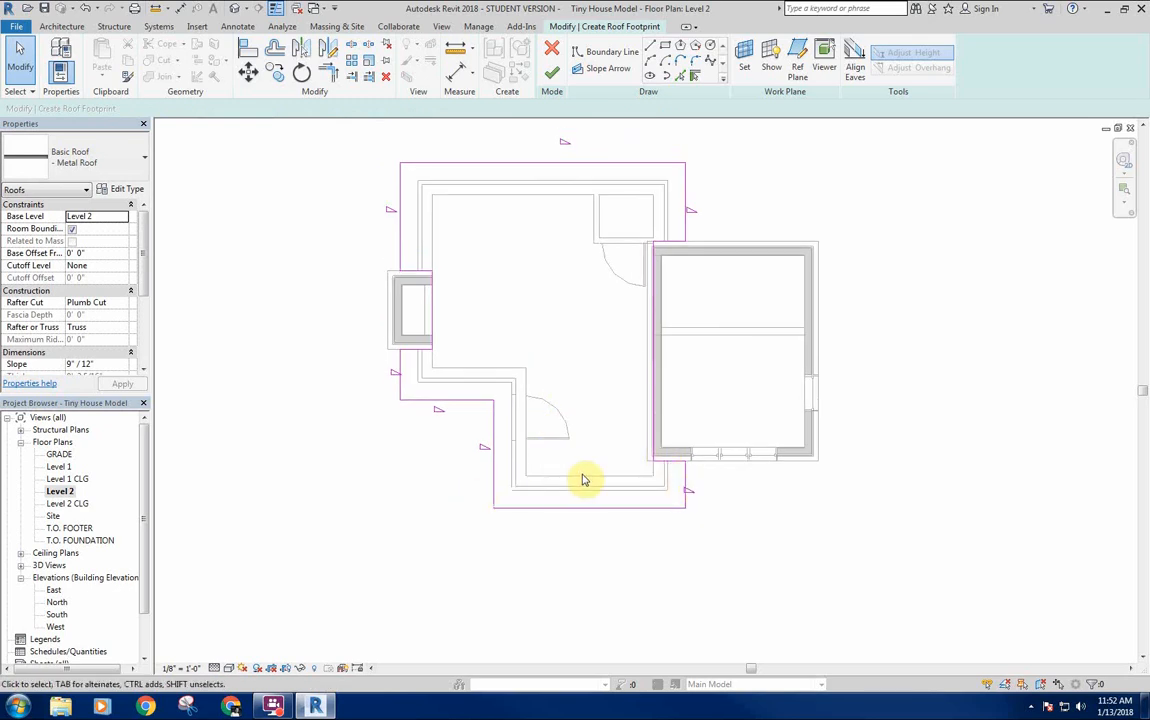
Shorten the west-facing overhang line beside the entry door from its north end, leaving 2' 2 3/4" at the south corner.
{"action": "middle_click_drag", "start_coordinate": [536, 472], "coordinate": [612, 437]}
{"action": "left_click", "coordinate": [561, 436]}
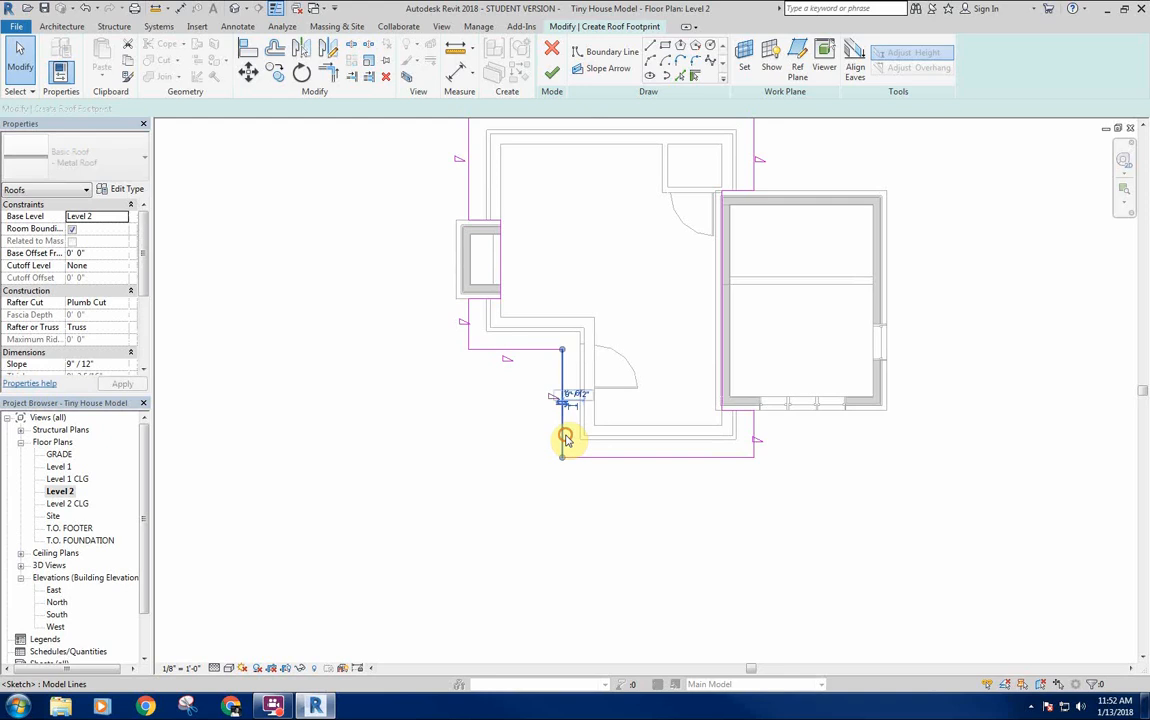
{"action": "left_click", "coordinate": [513, 447]}
{"action": "scroll", "coordinate": [580, 393], "scroll_direction": "up", "scroll_amount": 2}
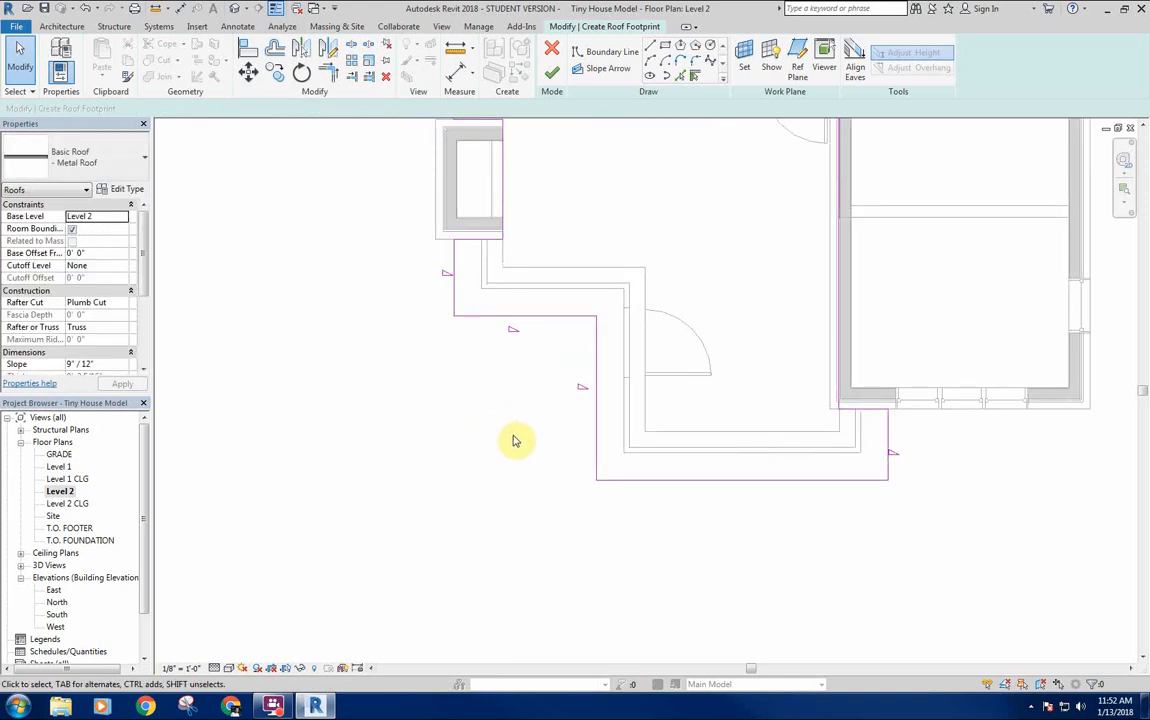
{"action": "left_click", "coordinate": [596, 414]}
{"action": "left_click_drag", "start_coordinate": [596, 318], "coordinate": [597, 432]}
{"action": "scroll", "coordinate": [596, 436], "scroll_direction": "up", "scroll_amount": 4}
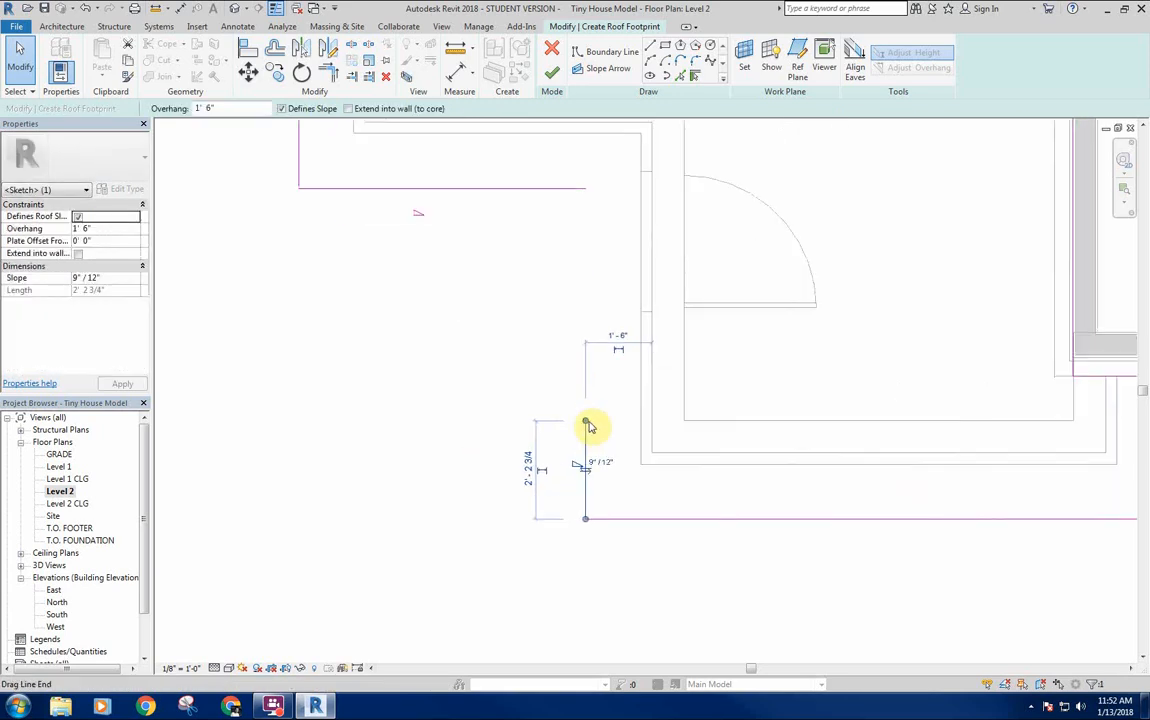
Draw a boundary line about 6' 4" long westward from the shortened line's north end, in line with the far west overhang.
{"action": "left_click", "coordinate": [509, 348]}
{"action": "scroll", "coordinate": [483, 345], "scroll_direction": "down", "scroll_amount": 3}
{"action": "middle_click_drag", "start_coordinate": [483, 345], "coordinate": [551, 383]}
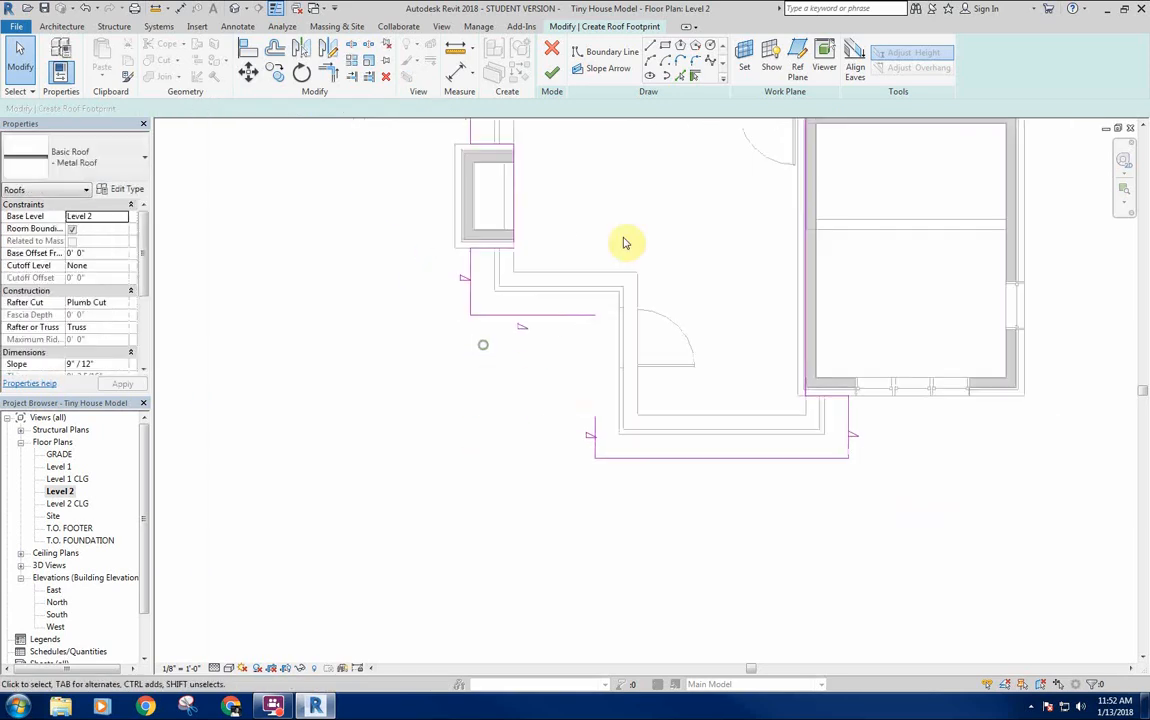
{"action": "left_click", "coordinate": [650, 48]}
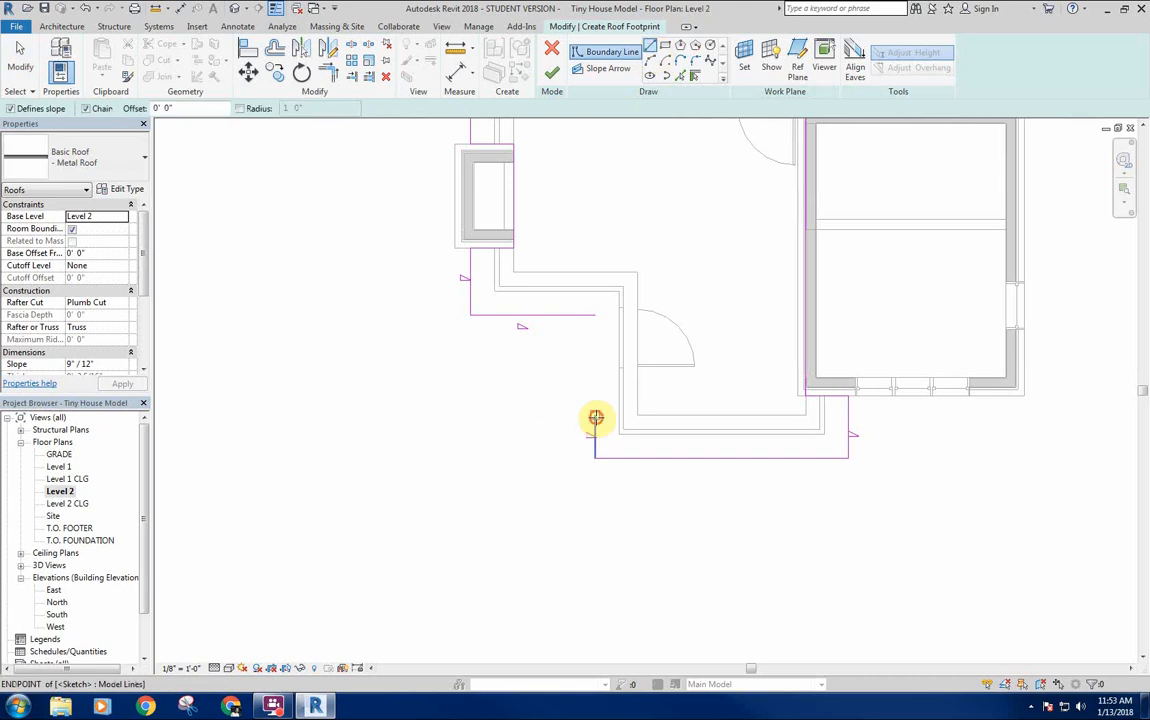
{"action": "left_click", "coordinate": [595, 420]}
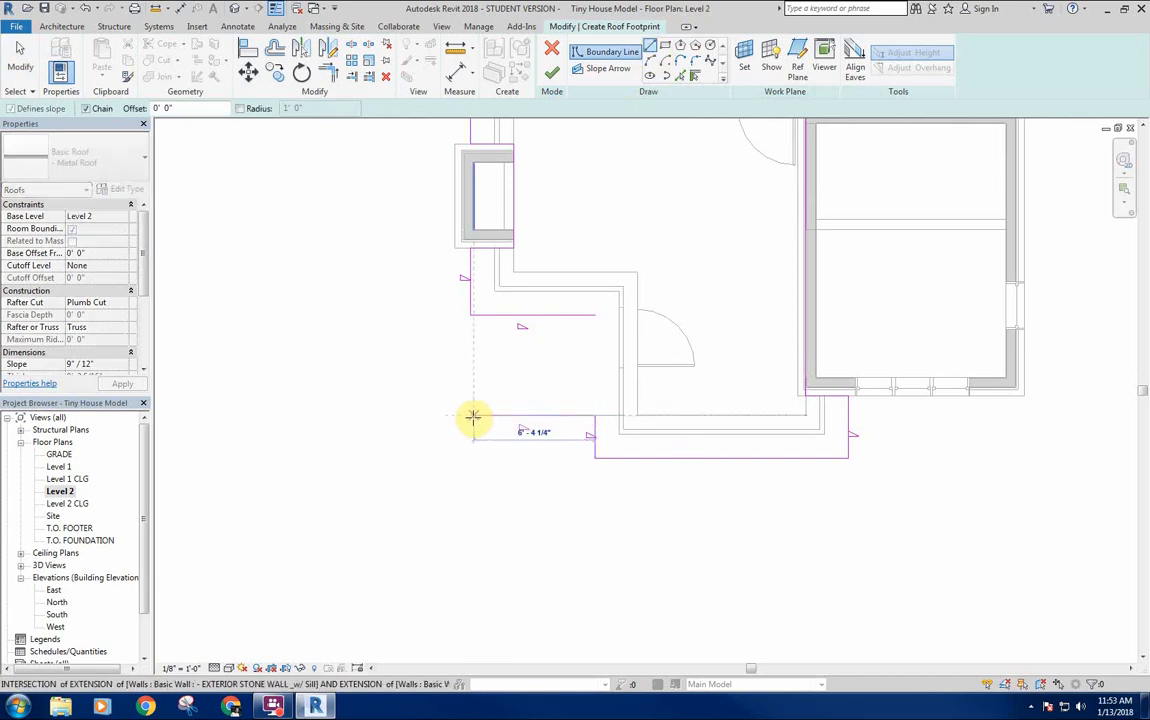
{"action": "left_click", "coordinate": [472, 416]}
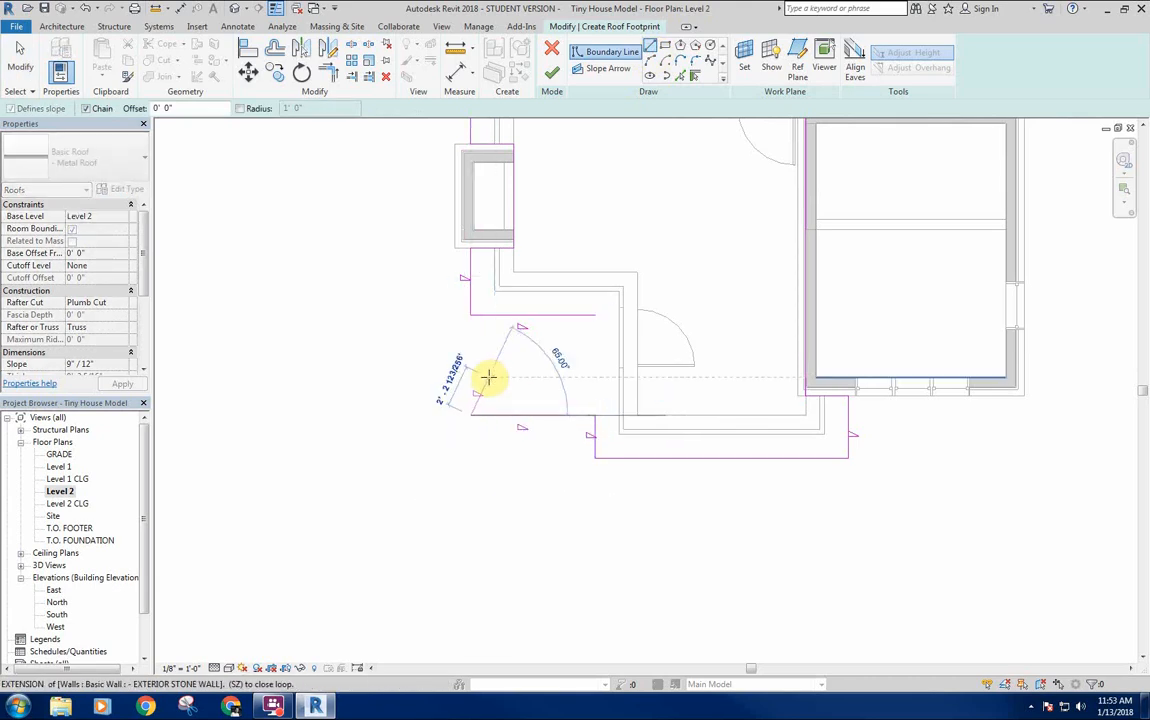
Trim the far west overhang line and the new line to a corner, and delete the old overhang line left inside.
{"action": "right_click", "coordinate": [500, 296]}
{"action": "left_click", "coordinate": [522, 299]}
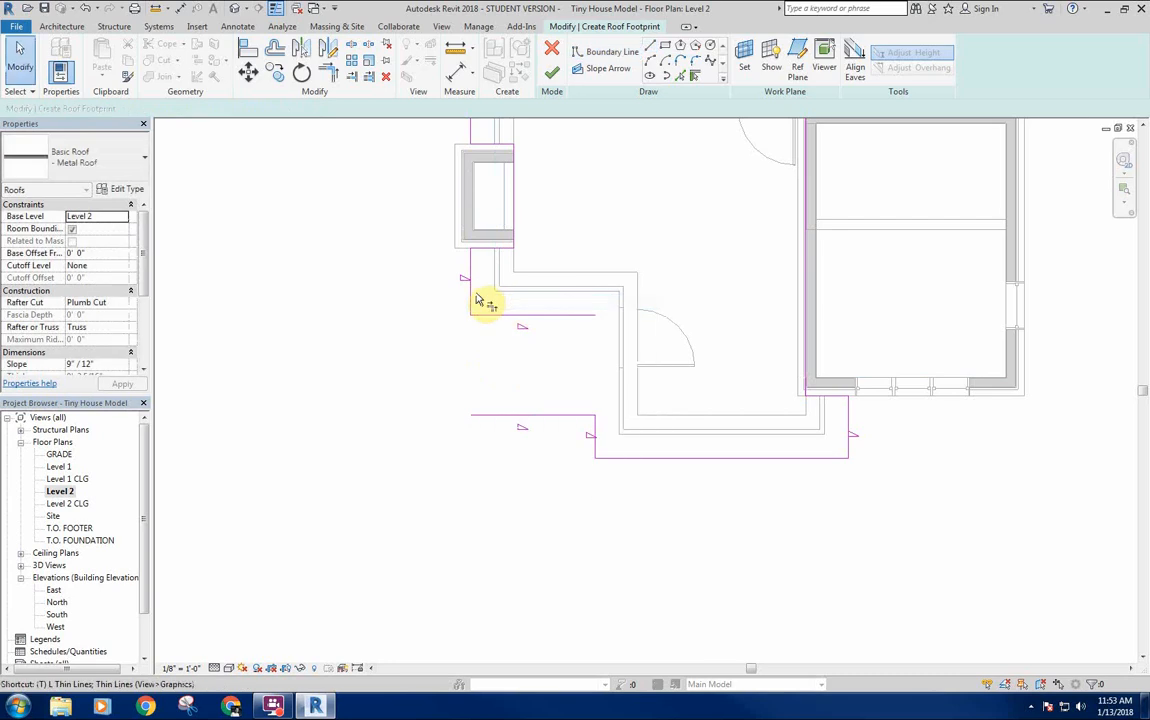
{"action": "key", "text": "t"}
{"action": "key", "text": "r"}
{"action": "left_click", "coordinate": [507, 424]}
{"action": "key", "text": "Escape"}
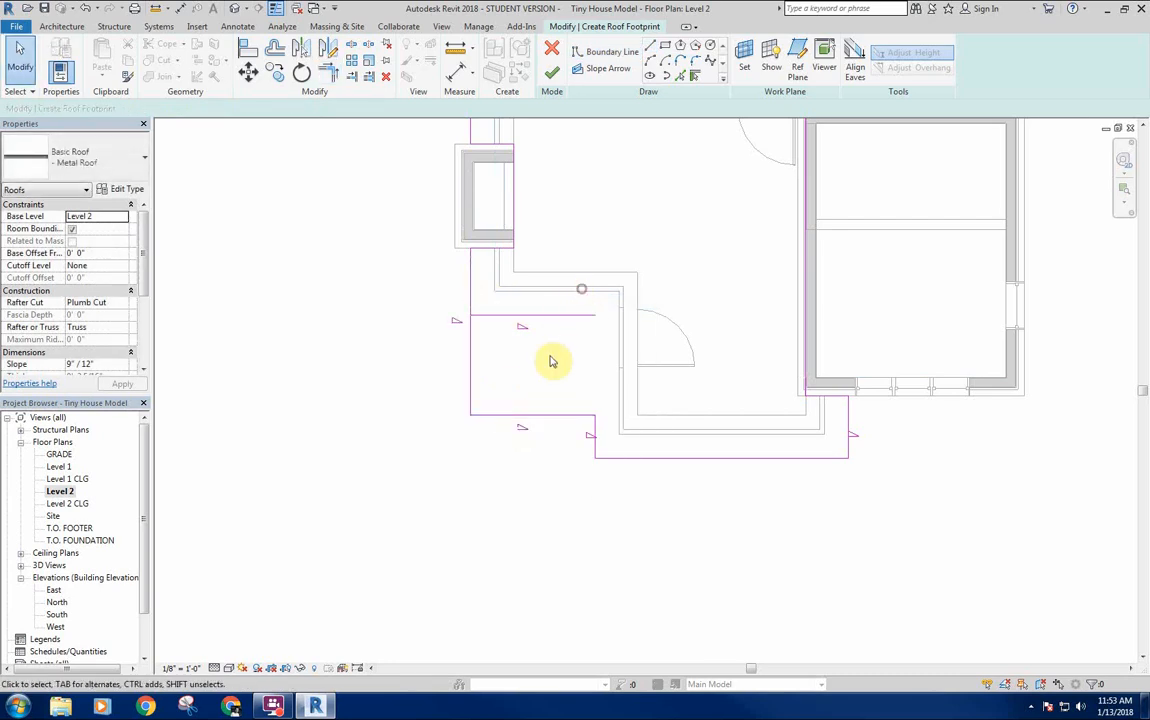
{"action": "scroll", "coordinate": [565, 360], "scroll_direction": "down", "scroll_amount": 5}
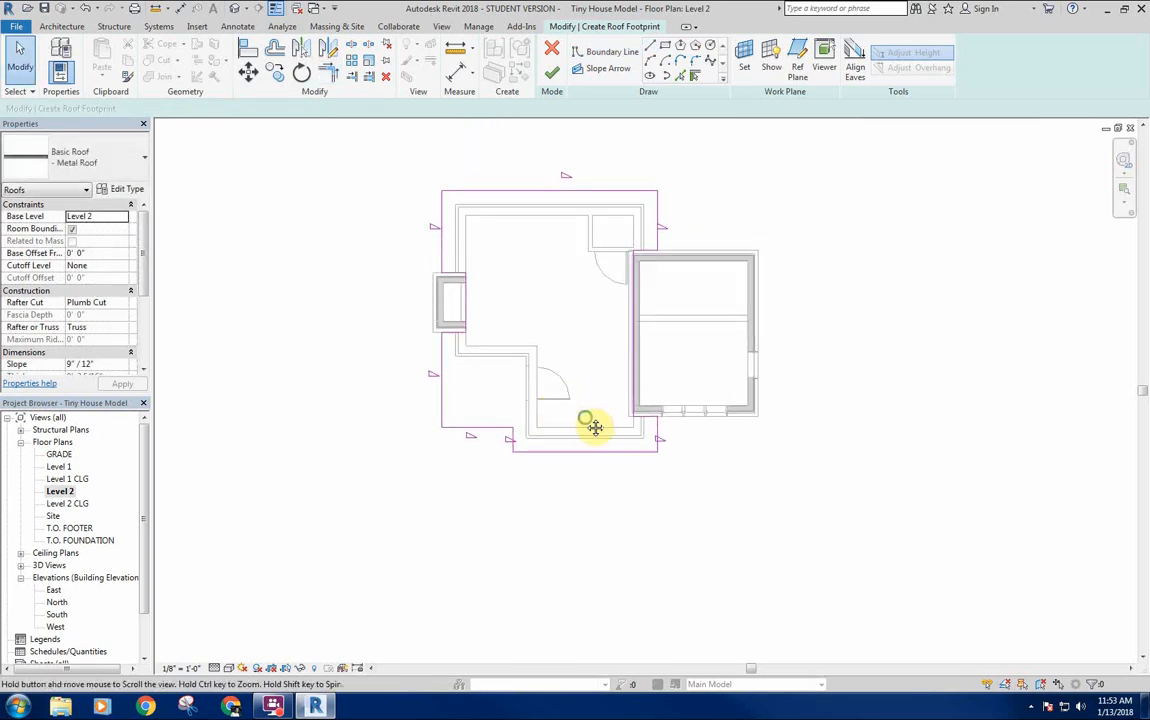
Turn off Defines Slope for both far west overhang lines, north and south of the stone projection.
{"action": "middle_click_drag", "start_coordinate": [580, 490], "coordinate": [572, 412]}
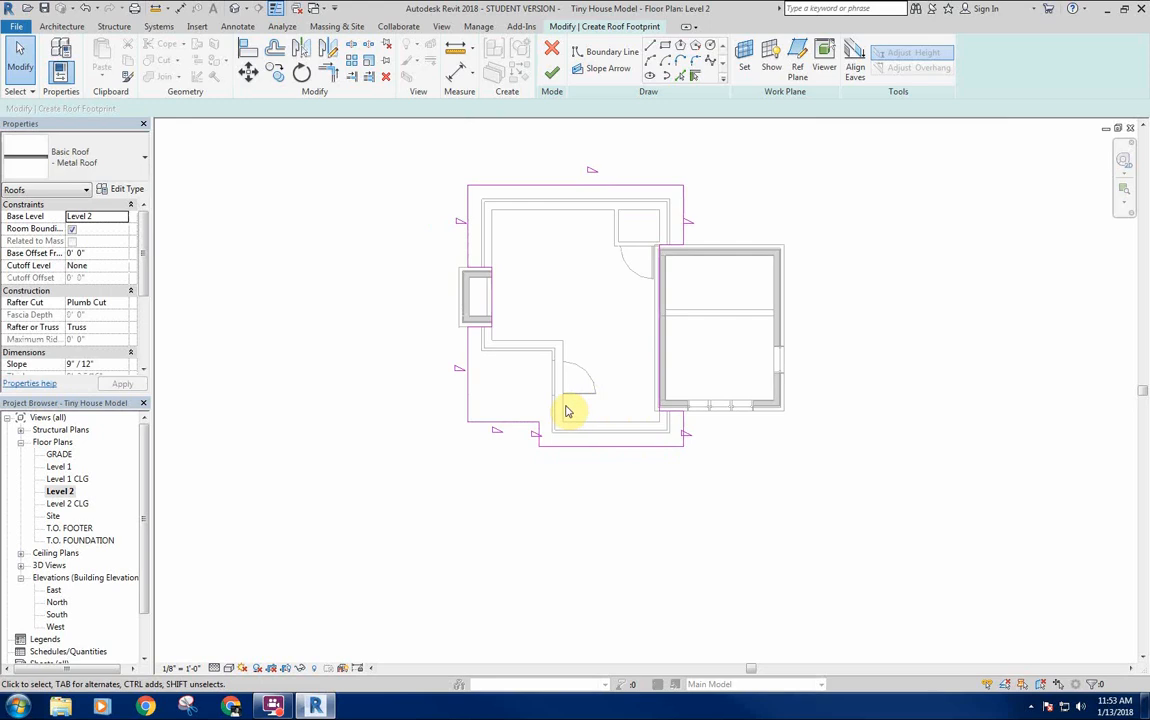
{"action": "scroll", "coordinate": [578, 465], "scroll_direction": "down", "scroll_amount": 1}
{"action": "scroll", "coordinate": [526, 390], "scroll_direction": "up", "scroll_amount": 1}
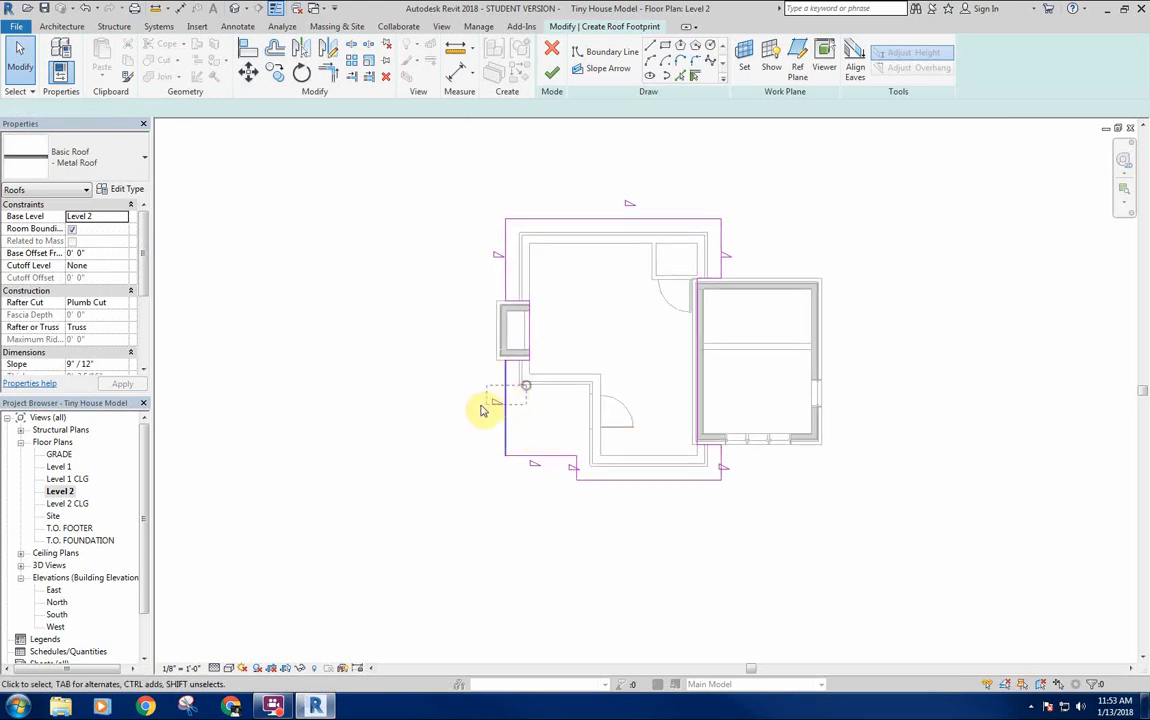
{"action": "left_click", "coordinate": [483, 410]}
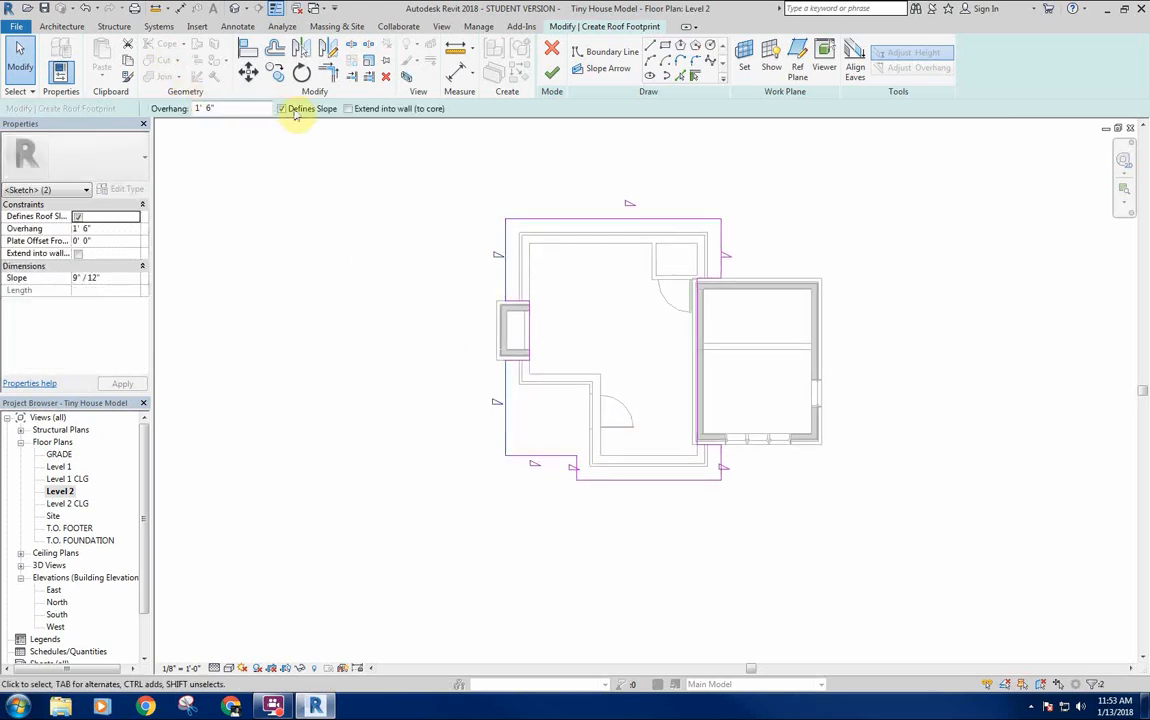
{"action": "left_click", "coordinate": [440, 245]}
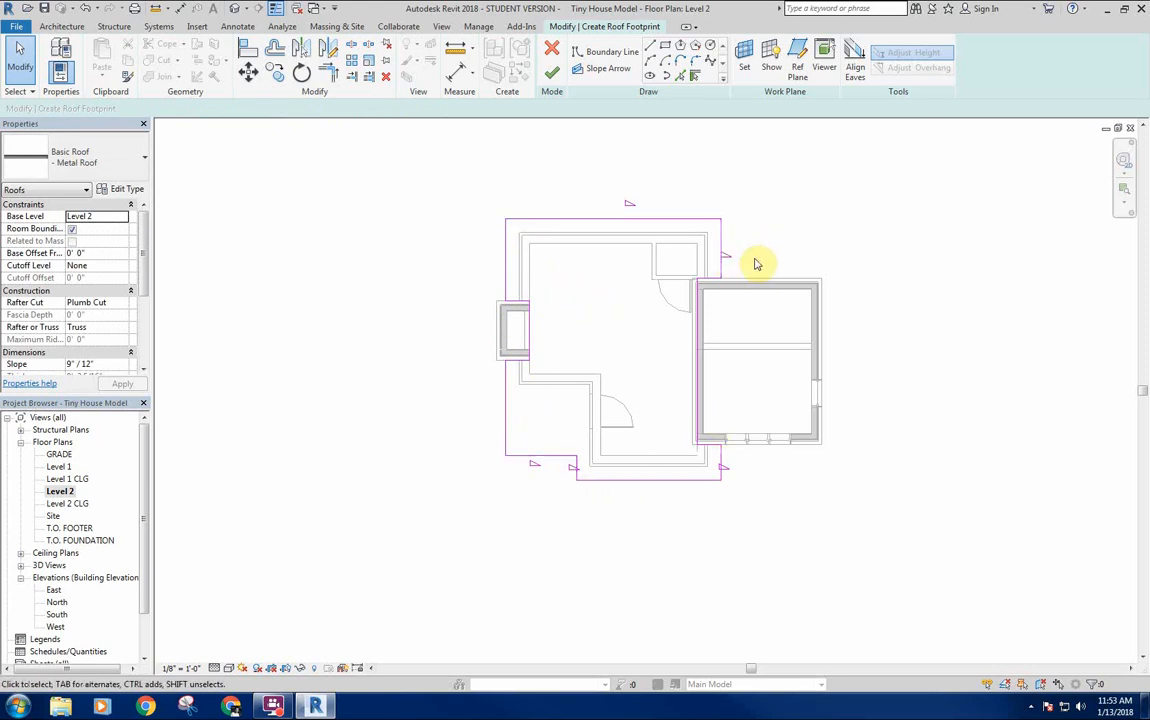
{"action": "left_click", "coordinate": [721, 256]}
{"action": "left_click", "coordinate": [720, 470], "text": "ctrl"}
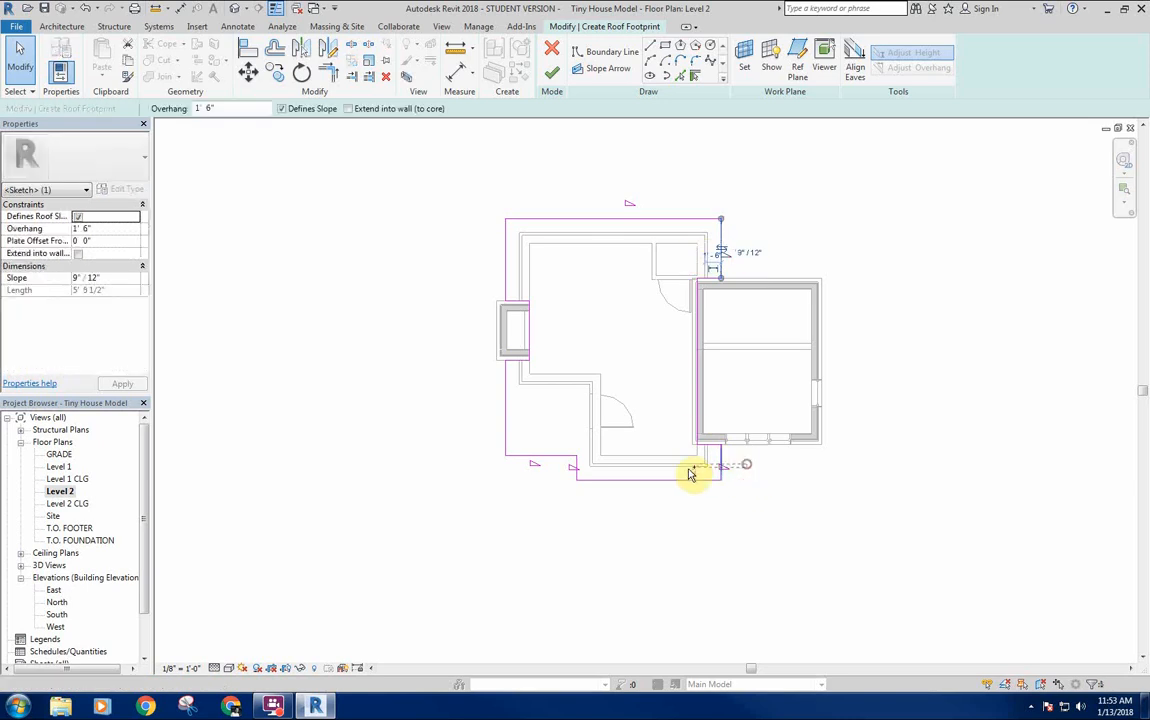
{"action": "key", "text": "Escape"}
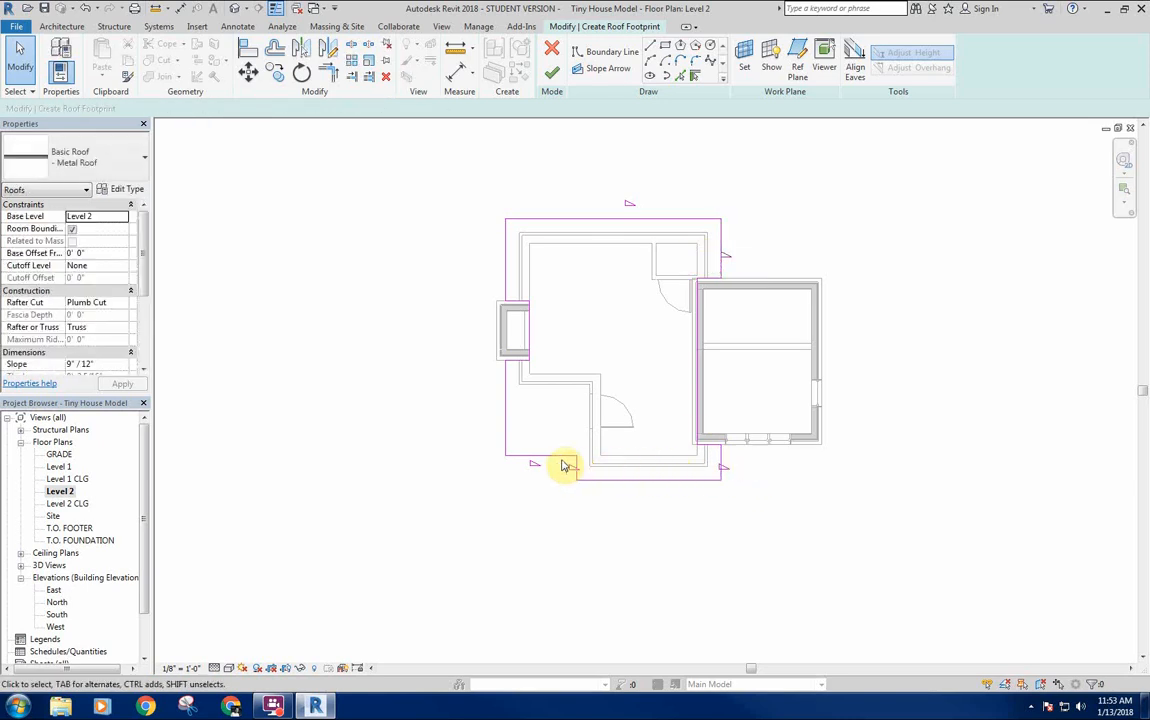
{"action": "scroll", "coordinate": [563, 465], "scroll_direction": "up", "scroll_amount": 2}
{"action": "left_click", "coordinate": [578, 470]}
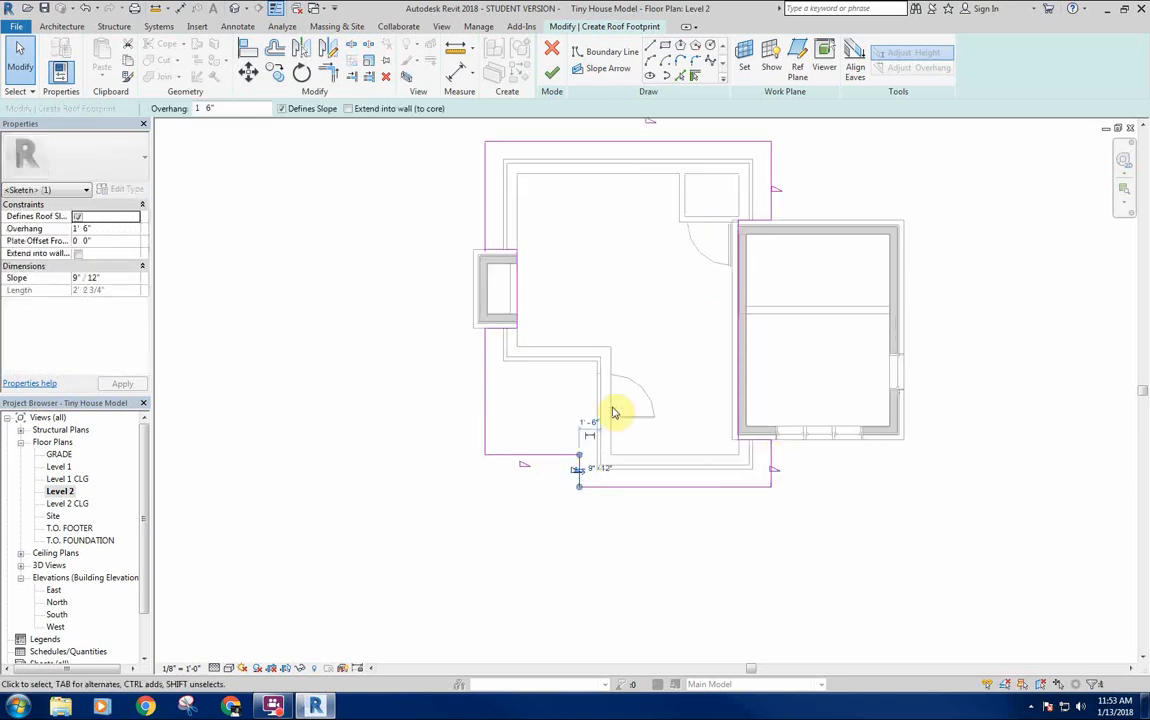
{"action": "key", "text": "Escape"}
Finish the lower wing's roof footprint sketch to generate the roof.
{"action": "mouse_move", "coordinate": [647, 349]}
{"action": "middle_mouse_down"}
{"action": "mouse_move", "coordinate": [649, 383]}
{"action": "mouse_move", "coordinate": [637, 368]}
{"action": "middle_mouse_up"}
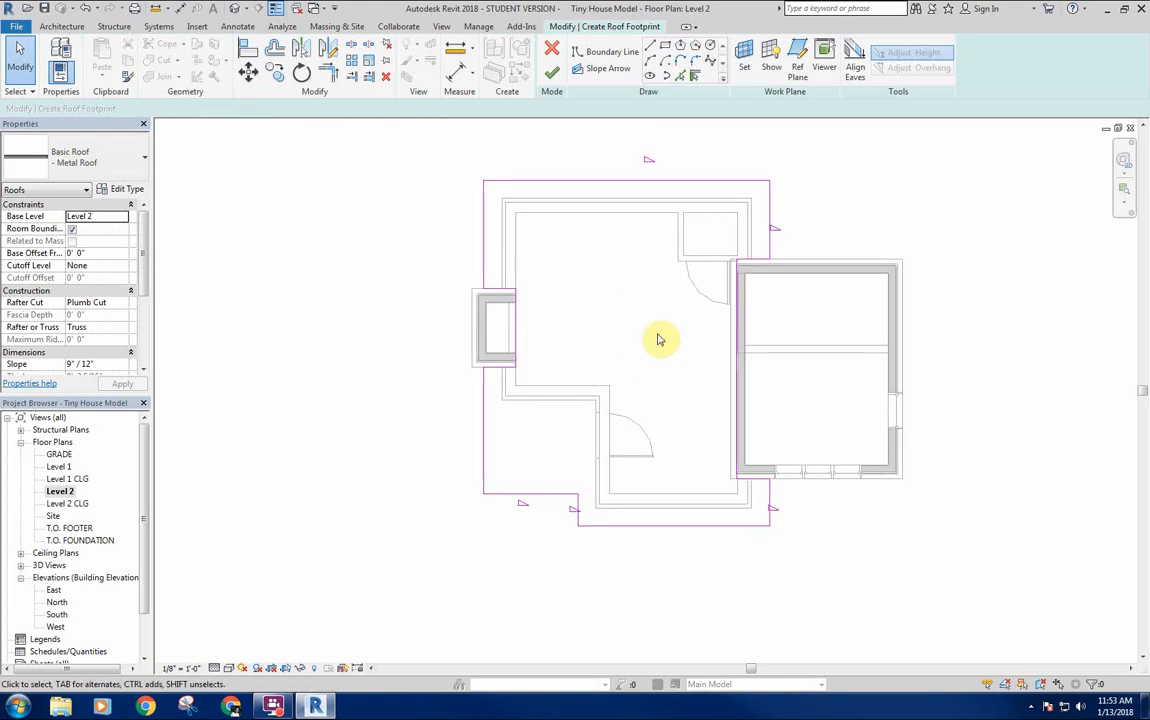
{"action": "mouse_move", "coordinate": [657, 353]}
{"action": "middle_mouse_down"}
{"action": "mouse_move", "coordinate": [639, 336]}
{"action": "mouse_move", "coordinate": [647, 356]}
{"action": "middle_mouse_up"}
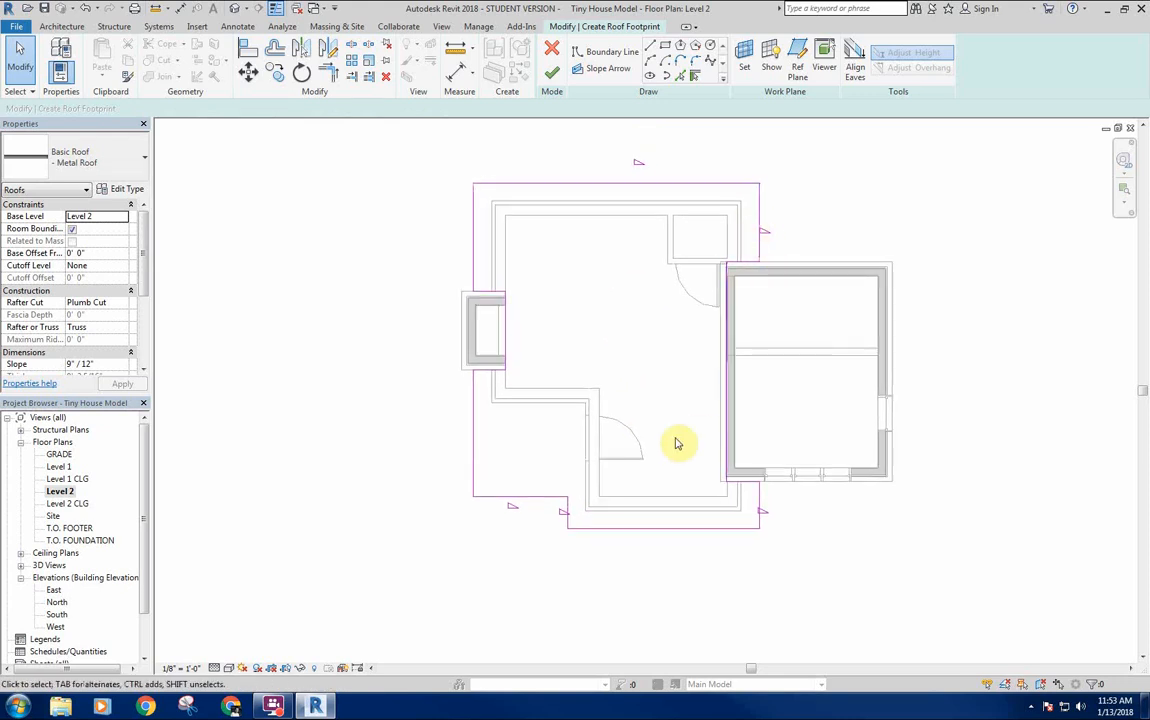
{"action": "middle_click_drag", "start_coordinate": [676, 443], "coordinate": [644, 413]}
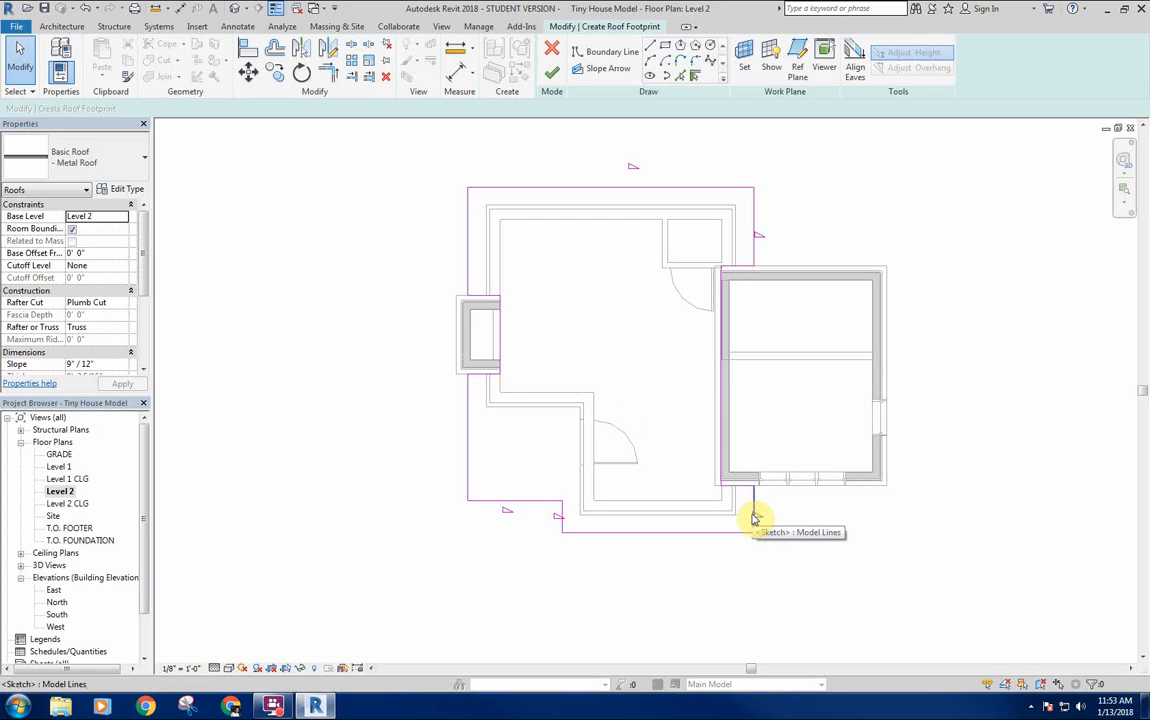
{"action": "middle_click_drag", "start_coordinate": [642, 393], "coordinate": [604, 431]}
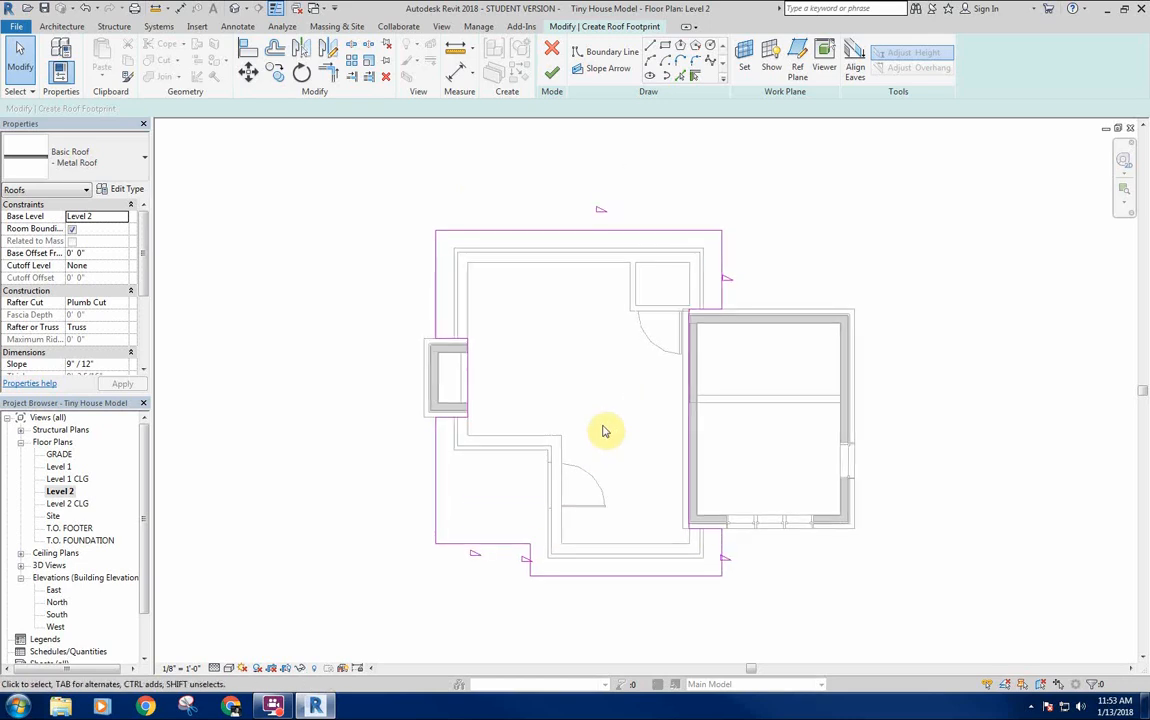
{"action": "middle_click_drag", "start_coordinate": [638, 245], "coordinate": [550, 408]}
{"action": "left_click", "coordinate": [553, 76]}
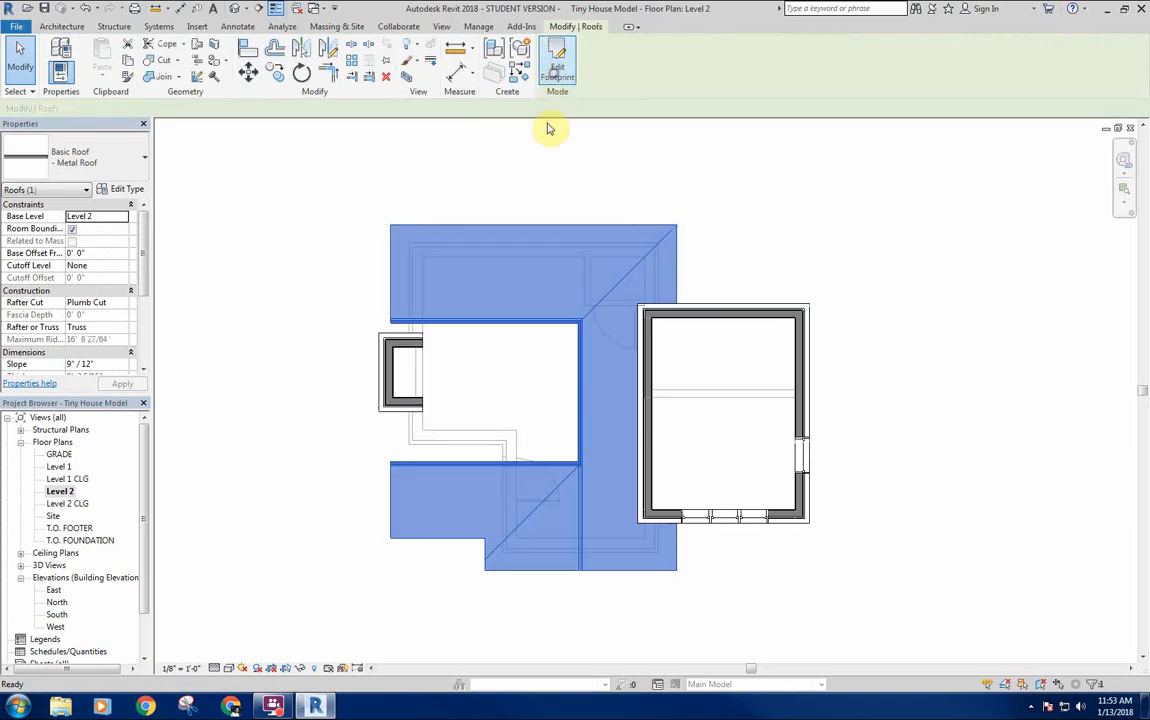
Reopen the lower roof's footprint in 3D, turn off Defines Slope for the short east overhang line at the northeast corner, and finish the sketch.
{"action": "left_click", "coordinate": [234, 10]}
{"action": "middle_click_drag", "start_coordinate": [329, 300], "coordinate": [370, 452], "text": "shift"}
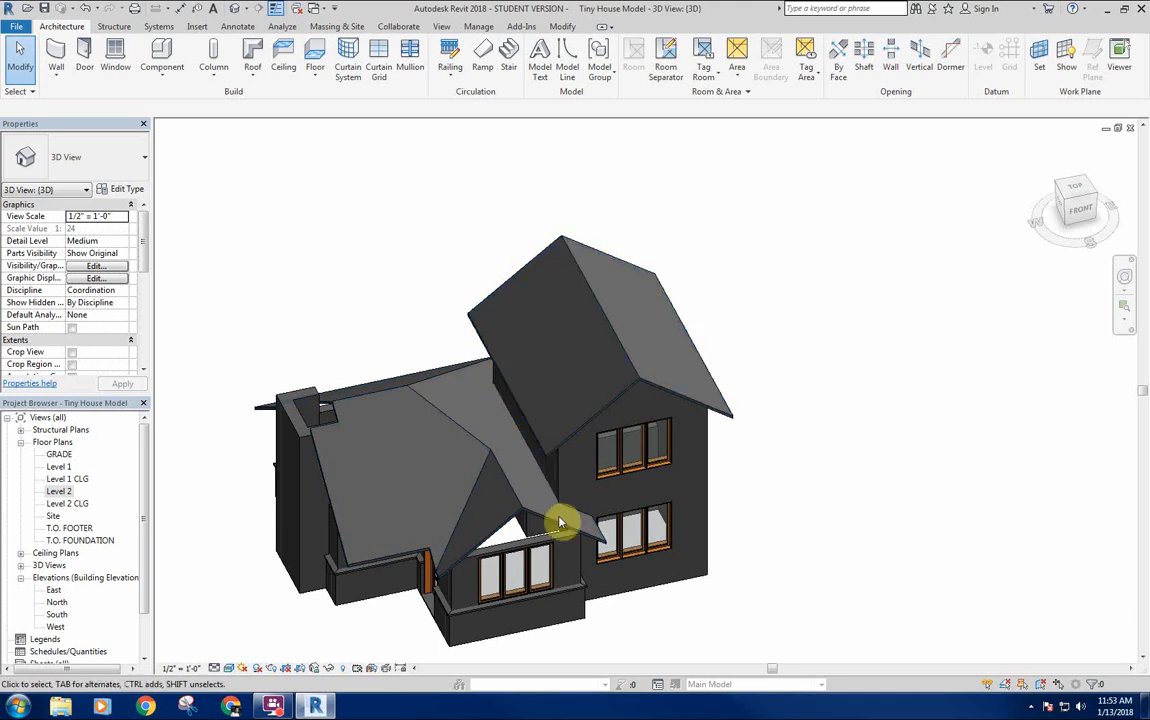
{"action": "middle_click_drag", "start_coordinate": [560, 522], "coordinate": [455, 435], "text": "shift"}
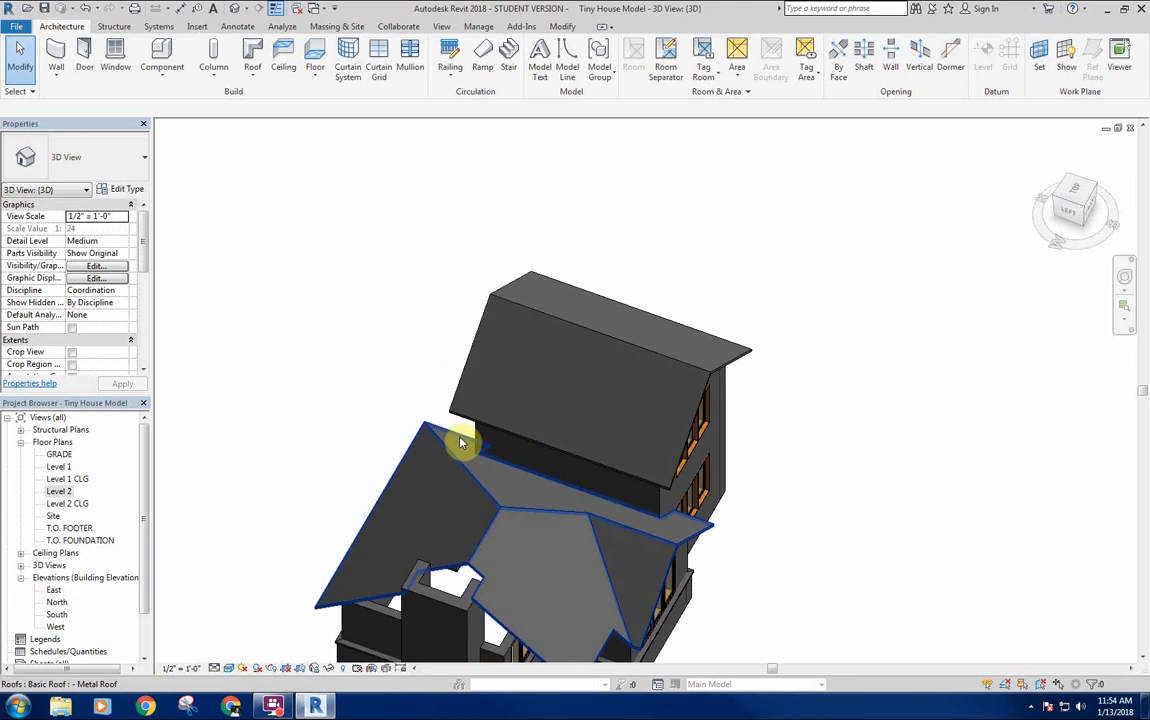
{"action": "left_click", "coordinate": [500, 503]}
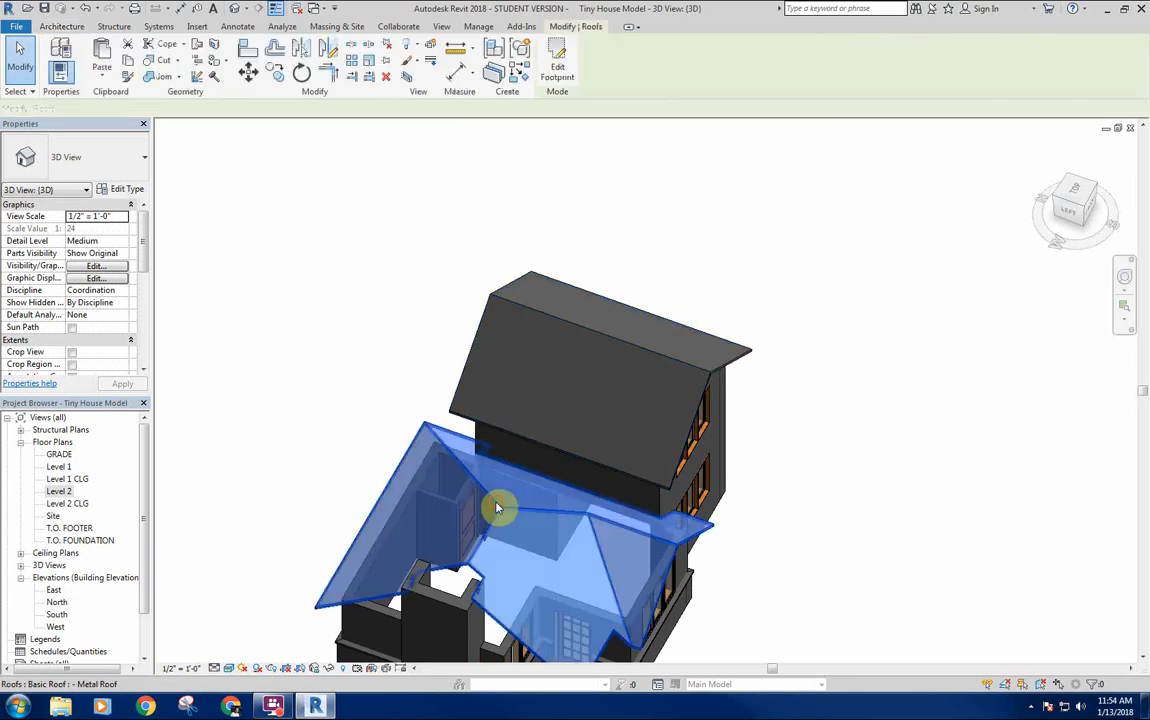
{"action": "left_click", "coordinate": [560, 58]}
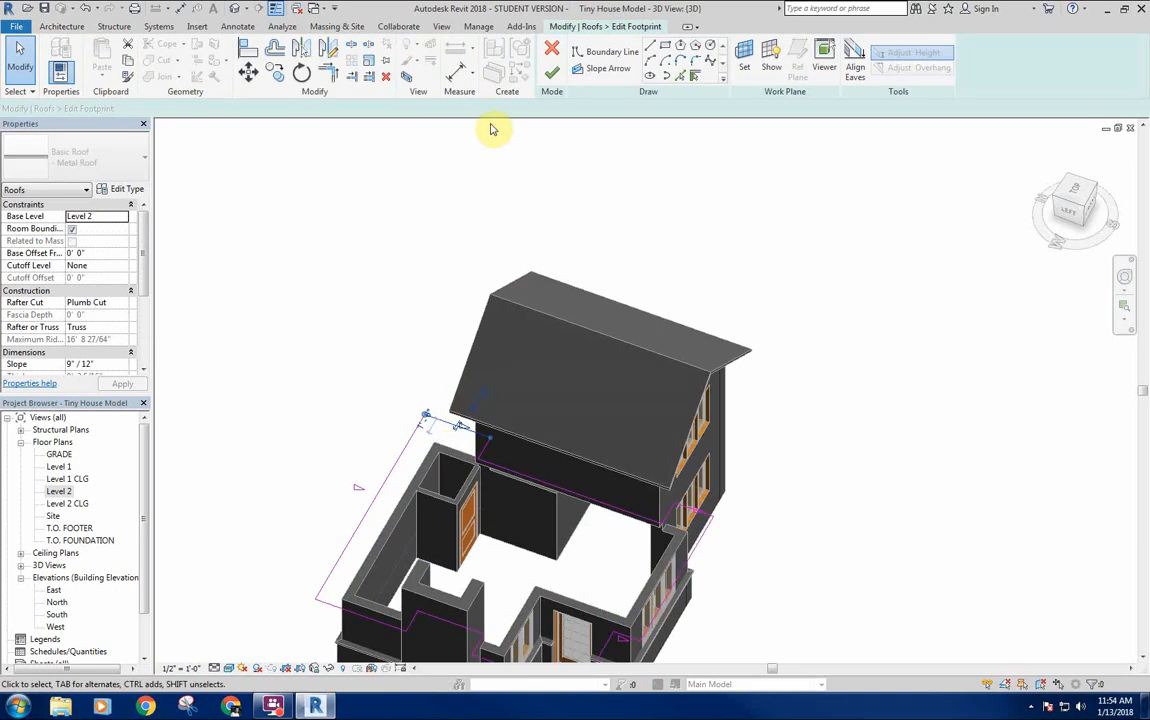
{"action": "left_click", "coordinate": [553, 75]}
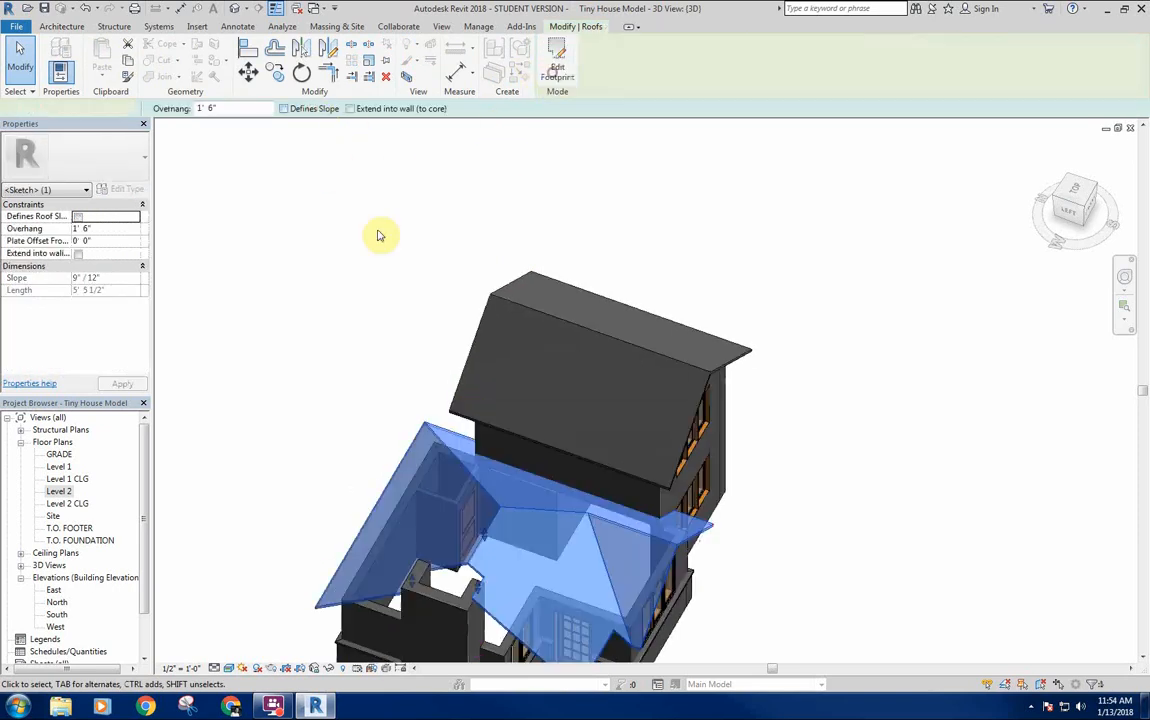
{"action": "left_click", "coordinate": [329, 303]}
Edit the lower roof's footprint in the Level 2 plan and turn off Defines Slope for the short west and east lines of the south gable overhang.
{"action": "middle_click_drag", "start_coordinate": [341, 393], "coordinate": [305, 255], "text": "shift"}
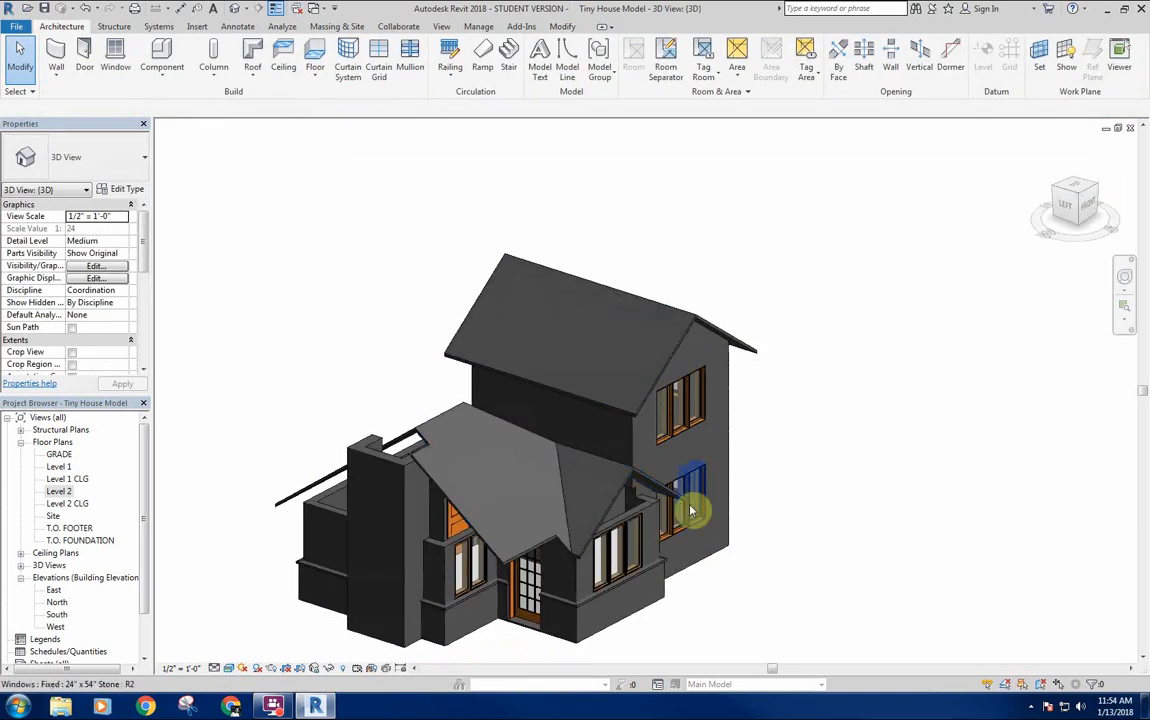
{"action": "middle_click_drag", "start_coordinate": [680, 497], "coordinate": [536, 560], "text": "shift"}
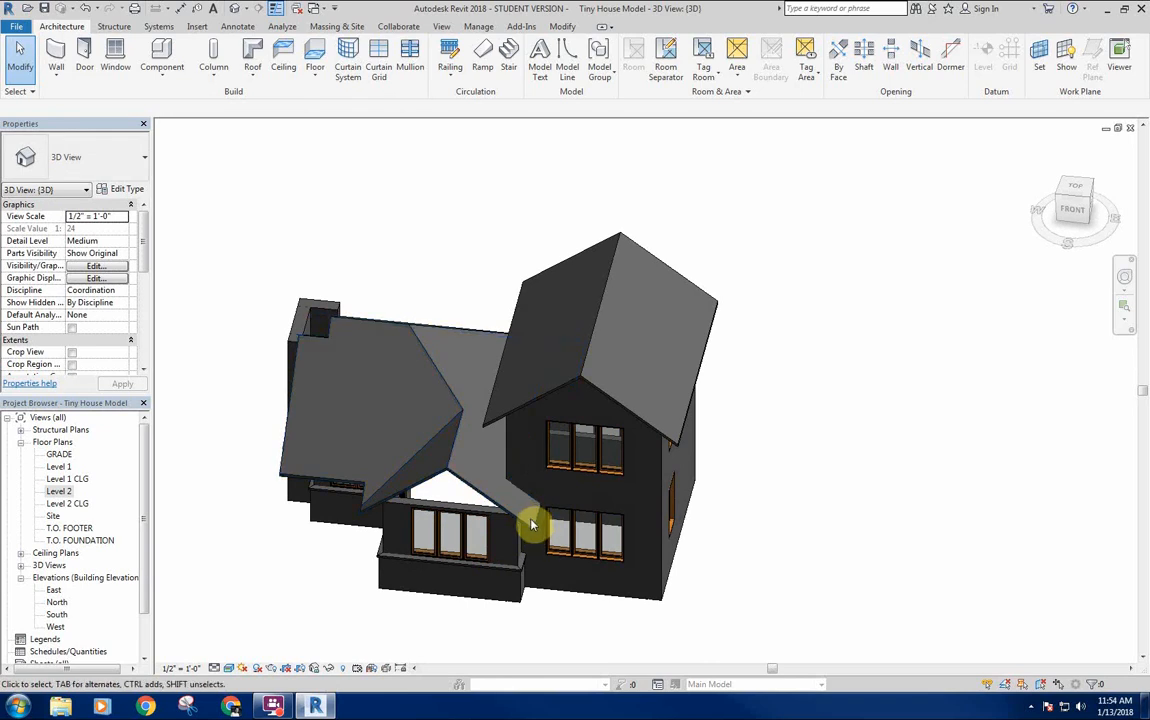
{"action": "middle_click_drag", "start_coordinate": [572, 557], "coordinate": [611, 531], "text": "shift"}
{"action": "mouse_move", "coordinate": [477, 439]}
{"action": "middle_mouse_down", "text": "shift"}
{"action": "mouse_move", "coordinate": [507, 569]}
{"action": "mouse_move", "coordinate": [441, 515]}
{"action": "middle_mouse_up", "text": "shift"}
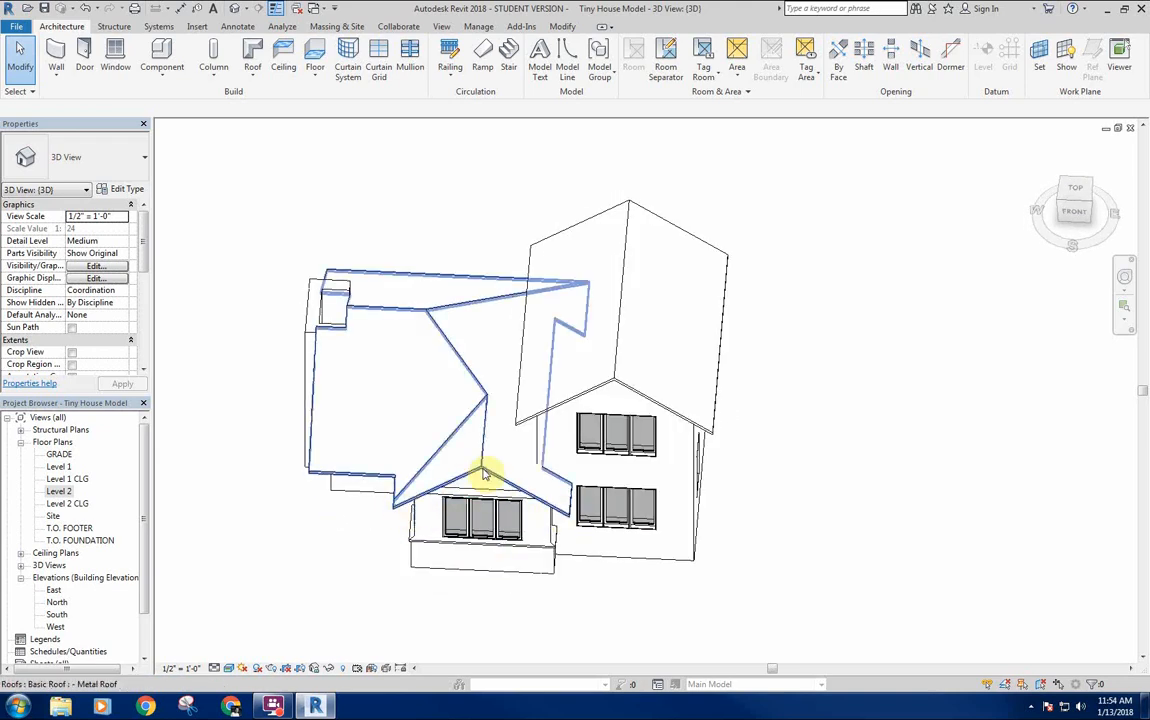
{"action": "mouse_move", "coordinate": [516, 475]}
{"action": "middle_mouse_down", "text": "shift"}
{"action": "mouse_move", "coordinate": [594, 410]}
{"action": "mouse_move", "coordinate": [352, 284]}
{"action": "middle_mouse_up", "text": "shift"}
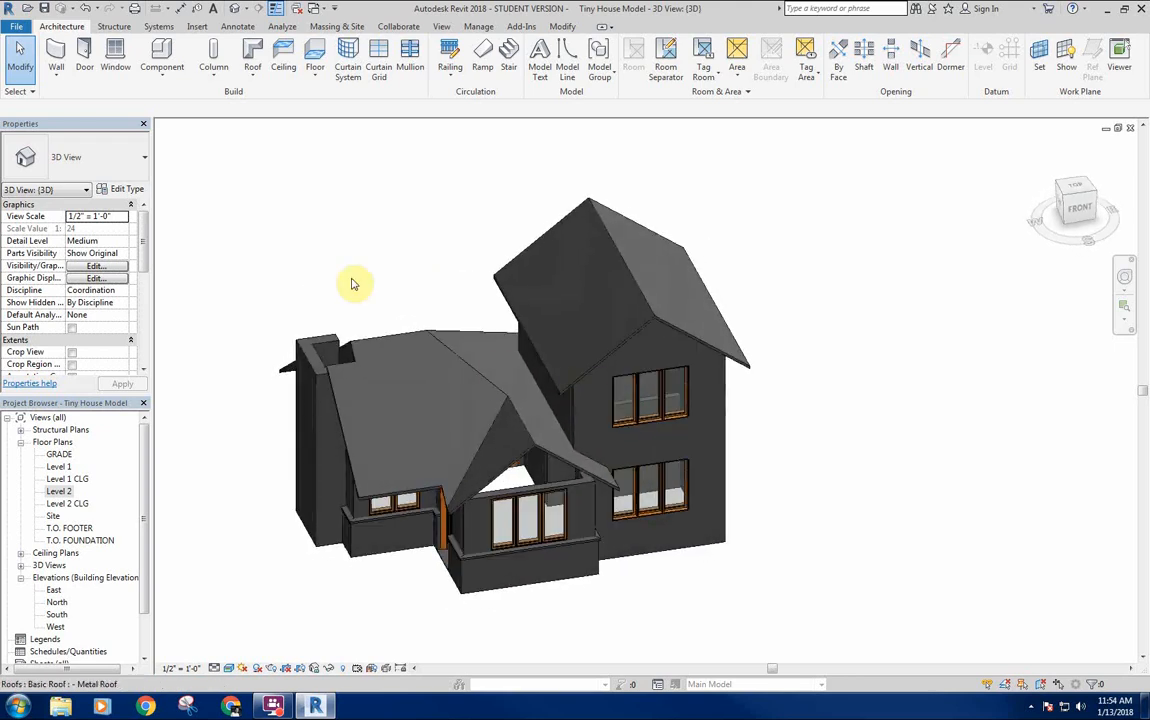
{"action": "left_click", "coordinate": [441, 339]}
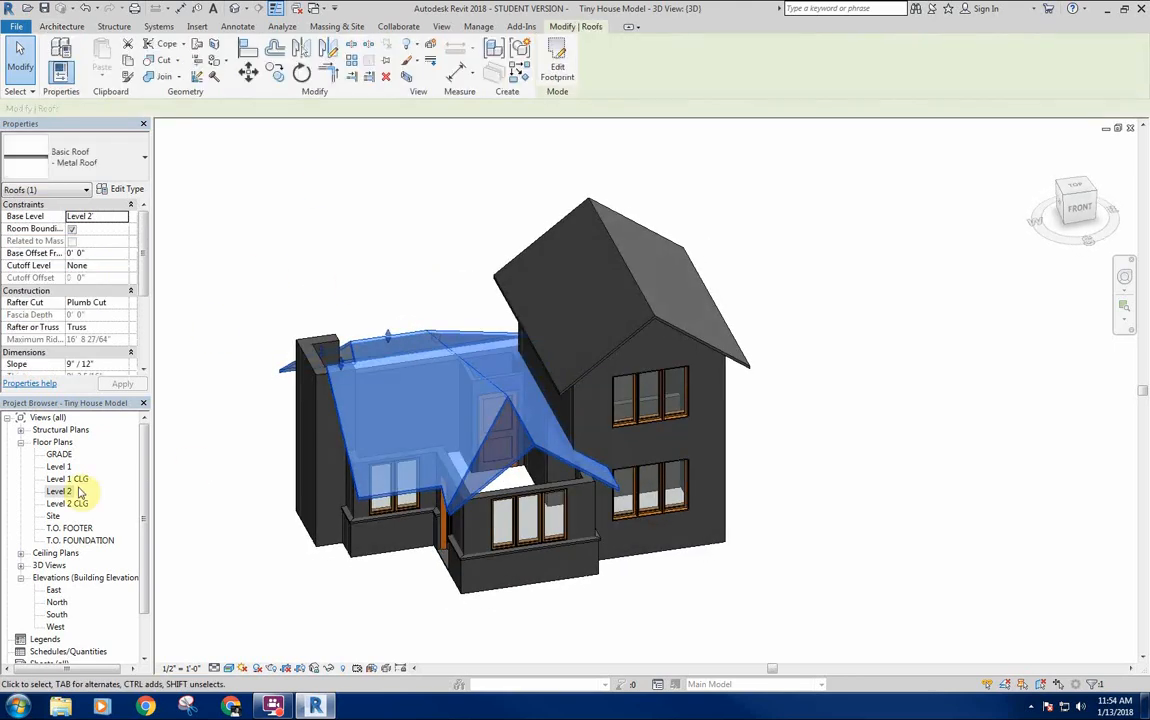
{"action": "double_click", "coordinate": [55, 492]}
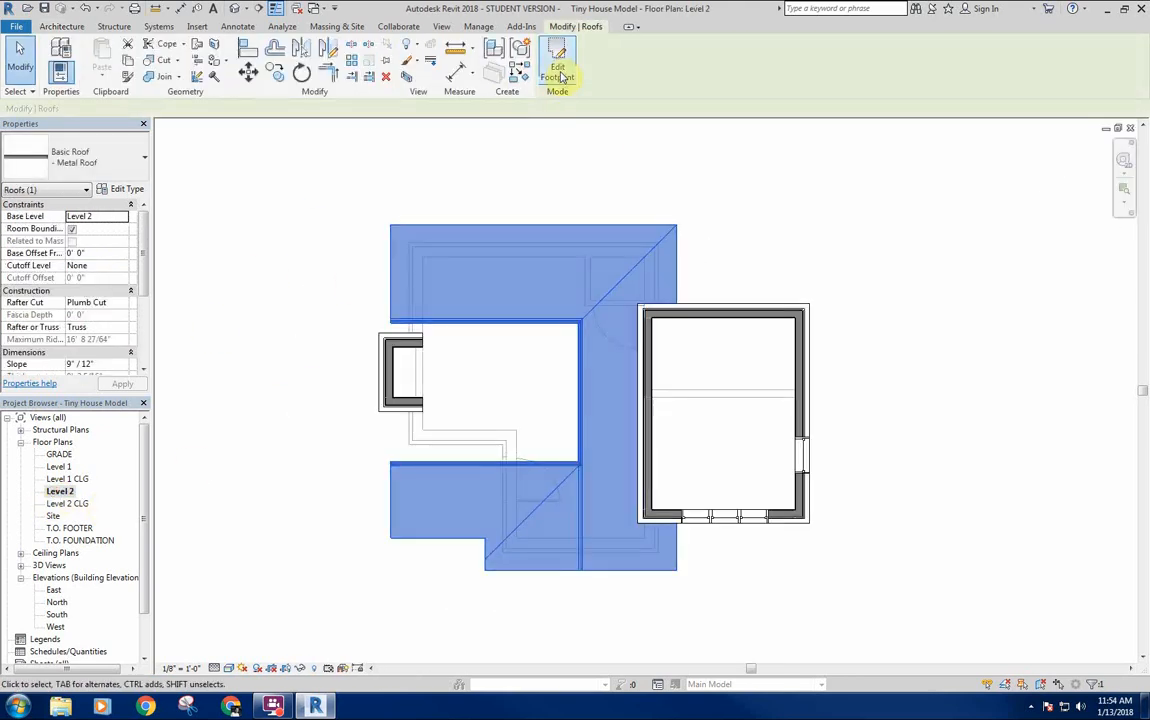
{"action": "left_click", "coordinate": [560, 72]}
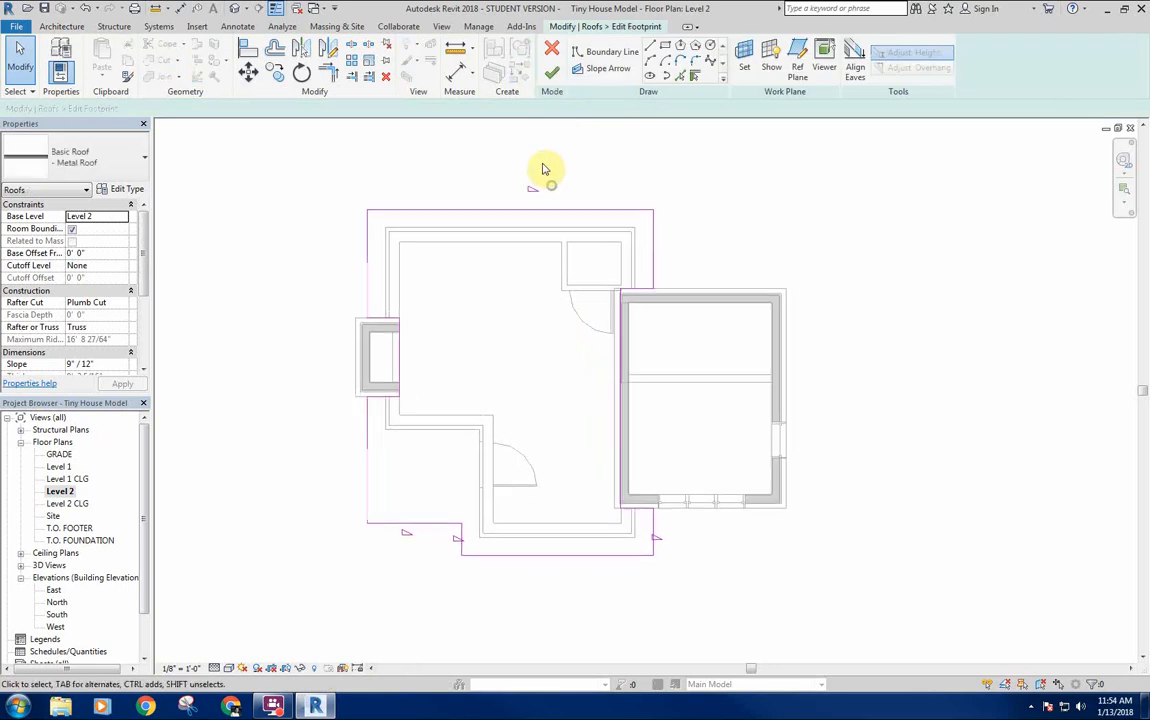
{"action": "left_click", "coordinate": [449, 538]}
{"action": "left_click", "coordinate": [265, 315]}
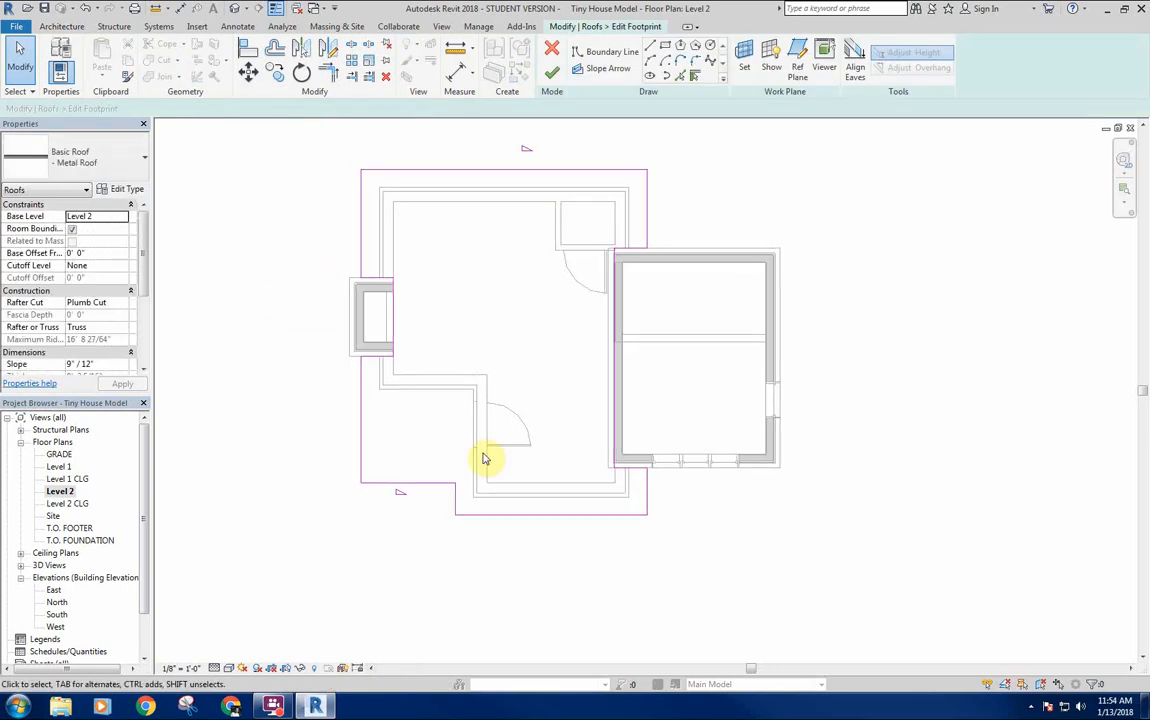
Draw a slope arrow from the east end of the south gable's overhang line to its midpoint.
{"action": "left_click", "coordinate": [606, 70]}
{"action": "left_click", "coordinate": [477, 443]}
{"action": "middle_click_drag", "start_coordinate": [477, 443], "coordinate": [507, 362]}
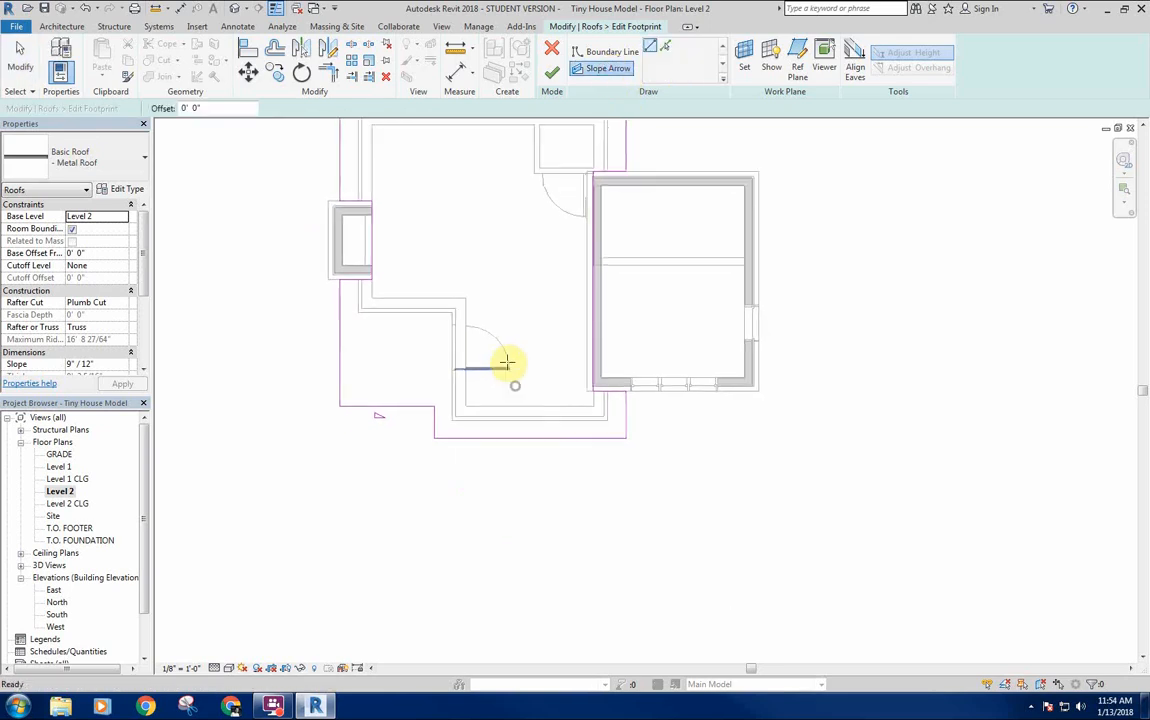
{"action": "scroll", "coordinate": [512, 395], "scroll_direction": "up", "scroll_amount": 5}
{"action": "middle_click_drag", "start_coordinate": [520, 406], "coordinate": [556, 621]}
{"action": "scroll", "coordinate": [597, 400], "scroll_direction": "down", "scroll_amount": 1}
{"action": "scroll", "coordinate": [596, 408], "scroll_direction": "down", "scroll_amount": 3}
{"action": "middle_click_drag", "start_coordinate": [594, 411], "coordinate": [587, 388]}
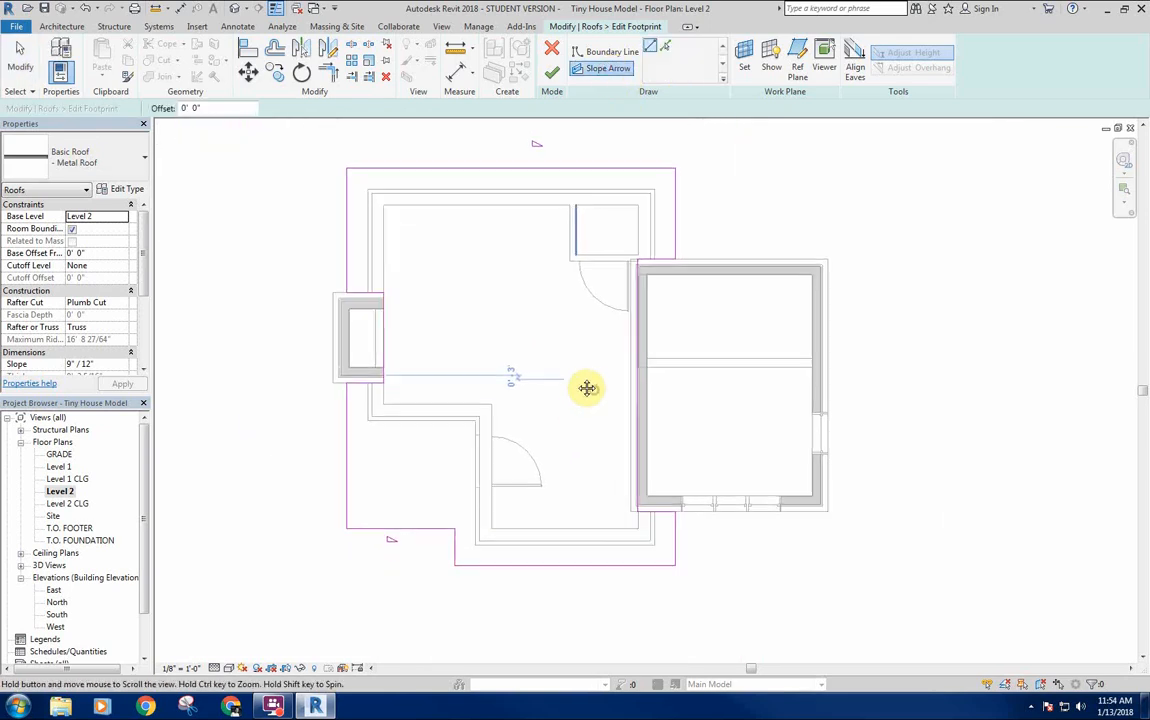
{"action": "scroll", "coordinate": [655, 552], "scroll_direction": "up", "scroll_amount": 2}
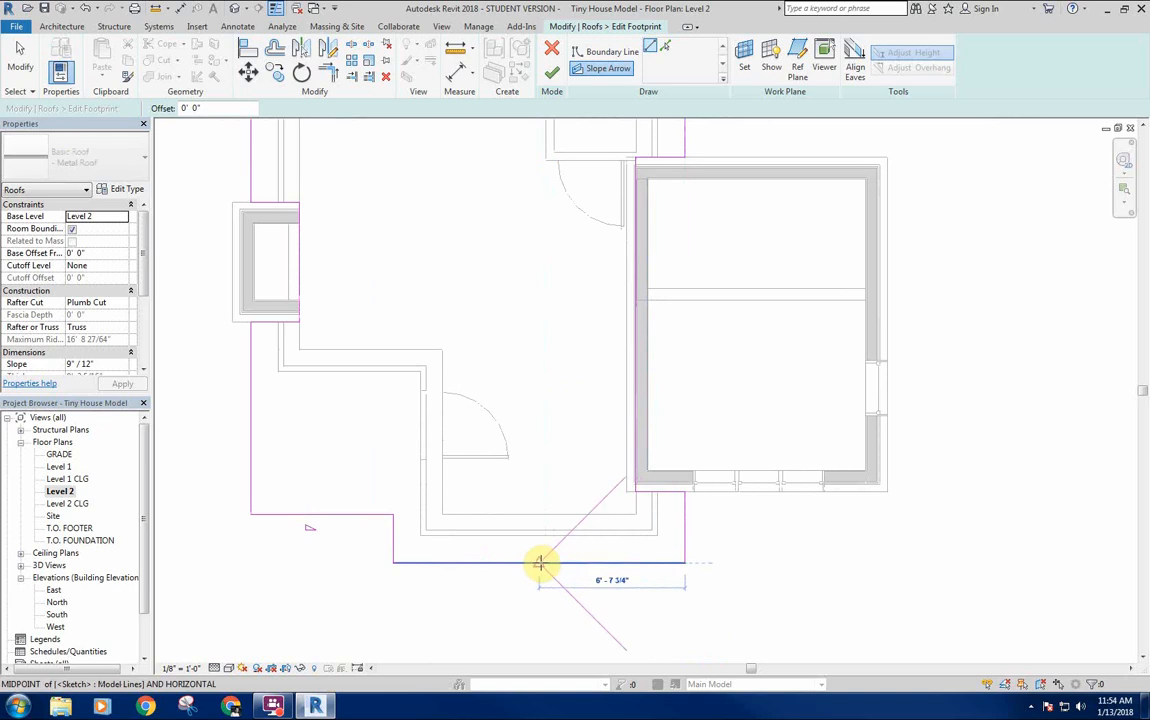
{"action": "left_click", "coordinate": [540, 563]}
{"action": "left_click", "coordinate": [518, 340]}
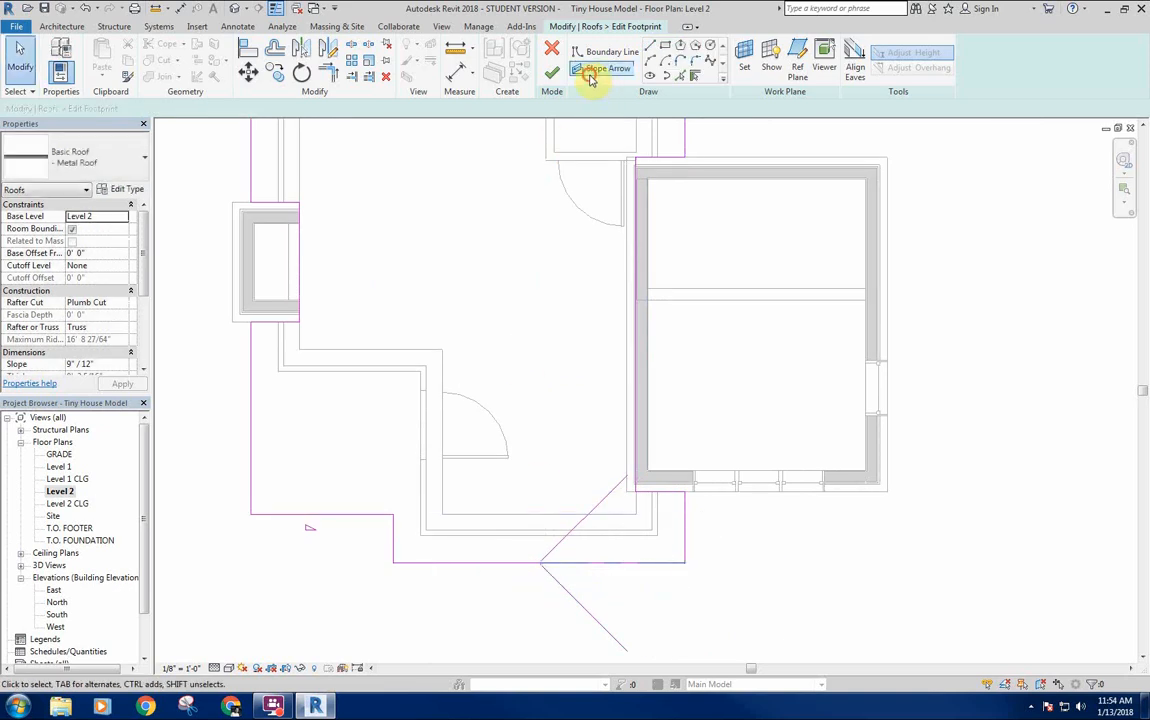
Draw a second slope arrow from the west end of the south gable's overhang line to the same midpoint.
{"action": "left_click", "coordinate": [592, 72]}
{"action": "left_click", "coordinate": [390, 563]}
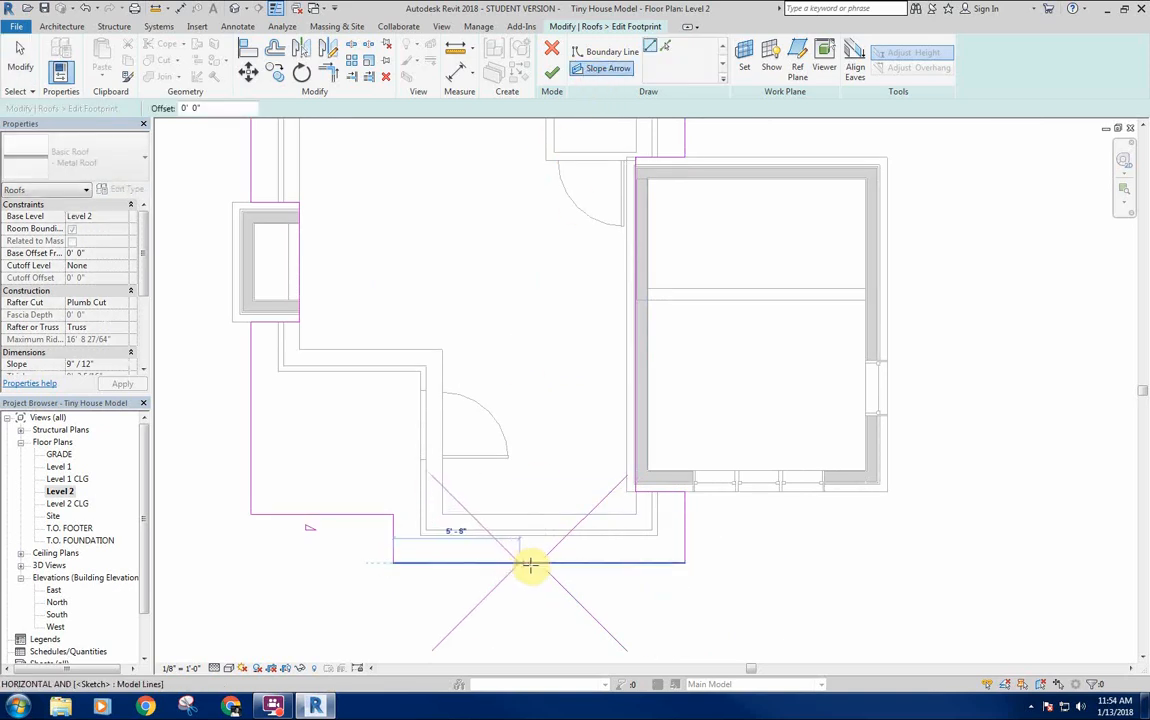
{"action": "left_click", "coordinate": [538, 564]}
{"action": "left_click", "coordinate": [530, 388]}
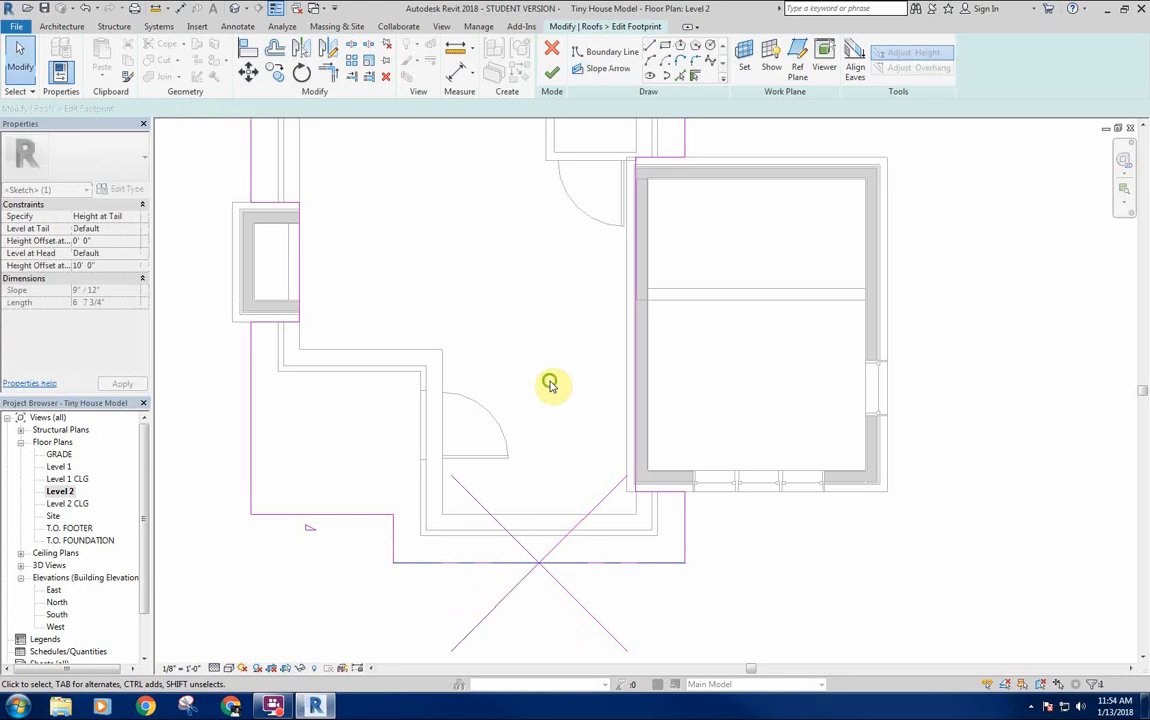
Change the Specify setting of both slope arrows to Slope.
{"action": "middle_click_drag", "start_coordinate": [549, 383], "coordinate": [536, 232]}
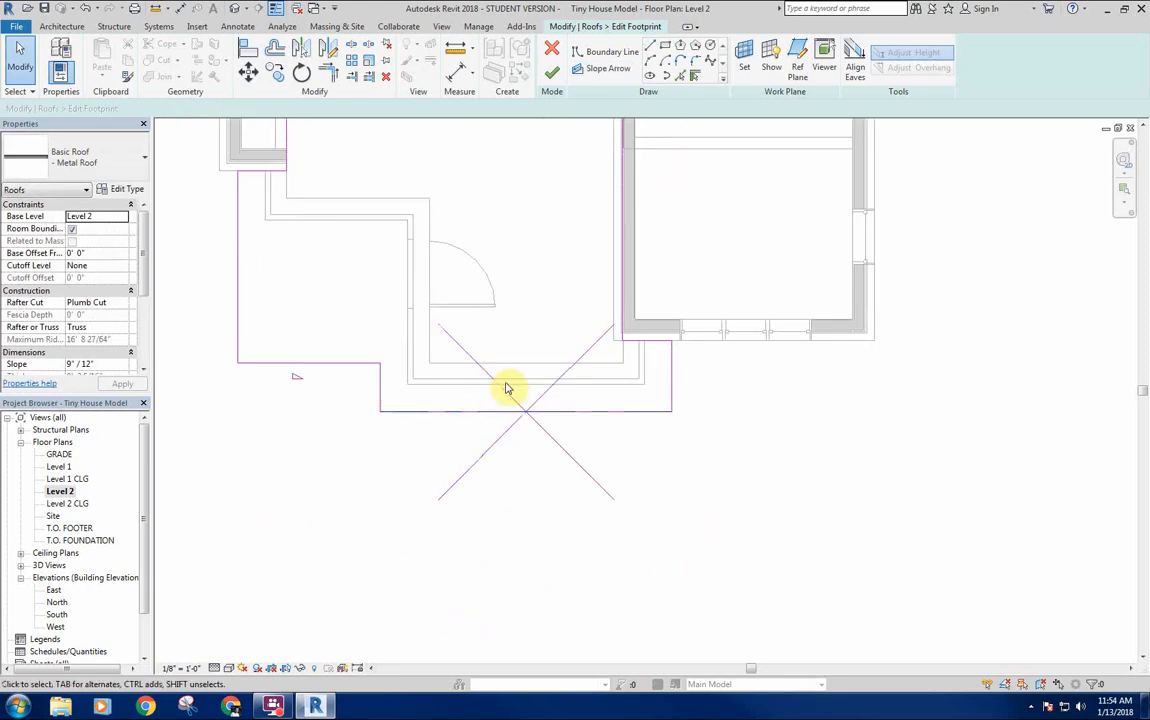
{"action": "scroll", "coordinate": [500, 380], "scroll_direction": "down", "scroll_amount": 2}
{"action": "left_click", "coordinate": [480, 410]}
{"action": "scroll", "coordinate": [514, 375], "scroll_direction": "up", "scroll_amount": 2}
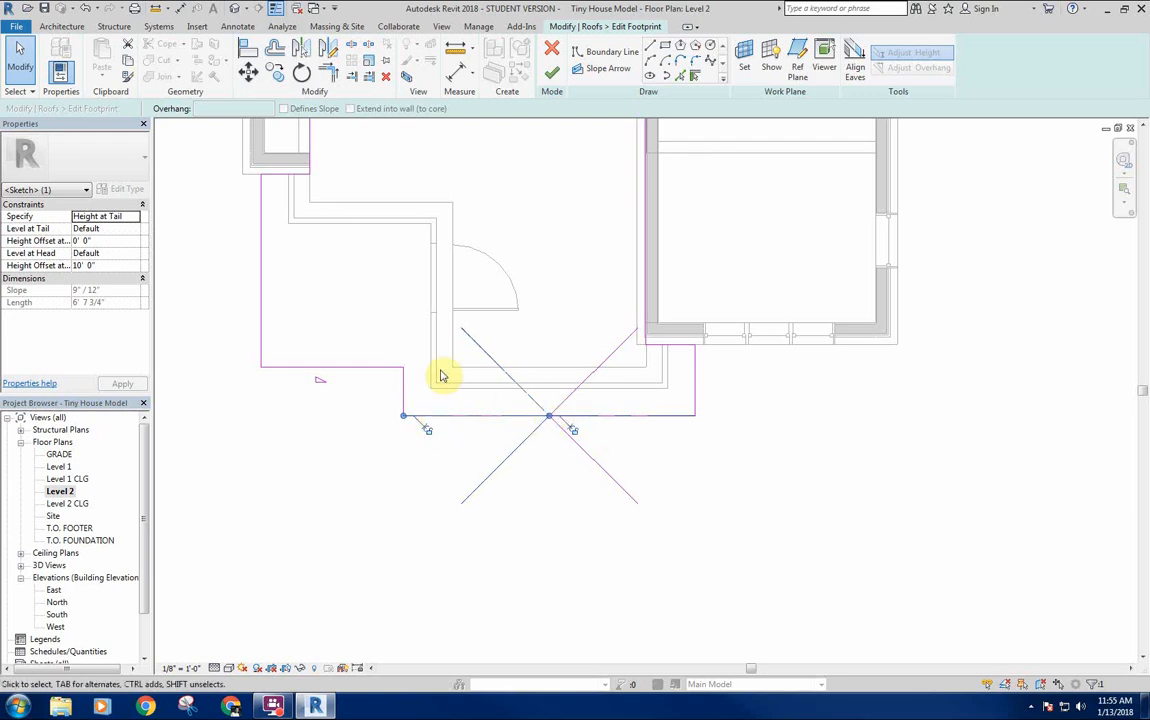
{"action": "left_click", "coordinate": [85, 240]}
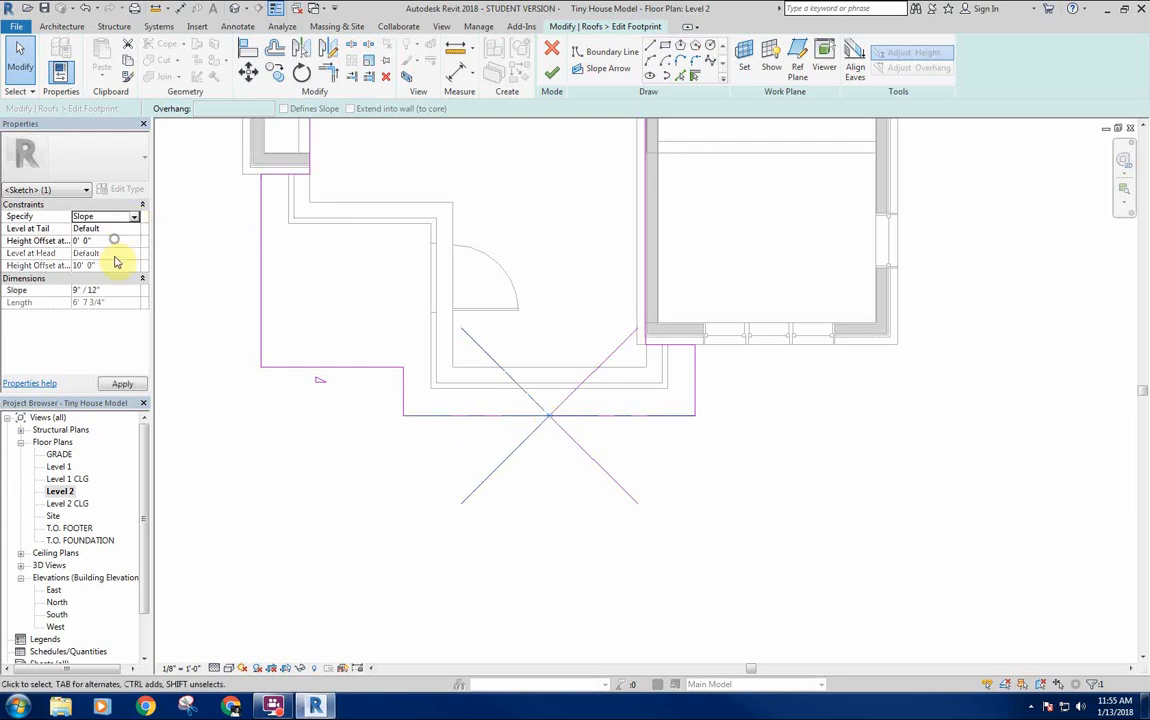
{"action": "left_click", "coordinate": [586, 411]}
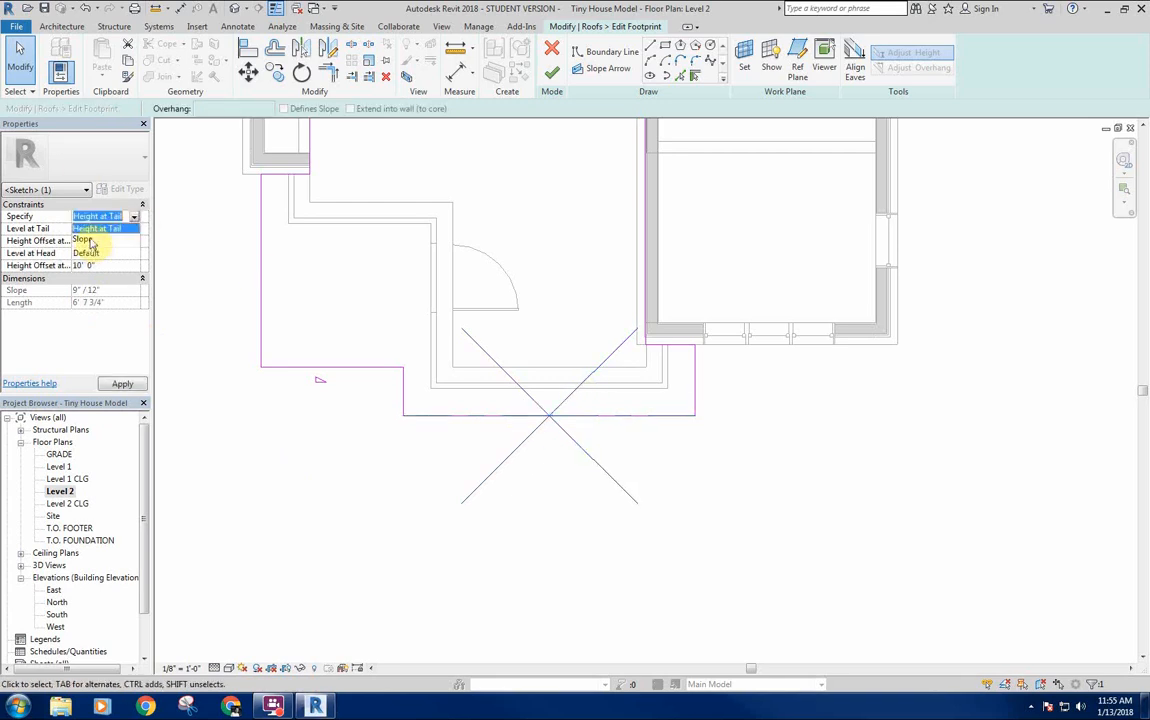
{"action": "left_click", "coordinate": [88, 241]}
{"action": "left_click", "coordinate": [271, 482]}
Check the southwest eave line's slope setting and the rest of the boundary, and finish the lower roof's footprint sketch.
{"action": "left_click", "coordinate": [288, 368]}
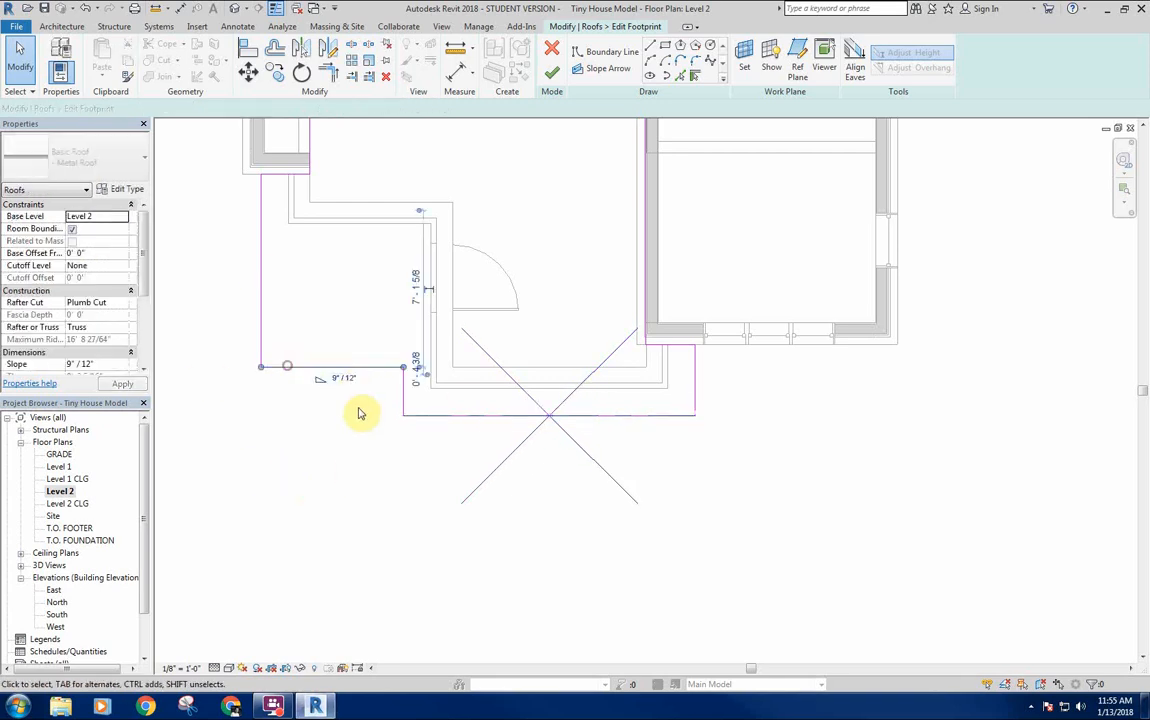
{"action": "left_click", "coordinate": [336, 428]}
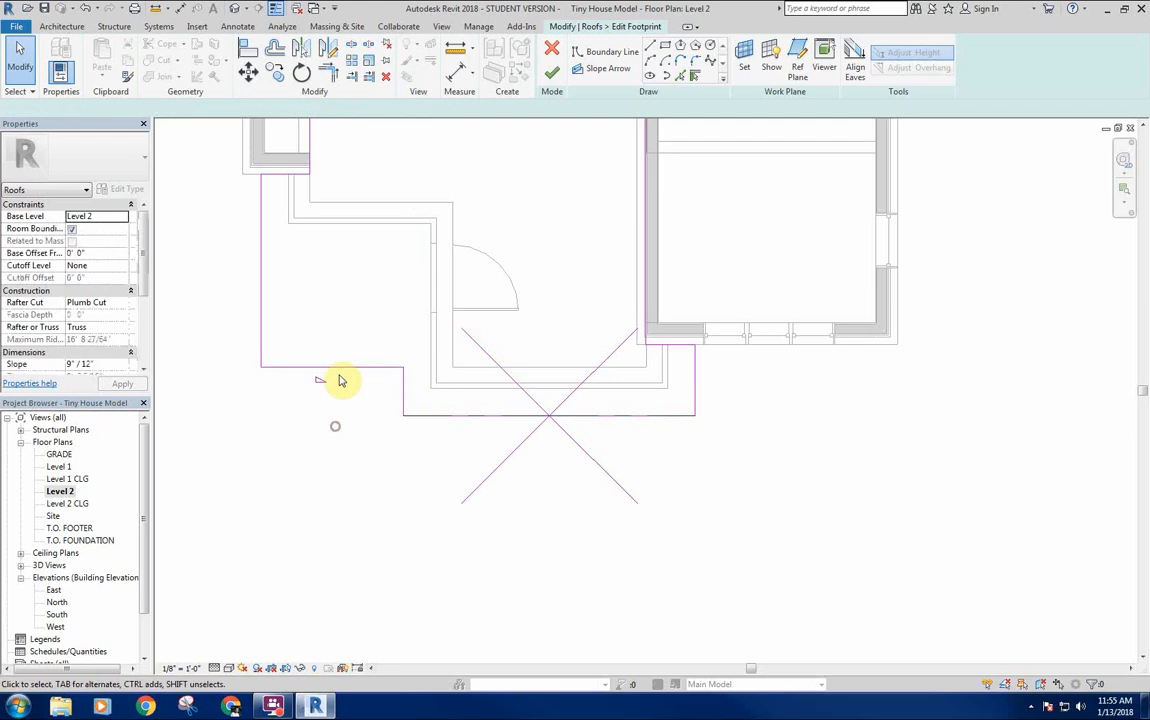
{"action": "middle_click_drag", "start_coordinate": [488, 478], "coordinate": [476, 483]}
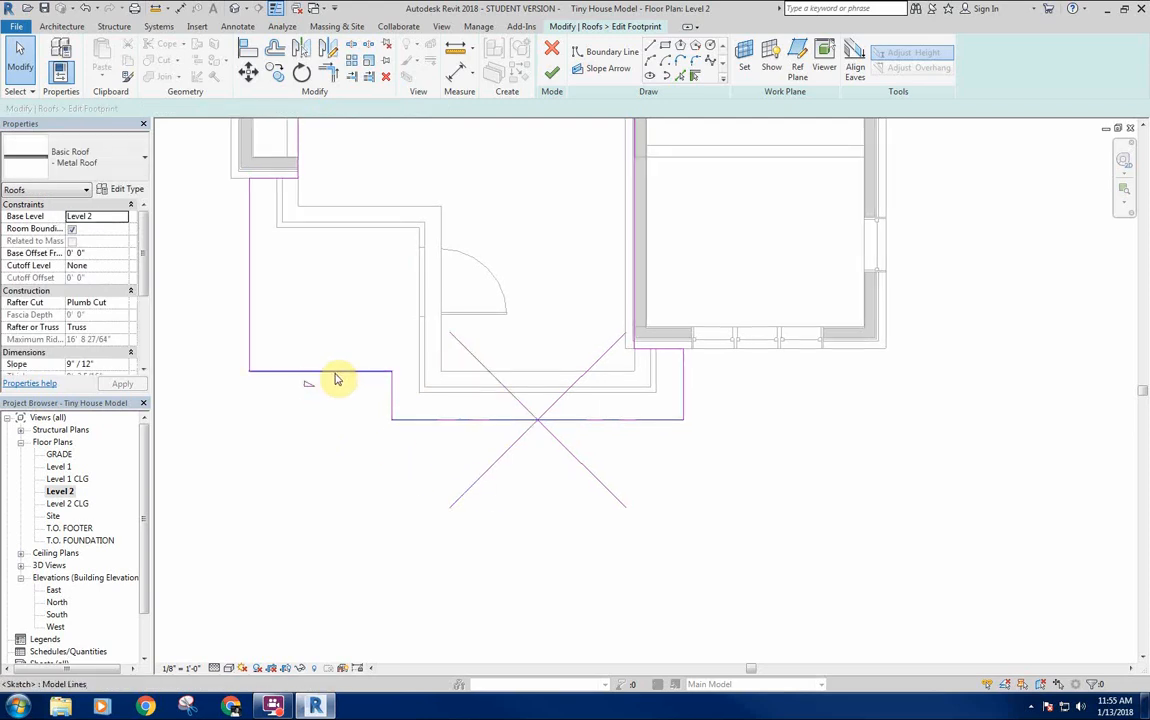
{"action": "left_click", "coordinate": [366, 371]}
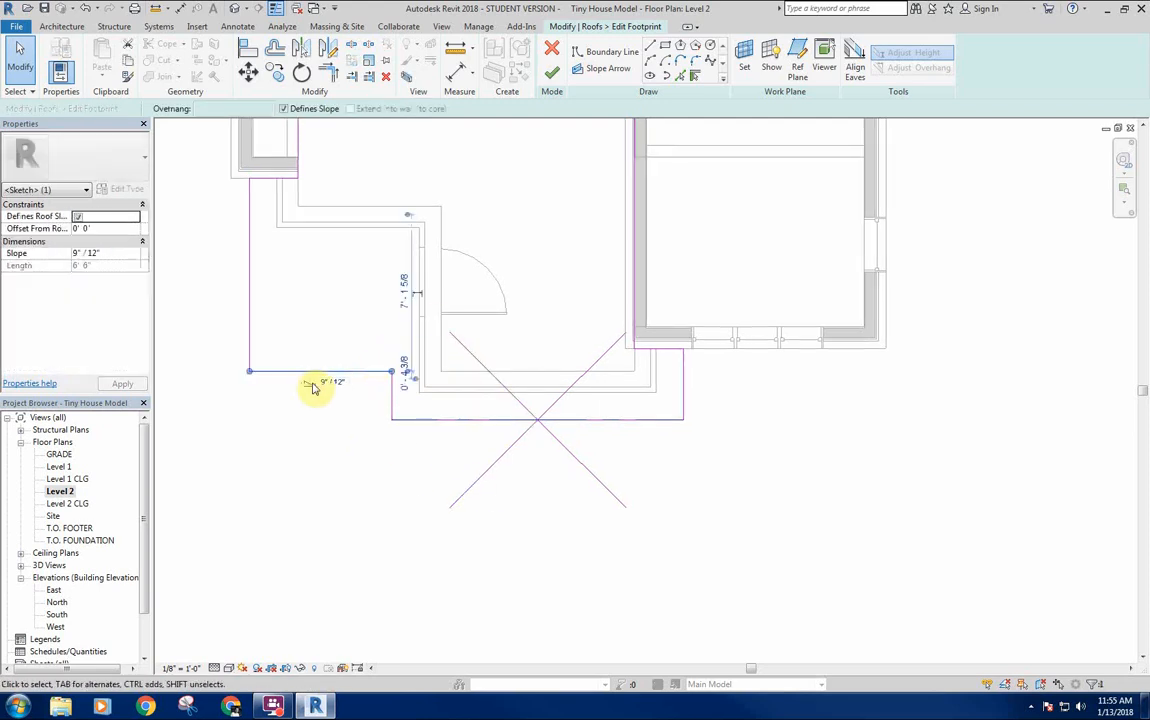
{"action": "left_click", "coordinate": [337, 285]}
{"action": "scroll", "coordinate": [557, 339], "scroll_direction": "down", "scroll_amount": 1}
{"action": "middle_click_drag", "start_coordinate": [557, 339], "coordinate": [507, 340]}
{"action": "middle_click_drag", "start_coordinate": [469, 296], "coordinate": [468, 340]}
{"action": "middle_click_drag", "start_coordinate": [434, 280], "coordinate": [445, 346]}
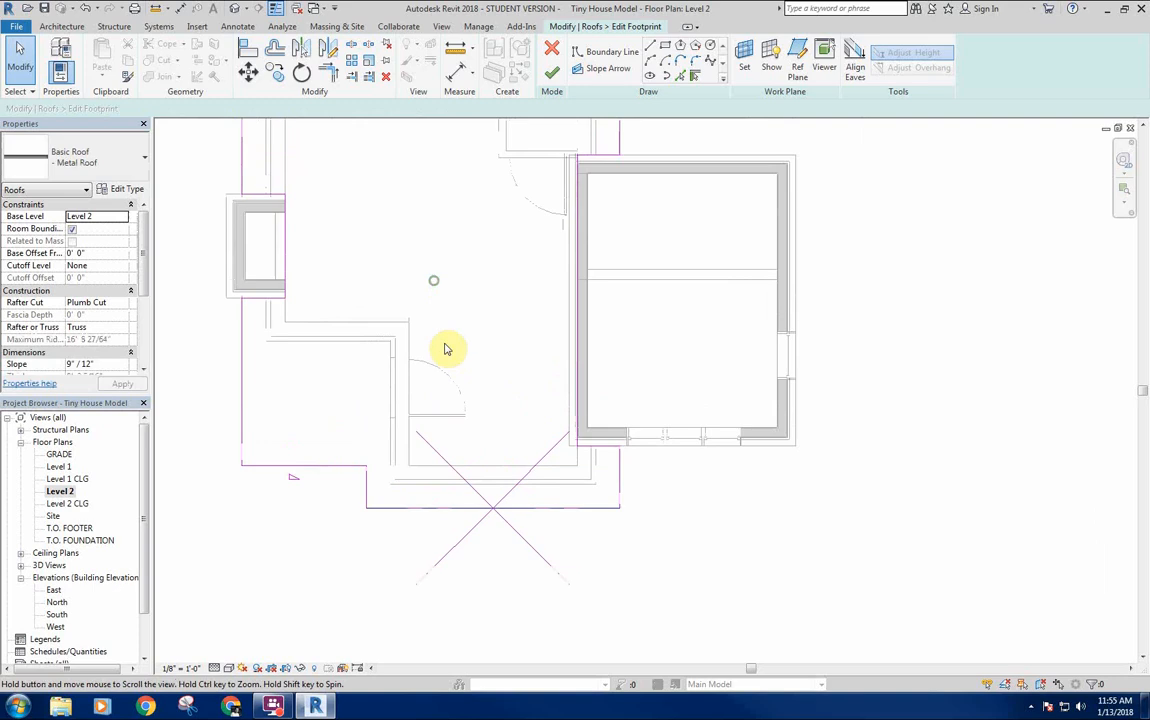
{"action": "middle_click_drag", "start_coordinate": [560, 254], "coordinate": [562, 341]}
{"action": "middle_click_drag", "start_coordinate": [427, 302], "coordinate": [434, 304]}
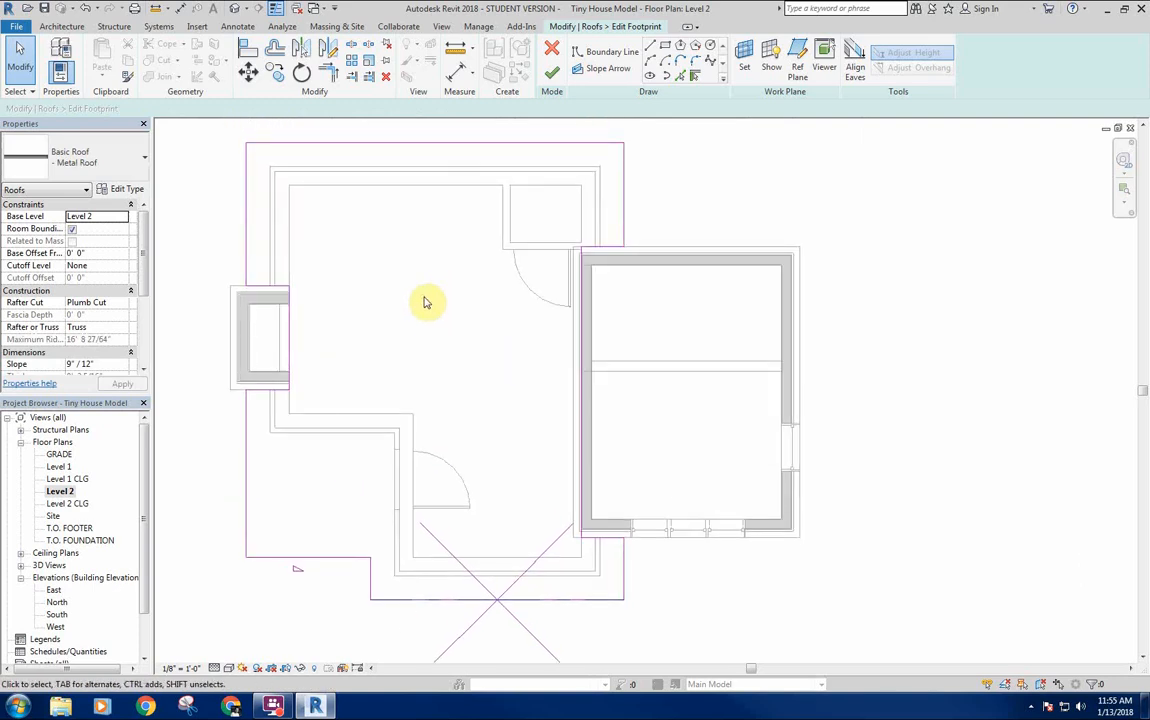
{"action": "middle_click_drag", "start_coordinate": [261, 282], "coordinate": [274, 281]}
{"action": "middle_click_drag", "start_coordinate": [353, 298], "coordinate": [426, 268]}
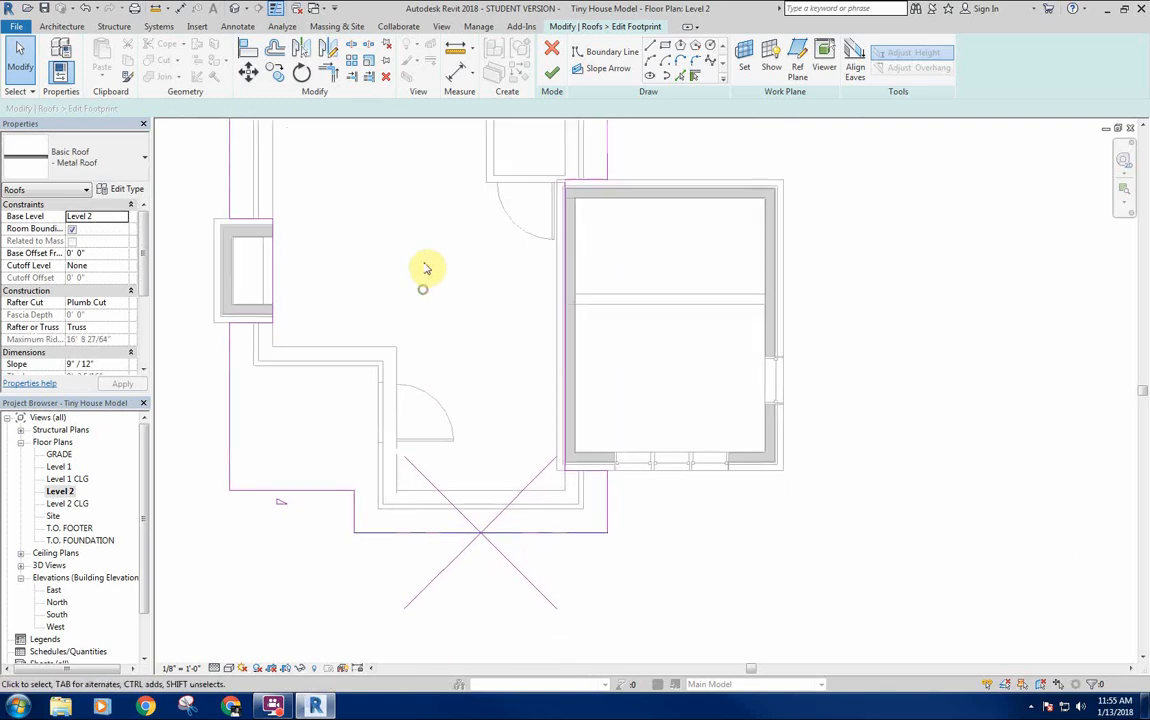
{"action": "left_click", "coordinate": [552, 78]}
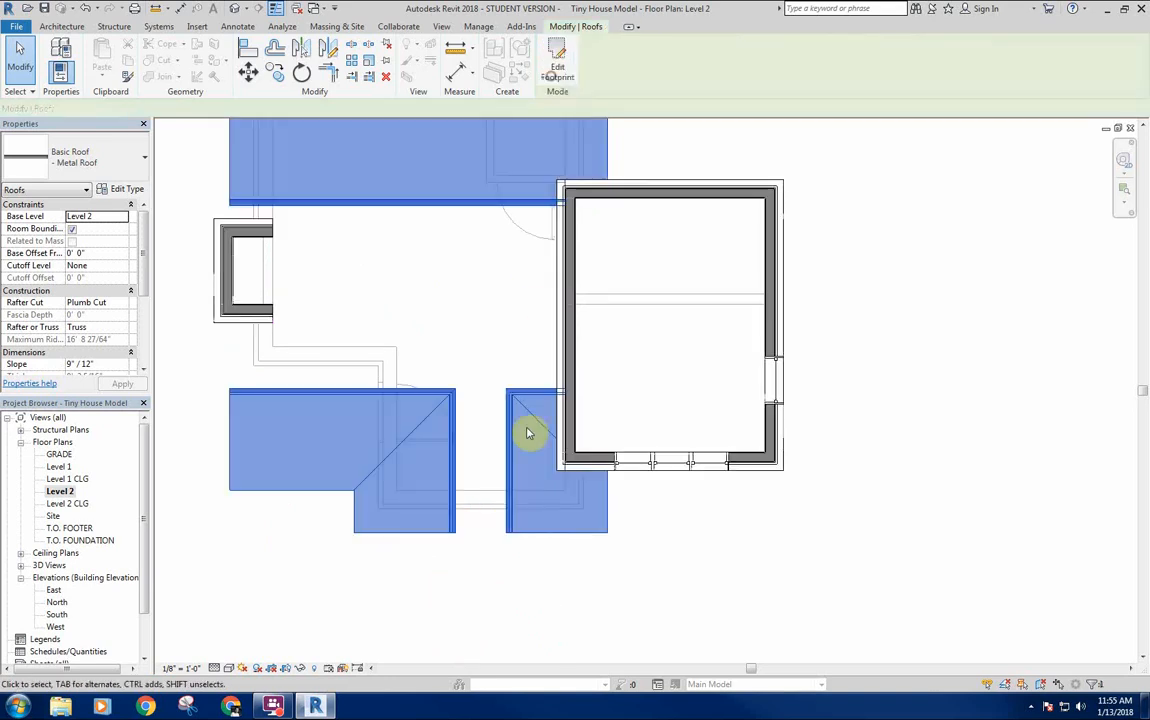
Examine the regenerated lower roof in 3D, especially the south gable and where the roof meets the two-story block.
{"action": "left_click", "coordinate": [234, 10]}
{"action": "middle_click_drag", "start_coordinate": [452, 375], "coordinate": [411, 281], "text": "shift"}
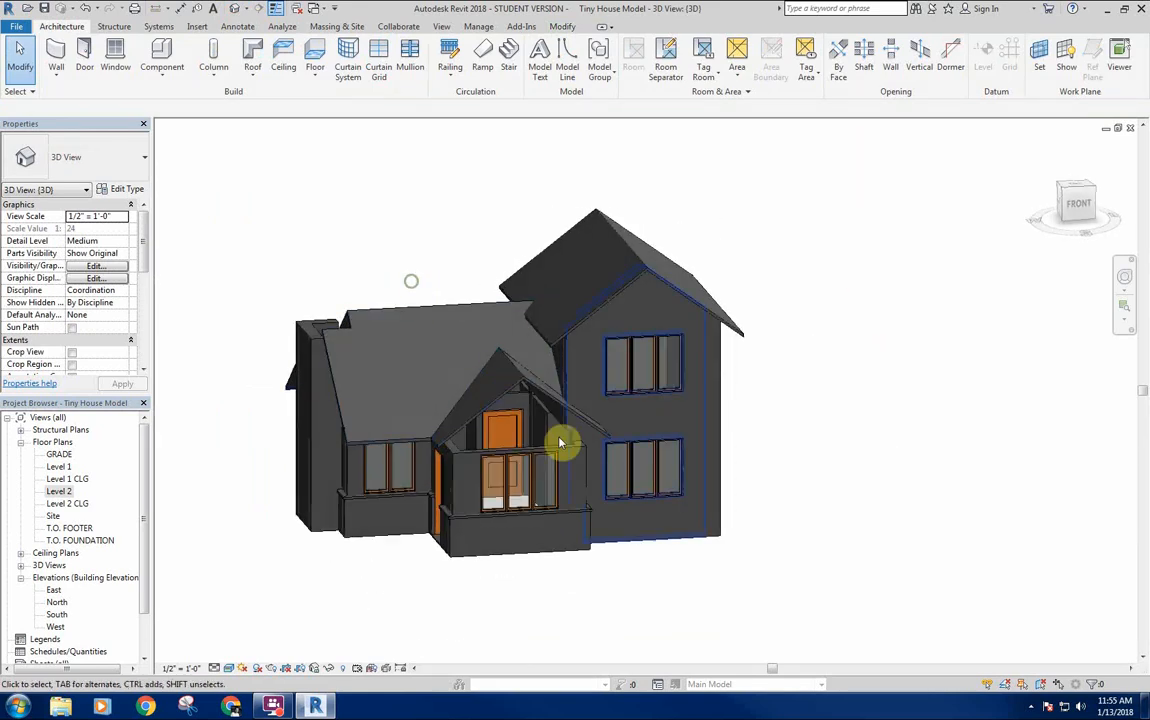
{"action": "middle_click_drag", "start_coordinate": [453, 352], "coordinate": [639, 521], "text": "shift"}
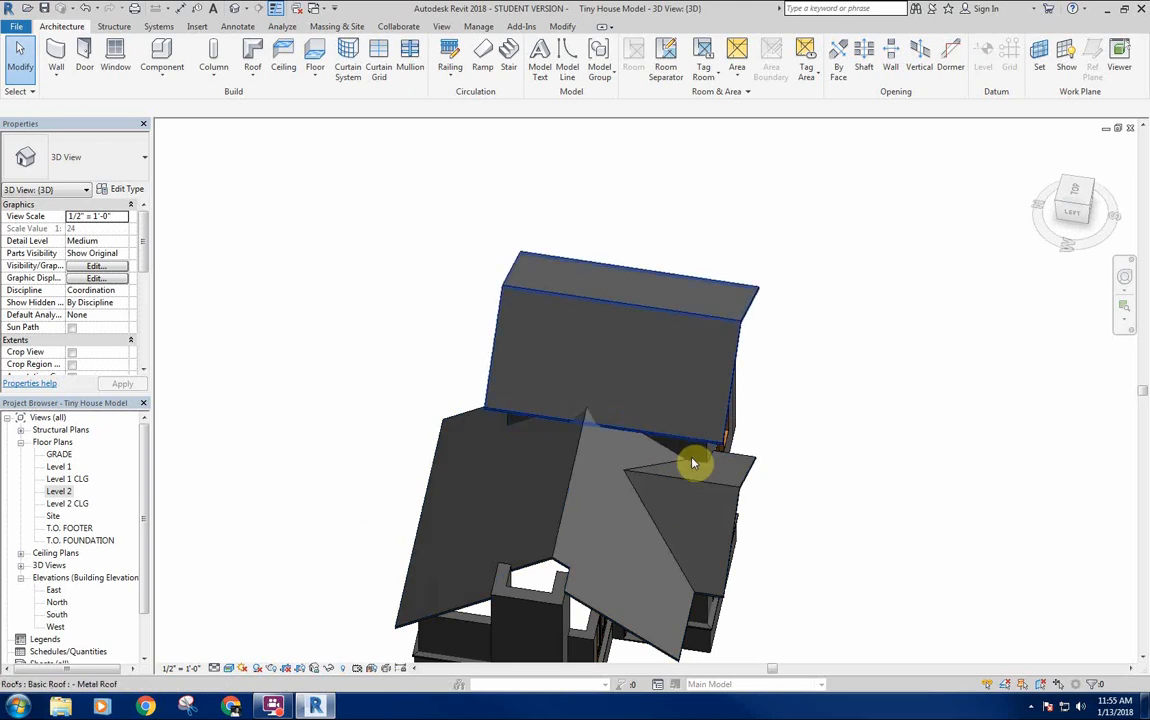
{"action": "middle_click_drag", "start_coordinate": [671, 459], "coordinate": [393, 441], "text": "shift"}
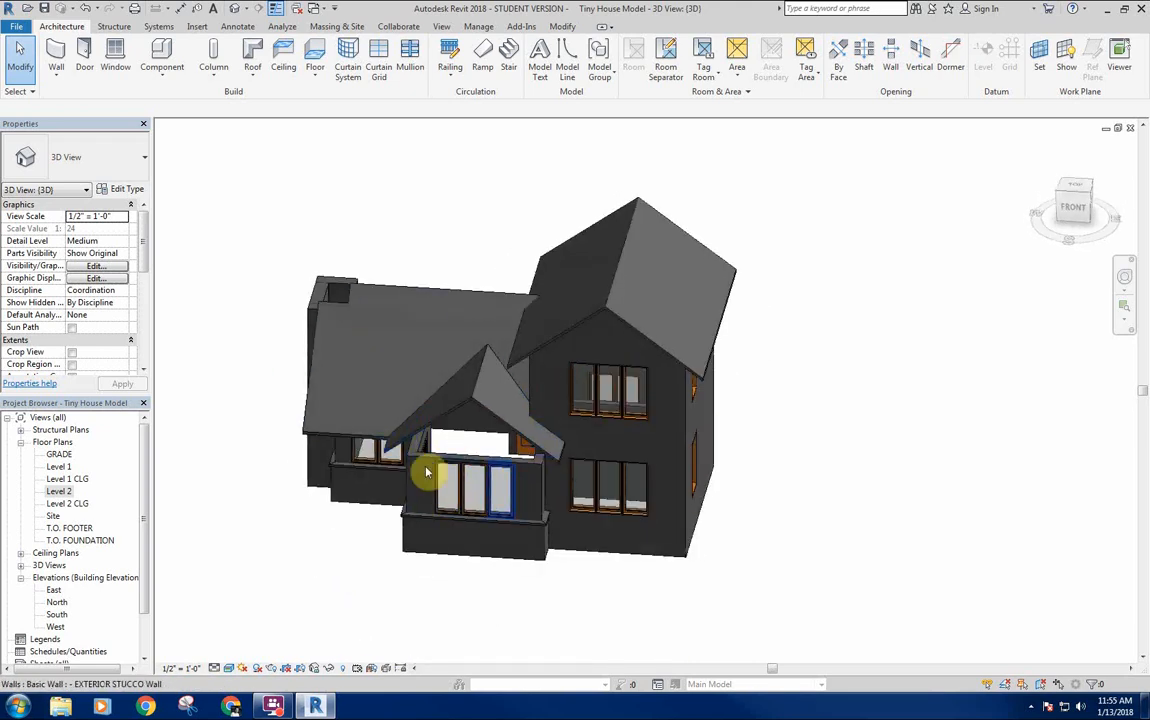
{"action": "middle_click_drag", "start_coordinate": [431, 334], "coordinate": [580, 462], "text": "shift"}
{"action": "middle_click_drag", "start_coordinate": [451, 366], "coordinate": [568, 420], "text": "shift"}
{"action": "scroll", "coordinate": [568, 420], "scroll_direction": "up", "scroll_amount": 4}
{"action": "middle_click_drag", "start_coordinate": [480, 340], "coordinate": [667, 526], "text": "shift"}
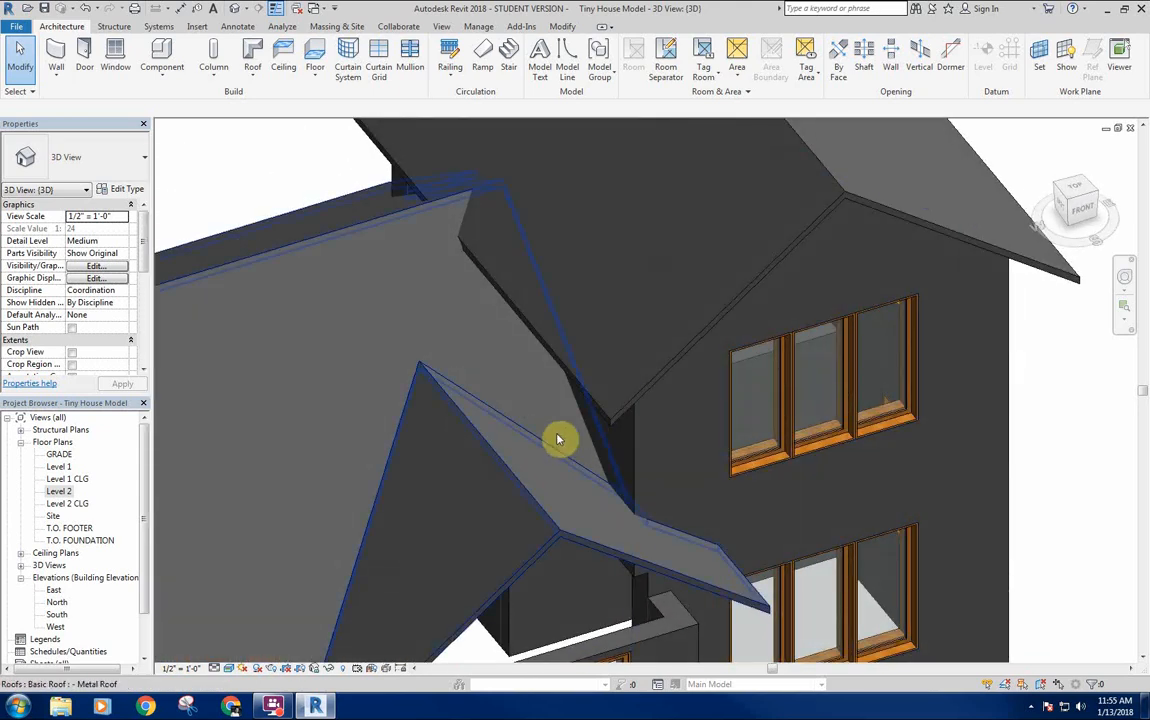
Set the Unconnected Height of the chimney's three exterior stone walls to 22' 0".
{"action": "middle_click_drag", "start_coordinate": [611, 442], "coordinate": [494, 427], "text": "shift"}
{"action": "scroll", "coordinate": [441, 390], "scroll_direction": "down", "scroll_amount": 6}
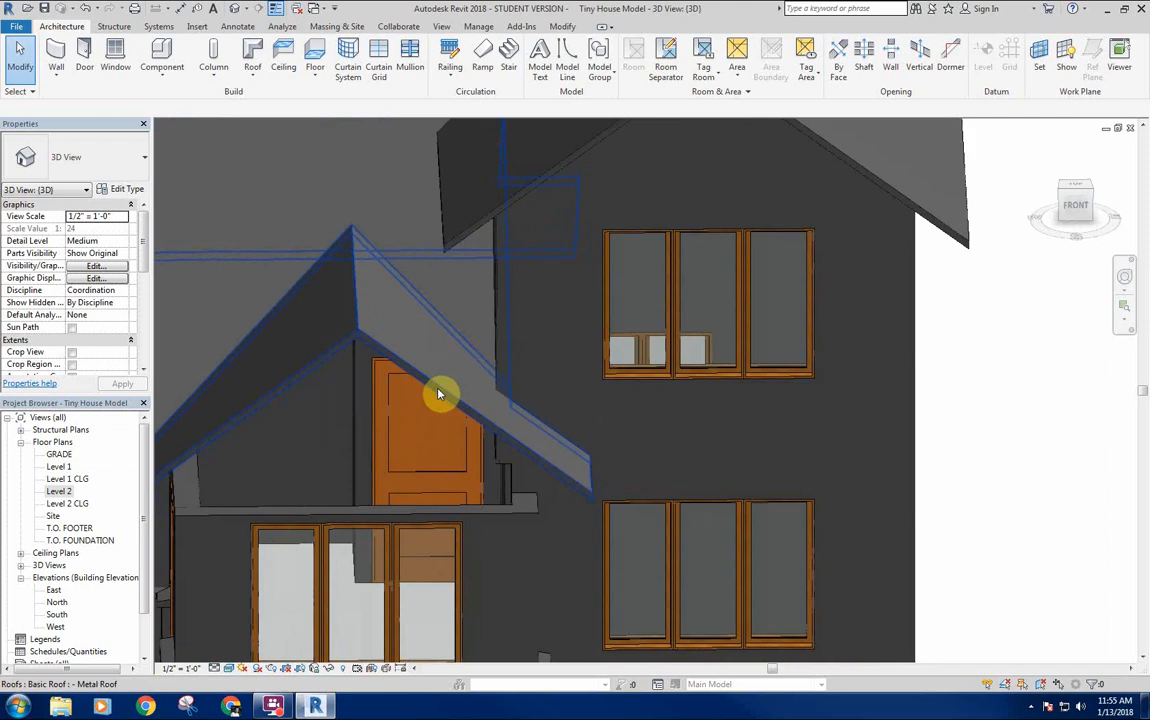
{"action": "middle_click_drag", "start_coordinate": [259, 295], "coordinate": [480, 483], "text": "shift"}
{"action": "middle_click_drag", "start_coordinate": [529, 585], "coordinate": [478, 462], "text": "shift"}
{"action": "left_click", "coordinate": [488, 464]}
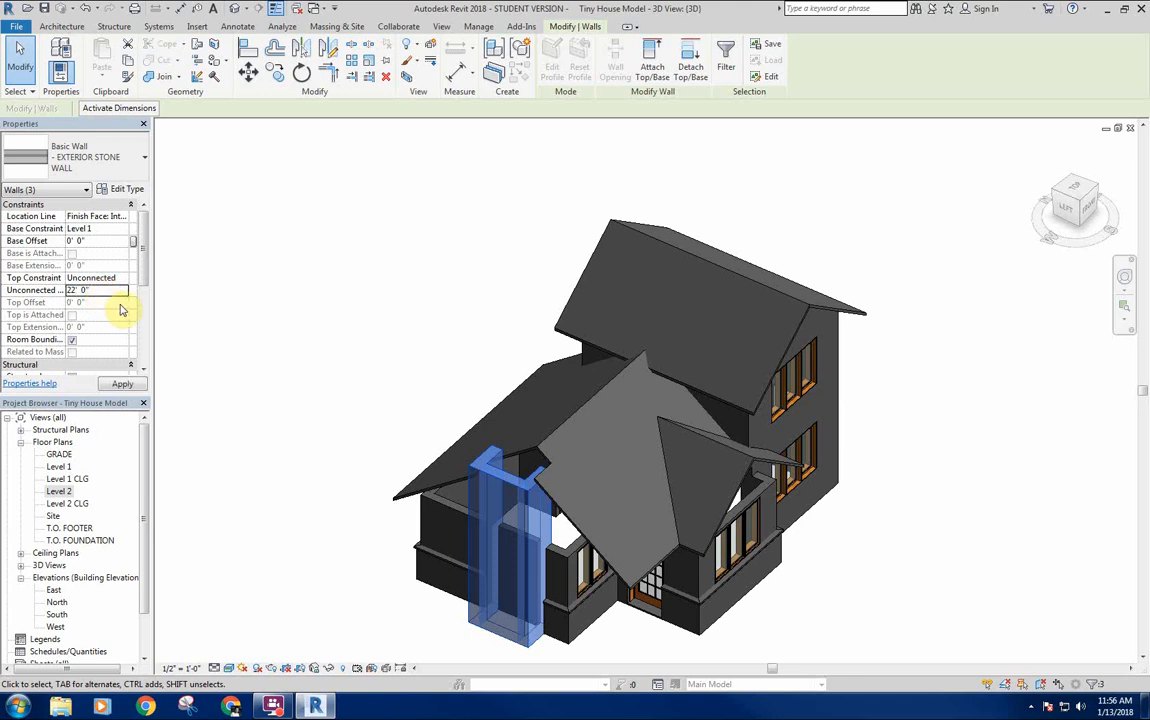
{"action": "left_click", "coordinate": [298, 265]}
{"action": "middle_click_drag", "start_coordinate": [465, 377], "coordinate": [444, 261], "text": "shift"}
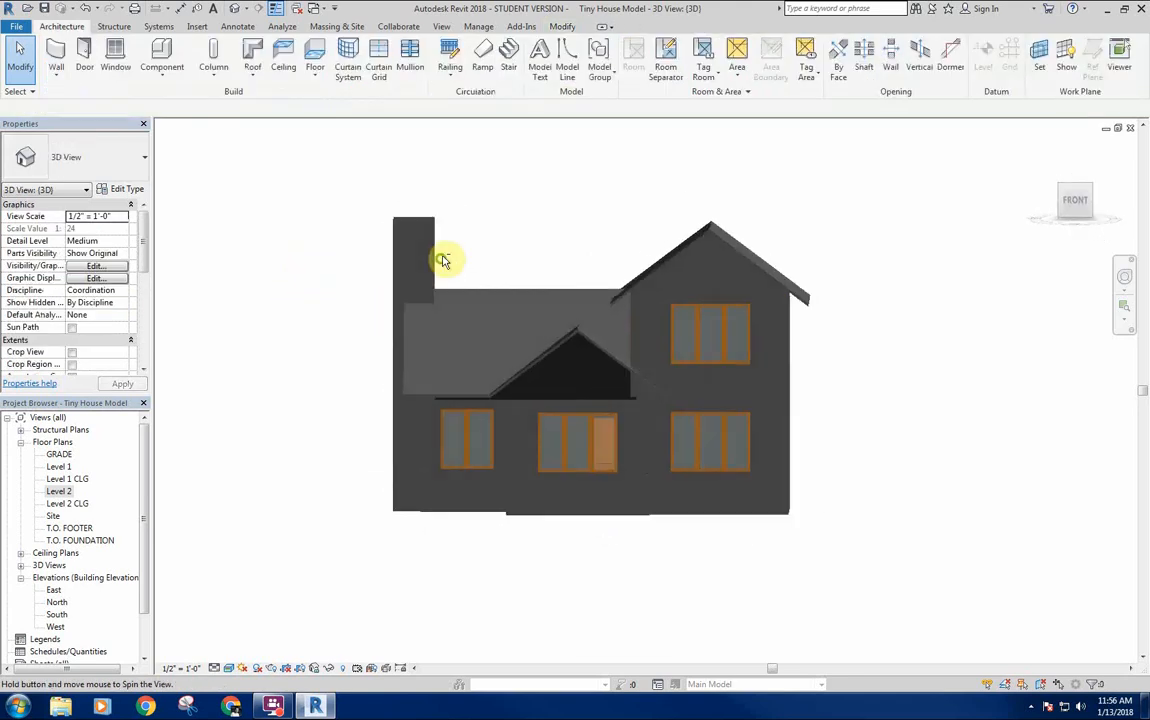
Reduce the Unconnected Height of the three chimney walls to 21' 0".
{"action": "left_click_drag", "start_coordinate": [462, 203], "coordinate": [342, 240]}
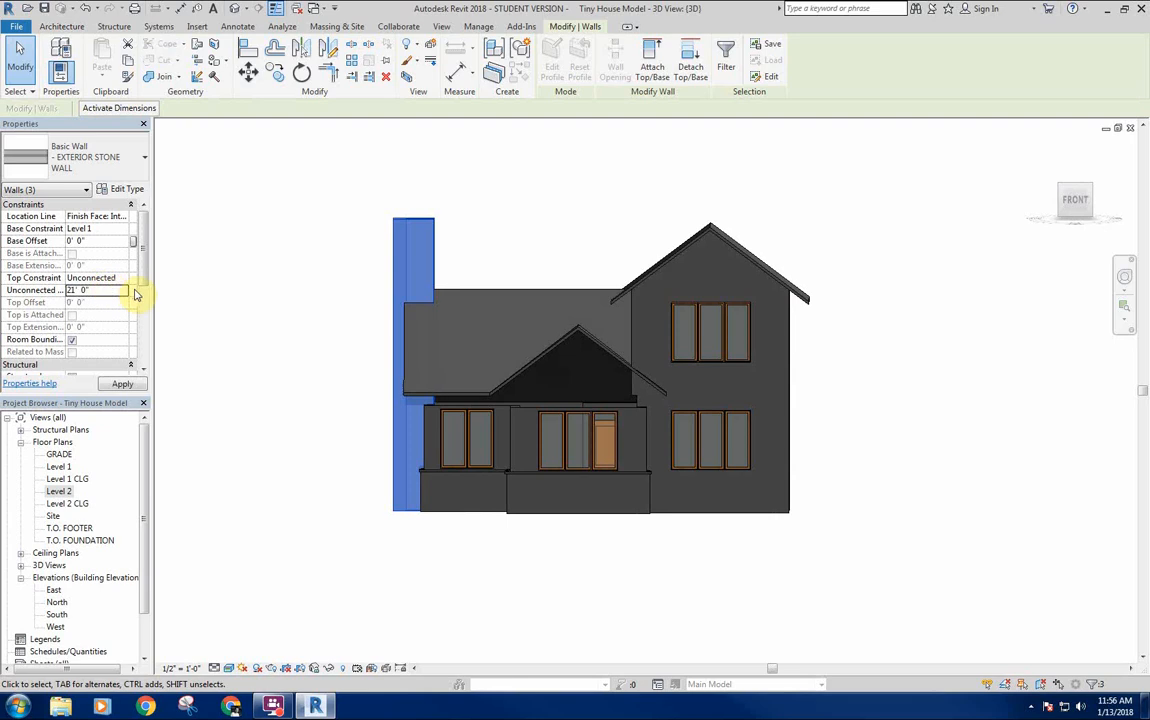
{"action": "left_click", "coordinate": [312, 226]}
{"action": "middle_click_drag", "start_coordinate": [310, 330], "coordinate": [538, 295], "text": "shift"}
Lower the three chimney walls' Unconnected Height a little further and check the chimney against the roofs from other angles.
{"action": "left_click_drag", "start_coordinate": [534, 240], "coordinate": [372, 292]}
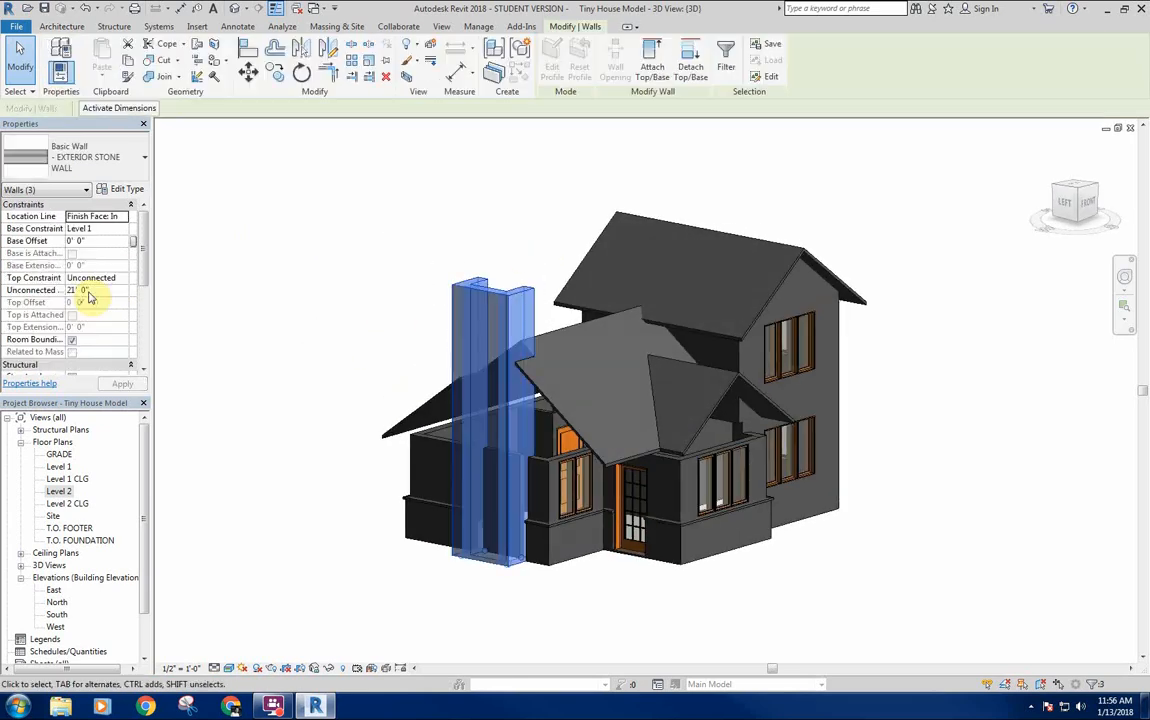
{"action": "left_click", "coordinate": [389, 286]}
{"action": "middle_click_drag", "start_coordinate": [367, 303], "coordinate": [575, 403], "text": "shift"}
{"action": "left_click", "coordinate": [585, 403]}
{"action": "middle_click_drag", "start_coordinate": [372, 459], "coordinate": [244, 398], "text": "shift"}
Move the lower metal roof straight down in the South elevation so its base offset is -2' 0" from Level 2.
{"action": "double_click", "coordinate": [57, 614]}
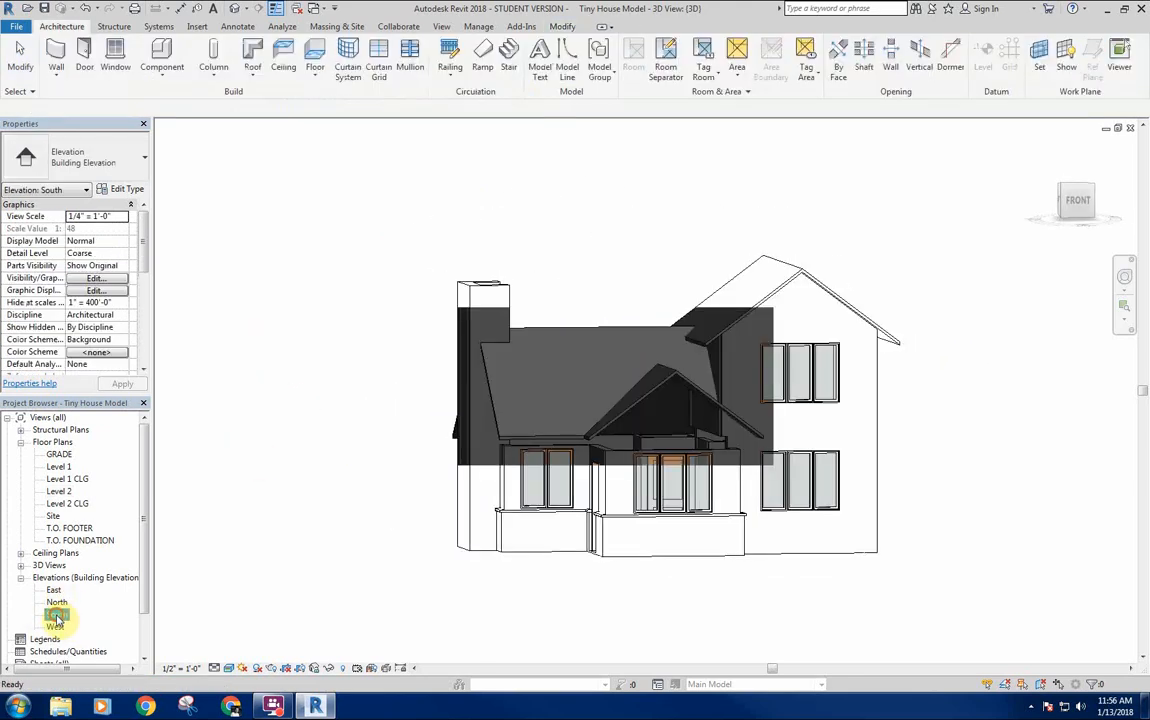
{"action": "scroll", "coordinate": [377, 380], "scroll_direction": "down", "scroll_amount": 3}
{"action": "scroll", "coordinate": [405, 455], "scroll_direction": "up", "scroll_amount": 3}
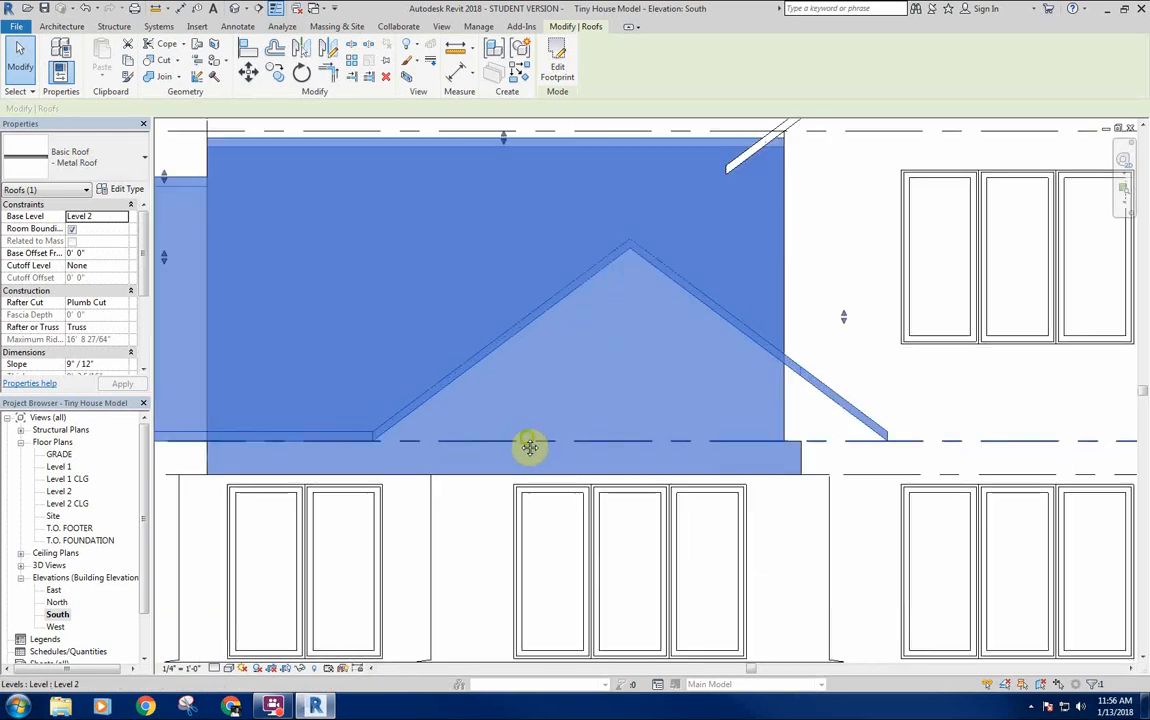
{"action": "scroll", "coordinate": [655, 401], "scroll_direction": "down", "scroll_amount": 3}
{"action": "middle_click_drag", "start_coordinate": [570, 393], "coordinate": [584, 407]}
{"action": "scroll", "coordinate": [584, 407], "scroll_direction": "up", "scroll_amount": 5}
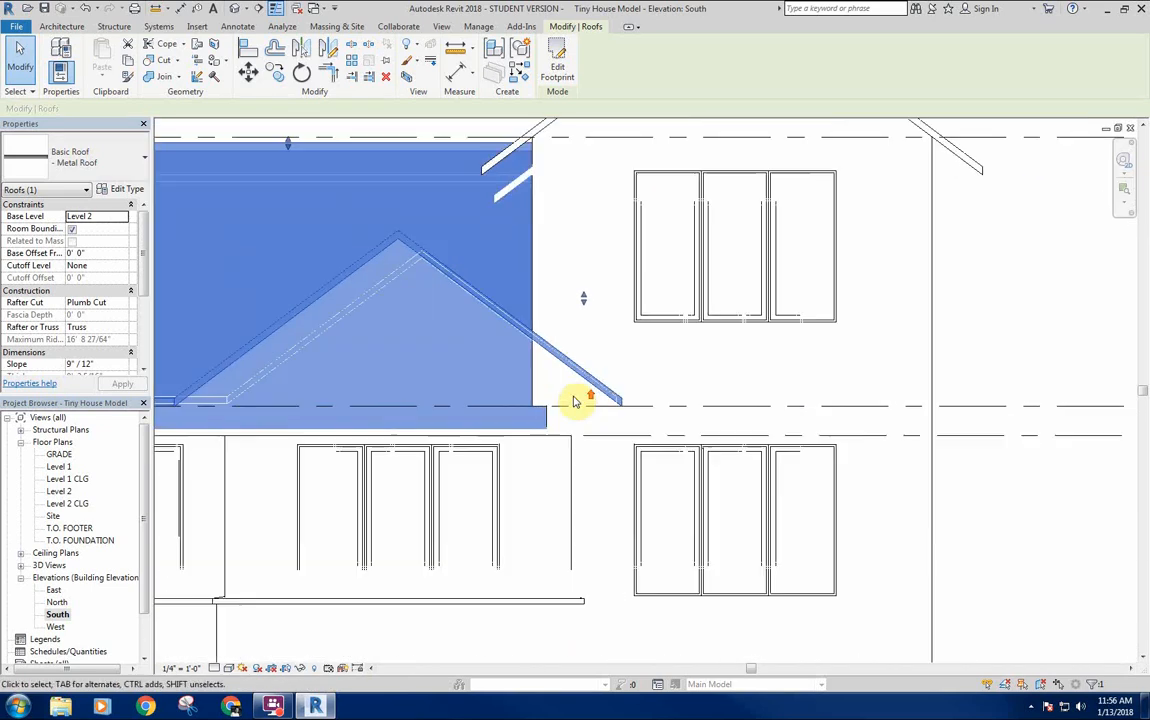
{"action": "key", "text": "m"}
{"action": "key", "text": "v"}
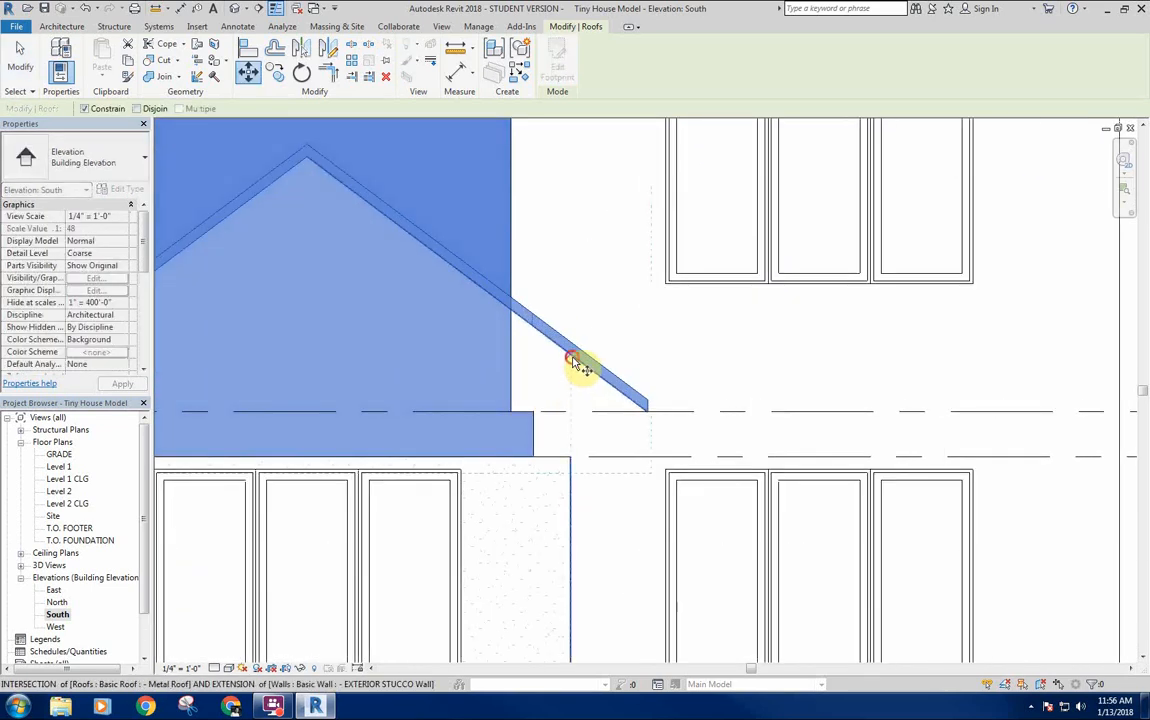
{"action": "left_click", "coordinate": [590, 358]}
{"action": "left_click", "coordinate": [513, 500]}
{"action": "scroll", "coordinate": [598, 401], "scroll_direction": "down", "scroll_amount": 6}
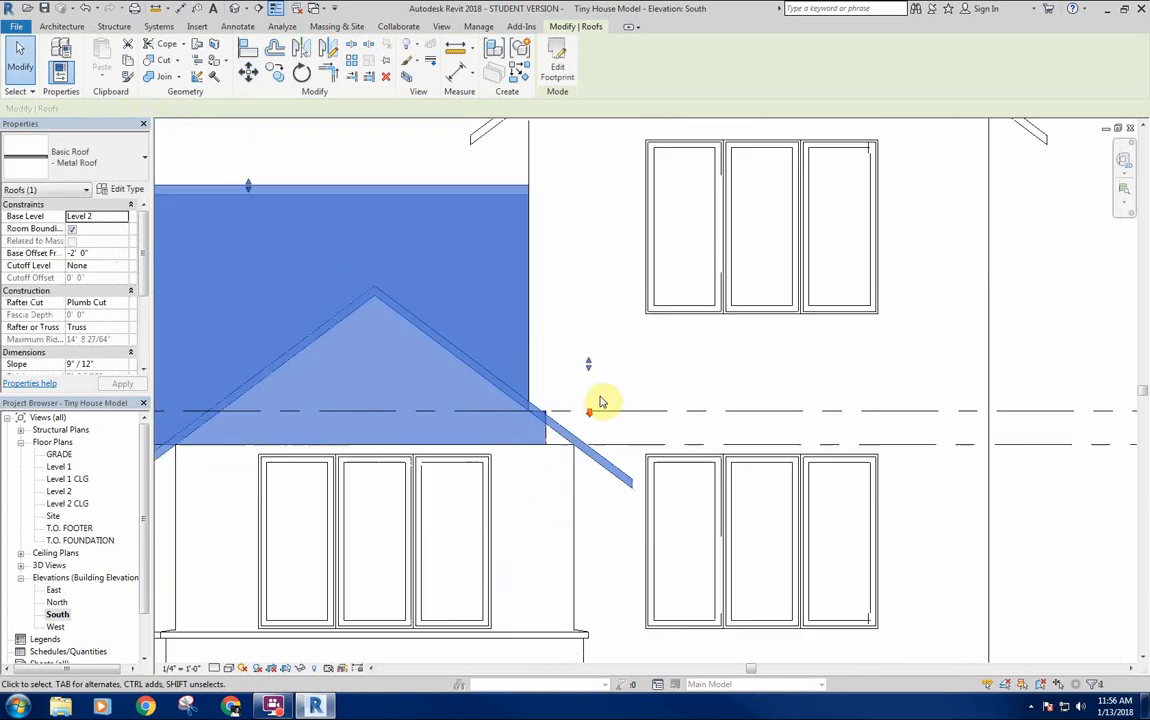
{"action": "left_click", "coordinate": [428, 257]}
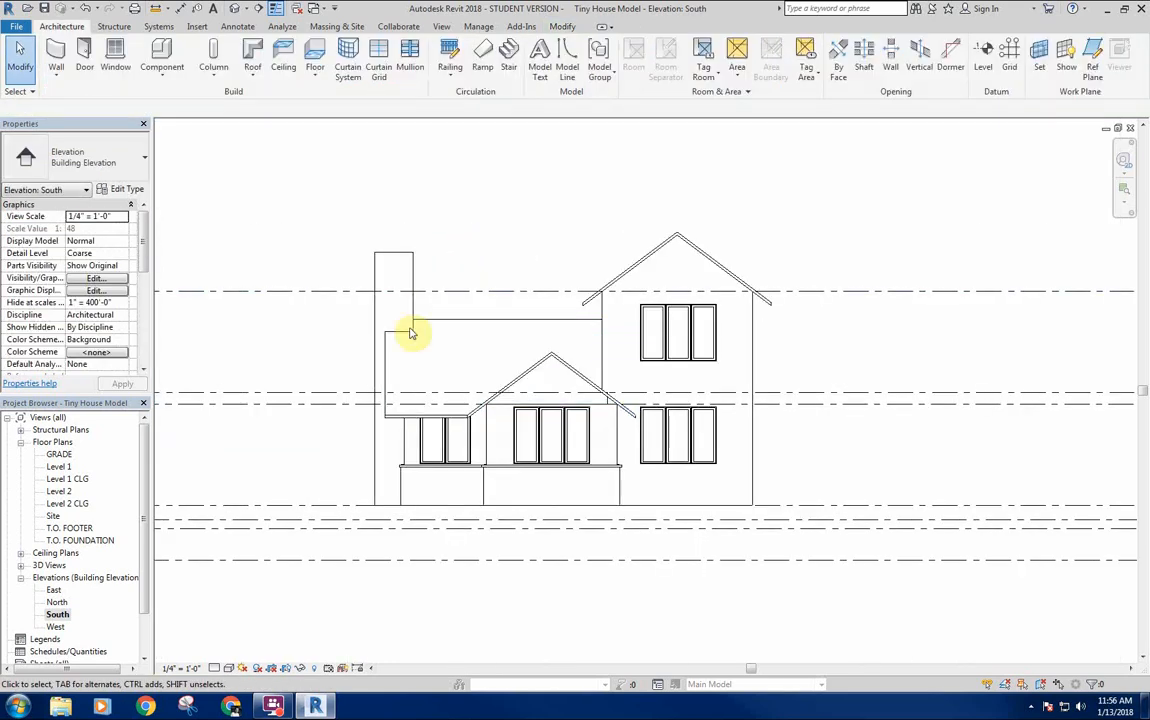
In the West elevation, measure the vertical gap between the entry door frame's top and the lower roof's eave underside.
{"action": "left_click", "coordinate": [238, 10]}
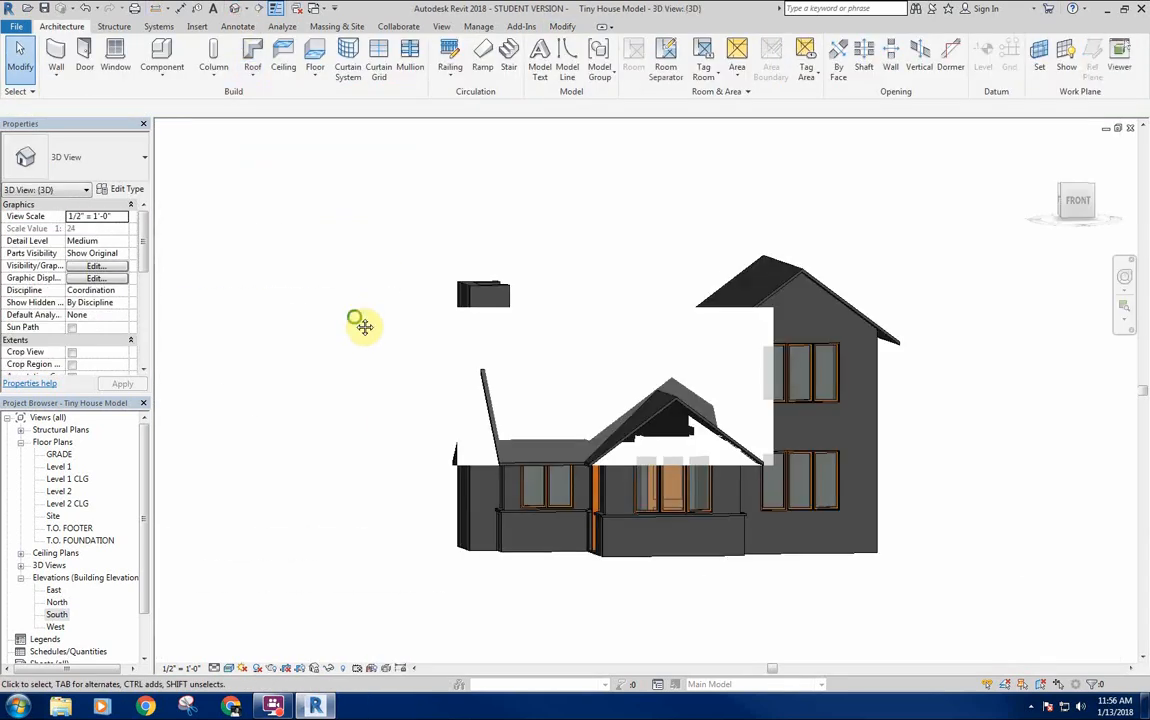
{"action": "middle_click_drag", "start_coordinate": [359, 323], "coordinate": [598, 322], "text": "shift"}
{"action": "double_click", "coordinate": [55, 627]}
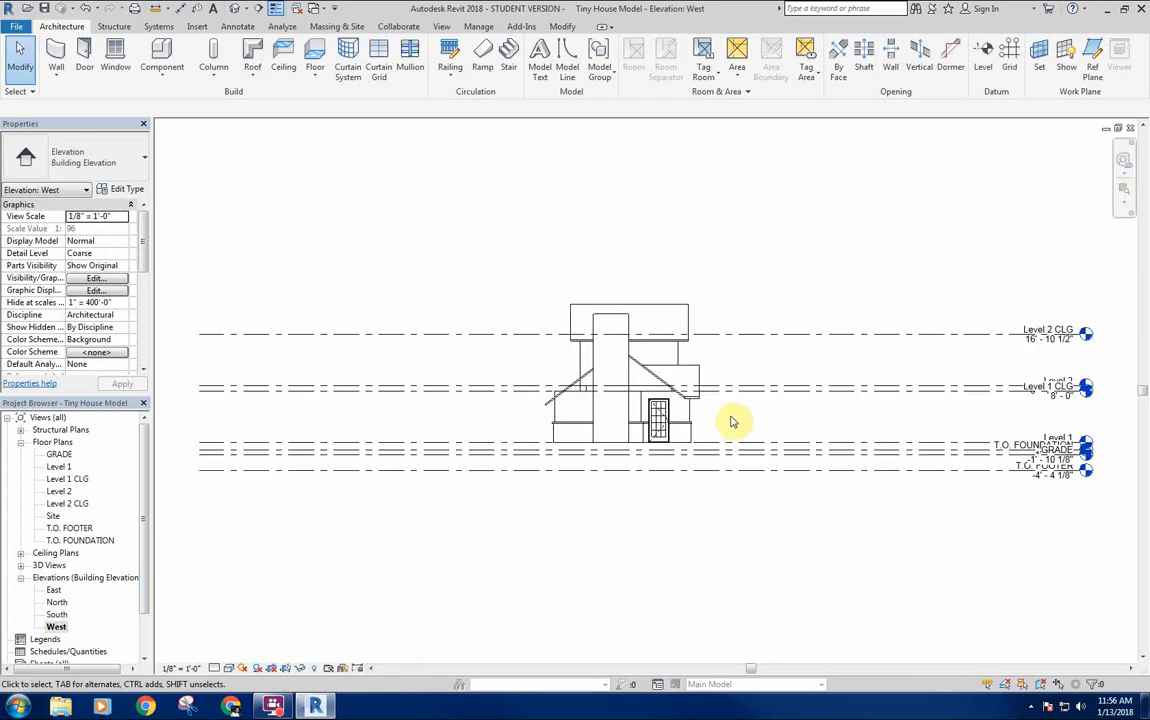
{"action": "scroll", "coordinate": [660, 362], "scroll_direction": "up", "scroll_amount": 5}
{"action": "scroll", "coordinate": [617, 335], "scroll_direction": "up", "scroll_amount": 2}
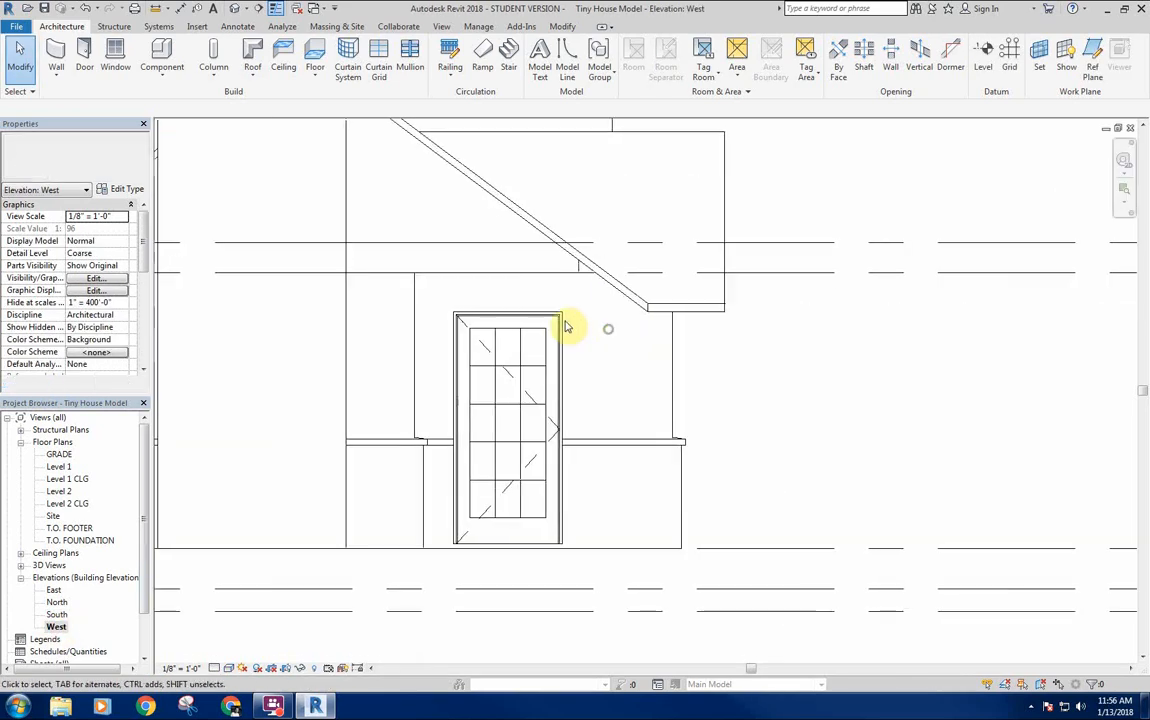
{"action": "left_click", "coordinate": [629, 302]}
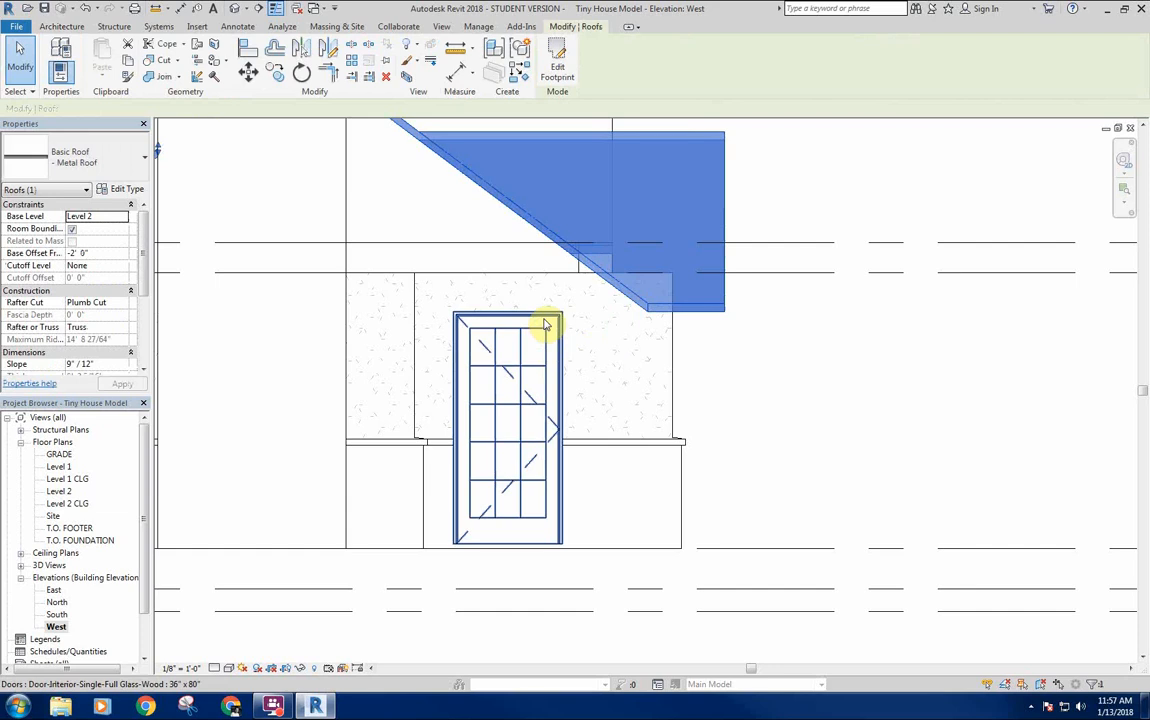
{"action": "key", "text": "d"}
{"action": "key", "text": "i"}
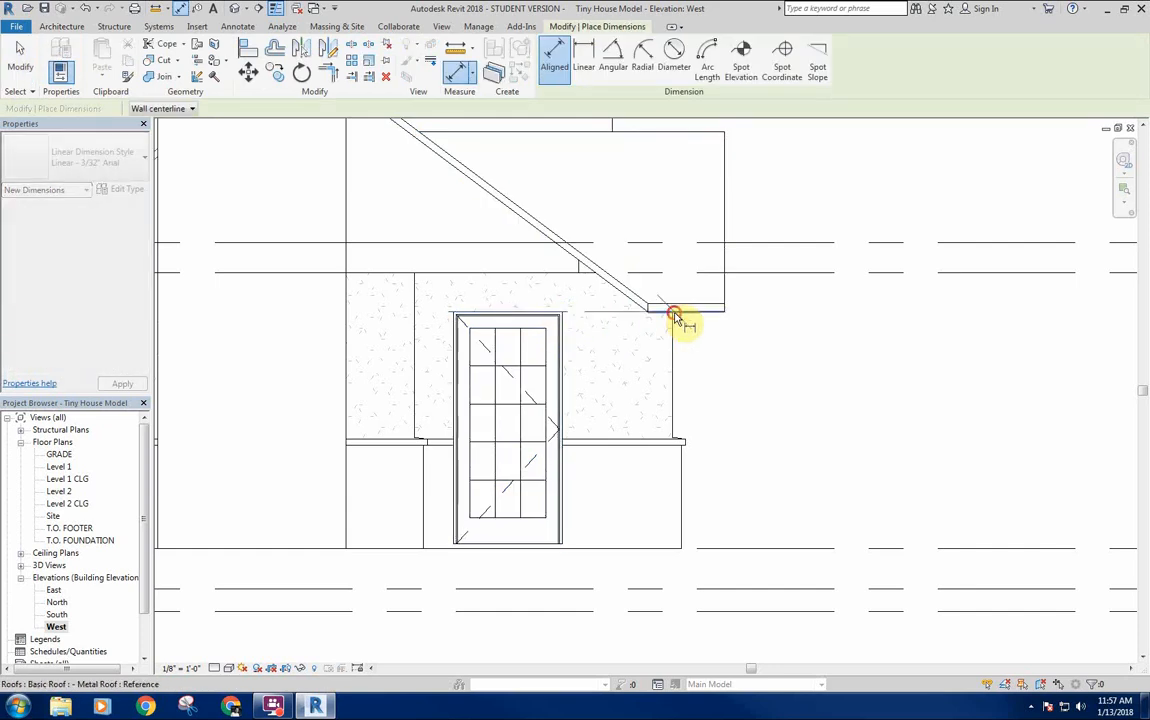
{"action": "left_click", "coordinate": [690, 311]}
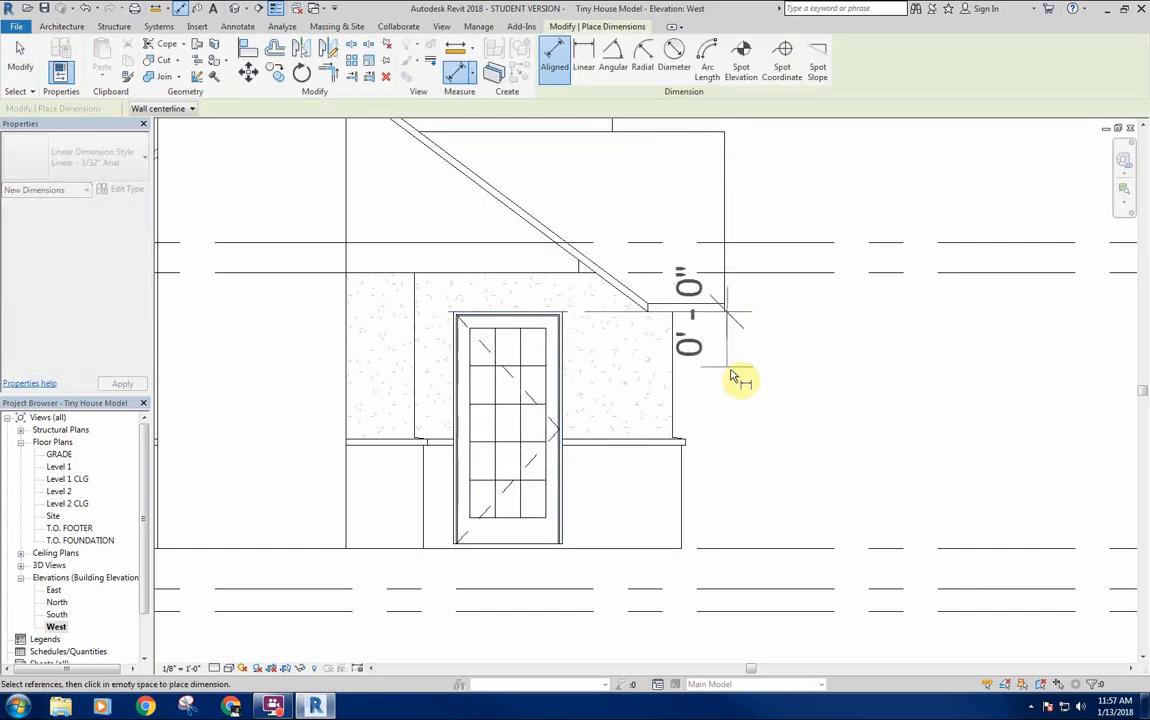
{"action": "right_click", "coordinate": [771, 335]}
{"action": "left_click", "coordinate": [778, 341]}
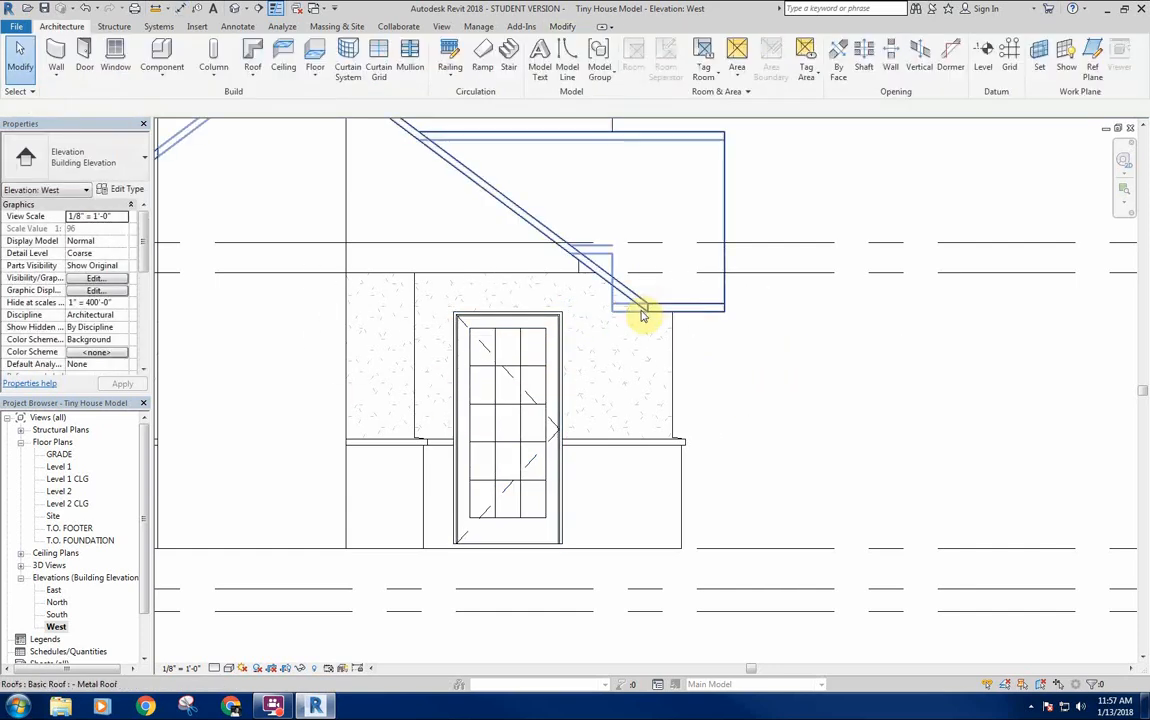
Move the lower metal roof straight up until its south eave sits at about the Level 1 CLG line.
{"action": "left_click", "coordinate": [695, 312]}
{"action": "scroll", "coordinate": [698, 390], "scroll_direction": "down", "scroll_amount": 2}
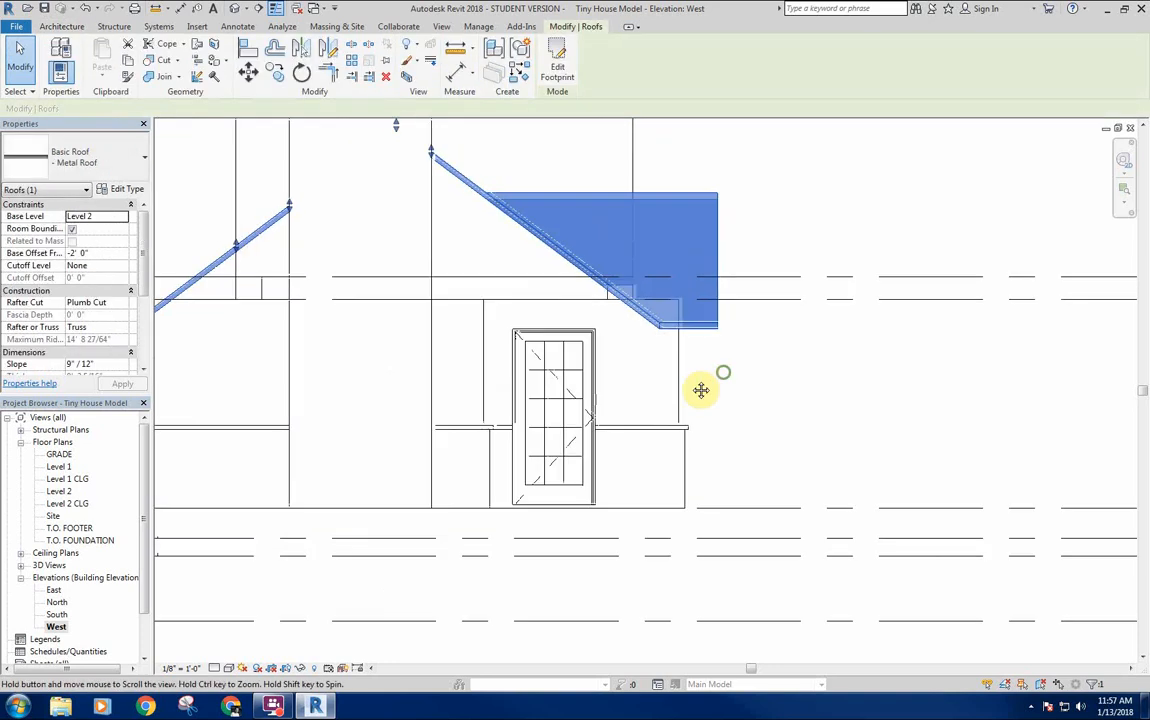
{"action": "middle_click_drag", "start_coordinate": [667, 394], "coordinate": [644, 383]}
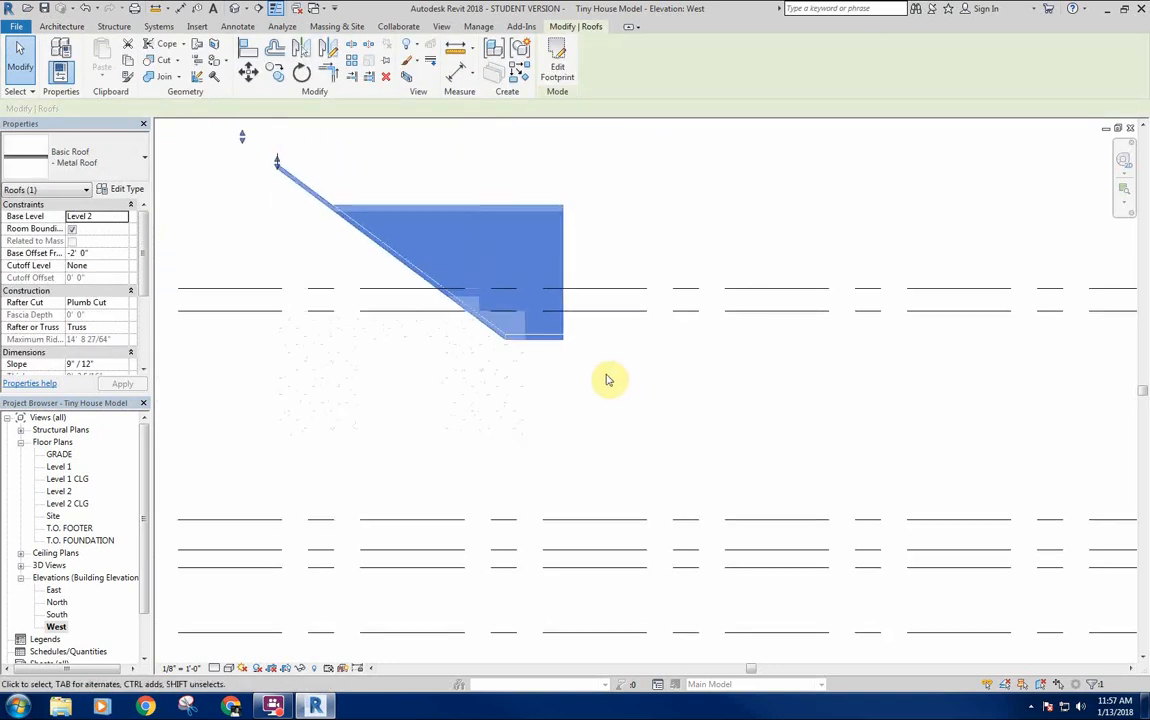
{"action": "key", "text": "m"}
{"action": "key", "text": "v"}
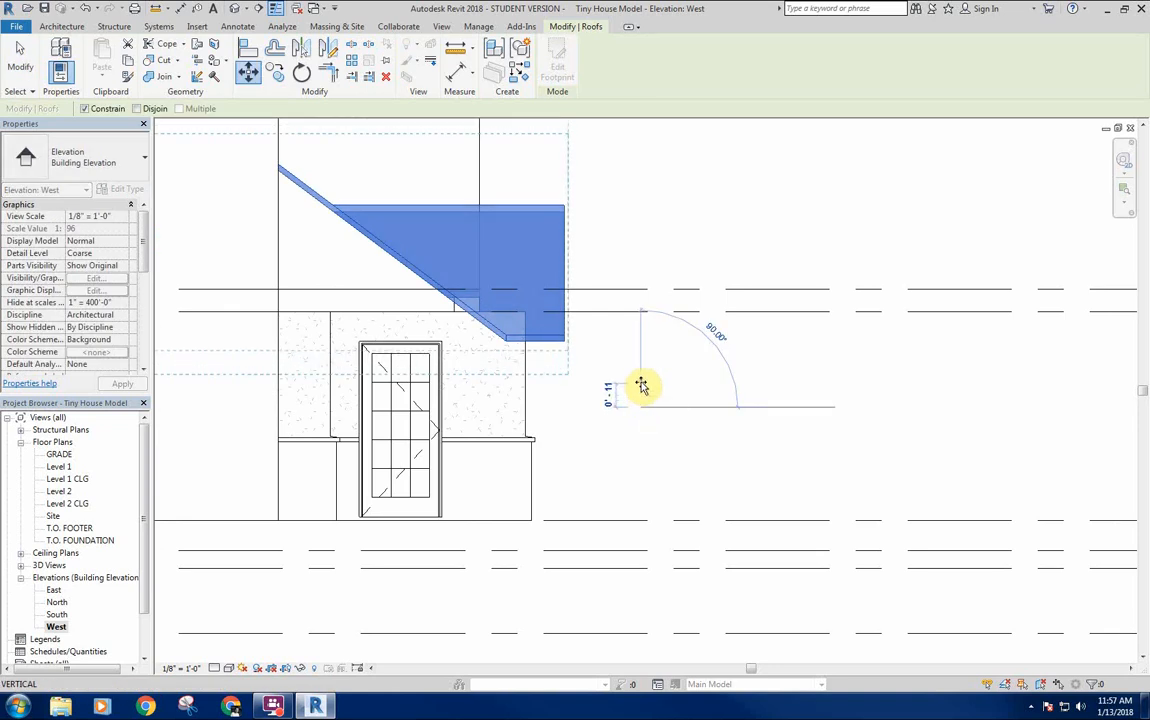
{"action": "type", "text": "2"}
{"action": "key", "text": "Return"}
Nudge the lower metal roof slightly down from the Level 1 CLG line.
{"action": "key", "text": "m"}
{"action": "key", "text": "v"}
{"action": "left_click", "coordinate": [639, 379]}
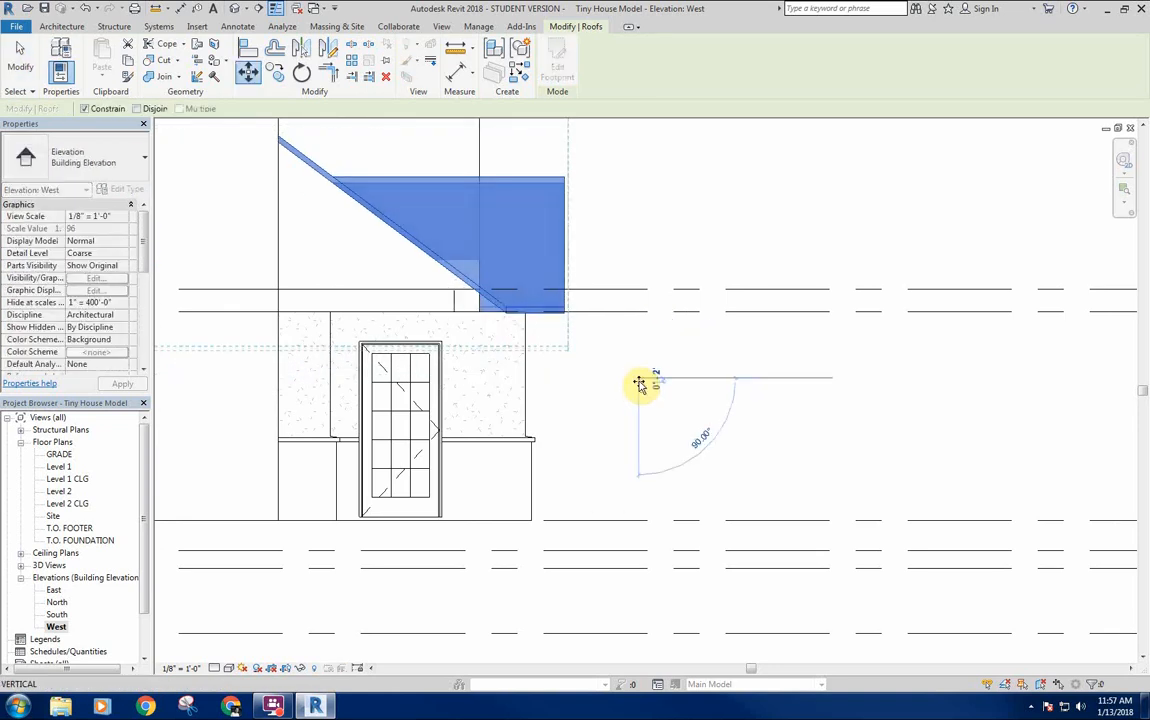
{"action": "key", "text": "Escape"}
{"action": "key", "text": "Escape"}
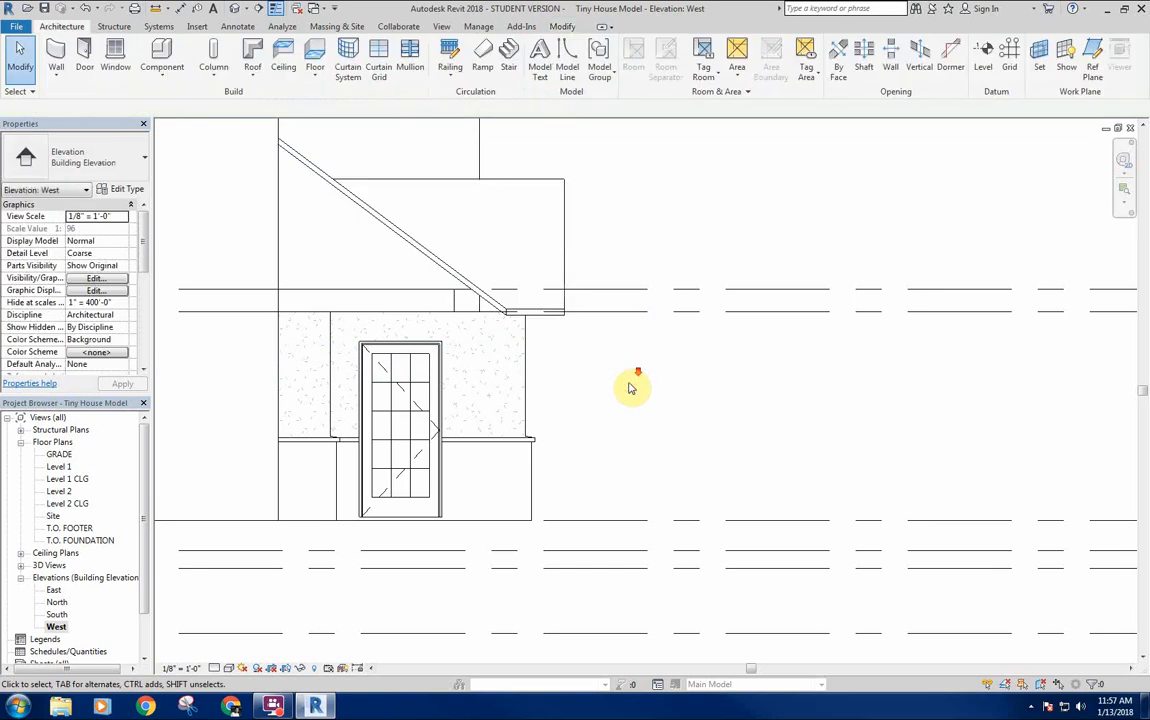
Attach the tops of the lower wing's seven exterior stucco walls to the lower metal roof in 3D.
{"action": "scroll", "coordinate": [629, 385], "scroll_direction": "down", "scroll_amount": 3}
{"action": "left_click", "coordinate": [236, 10]}
{"action": "middle_click_drag", "start_coordinate": [619, 399], "coordinate": [485, 400], "text": "shift"}
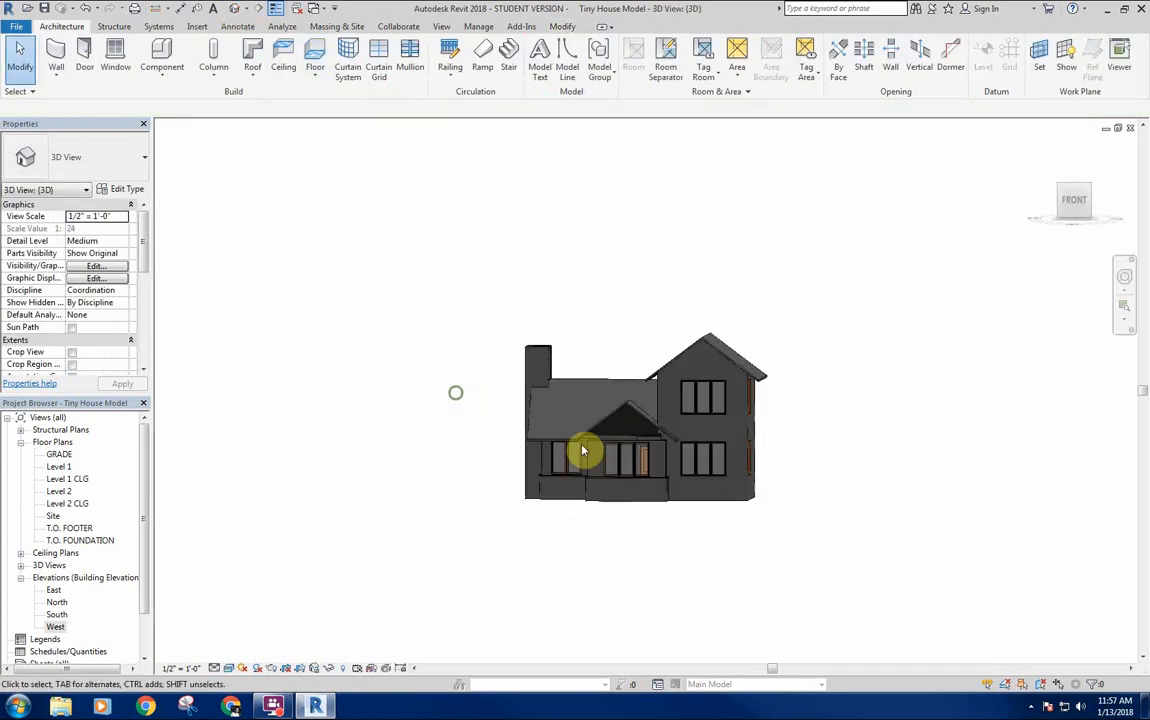
{"action": "scroll", "coordinate": [590, 448], "scroll_direction": "up", "scroll_amount": 5}
{"action": "scroll", "coordinate": [593, 453], "scroll_direction": "down", "scroll_amount": 2}
{"action": "middle_click_drag", "start_coordinate": [626, 483], "coordinate": [603, 465], "text": "shift"}
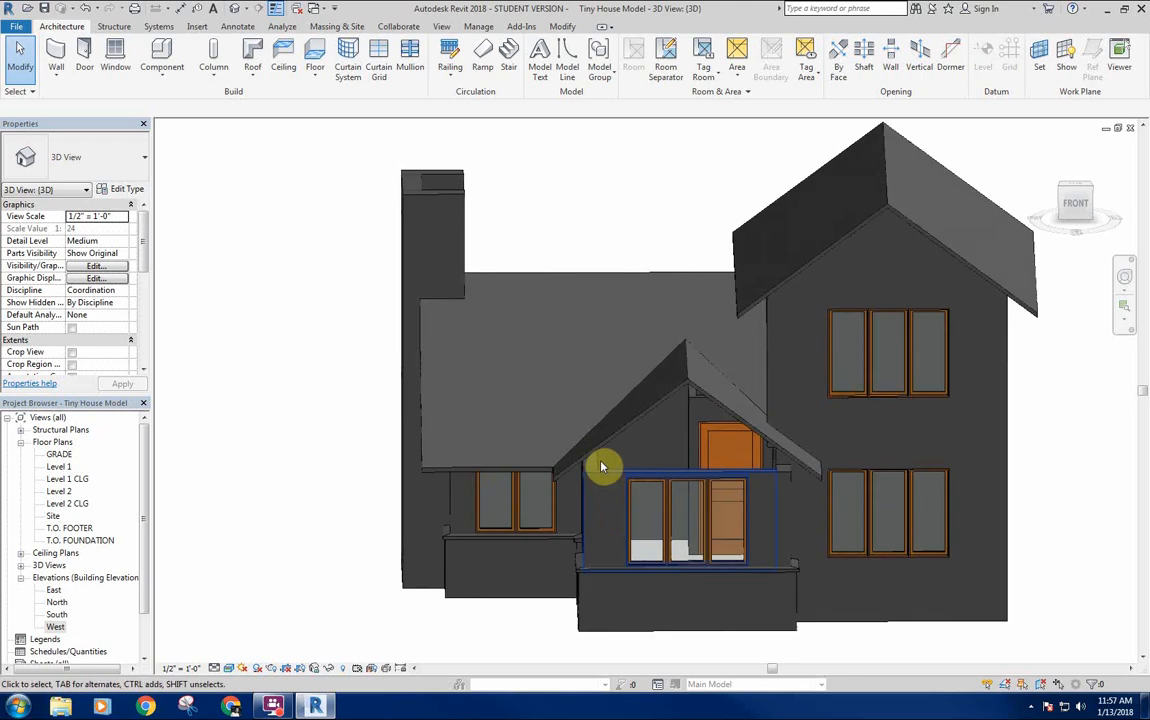
{"action": "left_click", "coordinate": [611, 474]}
{"action": "left_click", "coordinate": [778, 468], "text": "ctrl"}
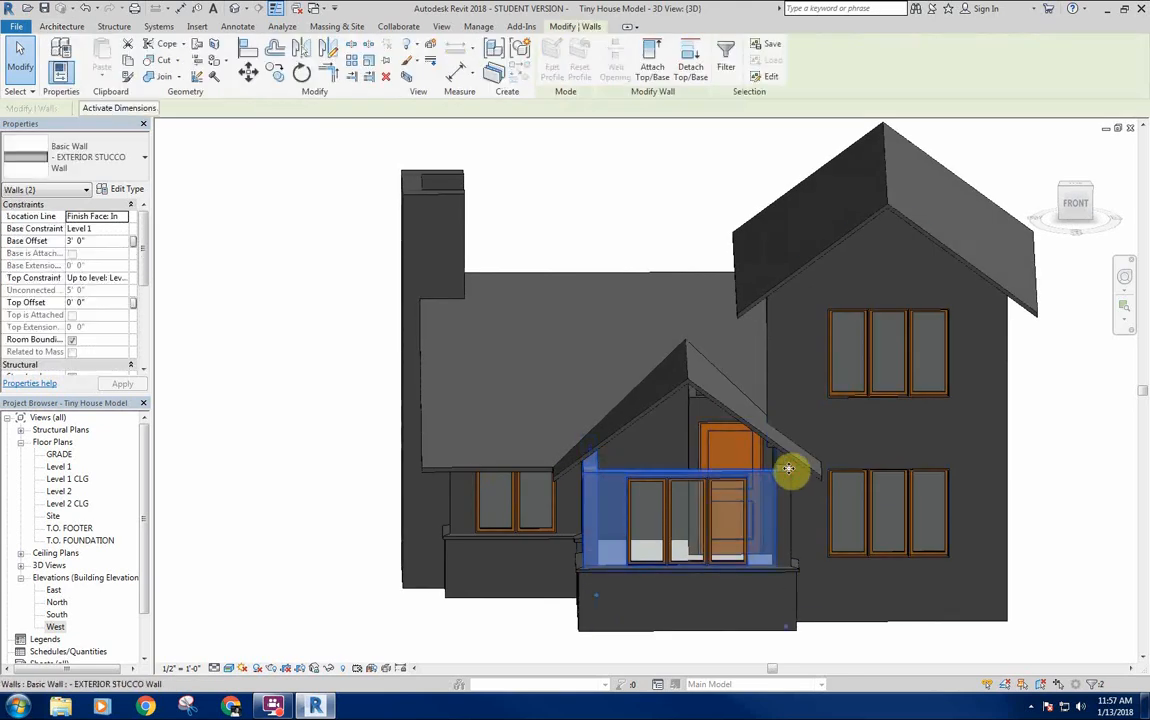
{"action": "middle_click_drag", "start_coordinate": [534, 477], "coordinate": [566, 458], "text": "shift"}
{"action": "left_click", "coordinate": [566, 458], "text": "ctrl"}
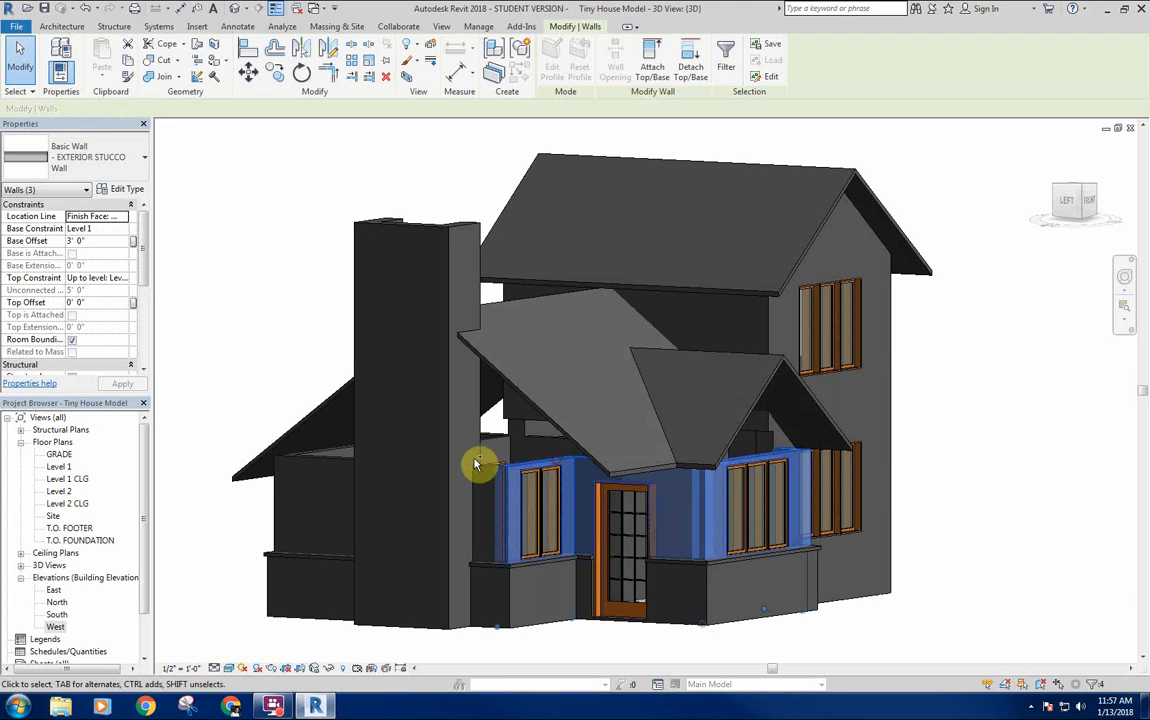
{"action": "middle_click_drag", "start_coordinate": [502, 561], "coordinate": [483, 498], "text": "shift"}
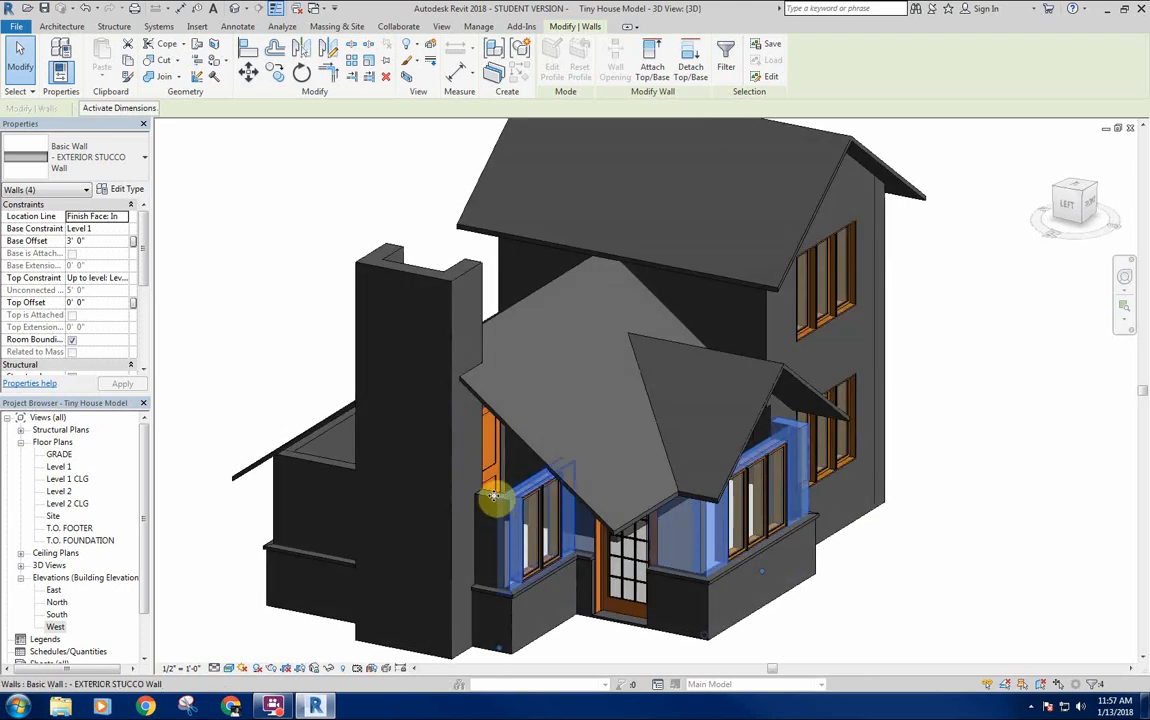
{"action": "left_click", "coordinate": [483, 500], "text": "ctrl"}
{"action": "left_click", "coordinate": [316, 456], "text": "ctrl"}
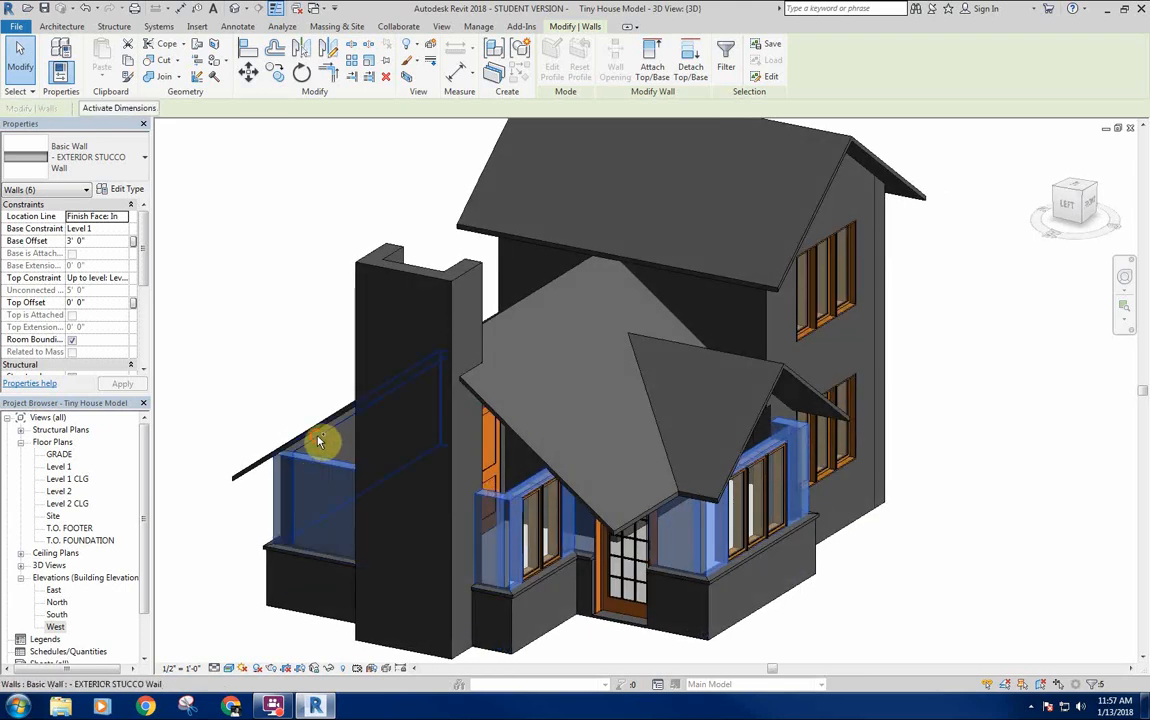
{"action": "middle_click_drag", "start_coordinate": [321, 437], "coordinate": [749, 465], "text": "shift"}
{"action": "left_click", "coordinate": [568, 505], "text": "ctrl"}
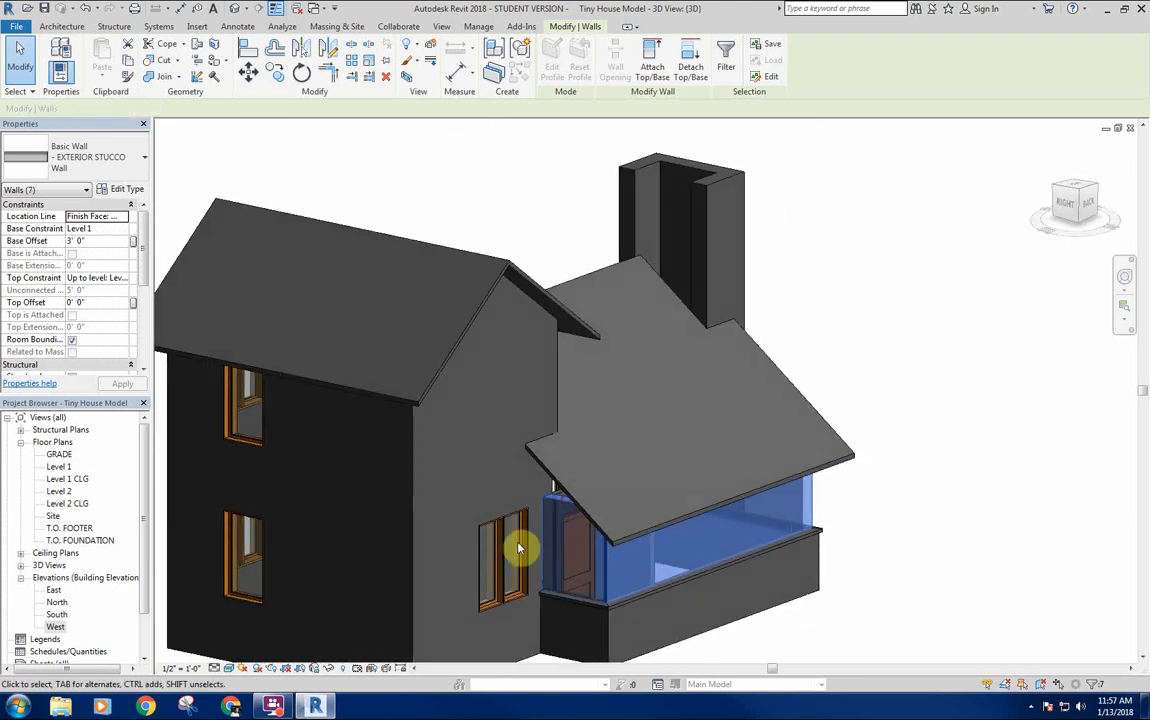
{"action": "left_click", "coordinate": [655, 66]}
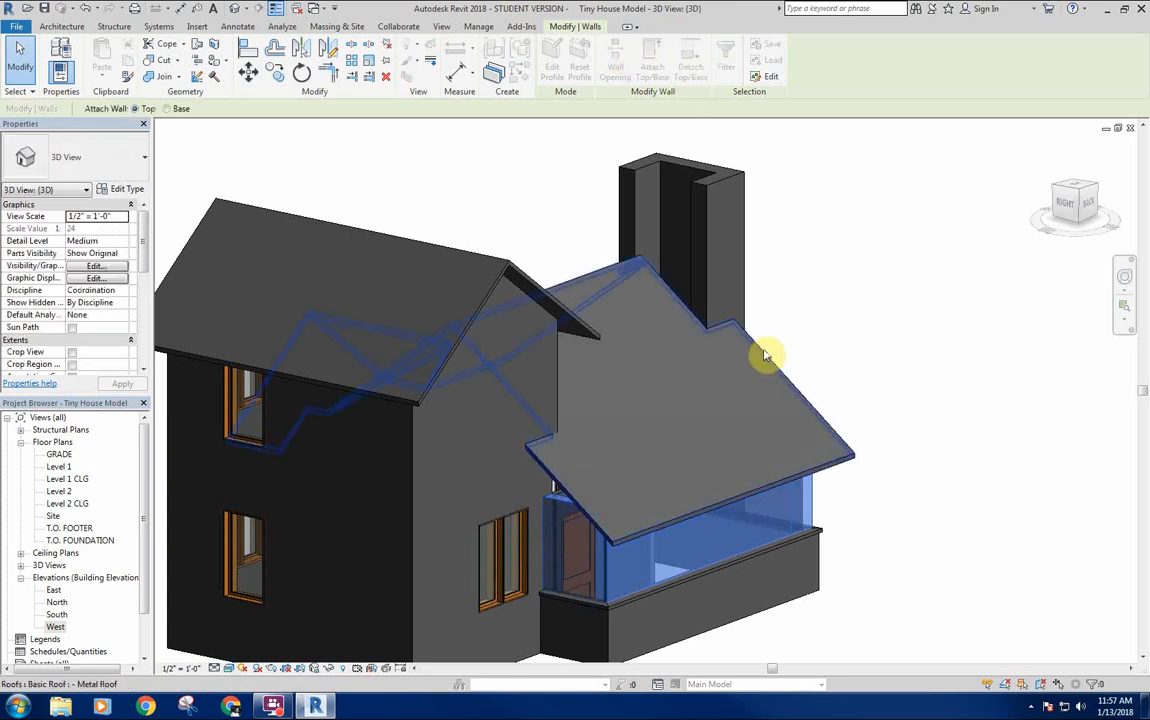
{"action": "left_click", "coordinate": [840, 455]}
{"action": "key", "text": "Escape"}
{"action": "key", "text": "Escape"}
Examine the attached walls and both roofs from the west and south in 3D, and open the Level 1 floor plan.
{"action": "middle_click_drag", "start_coordinate": [872, 333], "coordinate": [760, 377], "text": "shift"}
{"action": "scroll", "coordinate": [775, 377], "scroll_direction": "up", "scroll_amount": 3}
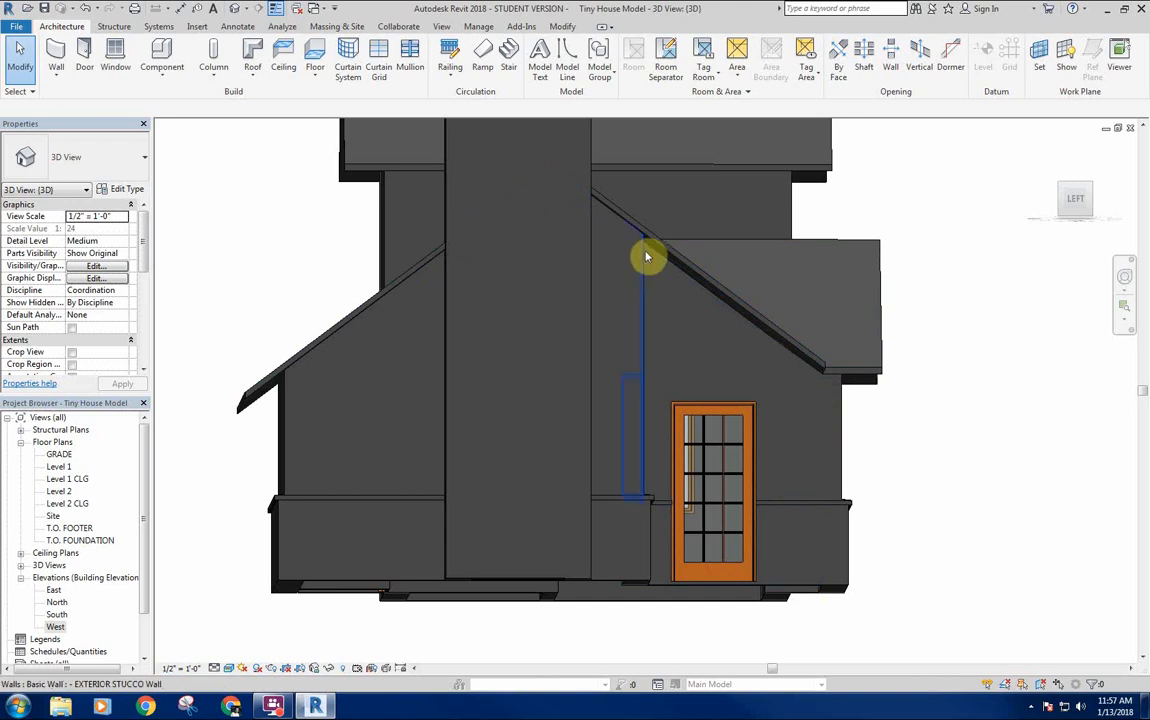
{"action": "middle_click_drag", "start_coordinate": [663, 371], "coordinate": [547, 223], "text": "shift"}
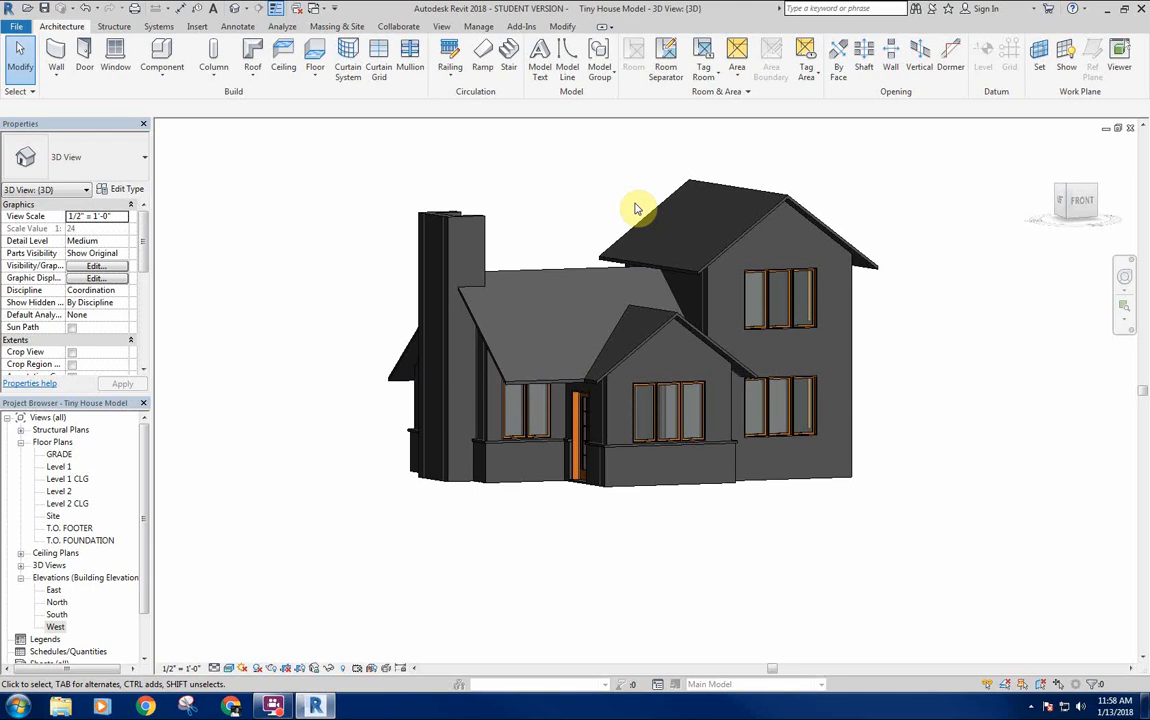
{"action": "middle_click_drag", "start_coordinate": [598, 190], "coordinate": [490, 300]}
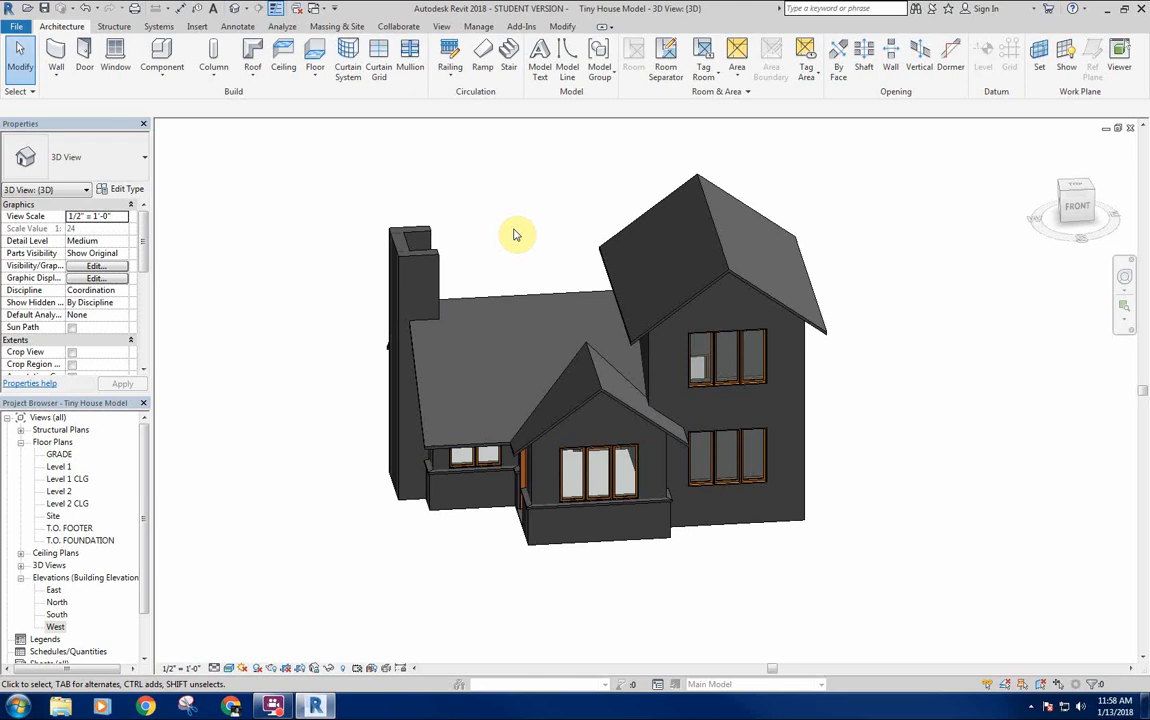
{"action": "middle_click_drag", "start_coordinate": [556, 241], "coordinate": [510, 237]}
{"action": "middle_click_drag", "start_coordinate": [628, 414], "coordinate": [541, 376]}
{"action": "left_click", "coordinate": [58, 466]}
{"action": "double_click", "coordinate": [58, 466]}
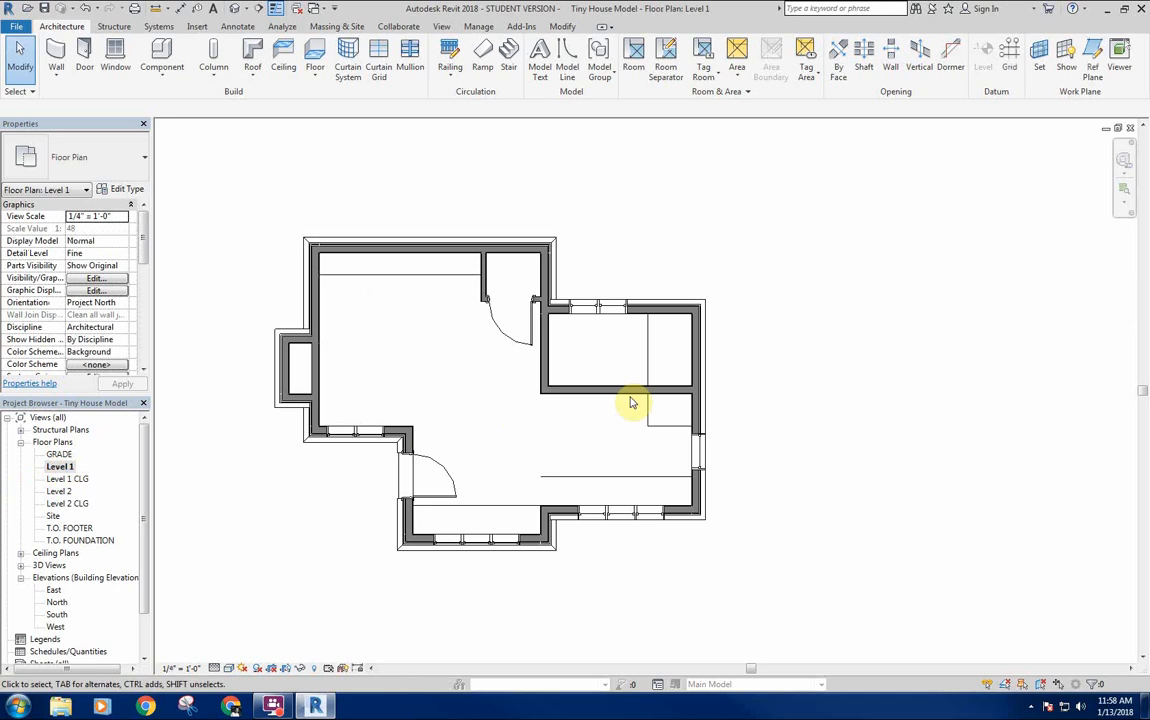
Start placing an automatic ceiling in the Level 1 plan with a height offset of 6' 0" from the level.
{"action": "scroll", "coordinate": [405, 313], "scroll_direction": "up", "scroll_amount": 4}
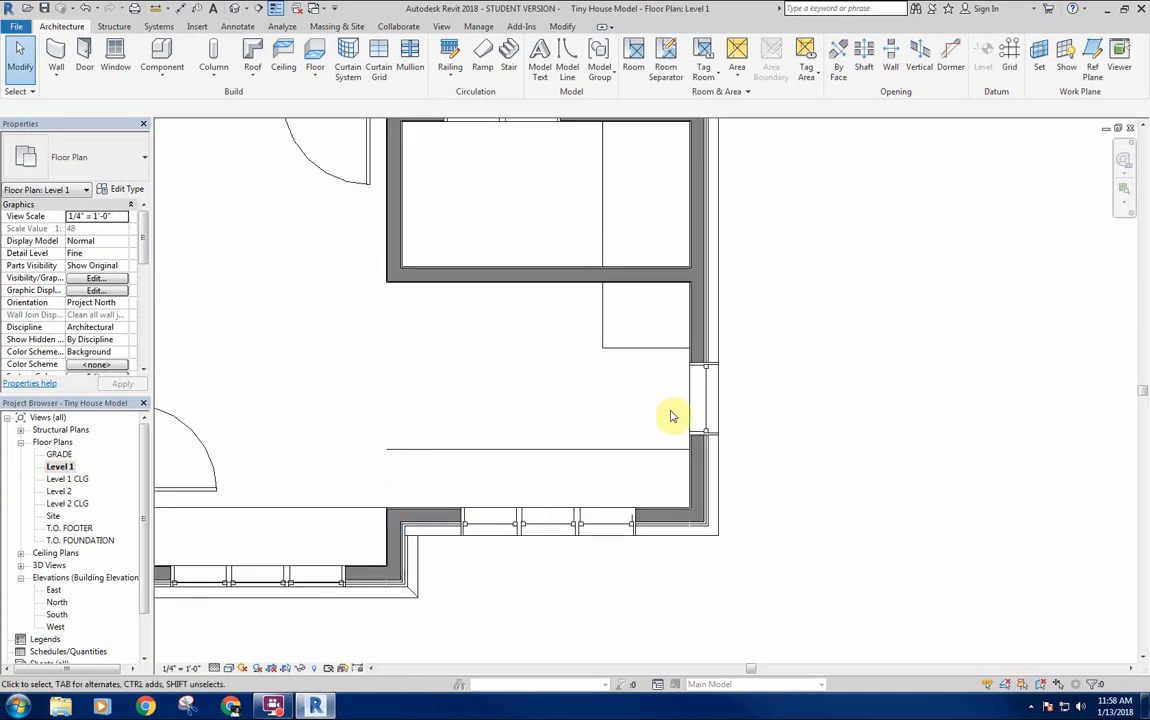
{"action": "middle_click_drag", "start_coordinate": [493, 400], "coordinate": [504, 399]}
{"action": "middle_click_drag", "start_coordinate": [342, 370], "coordinate": [479, 410]}
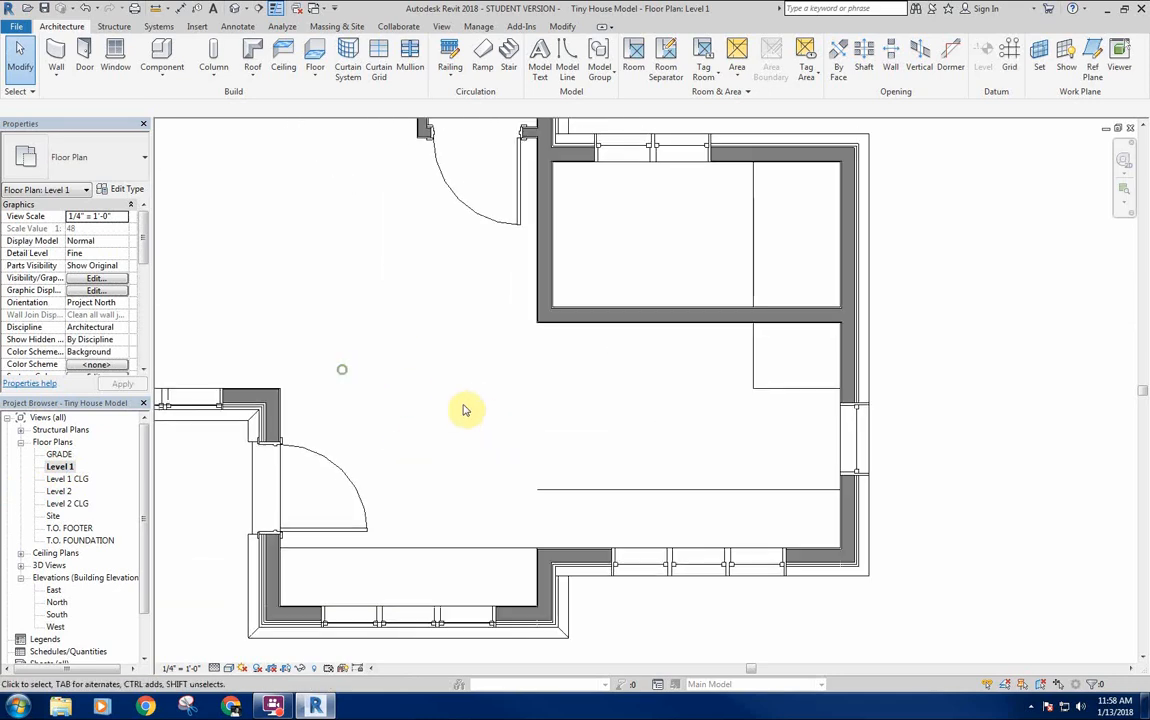
{"action": "scroll", "coordinate": [388, 360], "scroll_direction": "down", "scroll_amount": 2}
{"action": "middle_click_drag", "start_coordinate": [383, 361], "coordinate": [386, 382]}
{"action": "middle_click_drag", "start_coordinate": [360, 306], "coordinate": [391, 321]}
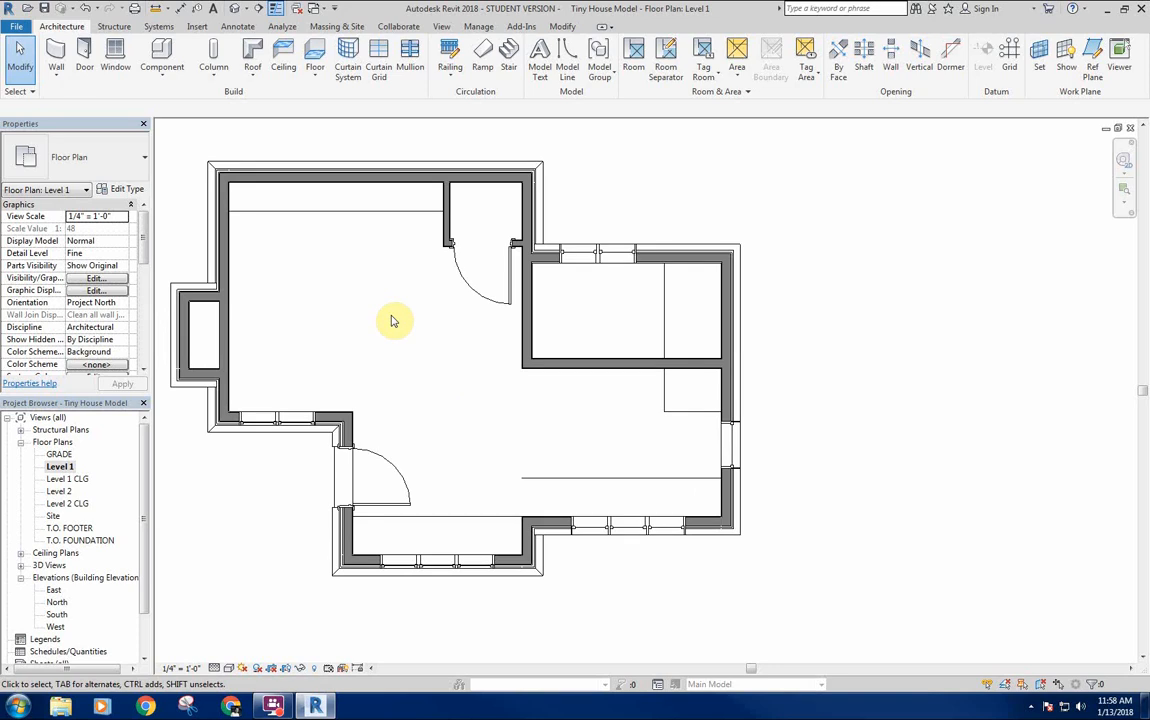
{"action": "left_click", "coordinate": [284, 56]}
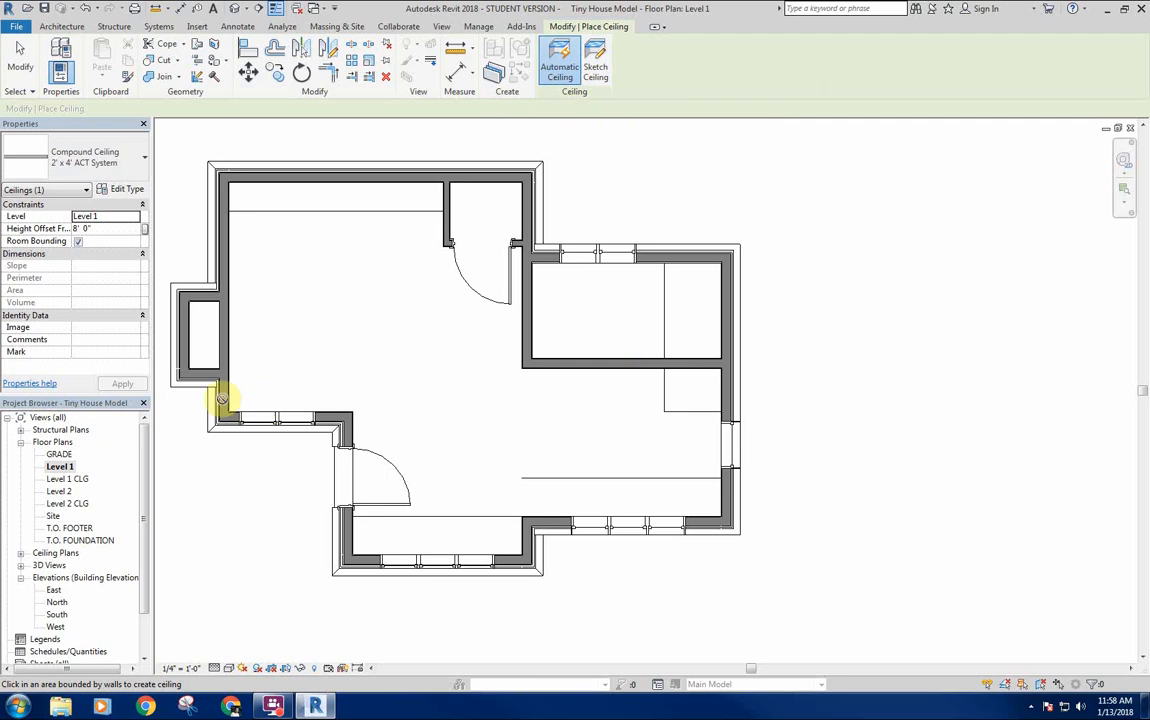
{"action": "middle_click_drag", "start_coordinate": [398, 305], "coordinate": [465, 334]}
{"action": "scroll", "coordinate": [524, 372], "scroll_direction": "down", "scroll_amount": 1}
{"action": "middle_click_drag", "start_coordinate": [524, 372], "coordinate": [522, 394]}
{"action": "left_click", "coordinate": [106, 228]}
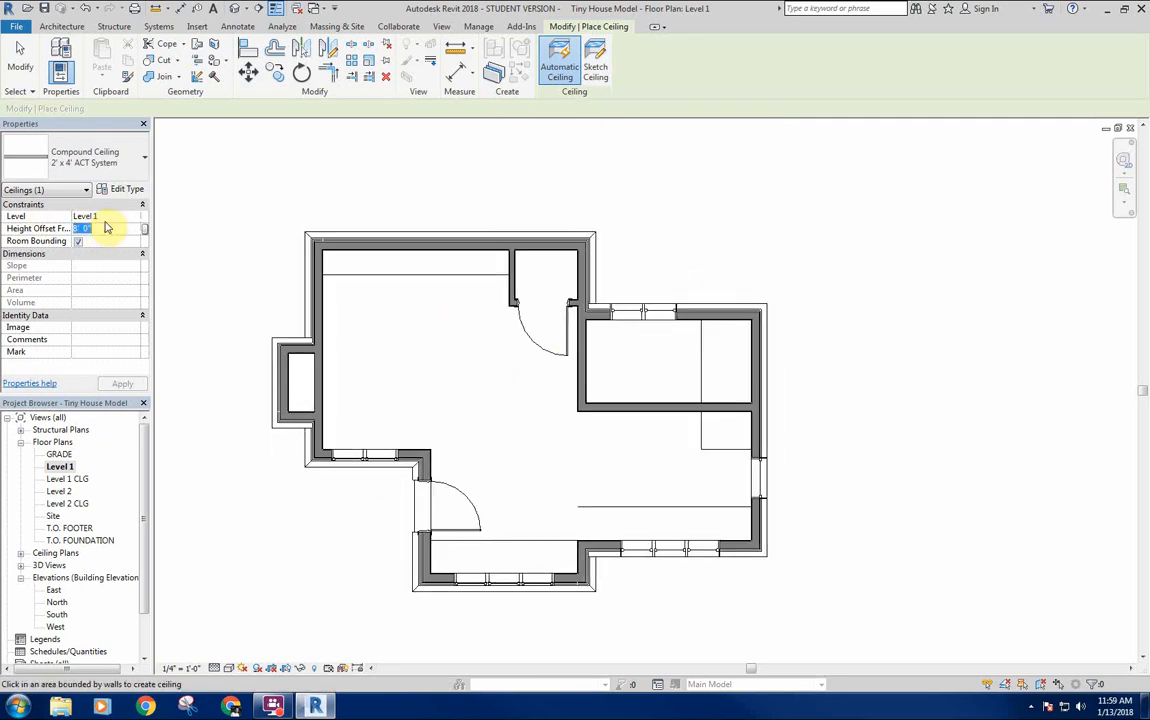
{"action": "type", "text": "6"}
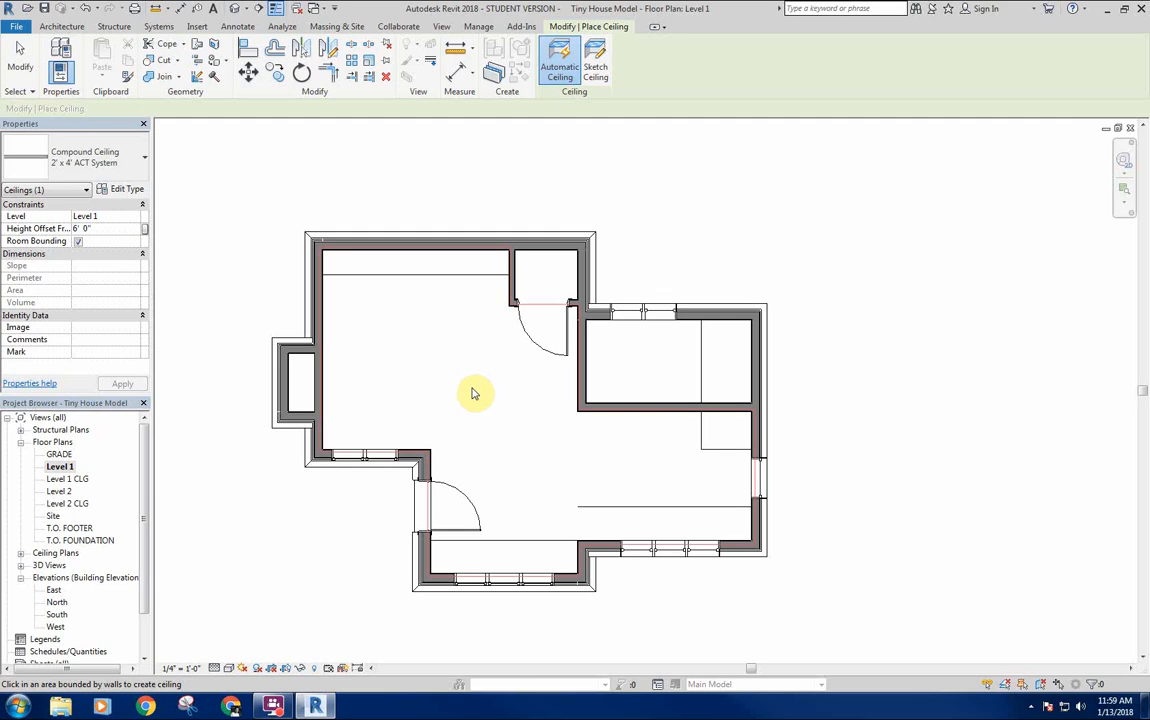
Duplicate the 2' x 4' ACT System ceiling type as "1/2" Drywall Ceiling".
{"action": "scroll", "coordinate": [474, 393], "scroll_direction": "up", "scroll_amount": 2}
{"action": "scroll", "coordinate": [435, 402], "scroll_direction": "down", "scroll_amount": 1}
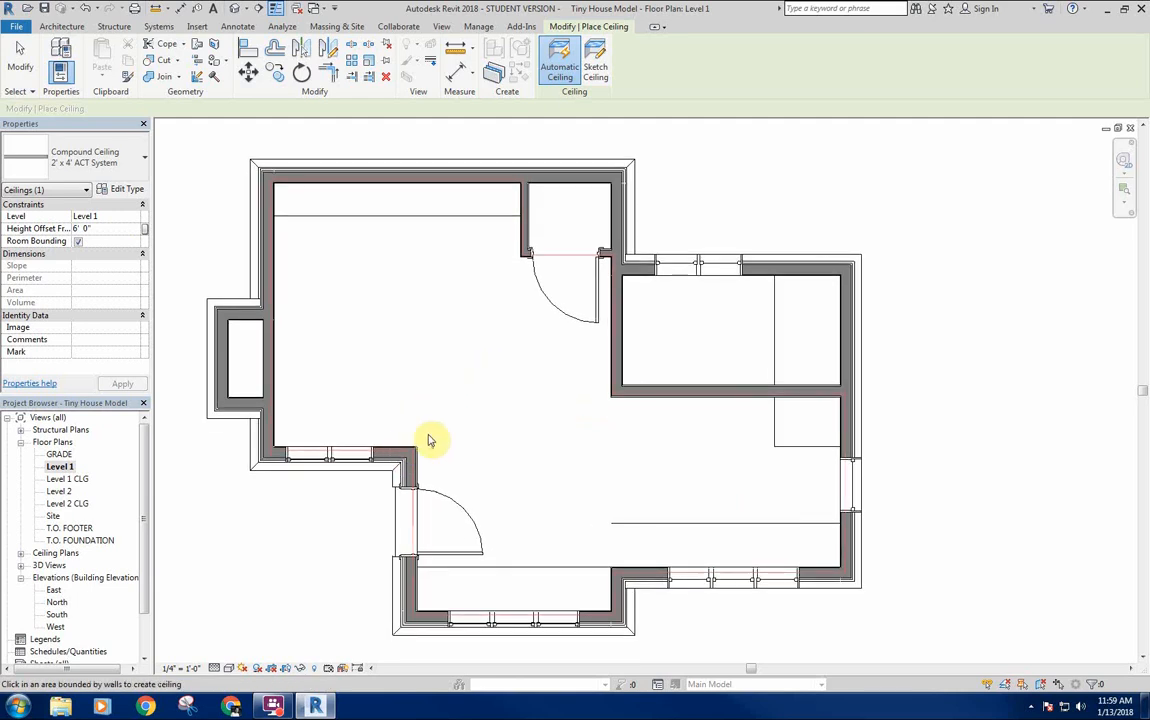
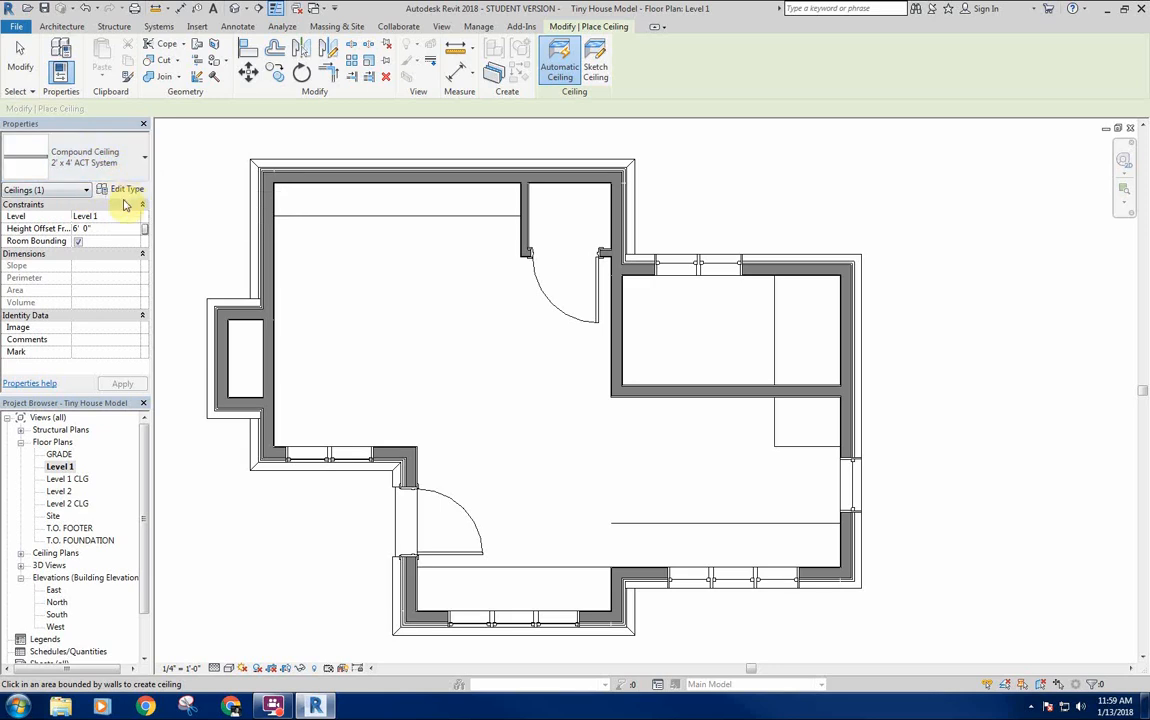
{"action": "left_click", "coordinate": [125, 192]}
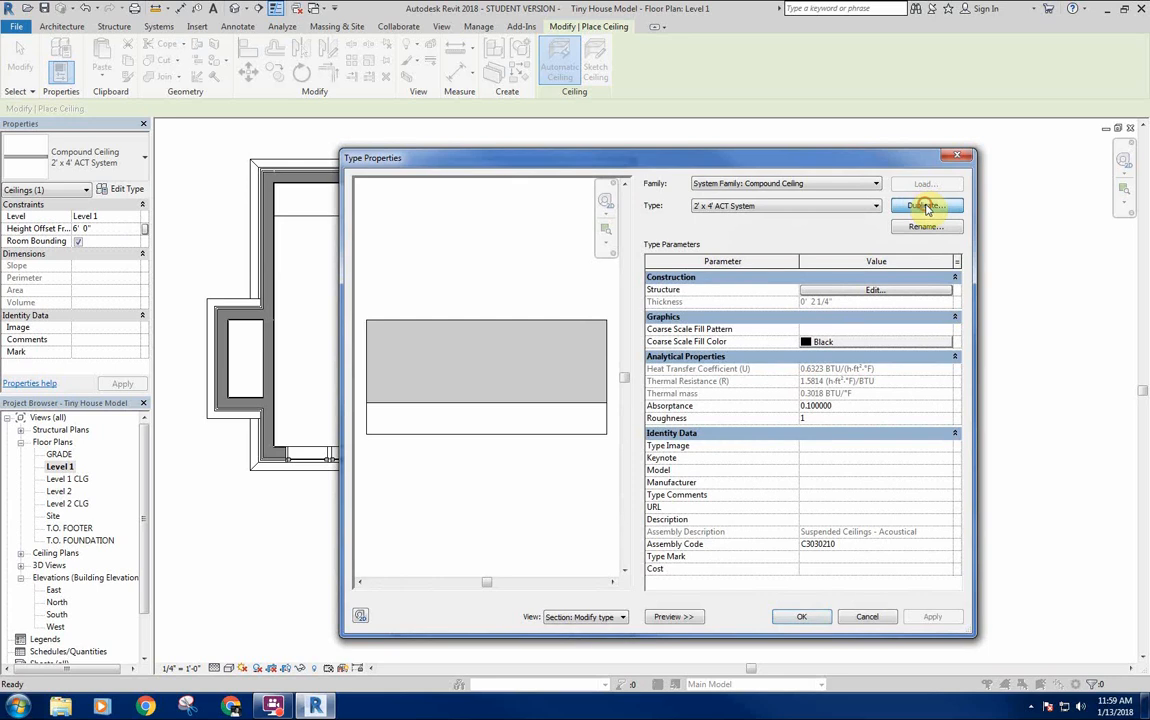
{"action": "left_click", "coordinate": [926, 207]}
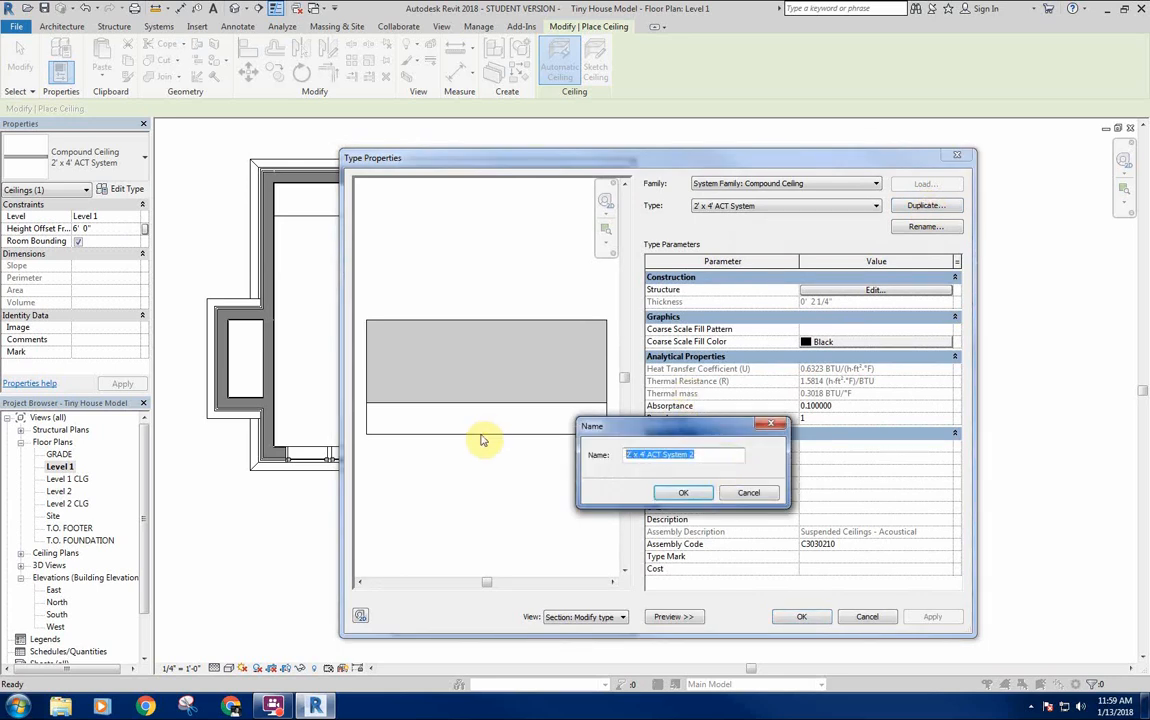
{"action": "type", "text": "1/2\" Drywall Ceiling"}
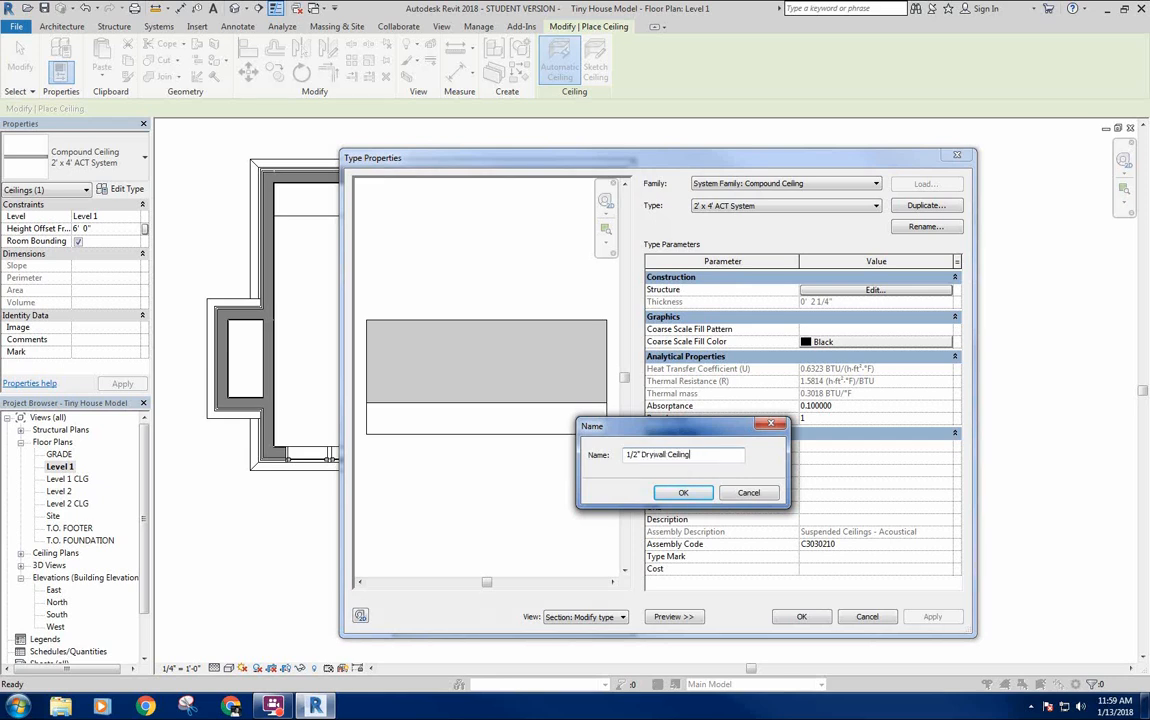
{"action": "key", "text": "Return"}
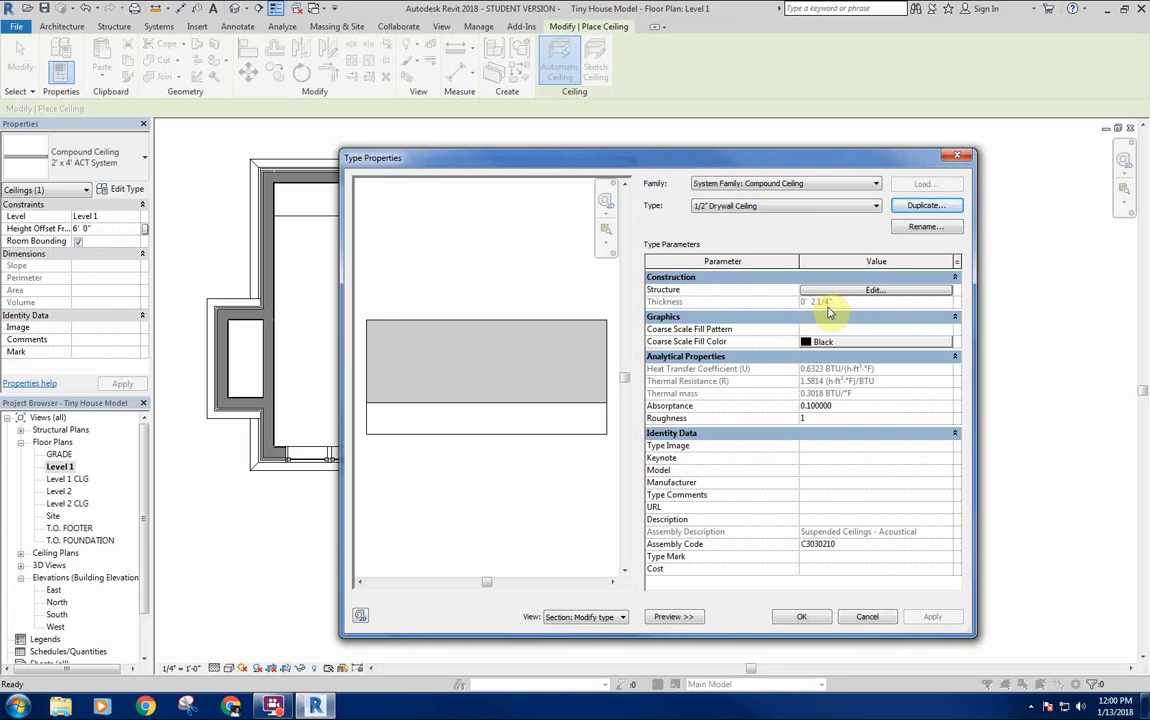
Delete the Finish 2 acoustic ceiling layer from the drywall ceiling's structure and set the Structure layer's thickness to 1/2".
{"action": "left_click", "coordinate": [873, 290]}
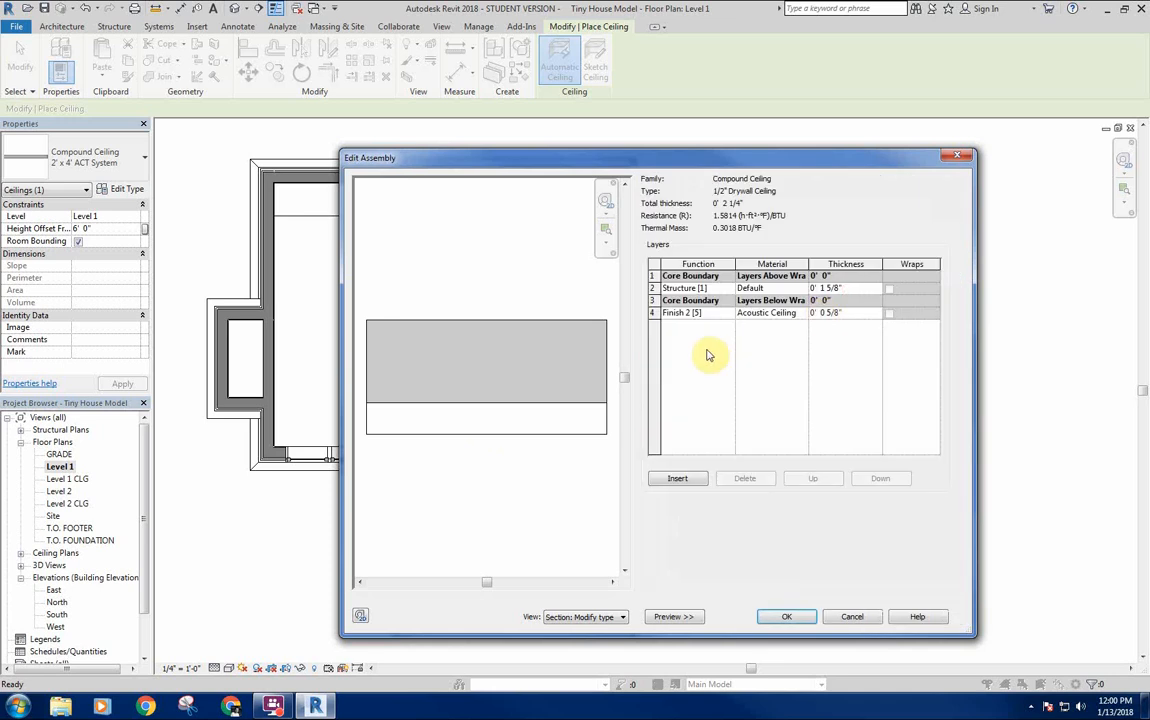
{"action": "left_click", "coordinate": [652, 312]}
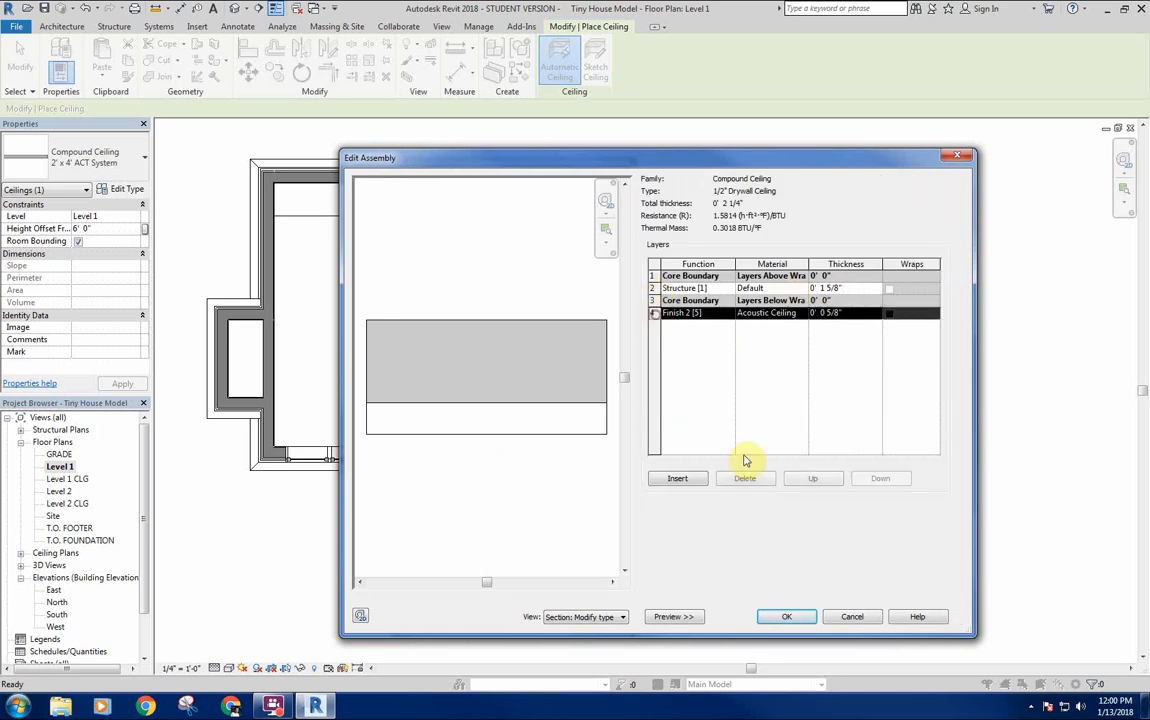
{"action": "left_click", "coordinate": [748, 478]}
{"action": "left_click", "coordinate": [852, 288]}
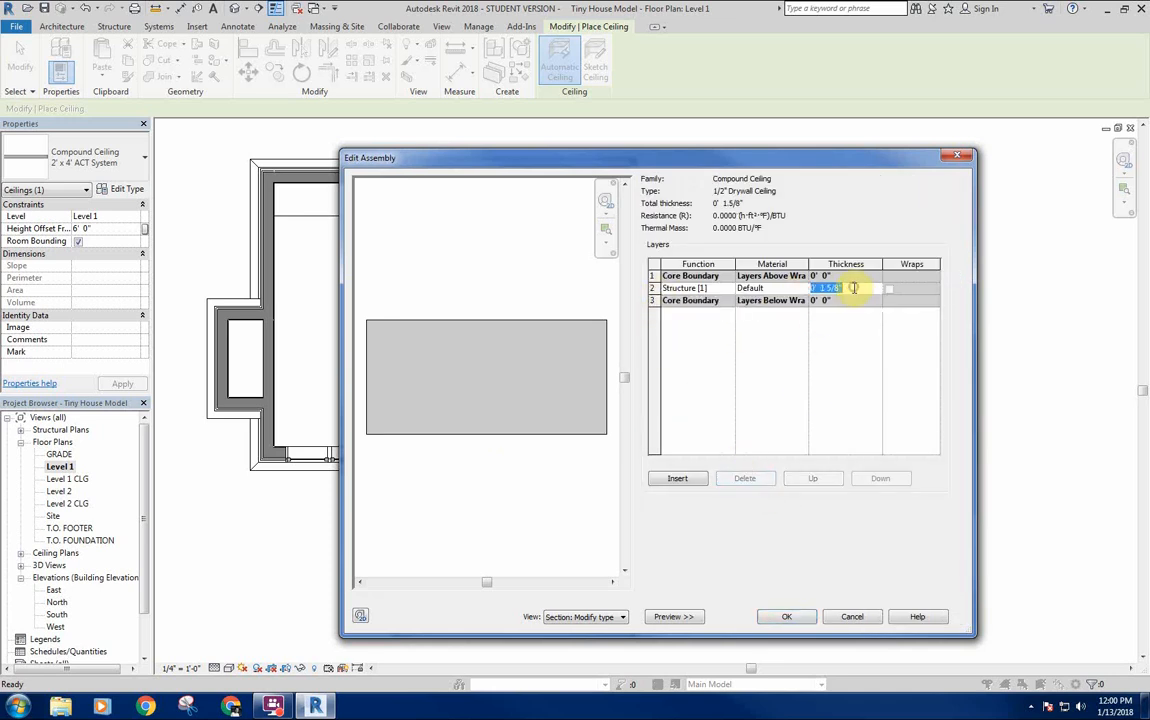
{"action": "type", "text": "1/2"}
{"action": "key", "text": "Return"}
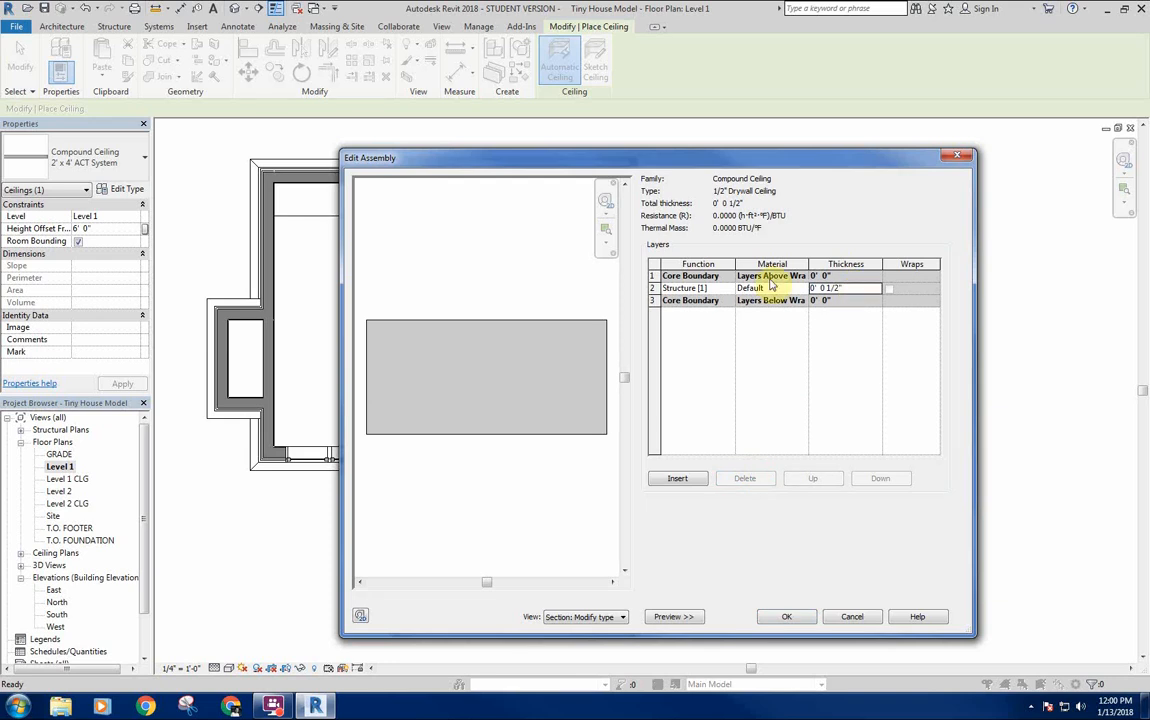
Create a new material named "- Ceilings" for the structure layer of the 1/2" Drywall Ceiling type.
{"action": "left_click", "coordinate": [775, 288]}
{"action": "left_click", "coordinate": [801, 288]}
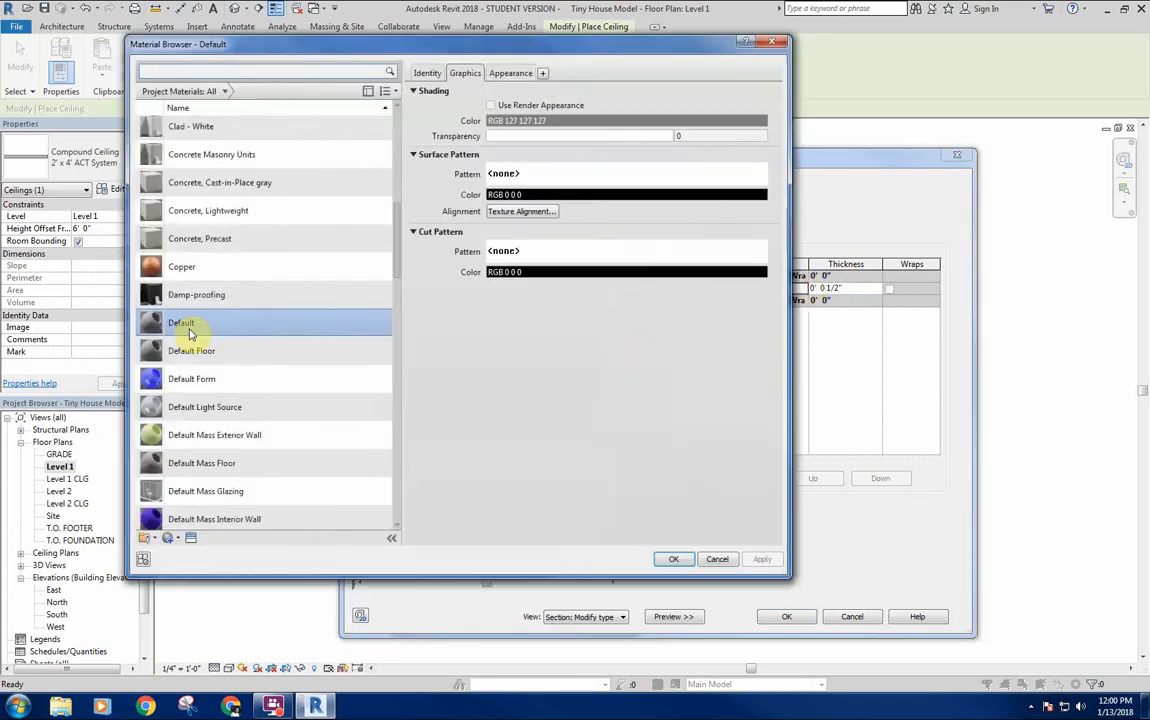
{"action": "scroll", "coordinate": [292, 343], "scroll_direction": "down", "scroll_amount": 1}
{"action": "scroll", "coordinate": [290, 300], "scroll_direction": "up", "scroll_amount": 10}
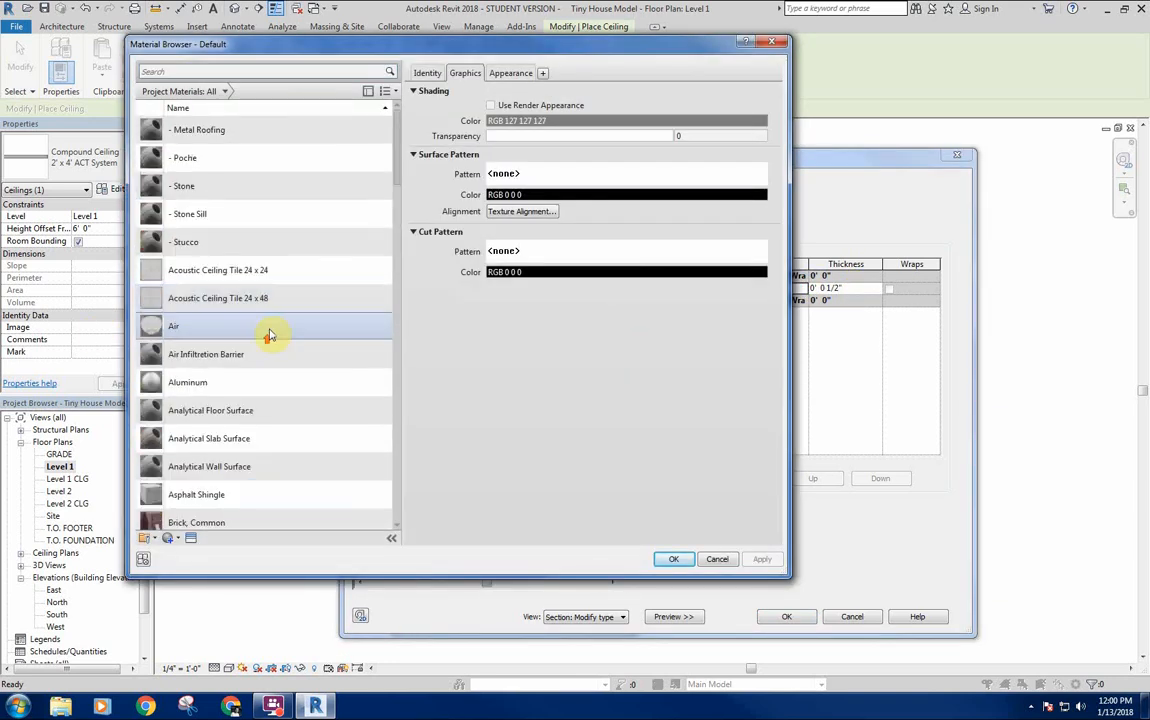
{"action": "scroll", "coordinate": [213, 470], "scroll_direction": "down", "scroll_amount": 1}
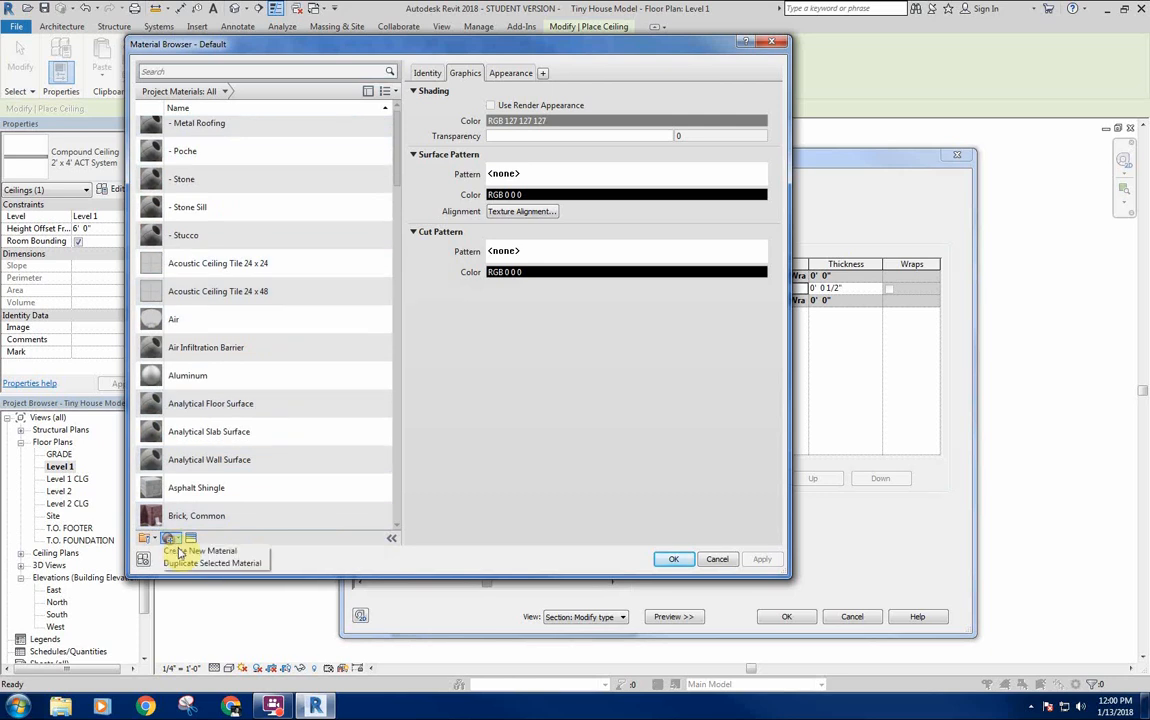
{"action": "left_click", "coordinate": [170, 540]}
{"action": "right_click", "coordinate": [232, 322]}
{"action": "left_click", "coordinate": [249, 359]}
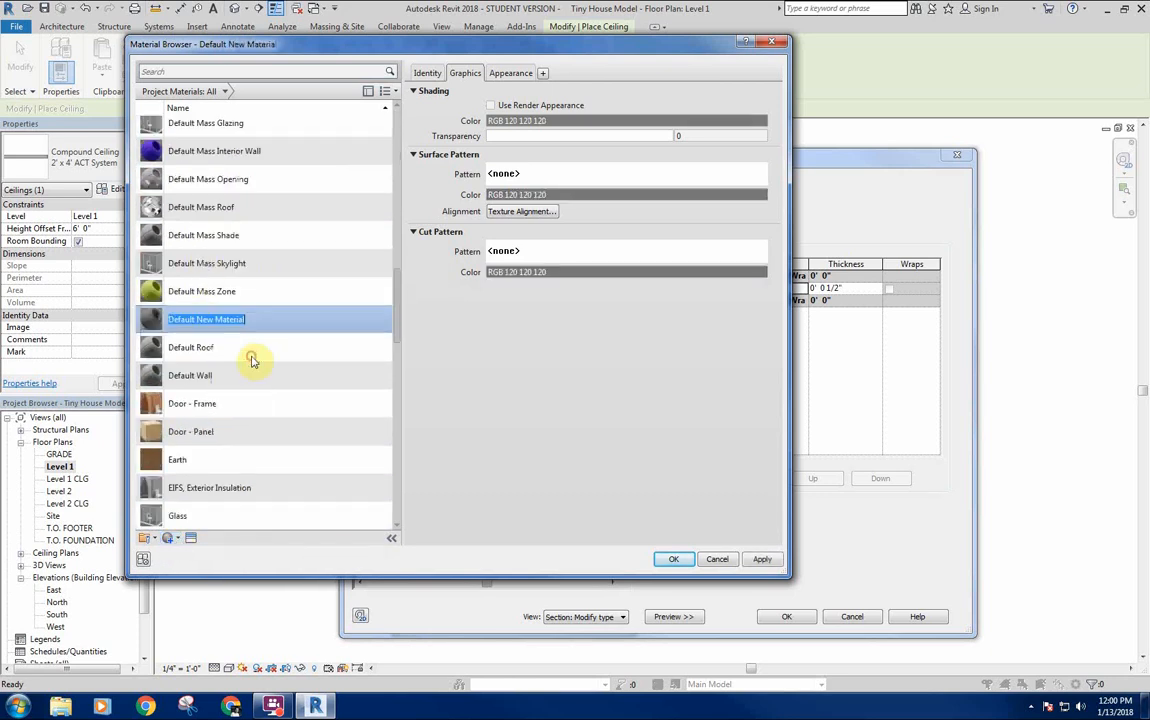
{"action": "key", "text": "BackSpace"}
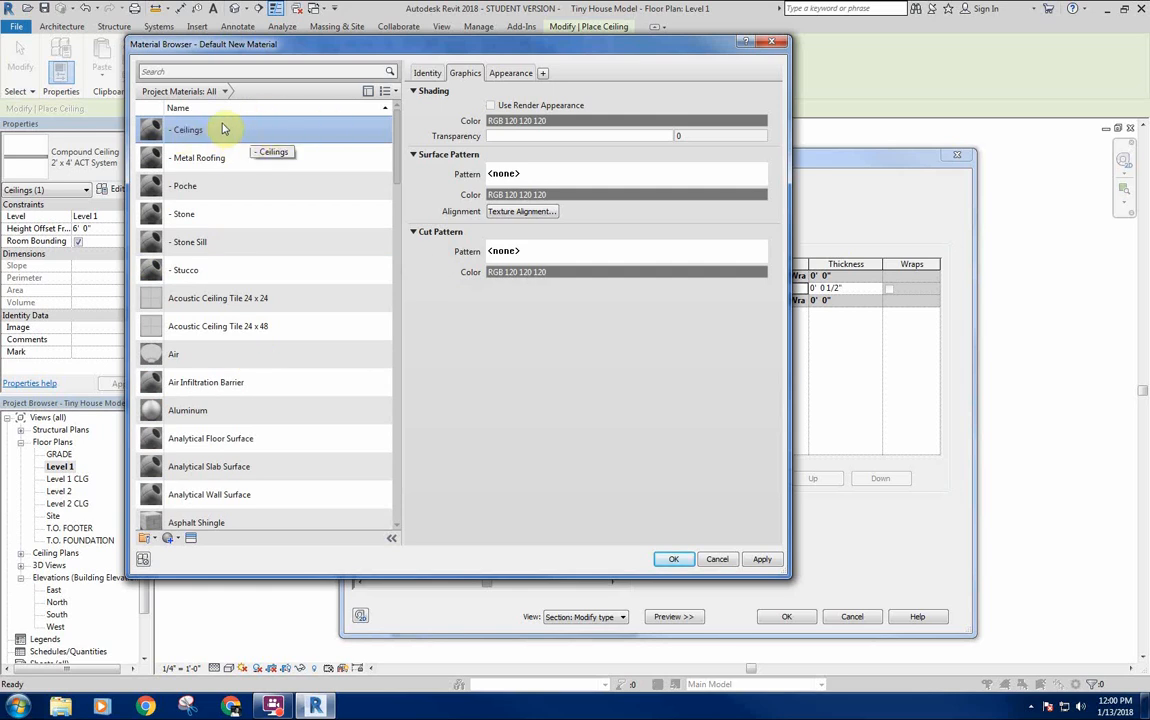
Assign the "- Ceilings" material to the structure layer and accept the assembly and type properties of the drywall ceiling.
{"action": "left_click", "coordinate": [189, 134]}
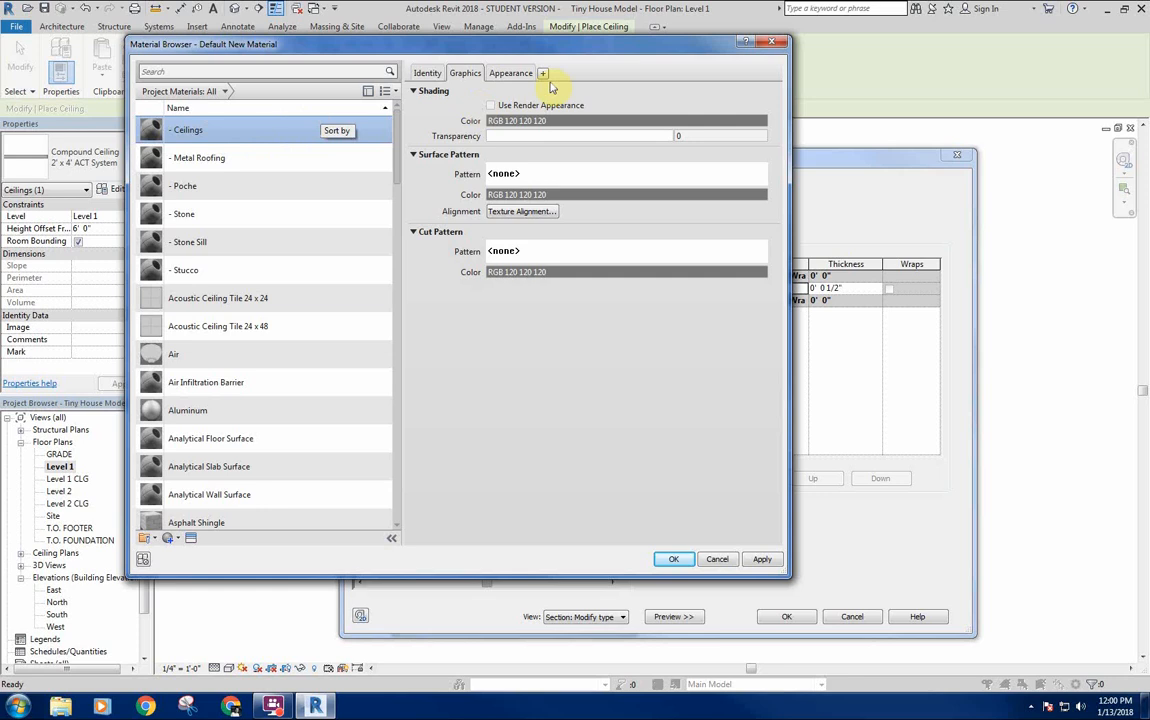
{"action": "left_click", "coordinate": [676, 560]}
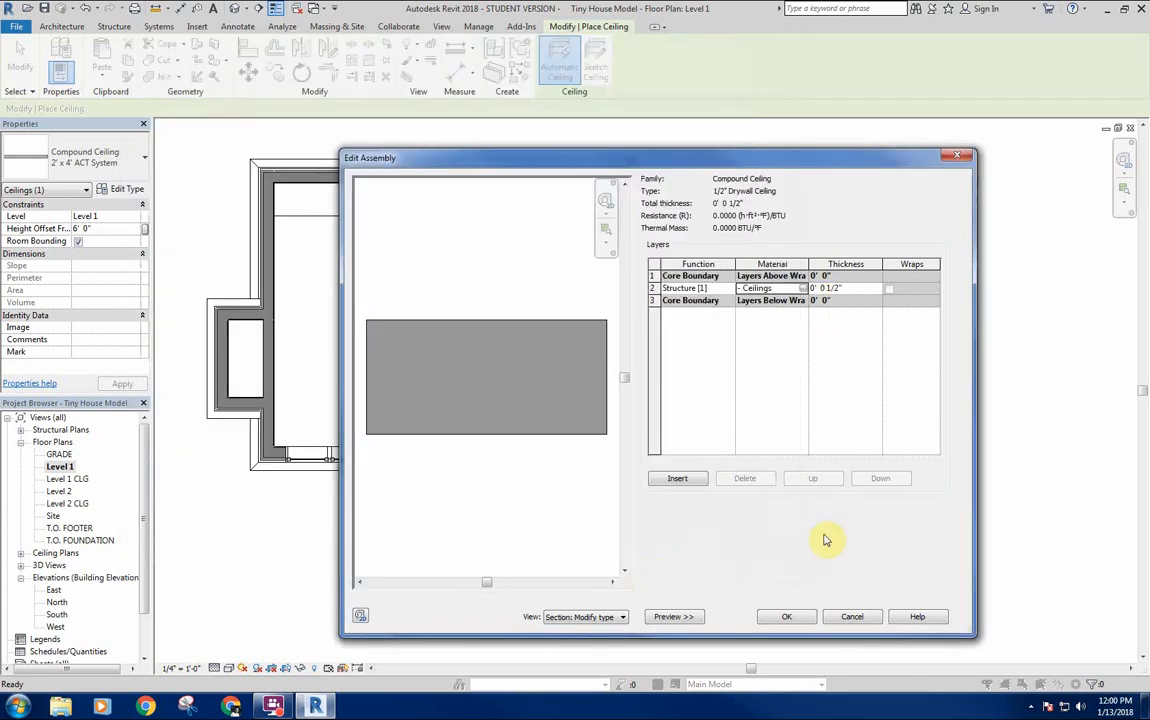
{"action": "left_click", "coordinate": [798, 617]}
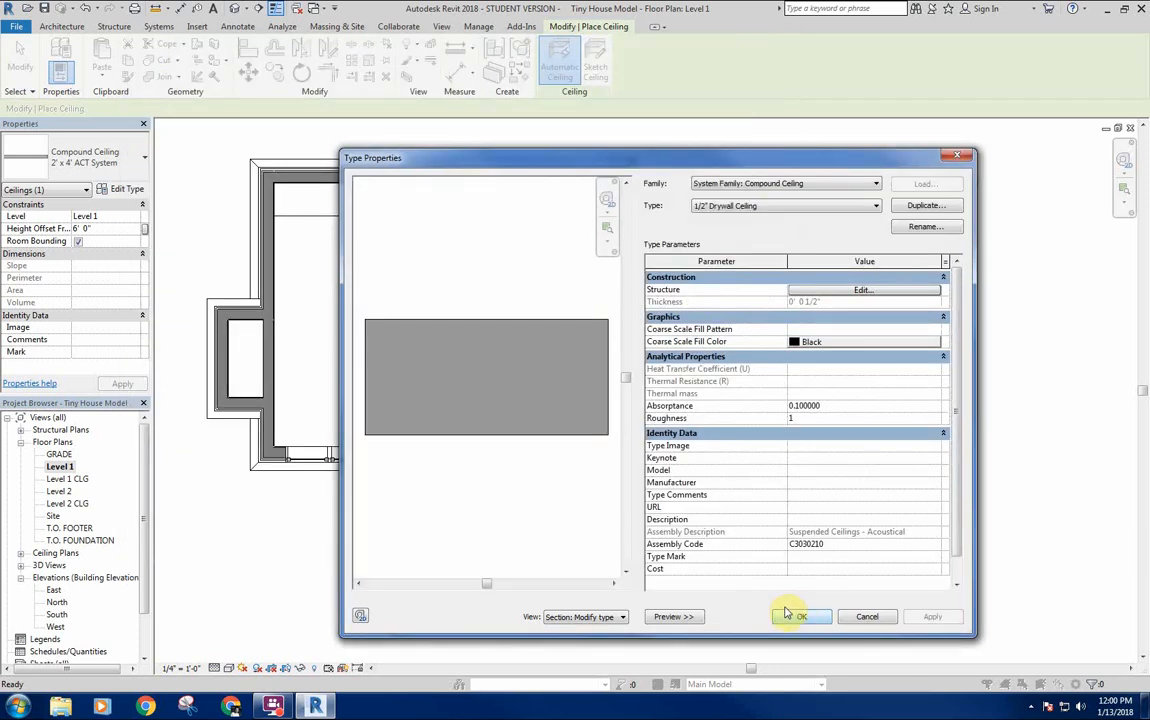
{"action": "left_click", "coordinate": [805, 616]}
Start a sketched ceiling in the Level 1 plan with the straight boundary line tool.
{"action": "scroll", "coordinate": [670, 470], "scroll_direction": "up", "scroll_amount": 2}
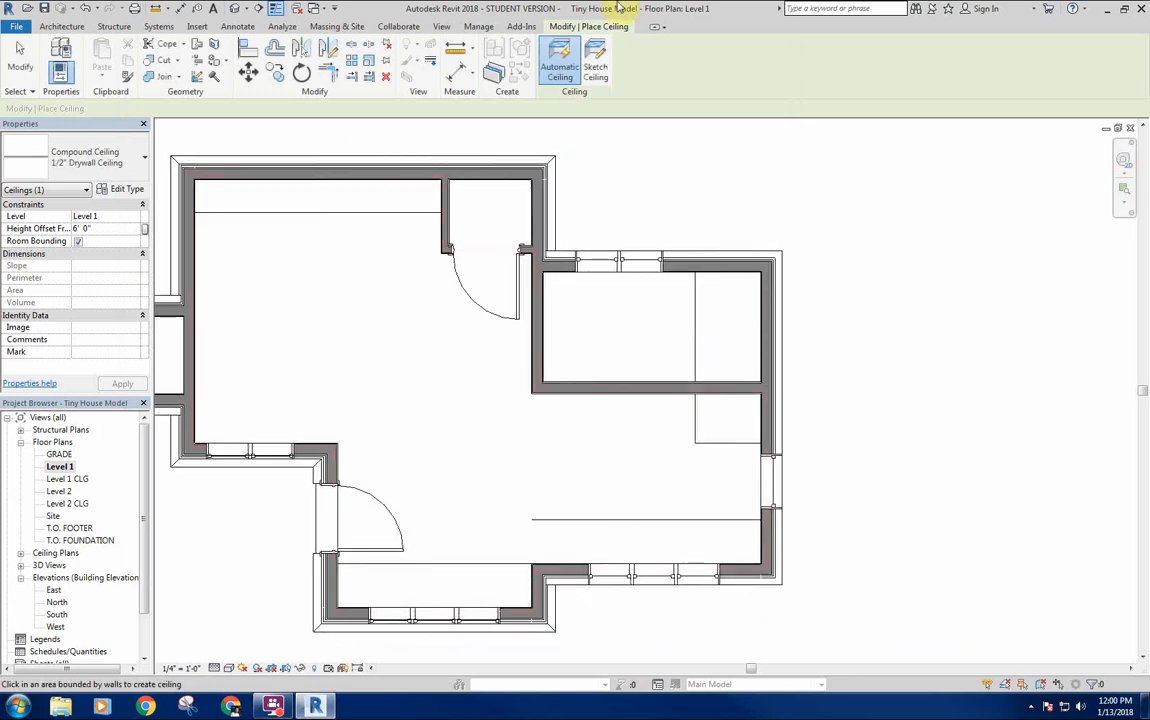
{"action": "scroll", "coordinate": [737, 320], "scroll_direction": "up", "scroll_amount": 8}
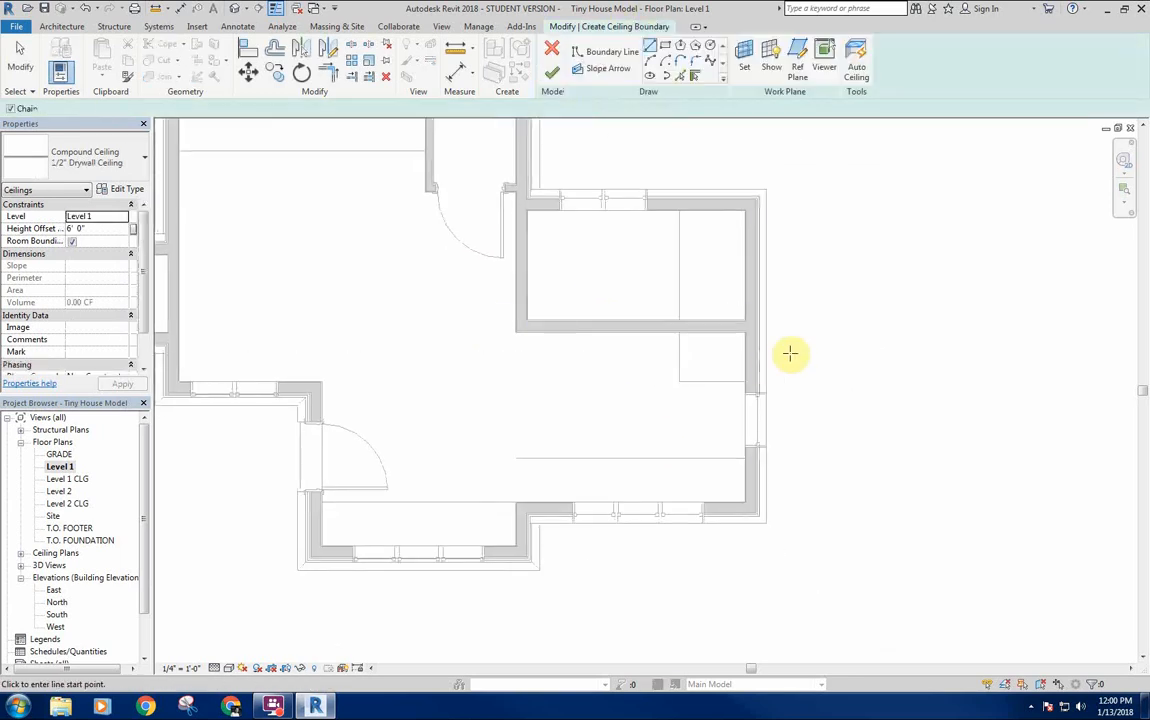
{"action": "key", "text": "l"}
{"action": "key", "text": "i"}
{"action": "left_click", "coordinate": [737, 304]}
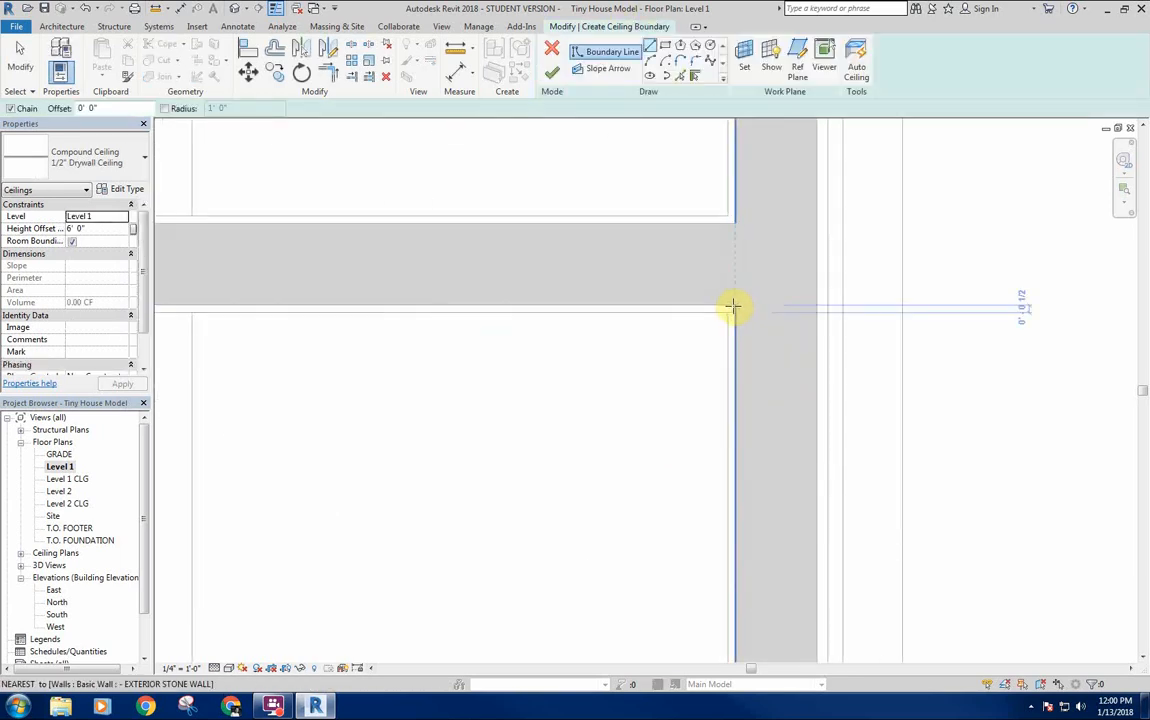
{"action": "key", "text": "Escape"}
{"action": "scroll", "coordinate": [606, 344], "scroll_direction": "down", "scroll_amount": 5}
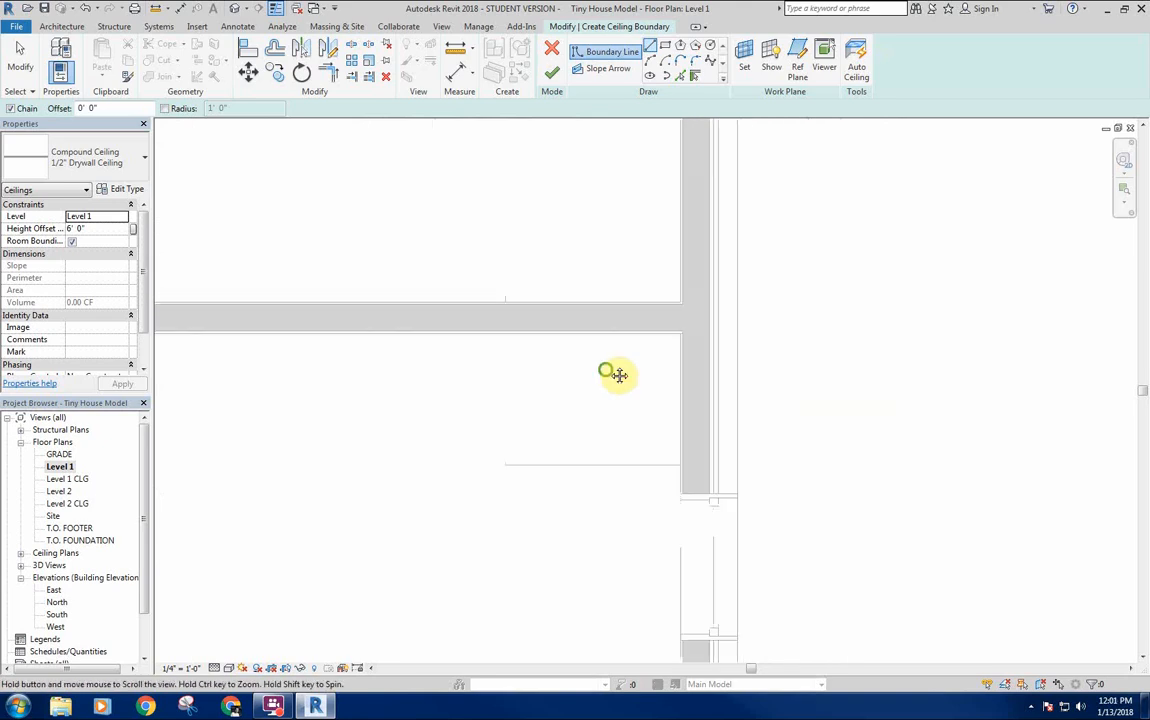
{"action": "scroll", "coordinate": [557, 371], "scroll_direction": "down", "scroll_amount": 1}
{"action": "middle_click_drag", "start_coordinate": [470, 429], "coordinate": [670, 323]}
{"action": "middle_click_drag", "start_coordinate": [602, 340], "coordinate": [549, 341]}
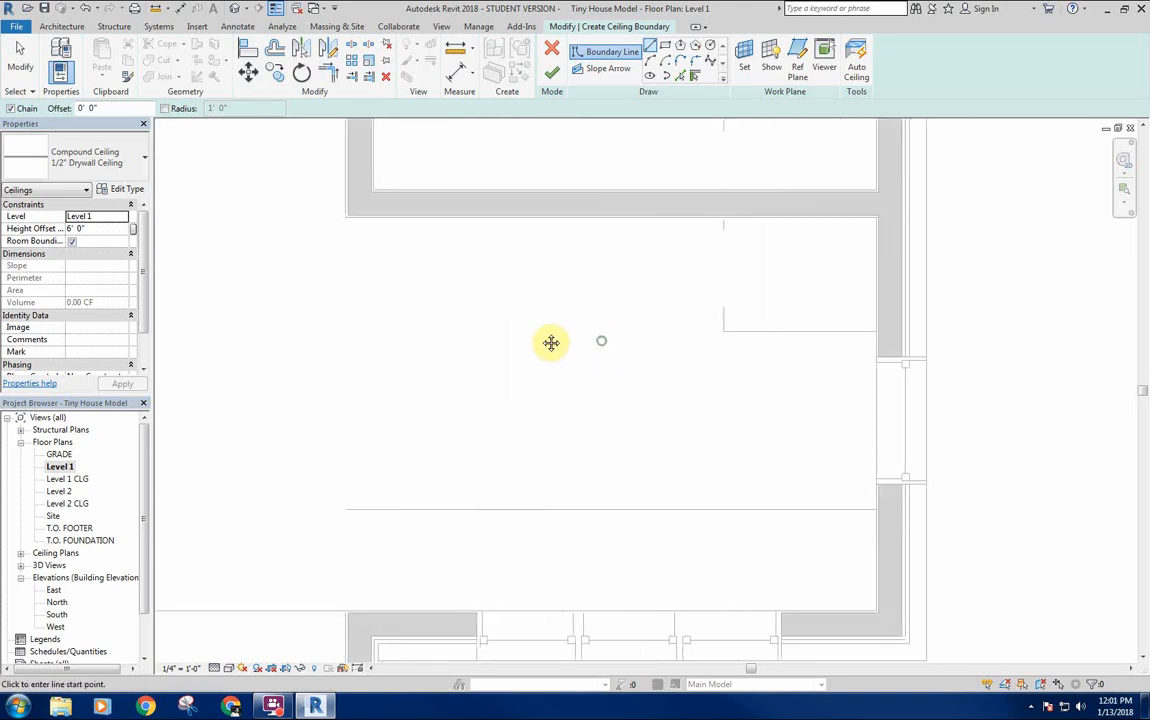
{"action": "left_click", "coordinate": [347, 213]}
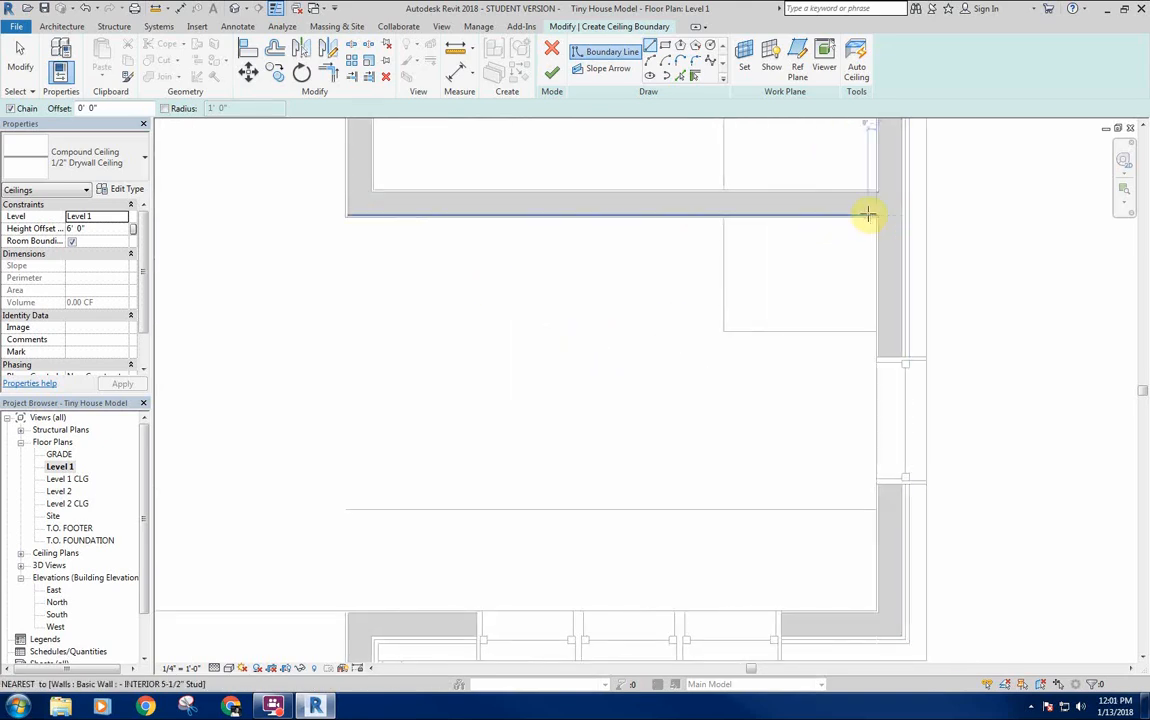
{"action": "left_click", "coordinate": [874, 217]}
{"action": "scroll", "coordinate": [873, 222], "scroll_direction": "up", "scroll_amount": 5}
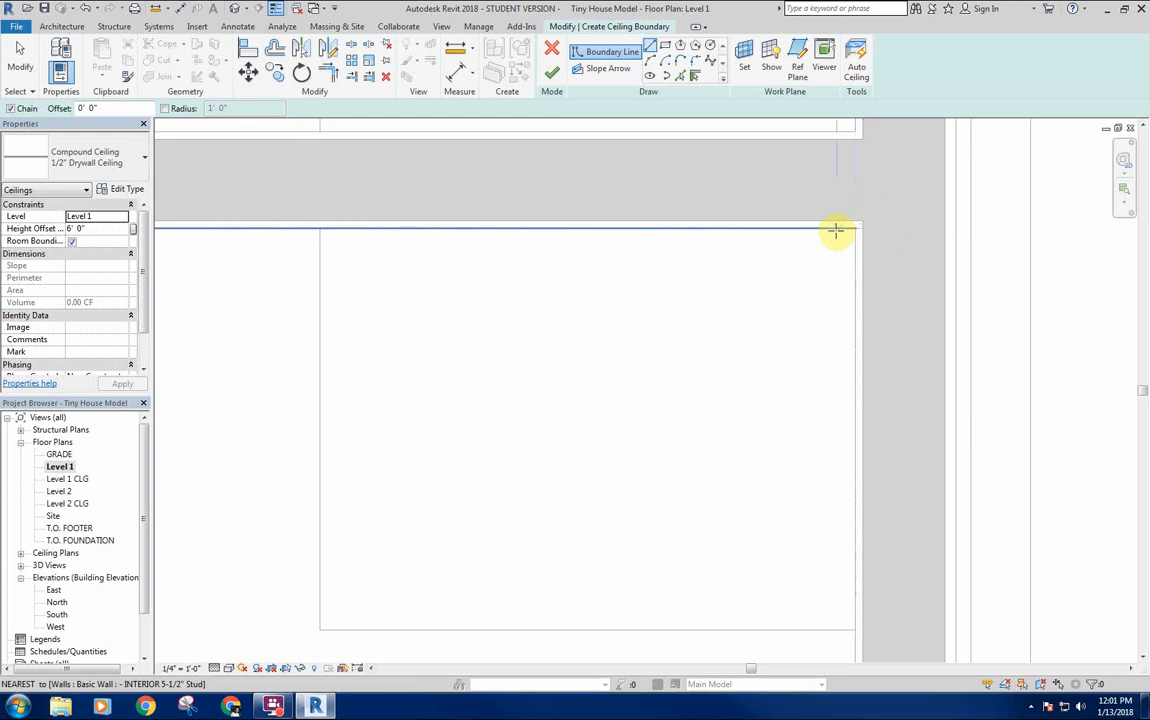
{"action": "middle_click_drag", "start_coordinate": [807, 239], "coordinate": [855, 241]}
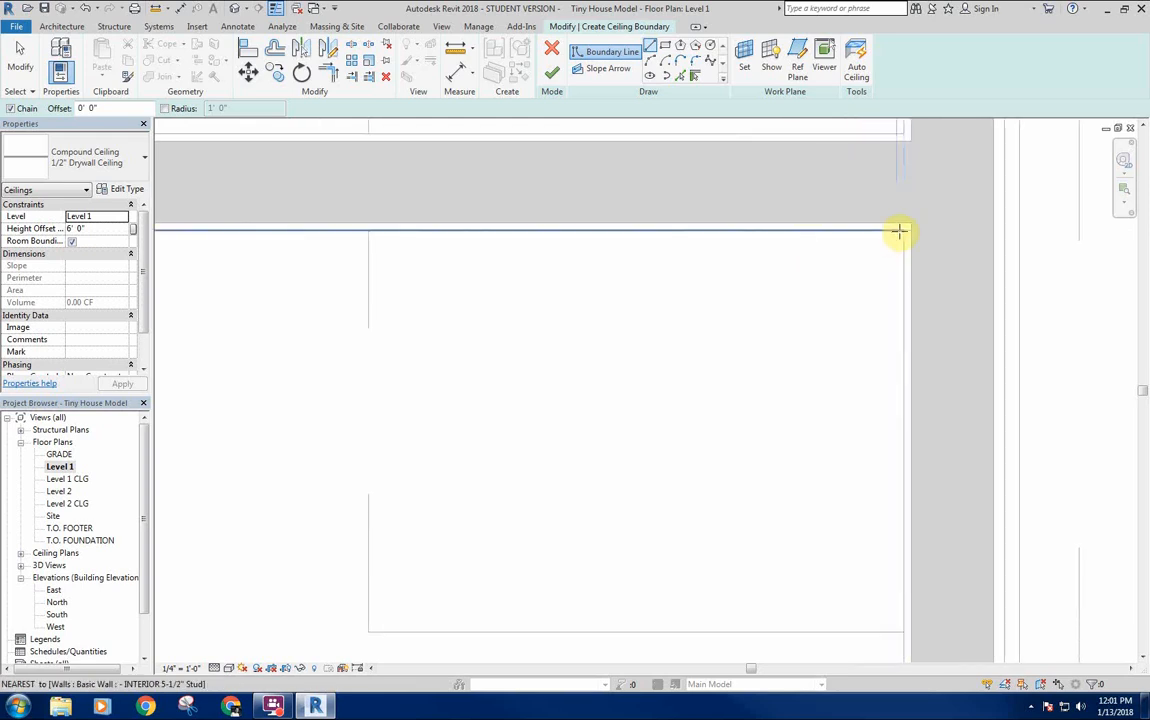
Pick boundary lines with a 0' 0 1/2" offset along the interior partition, the east exterior wall and the south window wall.
{"action": "left_click", "coordinate": [680, 78]}
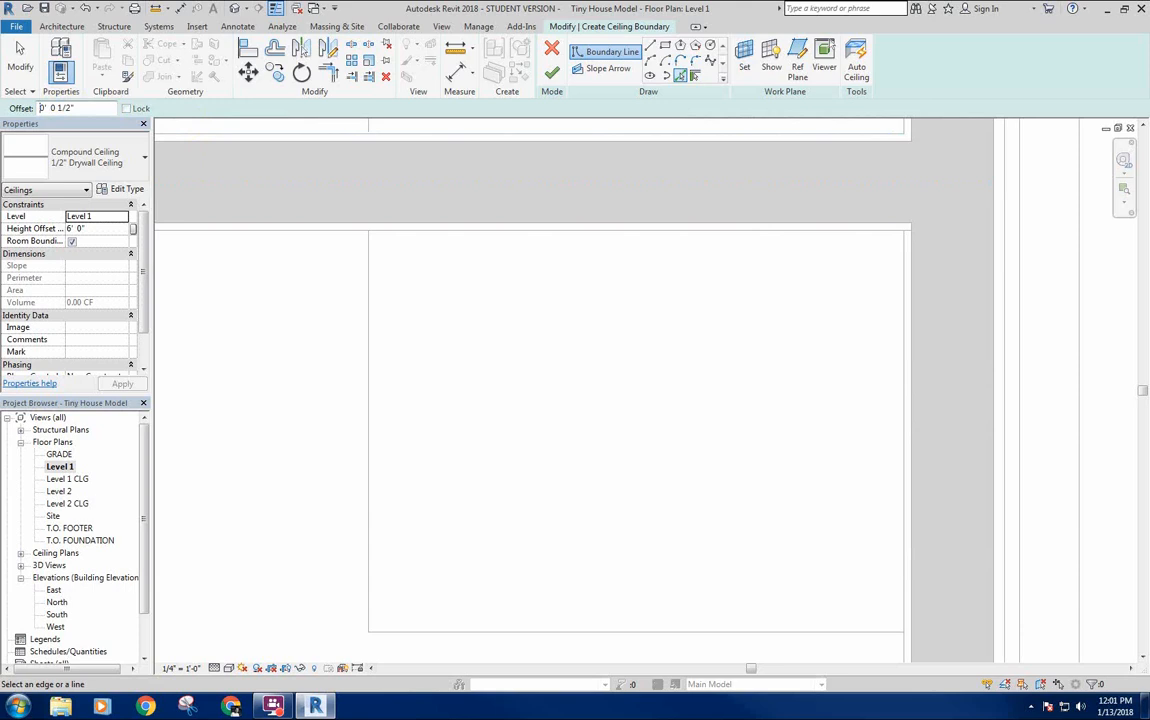
{"action": "left_click", "coordinate": [337, 234]}
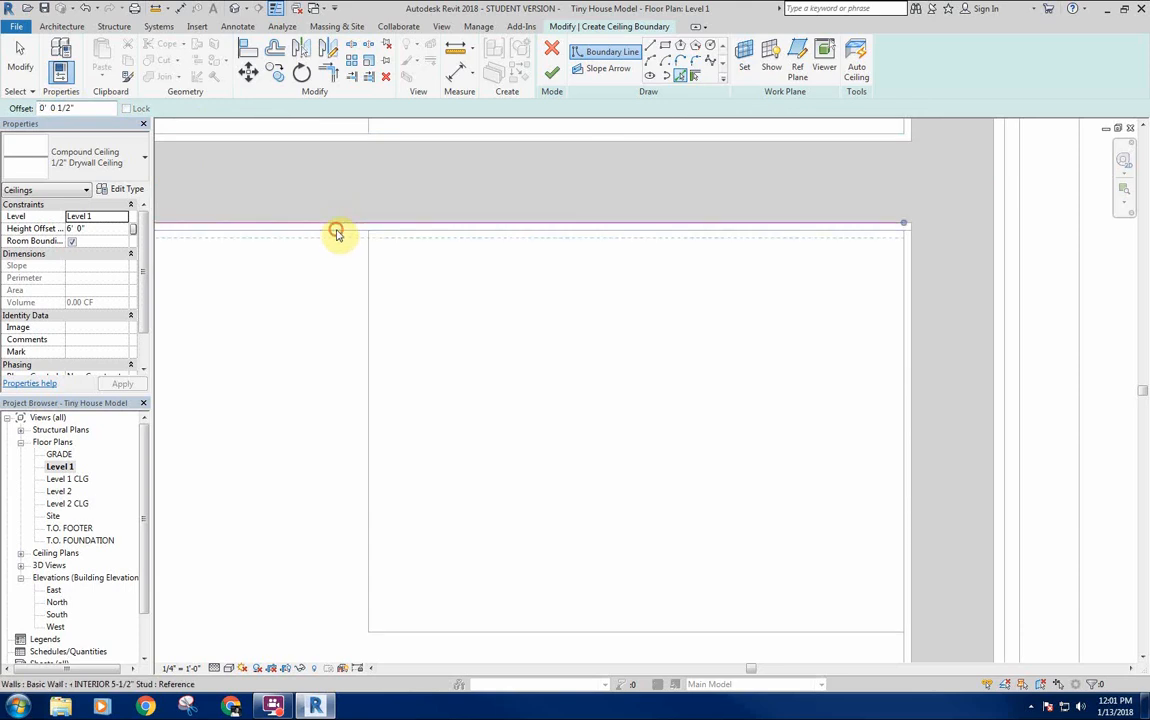
{"action": "left_click", "coordinate": [904, 304]}
{"action": "scroll", "coordinate": [749, 410], "scroll_direction": "down", "scroll_amount": 2}
{"action": "middle_click_drag", "start_coordinate": [744, 408], "coordinate": [735, 155]}
{"action": "middle_click_drag", "start_coordinate": [680, 449], "coordinate": [711, 66]}
{"action": "scroll", "coordinate": [742, 300], "scroll_direction": "up", "scroll_amount": 2}
{"action": "left_click", "coordinate": [742, 336]}
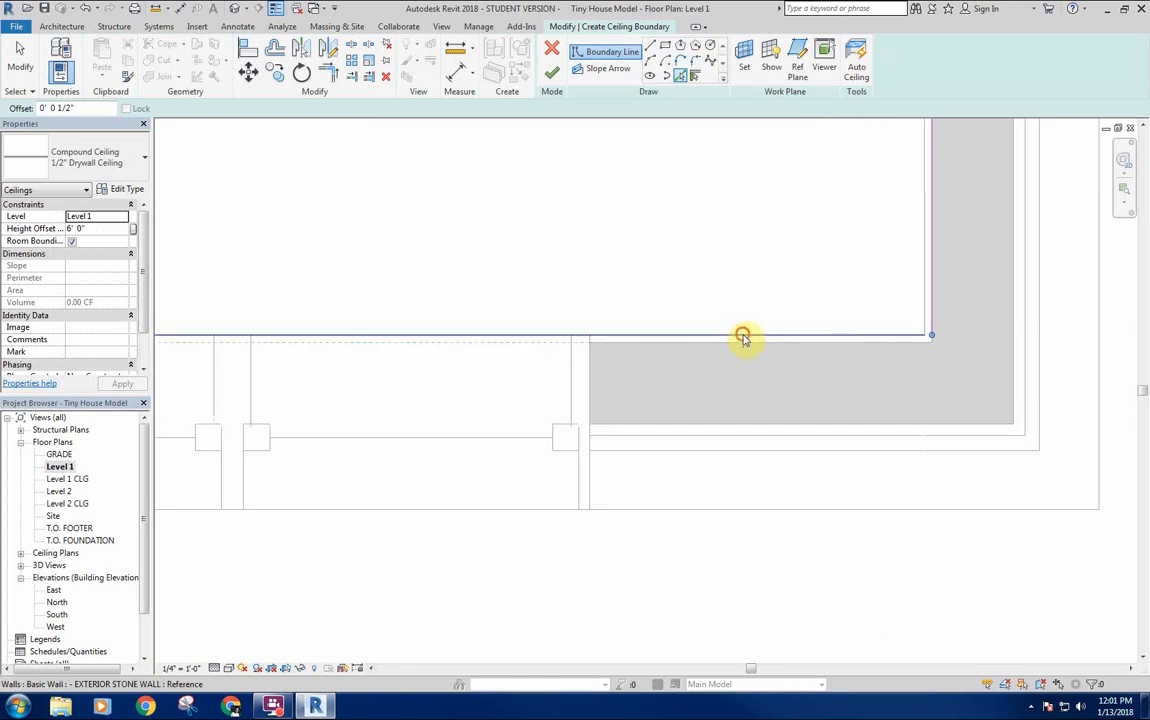
Pick a boundary line with a 0' 0 1/2" offset along the west face of the small room's interior wall.
{"action": "scroll", "coordinate": [640, 300], "scroll_direction": "down", "scroll_amount": 2}
{"action": "mouse_move", "coordinate": [534, 257]}
{"action": "middle_mouse_down"}
{"action": "mouse_move", "coordinate": [771, 423]}
{"action": "mouse_move", "coordinate": [634, 352]}
{"action": "middle_mouse_up"}
{"action": "scroll", "coordinate": [588, 270], "scroll_direction": "up", "scroll_amount": 4}
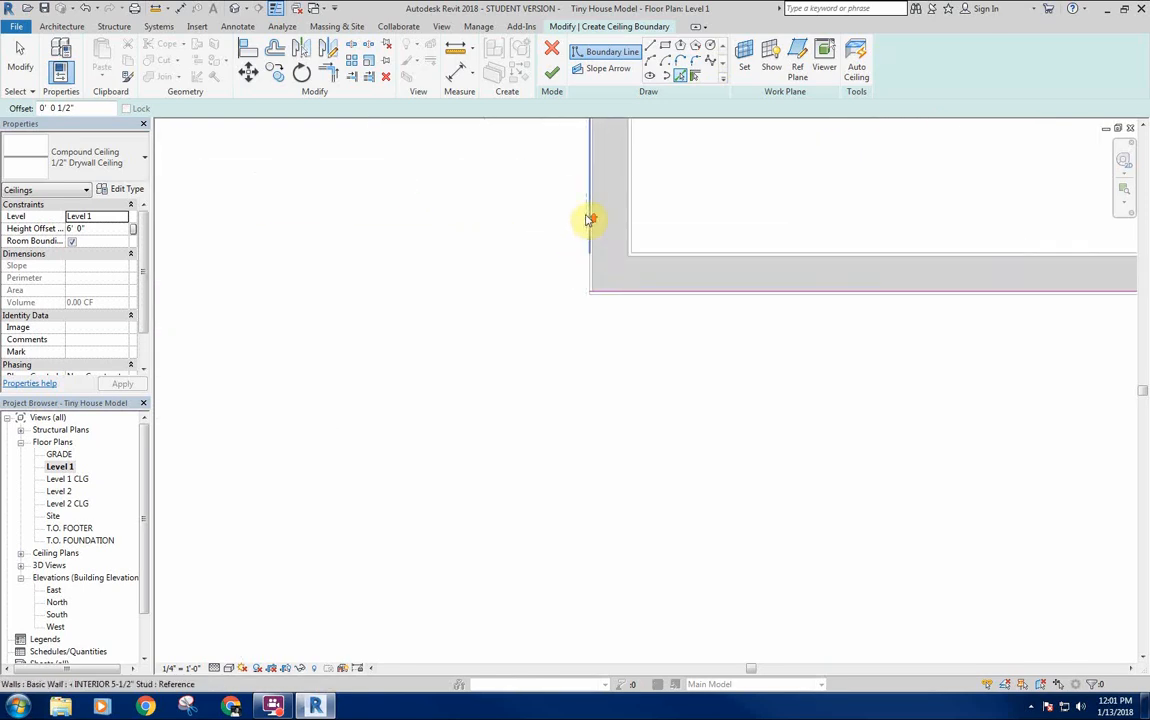
{"action": "scroll", "coordinate": [595, 218], "scroll_direction": "up", "scroll_amount": 2}
{"action": "scroll", "coordinate": [516, 316], "scroll_direction": "down", "scroll_amount": 4}
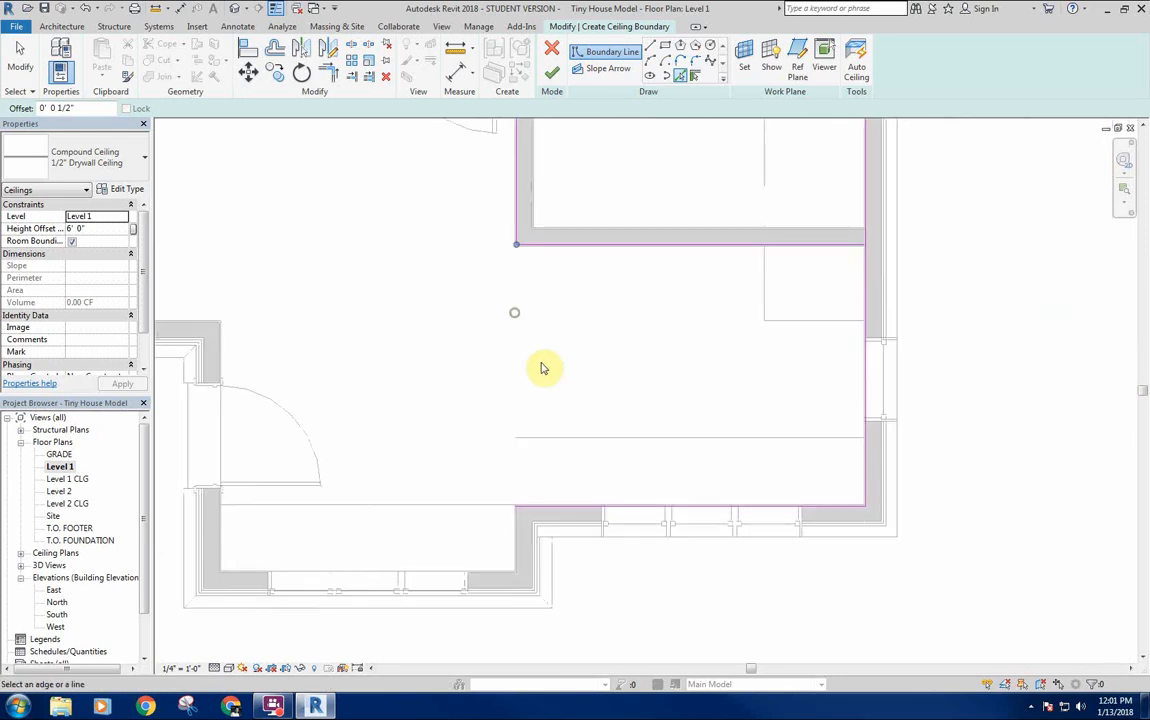
{"action": "middle_click_drag", "start_coordinate": [542, 367], "coordinate": [513, 380]}
{"action": "key", "text": "Escape"}
{"action": "key", "text": "Escape"}
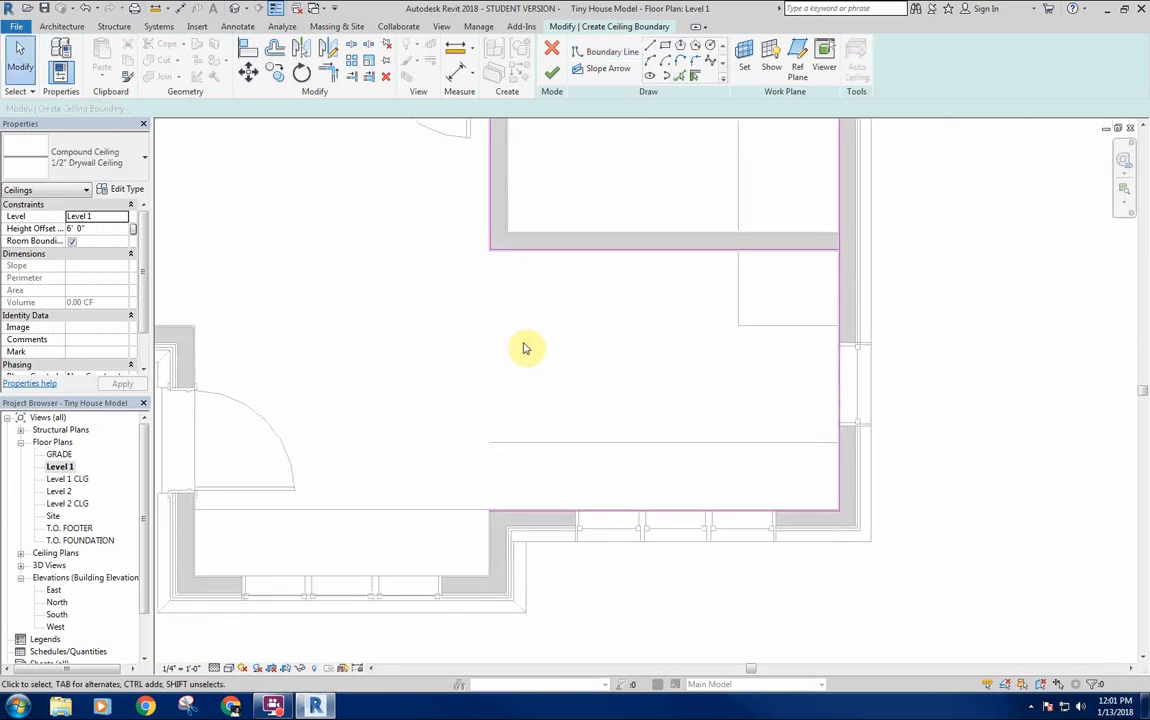
Trim and extend the west boundary line to corners with the south line and the line along the interior partition.
{"action": "key", "text": "t"}
{"action": "key", "text": "r"}
{"action": "left_click", "coordinate": [489, 184]}
{"action": "left_click", "coordinate": [544, 511]}
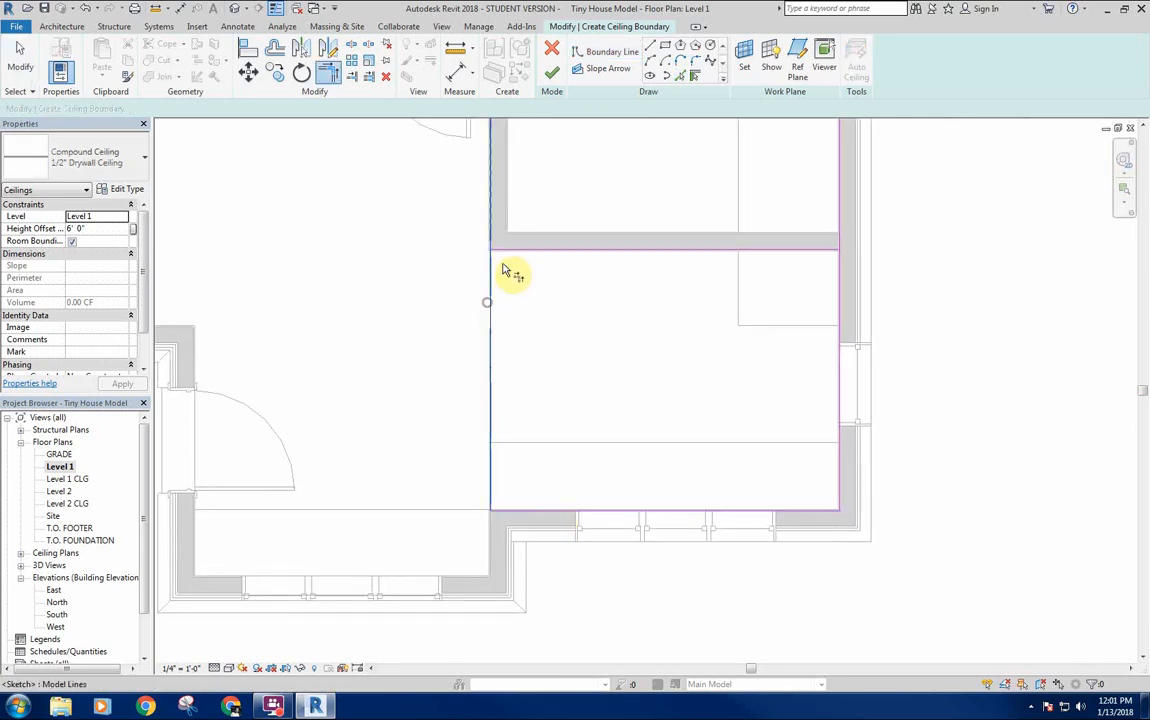
{"action": "left_click", "coordinate": [519, 251]}
{"action": "right_click", "coordinate": [553, 319]}
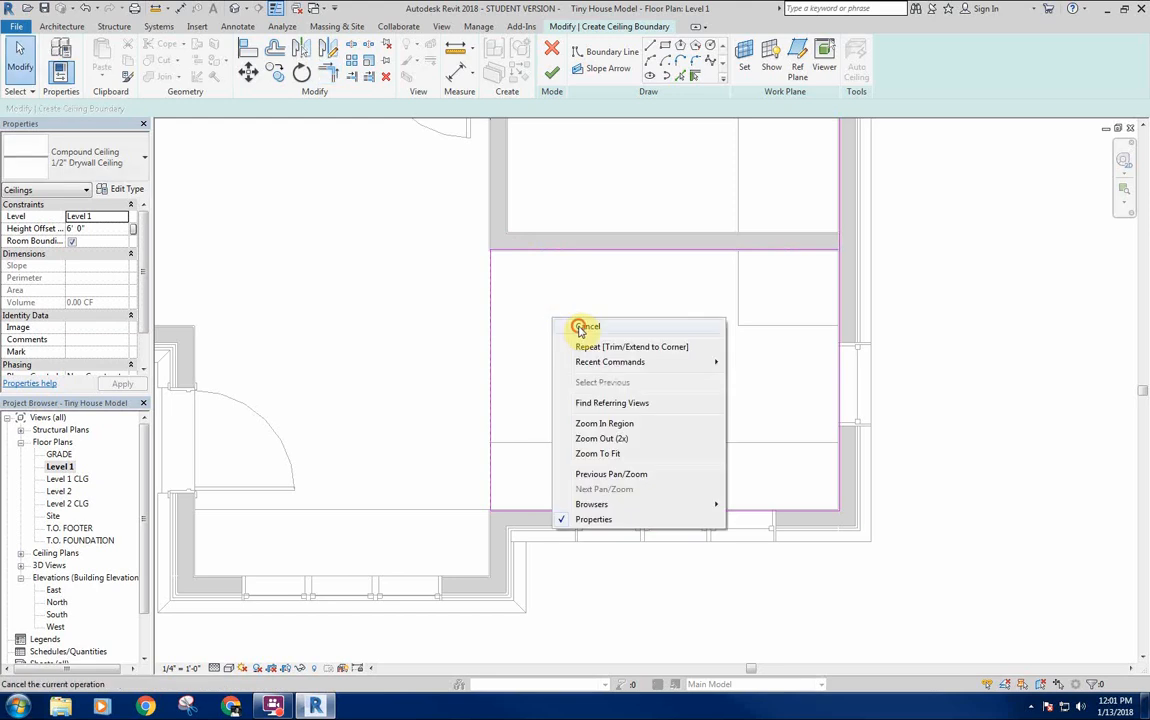
{"action": "left_click", "coordinate": [580, 327]}
{"action": "scroll", "coordinate": [570, 345], "scroll_direction": "down", "scroll_amount": 2}
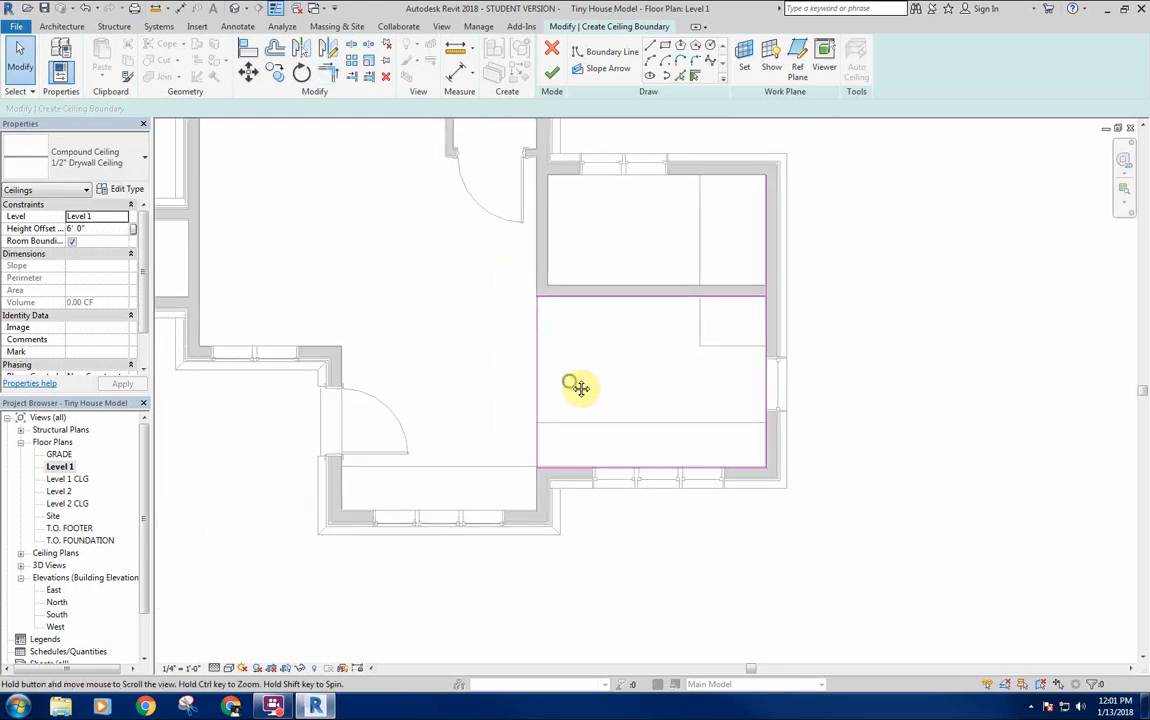
Examine the sketched ceiling boundary, including its west line and the corners at the surrounding walls.
{"action": "scroll", "coordinate": [555, 265], "scroll_direction": "up", "scroll_amount": 4}
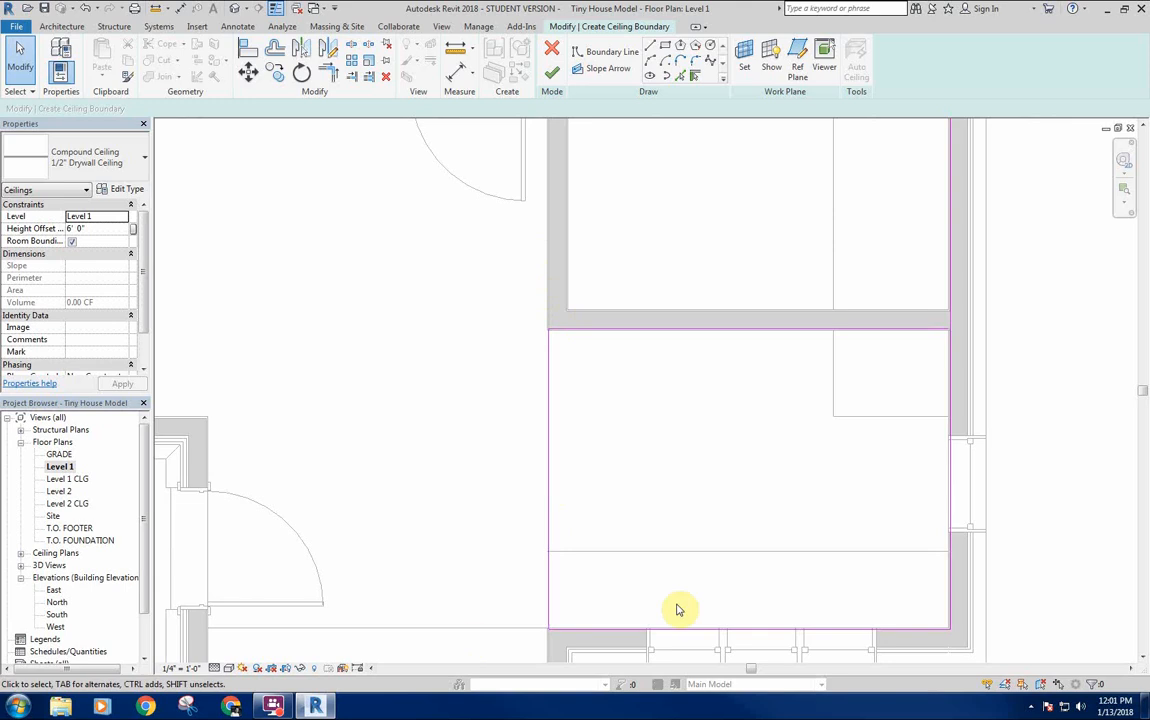
{"action": "middle_click_drag", "start_coordinate": [568, 586], "coordinate": [590, 543]}
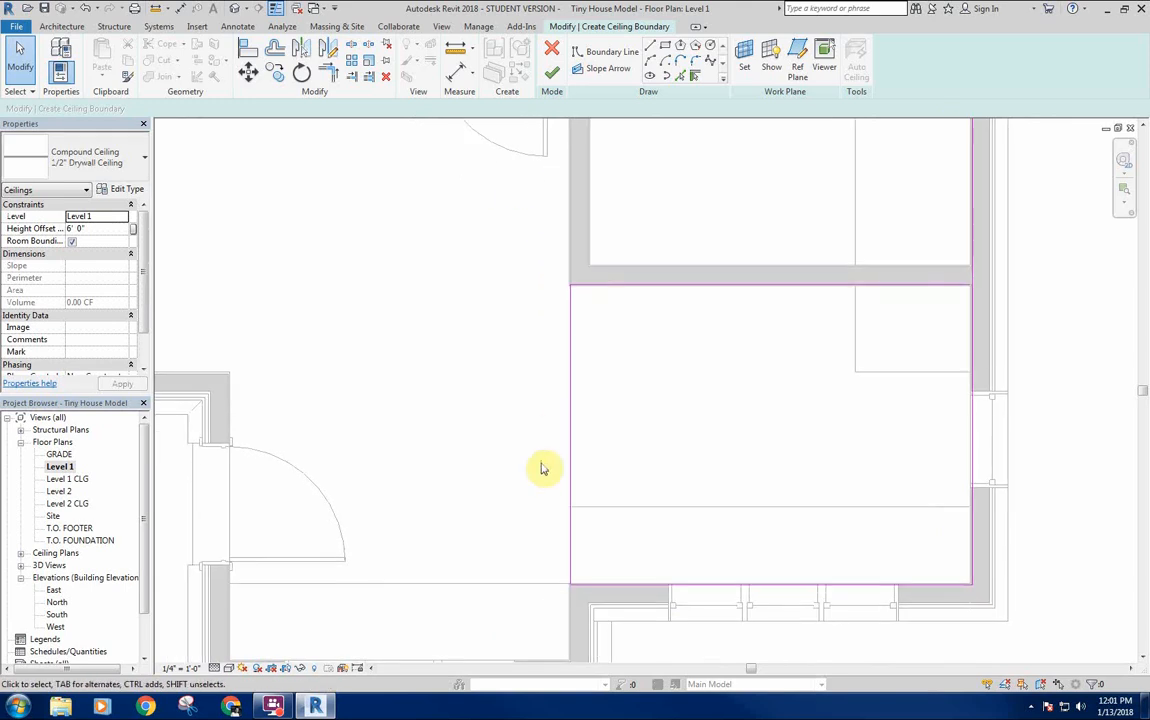
{"action": "scroll", "coordinate": [567, 500], "scroll_direction": "down", "scroll_amount": 1}
{"action": "left_click", "coordinate": [533, 356]}
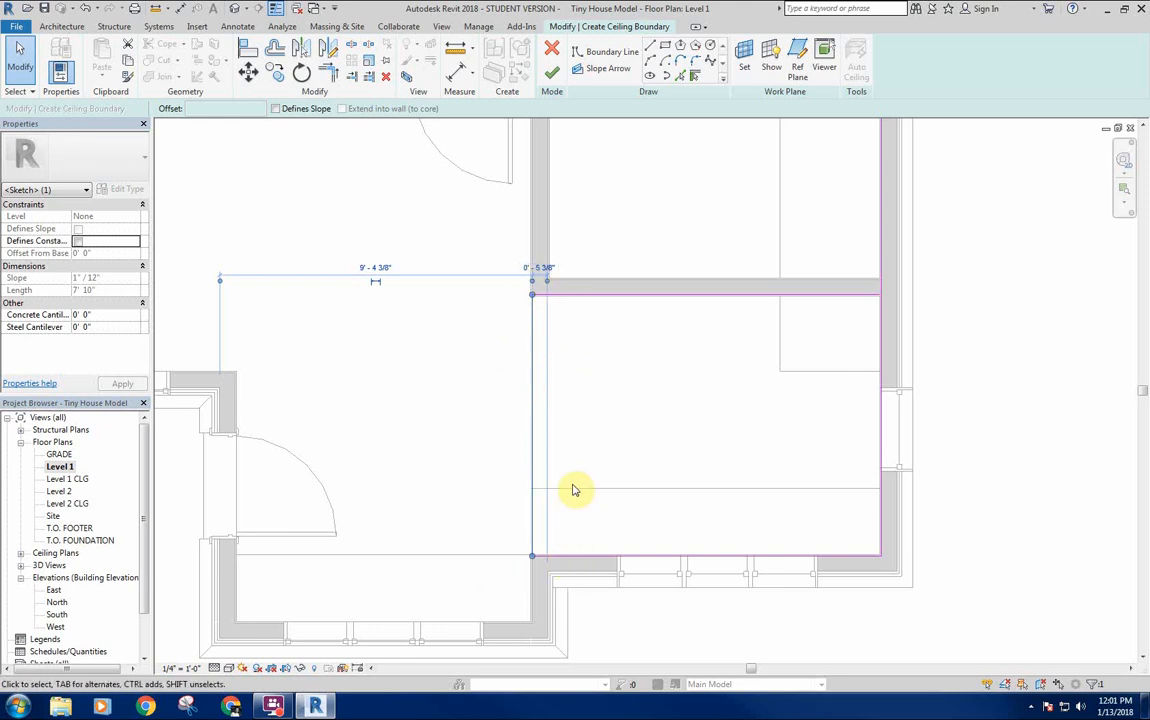
{"action": "scroll", "coordinate": [574, 490], "scroll_direction": "down", "scroll_amount": 1}
{"action": "middle_click_drag", "start_coordinate": [595, 503], "coordinate": [616, 524]}
{"action": "middle_click_drag", "start_coordinate": [560, 394], "coordinate": [537, 389]}
{"action": "middle_click_drag", "start_coordinate": [621, 421], "coordinate": [616, 422]}
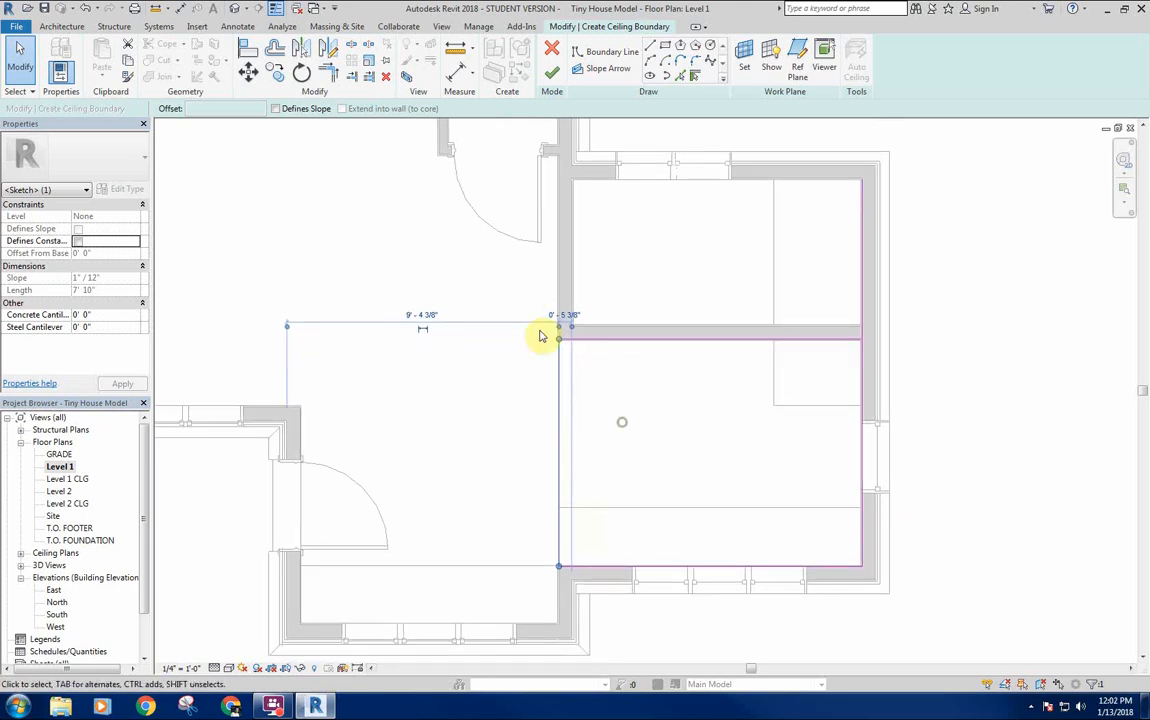
{"action": "middle_click_drag", "start_coordinate": [588, 512], "coordinate": [583, 514]}
{"action": "middle_click_drag", "start_coordinate": [638, 475], "coordinate": [613, 473]}
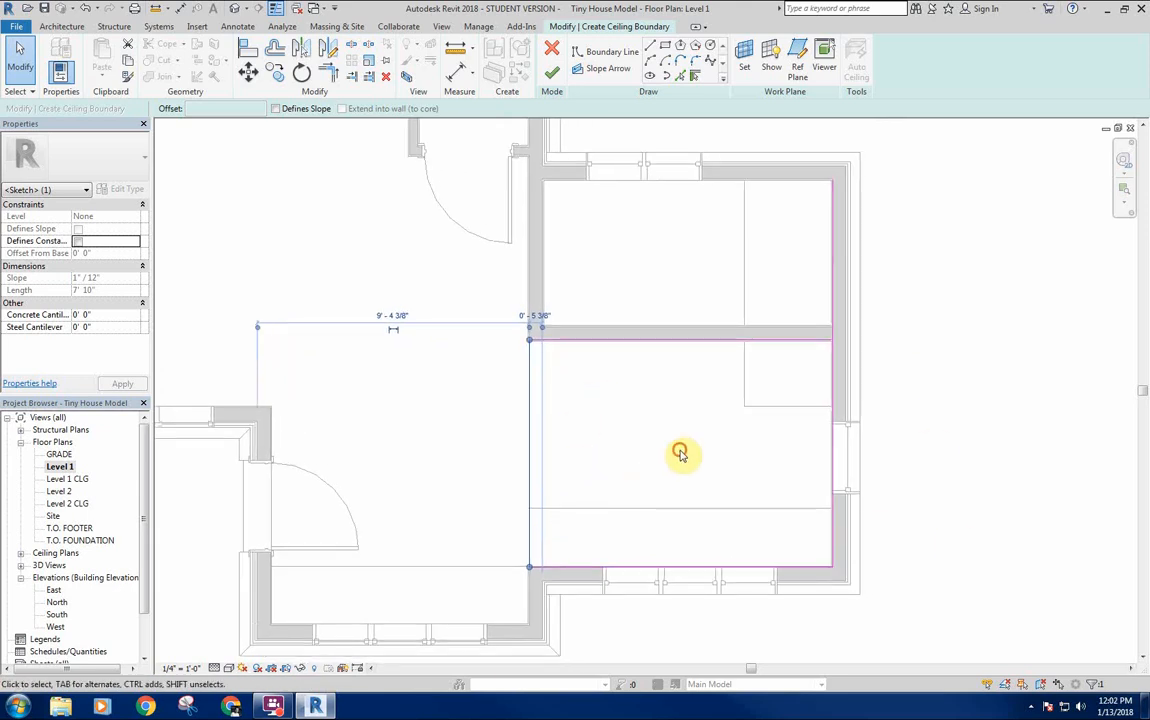
Trim the east boundary line to a corner with the line along the interior partition.
{"action": "left_click", "coordinate": [680, 452]}
{"action": "left_click", "coordinate": [329, 74]}
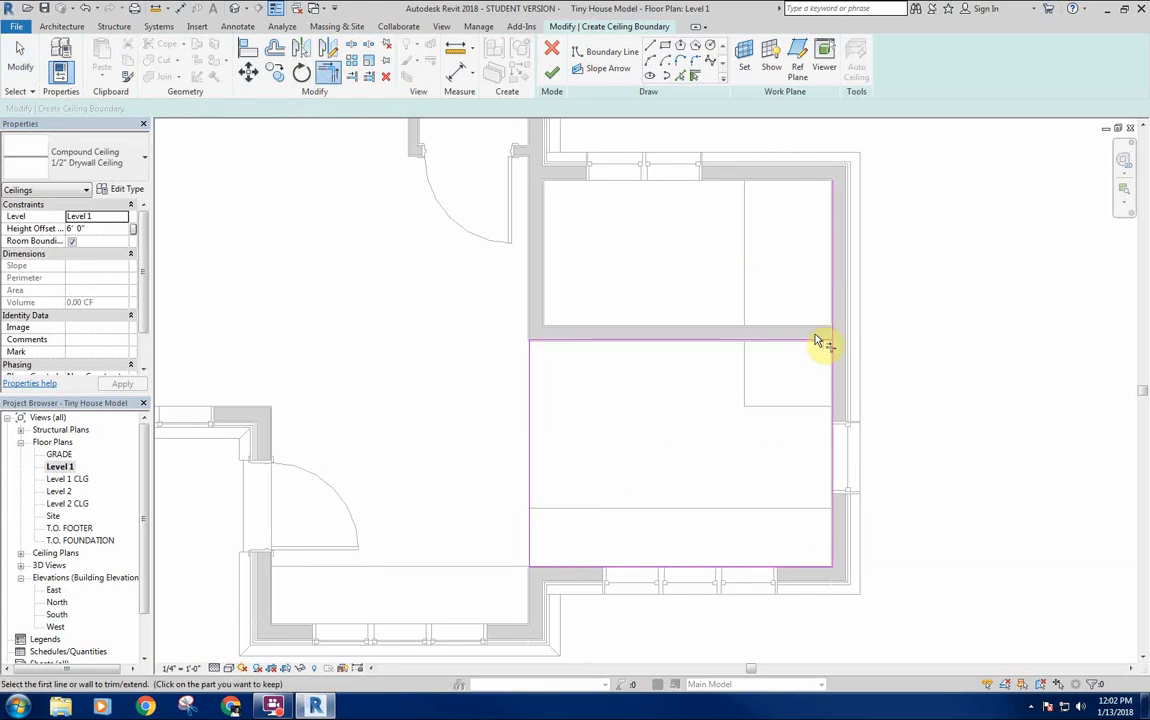
{"action": "key", "text": "Escape"}
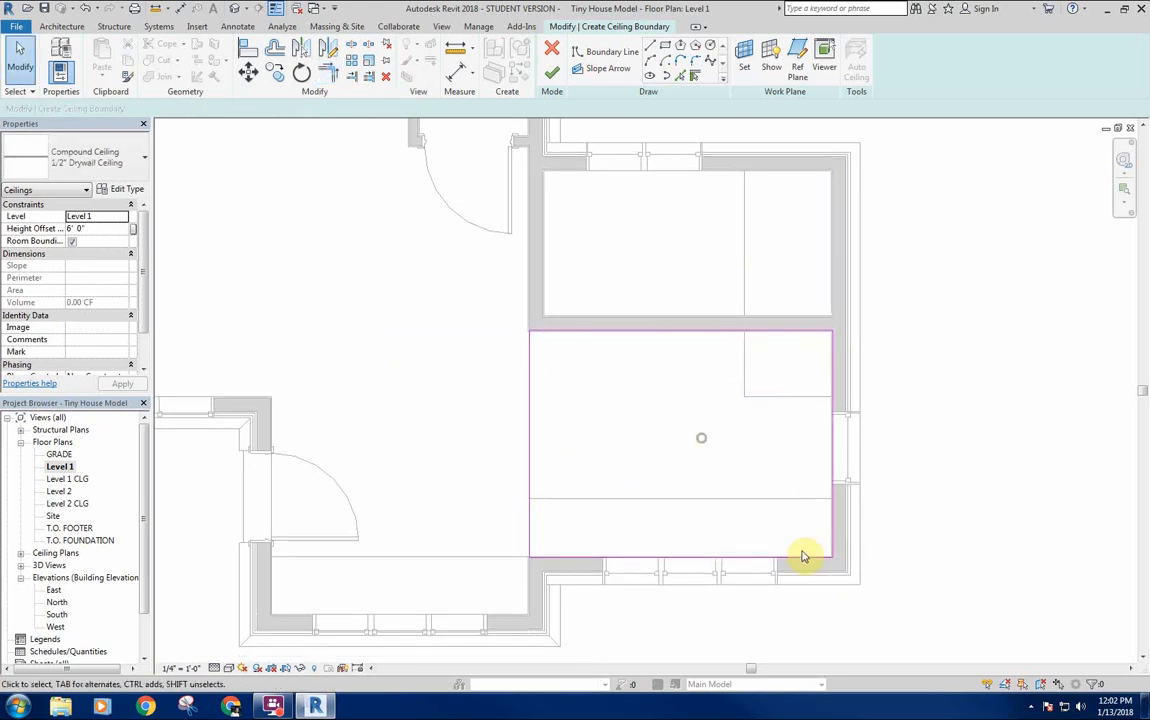
Check the corners of the closed ceiling boundary and set the ceiling's height offset from Level 1 to 8' 0".
{"action": "scroll", "coordinate": [830, 562], "scroll_direction": "up", "scroll_amount": 3}
{"action": "scroll", "coordinate": [828, 562], "scroll_direction": "up", "scroll_amount": 3}
{"action": "scroll", "coordinate": [683, 481], "scroll_direction": "down", "scroll_amount": 5}
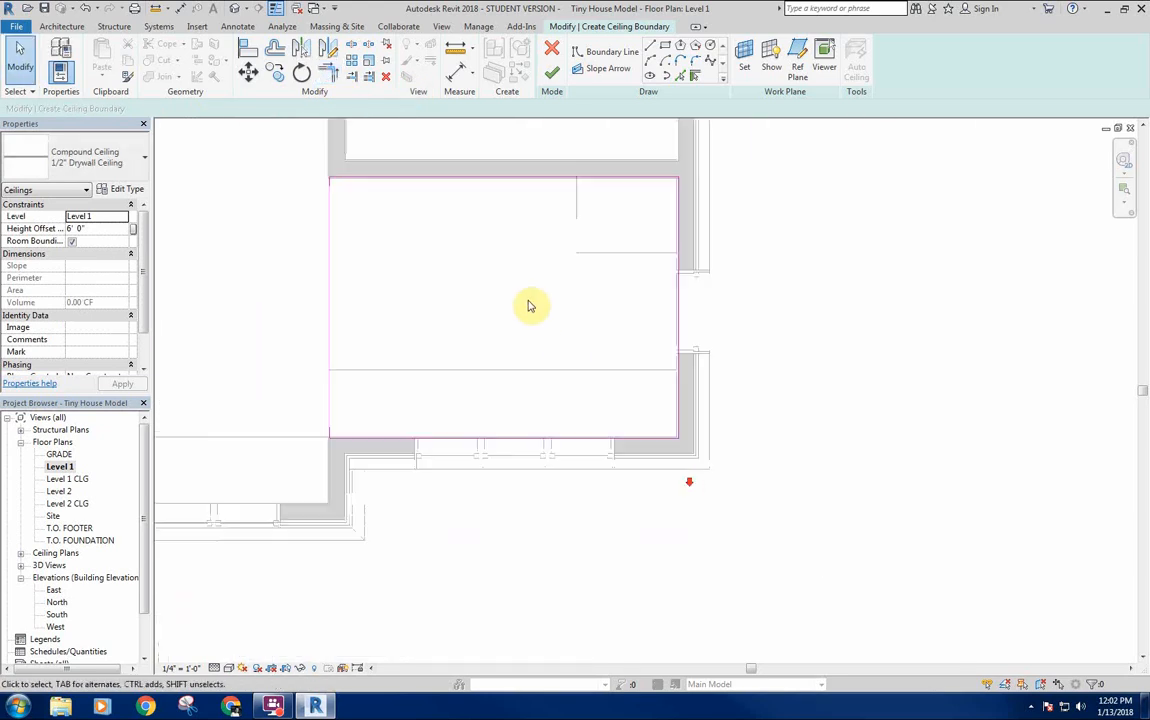
{"action": "middle_click_drag", "start_coordinate": [529, 304], "coordinate": [572, 386]}
{"action": "scroll", "coordinate": [572, 302], "scroll_direction": "up", "scroll_amount": 1}
{"action": "scroll", "coordinate": [520, 356], "scroll_direction": "down", "scroll_amount": 2}
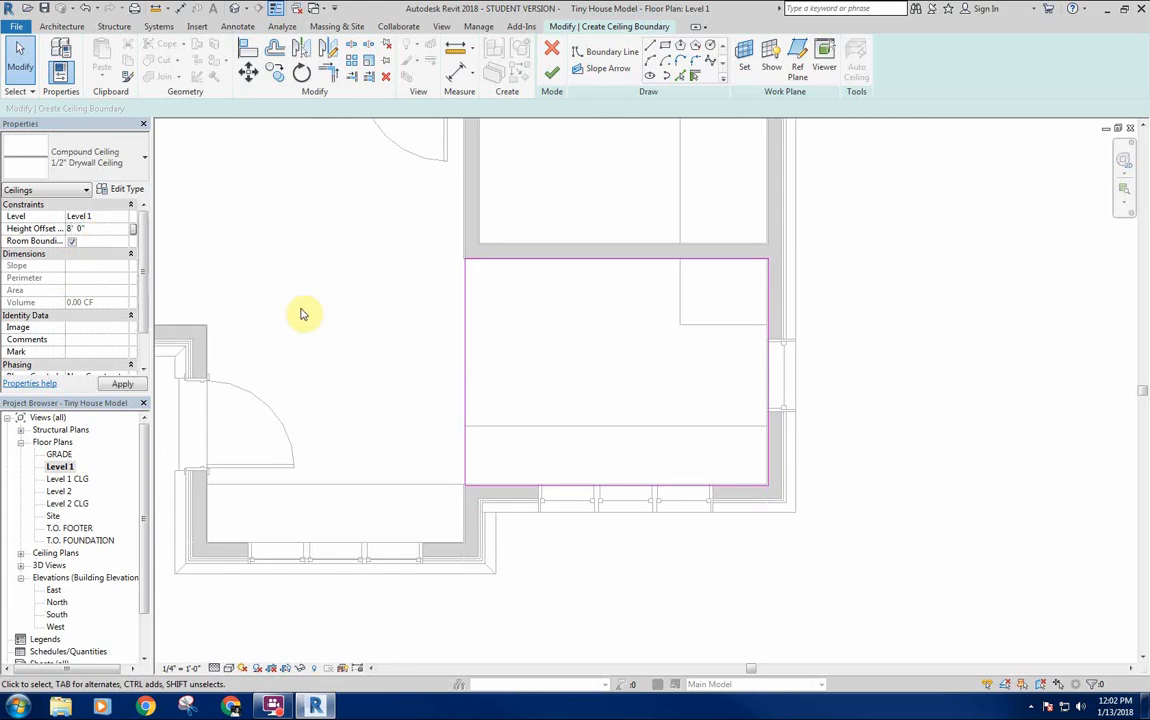
{"action": "mouse_move", "coordinate": [302, 314]}
{"action": "middle_mouse_down"}
{"action": "mouse_move", "coordinate": [362, 313]}
{"action": "mouse_move", "coordinate": [322, 292]}
{"action": "middle_mouse_up"}
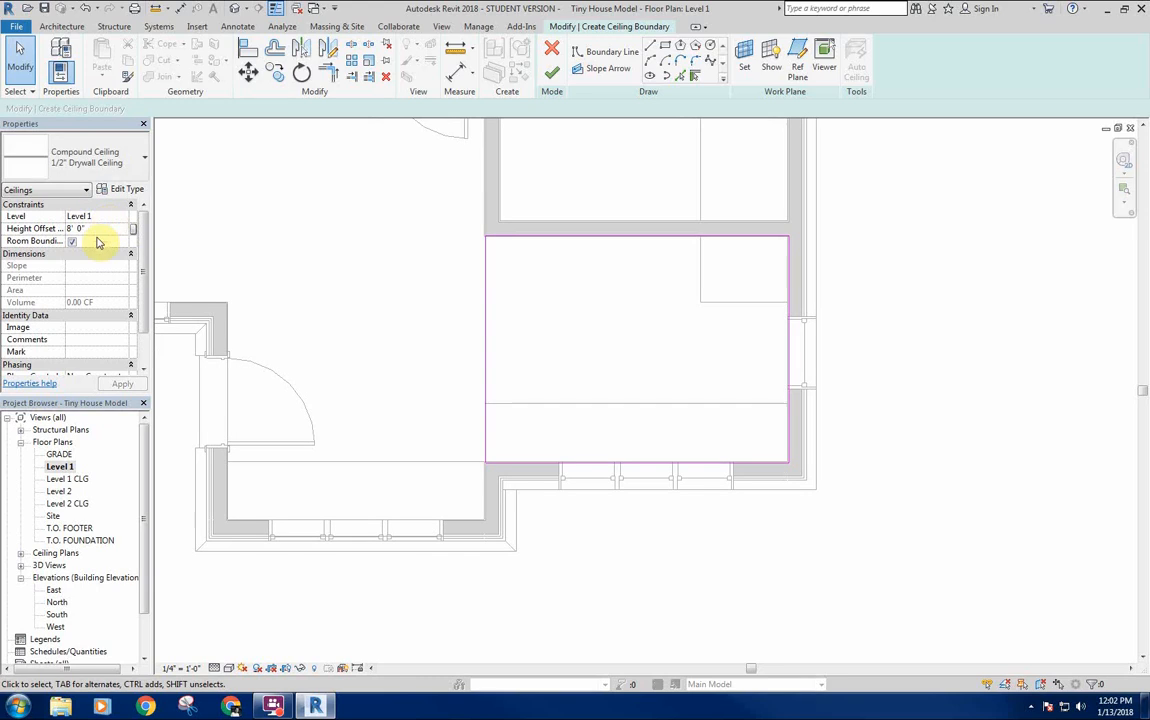
Review the 1/2" Drywall Ceiling type properties without changes and finish the ceiling boundary sketch.
{"action": "mouse_move", "coordinate": [144, 265]}
{"action": "left_mouse_down"}
{"action": "mouse_move", "coordinate": [148, 316]}
{"action": "mouse_move", "coordinate": [144, 252]}
{"action": "left_mouse_up"}
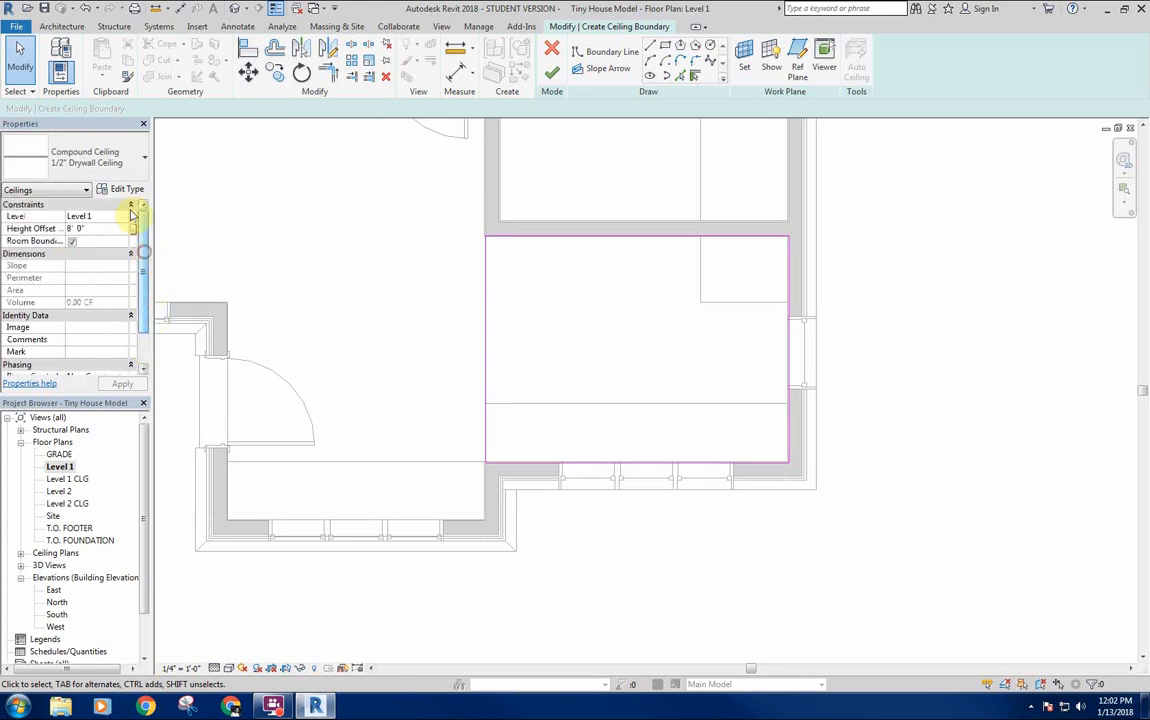
{"action": "left_click", "coordinate": [122, 190]}
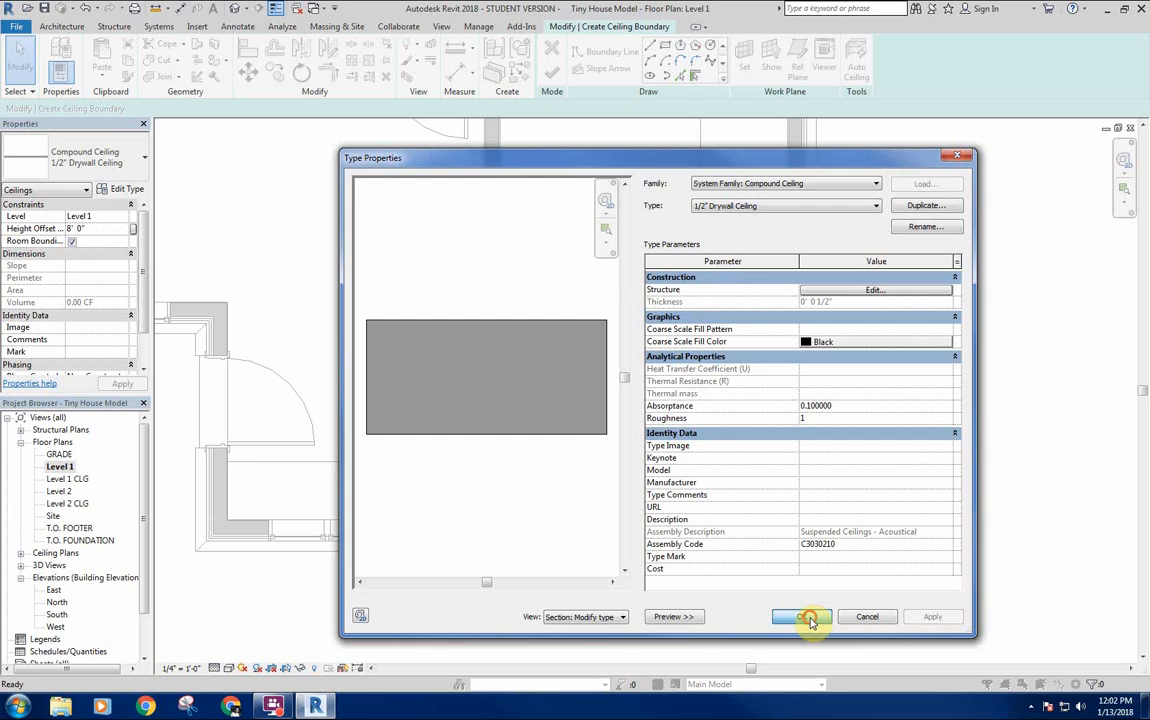
{"action": "left_click", "coordinate": [808, 618]}
{"action": "middle_click_drag", "start_coordinate": [400, 236], "coordinate": [449, 233]}
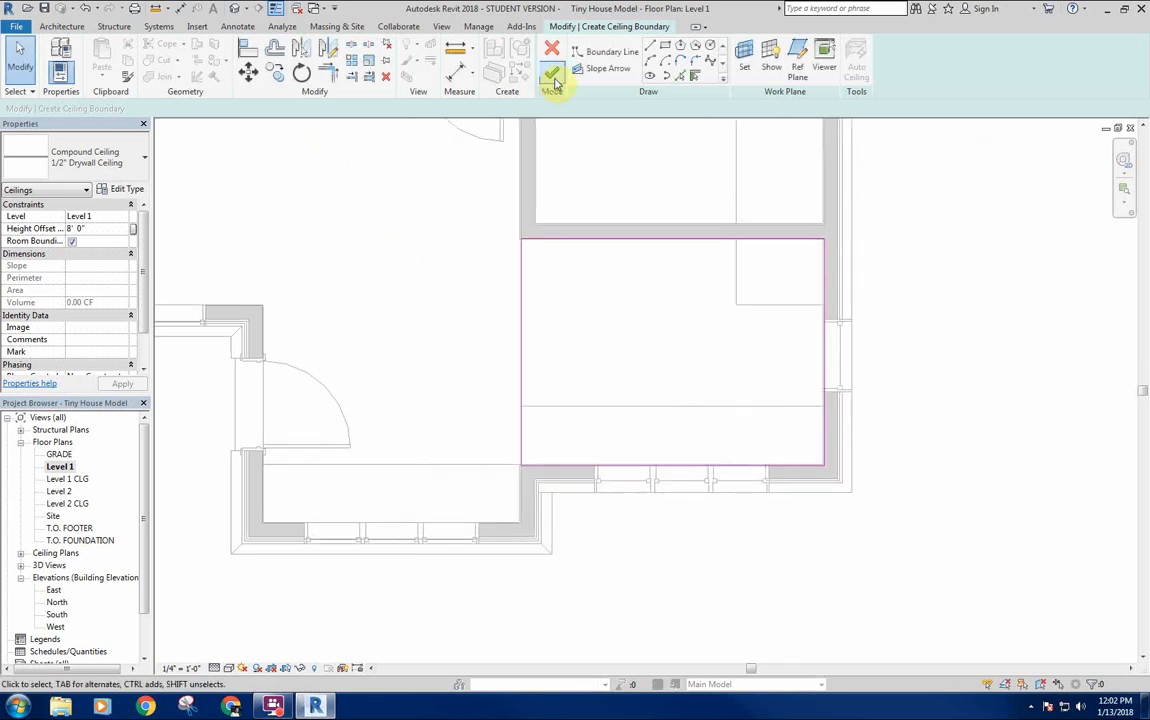
{"action": "left_click", "coordinate": [554, 79]}
{"action": "left_click", "coordinate": [468, 302]}
Draw a north-south building section through the east rooms, looking east, and open its section view.
{"action": "scroll", "coordinate": [470, 305], "scroll_direction": "down", "scroll_amount": 3}
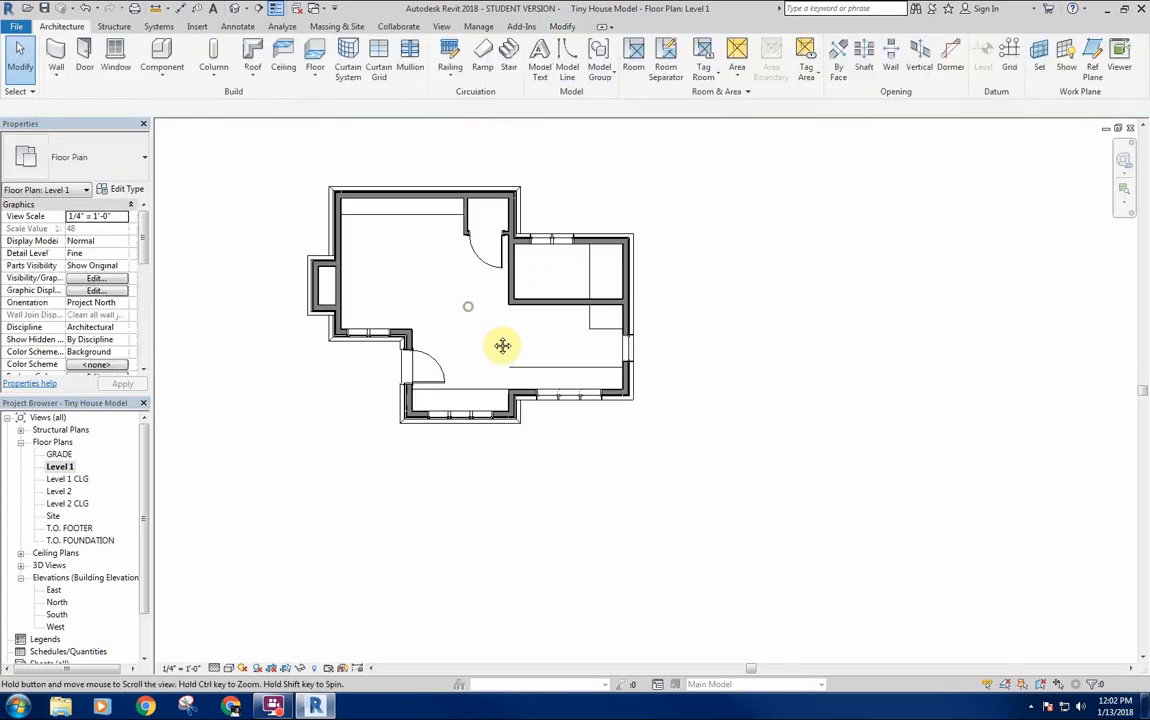
{"action": "left_click", "coordinate": [442, 28]}
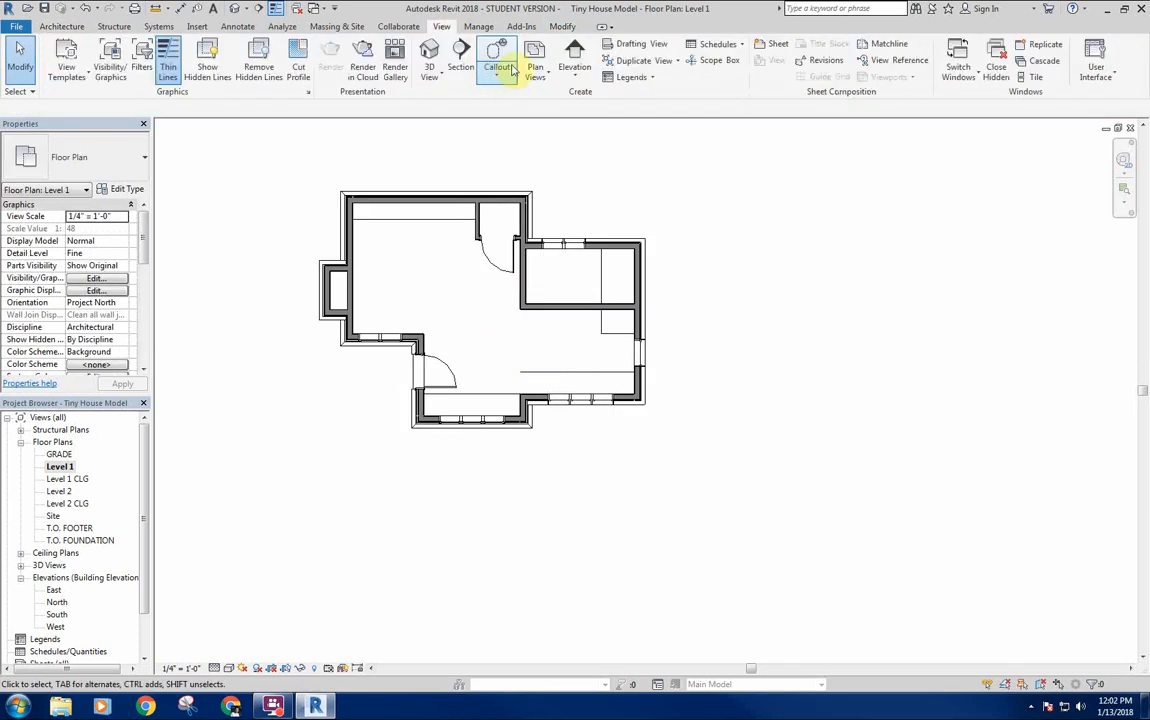
{"action": "left_click", "coordinate": [465, 55]}
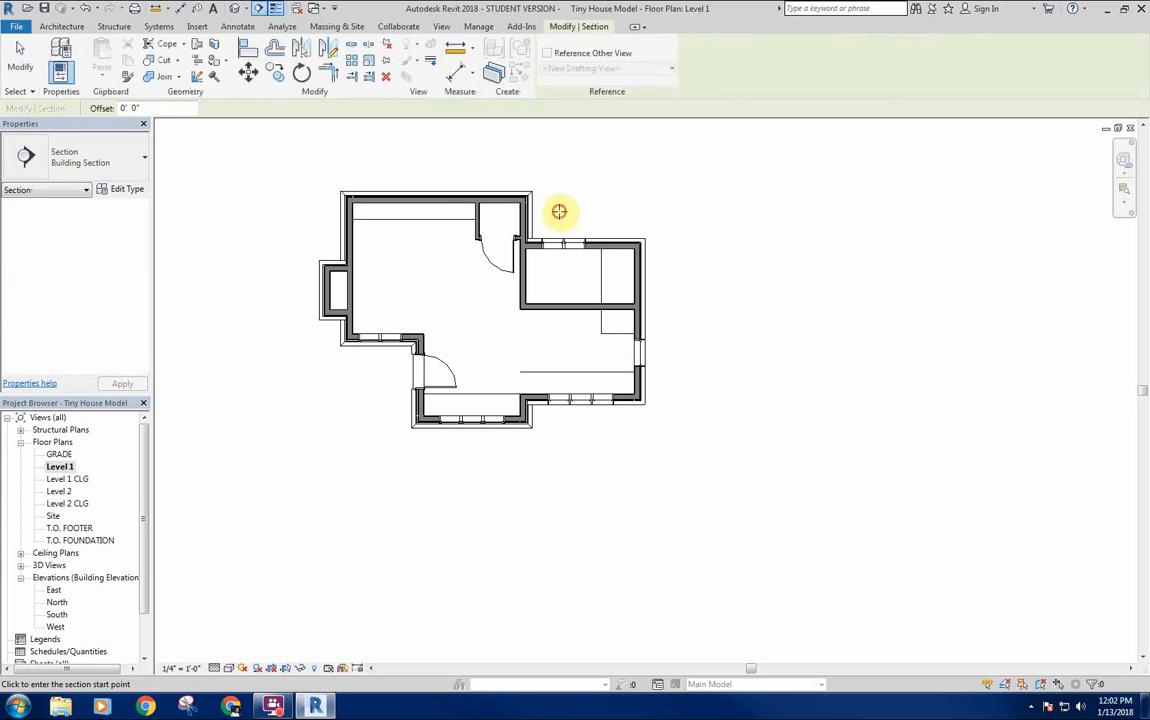
{"action": "left_click", "coordinate": [559, 211]}
{"action": "left_click", "coordinate": [558, 425]}
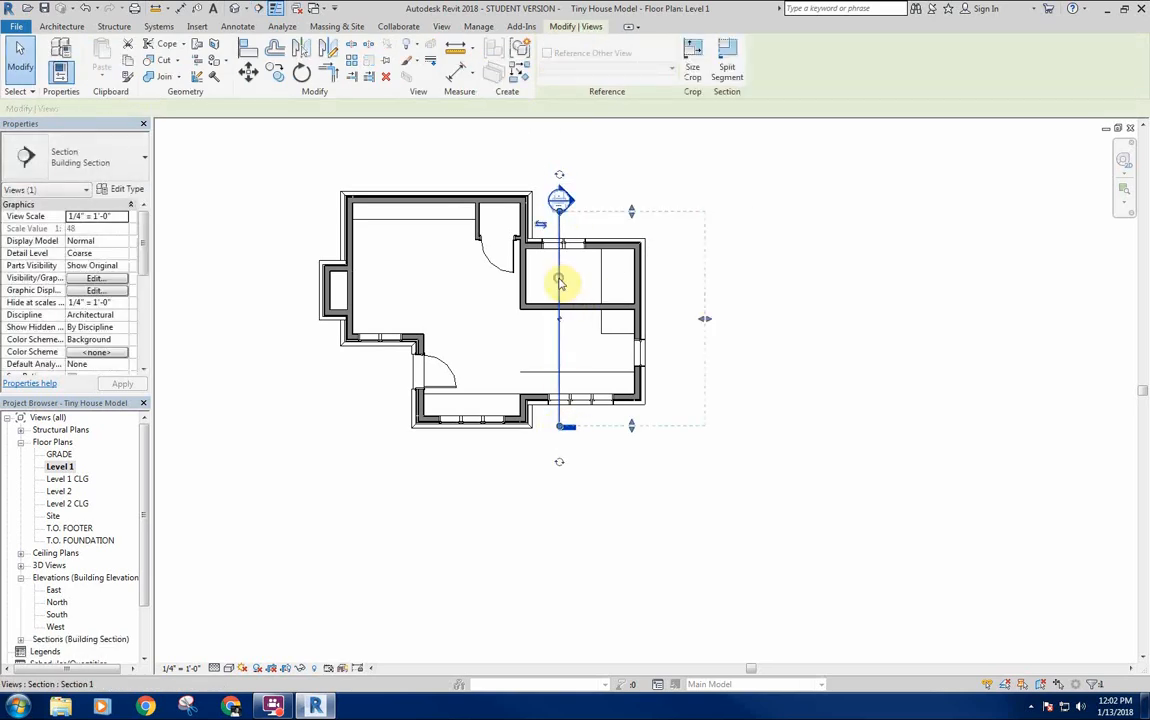
{"action": "right_click", "coordinate": [559, 283]}
{"action": "left_click", "coordinate": [612, 356]}
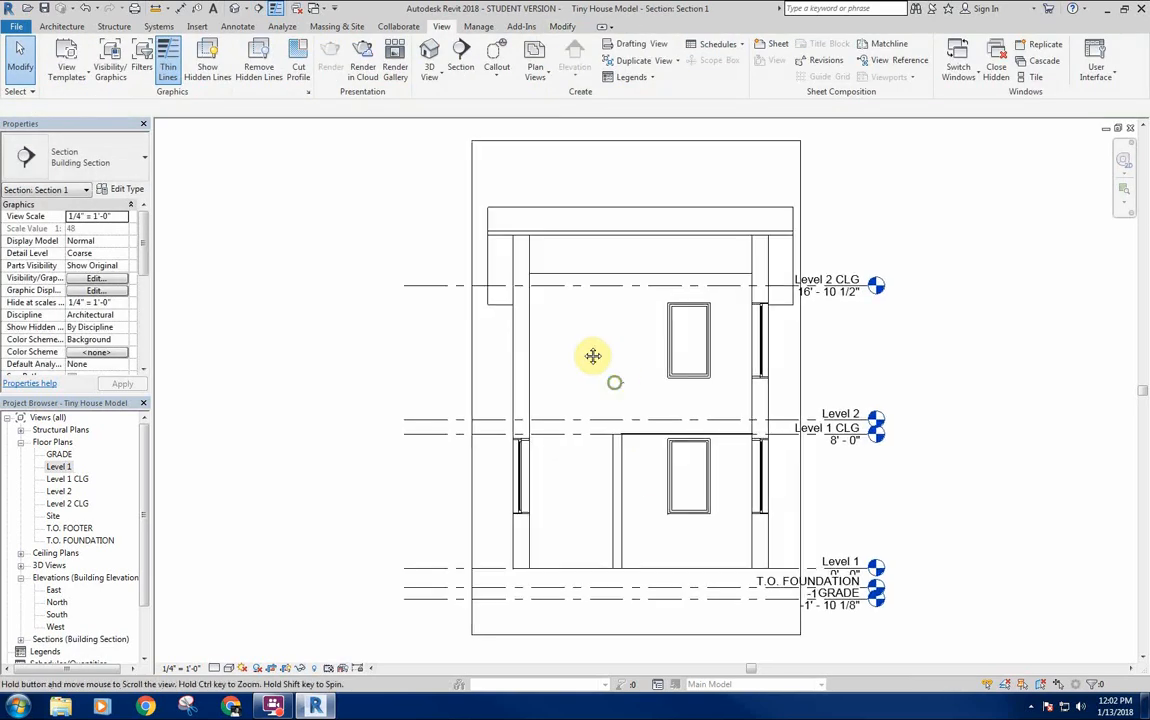
Examine in the section how the new ceiling sits relative to the Level 1 CLG line and the interior partition.
{"action": "middle_click_drag", "start_coordinate": [593, 356], "coordinate": [573, 338]}
{"action": "middle_click_drag", "start_coordinate": [640, 455], "coordinate": [610, 457]}
{"action": "scroll", "coordinate": [603, 490], "scroll_direction": "up", "scroll_amount": 1}
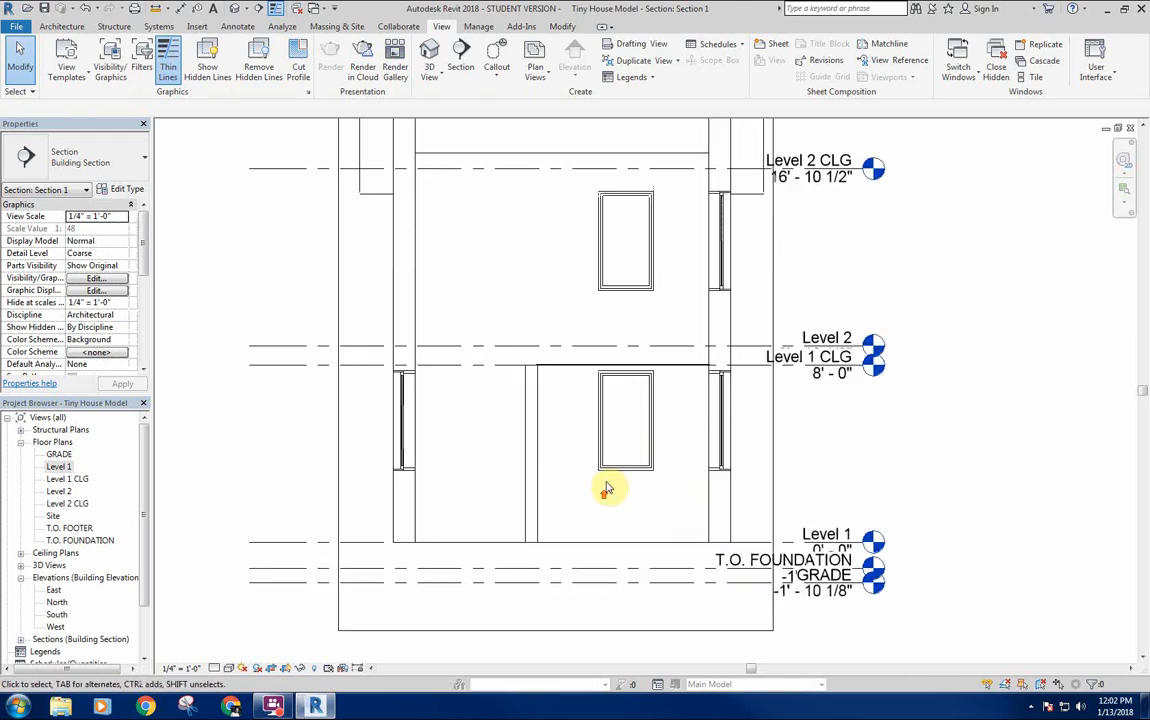
{"action": "scroll", "coordinate": [605, 490], "scroll_direction": "up", "scroll_amount": 1}
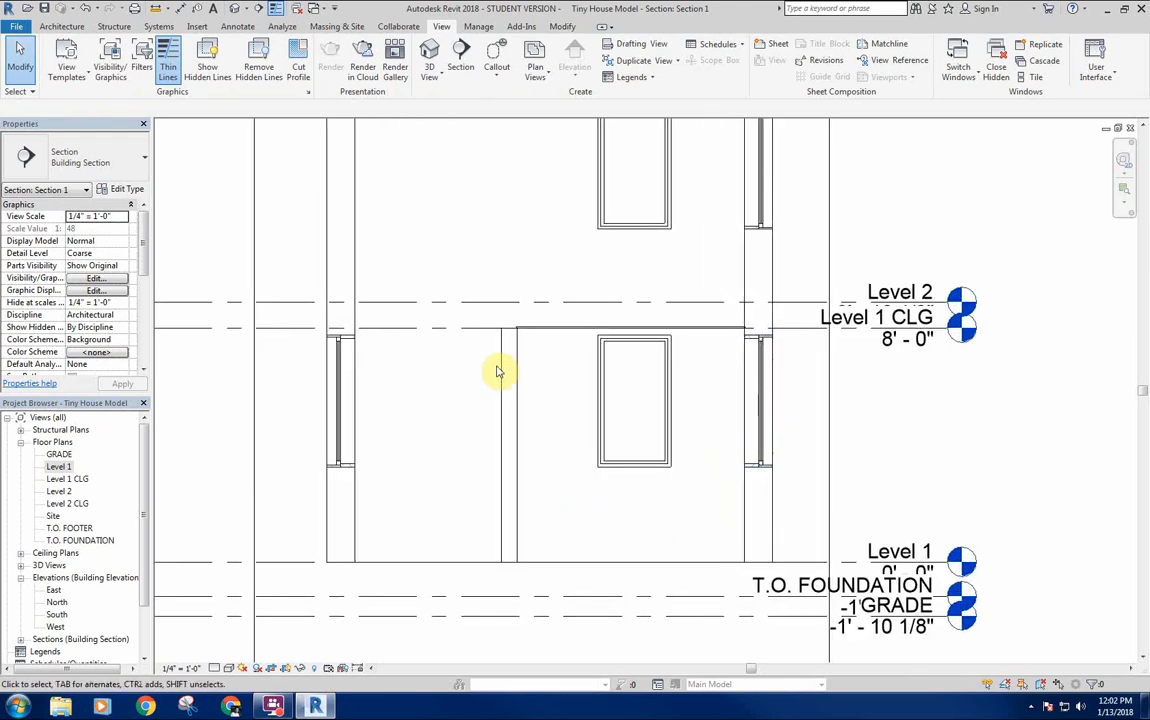
{"action": "left_click", "coordinate": [629, 350]}
{"action": "left_click", "coordinate": [531, 403]}
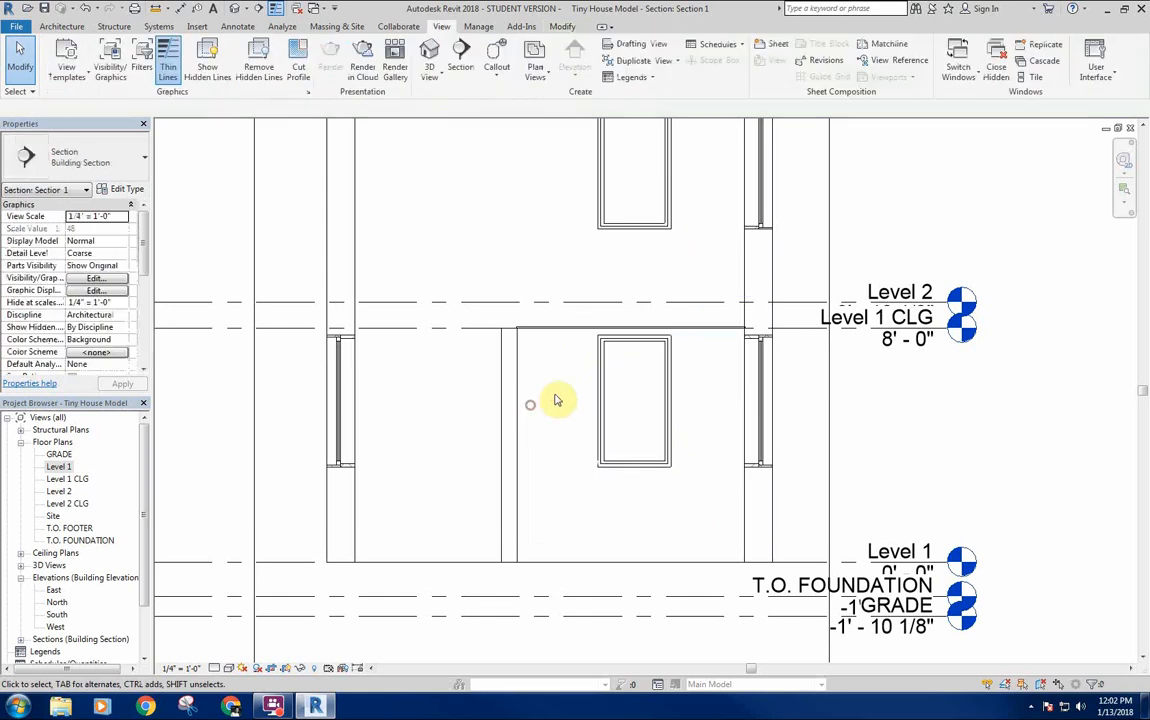
{"action": "middle_click_drag", "start_coordinate": [563, 370], "coordinate": [568, 422]}
{"action": "middle_click_drag", "start_coordinate": [516, 302], "coordinate": [508, 215]}
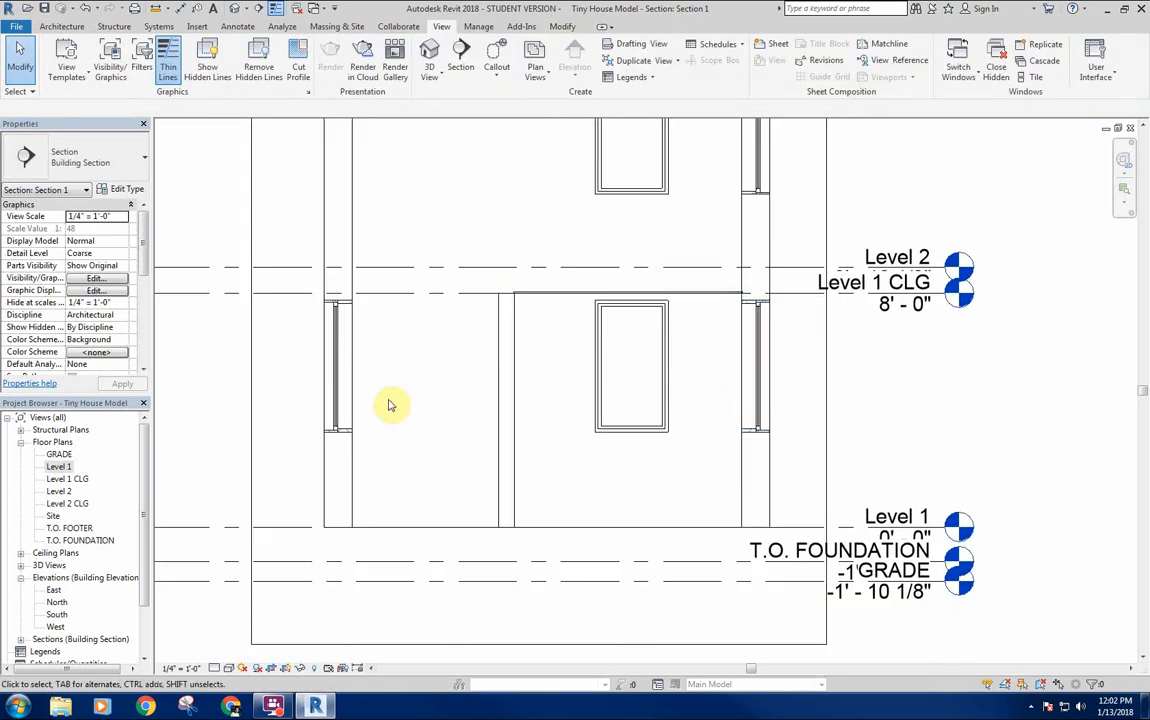
Set the section view's detail level to Fine.
{"action": "left_click", "coordinate": [214, 668]}
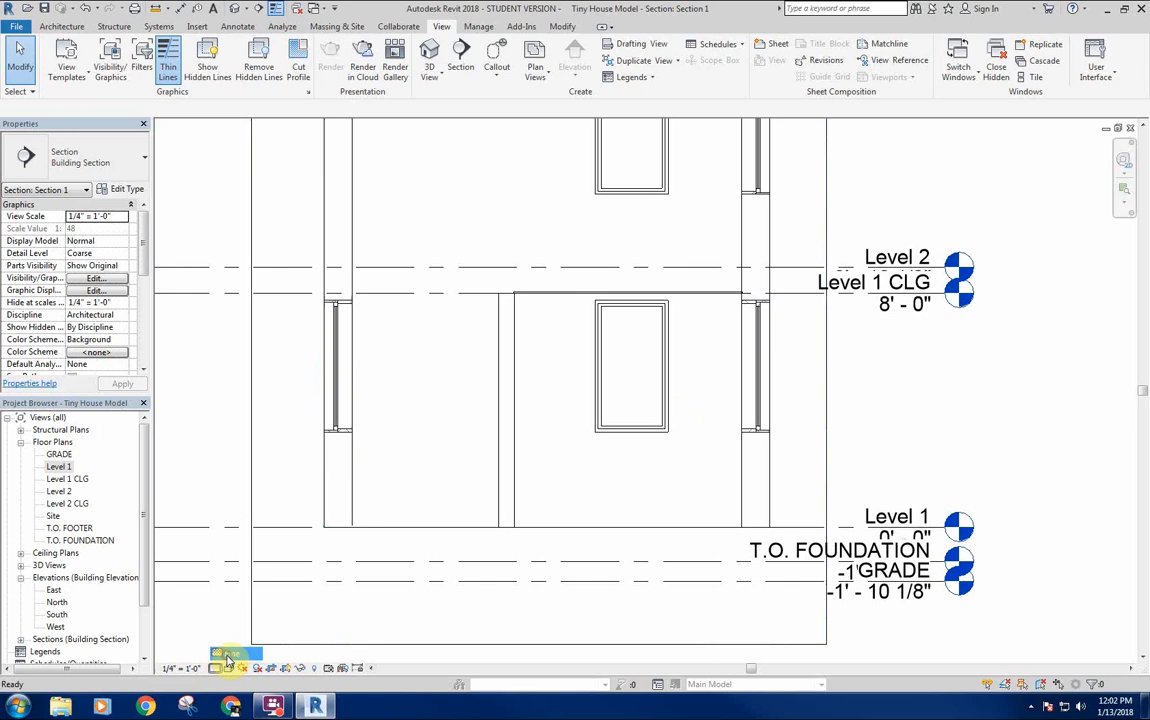
{"action": "left_click", "coordinate": [230, 656]}
{"action": "middle_click_drag", "start_coordinate": [514, 429], "coordinate": [509, 421]}
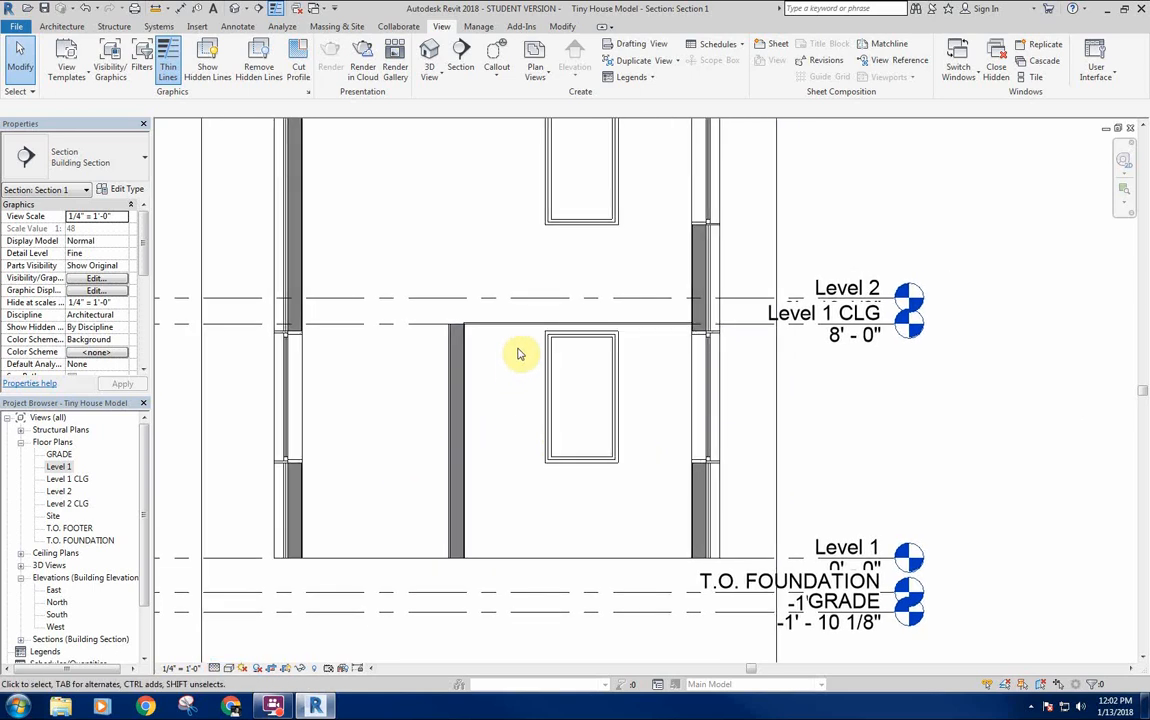
Inspect both ends of the drywall ceiling where it meets the interior partition and the exterior wall.
{"action": "scroll", "coordinate": [537, 345], "scroll_direction": "up", "scroll_amount": 5}
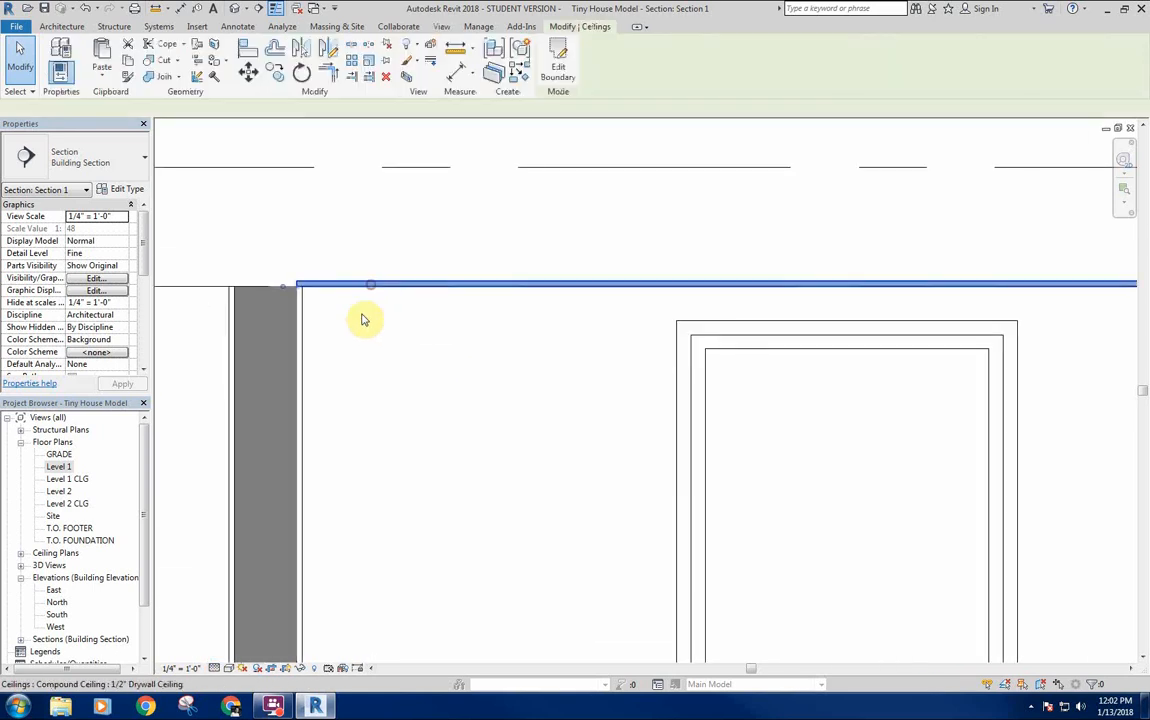
{"action": "left_click", "coordinate": [372, 290]}
{"action": "scroll", "coordinate": [400, 360], "scroll_direction": "down", "scroll_amount": 2}
{"action": "scroll", "coordinate": [765, 257], "scroll_direction": "up", "scroll_amount": 8}
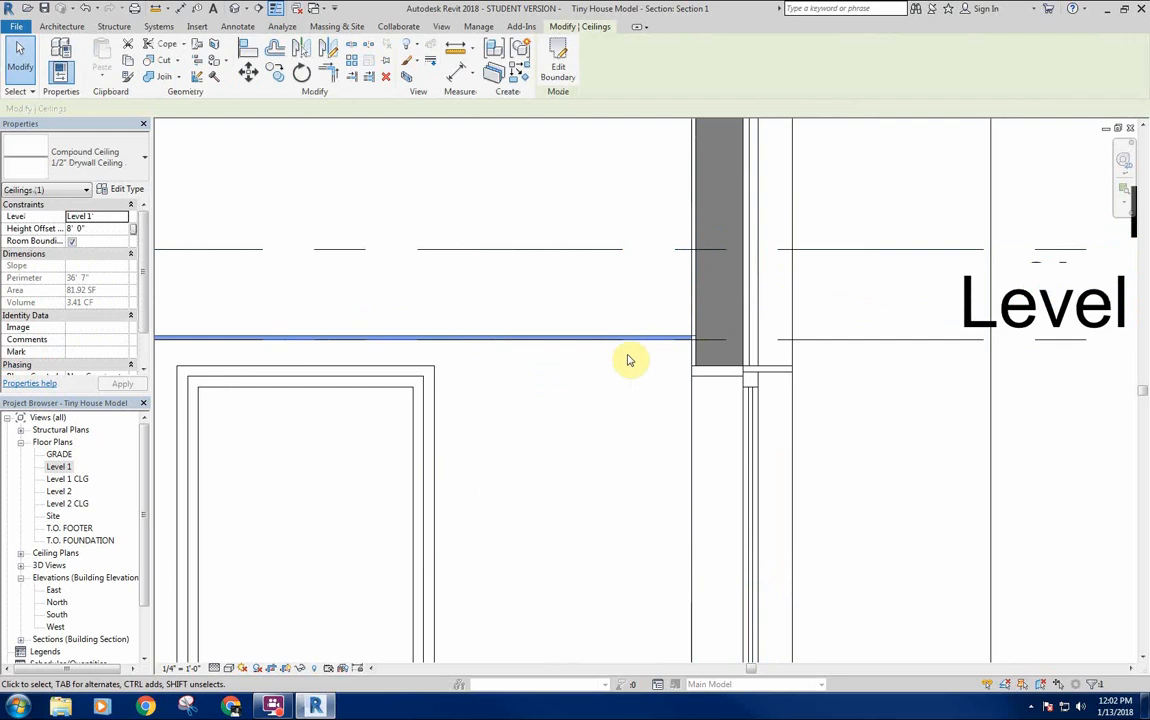
{"action": "scroll", "coordinate": [640, 356], "scroll_direction": "down", "scroll_amount": 5}
{"action": "scroll", "coordinate": [340, 346], "scroll_direction": "up", "scroll_amount": 2}
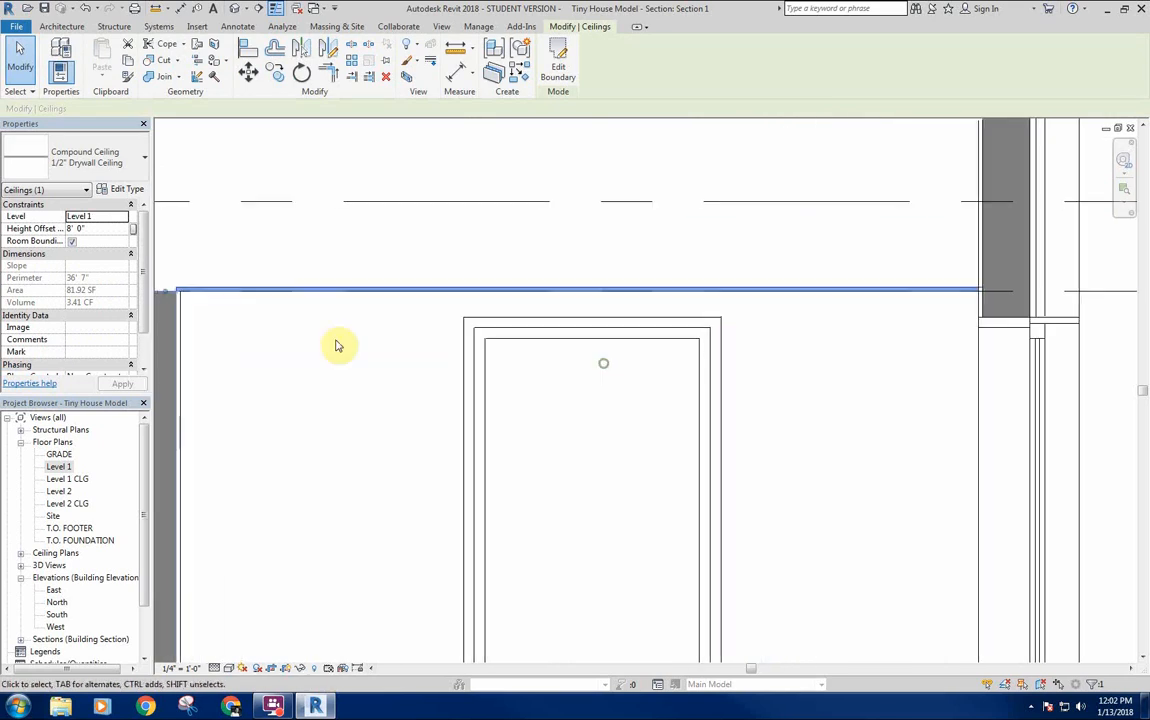
{"action": "middle_click_drag", "start_coordinate": [188, 306], "coordinate": [347, 311]}
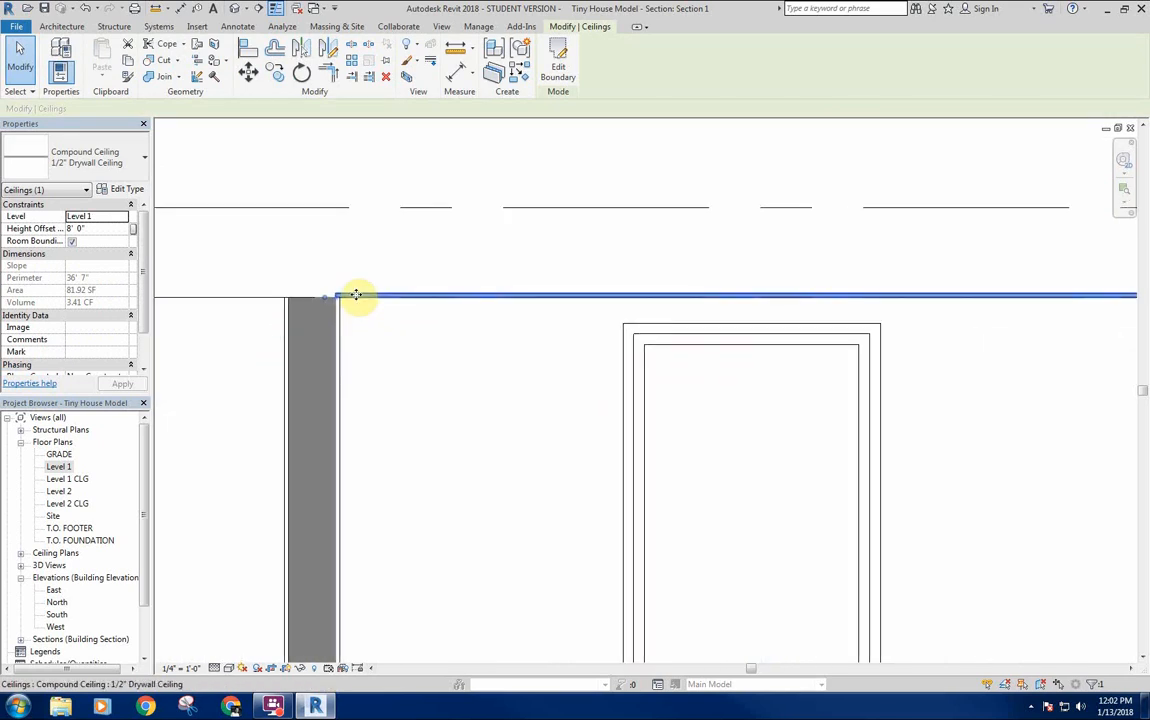
{"action": "scroll", "coordinate": [400, 320], "scroll_direction": "down", "scroll_amount": 3}
{"action": "left_click", "coordinate": [410, 342]}
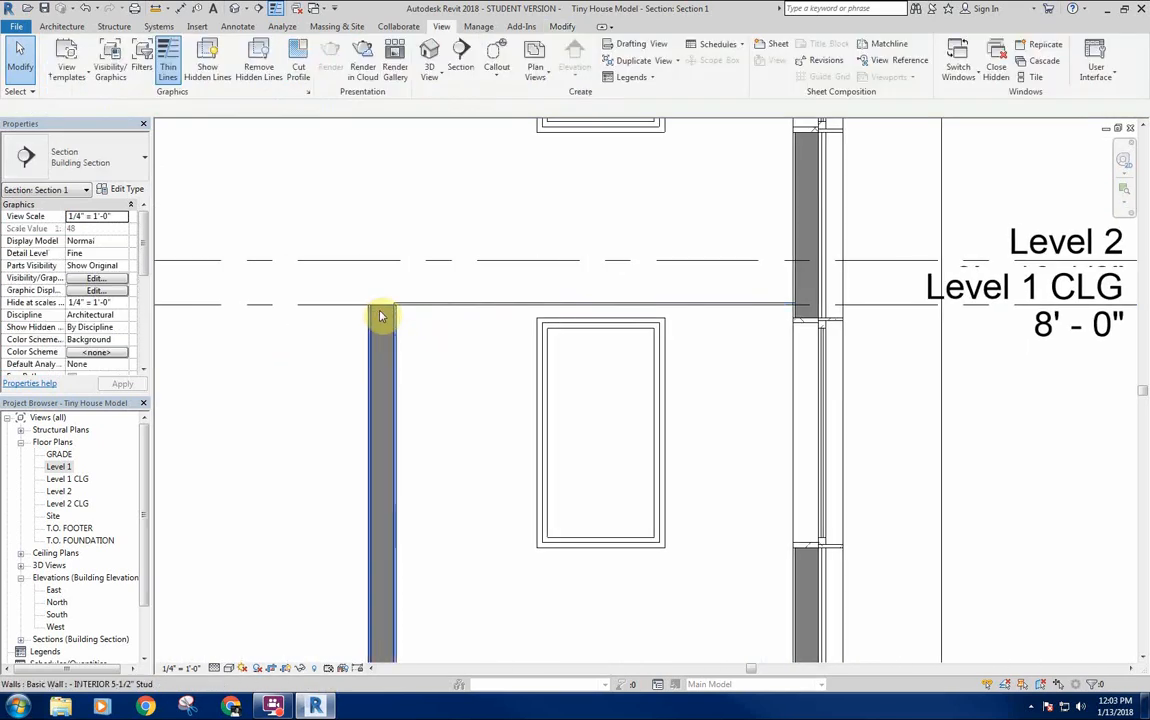
Select the ceiling in the section and check its height against the Level 1 CLG line and the partition top.
{"action": "scroll", "coordinate": [380, 315], "scroll_direction": "up", "scroll_amount": 2}
{"action": "scroll", "coordinate": [424, 318], "scroll_direction": "down", "scroll_amount": 2}
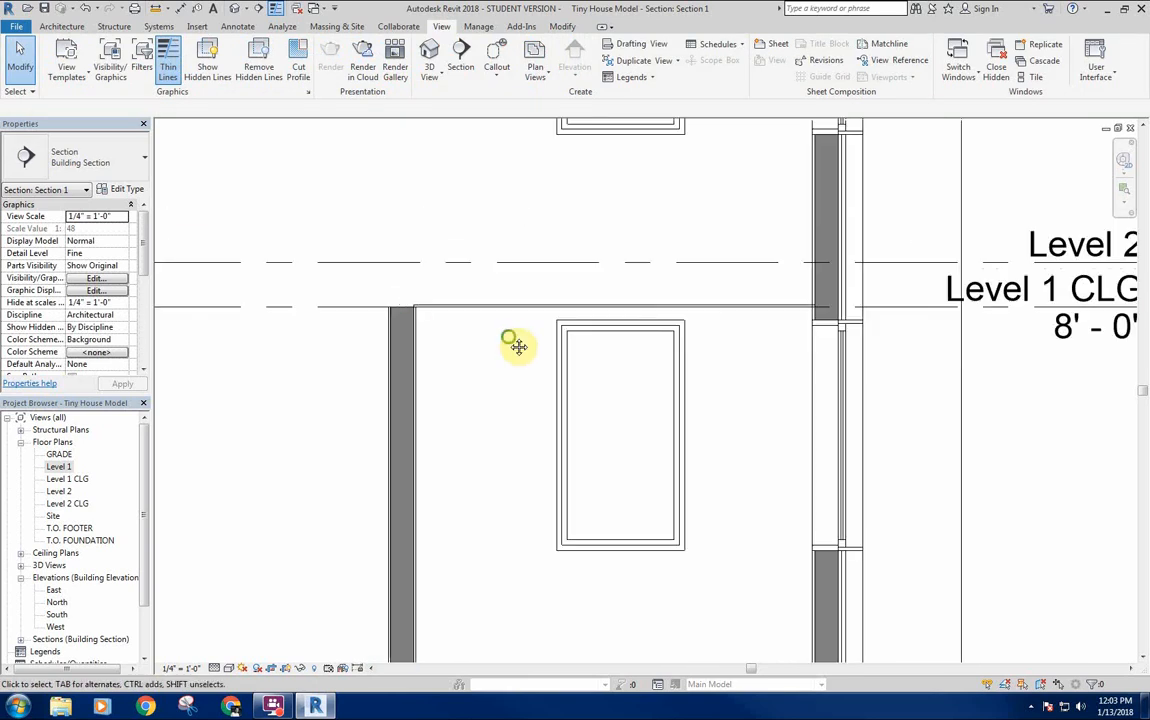
{"action": "middle_click_drag", "start_coordinate": [514, 343], "coordinate": [437, 317]}
{"action": "scroll", "coordinate": [449, 365], "scroll_direction": "down", "scroll_amount": 2}
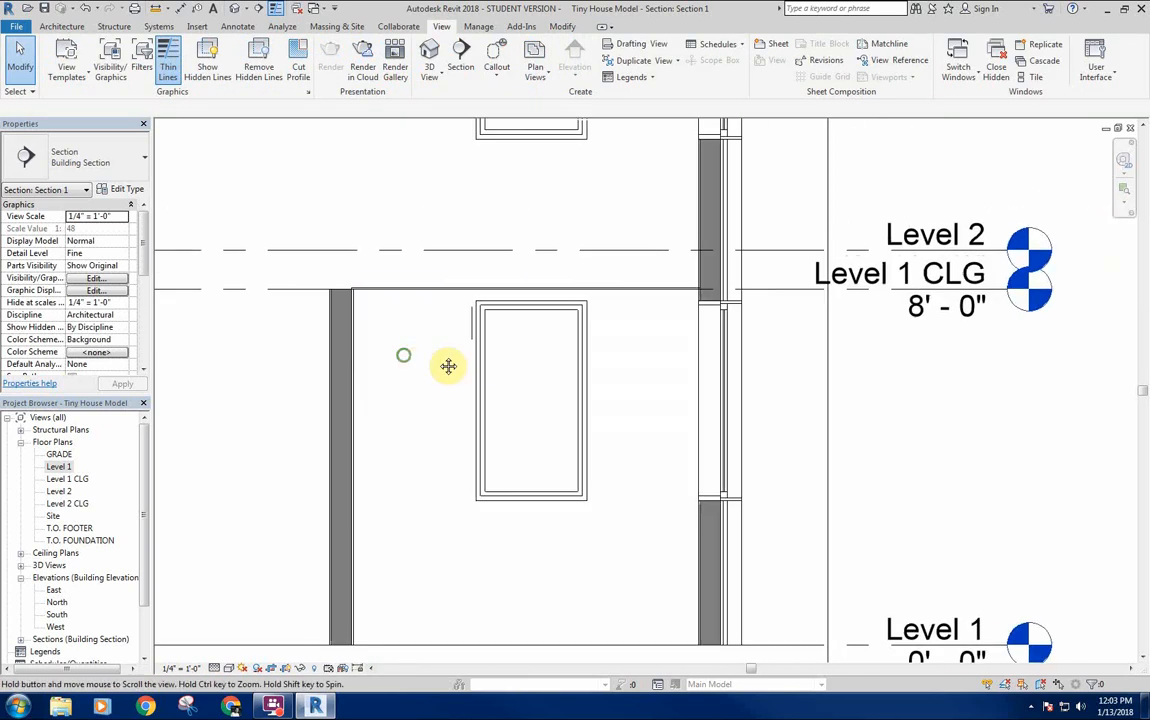
{"action": "middle_click_drag", "start_coordinate": [449, 365], "coordinate": [494, 379]}
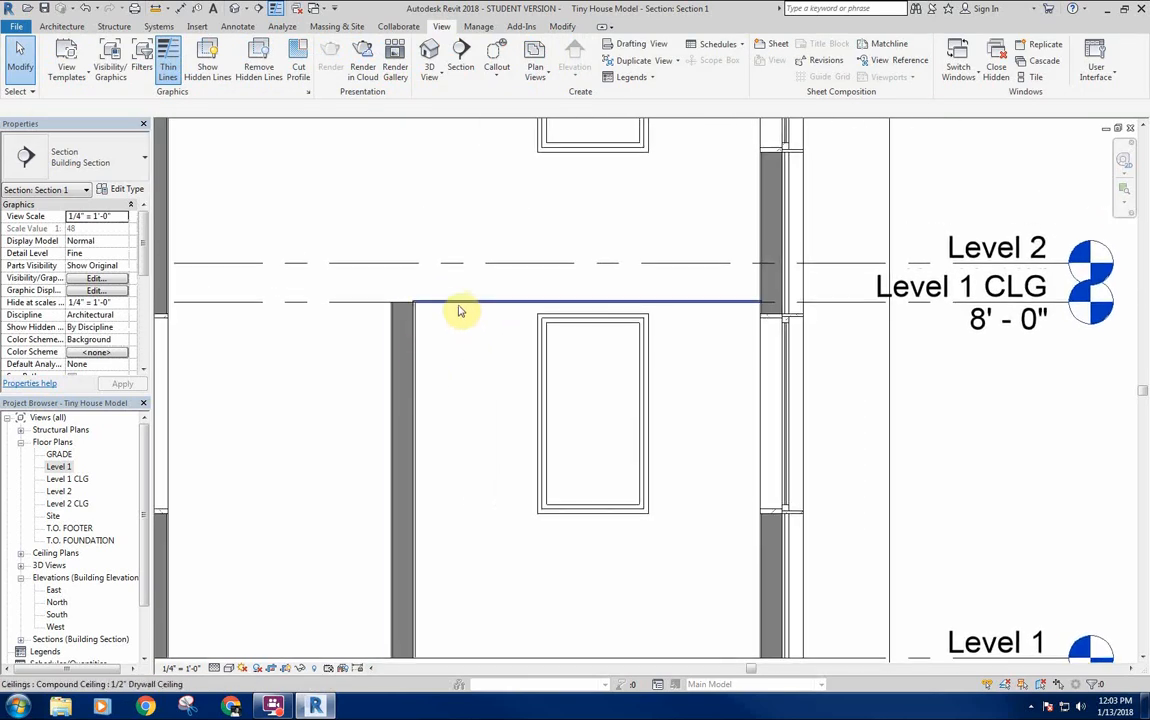
{"action": "left_click", "coordinate": [457, 303]}
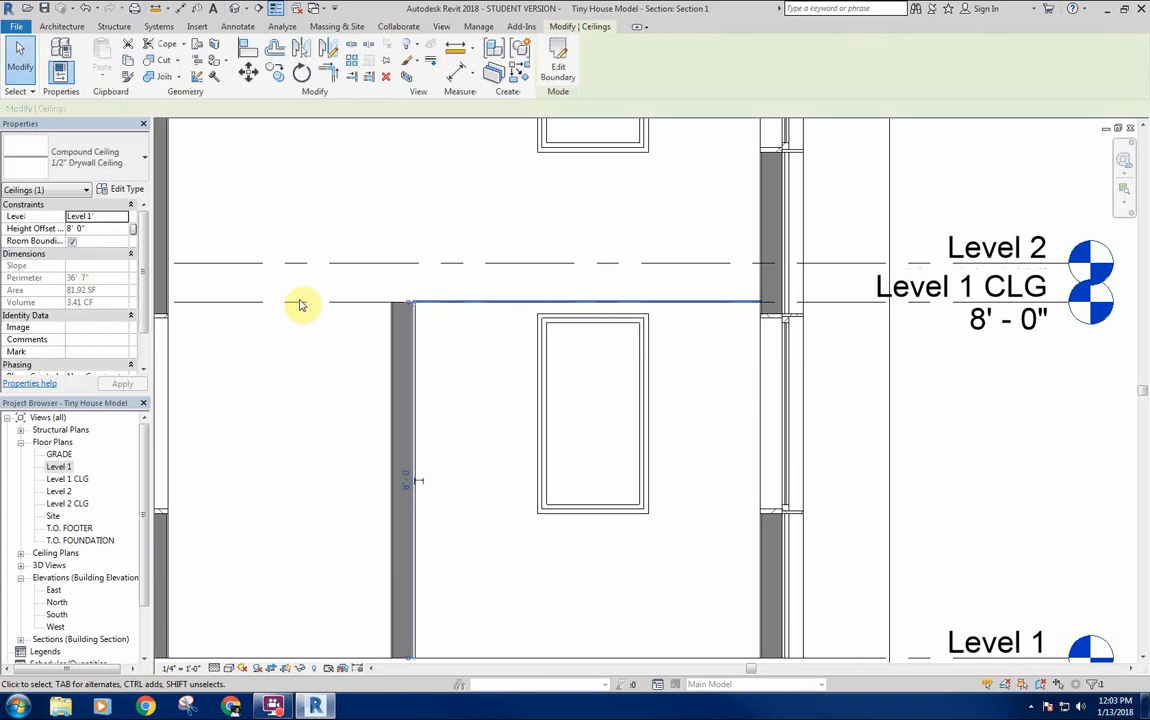
{"action": "left_click", "coordinate": [295, 376]}
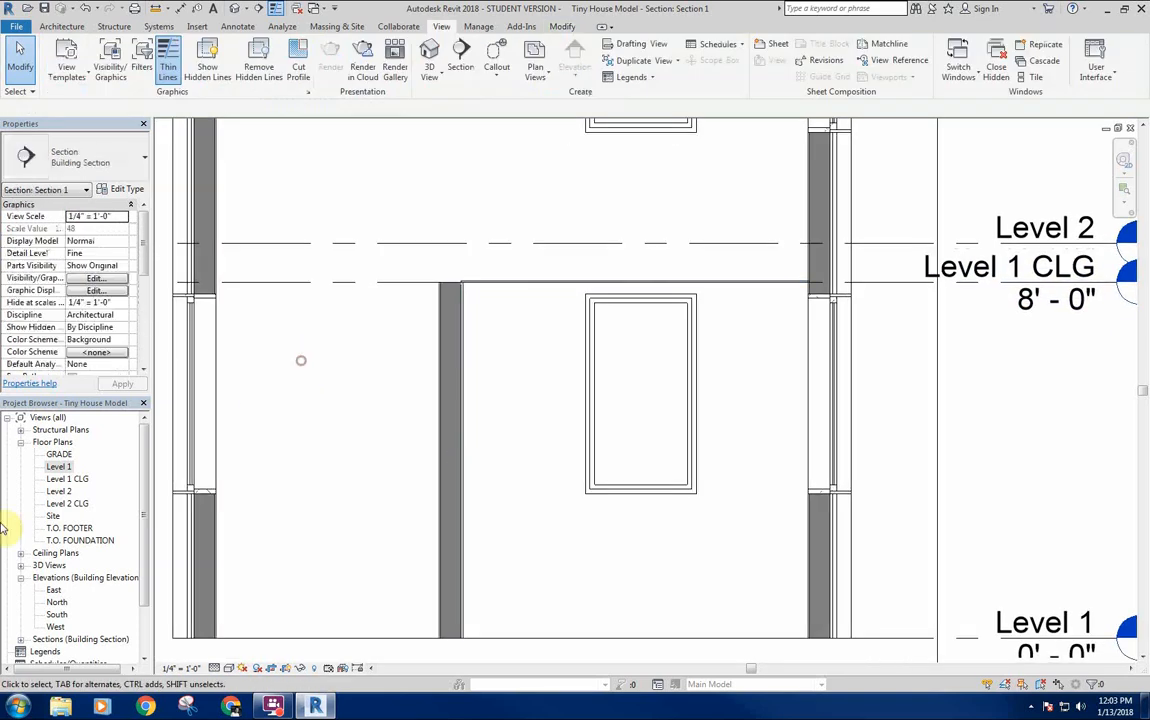
Return to the Level 1 floor plan and start sketching another 1/2" Drywall Ceiling.
{"action": "double_click", "coordinate": [59, 466]}
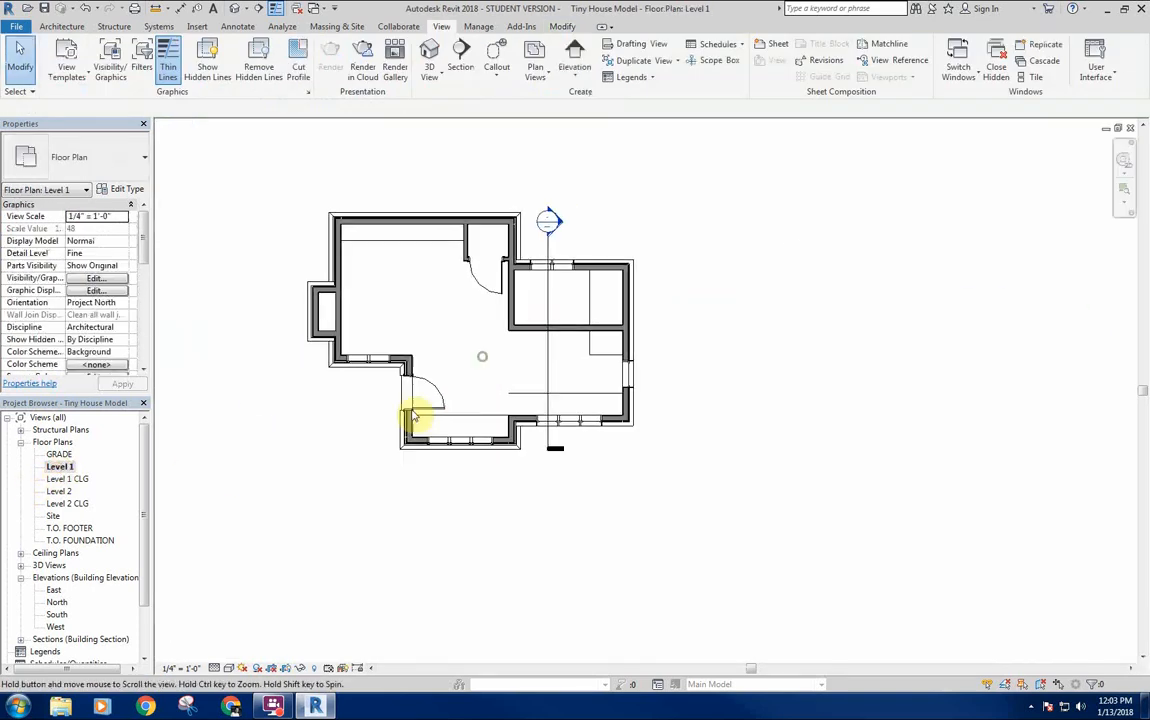
{"action": "left_click", "coordinate": [62, 26]}
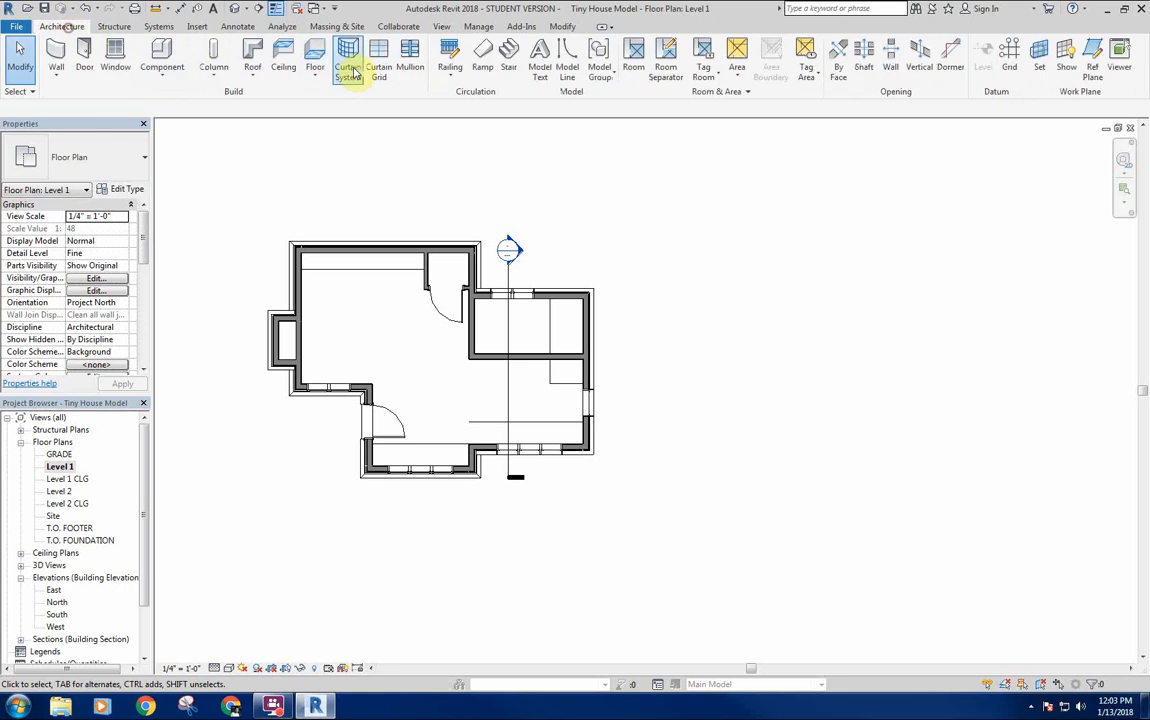
{"action": "left_click", "coordinate": [300, 55]}
{"action": "left_click", "coordinate": [595, 60]}
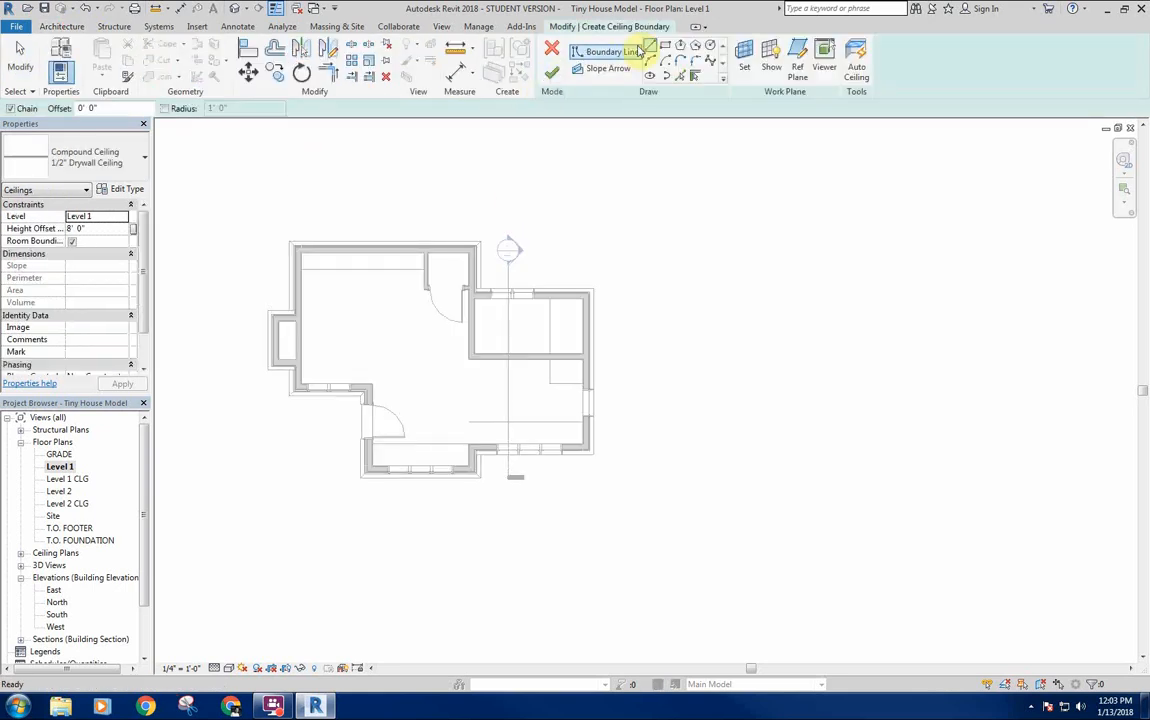
Draw a rectangular ceiling boundary with a 1/2" outward offset between opposite inner corners of the northeast room and check its edges.
{"action": "left_click", "coordinate": [660, 46]}
{"action": "scroll", "coordinate": [335, 201], "scroll_direction": "up", "scroll_amount": 2}
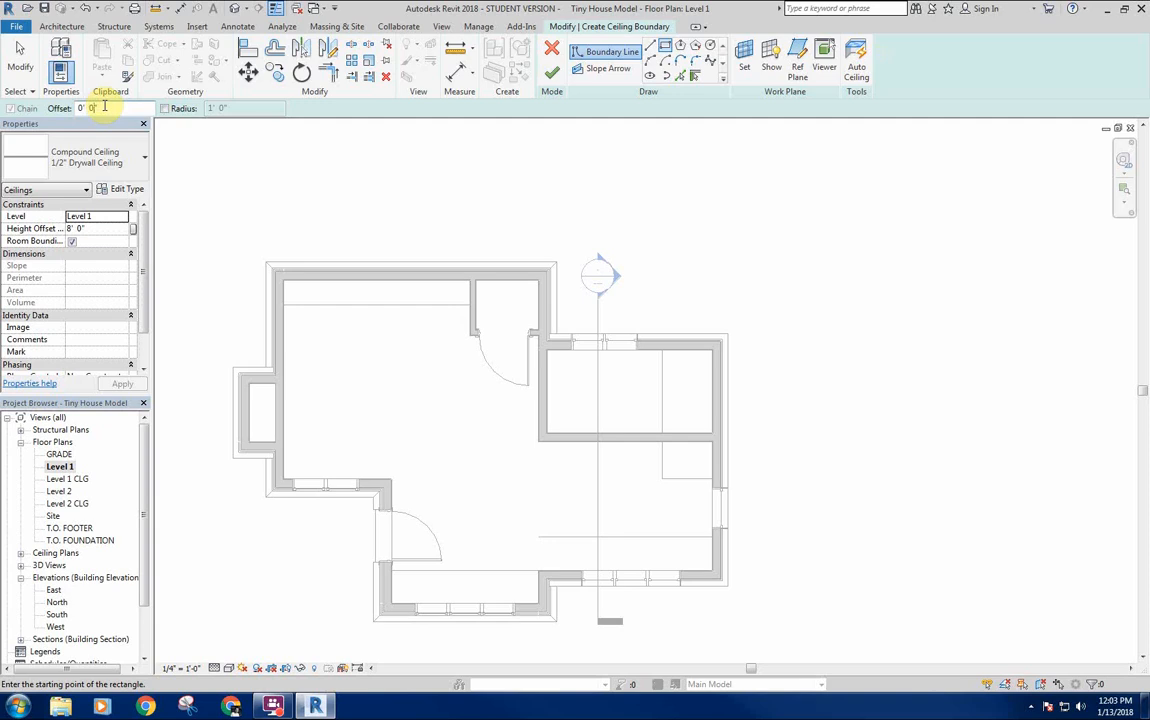
{"action": "scroll", "coordinate": [447, 406], "scroll_direction": "up", "scroll_amount": 6}
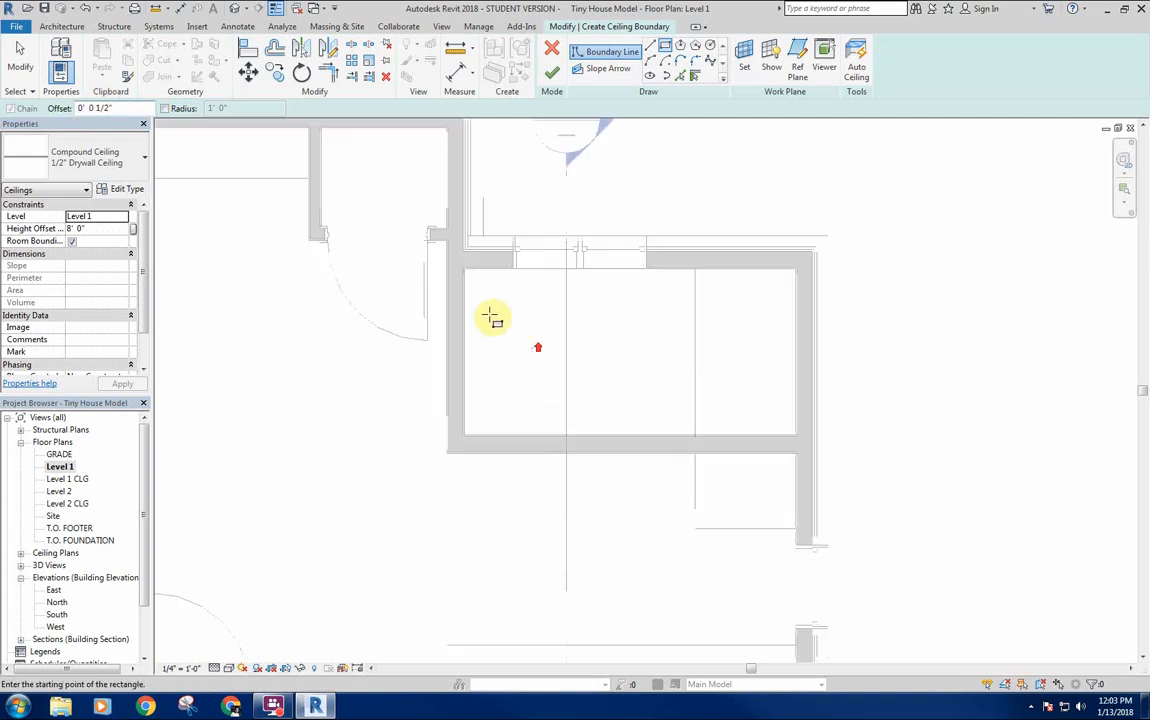
{"action": "left_click", "coordinate": [455, 237]}
{"action": "scroll", "coordinate": [650, 393], "scroll_direction": "up", "scroll_amount": 5}
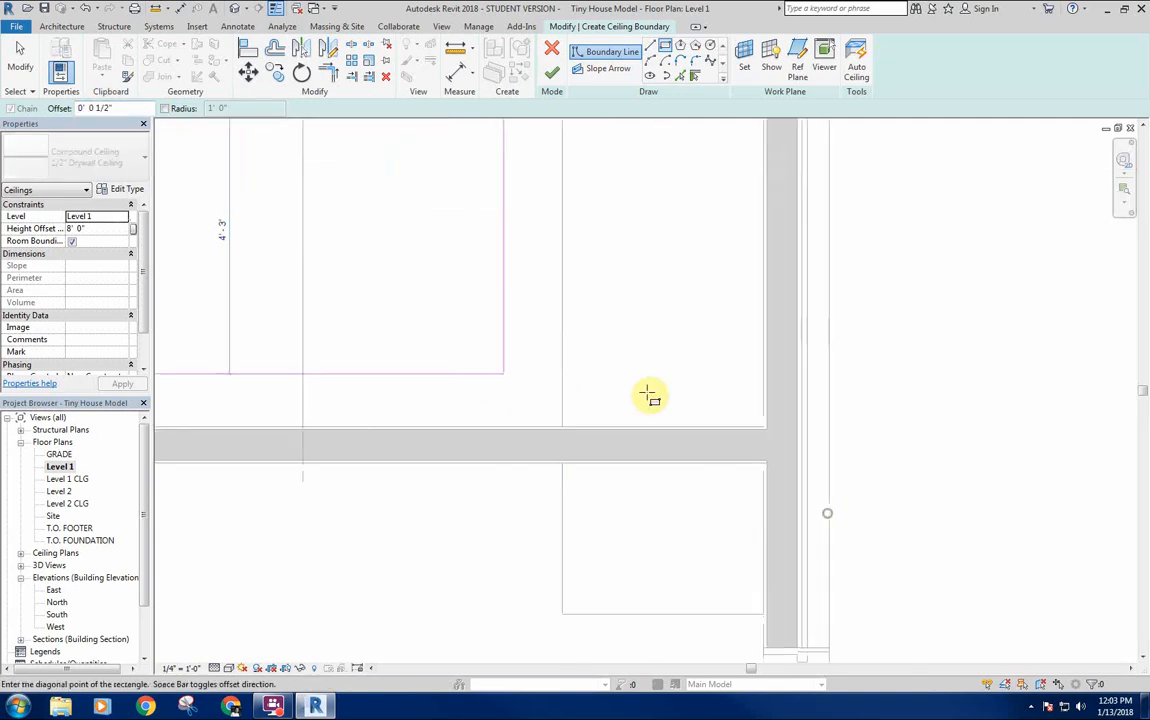
{"action": "left_click", "coordinate": [890, 463]}
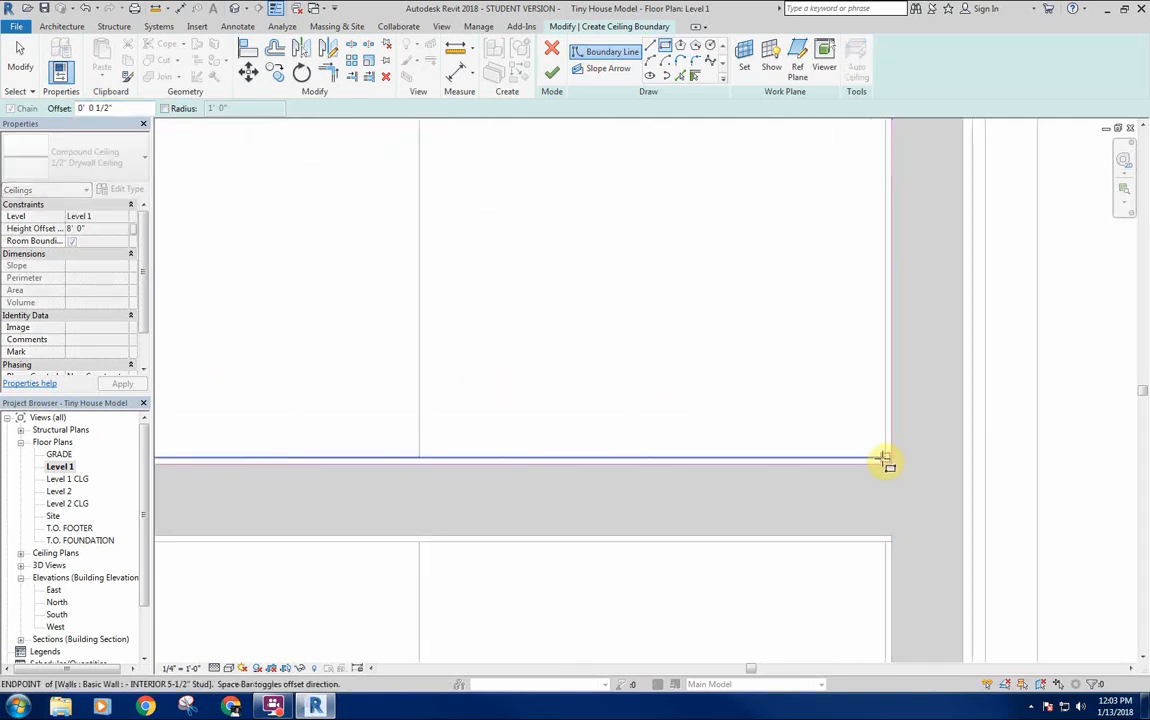
{"action": "scroll", "coordinate": [557, 439], "scroll_direction": "down", "scroll_amount": 6}
{"action": "right_click", "coordinate": [425, 348]}
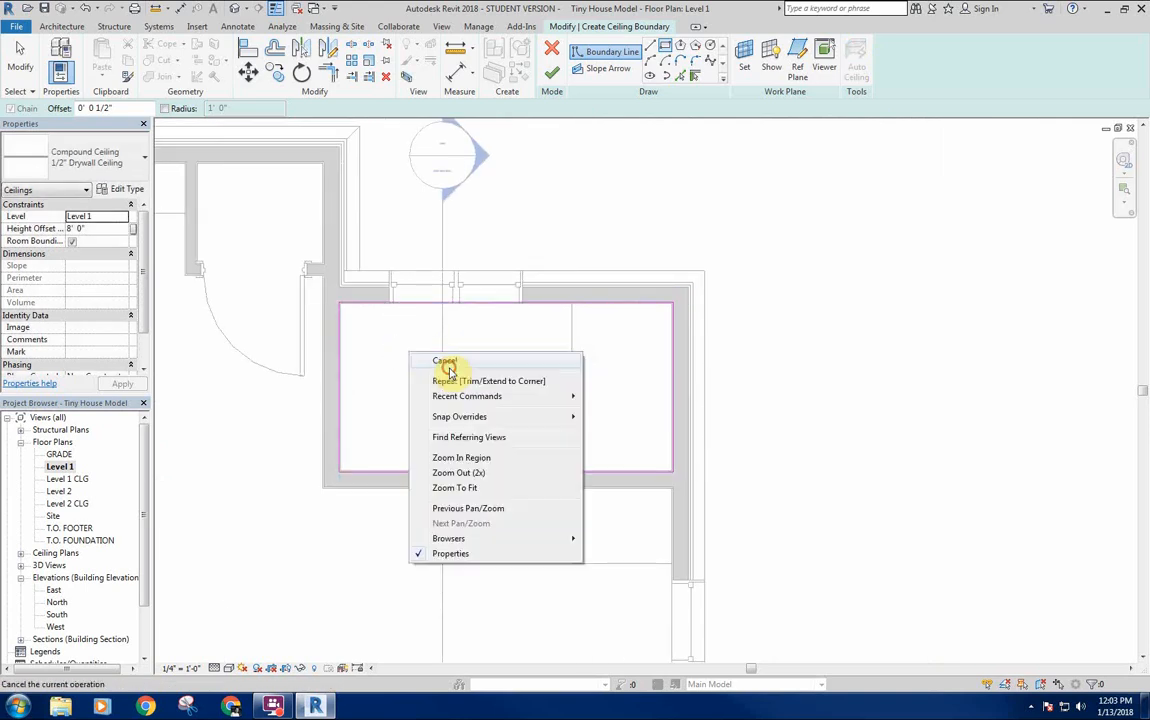
{"action": "left_click", "coordinate": [447, 360]}
{"action": "scroll", "coordinate": [347, 311], "scroll_direction": "up", "scroll_amount": 4}
{"action": "scroll", "coordinate": [390, 330], "scroll_direction": "down", "scroll_amount": 4}
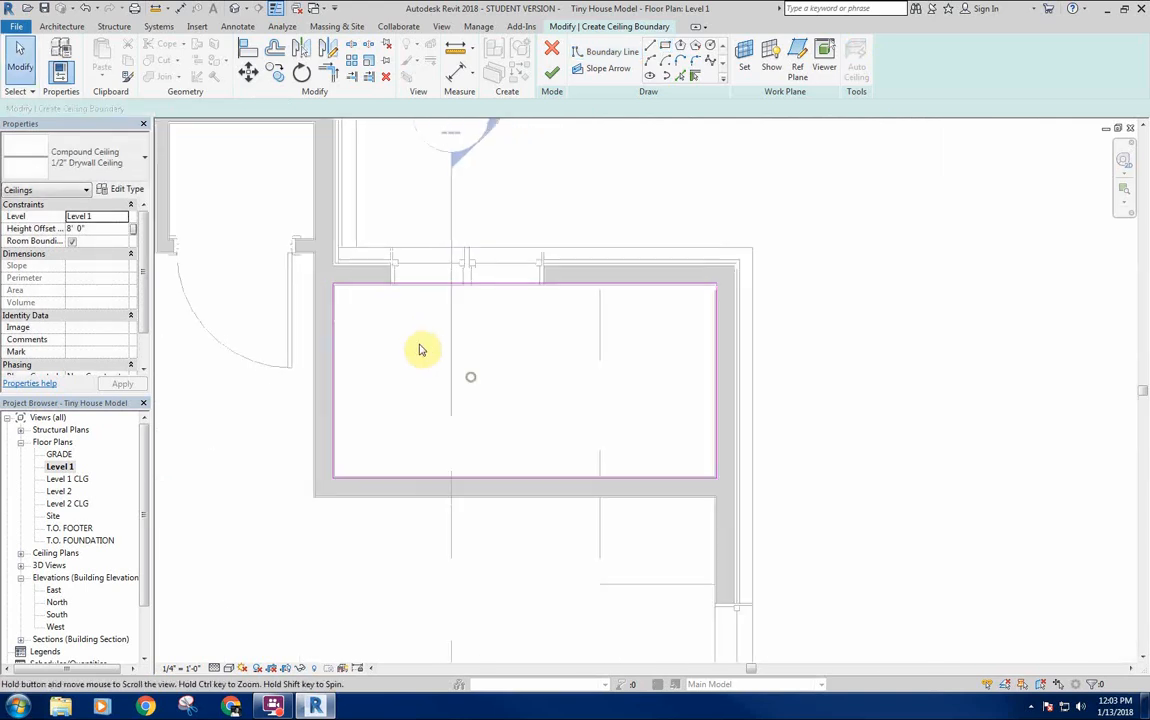
{"action": "scroll", "coordinate": [335, 290], "scroll_direction": "up", "scroll_amount": 3}
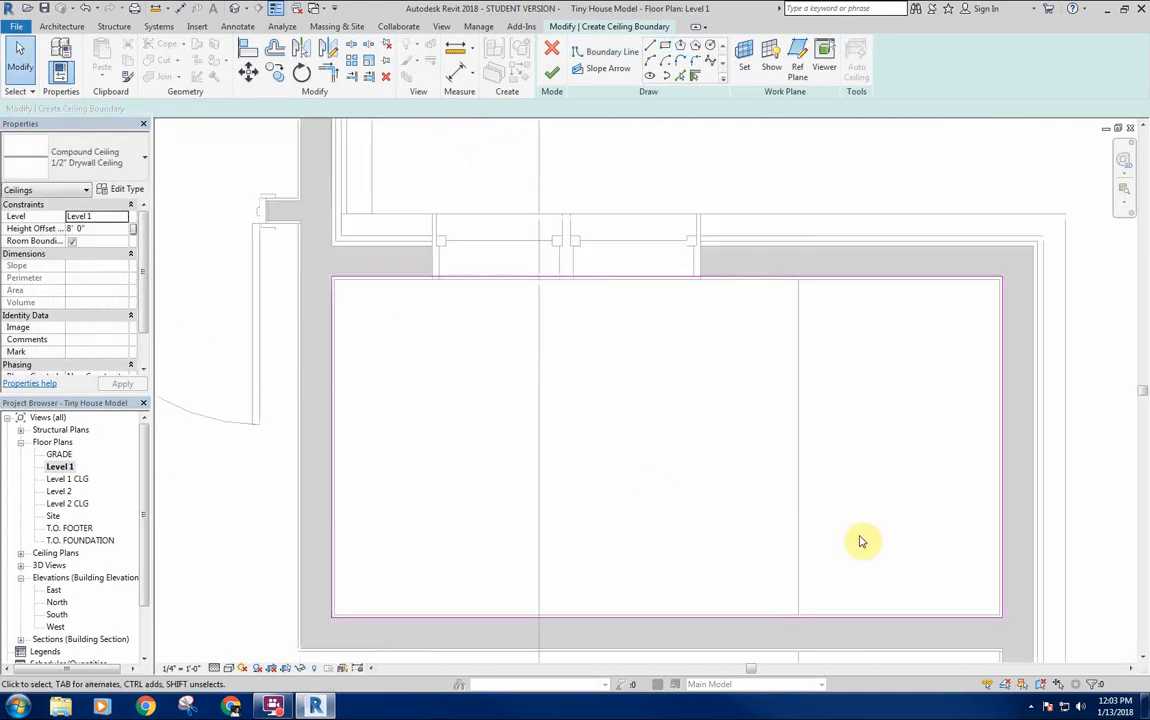
{"action": "middle_click_drag", "start_coordinate": [740, 500], "coordinate": [700, 455]}
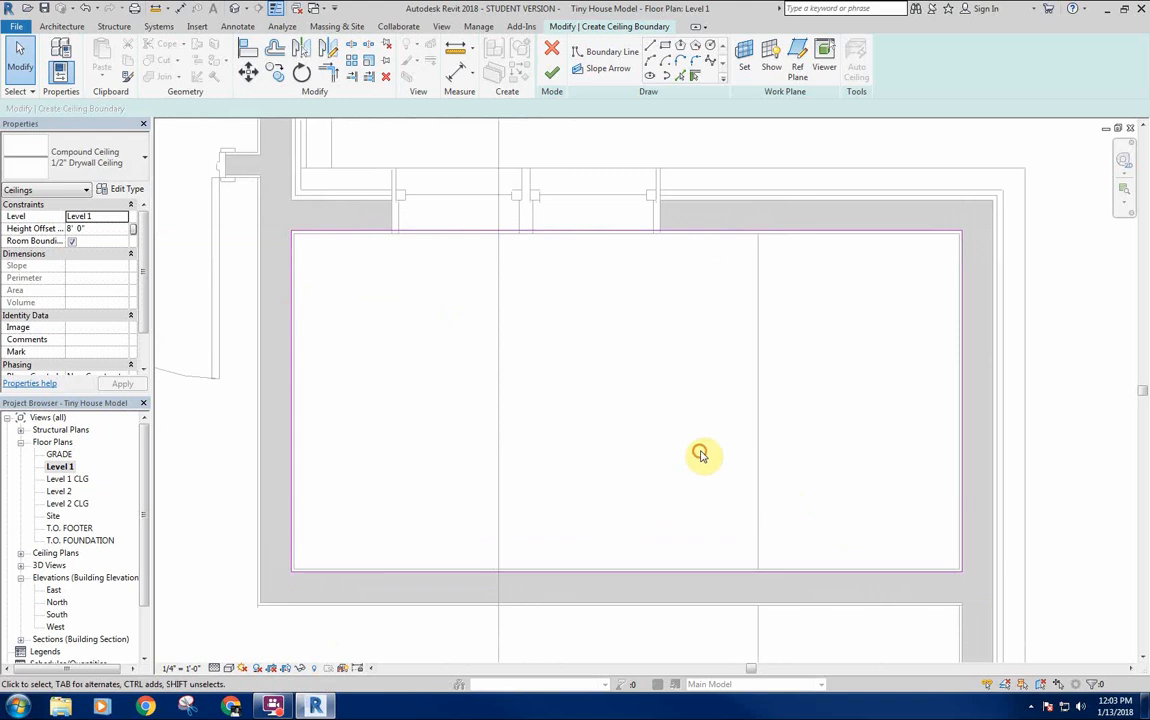
Finish the northeast room's ceiling sketch, clear the selection and switch to the Section 1 view.
{"action": "left_click", "coordinate": [553, 75]}
{"action": "left_click", "coordinate": [405, 403]}
{"action": "key", "text": "ctrl+Tab"}
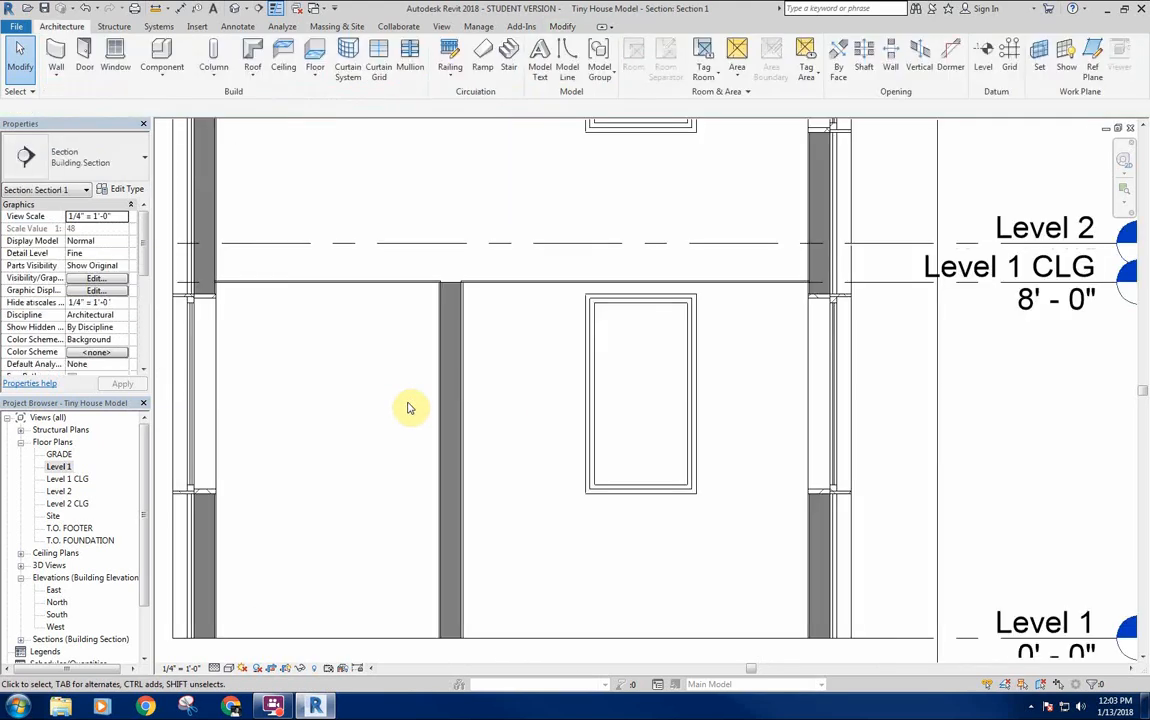
Inspect in the section how the two drywall ceilings meet the interior partition and the exterior wall.
{"action": "scroll", "coordinate": [410, 405], "scroll_direction": "down", "scroll_amount": 2}
{"action": "scroll", "coordinate": [380, 330], "scroll_direction": "up", "scroll_amount": 6}
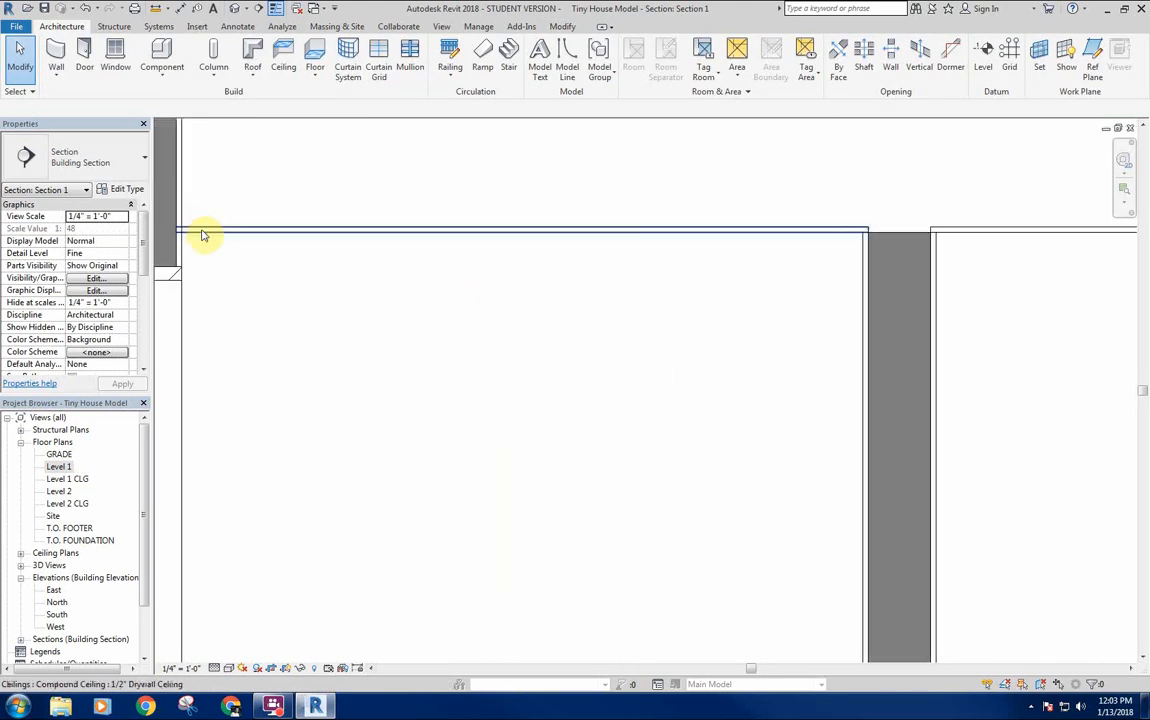
{"action": "left_click", "coordinate": [202, 236]}
{"action": "scroll", "coordinate": [750, 249], "scroll_direction": "up", "scroll_amount": 3}
{"action": "scroll", "coordinate": [827, 231], "scroll_direction": "down", "scroll_amount": 4}
{"action": "scroll", "coordinate": [517, 331], "scroll_direction": "up", "scroll_amount": 2}
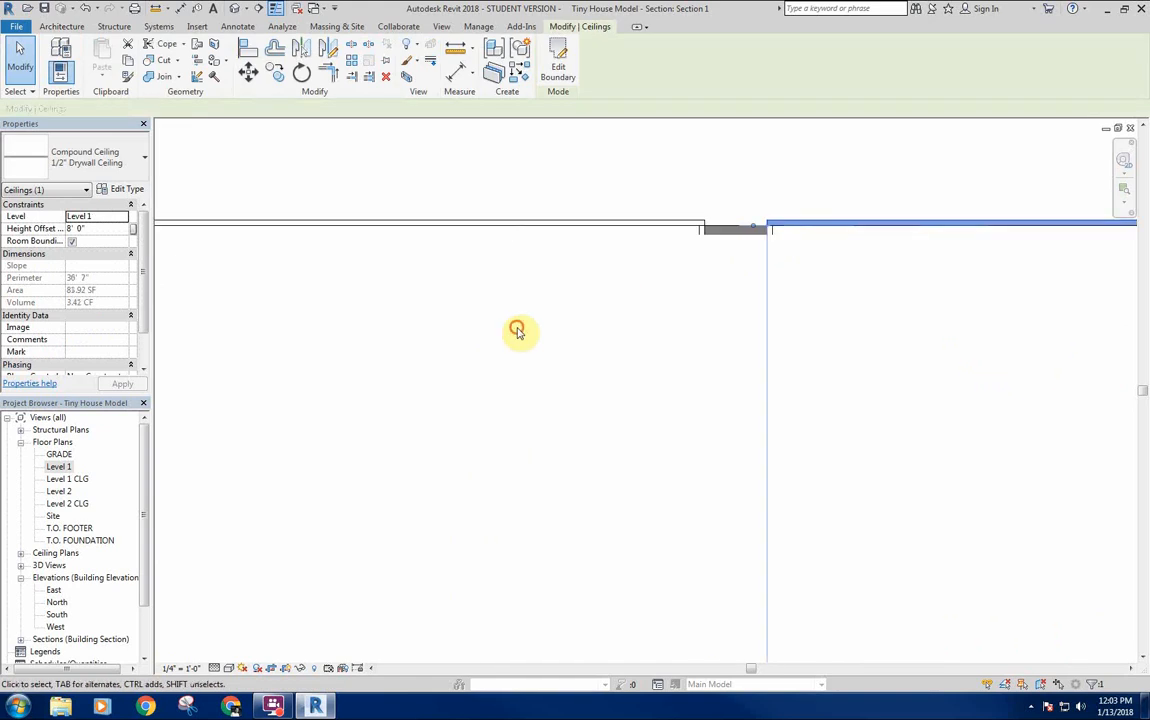
{"action": "left_click", "coordinate": [517, 331]}
{"action": "scroll", "coordinate": [517, 331], "scroll_direction": "down", "scroll_amount": 2}
{"action": "middle_click_drag", "start_coordinate": [539, 367], "coordinate": [691, 334]}
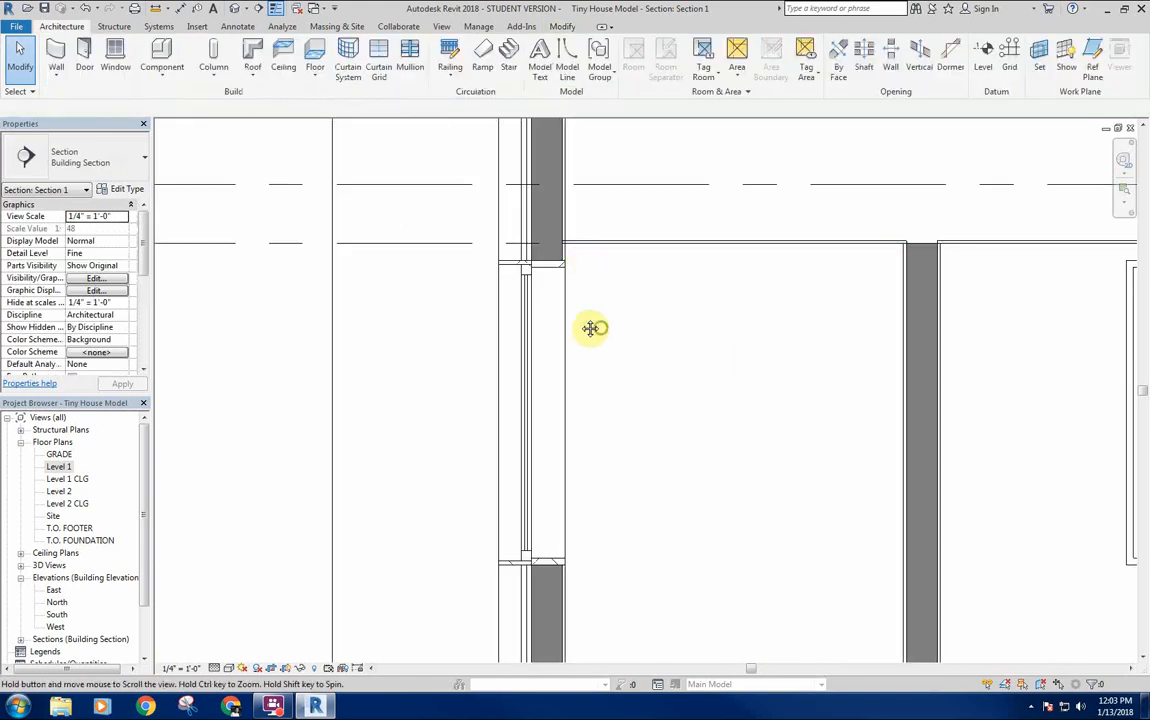
{"action": "middle_click_drag", "start_coordinate": [590, 328], "coordinate": [510, 326]}
Join the geometry of the narrower room's drywall ceiling with the exterior stone wall and check the joint.
{"action": "left_click", "coordinate": [563, 27]}
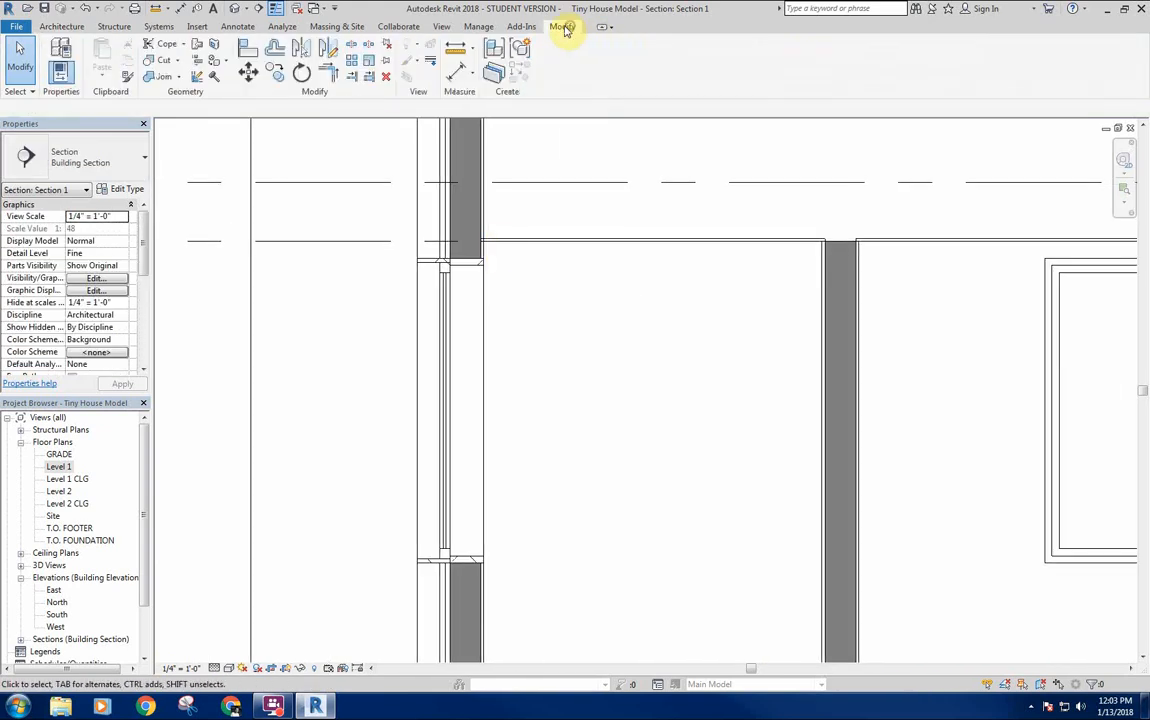
{"action": "left_click", "coordinate": [170, 80]}
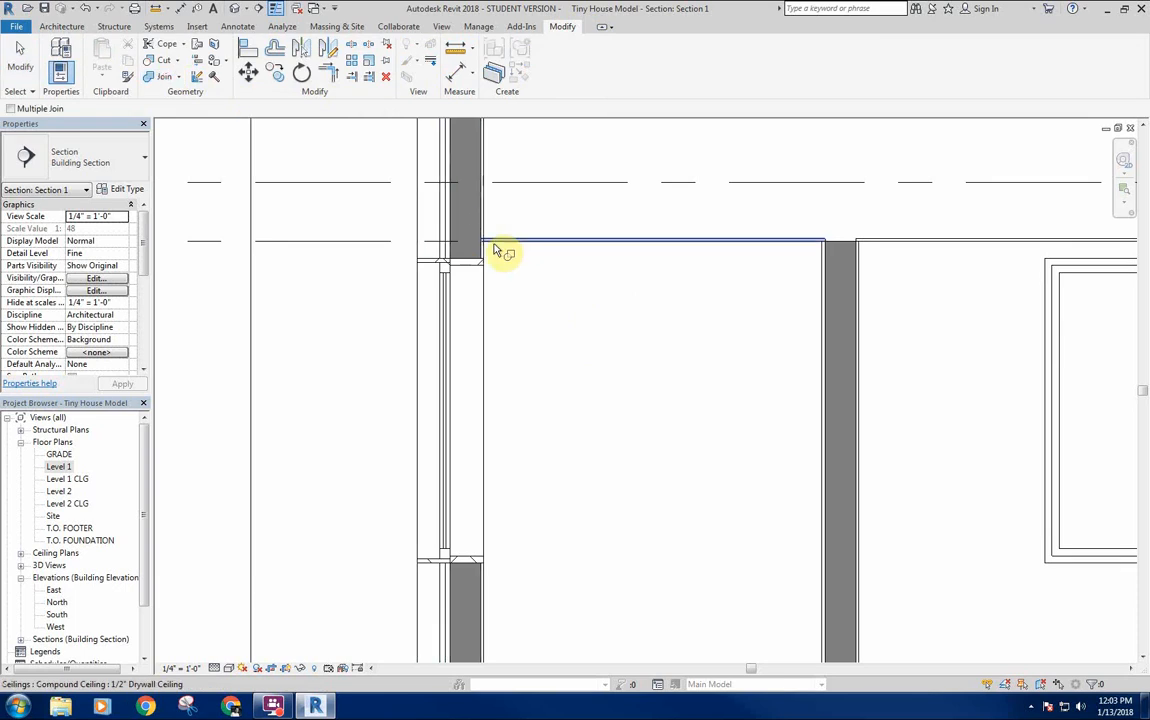
{"action": "left_click", "coordinate": [490, 240]}
{"action": "scroll", "coordinate": [500, 228], "scroll_direction": "up", "scroll_amount": 3}
{"action": "left_click", "coordinate": [508, 283]}
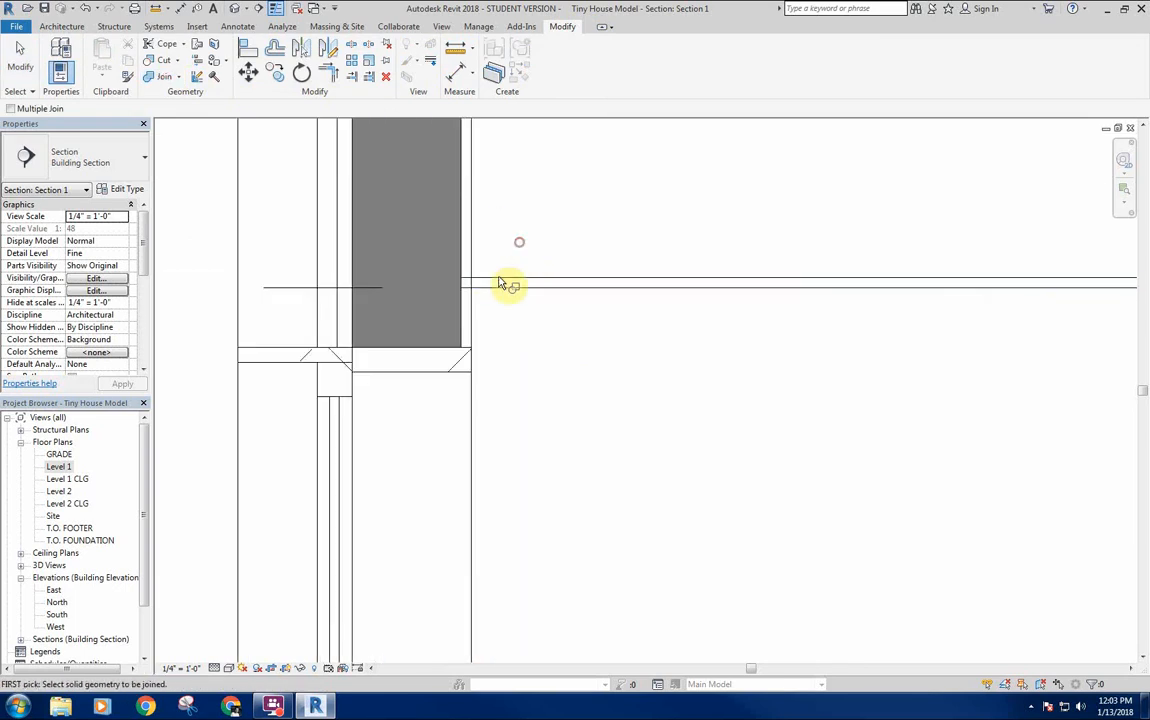
{"action": "left_click", "coordinate": [493, 283]}
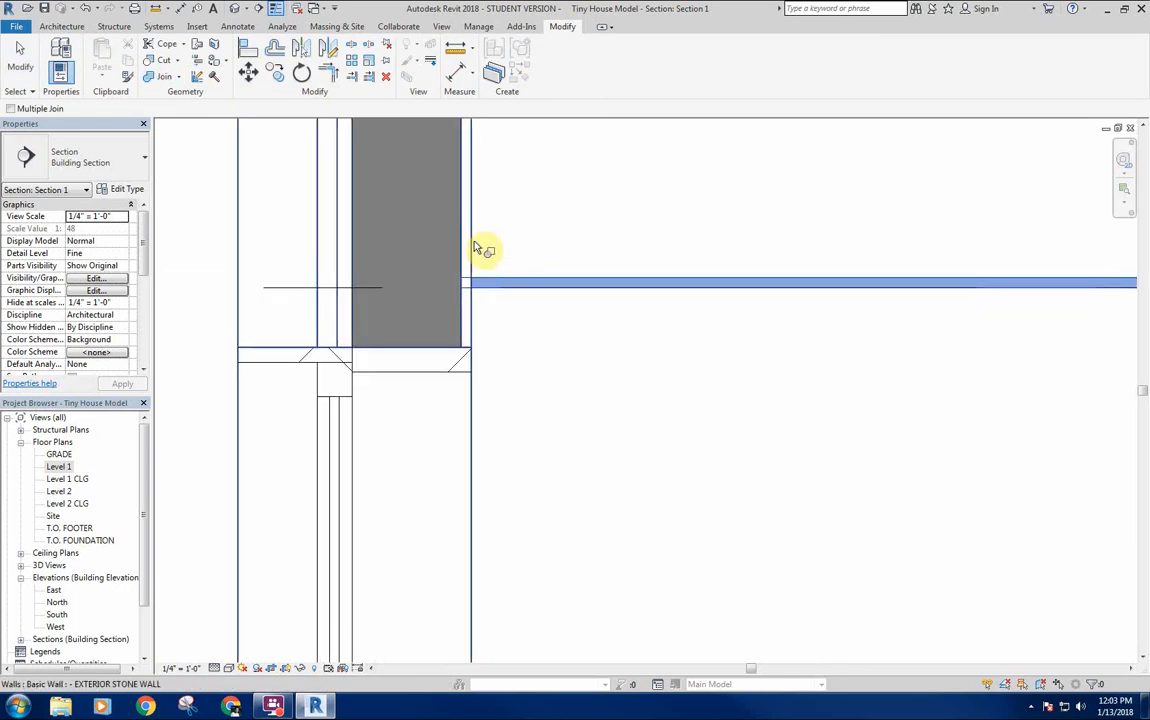
{"action": "left_click", "coordinate": [477, 245]}
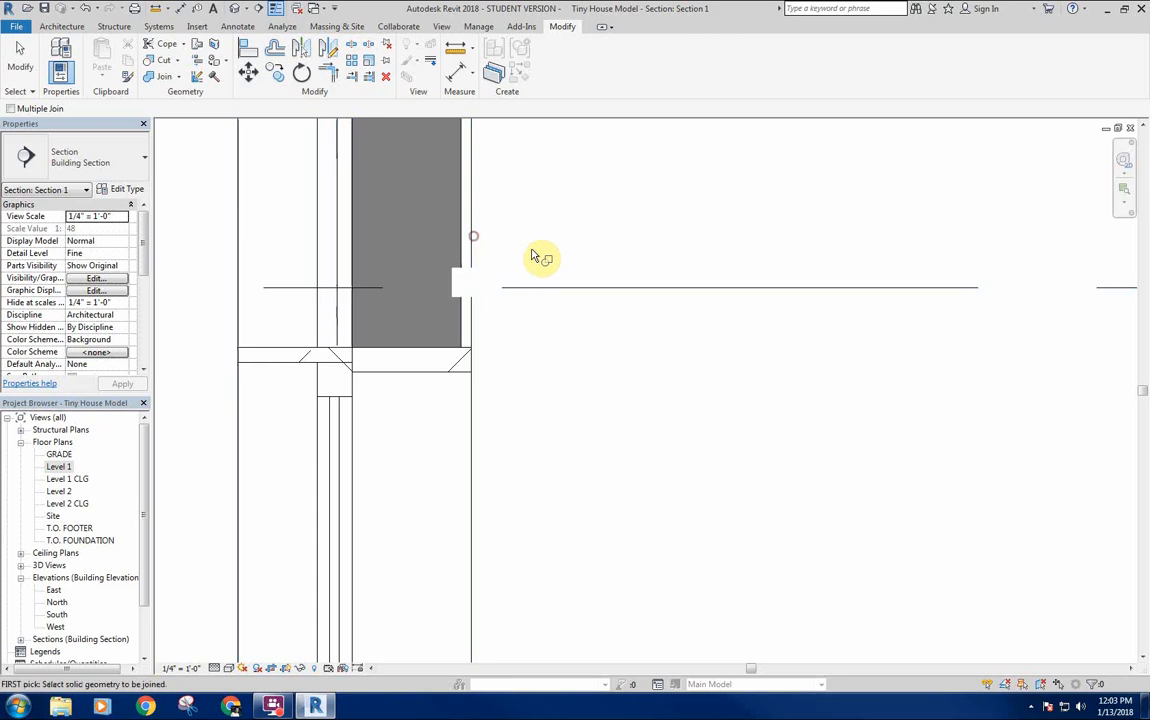
{"action": "scroll", "coordinate": [560, 224], "scroll_direction": "down", "scroll_amount": 3}
{"action": "scroll", "coordinate": [520, 276], "scroll_direction": "up", "scroll_amount": 5}
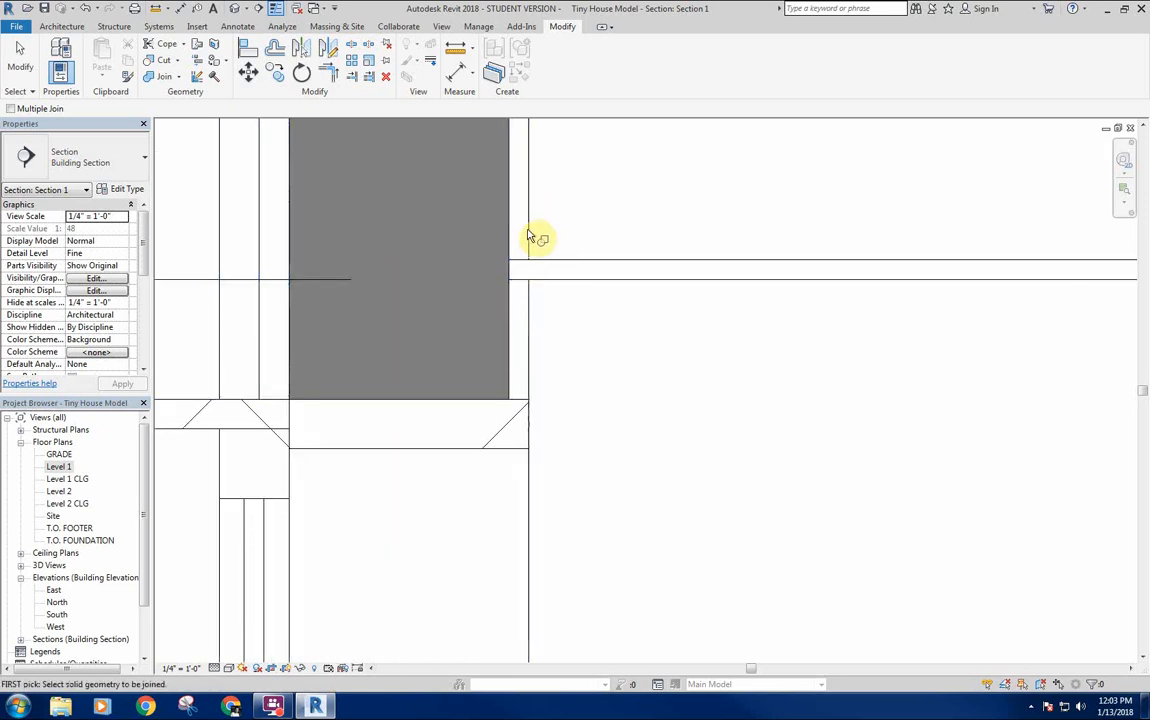
{"action": "scroll", "coordinate": [598, 334], "scroll_direction": "down", "scroll_amount": 3}
{"action": "scroll", "coordinate": [513, 354], "scroll_direction": "up", "scroll_amount": 2}
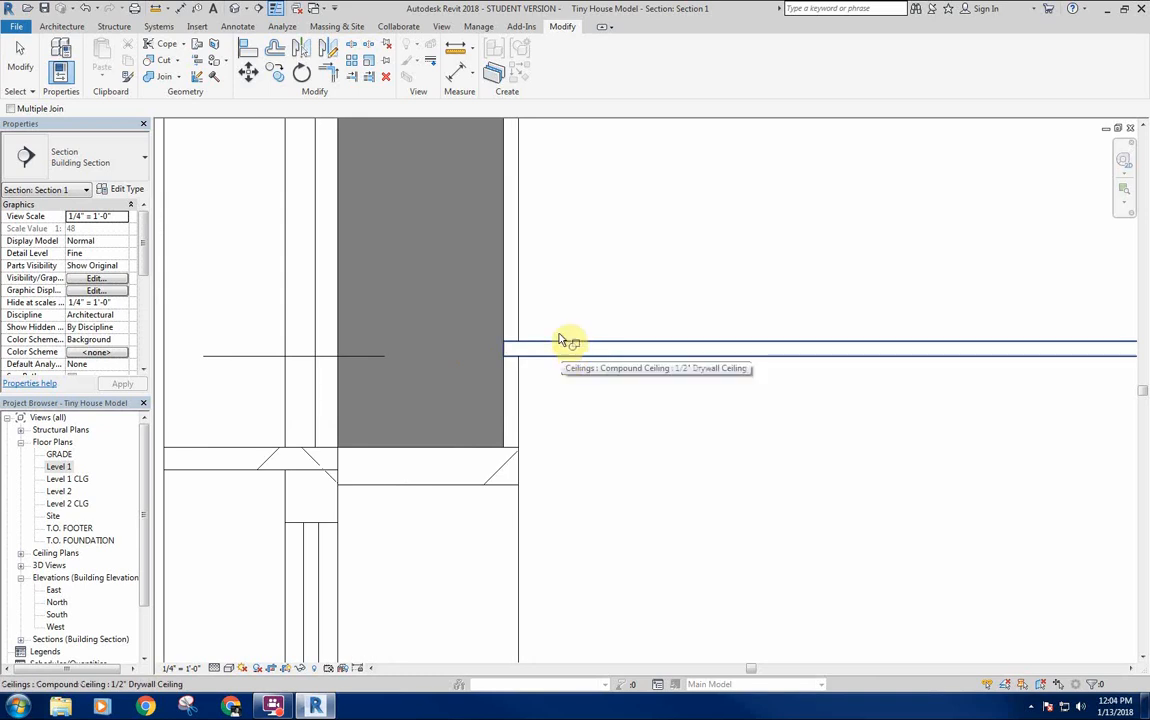
Join the wider room's drywall ceiling with the opposite exterior stone wall and end the Join command.
{"action": "scroll", "coordinate": [755, 360], "scroll_direction": "down", "scroll_amount": 5}
{"action": "middle_click_drag", "start_coordinate": [1006, 380], "coordinate": [457, 382]}
{"action": "middle_click_drag", "start_coordinate": [880, 365], "coordinate": [200, 377]}
{"action": "scroll", "coordinate": [430, 362], "scroll_direction": "up", "scroll_amount": 3}
{"action": "left_click", "coordinate": [648, 349]}
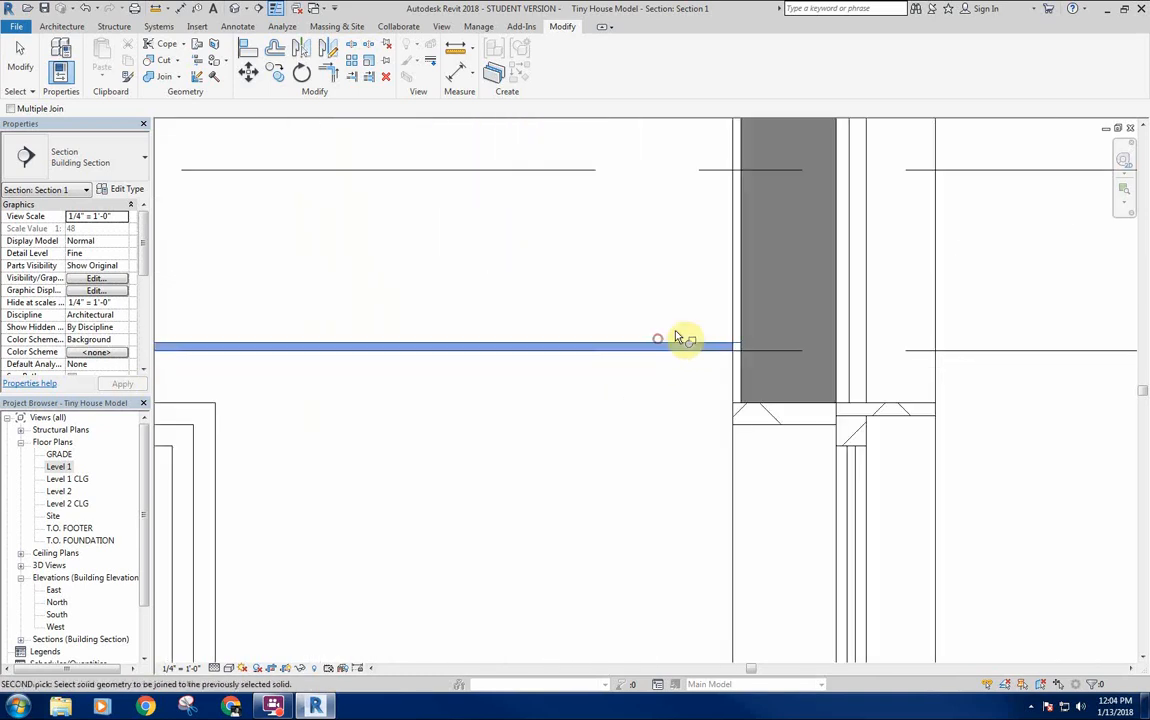
{"action": "left_click", "coordinate": [743, 286]}
{"action": "right_click", "coordinate": [555, 280]}
{"action": "left_click", "coordinate": [570, 289]}
{"action": "scroll", "coordinate": [610, 350], "scroll_direction": "up", "scroll_amount": 3}
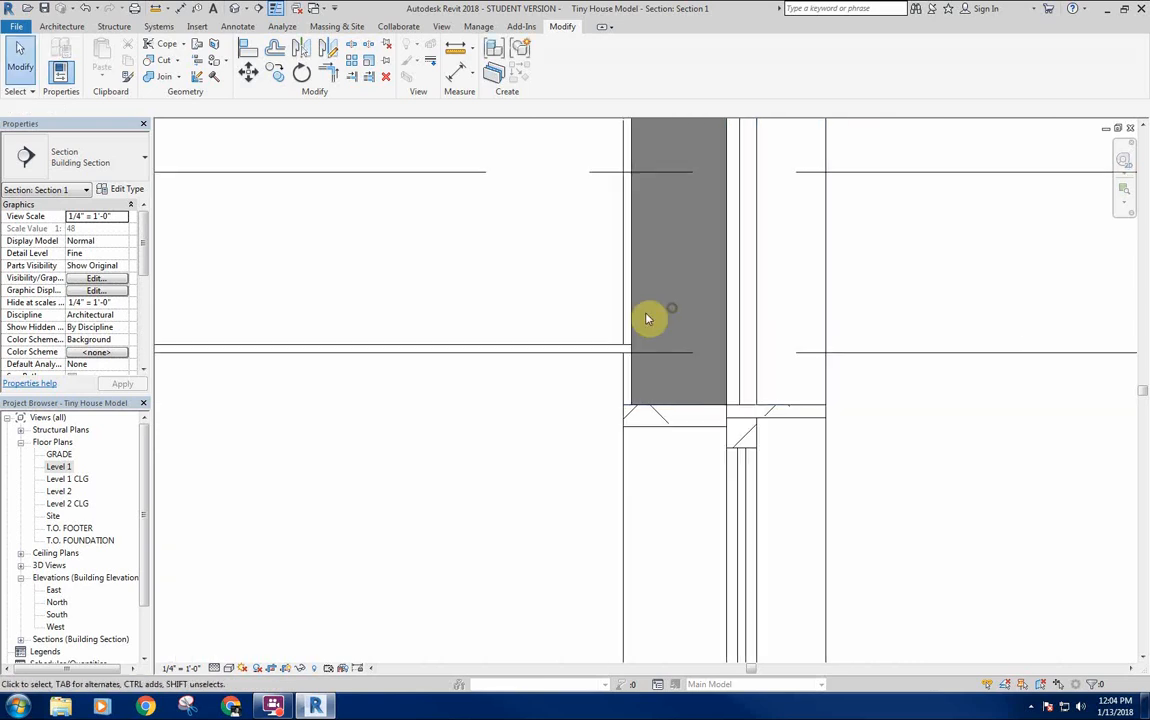
Examine the joined ceiling ends at both exterior walls and the Level 1 ceilings within the whole section.
{"action": "scroll", "coordinate": [540, 340], "scroll_direction": "down", "scroll_amount": 4}
{"action": "middle_click_drag", "start_coordinate": [543, 341], "coordinate": [548, 285]}
{"action": "scroll", "coordinate": [620, 340], "scroll_direction": "up", "scroll_amount": 5}
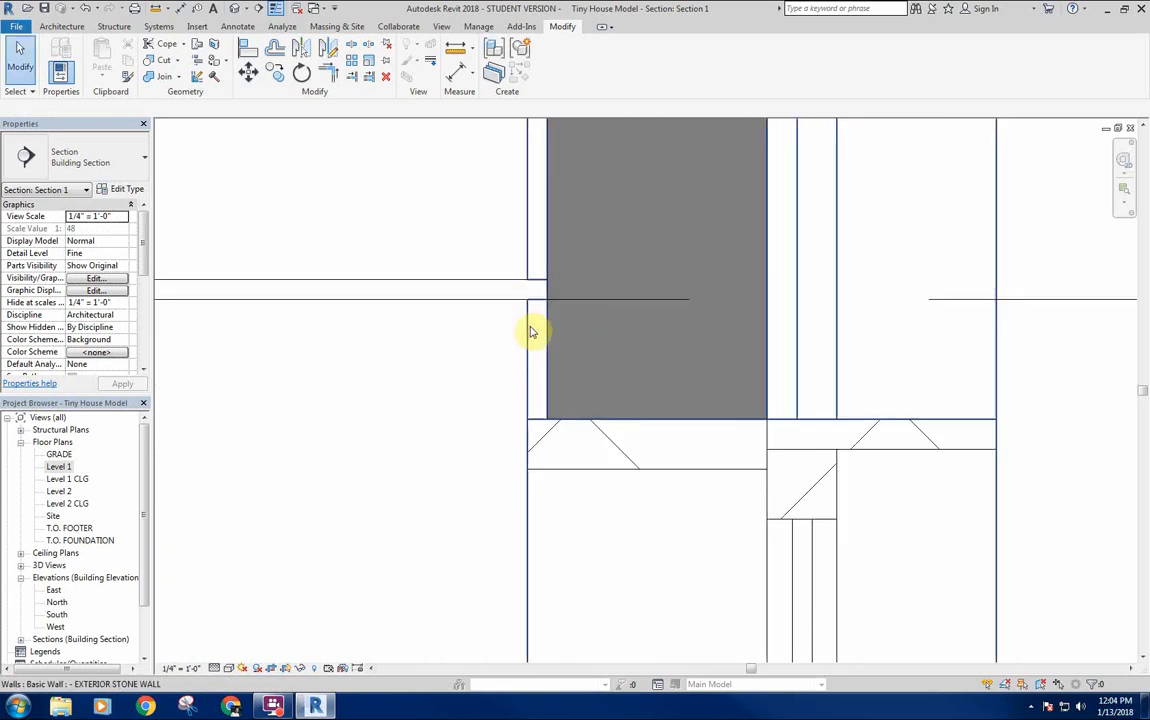
{"action": "scroll", "coordinate": [335, 385], "scroll_direction": "down", "scroll_amount": 6}
{"action": "middle_click_drag", "start_coordinate": [357, 411], "coordinate": [645, 430]}
{"action": "middle_click_drag", "start_coordinate": [434, 272], "coordinate": [530, 288]}
{"action": "scroll", "coordinate": [726, 338], "scroll_direction": "up", "scroll_amount": 2}
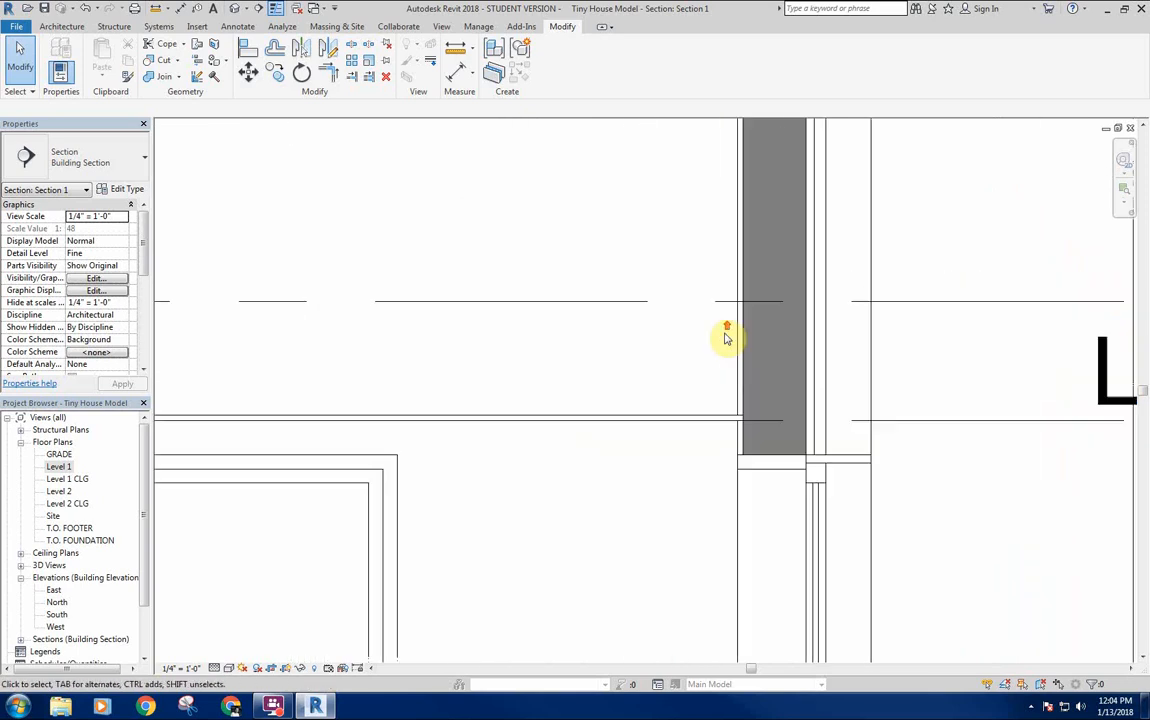
{"action": "scroll", "coordinate": [726, 338], "scroll_direction": "up", "scroll_amount": 2}
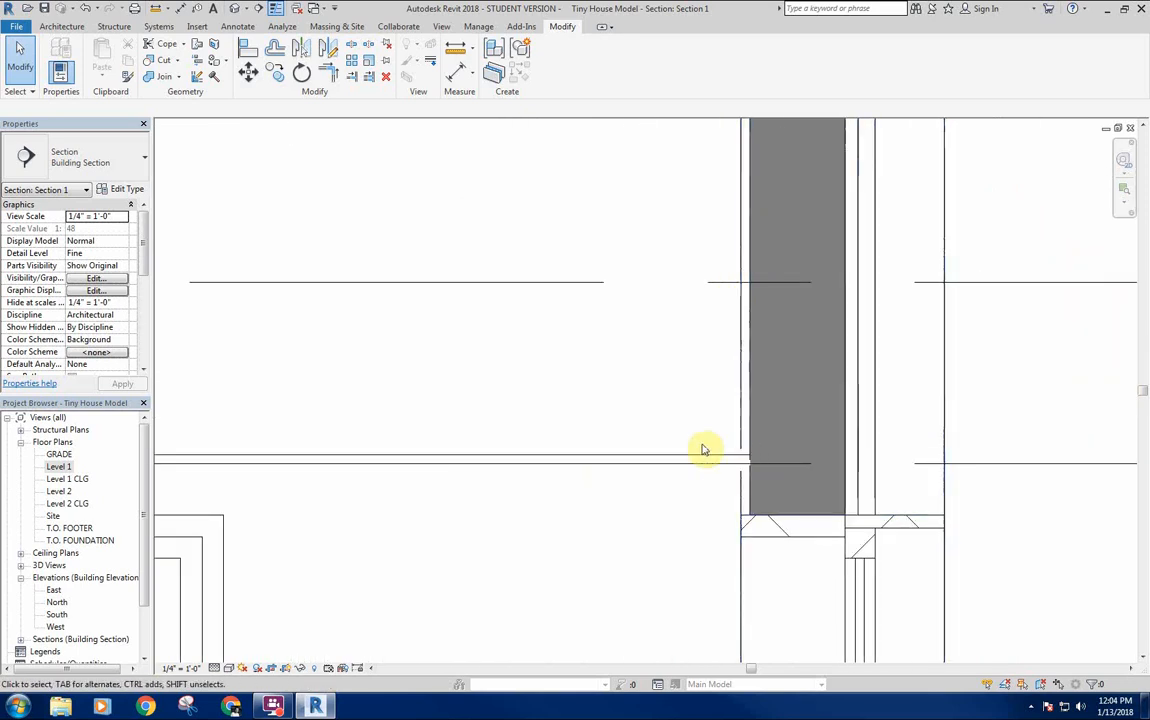
{"action": "scroll", "coordinate": [723, 410], "scroll_direction": "down", "scroll_amount": 3}
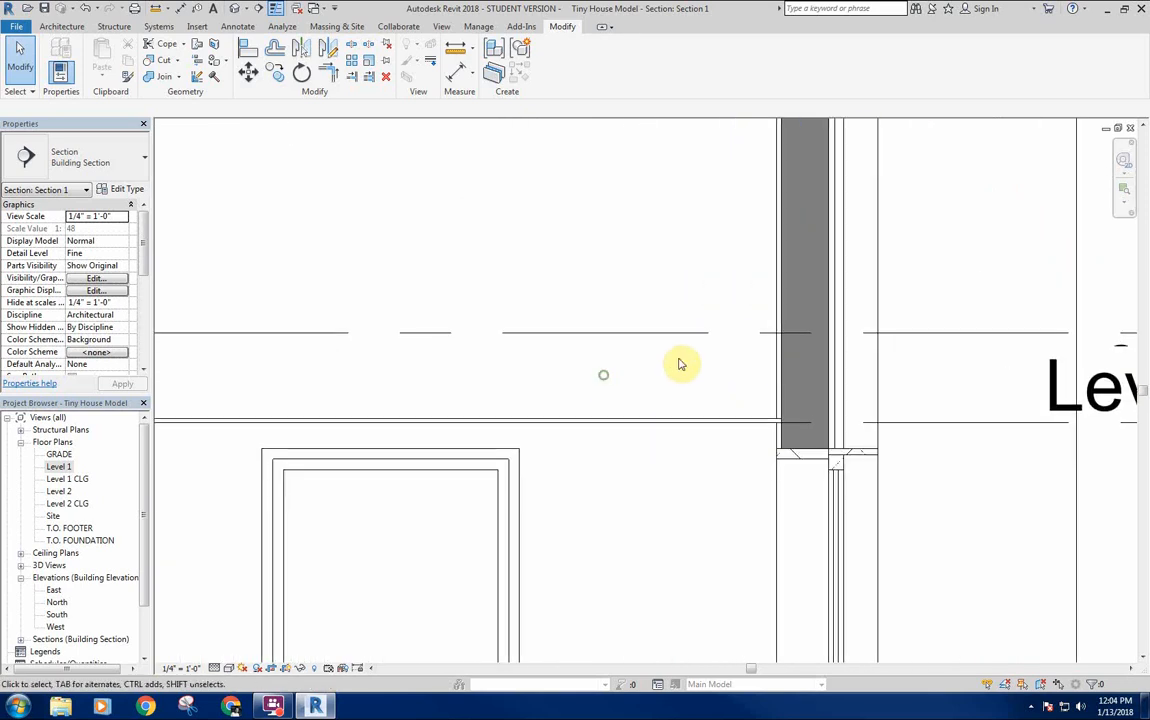
{"action": "scroll", "coordinate": [775, 362], "scroll_direction": "up", "scroll_amount": 1}
{"action": "scroll", "coordinate": [600, 362], "scroll_direction": "down", "scroll_amount": 2}
{"action": "scroll", "coordinate": [393, 363], "scroll_direction": "down", "scroll_amount": 3}
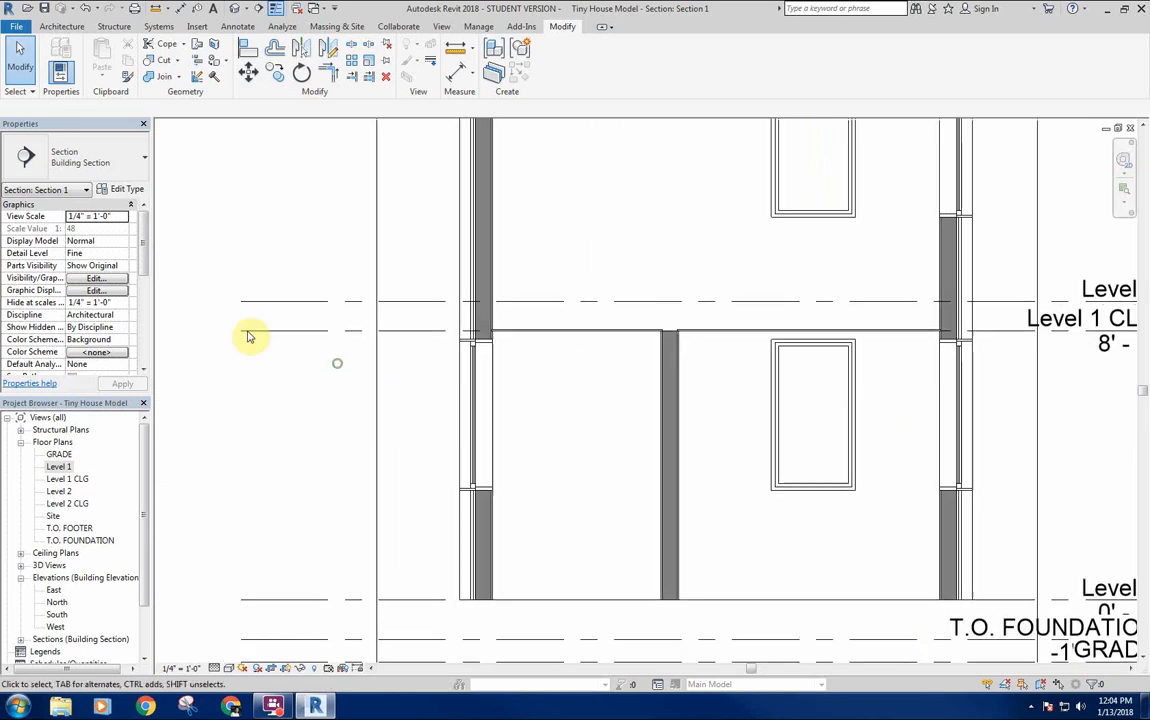
{"action": "middle_click_drag", "start_coordinate": [760, 352], "coordinate": [665, 300]}
{"action": "scroll", "coordinate": [428, 344], "scroll_direction": "up", "scroll_amount": 5}
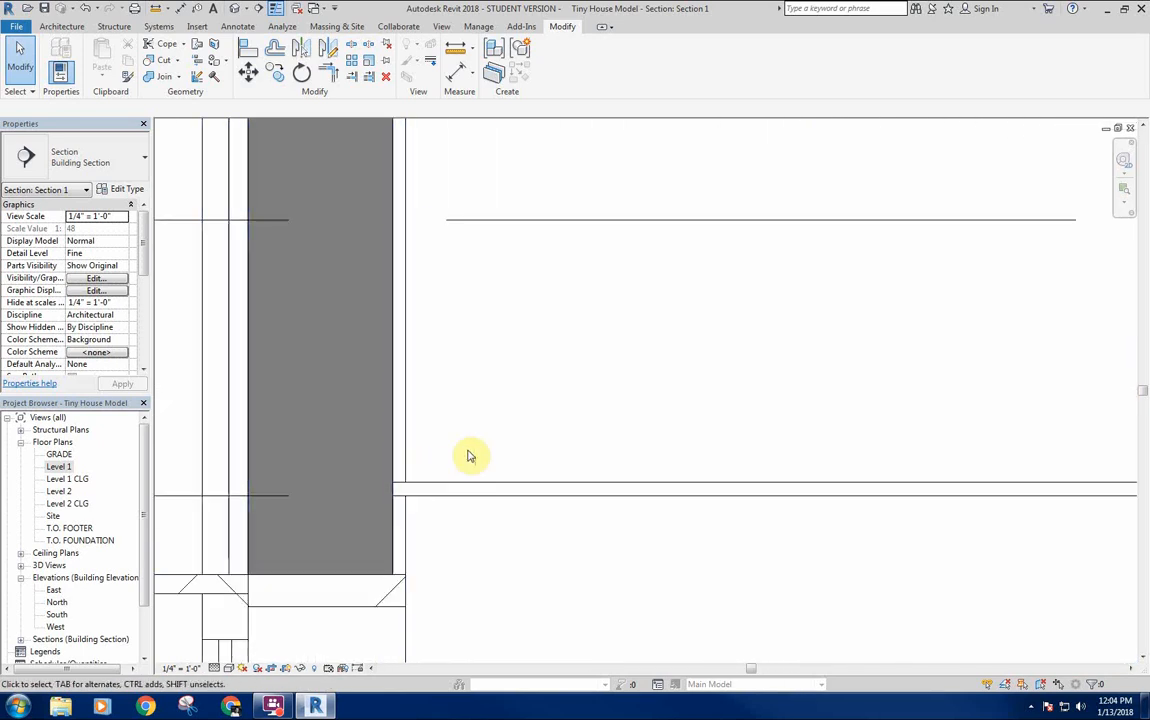
{"action": "scroll", "coordinate": [569, 364], "scroll_direction": "down", "scroll_amount": 1}
{"action": "scroll", "coordinate": [873, 360], "scroll_direction": "down", "scroll_amount": 4}
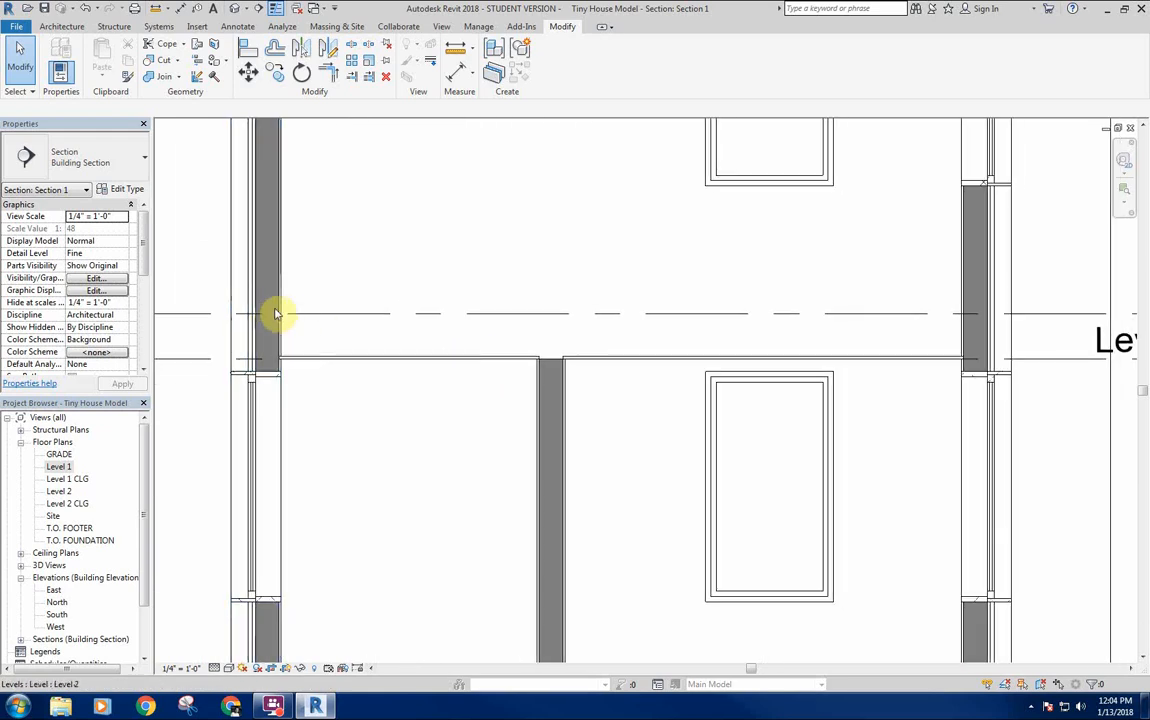
{"action": "scroll", "coordinate": [565, 257], "scroll_direction": "down", "scroll_amount": 4}
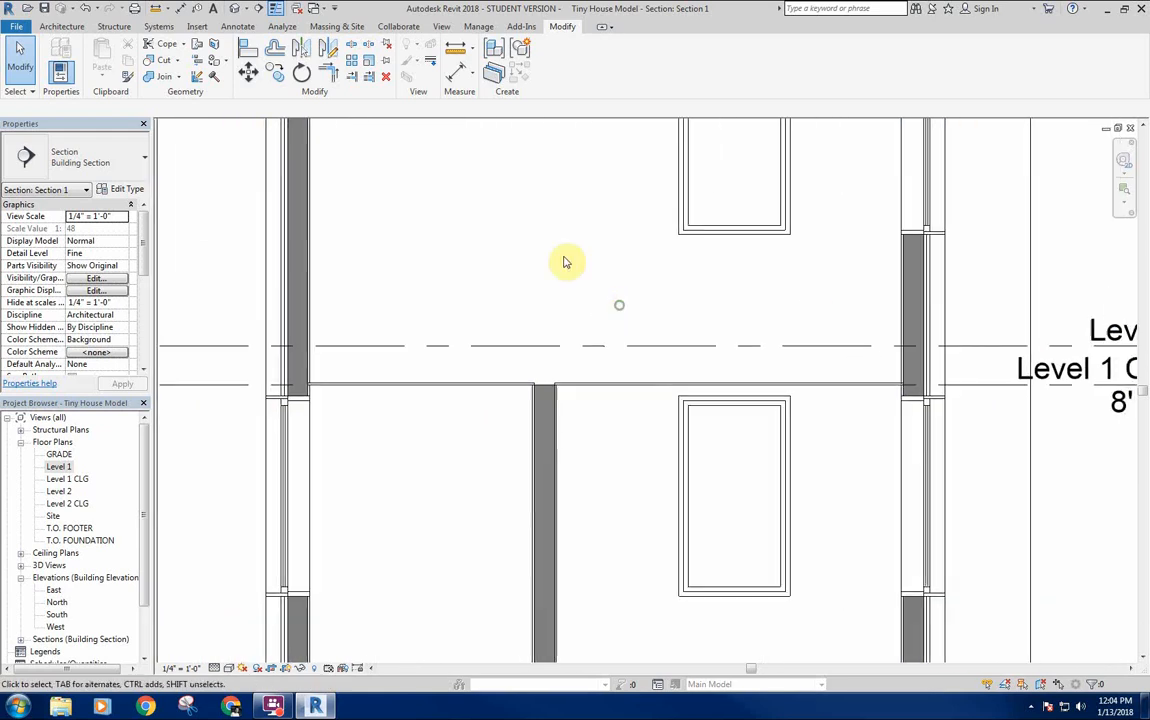
{"action": "scroll", "coordinate": [500, 330], "scroll_direction": "down", "scroll_amount": 3}
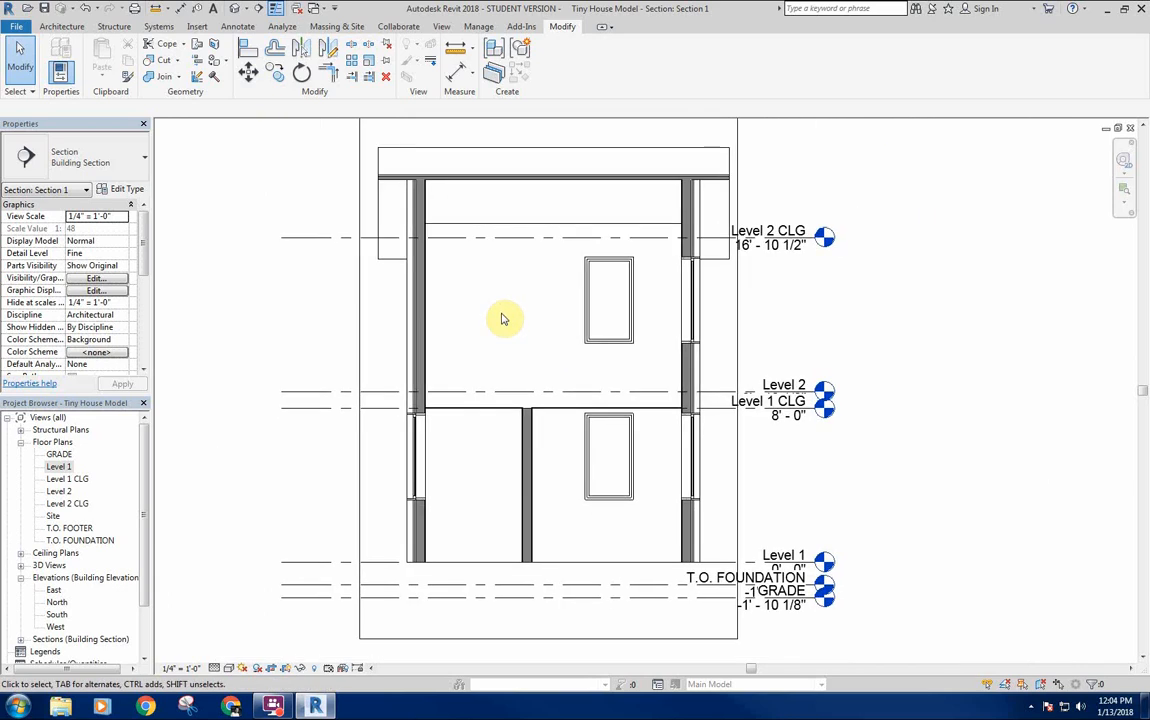
Examine the ceiling edges on both sides of the interior partition's top.
{"action": "scroll", "coordinate": [397, 436], "scroll_direction": "up", "scroll_amount": 8}
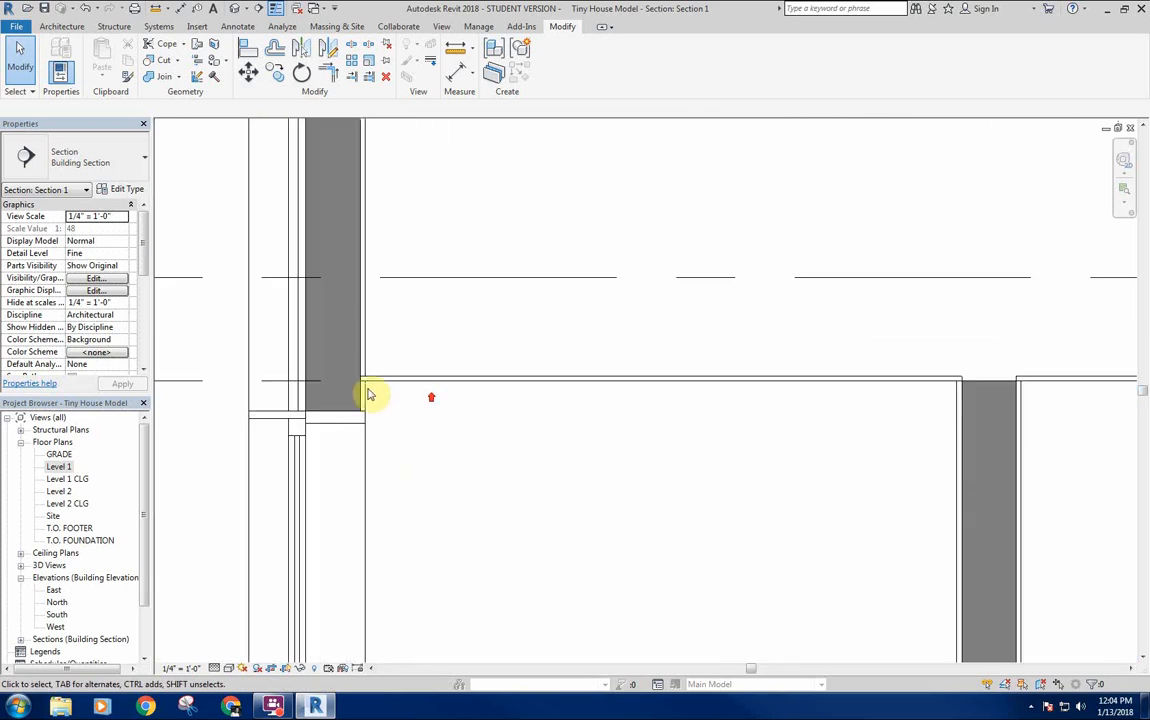
{"action": "middle_click_drag", "start_coordinate": [940, 430], "coordinate": [500, 385]}
{"action": "scroll", "coordinate": [500, 385], "scroll_direction": "down", "scroll_amount": 3}
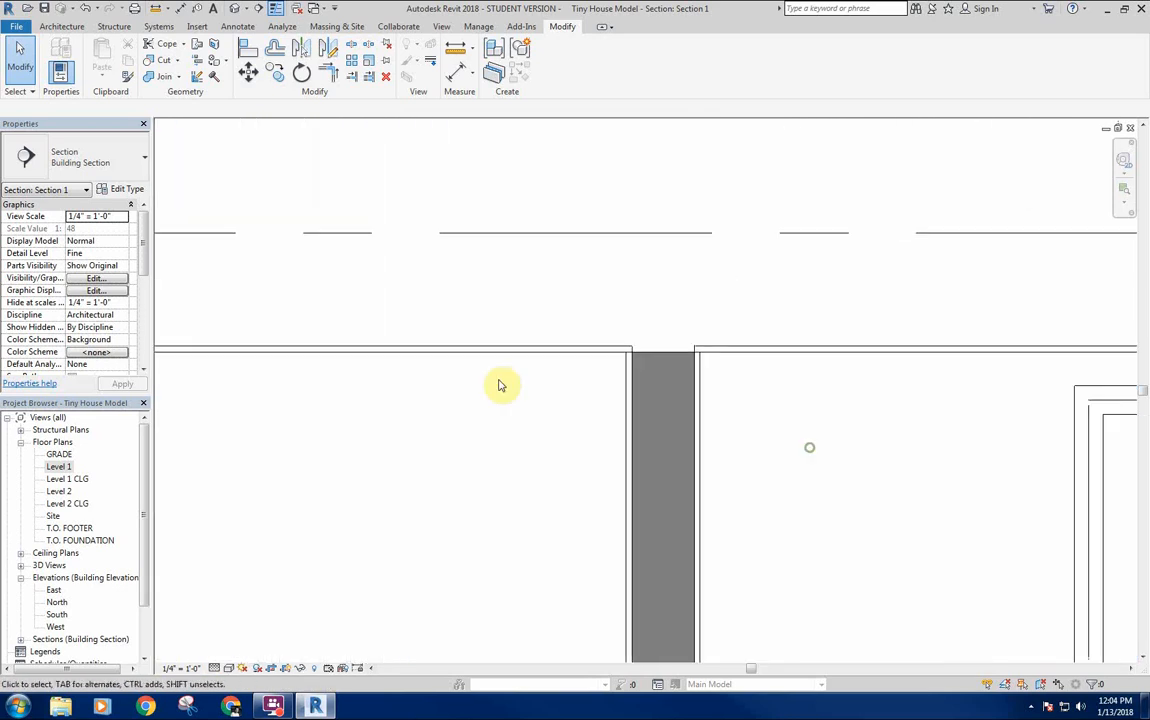
{"action": "scroll", "coordinate": [636, 350], "scroll_direction": "up", "scroll_amount": 4}
{"action": "scroll", "coordinate": [747, 400], "scroll_direction": "down", "scroll_amount": 4}
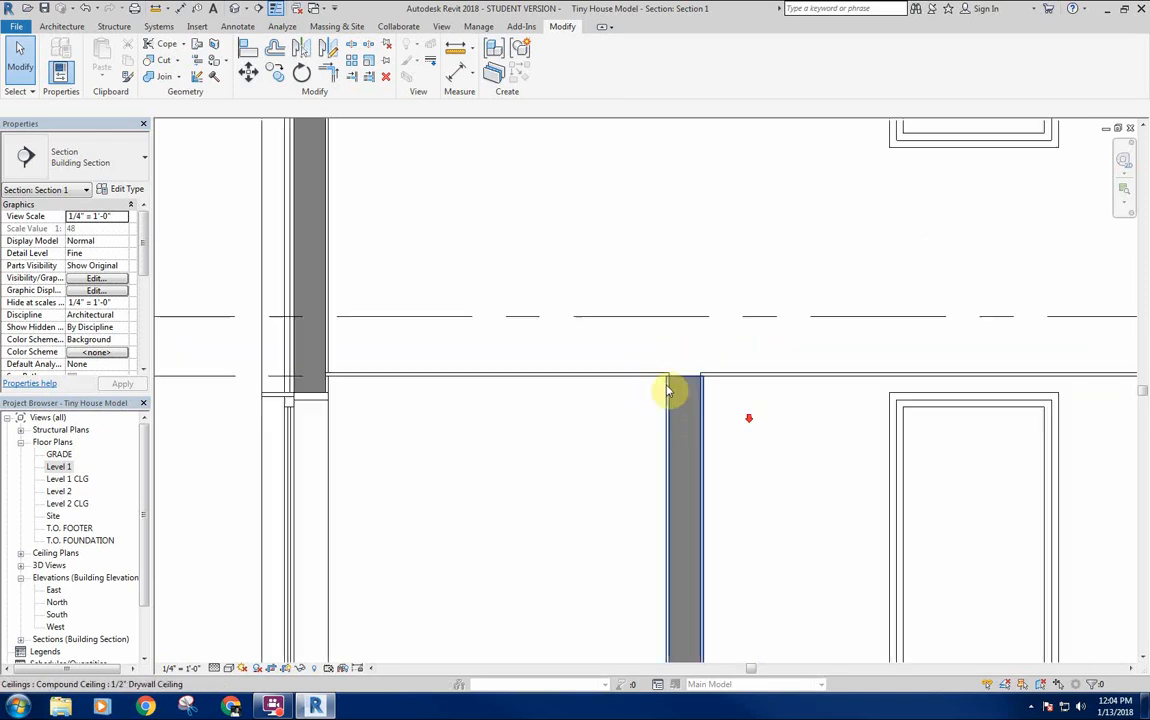
{"action": "middle_click_drag", "start_coordinate": [711, 244], "coordinate": [570, 279]}
{"action": "scroll", "coordinate": [558, 253], "scroll_direction": "down", "scroll_amount": 3}
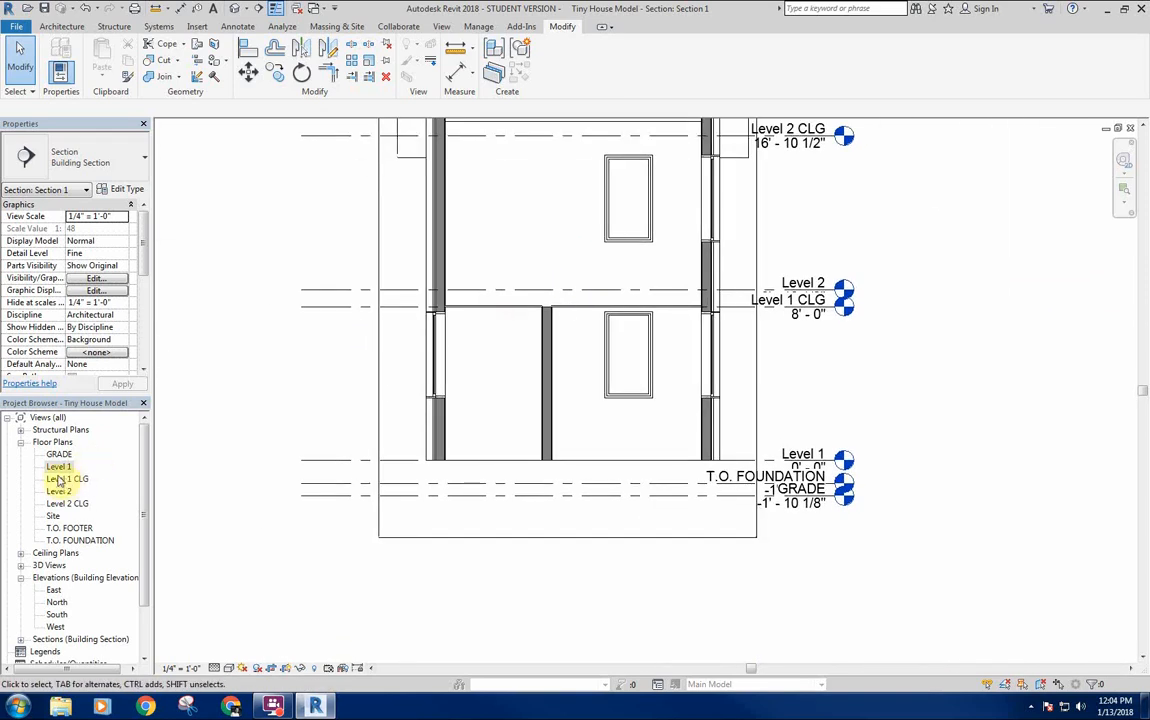
Open the Level 1 floor plan and start sketching a 1/2" Drywall Ceiling with an 8' 0" height offset.
{"action": "double_click", "coordinate": [58, 467]}
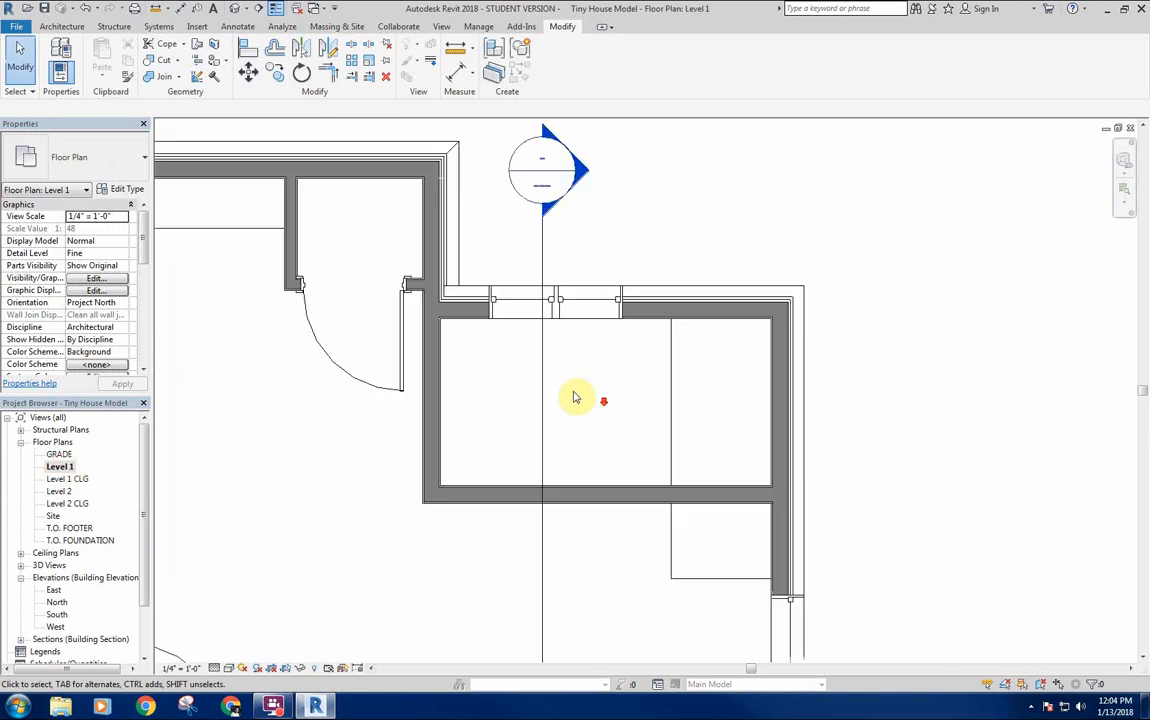
{"action": "scroll", "coordinate": [619, 393], "scroll_direction": "down", "scroll_amount": 3}
{"action": "middle_click_drag", "start_coordinate": [457, 339], "coordinate": [501, 356]}
{"action": "middle_click_drag", "start_coordinate": [566, 467], "coordinate": [581, 407]}
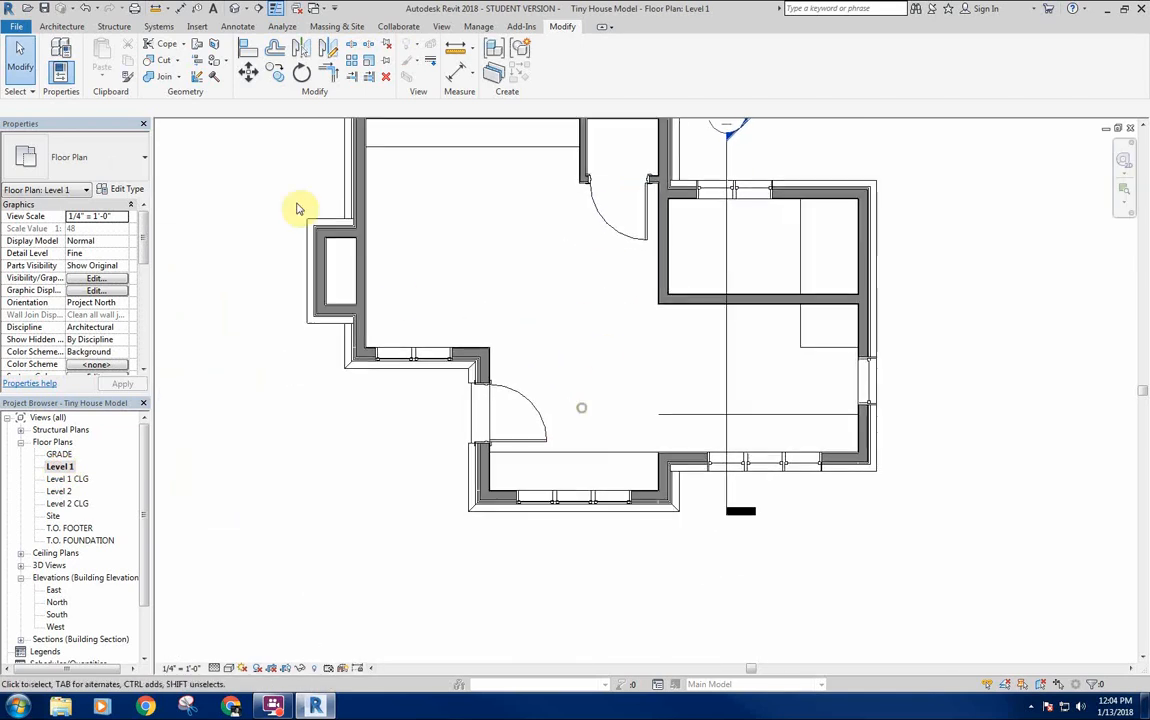
{"action": "middle_click_drag", "start_coordinate": [524, 258], "coordinate": [451, 312]}
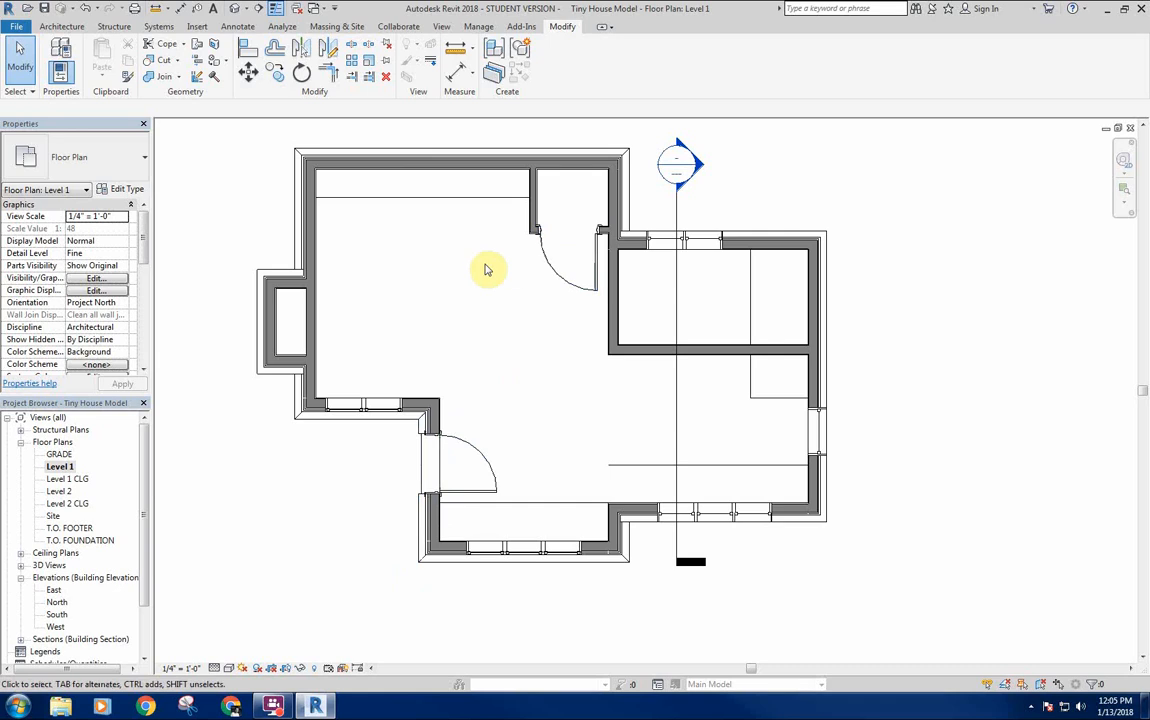
{"action": "left_click", "coordinate": [66, 27]}
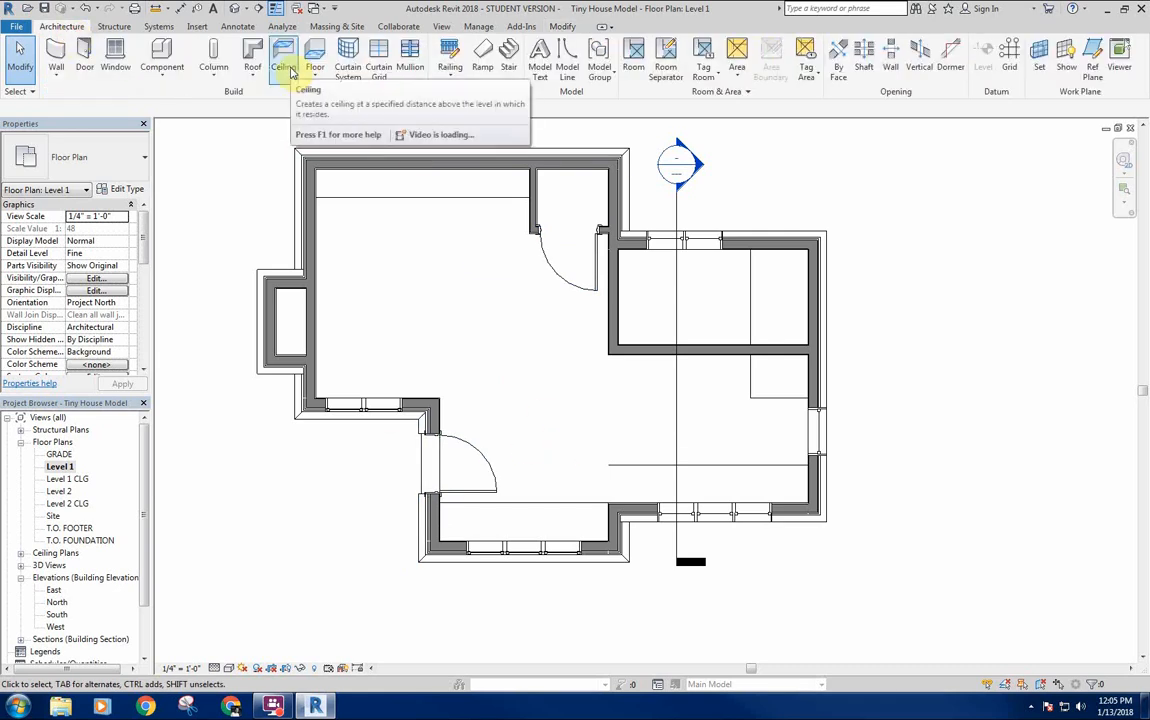
{"action": "left_click", "coordinate": [284, 62]}
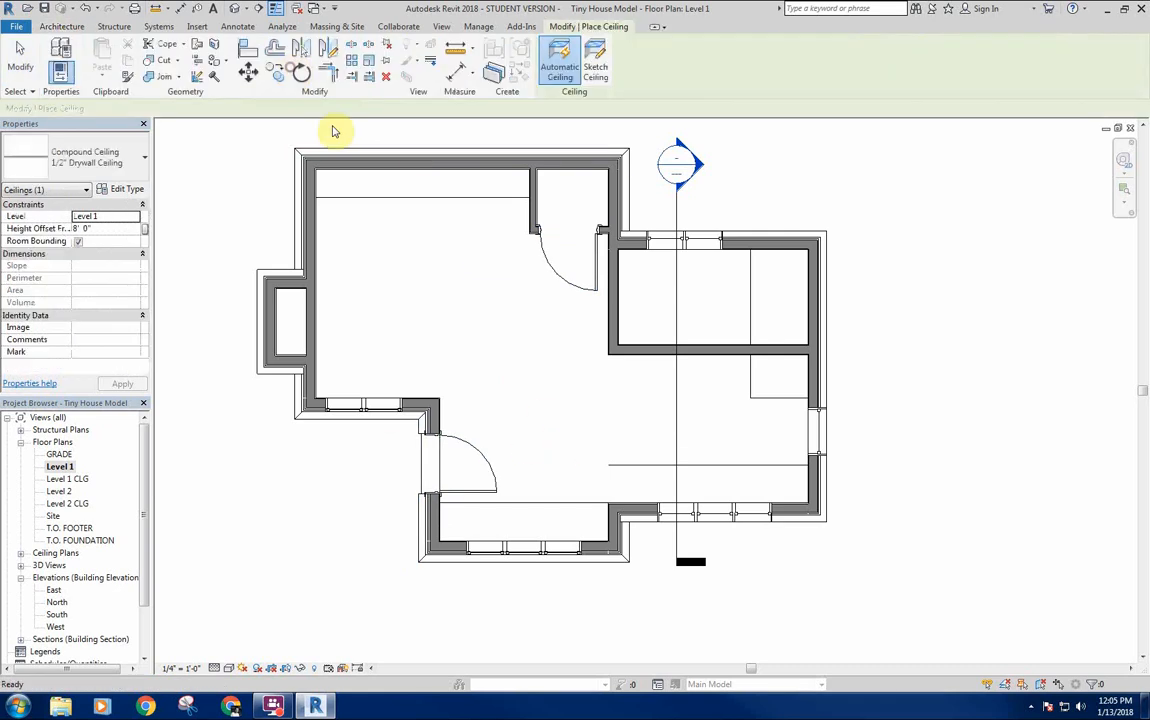
{"action": "left_click", "coordinate": [597, 68]}
{"action": "middle_click_drag", "start_coordinate": [500, 295], "coordinate": [513, 290]}
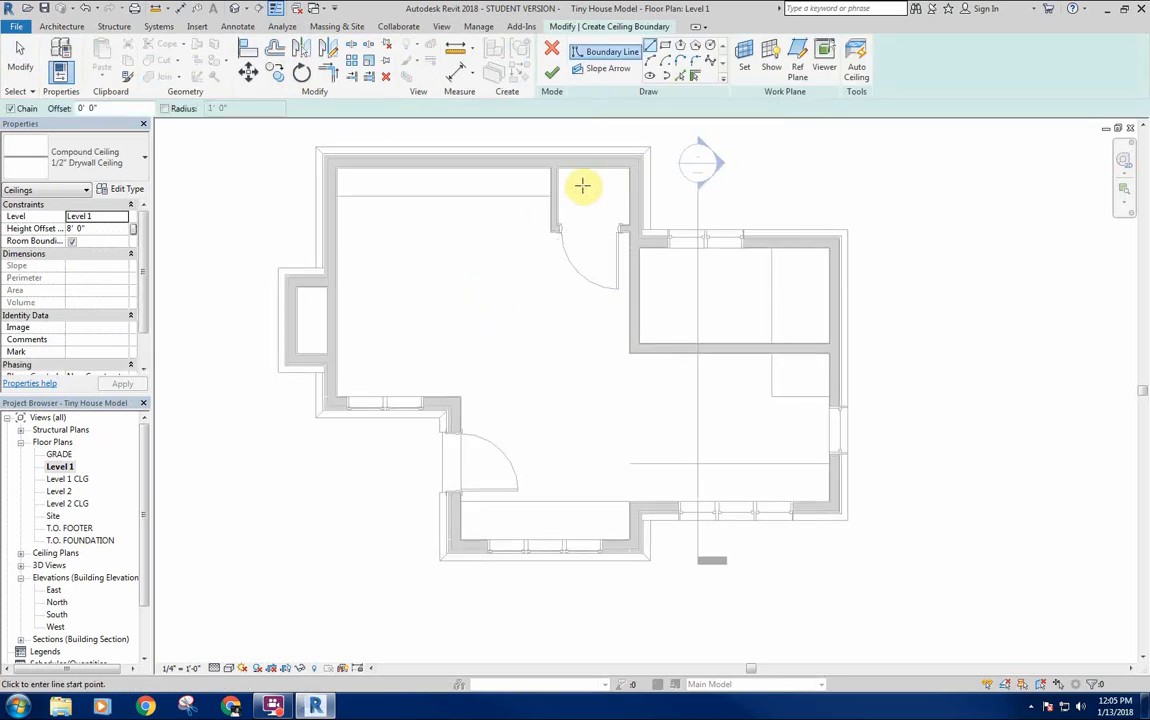
Pick boundary lines offset 1/2" from the inner faces of the large room's north, west and east walls.
{"action": "left_click", "coordinate": [680, 76]}
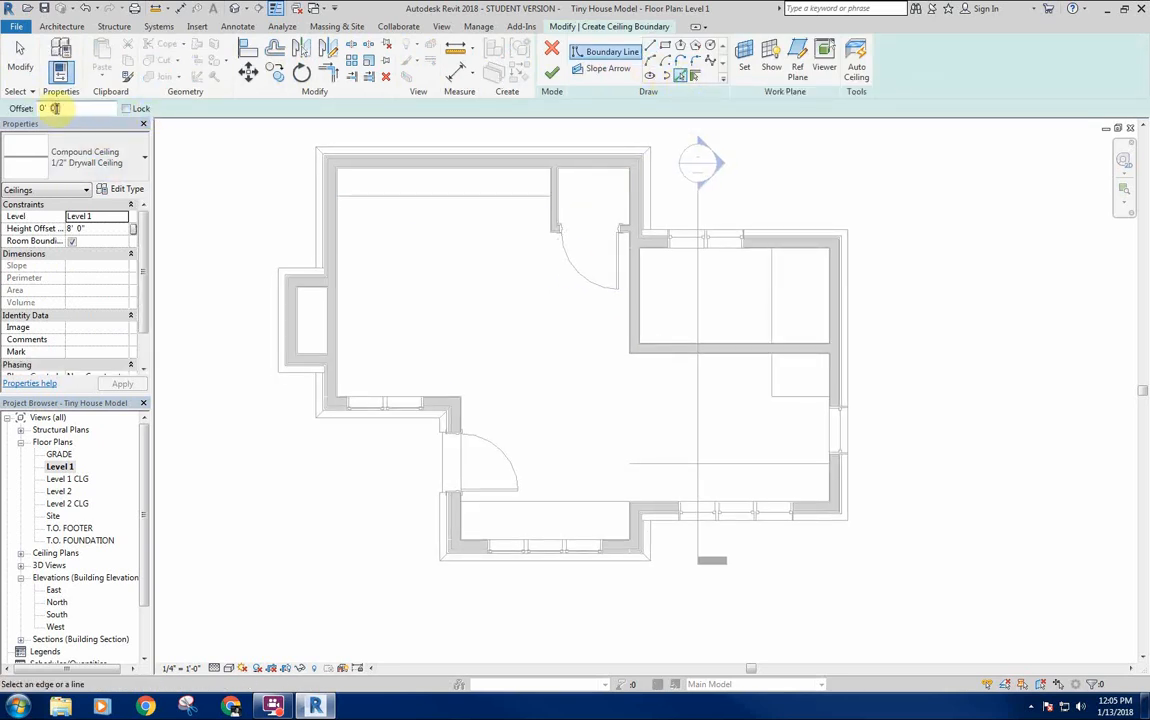
{"action": "key", "text": "Return"}
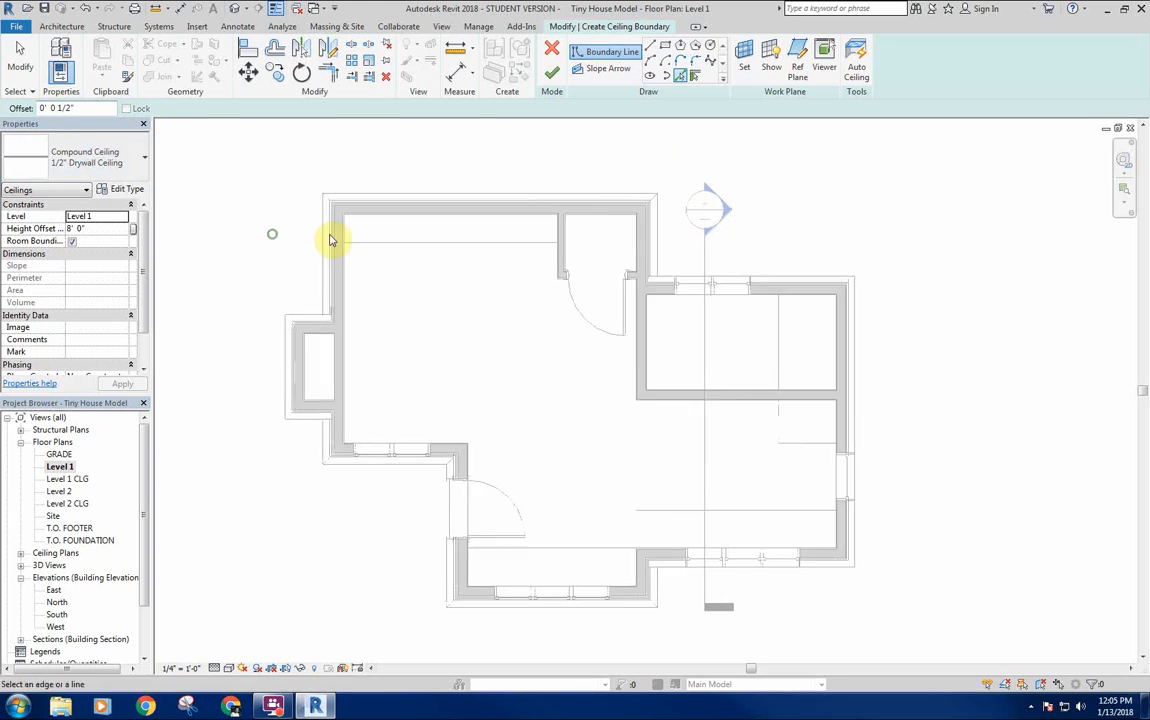
{"action": "scroll", "coordinate": [331, 239], "scroll_direction": "up", "scroll_amount": 5}
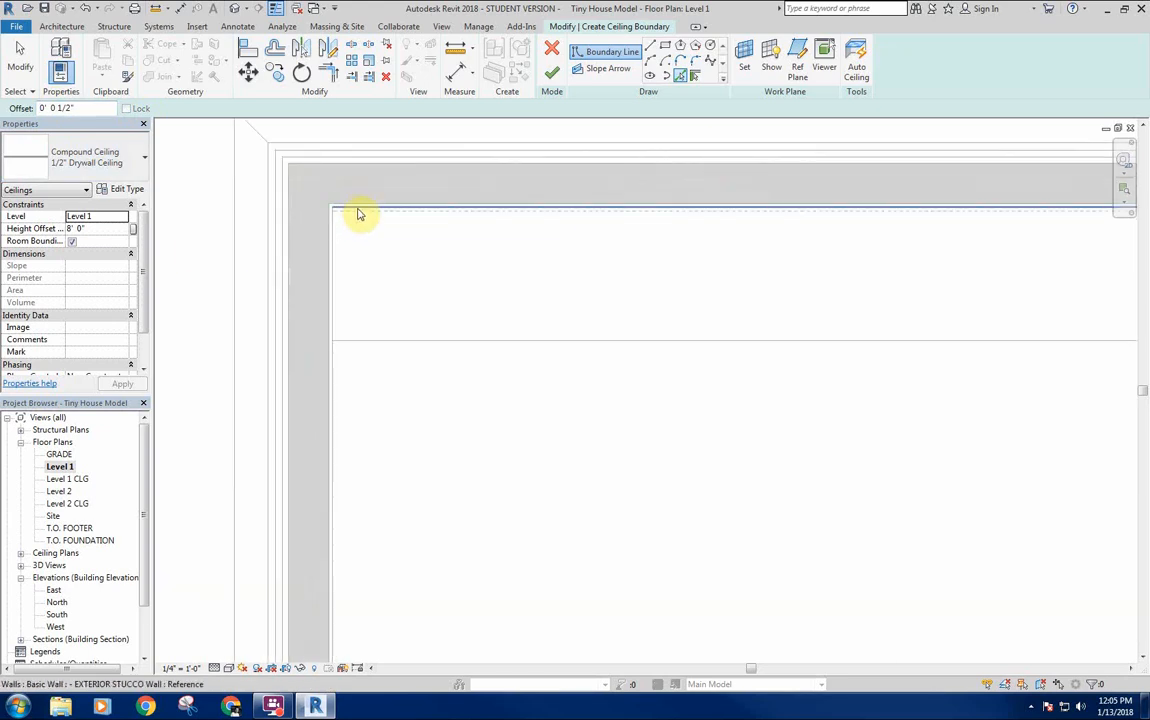
{"action": "left_click", "coordinate": [355, 212]}
{"action": "left_click", "coordinate": [329, 231]}
{"action": "scroll", "coordinate": [667, 319], "scroll_direction": "down", "scroll_amount": 5}
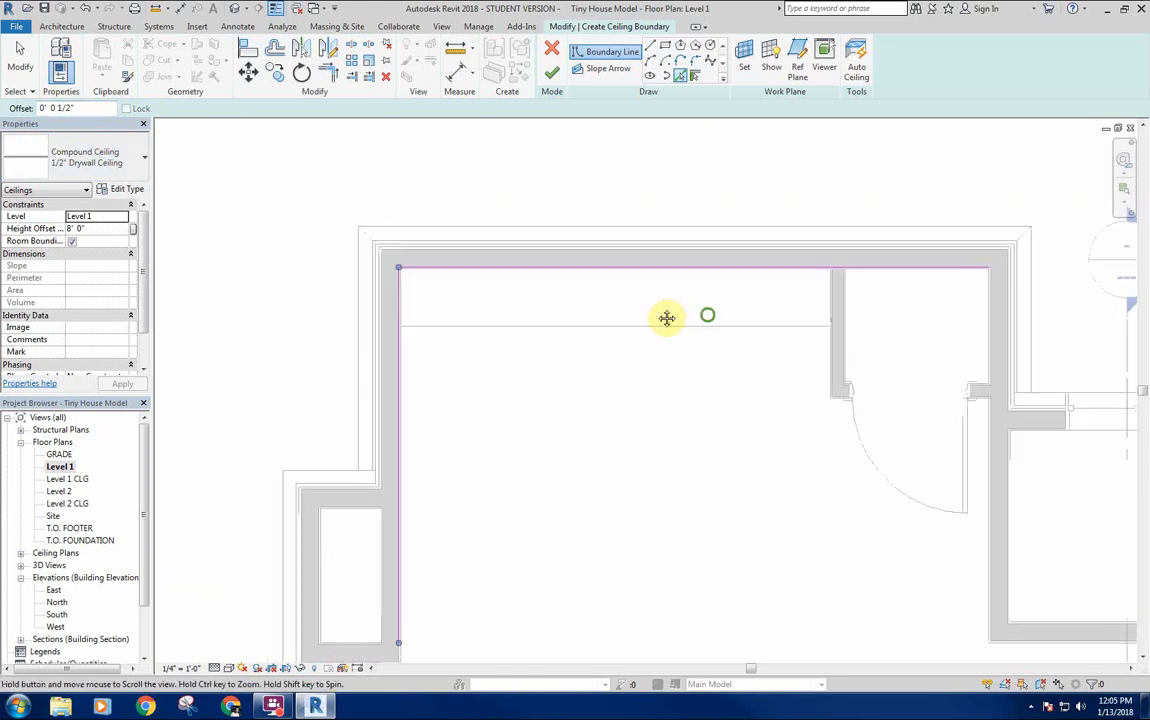
{"action": "scroll", "coordinate": [455, 308], "scroll_direction": "up", "scroll_amount": 3}
{"action": "scroll", "coordinate": [455, 308], "scroll_direction": "up", "scroll_amount": 2}
{"action": "scroll", "coordinate": [416, 421], "scroll_direction": "down", "scroll_amount": 3}
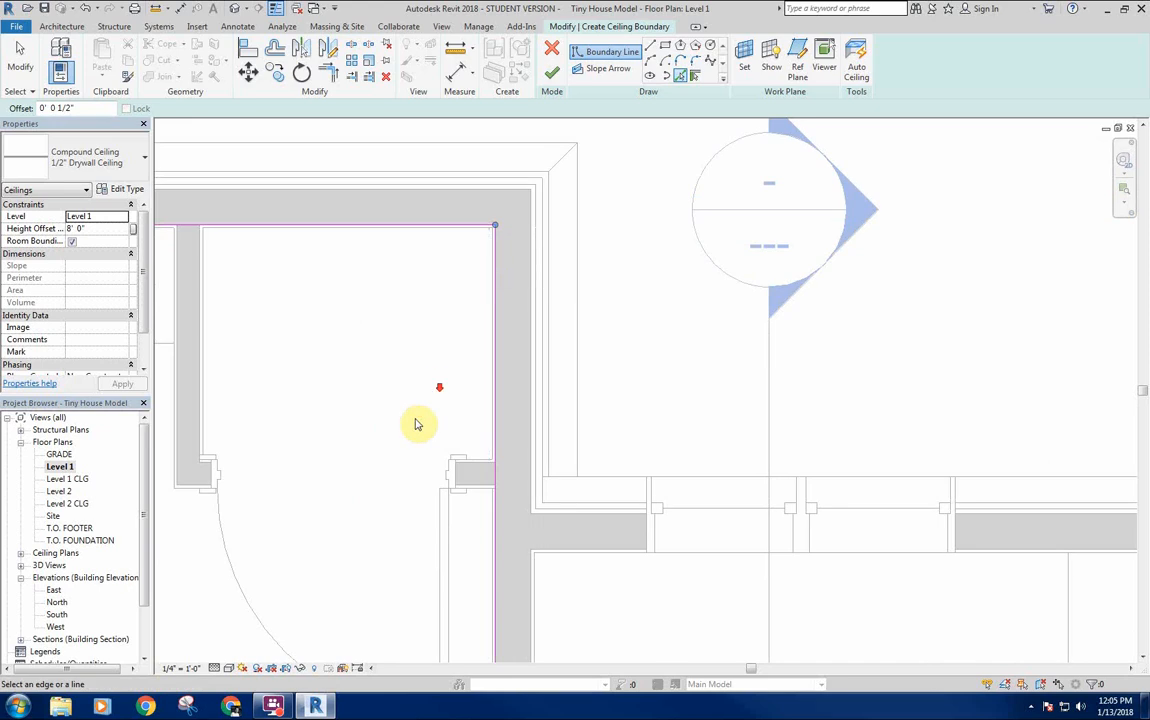
Add boundary lines at the same offset along the large room's south window wall, entry door wall and adjoining window wall.
{"action": "middle_click_drag", "start_coordinate": [416, 421], "coordinate": [475, 349]}
{"action": "scroll", "coordinate": [481, 456], "scroll_direction": "up", "scroll_amount": 4}
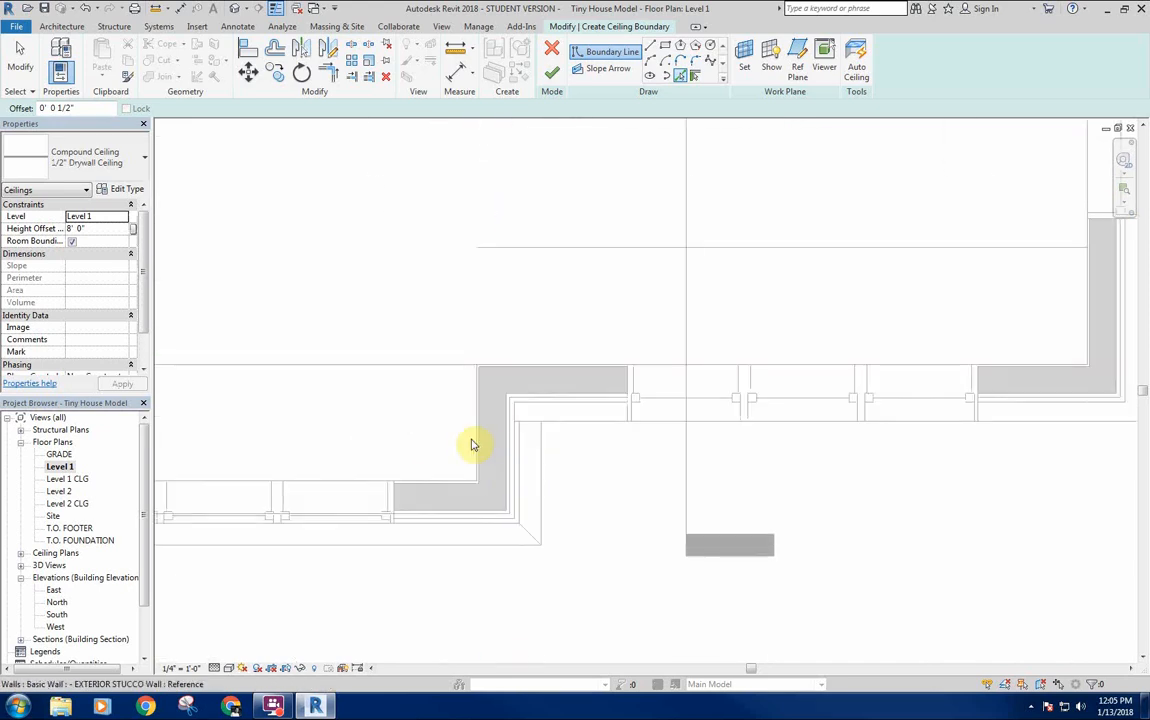
{"action": "left_click", "coordinate": [449, 486]}
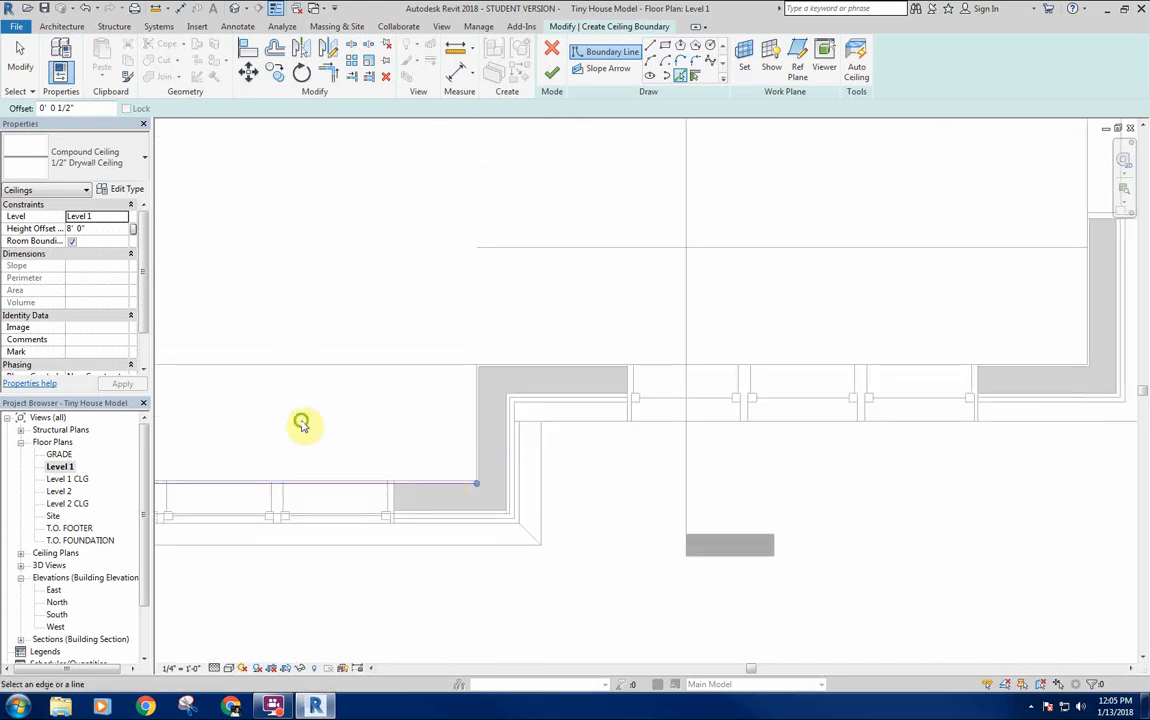
{"action": "middle_click_drag", "start_coordinate": [300, 421], "coordinate": [676, 417]}
{"action": "scroll", "coordinate": [336, 395], "scroll_direction": "up", "scroll_amount": 2}
{"action": "left_click", "coordinate": [344, 403]}
{"action": "scroll", "coordinate": [408, 382], "scroll_direction": "down", "scroll_amount": 2}
{"action": "middle_click_drag", "start_coordinate": [437, 265], "coordinate": [529, 603]}
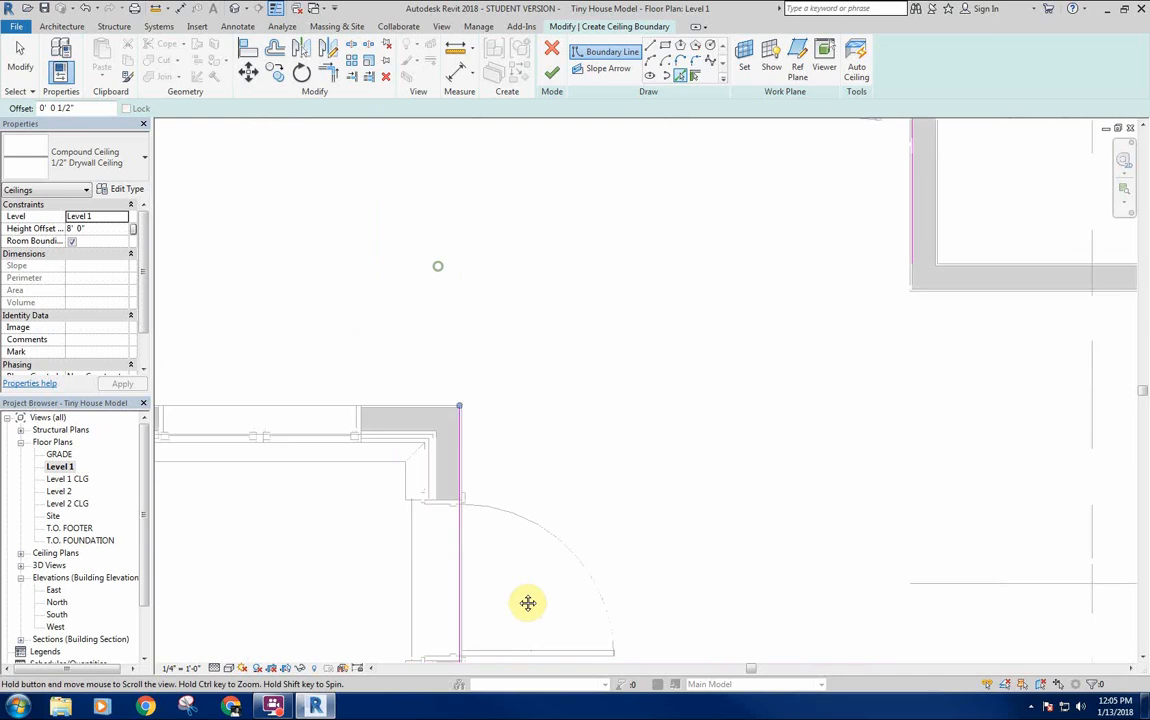
{"action": "scroll", "coordinate": [336, 390], "scroll_direction": "up", "scroll_amount": 2}
{"action": "left_click", "coordinate": [459, 424]}
{"action": "scroll", "coordinate": [430, 380], "scroll_direction": "down", "scroll_amount": 5}
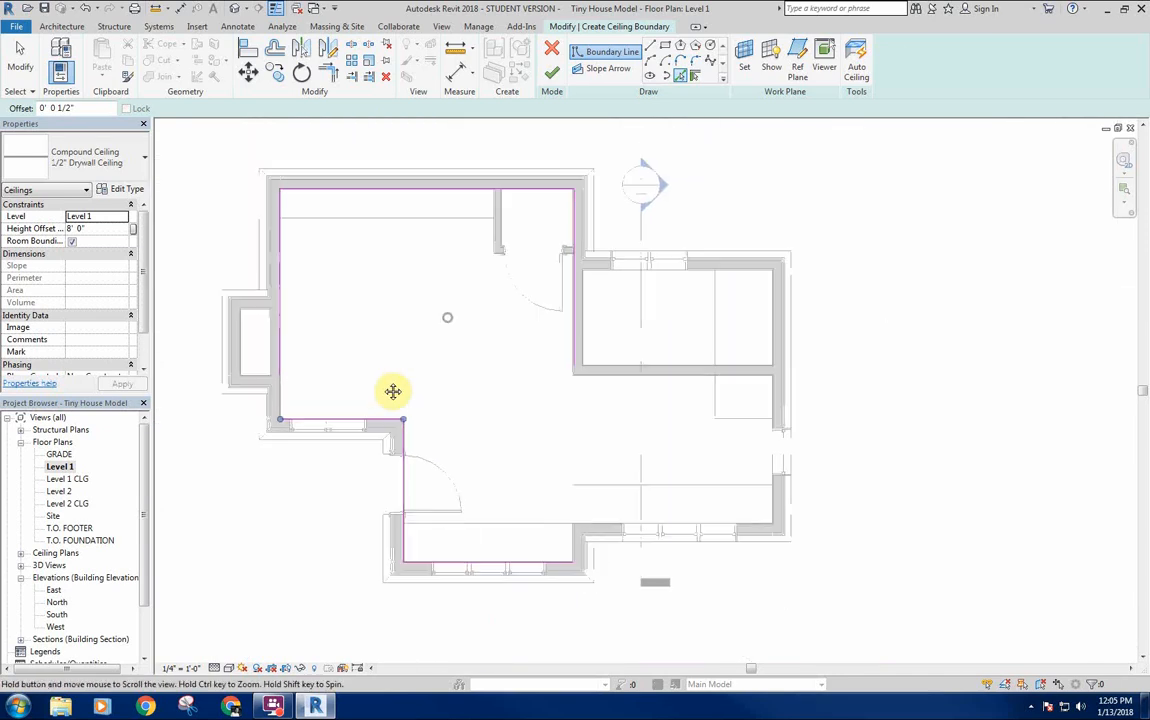
Trim the west and east boundary lines to their adjoining south lines to close the ceiling outline.
{"action": "left_click", "coordinate": [328, 72]}
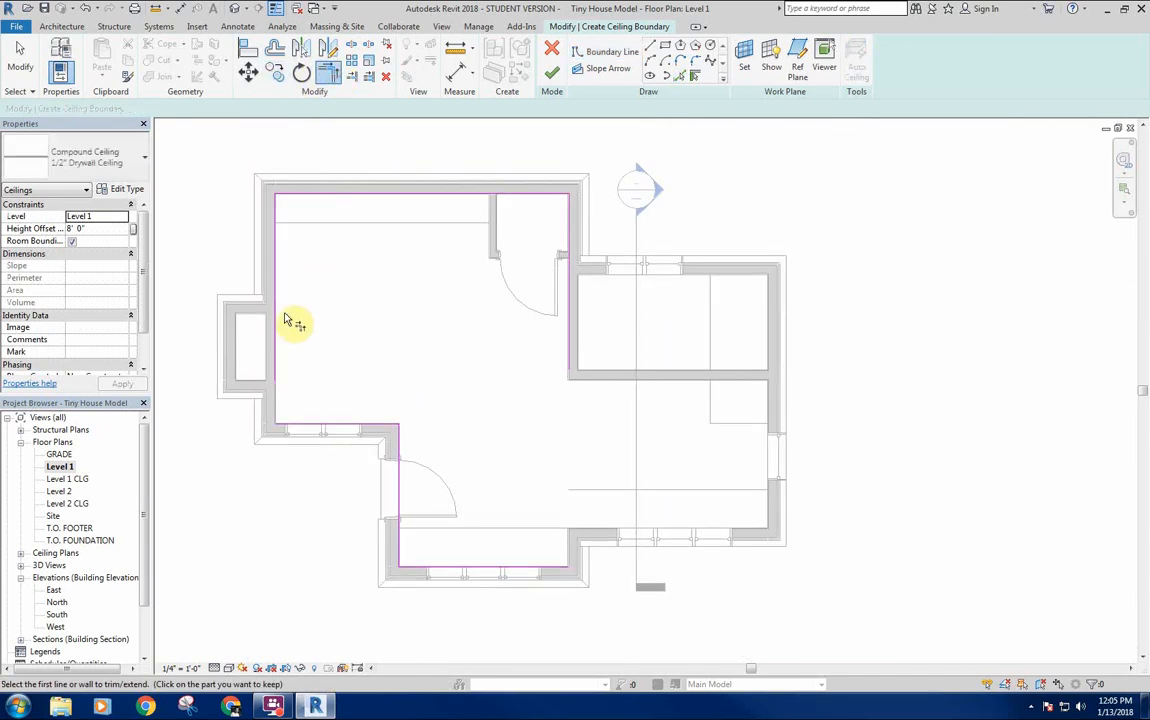
{"action": "left_click", "coordinate": [275, 319]}
{"action": "left_click", "coordinate": [408, 420]}
{"action": "left_click", "coordinate": [568, 279]}
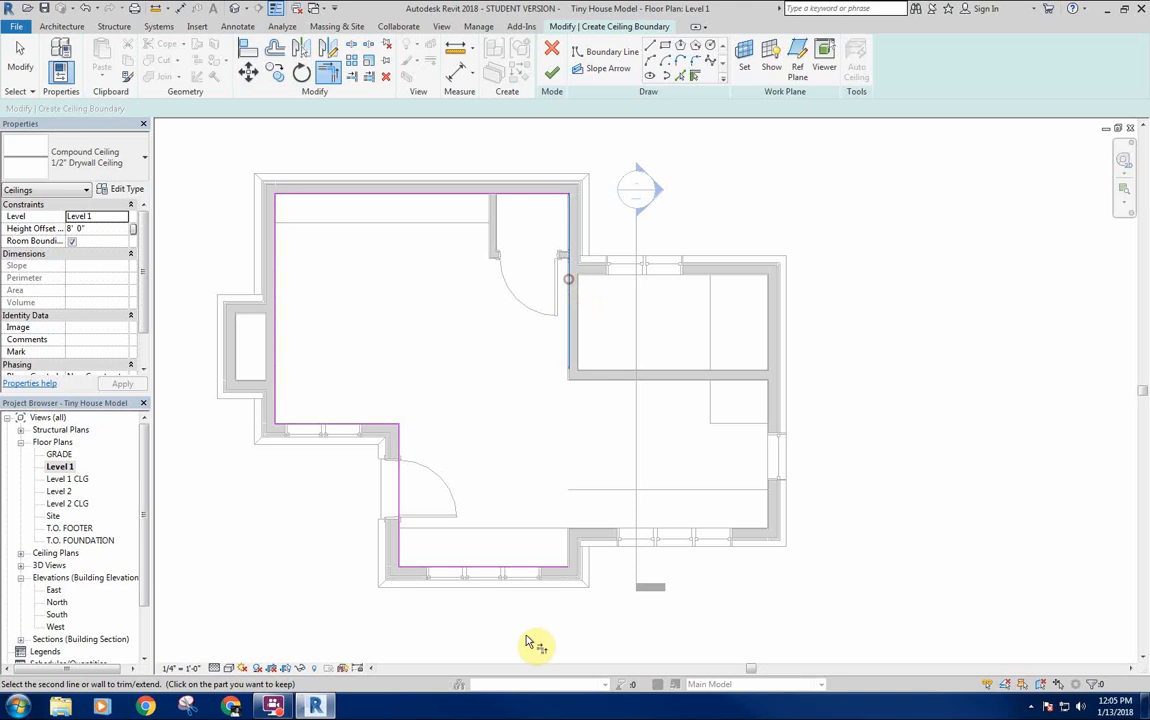
{"action": "left_click", "coordinate": [543, 569]}
{"action": "scroll", "coordinate": [487, 386], "scroll_direction": "down", "scroll_amount": 3}
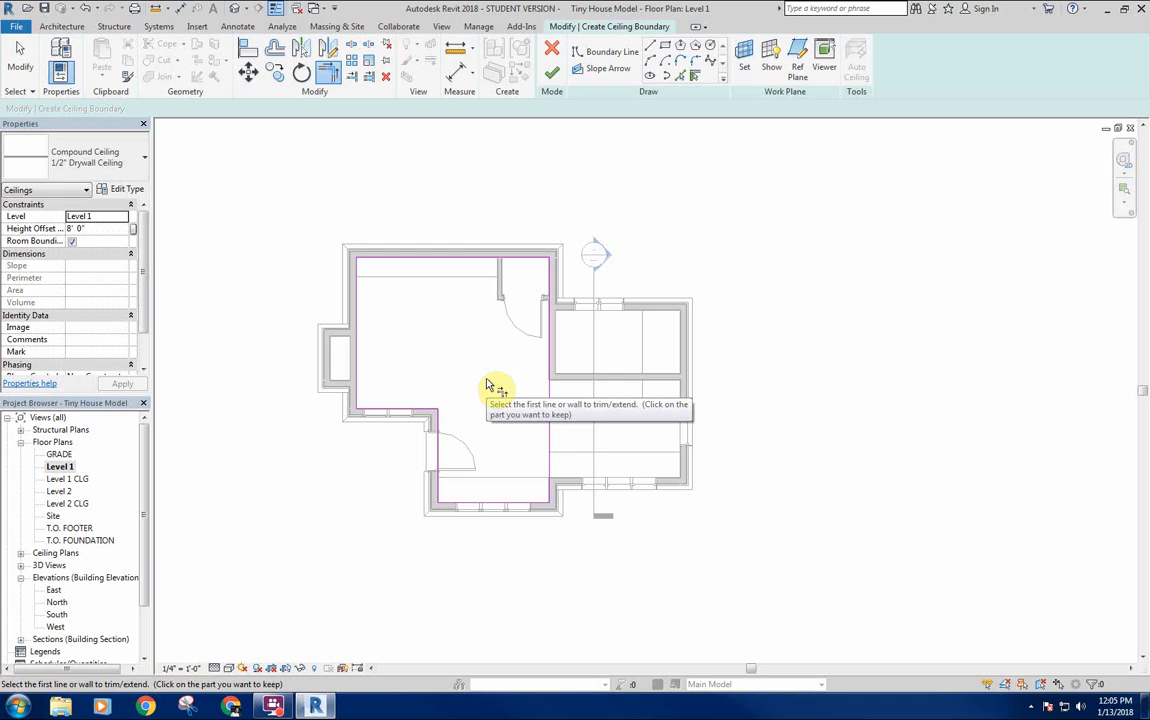
{"action": "key", "text": "Escape"}
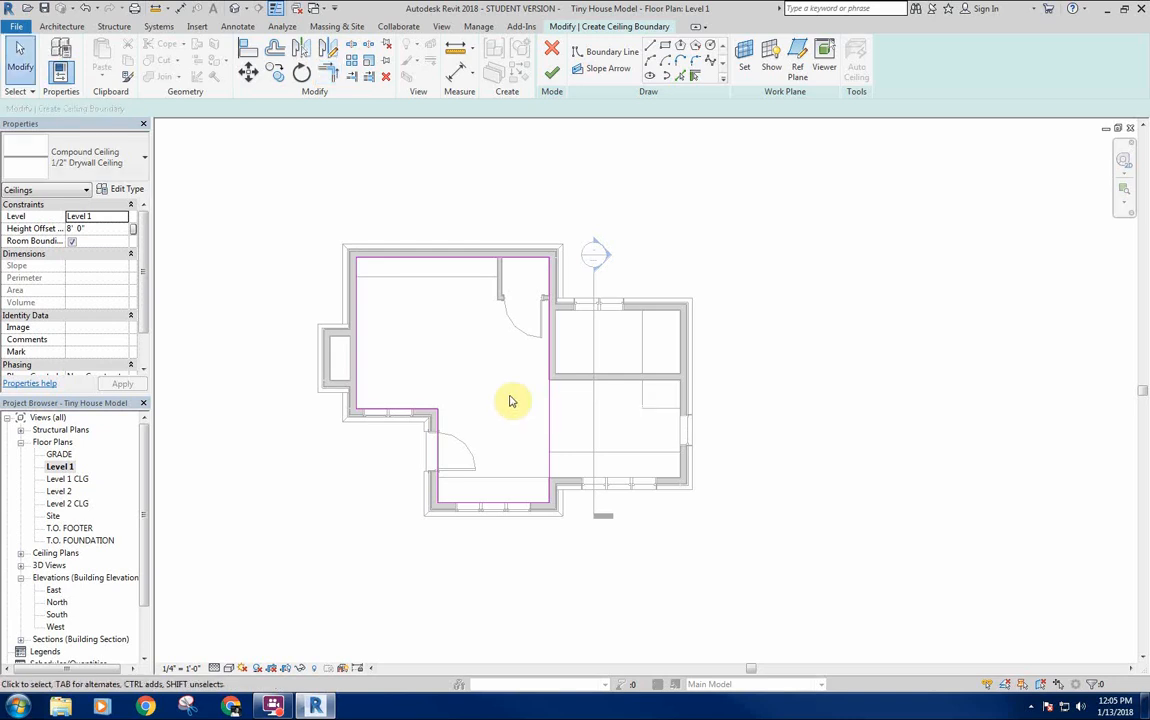
Try to finish the ceiling sketch with Defines Slope enabled on both the long east boundary line and the entry door line.
{"action": "left_click_drag", "start_coordinate": [531, 476], "coordinate": [515, 524]}
{"action": "left_click", "coordinate": [548, 446]}
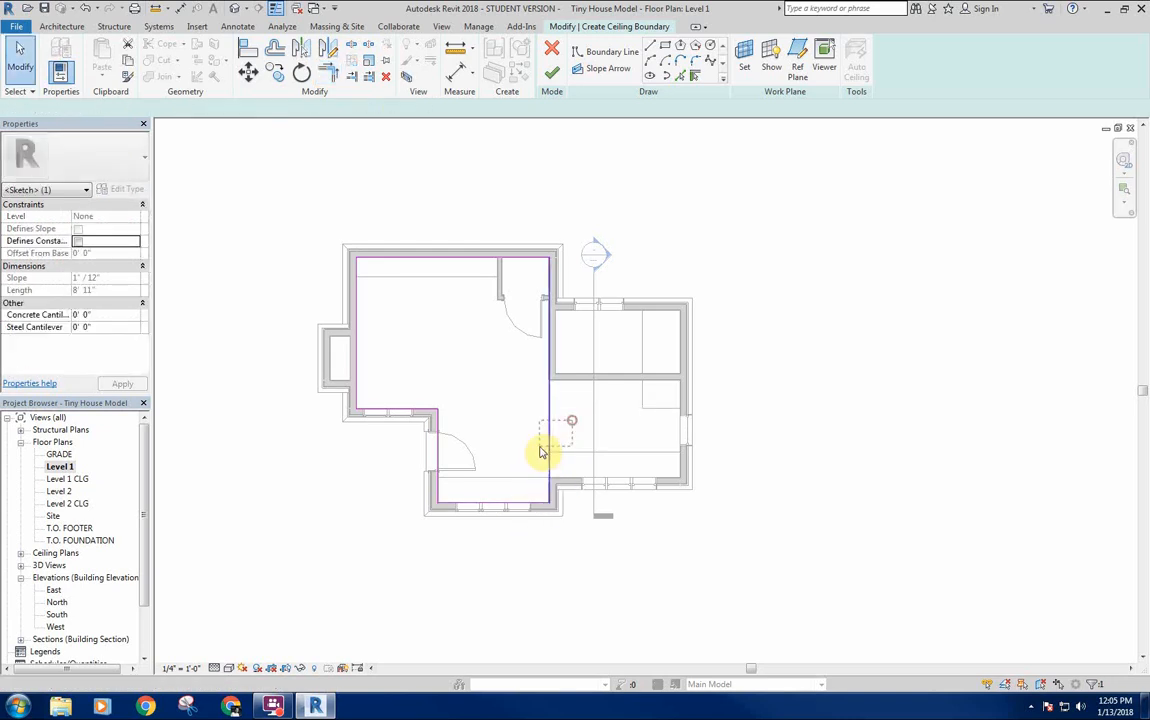
{"action": "left_click", "coordinate": [276, 109]}
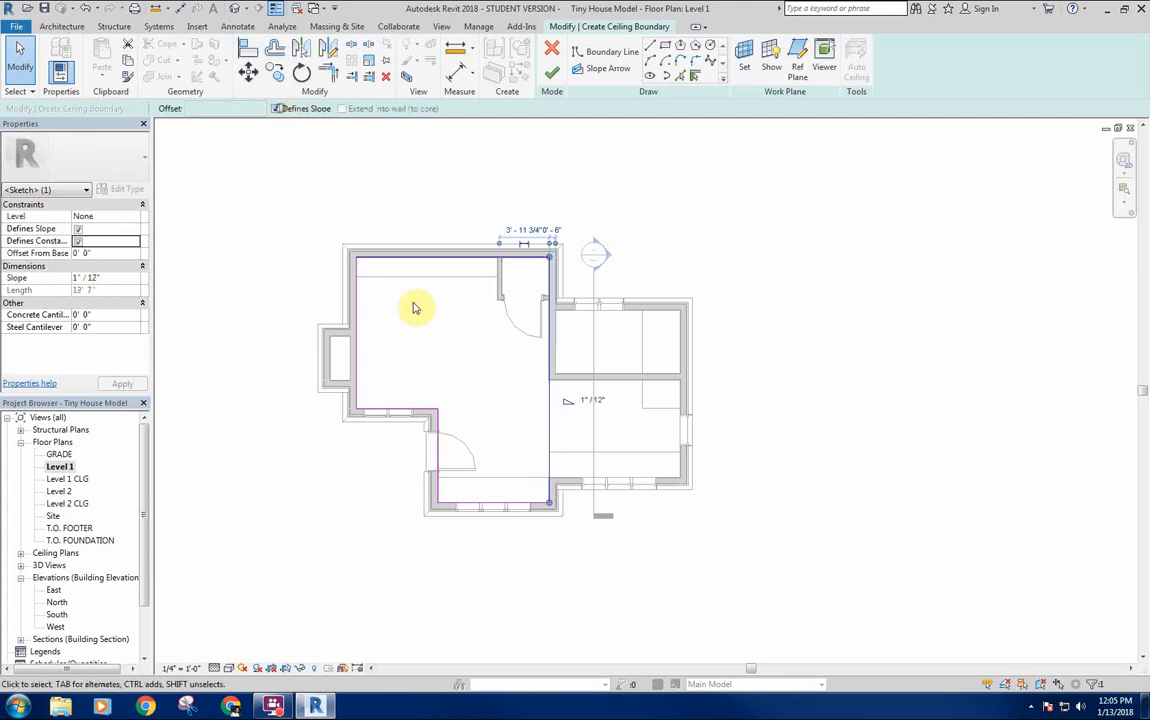
{"action": "left_click_drag", "start_coordinate": [497, 438], "coordinate": [421, 463]}
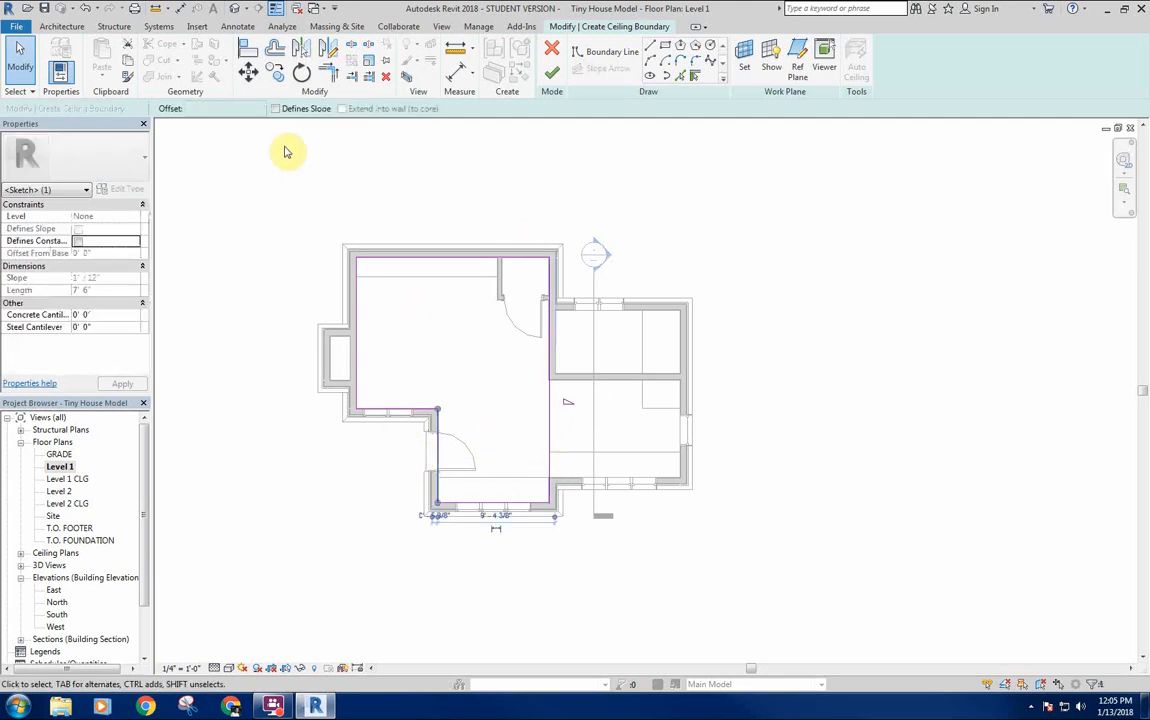
{"action": "left_click", "coordinate": [290, 108]}
{"action": "left_click", "coordinate": [496, 411]}
{"action": "middle_click_drag", "start_coordinate": [495, 406], "coordinate": [503, 400]}
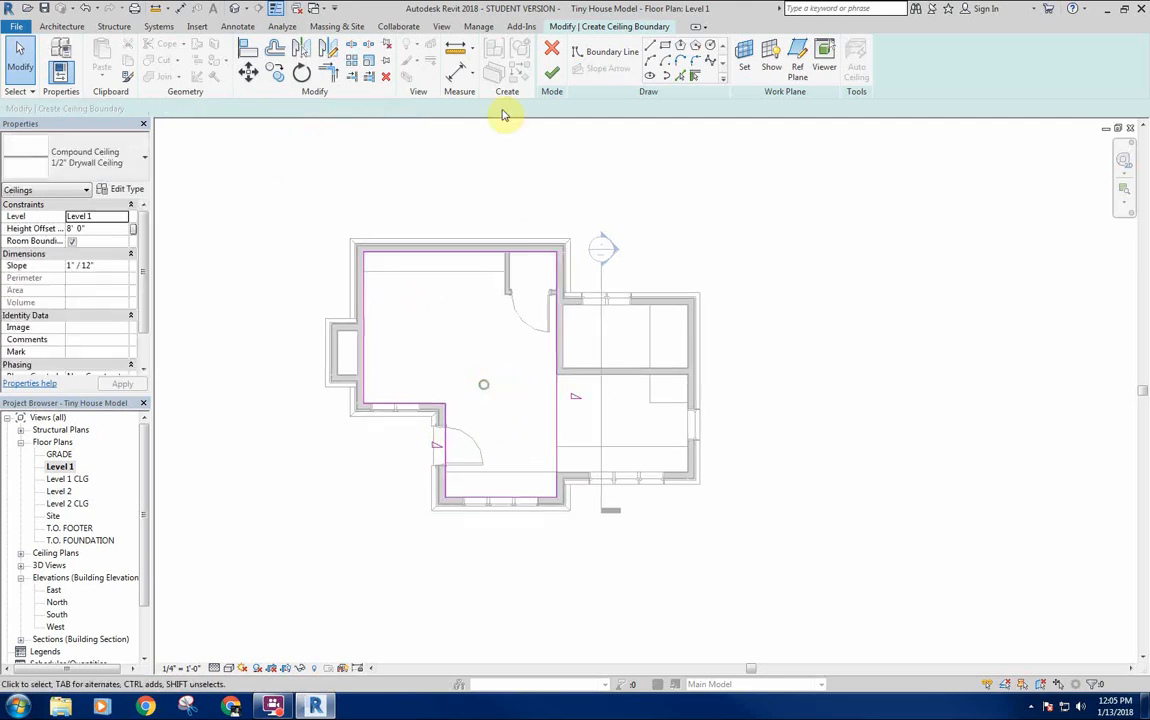
{"action": "left_click", "coordinate": [553, 74]}
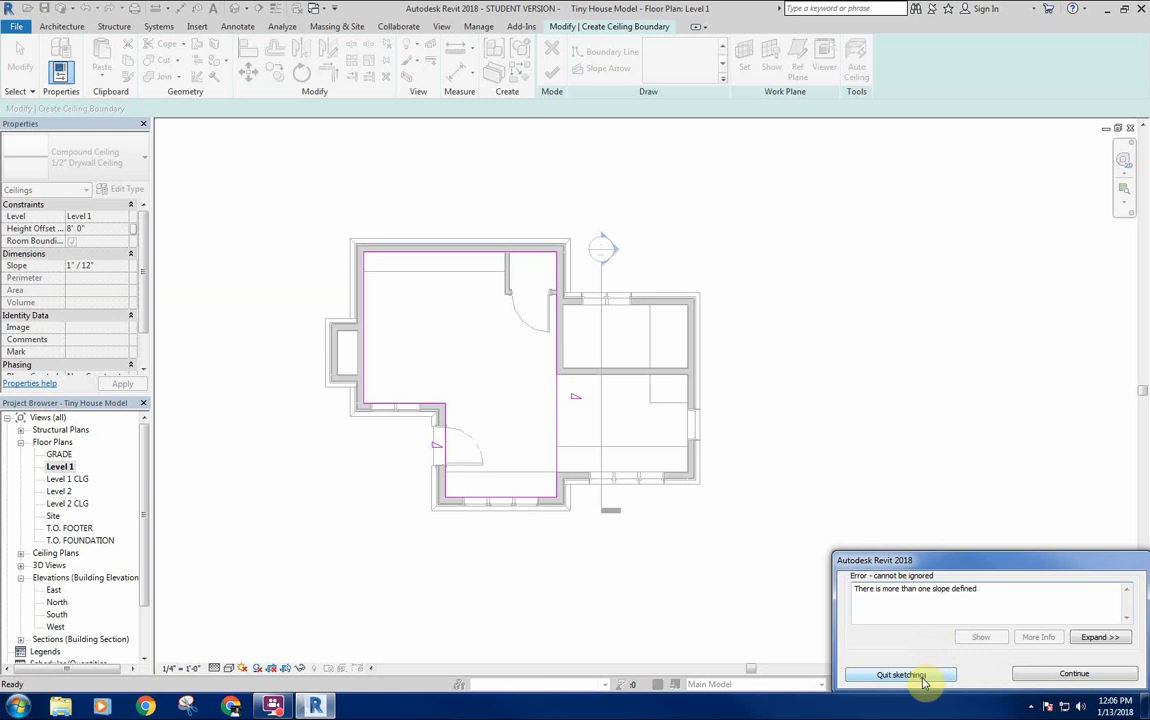
{"action": "left_click", "coordinate": [1037, 675]}
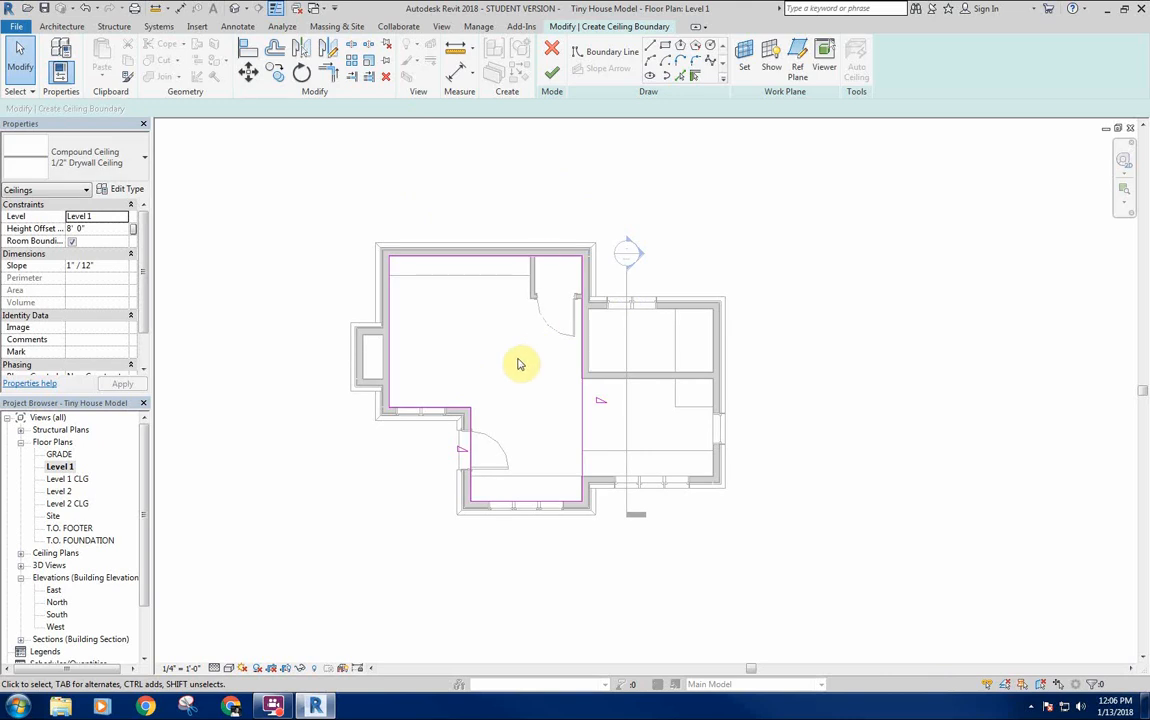
Turn off Defines Slope for the east boundary line and the entry door line.
{"action": "middle_click_drag", "start_coordinate": [516, 365], "coordinate": [539, 350]}
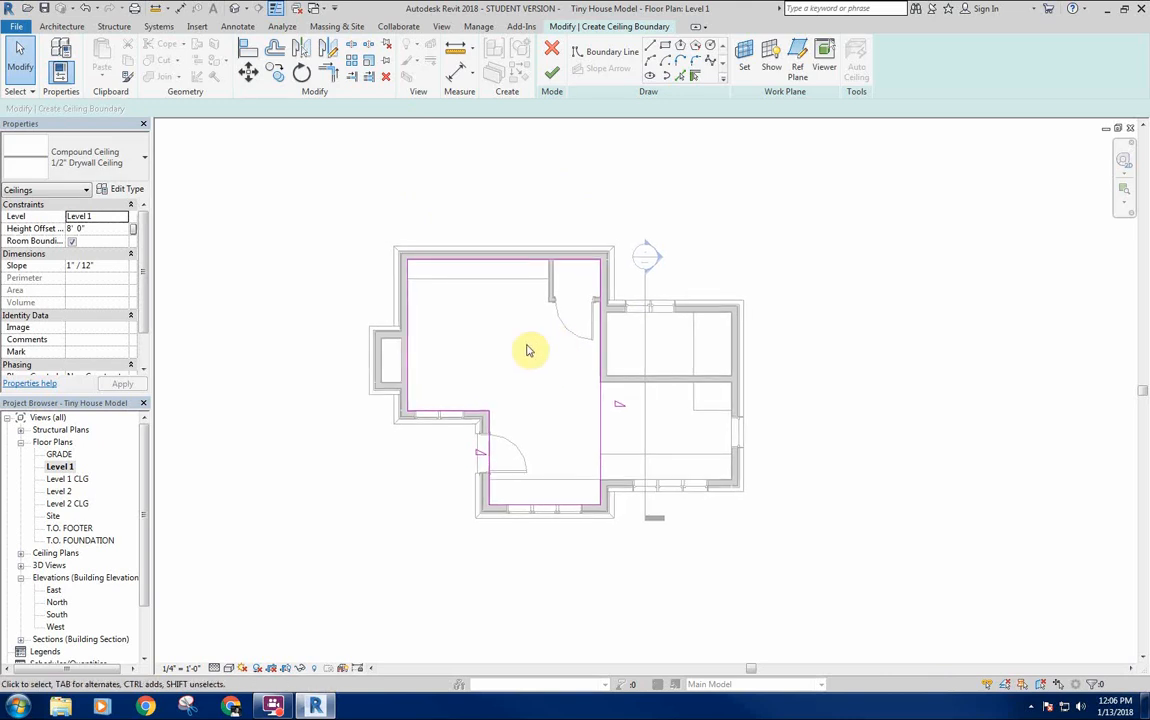
{"action": "mouse_move", "coordinate": [466, 346]}
{"action": "middle_mouse_down"}
{"action": "mouse_move", "coordinate": [493, 340]}
{"action": "mouse_move", "coordinate": [485, 345]}
{"action": "middle_mouse_up"}
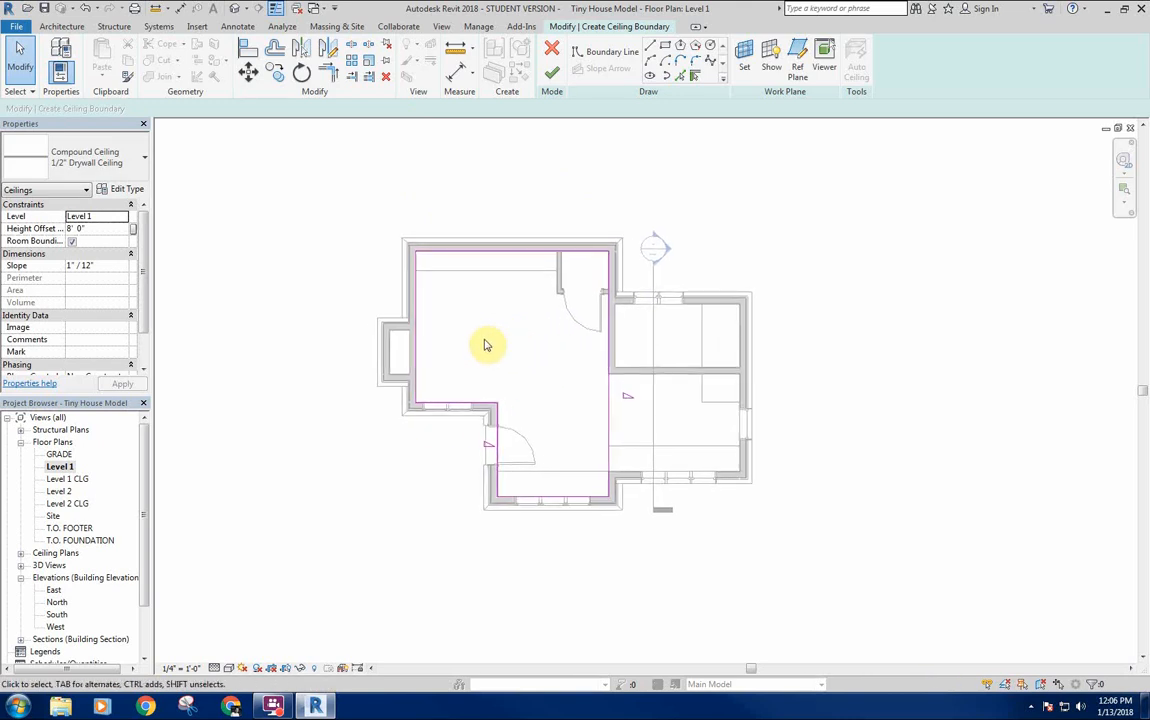
{"action": "middle_click_drag", "start_coordinate": [560, 381], "coordinate": [559, 384]}
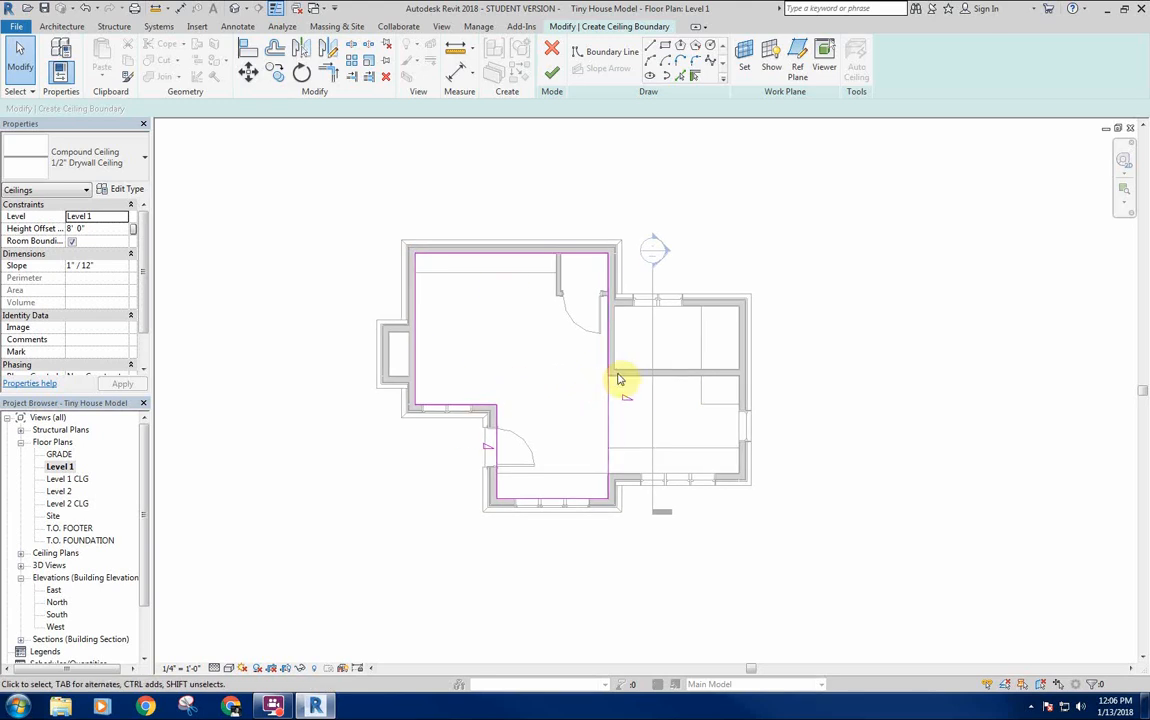
{"action": "middle_click_drag", "start_coordinate": [584, 448], "coordinate": [593, 453]}
{"action": "left_click_drag", "start_coordinate": [641, 447], "coordinate": [463, 472]}
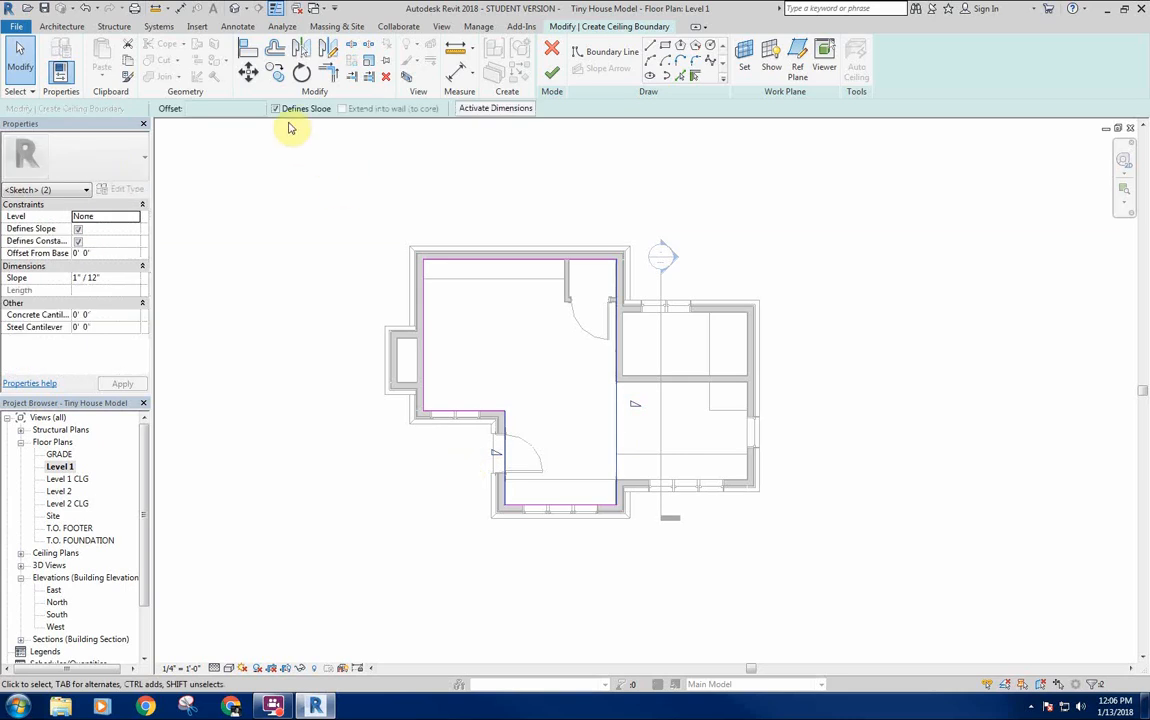
{"action": "left_click", "coordinate": [481, 340]}
{"action": "middle_click_drag", "start_coordinate": [491, 338], "coordinate": [487, 337]}
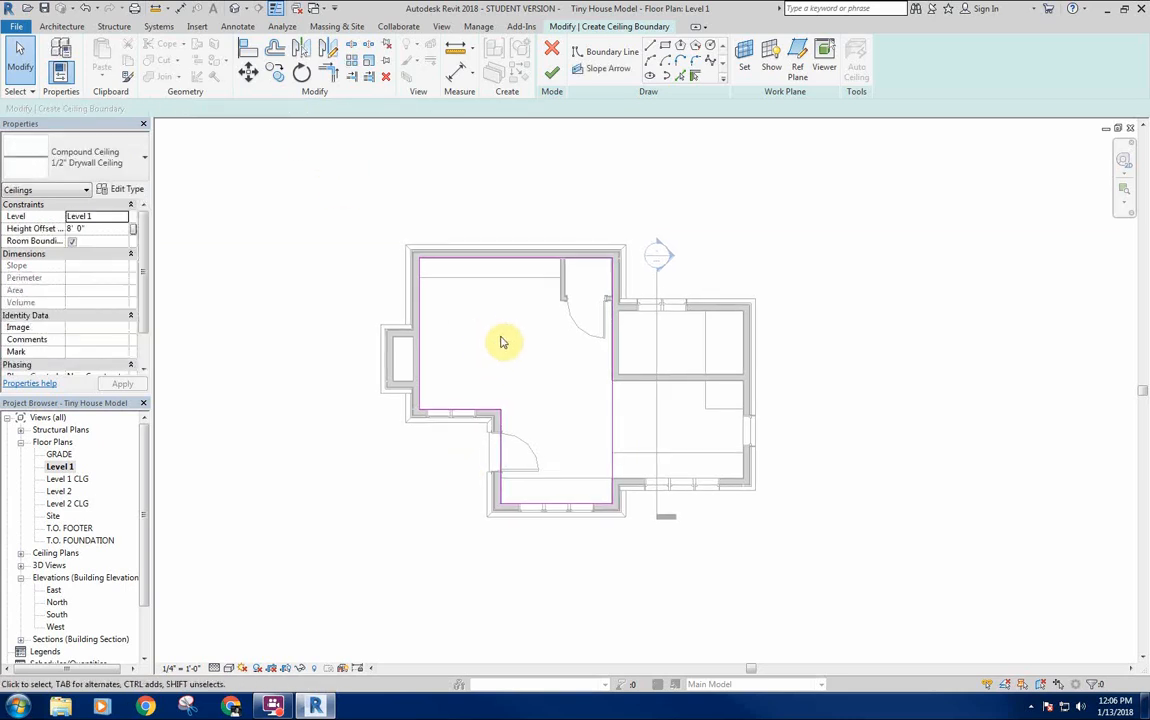
{"action": "middle_click_drag", "start_coordinate": [501, 350], "coordinate": [500, 349]}
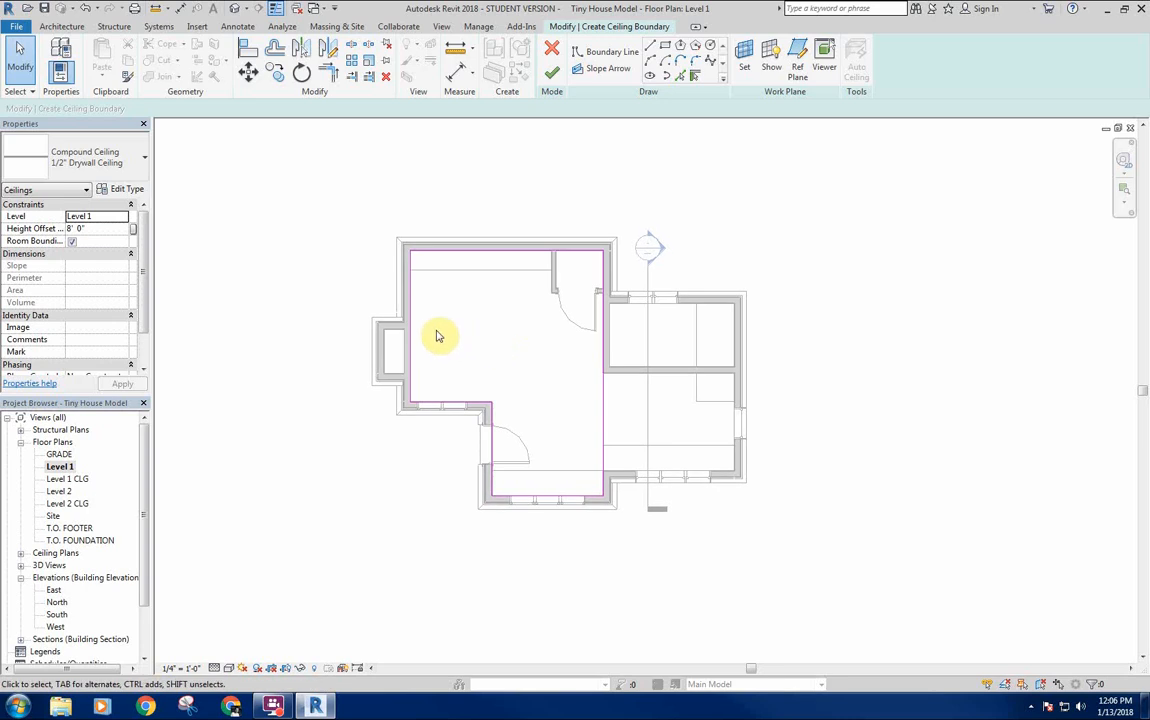
{"action": "middle_click_drag", "start_coordinate": [329, 353], "coordinate": [312, 339]}
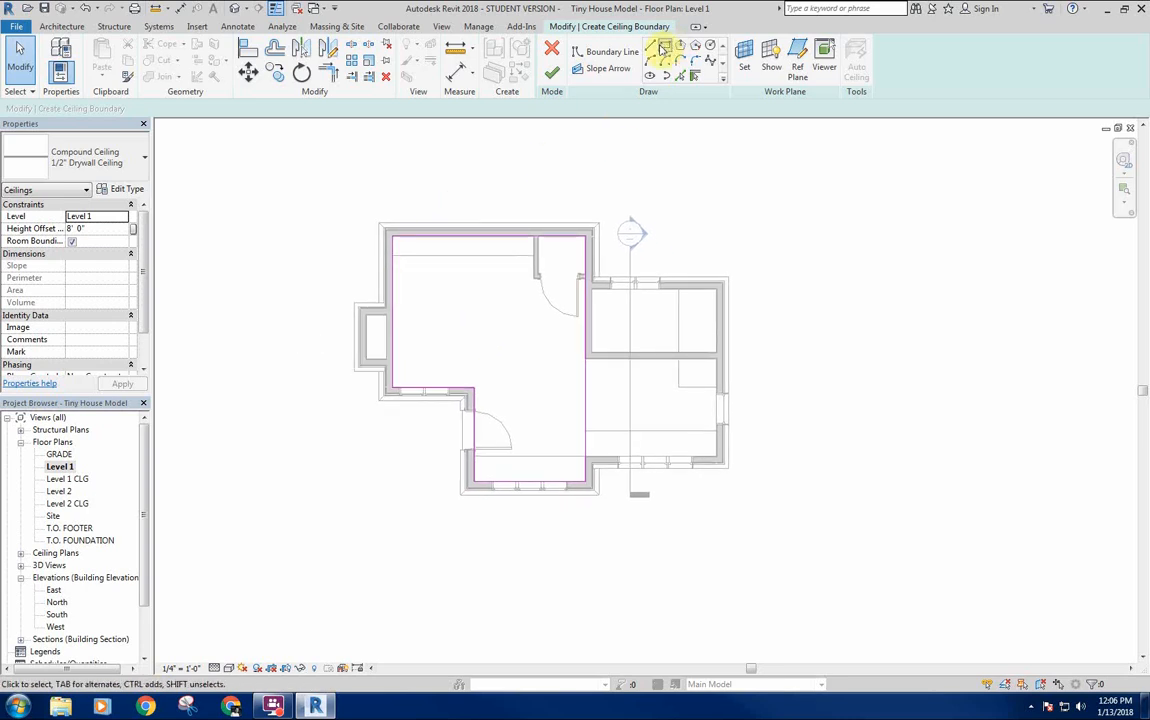
{"action": "middle_click_drag", "start_coordinate": [511, 453], "coordinate": [508, 462]}
{"action": "middle_click_drag", "start_coordinate": [506, 387], "coordinate": [498, 440]}
{"action": "scroll", "coordinate": [505, 457], "scroll_direction": "up", "scroll_amount": 3}
{"action": "middle_click_drag", "start_coordinate": [356, 456], "coordinate": [362, 442]}
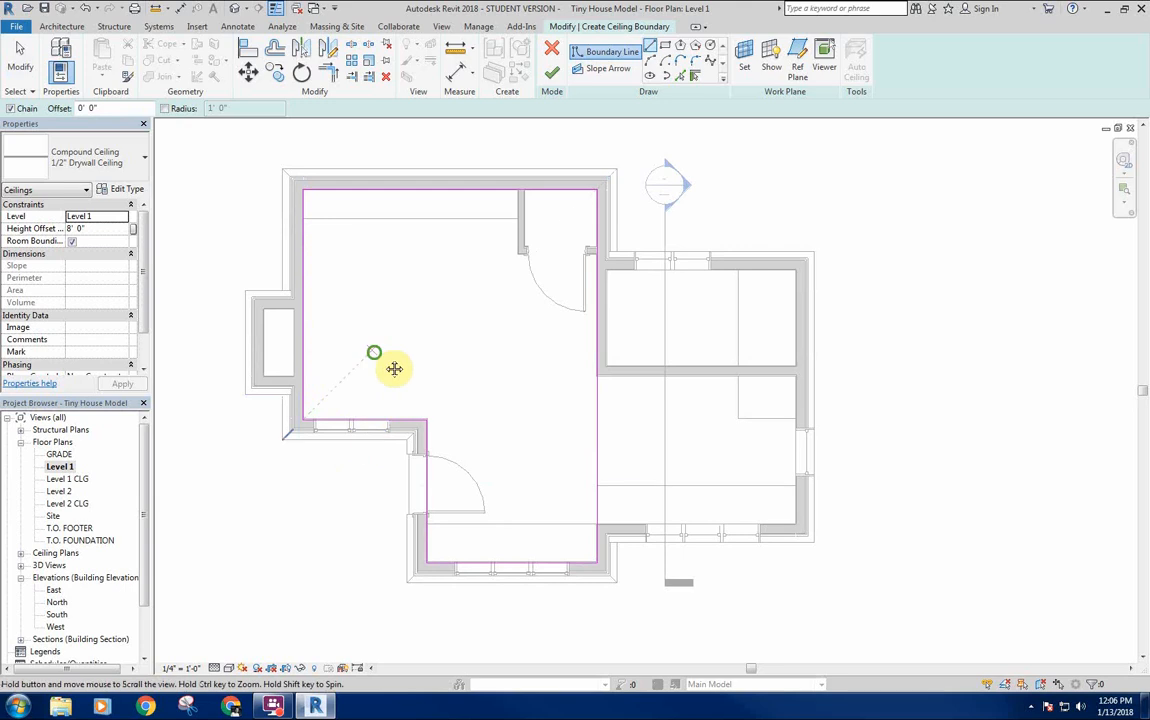
{"action": "middle_click_drag", "start_coordinate": [372, 350], "coordinate": [381, 360]}
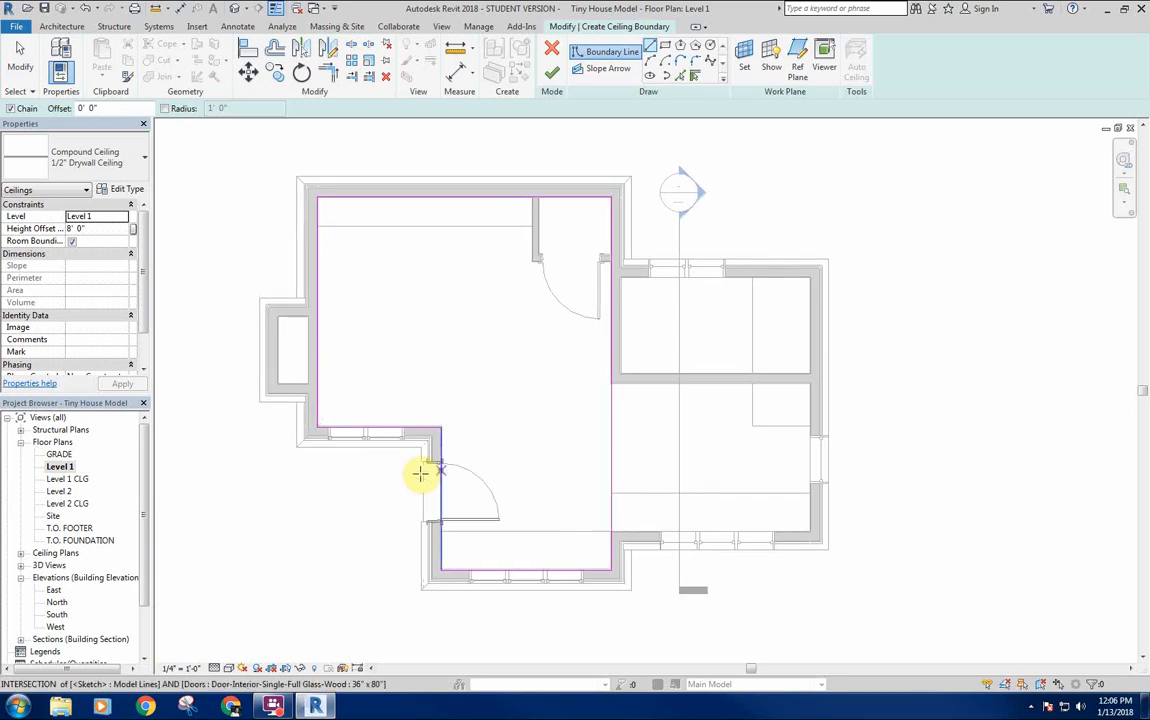
{"action": "middle_click_drag", "start_coordinate": [507, 341], "coordinate": [500, 341]}
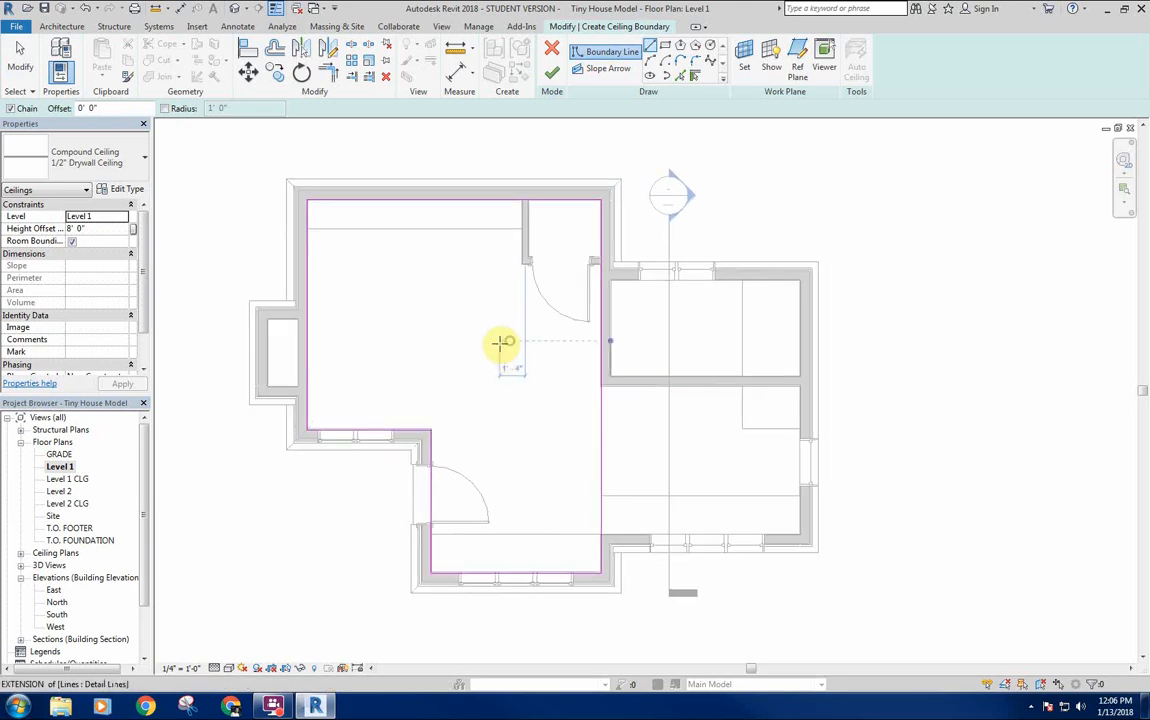
Sketch two 45° diagonal lines, each roughly 6' long, inward from both ends of the south window wall's boundary line.
{"action": "scroll", "coordinate": [607, 571], "scroll_direction": "up", "scroll_amount": 4}
{"action": "left_click", "coordinate": [605, 568]}
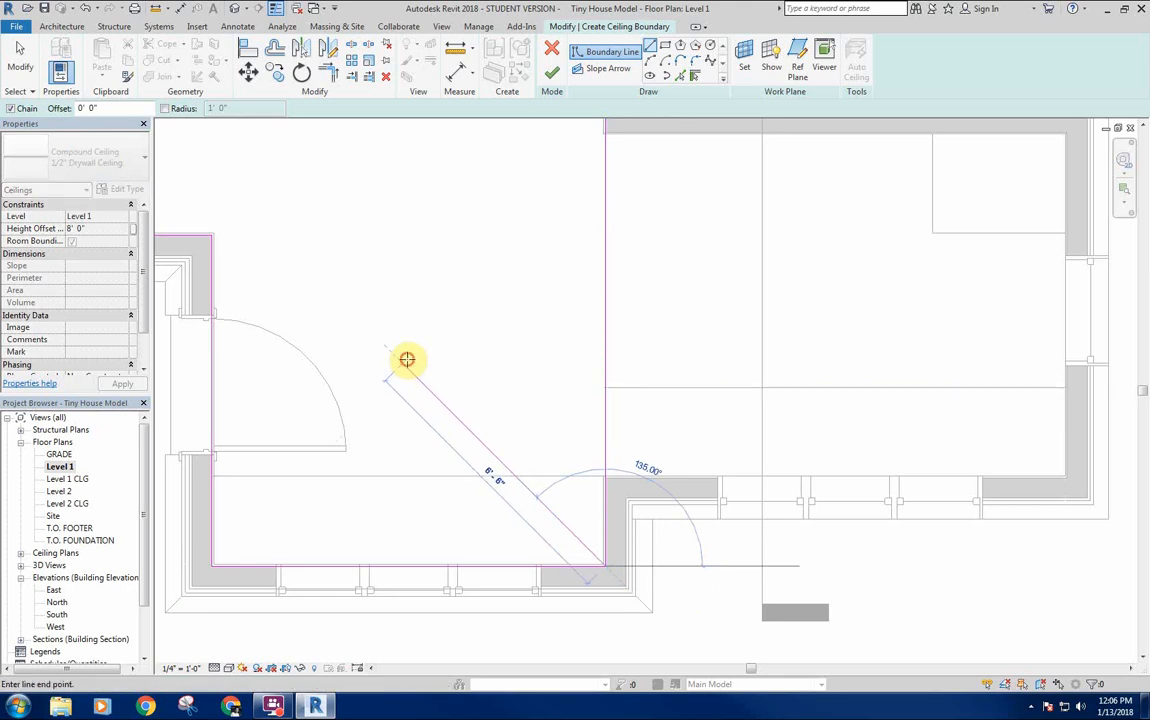
{"action": "left_click", "coordinate": [406, 360]}
{"action": "right_click", "coordinate": [347, 341]}
{"action": "left_click", "coordinate": [380, 342]}
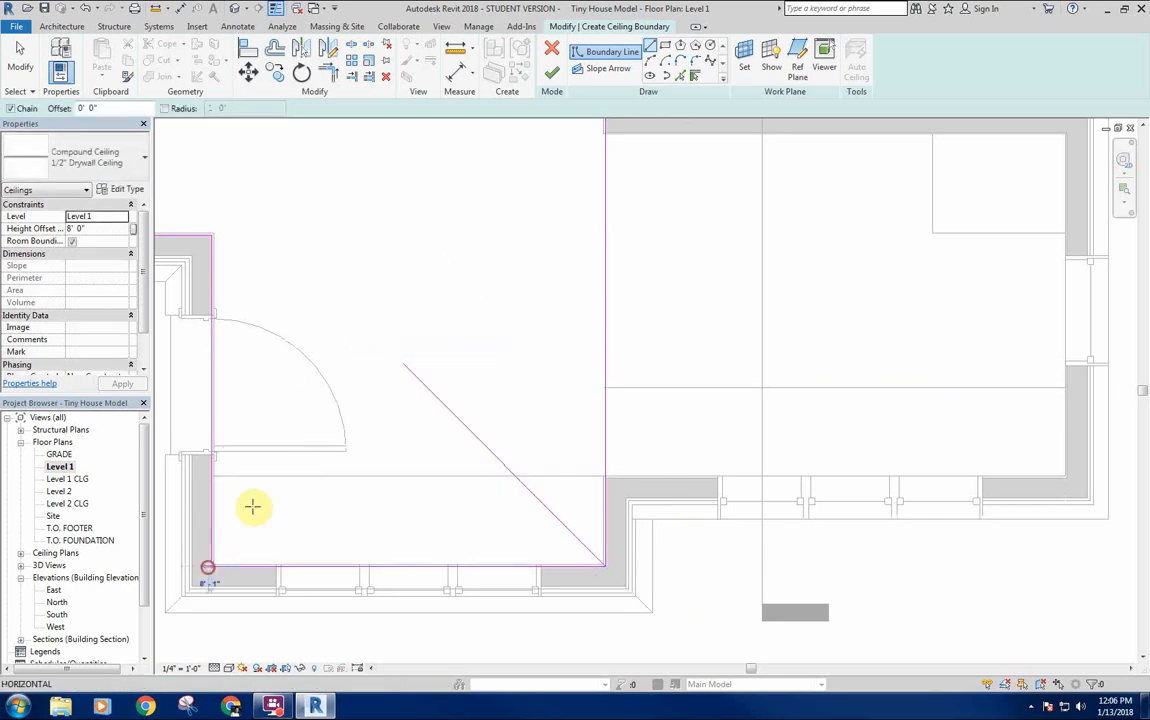
{"action": "left_click", "coordinate": [252, 507]}
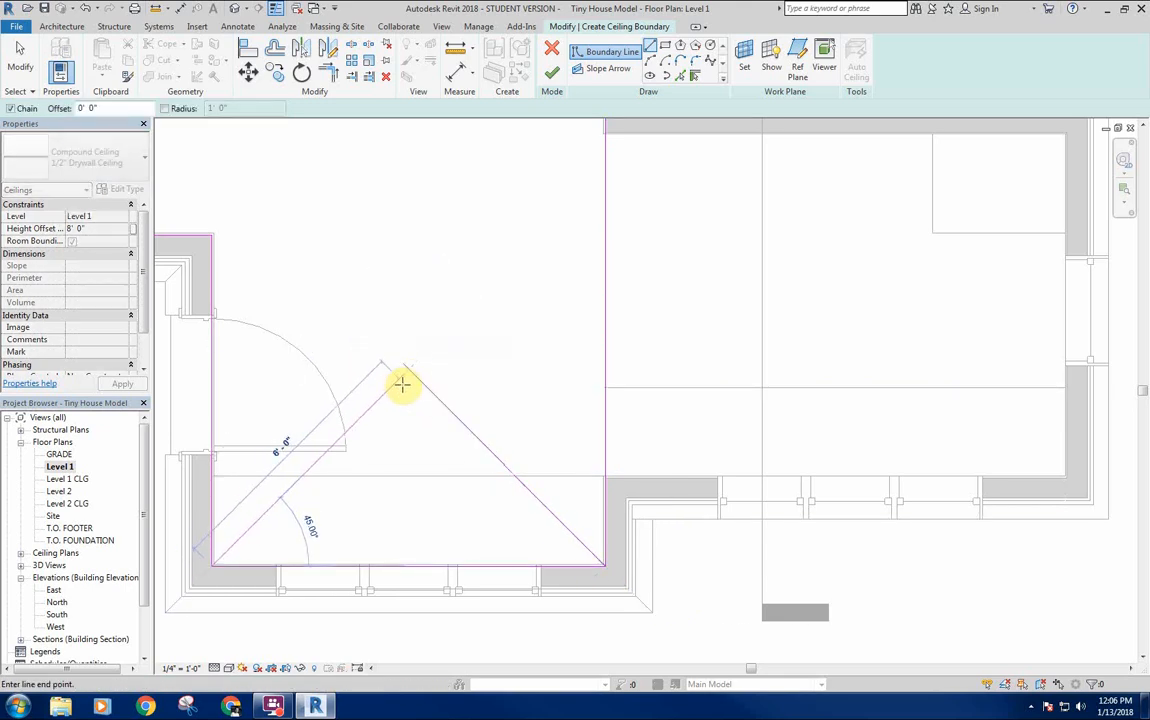
{"action": "left_click", "coordinate": [395, 387]}
Trim the two diagonal lines so they meet at a single apex point.
{"action": "key", "text": "Escape"}
{"action": "key", "text": "Escape"}
{"action": "key", "text": "t"}
{"action": "key", "text": "r"}
{"action": "left_click", "coordinate": [400, 396]}
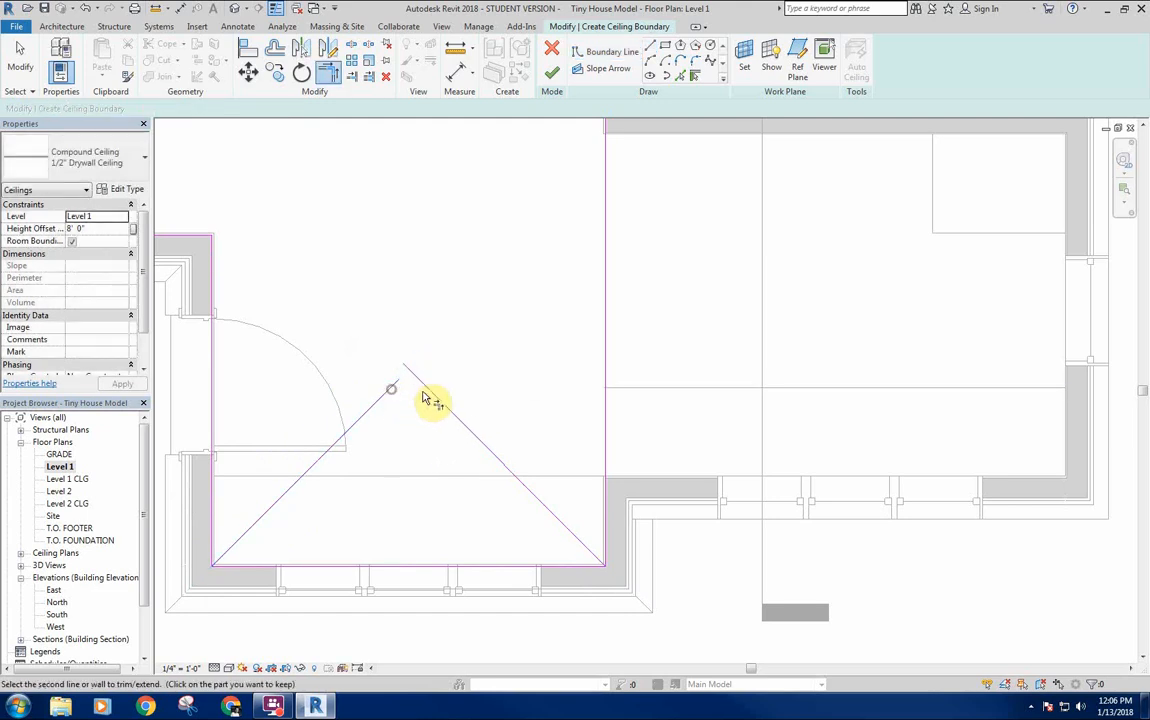
{"action": "left_click", "coordinate": [411, 346]}
{"action": "key", "text": "Escape"}
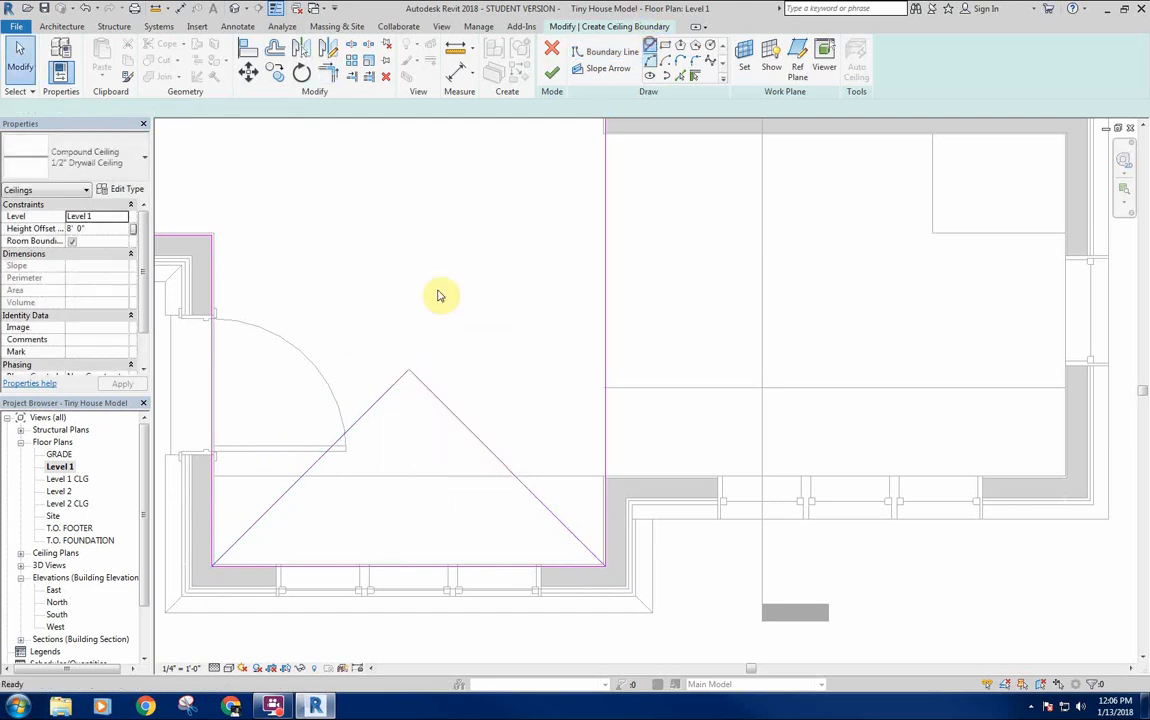
Draw a vertical boundary line about 4'-5 1/2" long from the diagonals' apex straight down to the south window wall's boundary line.
{"action": "key", "text": "l"}
{"action": "key", "text": "i"}
{"action": "left_click", "coordinate": [407, 370]}
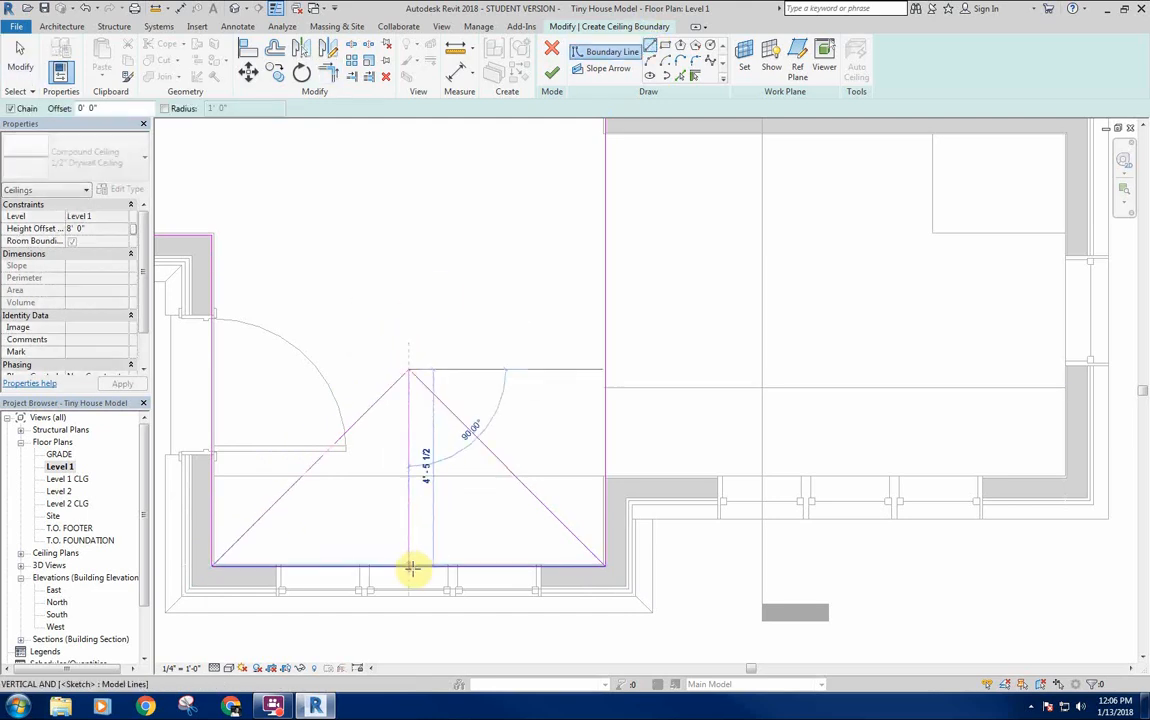
{"action": "left_click", "coordinate": [408, 566]}
{"action": "middle_click_drag", "start_coordinate": [416, 489], "coordinate": [490, 459]}
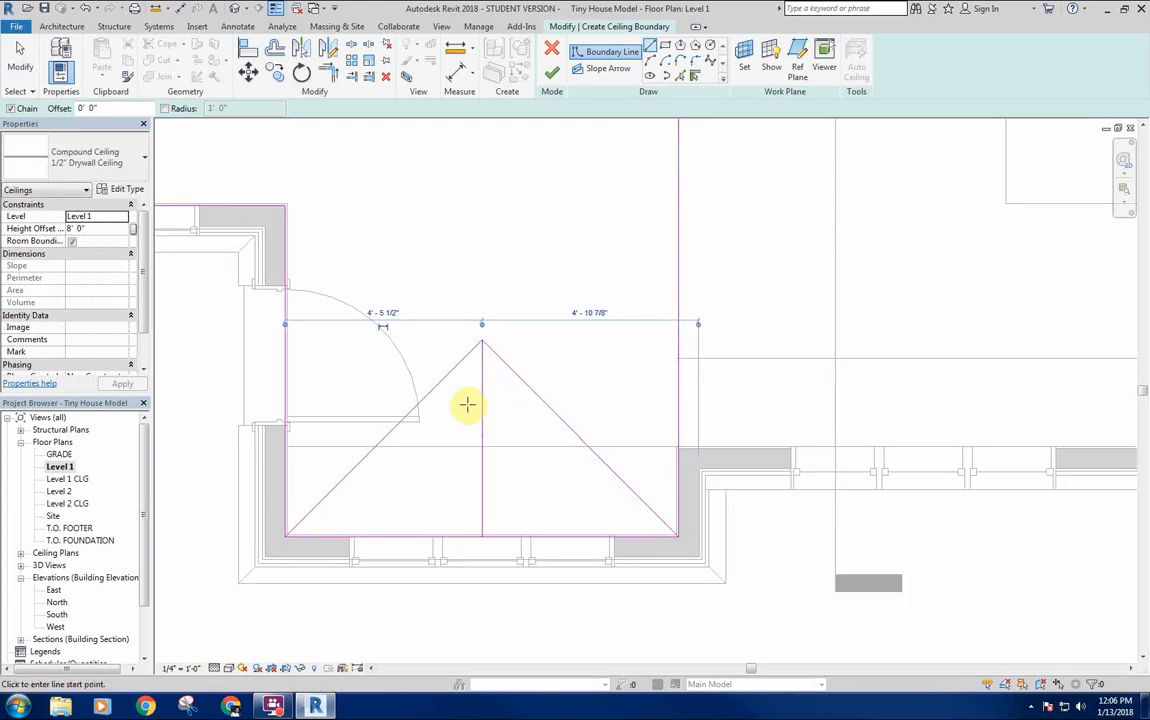
Examine the main roof's slopes and ridge above the ceiling sketch in the 3D view, from the chimney side.
{"action": "scroll", "coordinate": [517, 291], "scroll_direction": "down", "scroll_amount": 3}
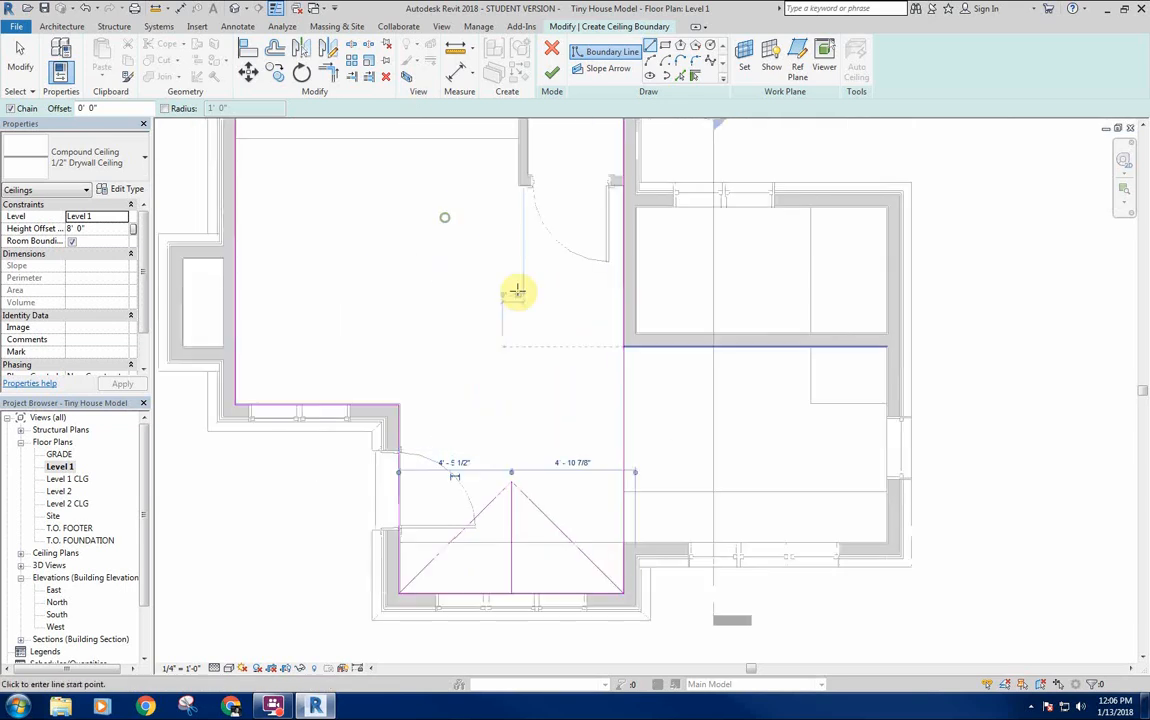
{"action": "mouse_move", "coordinate": [560, 470]}
{"action": "middle_mouse_down"}
{"action": "mouse_move", "coordinate": [570, 495]}
{"action": "mouse_move", "coordinate": [616, 200]}
{"action": "middle_mouse_up"}
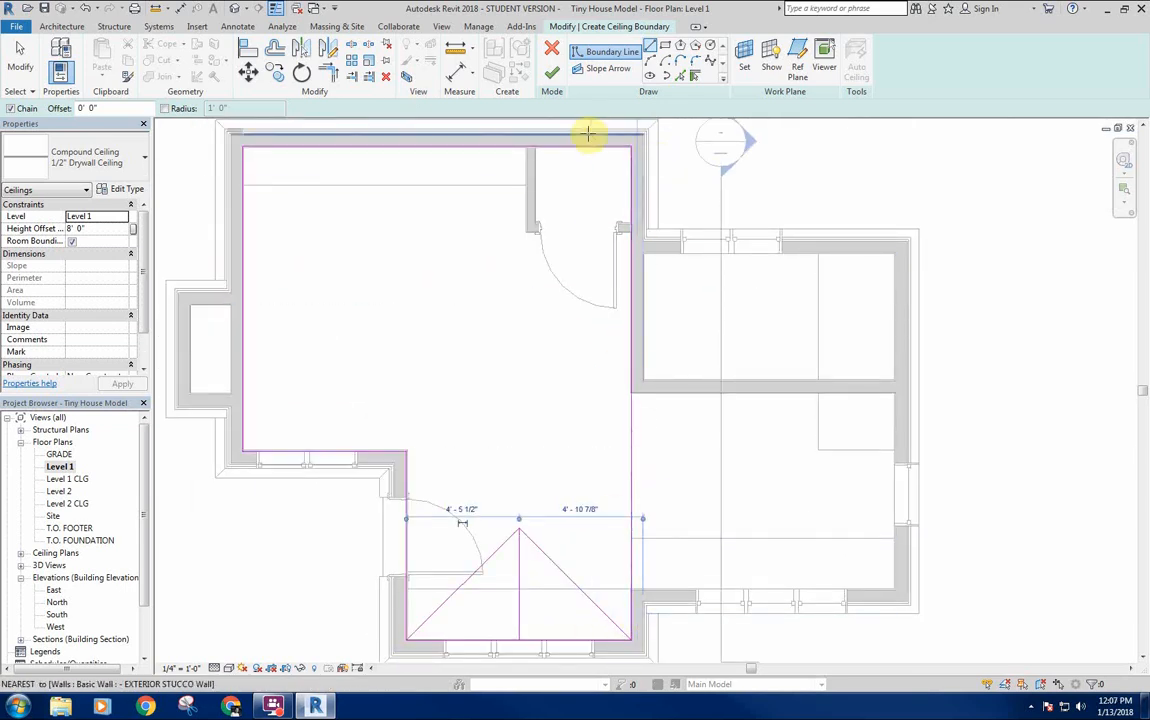
{"action": "left_click", "coordinate": [233, 9]}
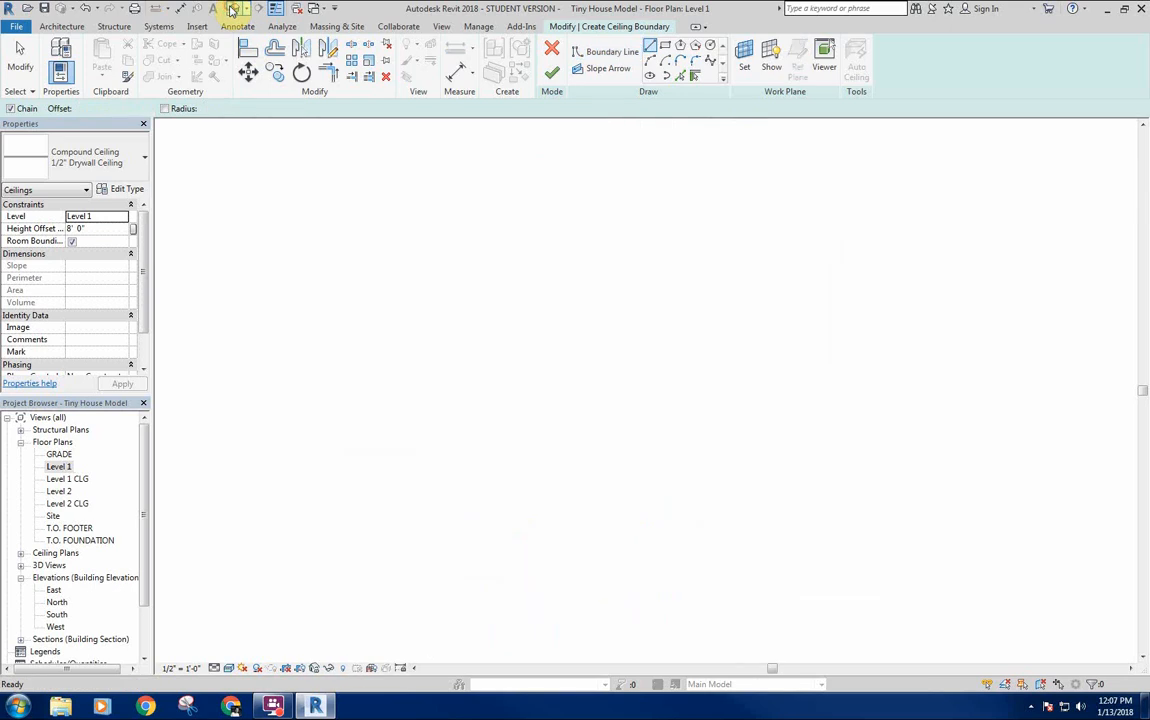
{"action": "mouse_move", "coordinate": [441, 499]}
{"action": "middle_mouse_down", "text": "shift"}
{"action": "mouse_move", "coordinate": [398, 512]}
{"action": "mouse_move", "coordinate": [561, 474]}
{"action": "mouse_move", "coordinate": [603, 506]}
{"action": "mouse_move", "coordinate": [619, 593]}
{"action": "mouse_move", "coordinate": [606, 583]}
{"action": "middle_mouse_up", "text": "shift"}
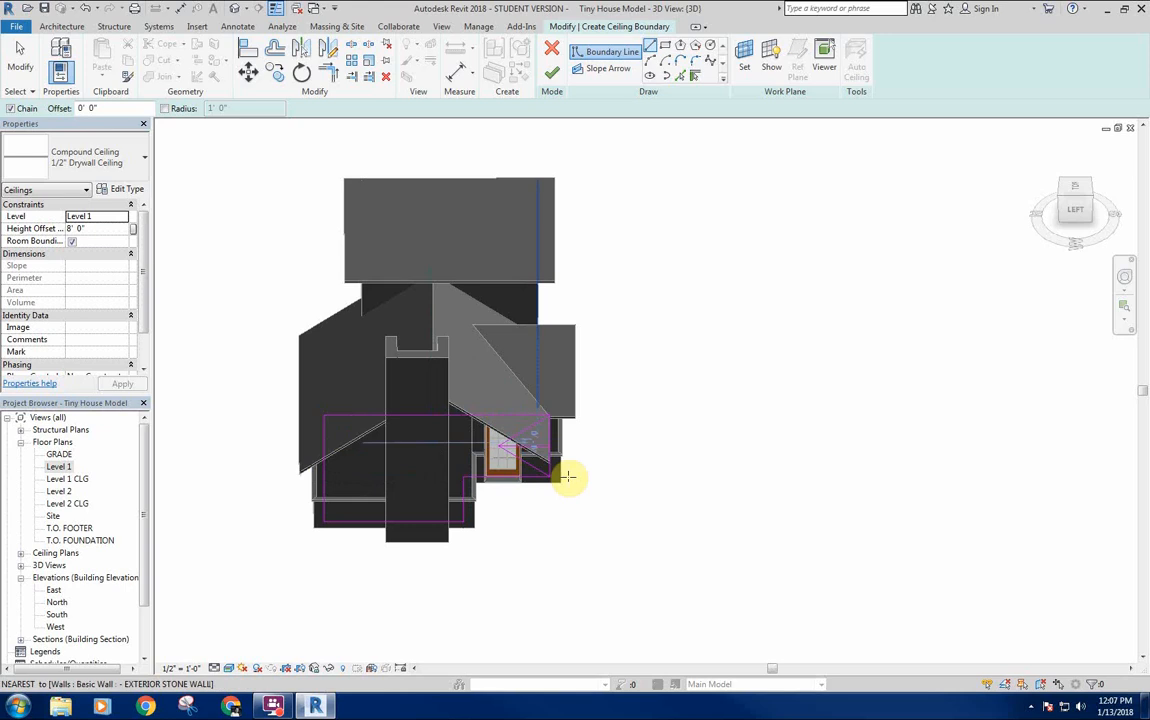
{"action": "mouse_move", "coordinate": [570, 470]}
{"action": "middle_mouse_down", "text": "shift"}
{"action": "mouse_move", "coordinate": [547, 493]}
{"action": "mouse_move", "coordinate": [567, 290]}
{"action": "mouse_move", "coordinate": [560, 311]}
{"action": "mouse_move", "coordinate": [558, 296]}
{"action": "middle_mouse_up", "text": "shift"}
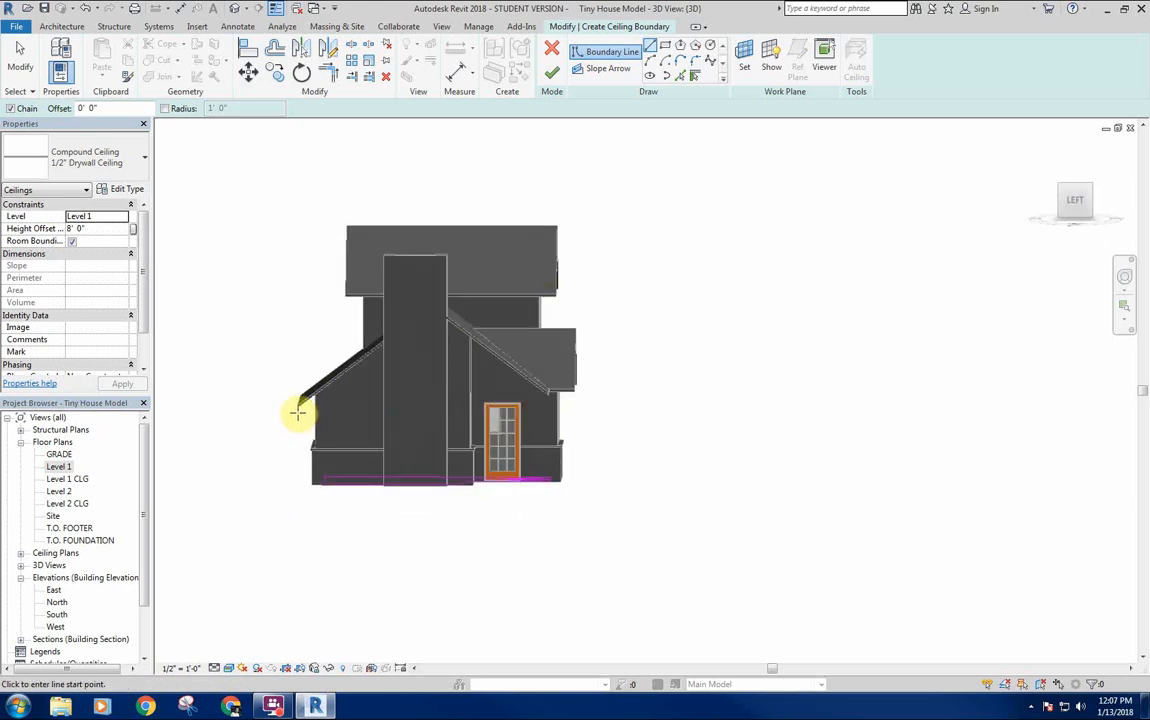
{"action": "left_click", "coordinate": [298, 412]}
{"action": "mouse_move", "coordinate": [435, 303]}
{"action": "middle_mouse_down", "text": "shift"}
{"action": "mouse_move", "coordinate": [462, 326]}
{"action": "mouse_move", "coordinate": [457, 454]}
{"action": "mouse_move", "coordinate": [440, 304]}
{"action": "mouse_move", "coordinate": [436, 341]}
{"action": "mouse_move", "coordinate": [426, 313]}
{"action": "mouse_move", "coordinate": [432, 268]}
{"action": "middle_mouse_up", "text": "shift"}
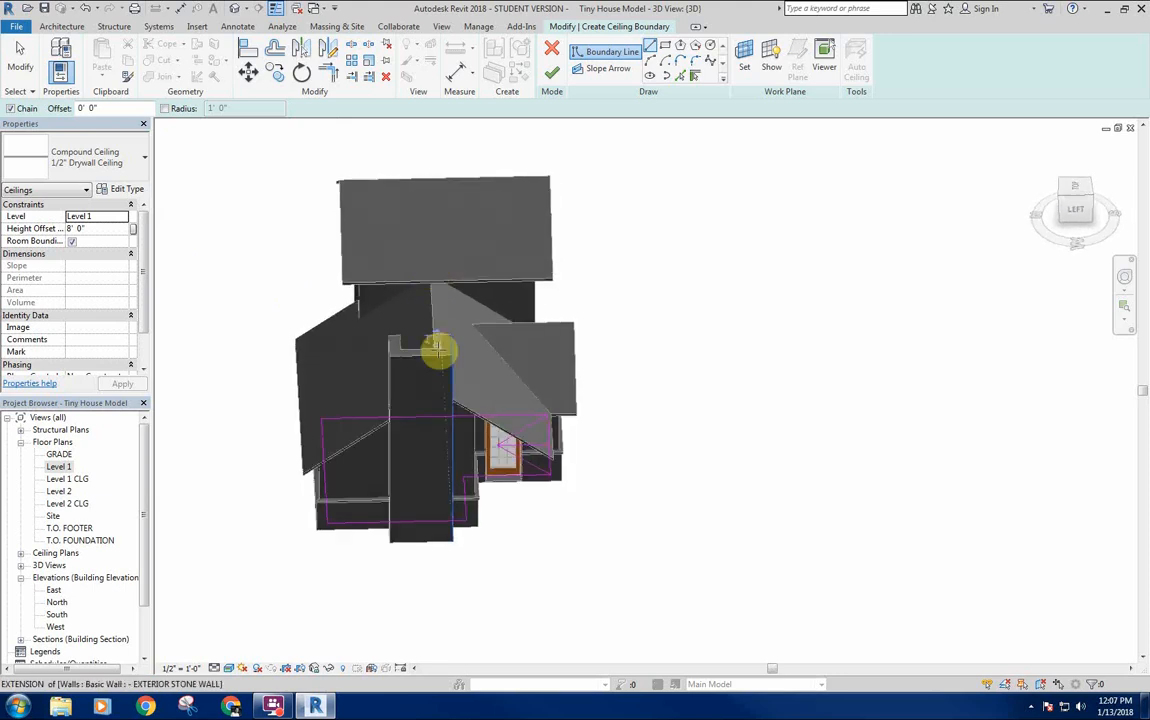
{"action": "mouse_move", "coordinate": [440, 347]}
{"action": "middle_mouse_down", "text": "shift"}
{"action": "mouse_move", "coordinate": [465, 375]}
{"action": "mouse_move", "coordinate": [372, 444]}
{"action": "mouse_move", "coordinate": [431, 465]}
{"action": "mouse_move", "coordinate": [436, 423]}
{"action": "middle_mouse_up", "text": "shift"}
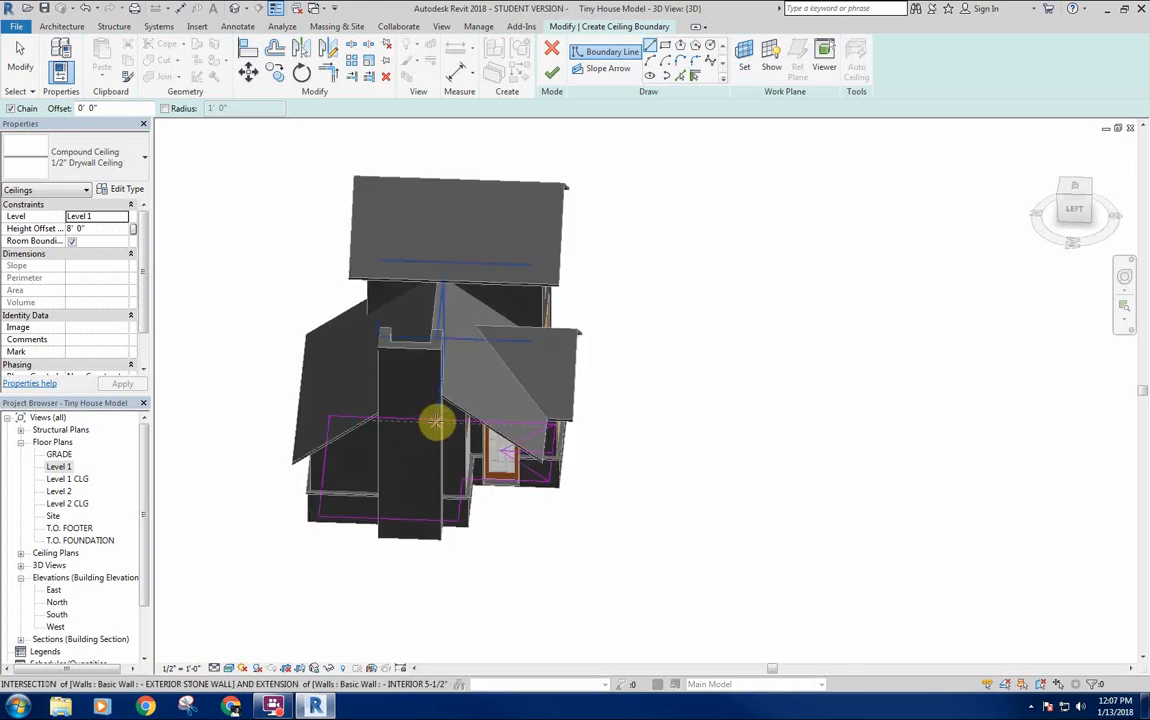
Inspect the Level 2 CLG floor plan for the main roof's ridge, switching the view to a finer detail level.
{"action": "double_click", "coordinate": [70, 504]}
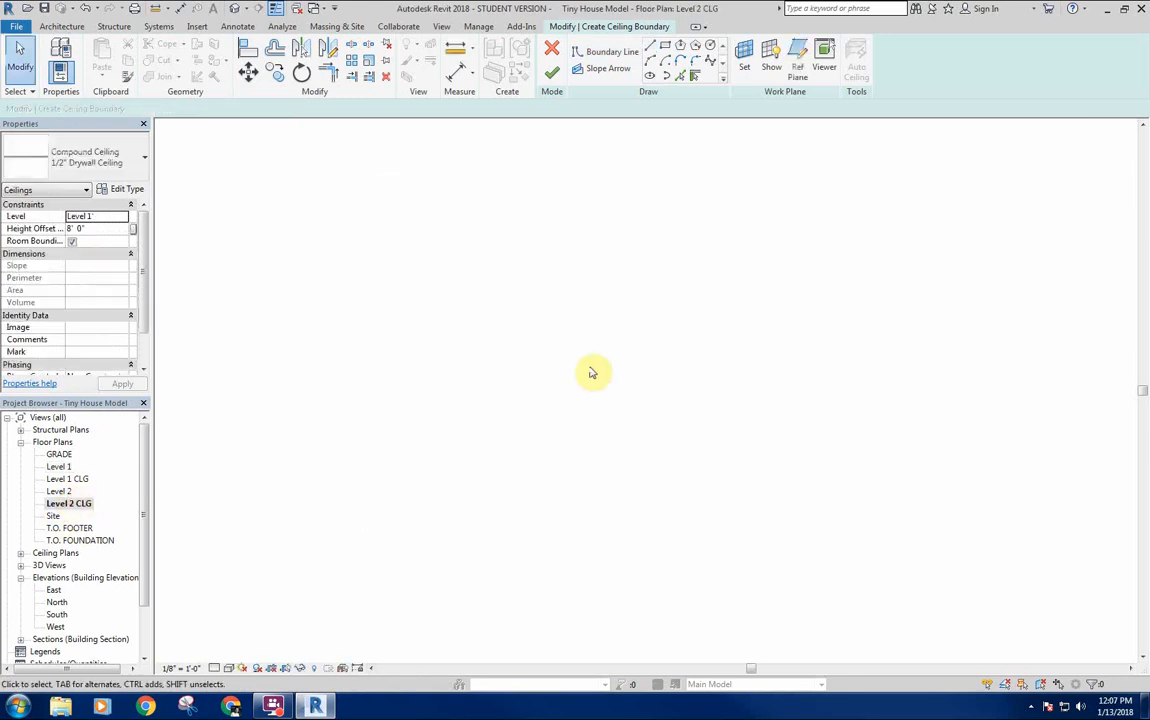
{"action": "scroll", "coordinate": [593, 362], "scroll_direction": "up", "scroll_amount": 6}
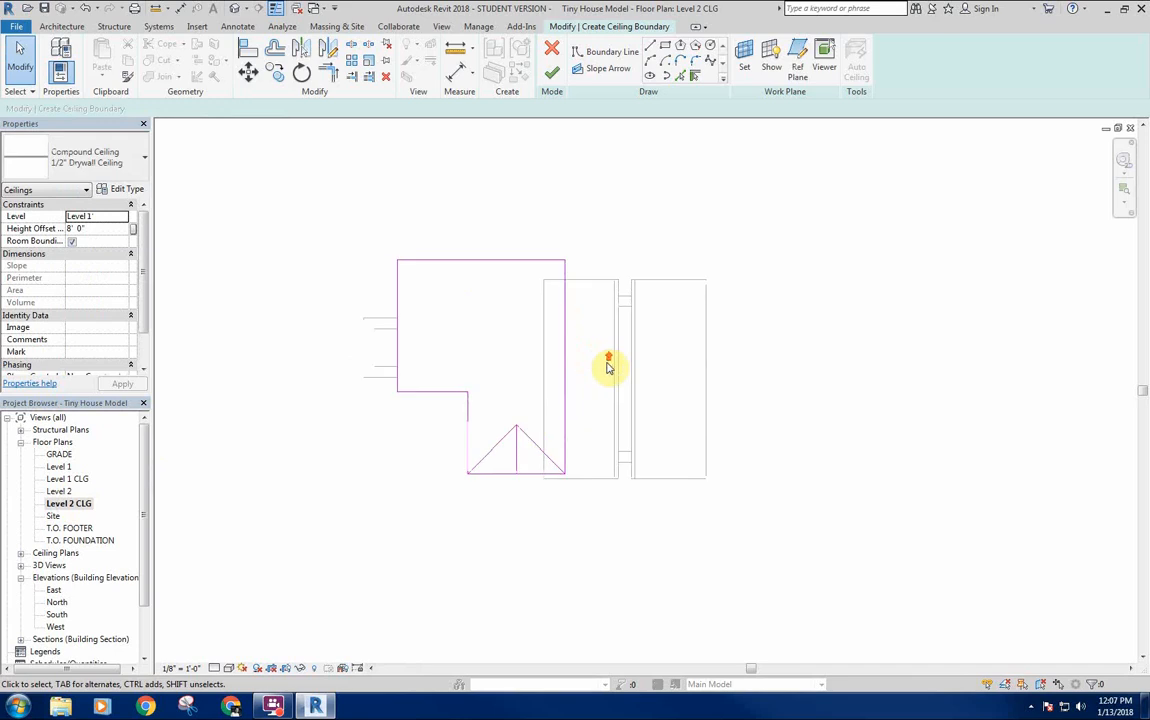
{"action": "middle_click_drag", "start_coordinate": [476, 371], "coordinate": [511, 366]}
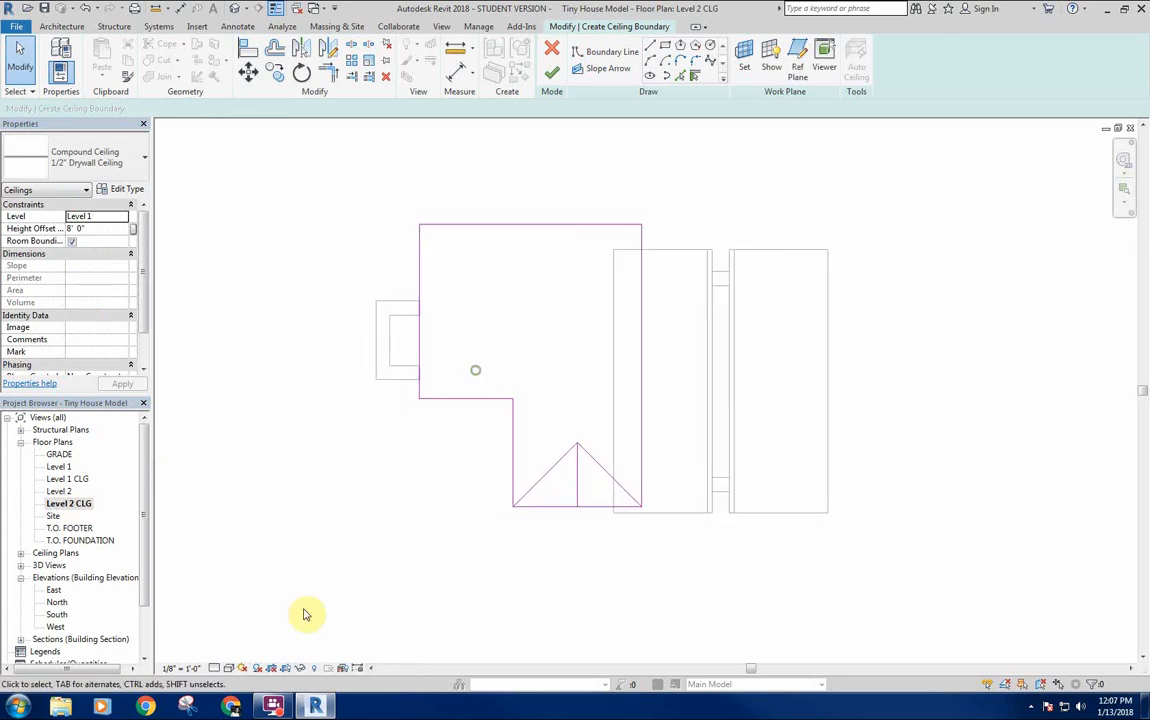
{"action": "left_click", "coordinate": [215, 670]}
{"action": "left_click", "coordinate": [226, 648]}
{"action": "scroll", "coordinate": [452, 424], "scroll_direction": "down", "scroll_amount": 3}
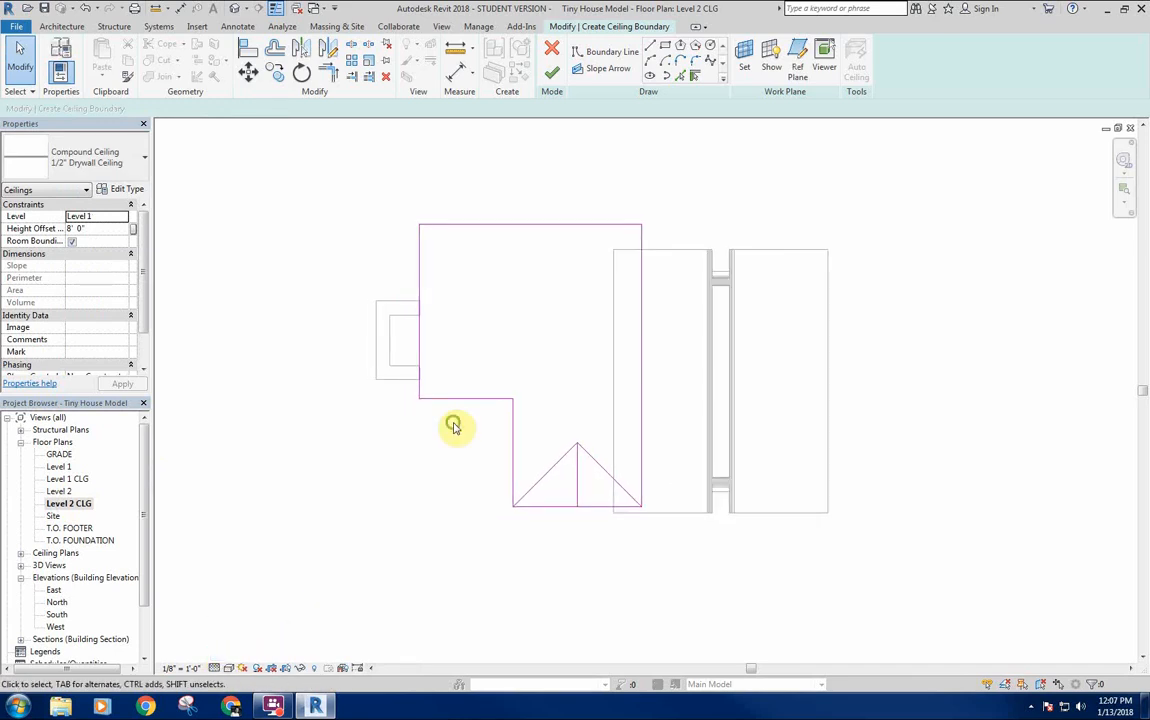
On the Level 1 CLG plan, draw a vertical line about 24' long between the main roof's northeast and southeast corners.
{"action": "double_click", "coordinate": [66, 479]}
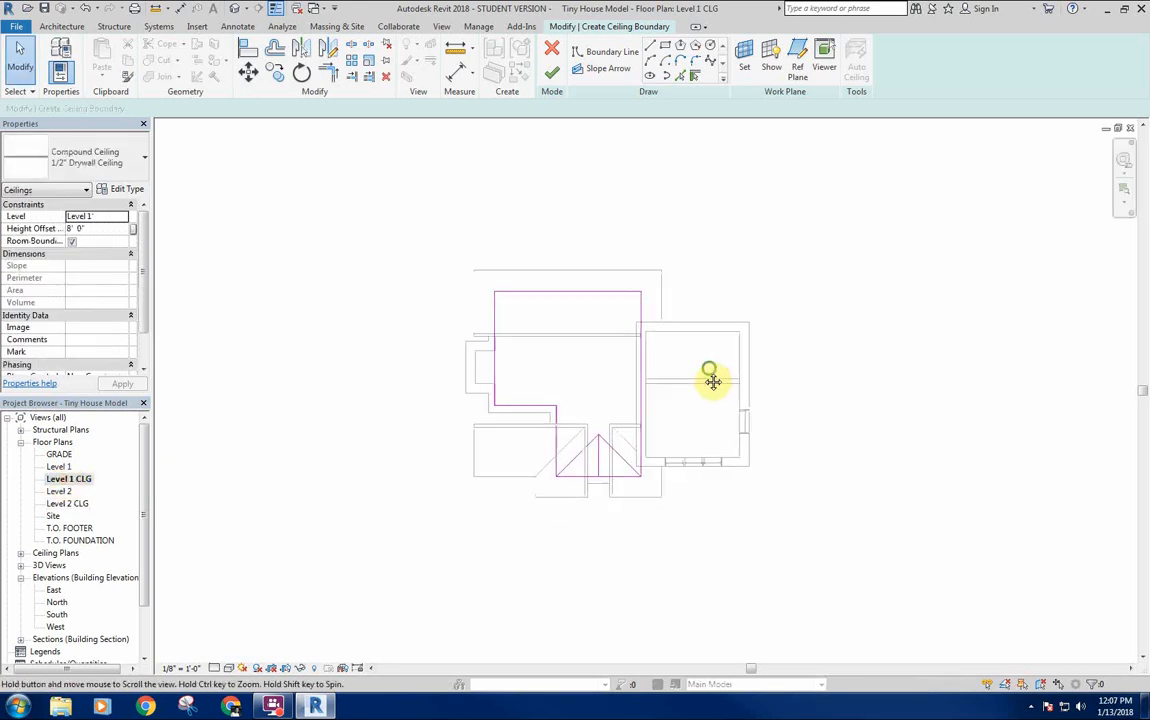
{"action": "scroll", "coordinate": [549, 370], "scroll_direction": "up", "scroll_amount": 3}
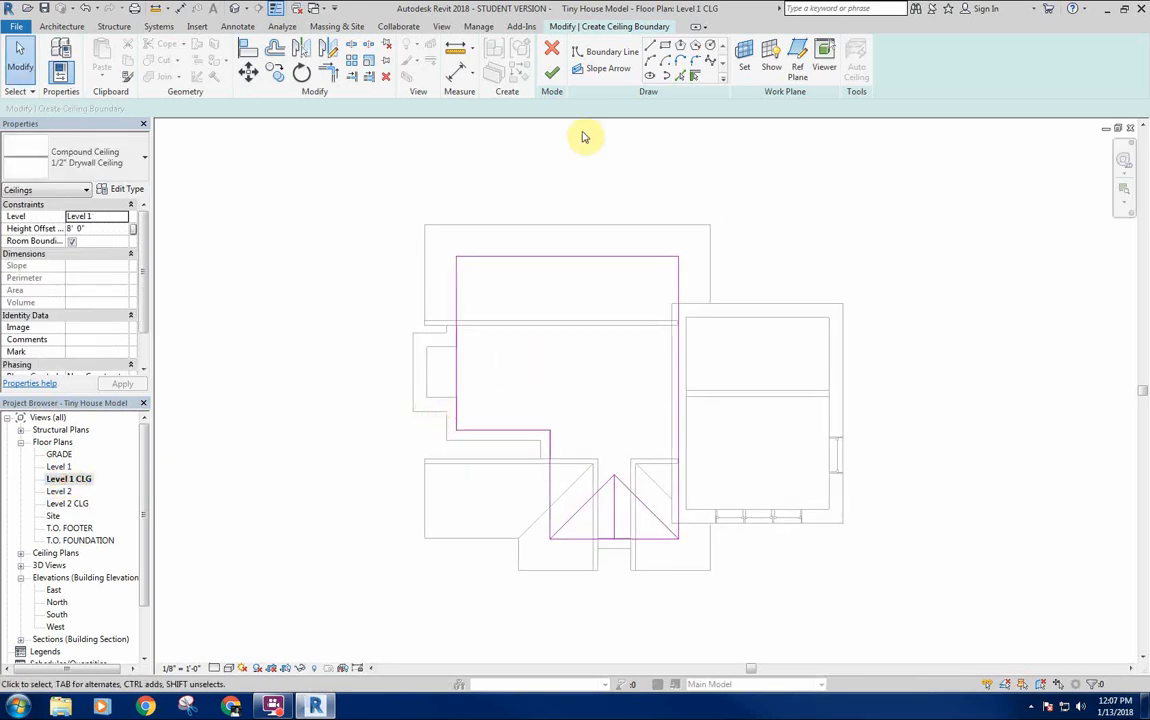
{"action": "left_click", "coordinate": [648, 45]}
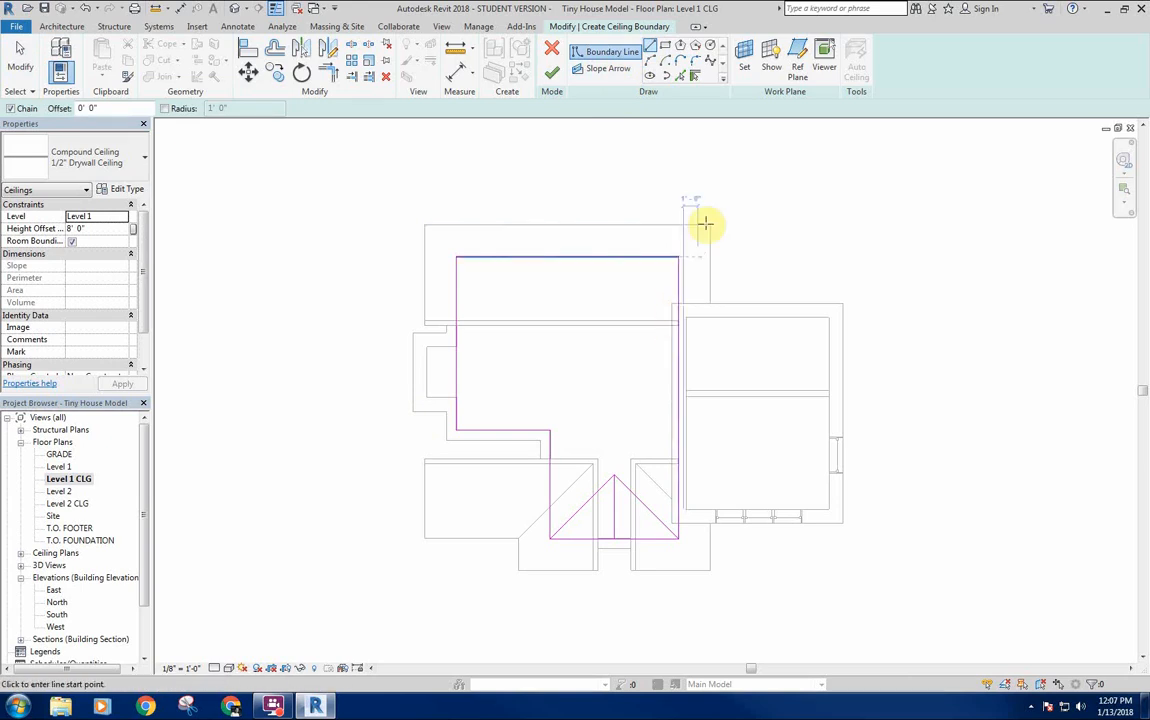
{"action": "left_click", "coordinate": [708, 224]}
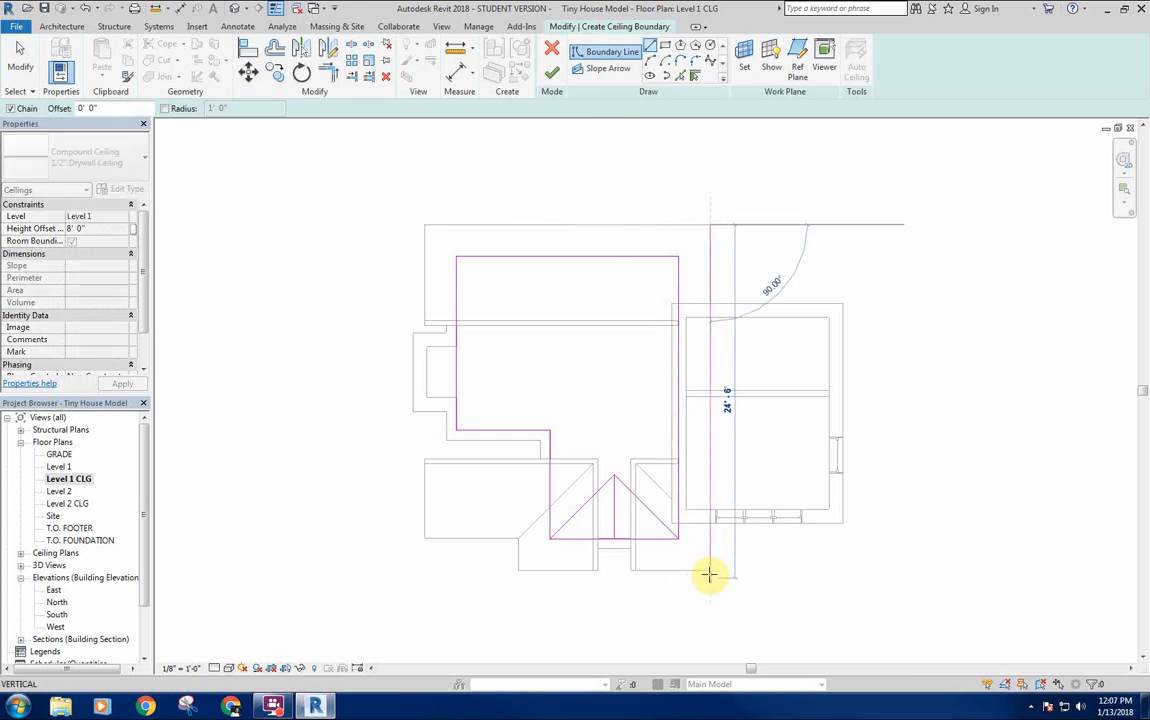
{"action": "left_click", "coordinate": [709, 570]}
{"action": "key", "text": "Escape"}
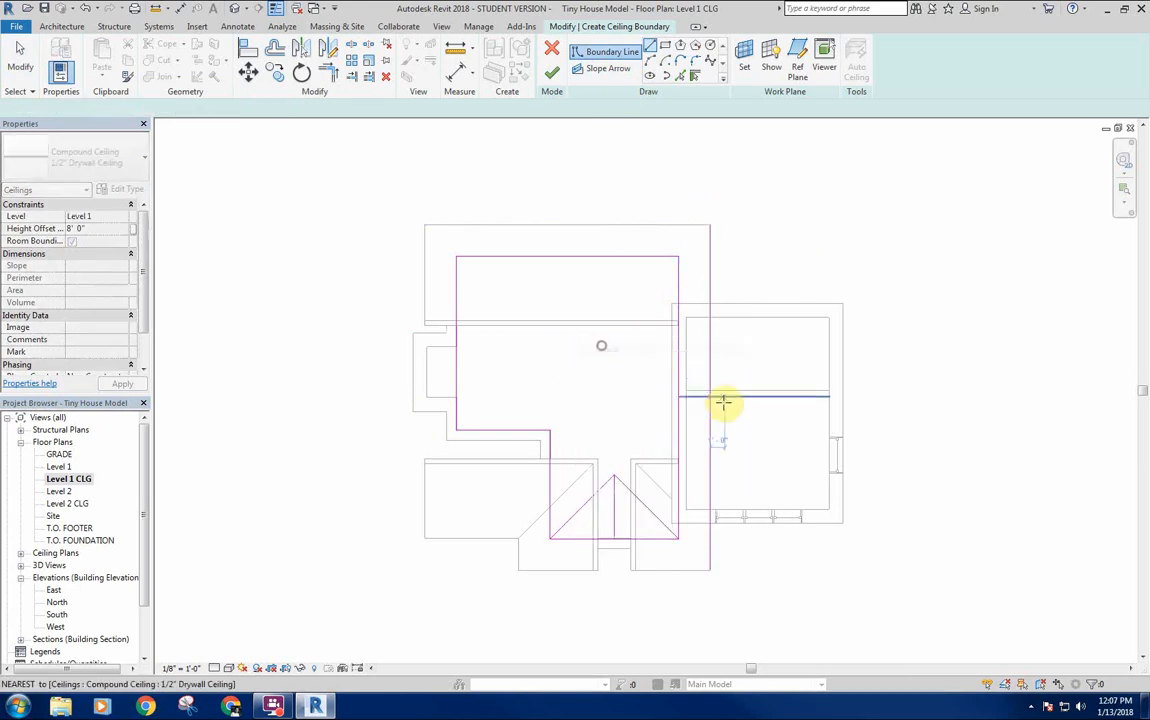
Draw a horizontal guide line about 19'-8" long westward from the vertical line's midpoint, across the room to the chimney.
{"action": "left_click", "coordinate": [708, 399]}
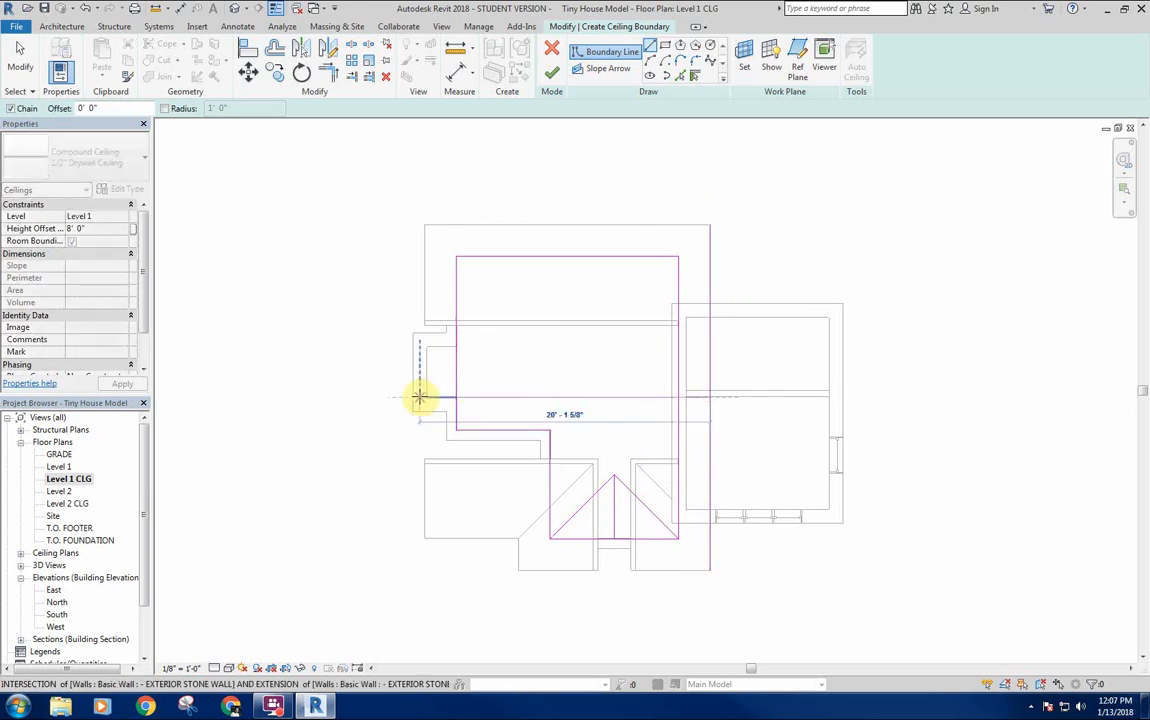
{"action": "left_click", "coordinate": [425, 397]}
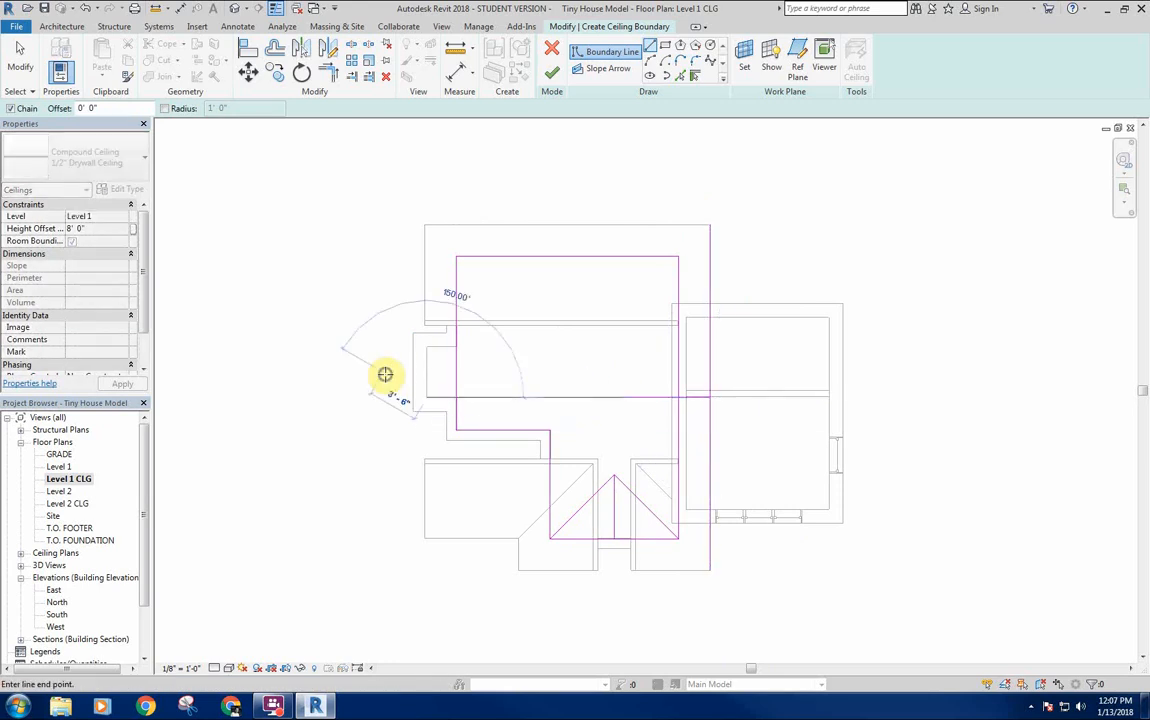
{"action": "key", "text": "Escape"}
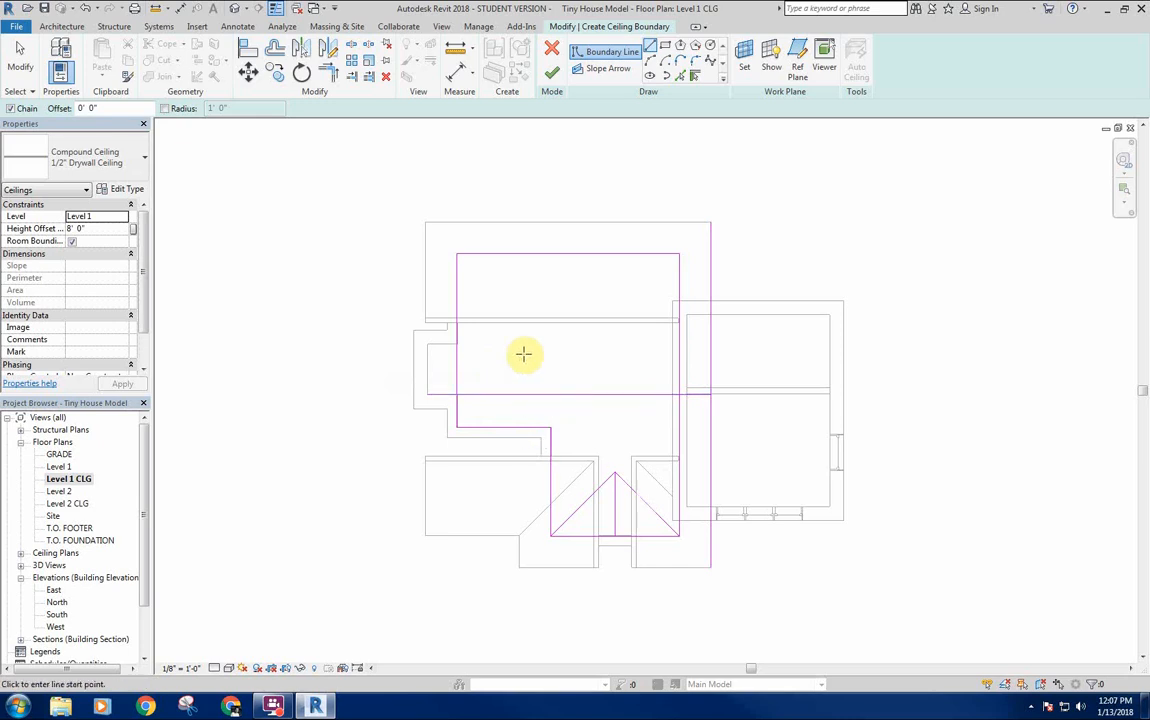
{"action": "key", "text": "Escape"}
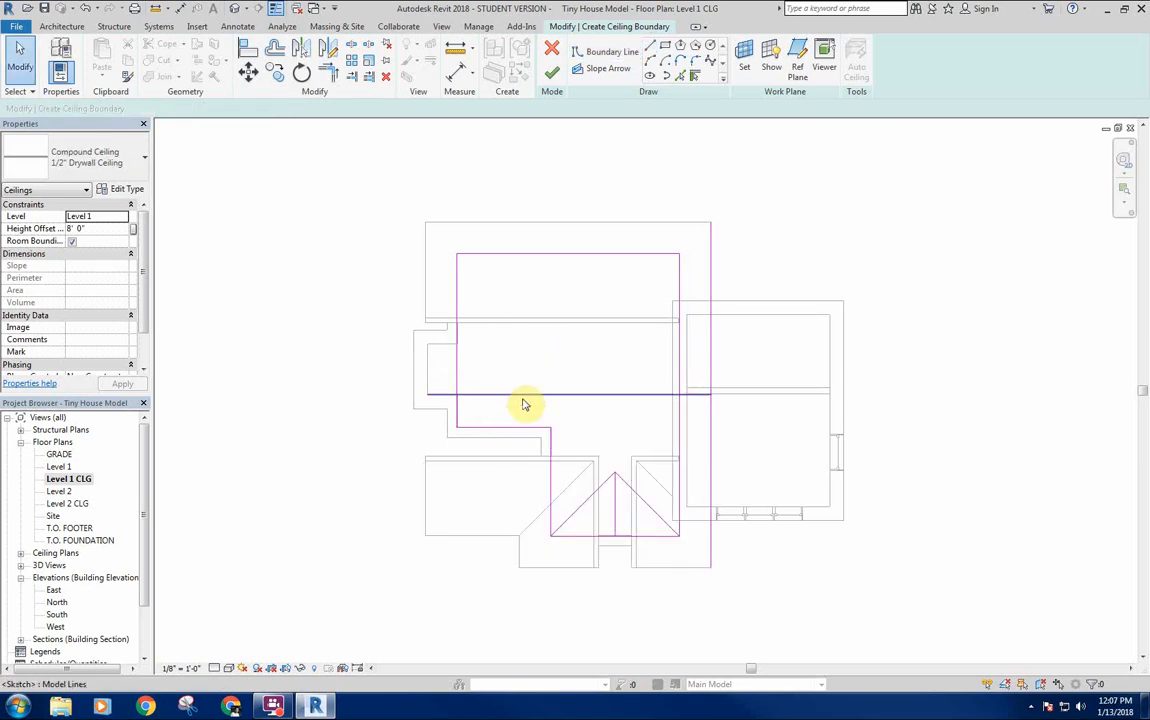
{"action": "middle_click_drag", "start_coordinate": [542, 367], "coordinate": [608, 393]}
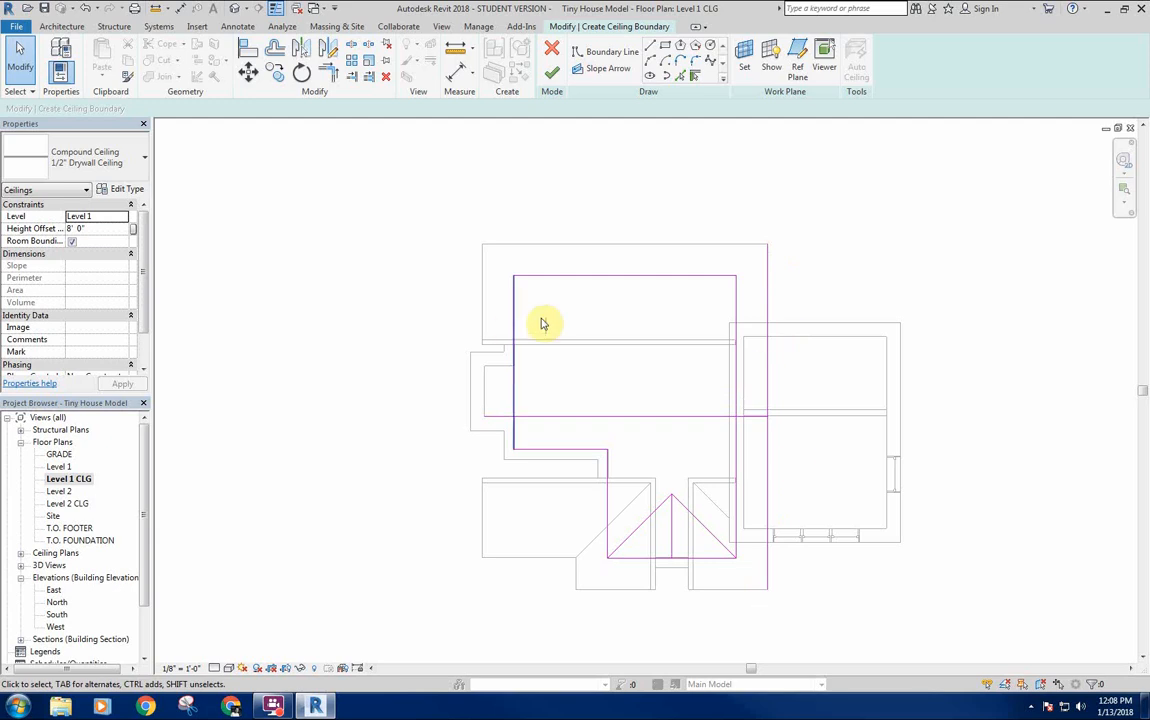
{"action": "middle_click_drag", "start_coordinate": [596, 338], "coordinate": [567, 334]}
{"action": "middle_click_drag", "start_coordinate": [596, 401], "coordinate": [583, 403]}
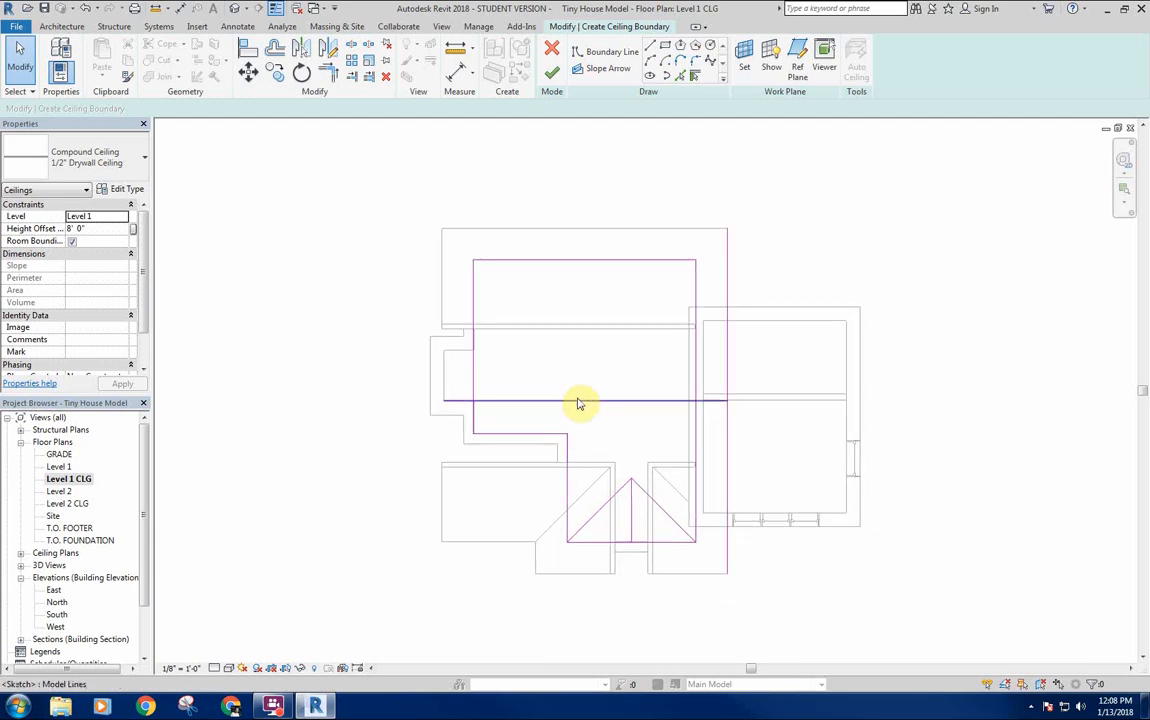
In the 3D view, use Pick Lines to create a boundary line from the main roof's ridge edge.
{"action": "left_click", "coordinate": [235, 9]}
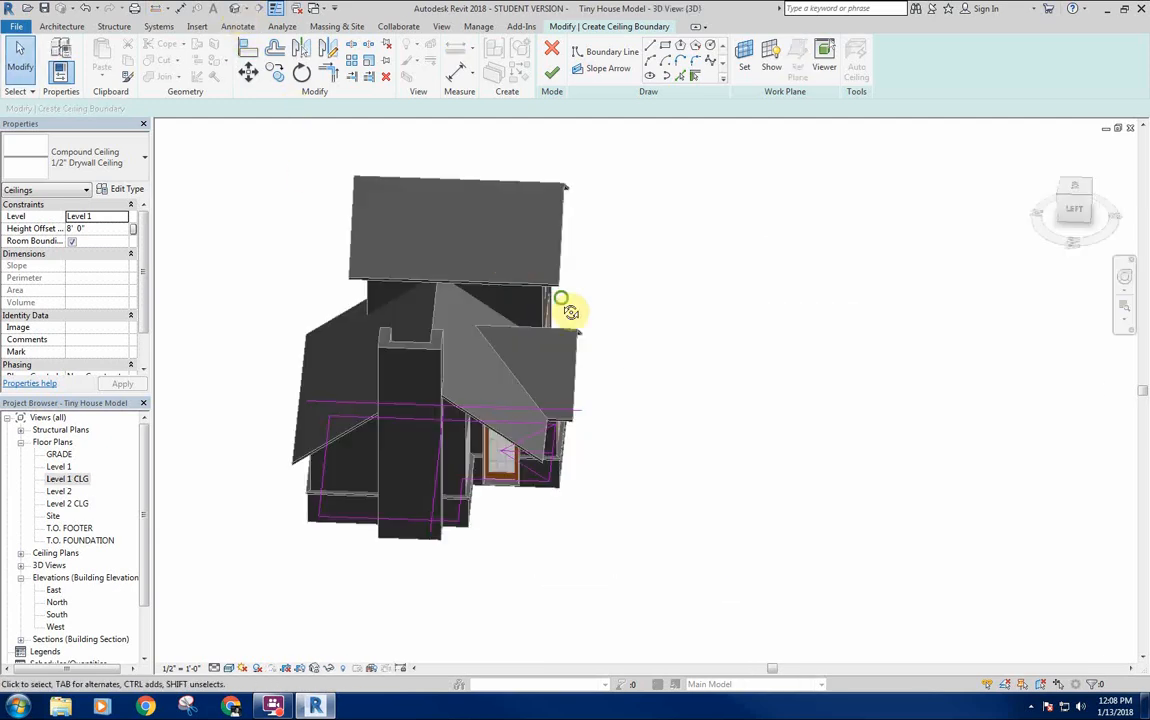
{"action": "left_click", "coordinate": [681, 76]}
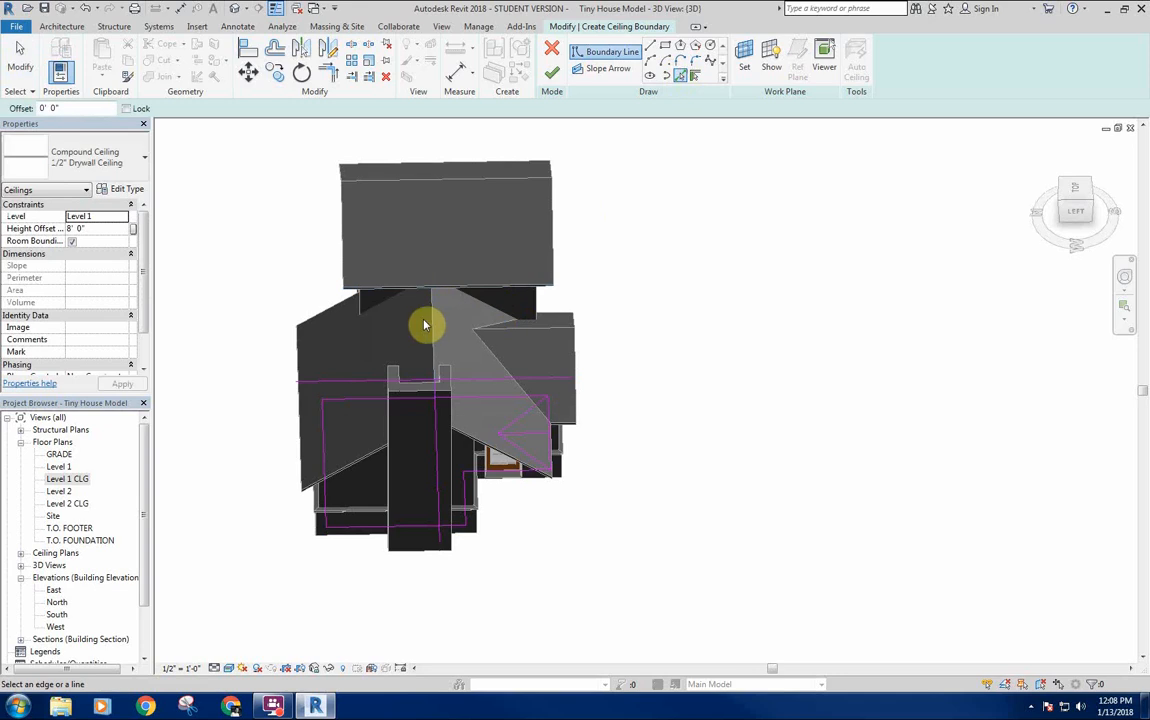
{"action": "scroll", "coordinate": [430, 340], "scroll_direction": "up", "scroll_amount": 10}
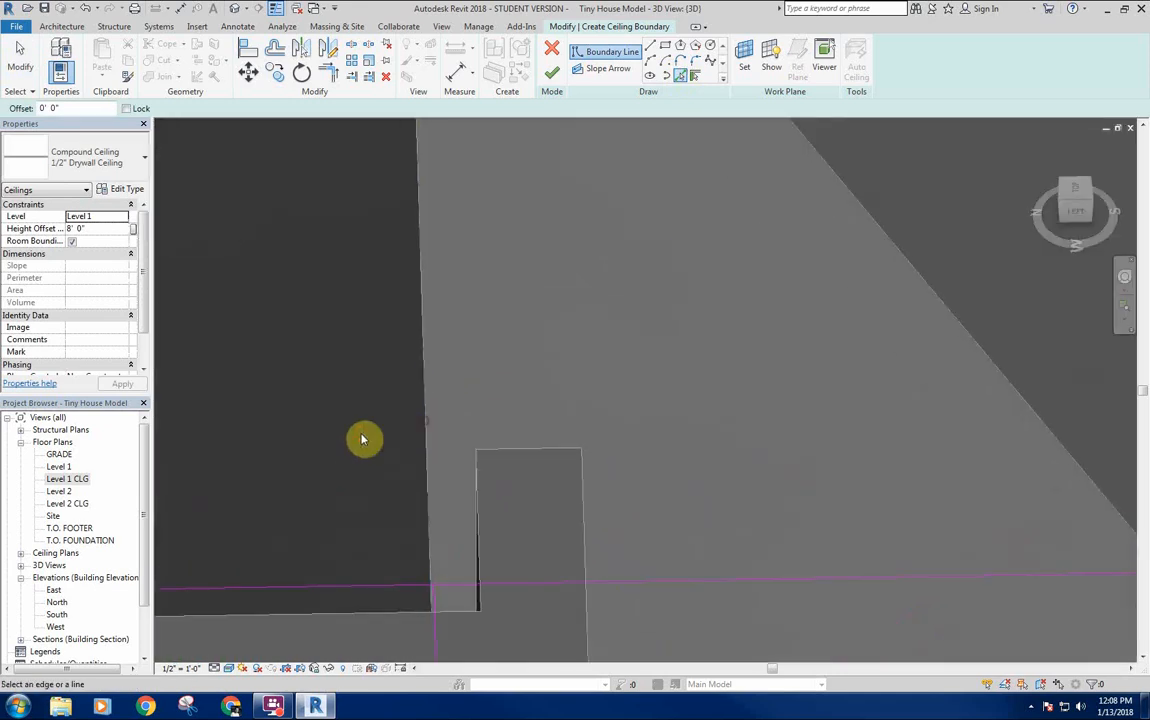
{"action": "scroll", "coordinate": [424, 385], "scroll_direction": "down", "scroll_amount": 10}
{"action": "middle_click_drag", "start_coordinate": [459, 346], "coordinate": [146, 352], "text": "shift"}
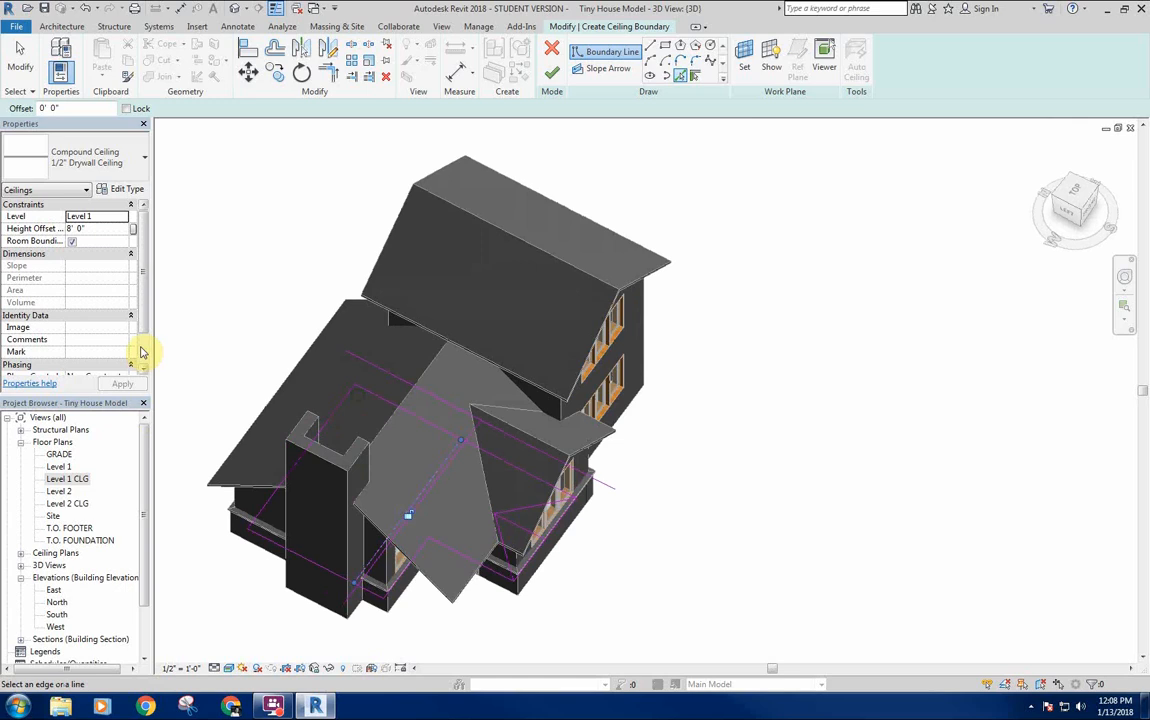
{"action": "right_click", "coordinate": [240, 322]}
{"action": "left_click", "coordinate": [273, 331]}
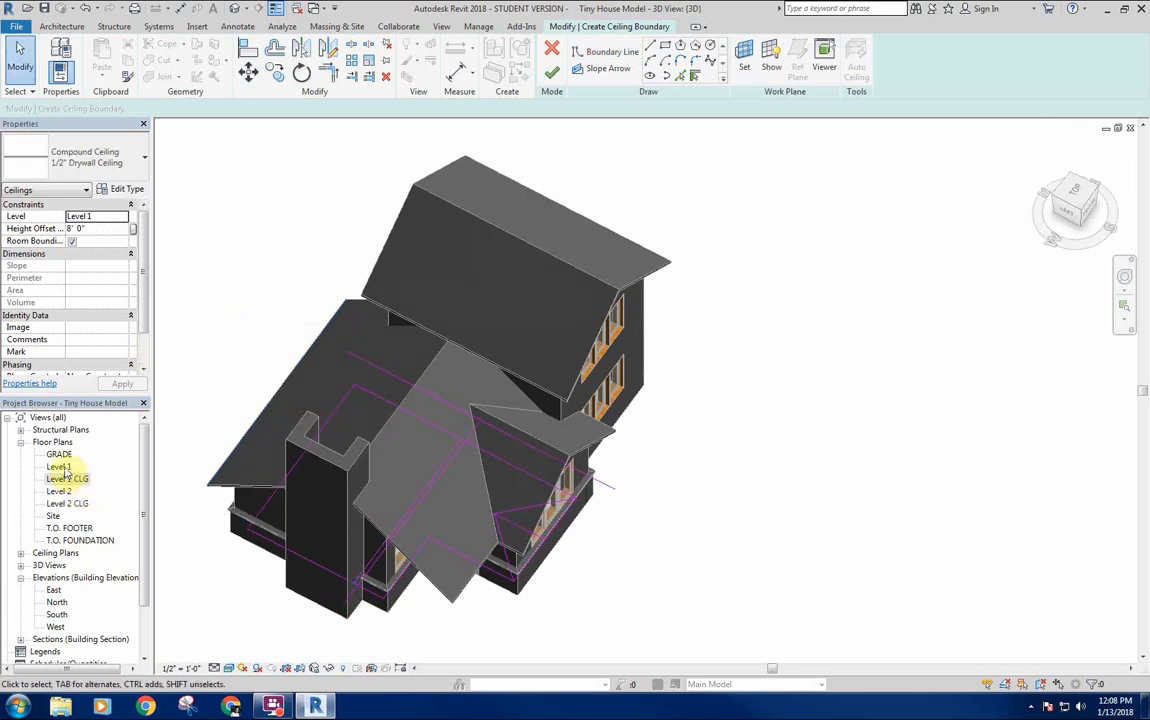
On the Level 1 plan, delete the hand-drawn horizontal and vertical guide lines and select the line picked from the ridge.
{"action": "double_click", "coordinate": [59, 466]}
{"action": "scroll", "coordinate": [643, 352], "scroll_direction": "down", "scroll_amount": 3}
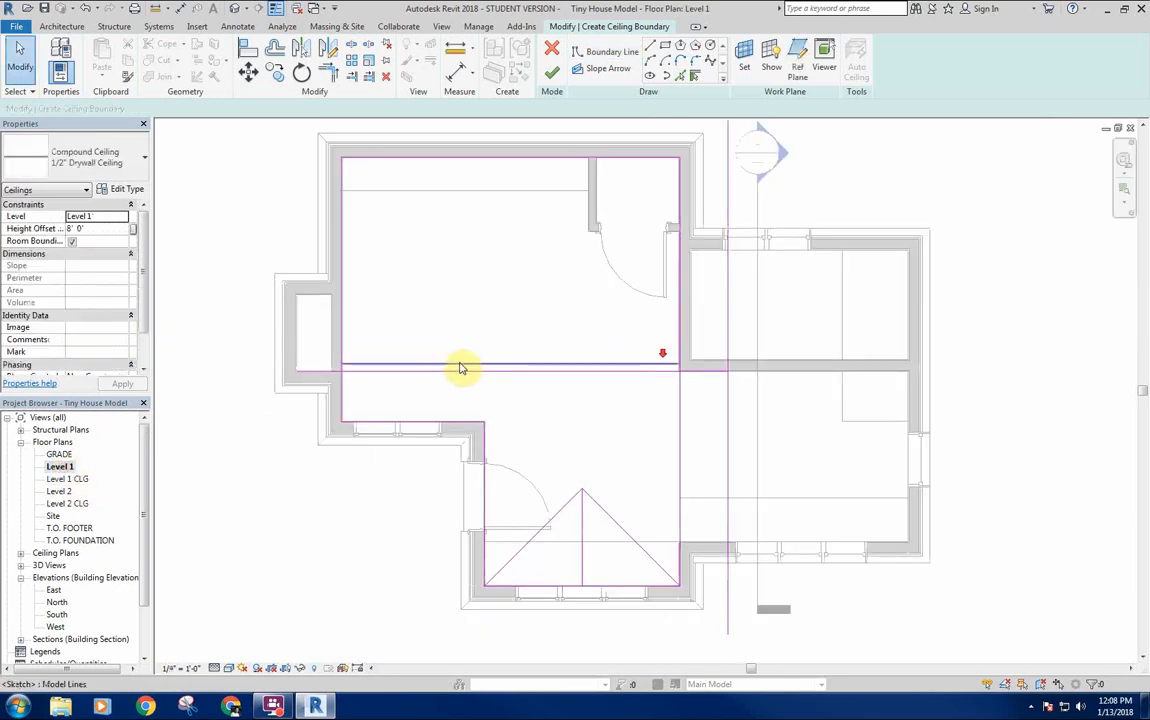
{"action": "left_click", "coordinate": [413, 370]}
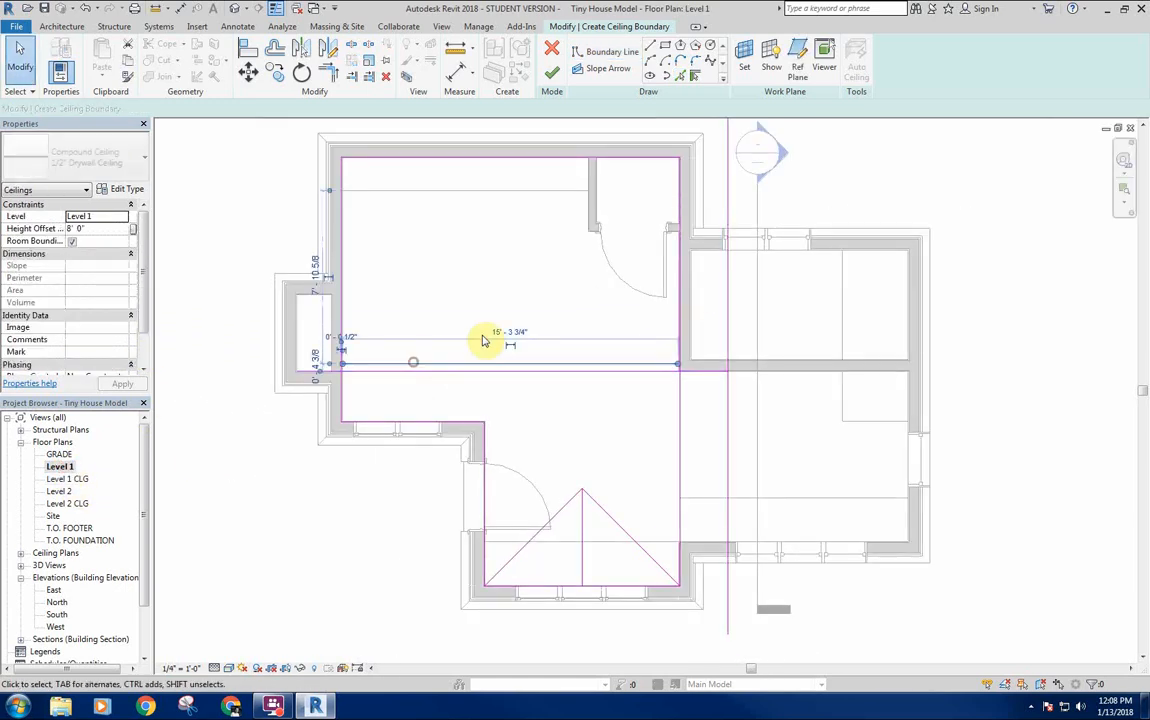
{"action": "left_click", "coordinate": [485, 321]}
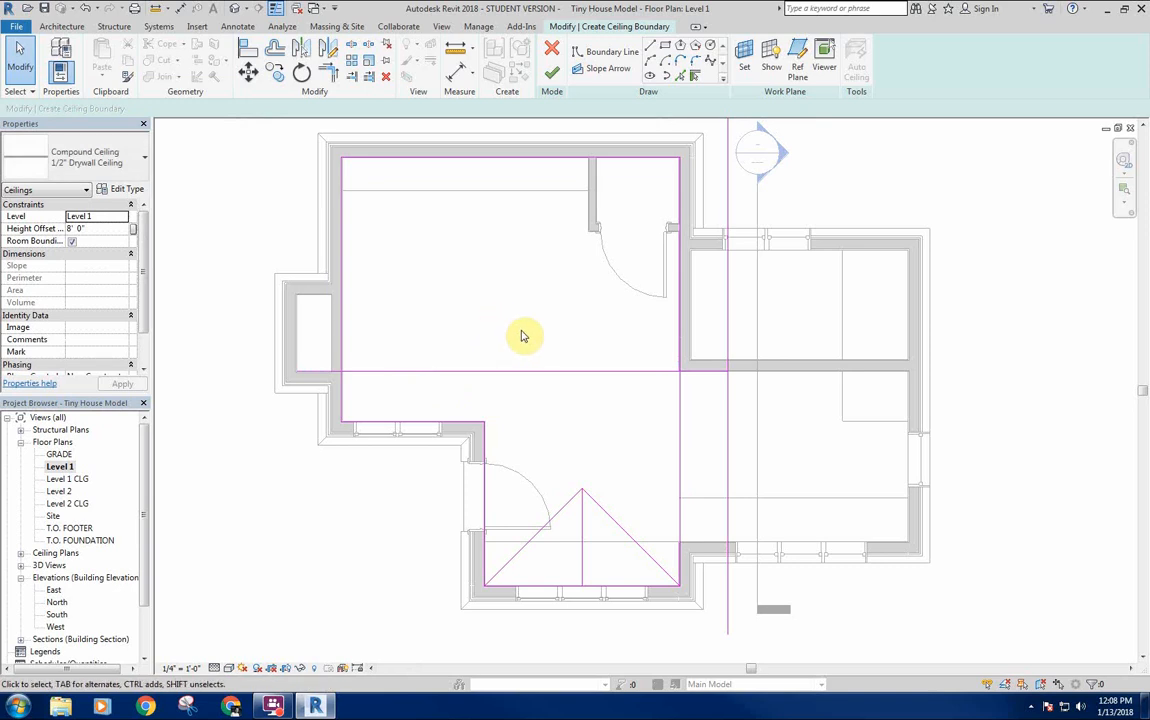
{"action": "left_click", "coordinate": [567, 372]}
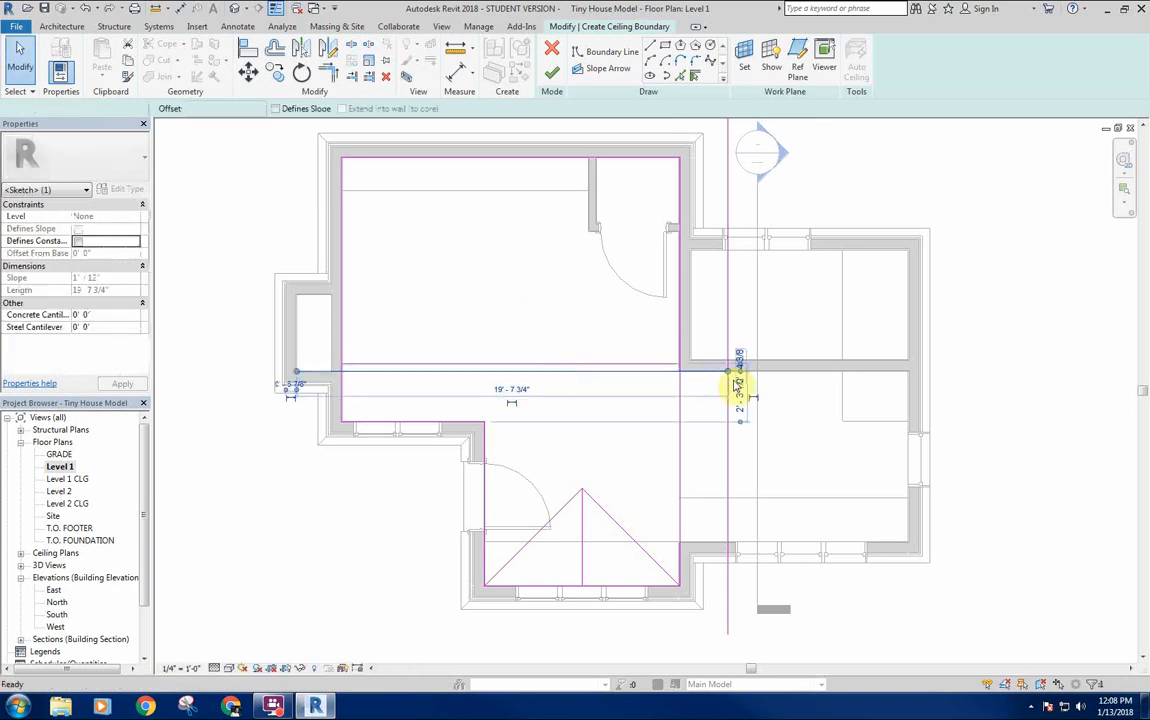
{"action": "key", "text": "Delete"}
{"action": "left_click", "coordinate": [728, 356]}
{"action": "key", "text": "Delete"}
{"action": "middle_click_drag", "start_coordinate": [554, 324], "coordinate": [566, 335]}
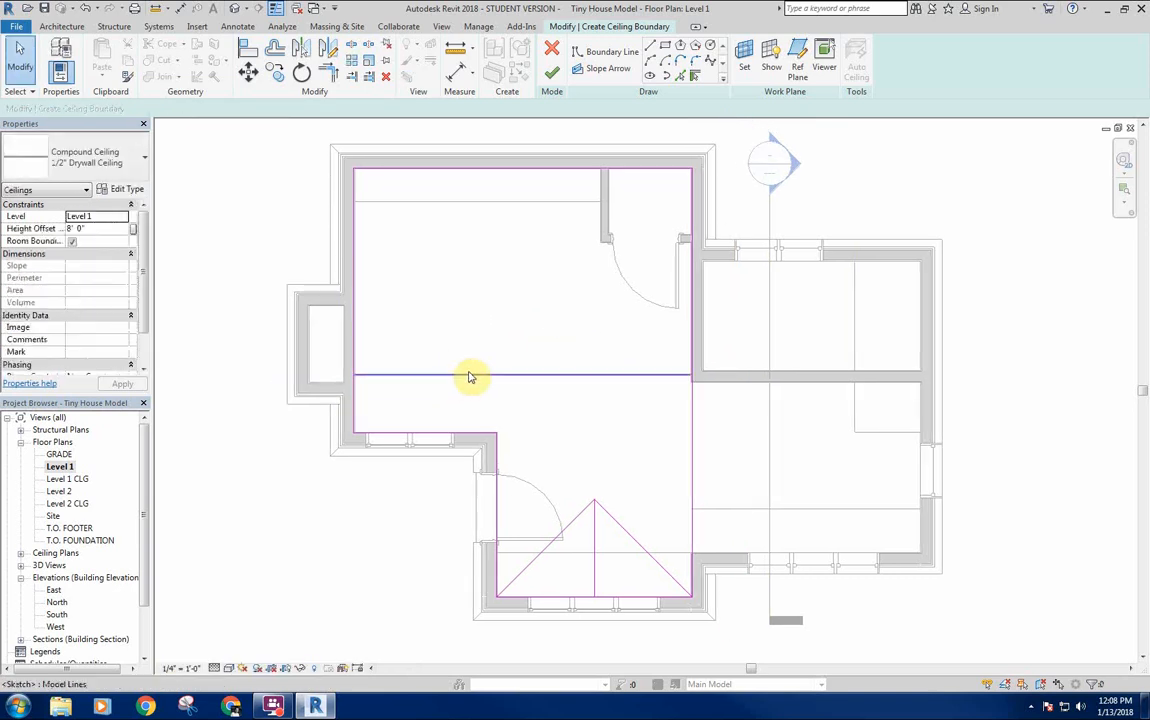
{"action": "left_click", "coordinate": [470, 376]}
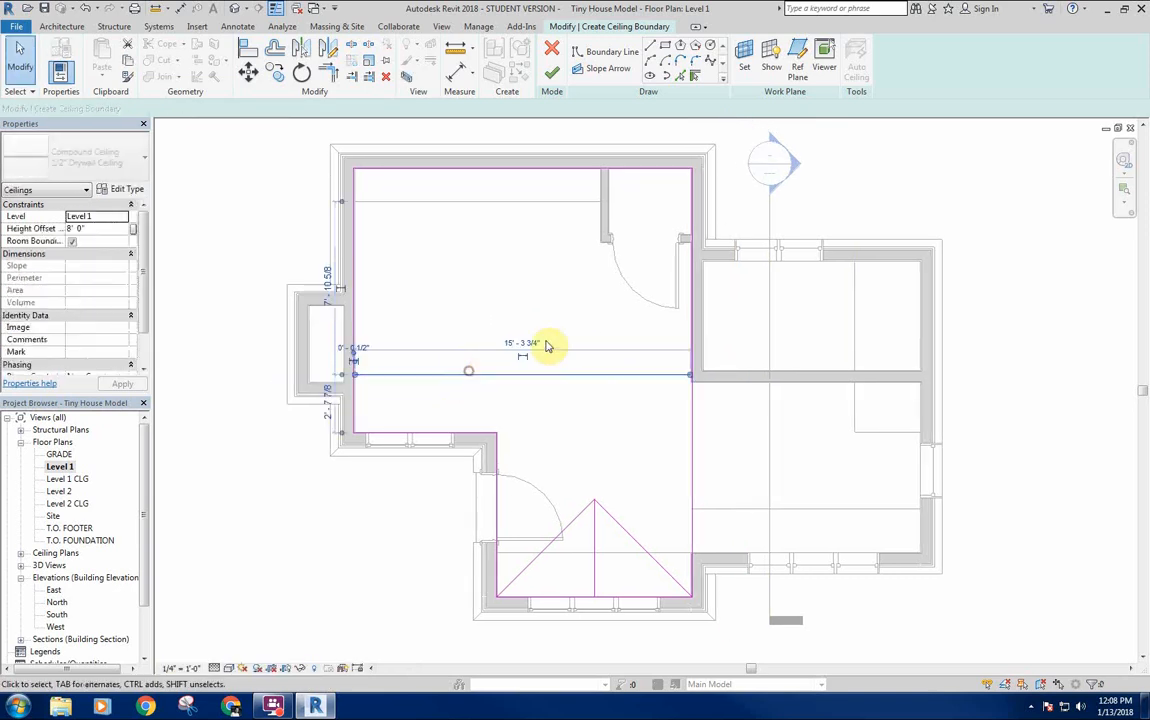
Examine the front gable's triangle lines within the ceiling sketch on the Level 1 plan.
{"action": "left_click", "coordinate": [500, 282]}
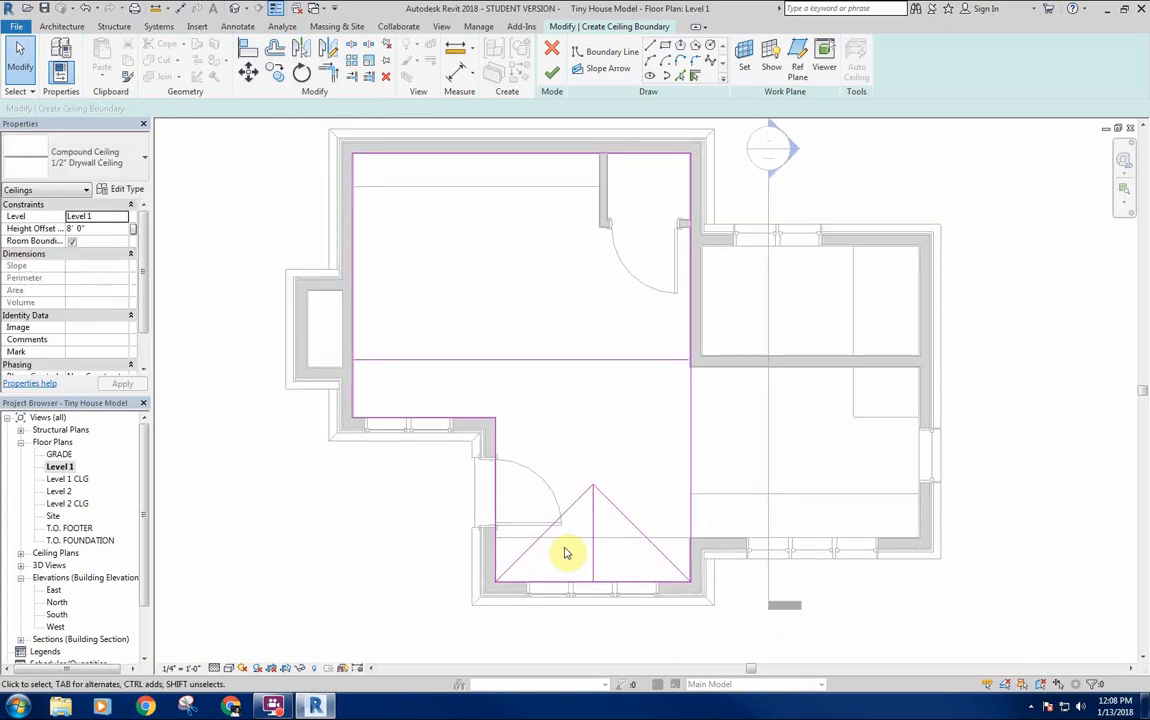
{"action": "middle_click_drag", "start_coordinate": [596, 437], "coordinate": [611, 470]}
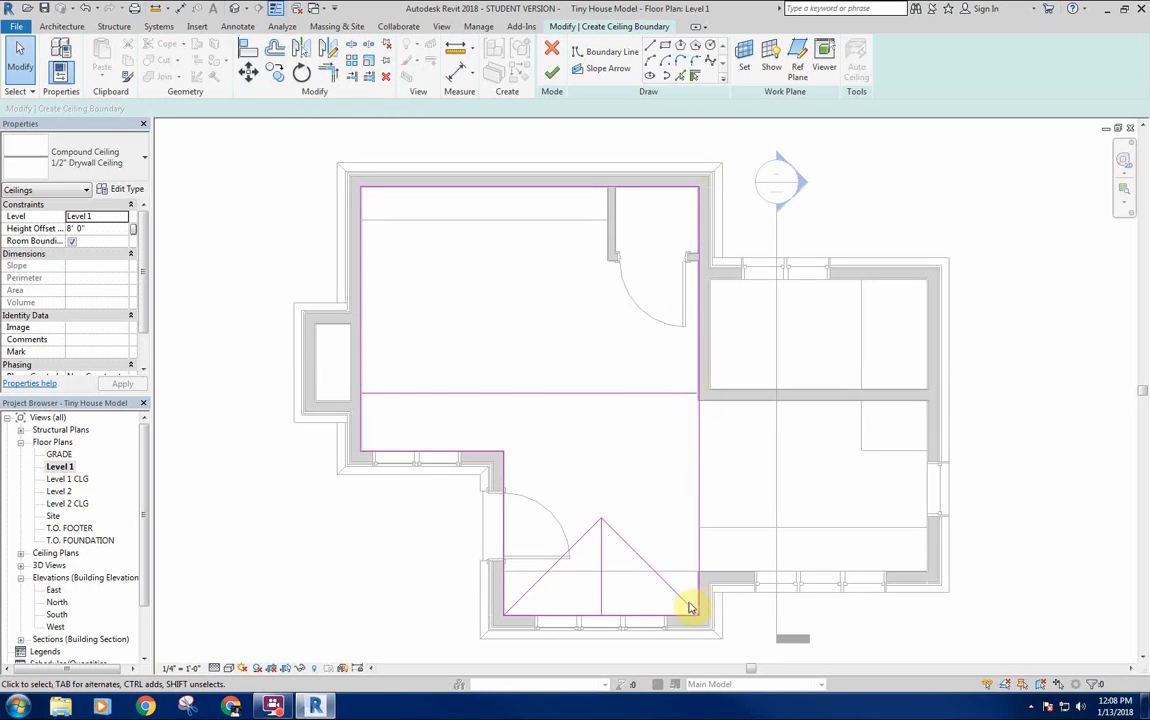
{"action": "middle_click_drag", "start_coordinate": [714, 583], "coordinate": [722, 580]}
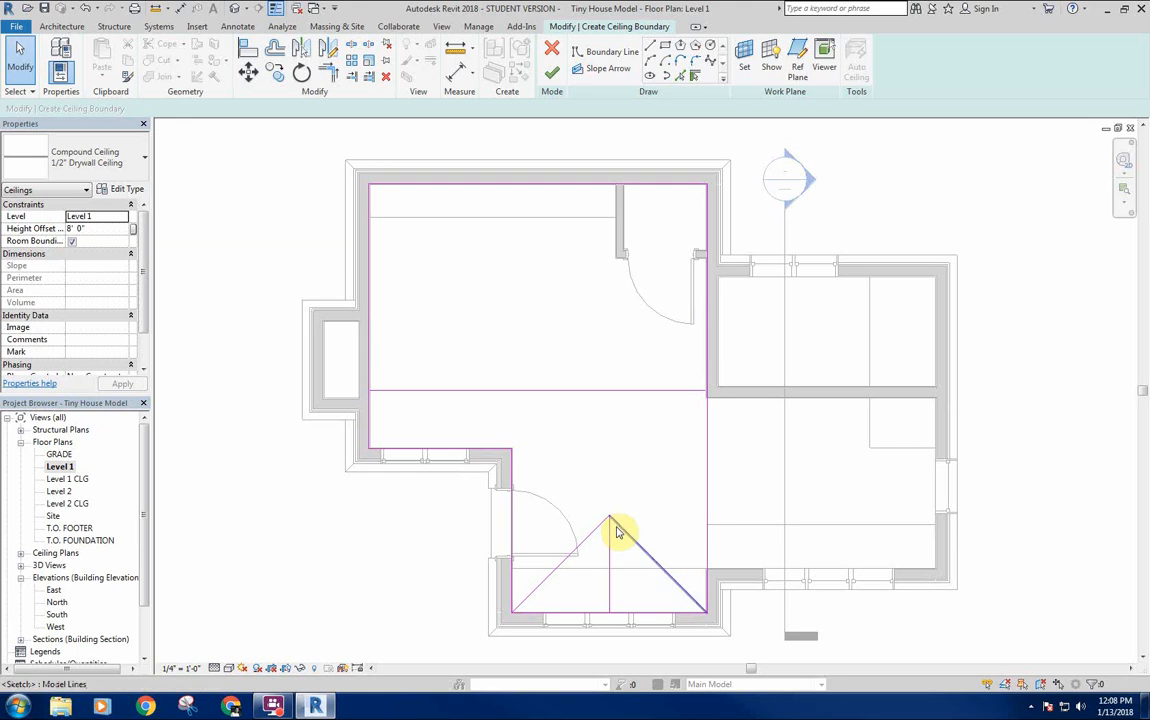
{"action": "scroll", "coordinate": [596, 544], "scroll_direction": "up", "scroll_amount": 2}
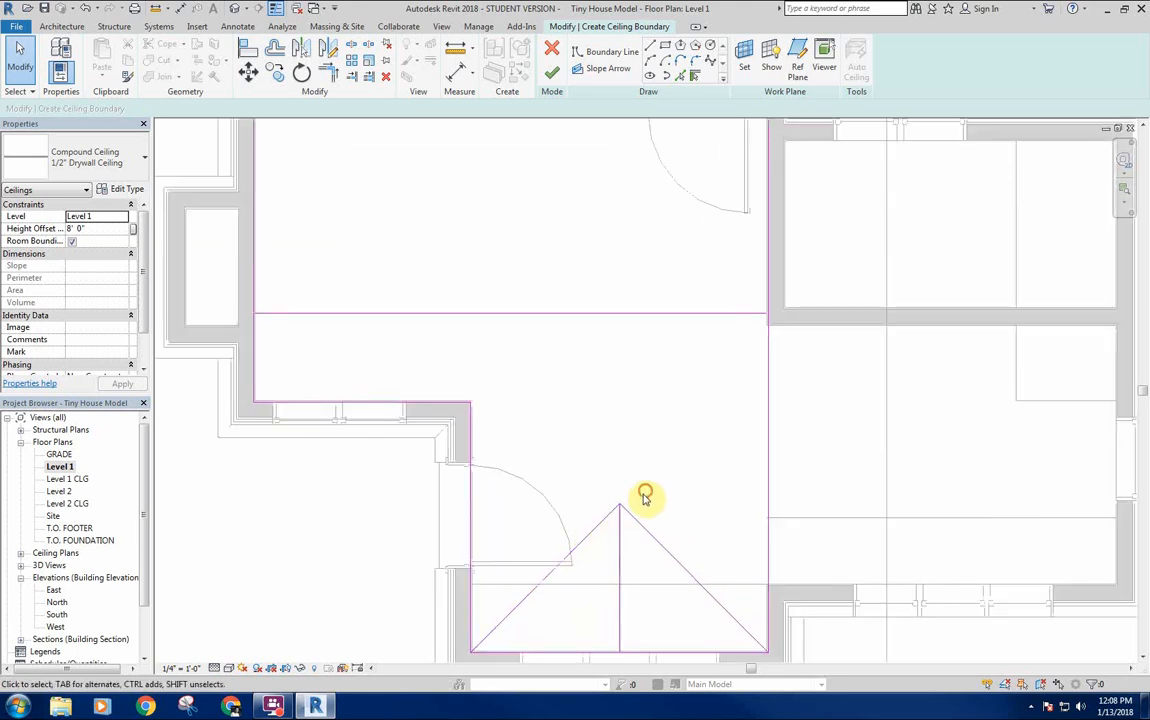
{"action": "middle_click_drag", "start_coordinate": [740, 598], "coordinate": [770, 500]}
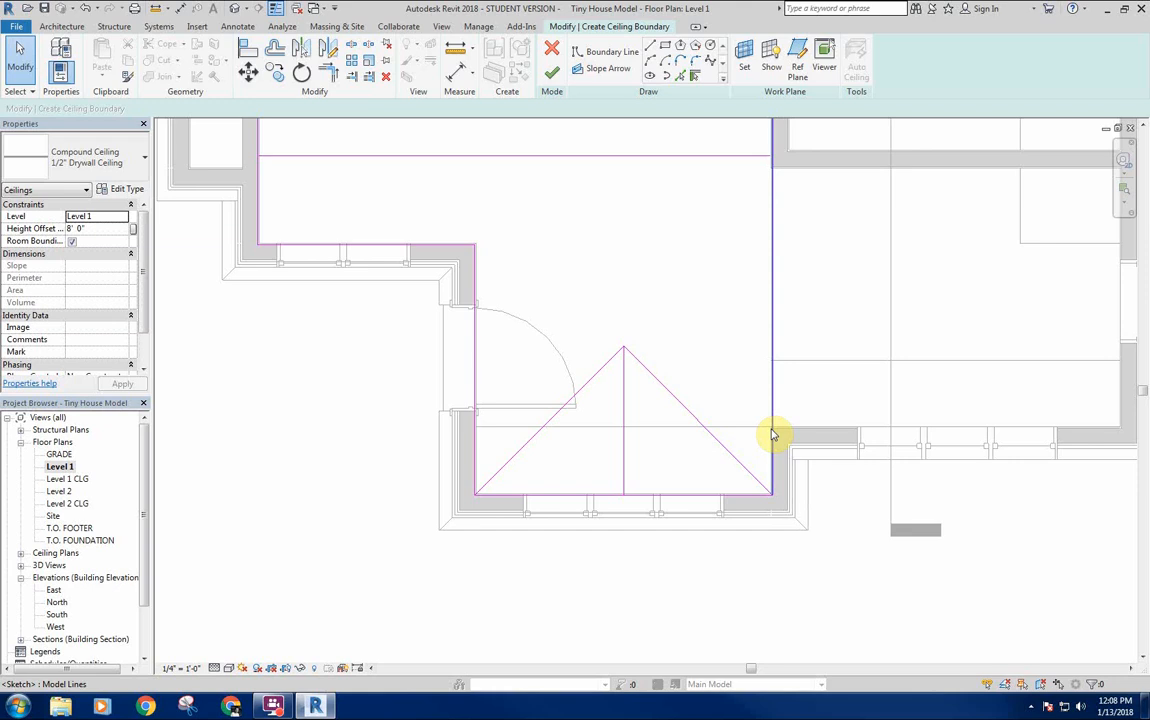
{"action": "middle_click_drag", "start_coordinate": [590, 380], "coordinate": [606, 388]}
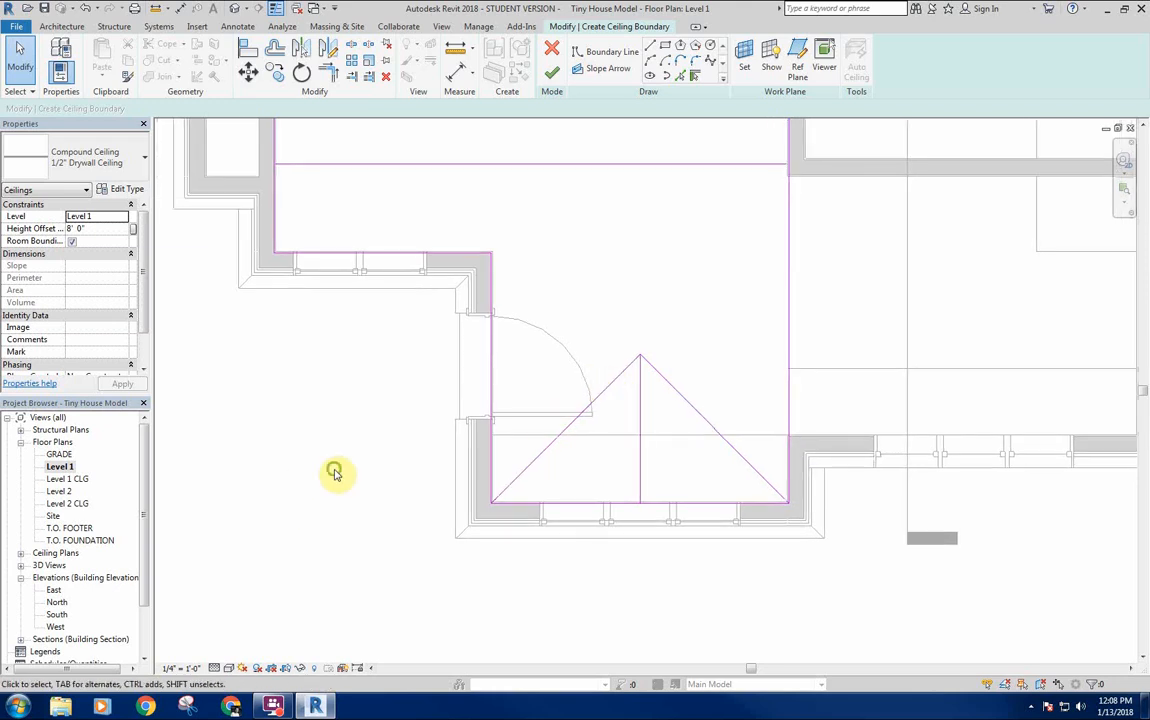
{"action": "middle_click_drag", "start_coordinate": [334, 472], "coordinate": [334, 439]}
{"action": "middle_click_drag", "start_coordinate": [634, 395], "coordinate": [623, 418]}
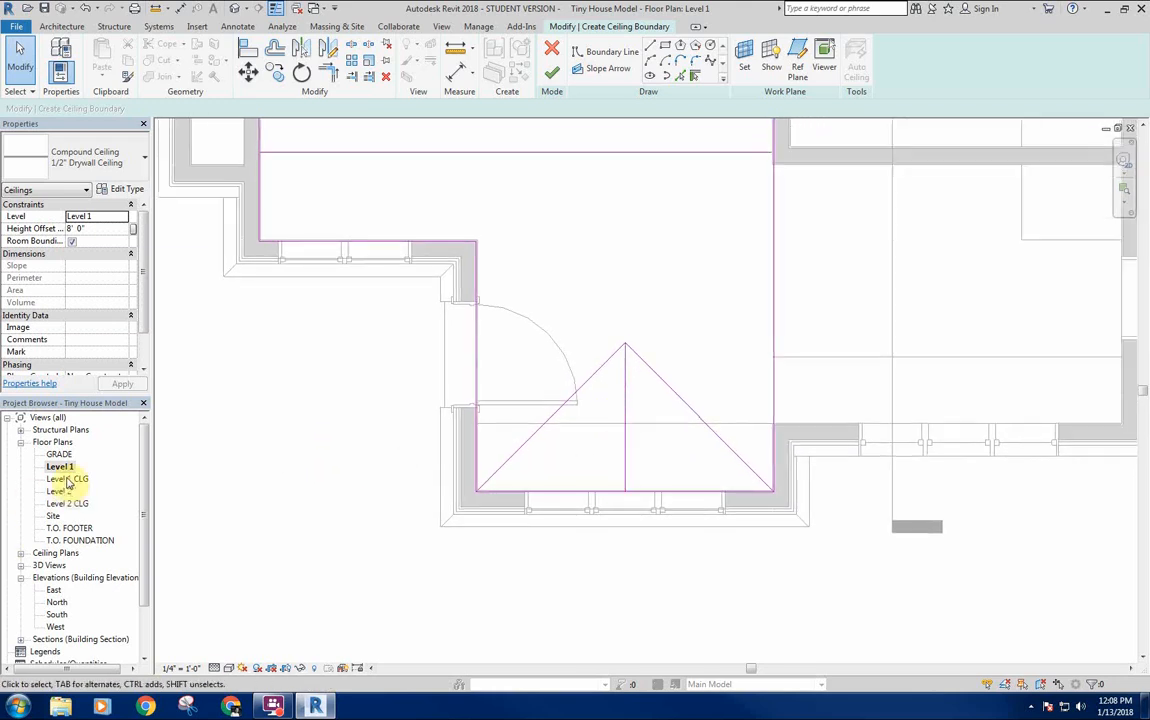
On the Level 2 plan, use Pick Lines to create boundary lines from both valley edges of the front gable roof.
{"action": "double_click", "coordinate": [66, 491]}
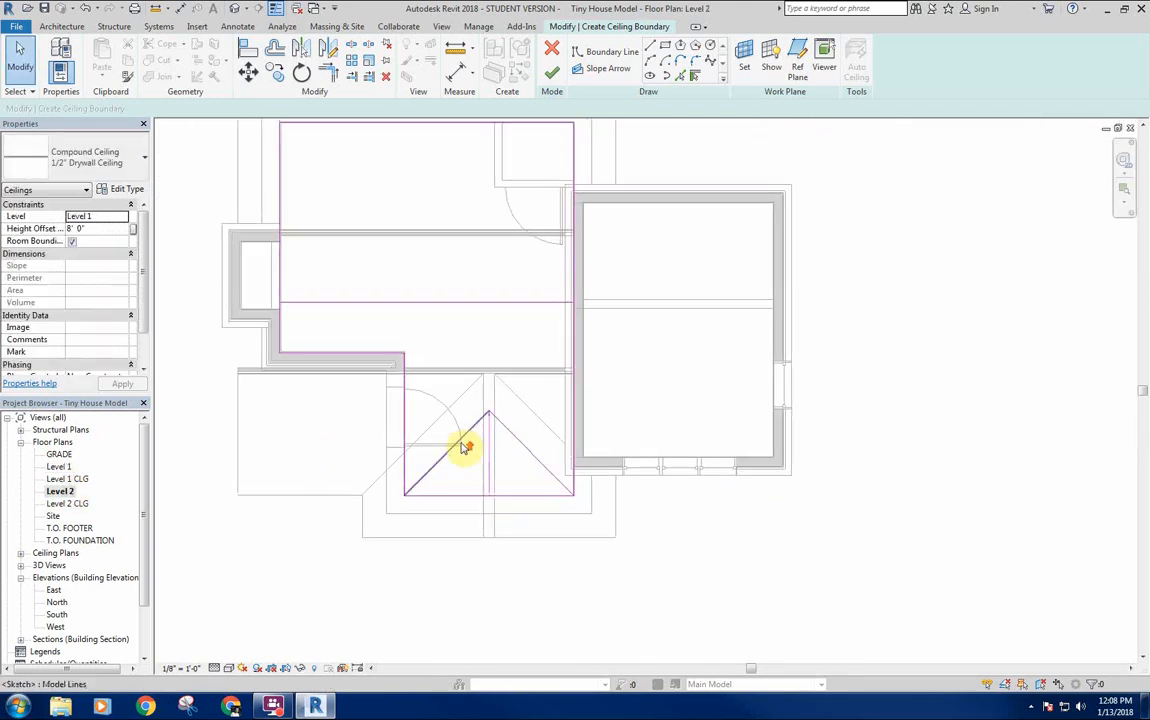
{"action": "scroll", "coordinate": [462, 449], "scroll_direction": "up", "scroll_amount": 2}
{"action": "left_click", "coordinate": [679, 77]}
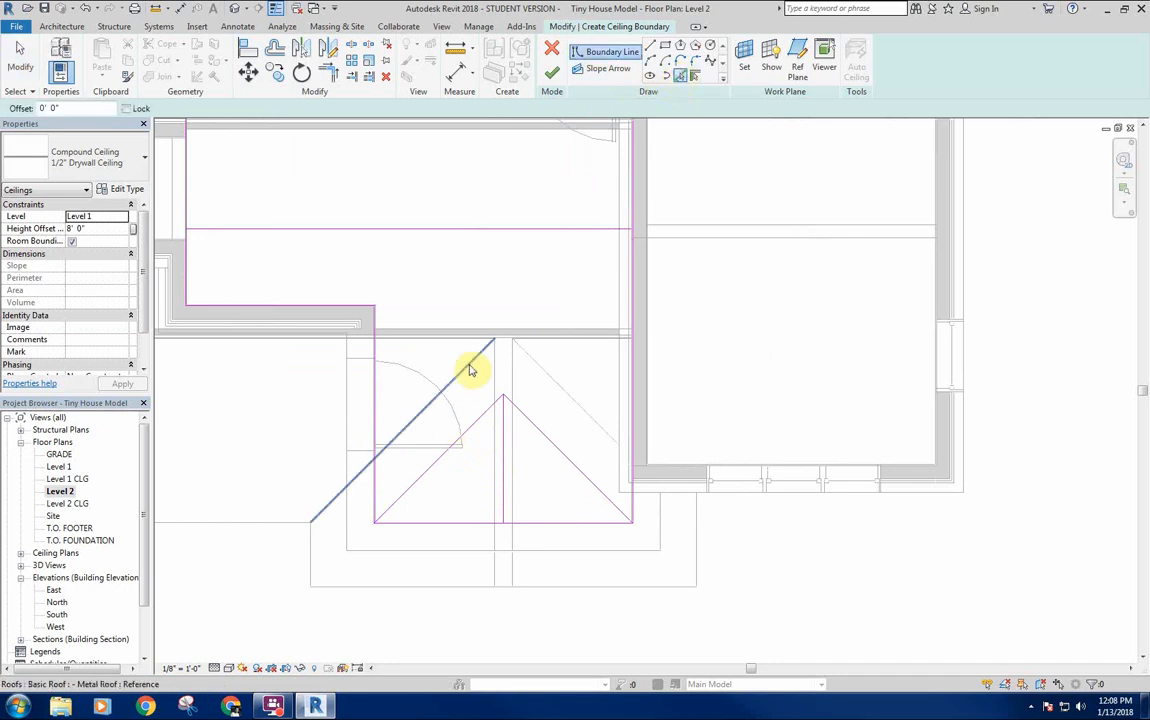
{"action": "left_click", "coordinate": [570, 402]}
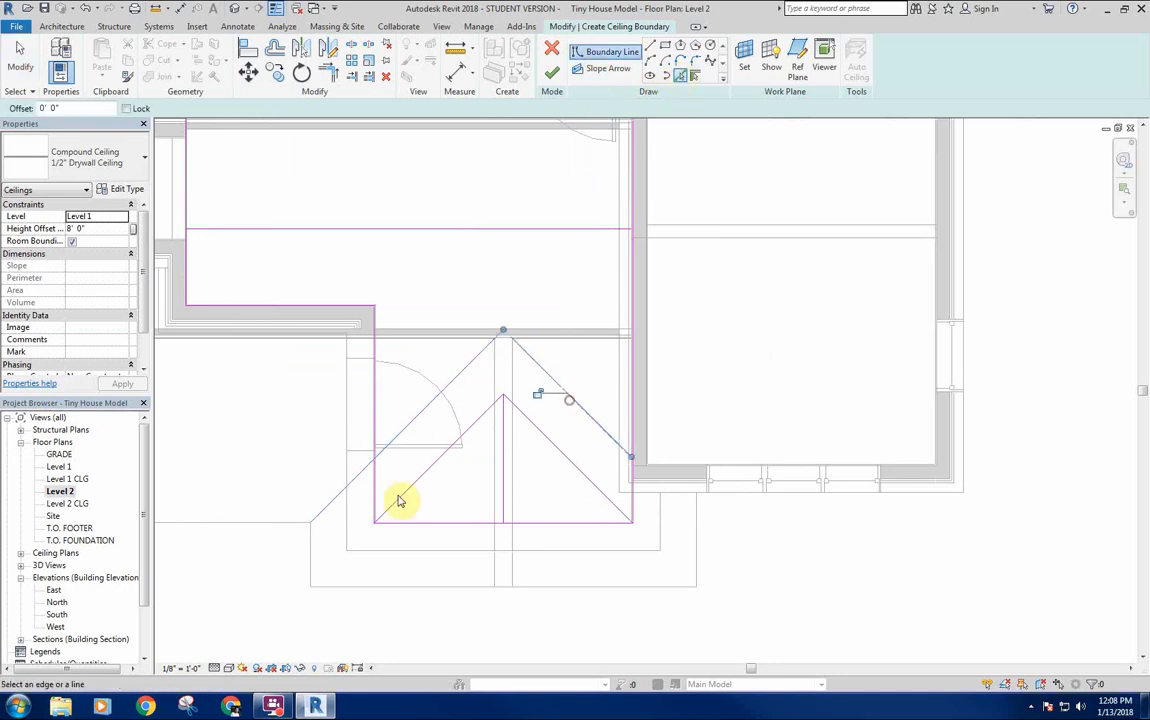
{"action": "middle_click_drag", "start_coordinate": [388, 501], "coordinate": [404, 414]}
{"action": "right_click", "coordinate": [447, 419]}
{"action": "left_click", "coordinate": [465, 422]}
{"action": "right_click", "coordinate": [480, 389]}
{"action": "left_click", "coordinate": [495, 393]}
{"action": "left_click", "coordinate": [495, 397]}
{"action": "middle_click_drag", "start_coordinate": [475, 418], "coordinate": [428, 436]}
On the Level 1 plan, stretch the front gable's vertical ridge line north to the peak of the picked valley lines.
{"action": "double_click", "coordinate": [66, 468]}
{"action": "middle_click_drag", "start_coordinate": [613, 330], "coordinate": [525, 340]}
{"action": "left_click", "coordinate": [506, 362]}
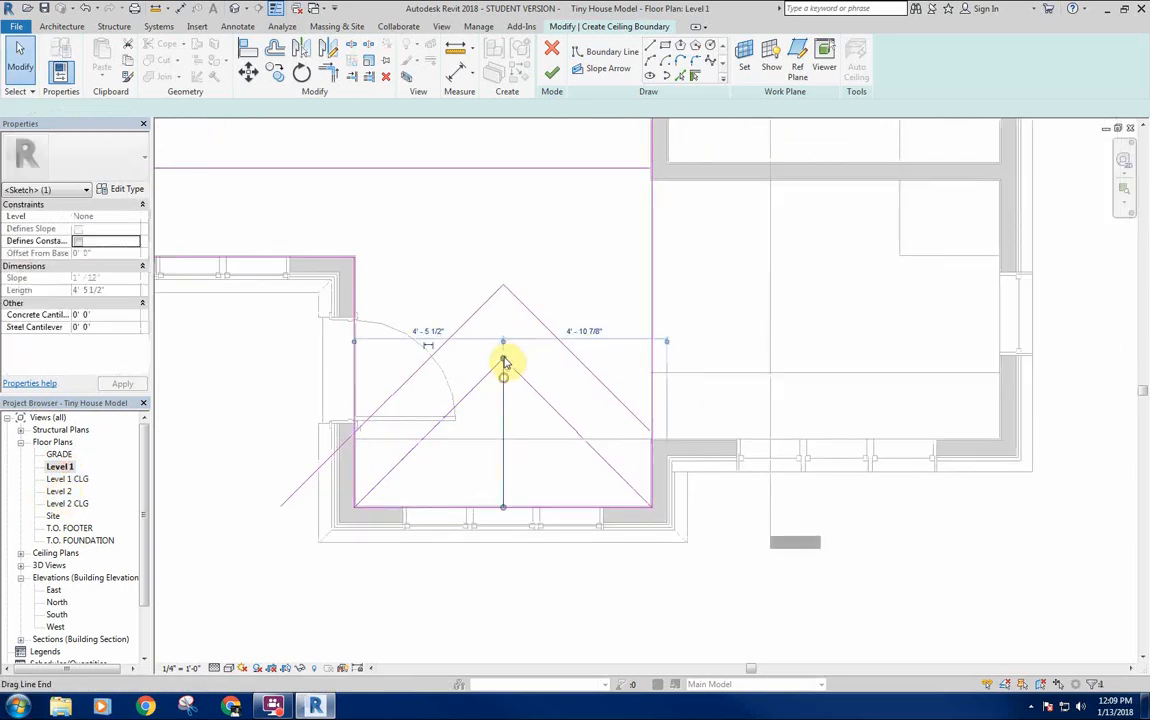
{"action": "left_click_drag", "start_coordinate": [505, 360], "coordinate": [503, 280]}
Delete the two old diagonal lines inside the picked valley lines.
{"action": "left_click", "coordinate": [543, 356]}
{"action": "left_click_drag", "start_coordinate": [542, 354], "coordinate": [527, 435]}
{"action": "key", "text": "Delete"}
{"action": "left_click", "coordinate": [448, 408]}
{"action": "key", "text": "Delete"}
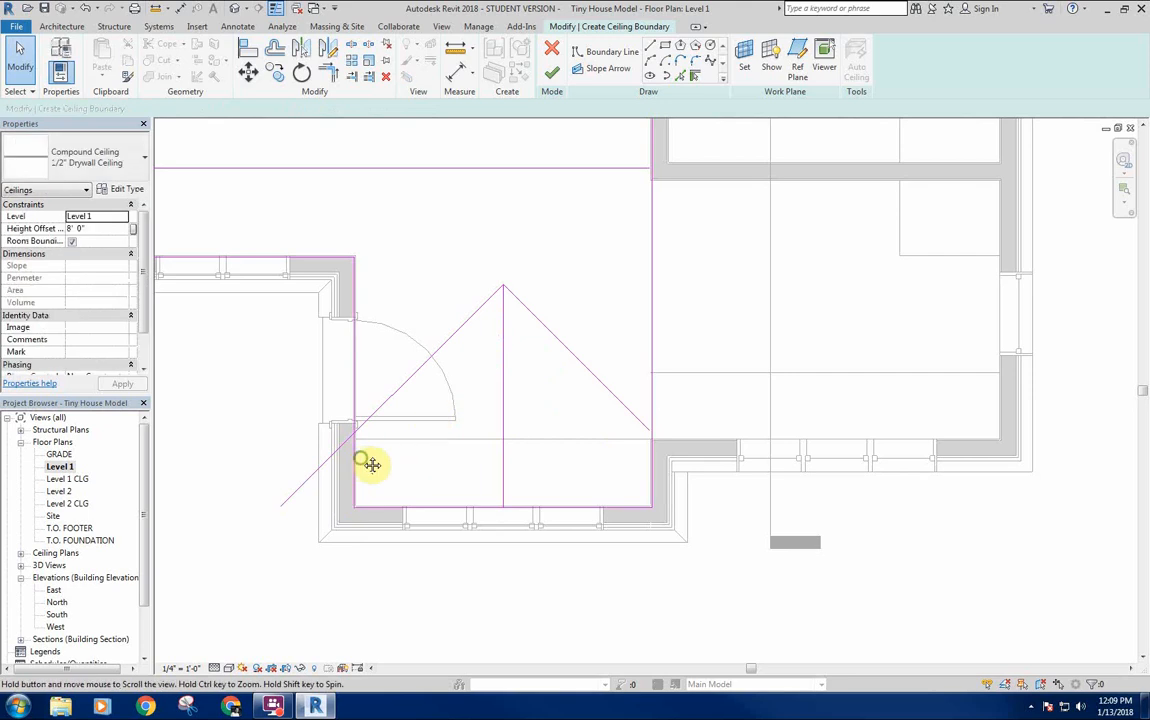
Trim both valley lines to corners with the front bay's west and east boundary lines.
{"action": "key", "text": "r"}
{"action": "left_click", "coordinate": [358, 459]}
{"action": "left_click", "coordinate": [364, 420]}
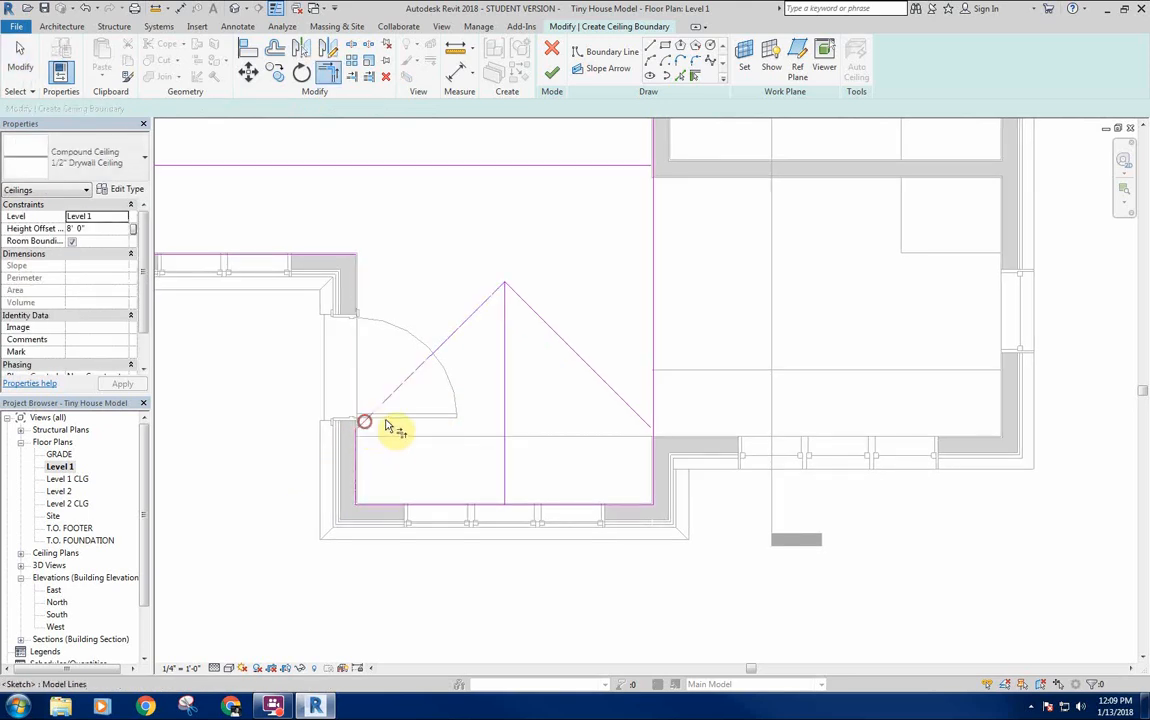
{"action": "left_click", "coordinate": [655, 459]}
{"action": "left_click", "coordinate": [647, 430]}
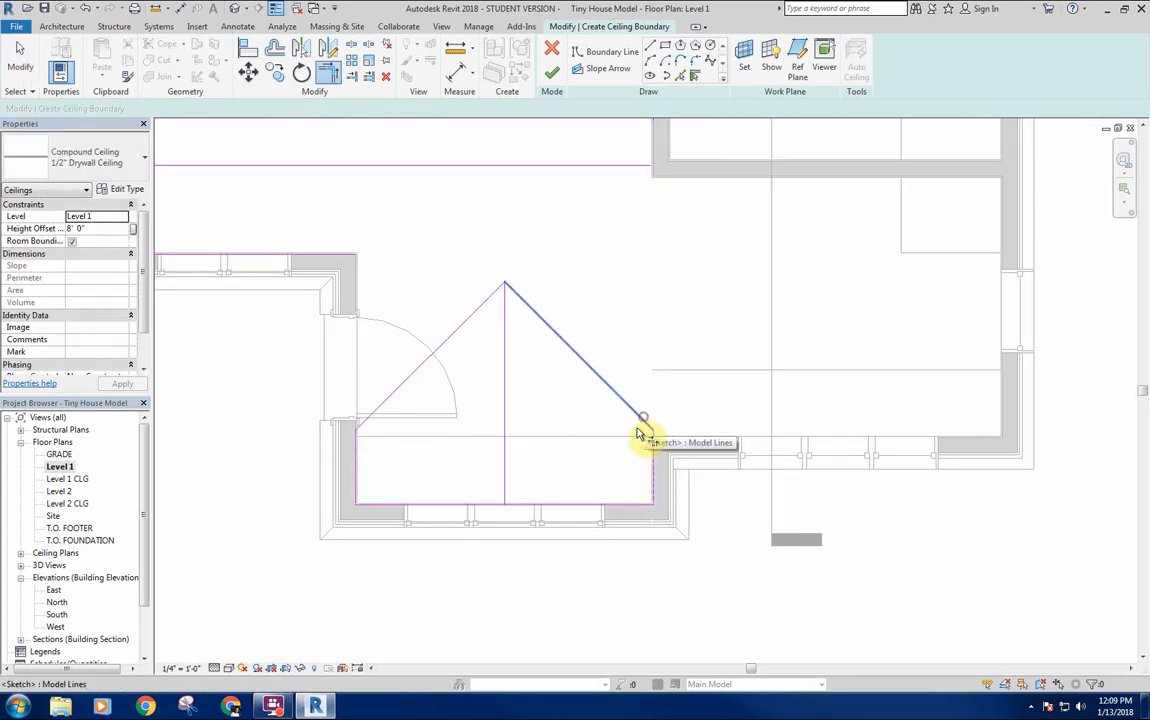
{"action": "scroll", "coordinate": [630, 400], "scroll_direction": "down", "scroll_amount": 4}
{"action": "right_click", "coordinate": [591, 361]}
{"action": "left_click", "coordinate": [630, 370]}
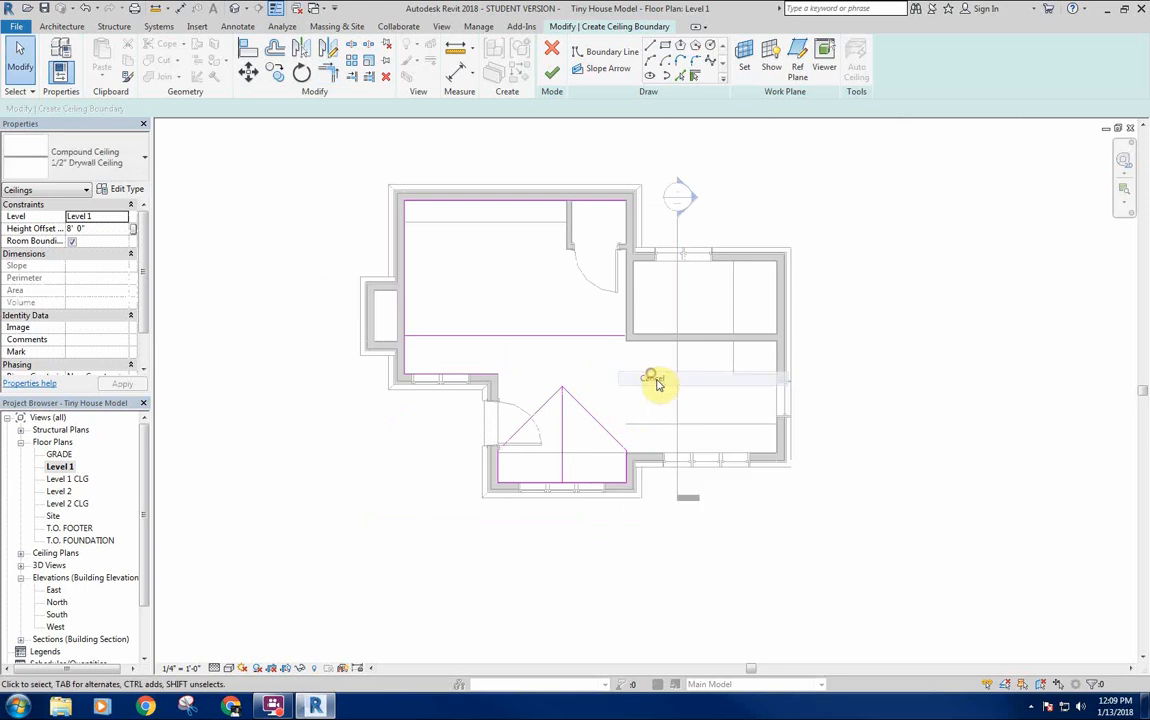
Select all the ceiling sketch lines of the large room and front gable and copy them to the clipboard.
{"action": "mouse_move", "coordinate": [640, 168]}
{"action": "left_mouse_down"}
{"action": "mouse_move", "coordinate": [500, 488]}
{"action": "mouse_move", "coordinate": [334, 539]}
{"action": "mouse_move", "coordinate": [337, 520]}
{"action": "left_mouse_up"}
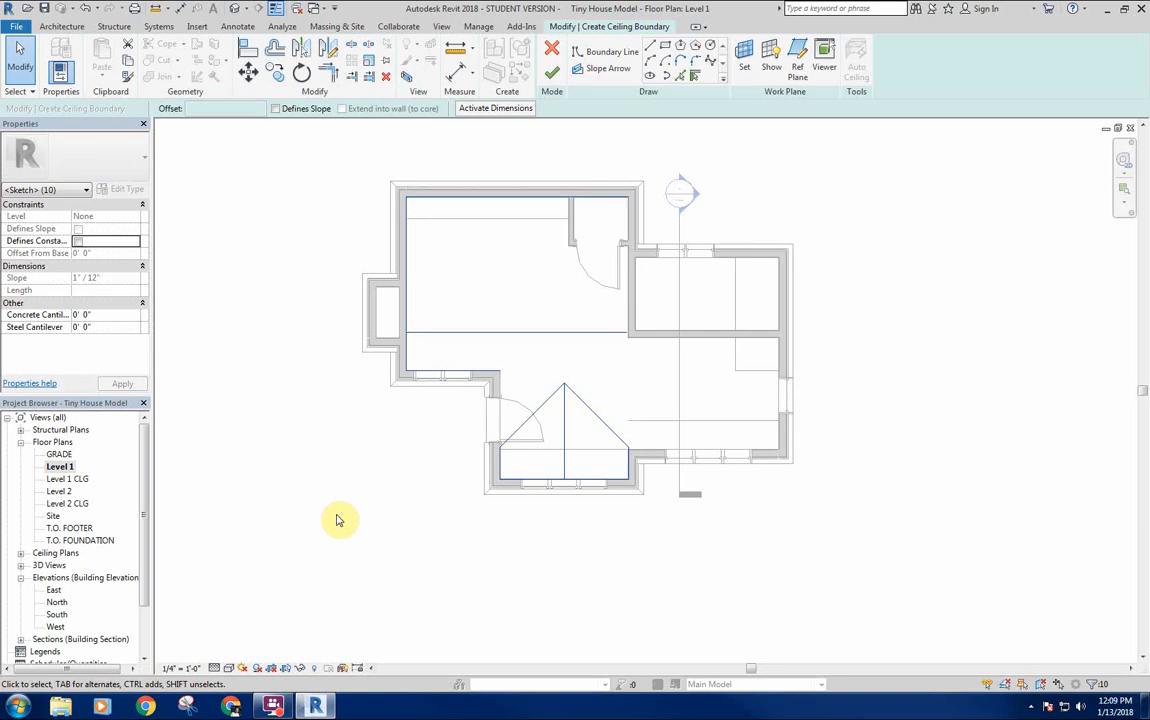
{"action": "middle_click_drag", "start_coordinate": [506, 534], "coordinate": [492, 523]}
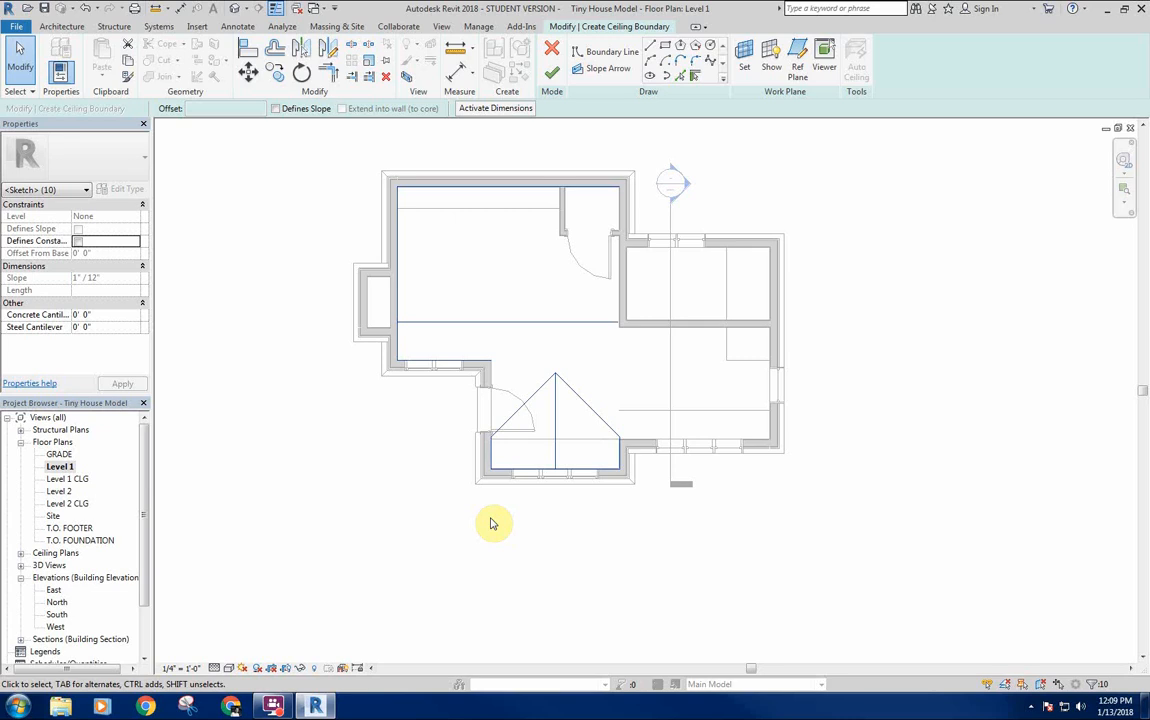
{"action": "scroll", "coordinate": [526, 277], "scroll_direction": "down", "scroll_amount": 2}
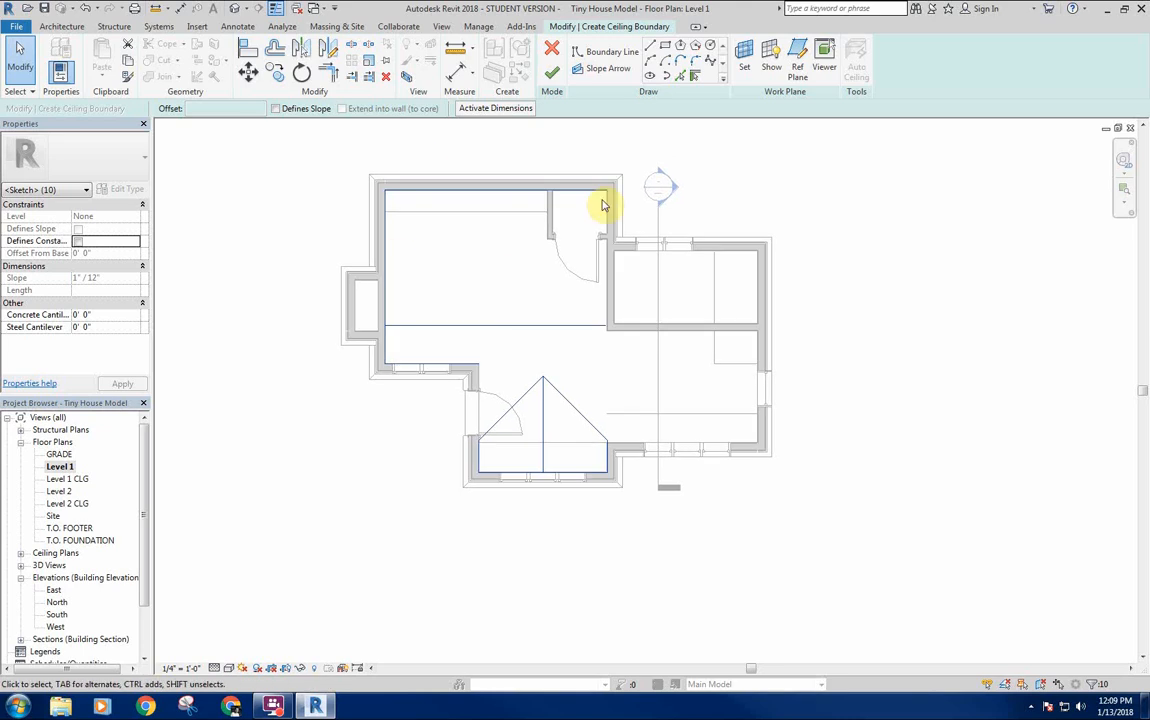
{"action": "scroll", "coordinate": [520, 373], "scroll_direction": "up", "scroll_amount": 3}
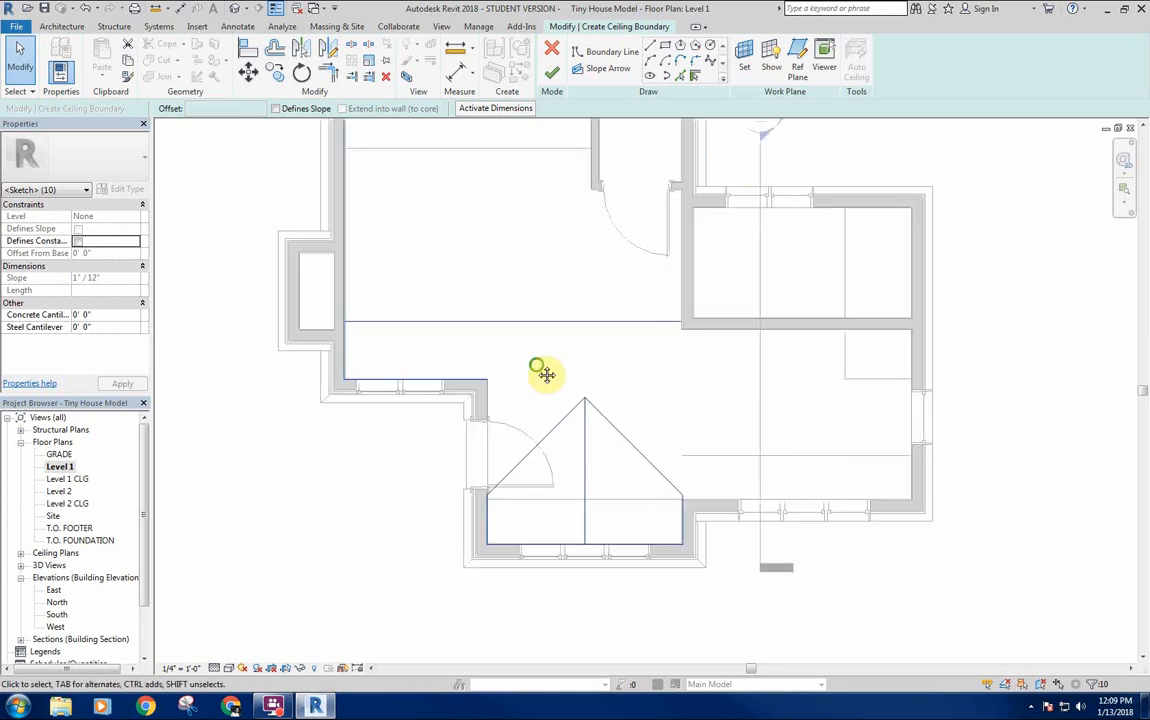
{"action": "middle_click_drag", "start_coordinate": [621, 378], "coordinate": [546, 313]}
{"action": "left_click", "coordinate": [546, 313]}
{"action": "scroll", "coordinate": [518, 278], "scroll_direction": "down", "scroll_amount": 2}
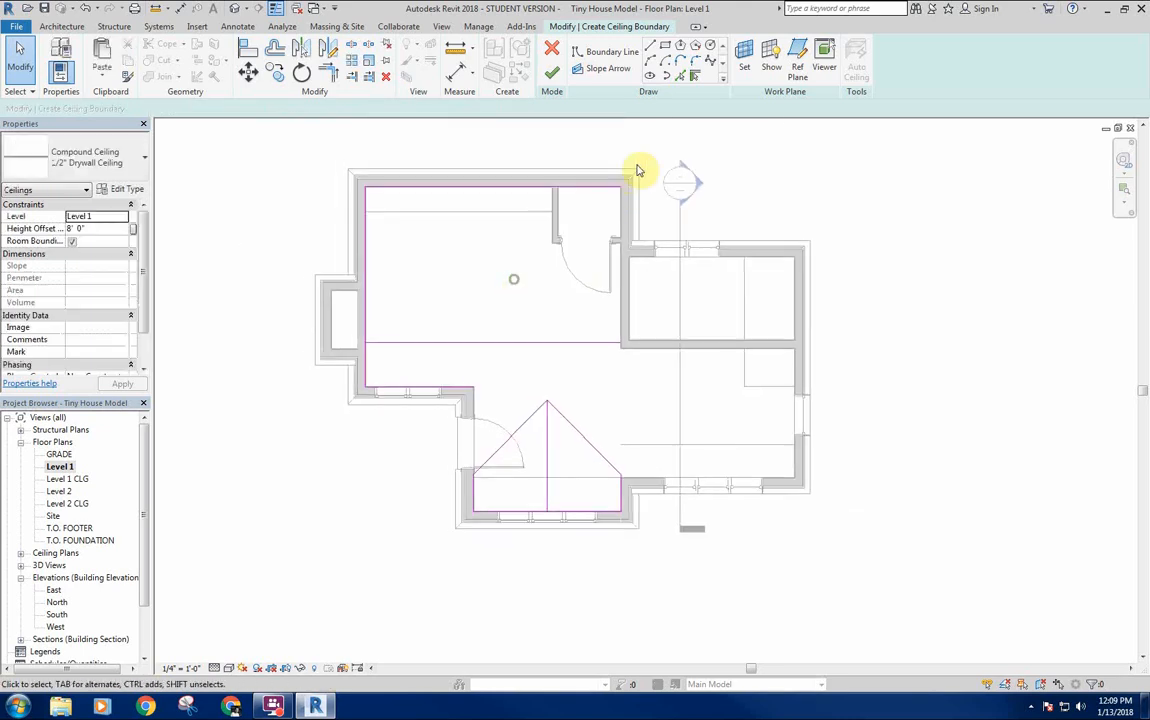
Delete the large room's lines and the gable's east side, and trim the south line to the ridge line, keeping only the west half.
{"action": "mouse_move", "coordinate": [634, 162]}
{"action": "left_mouse_down"}
{"action": "mouse_move", "coordinate": [526, 285]}
{"action": "mouse_move", "coordinate": [300, 390]}
{"action": "left_mouse_up"}
{"action": "key", "text": "Delete"}
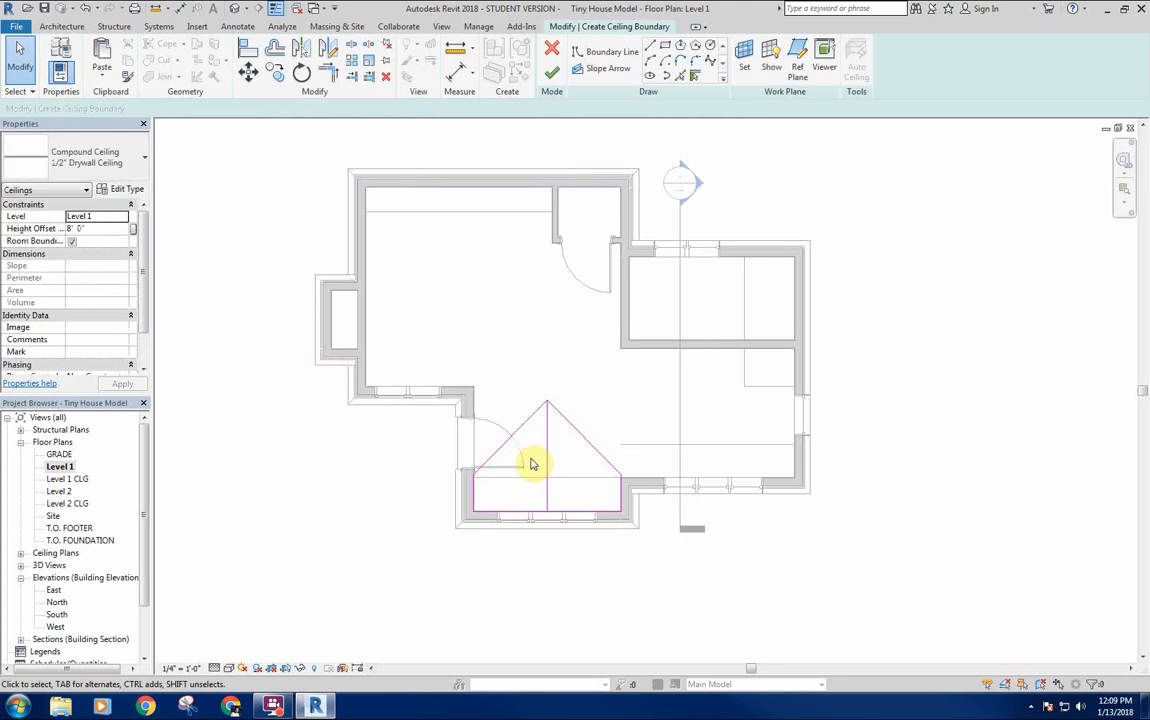
{"action": "left_click", "coordinate": [593, 452]}
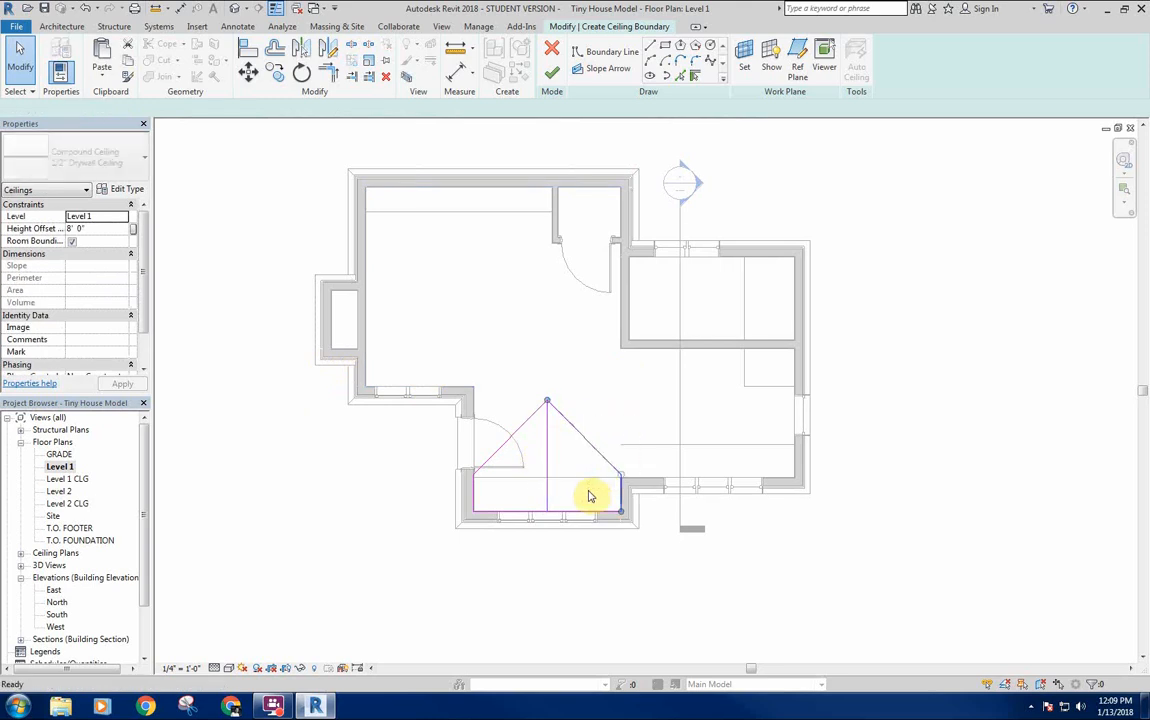
{"action": "key", "text": "Delete"}
{"action": "key", "text": "t"}
{"action": "key", "text": "r"}
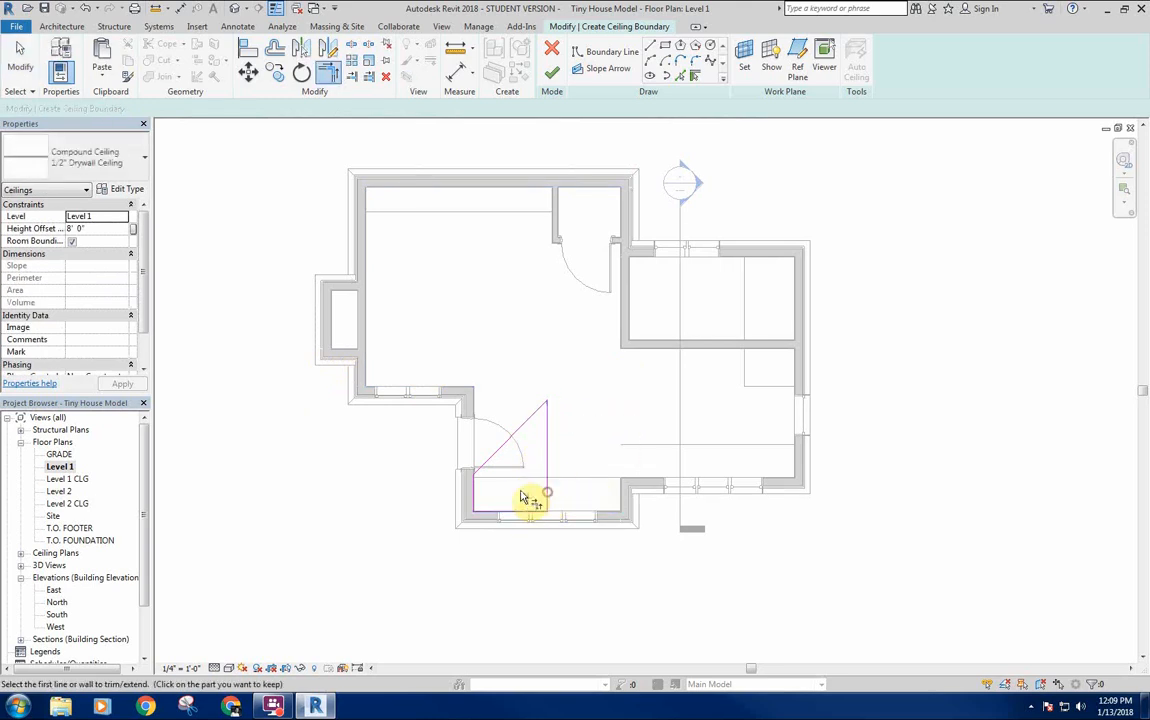
{"action": "right_click", "coordinate": [485, 391]}
{"action": "left_click", "coordinate": [500, 396]}
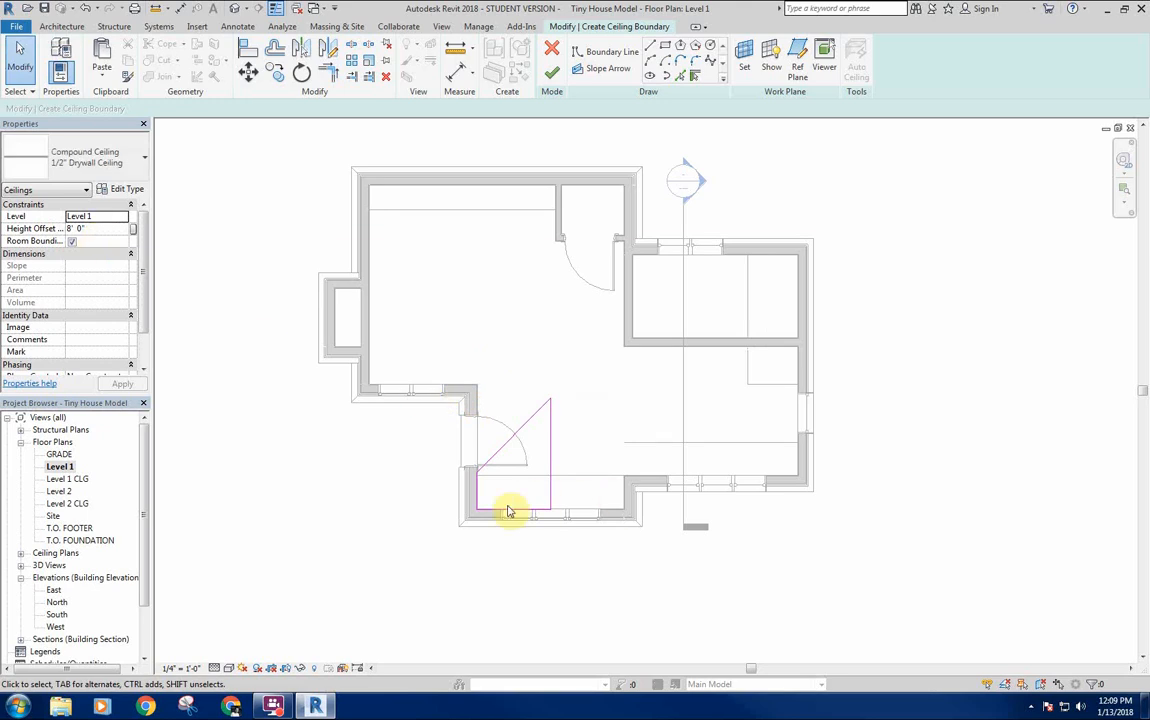
Make the west boundary line define an 8" / 12" slope and finish the front gable's west ceiling.
{"action": "left_click", "coordinate": [476, 490]}
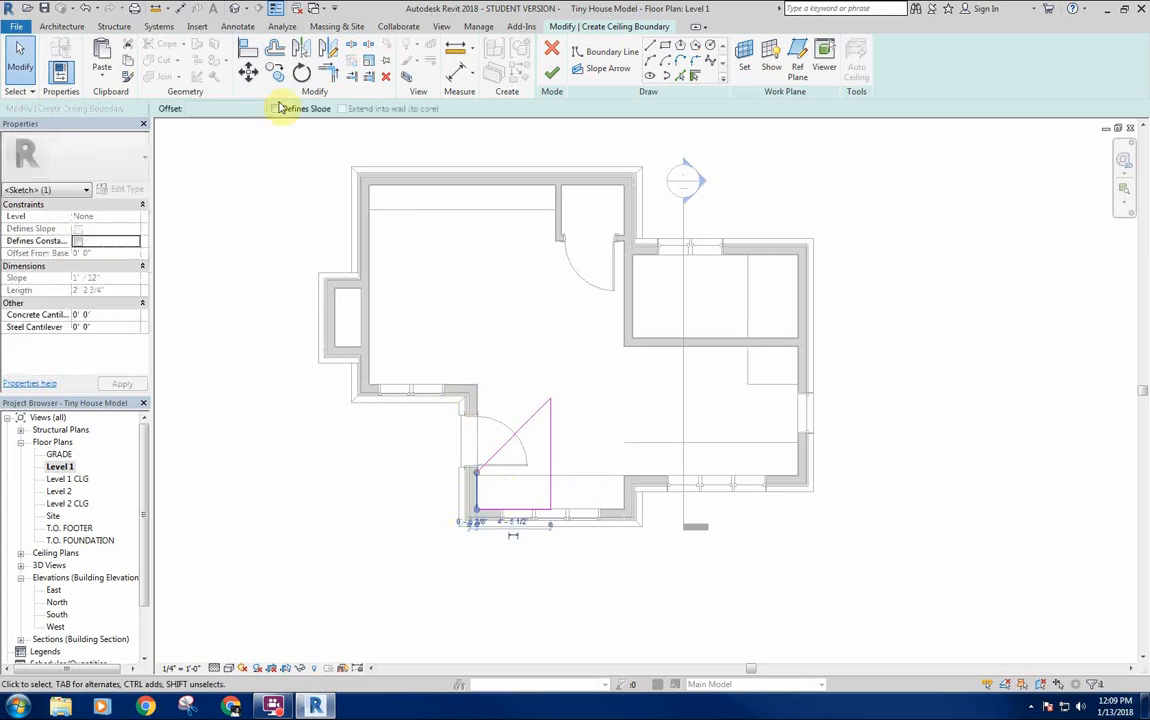
{"action": "left_click", "coordinate": [276, 108]}
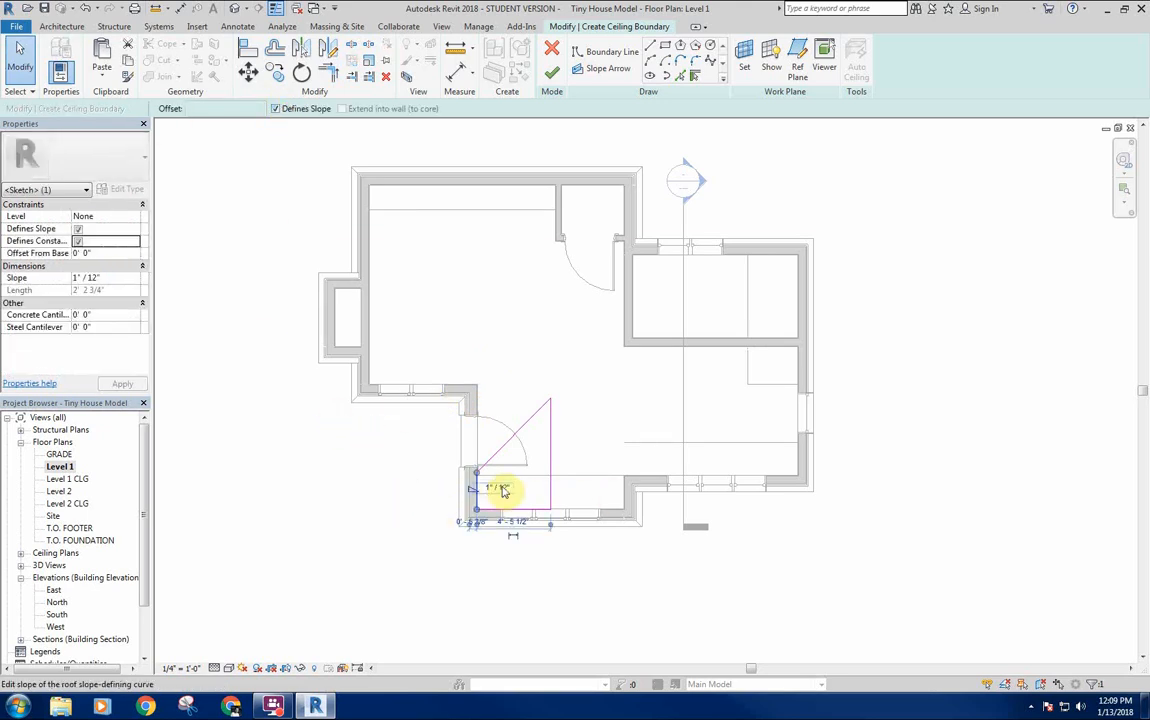
{"action": "scroll", "coordinate": [479, 505], "scroll_direction": "up", "scroll_amount": 1}
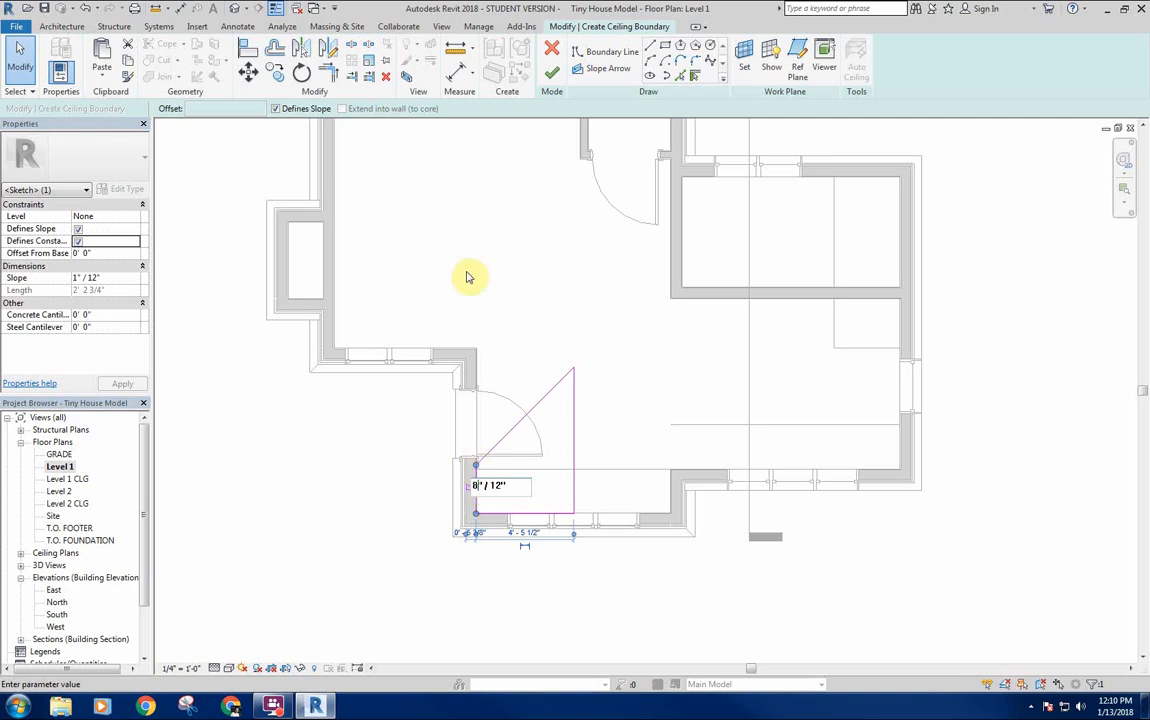
{"action": "key", "text": "Return"}
{"action": "left_click", "coordinate": [552, 75]}
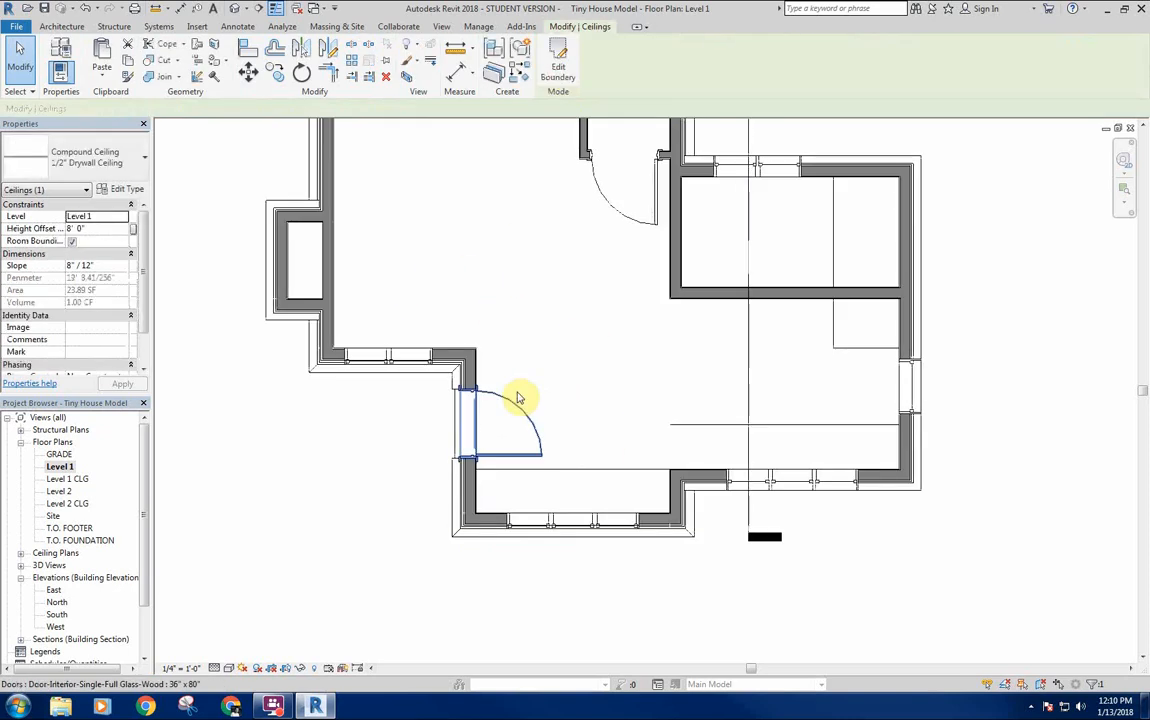
In the 3D view, select both metal roofs, check their slope, and inspect the house around the front gable.
{"action": "left_click", "coordinate": [240, 9]}
{"action": "left_click", "coordinate": [418, 385]}
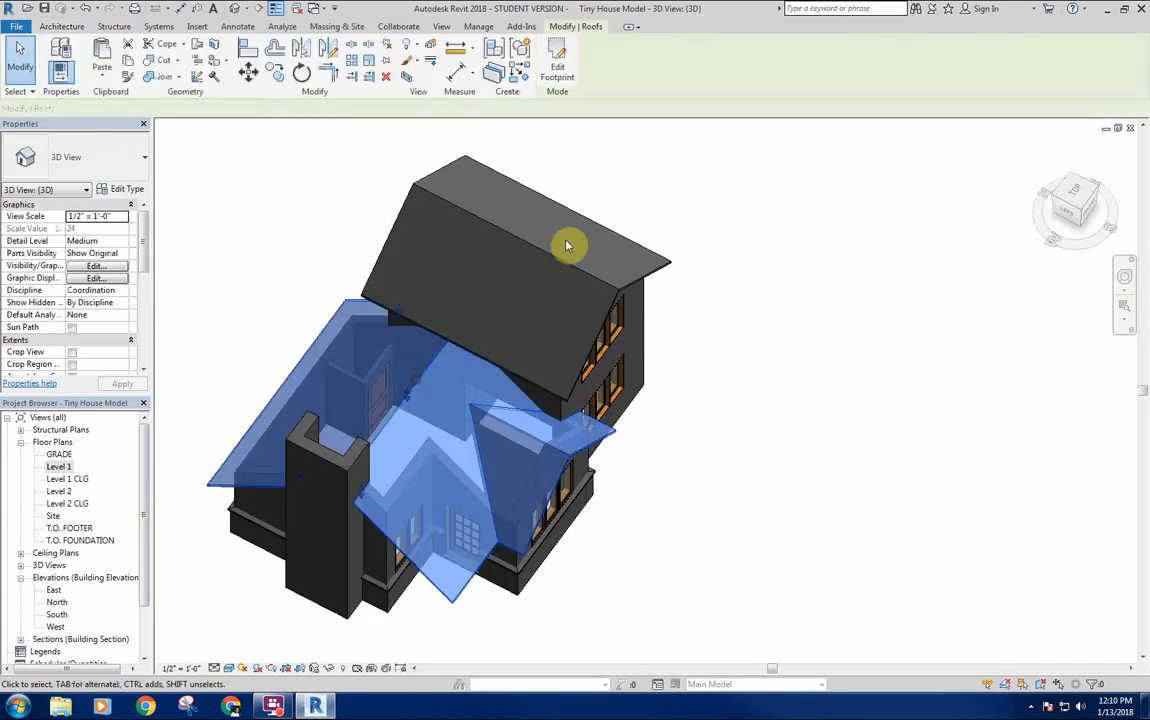
{"action": "left_click", "coordinate": [566, 246], "text": "ctrl"}
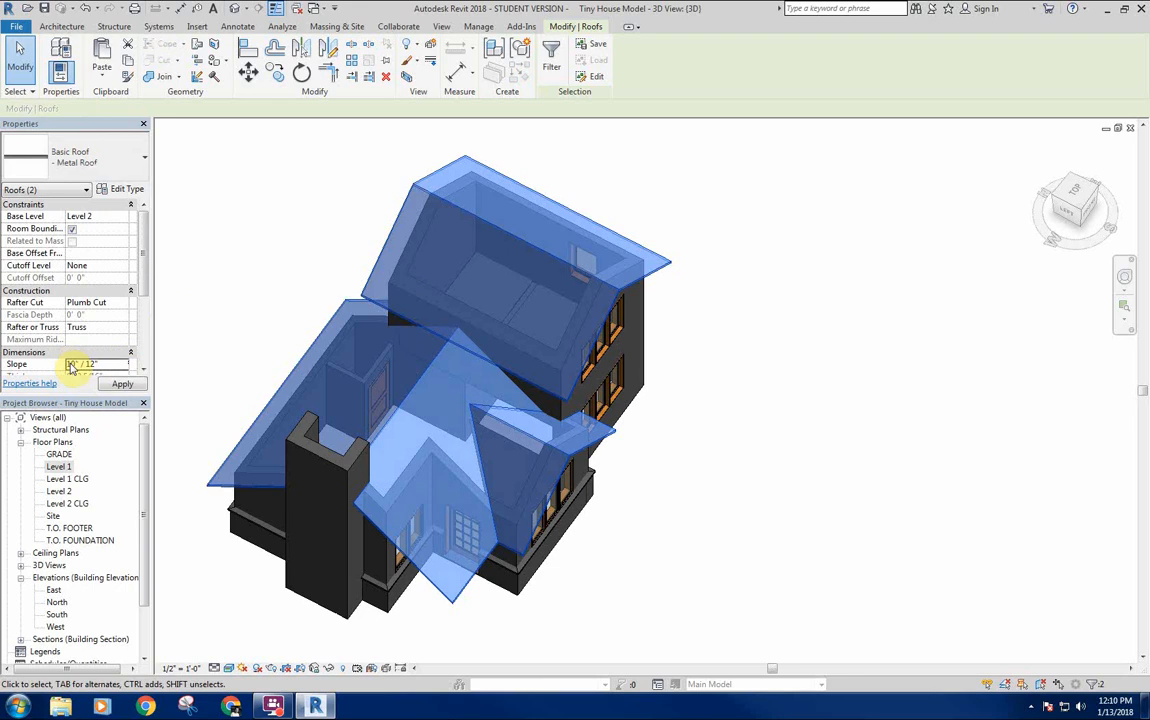
{"action": "left_click", "coordinate": [740, 413]}
{"action": "middle_click_drag", "start_coordinate": [740, 413], "coordinate": [526, 400], "text": "shift"}
{"action": "scroll", "coordinate": [524, 385], "scroll_direction": "up", "scroll_amount": 3}
On the Level 1 plan, start a new ceiling sketch and paste the copied boundary lines aligned with the room's inner walls.
{"action": "key", "text": "ctrl+Tab"}
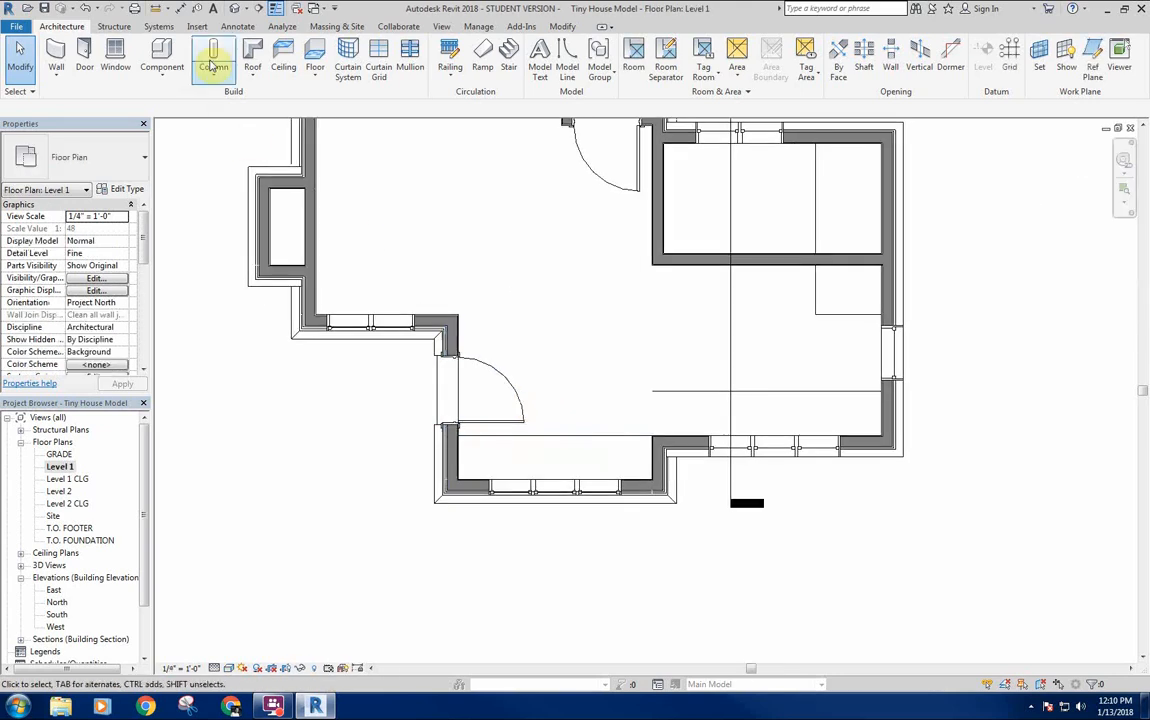
{"action": "left_click", "coordinate": [283, 56]}
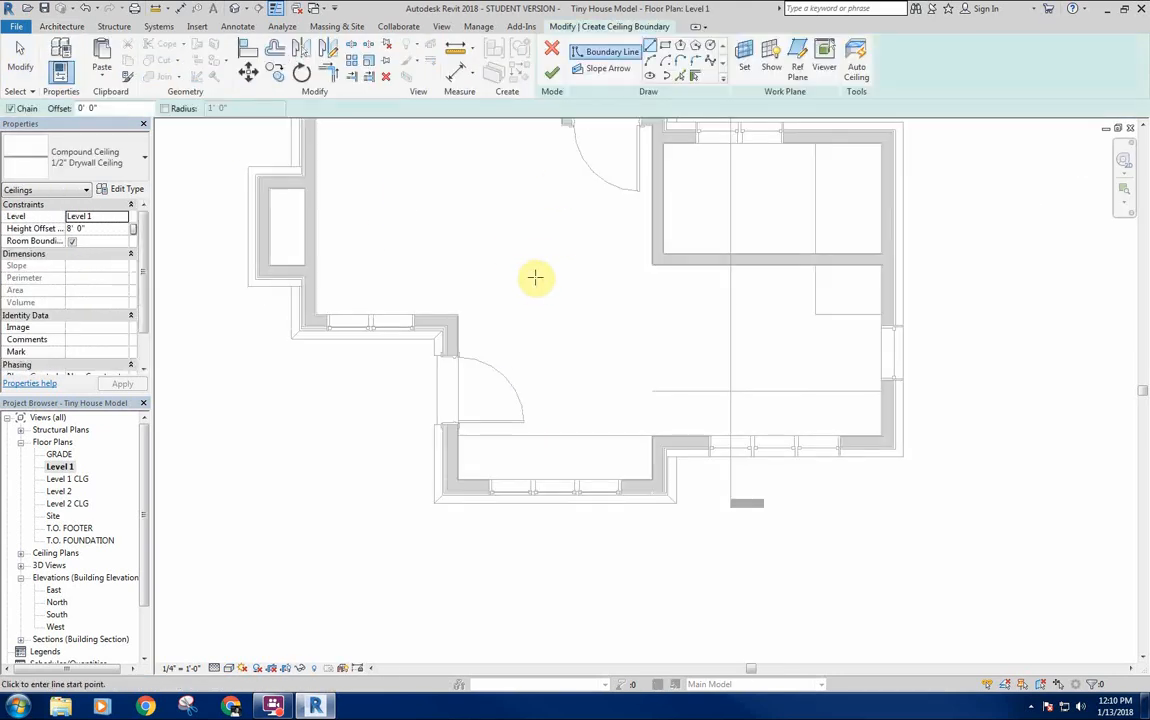
{"action": "key", "text": "ctrl+v"}
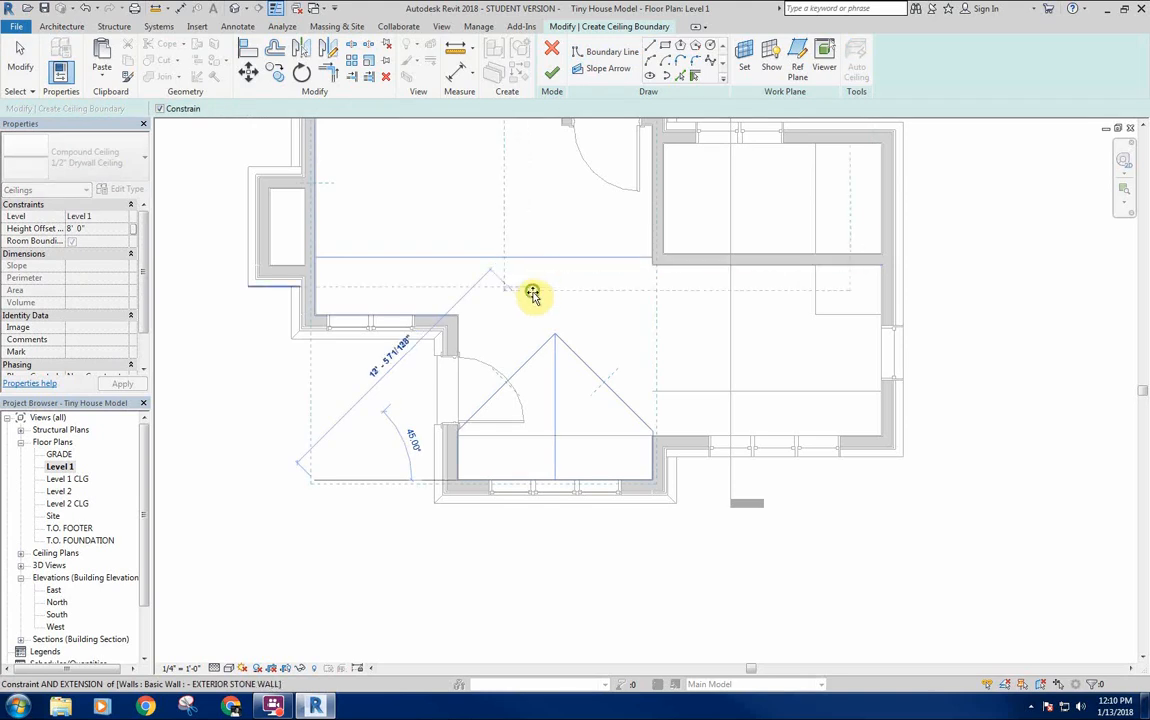
{"action": "scroll", "coordinate": [598, 411], "scroll_direction": "down", "scroll_amount": 3}
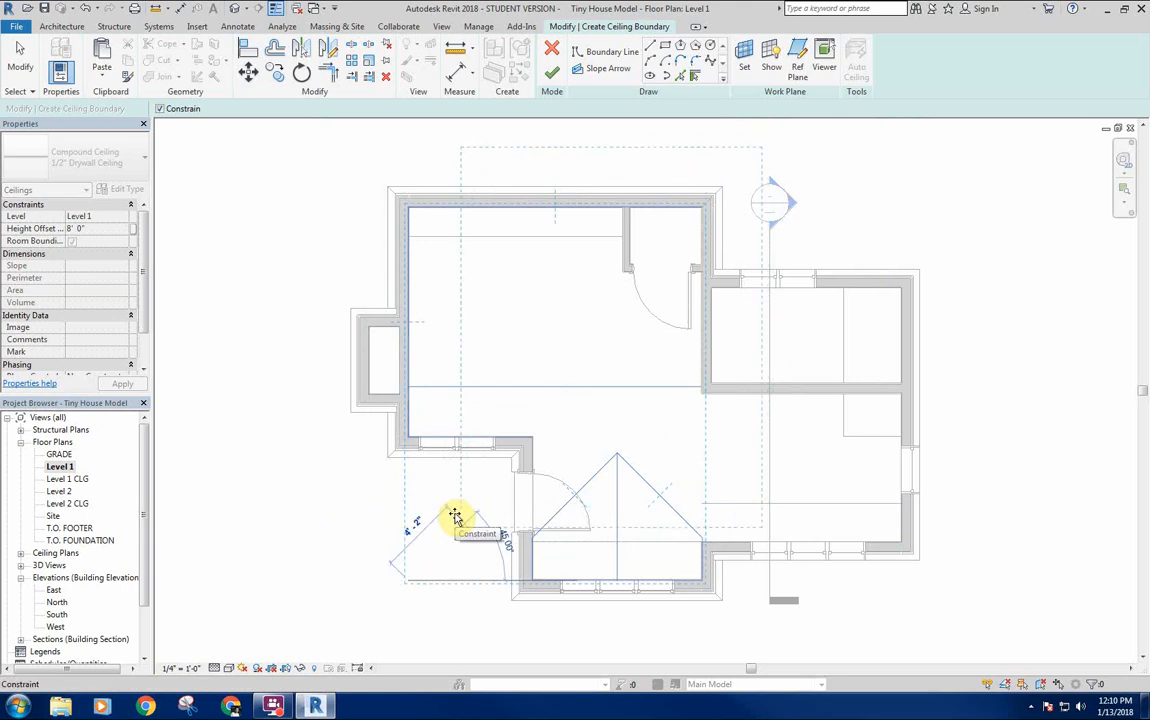
{"action": "left_click", "coordinate": [455, 518]}
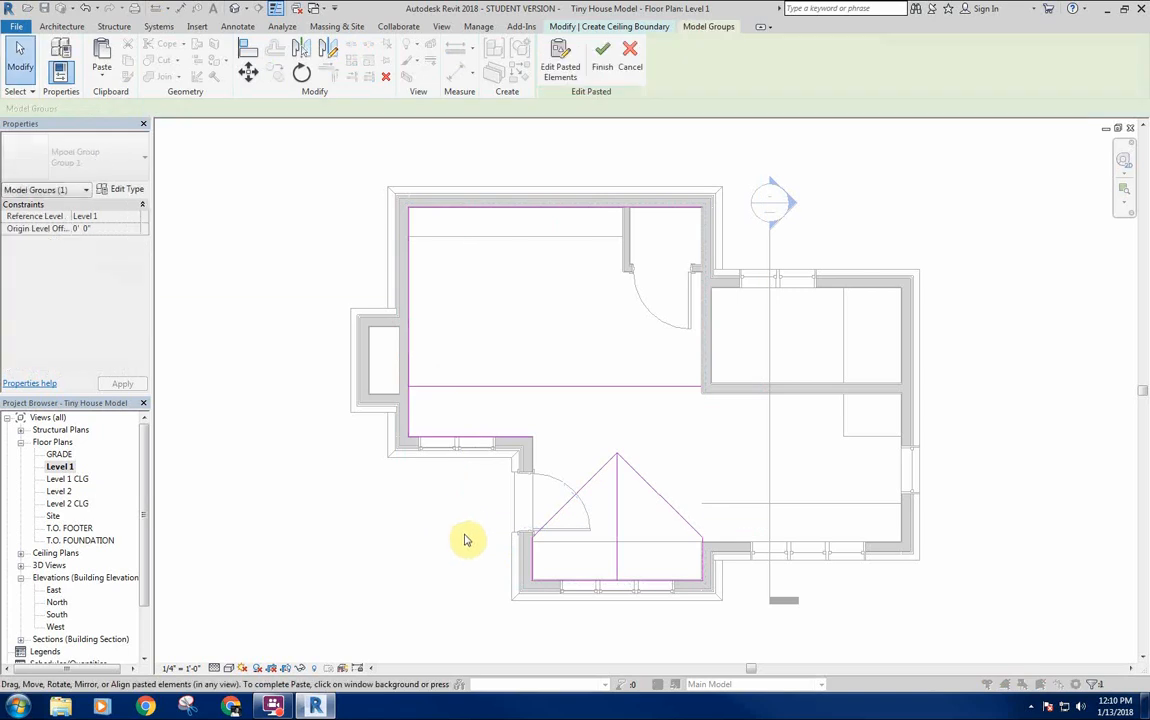
Delete the gable's west side and the large room's lines, and trim the gable's south line to the ridge line, keeping only the east half.
{"action": "left_click", "coordinate": [448, 477]}
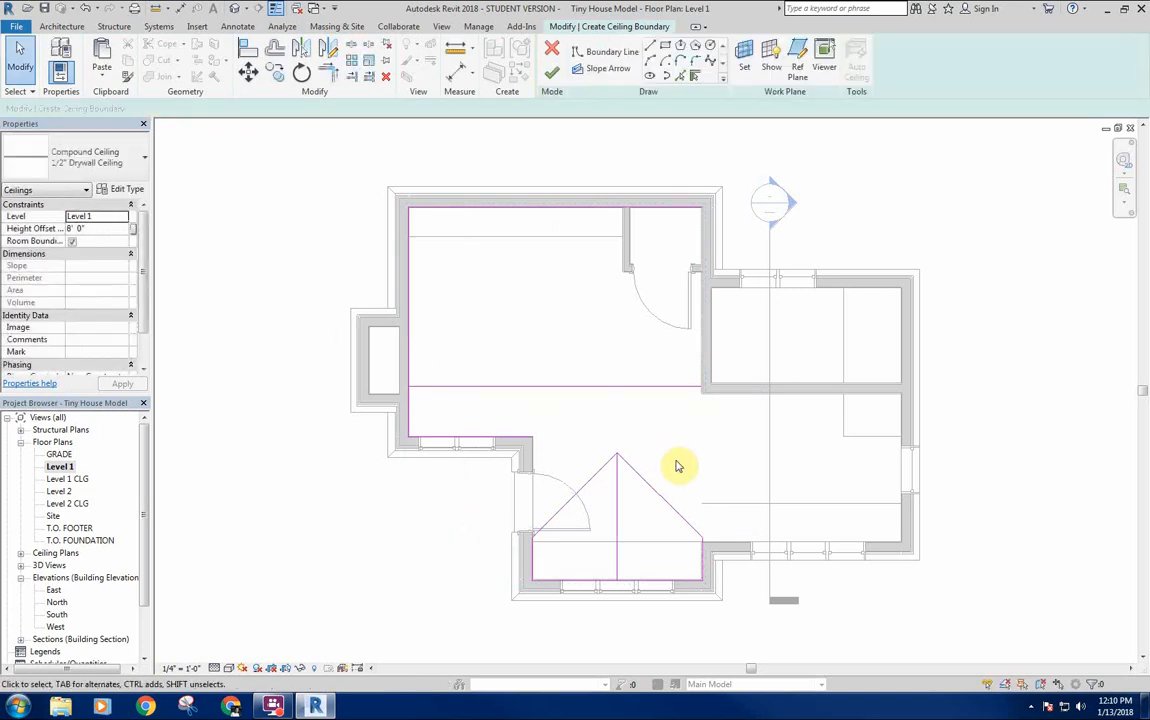
{"action": "middle_click_drag", "start_coordinate": [675, 469], "coordinate": [678, 453]}
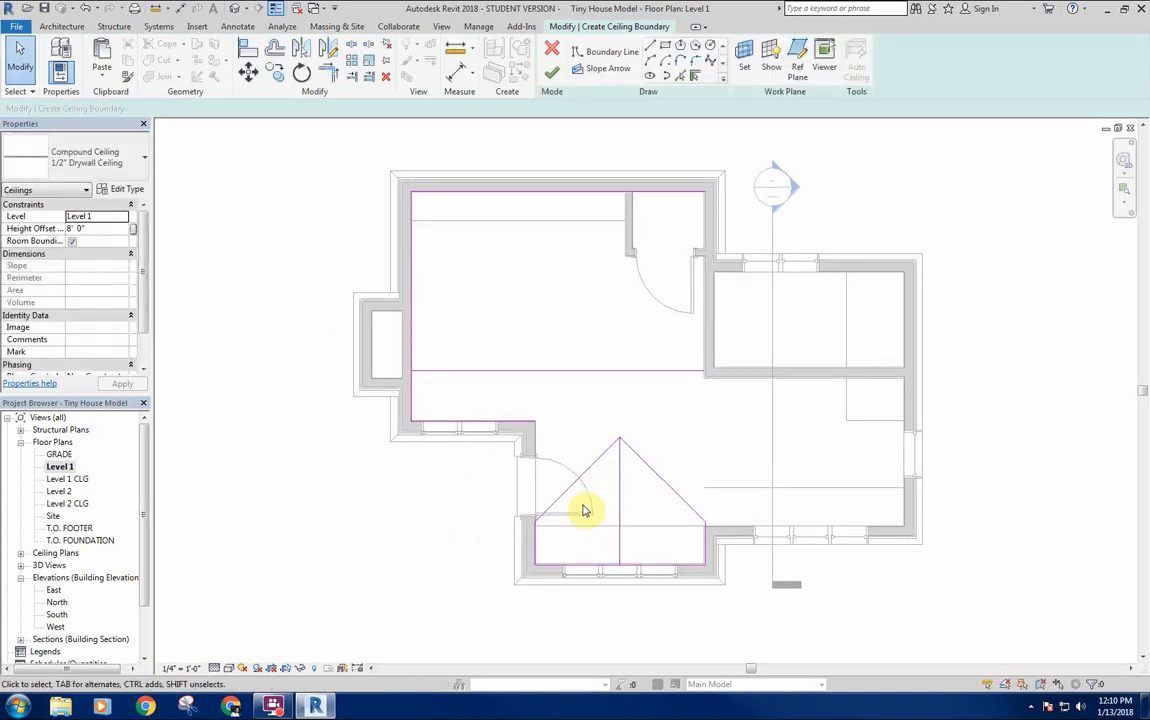
{"action": "left_click", "coordinate": [548, 510]}
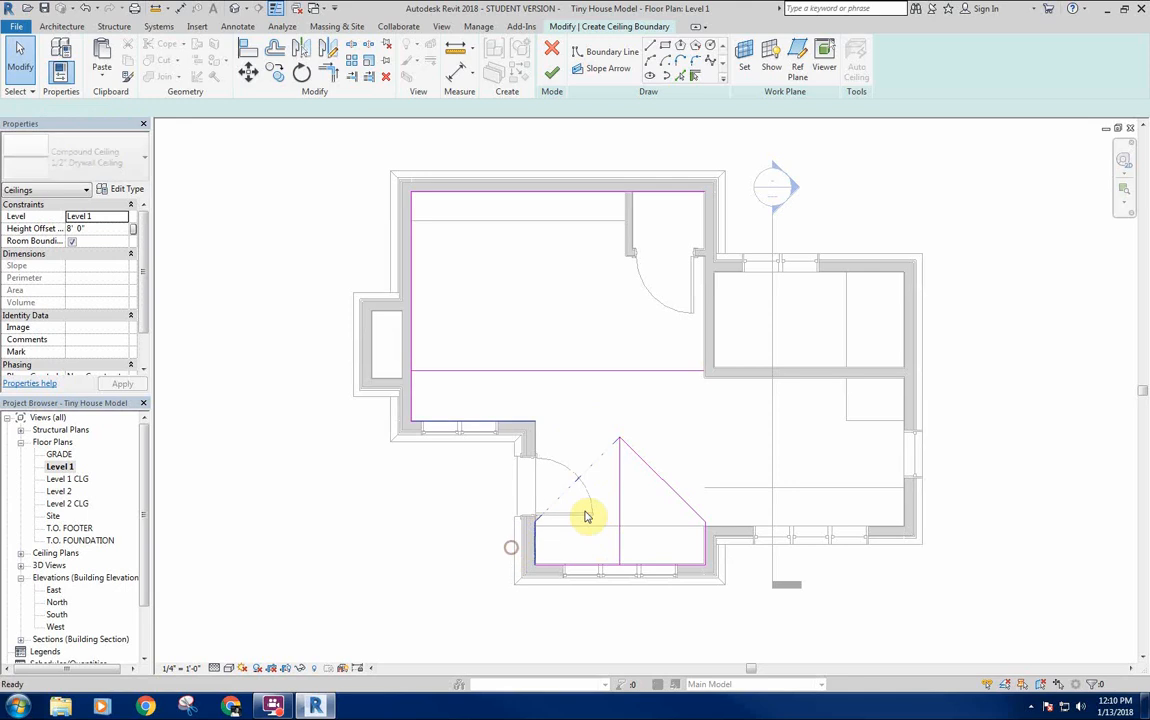
{"action": "key", "text": "Delete"}
{"action": "key", "text": "t"}
{"action": "key", "text": "r"}
{"action": "left_click", "coordinate": [622, 547]}
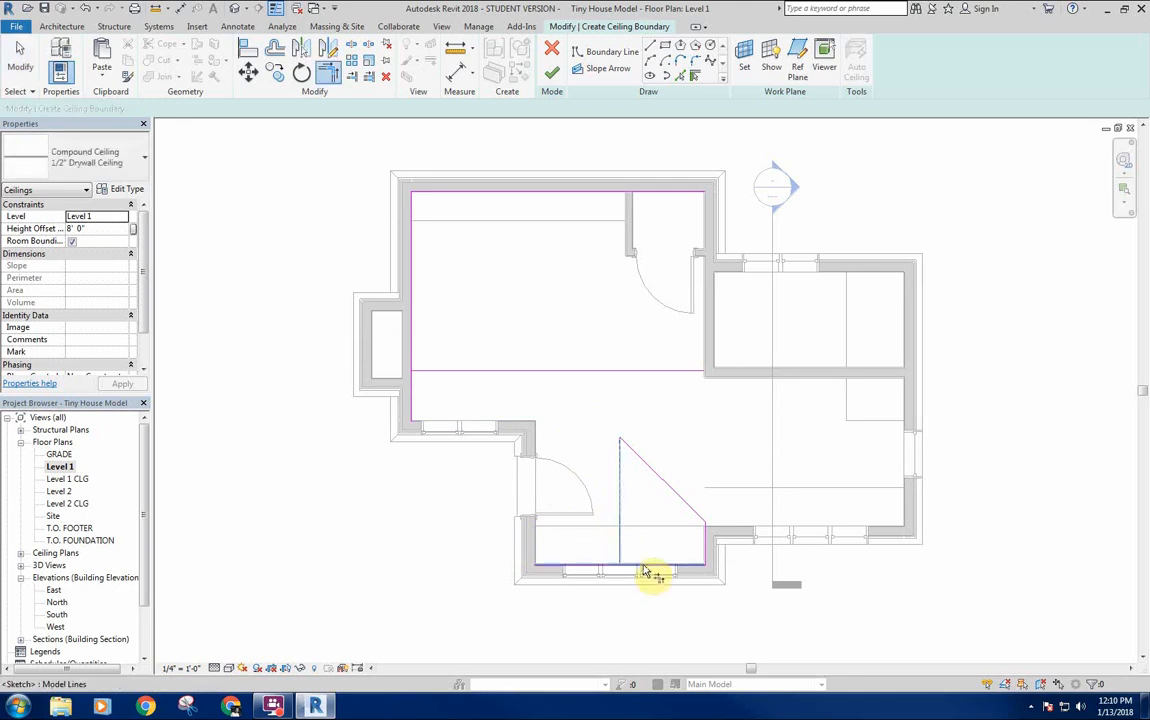
{"action": "left_click", "coordinate": [652, 565]}
{"action": "key", "text": "Escape"}
{"action": "mouse_move", "coordinate": [728, 174]}
{"action": "left_mouse_down"}
{"action": "mouse_move", "coordinate": [385, 403]}
{"action": "mouse_move", "coordinate": [340, 420]}
{"action": "left_mouse_up"}
{"action": "key", "text": "Delete"}
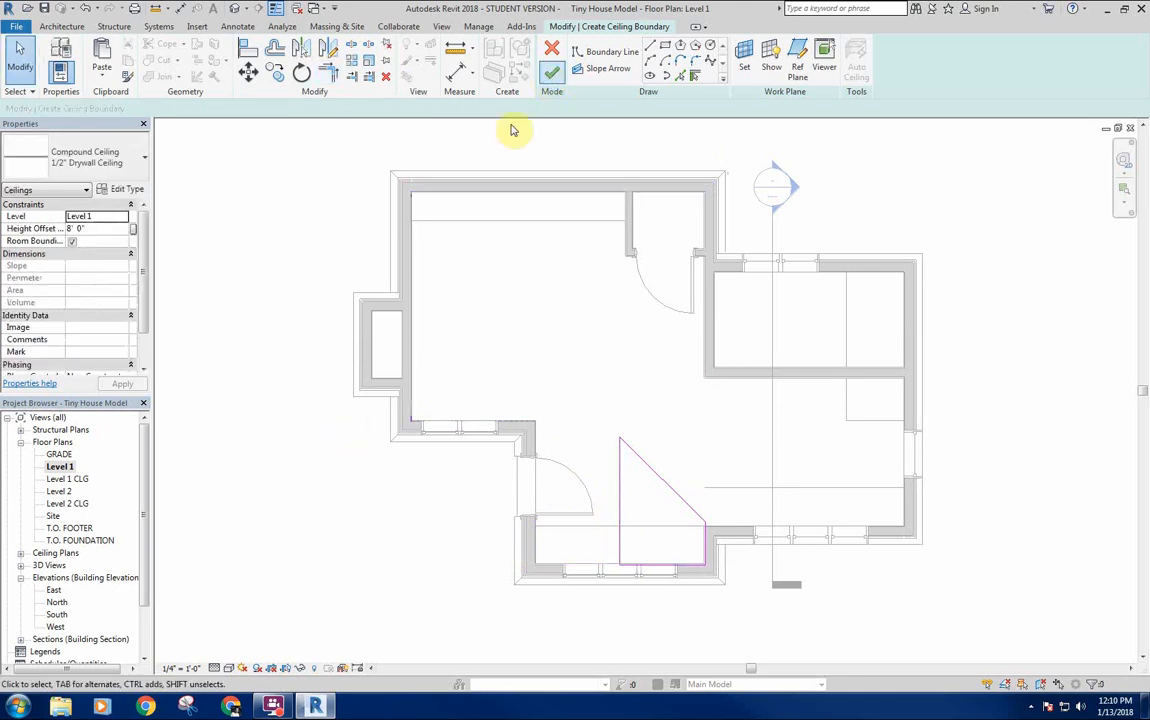
Make the gable's east boundary line define the ceiling slope and finish the front gable's east ceiling.
{"action": "left_click", "coordinate": [705, 548]}
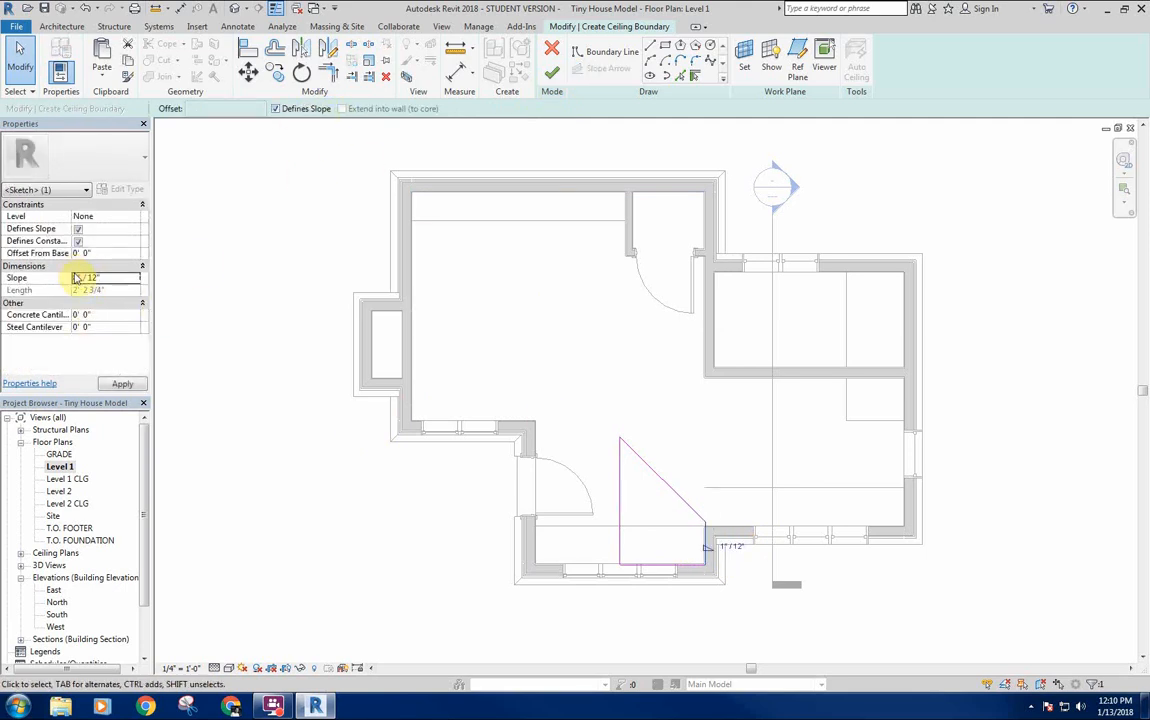
{"action": "left_click", "coordinate": [554, 75]}
{"action": "left_click", "coordinate": [550, 295]}
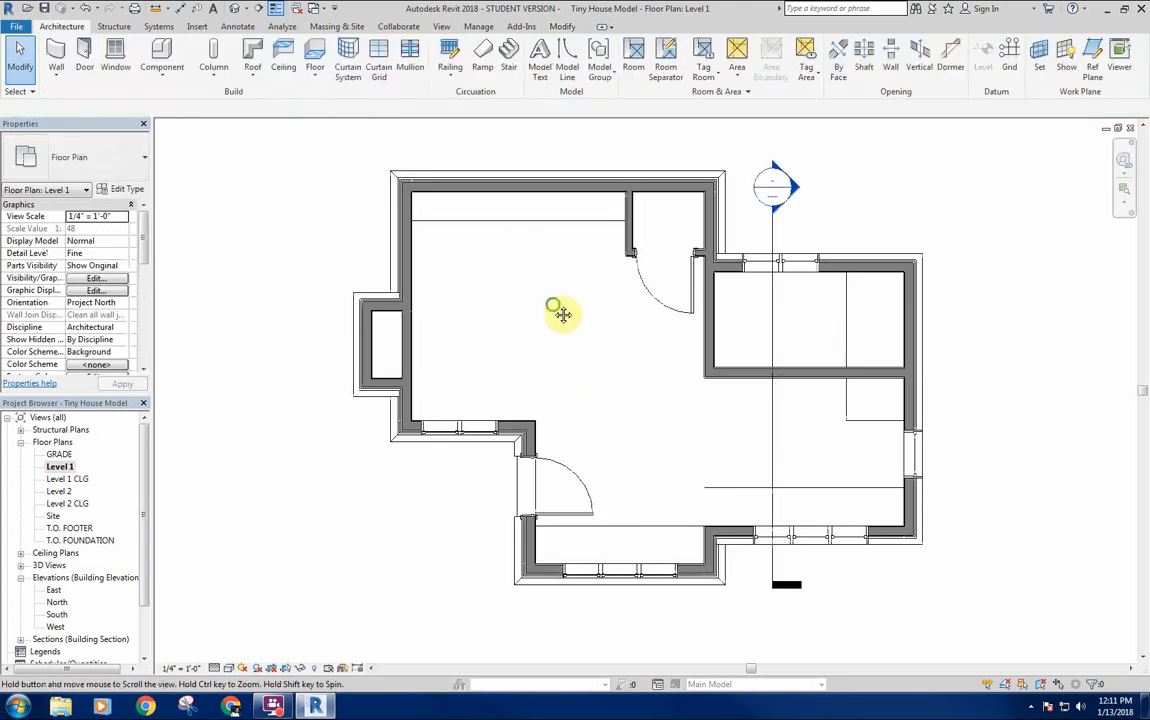
Start a new sketched ceiling on Level 1 and paste the copied boundary lines aligned with the inner walls.
{"action": "left_click", "coordinate": [285, 62]}
{"action": "left_click", "coordinate": [596, 66]}
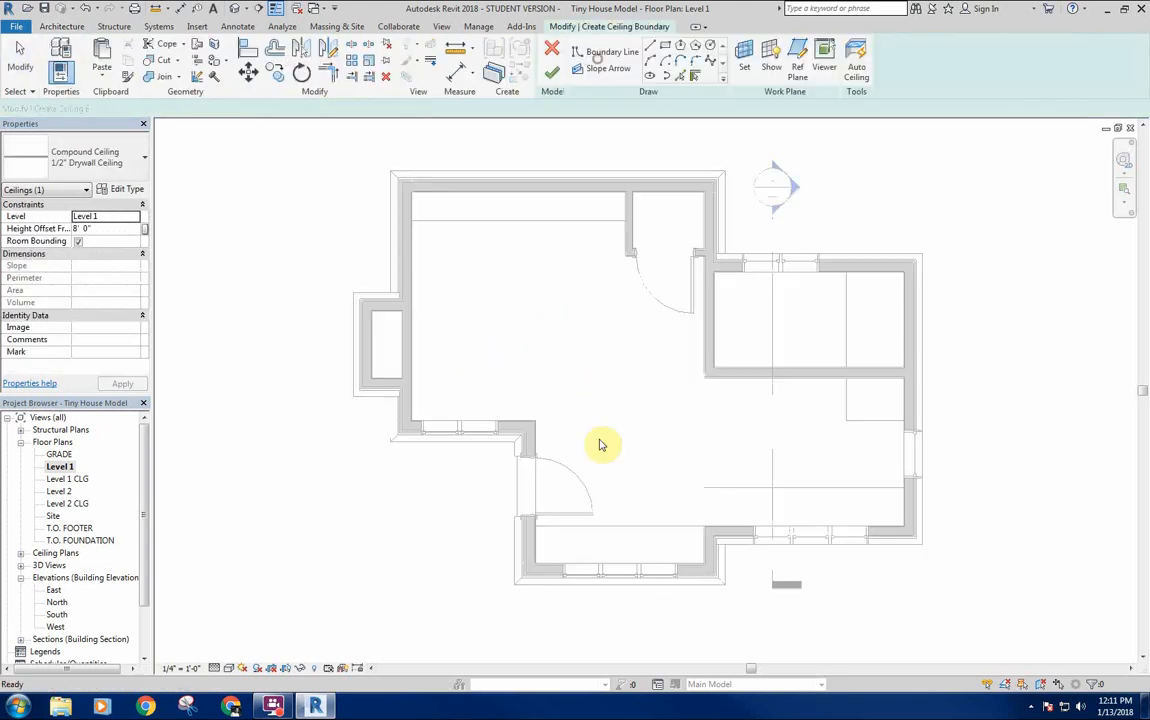
{"action": "key", "text": "ctrl+v"}
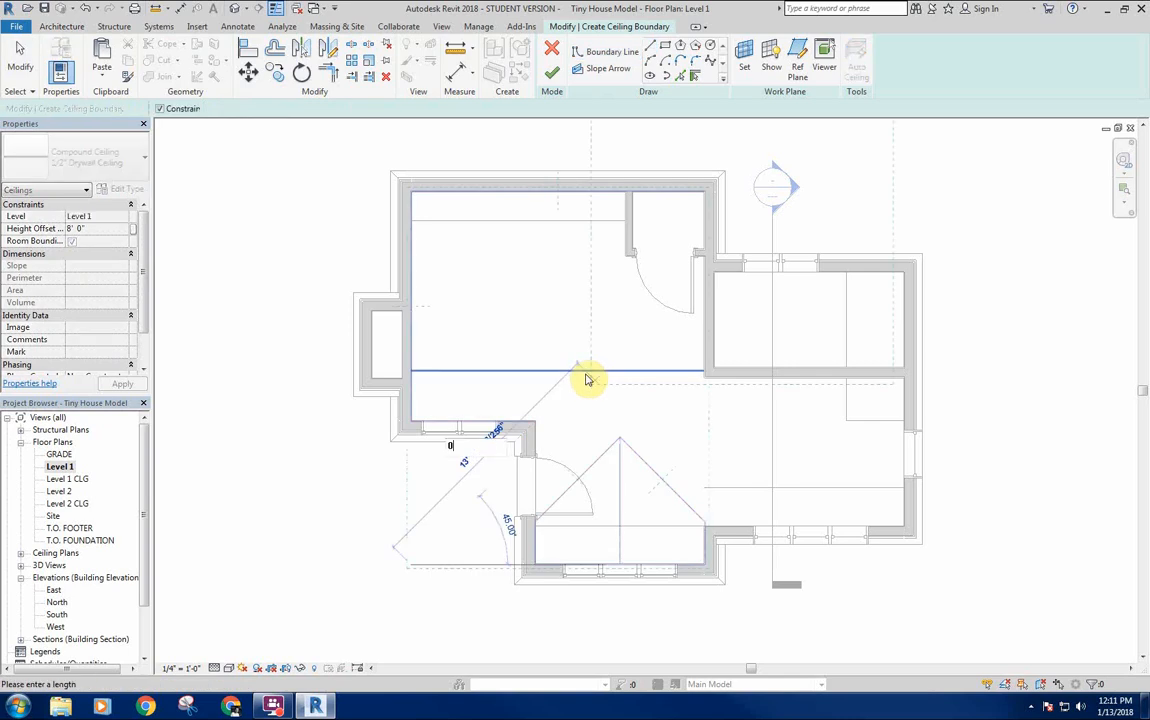
{"action": "left_click", "coordinate": [588, 380]}
{"action": "left_click", "coordinate": [684, 458]}
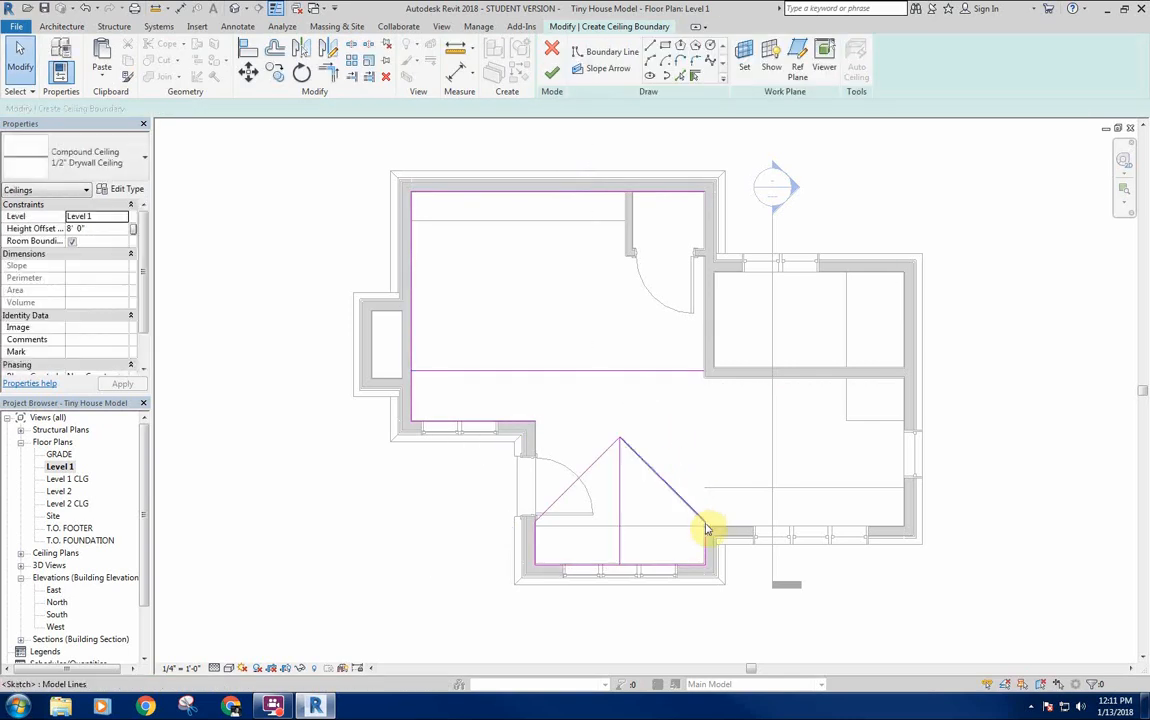
Extend the gable's east line to the large room's ridge line and its west line to the south wall line, trimming both to the gable diagonals.
{"action": "left_click", "coordinate": [706, 532]}
{"action": "left_click_drag", "start_coordinate": [705, 524], "coordinate": [704, 371]}
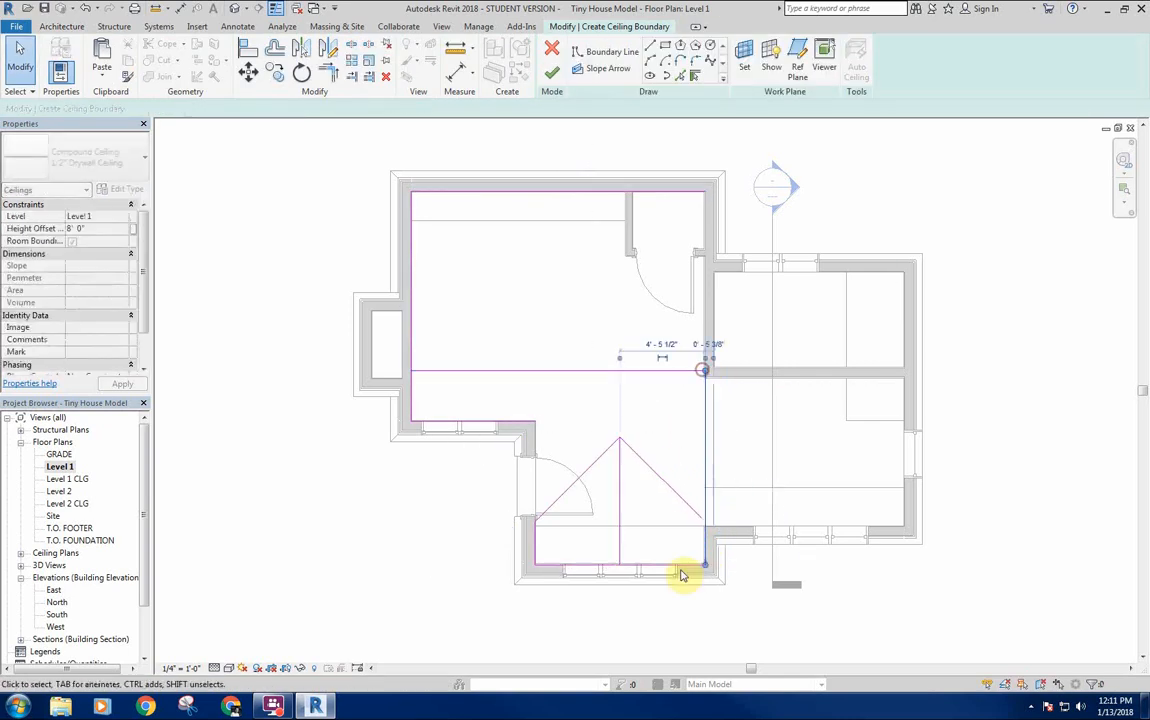
{"action": "left_click", "coordinate": [677, 522]}
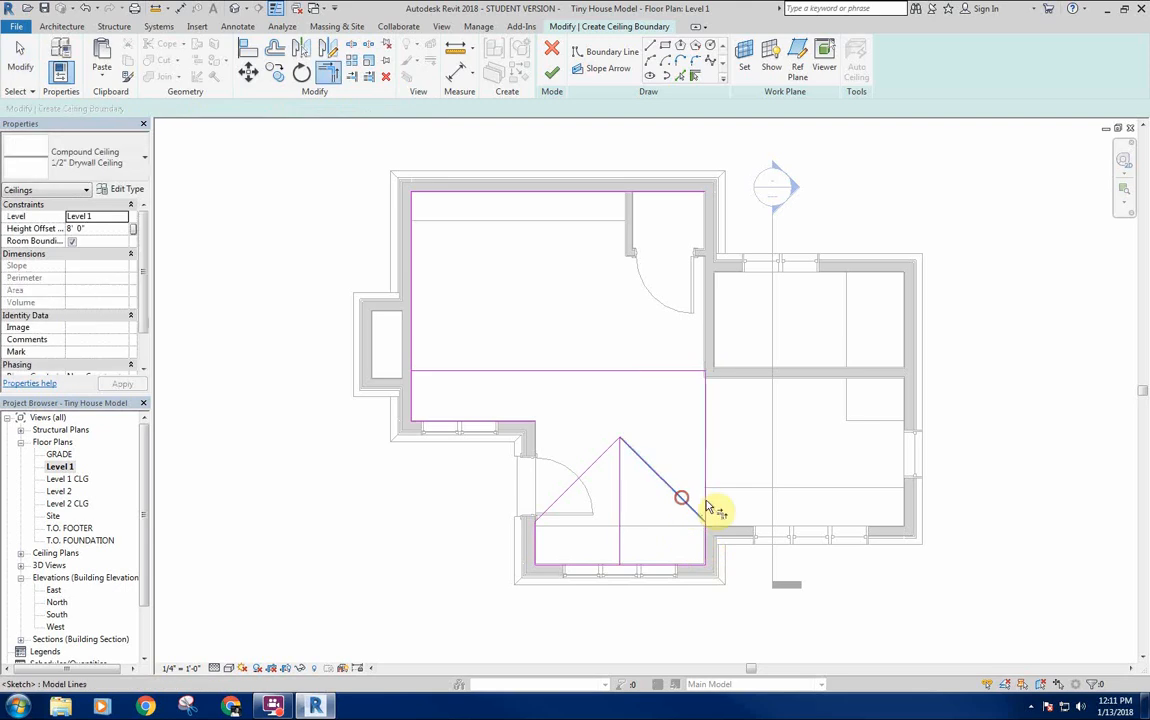
{"action": "left_click", "coordinate": [523, 421]}
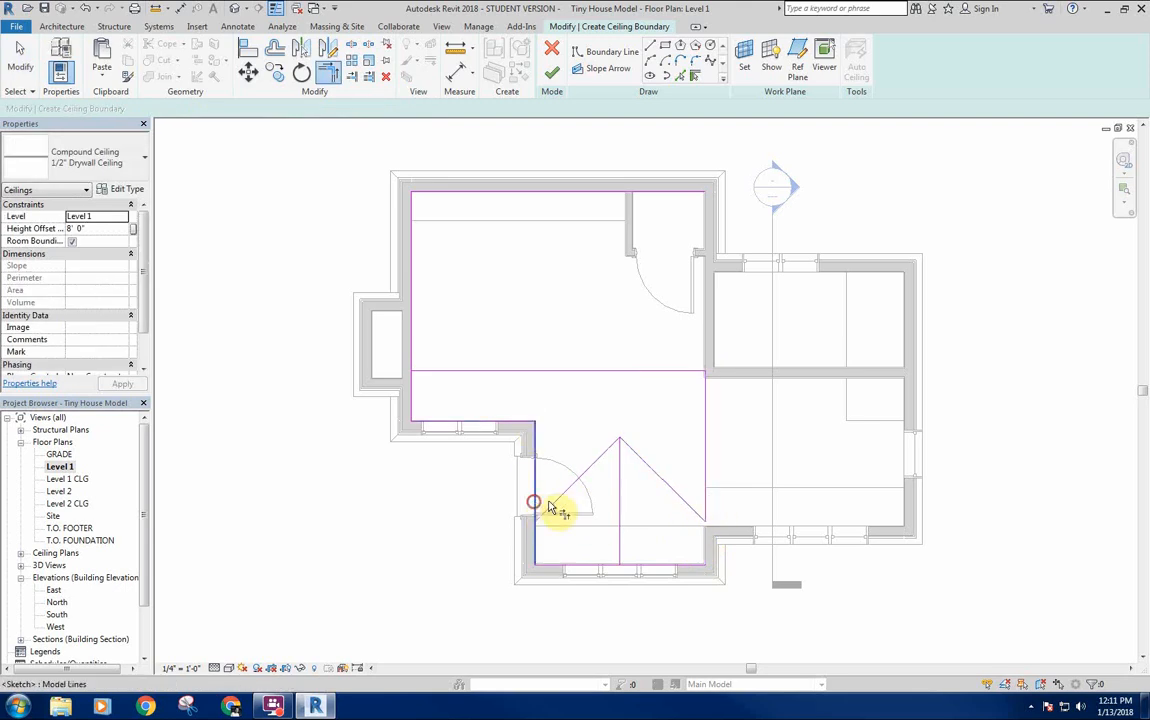
{"action": "right_click", "coordinate": [672, 419]}
{"action": "left_click", "coordinate": [688, 418]}
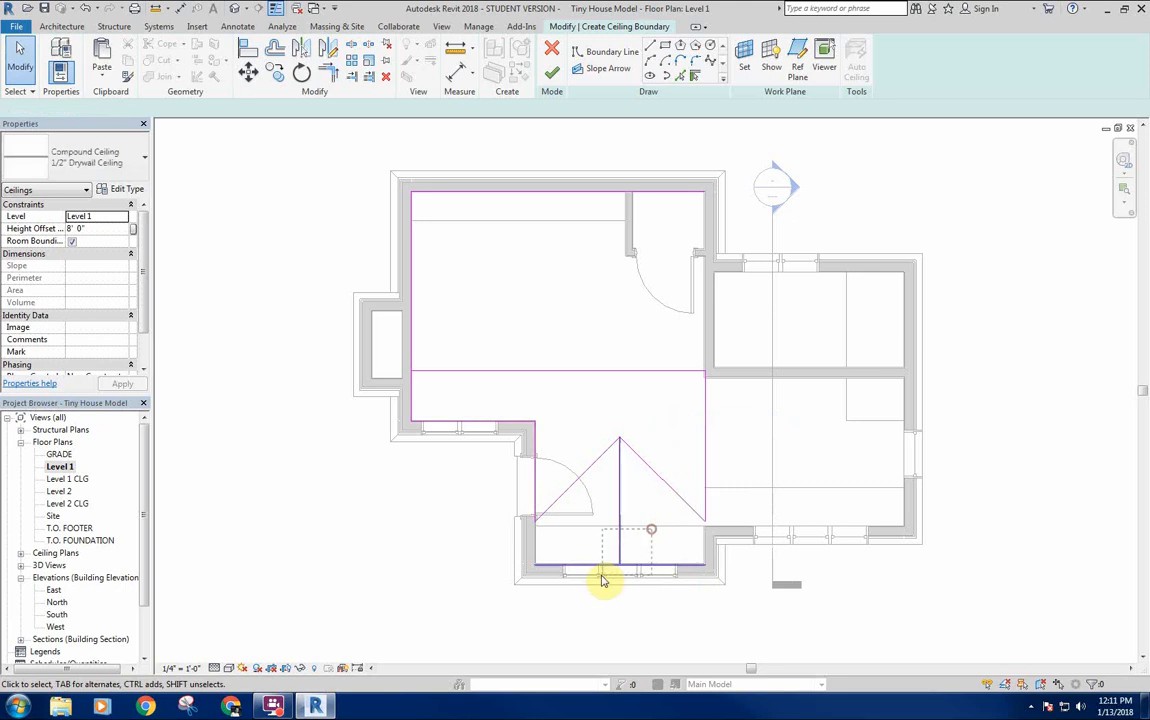
Delete the gable's ridge and south lines and the room's north line, and trim the room's west line to the main ridge line.
{"action": "key", "text": "Delete"}
{"action": "left_click_drag", "start_coordinate": [694, 160], "coordinate": [352, 270]}
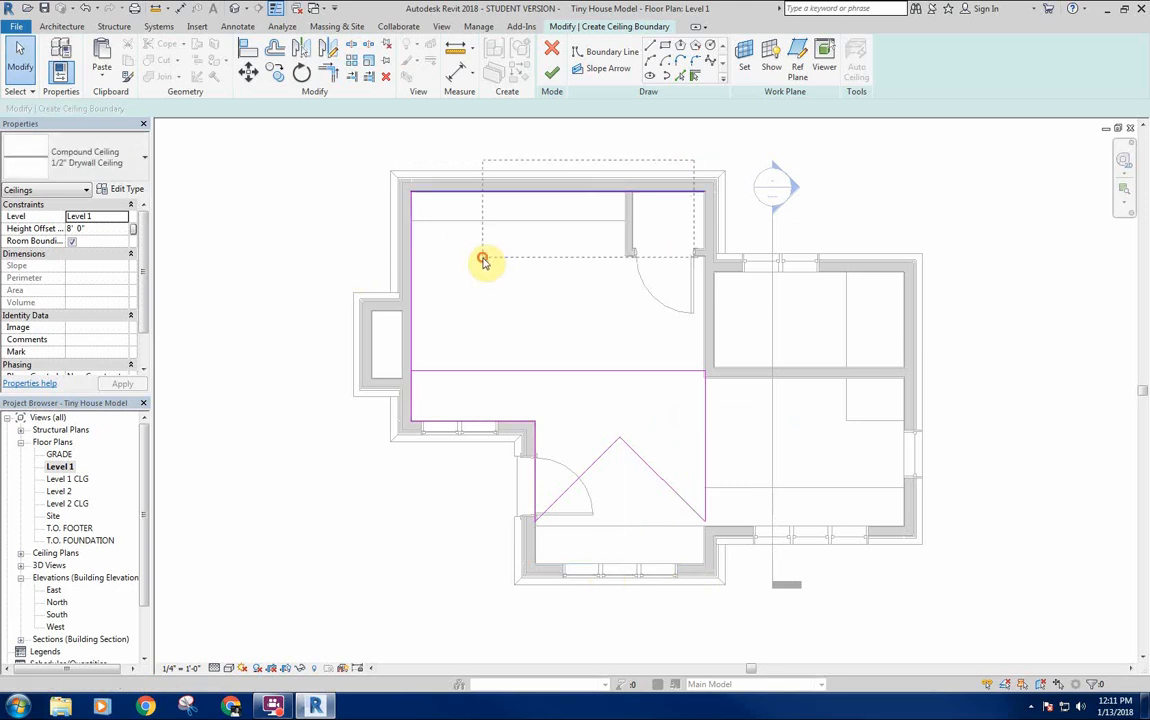
{"action": "left_click_drag", "start_coordinate": [482, 260], "coordinate": [482, 262]}
{"action": "key", "text": "Delete"}
{"action": "key", "text": "t"}
{"action": "key", "text": "r"}
{"action": "left_click", "coordinate": [411, 362]}
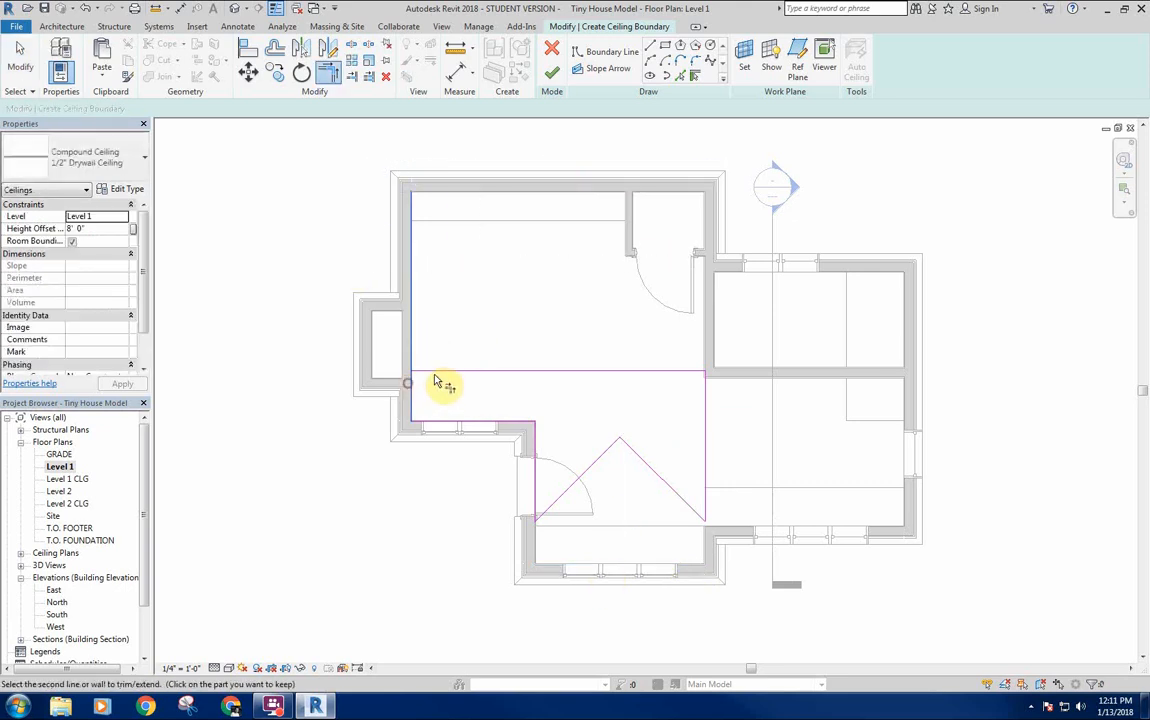
{"action": "left_click", "coordinate": [436, 376]}
{"action": "key", "text": "Escape"}
Make the large room's south wall line define an 8" / 12" slope and finish the room's south ceiling.
{"action": "middle_click_drag", "start_coordinate": [527, 395], "coordinate": [531, 365]}
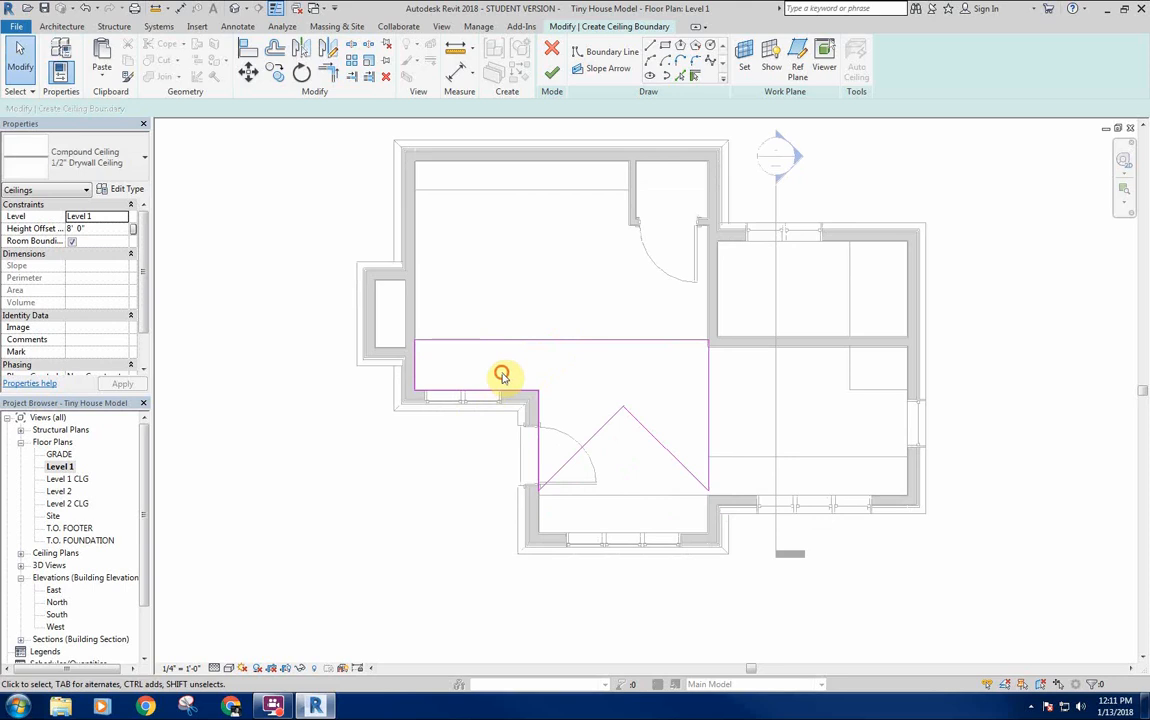
{"action": "left_click", "coordinate": [502, 375]}
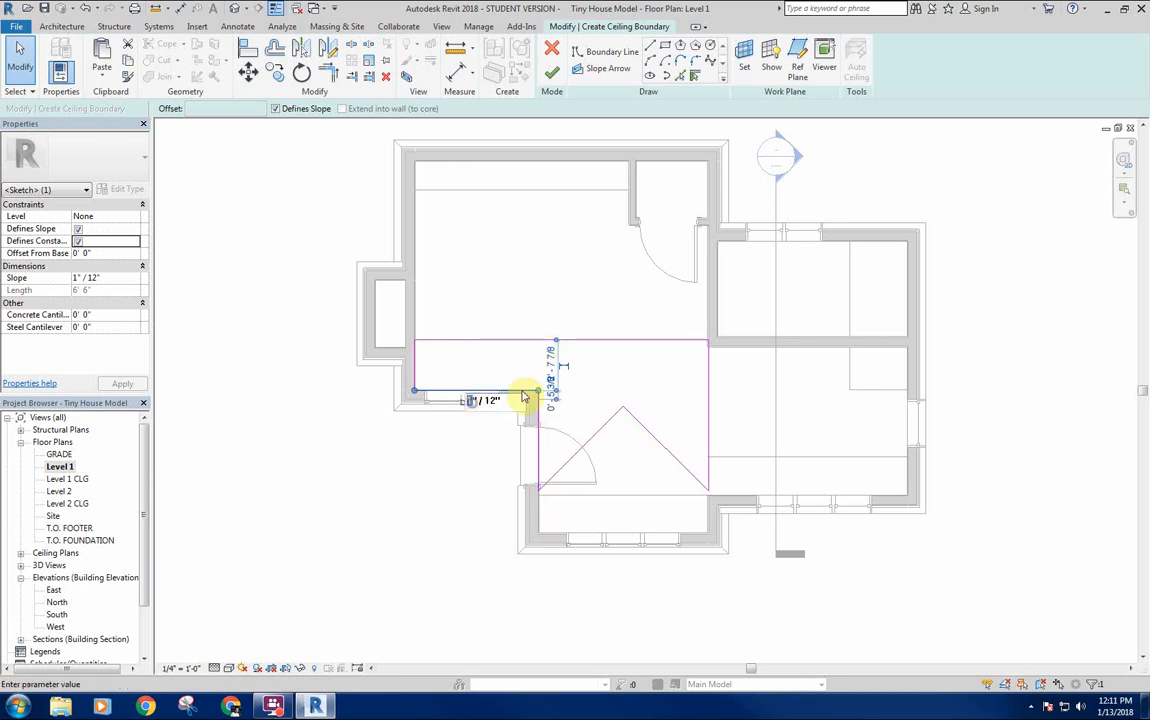
{"action": "left_click", "coordinate": [443, 530]}
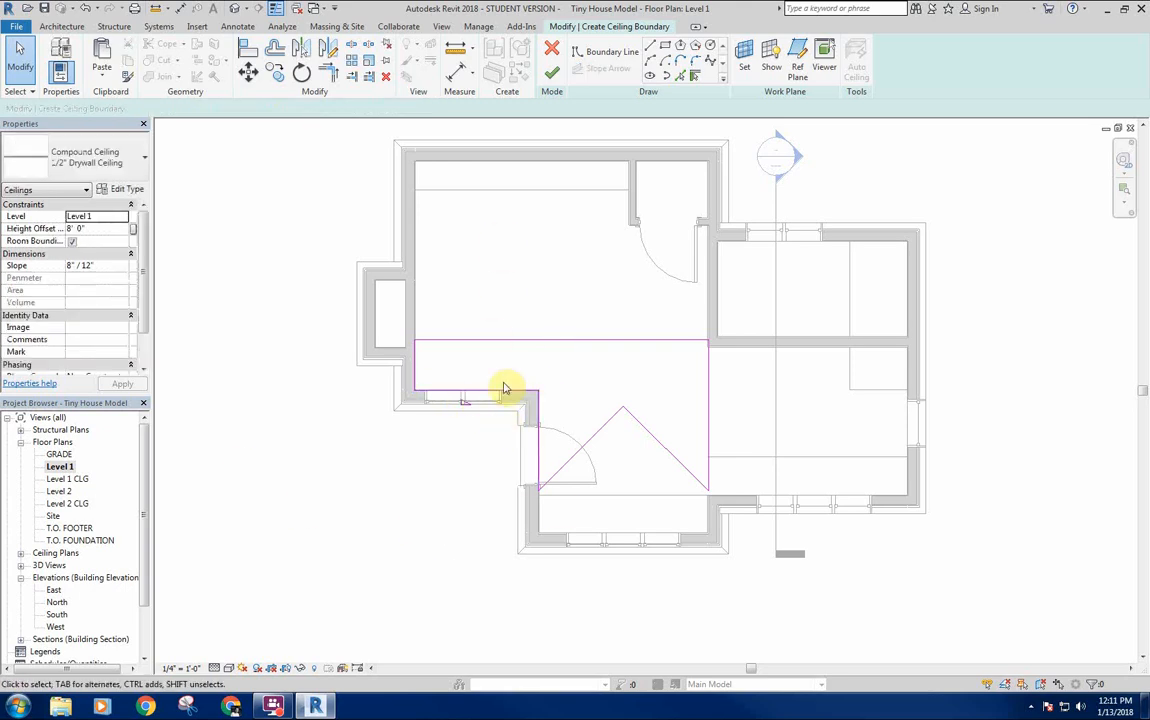
{"action": "left_click", "coordinate": [560, 78]}
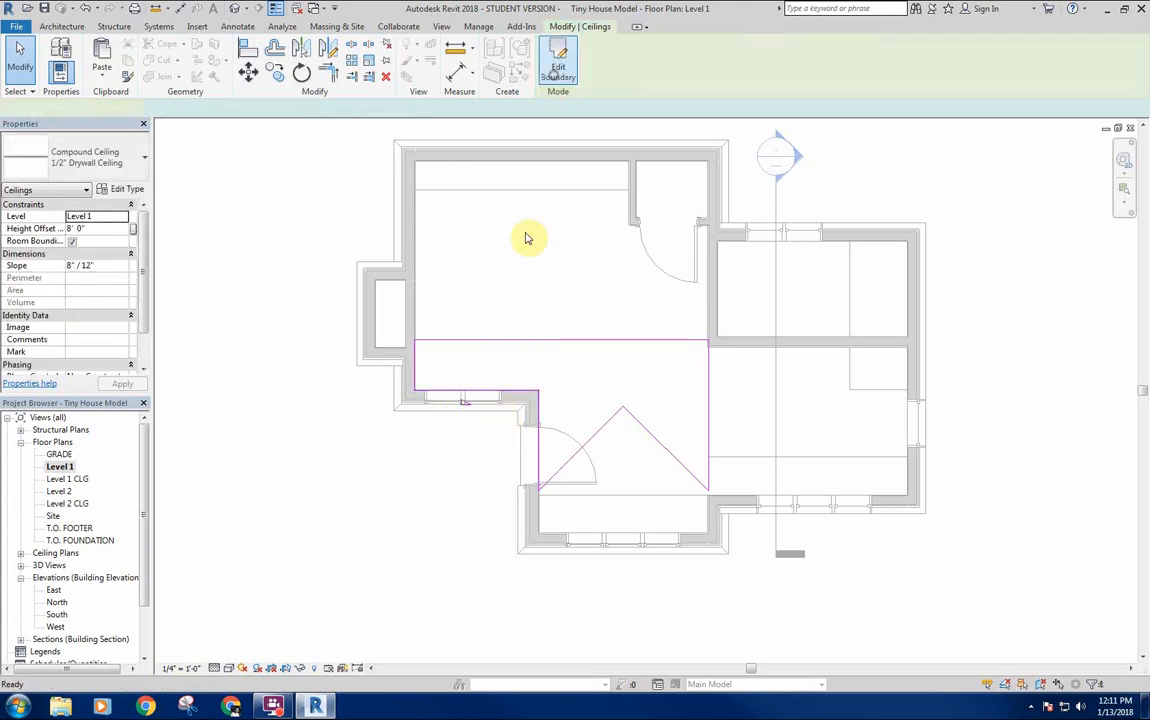
{"action": "left_click", "coordinate": [385, 483]}
{"action": "scroll", "coordinate": [380, 490], "scroll_direction": "down", "scroll_amount": 2}
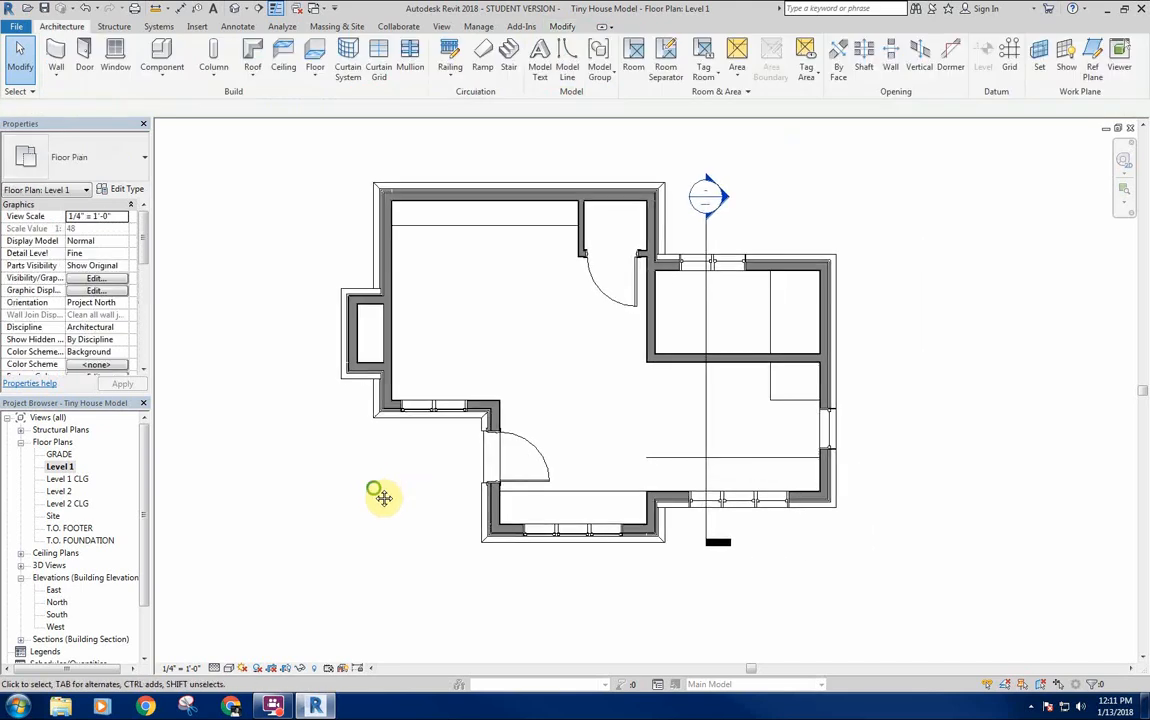
Start another sketched ceiling for the large room's north side and paste the copied boundary lines in place.
{"action": "left_click", "coordinate": [284, 62]}
{"action": "left_click", "coordinate": [594, 70]}
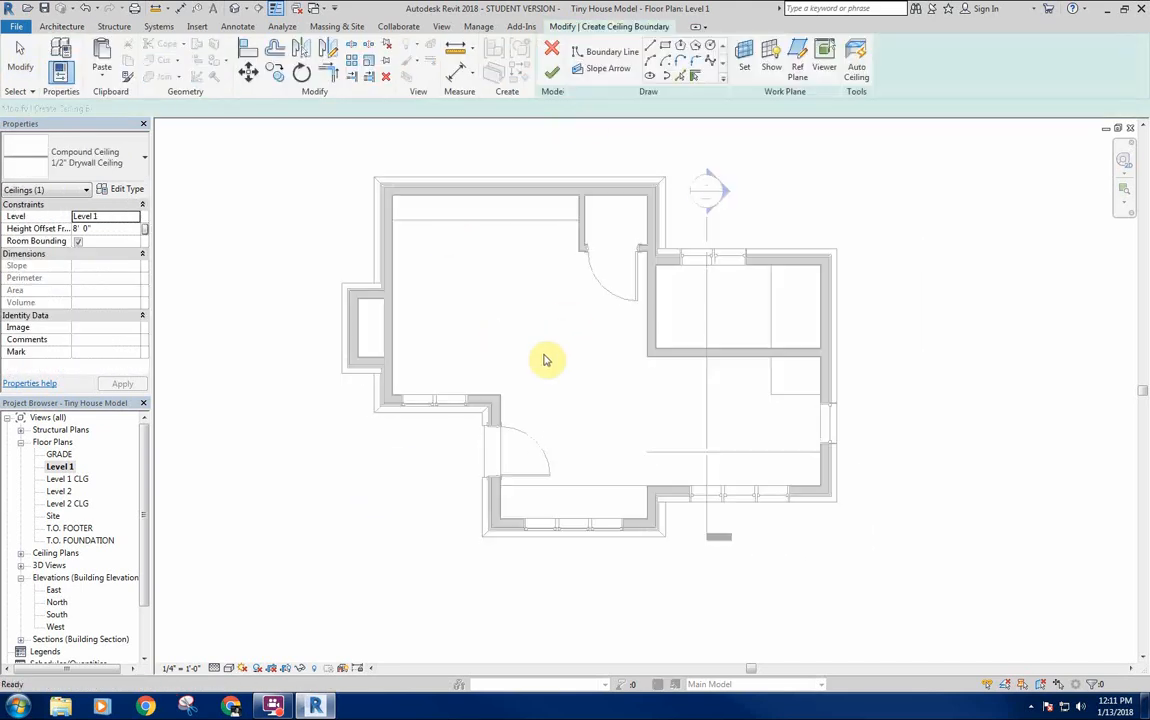
{"action": "key", "text": "ctrl+v"}
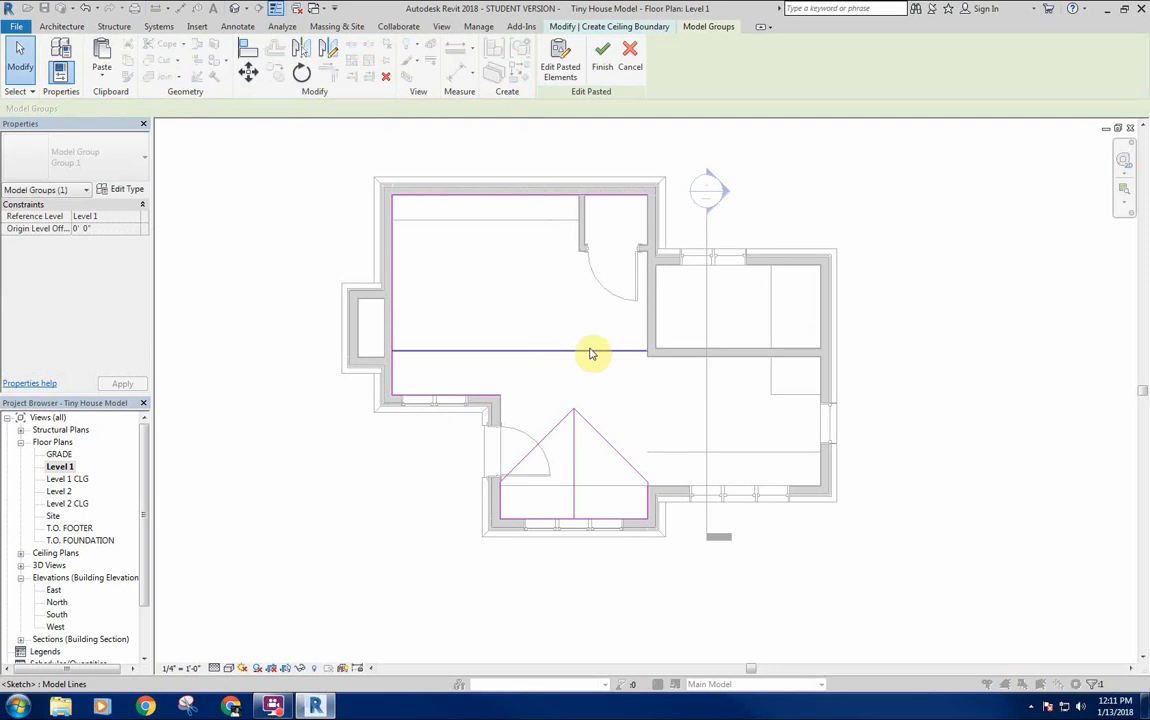
{"action": "key", "text": "Escape"}
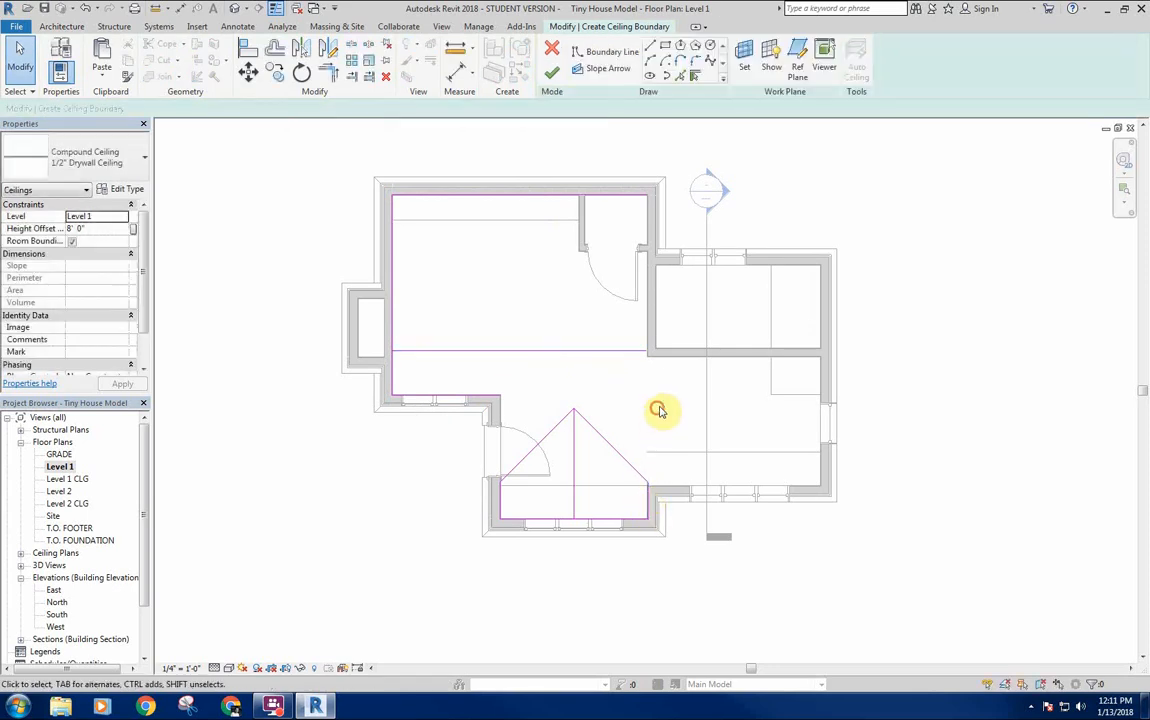
Close the north rectangle by trimming the east and west lines to the main ridge line, unjoining conflicting elements, and delete the gable and south lines.
{"action": "key", "text": "t"}
{"action": "key", "text": "r"}
{"action": "left_click", "coordinate": [648, 502]}
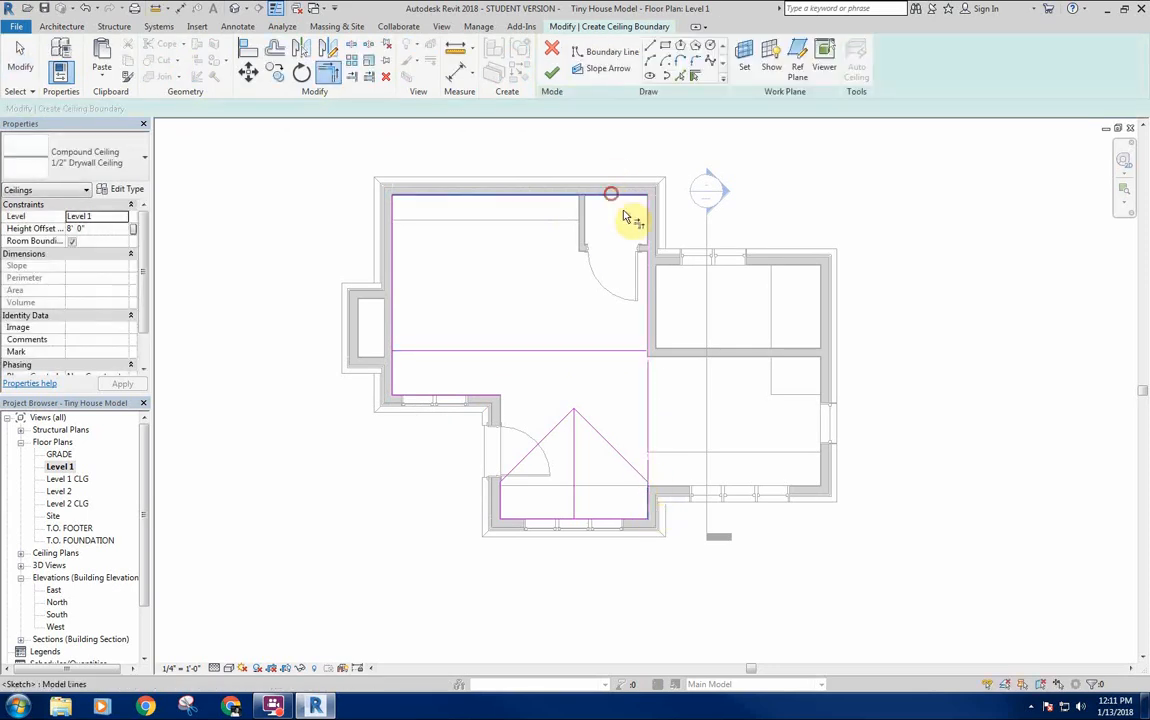
{"action": "left_click", "coordinate": [649, 314]}
{"action": "left_click", "coordinate": [621, 349]}
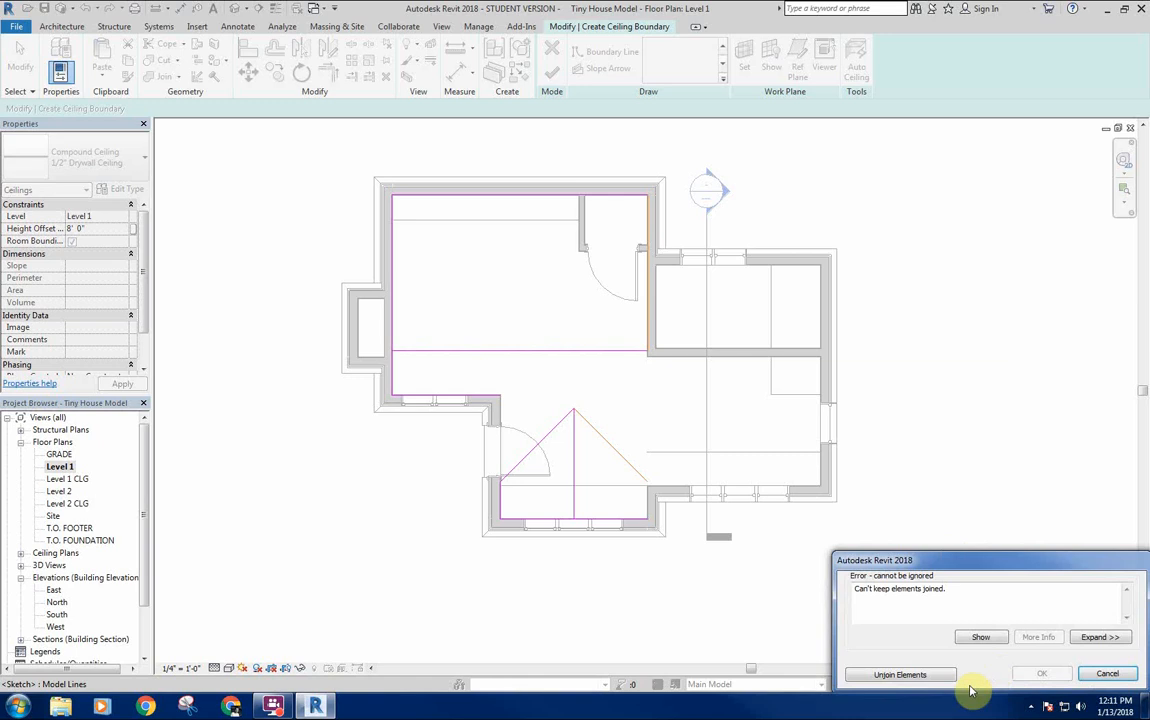
{"action": "left_click", "coordinate": [905, 675]}
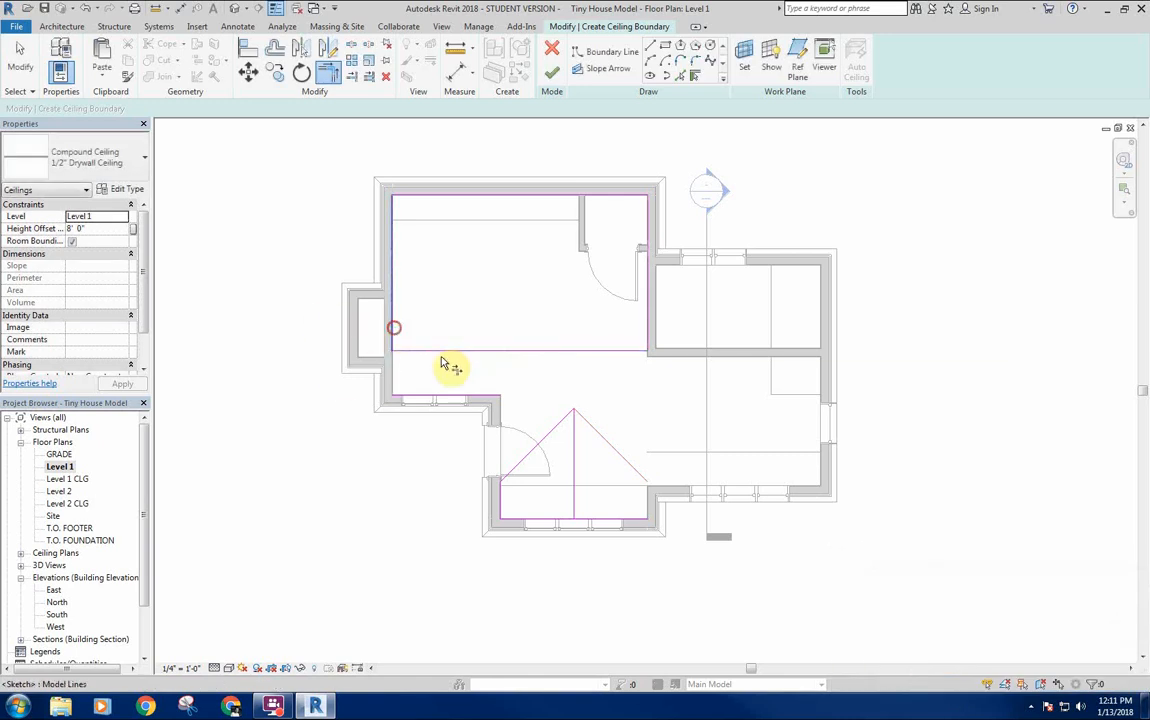
{"action": "key", "text": "Escape"}
{"action": "left_click_drag", "start_coordinate": [660, 398], "coordinate": [359, 580]}
{"action": "key", "text": "Delete"}
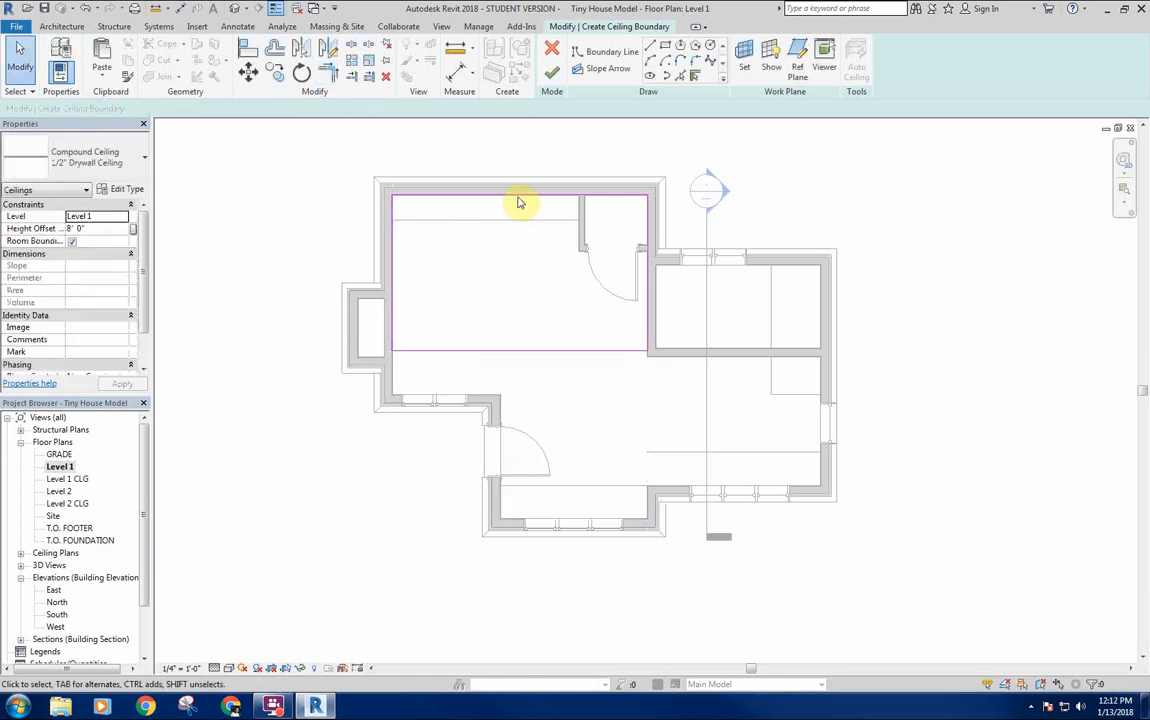
Make the large room's north boundary line define an 8" / 12" slope and finish the room's north ceiling.
{"action": "left_click", "coordinate": [518, 197]}
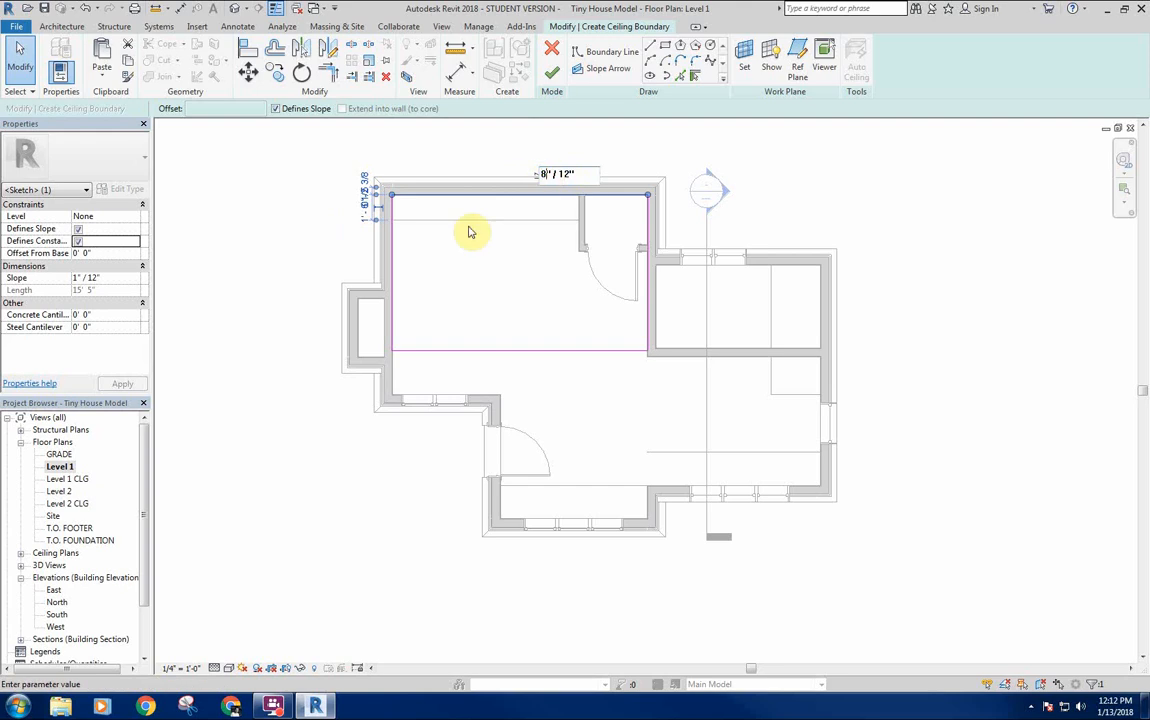
{"action": "left_click", "coordinate": [292, 200]}
{"action": "left_click", "coordinate": [550, 75]}
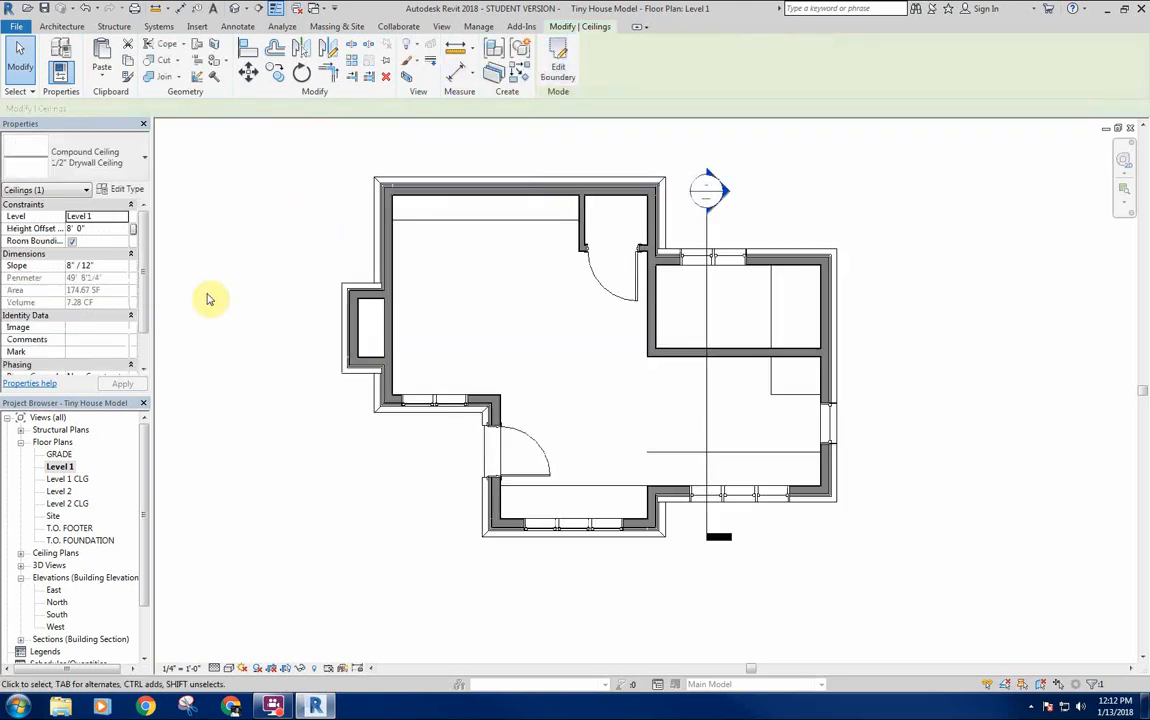
Hide both metal roofs in the 3D view and inspect the sloped ceilings from above.
{"action": "left_click", "coordinate": [234, 9]}
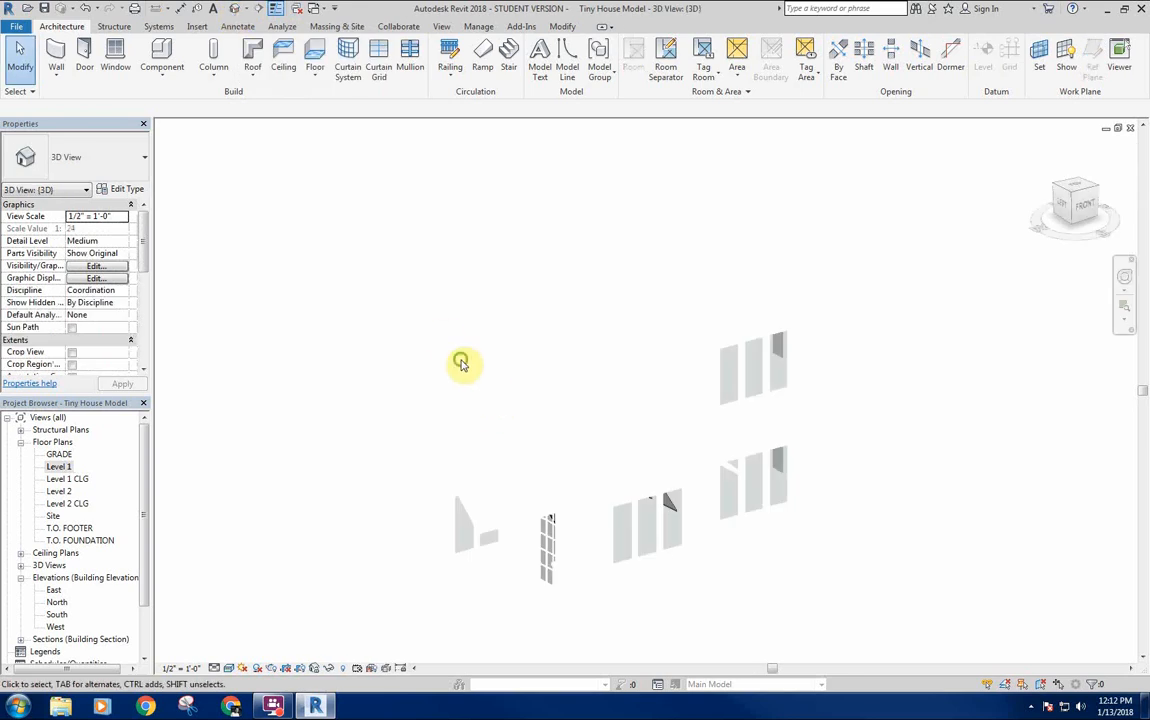
{"action": "scroll", "coordinate": [607, 295], "scroll_direction": "down", "scroll_amount": 3}
{"action": "middle_click_drag", "start_coordinate": [426, 246], "coordinate": [625, 252], "text": "shift"}
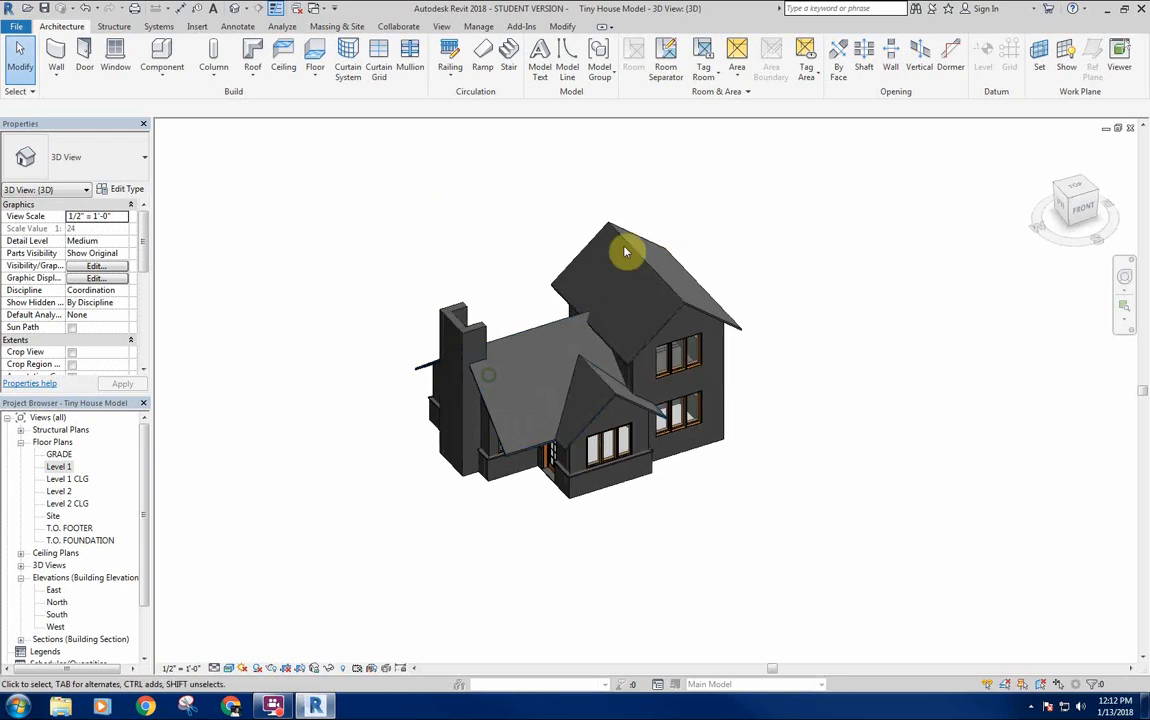
{"action": "left_click", "coordinate": [625, 252]}
{"action": "left_click", "coordinate": [526, 336], "text": "ctrl"}
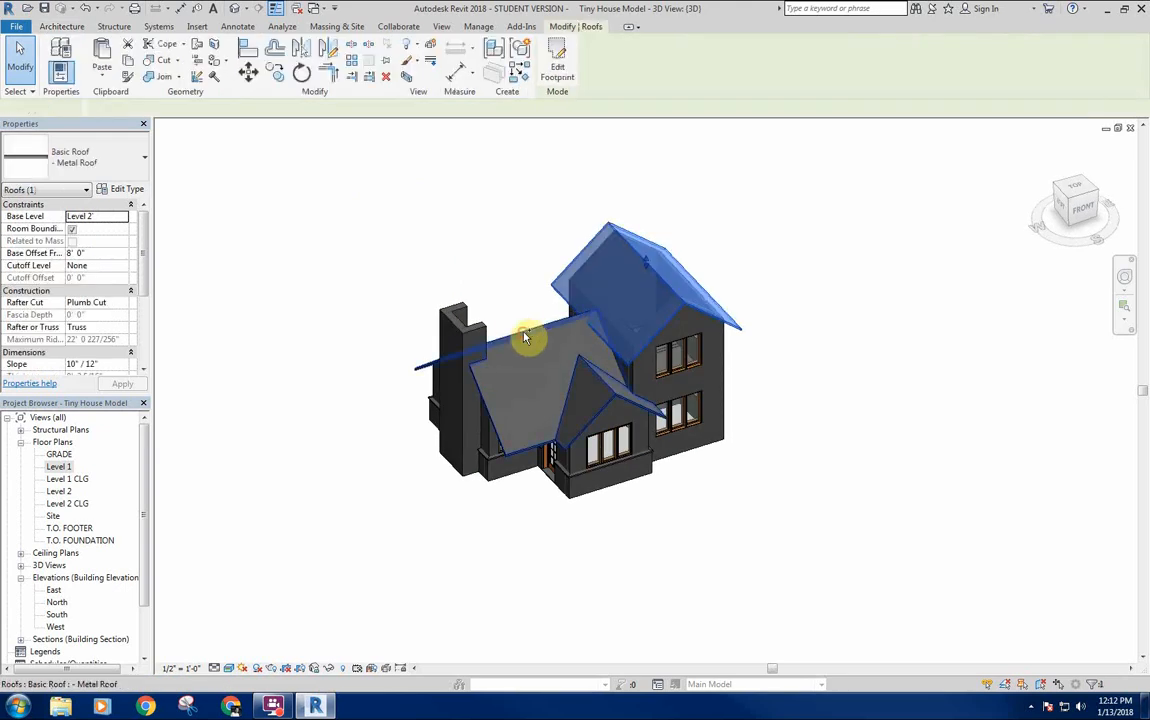
{"action": "right_click", "coordinate": [394, 209]}
{"action": "left_click", "coordinate": [476, 272]}
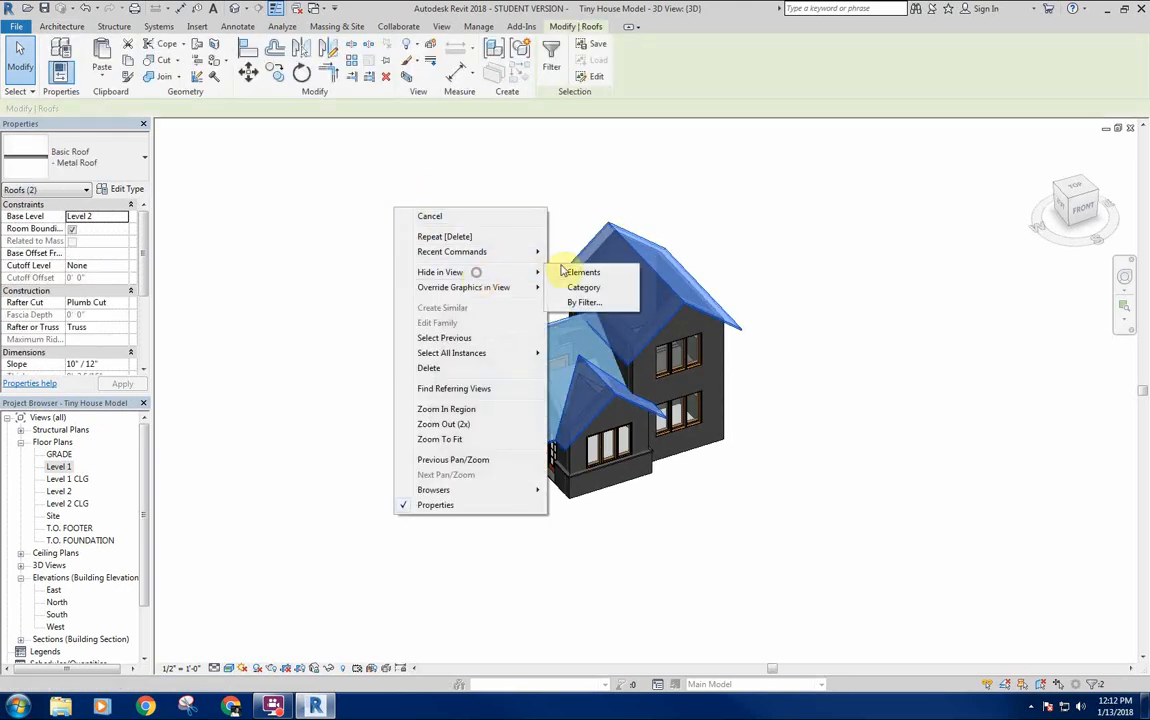
{"action": "left_click", "coordinate": [566, 274]}
{"action": "middle_click_drag", "start_coordinate": [457, 244], "coordinate": [454, 385], "text": "shift"}
{"action": "scroll", "coordinate": [601, 431], "scroll_direction": "up", "scroll_amount": 4}
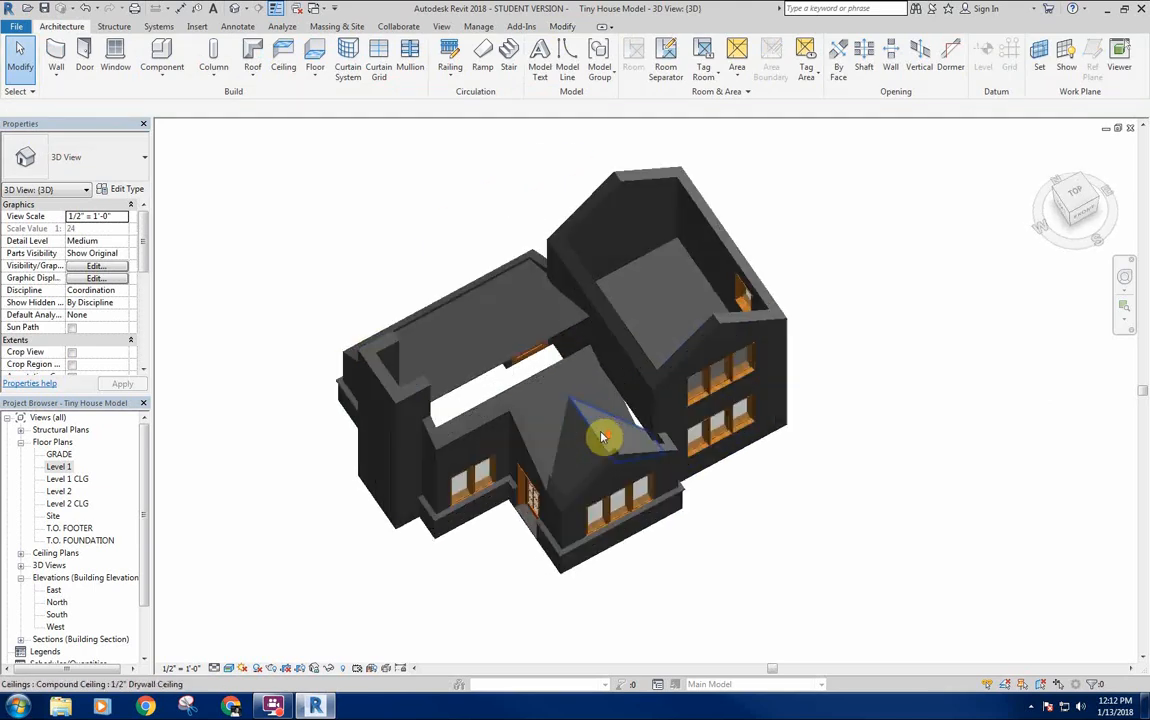
Open the West elevation and hide the lower metal roof there so the ceilings behind it can be reached.
{"action": "middle_click_drag", "start_coordinate": [689, 298], "coordinate": [580, 321], "text": "shift"}
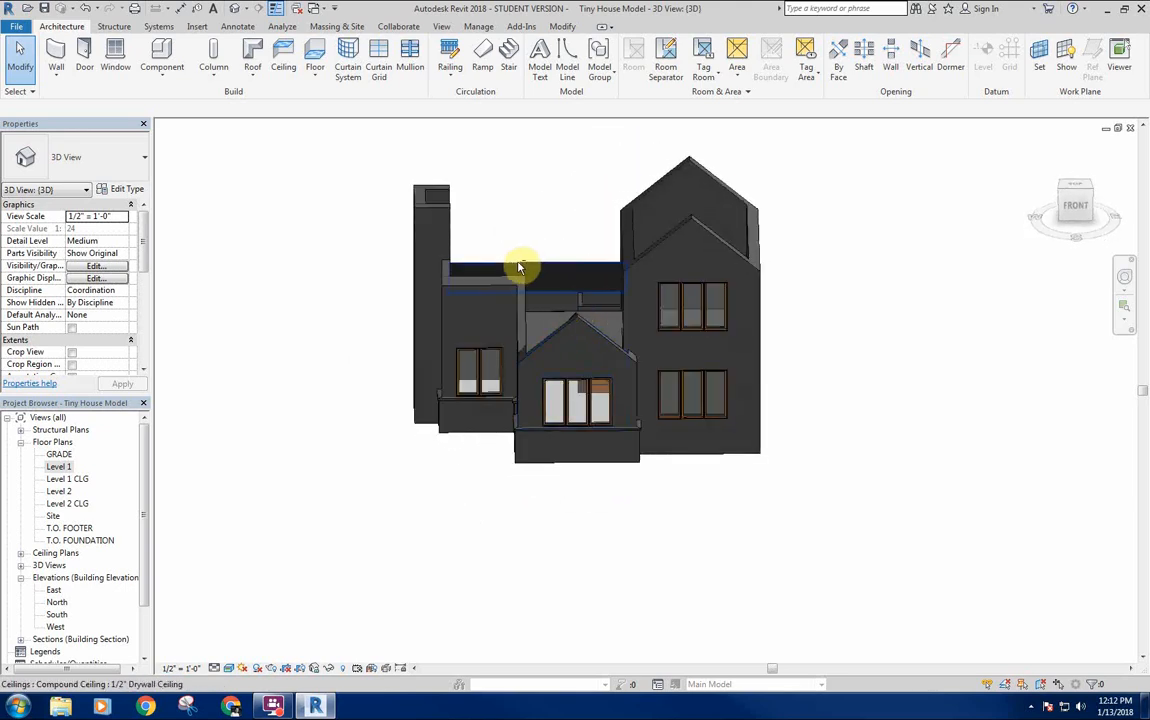
{"action": "middle_click_drag", "start_coordinate": [521, 264], "coordinate": [740, 291], "text": "shift"}
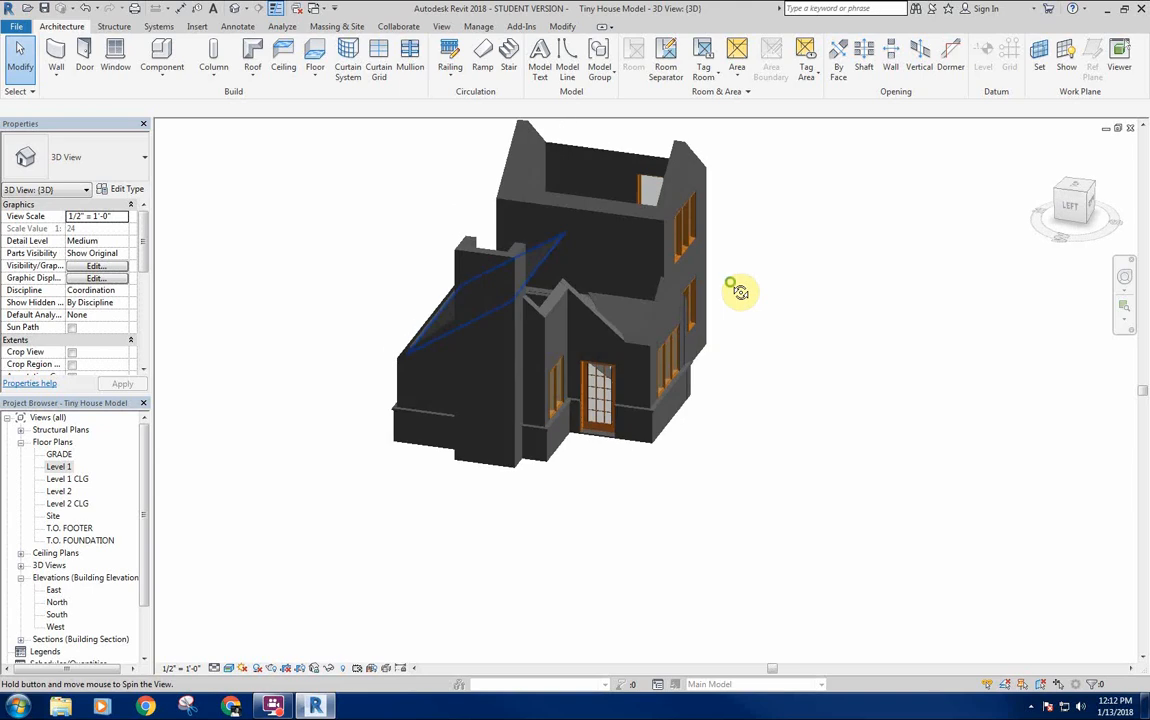
{"action": "double_click", "coordinate": [55, 626]}
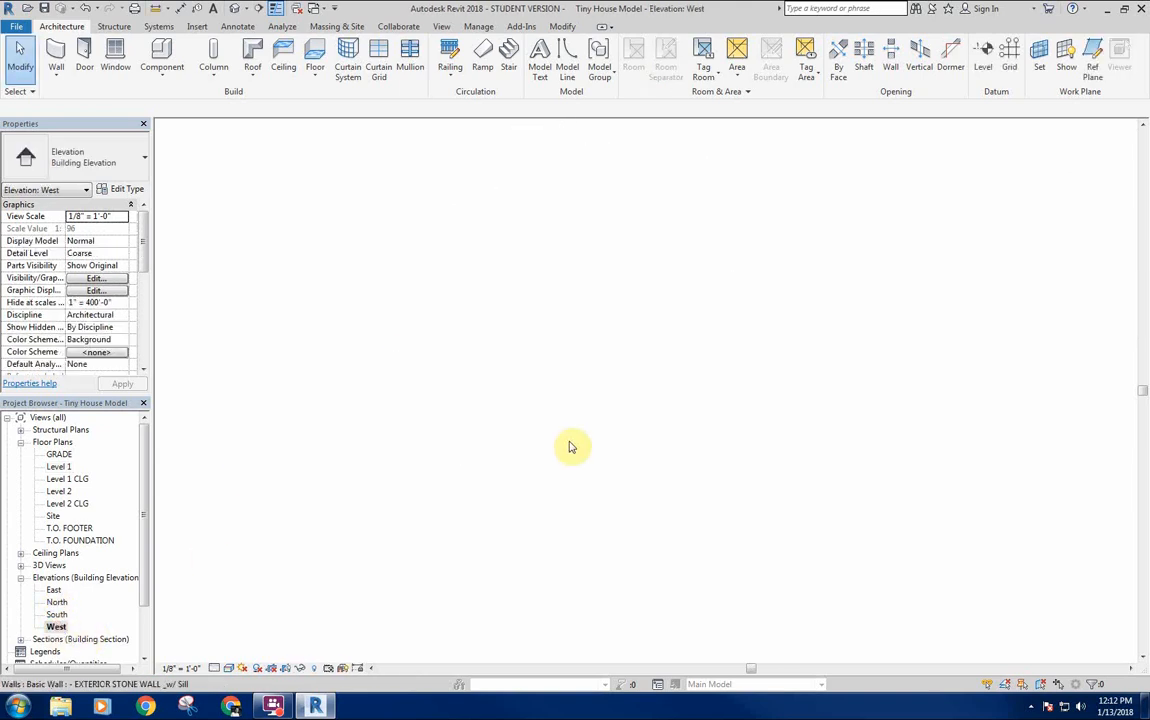
{"action": "scroll", "coordinate": [490, 412], "scroll_direction": "up", "scroll_amount": 3}
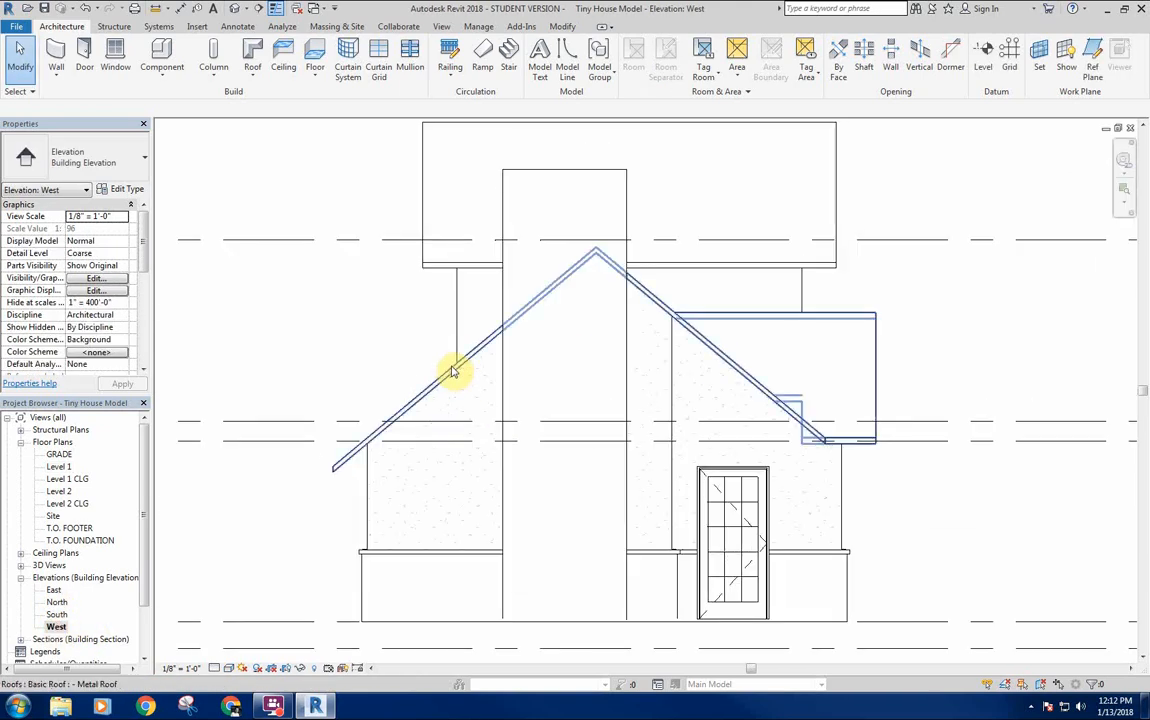
{"action": "right_click", "coordinate": [454, 367]}
{"action": "mouse_move", "coordinate": [588, 431]}
{"action": "left_click", "coordinate": [635, 431]}
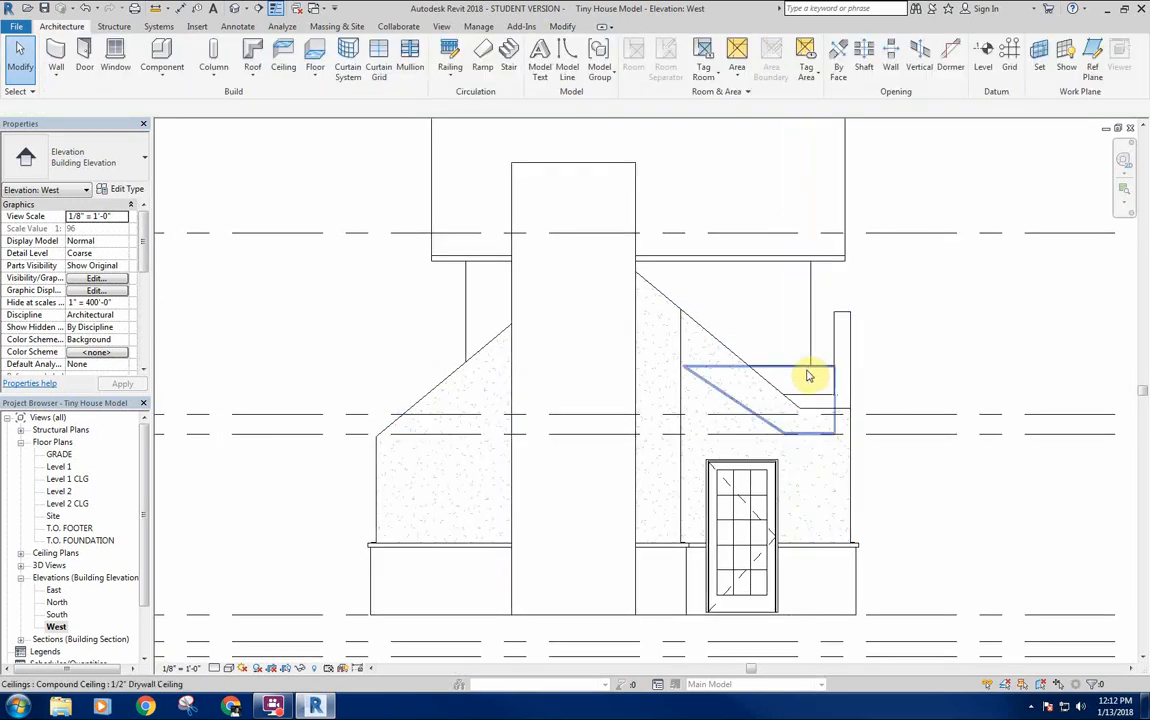
Switch the West elevation to the Wireframe visual style and dismiss the save reminder without saving.
{"action": "left_click", "coordinate": [230, 669]}
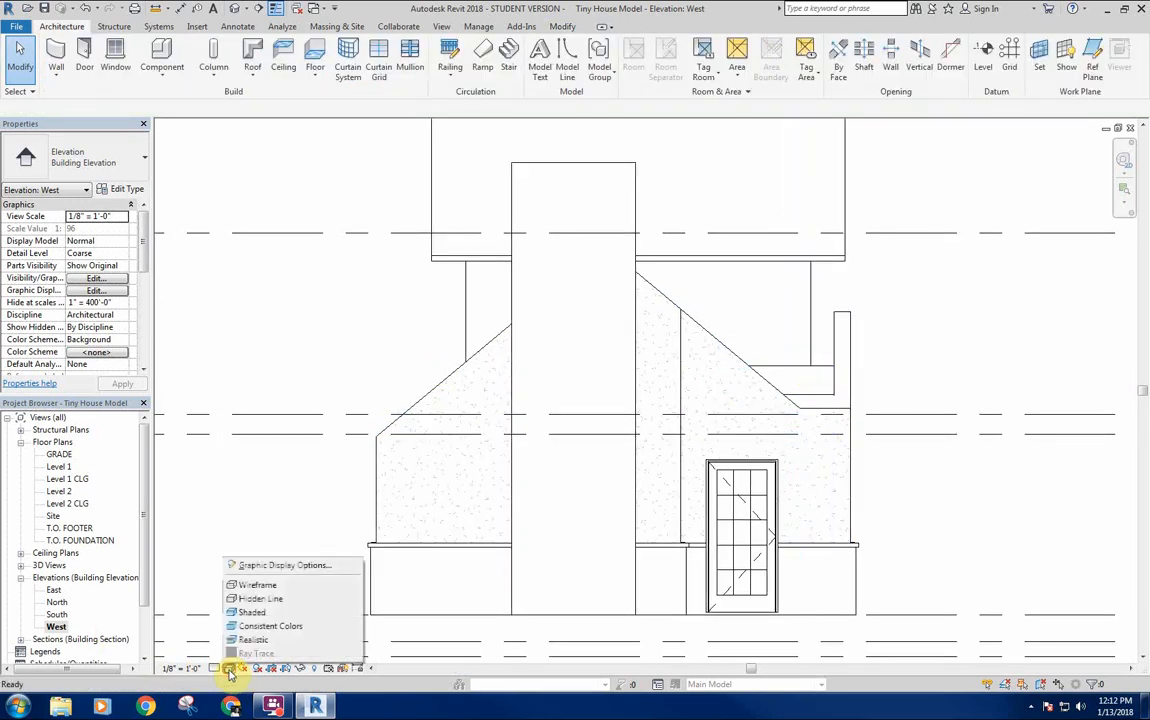
{"action": "left_click", "coordinate": [256, 586]}
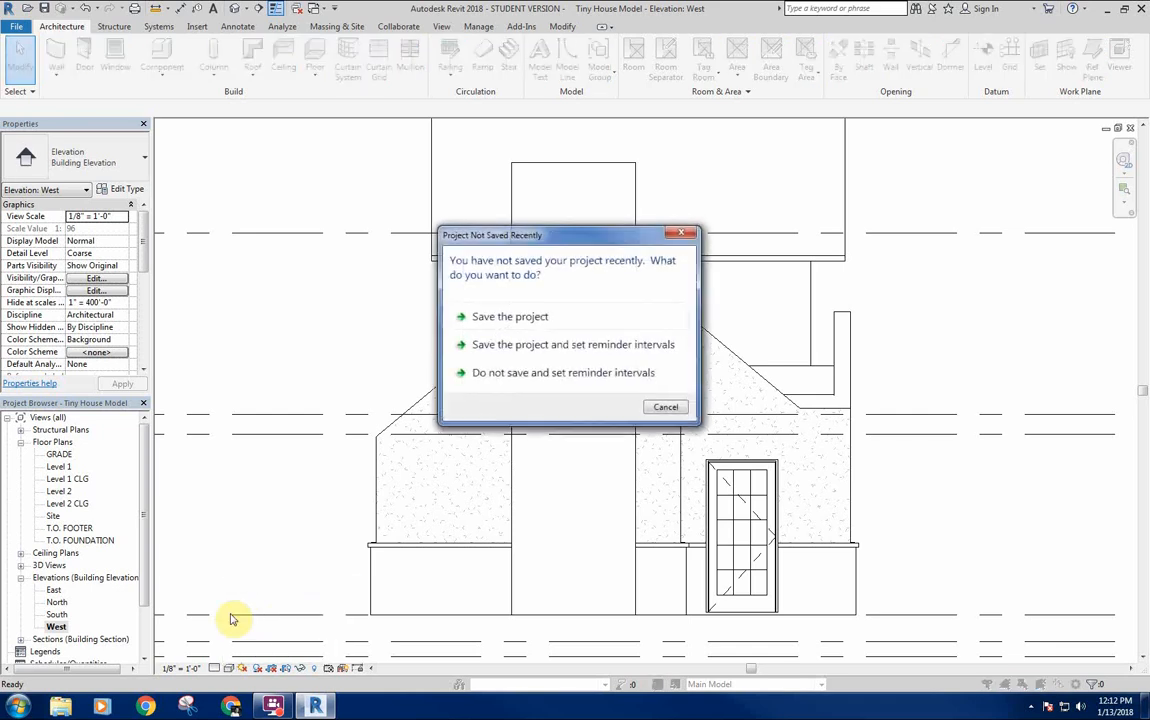
{"action": "left_click", "coordinate": [676, 414]}
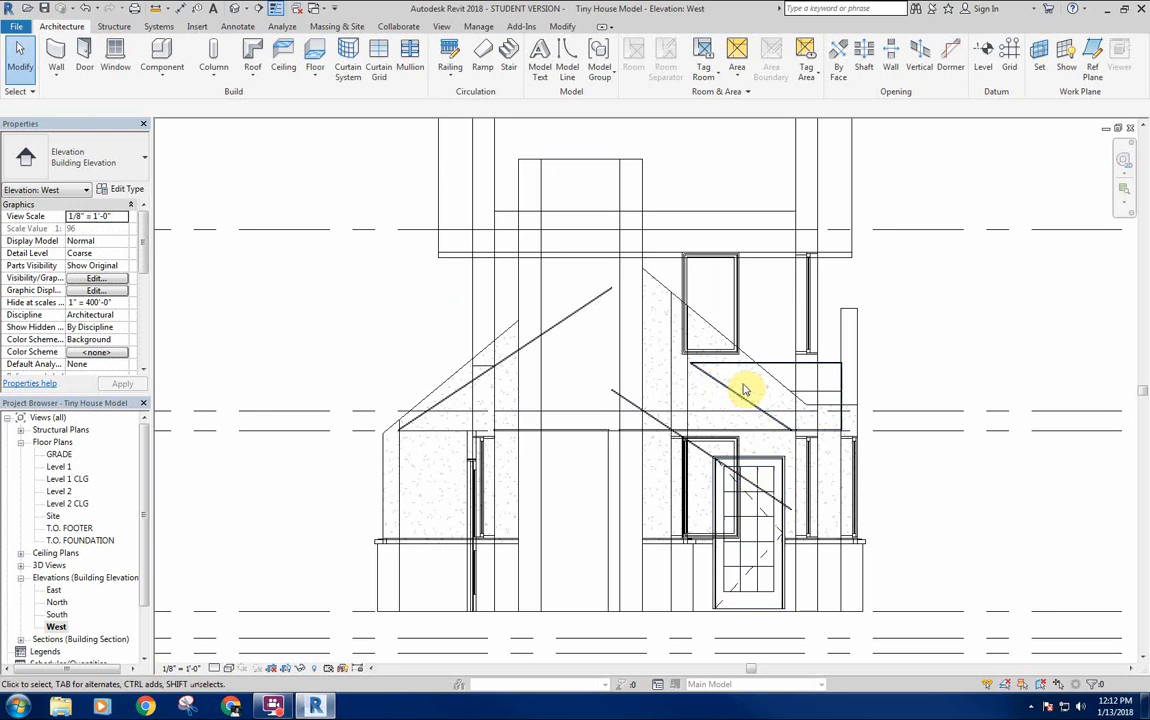
Move the north sloped ceiling straight up 5 117/256" so its low end meets the north wall's top inner corner.
{"action": "scroll", "coordinate": [410, 415], "scroll_direction": "up", "scroll_amount": 3}
{"action": "left_click", "coordinate": [408, 428]}
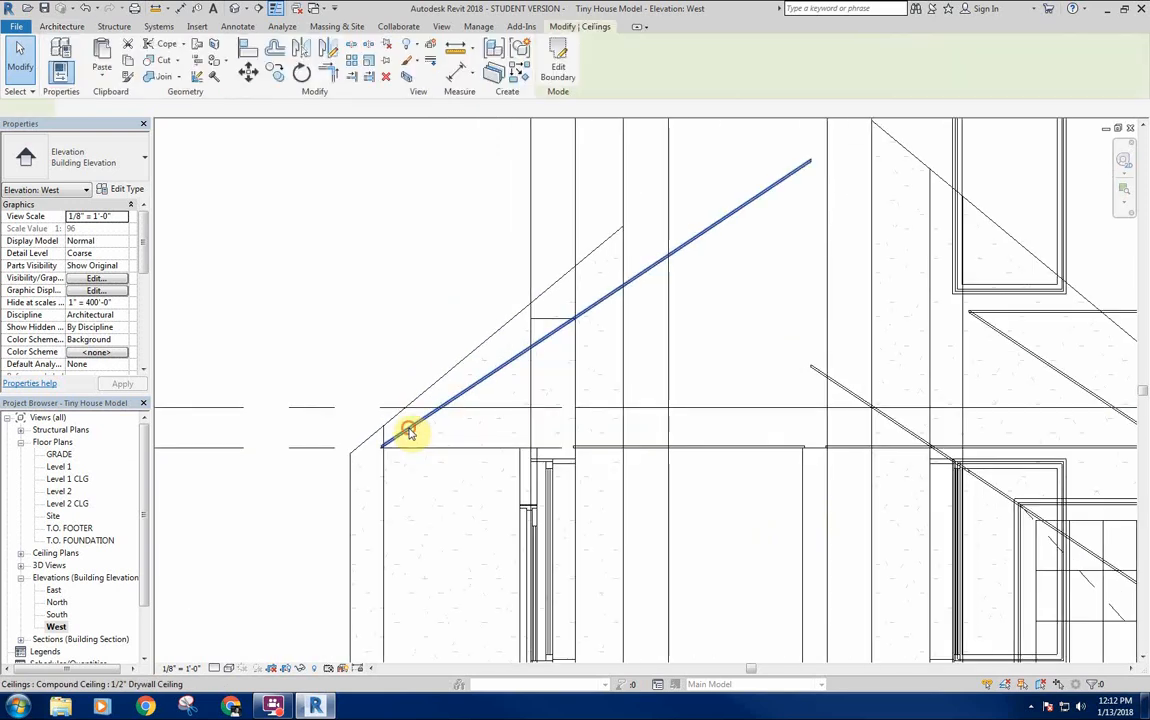
{"action": "scroll", "coordinate": [388, 442], "scroll_direction": "up", "scroll_amount": 3}
{"action": "middle_click_drag", "start_coordinate": [393, 465], "coordinate": [408, 455]}
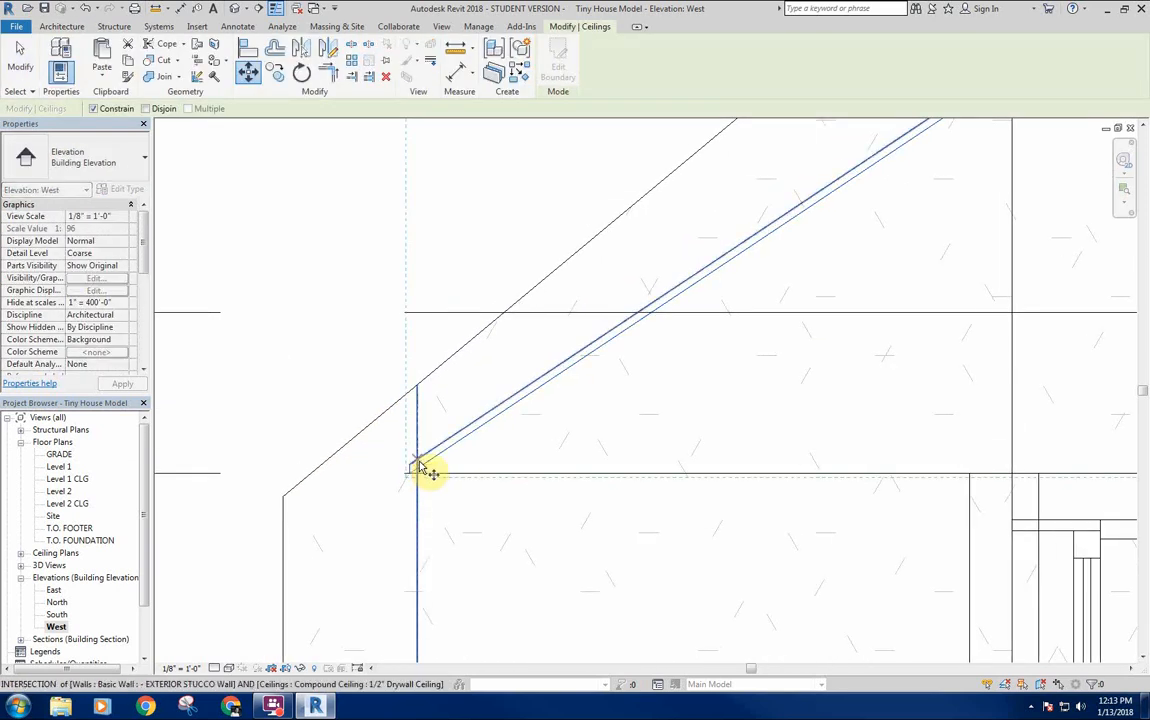
{"action": "left_click", "coordinate": [419, 468]}
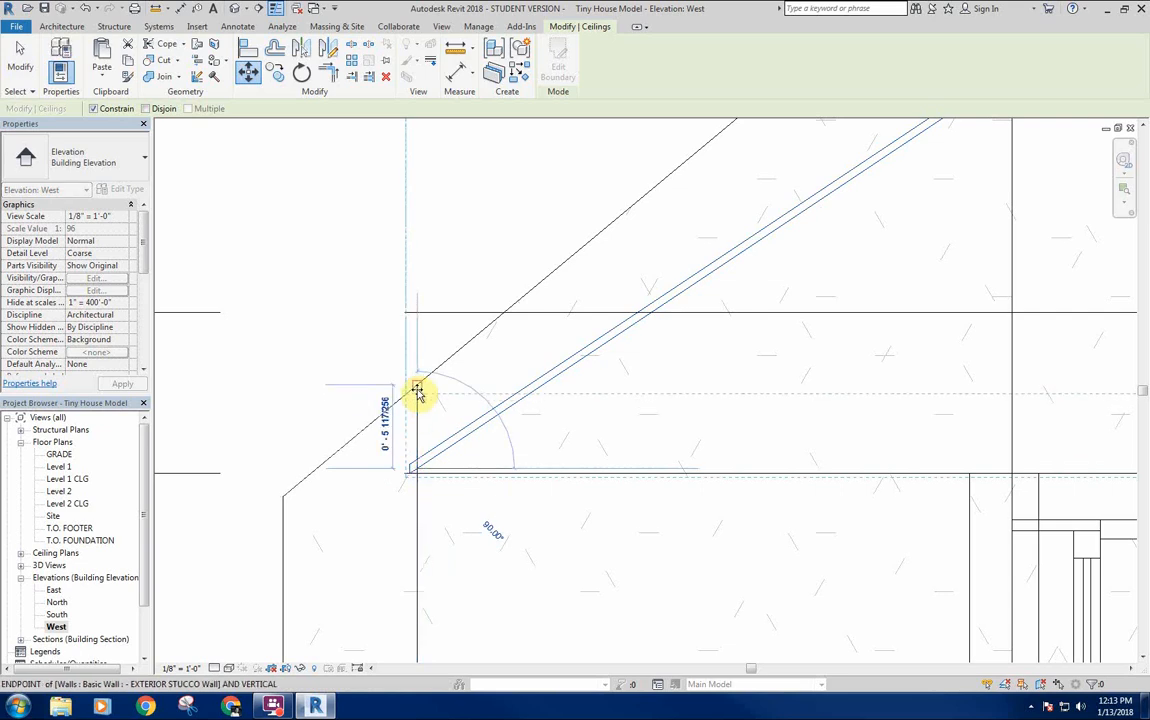
{"action": "left_click", "coordinate": [418, 390]}
{"action": "scroll", "coordinate": [590, 426], "scroll_direction": "down", "scroll_amount": 2}
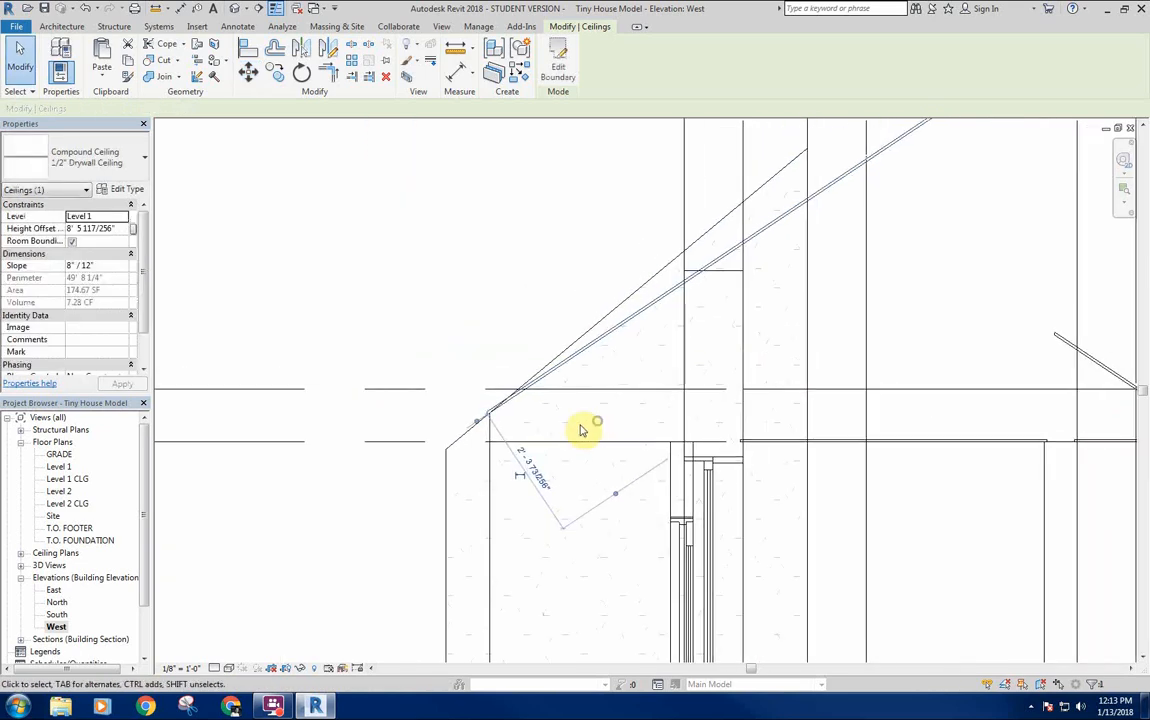
{"action": "key", "text": "Escape"}
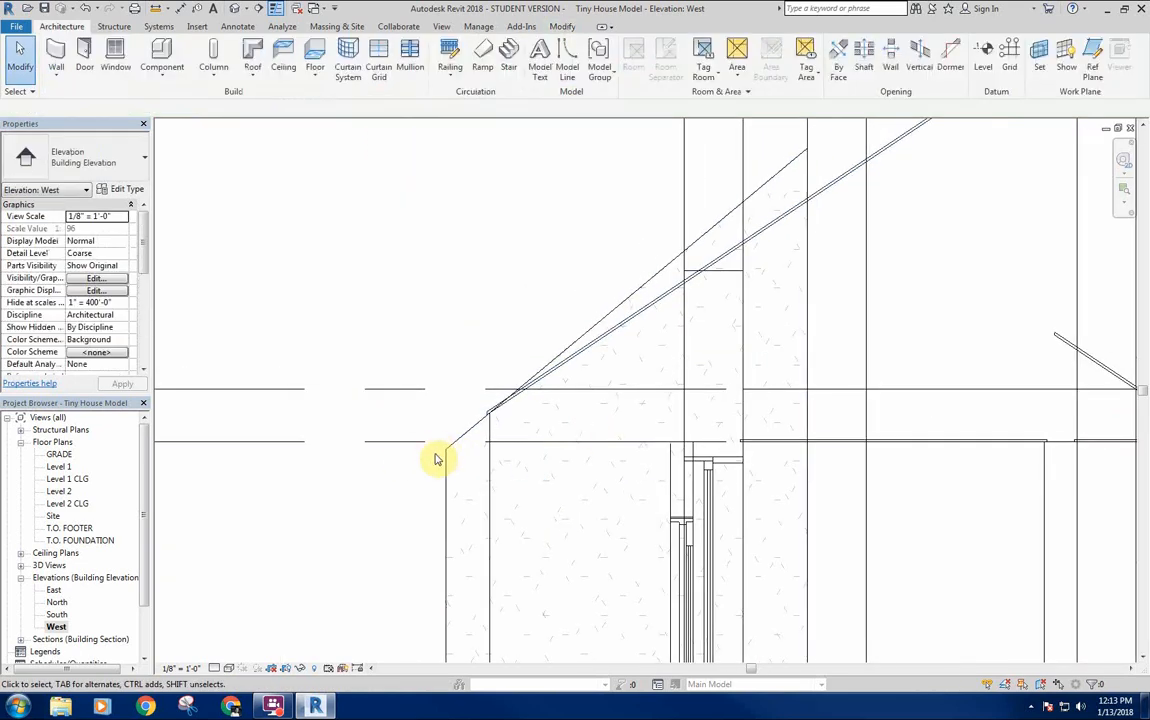
Move the main south sloped ceiling up to a 12' 11 5/8" height offset, joining the north ceiling at the ridge.
{"action": "left_click", "coordinate": [493, 410]}
{"action": "scroll", "coordinate": [378, 519], "scroll_direction": "down", "scroll_amount": 1}
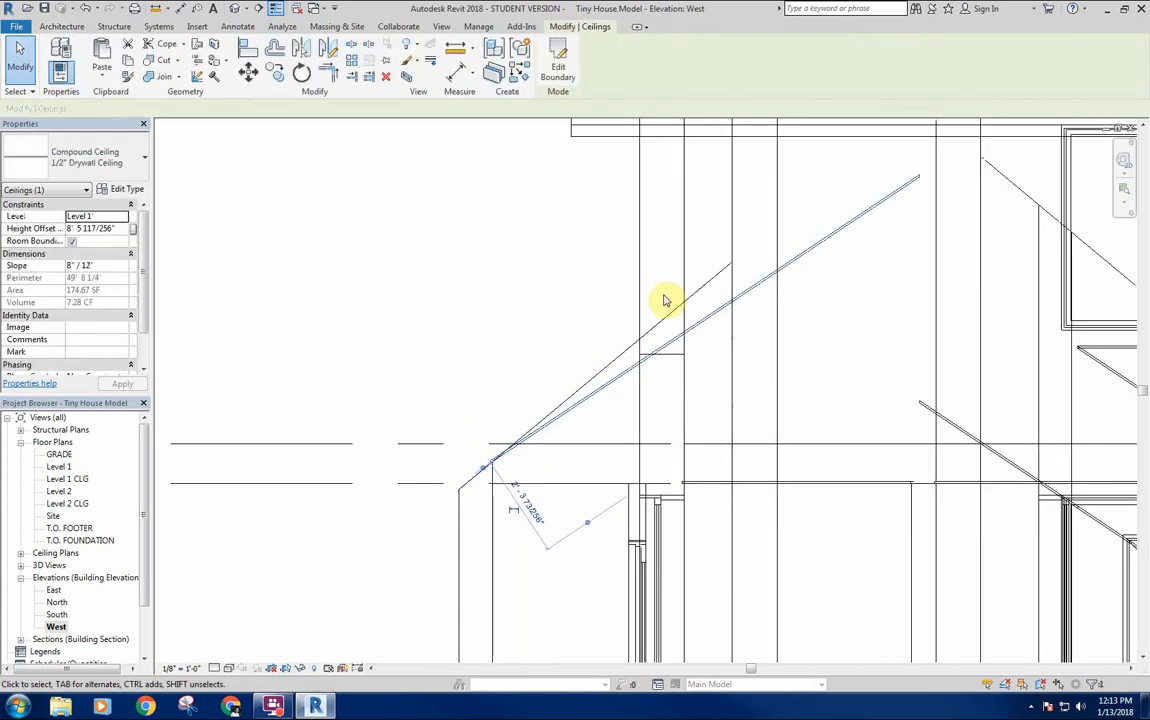
{"action": "mouse_move", "coordinate": [503, 359]}
{"action": "middle_mouse_down"}
{"action": "mouse_move", "coordinate": [521, 418]}
{"action": "mouse_move", "coordinate": [577, 378]}
{"action": "mouse_move", "coordinate": [456, 420]}
{"action": "middle_mouse_up"}
{"action": "scroll", "coordinate": [516, 352], "scroll_direction": "up", "scroll_amount": 2}
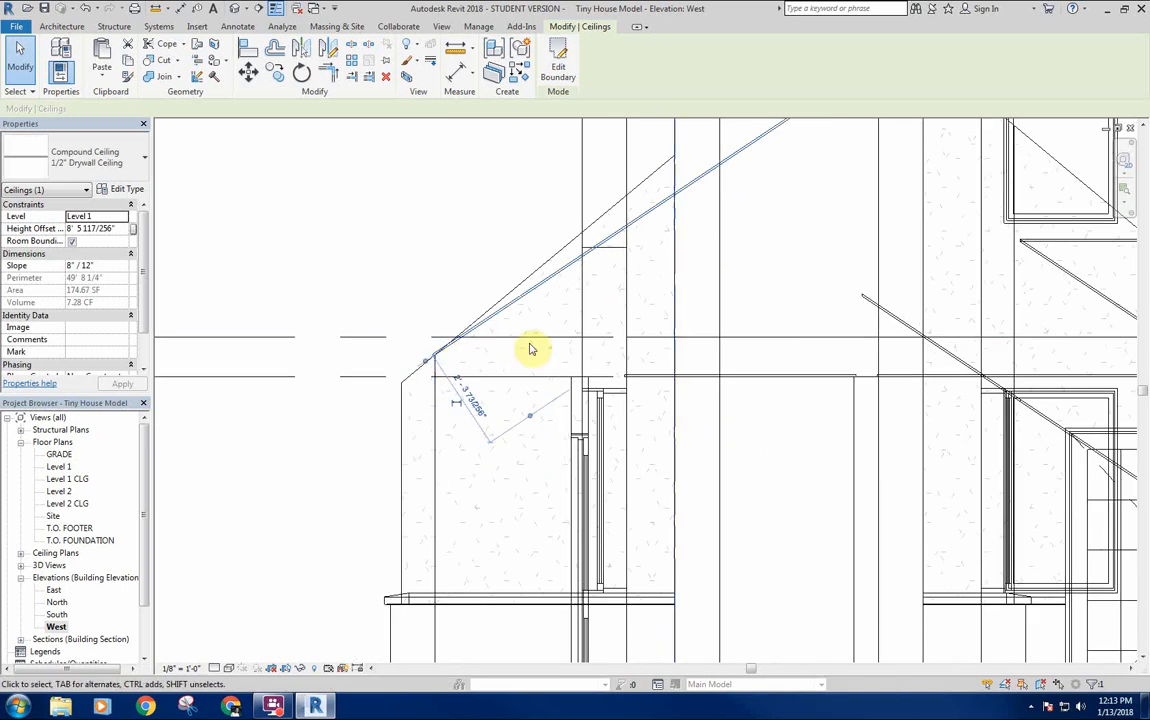
{"action": "scroll", "coordinate": [437, 370], "scroll_direction": "up", "scroll_amount": 1}
{"action": "scroll", "coordinate": [437, 370], "scroll_direction": "down", "scroll_amount": 2}
{"action": "scroll", "coordinate": [719, 334], "scroll_direction": "down", "scroll_amount": 1}
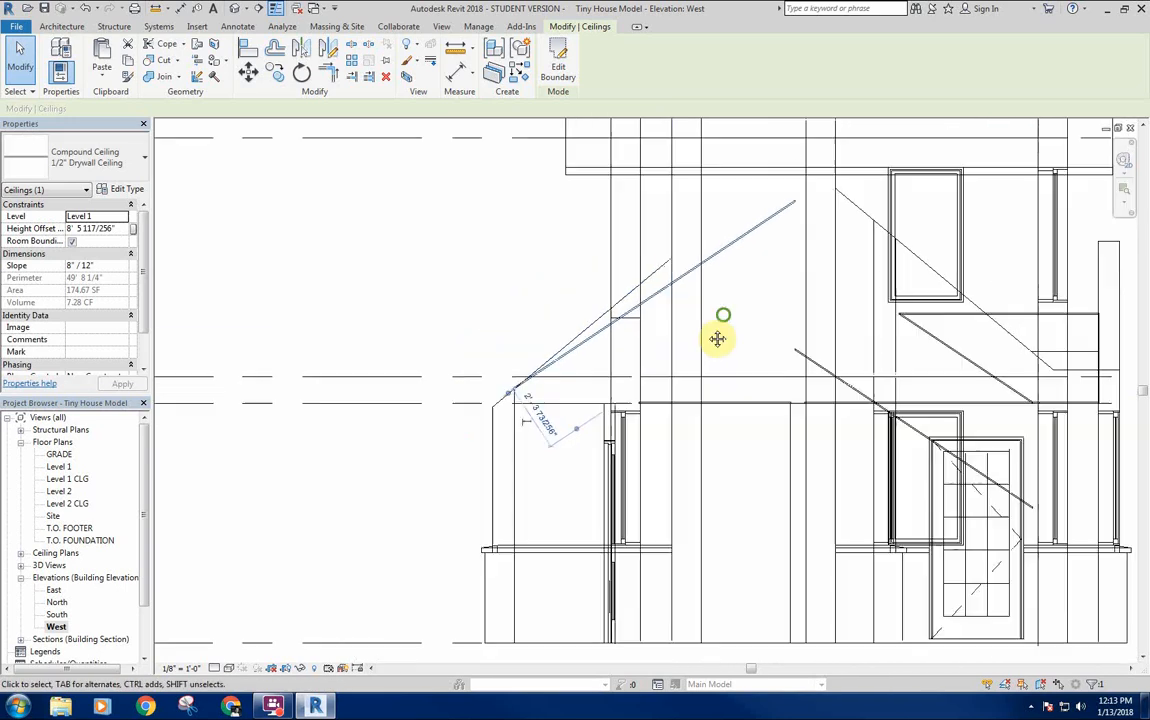
{"action": "left_click", "coordinate": [678, 392]}
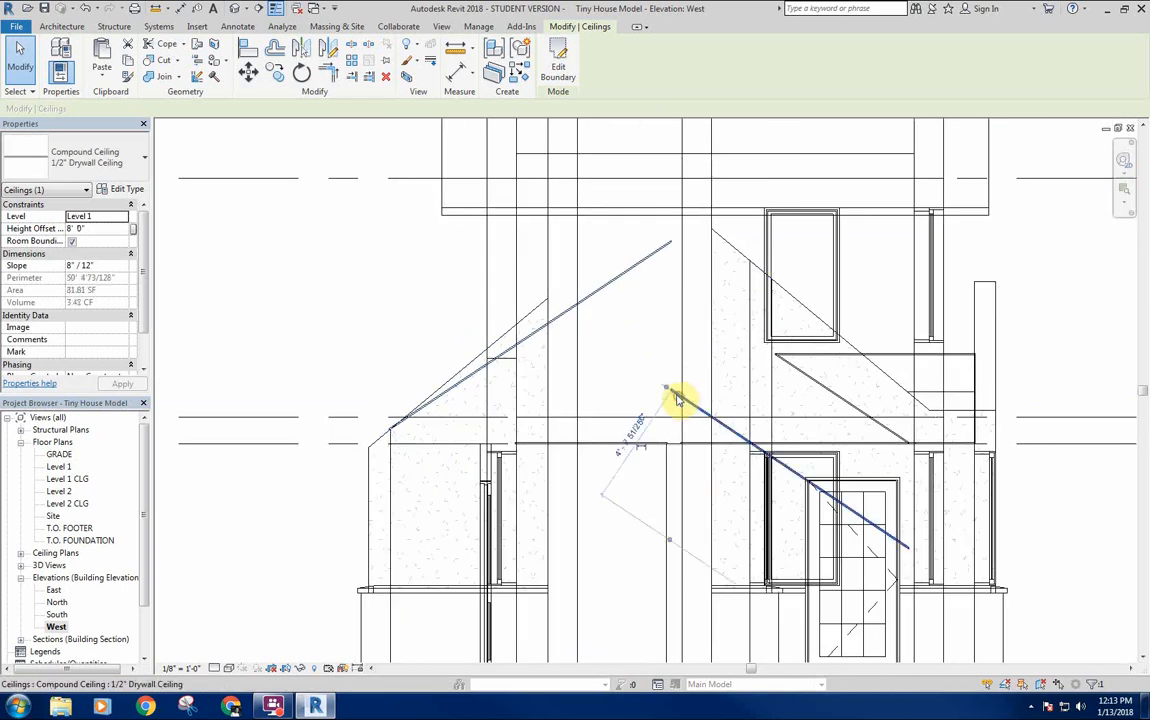
{"action": "scroll", "coordinate": [672, 388], "scroll_direction": "up", "scroll_amount": 2}
{"action": "left_click", "coordinate": [678, 397]}
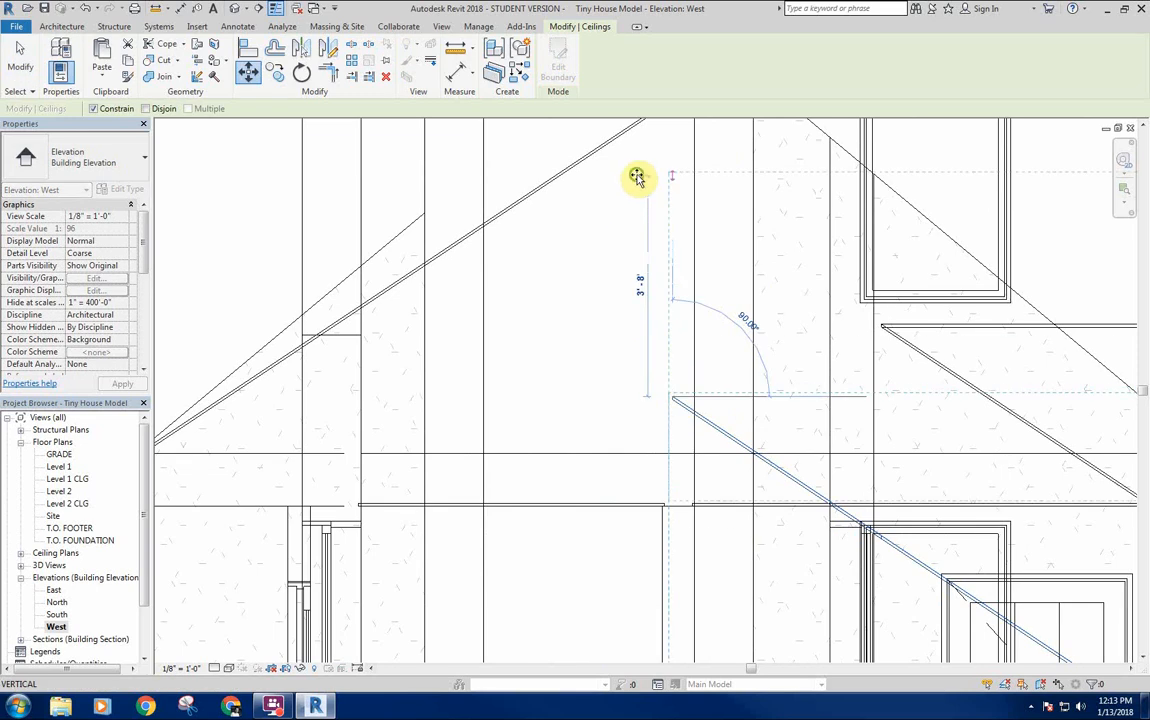
{"action": "left_click", "coordinate": [707, 213]}
{"action": "middle_click_drag", "start_coordinate": [912, 517], "coordinate": [716, 347]}
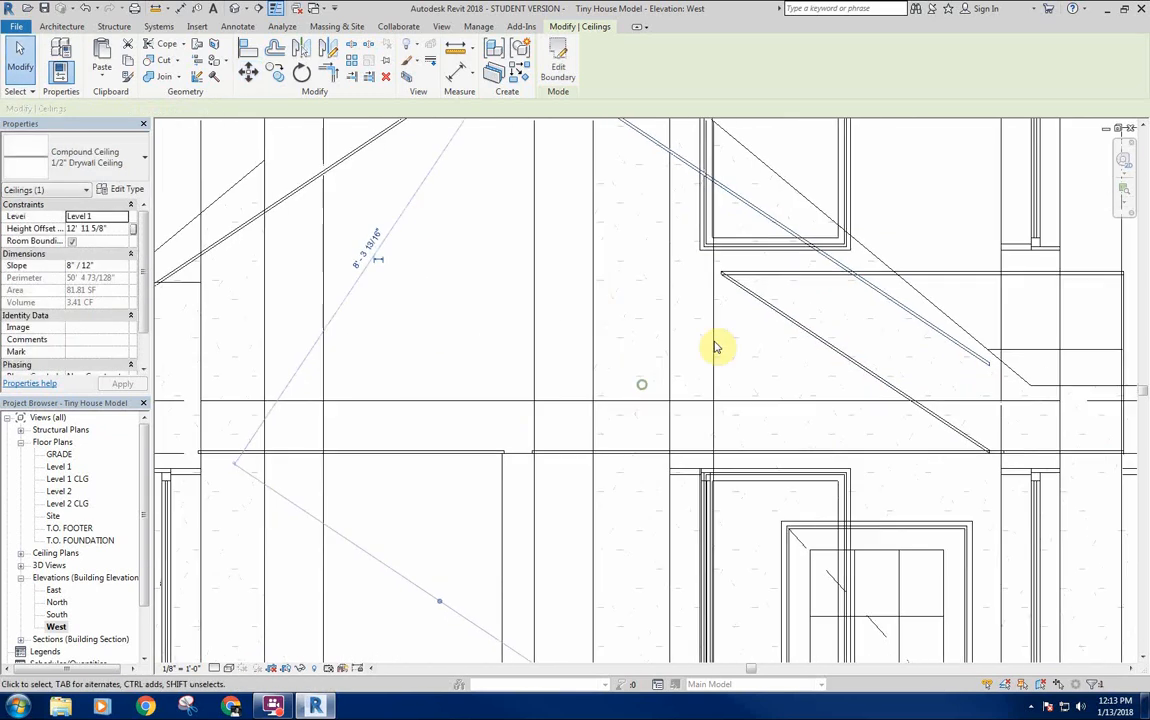
Move one of the south gable's sloped ceilings up to a 9' 5 117/256" height offset, meeting the main south ceiling.
{"action": "scroll", "coordinate": [735, 274], "scroll_direction": "up", "scroll_amount": 3}
{"action": "key", "text": "m"}
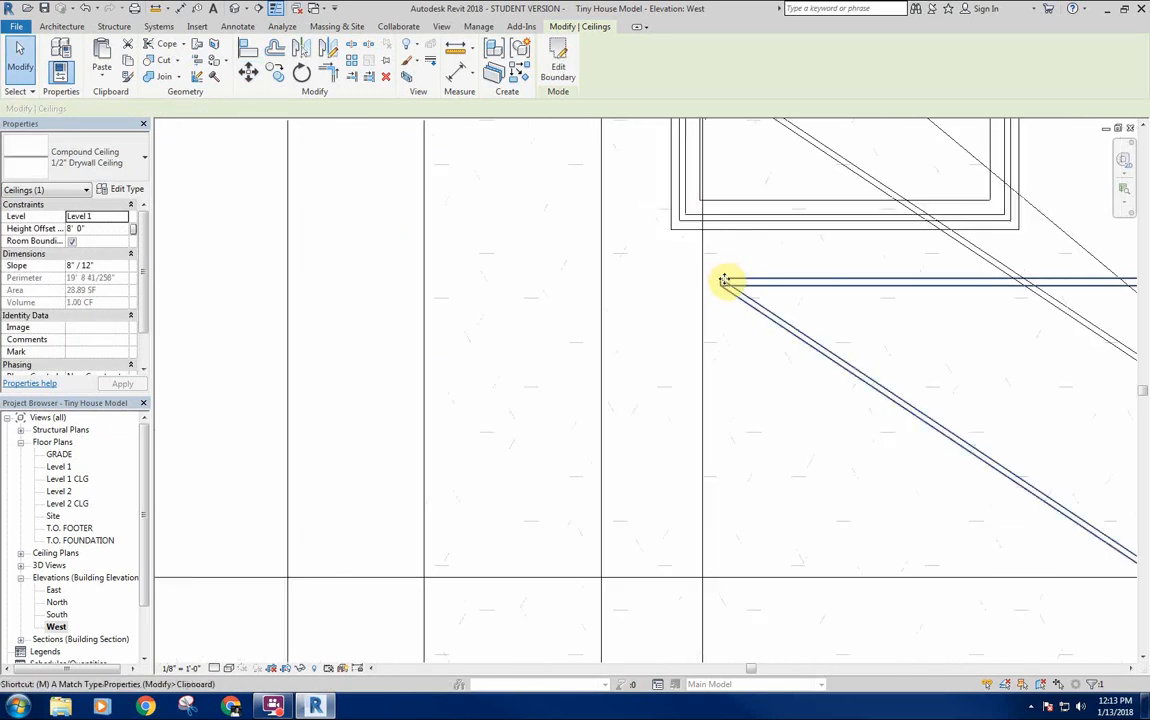
{"action": "middle_click_drag", "start_coordinate": [732, 266], "coordinate": [735, 318]}
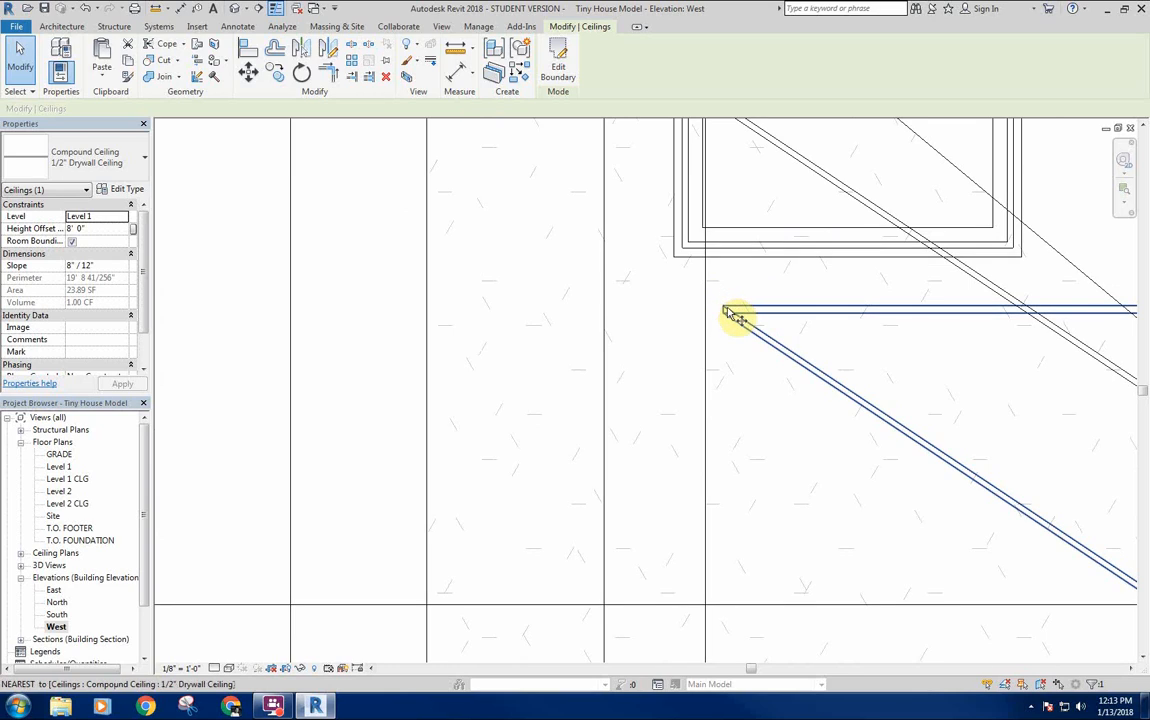
{"action": "key", "text": "v"}
{"action": "left_click", "coordinate": [733, 313]}
{"action": "middle_click_drag", "start_coordinate": [732, 187], "coordinate": [765, 406]}
{"action": "left_click", "coordinate": [737, 210]}
{"action": "scroll", "coordinate": [744, 406], "scroll_direction": "down", "scroll_amount": 2}
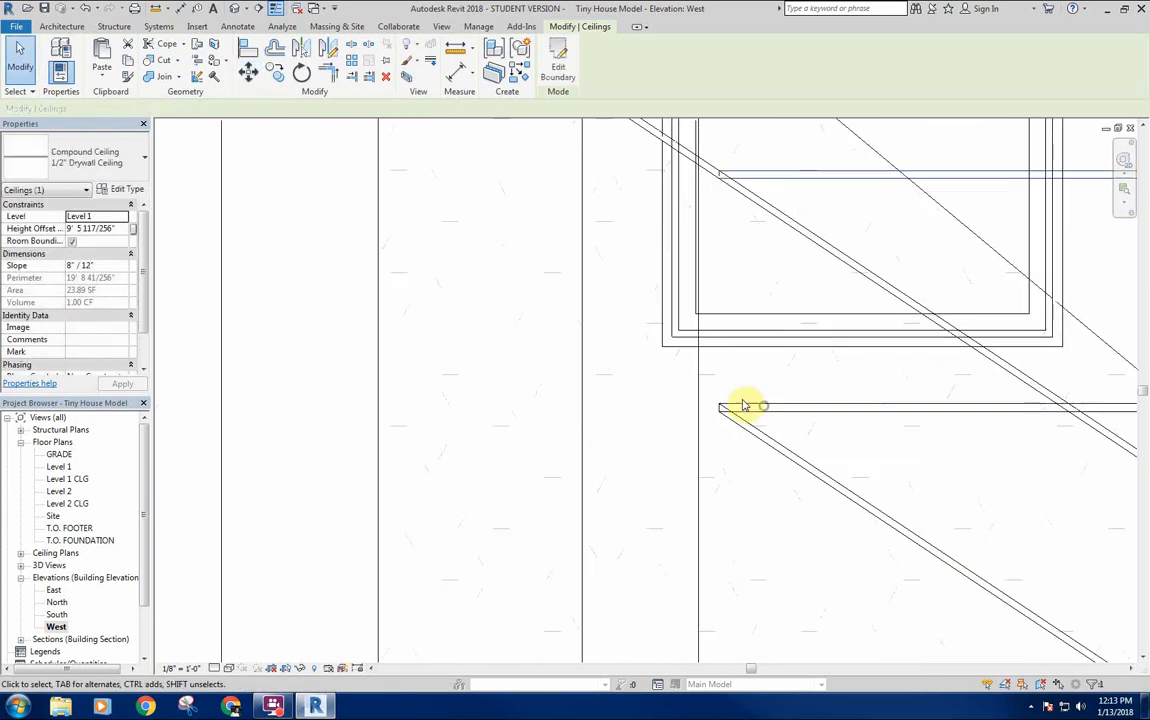
Raise the south gable's other sloped ceiling by 1' 5 117/256" to align with its raised counterpart.
{"action": "key", "text": "m"}
{"action": "key", "text": "v"}
{"action": "left_click", "coordinate": [724, 408]}
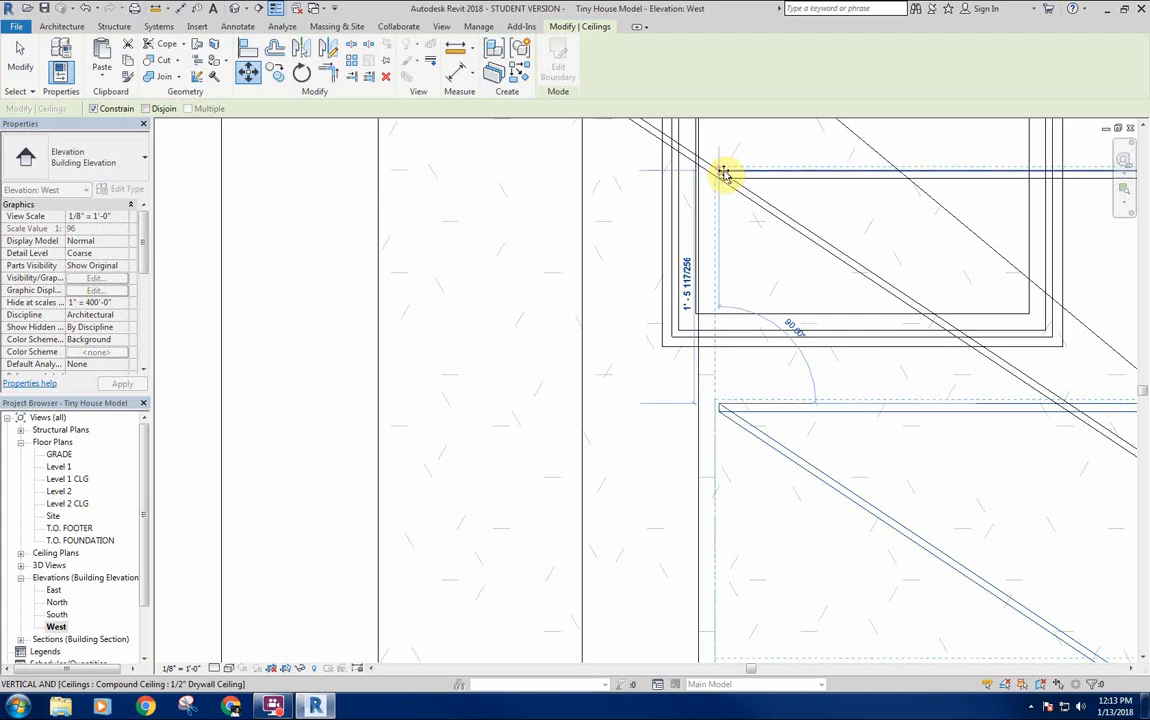
{"action": "left_click", "coordinate": [722, 175]}
{"action": "scroll", "coordinate": [839, 454], "scroll_direction": "down", "scroll_amount": 3}
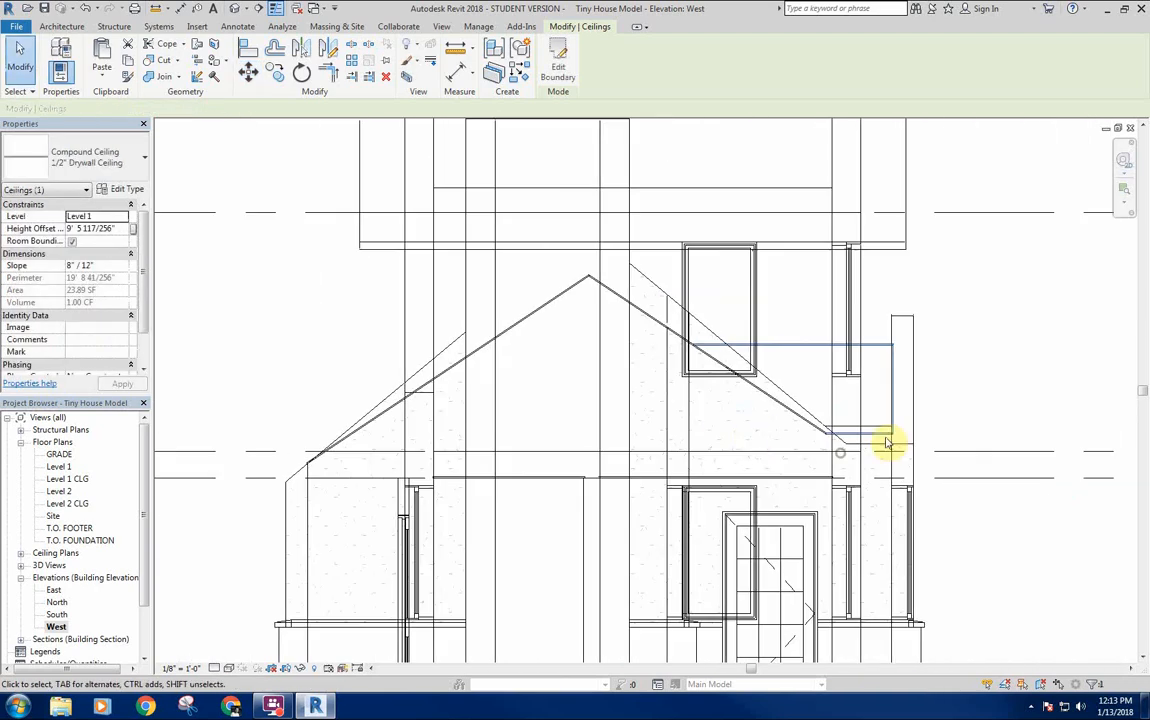
{"action": "left_click", "coordinate": [993, 323]}
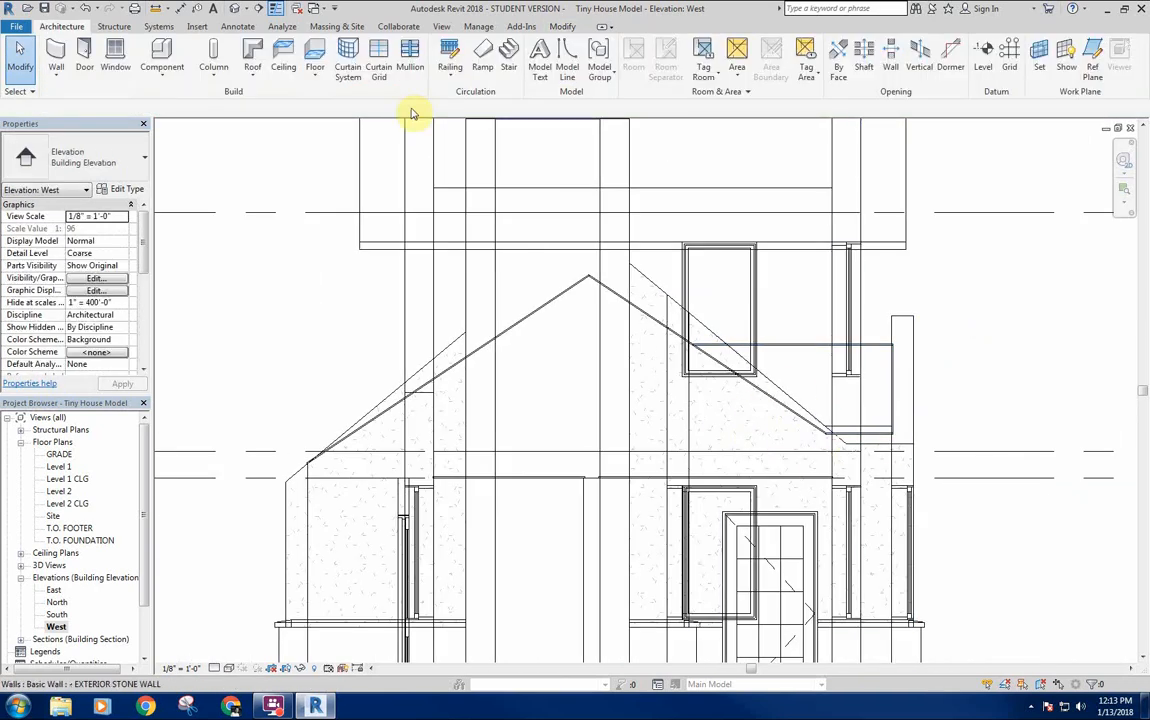
Return to the 3D view and examine how the raised ceilings meet each other and the walls.
{"action": "left_click", "coordinate": [232, 8]}
{"action": "mouse_move", "coordinate": [773, 473]}
{"action": "middle_mouse_down", "text": "shift"}
{"action": "mouse_move", "coordinate": [742, 572]}
{"action": "mouse_move", "coordinate": [557, 439]}
{"action": "mouse_move", "coordinate": [742, 506]}
{"action": "mouse_move", "coordinate": [743, 408]}
{"action": "mouse_move", "coordinate": [770, 544]}
{"action": "mouse_move", "coordinate": [624, 565]}
{"action": "mouse_move", "coordinate": [318, 344]}
{"action": "mouse_move", "coordinate": [319, 236]}
{"action": "mouse_move", "coordinate": [406, 234]}
{"action": "mouse_move", "coordinate": [642, 313]}
{"action": "mouse_move", "coordinate": [801, 290]}
{"action": "mouse_move", "coordinate": [732, 391]}
{"action": "mouse_move", "coordinate": [798, 445]}
{"action": "mouse_move", "coordinate": [762, 478]}
{"action": "mouse_move", "coordinate": [744, 475]}
{"action": "middle_mouse_up", "text": "shift"}
{"action": "middle_click_drag", "start_coordinate": [548, 200], "coordinate": [537, 265], "text": "shift"}
{"action": "scroll", "coordinate": [520, 302], "scroll_direction": "up", "scroll_amount": 5}
{"action": "scroll", "coordinate": [520, 302], "scroll_direction": "up", "scroll_amount": 2}
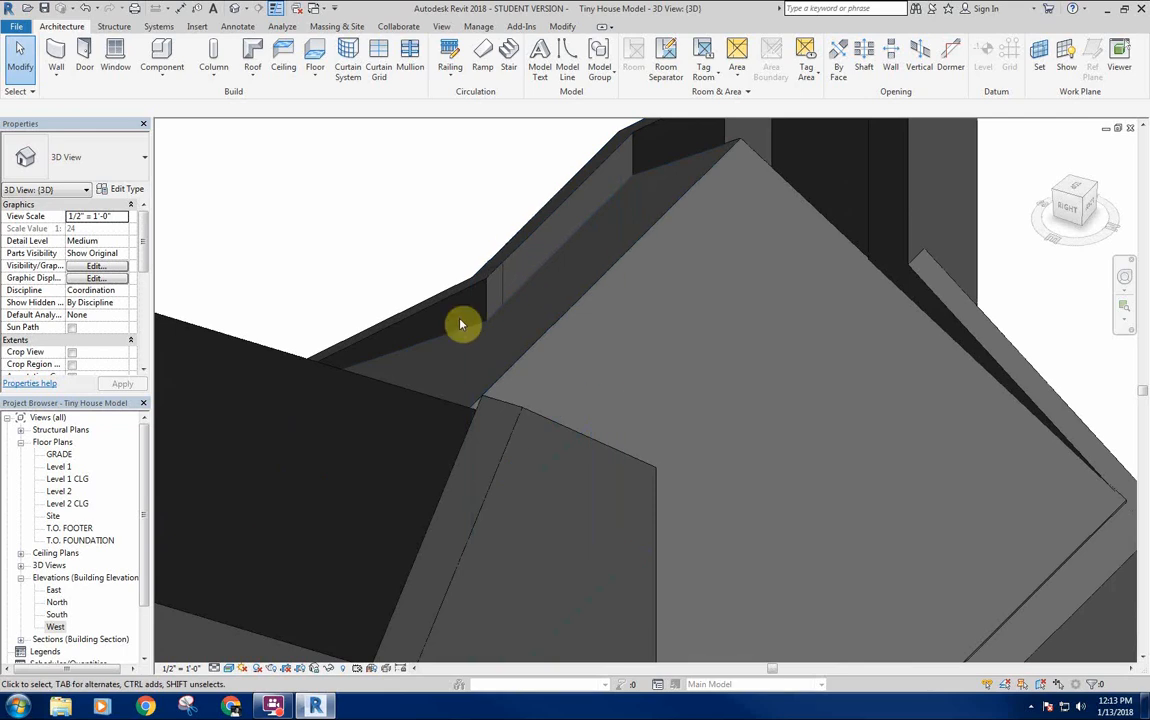
{"action": "mouse_move", "coordinate": [380, 358]}
{"action": "middle_mouse_down", "text": "shift"}
{"action": "mouse_move", "coordinate": [385, 431]}
{"action": "mouse_move", "coordinate": [316, 390]}
{"action": "mouse_move", "coordinate": [367, 336]}
{"action": "mouse_move", "coordinate": [298, 245]}
{"action": "mouse_move", "coordinate": [443, 217]}
{"action": "mouse_move", "coordinate": [467, 273]}
{"action": "mouse_move", "coordinate": [462, 337]}
{"action": "mouse_move", "coordinate": [428, 243]}
{"action": "mouse_move", "coordinate": [480, 236]}
{"action": "mouse_move", "coordinate": [495, 272]}
{"action": "mouse_move", "coordinate": [398, 344]}
{"action": "mouse_move", "coordinate": [346, 215]}
{"action": "mouse_move", "coordinate": [413, 175]}
{"action": "mouse_move", "coordinate": [413, 205]}
{"action": "mouse_move", "coordinate": [452, 257]}
{"action": "mouse_move", "coordinate": [430, 340]}
{"action": "mouse_move", "coordinate": [377, 303]}
{"action": "mouse_move", "coordinate": [300, 282]}
{"action": "mouse_move", "coordinate": [364, 248]}
{"action": "mouse_move", "coordinate": [503, 295]}
{"action": "mouse_move", "coordinate": [619, 362]}
{"action": "mouse_move", "coordinate": [375, 259]}
{"action": "mouse_move", "coordinate": [422, 238]}
{"action": "middle_mouse_up", "text": "shift"}
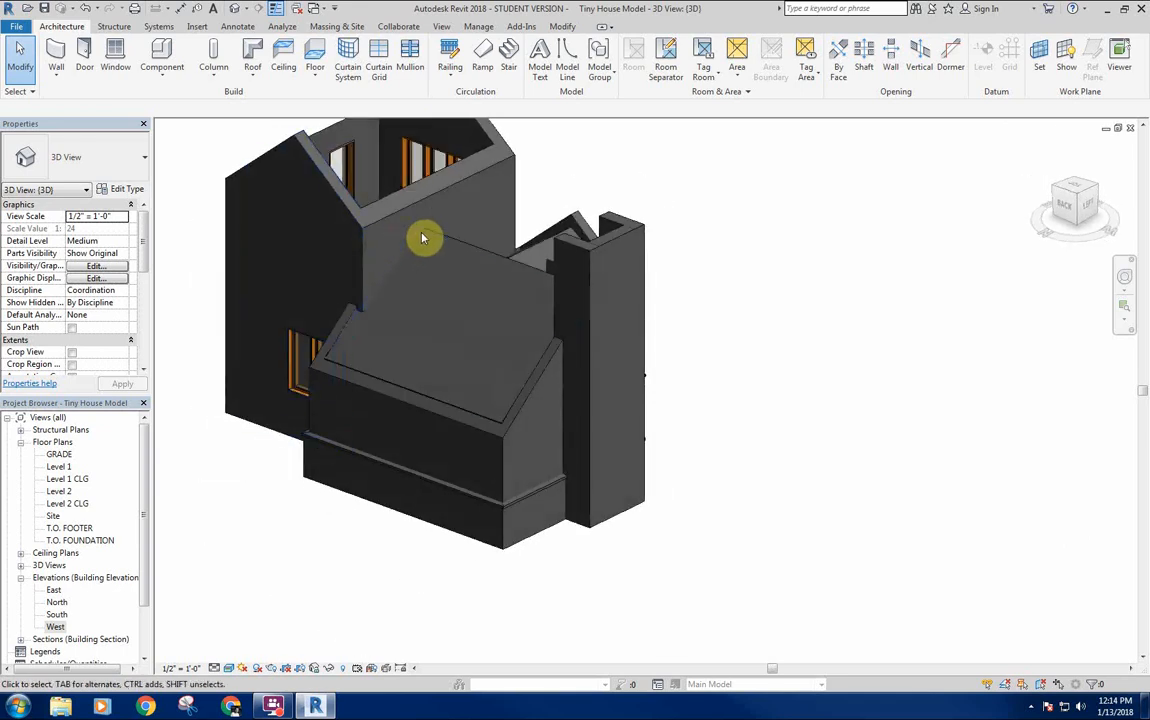
On the Level 1 floor plan, draw a north-south building section through the large room and open its section view.
{"action": "double_click", "coordinate": [58, 467]}
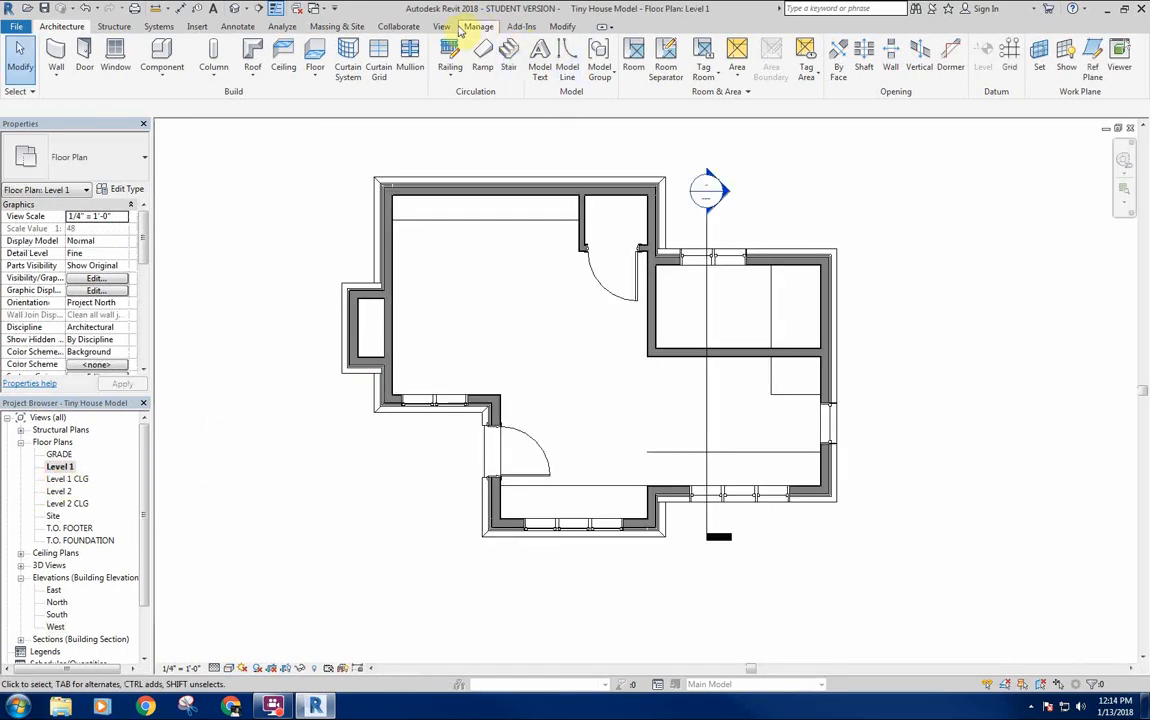
{"action": "left_click", "coordinate": [442, 27]}
{"action": "left_click", "coordinate": [463, 56]}
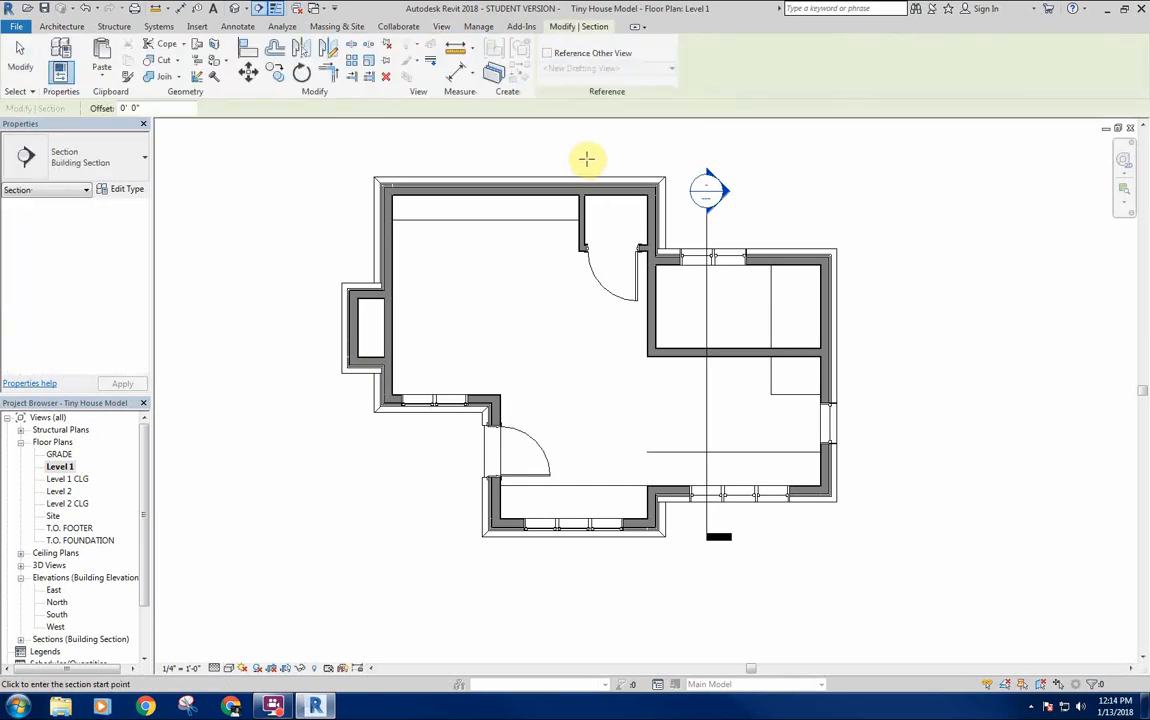
{"action": "left_click", "coordinate": [570, 154]}
{"action": "left_click", "coordinate": [577, 597]}
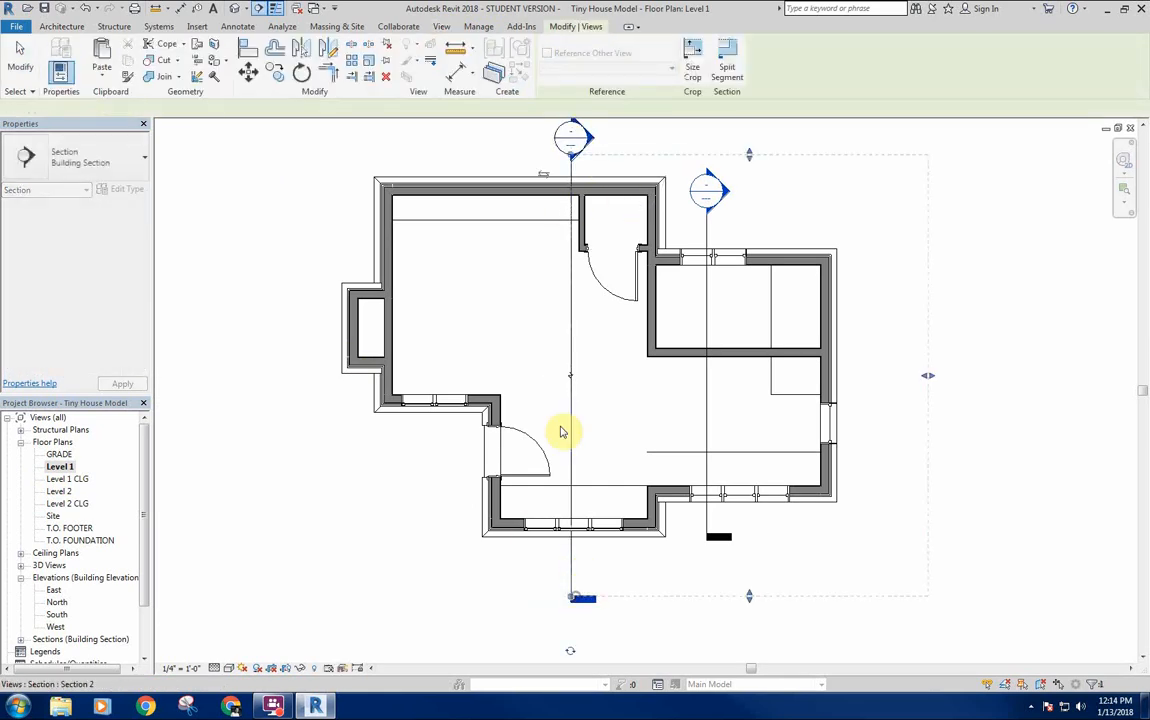
{"action": "right_click", "coordinate": [571, 331]}
{"action": "left_click", "coordinate": [640, 410]}
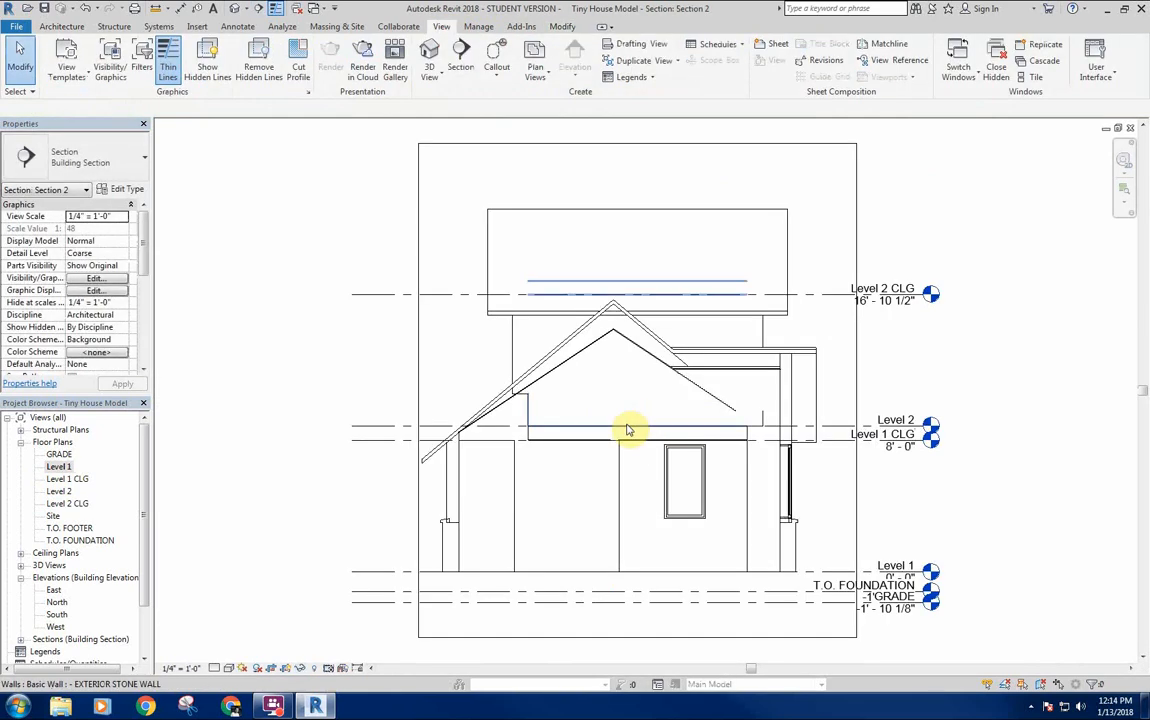
{"action": "scroll", "coordinate": [596, 334], "scroll_direction": "up", "scroll_amount": 4}
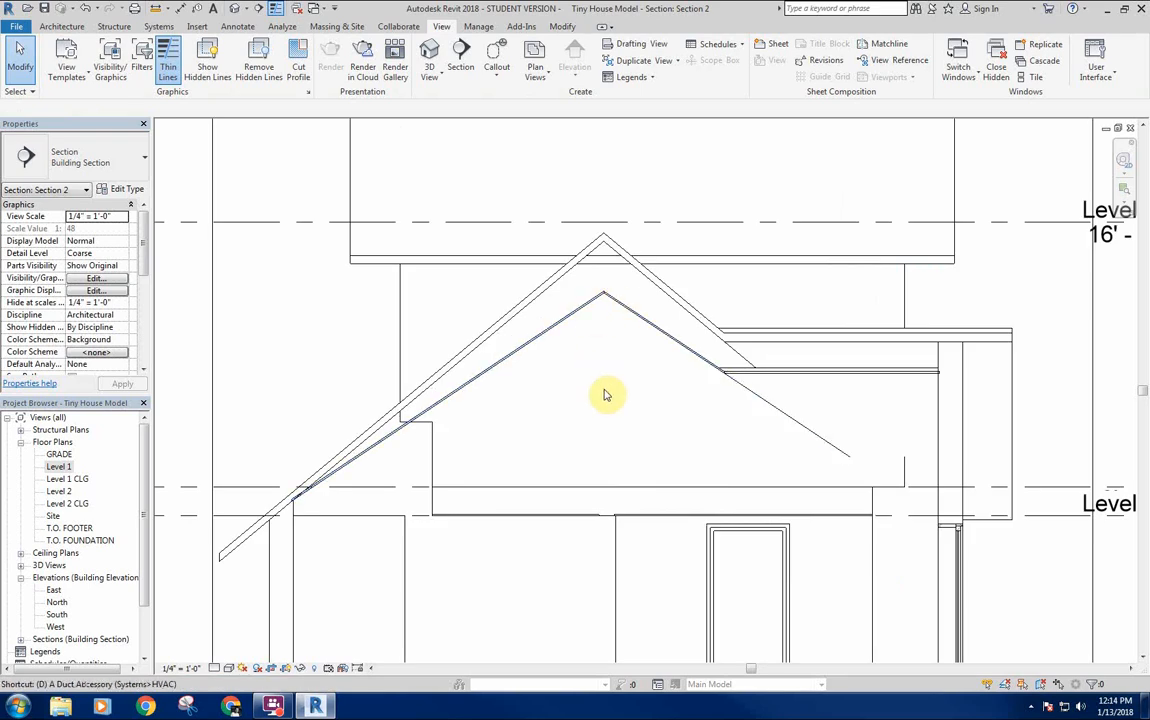
{"action": "key", "text": "d"}
{"action": "key", "text": "l"}
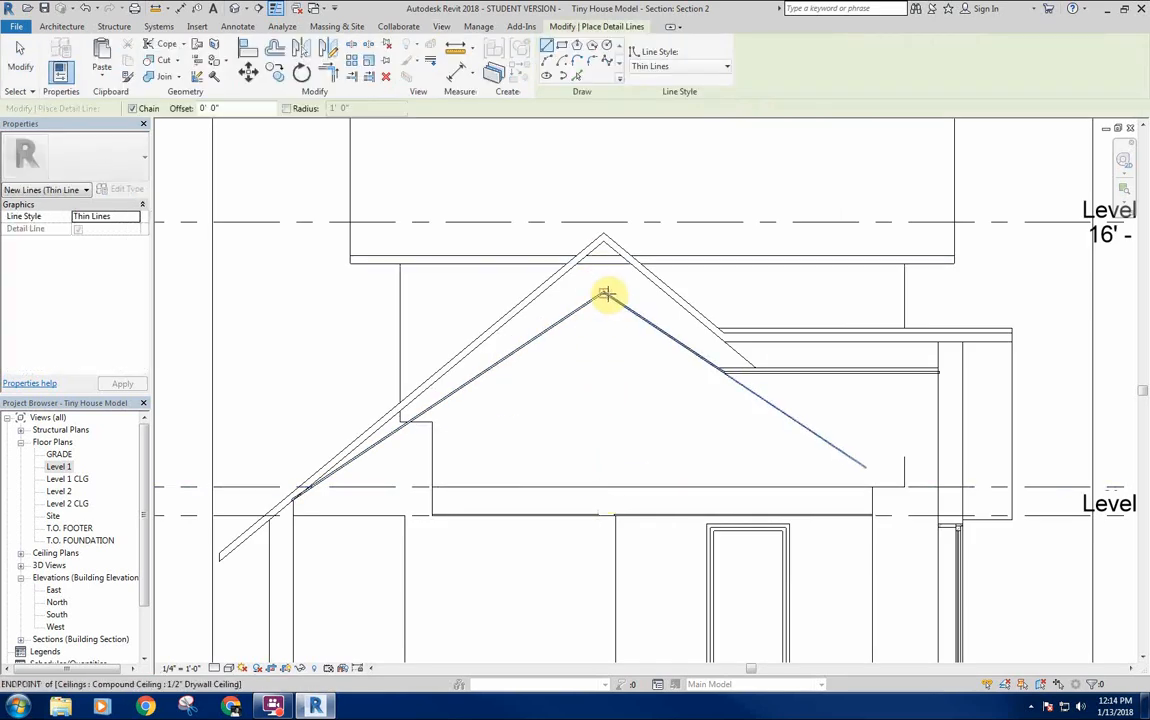
{"action": "left_click", "coordinate": [604, 293]}
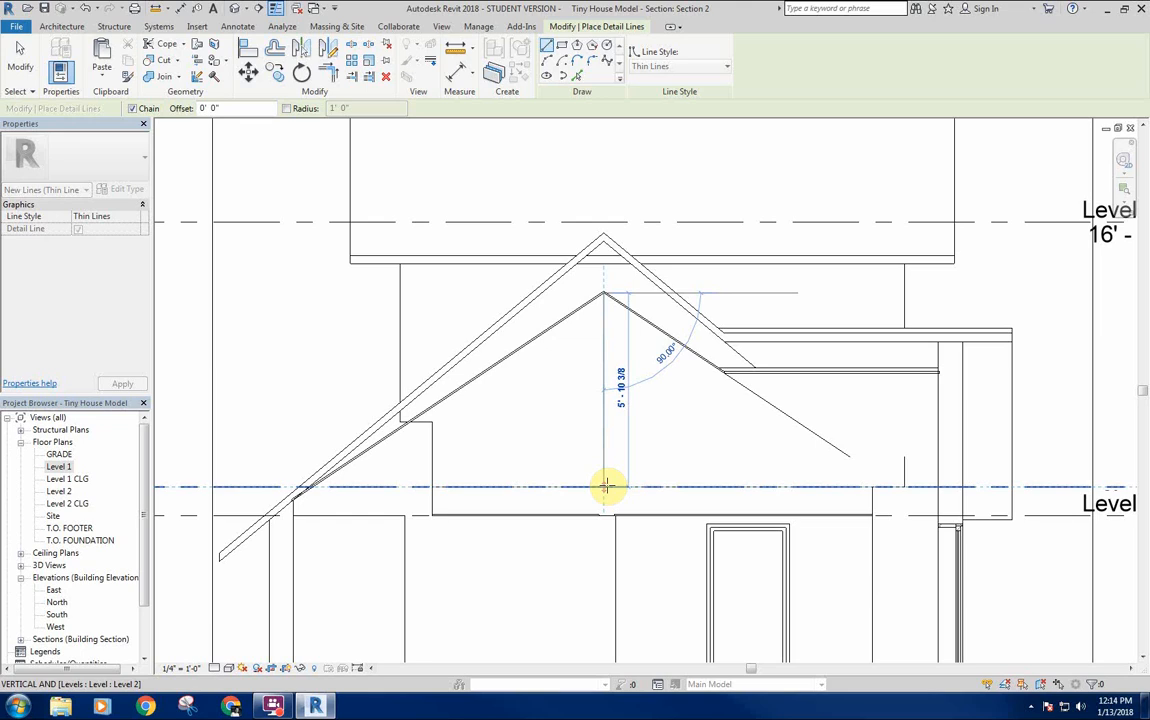
{"action": "key", "text": "Escape"}
{"action": "key", "text": "Escape"}
{"action": "scroll", "coordinate": [541, 398], "scroll_direction": "down", "scroll_amount": 2}
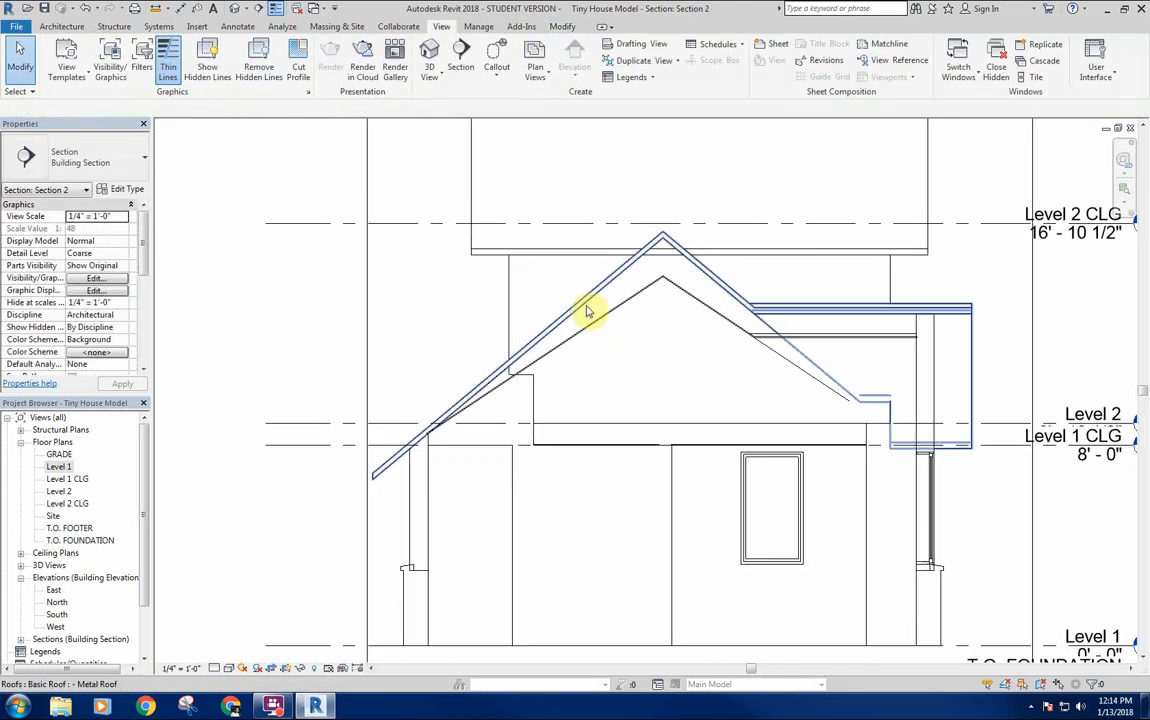
Select the metal roof together with the large room's 1/2" drywall ceilings in the section and examine how their slopes relate from wall to ridge.
{"action": "left_click", "coordinate": [588, 310]}
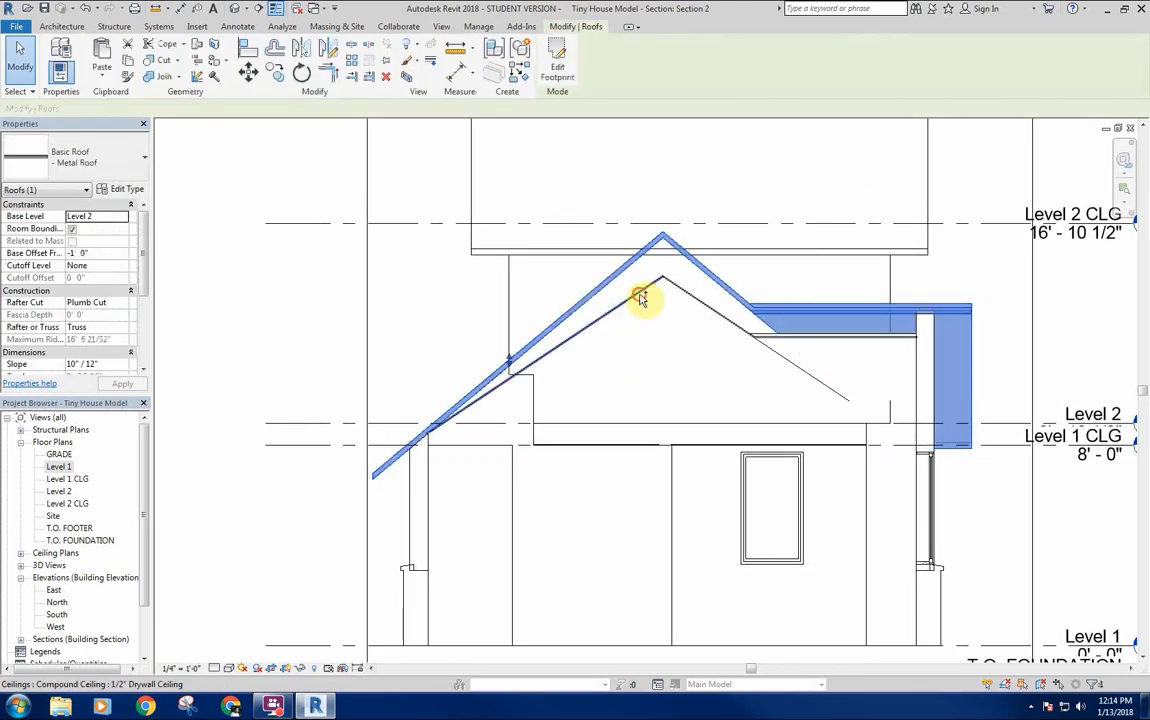
{"action": "left_click", "coordinate": [684, 295], "text": "ctrl"}
{"action": "scroll", "coordinate": [757, 343], "scroll_direction": "up", "scroll_amount": 3}
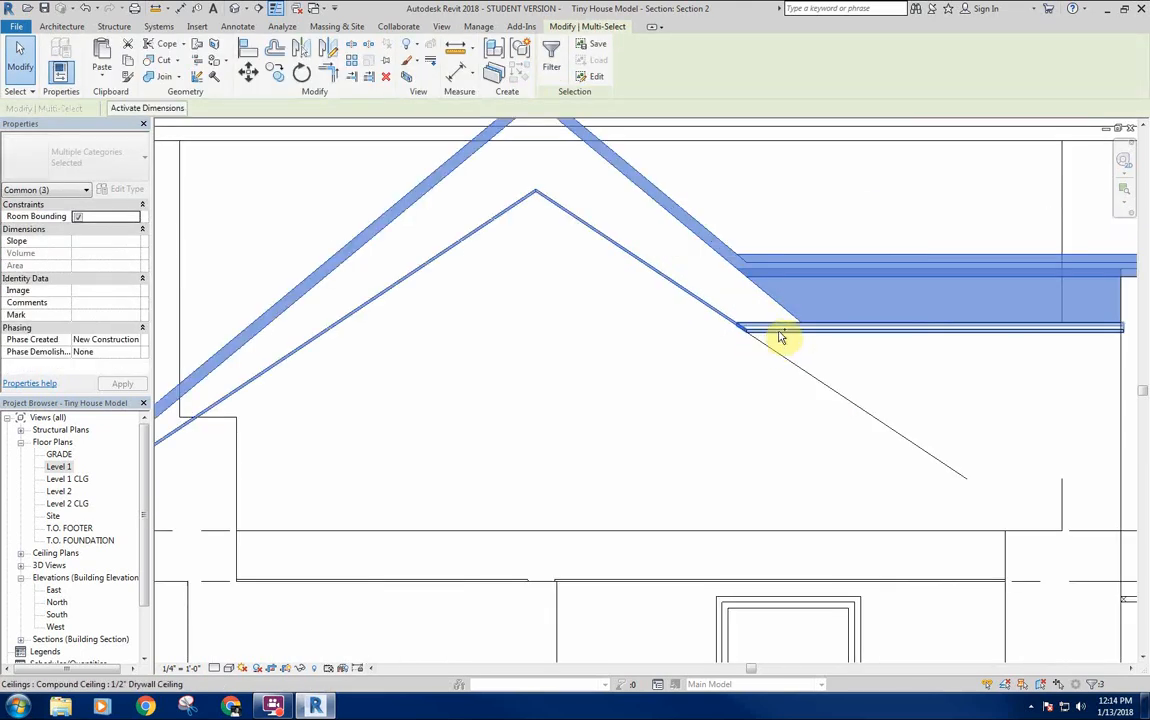
{"action": "scroll", "coordinate": [1022, 393], "scroll_direction": "down", "scroll_amount": 2}
{"action": "middle_click_drag", "start_coordinate": [1022, 393], "coordinate": [855, 357]}
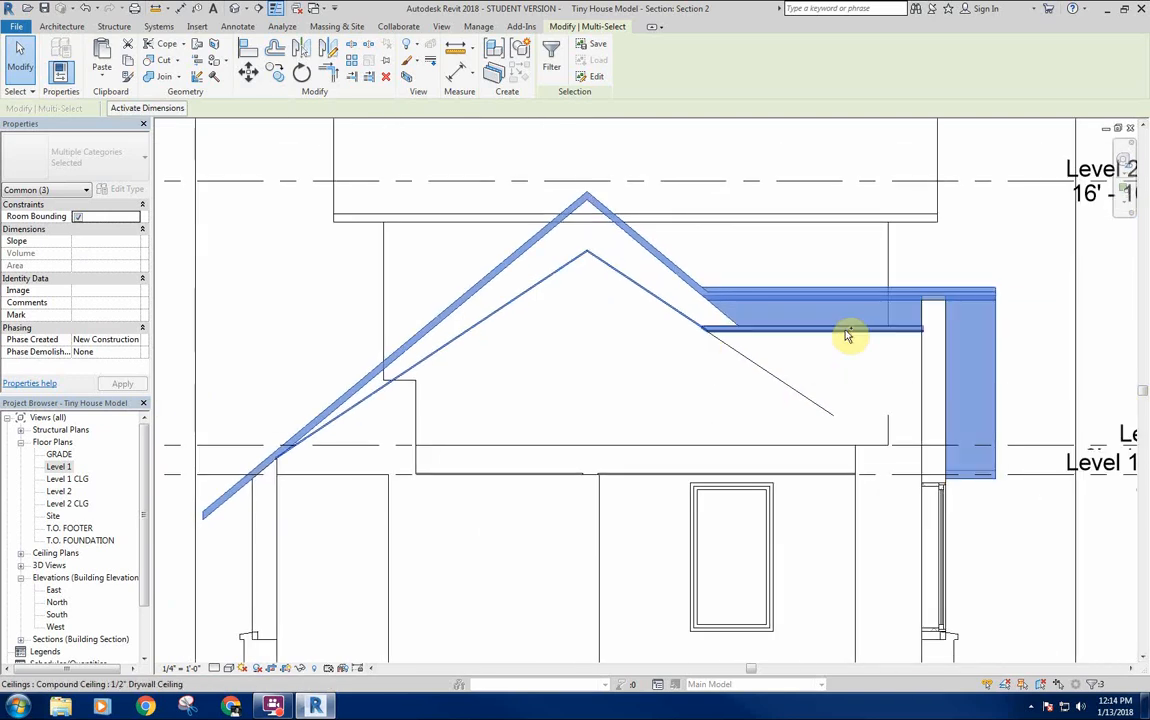
{"action": "left_click", "coordinate": [847, 334], "text": "ctrl"}
{"action": "scroll", "coordinate": [742, 381], "scroll_direction": "down", "scroll_amount": 2}
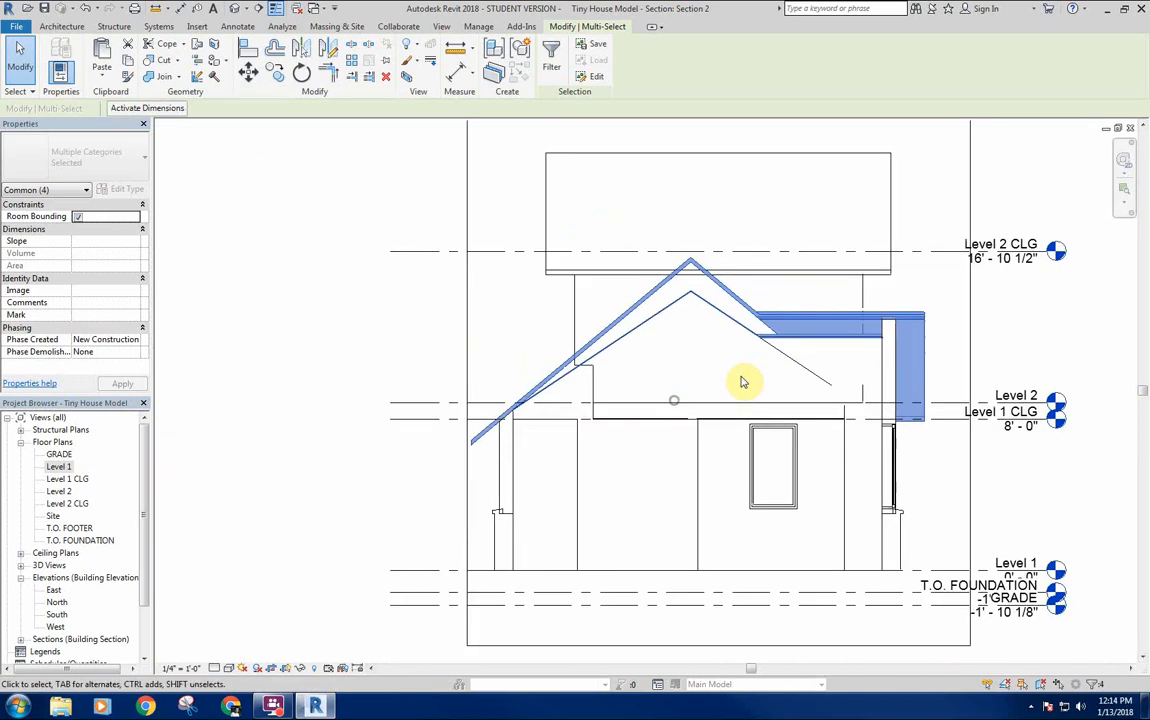
{"action": "middle_click_drag", "start_coordinate": [744, 370], "coordinate": [739, 322]}
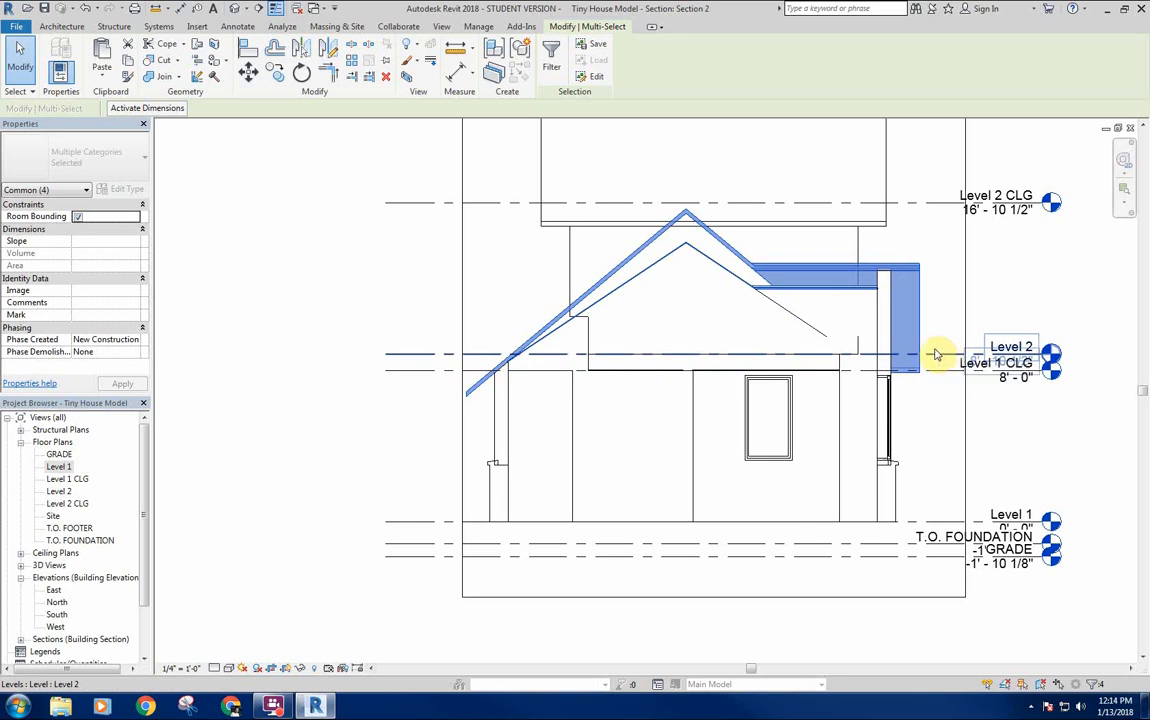
{"action": "middle_click_drag", "start_coordinate": [935, 354], "coordinate": [721, 391]}
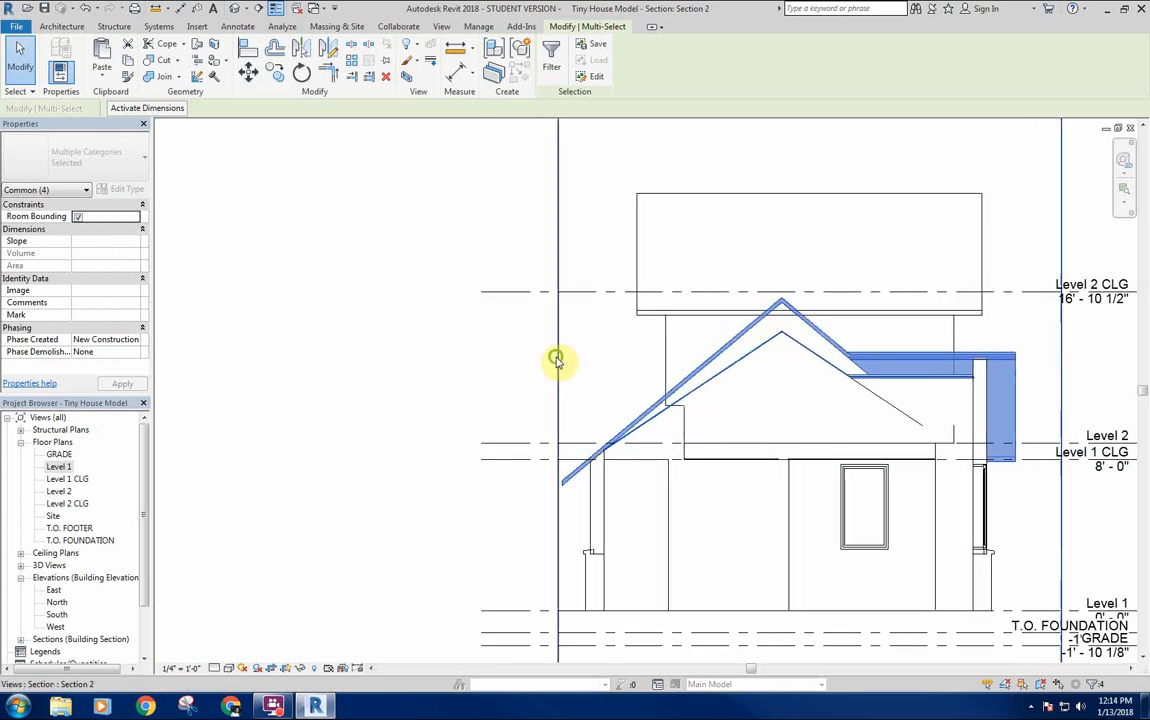
{"action": "middle_click_drag", "start_coordinate": [557, 360], "coordinate": [554, 313]}
{"action": "scroll", "coordinate": [796, 285], "scroll_direction": "up", "scroll_amount": 3}
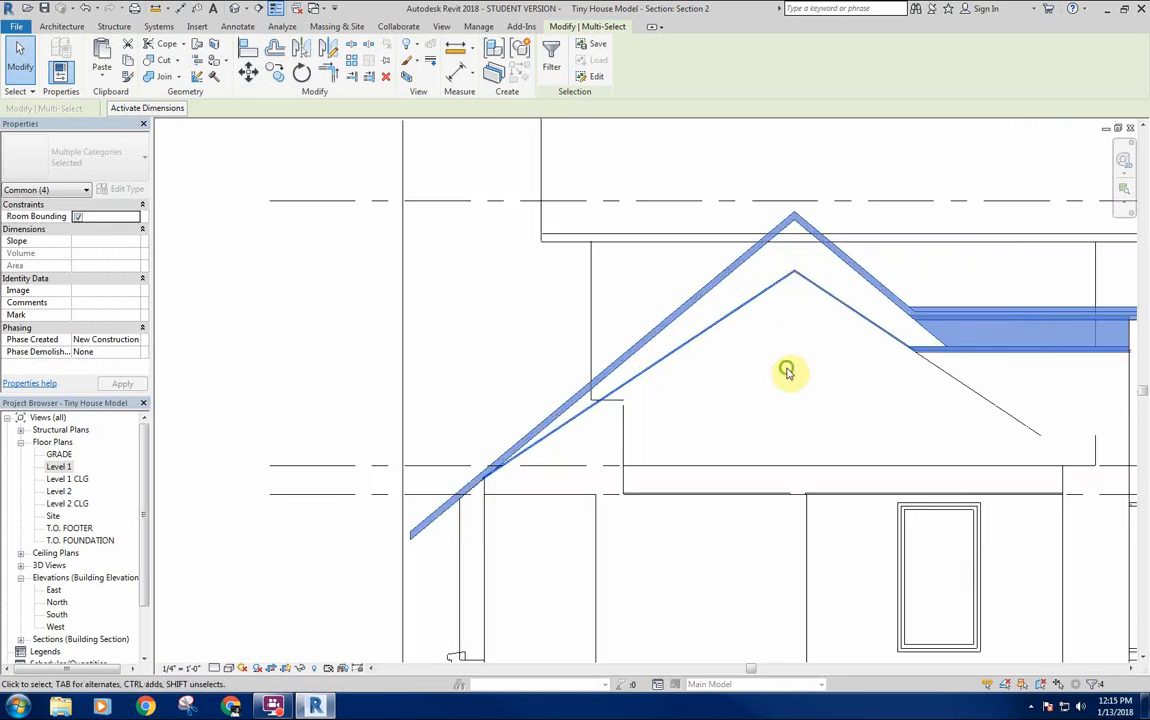
{"action": "middle_click_drag", "start_coordinate": [787, 371], "coordinate": [722, 376]}
{"action": "scroll", "coordinate": [629, 318], "scroll_direction": "down", "scroll_amount": 3}
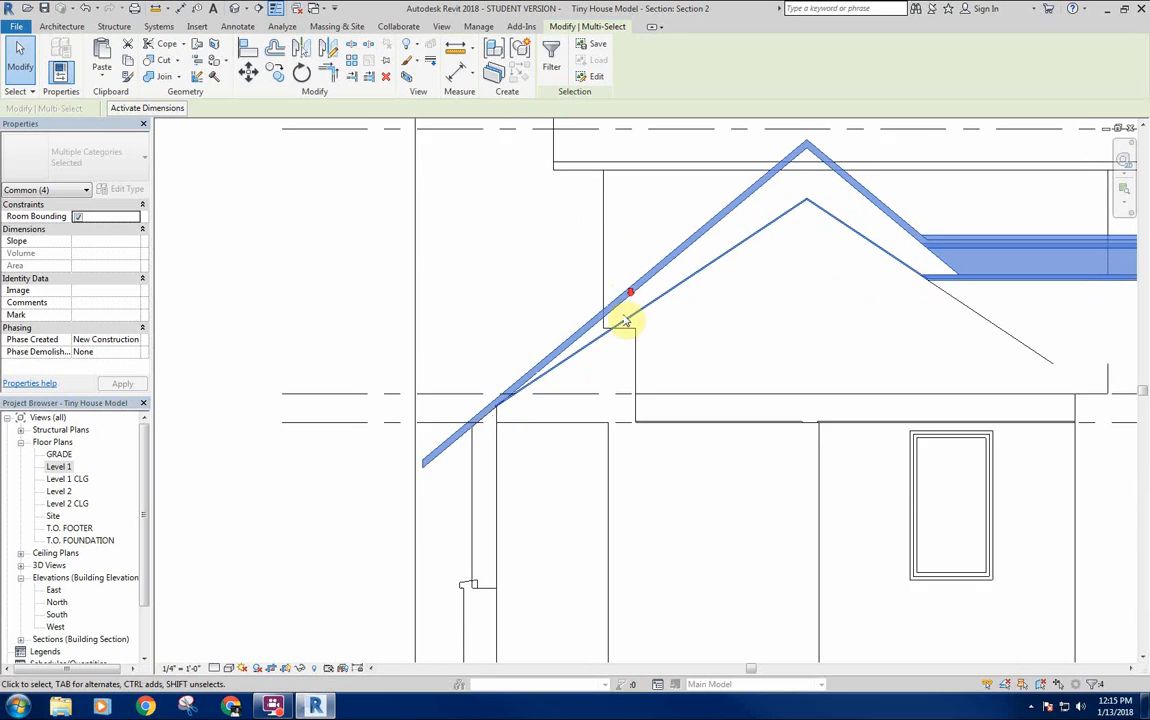
Move the selected roof and ceilings vertically up 1'-0" in the Section 2 view.
{"action": "middle_click_drag", "start_coordinate": [629, 318], "coordinate": [624, 364]}
{"action": "key", "text": "m"}
{"action": "key", "text": "v"}
{"action": "left_click", "coordinate": [480, 467]}
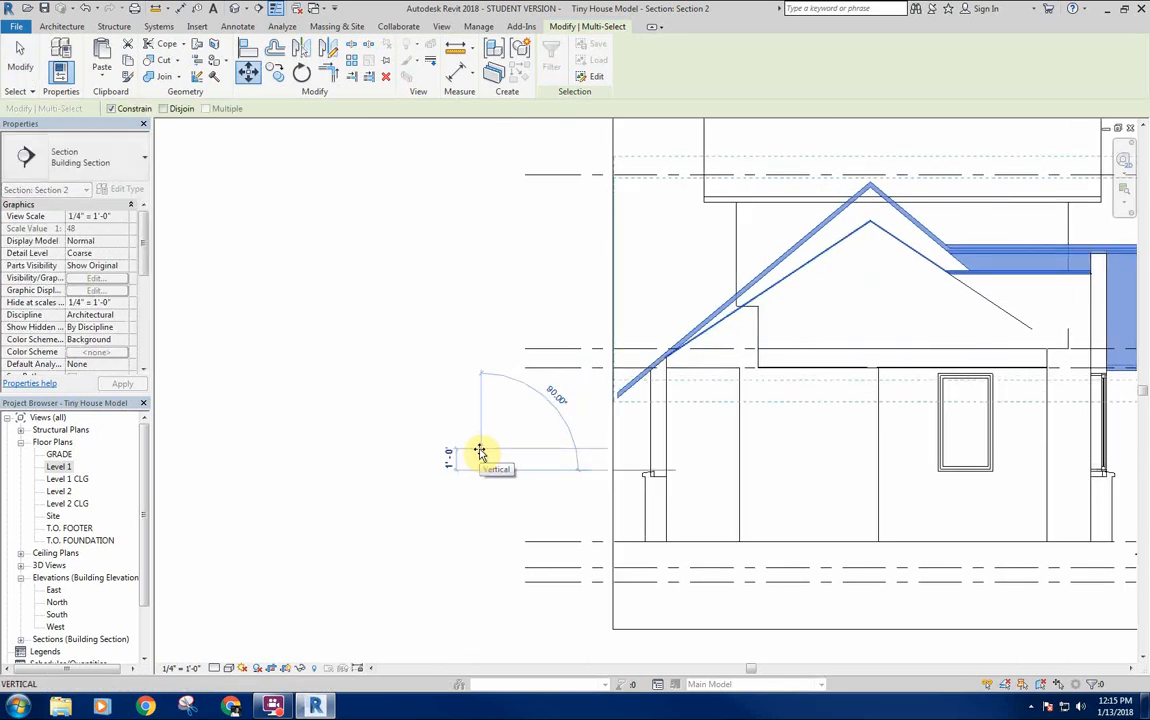
{"action": "left_click", "coordinate": [480, 450]}
Raise the remaining sloped 1/2" drywall ceiling 1'-0" so its upper edge meets the adjoining ceiling.
{"action": "middle_click_drag", "start_coordinate": [870, 298], "coordinate": [754, 311]}
{"action": "left_click", "coordinate": [769, 307]}
{"action": "left_click", "coordinate": [840, 305]}
{"action": "scroll", "coordinate": [830, 285], "scroll_direction": "up", "scroll_amount": 4}
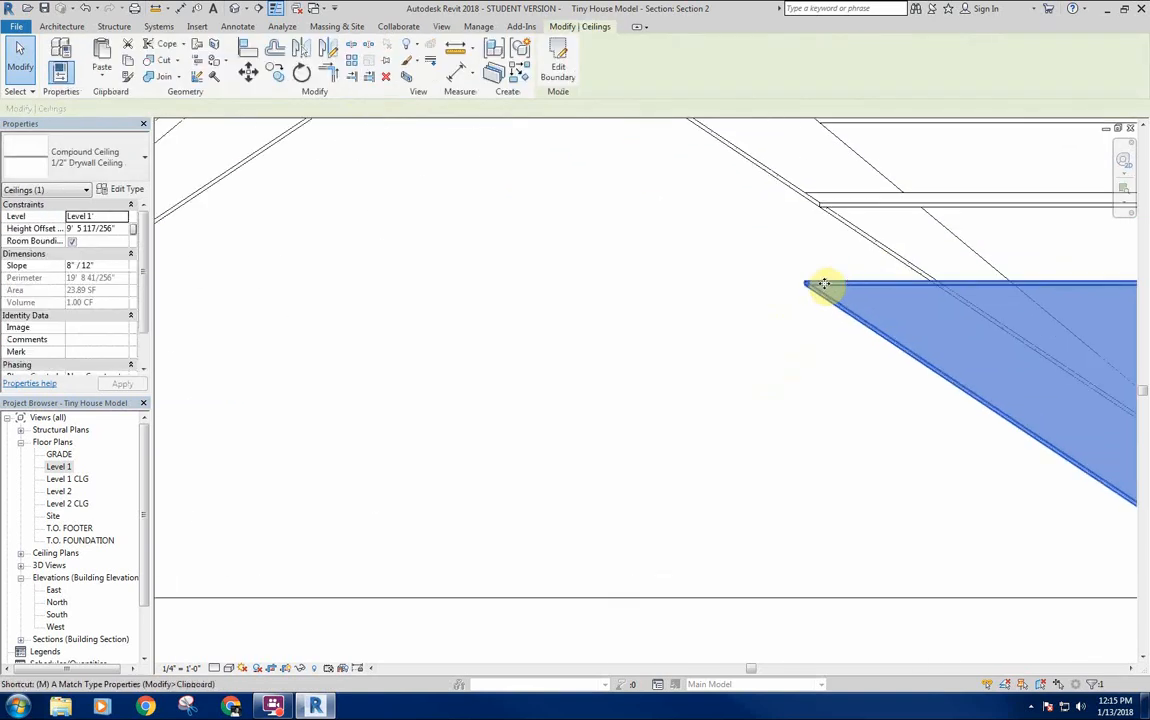
{"action": "left_click_drag", "start_coordinate": [816, 288], "coordinate": [803, 193]}
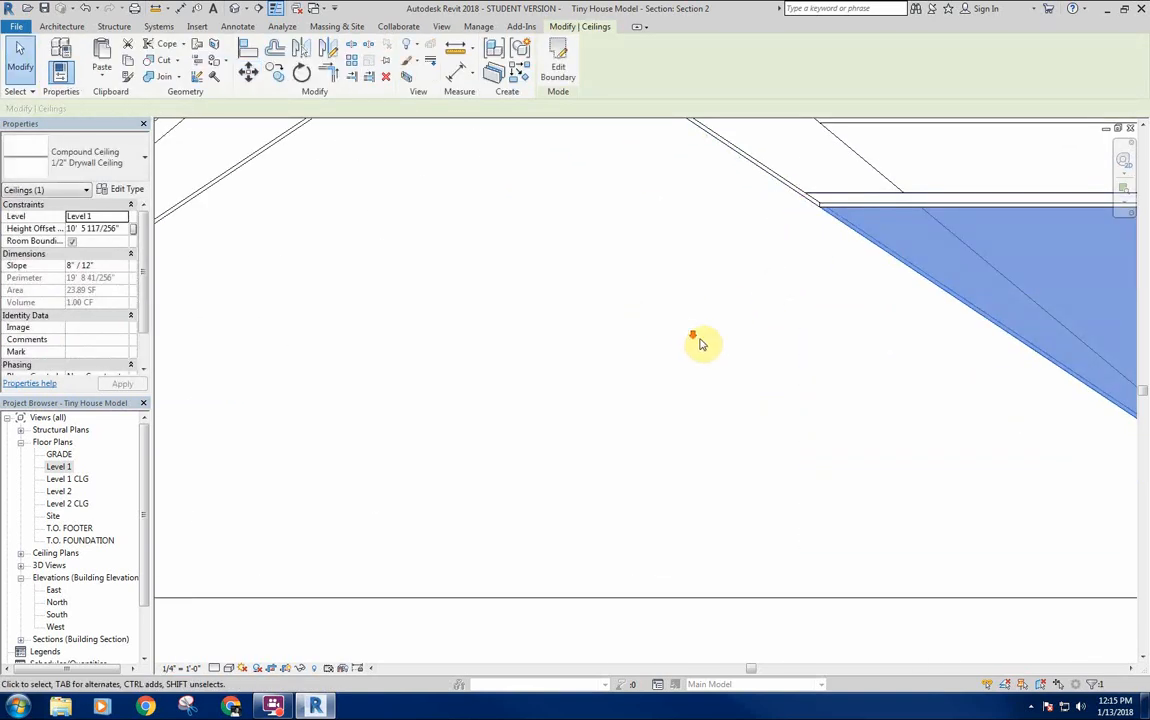
{"action": "scroll", "coordinate": [700, 343], "scroll_direction": "down", "scroll_amount": 3}
{"action": "left_click", "coordinate": [681, 349]}
Measure the vertical distance from the sloped ceiling's ridge to Level 2 using a temporary detail line.
{"action": "scroll", "coordinate": [683, 357], "scroll_direction": "down", "scroll_amount": 1}
{"action": "middle_click_drag", "start_coordinate": [686, 367], "coordinate": [824, 356]}
{"action": "middle_click_drag", "start_coordinate": [771, 309], "coordinate": [778, 293]}
{"action": "key", "text": "d"}
{"action": "key", "text": "l"}
{"action": "scroll", "coordinate": [773, 192], "scroll_direction": "up", "scroll_amount": 4}
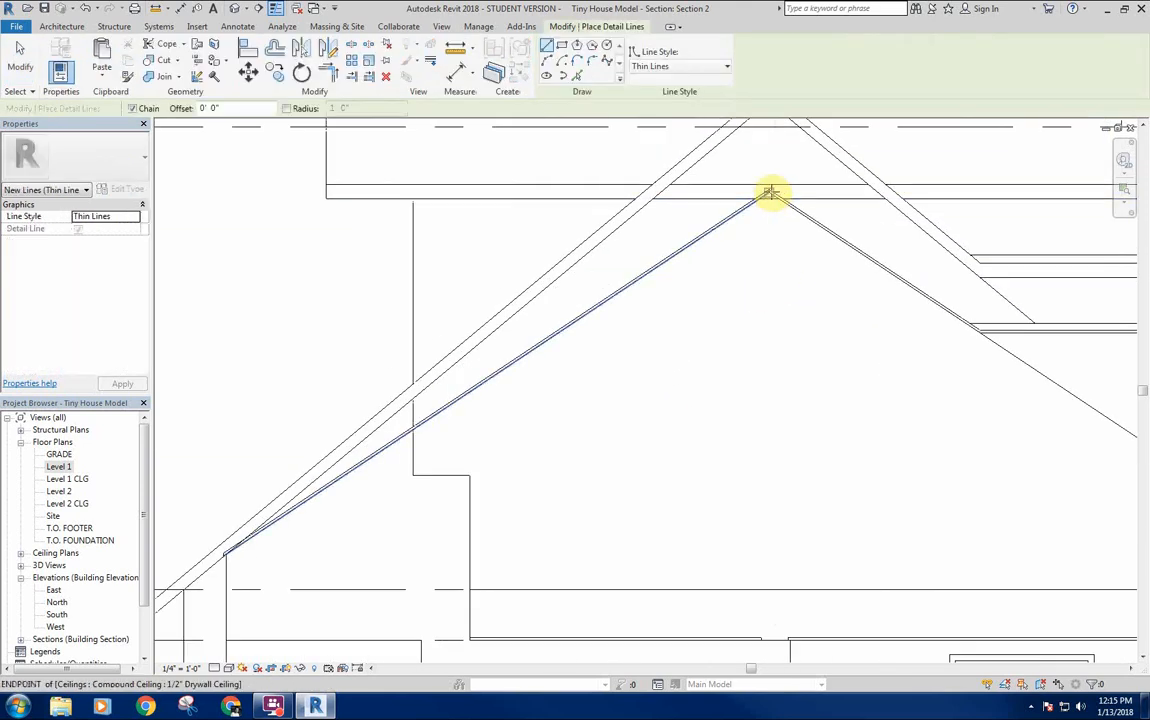
{"action": "left_click", "coordinate": [769, 192]}
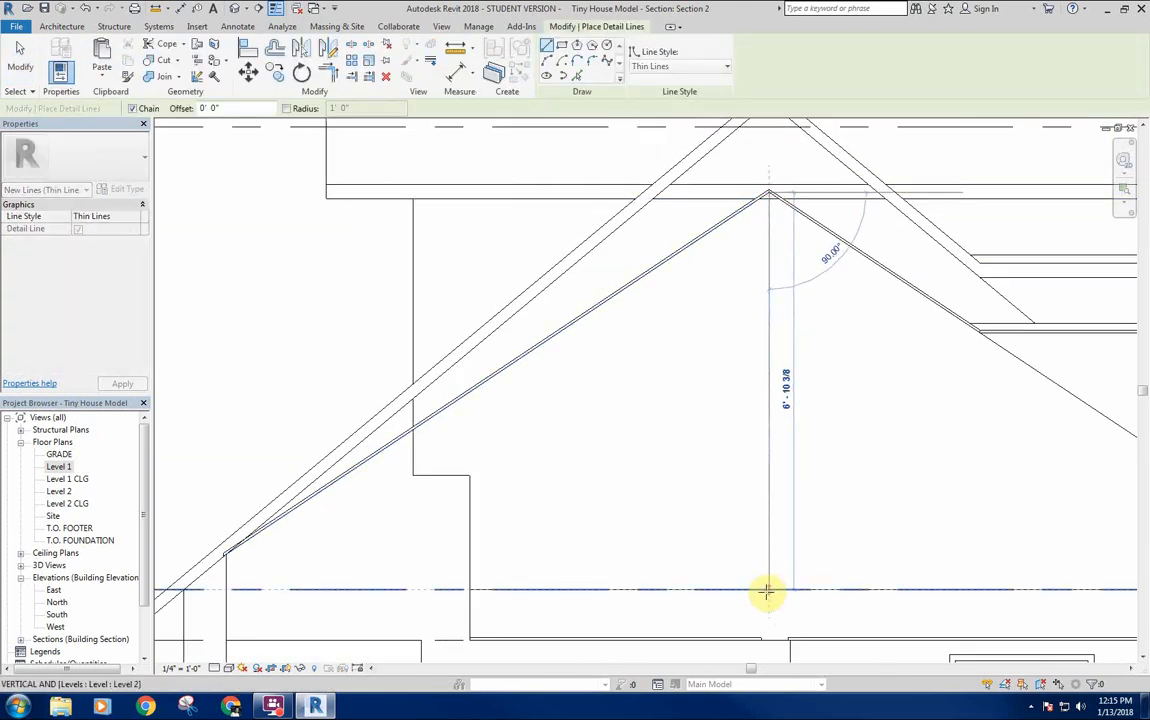
{"action": "key", "text": "Escape"}
{"action": "key", "text": "Escape"}
Examine the raised roof and ceiling in the section, and check the house in the default 3D view.
{"action": "scroll", "coordinate": [778, 441], "scroll_direction": "down", "scroll_amount": 5}
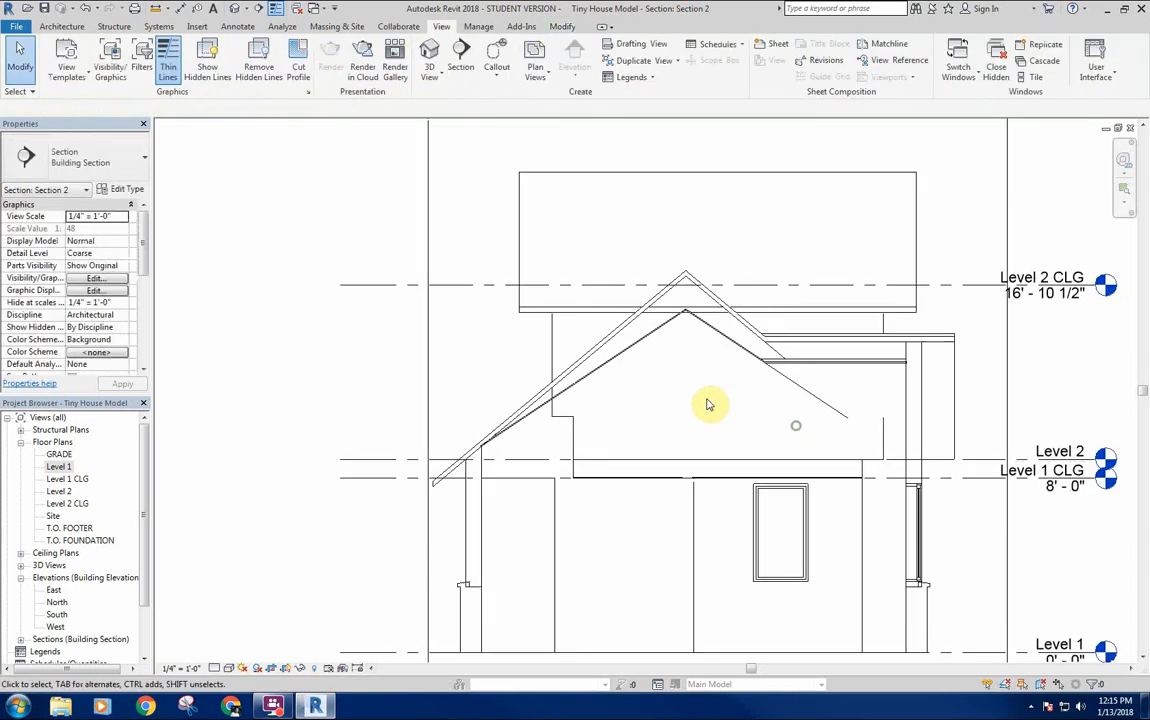
{"action": "scroll", "coordinate": [719, 416], "scroll_direction": "up", "scroll_amount": 3}
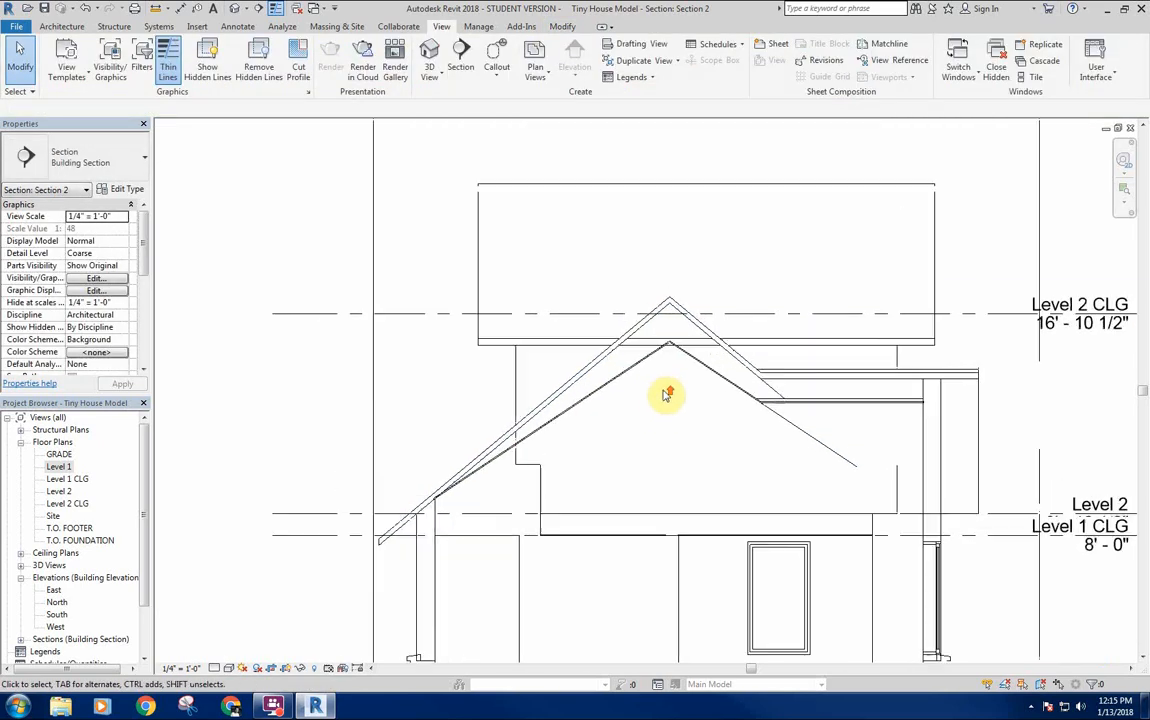
{"action": "middle_click_drag", "start_coordinate": [692, 499], "coordinate": [672, 455]}
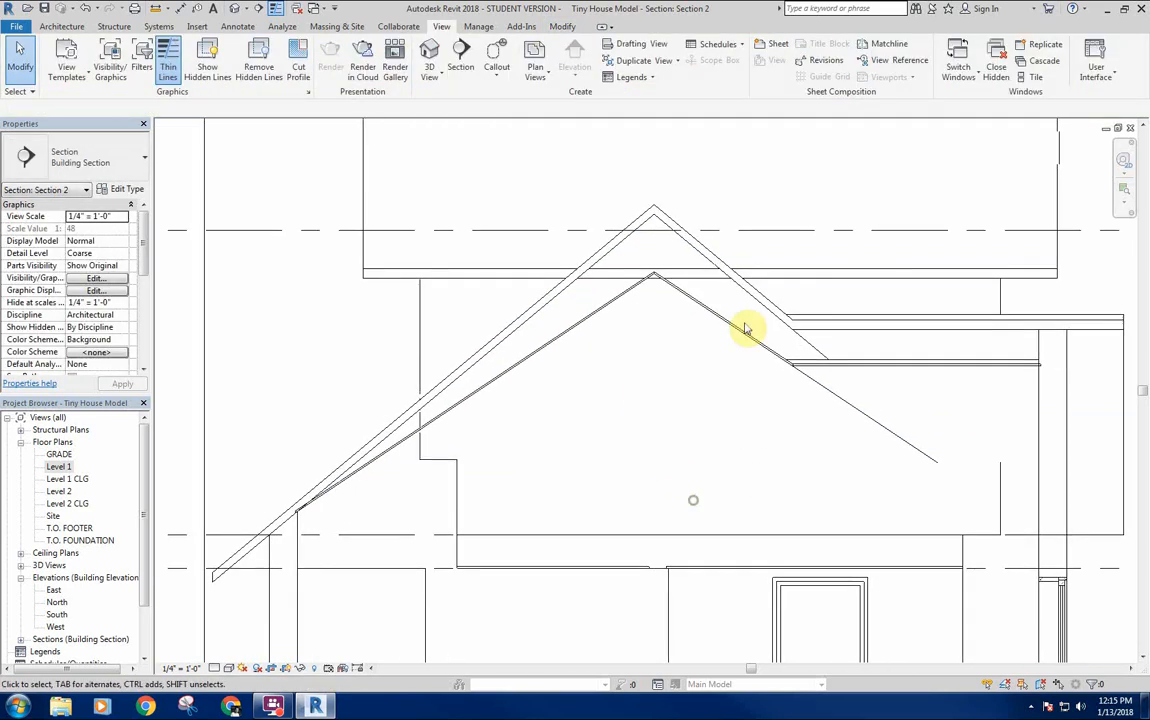
{"action": "mouse_move", "coordinate": [707, 410]}
{"action": "middle_mouse_down"}
{"action": "mouse_move", "coordinate": [714, 416]}
{"action": "mouse_move", "coordinate": [710, 405]}
{"action": "middle_mouse_up"}
{"action": "middle_click_drag", "start_coordinate": [648, 525], "coordinate": [729, 358]}
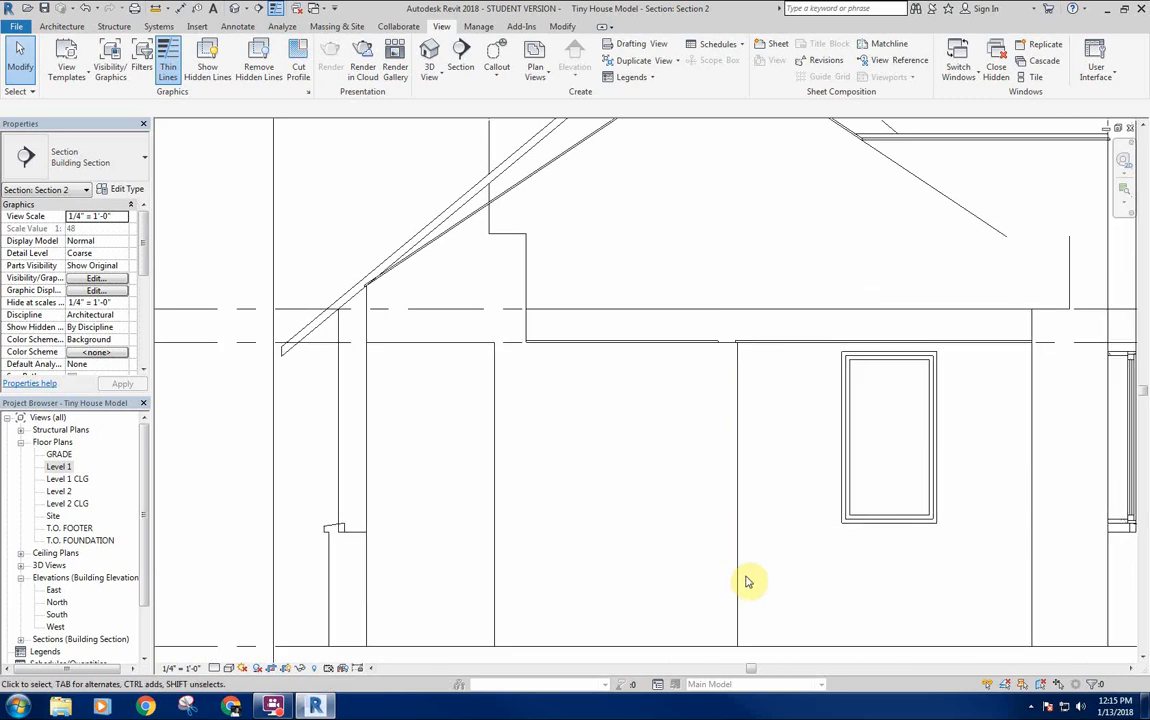
{"action": "scroll", "coordinate": [676, 478], "scroll_direction": "down", "scroll_amount": 2}
{"action": "middle_click_drag", "start_coordinate": [688, 480], "coordinate": [682, 515]}
{"action": "middle_click_drag", "start_coordinate": [698, 323], "coordinate": [690, 321]}
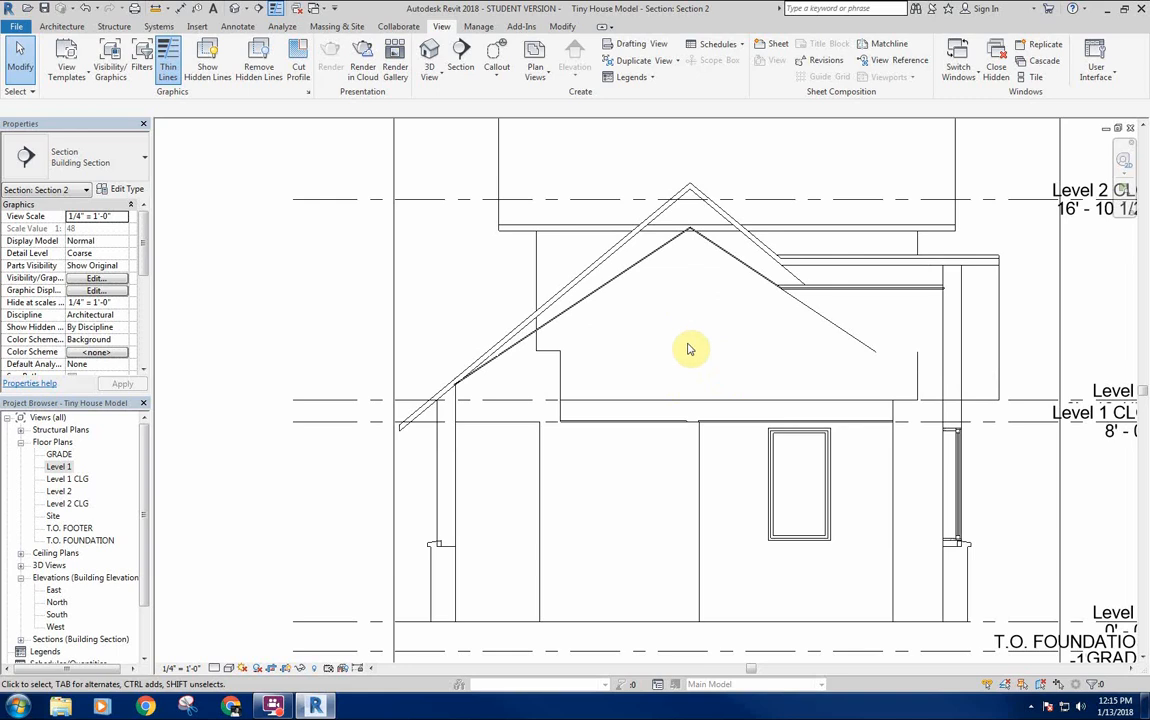
{"action": "left_click", "coordinate": [230, 12]}
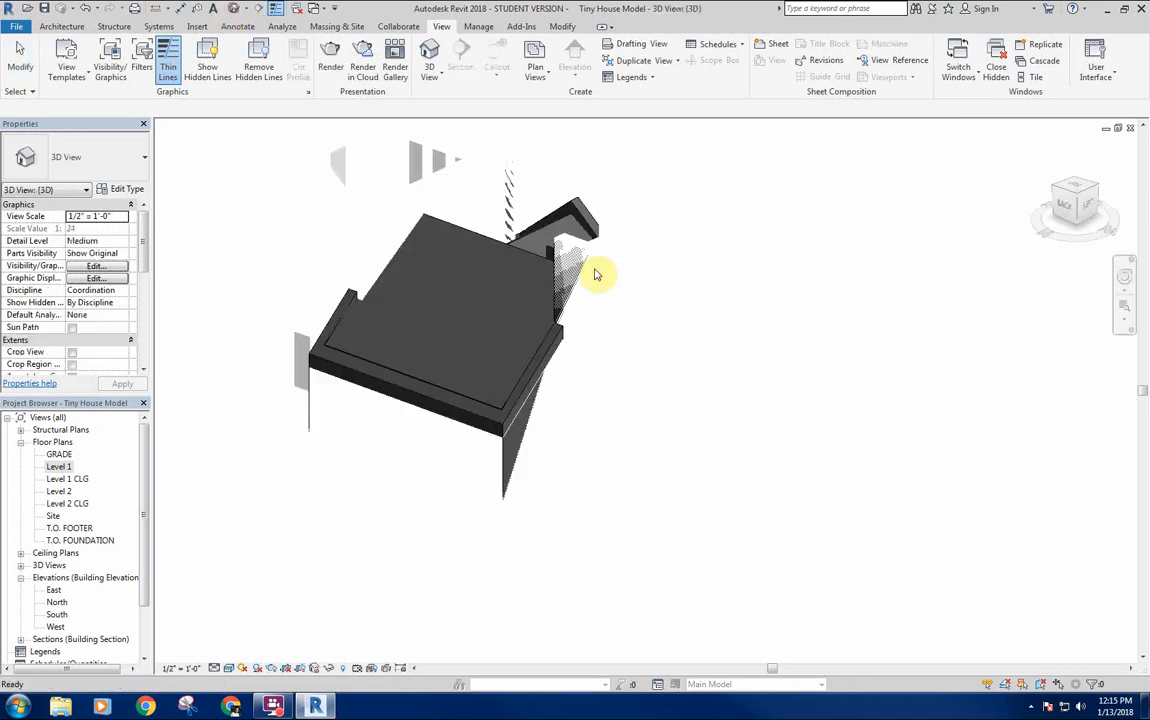
{"action": "middle_click_drag", "start_coordinate": [665, 380], "coordinate": [530, 340], "text": "shift"}
Place a perspective camera in the Level 1 plan, with its eye in the main room's upper-left corner and its target beyond the lower-right walls.
{"action": "double_click", "coordinate": [60, 466]}
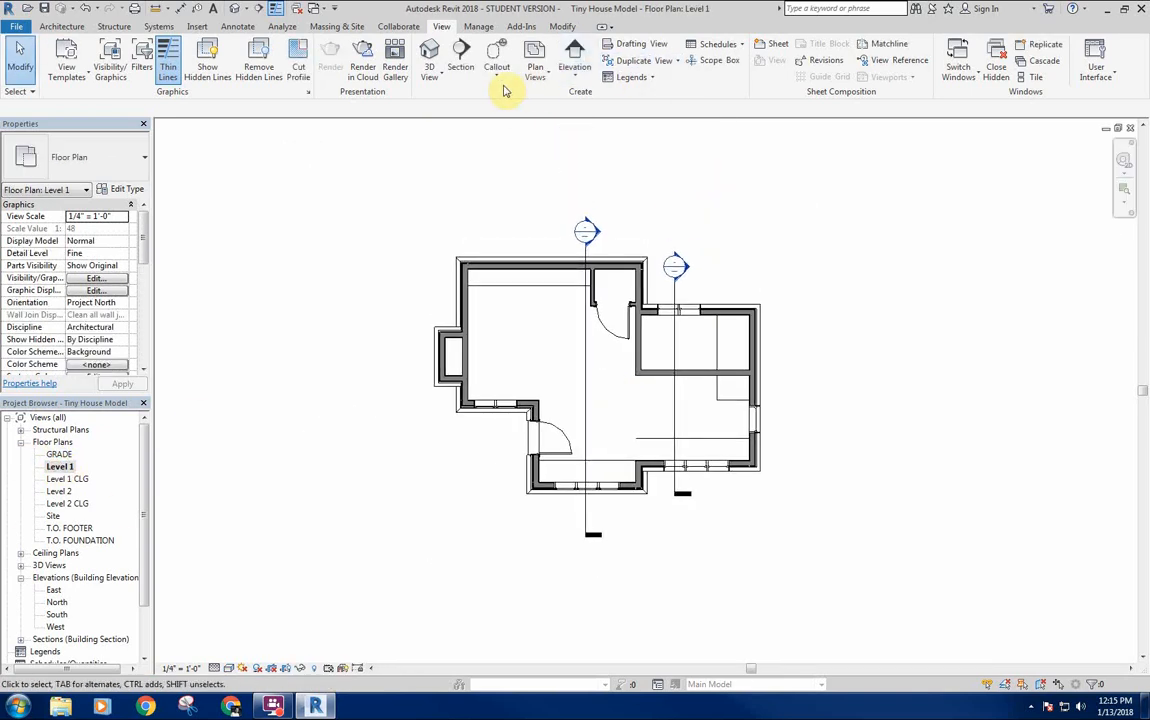
{"action": "left_click", "coordinate": [431, 78]}
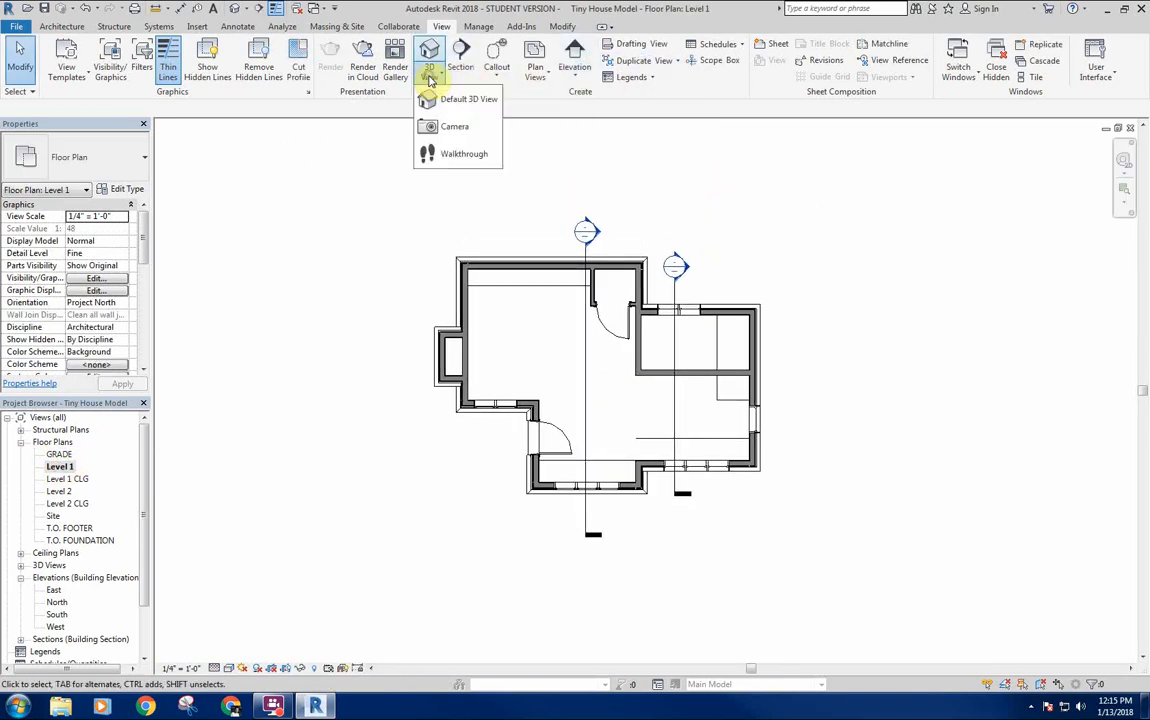
{"action": "left_click", "coordinate": [450, 128]}
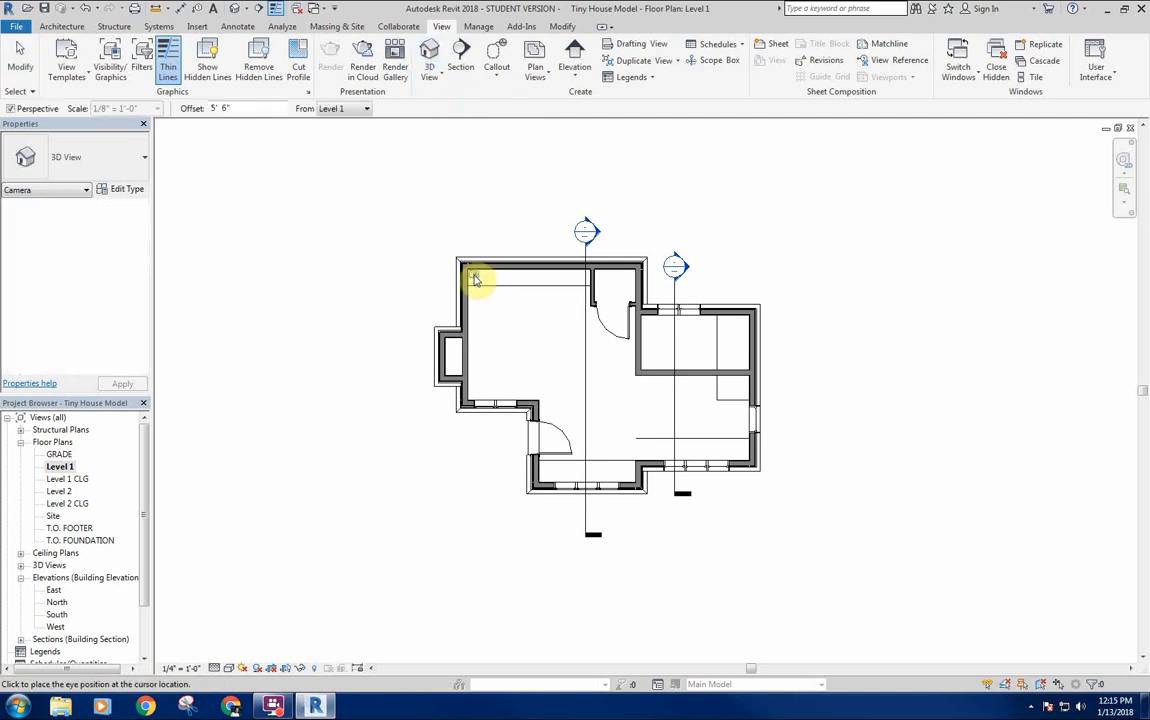
{"action": "left_click", "coordinate": [476, 279]}
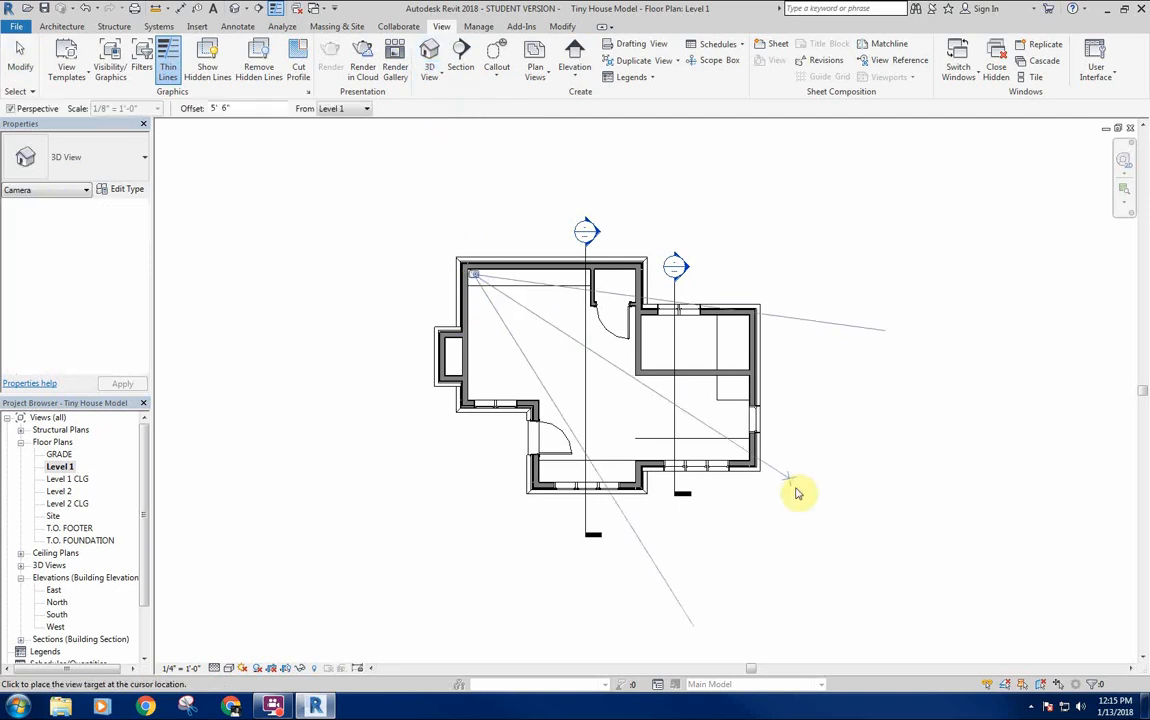
{"action": "left_click", "coordinate": [925, 598]}
Enlarge the camera view's crop region on all four sides and set its visual style to Realistic.
{"action": "scroll", "coordinate": [709, 459], "scroll_direction": "down", "scroll_amount": 3}
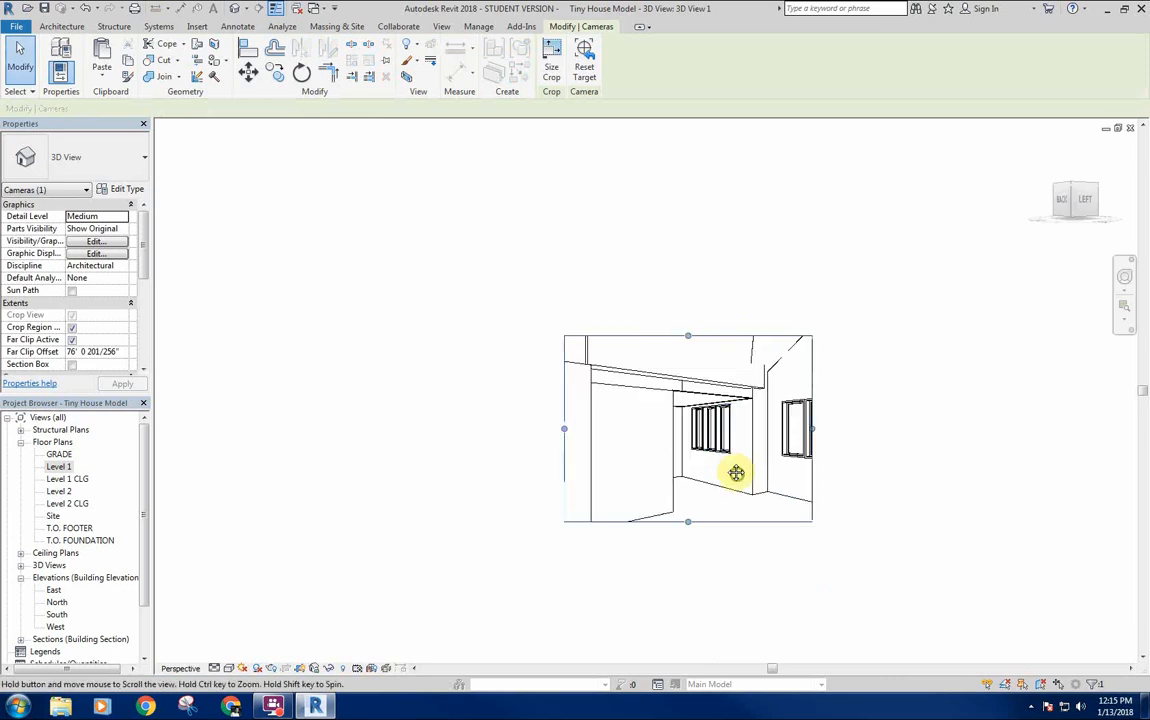
{"action": "middle_click_drag", "start_coordinate": [737, 472], "coordinate": [655, 387]}
{"action": "left_click_drag", "start_coordinate": [604, 254], "coordinate": [607, 130]}
{"action": "left_click", "coordinate": [228, 668]}
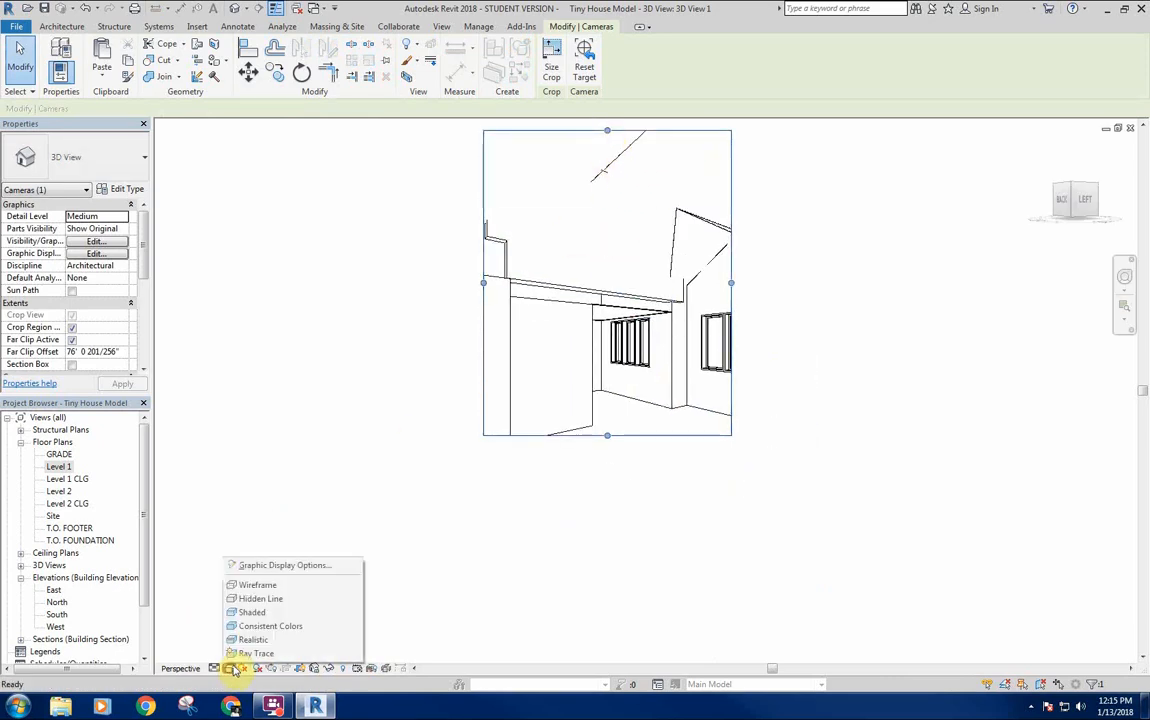
{"action": "left_click", "coordinate": [245, 640]}
{"action": "left_click_drag", "start_coordinate": [731, 285], "coordinate": [846, 285]}
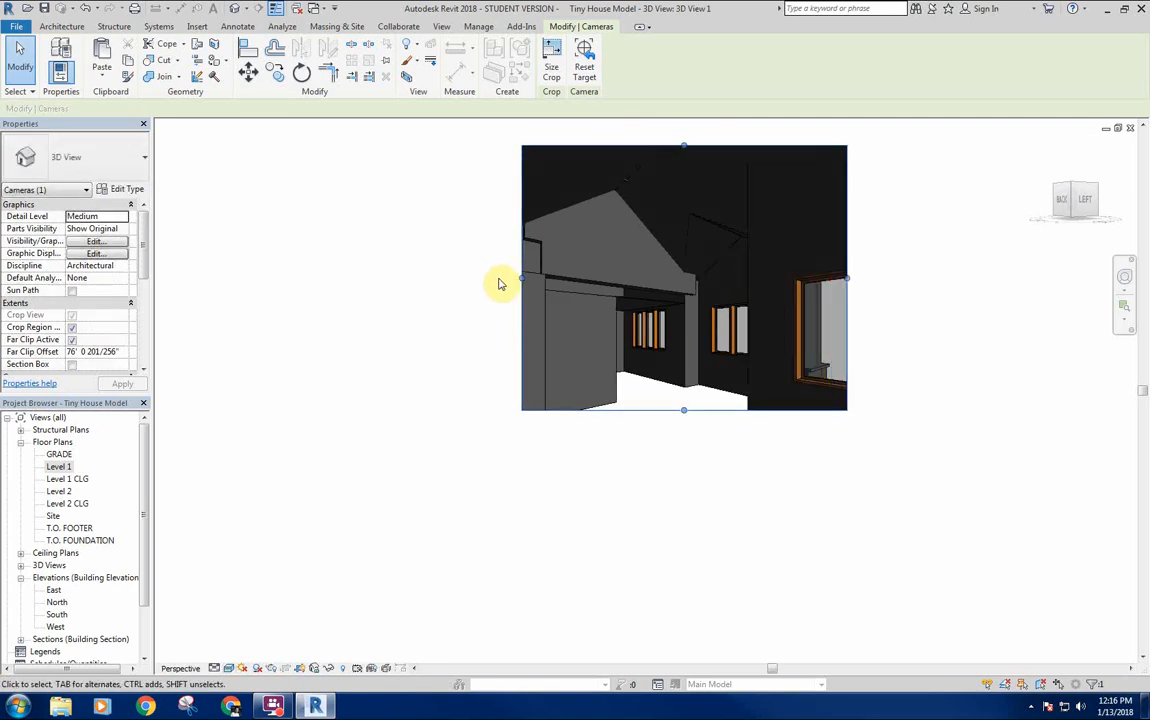
{"action": "left_click_drag", "start_coordinate": [521, 284], "coordinate": [482, 279]}
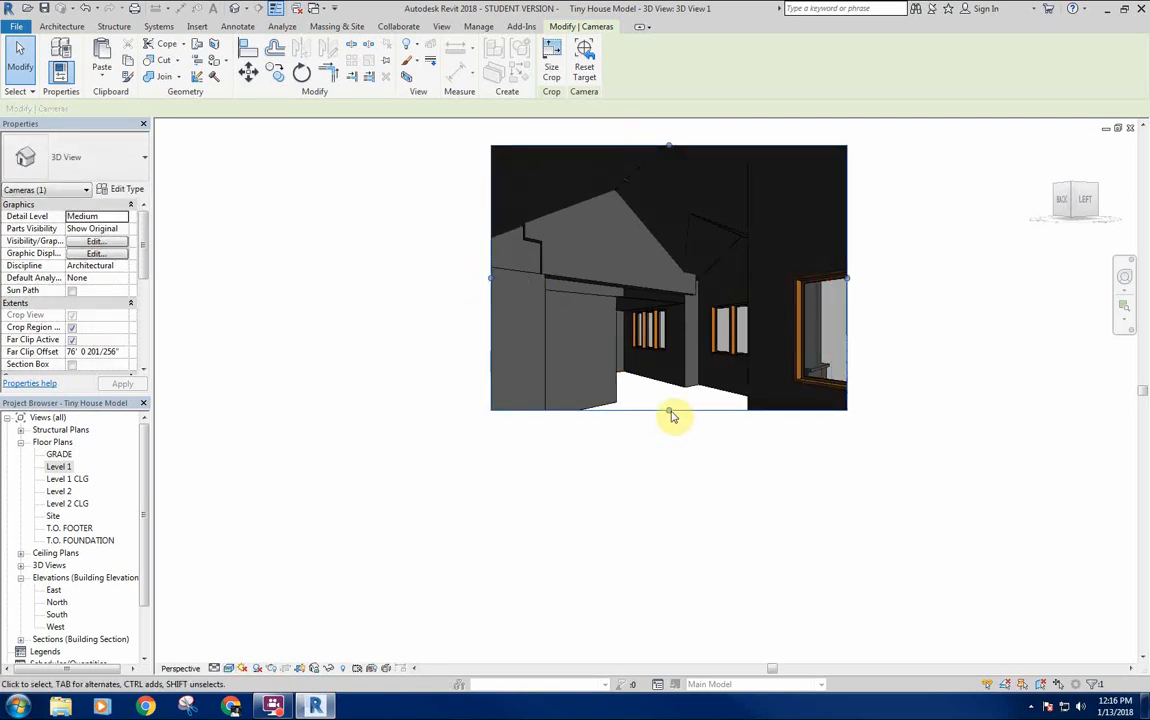
{"action": "left_click_drag", "start_coordinate": [669, 411], "coordinate": [665, 450]}
Examine in the camera view how the flat and sloped ceilings meet the gable wall and its corner.
{"action": "scroll", "coordinate": [620, 290], "scroll_direction": "up", "scroll_amount": 4}
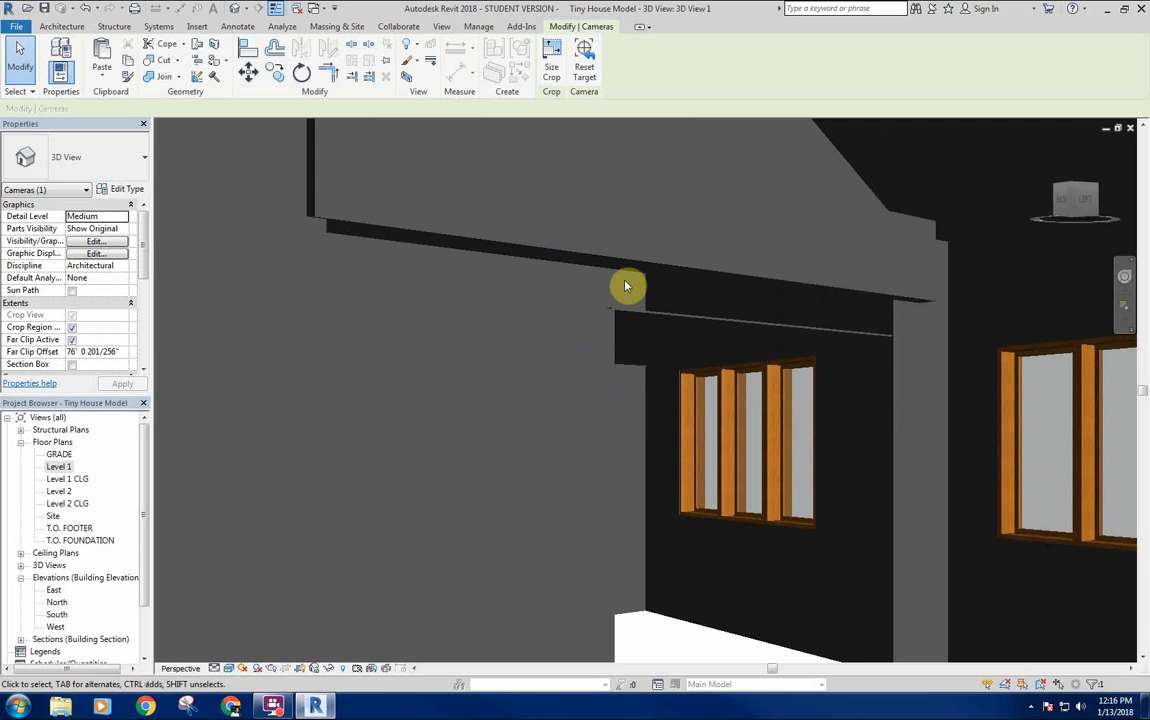
{"action": "left_click", "coordinate": [669, 319]}
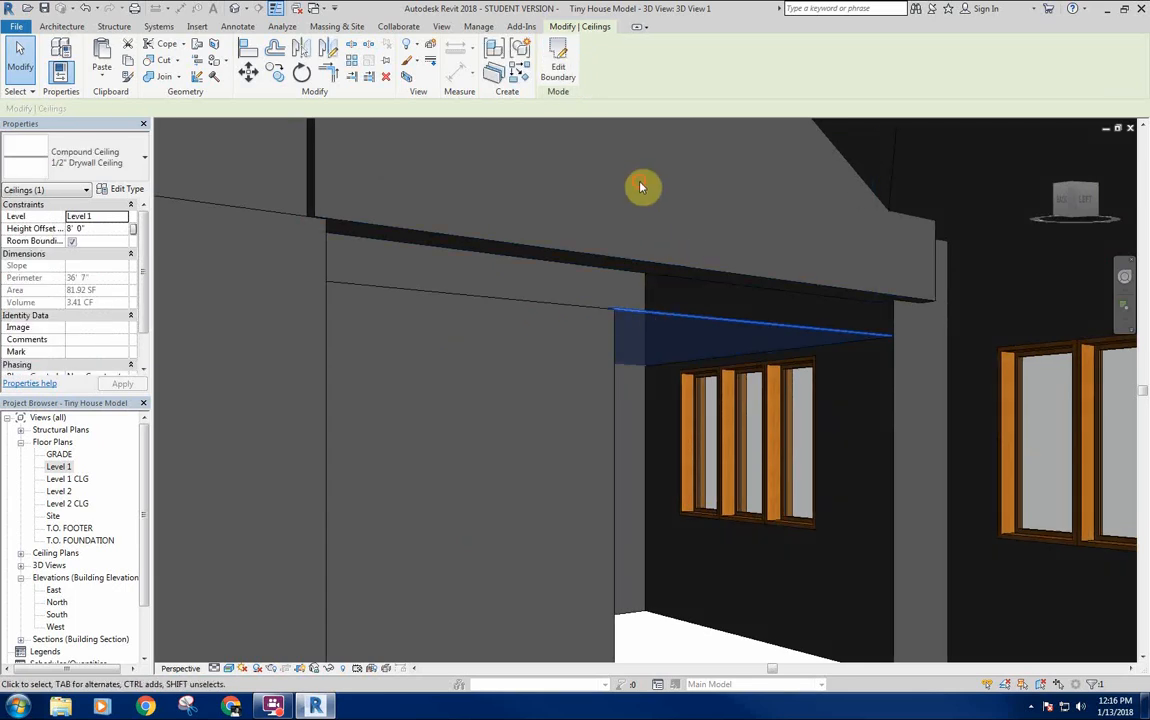
{"action": "key", "text": "Escape"}
{"action": "middle_click_drag", "start_coordinate": [641, 187], "coordinate": [614, 254], "text": "shift"}
{"action": "scroll", "coordinate": [615, 252], "scroll_direction": "down", "scroll_amount": 2}
{"action": "middle_click_drag", "start_coordinate": [719, 167], "coordinate": [712, 208]}
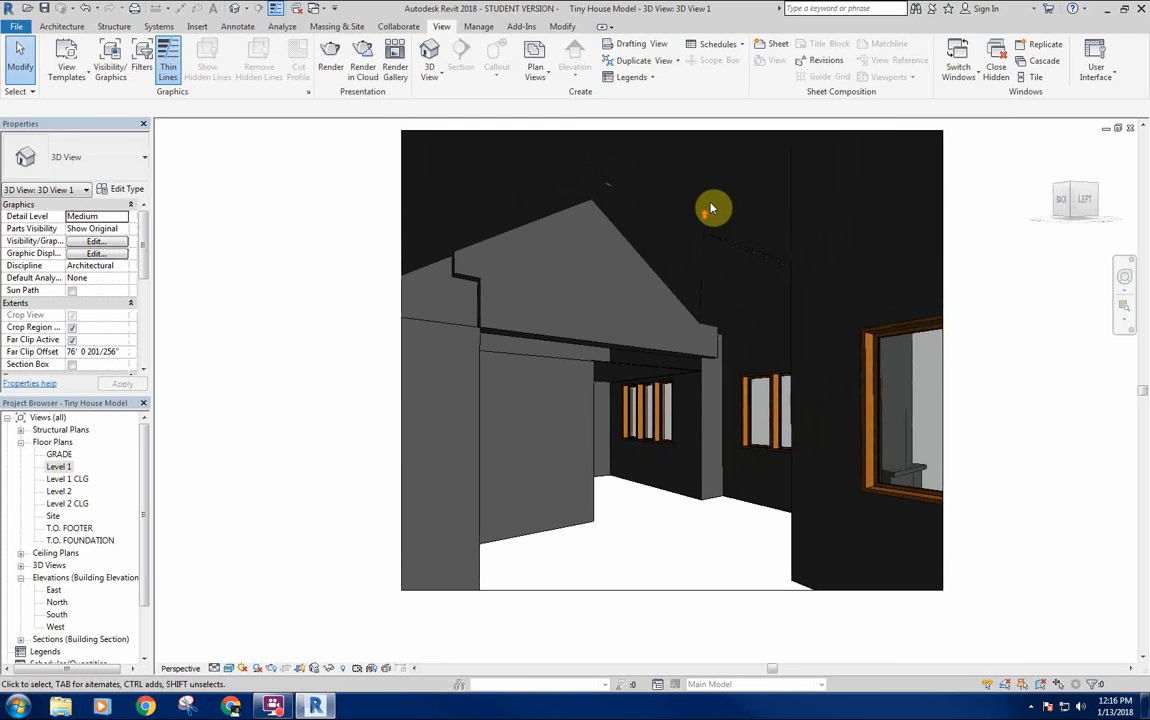
{"action": "scroll", "coordinate": [712, 208], "scroll_direction": "up", "scroll_amount": 5}
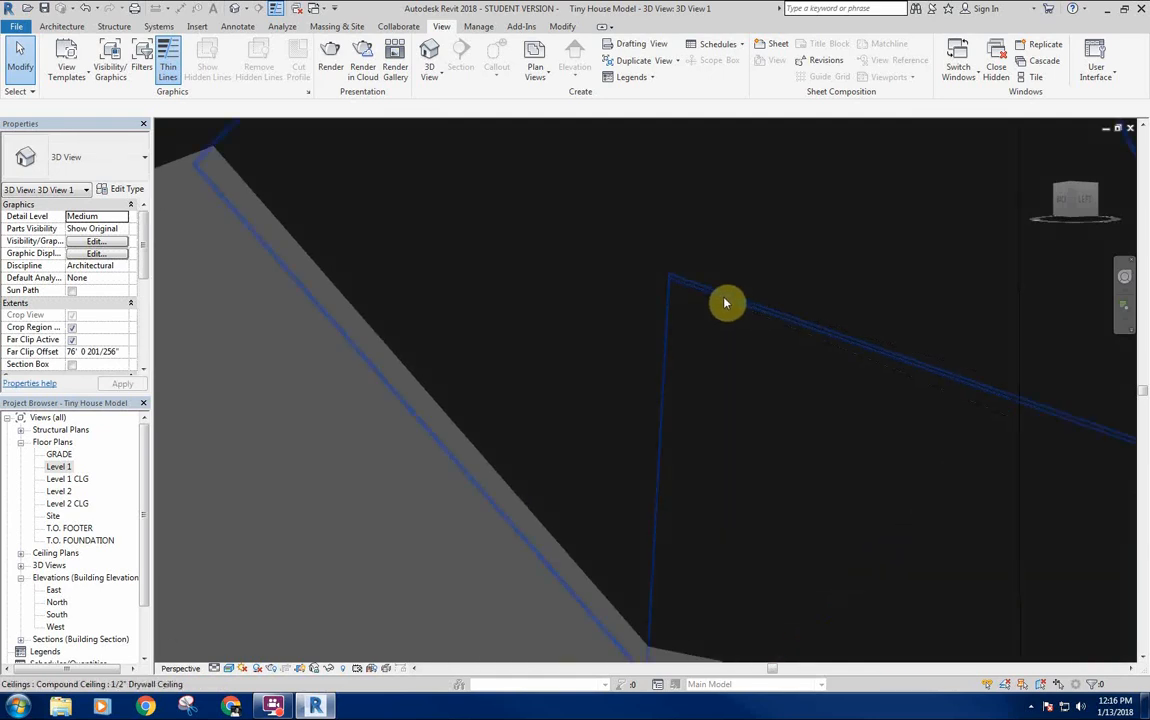
{"action": "middle_click_drag", "start_coordinate": [756, 431], "coordinate": [644, 246]}
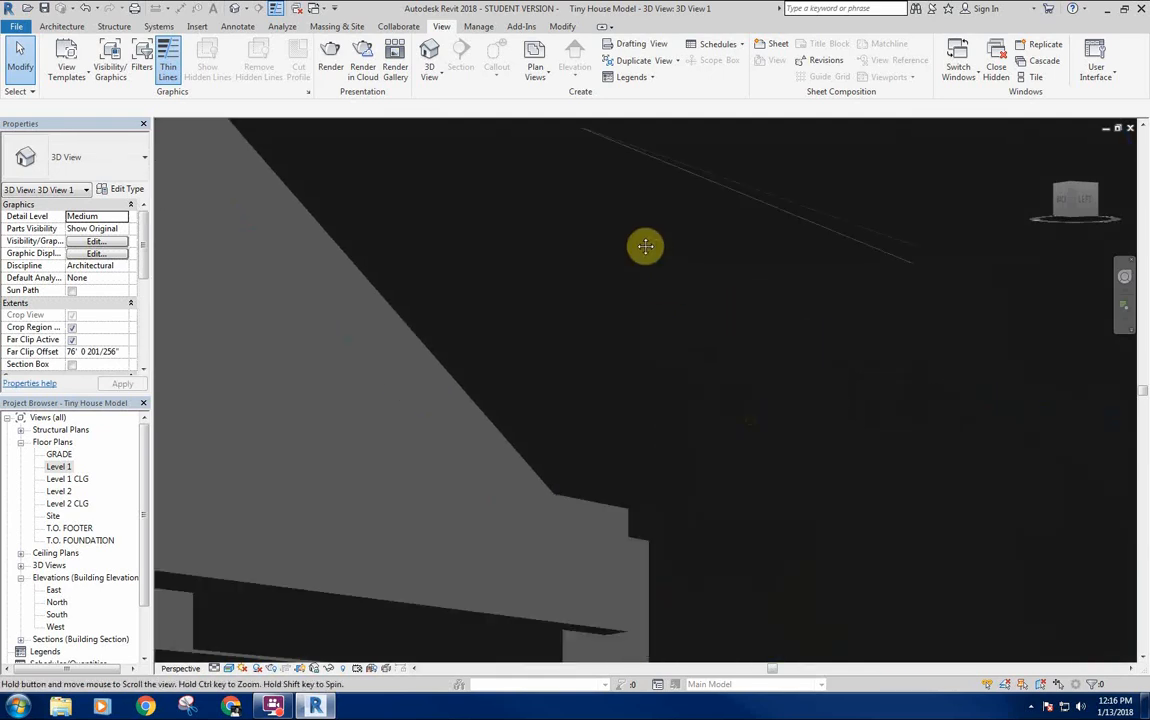
{"action": "middle_click_drag", "start_coordinate": [650, 426], "coordinate": [631, 383]}
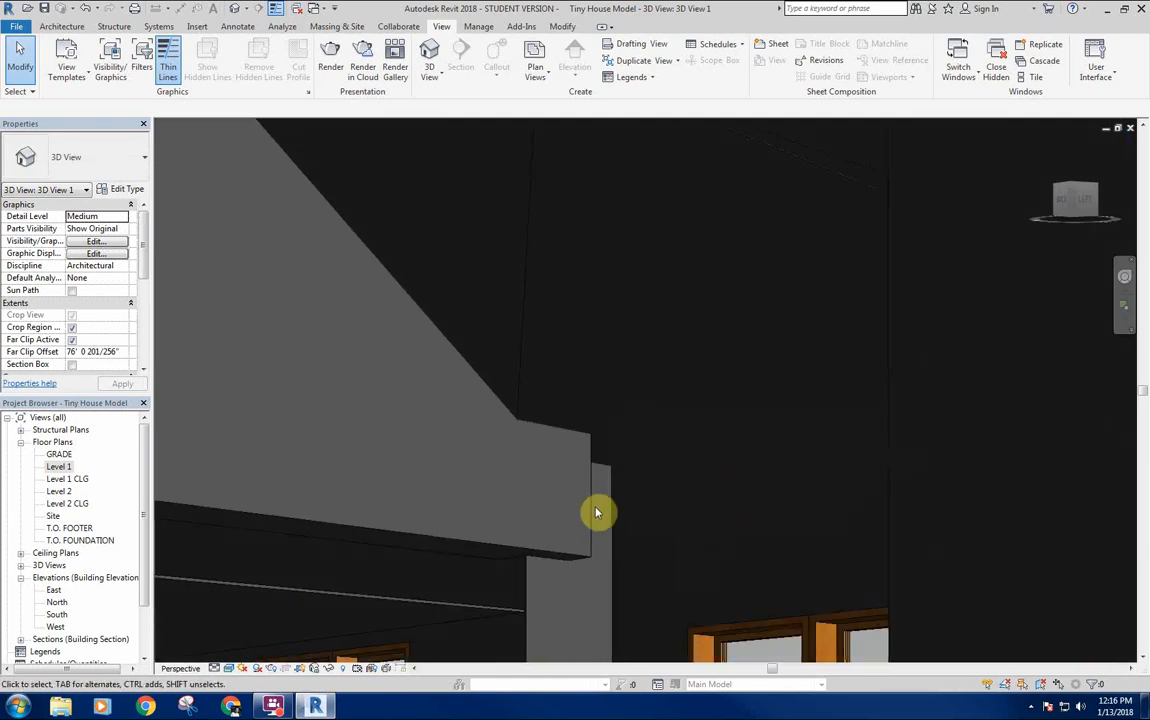
Select the Level 2 exterior stone gable wall in the camera view and open its profile for editing in Section 2.
{"action": "left_click", "coordinate": [593, 544]}
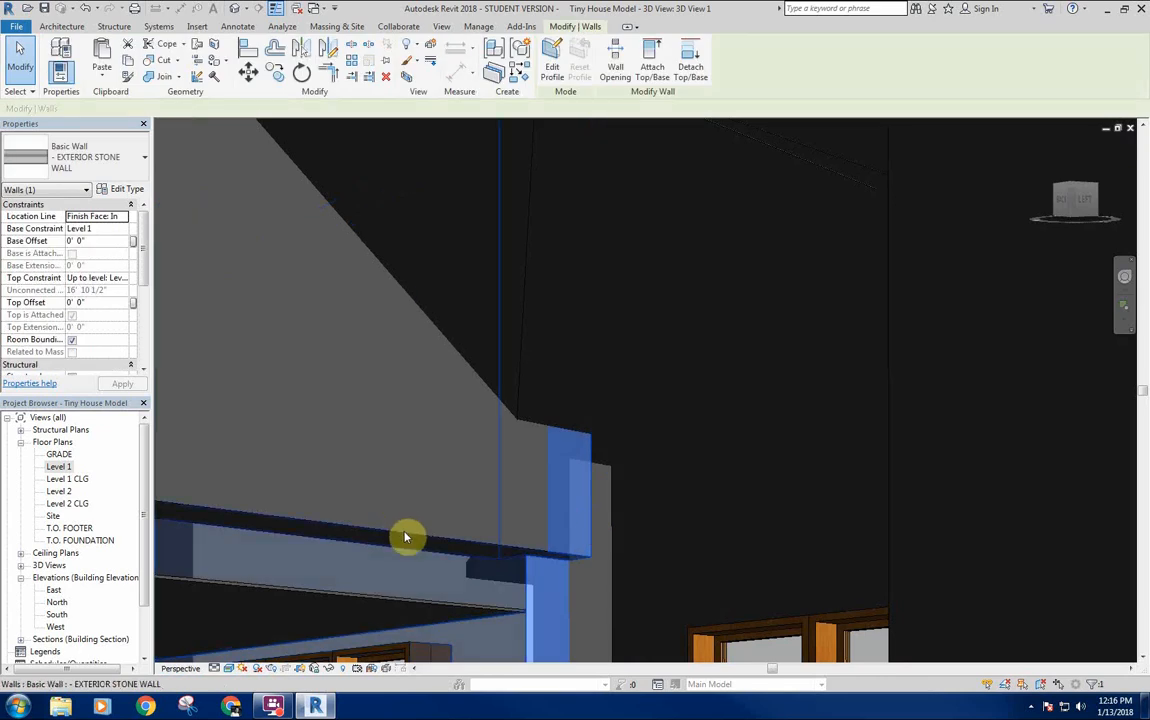
{"action": "left_click", "coordinate": [405, 538]}
{"action": "scroll", "coordinate": [403, 496], "scroll_direction": "down", "scroll_amount": 6}
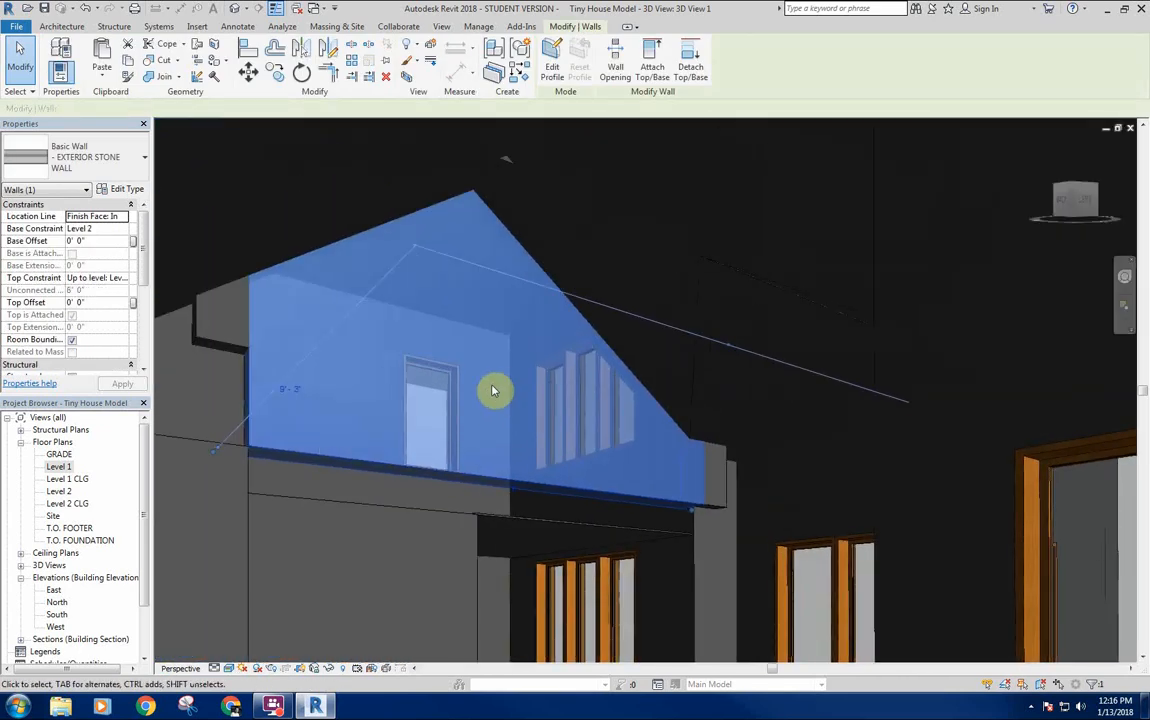
{"action": "scroll", "coordinate": [441, 293], "scroll_direction": "down", "scroll_amount": 4}
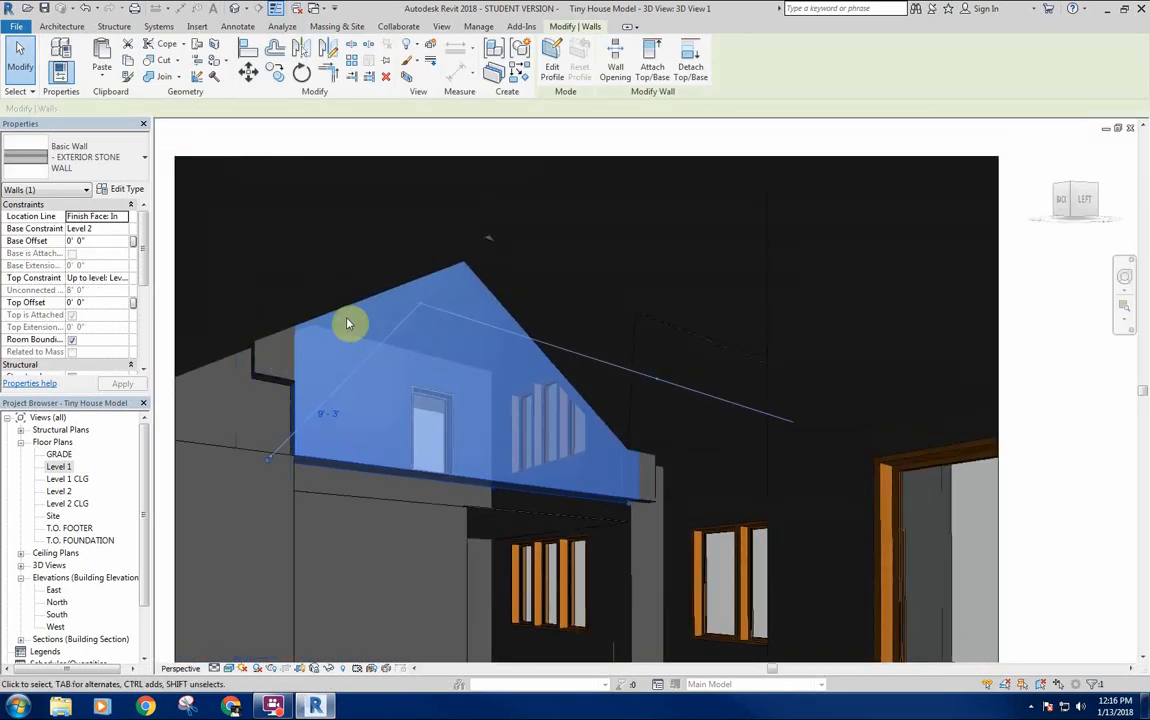
{"action": "scroll", "coordinate": [493, 236], "scroll_direction": "up", "scroll_amount": 4}
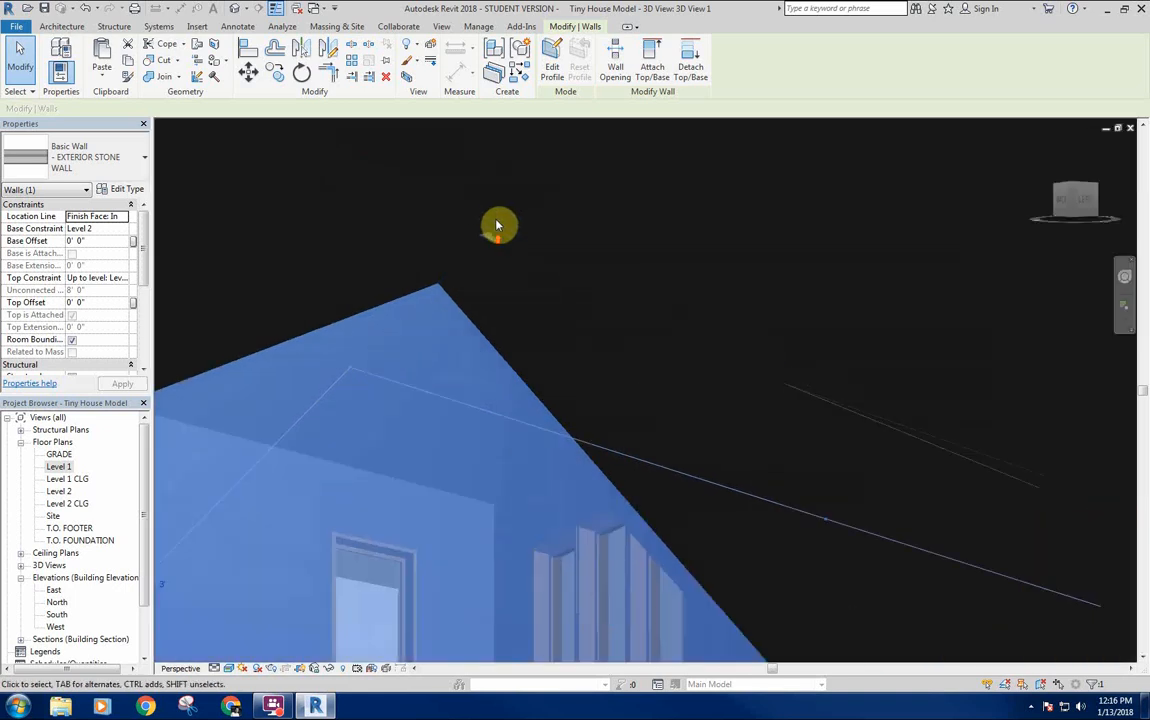
{"action": "scroll", "coordinate": [484, 273], "scroll_direction": "down", "scroll_amount": 2}
{"action": "scroll", "coordinate": [460, 335], "scroll_direction": "down", "scroll_amount": 4}
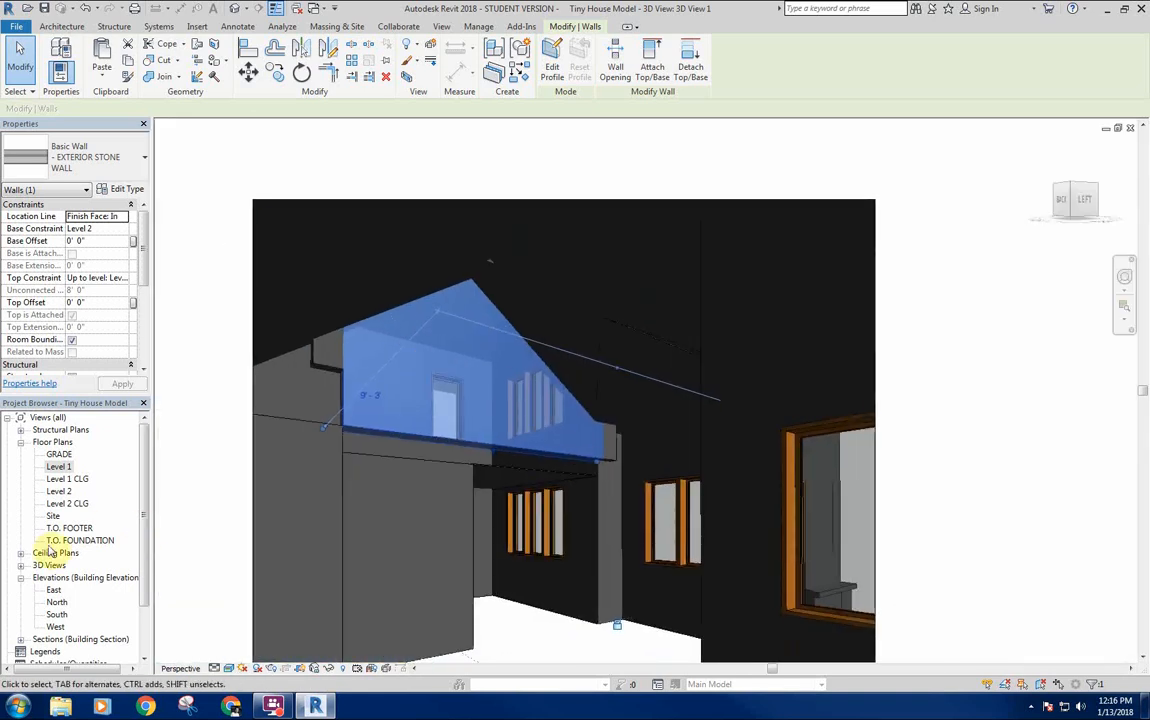
{"action": "left_click", "coordinate": [20, 639]}
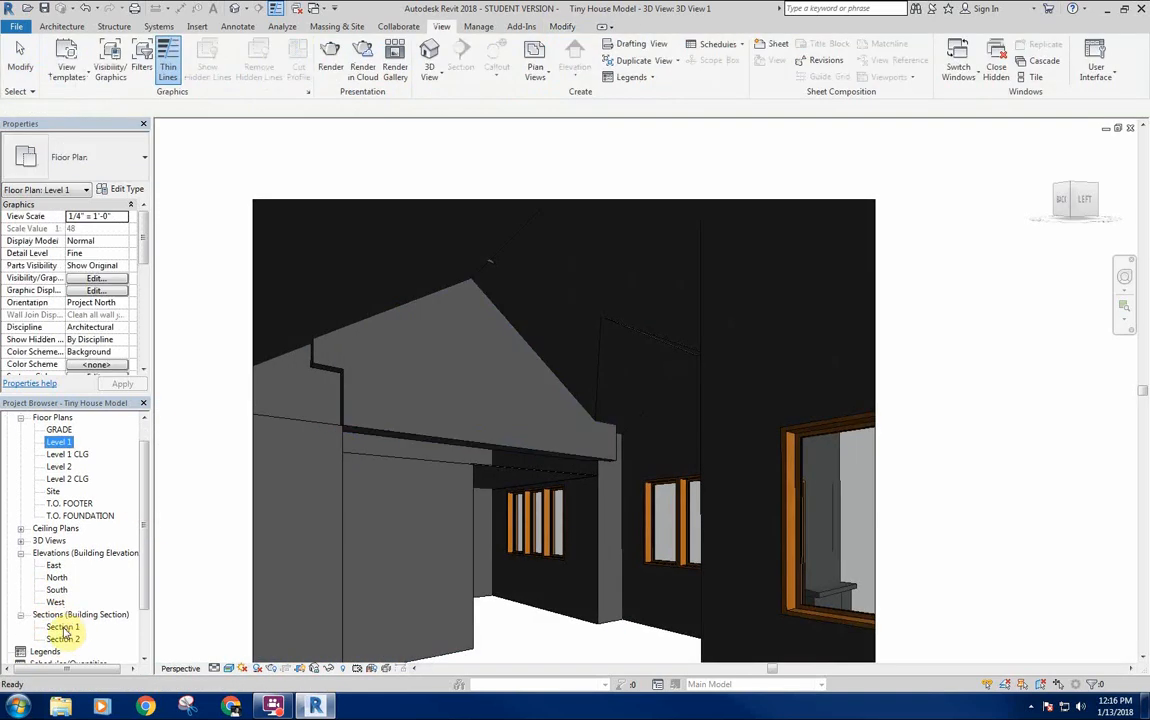
{"action": "double_click", "coordinate": [62, 639]}
{"action": "scroll", "coordinate": [521, 411], "scroll_direction": "up", "scroll_amount": 2}
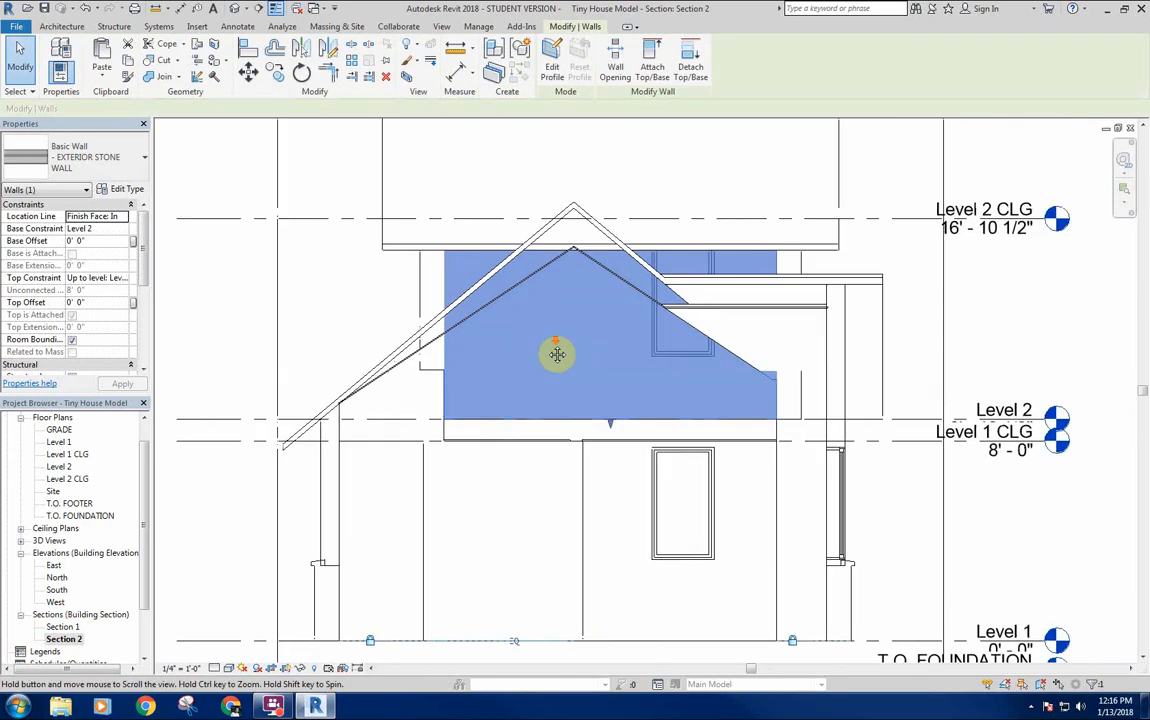
{"action": "scroll", "coordinate": [557, 352], "scroll_direction": "down", "scroll_amount": 1}
{"action": "scroll", "coordinate": [600, 240], "scroll_direction": "up", "scroll_amount": 3}
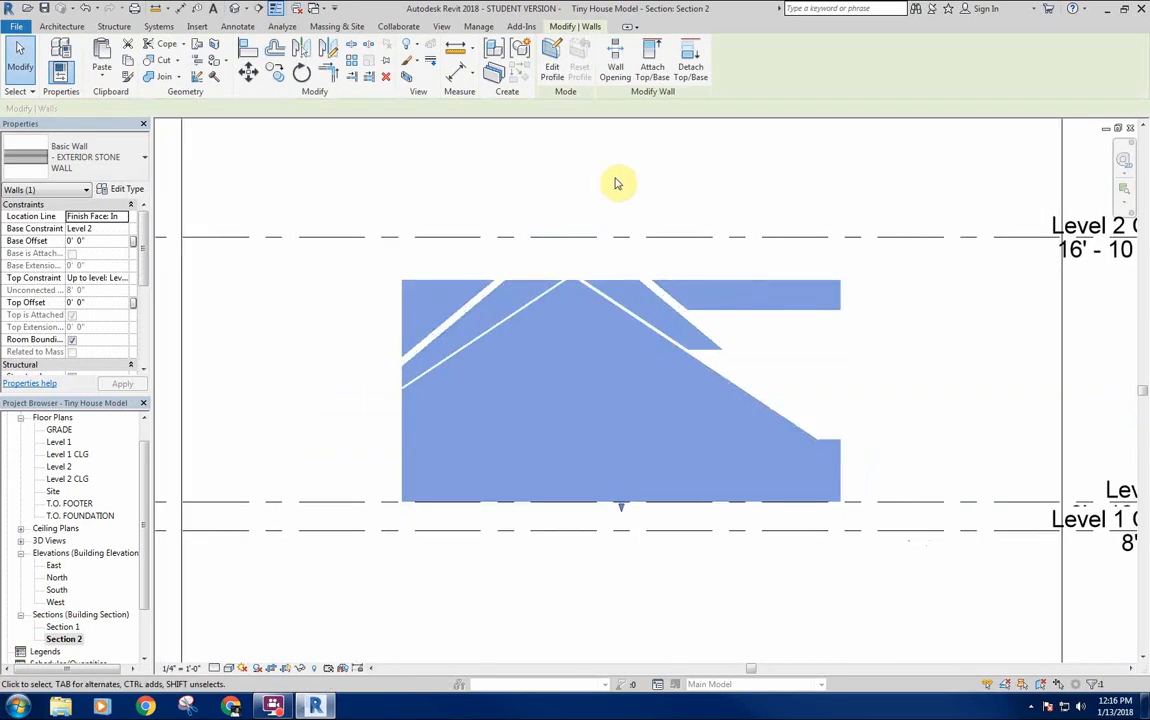
{"action": "left_click", "coordinate": [555, 70]}
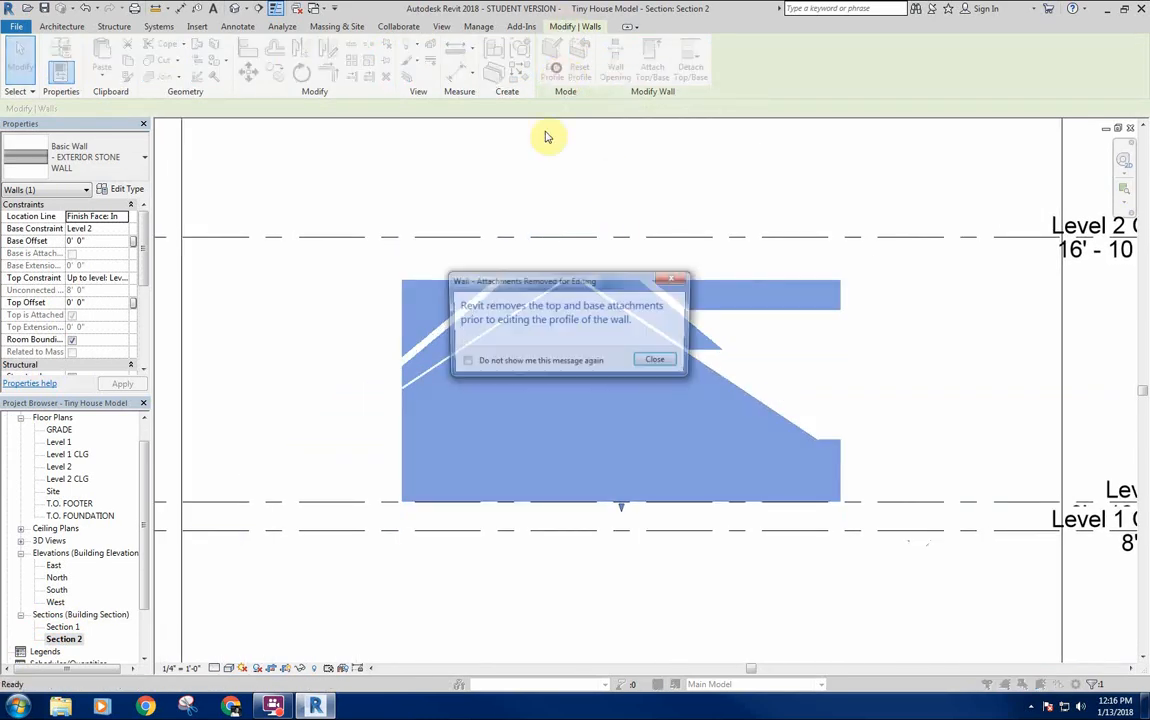
{"action": "left_click", "coordinate": [659, 363]}
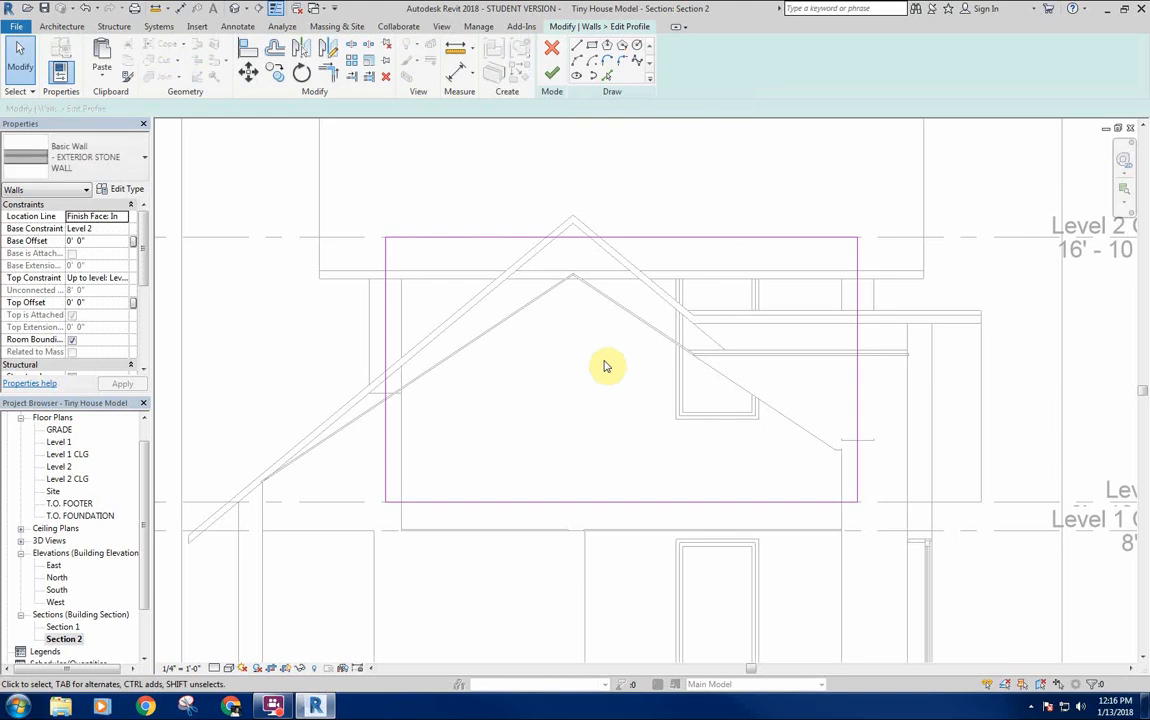
Add lines along both outer slopes of the metal roof to the wall profile by picking the roof edges.
{"action": "mouse_move", "coordinate": [688, 292]}
{"action": "middle_mouse_down"}
{"action": "mouse_move", "coordinate": [714, 264]}
{"action": "mouse_move", "coordinate": [762, 277]}
{"action": "middle_mouse_up"}
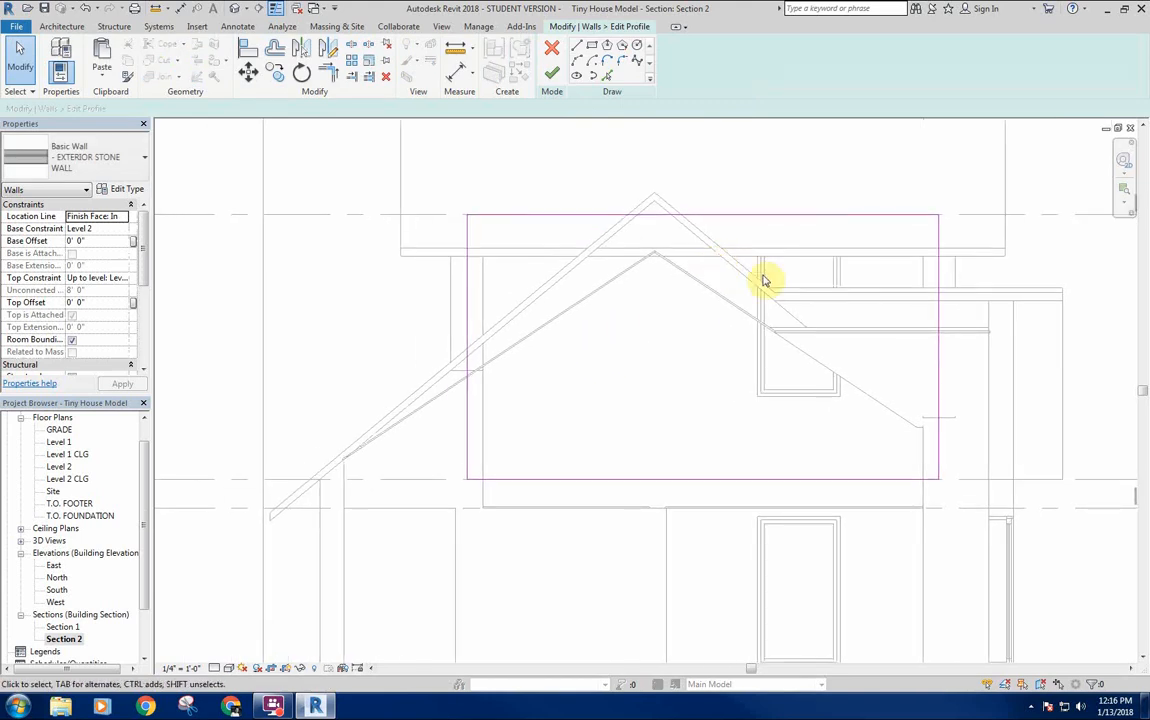
{"action": "left_click", "coordinate": [607, 76]}
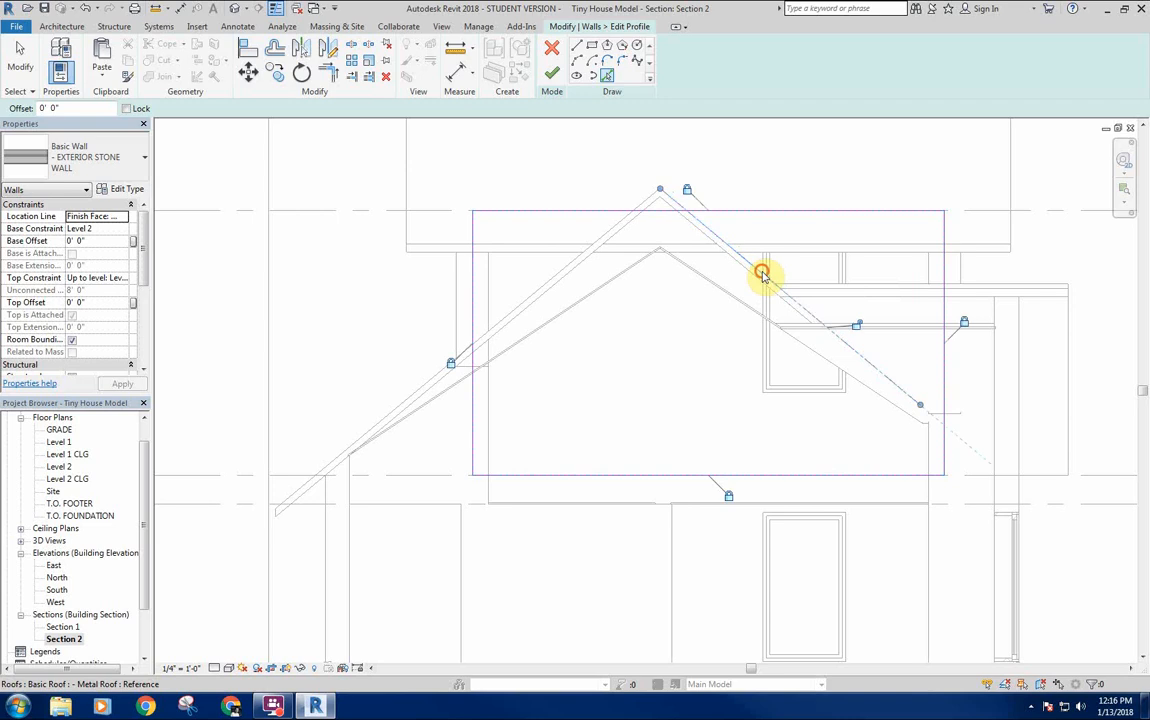
{"action": "left_click", "coordinate": [554, 276]}
{"action": "middle_click_drag", "start_coordinate": [511, 338], "coordinate": [530, 300]}
Split the profile's top line beneath the ridge and trim the top and left lines to the picked roof slopes.
{"action": "left_click", "coordinate": [525, 295]}
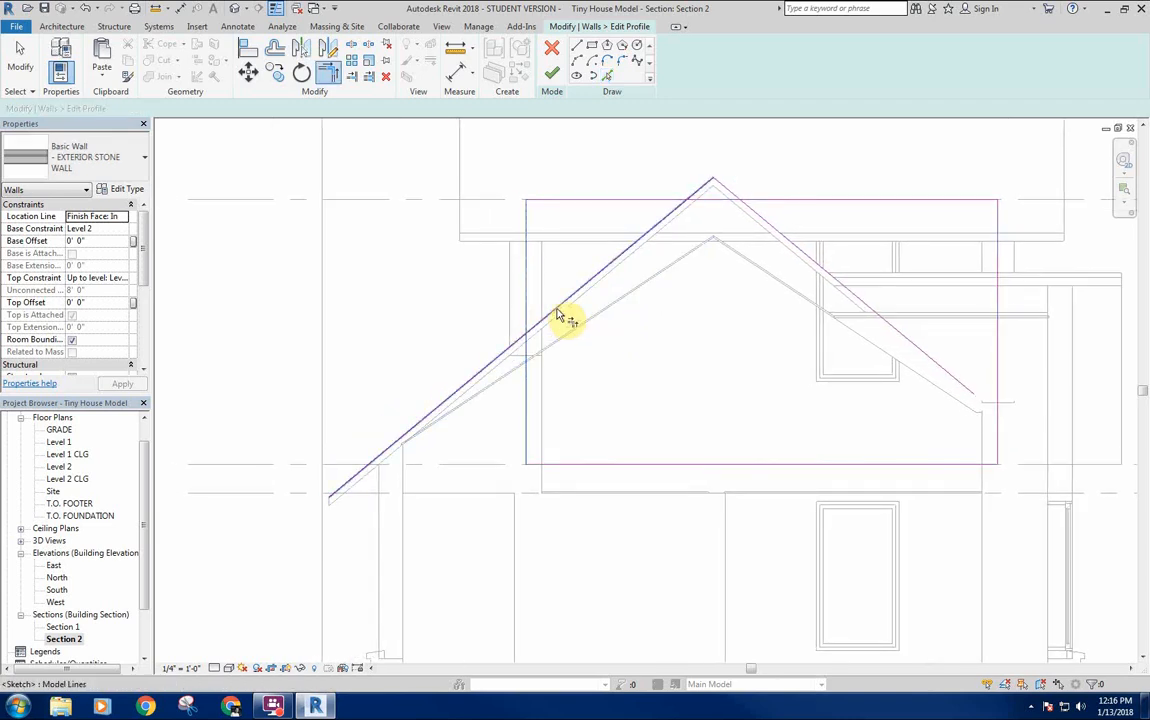
{"action": "left_click", "coordinate": [560, 316]}
{"action": "key", "text": "s"}
{"action": "key", "text": "l"}
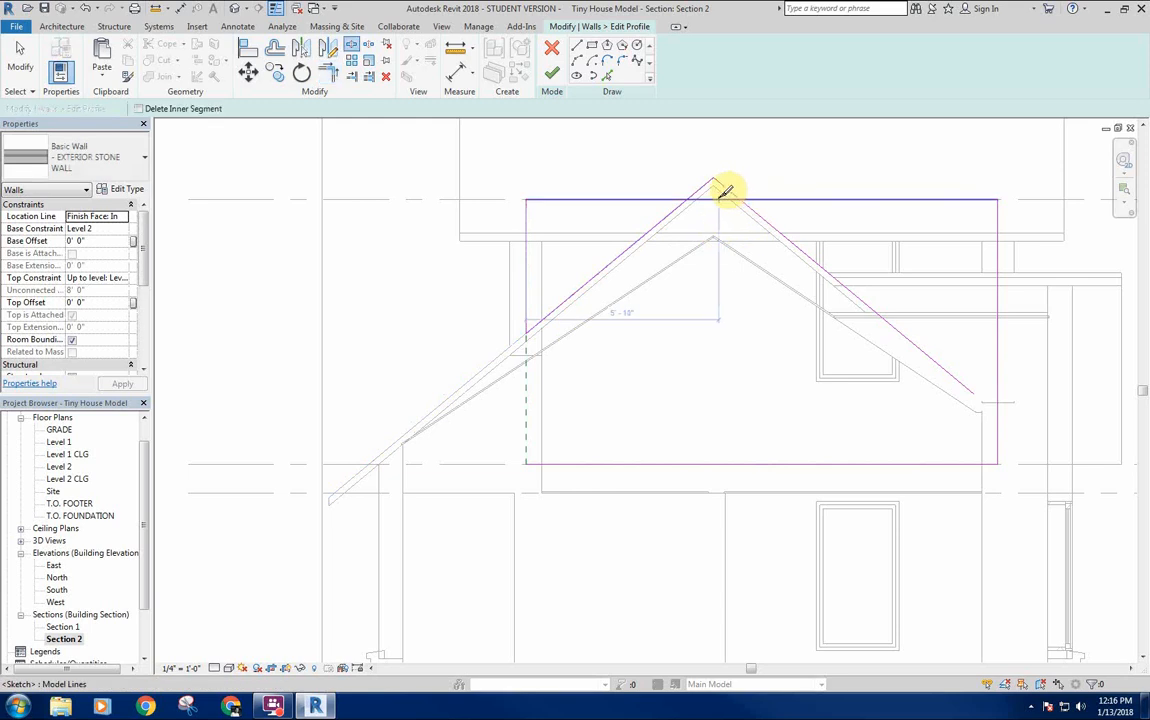
{"action": "left_click", "coordinate": [668, 209]}
{"action": "key", "text": "t"}
{"action": "key", "text": "r"}
{"action": "left_click", "coordinate": [763, 220]}
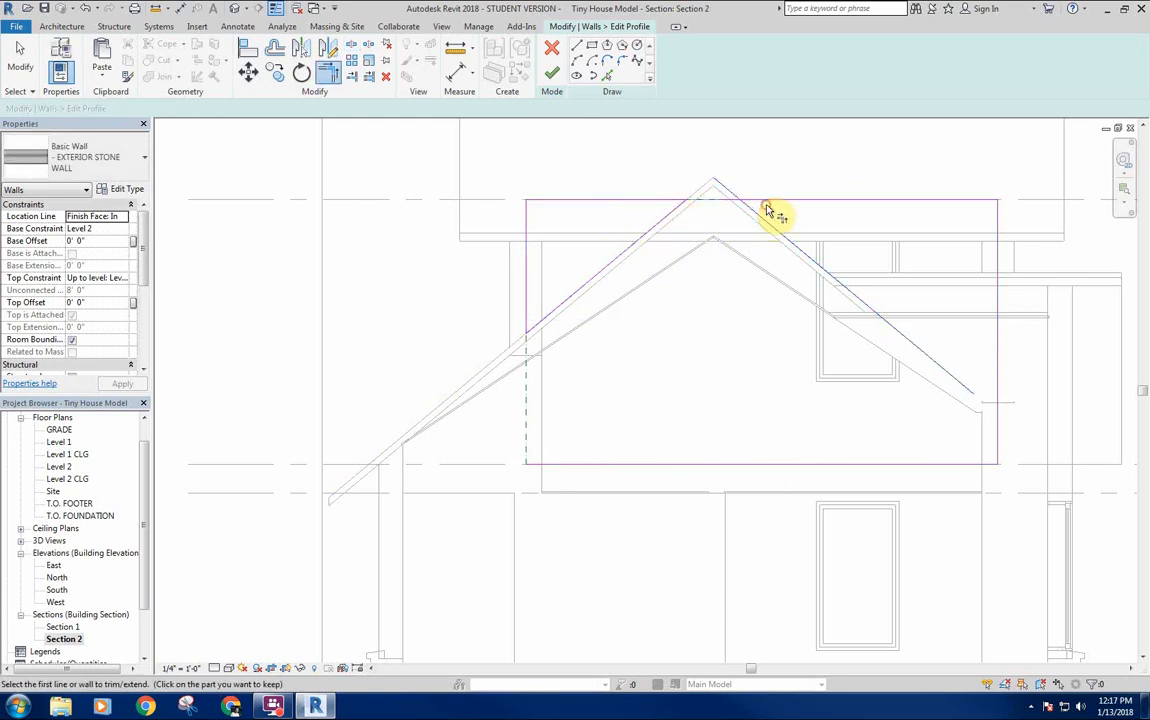
{"action": "right_click", "coordinate": [724, 280]}
{"action": "left_click", "coordinate": [740, 289]}
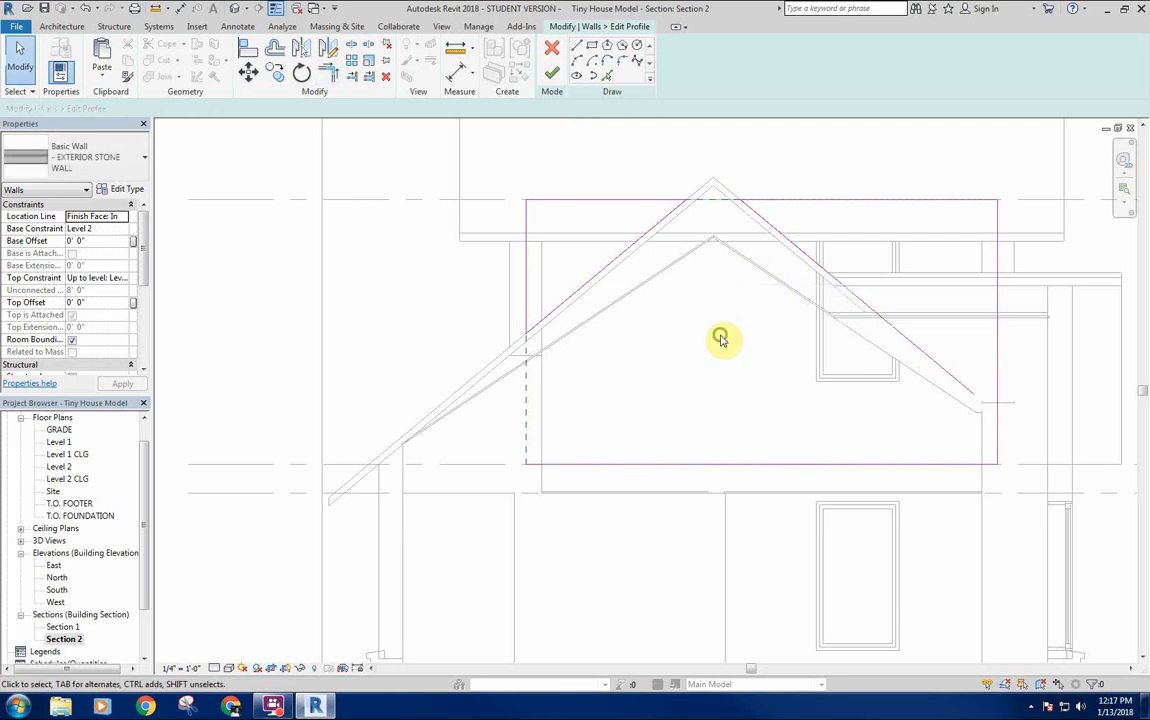
Extend the right roof slope line to the profile's right edge and trim that edge to meet it.
{"action": "middle_click_drag", "start_coordinate": [720, 340], "coordinate": [724, 314]}
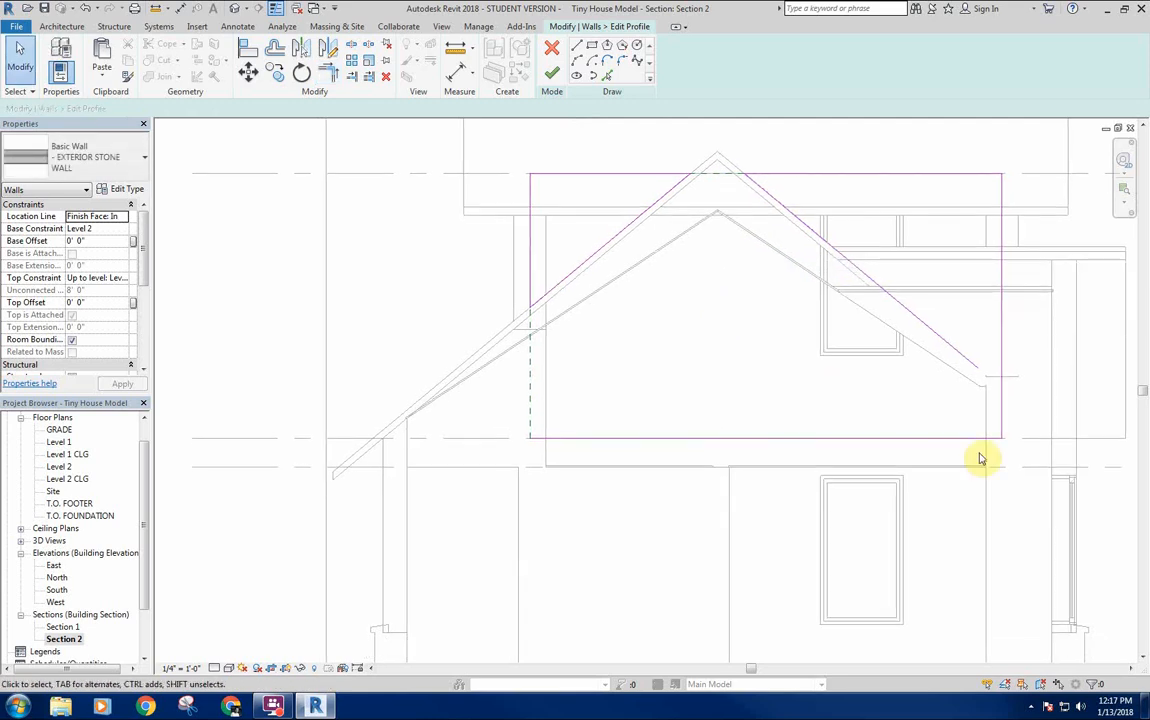
{"action": "left_click", "coordinate": [970, 354]}
{"action": "left_click_drag", "start_coordinate": [970, 352], "coordinate": [997, 383]}
{"action": "right_click", "coordinate": [847, 362]}
{"action": "left_click", "coordinate": [880, 376]}
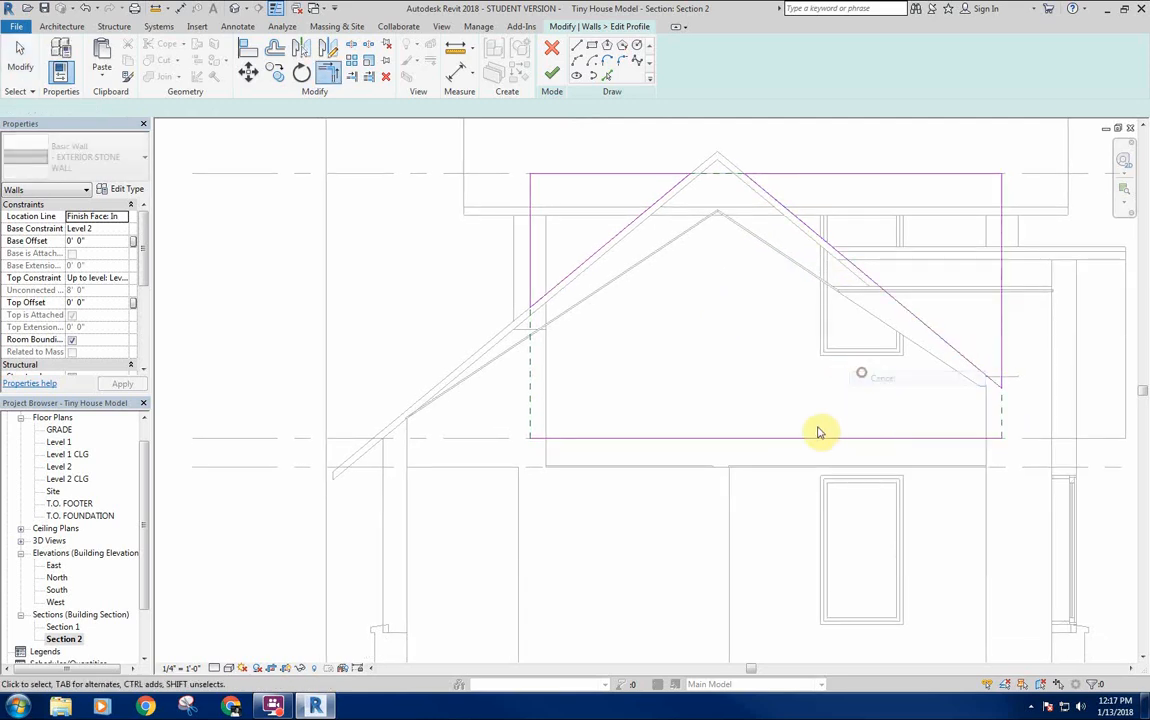
Delete the profile's bottom line and finish the wall profile, unjoining the conflicting elements.
{"action": "left_click", "coordinate": [812, 437]}
{"action": "key", "text": "Delete"}
{"action": "mouse_move", "coordinate": [763, 380]}
{"action": "middle_mouse_down"}
{"action": "mouse_move", "coordinate": [765, 338]}
{"action": "mouse_move", "coordinate": [698, 362]}
{"action": "mouse_move", "coordinate": [688, 323]}
{"action": "mouse_move", "coordinate": [673, 318]}
{"action": "mouse_move", "coordinate": [680, 345]}
{"action": "mouse_move", "coordinate": [667, 336]}
{"action": "middle_mouse_up"}
{"action": "scroll", "coordinate": [767, 376], "scroll_direction": "down", "scroll_amount": 1}
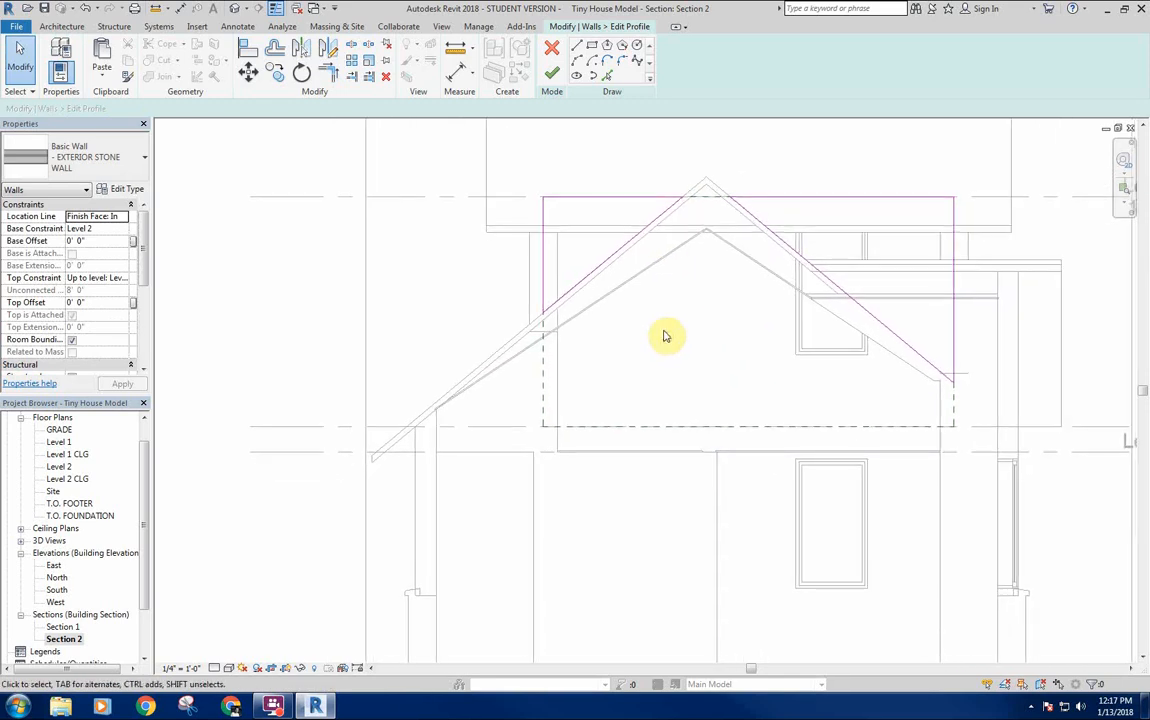
{"action": "mouse_move", "coordinate": [657, 287]}
{"action": "middle_mouse_down"}
{"action": "mouse_move", "coordinate": [648, 272]}
{"action": "mouse_move", "coordinate": [667, 281]}
{"action": "middle_mouse_up"}
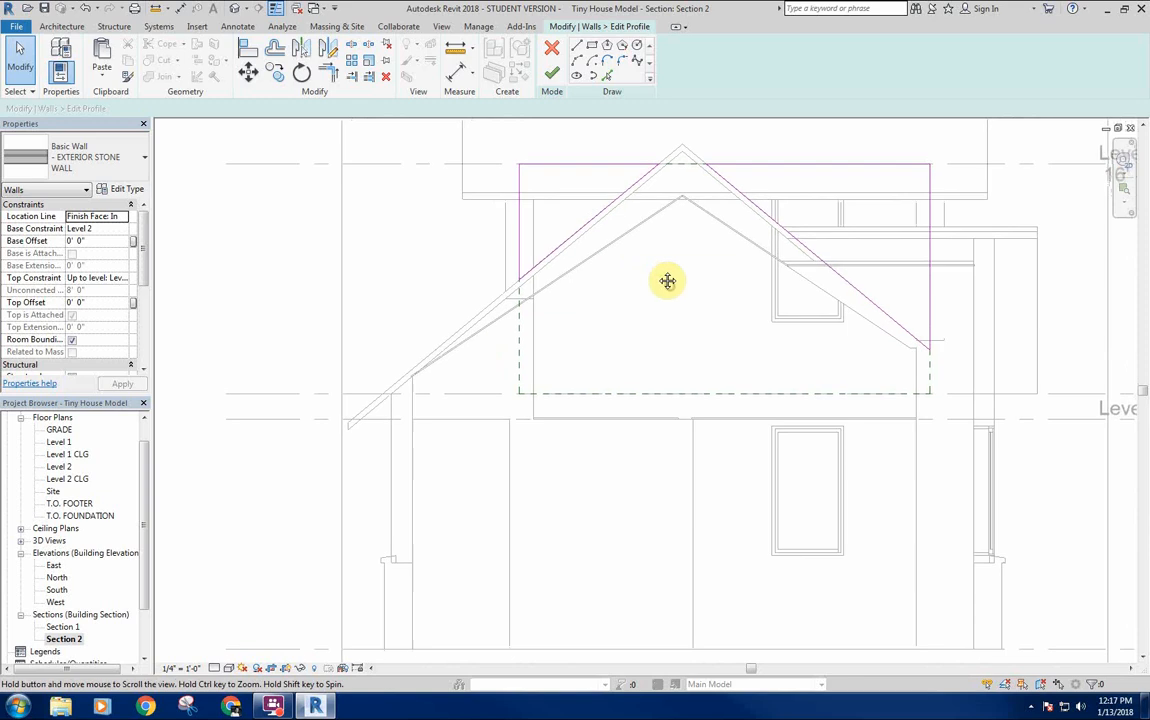
{"action": "left_click", "coordinate": [556, 75]}
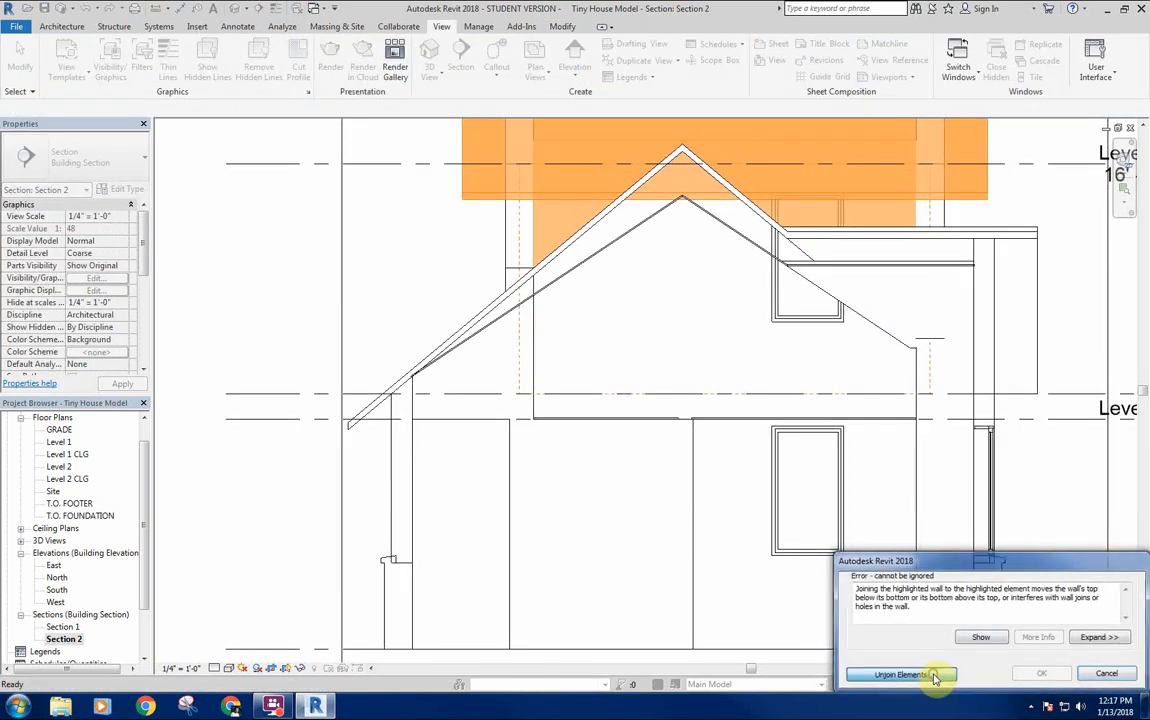
{"action": "left_click", "coordinate": [933, 676]}
{"action": "left_click", "coordinate": [293, 338]}
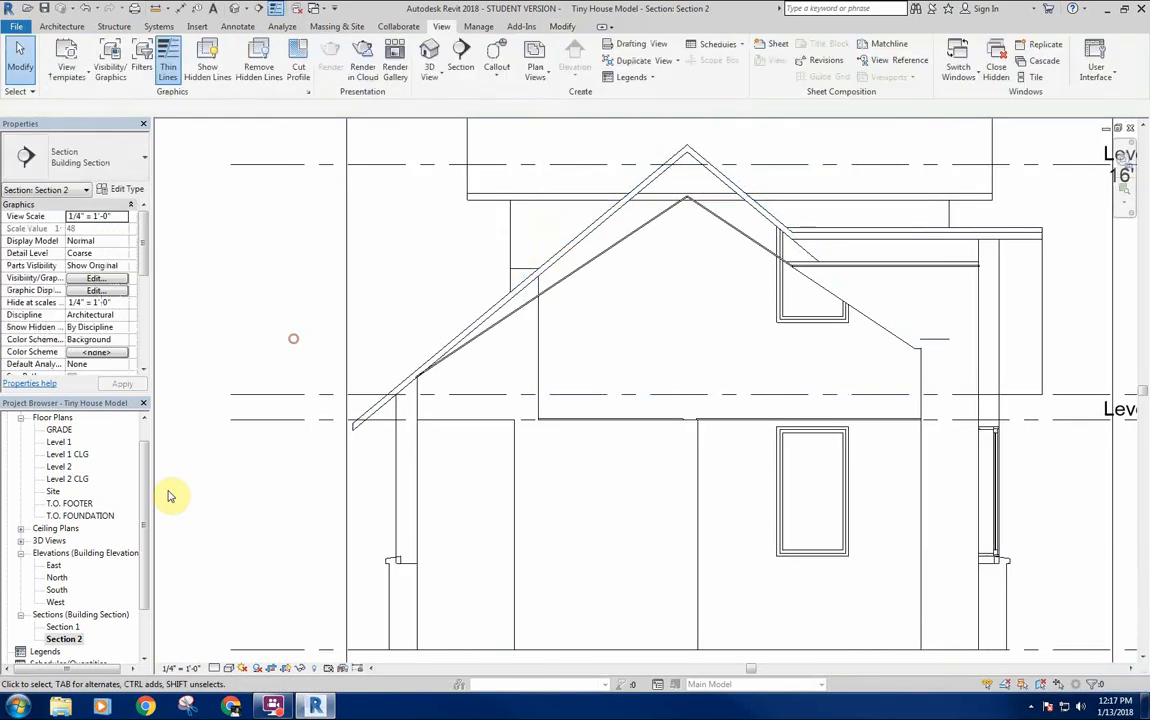
Open 3D View 1 and examine how the edited gable wall, the ceilings and the room corner meet.
{"action": "left_click", "coordinate": [21, 541]}
{"action": "double_click", "coordinate": [60, 554]}
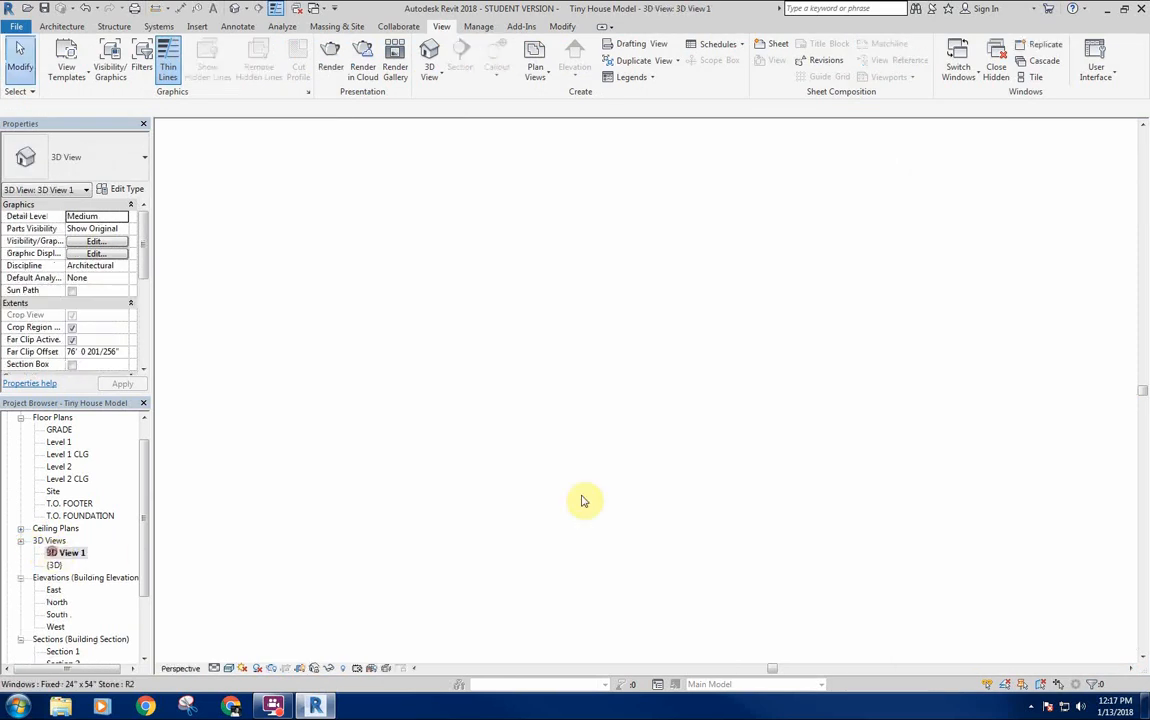
{"action": "scroll", "coordinate": [460, 318], "scroll_direction": "up", "scroll_amount": 3}
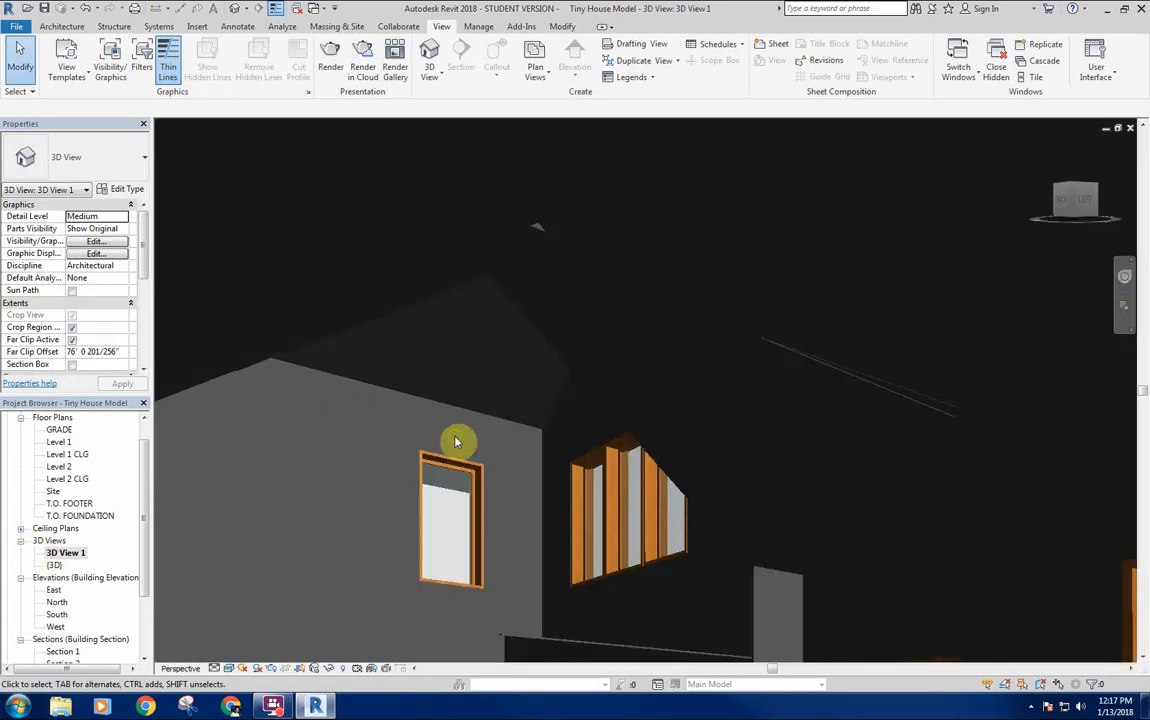
{"action": "scroll", "coordinate": [770, 470], "scroll_direction": "down", "scroll_amount": 2}
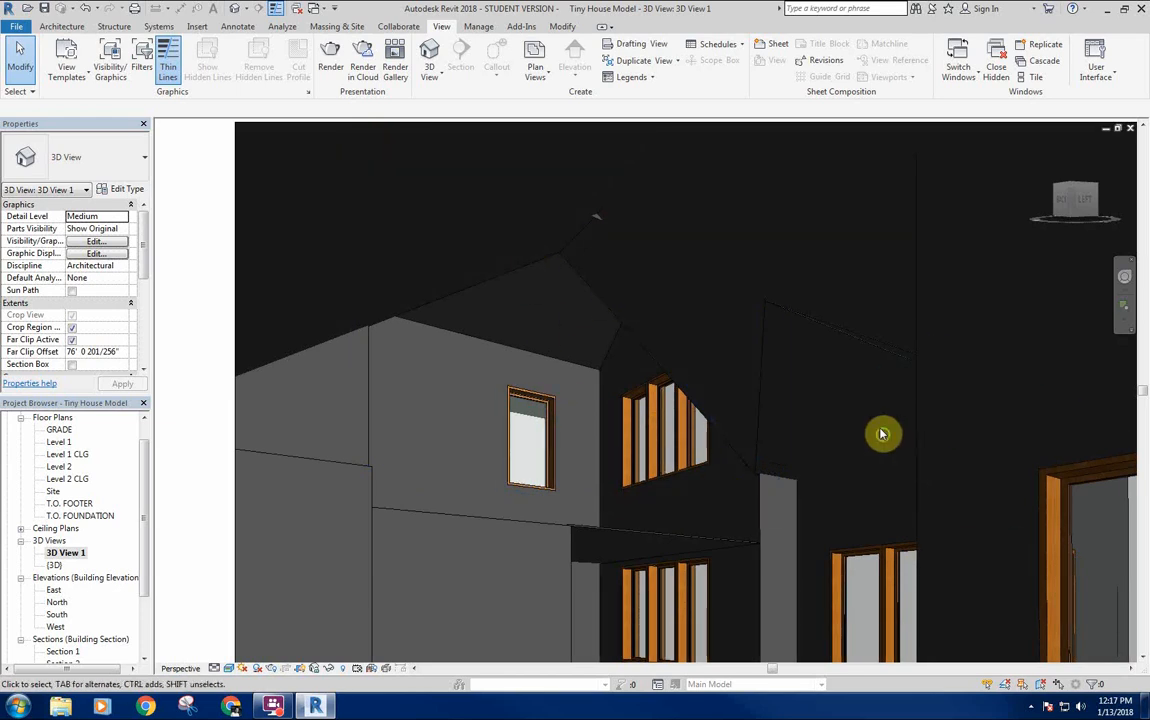
{"action": "scroll", "coordinate": [816, 431], "scroll_direction": "up", "scroll_amount": 1}
{"action": "left_click", "coordinate": [825, 451]}
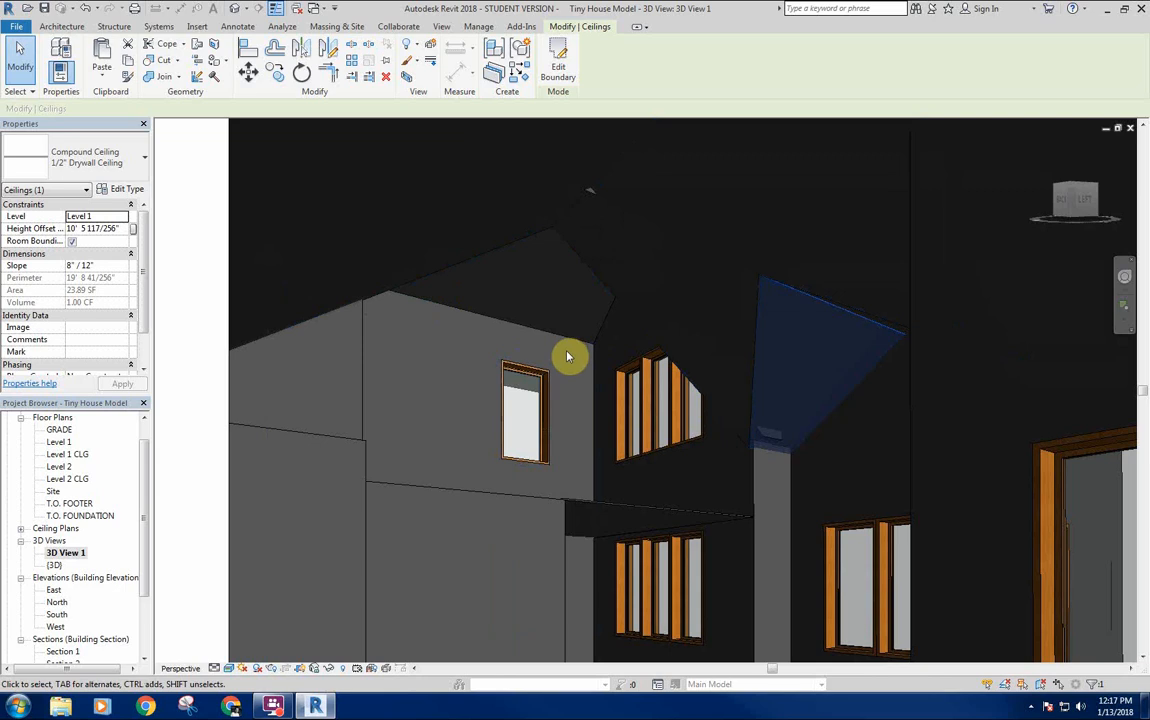
{"action": "middle_click_drag", "start_coordinate": [538, 508], "coordinate": [544, 370]}
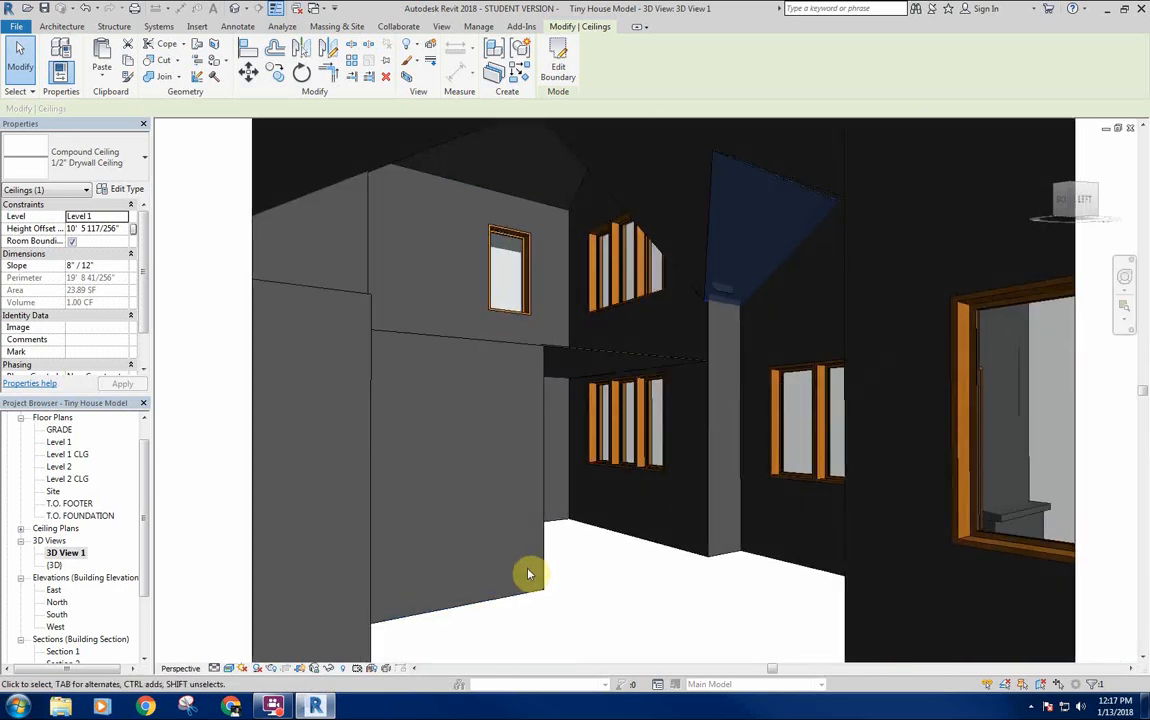
{"action": "middle_click_drag", "start_coordinate": [546, 290], "coordinate": [570, 370]}
{"action": "scroll", "coordinate": [570, 370], "scroll_direction": "down", "scroll_amount": 1}
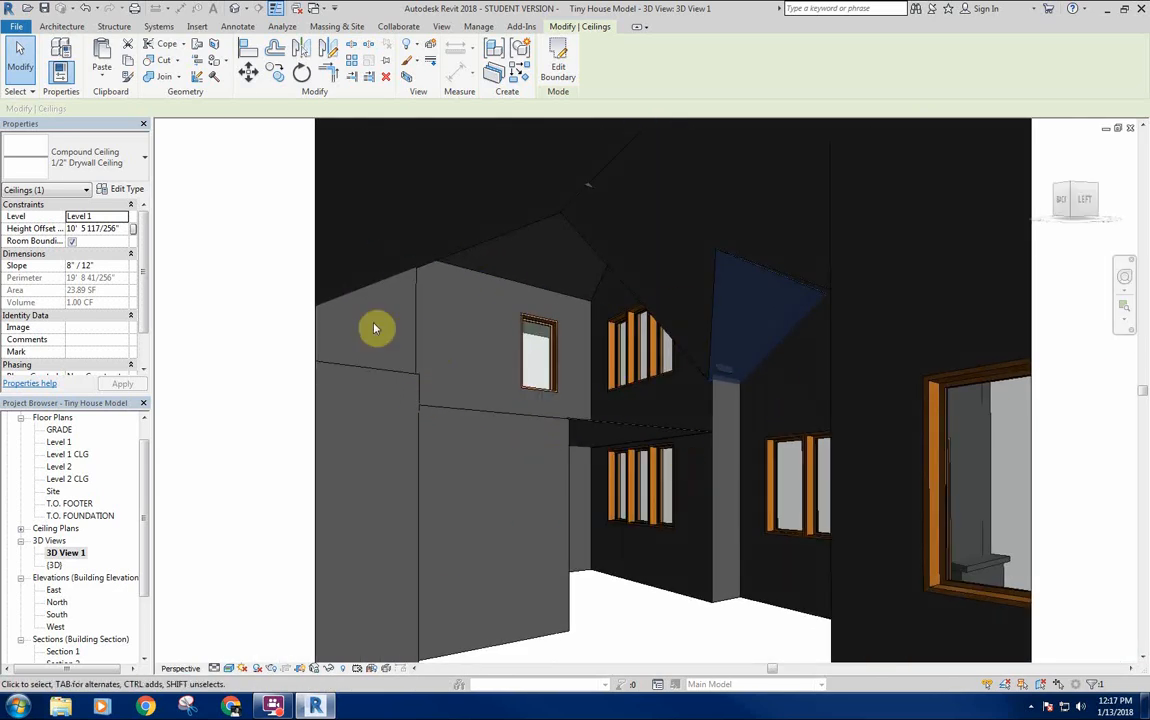
{"action": "scroll", "coordinate": [680, 520], "scroll_direction": "down", "scroll_amount": 3}
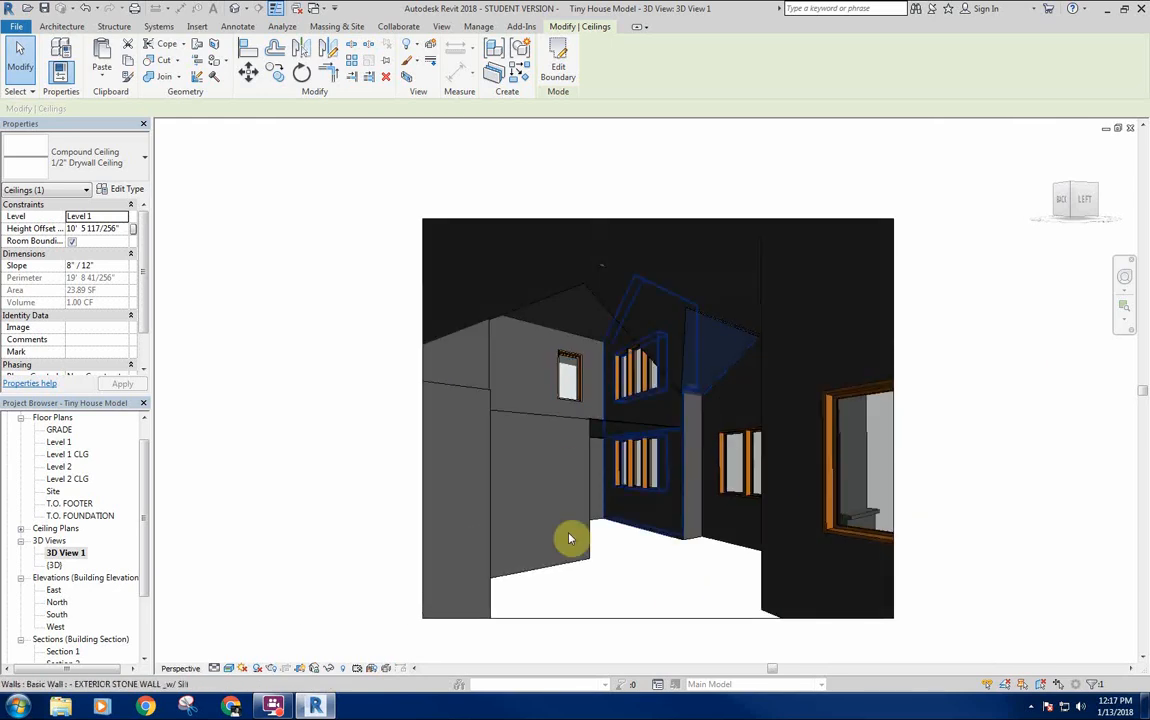
{"action": "middle_click_drag", "start_coordinate": [681, 613], "coordinate": [677, 607]}
{"action": "left_click", "coordinate": [665, 586]}
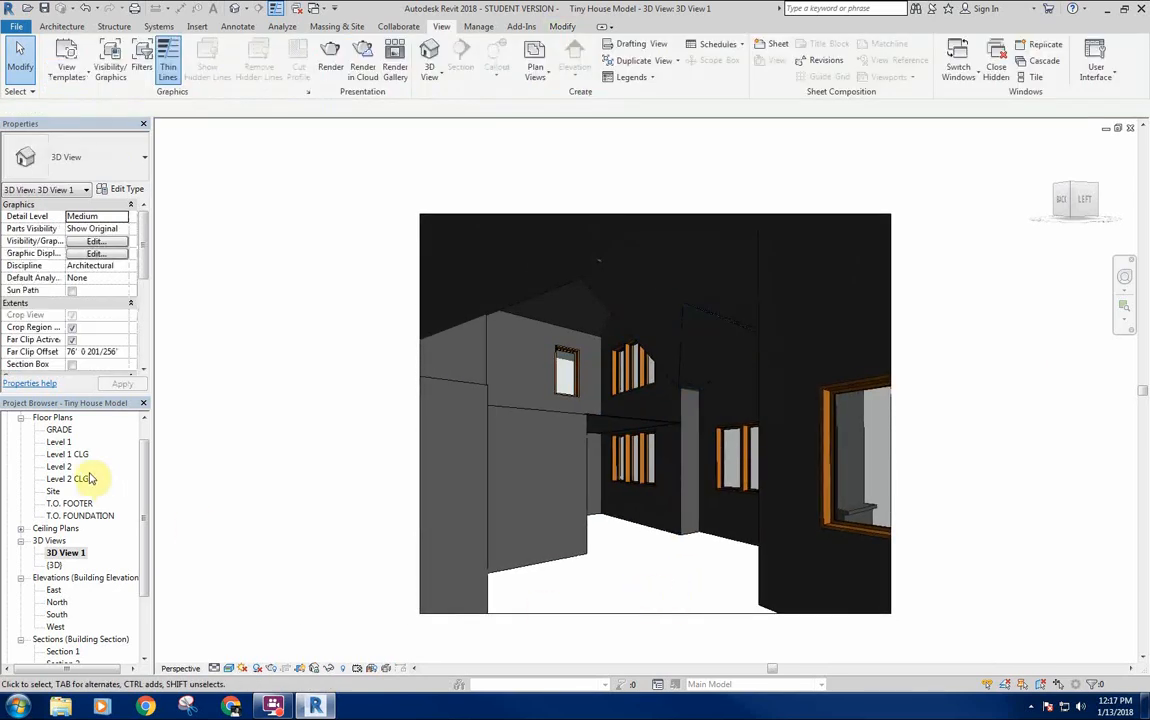
Begin a sketched 1/2" Drywall Ceiling in the Level 2 floor plan.
{"action": "double_click", "coordinate": [58, 441]}
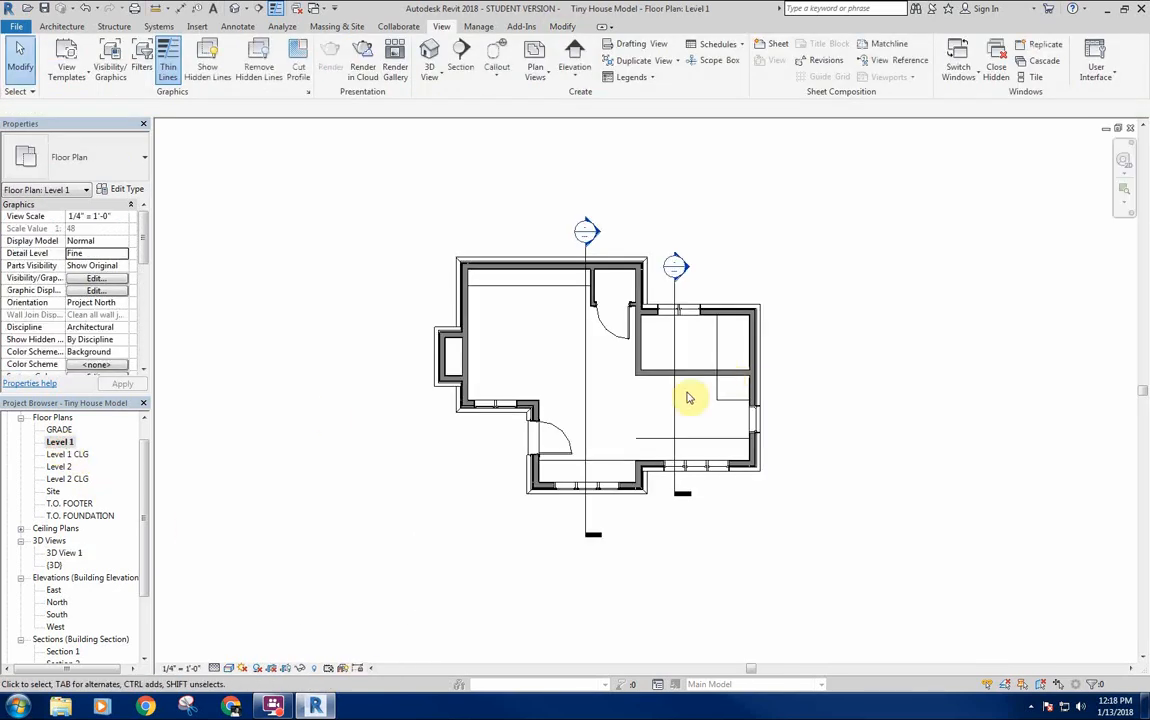
{"action": "middle_click_drag", "start_coordinate": [688, 393], "coordinate": [693, 424]}
{"action": "double_click", "coordinate": [57, 467]}
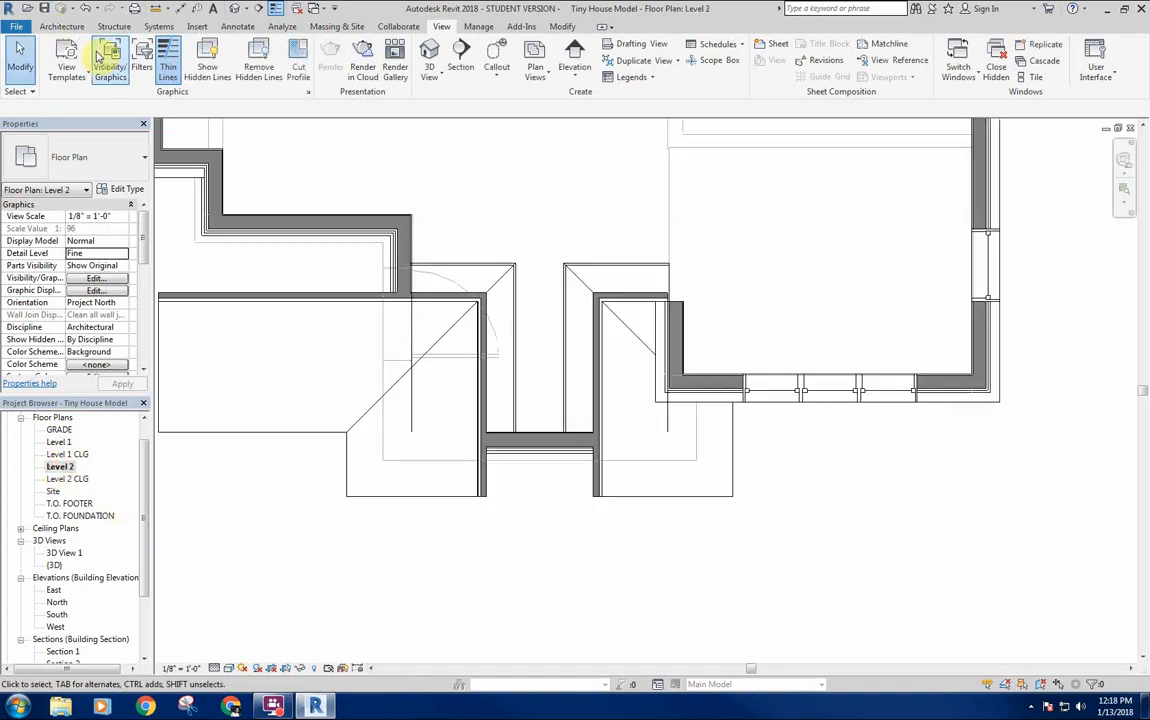
{"action": "left_click", "coordinate": [63, 27]}
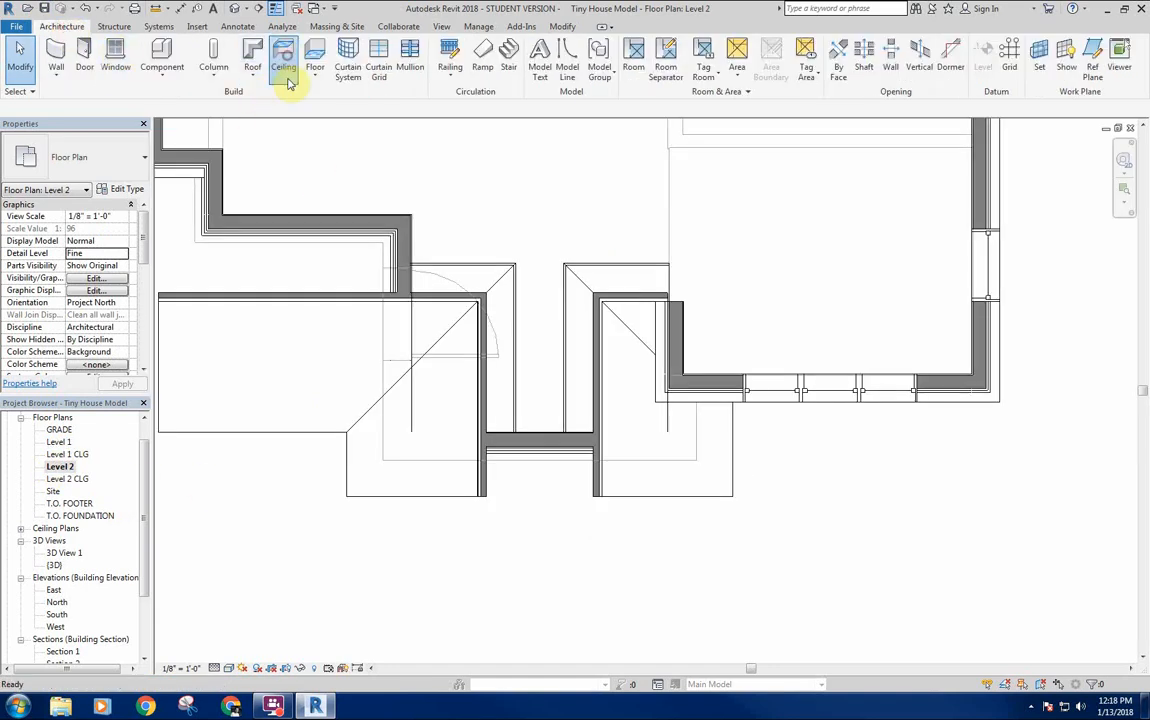
{"action": "left_click", "coordinate": [287, 84]}
{"action": "middle_click_drag", "start_coordinate": [768, 297], "coordinate": [742, 323]}
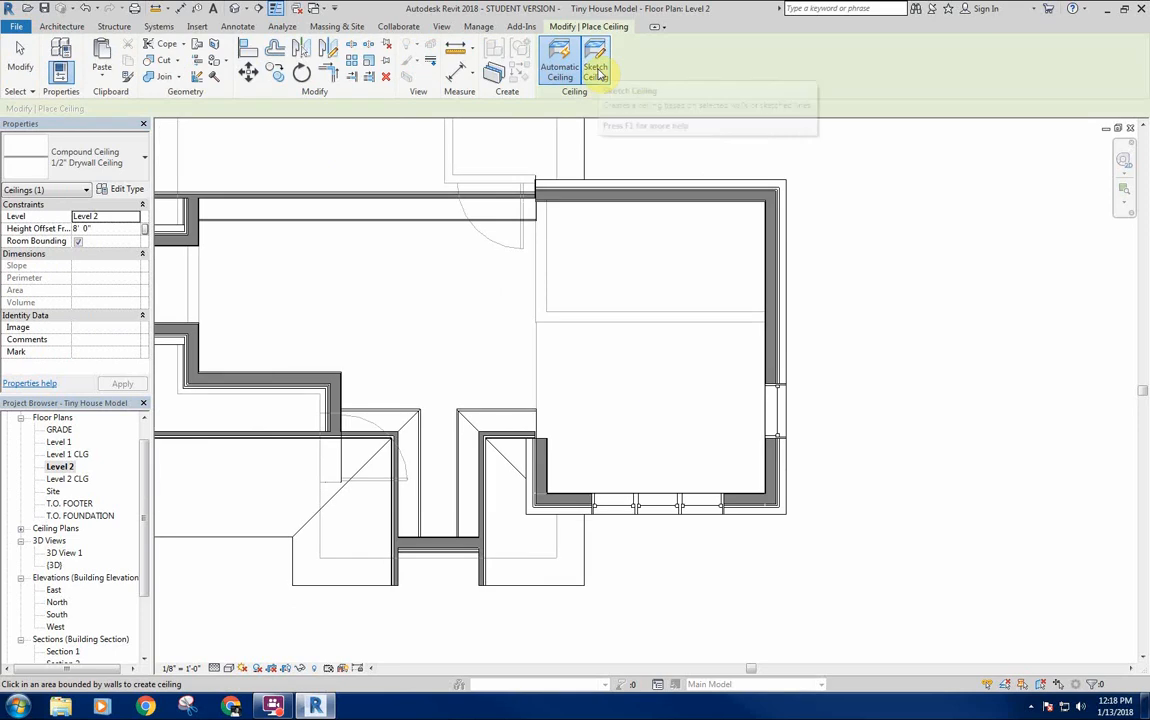
{"action": "left_click", "coordinate": [596, 72]}
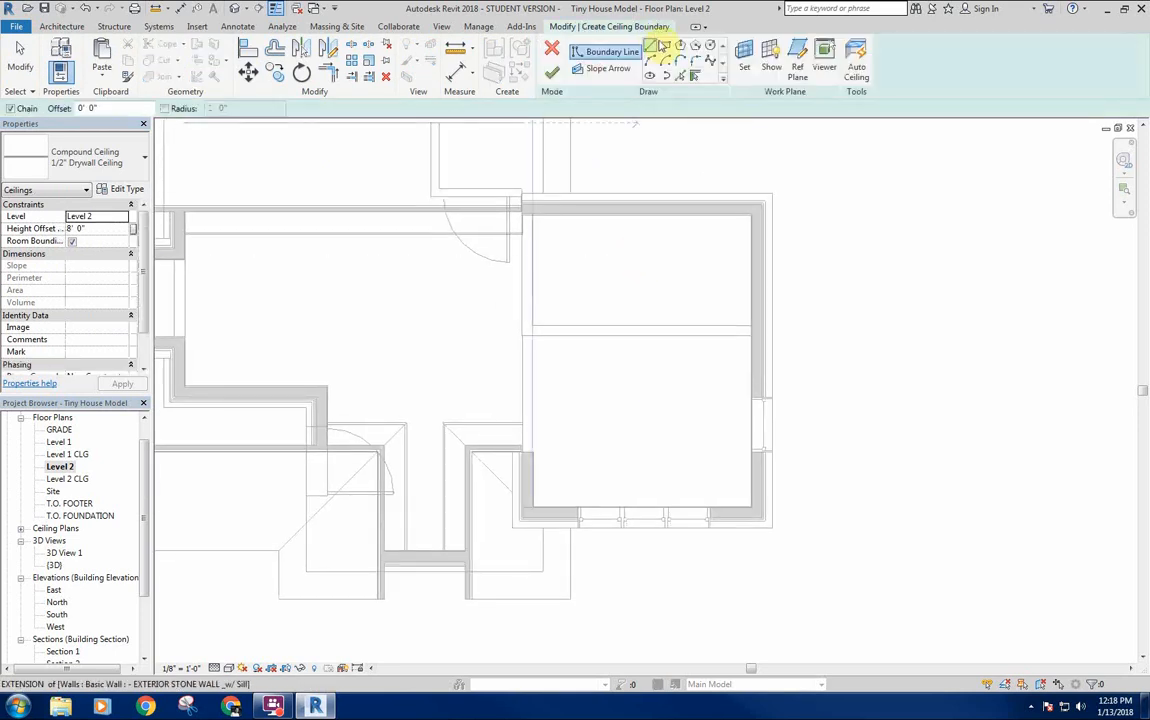
Draw a rectangular ceiling boundary between opposite inner corners of the right-hand room with a 0' 0 1/2" offset.
{"action": "left_click", "coordinate": [664, 46]}
{"action": "scroll", "coordinate": [770, 250], "scroll_direction": "up", "scroll_amount": 4}
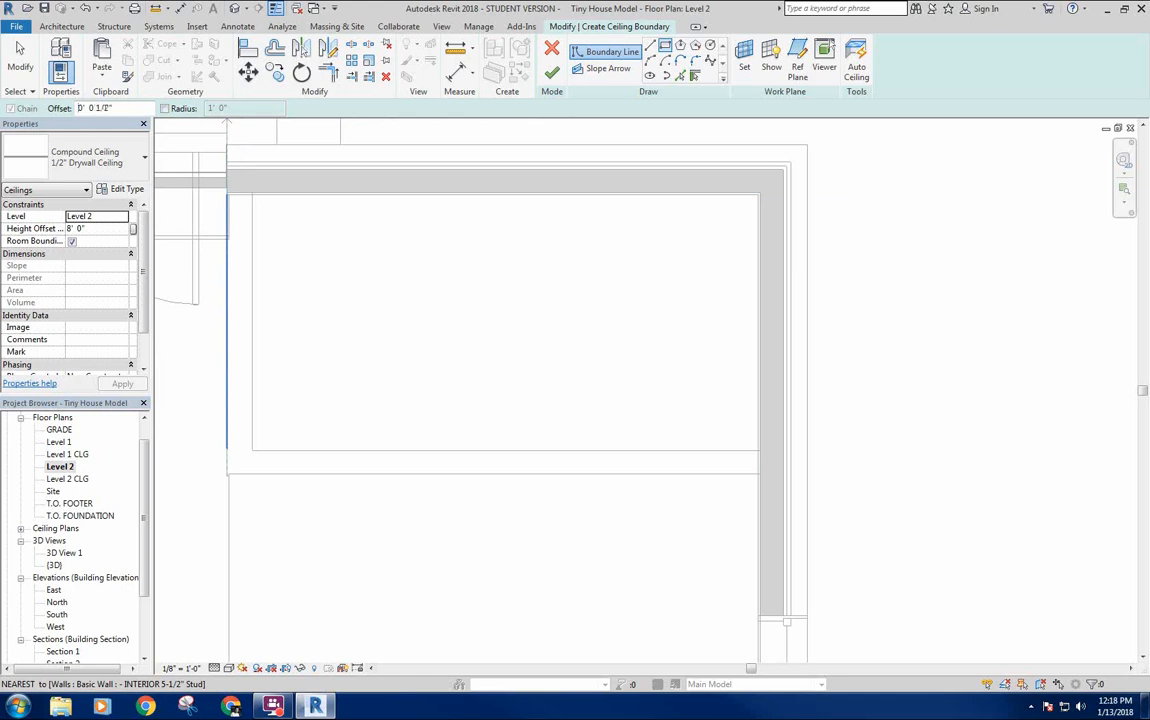
{"action": "left_click", "coordinate": [758, 196]}
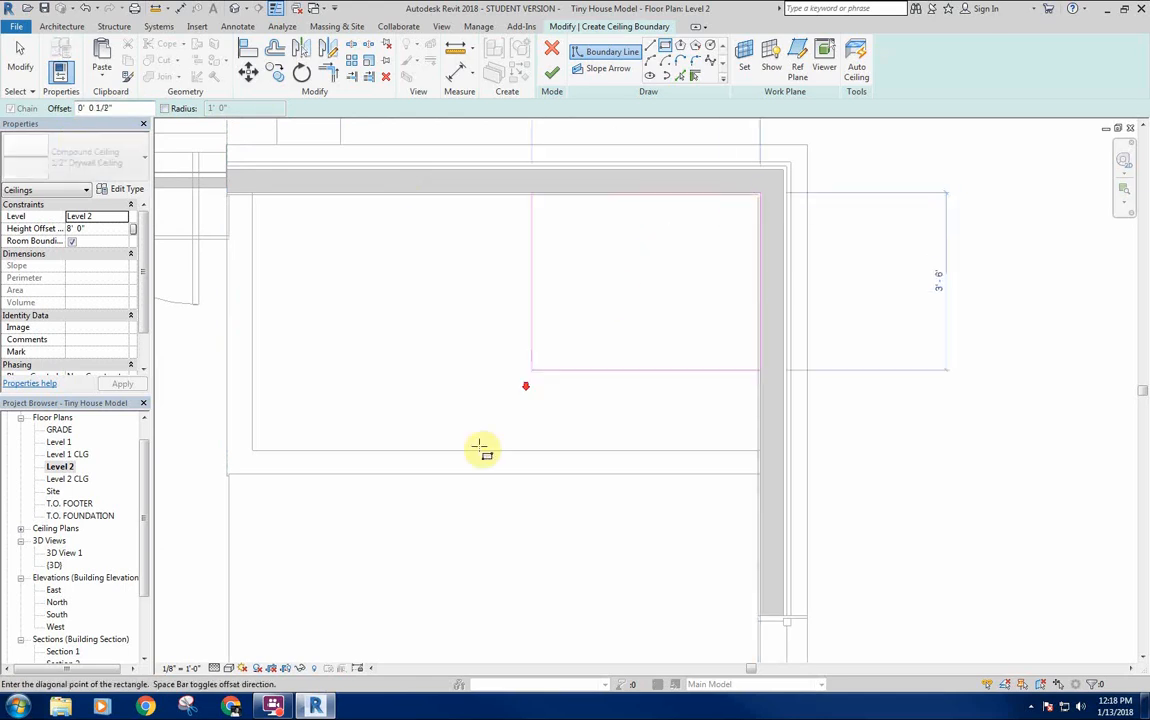
{"action": "scroll", "coordinate": [480, 447], "scroll_direction": "down", "scroll_amount": 2}
{"action": "middle_click_drag", "start_coordinate": [391, 567], "coordinate": [578, 362]}
{"action": "scroll", "coordinate": [545, 479], "scroll_direction": "up", "scroll_amount": 5}
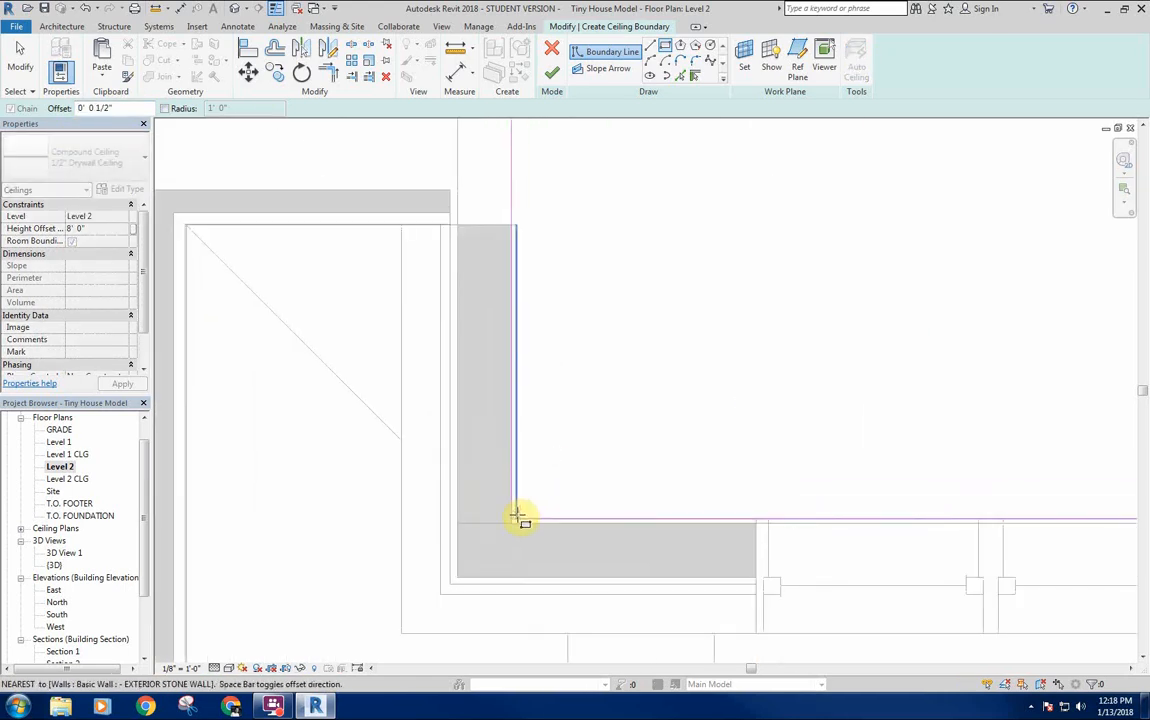
{"action": "left_click", "coordinate": [517, 517]}
{"action": "scroll", "coordinate": [600, 431], "scroll_direction": "down", "scroll_amount": 2}
{"action": "scroll", "coordinate": [690, 347], "scroll_direction": "up", "scroll_amount": 2}
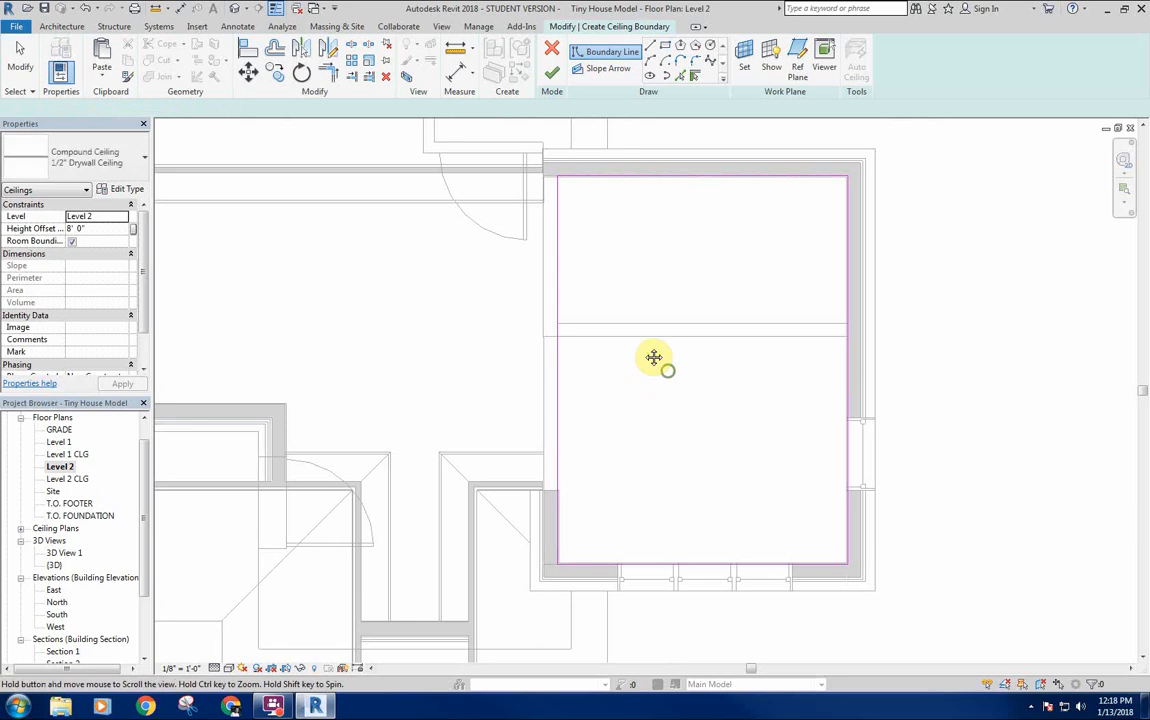
{"action": "middle_click_drag", "start_coordinate": [654, 357], "coordinate": [630, 333]}
{"action": "key", "text": "Escape"}
Draw a vertical boundary line through the middle of the rectangle, from its top edge to its bottom edge.
{"action": "left_click", "coordinate": [651, 48]}
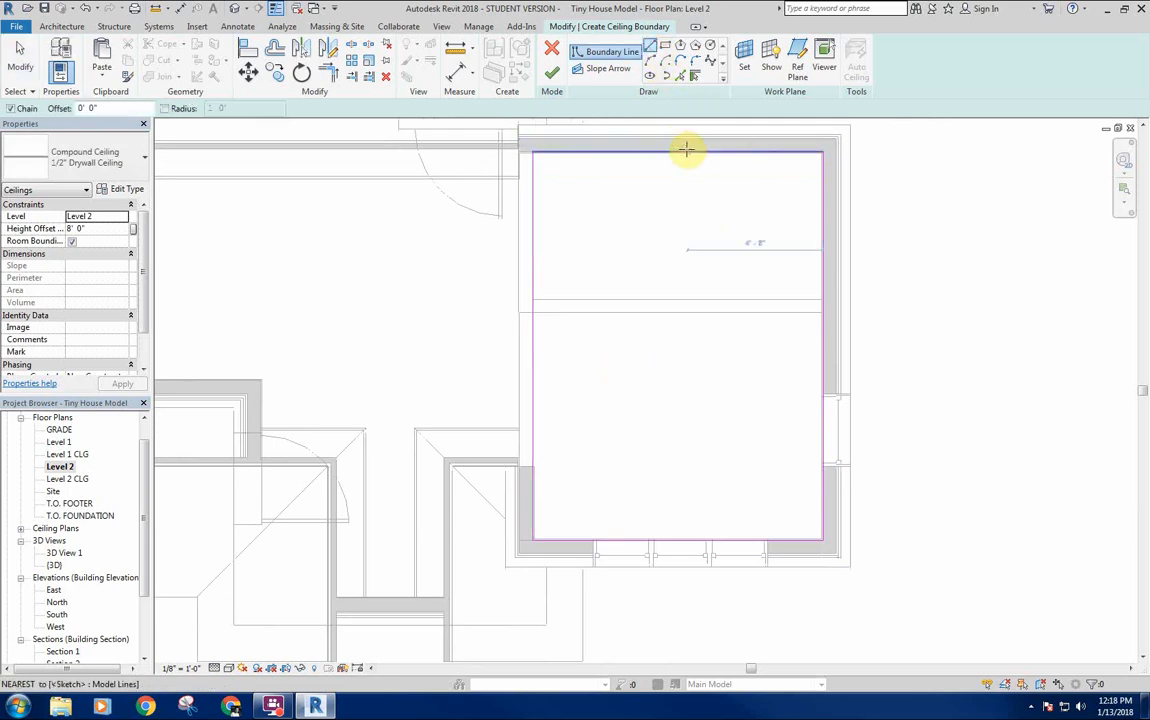
{"action": "left_click", "coordinate": [678, 150]}
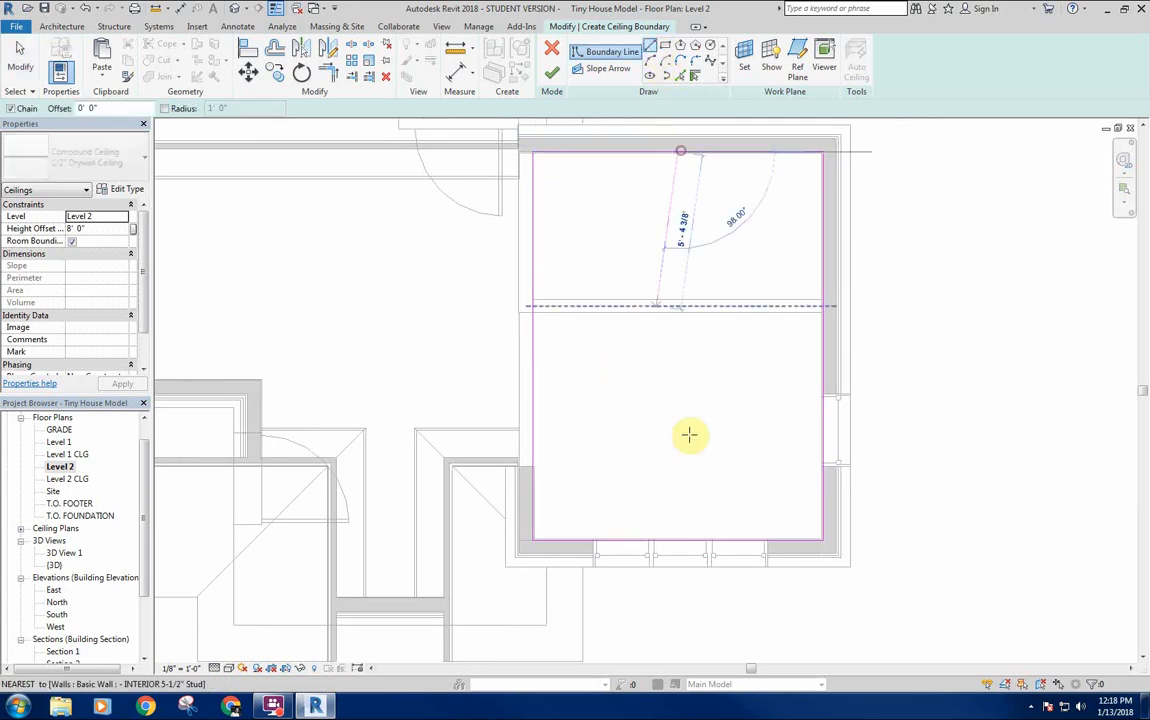
{"action": "left_click", "coordinate": [678, 545]}
{"action": "key", "text": "Escape"}
{"action": "key", "text": "Escape"}
{"action": "scroll", "coordinate": [650, 410], "scroll_direction": "down", "scroll_amount": 2}
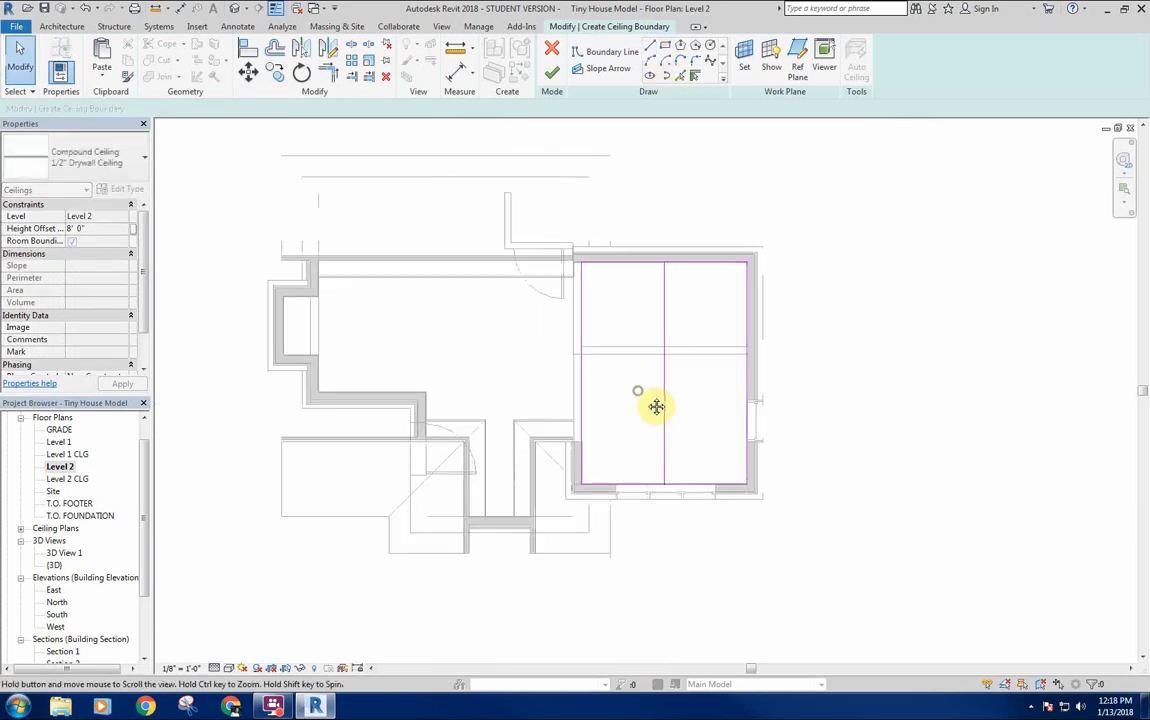
Trim the top and bottom boundary lines to the middle line and delete the right edge, keeping the left half.
{"action": "key", "text": "t"}
{"action": "key", "text": "r"}
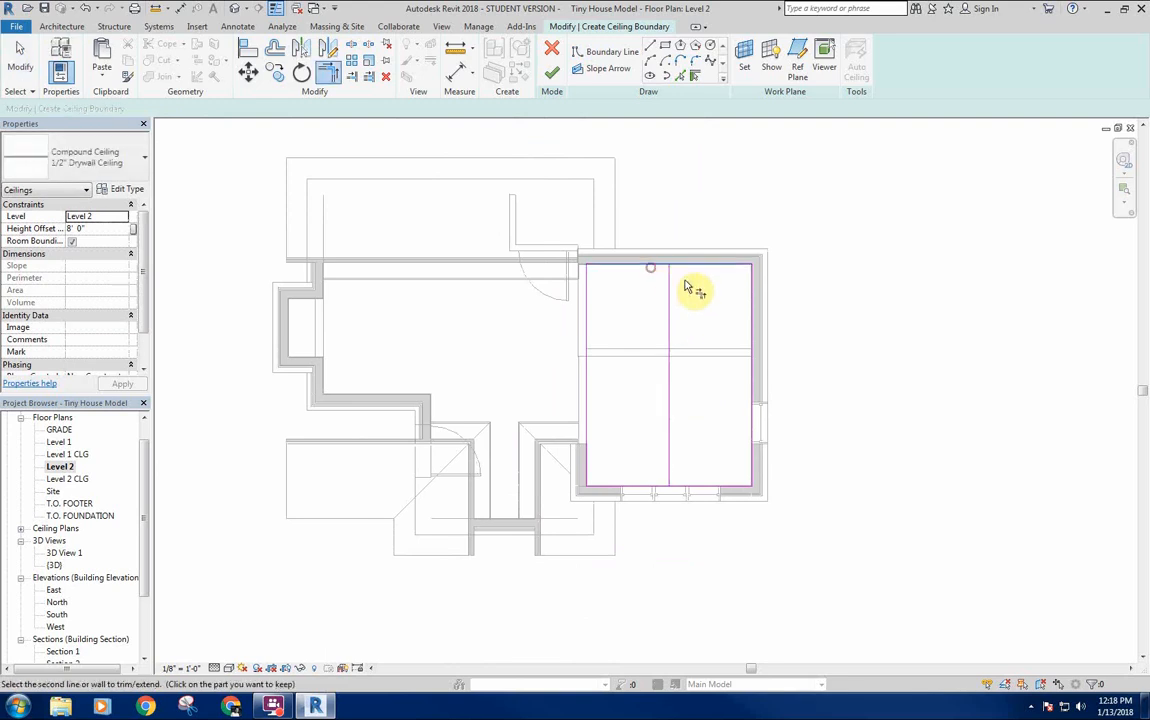
{"action": "left_click", "coordinate": [667, 471]}
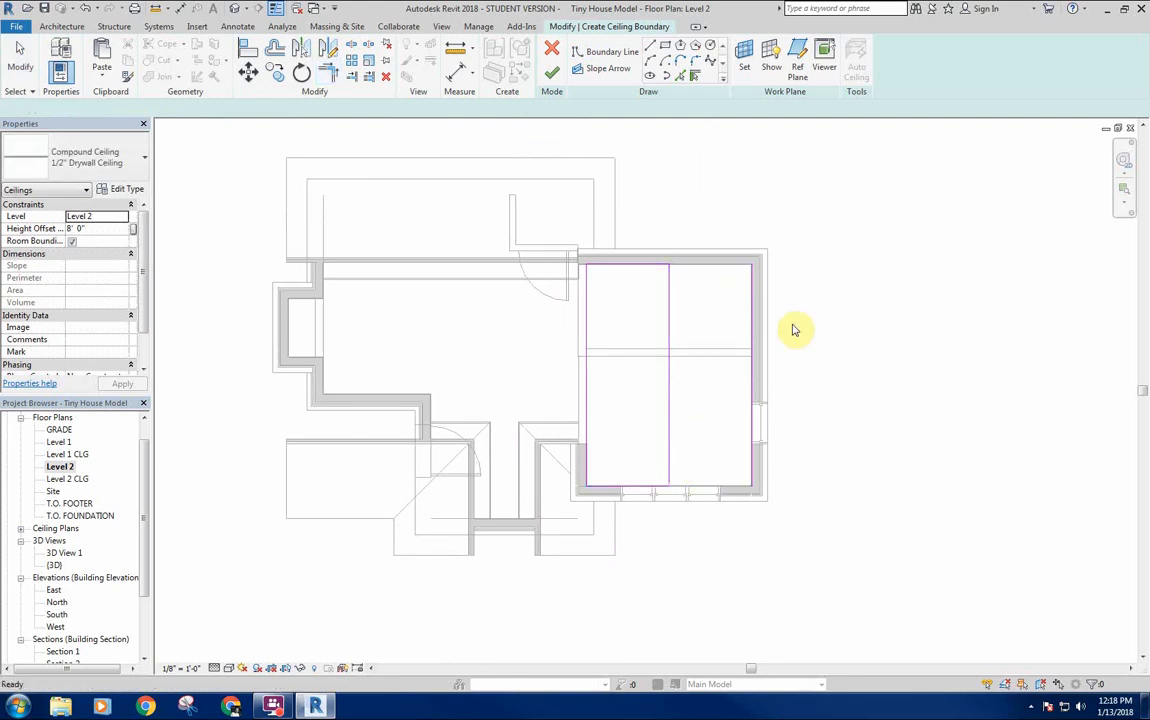
{"action": "key", "text": "Escape"}
{"action": "left_click_drag", "start_coordinate": [791, 311], "coordinate": [736, 415]}
{"action": "key", "text": "Delete"}
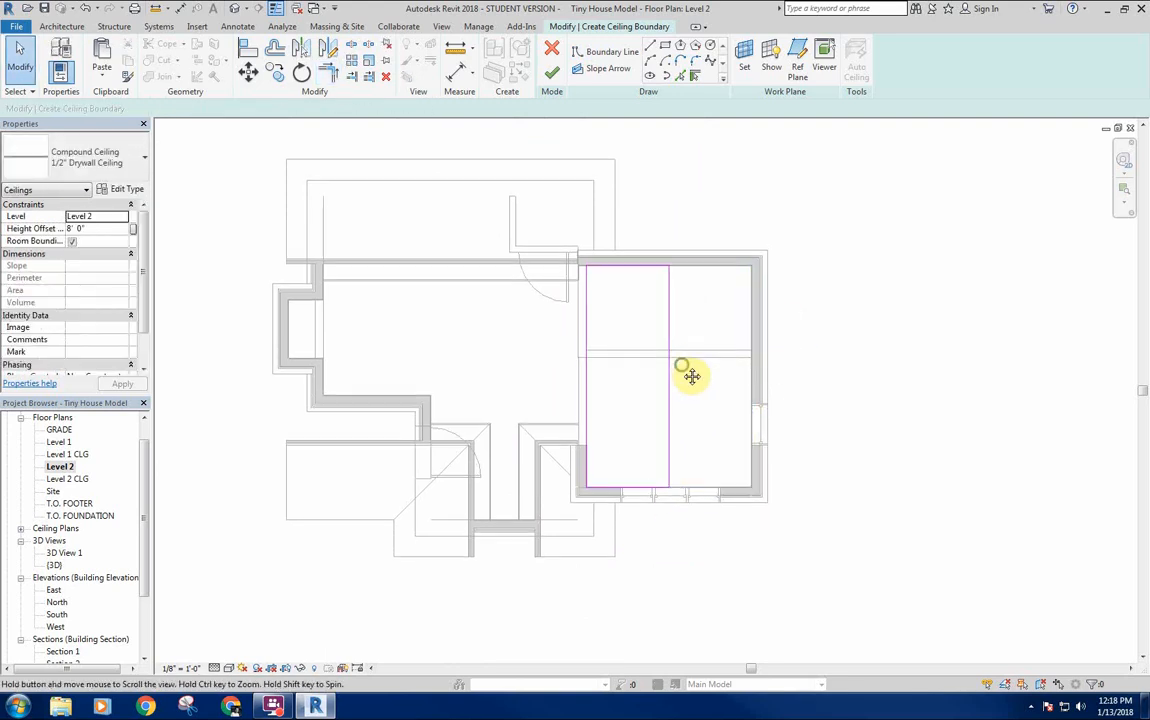
Copy the vertical middle boundary line to the clipboard.
{"action": "left_click", "coordinate": [674, 340]}
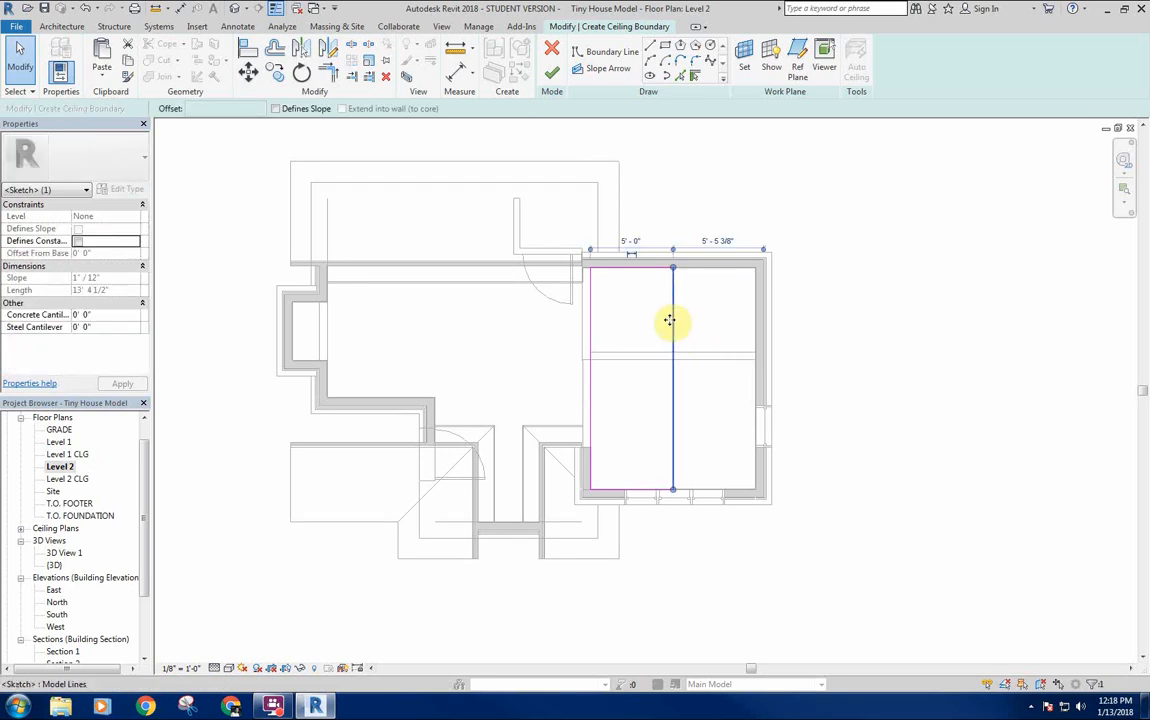
{"action": "key", "text": "Escape"}
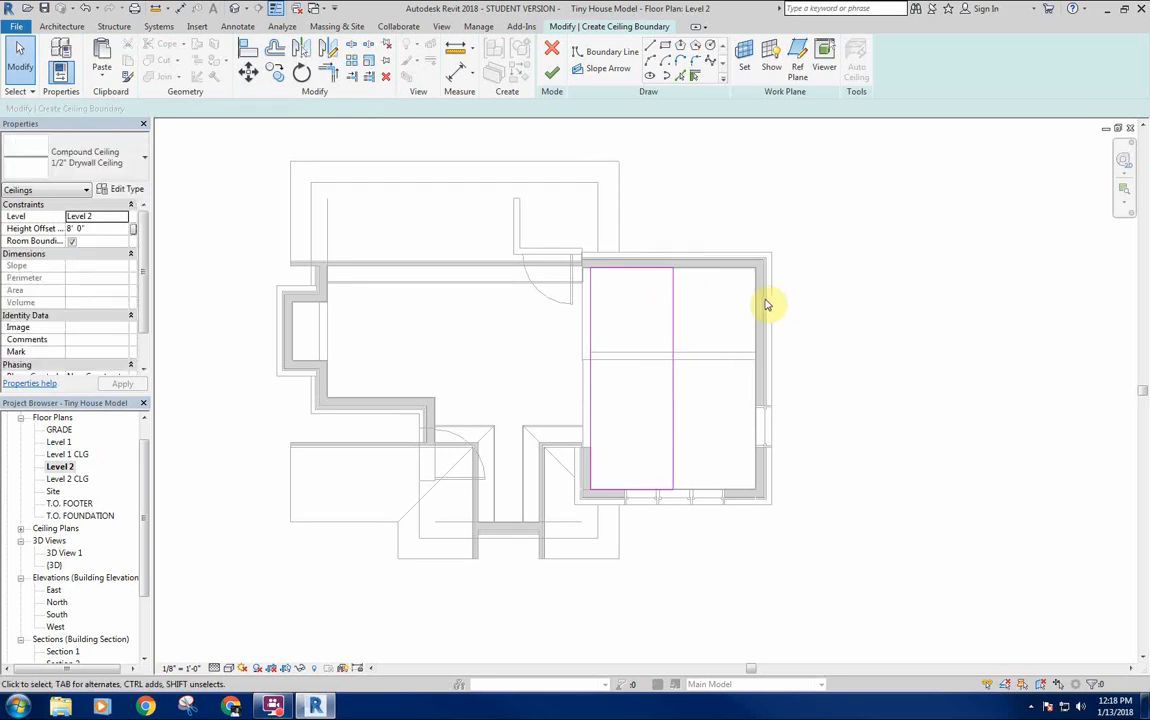
{"action": "middle_click_drag", "start_coordinate": [744, 373], "coordinate": [740, 371]}
Make the left boundary line define a slope of 8" / 12" and finish the ceiling sketch.
{"action": "left_click", "coordinate": [609, 358]}
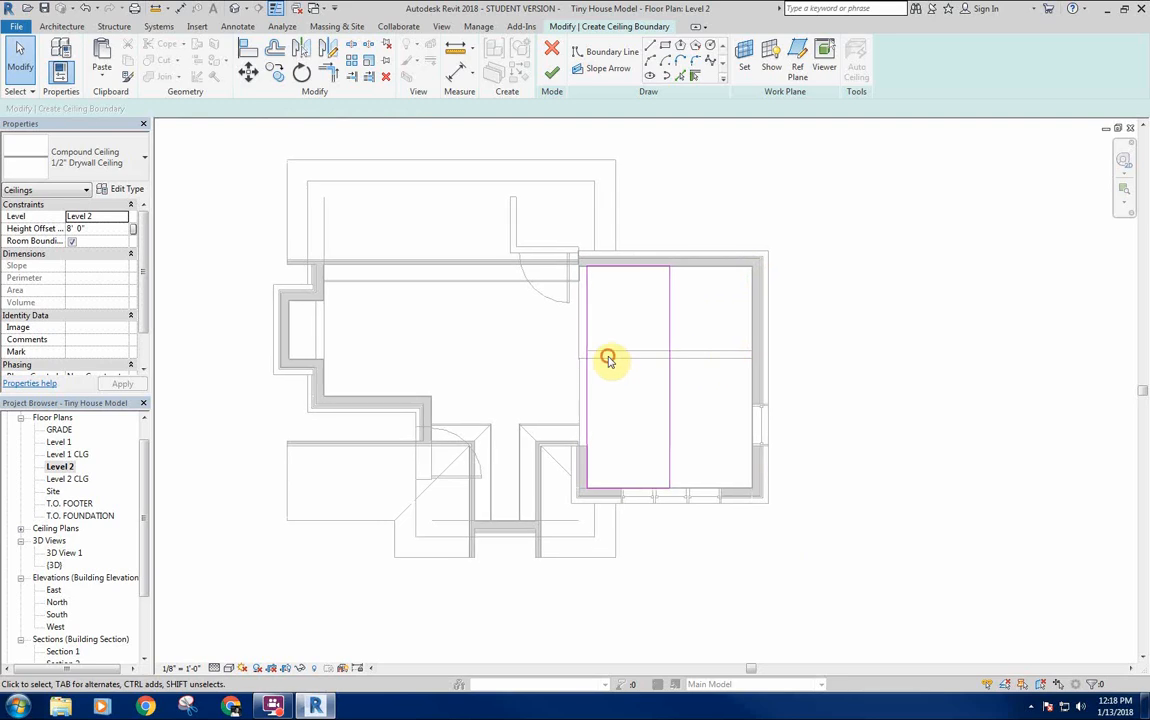
{"action": "left_click", "coordinate": [586, 329]}
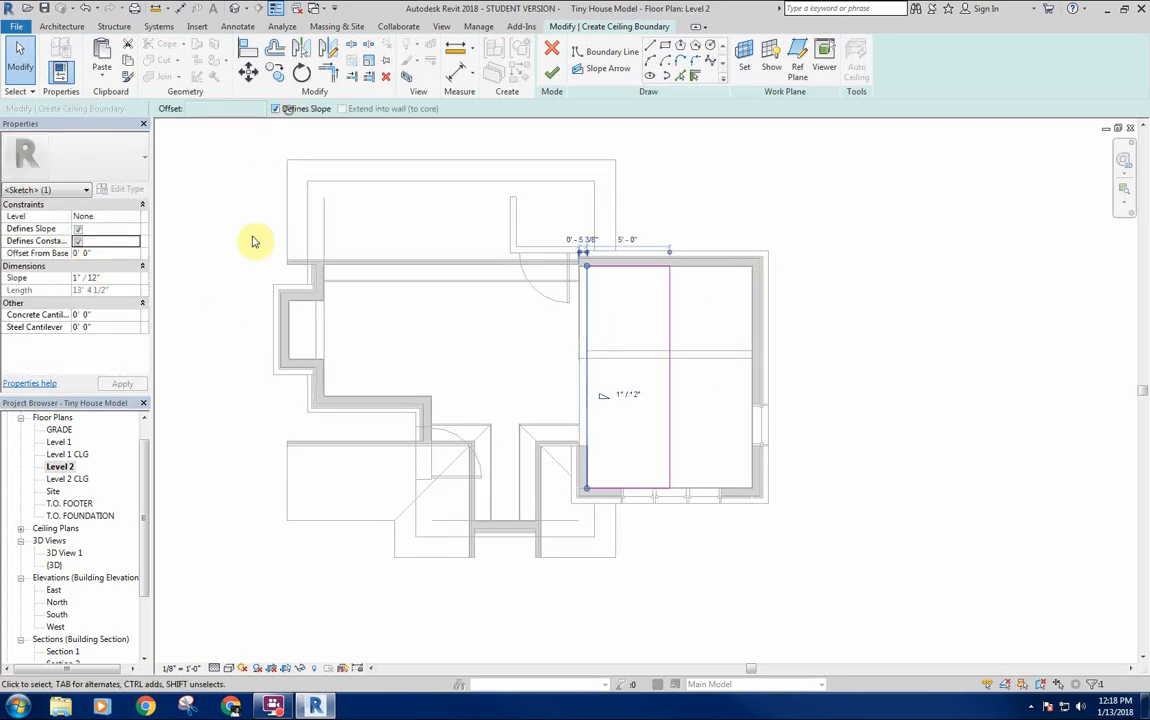
{"action": "left_click", "coordinate": [241, 267]}
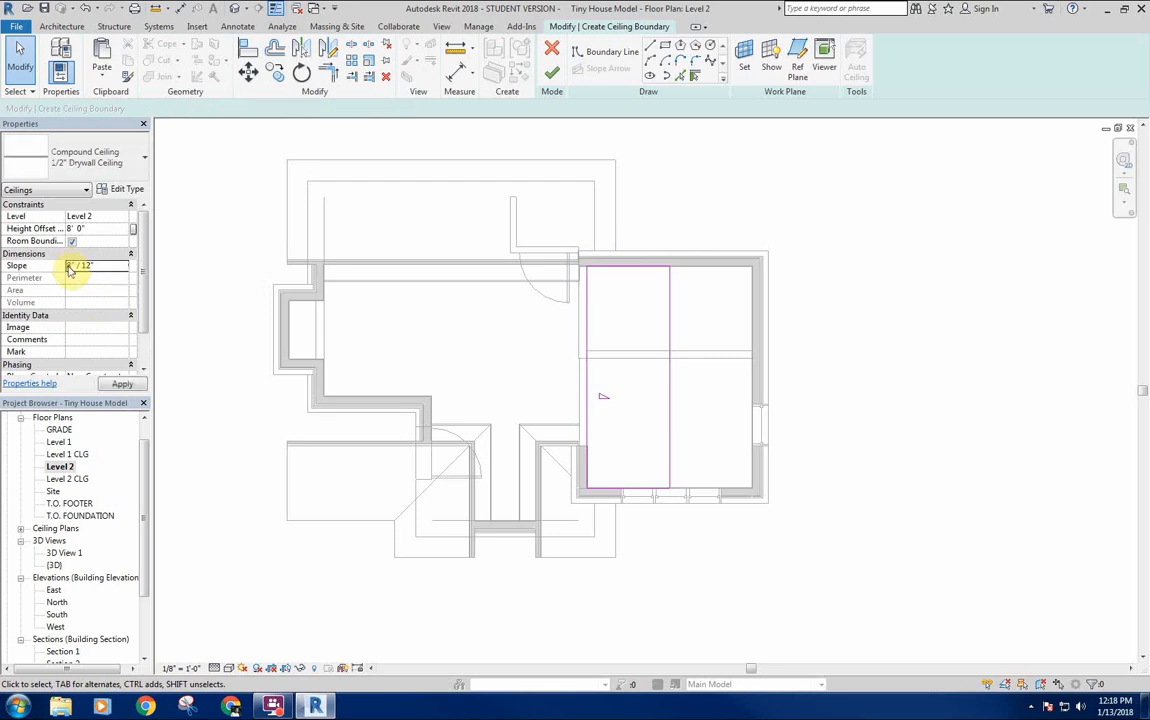
{"action": "left_click", "coordinate": [548, 76]}
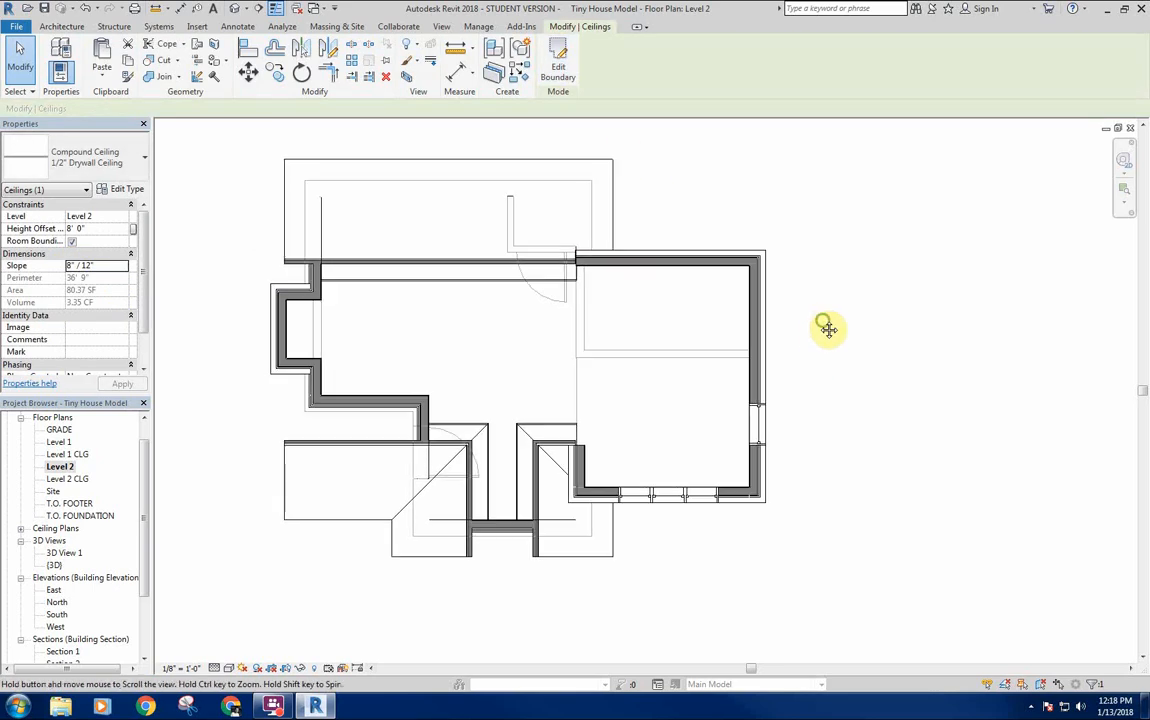
Begin a second sketched 1/2" Drywall Ceiling on Level 2 and paste the copied middle line in its original place.
{"action": "left_click", "coordinate": [655, 311]}
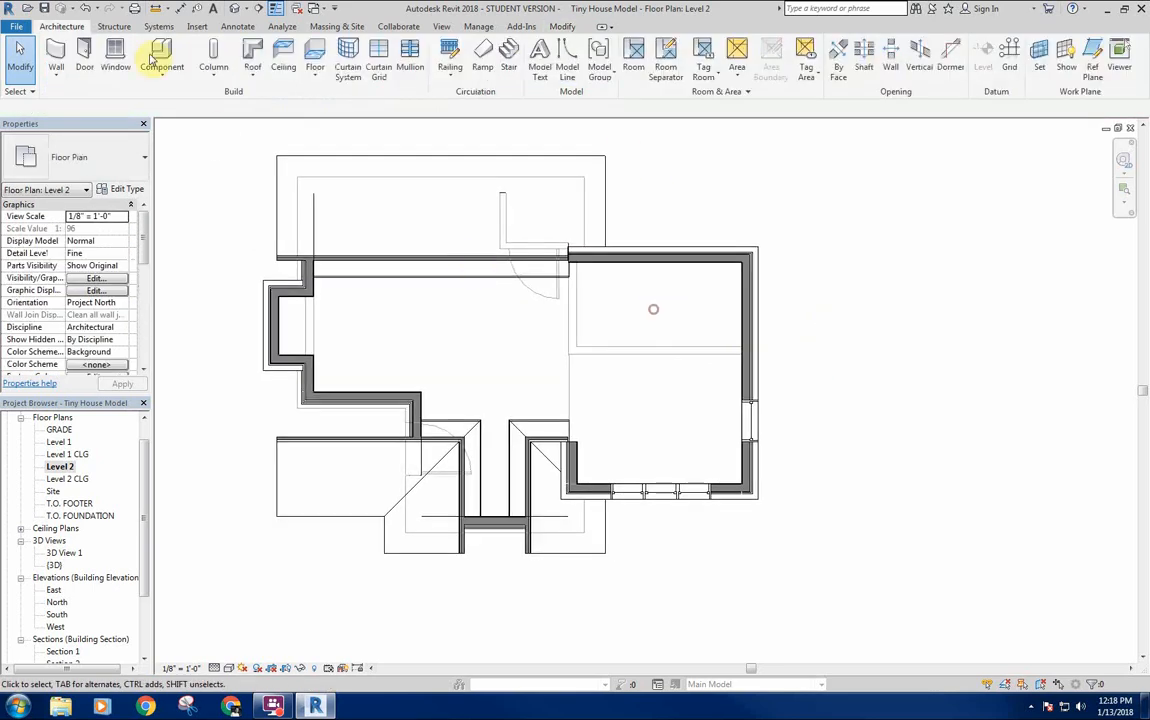
{"action": "left_click", "coordinate": [285, 60]}
{"action": "left_click", "coordinate": [595, 66]}
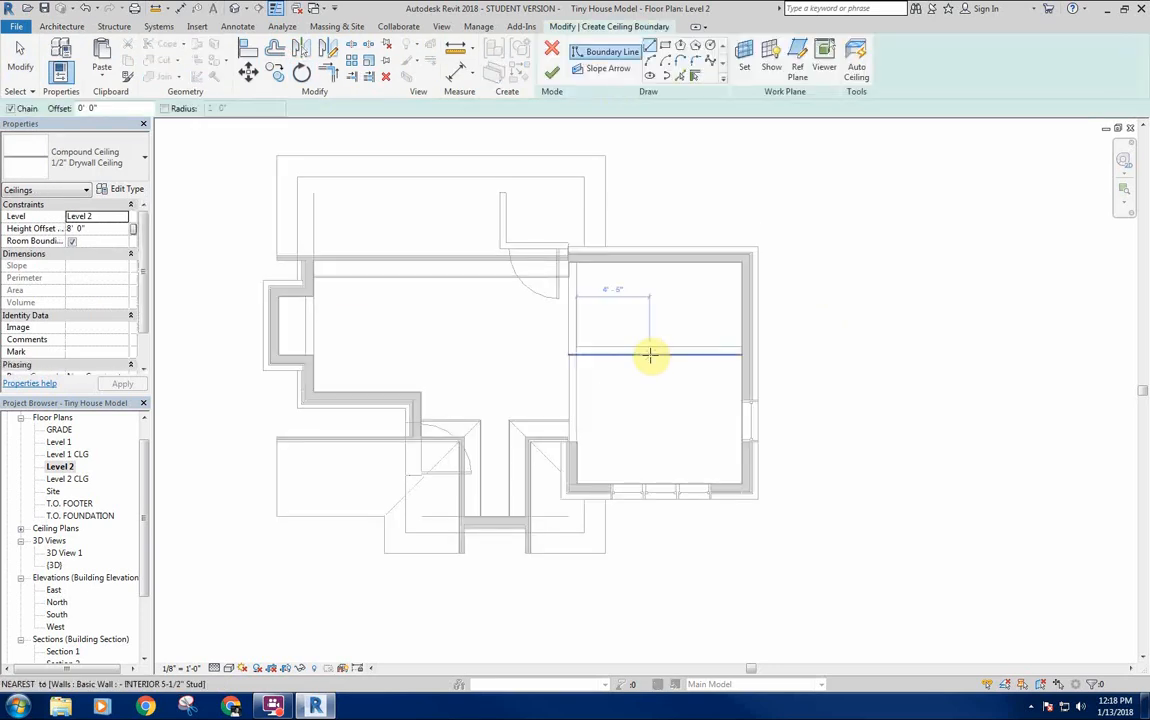
{"action": "left_click", "coordinate": [652, 357]}
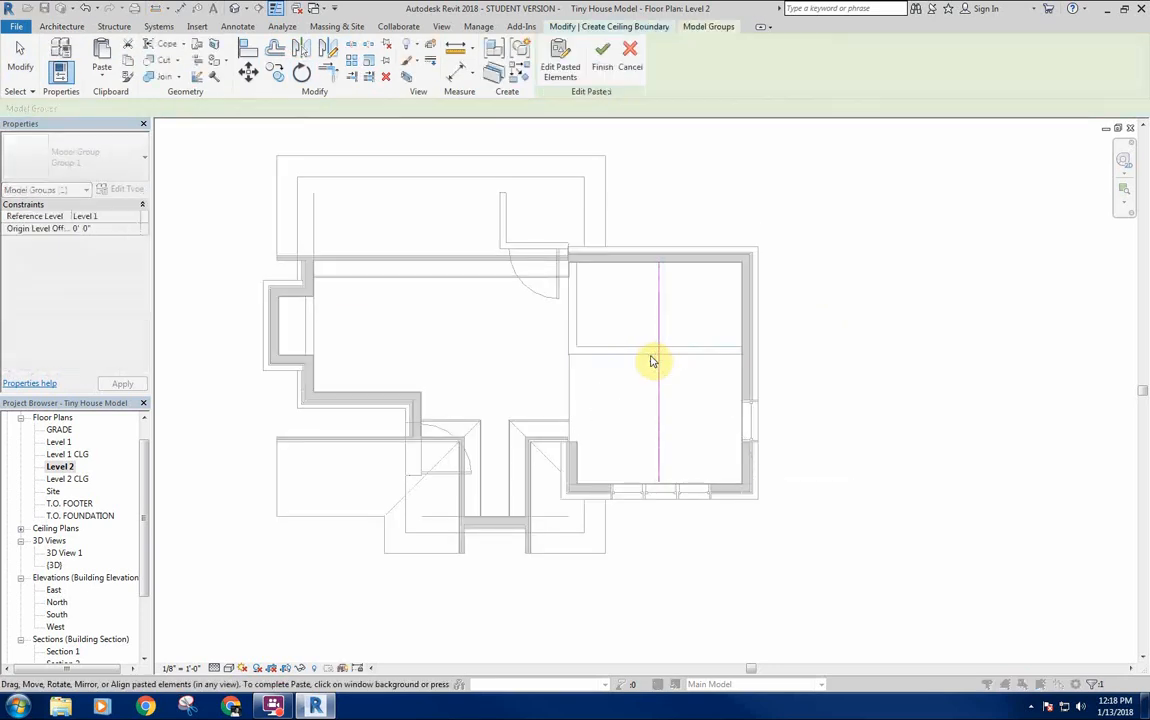
{"action": "left_click", "coordinate": [724, 294]}
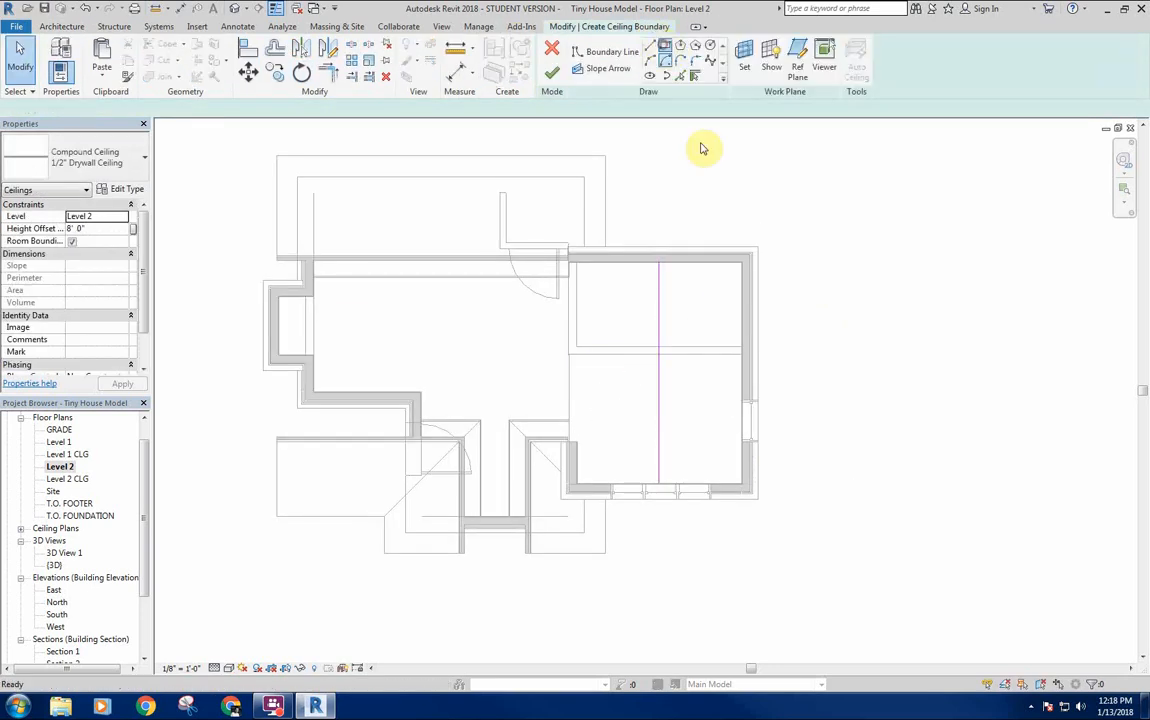
Draw a rectangular ceiling boundary from the middle line's upper end to the room's lower right inner corner with a 0' 0 1/2" offset.
{"action": "scroll", "coordinate": [744, 264], "scroll_direction": "up", "scroll_amount": 10}
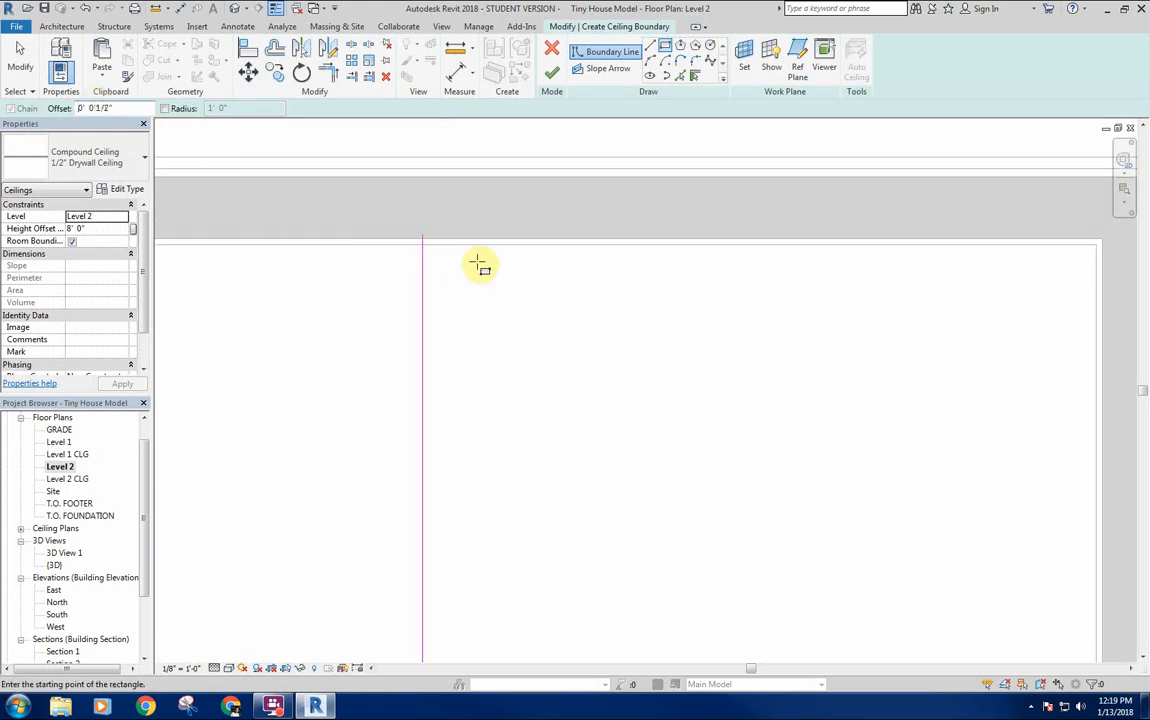
{"action": "left_click", "coordinate": [421, 246]}
{"action": "middle_click_drag", "start_coordinate": [596, 459], "coordinate": [596, 280]}
{"action": "middle_click_drag", "start_coordinate": [628, 494], "coordinate": [604, 115]}
{"action": "scroll", "coordinate": [684, 417], "scroll_direction": "up", "scroll_amount": 6}
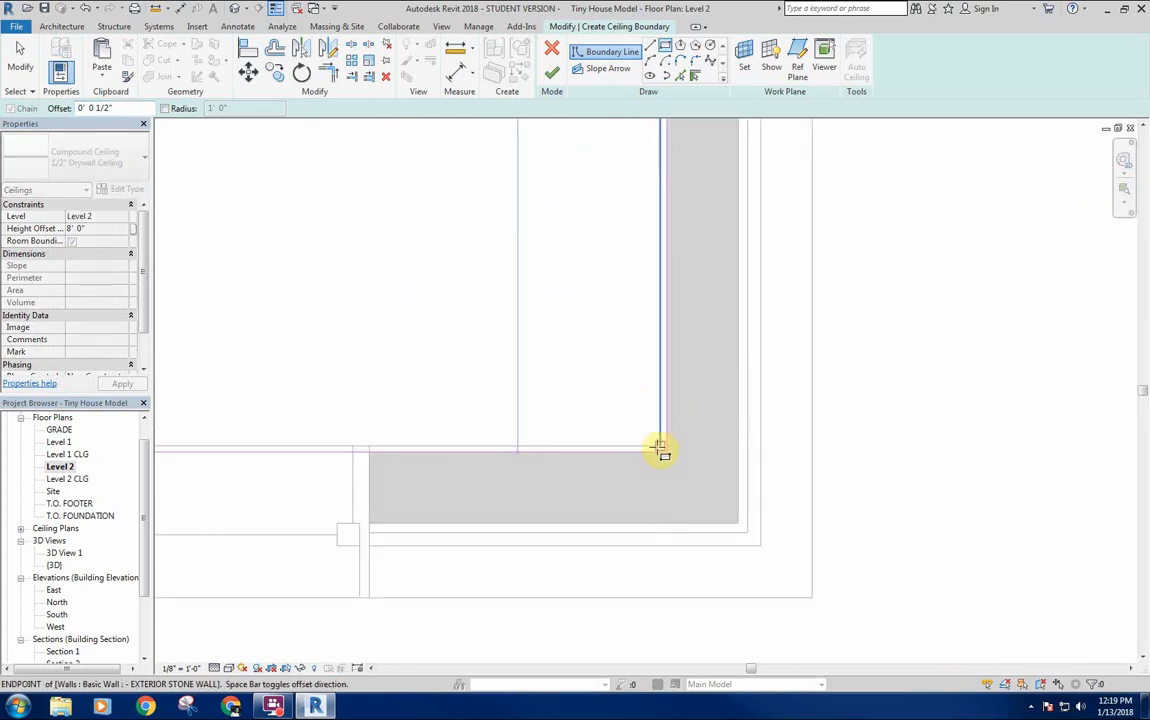
{"action": "left_click", "coordinate": [659, 447]}
Move the new rectangle's left edge onto the pasted middle line and remove the duplicate overlapping line.
{"action": "scroll", "coordinate": [382, 355], "scroll_direction": "down", "scroll_amount": 3}
{"action": "middle_click_drag", "start_coordinate": [382, 355], "coordinate": [725, 374]}
{"action": "scroll", "coordinate": [528, 408], "scroll_direction": "up", "scroll_amount": 3}
{"action": "key", "text": "Escape"}
{"action": "left_click", "coordinate": [509, 378]}
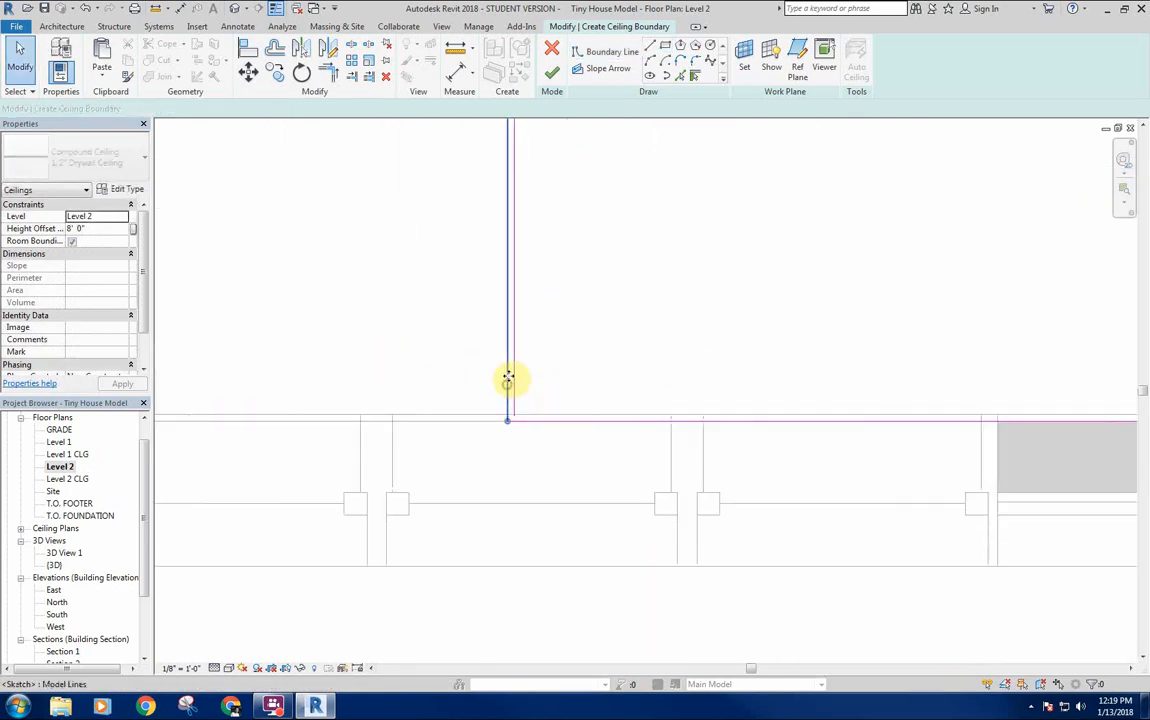
{"action": "left_click_drag", "start_coordinate": [509, 378], "coordinate": [517, 391]}
{"action": "left_click", "coordinate": [582, 346]}
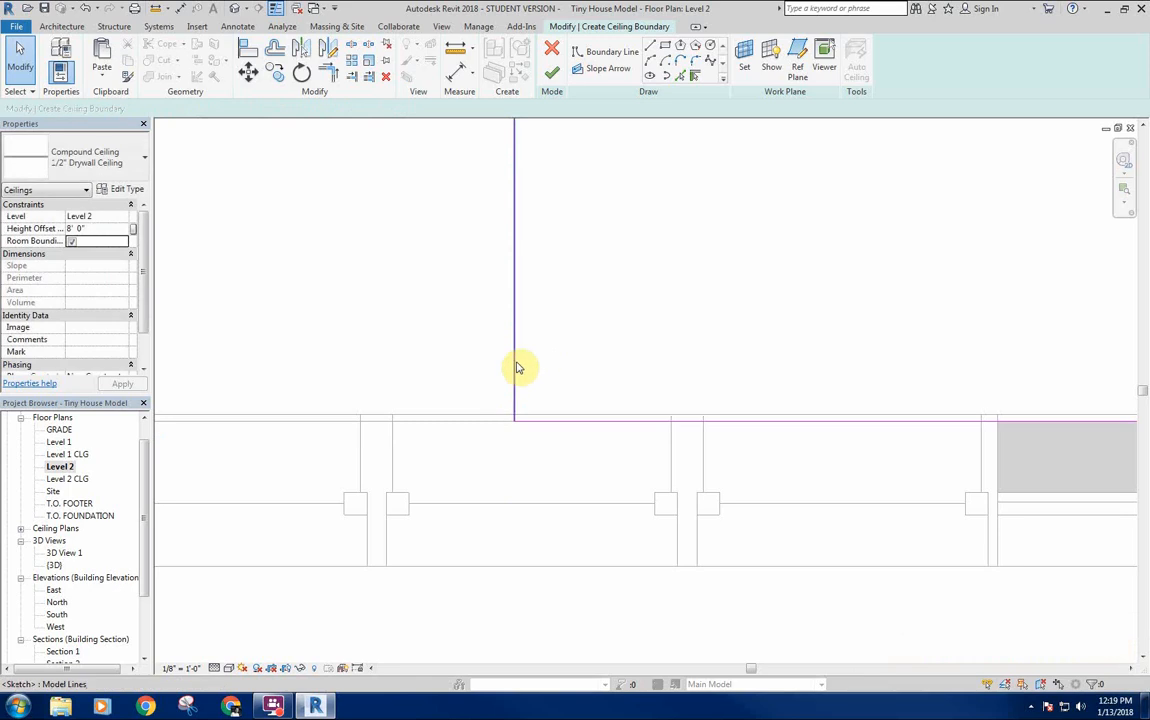
{"action": "left_click", "coordinate": [516, 368]}
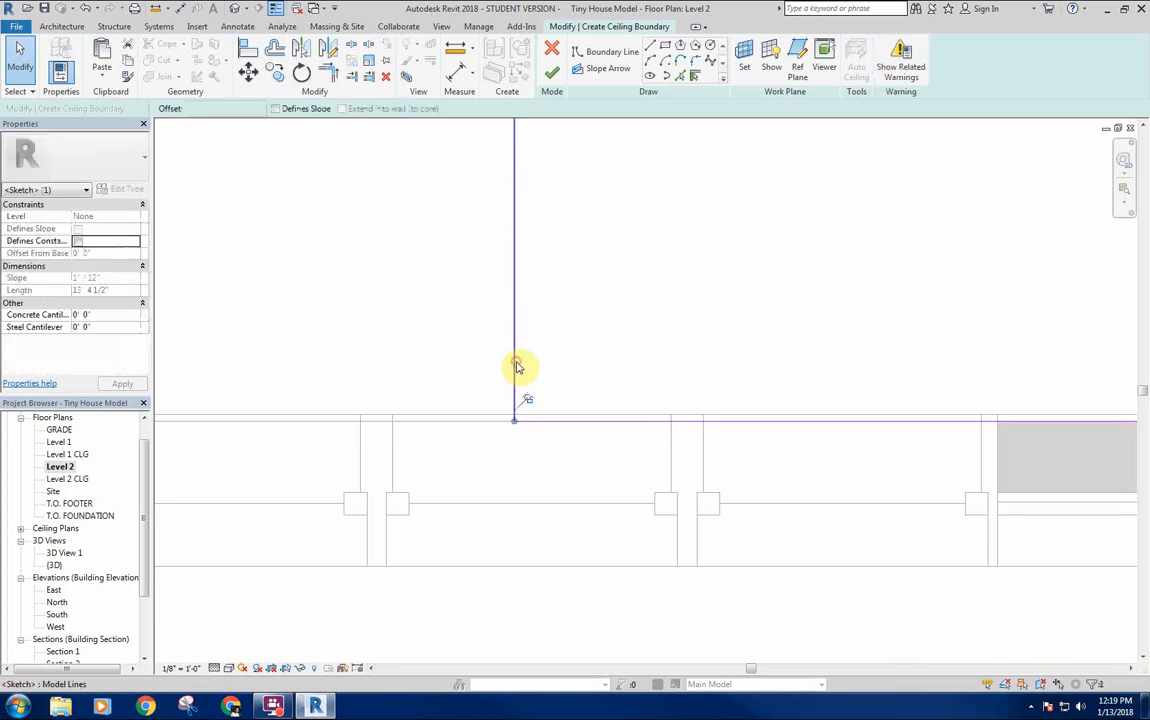
{"action": "left_click", "coordinate": [606, 318]}
{"action": "scroll", "coordinate": [606, 310], "scroll_direction": "down", "scroll_amount": 3}
{"action": "scroll", "coordinate": [660, 243], "scroll_direction": "down", "scroll_amount": 3}
{"action": "middle_click_drag", "start_coordinate": [680, 178], "coordinate": [662, 520]}
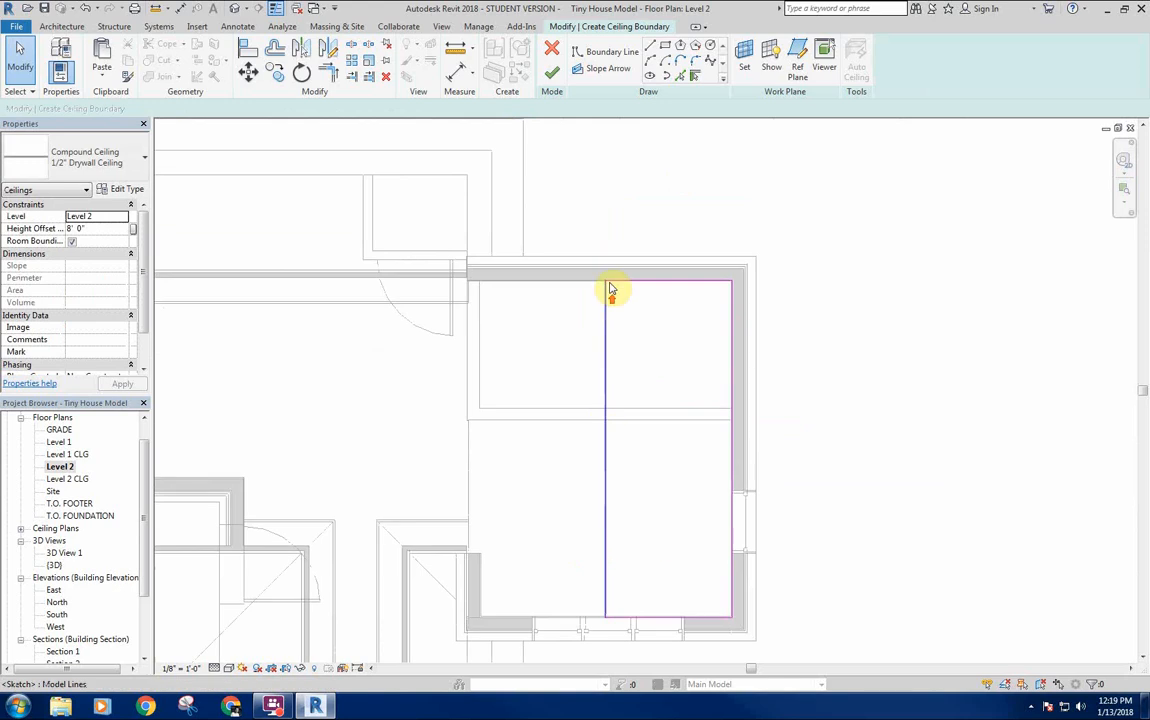
{"action": "scroll", "coordinate": [608, 286], "scroll_direction": "up", "scroll_amount": 3}
{"action": "scroll", "coordinate": [648, 363], "scroll_direction": "down", "scroll_amount": 3}
Make the right boundary line define a slope of 8" / 12" and finish the second ceiling sketch.
{"action": "scroll", "coordinate": [556, 448], "scroll_direction": "down", "scroll_amount": 2}
{"action": "middle_click_drag", "start_coordinate": [553, 450], "coordinate": [539, 344]}
{"action": "left_click_drag", "start_coordinate": [781, 337], "coordinate": [704, 396]}
{"action": "left_click", "coordinate": [276, 109]}
{"action": "left_click", "coordinate": [298, 225]}
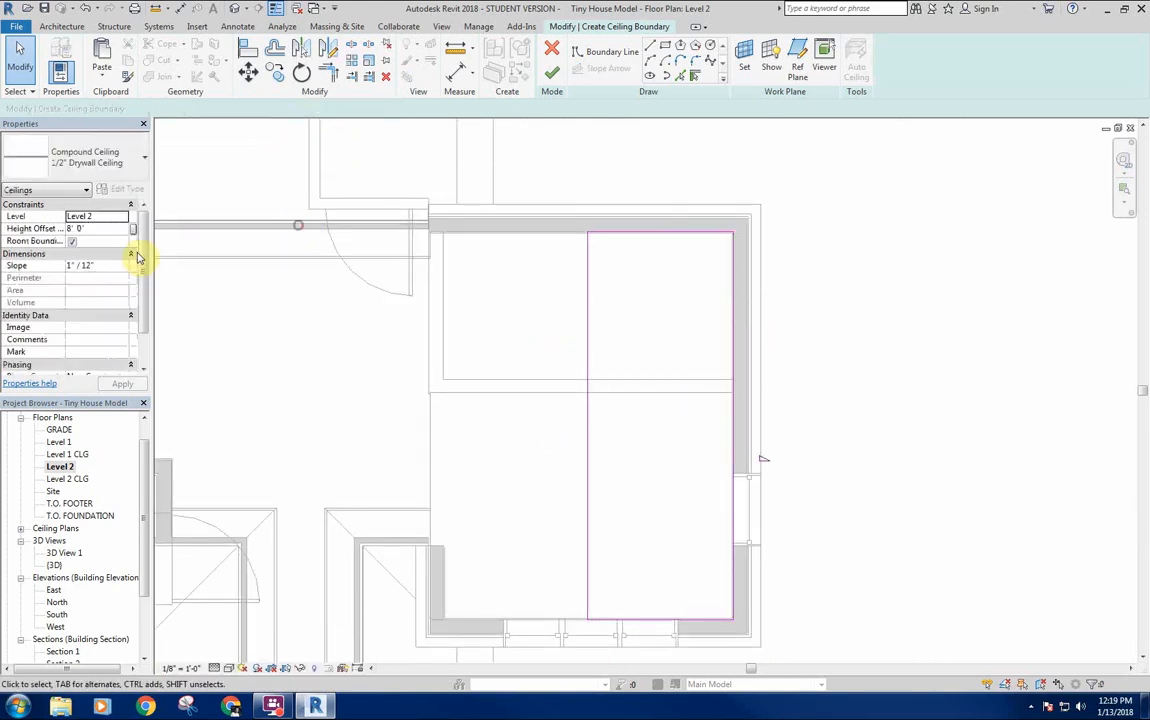
{"action": "left_click_drag", "start_coordinate": [829, 308], "coordinate": [685, 367]}
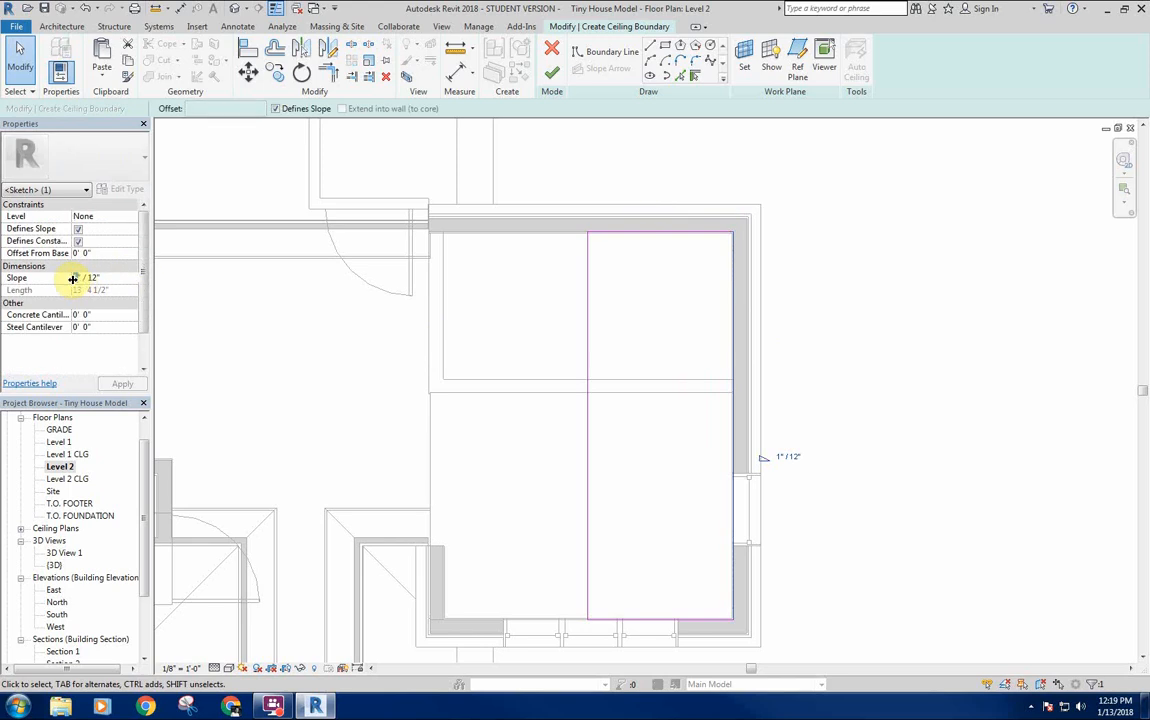
{"action": "left_click", "coordinate": [326, 398]}
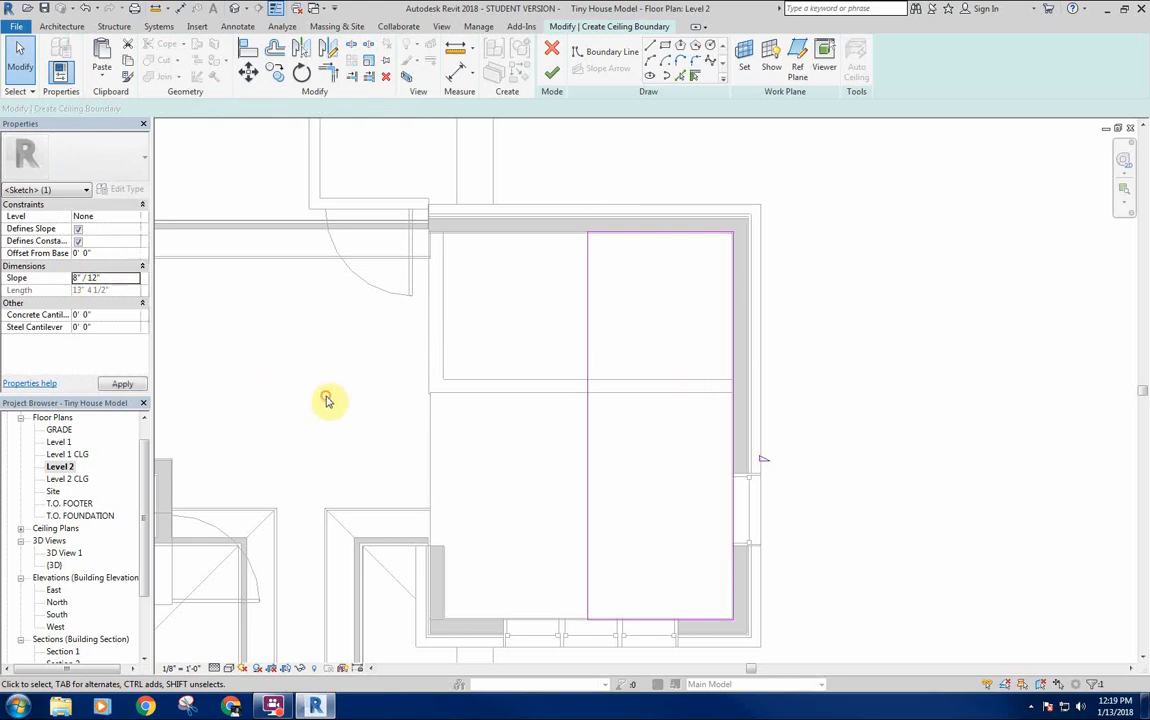
{"action": "left_click", "coordinate": [552, 75]}
{"action": "left_click", "coordinate": [923, 343]}
{"action": "scroll", "coordinate": [640, 409], "scroll_direction": "down", "scroll_amount": 2}
{"action": "middle_click_drag", "start_coordinate": [613, 407], "coordinate": [672, 380]}
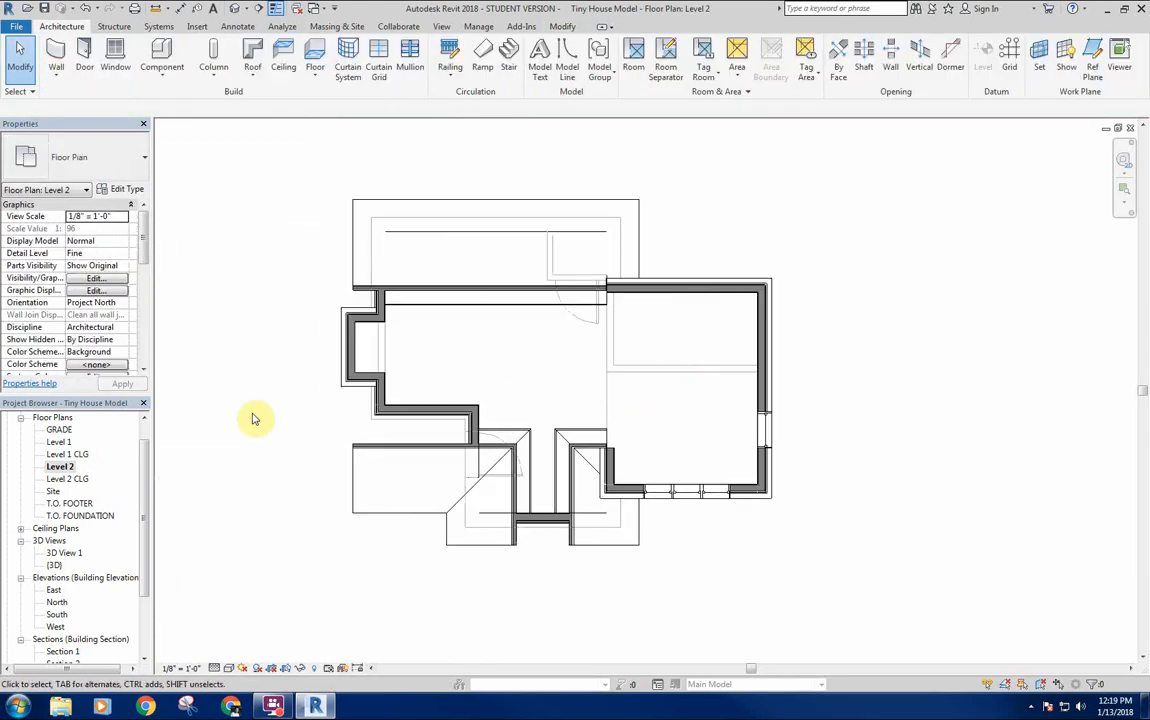
In the Level 1 floor plan, draw a horizontal building section across the whole house through the entry door and open its view.
{"action": "double_click", "coordinate": [57, 441]}
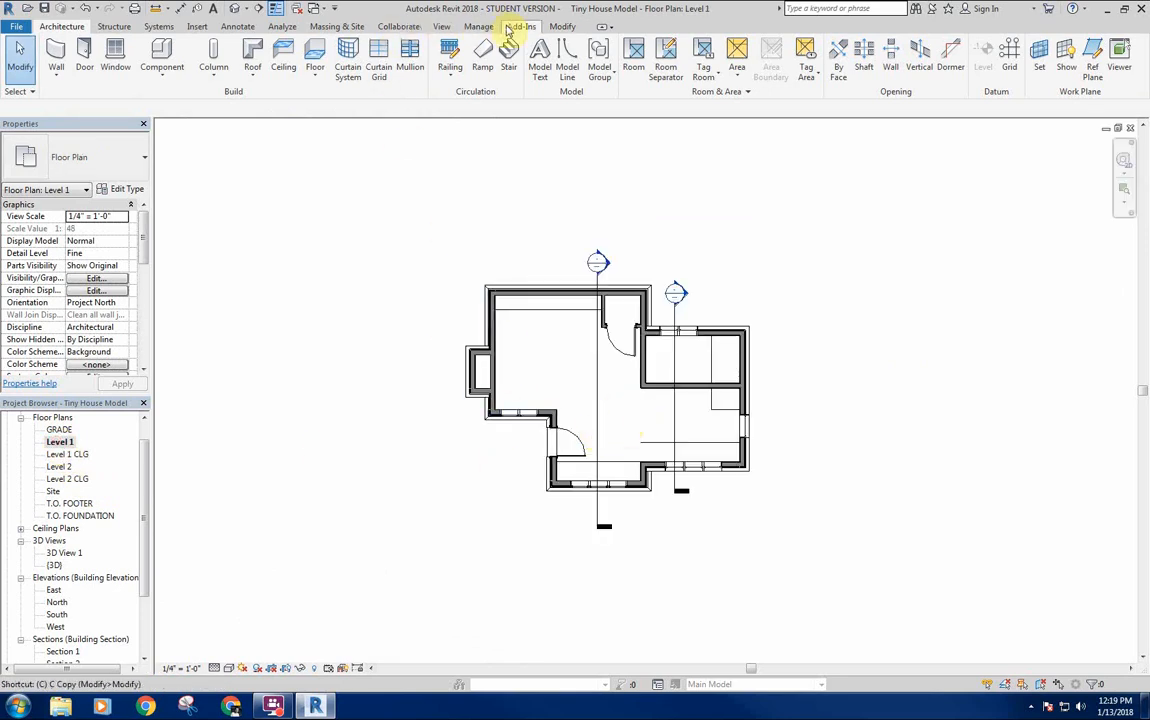
{"action": "left_click", "coordinate": [442, 26]}
{"action": "left_click", "coordinate": [463, 62]}
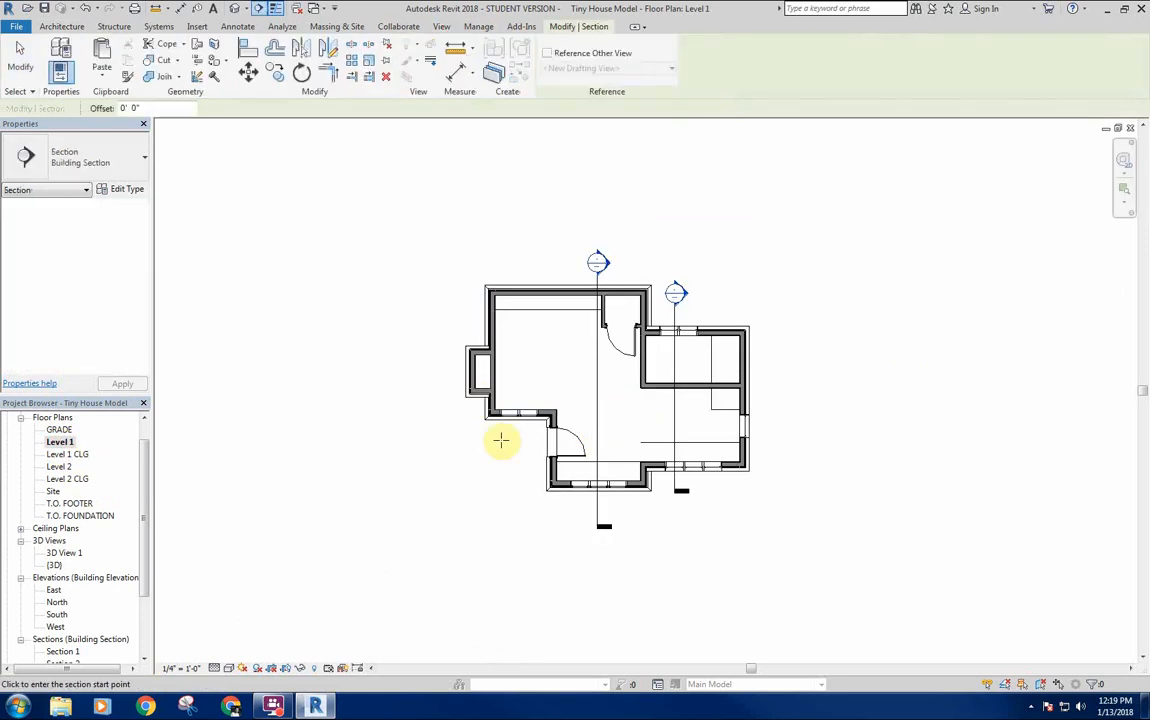
{"action": "left_click", "coordinate": [438, 435]}
{"action": "left_click", "coordinate": [818, 437]}
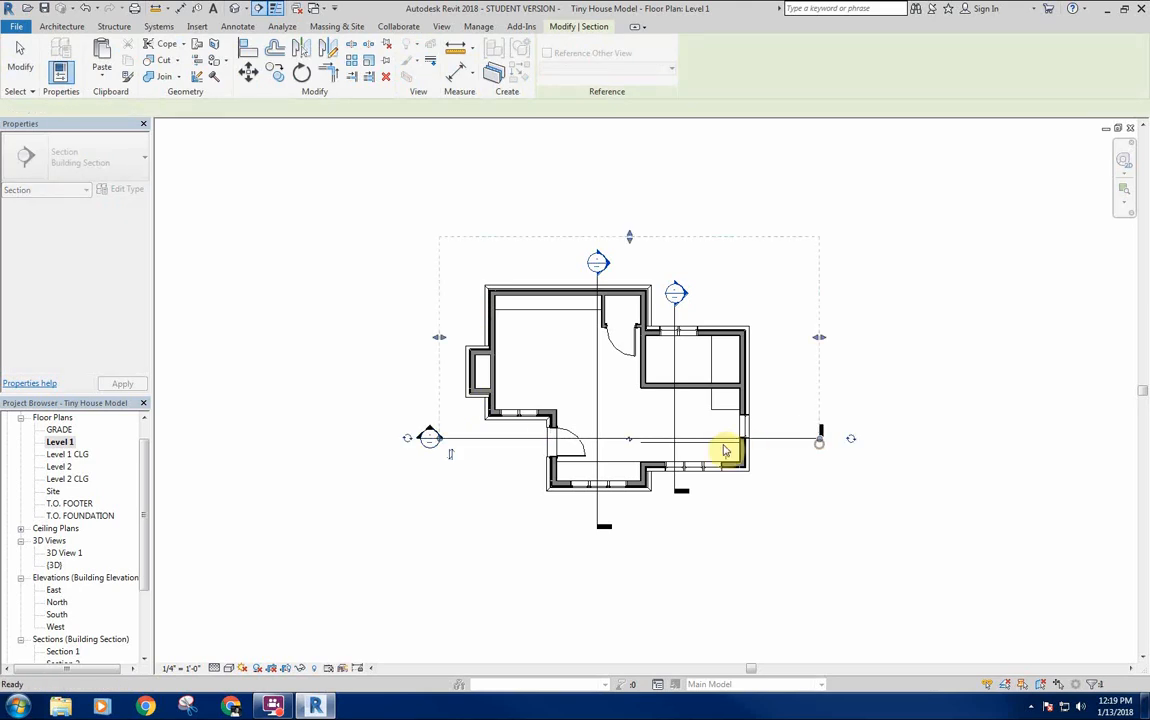
{"action": "right_click", "coordinate": [705, 441]}
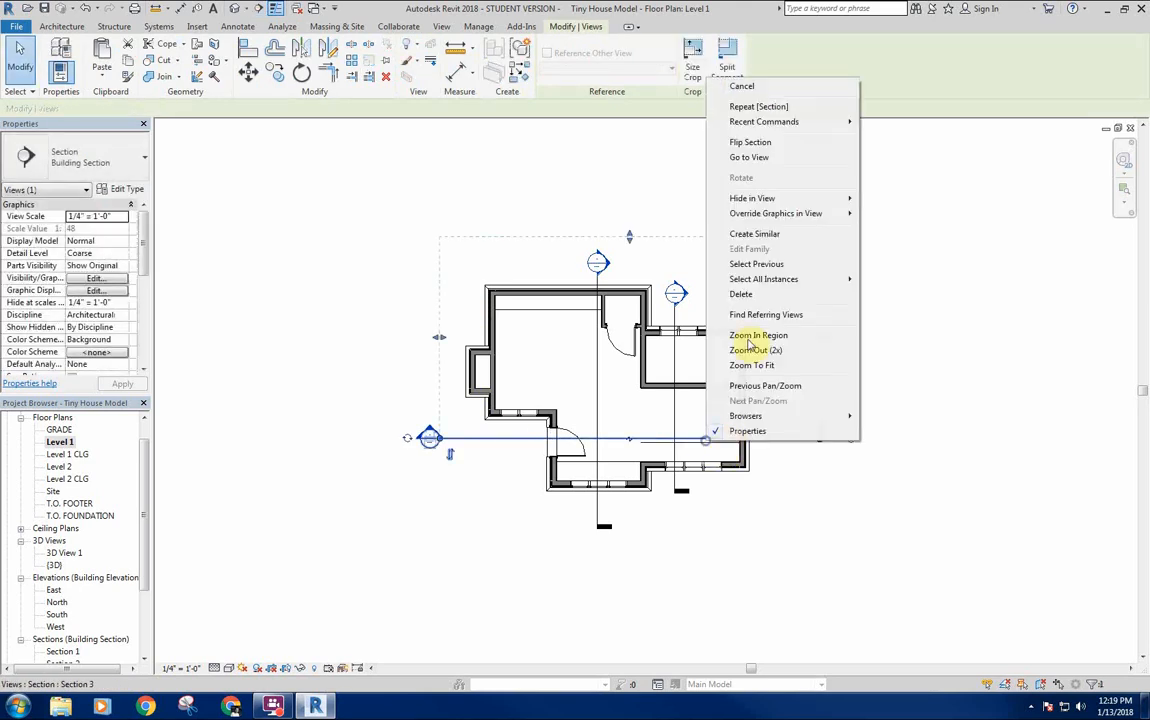
{"action": "left_click", "coordinate": [752, 158]}
Examine in the section how both sloped Level 2 ceilings meet the side walls and the roof.
{"action": "scroll", "coordinate": [660, 365], "scroll_direction": "up", "scroll_amount": 4}
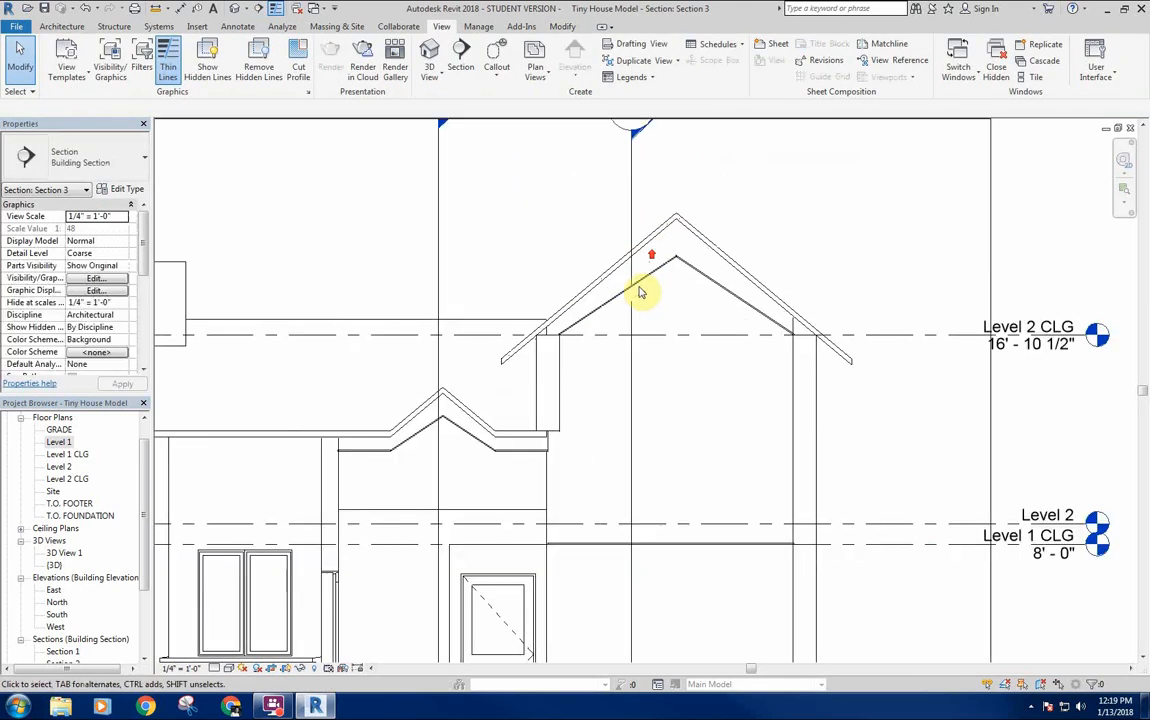
{"action": "scroll", "coordinate": [605, 290], "scroll_direction": "up", "scroll_amount": 2}
{"action": "left_click", "coordinate": [565, 347]}
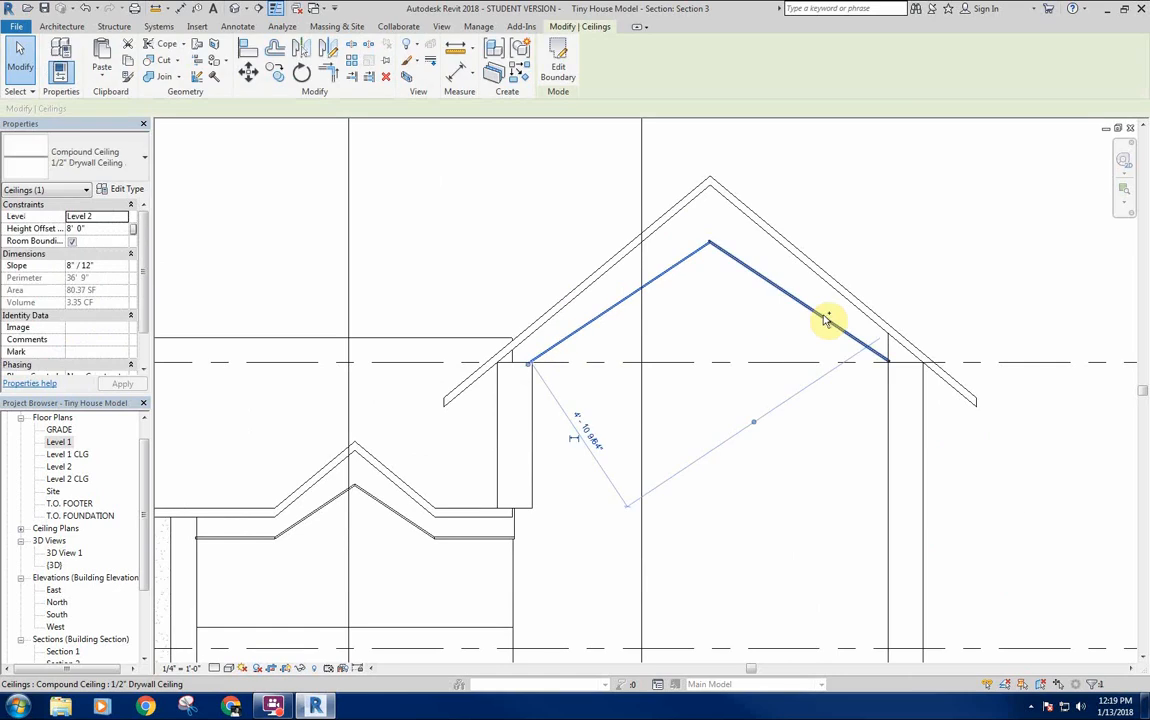
{"action": "left_click", "coordinate": [822, 320], "text": "ctrl"}
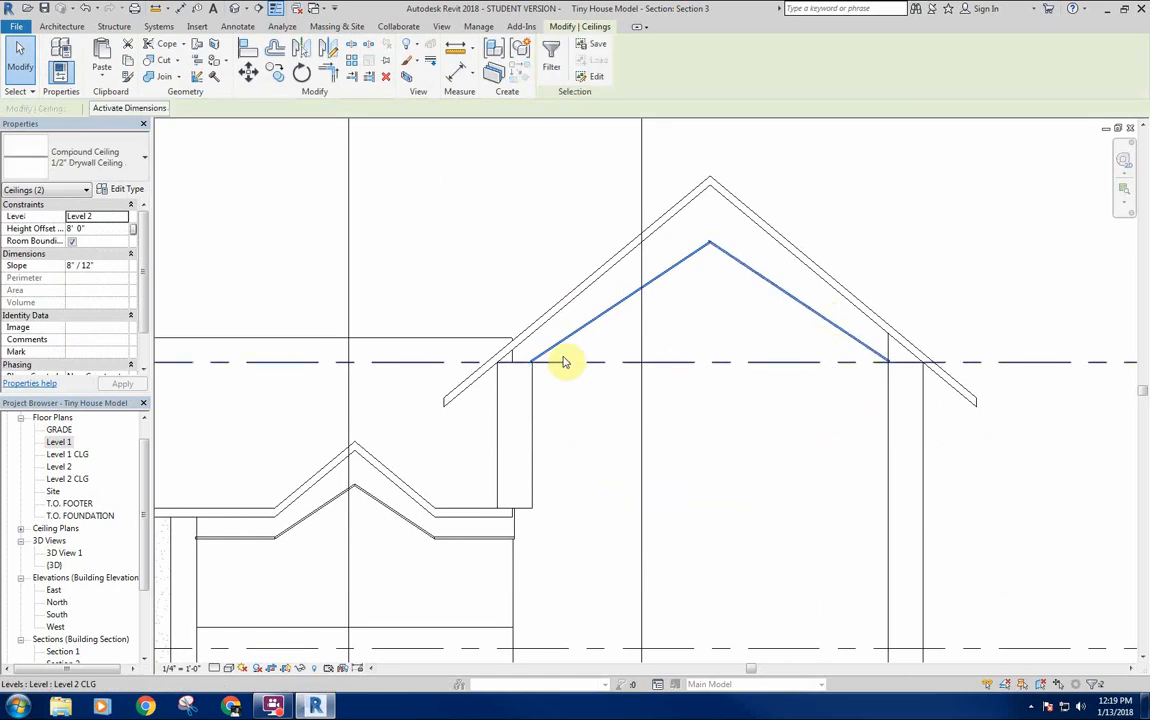
{"action": "scroll", "coordinate": [560, 362], "scroll_direction": "up", "scroll_amount": 4}
{"action": "scroll", "coordinate": [548, 365], "scroll_direction": "down", "scroll_amount": 1}
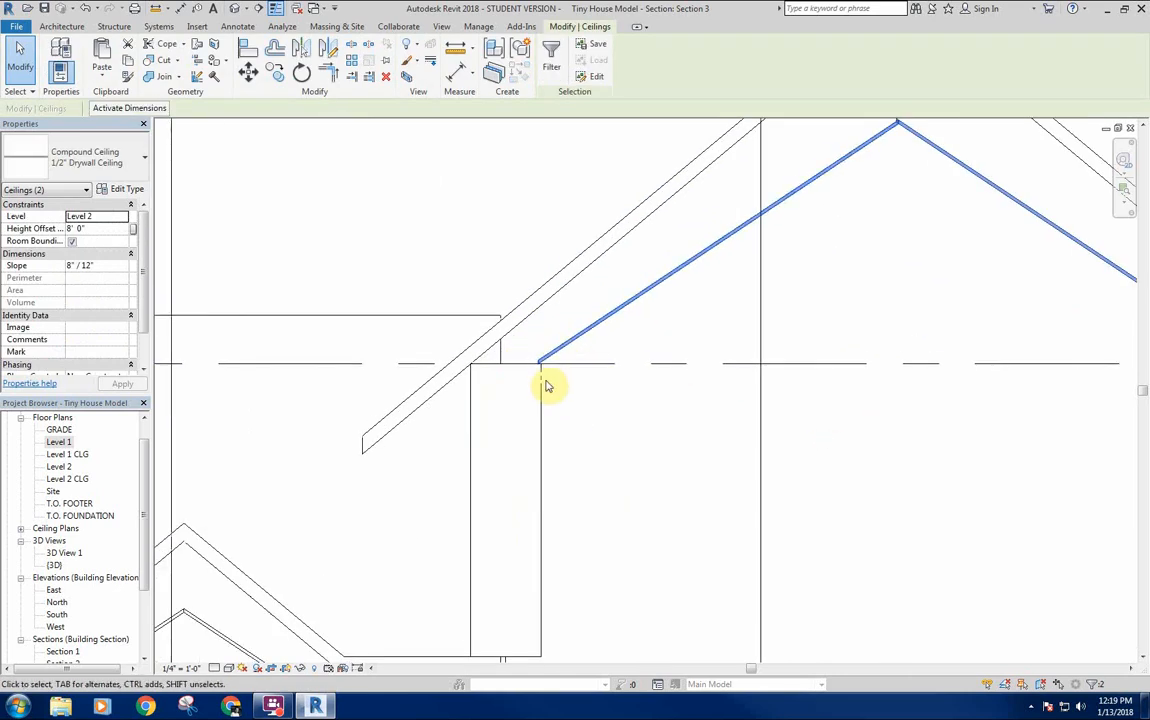
{"action": "scroll", "coordinate": [724, 392], "scroll_direction": "down", "scroll_amount": 4}
{"action": "middle_click_drag", "start_coordinate": [724, 390], "coordinate": [681, 394]}
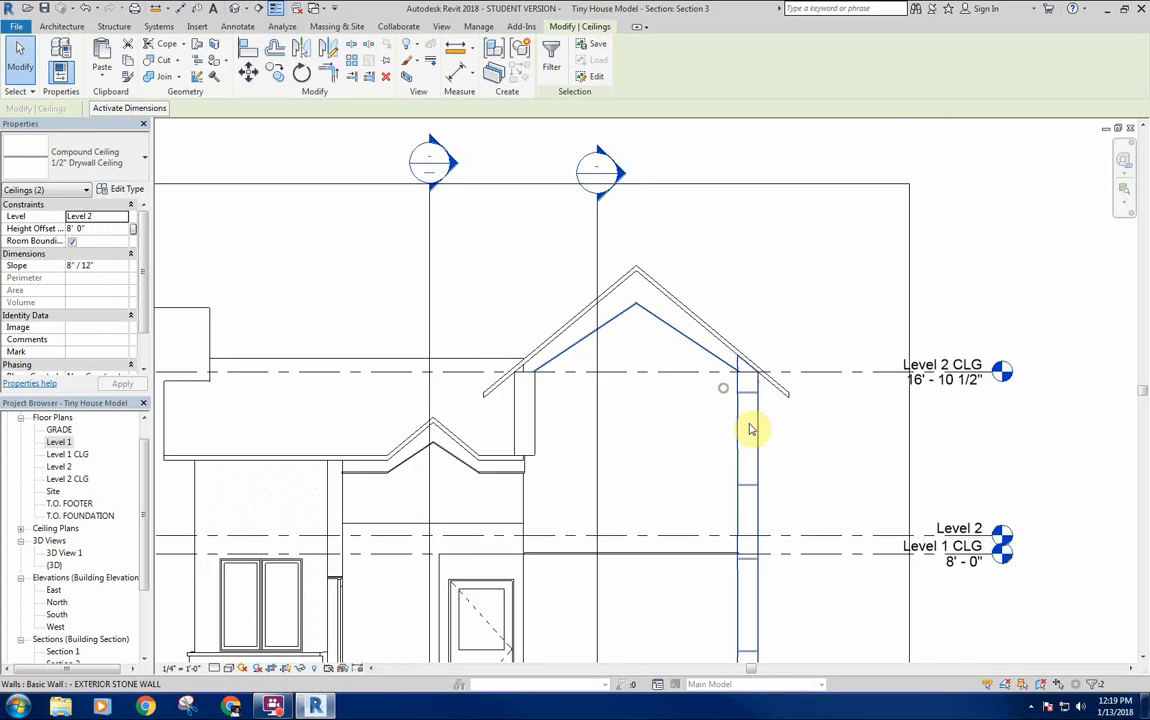
{"action": "scroll", "coordinate": [720, 392], "scroll_direction": "up", "scroll_amount": 6}
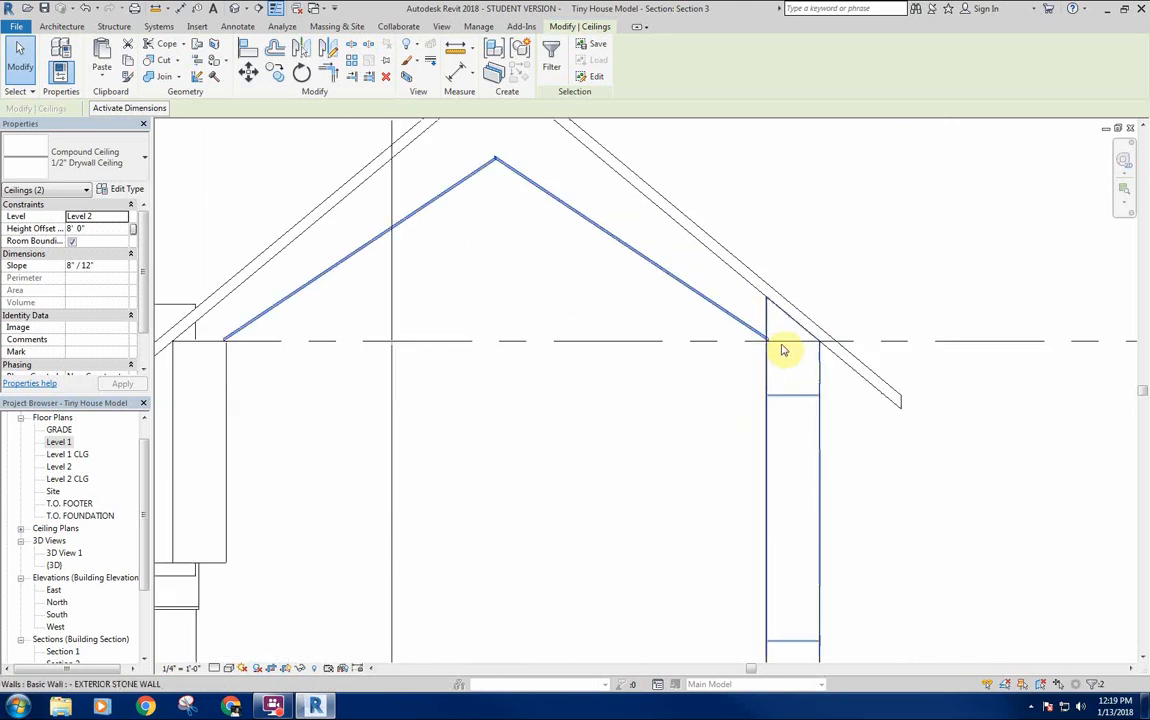
{"action": "scroll", "coordinate": [798, 395], "scroll_direction": "down", "scroll_amount": 4}
{"action": "scroll", "coordinate": [765, 395], "scroll_direction": "up", "scroll_amount": 1}
{"action": "key", "text": "Escape"}
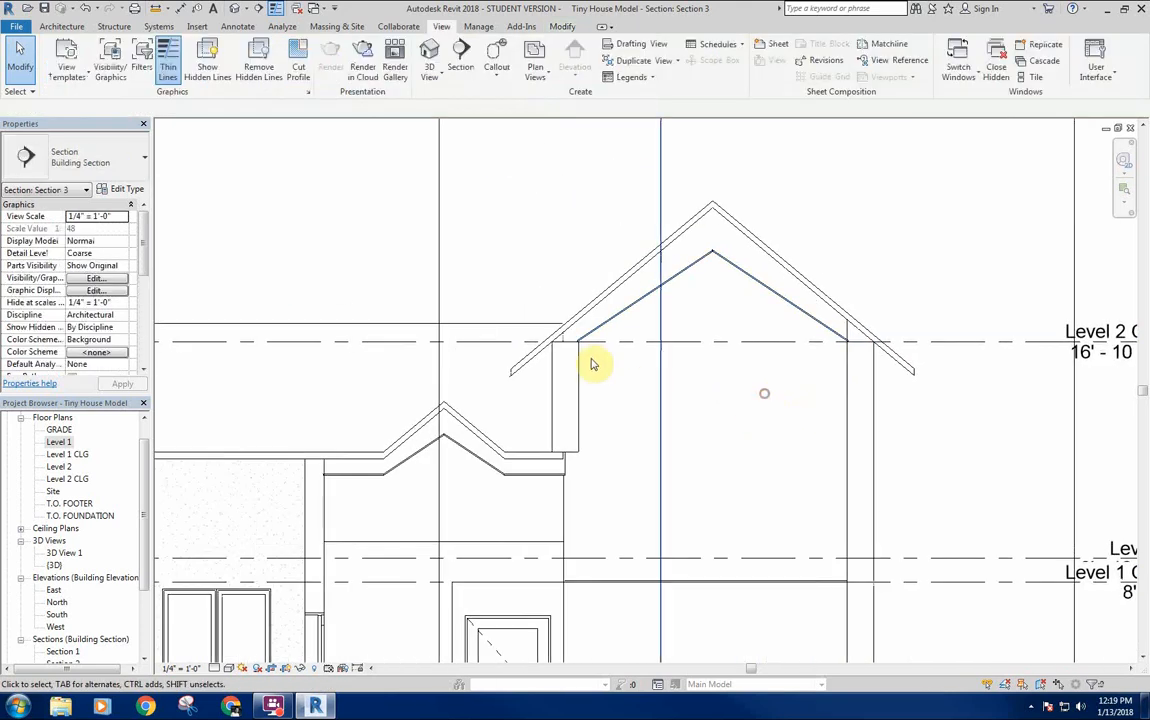
Lower both sloped ceilings together slightly so their underside meets the inner wall face at the Level 2 CLG line.
{"action": "scroll", "coordinate": [593, 362], "scroll_direction": "up", "scroll_amount": 5}
{"action": "scroll", "coordinate": [580, 340], "scroll_direction": "up", "scroll_amount": 3}
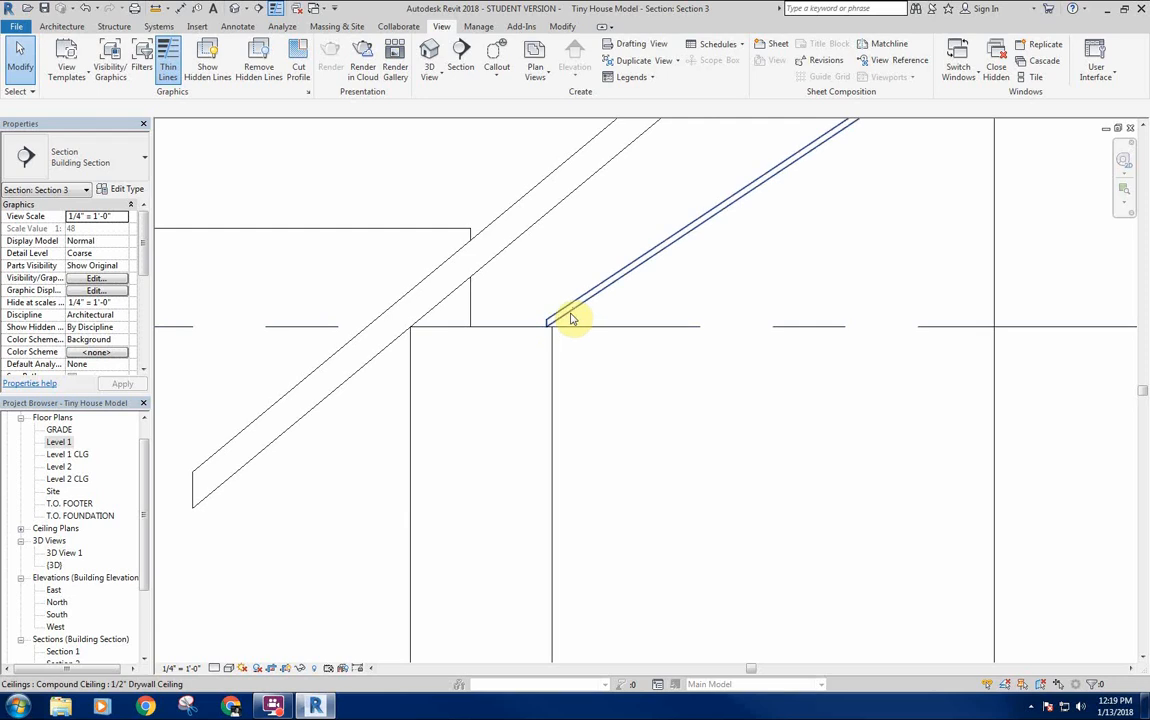
{"action": "left_click", "coordinate": [572, 319]}
{"action": "scroll", "coordinate": [600, 340], "scroll_direction": "down", "scroll_amount": 3}
{"action": "scroll", "coordinate": [975, 252], "scroll_direction": "up", "scroll_amount": 1}
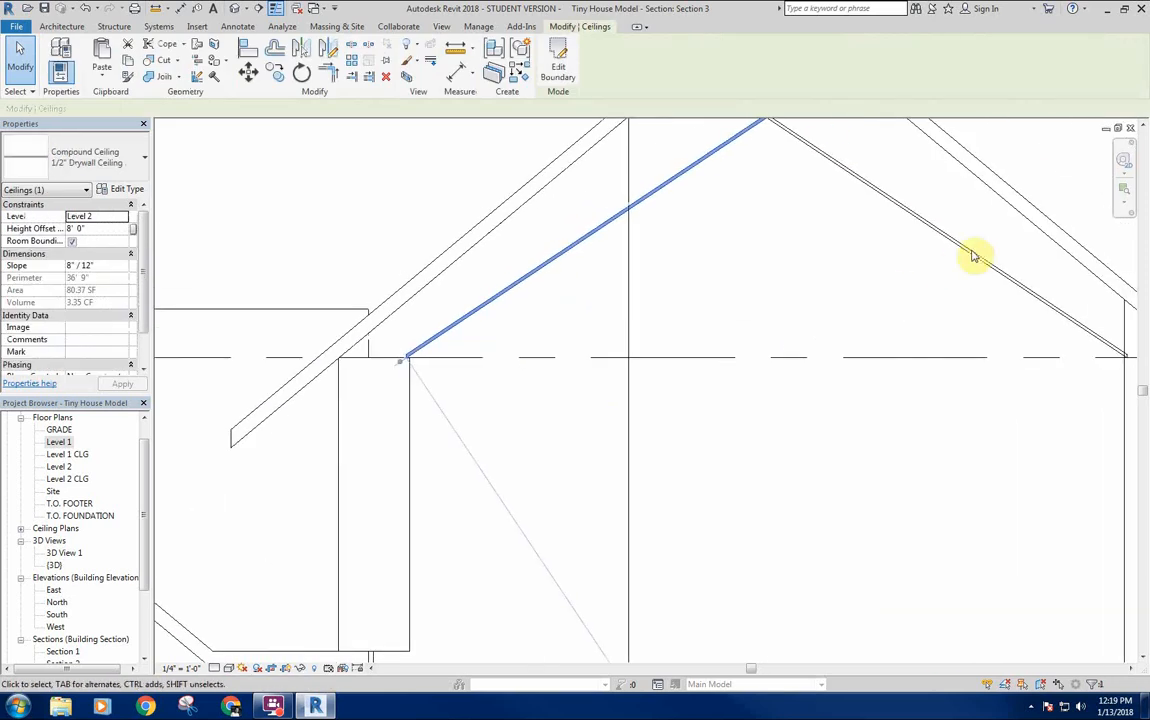
{"action": "scroll", "coordinate": [988, 315], "scroll_direction": "up", "scroll_amount": 1}
{"action": "left_click", "coordinate": [970, 318], "text": "ctrl"}
{"action": "scroll", "coordinate": [904, 336], "scroll_direction": "up", "scroll_amount": 4}
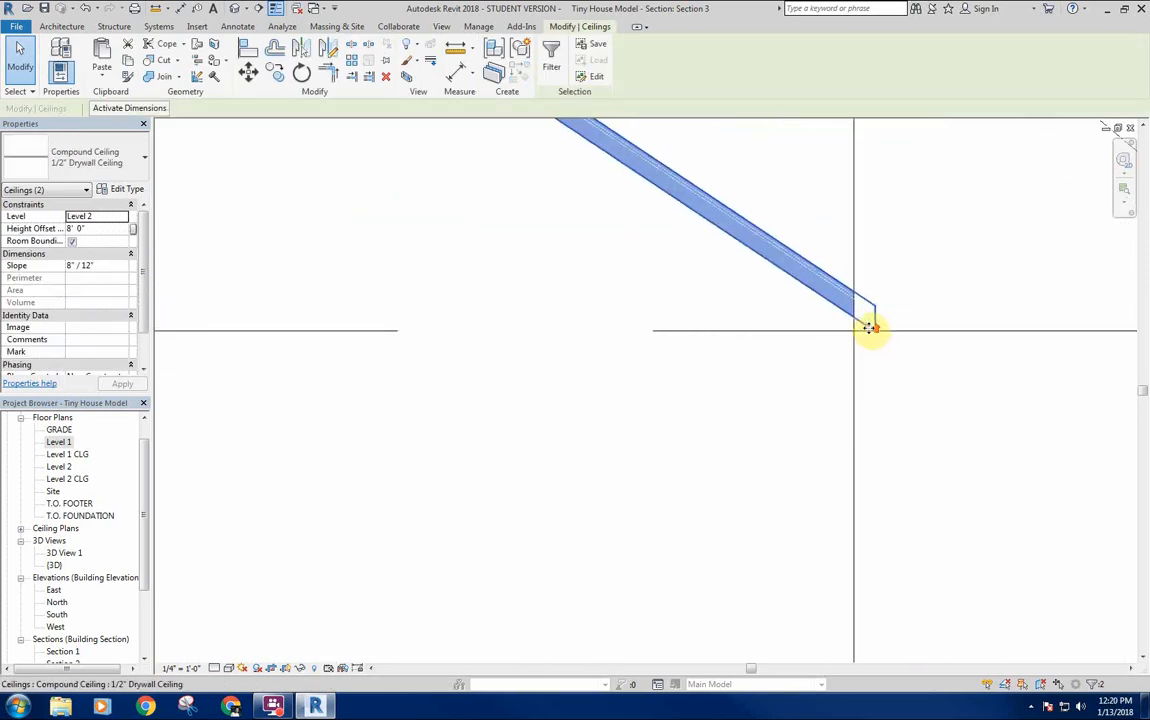
{"action": "left_click_drag", "start_coordinate": [872, 323], "coordinate": [855, 330]}
{"action": "left_click", "coordinate": [708, 421]}
{"action": "scroll", "coordinate": [744, 411], "scroll_direction": "down", "scroll_amount": 2}
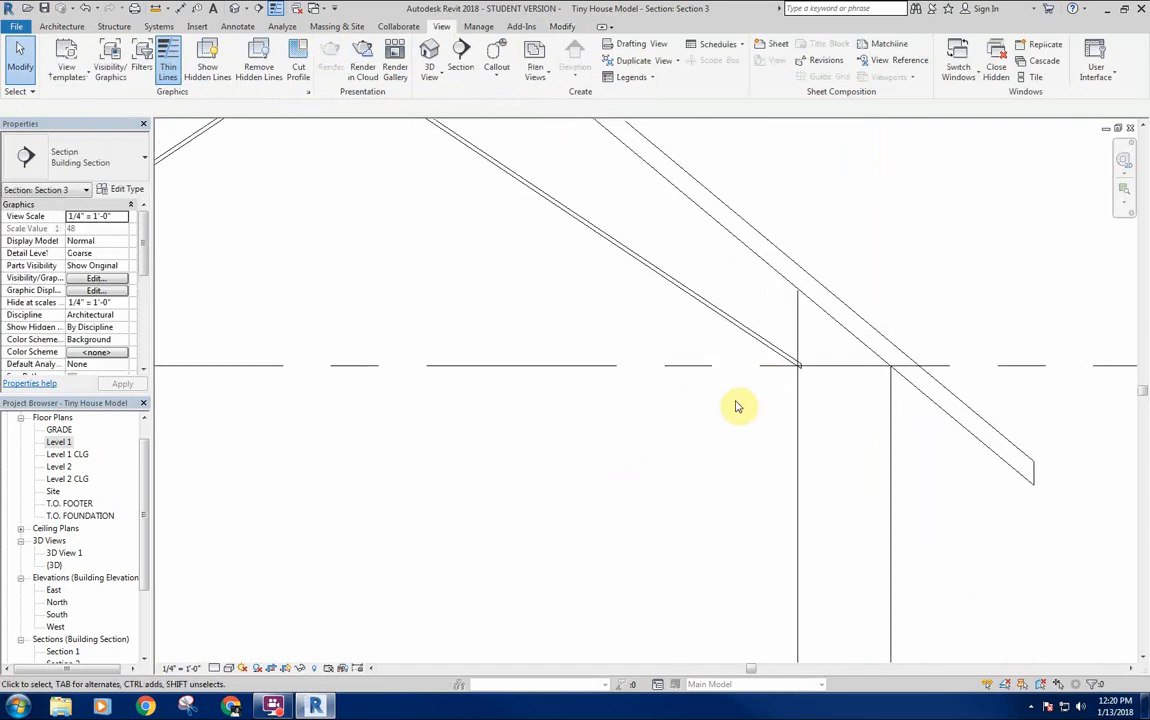
Join the sloped Level 2 ceilings to the adjoining side walls in the section.
{"action": "middle_click_drag", "start_coordinate": [722, 399], "coordinate": [778, 399]}
{"action": "left_click", "coordinate": [568, 28]}
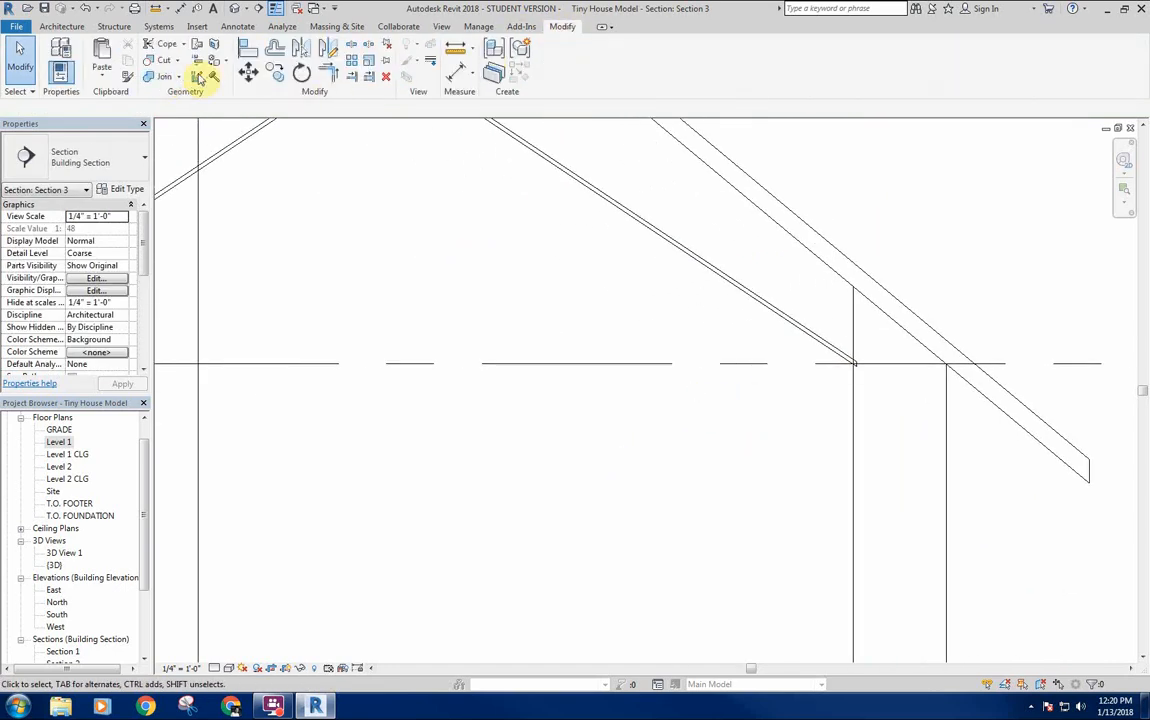
{"action": "left_click", "coordinate": [155, 80]}
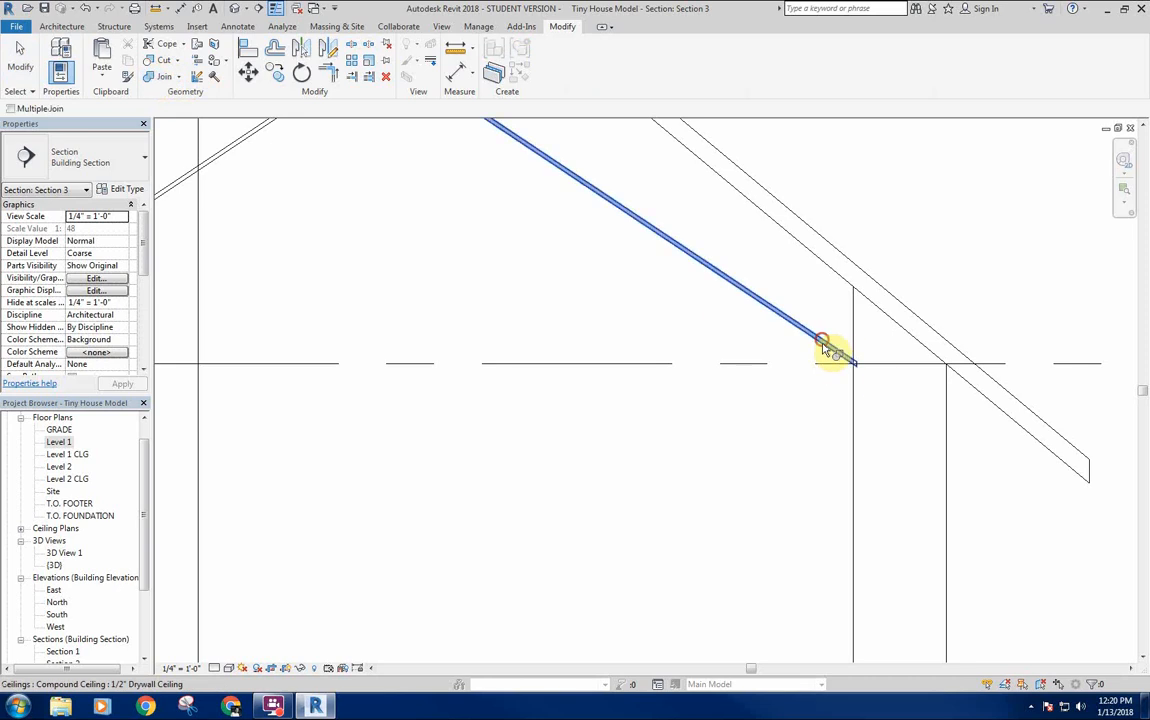
{"action": "left_click", "coordinate": [822, 345]}
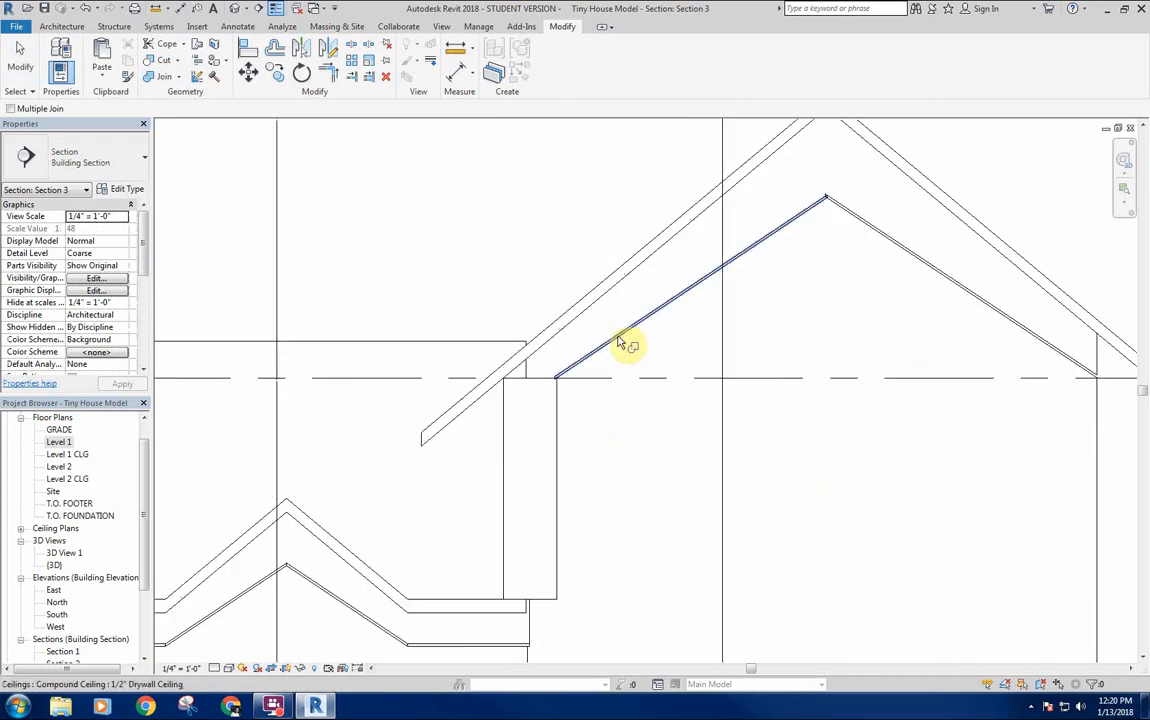
{"action": "left_click", "coordinate": [562, 420]}
{"action": "scroll", "coordinate": [630, 415], "scroll_direction": "down", "scroll_amount": 2}
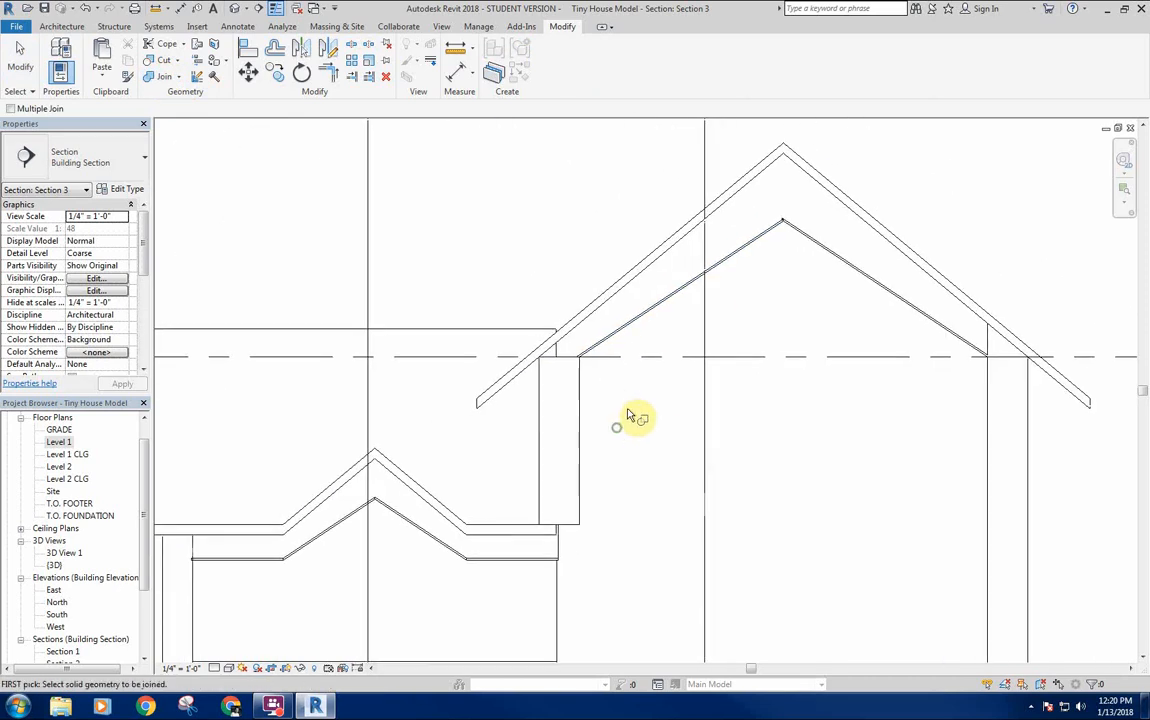
{"action": "scroll", "coordinate": [762, 272], "scroll_direction": "up", "scroll_amount": 5}
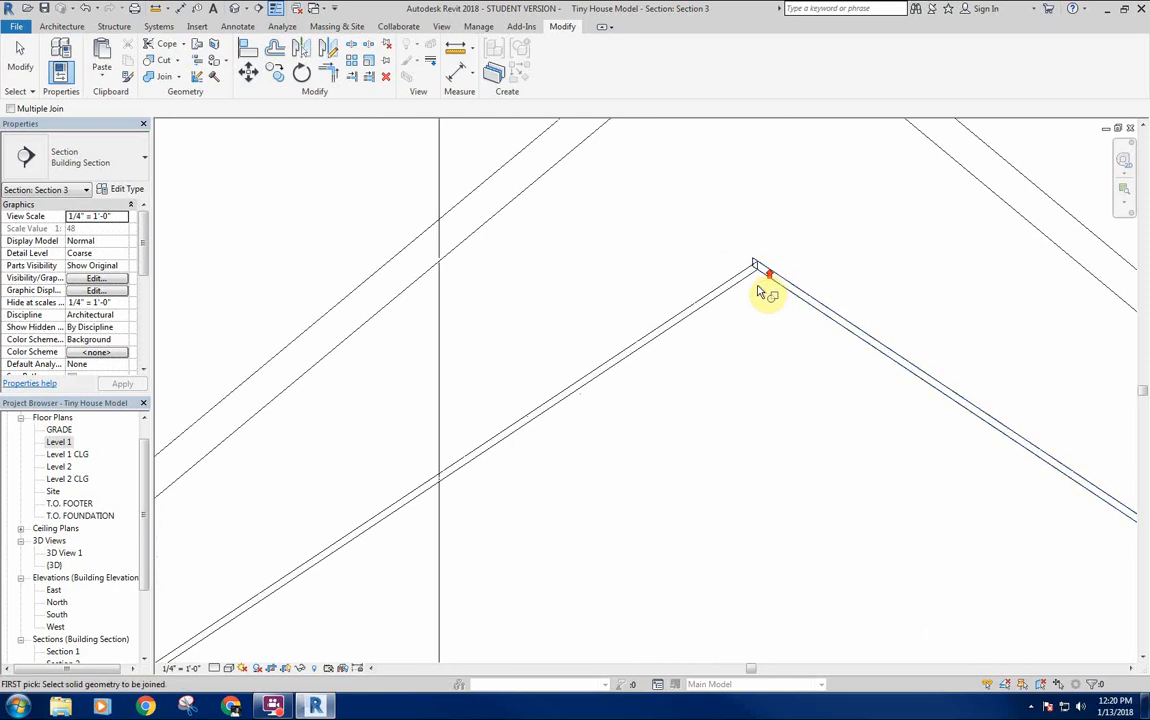
{"action": "scroll", "coordinate": [758, 292], "scroll_direction": "up", "scroll_amount": 2}
{"action": "right_click", "coordinate": [760, 285]}
{"action": "left_click", "coordinate": [785, 301]}
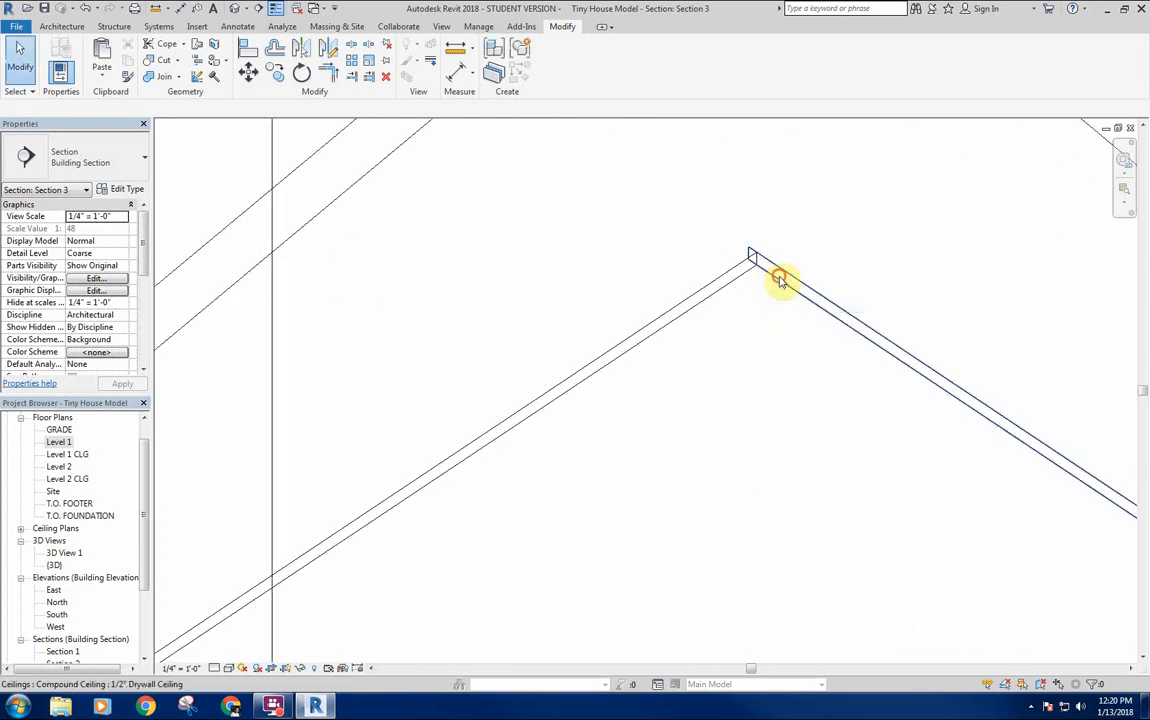
{"action": "left_click", "coordinate": [780, 280]}
{"action": "scroll", "coordinate": [711, 303], "scroll_direction": "down", "scroll_amount": 3}
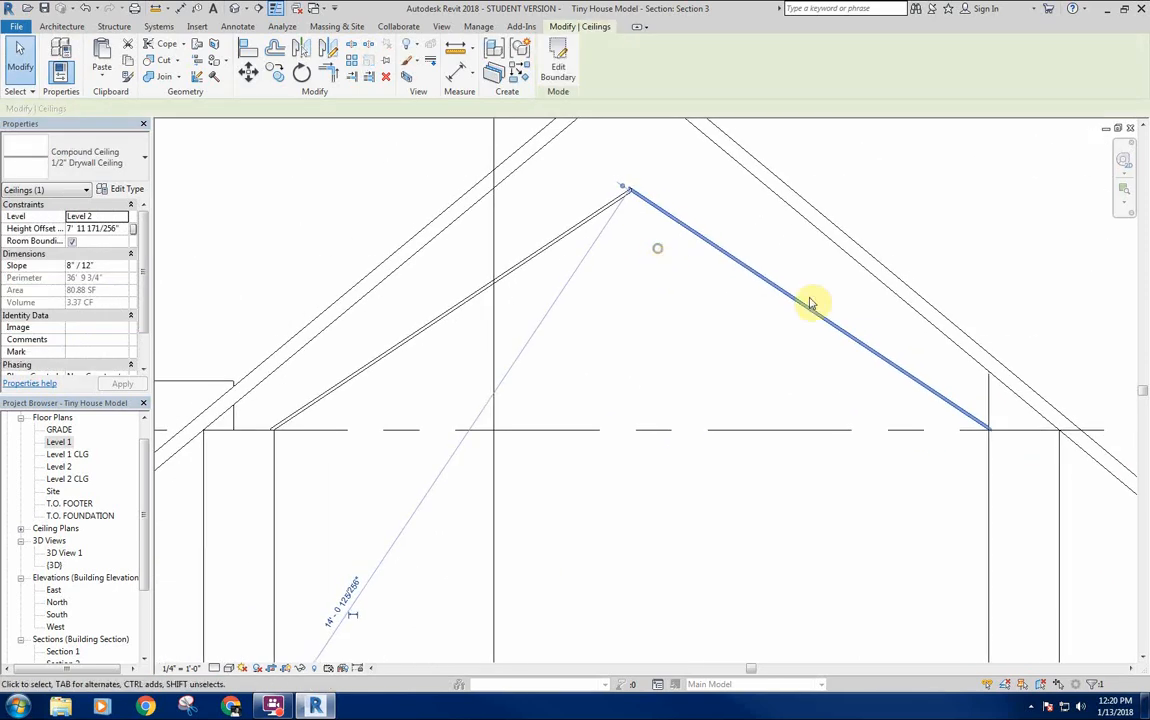
{"action": "scroll", "coordinate": [626, 186], "scroll_direction": "up", "scroll_amount": 4}
{"action": "left_click", "coordinate": [567, 63]}
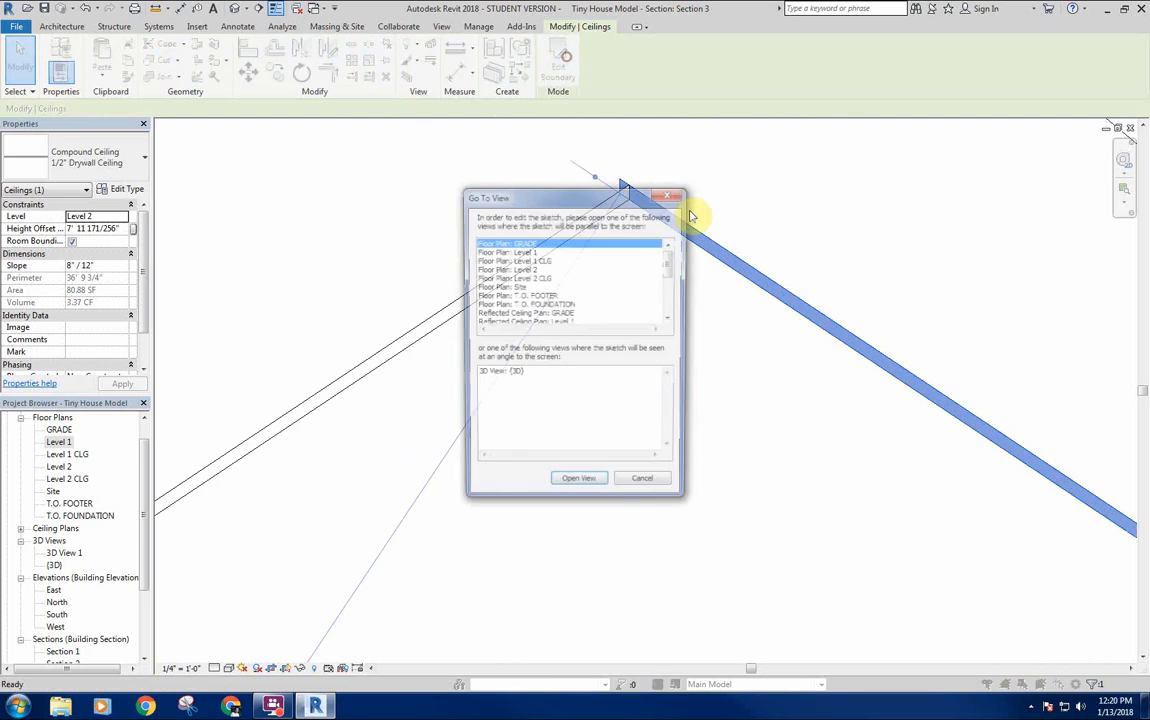
{"action": "left_click", "coordinate": [652, 486]}
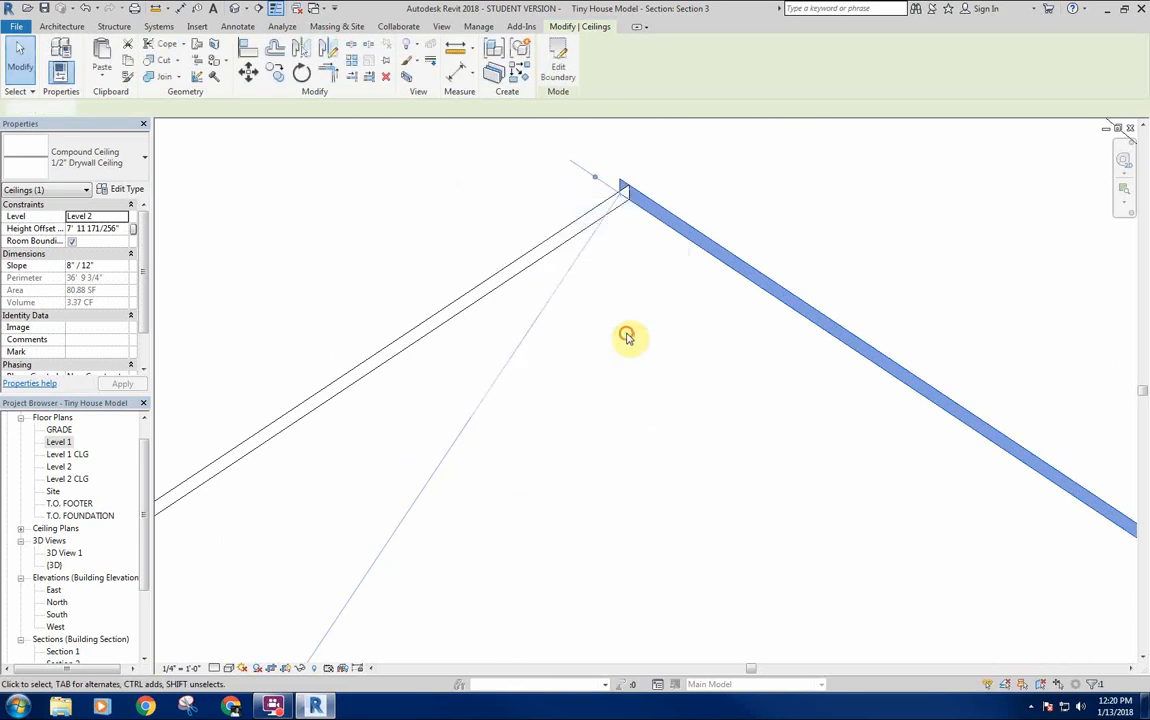
{"action": "left_click", "coordinate": [624, 334]}
Measure the horizontal overlap between the end faces of the two sloped ceilings at the ridge.
{"action": "middle_click_drag", "start_coordinate": [631, 180], "coordinate": [645, 244]}
{"action": "key", "text": "d"}
{"action": "key", "text": "i"}
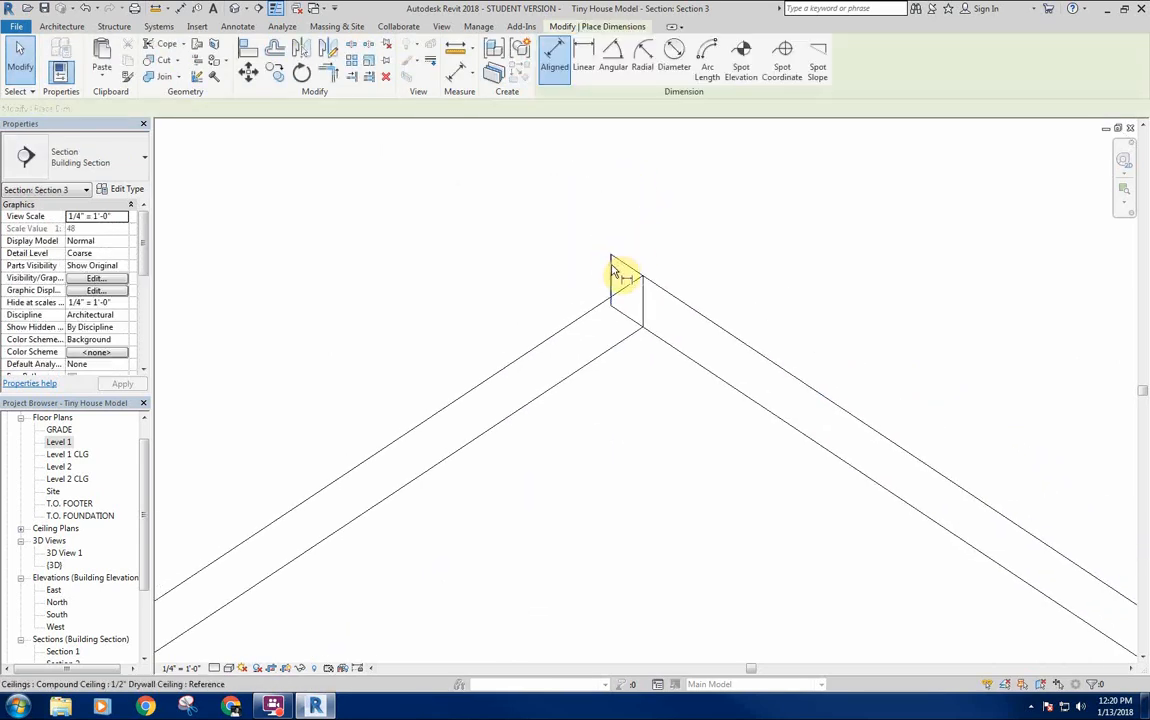
{"action": "left_click", "coordinate": [643, 312]}
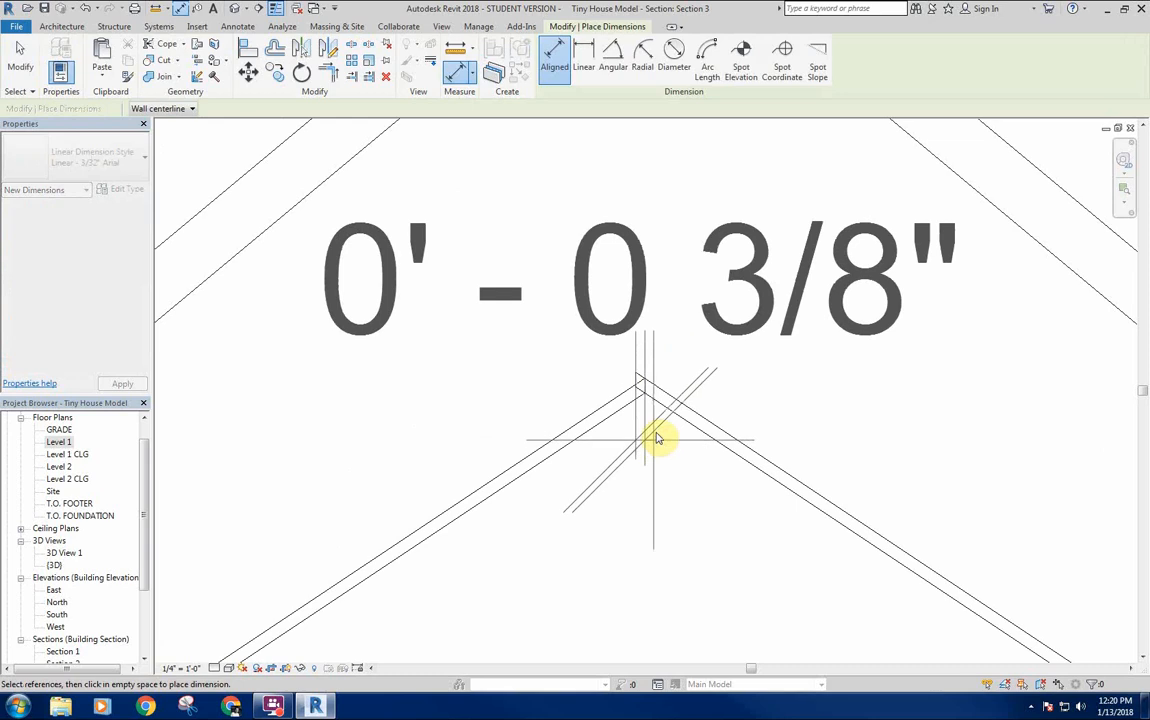
{"action": "key", "text": "Escape"}
{"action": "key", "text": "Escape"}
In the Level 2 floor plan, move the right ceiling's ridge boundary line 3/8" toward the right wall, finish the sketch and return to the section.
{"action": "left_click", "coordinate": [678, 354]}
{"action": "left_click", "coordinate": [563, 60]}
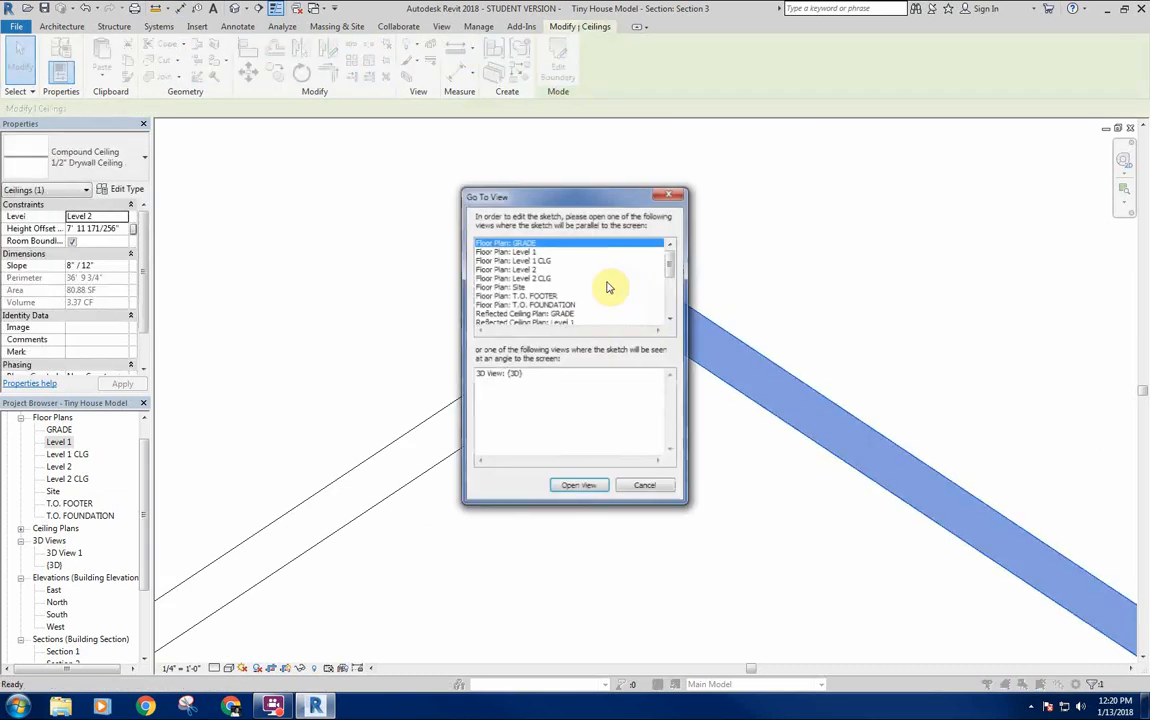
{"action": "left_click", "coordinate": [480, 244]}
{"action": "left_click", "coordinate": [580, 483]}
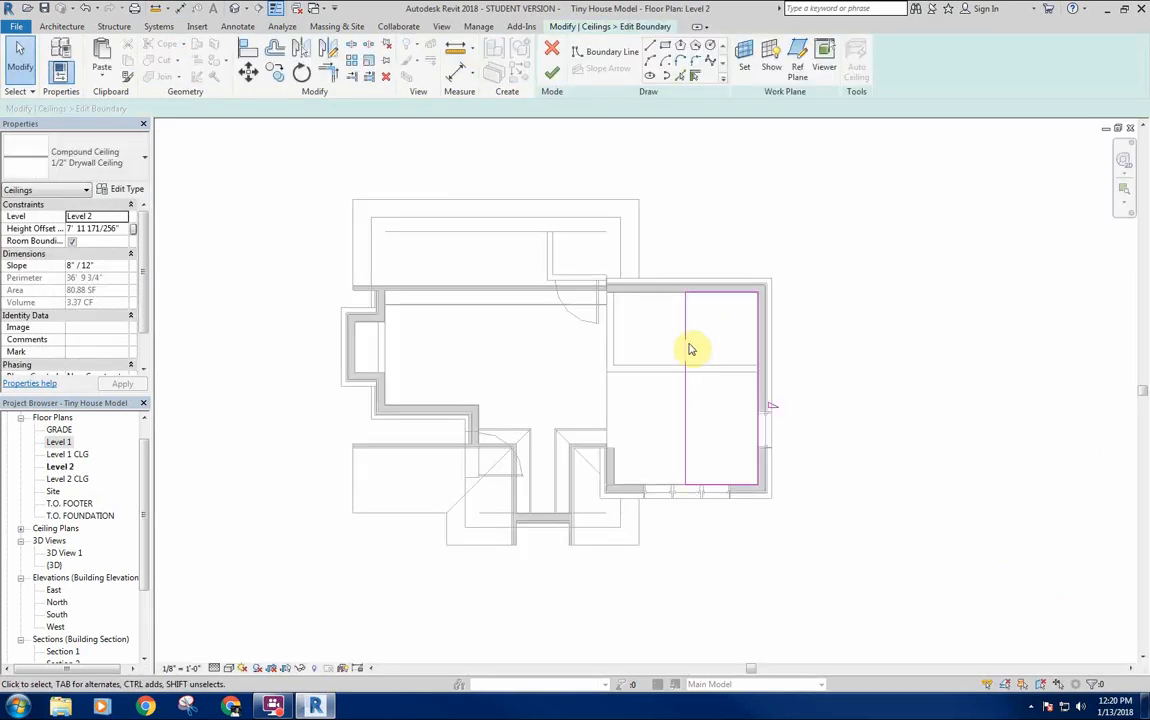
{"action": "left_click", "coordinate": [688, 347]}
{"action": "scroll", "coordinate": [660, 335], "scroll_direction": "up", "scroll_amount": 3}
{"action": "left_click", "coordinate": [648, 323]}
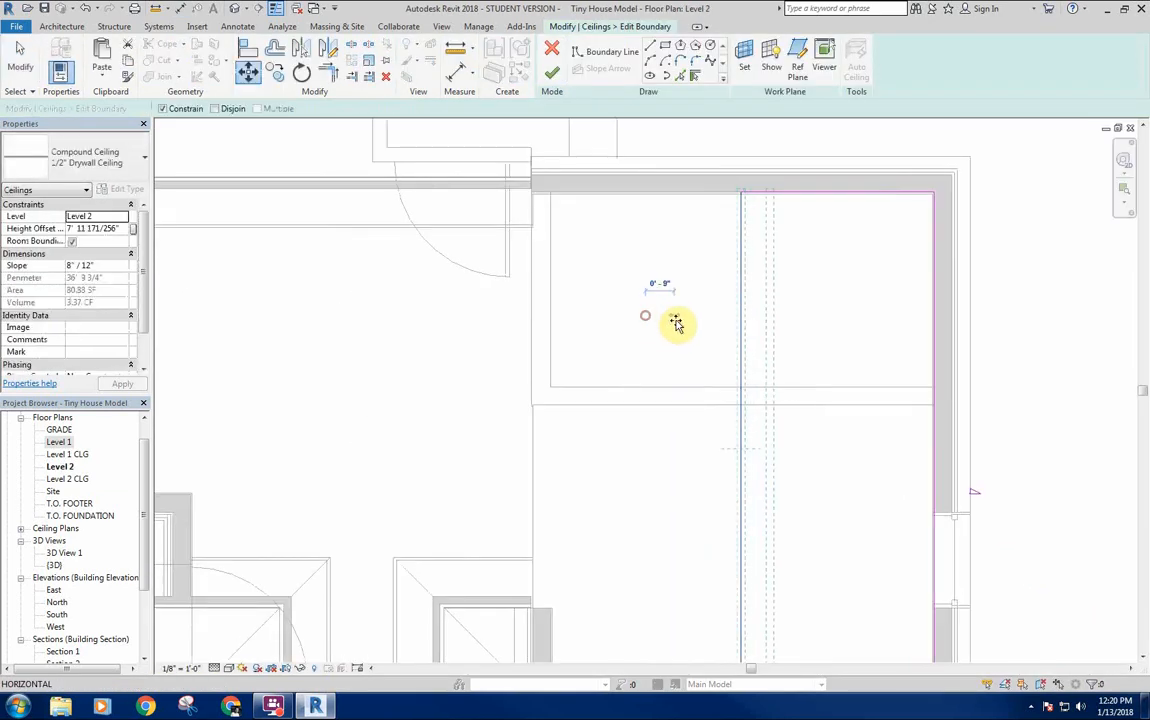
{"action": "type", "text": "3/8"}
{"action": "key", "text": "Return"}
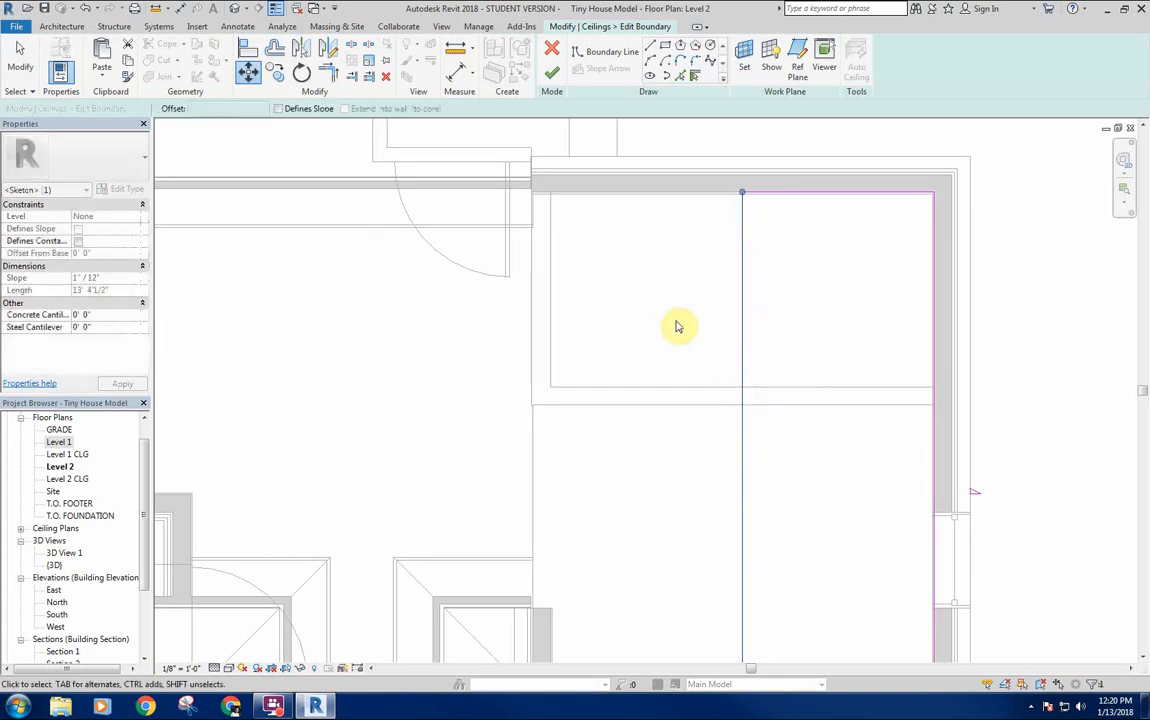
{"action": "left_click", "coordinate": [552, 72]}
{"action": "key", "text": "ctrl+Tab"}
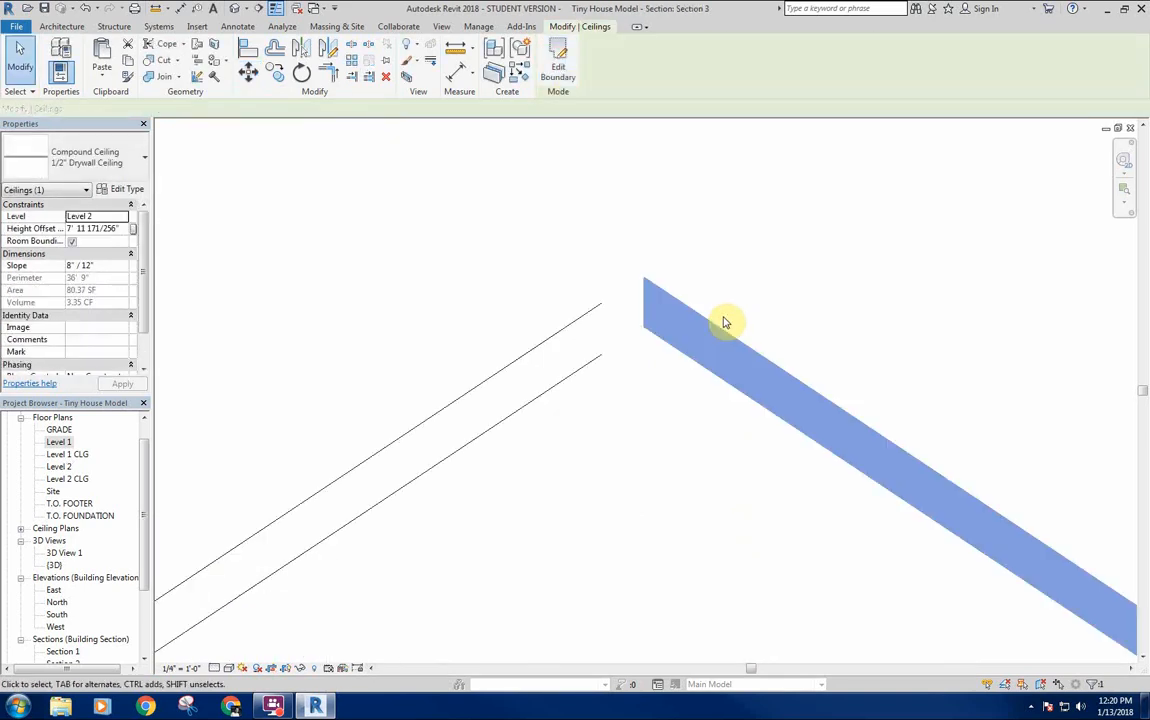
{"action": "left_click", "coordinate": [643, 183]}
Open the Section 2 view from its section line and bring up the lower ceiling's eave at the stone wall.
{"action": "scroll", "coordinate": [688, 257], "scroll_direction": "down", "scroll_amount": 8}
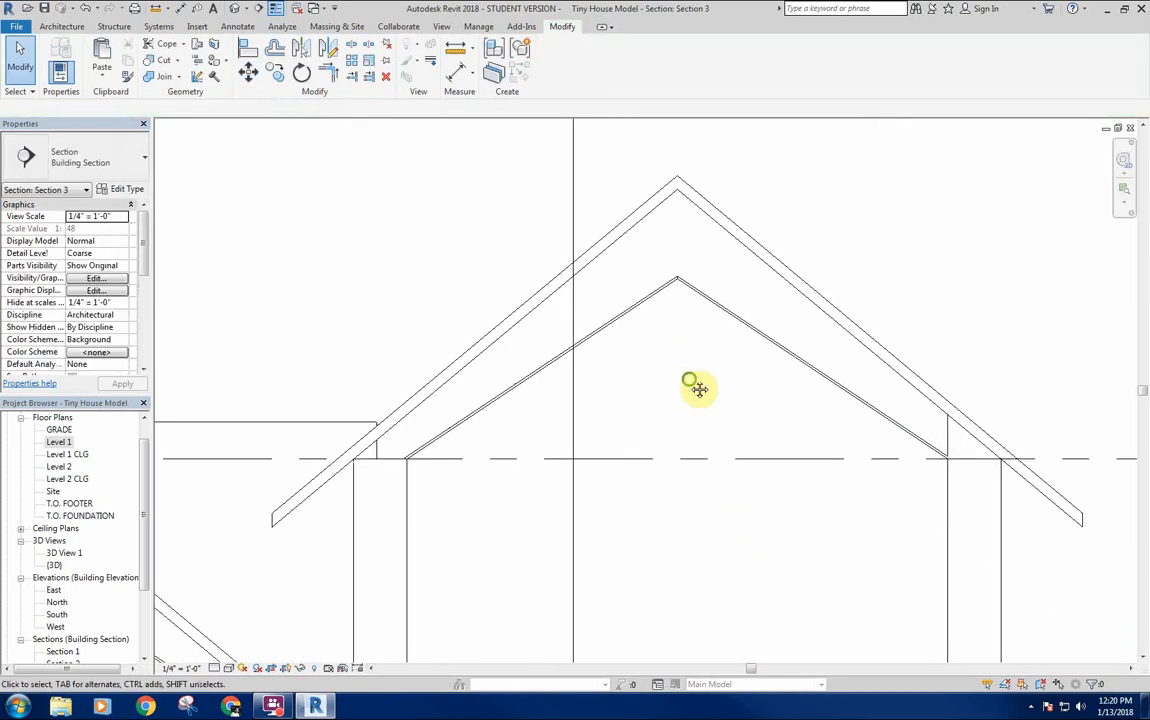
{"action": "scroll", "coordinate": [621, 465], "scroll_direction": "down", "scroll_amount": 3}
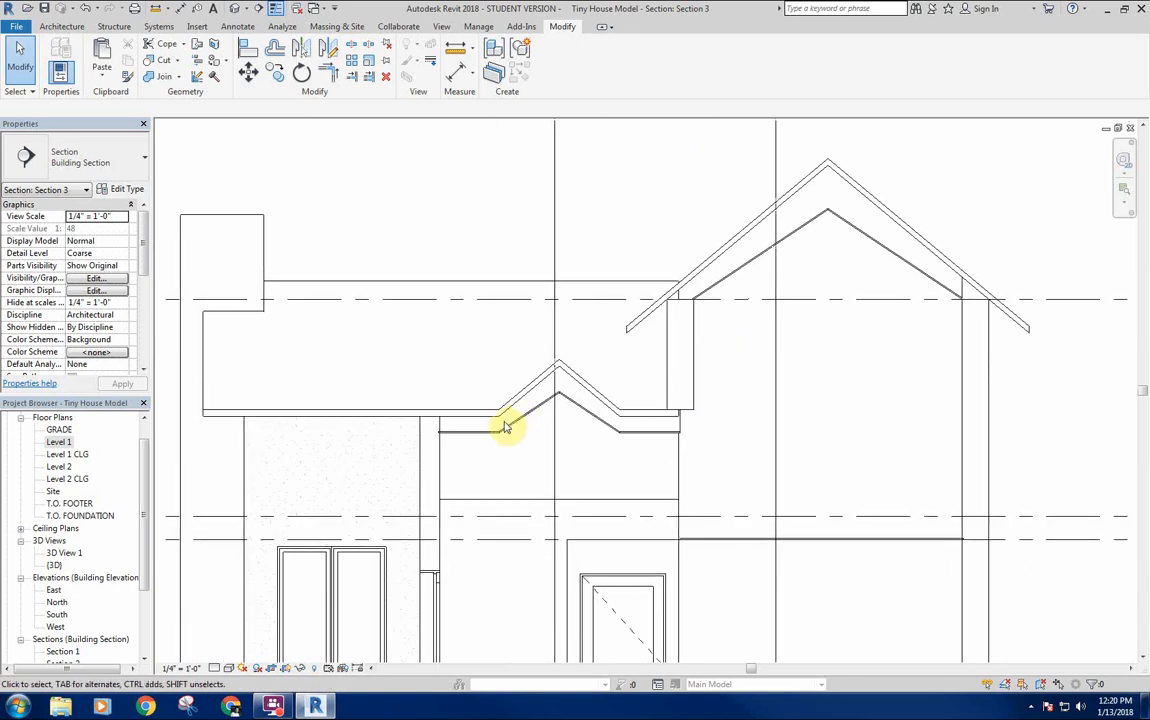
{"action": "scroll", "coordinate": [592, 228], "scroll_direction": "down", "scroll_amount": 3}
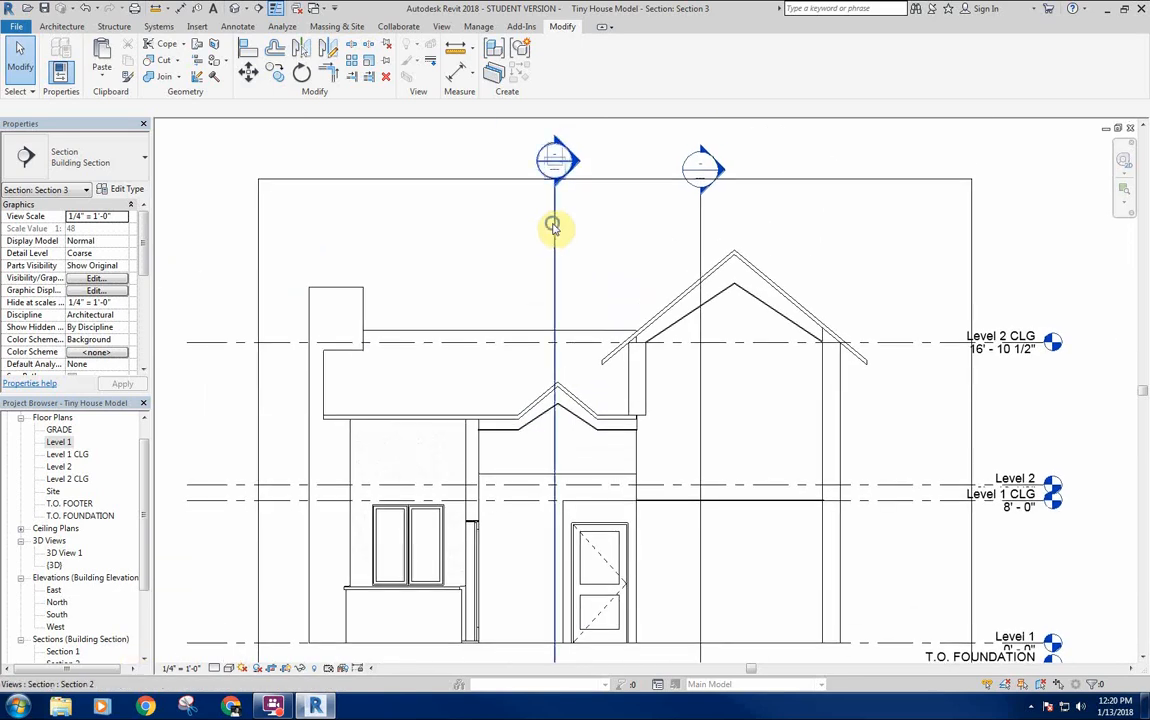
{"action": "right_click", "coordinate": [550, 228]}
{"action": "left_click", "coordinate": [594, 306]}
{"action": "scroll", "coordinate": [480, 403], "scroll_direction": "down", "scroll_amount": 2}
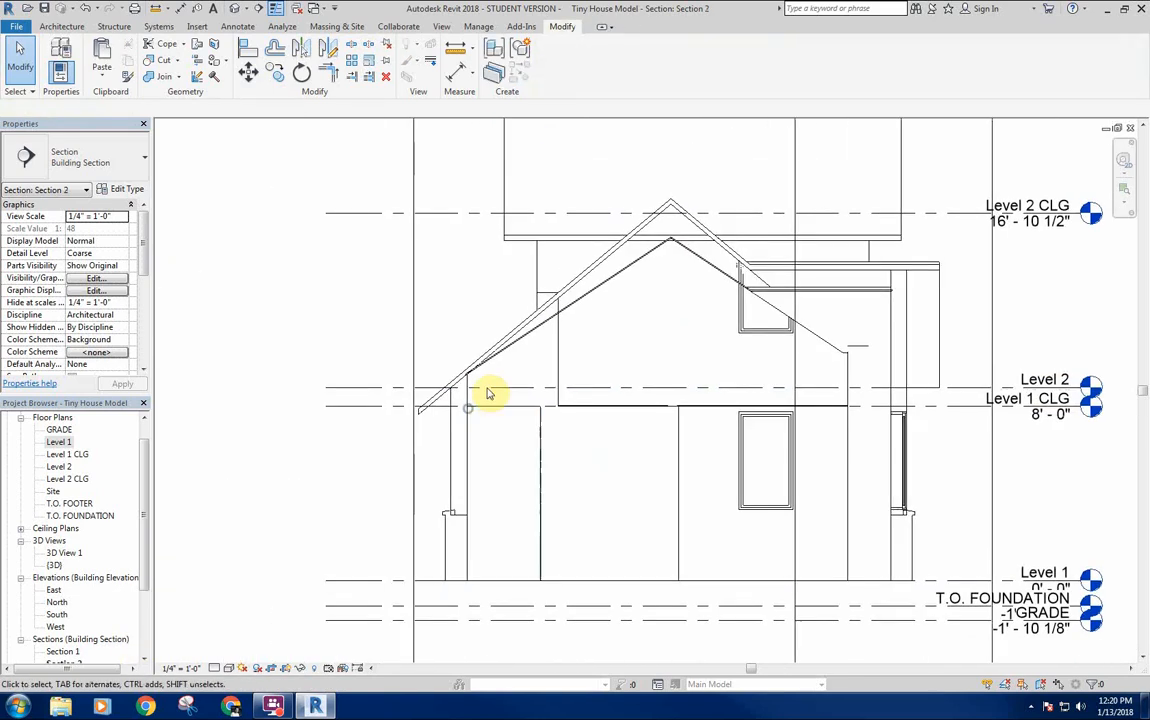
{"action": "scroll", "coordinate": [488, 390], "scroll_direction": "up", "scroll_amount": 6}
{"action": "scroll", "coordinate": [405, 395], "scroll_direction": "up", "scroll_amount": 3}
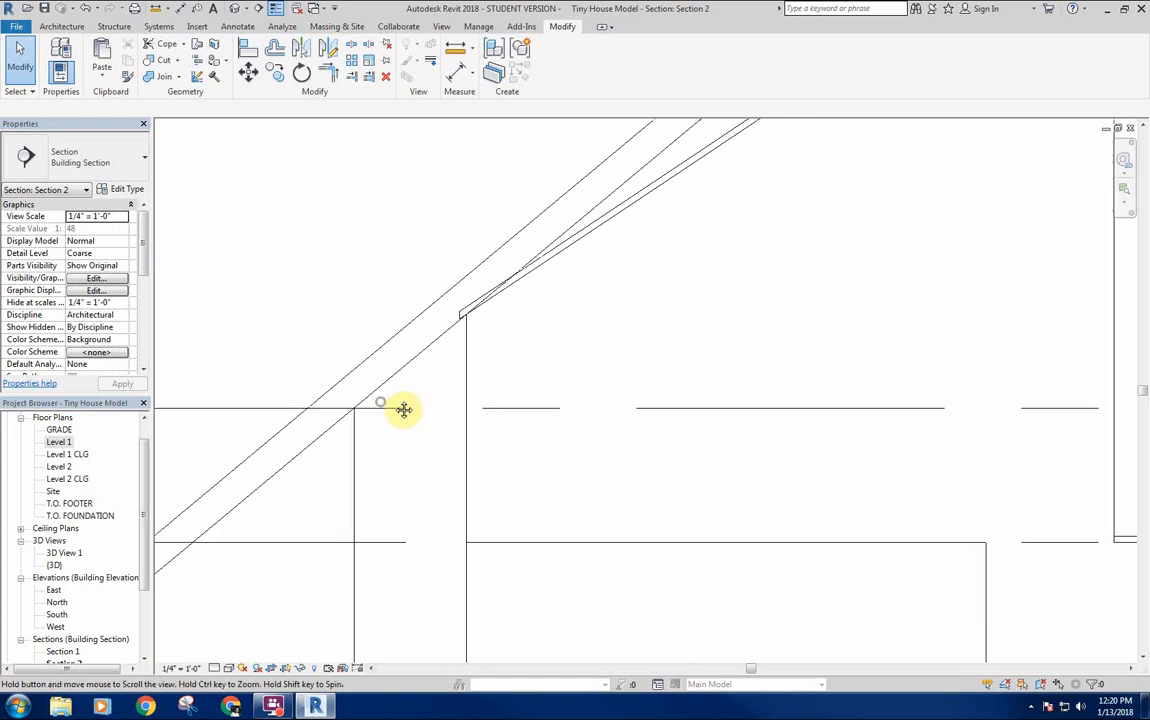
Move the four sloped Level 1 ceilings down together until their underside meets the inner wall face at the Level 2 line.
{"action": "left_click", "coordinate": [508, 292]}
{"action": "scroll", "coordinate": [534, 400], "scroll_direction": "down", "scroll_amount": 5}
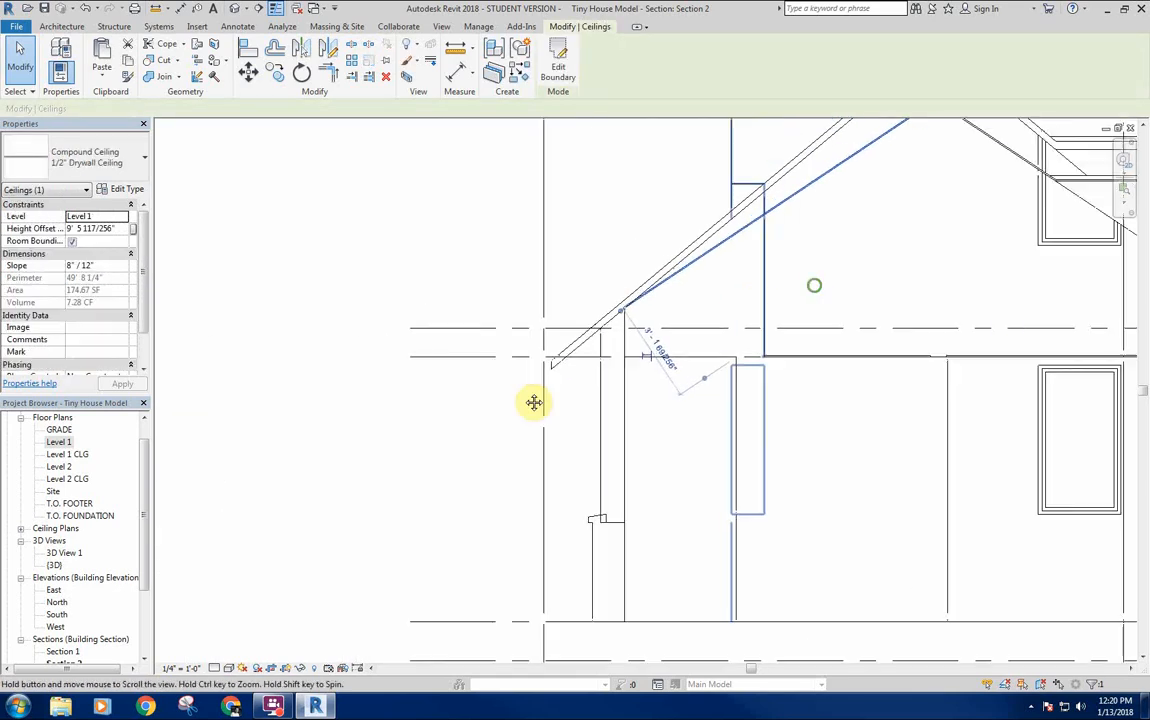
{"action": "left_click", "coordinate": [882, 287], "text": "ctrl"}
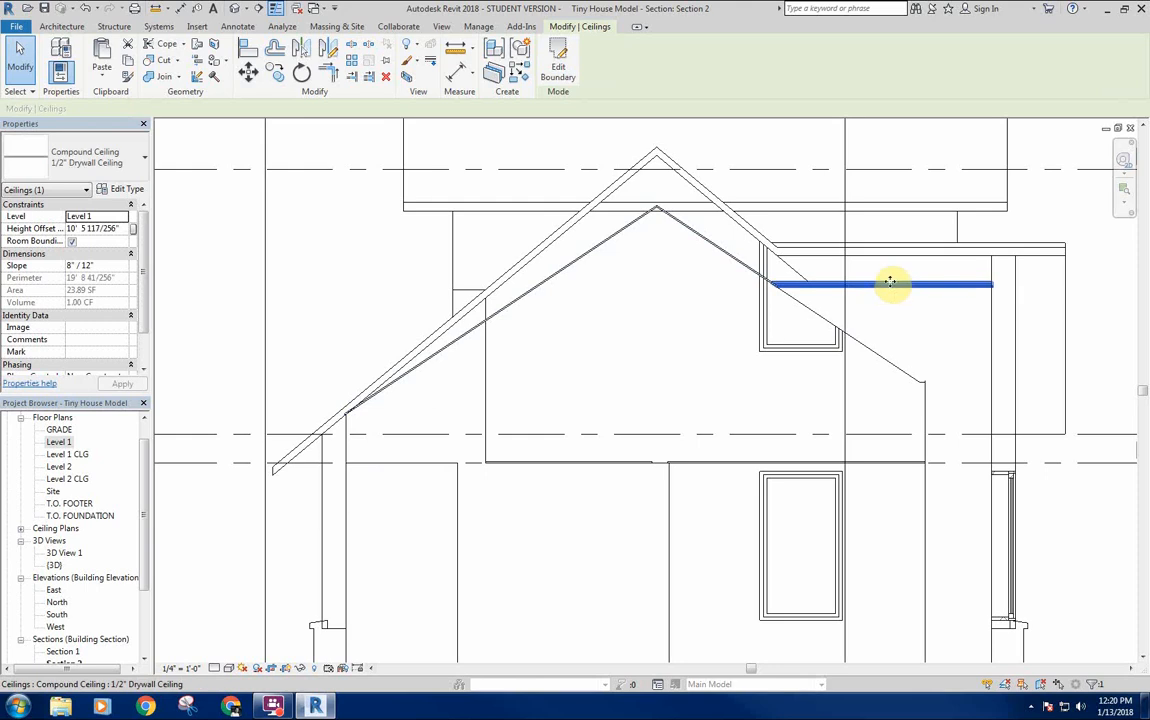
{"action": "left_click", "coordinate": [890, 282]}
{"action": "left_click", "coordinate": [892, 286], "text": "ctrl"}
{"action": "scroll", "coordinate": [662, 362], "scroll_direction": "down", "scroll_amount": 3}
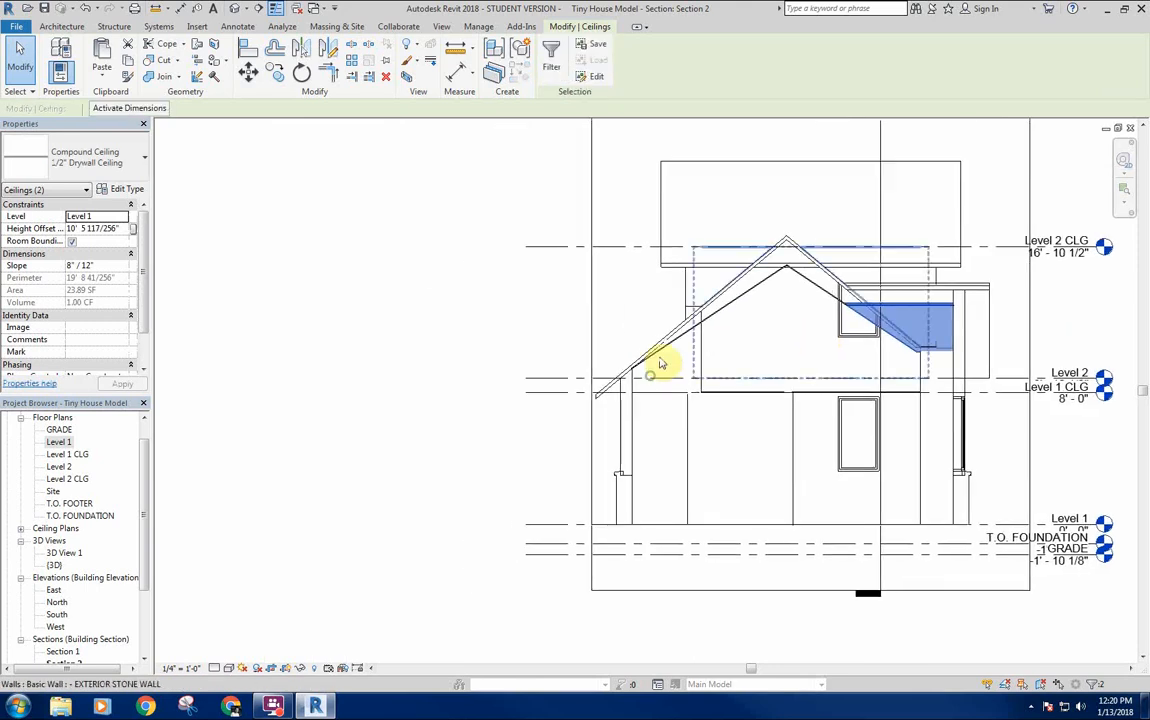
{"action": "scroll", "coordinate": [839, 267], "scroll_direction": "up", "scroll_amount": 5}
{"action": "left_click", "coordinate": [811, 290], "text": "ctrl"}
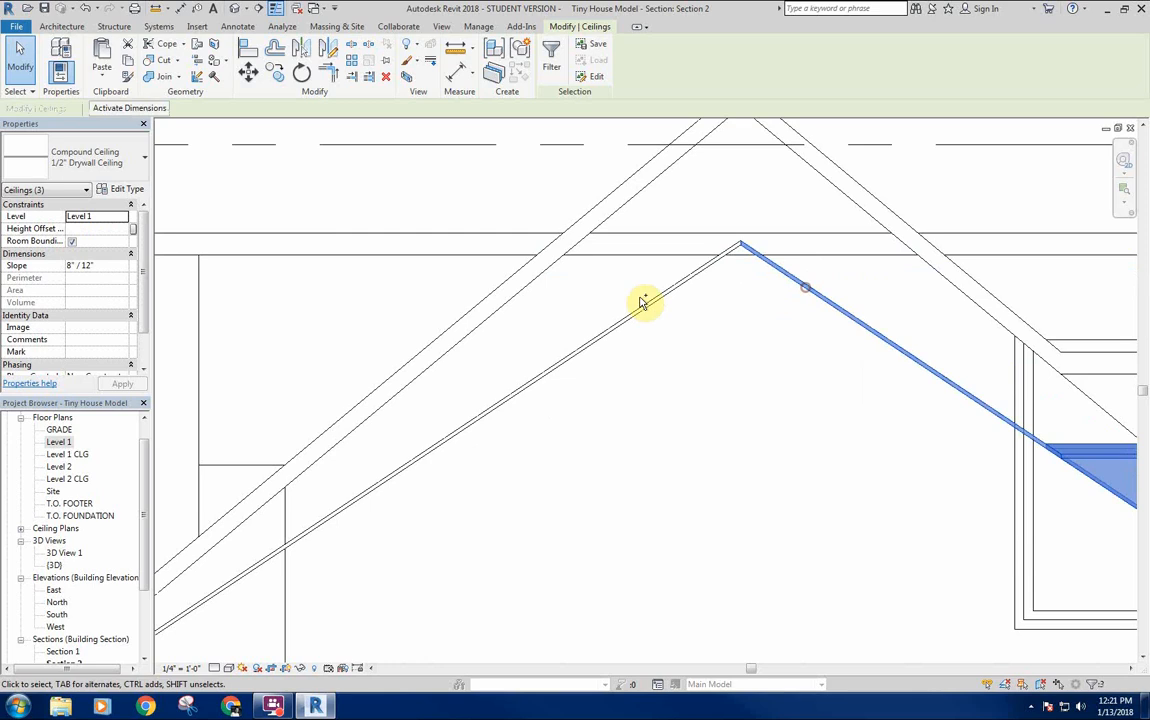
{"action": "left_click", "coordinate": [647, 305], "text": "ctrl"}
{"action": "scroll", "coordinate": [623, 421], "scroll_direction": "down", "scroll_amount": 2}
{"action": "scroll", "coordinate": [616, 437], "scroll_direction": "up", "scroll_amount": 6}
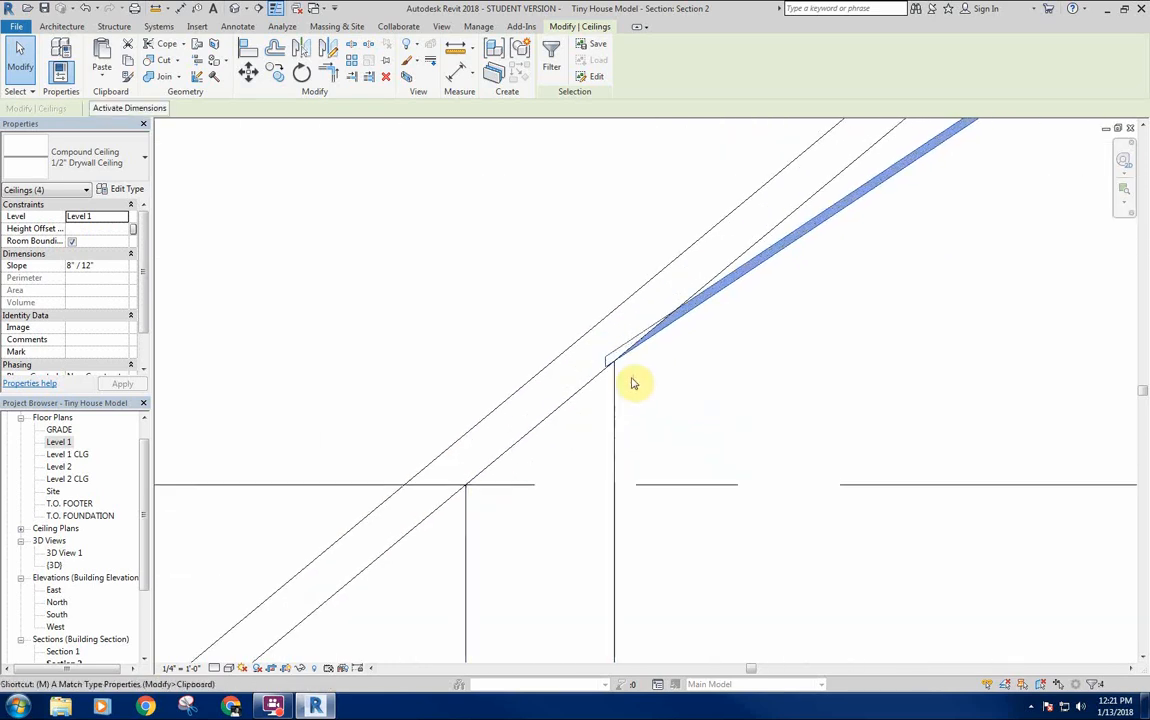
{"action": "key", "text": "m"}
{"action": "key", "text": "v"}
{"action": "left_click", "coordinate": [613, 360]}
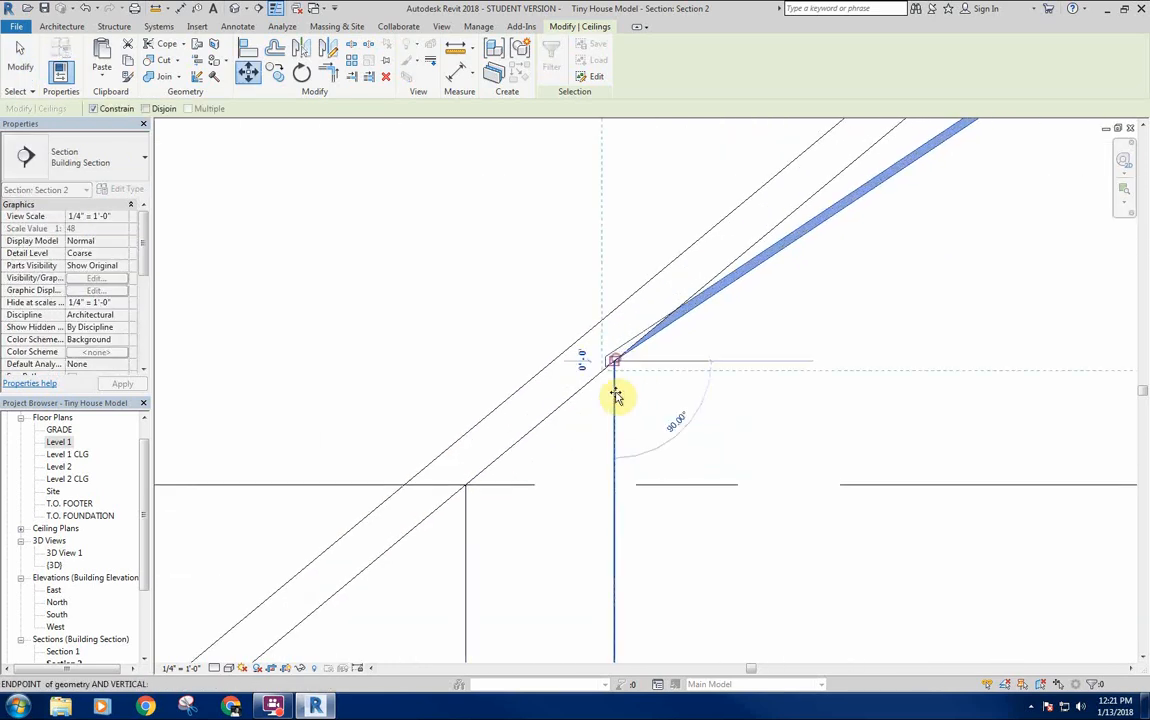
{"action": "left_click", "coordinate": [614, 486]}
{"action": "scroll", "coordinate": [693, 455], "scroll_direction": "down", "scroll_amount": 5}
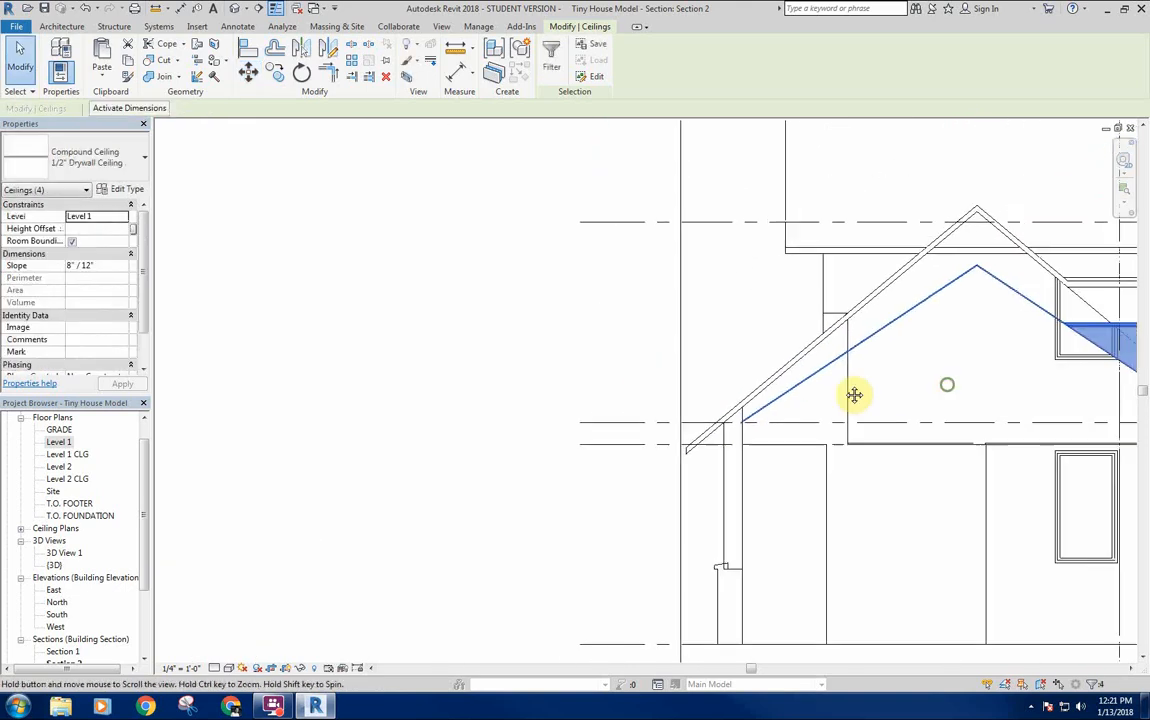
{"action": "scroll", "coordinate": [772, 386], "scroll_direction": "down", "scroll_amount": 1}
{"action": "middle_click_drag", "start_coordinate": [770, 387], "coordinate": [675, 392]}
{"action": "scroll", "coordinate": [819, 311], "scroll_direction": "up", "scroll_amount": 4}
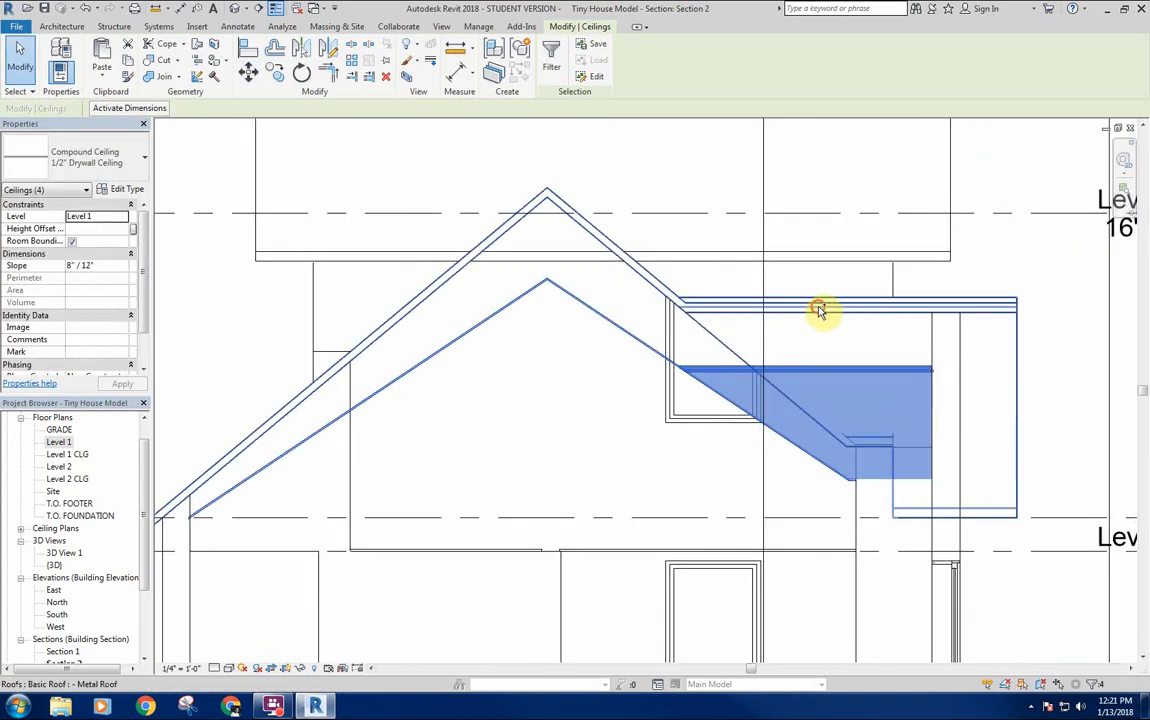
{"action": "left_click", "coordinate": [819, 311], "text": "ctrl"}
{"action": "scroll", "coordinate": [670, 411], "scroll_direction": "down", "scroll_amount": 3}
{"action": "scroll", "coordinate": [670, 410], "scroll_direction": "down", "scroll_amount": 1}
{"action": "scroll", "coordinate": [708, 403], "scroll_direction": "up", "scroll_amount": 3}
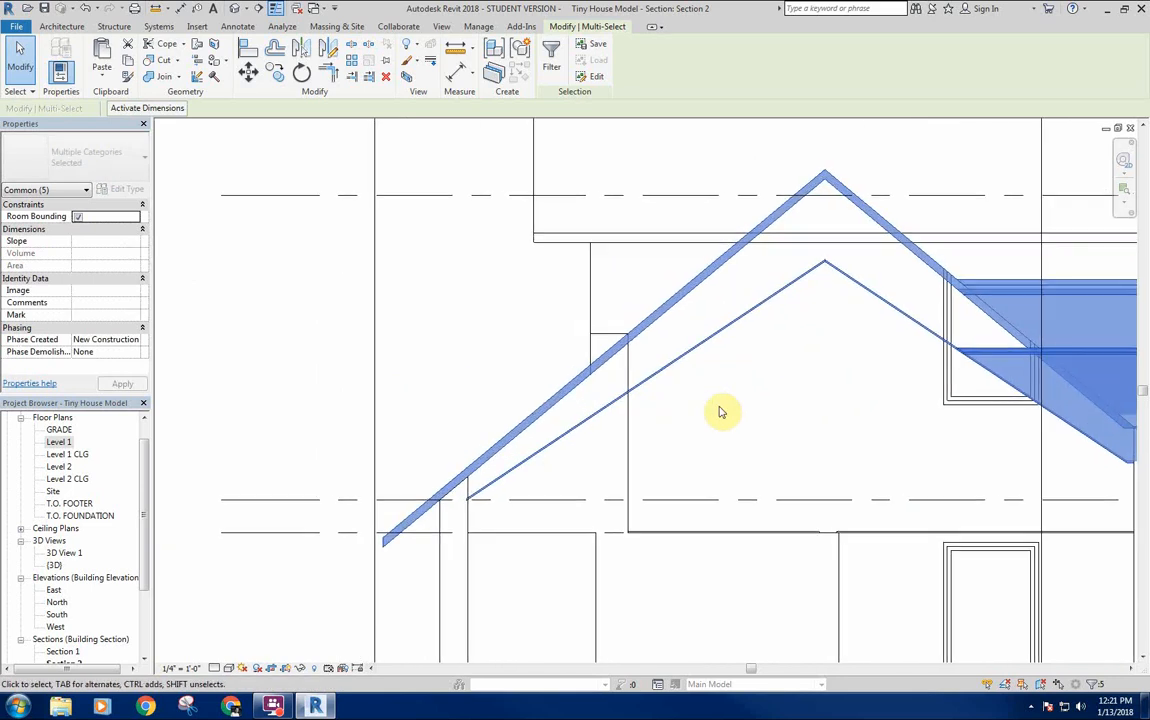
{"action": "scroll", "coordinate": [722, 412], "scroll_direction": "down", "scroll_amount": 2}
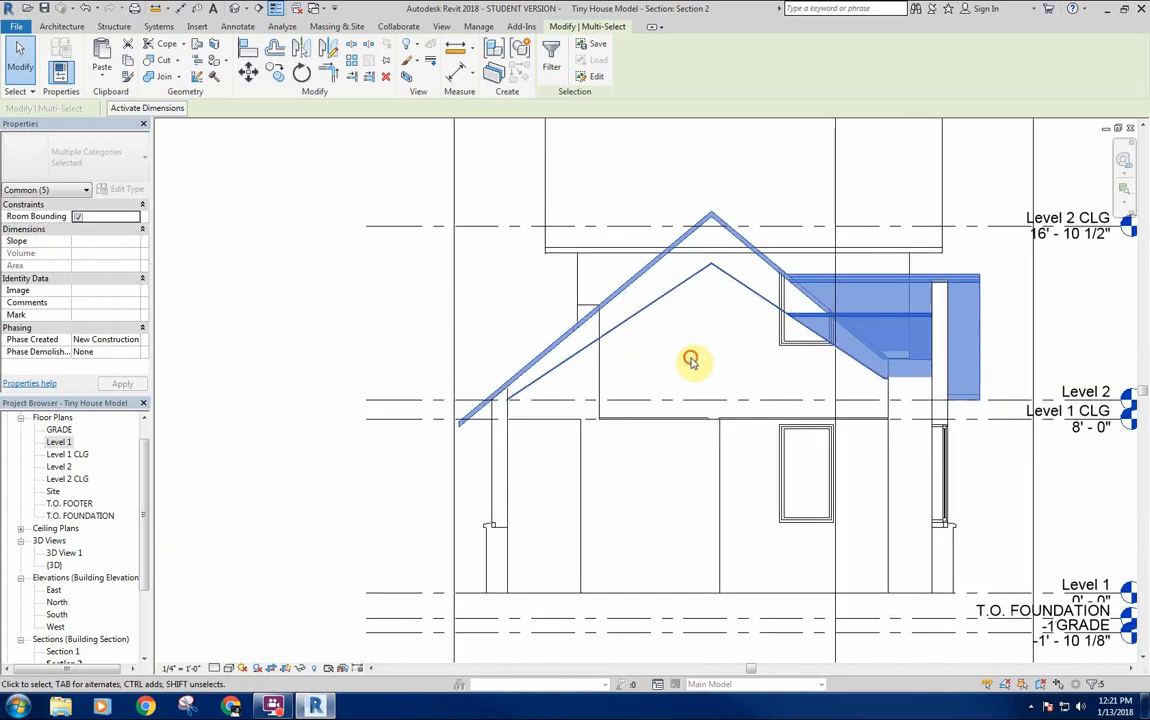
{"action": "left_click", "coordinate": [690, 360]}
{"action": "middle_click_drag", "start_coordinate": [694, 346], "coordinate": [672, 390]}
{"action": "scroll", "coordinate": [670, 347], "scroll_direction": "up", "scroll_amount": 2}
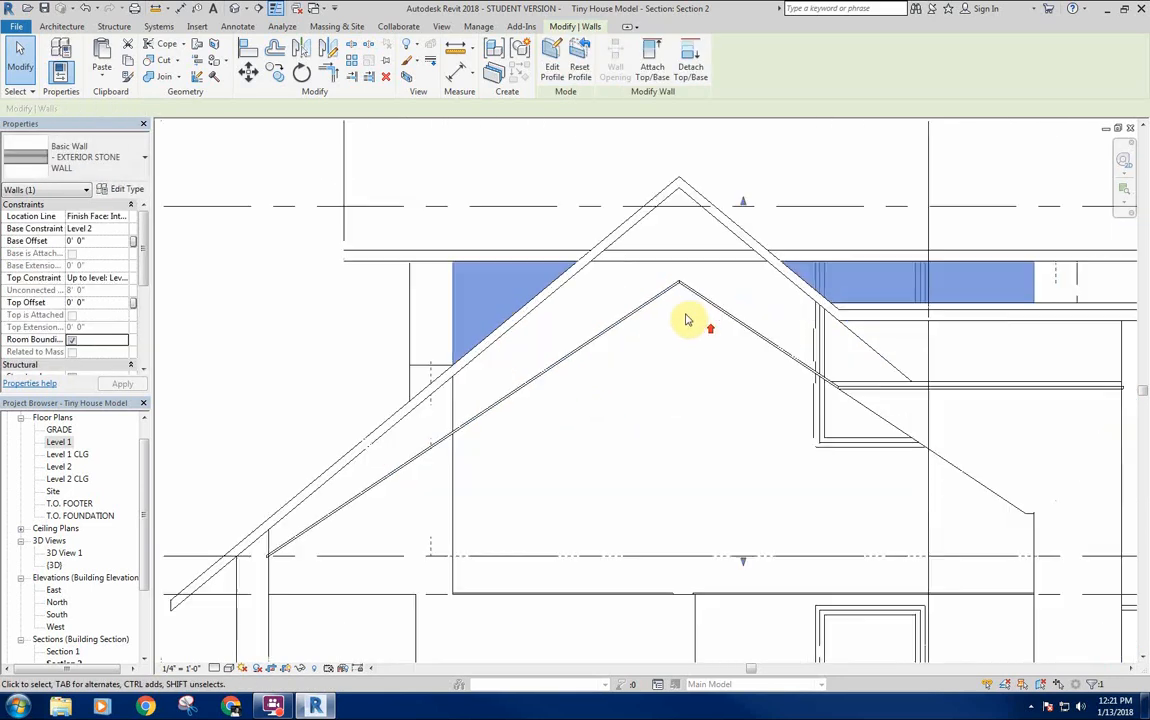
{"action": "key", "text": "Escape"}
Draw a vertical thin detail line about 6'-3" long from the underside of the ceiling ridge down to the Level 2 line.
{"action": "key", "text": "d"}
{"action": "key", "text": "l"}
{"action": "scroll", "coordinate": [680, 290], "scroll_direction": "up", "scroll_amount": 1}
{"action": "left_click", "coordinate": [680, 283]}
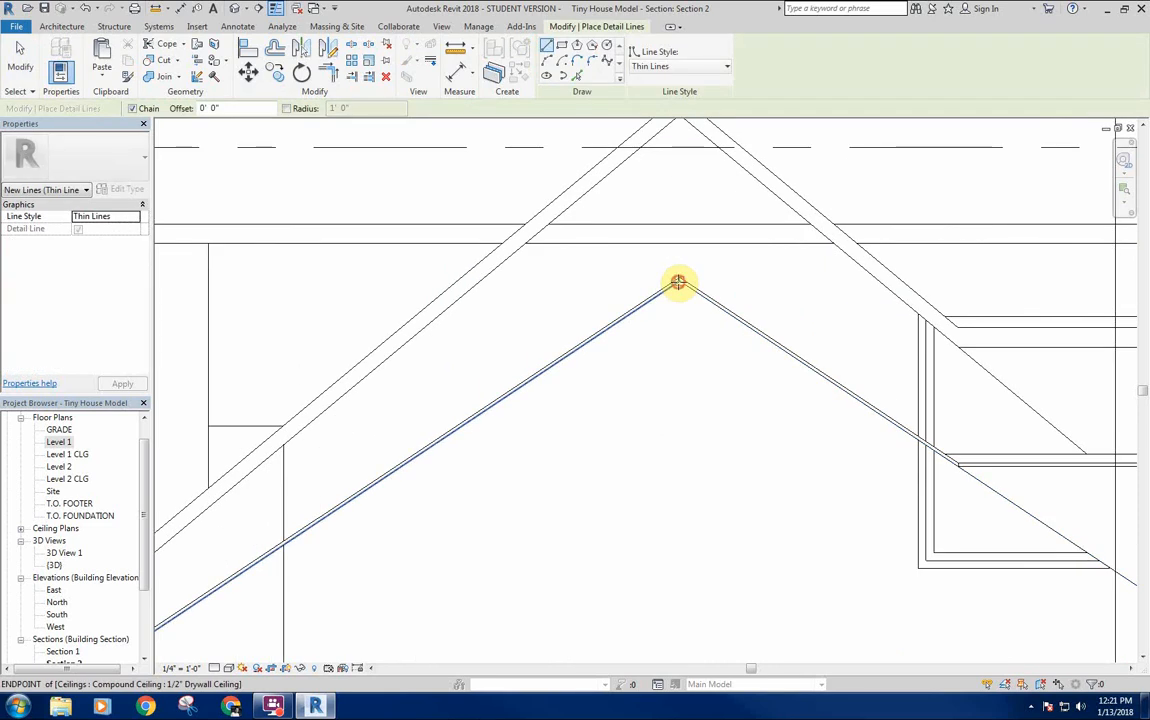
{"action": "scroll", "coordinate": [682, 300], "scroll_direction": "down", "scroll_amount": 2}
{"action": "left_click", "coordinate": [660, 547]}
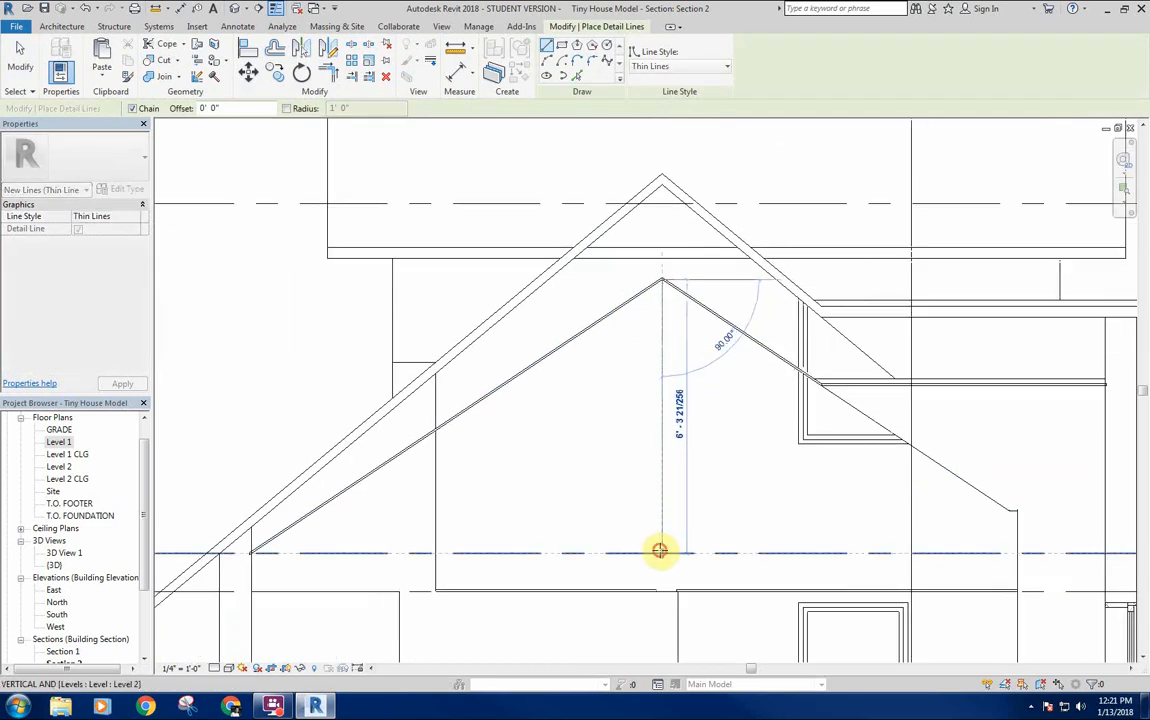
{"action": "key", "text": "Escape"}
{"action": "key", "text": "Escape"}
{"action": "left_click", "coordinate": [658, 270]}
{"action": "scroll", "coordinate": [657, 262], "scroll_direction": "up", "scroll_amount": 2}
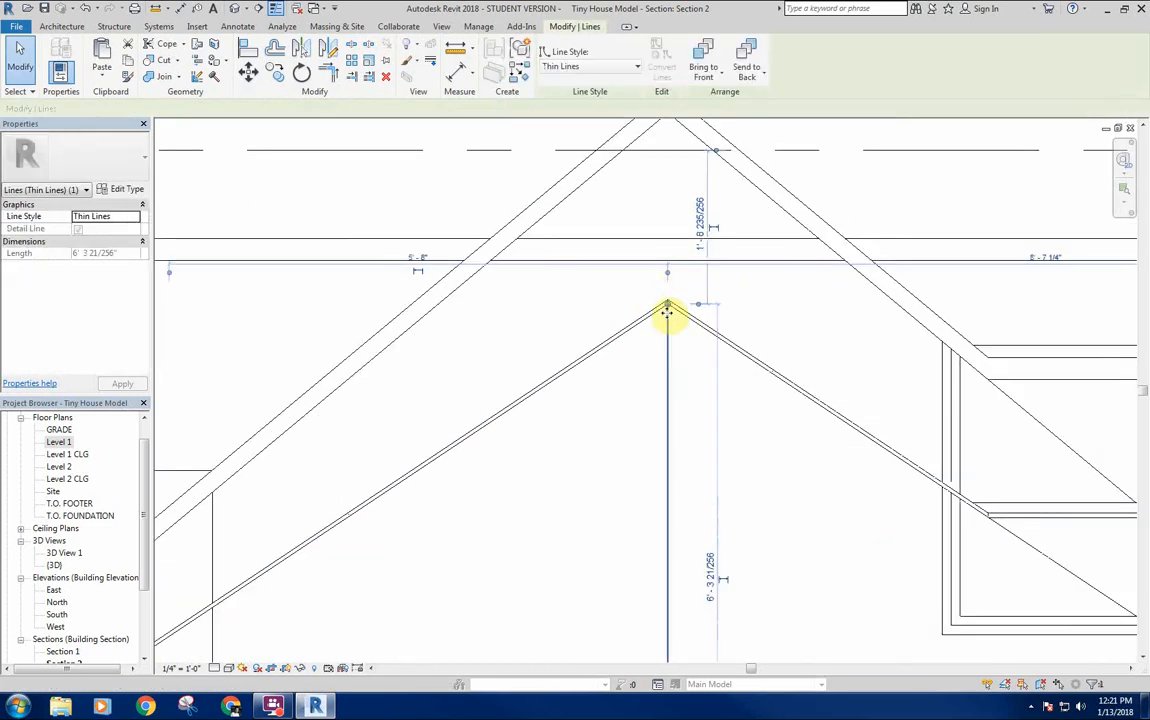
Stretch the vertical detail line upward past the ceiling ridge and set its length to 7'-0".
{"action": "scroll", "coordinate": [667, 311], "scroll_direction": "down", "scroll_amount": 1}
{"action": "middle_click_drag", "start_coordinate": [668, 312], "coordinate": [673, 253]}
{"action": "left_click_drag", "start_coordinate": [672, 246], "coordinate": [669, 196]}
{"action": "scroll", "coordinate": [674, 200], "scroll_direction": "up", "scroll_amount": 2}
{"action": "scroll", "coordinate": [708, 362], "scroll_direction": "down", "scroll_amount": 3}
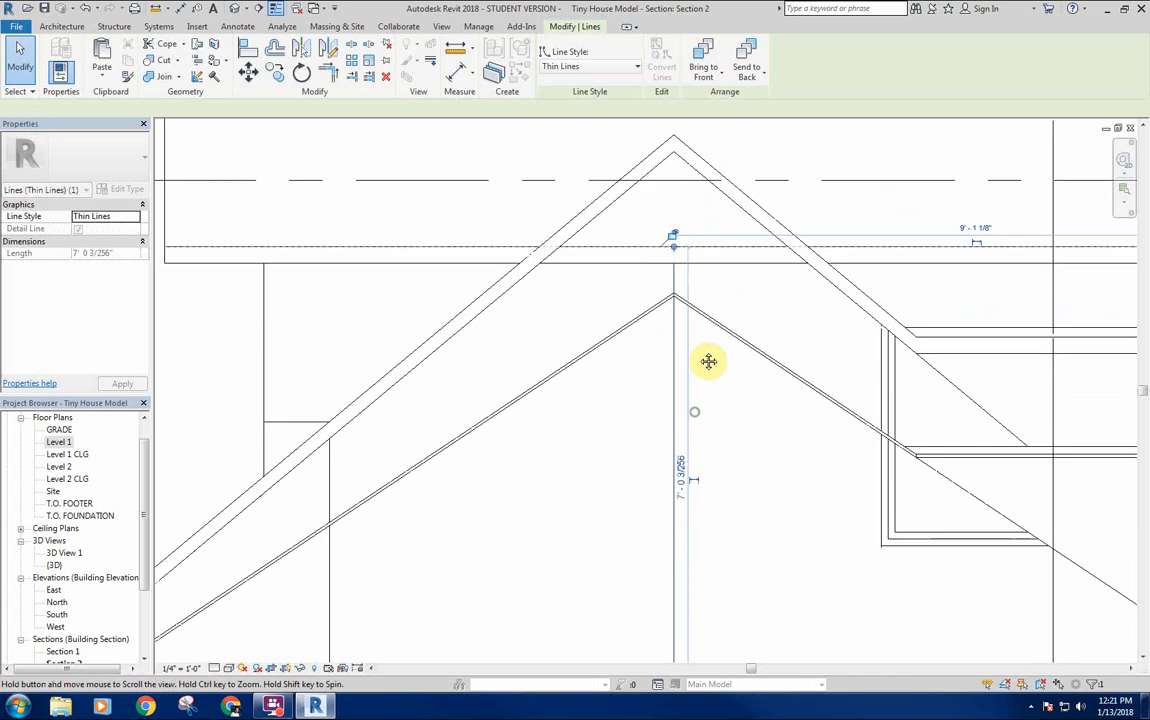
{"action": "type", "text": "7' 0 3/256\""}
{"action": "key", "text": "Return"}
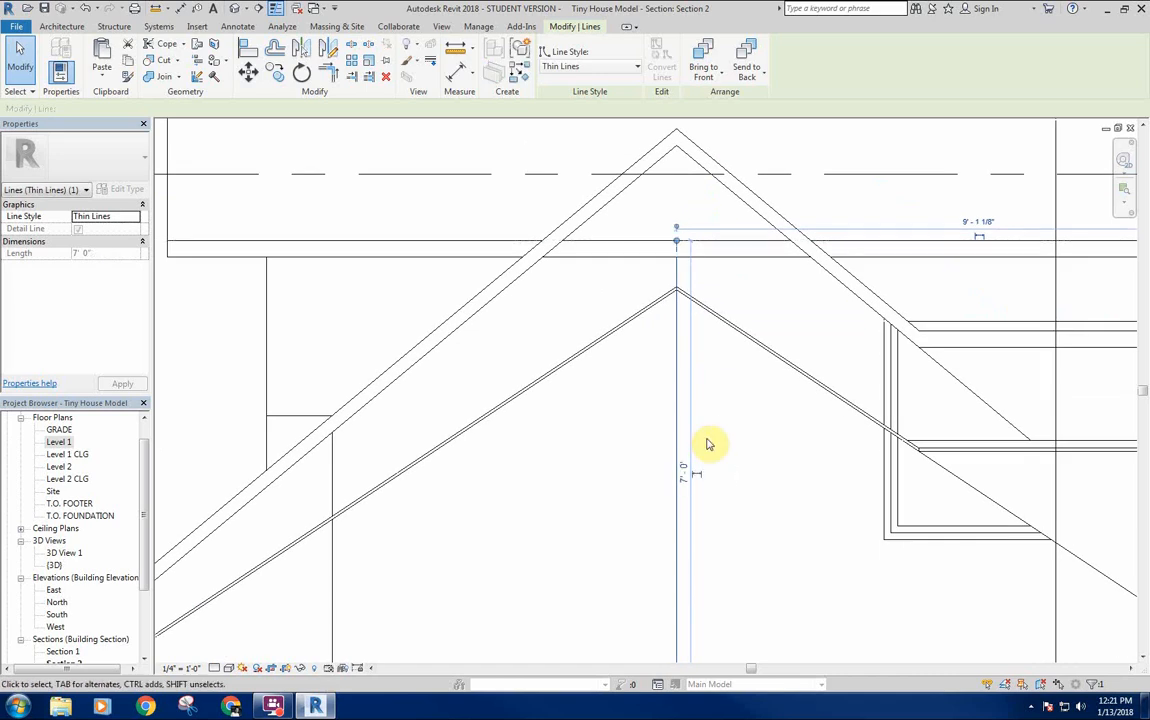
{"action": "scroll", "coordinate": [698, 455], "scroll_direction": "down", "scroll_amount": 2}
{"action": "scroll", "coordinate": [690, 205], "scroll_direction": "up", "scroll_amount": 3}
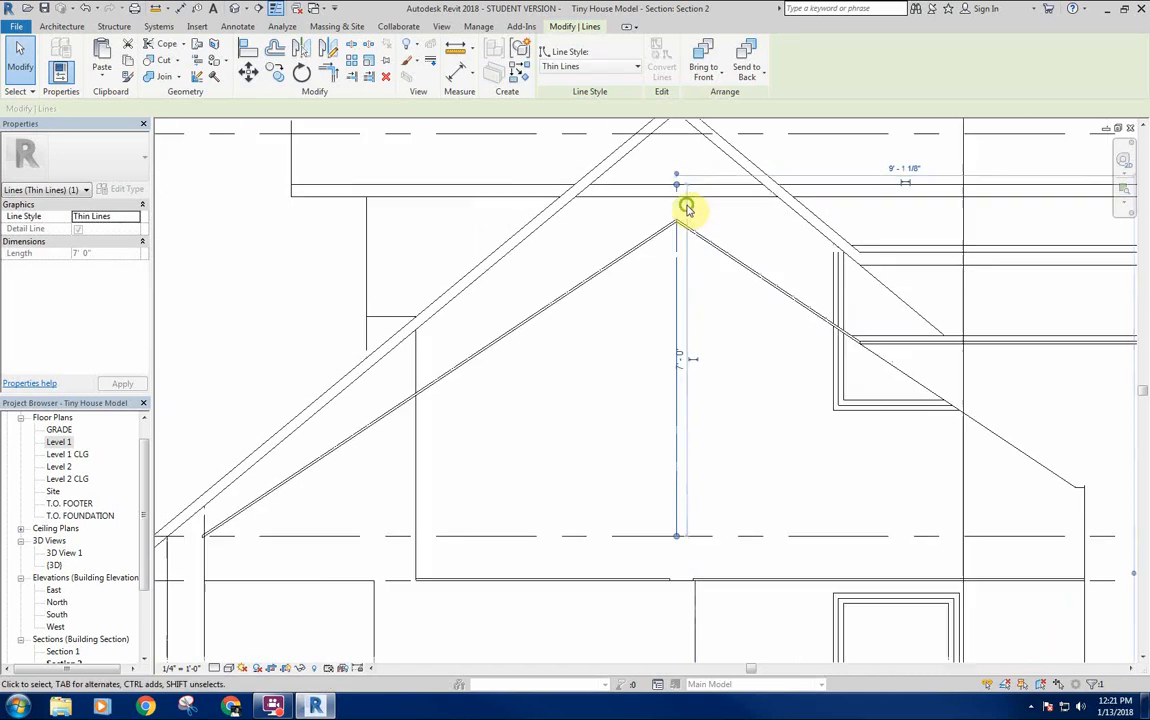
Snap the detail line's lower end onto the Level 2 line and deselect the line.
{"action": "scroll", "coordinate": [686, 542], "scroll_direction": "up", "scroll_amount": 4}
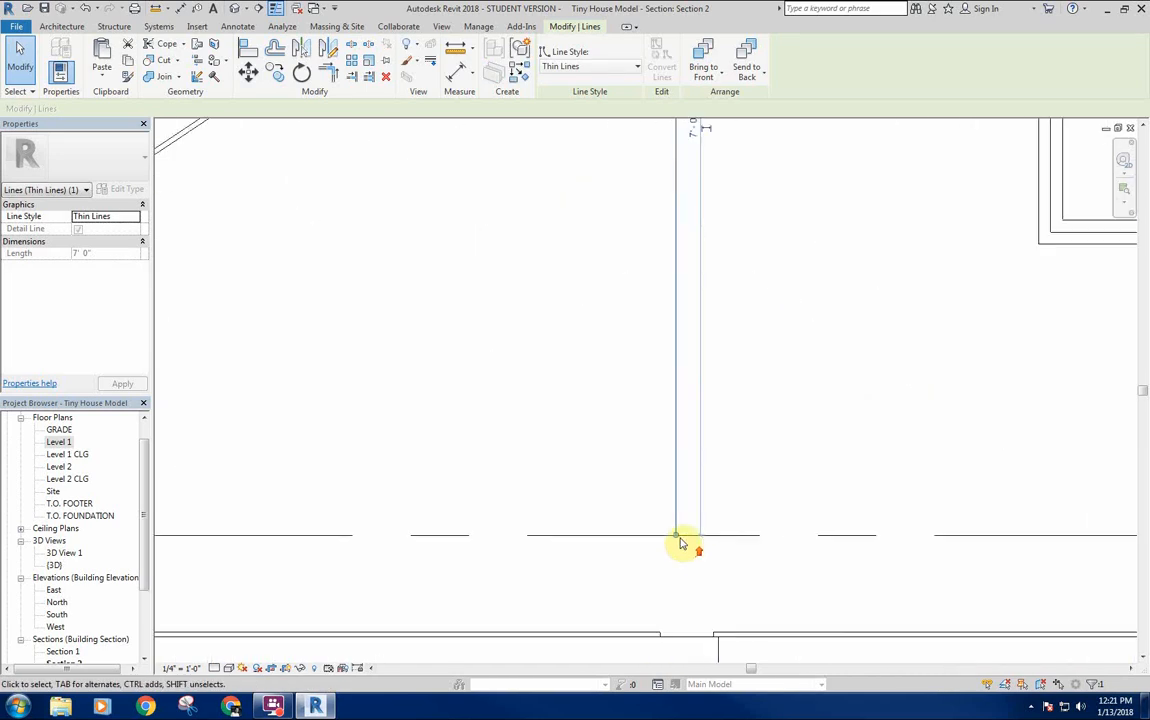
{"action": "left_click_drag", "start_coordinate": [672, 531], "coordinate": [660, 531]}
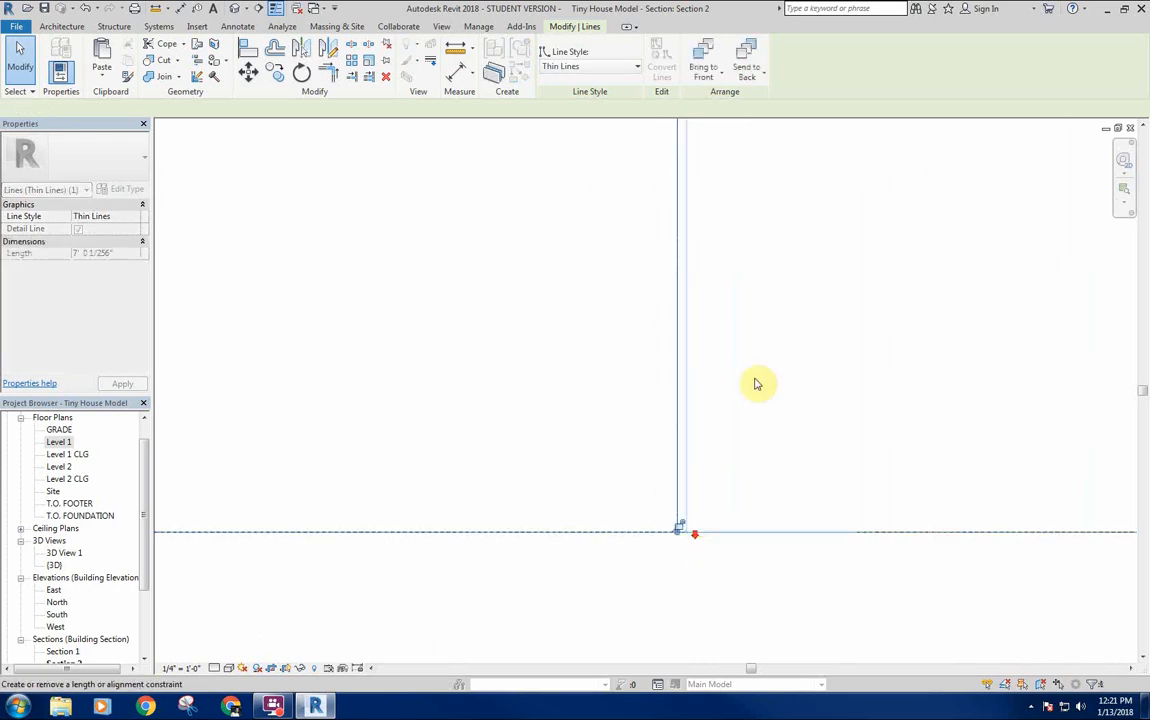
{"action": "scroll", "coordinate": [769, 253], "scroll_direction": "down", "scroll_amount": 2}
{"action": "scroll", "coordinate": [769, 253], "scroll_direction": "down", "scroll_amount": 2}
{"action": "middle_click_drag", "start_coordinate": [769, 253], "coordinate": [749, 506]}
{"action": "middle_click_drag", "start_coordinate": [784, 352], "coordinate": [777, 575]}
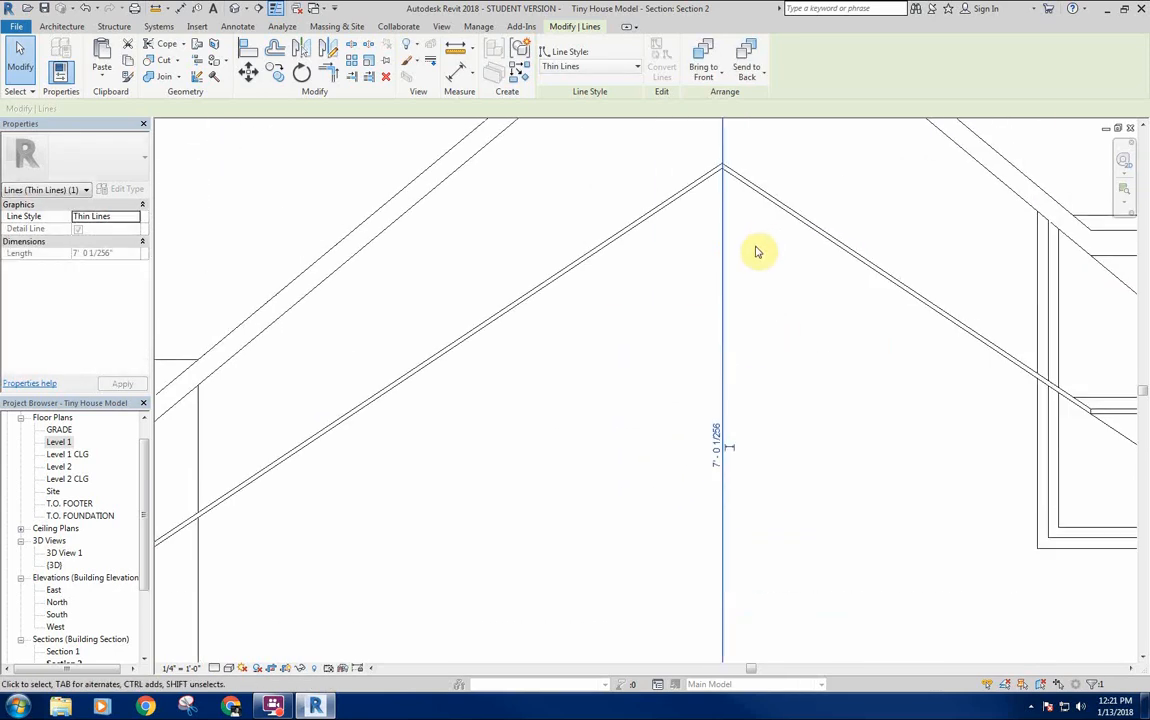
{"action": "scroll", "coordinate": [617, 471], "scroll_direction": "down", "scroll_amount": 3}
{"action": "key", "text": "Escape"}
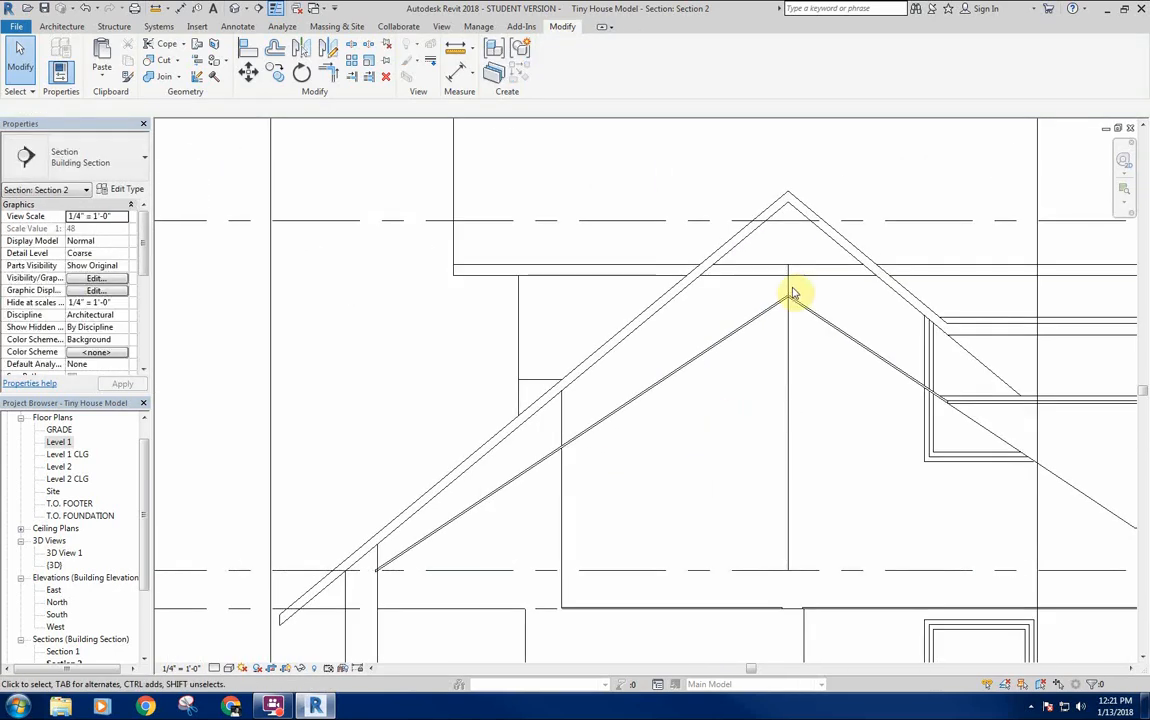
Move the roof and the sloped Level 1 ceilings up together until the ceiling ridge's underside meets the detail line's top end.
{"action": "left_click", "coordinate": [785, 305]}
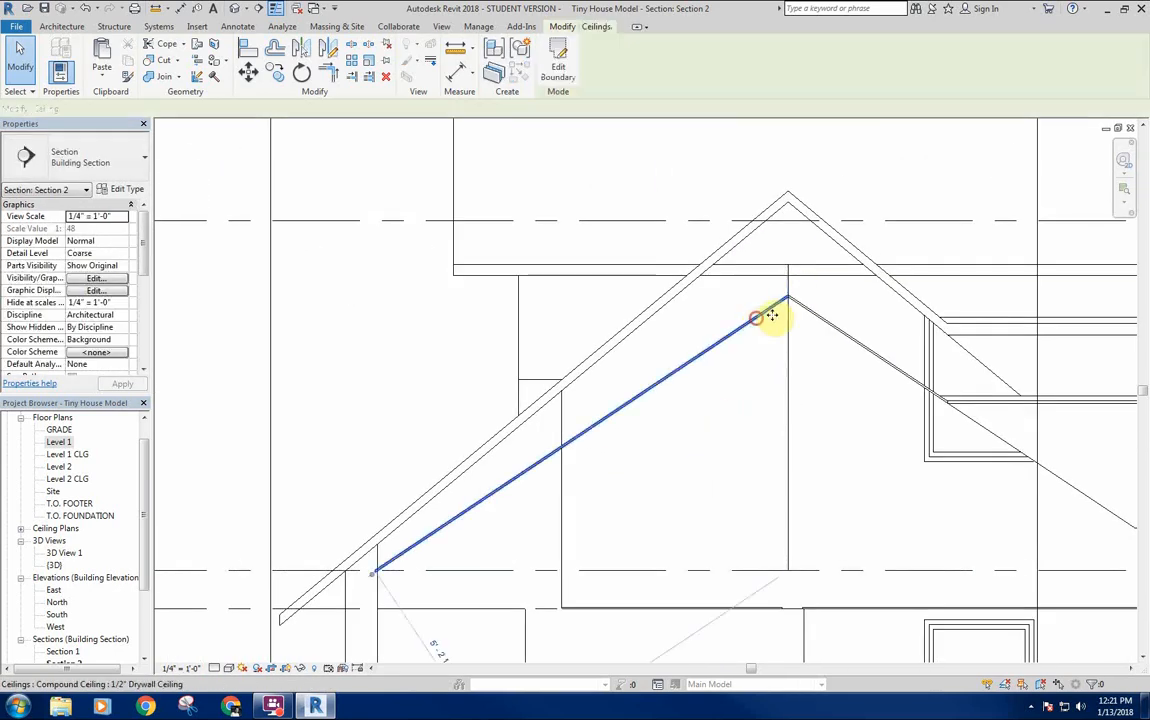
{"action": "left_click", "coordinate": [750, 245], "text": "ctrl"}
{"action": "scroll", "coordinate": [642, 465], "scroll_direction": "down", "scroll_amount": 3}
{"action": "scroll", "coordinate": [820, 427], "scroll_direction": "up", "scroll_amount": 4}
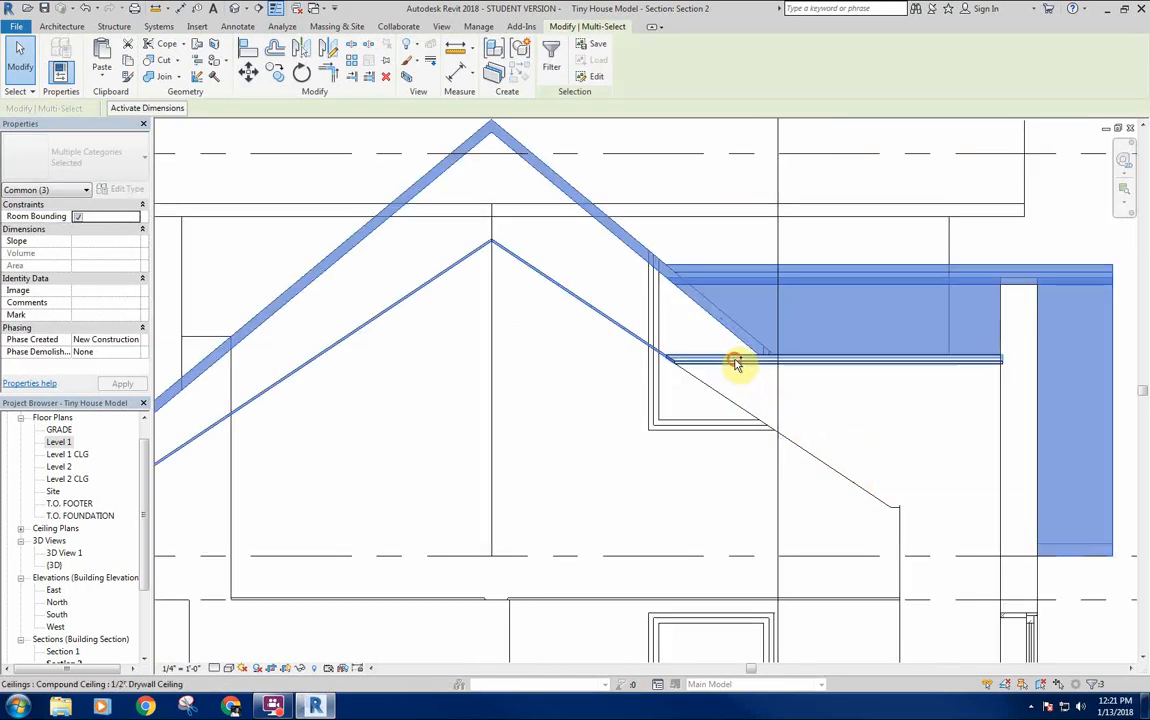
{"action": "left_click", "coordinate": [733, 362], "text": "ctrl"}
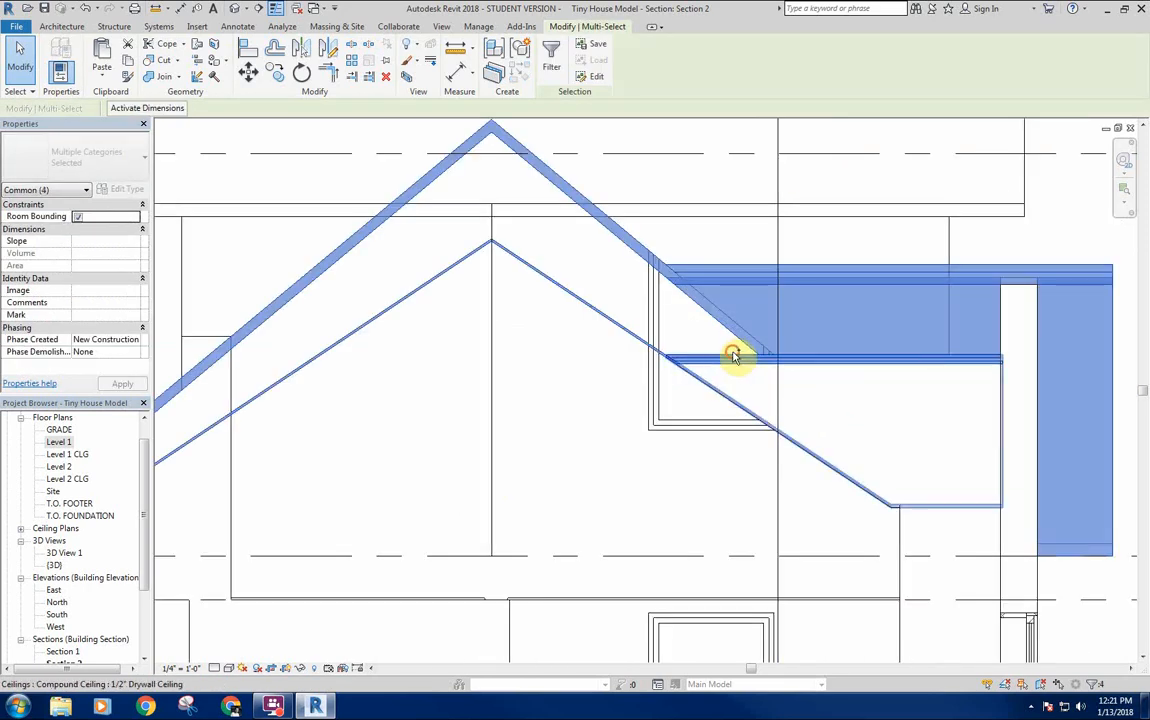
{"action": "left_click", "coordinate": [736, 352], "text": "ctrl"}
{"action": "scroll", "coordinate": [694, 459], "scroll_direction": "down", "scroll_amount": 3}
{"action": "middle_click_drag", "start_coordinate": [694, 459], "coordinate": [766, 459]}
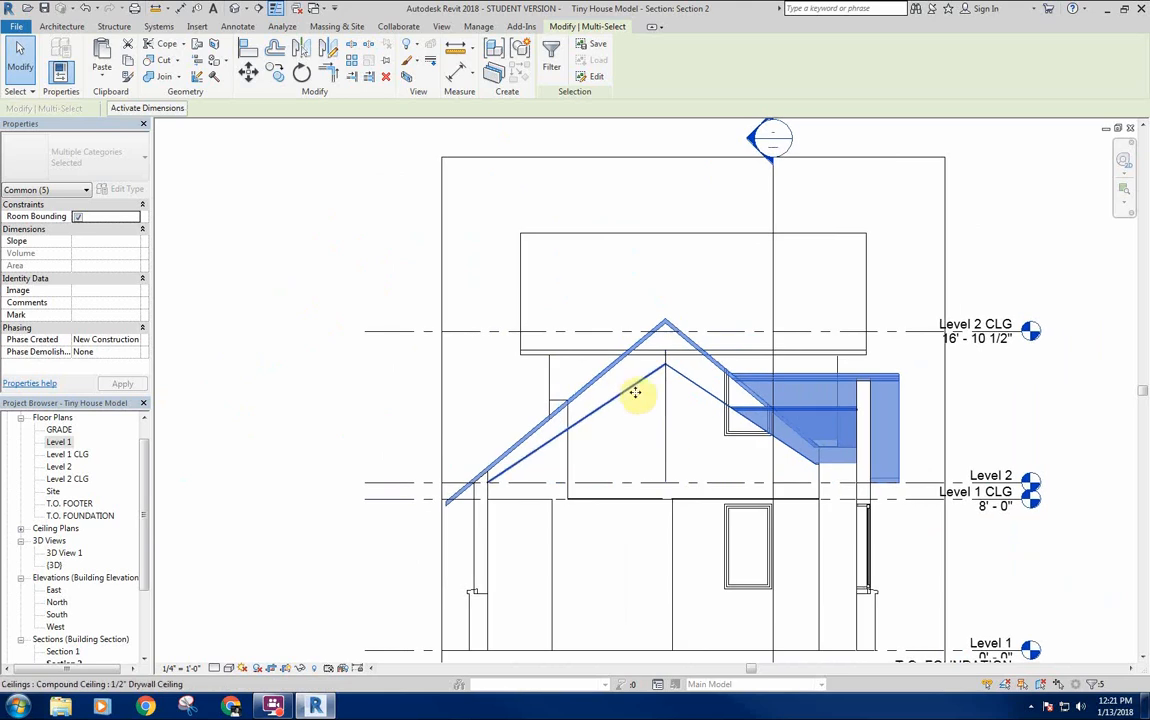
{"action": "scroll", "coordinate": [635, 393], "scroll_direction": "up", "scroll_amount": 6}
{"action": "key", "text": "m"}
{"action": "key", "text": "v"}
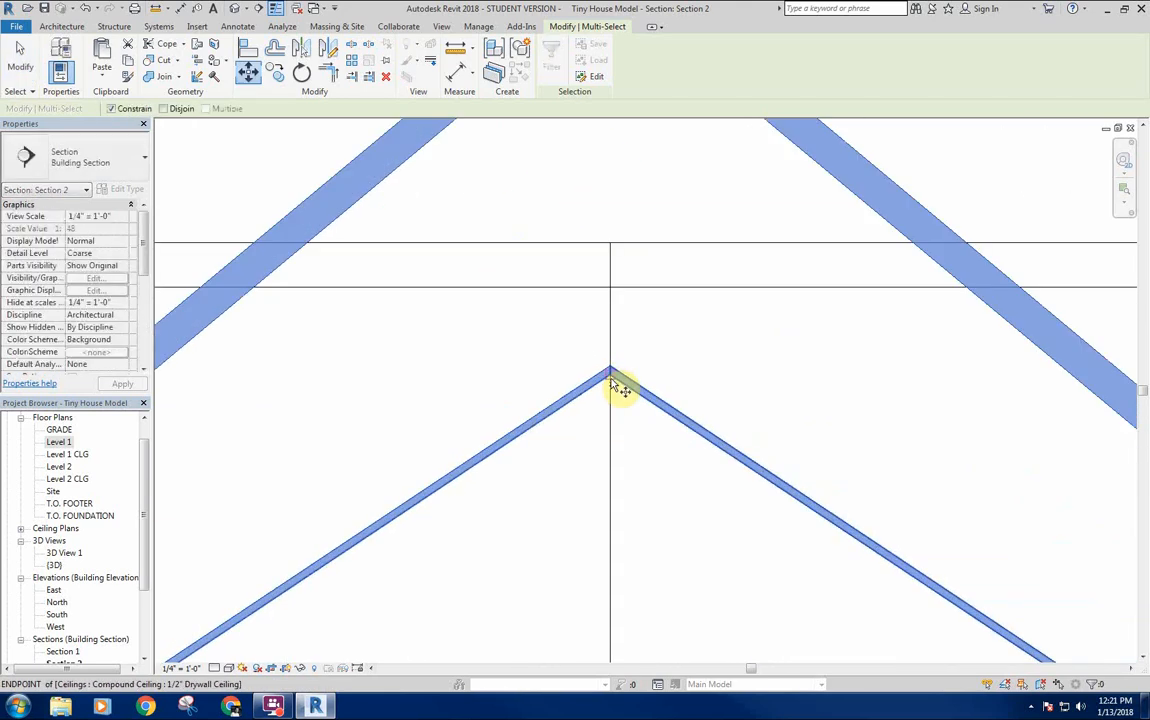
{"action": "left_click", "coordinate": [611, 379]}
{"action": "left_click", "coordinate": [609, 245]}
{"action": "scroll", "coordinate": [596, 437], "scroll_direction": "down", "scroll_amount": 3}
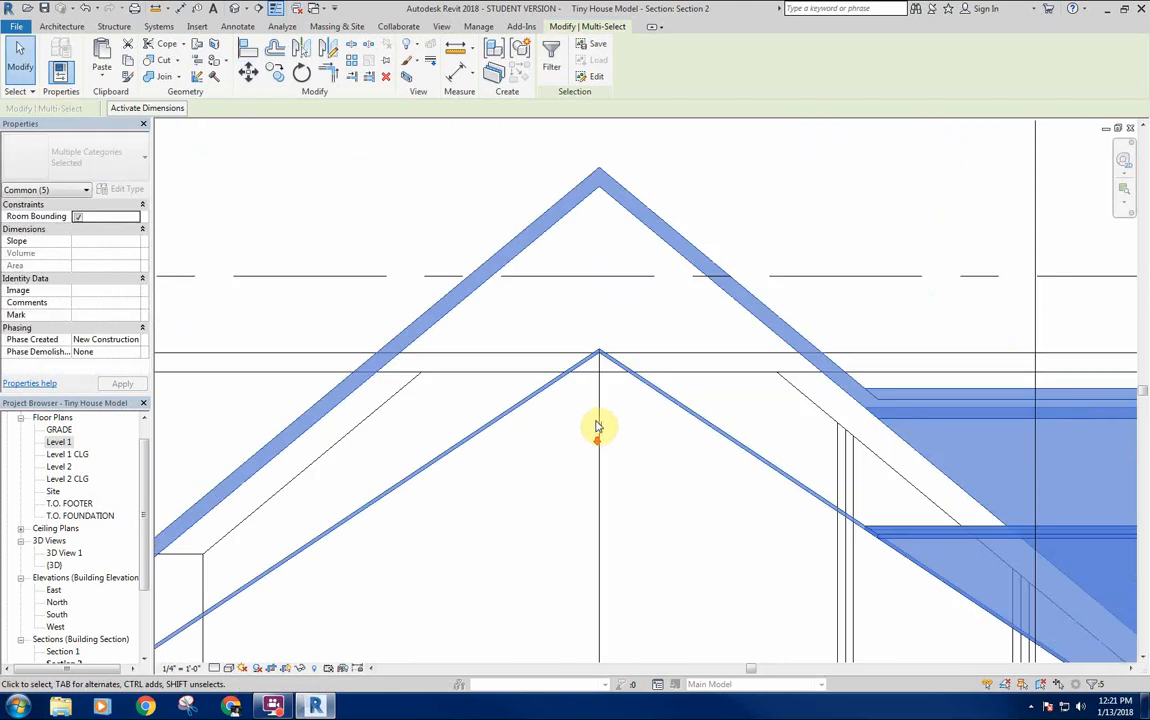
Delete the vertical detail line under the ceiling ridge.
{"action": "left_click", "coordinate": [602, 413]}
{"action": "scroll", "coordinate": [583, 472], "scroll_direction": "down", "scroll_amount": 2}
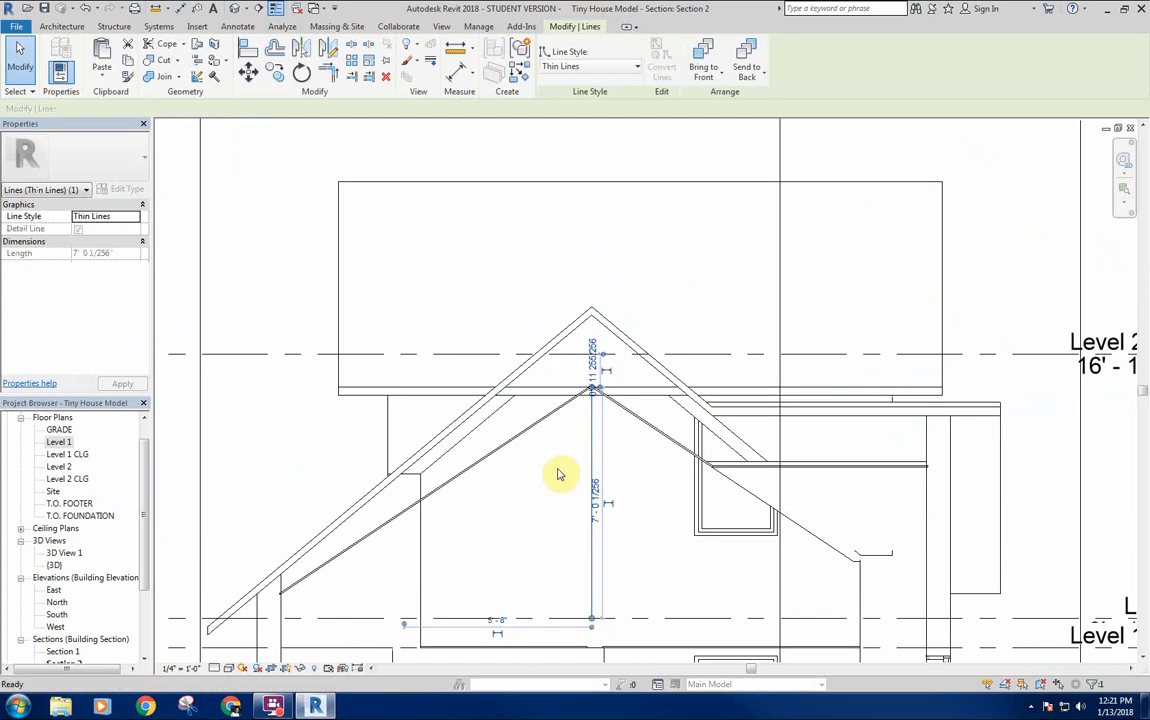
{"action": "key", "text": "Escape"}
{"action": "scroll", "coordinate": [596, 452], "scroll_direction": "up", "scroll_amount": 2}
{"action": "scroll", "coordinate": [590, 445], "scroll_direction": "down", "scroll_amount": 2}
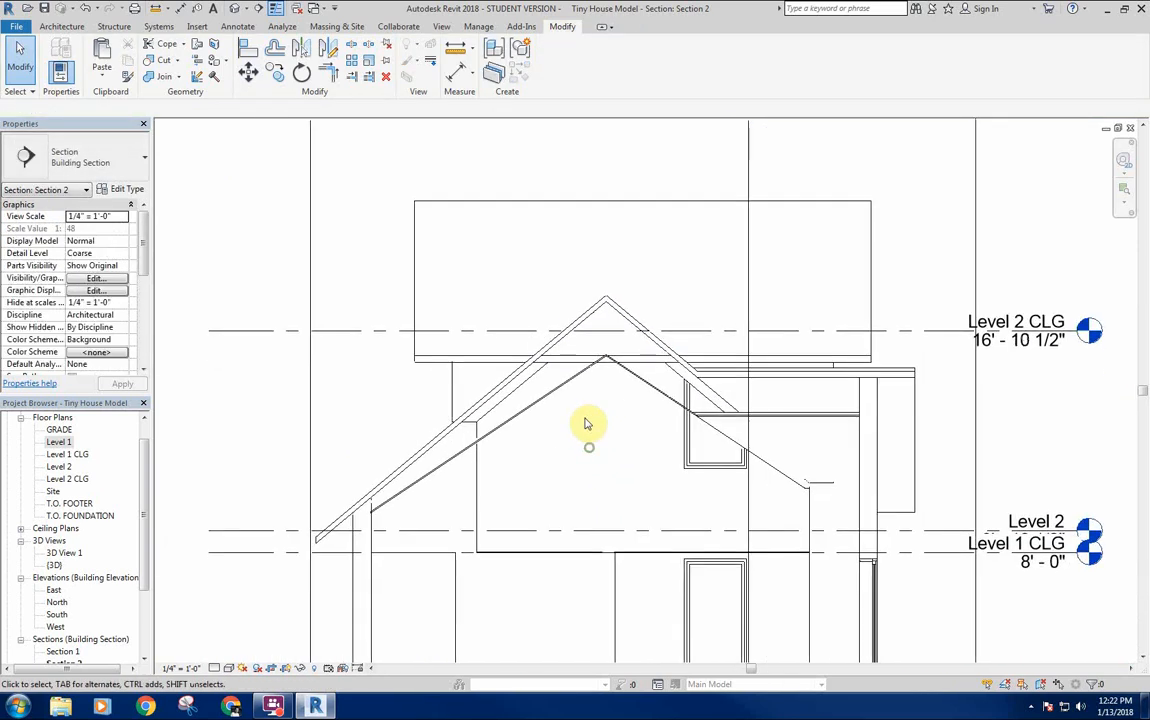
{"action": "middle_click_drag", "start_coordinate": [573, 427], "coordinate": [576, 412]}
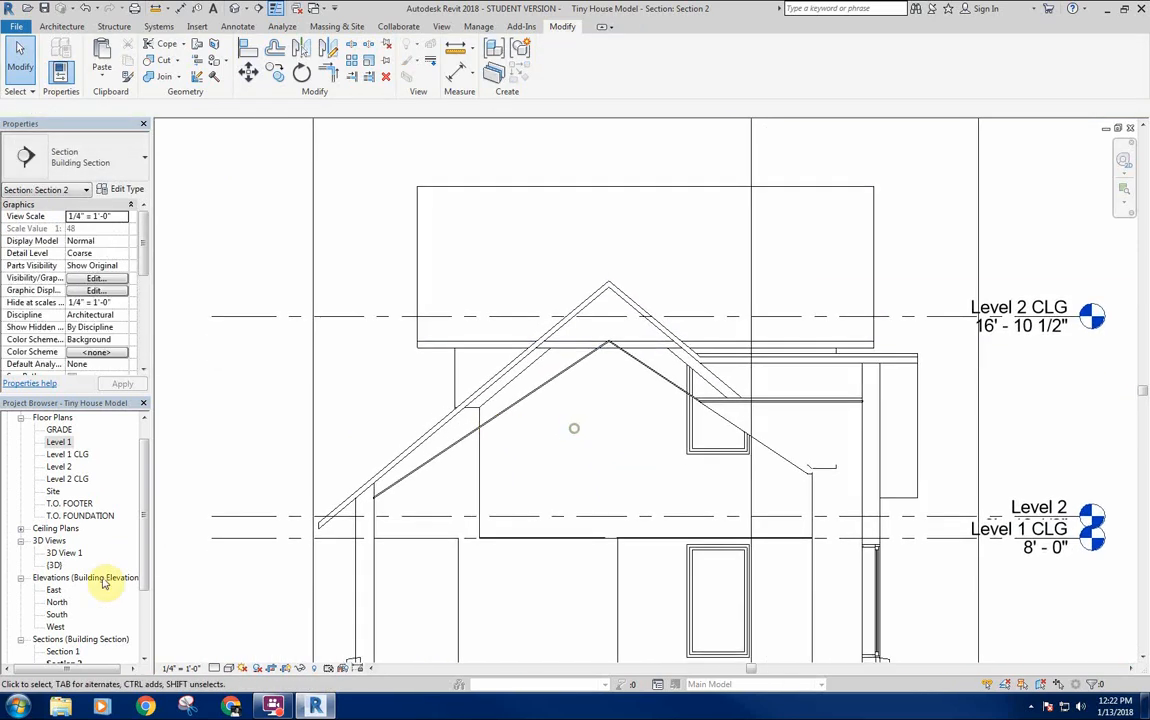
Open the interior perspective 3D View 1 and examine how the sloped ceilings meet the walls and each other.
{"action": "double_click", "coordinate": [60, 554]}
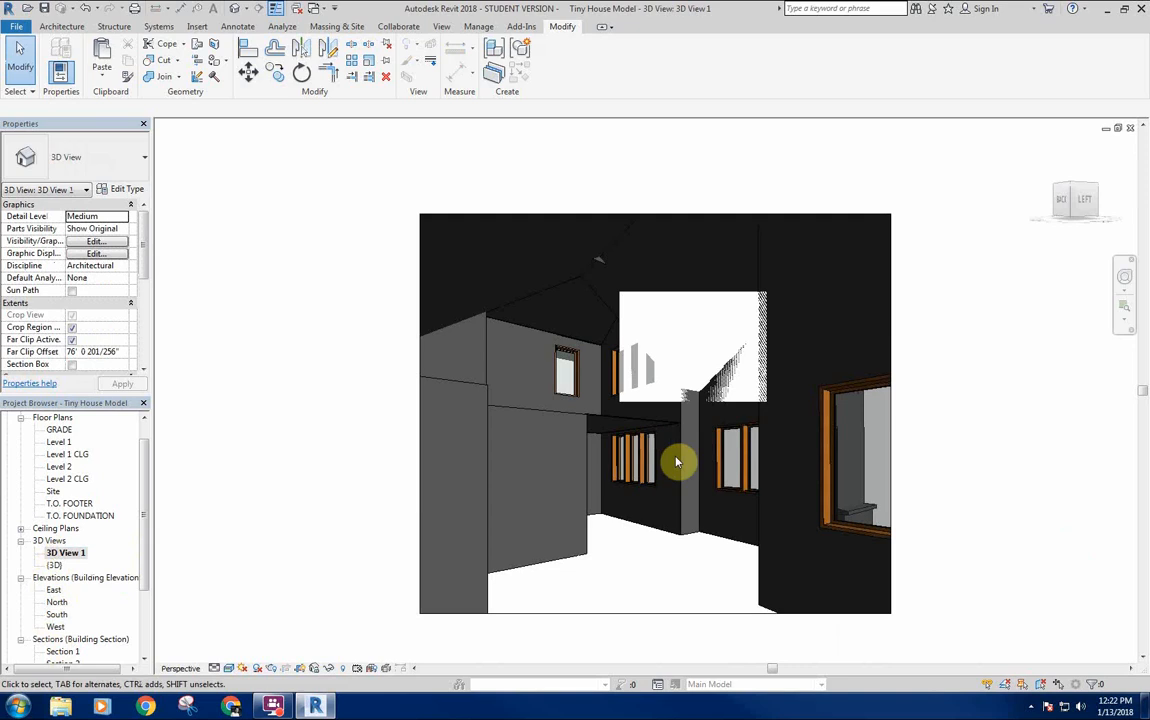
{"action": "scroll", "coordinate": [607, 278], "scroll_direction": "up", "scroll_amount": 5}
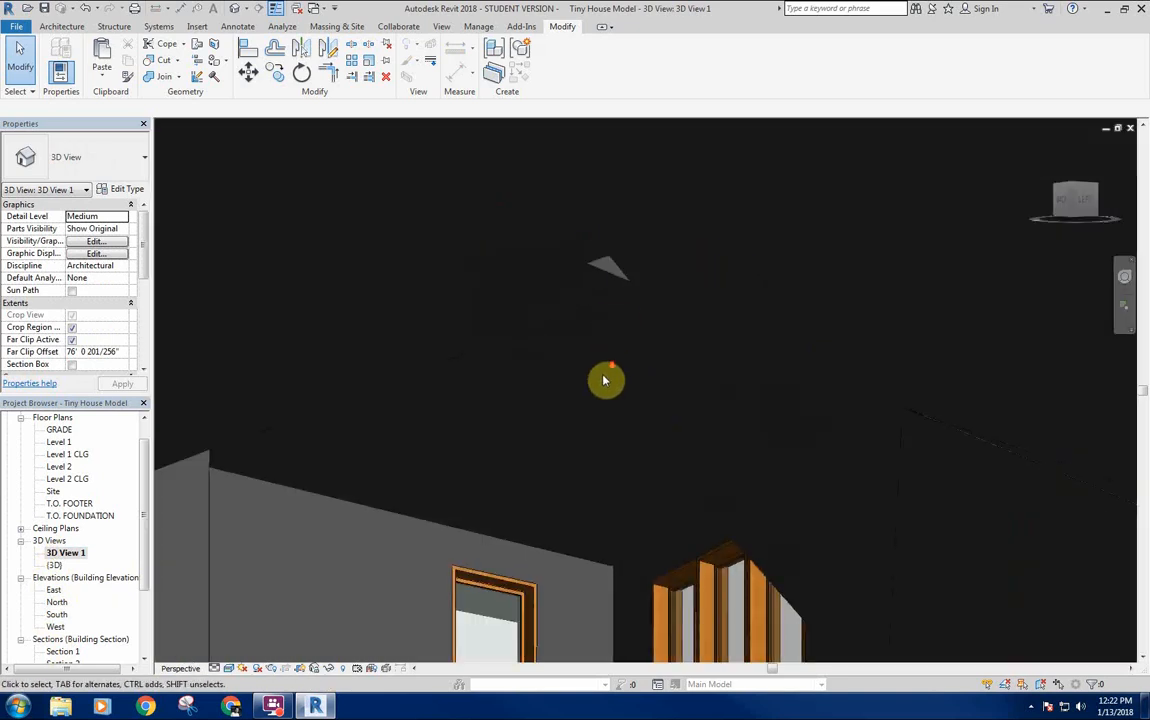
{"action": "scroll", "coordinate": [603, 379], "scroll_direction": "down", "scroll_amount": 1}
{"action": "middle_click_drag", "start_coordinate": [580, 400], "coordinate": [581, 341]}
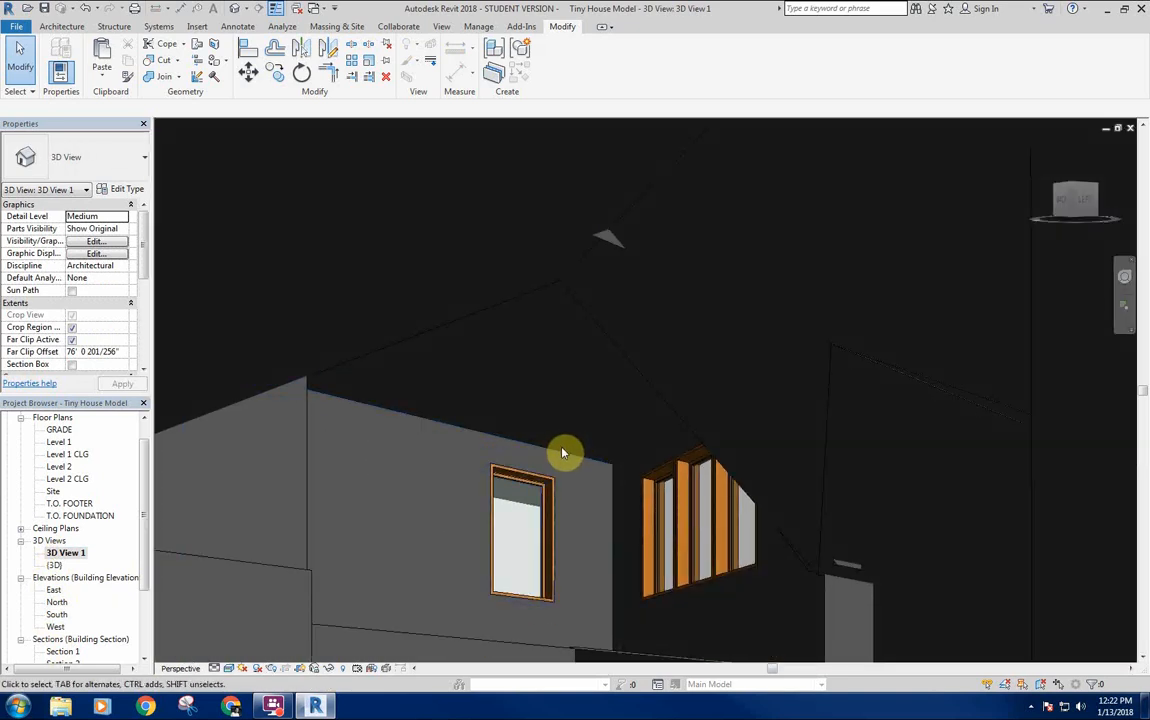
{"action": "left_click", "coordinate": [562, 452]}
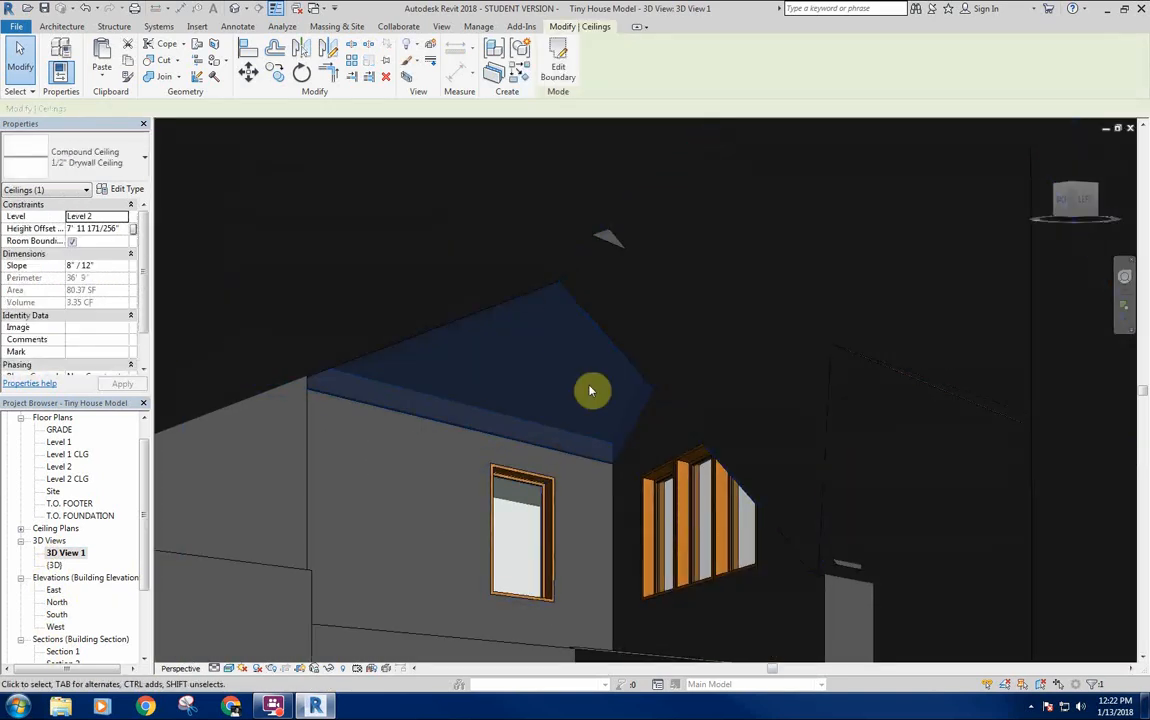
{"action": "left_click", "coordinate": [549, 288]}
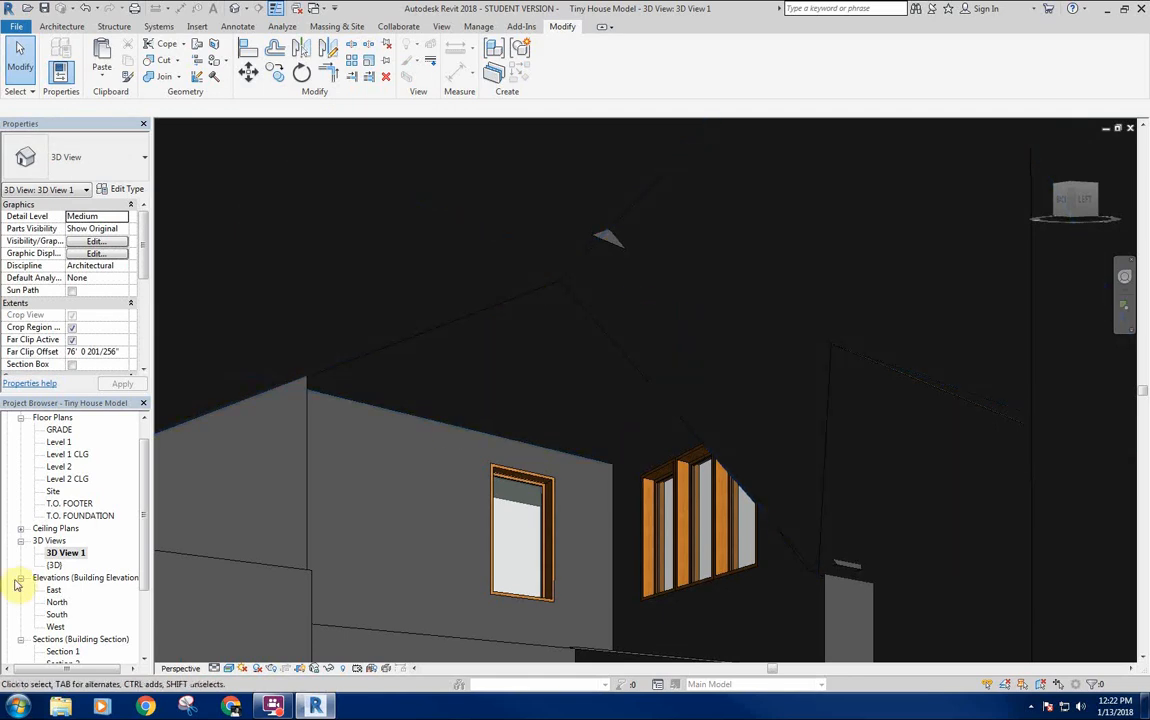
Open the Section 3 view and examine the lower ceiling where it meets the exterior stone wall below the upper roof.
{"action": "left_click", "coordinate": [58, 651]}
{"action": "scroll", "coordinate": [60, 640], "scroll_direction": "down", "scroll_amount": 1}
{"action": "double_click", "coordinate": [63, 626]}
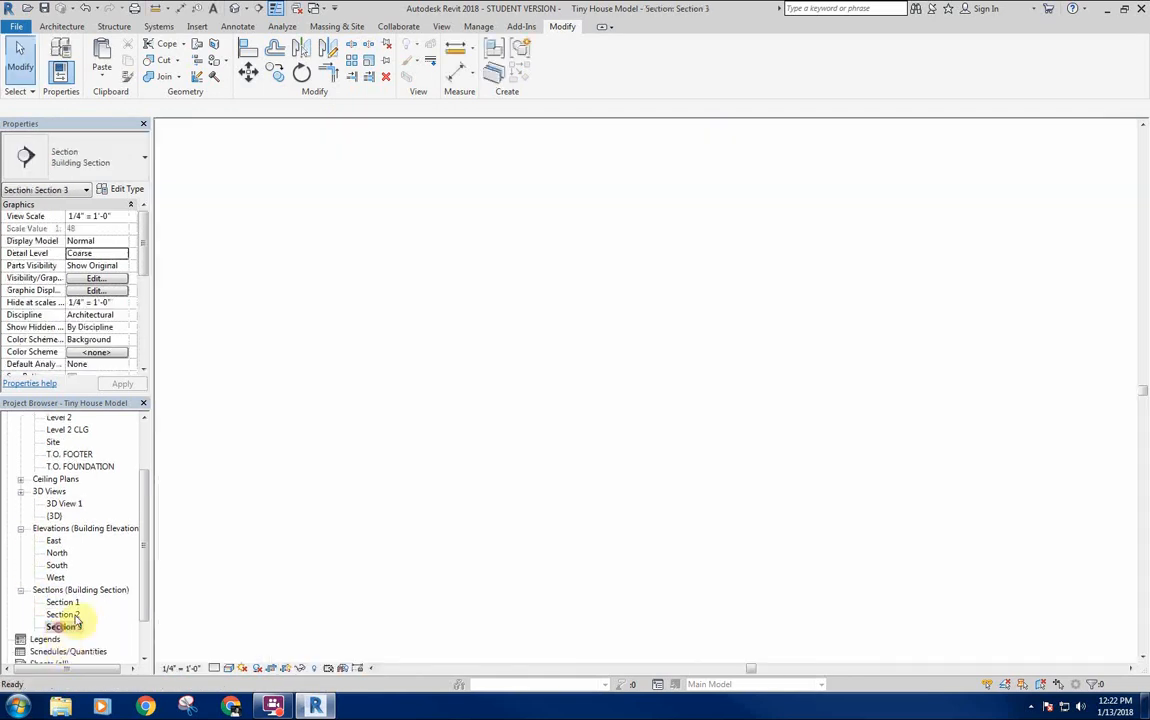
{"action": "scroll", "coordinate": [649, 393], "scroll_direction": "up", "scroll_amount": 4}
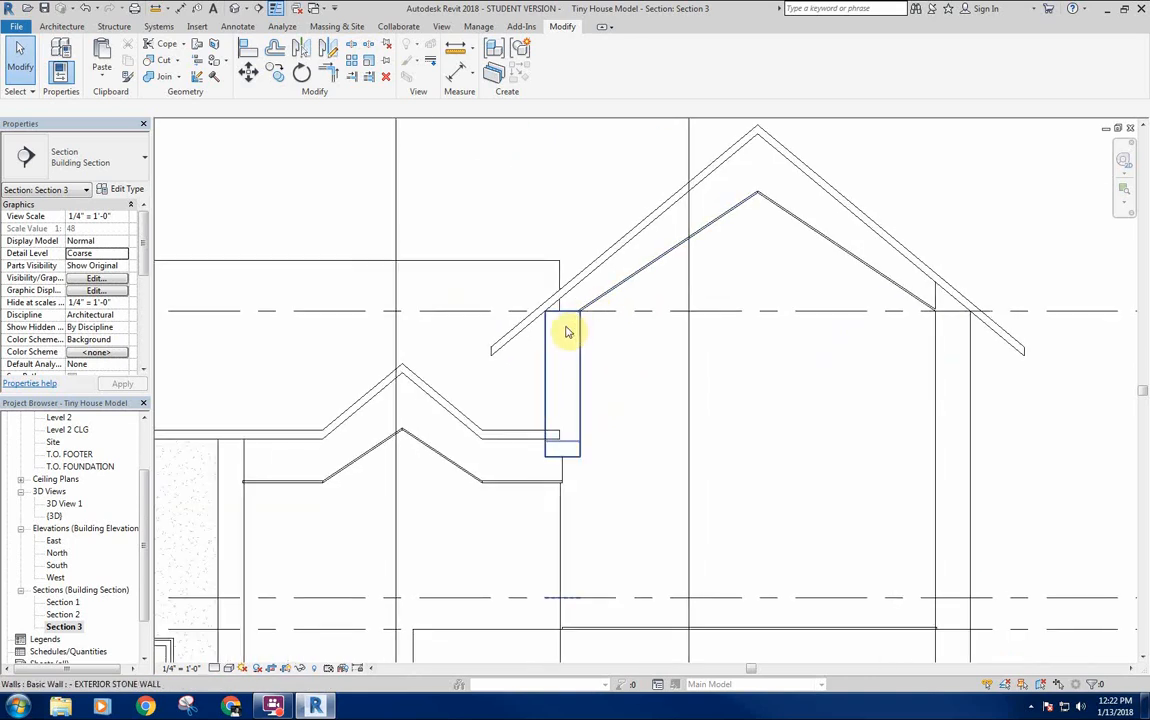
{"action": "left_click", "coordinate": [527, 486]}
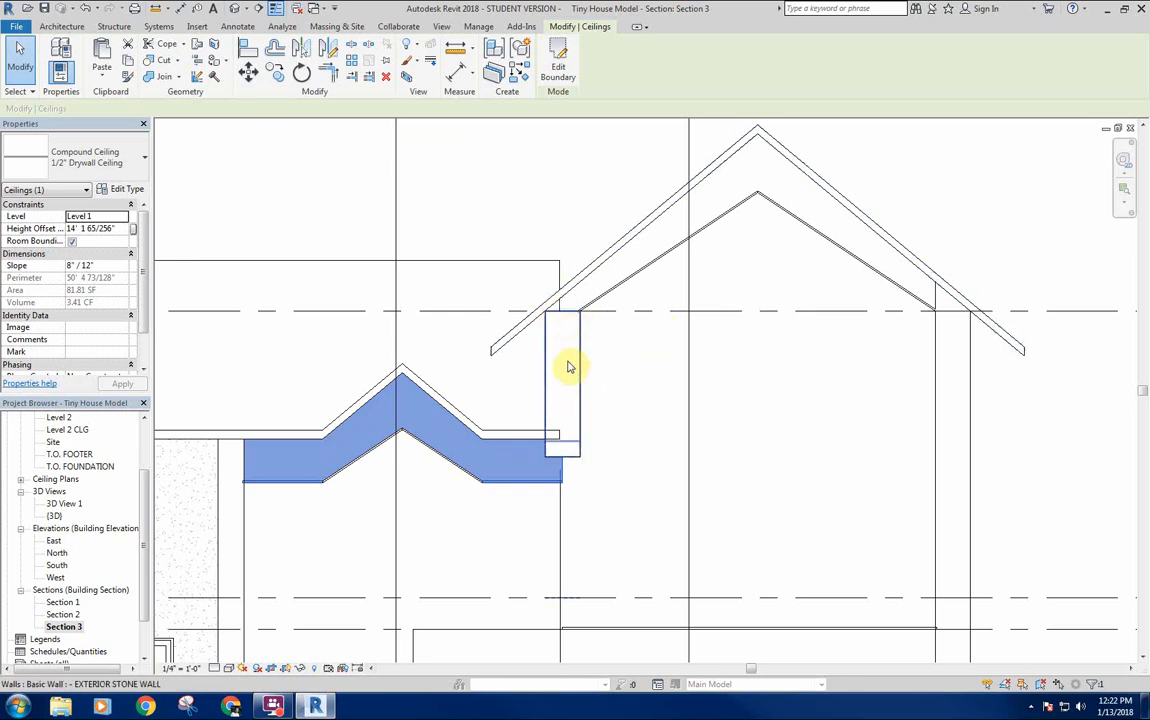
{"action": "left_click", "coordinate": [560, 299]}
{"action": "left_click", "coordinate": [521, 177]}
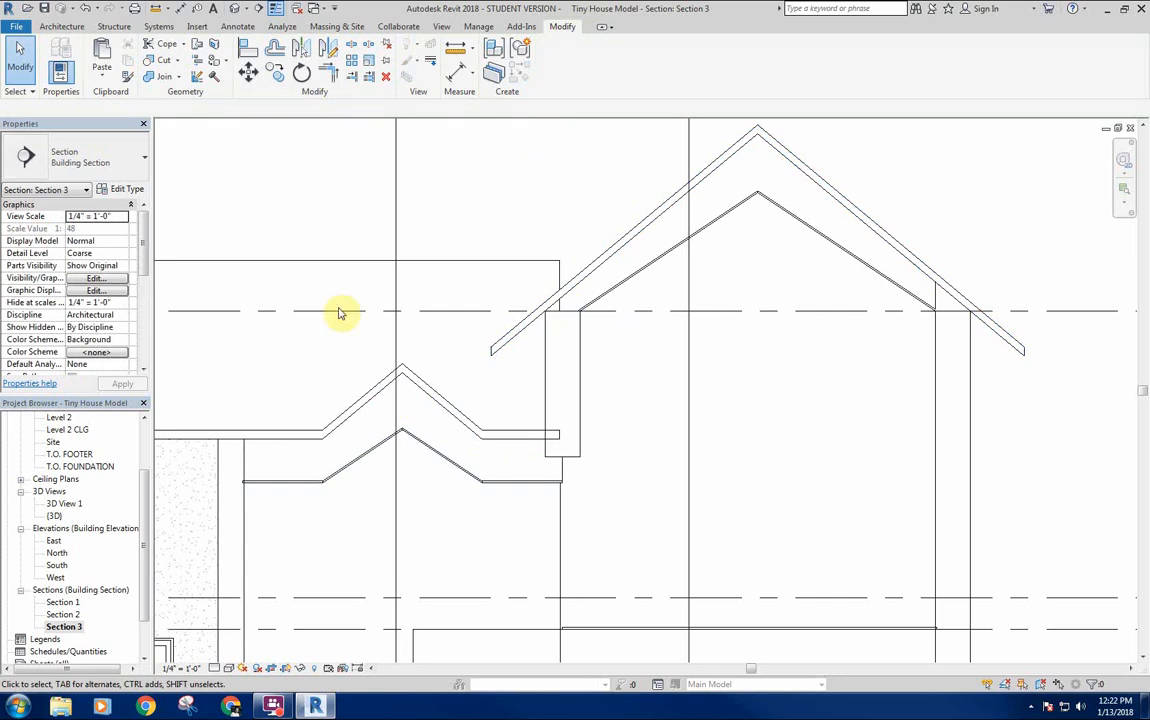
Set the Section 3 view's detail level to Fine.
{"action": "scroll", "coordinate": [612, 399], "scroll_direction": "down", "scroll_amount": 3}
{"action": "middle_click_drag", "start_coordinate": [631, 418], "coordinate": [709, 353]}
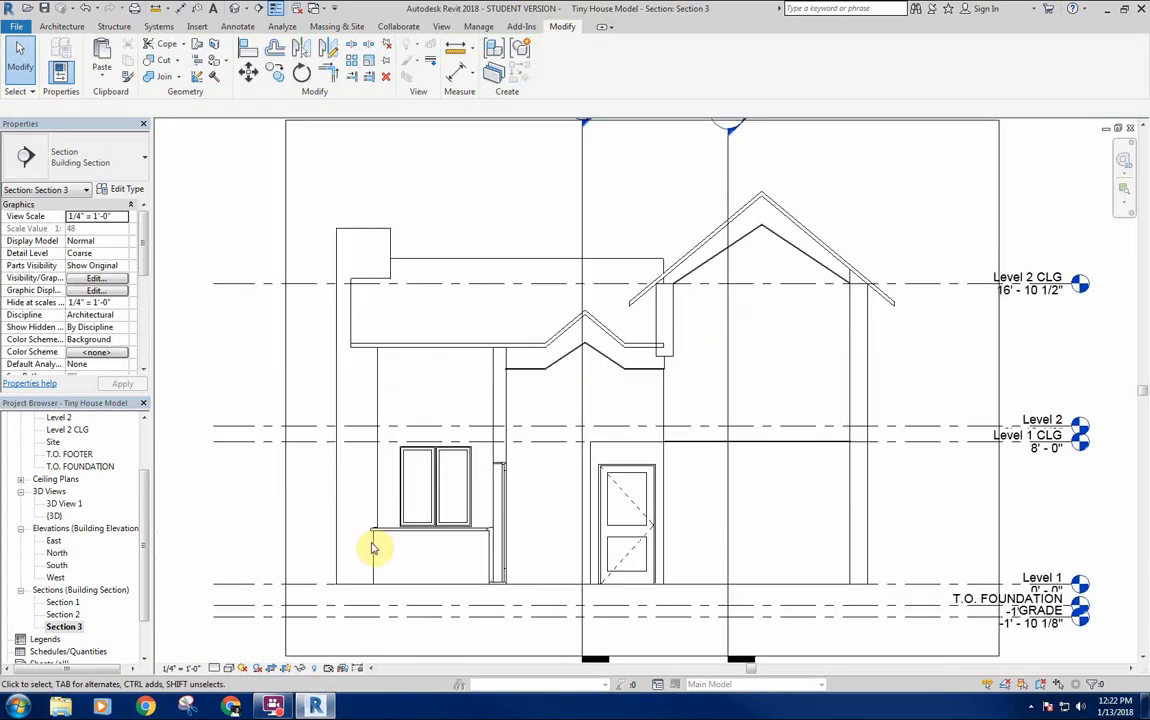
{"action": "left_click", "coordinate": [216, 668]}
{"action": "left_click", "coordinate": [236, 650]}
{"action": "middle_click_drag", "start_coordinate": [760, 361], "coordinate": [762, 340]}
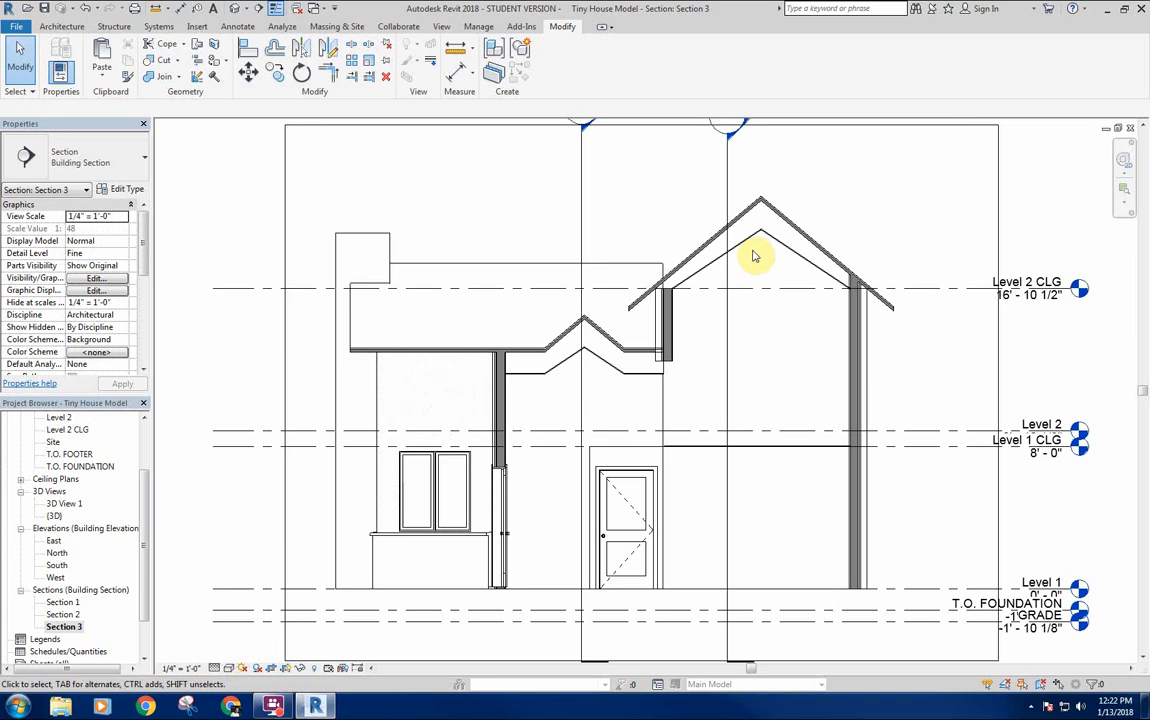
{"action": "middle_click_drag", "start_coordinate": [783, 369], "coordinate": [778, 360]}
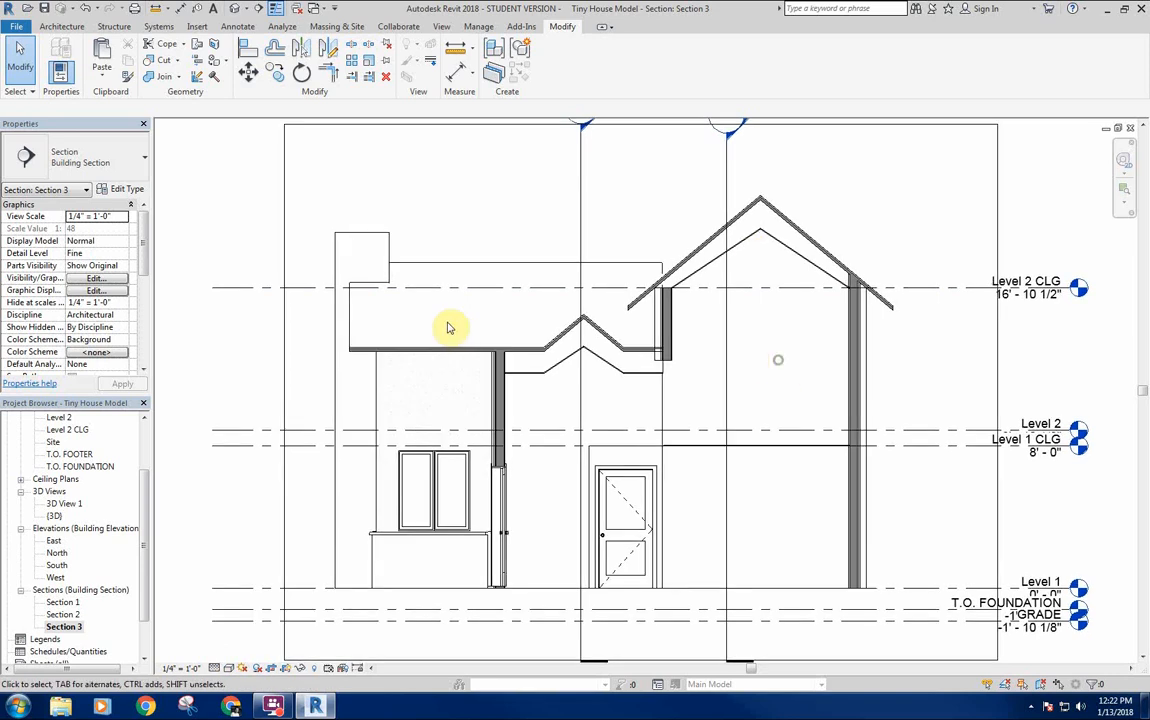
In the default 3D view, join the lower vaulted ceiling's geometry to the stucco gable wall and the long side wall.
{"action": "left_click", "coordinate": [231, 9]}
{"action": "middle_click_drag", "start_coordinate": [655, 444], "coordinate": [674, 534], "text": "shift"}
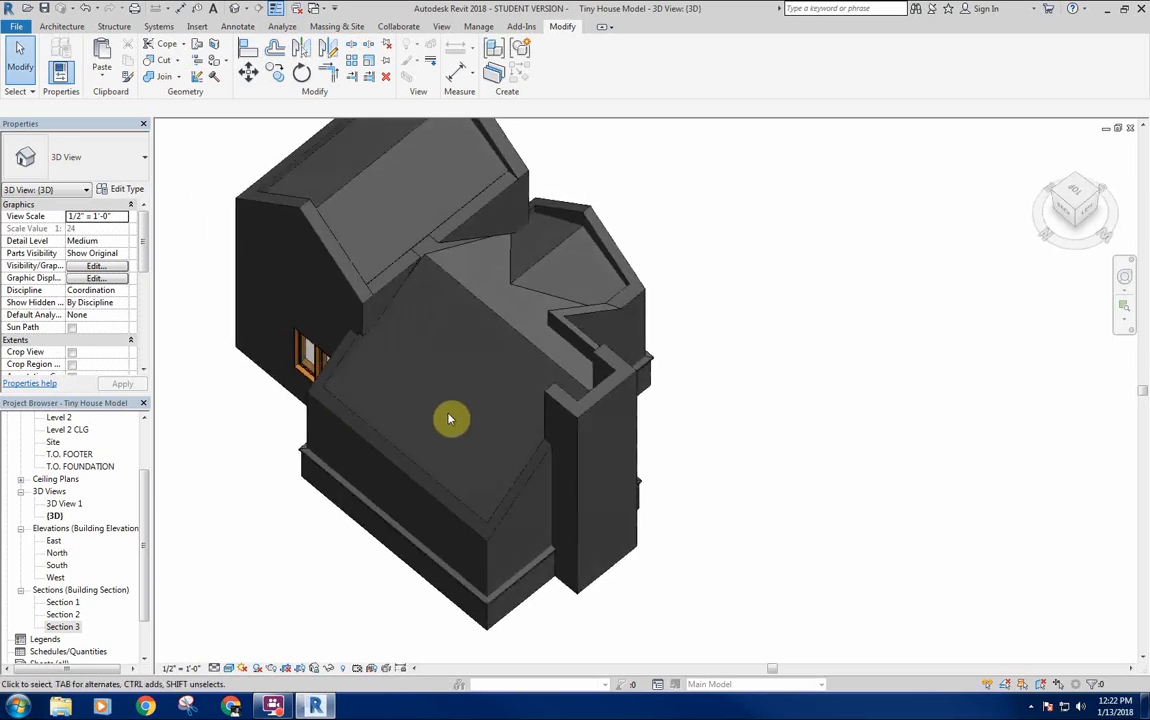
{"action": "middle_click_drag", "start_coordinate": [414, 369], "coordinate": [389, 345]}
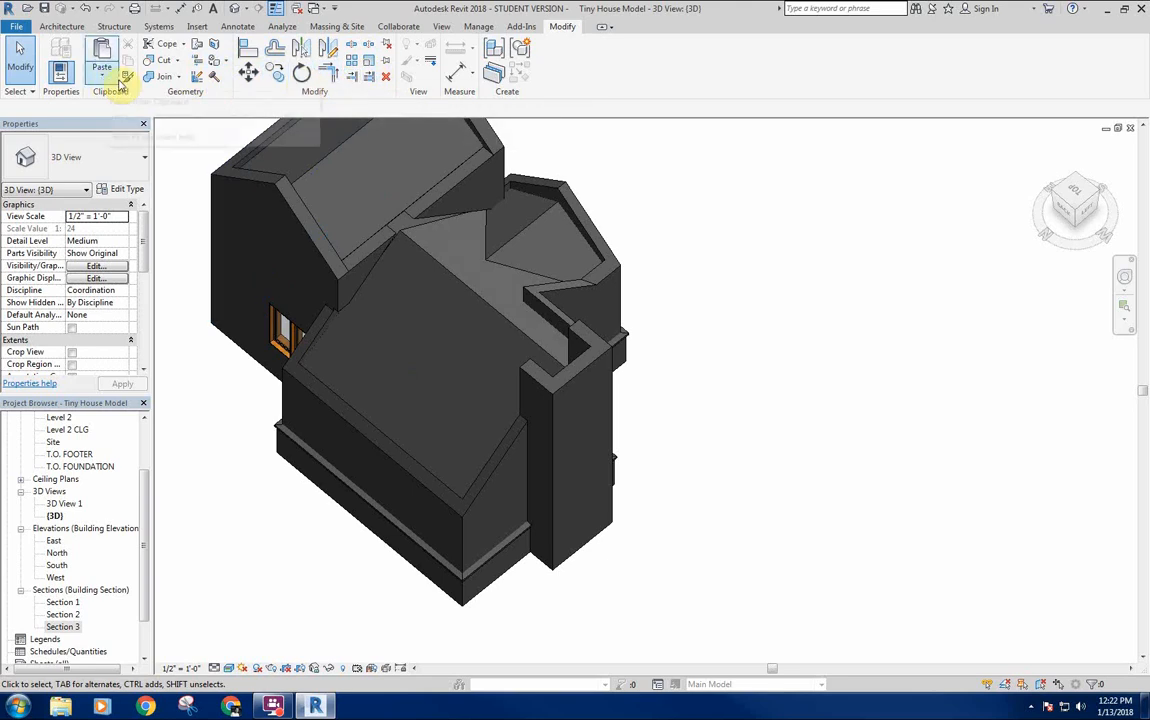
{"action": "left_click", "coordinate": [155, 77]}
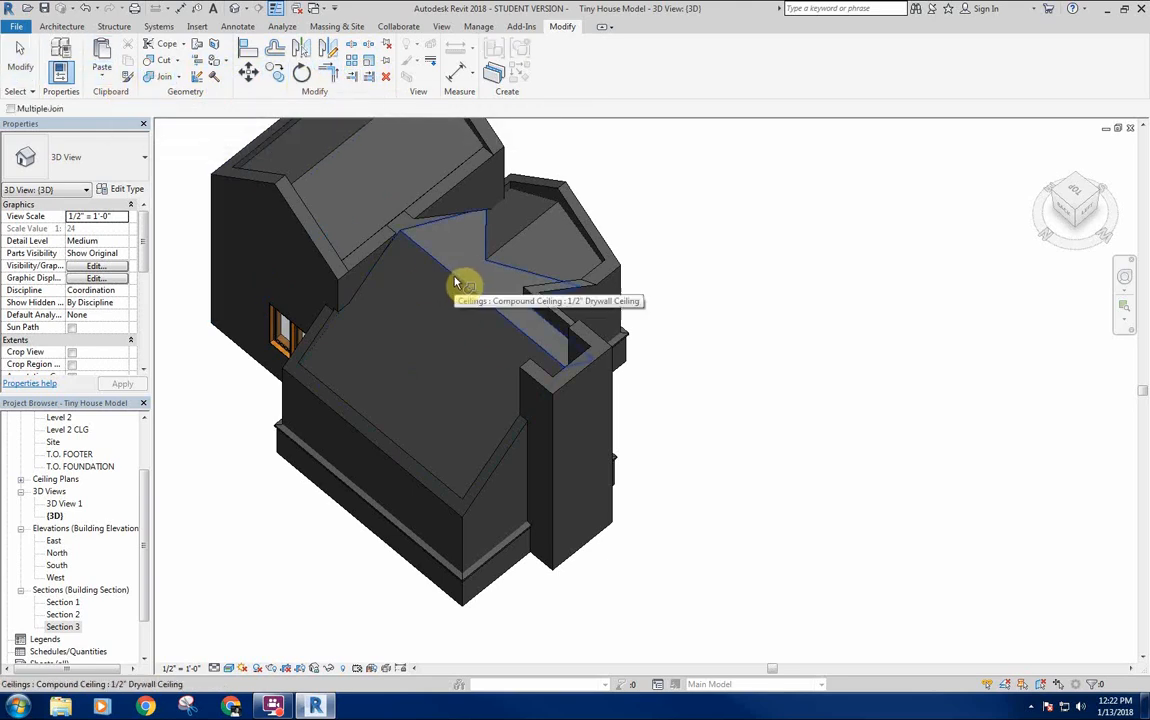
{"action": "left_click", "coordinate": [457, 285]}
{"action": "left_click", "coordinate": [310, 342]}
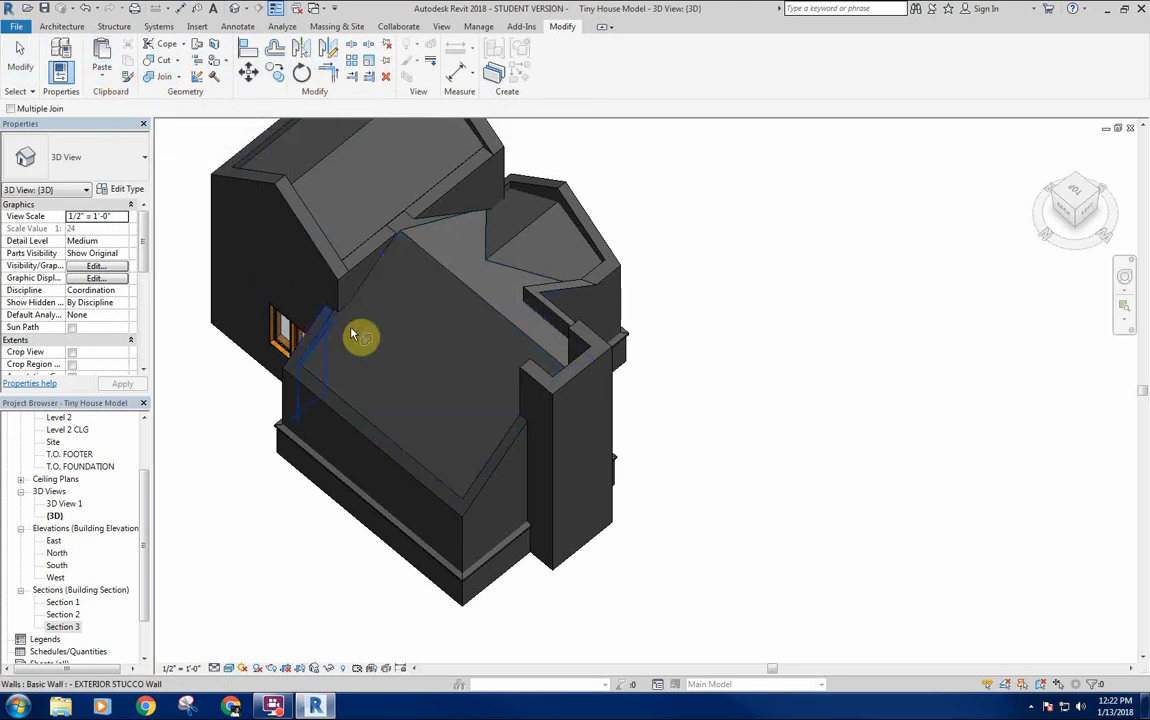
{"action": "left_click", "coordinate": [450, 282]}
{"action": "left_click", "coordinate": [355, 432]}
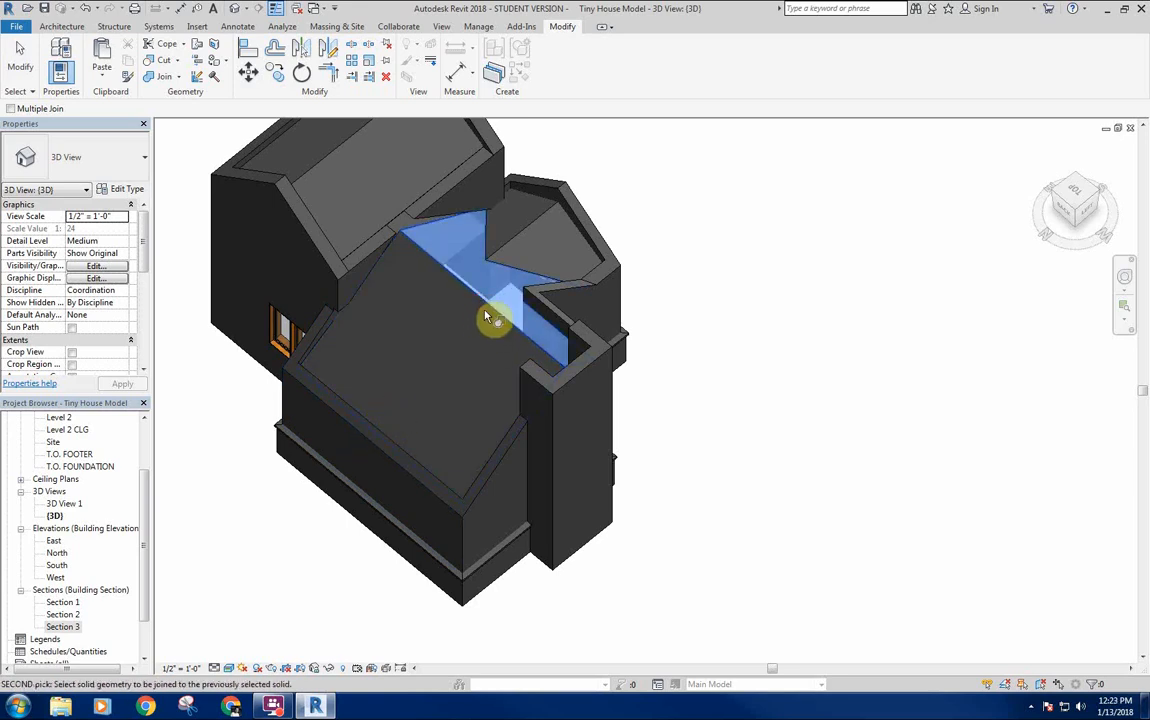
Join the vaulted ceiling's geometry to the short walls beside the chimney.
{"action": "left_click", "coordinate": [531, 300]}
{"action": "scroll", "coordinate": [470, 340], "scroll_direction": "up", "scroll_amount": 3}
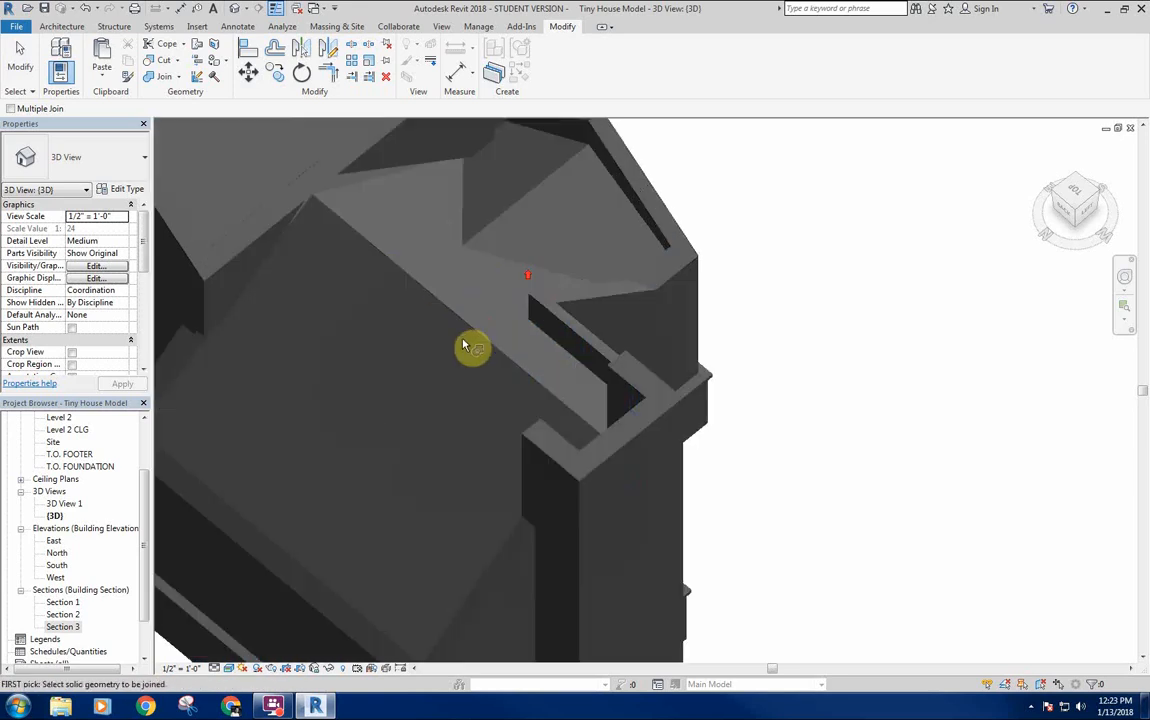
{"action": "left_click", "coordinate": [470, 325]}
{"action": "left_click", "coordinate": [577, 345]}
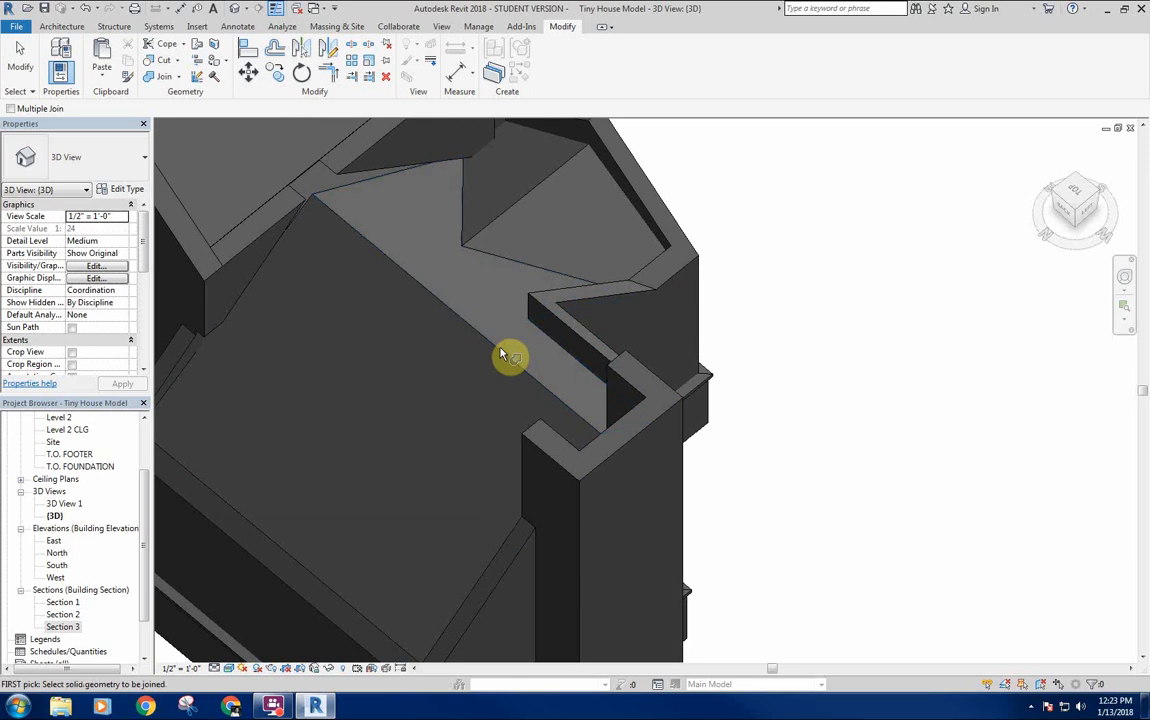
Join the lower vaulted ceiling's geometry to the exterior stucco wall on the far side of the chimney.
{"action": "left_click", "coordinate": [500, 355]}
{"action": "middle_click_drag", "start_coordinate": [462, 295], "coordinate": [511, 329], "text": "shift"}
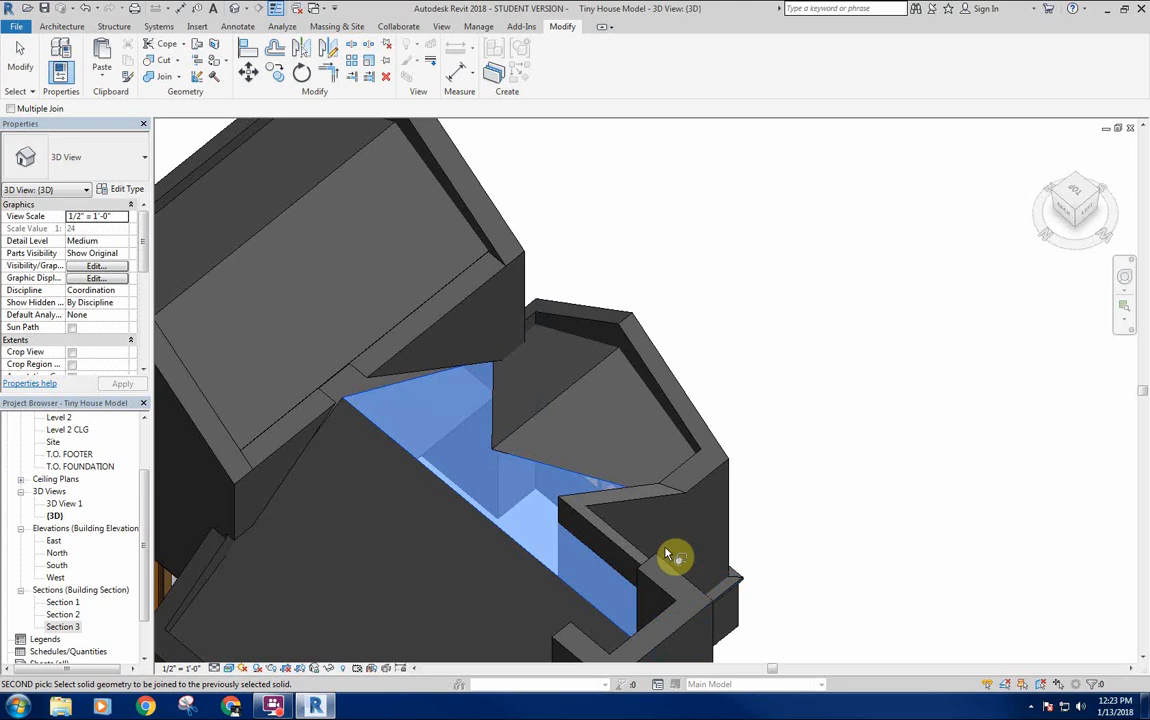
{"action": "middle_click_drag", "start_coordinate": [615, 575], "coordinate": [752, 432]}
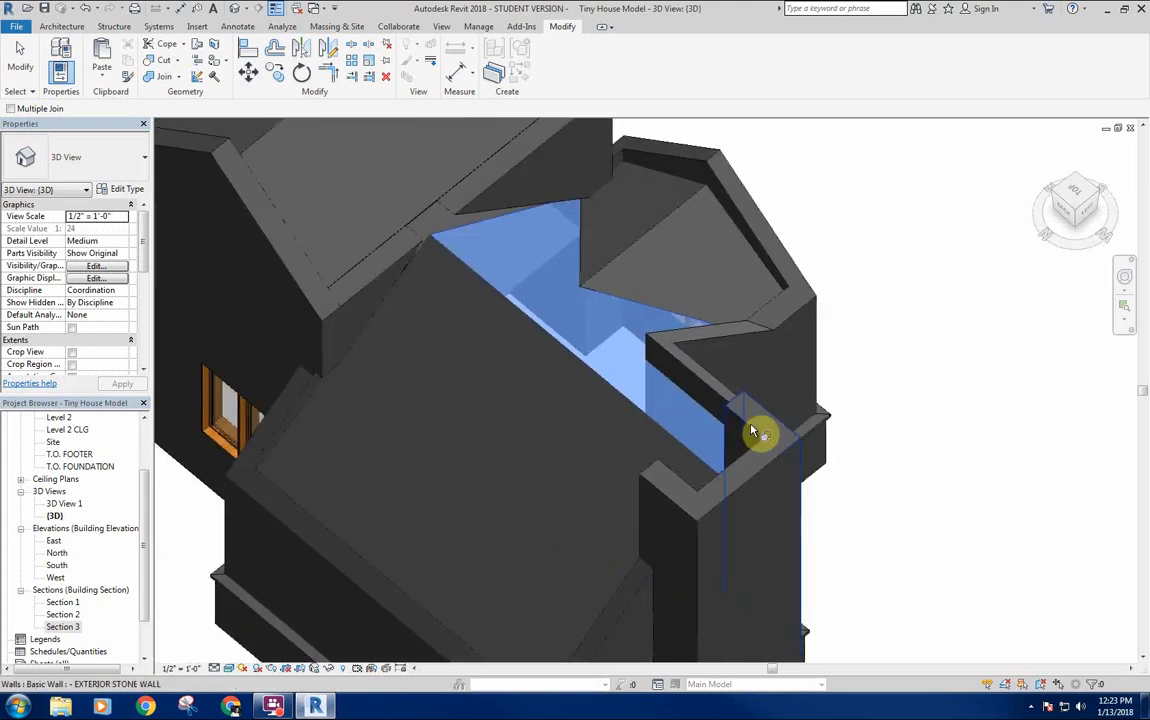
{"action": "middle_click_drag", "start_coordinate": [741, 494], "coordinate": [475, 521], "text": "shift"}
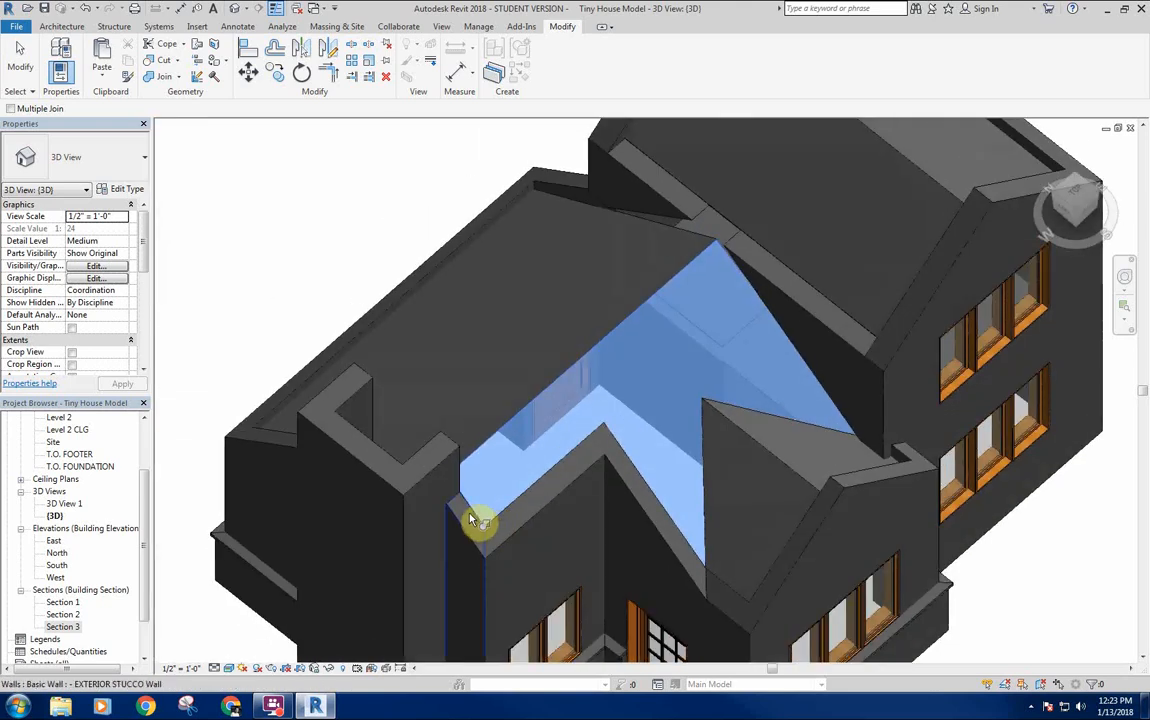
{"action": "left_click", "coordinate": [510, 432]}
{"action": "left_click", "coordinate": [273, 447]}
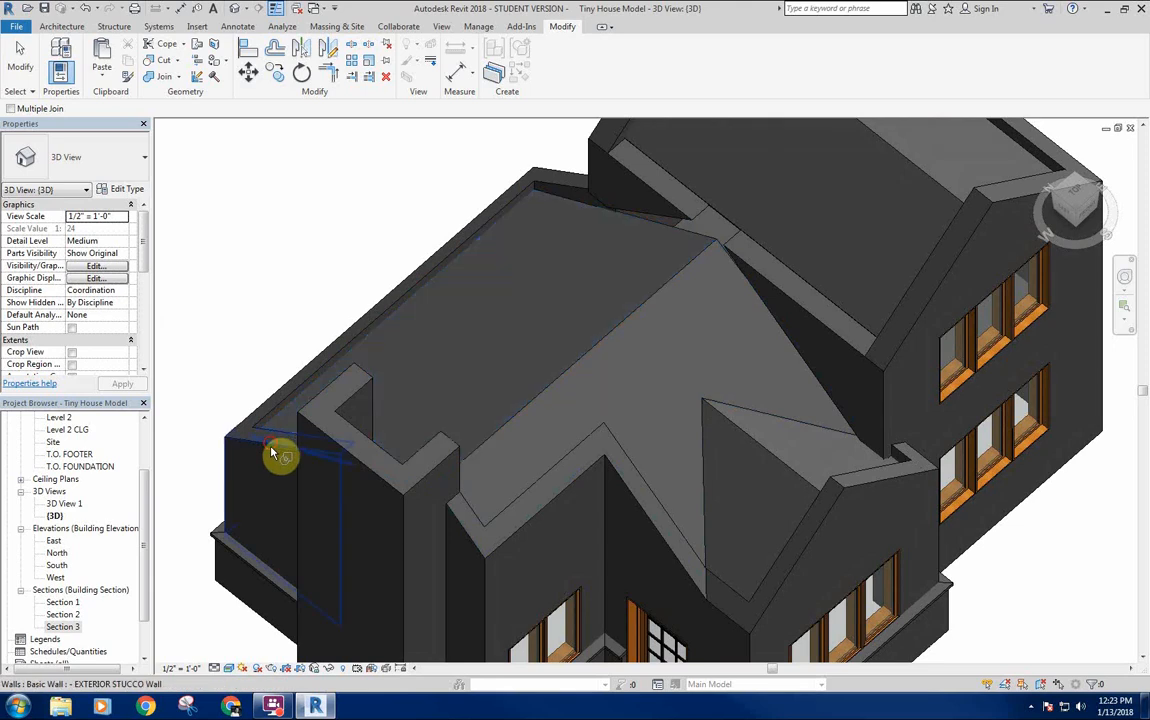
Join the lower vaulted ceiling's geometry to the long side wall and the exterior stone wall below the upper roof.
{"action": "left_click", "coordinate": [490, 443]}
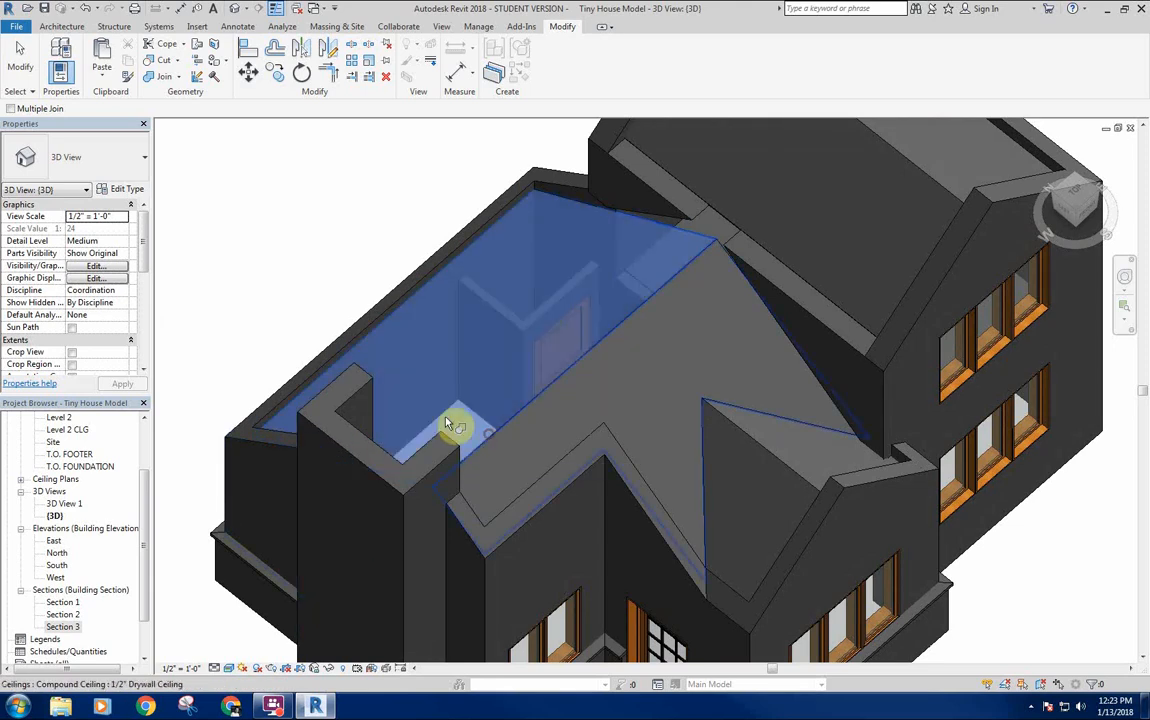
{"action": "left_click", "coordinate": [347, 359]}
{"action": "middle_click_drag", "start_coordinate": [478, 368], "coordinate": [608, 323], "text": "shift"}
{"action": "left_click", "coordinate": [660, 337]}
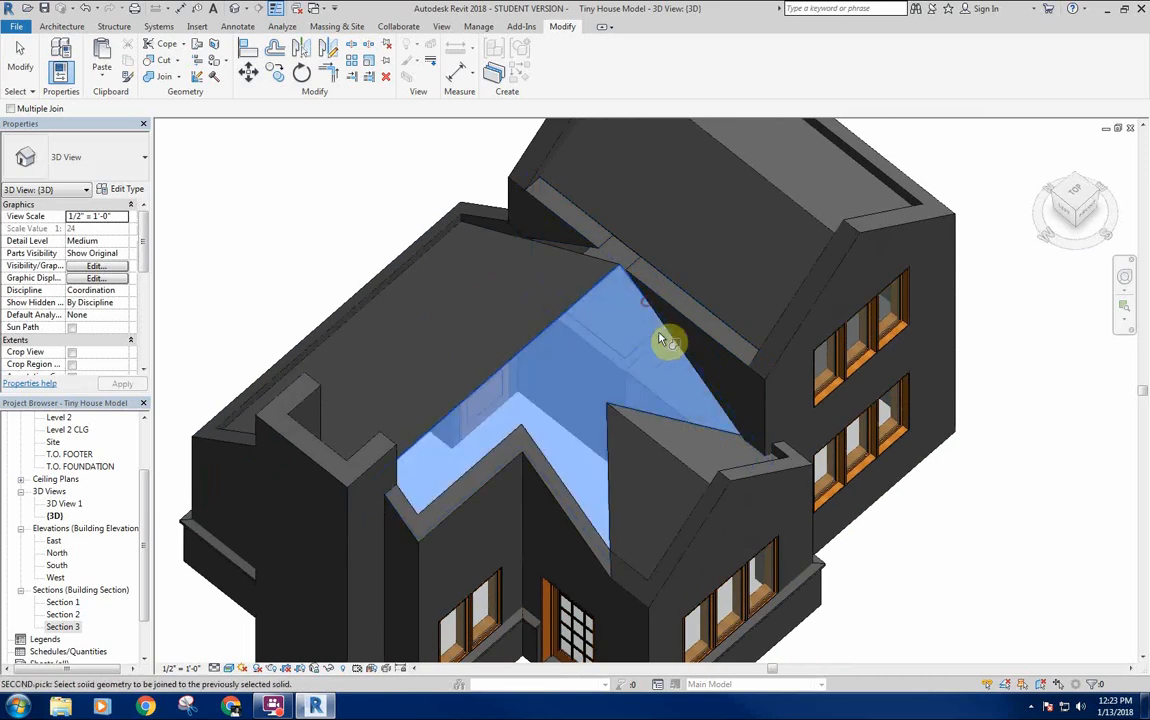
{"action": "left_click", "coordinate": [705, 340]}
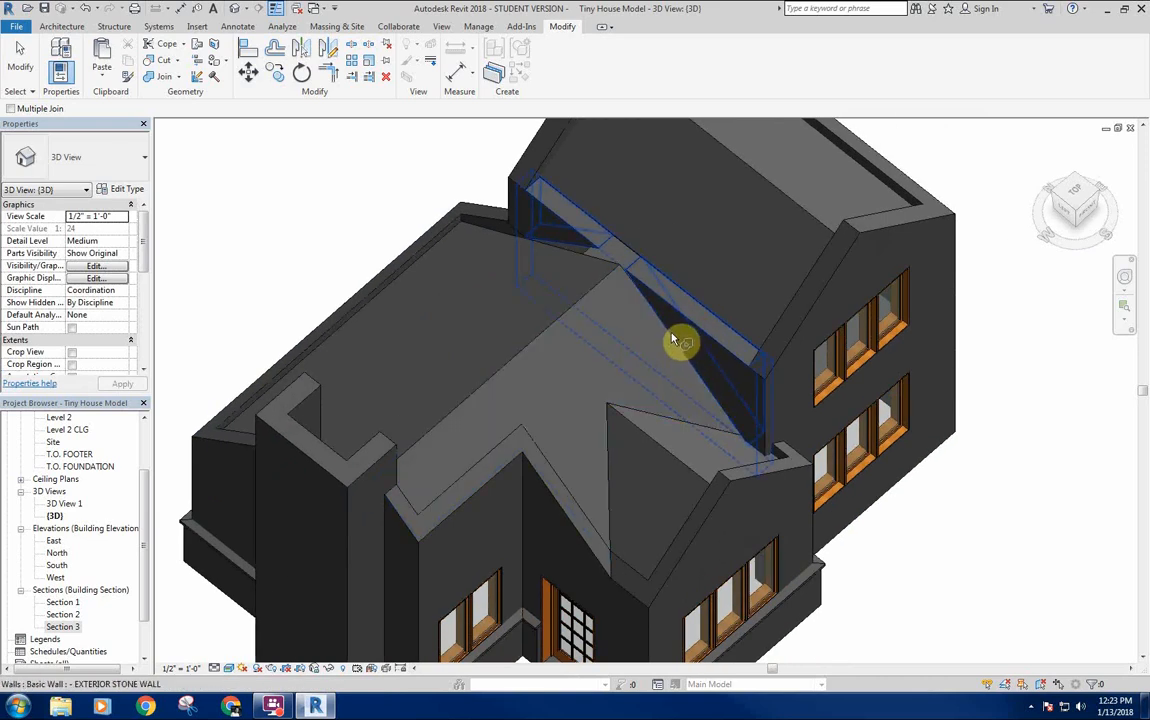
Join the ceiling's geometry to the short stucco corner wall by the two-storey section and to the front gable wall.
{"action": "left_click", "coordinate": [655, 445]}
{"action": "scroll", "coordinate": [790, 463], "scroll_direction": "up", "scroll_amount": 5}
{"action": "left_click", "coordinate": [790, 465]}
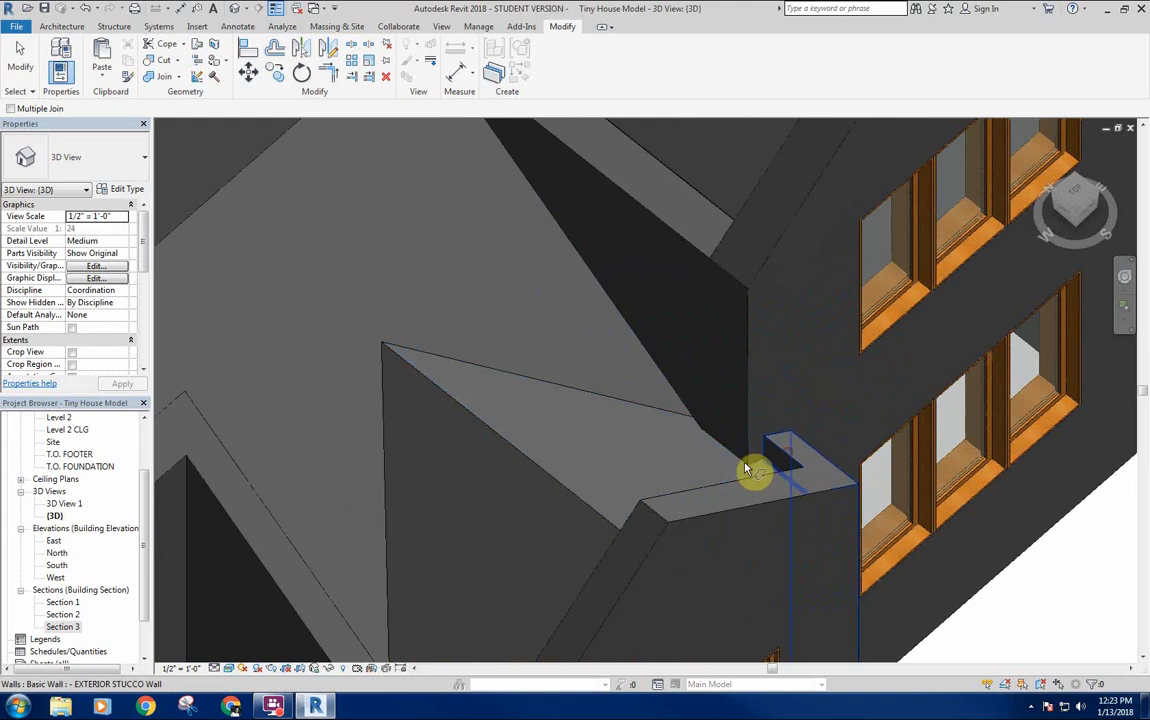
{"action": "left_click", "coordinate": [506, 441]}
{"action": "left_click", "coordinate": [700, 530]}
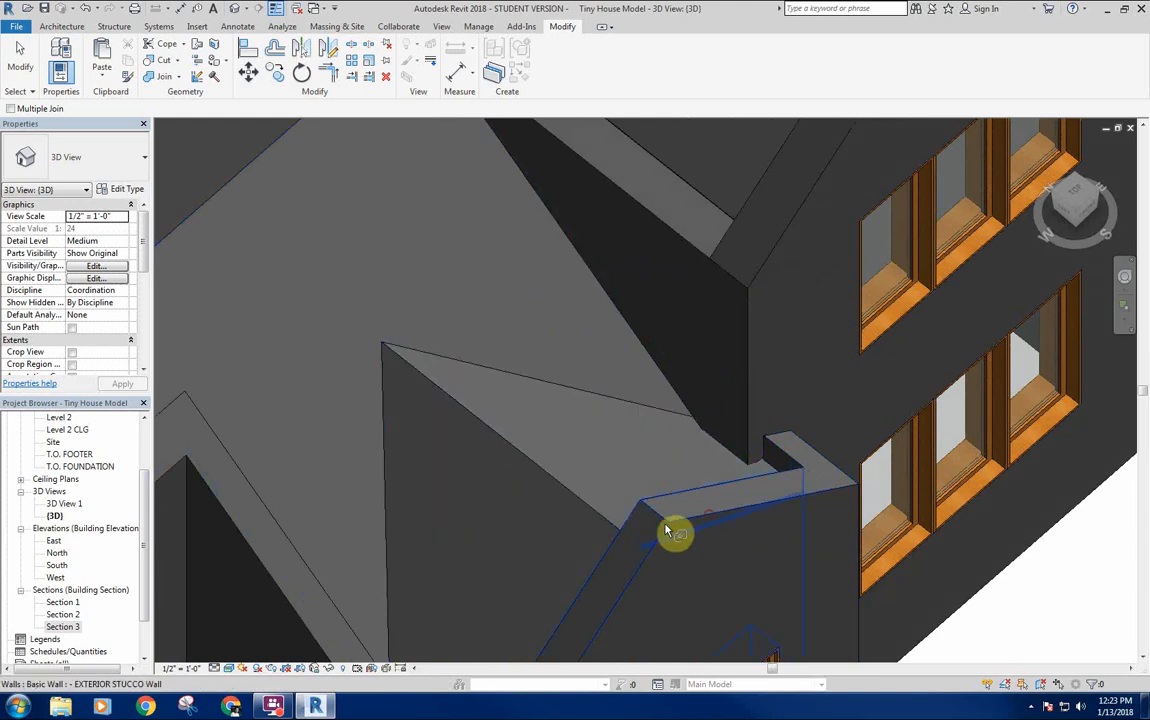
Join the vaulted ceiling over the front gable to the gable wall and the adjoining entry-side wall, ending the join command.
{"action": "middle_click_drag", "start_coordinate": [675, 531], "coordinate": [634, 428]}
{"action": "left_click", "coordinate": [636, 421]}
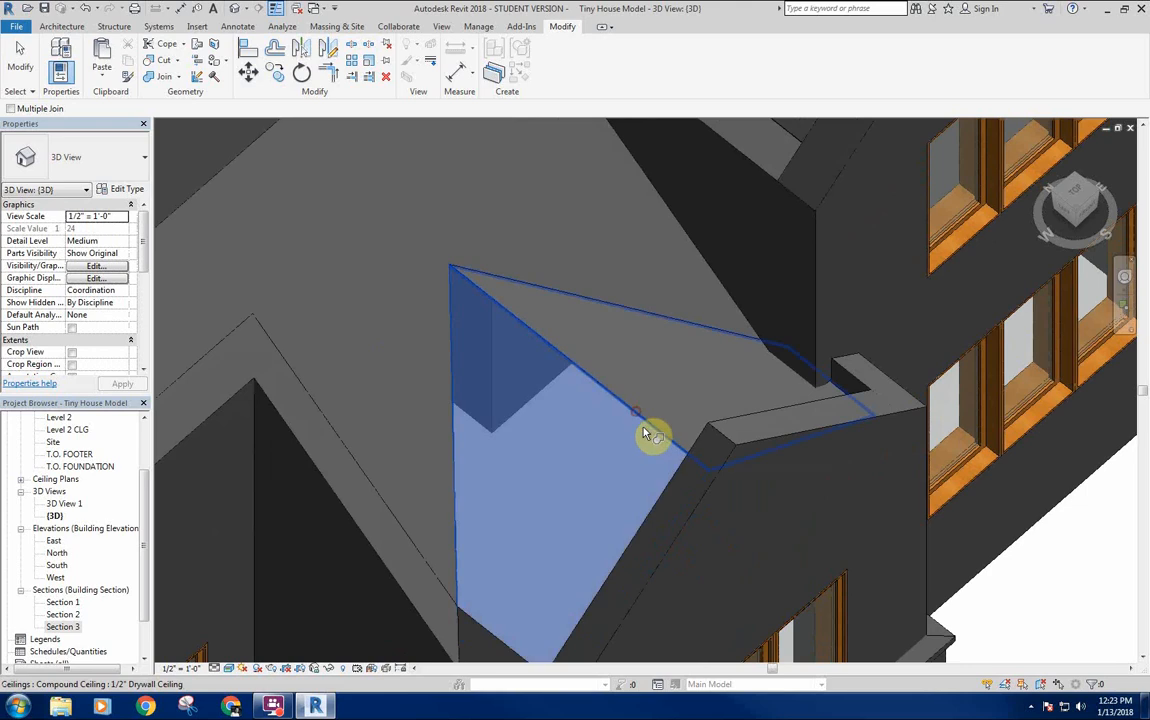
{"action": "left_click", "coordinate": [707, 497]}
{"action": "middle_click_drag", "start_coordinate": [662, 503], "coordinate": [675, 380]}
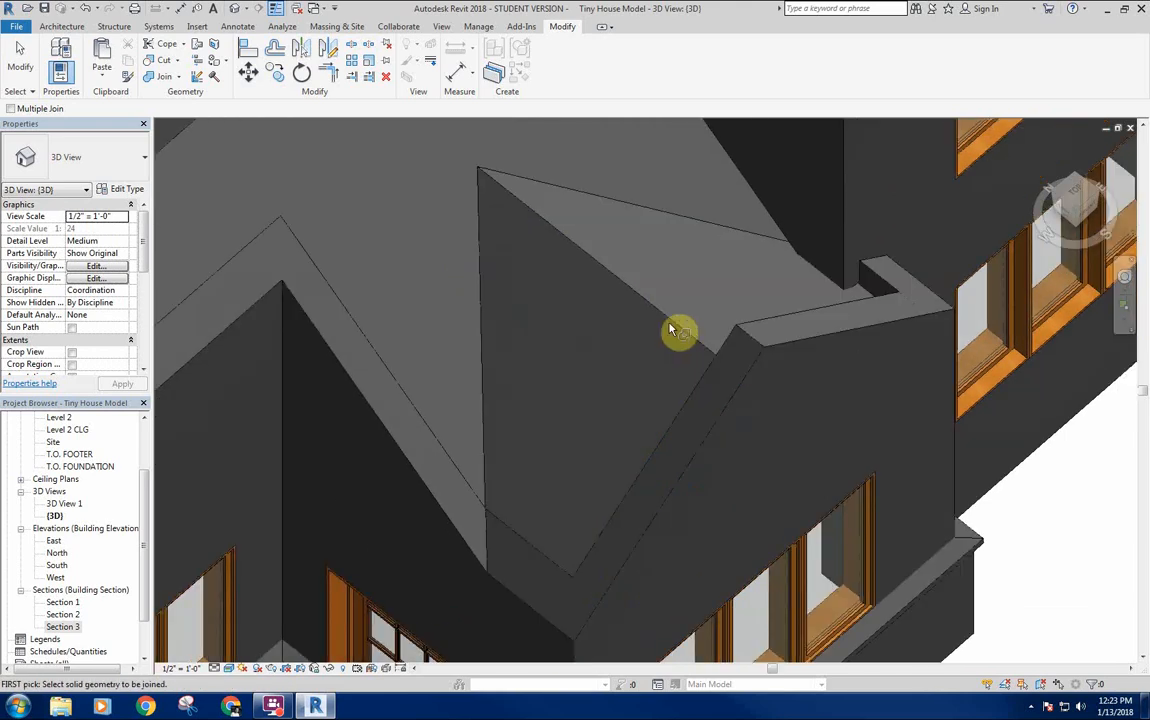
{"action": "left_click", "coordinate": [670, 329]}
{"action": "left_click", "coordinate": [528, 607]}
{"action": "right_click", "coordinate": [552, 412]}
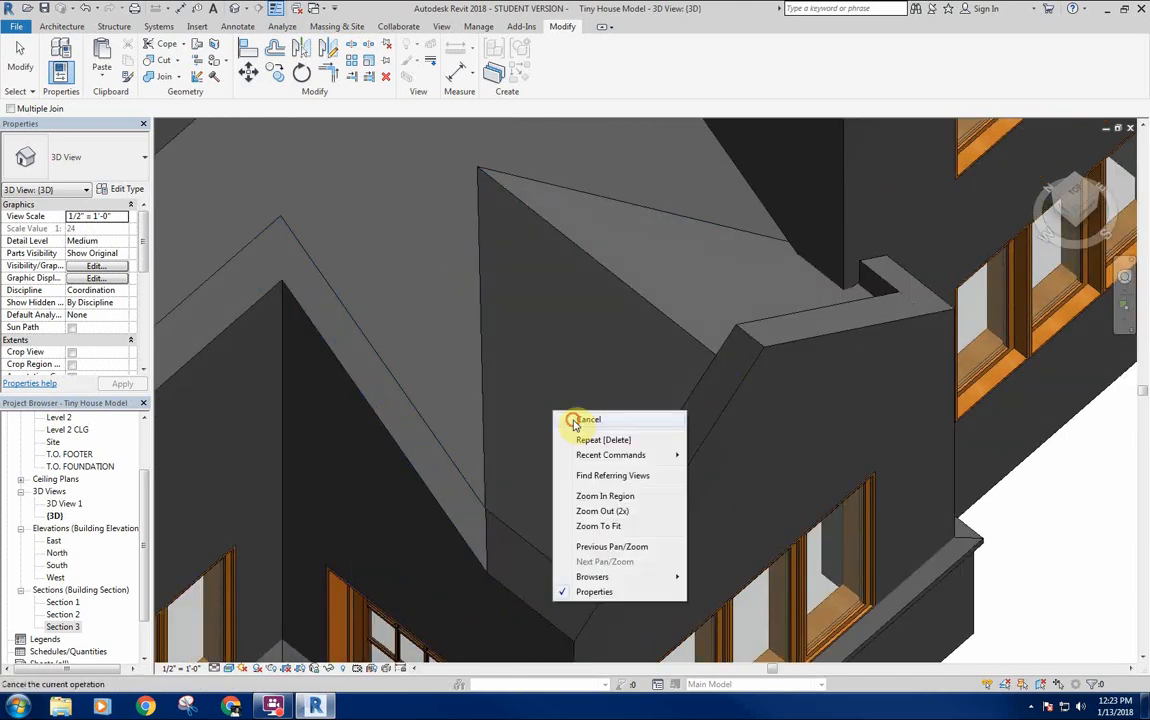
{"action": "left_click", "coordinate": [568, 420]}
Open the 3D View 1 perspective and set its visual style to Hidden Line.
{"action": "double_click", "coordinate": [62, 505]}
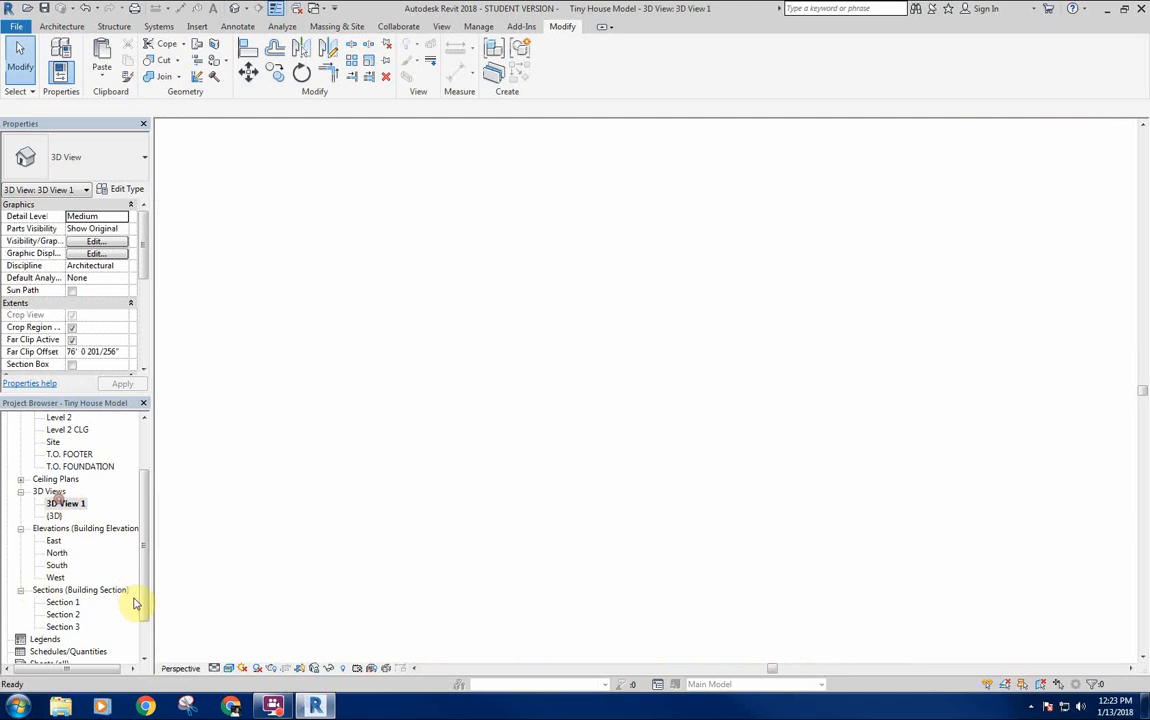
{"action": "scroll", "coordinate": [656, 428], "scroll_direction": "down", "scroll_amount": 4}
{"action": "middle_click_drag", "start_coordinate": [694, 329], "coordinate": [700, 304]}
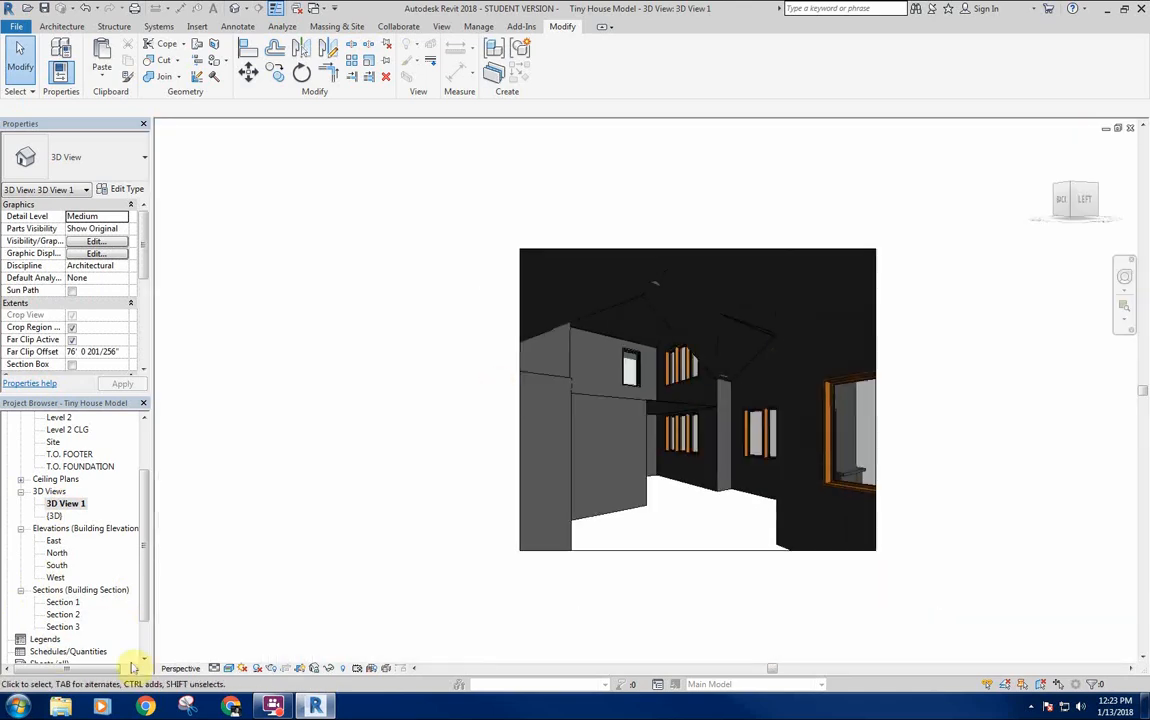
{"action": "left_click", "coordinate": [242, 668]}
{"action": "left_click", "coordinate": [255, 596]}
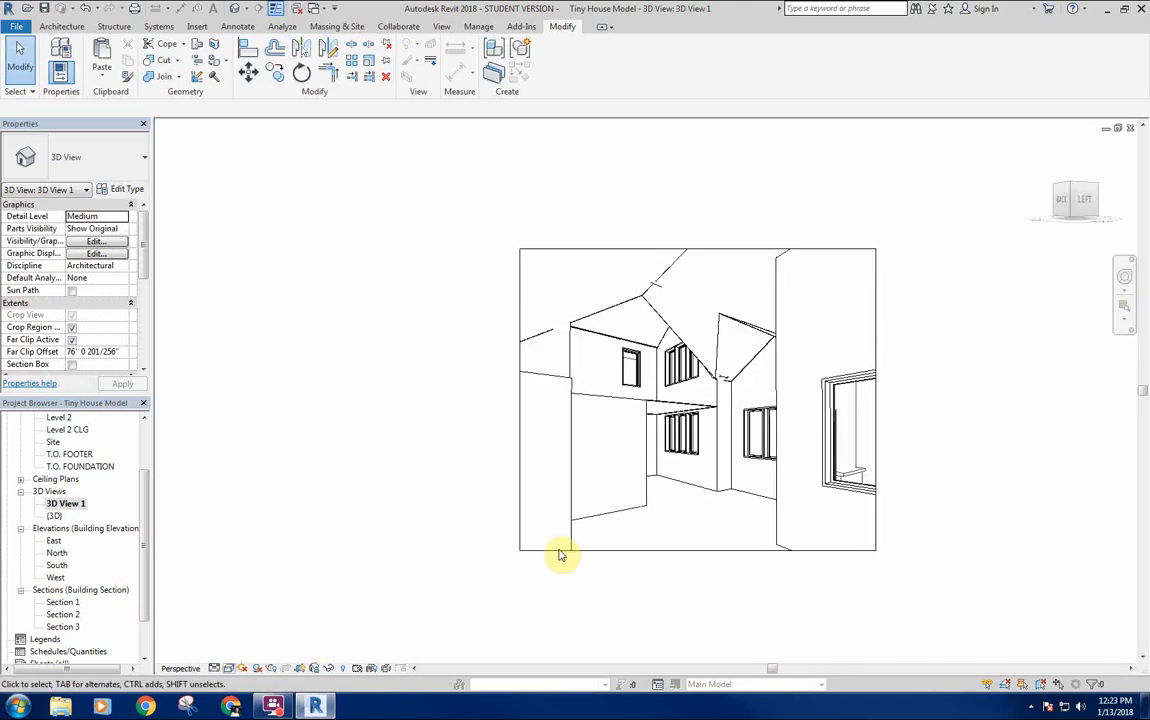
Examine where the vaulted ceilings meet the stone walls in the interior perspective, identifying the element protruding at the ridge.
{"action": "scroll", "coordinate": [660, 378], "scroll_direction": "up", "scroll_amount": 5}
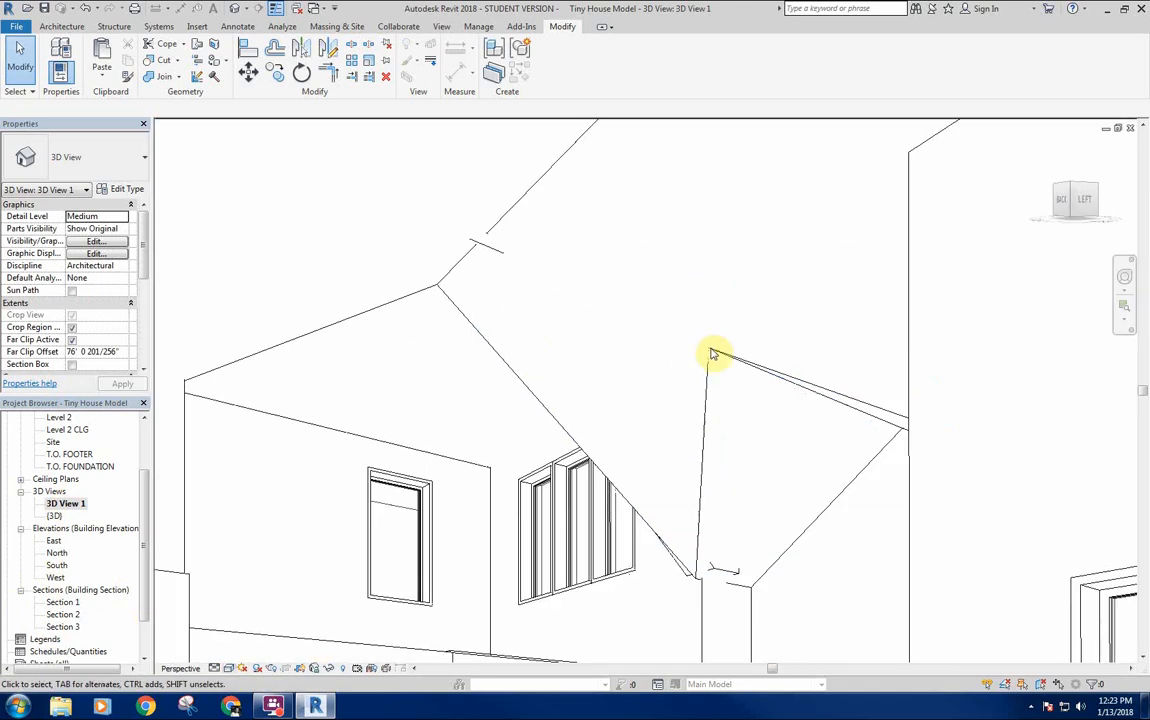
{"action": "scroll", "coordinate": [739, 544], "scroll_direction": "down", "scroll_amount": 3}
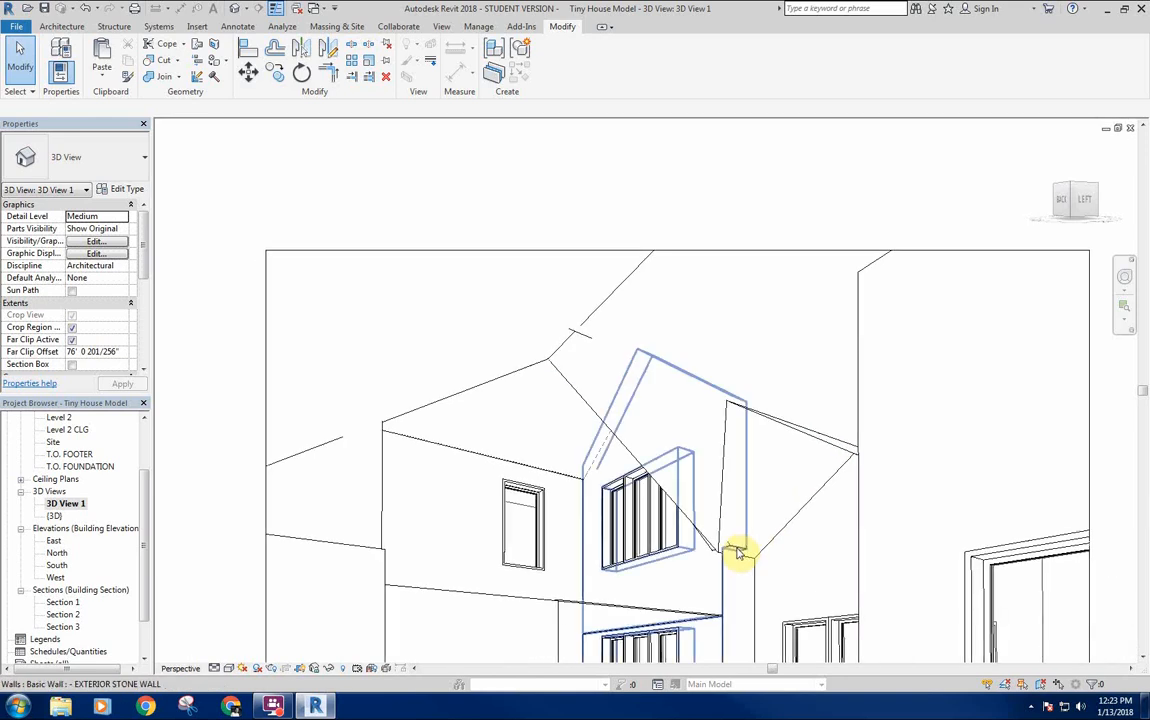
{"action": "scroll", "coordinate": [737, 547], "scroll_direction": "up", "scroll_amount": 4}
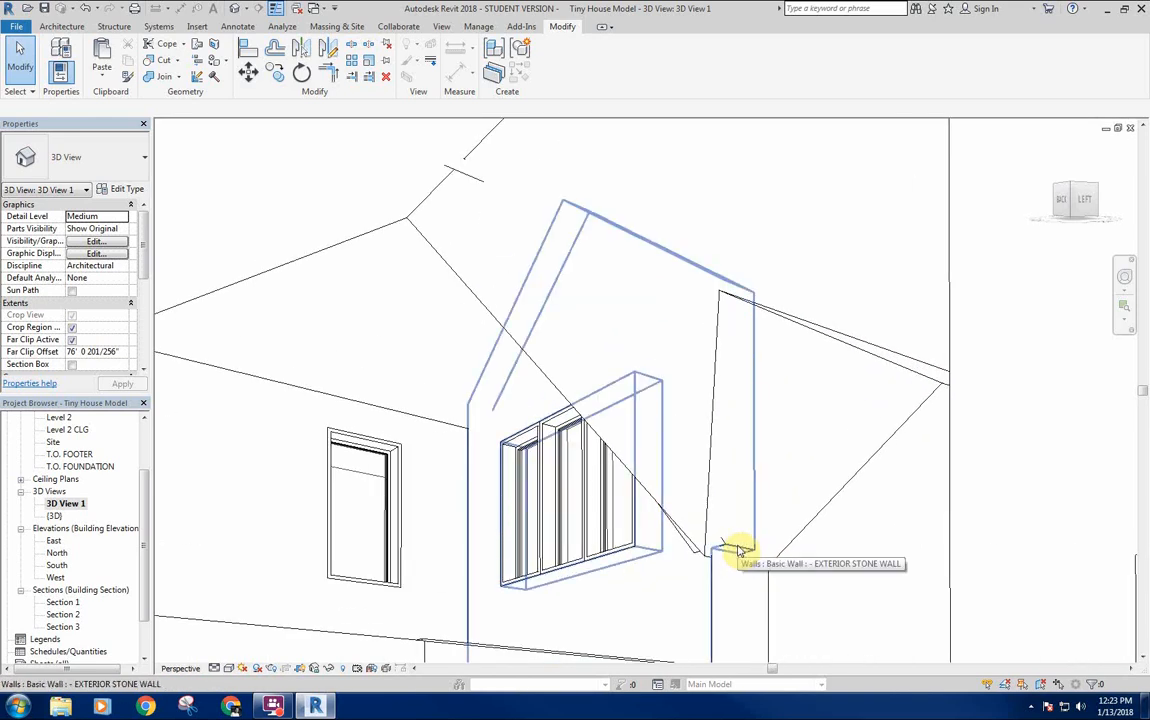
{"action": "scroll", "coordinate": [743, 552], "scroll_direction": "down", "scroll_amount": 2}
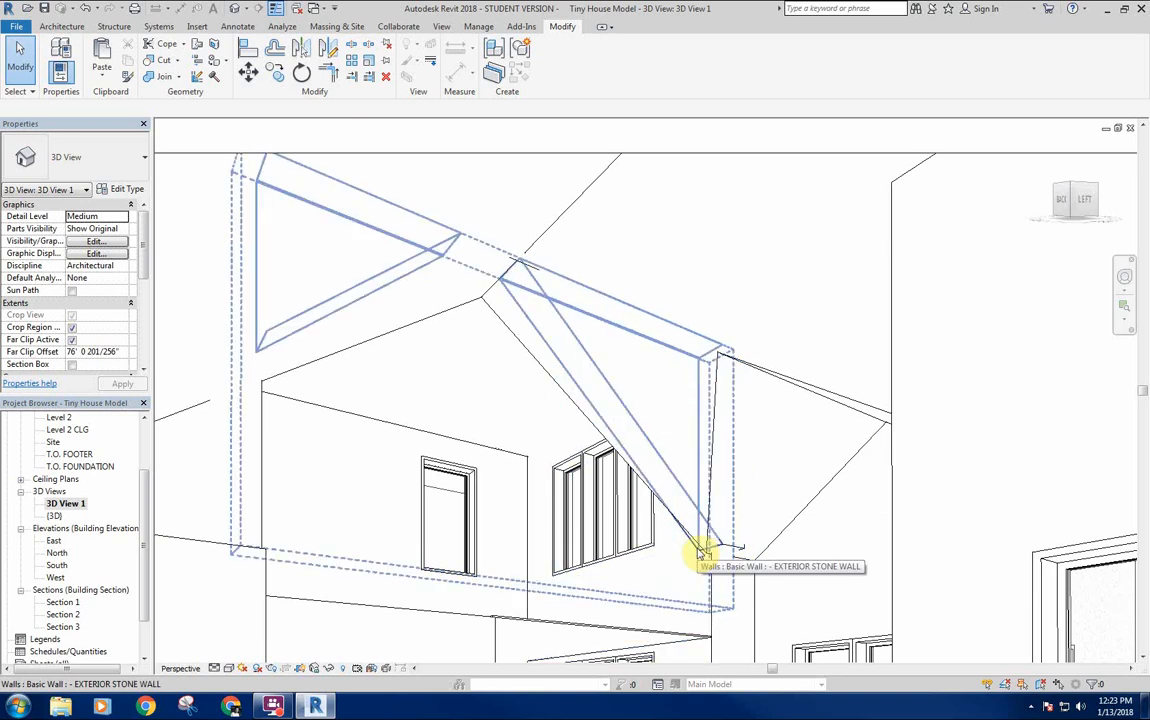
{"action": "left_click", "coordinate": [524, 272]}
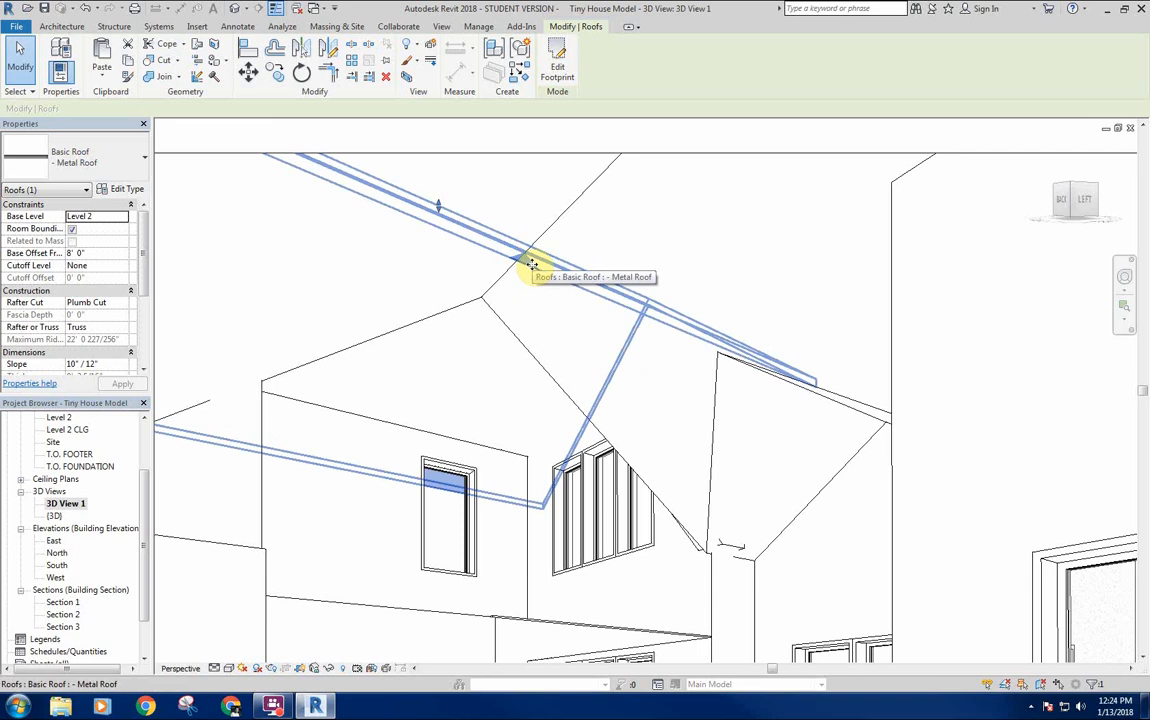
In the default 3D view, reveal the hidden elements and unhide both metal roofs.
{"action": "left_click", "coordinate": [236, 9]}
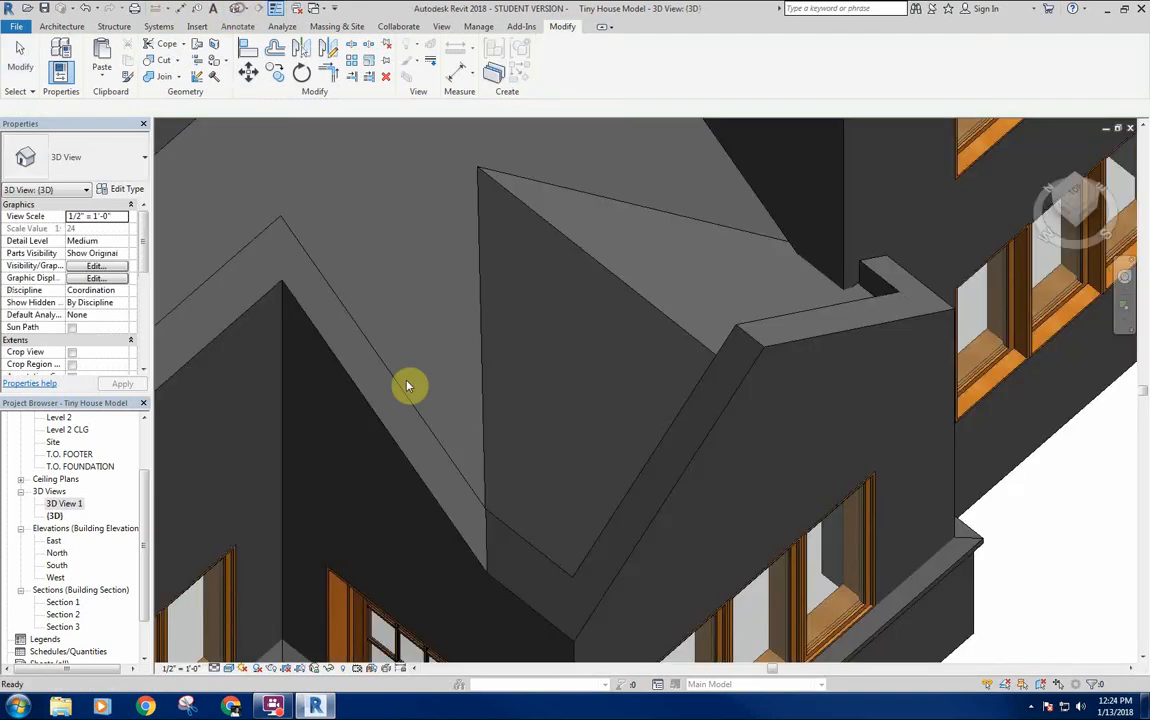
{"action": "scroll", "coordinate": [406, 385], "scroll_direction": "down", "scroll_amount": 6}
{"action": "middle_click_drag", "start_coordinate": [784, 337], "coordinate": [397, 597], "text": "shift"}
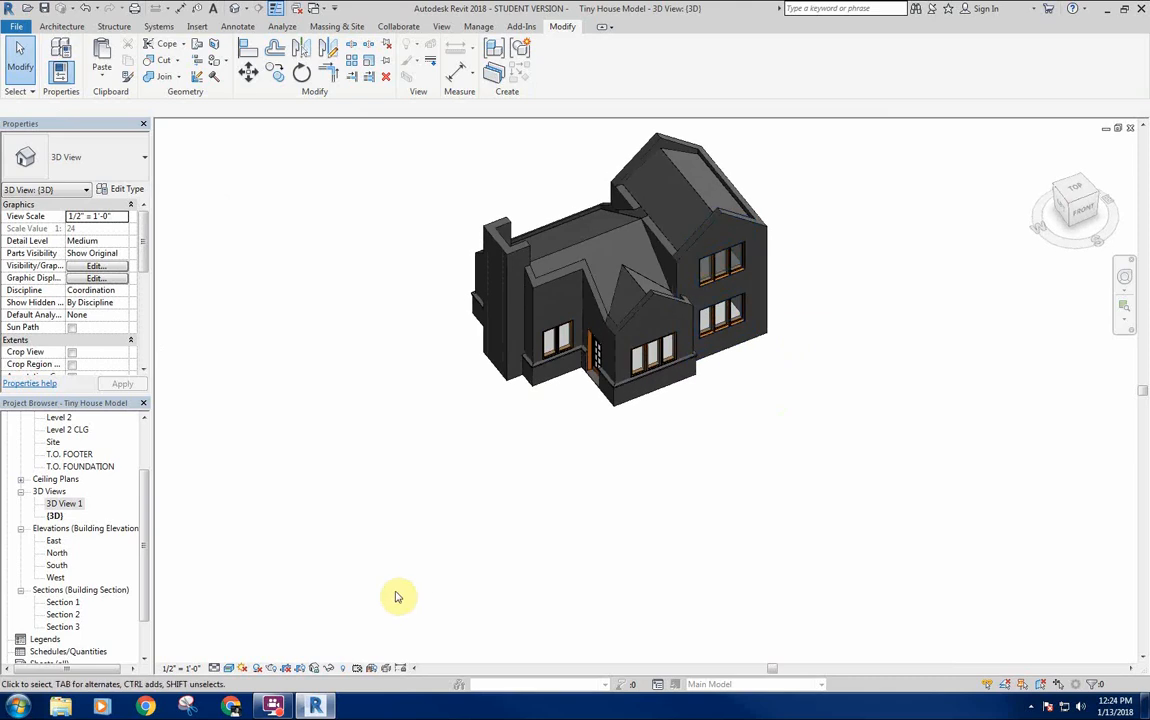
{"action": "left_click", "coordinate": [341, 669]}
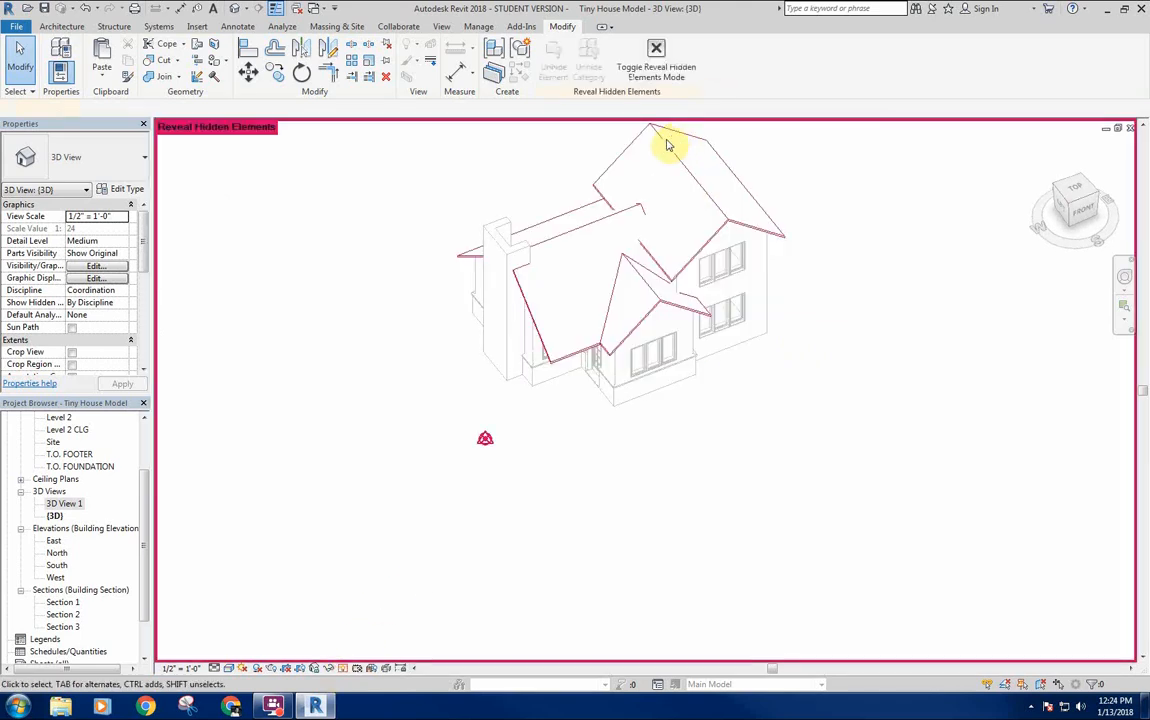
{"action": "left_click", "coordinate": [597, 225]}
{"action": "right_click", "coordinate": [505, 179]}
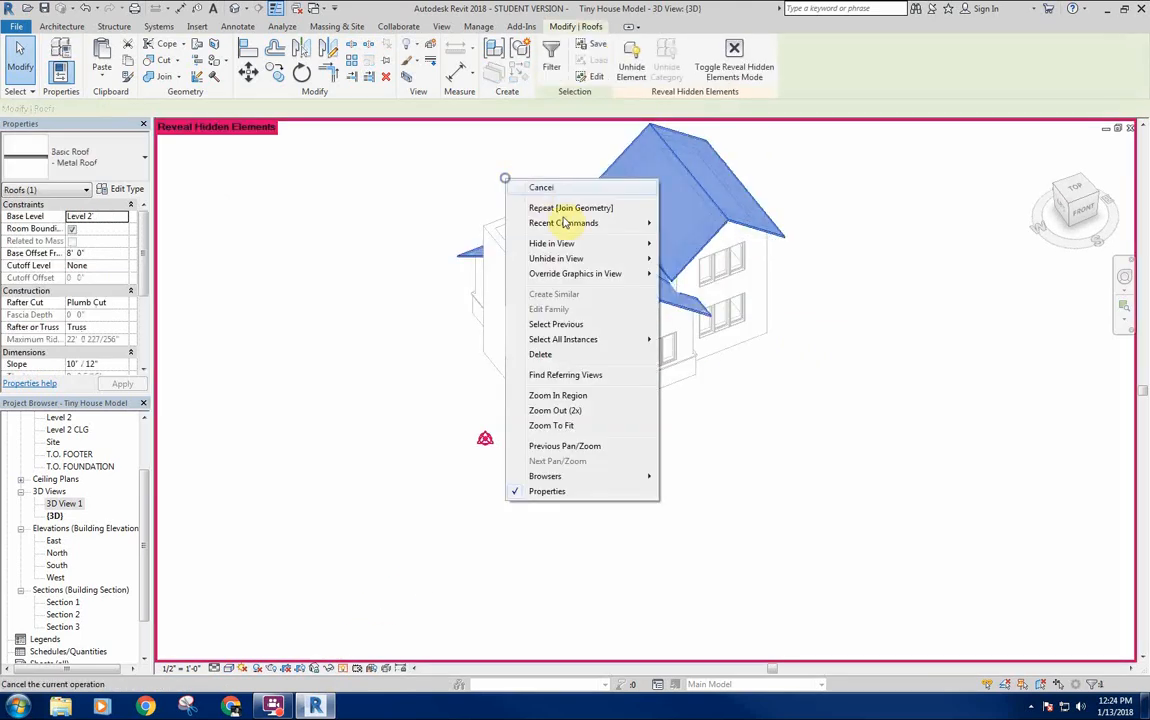
{"action": "mouse_move", "coordinate": [578, 259]}
{"action": "left_click", "coordinate": [696, 259]}
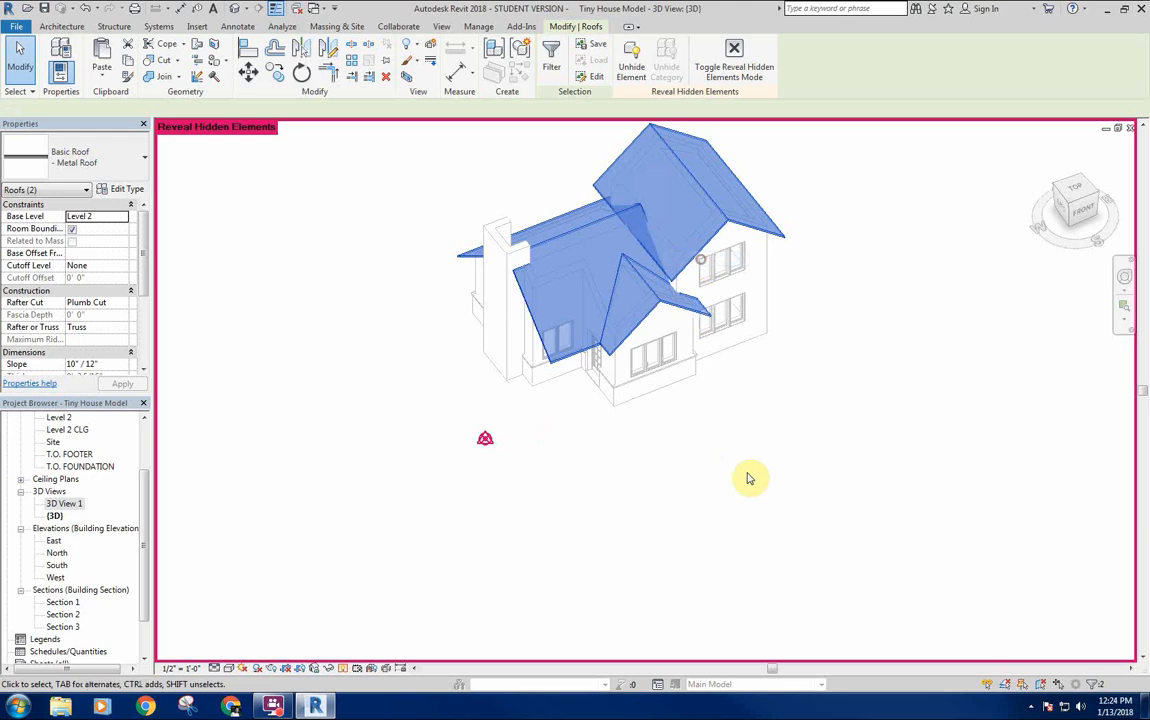
{"action": "left_click", "coordinate": [470, 597]}
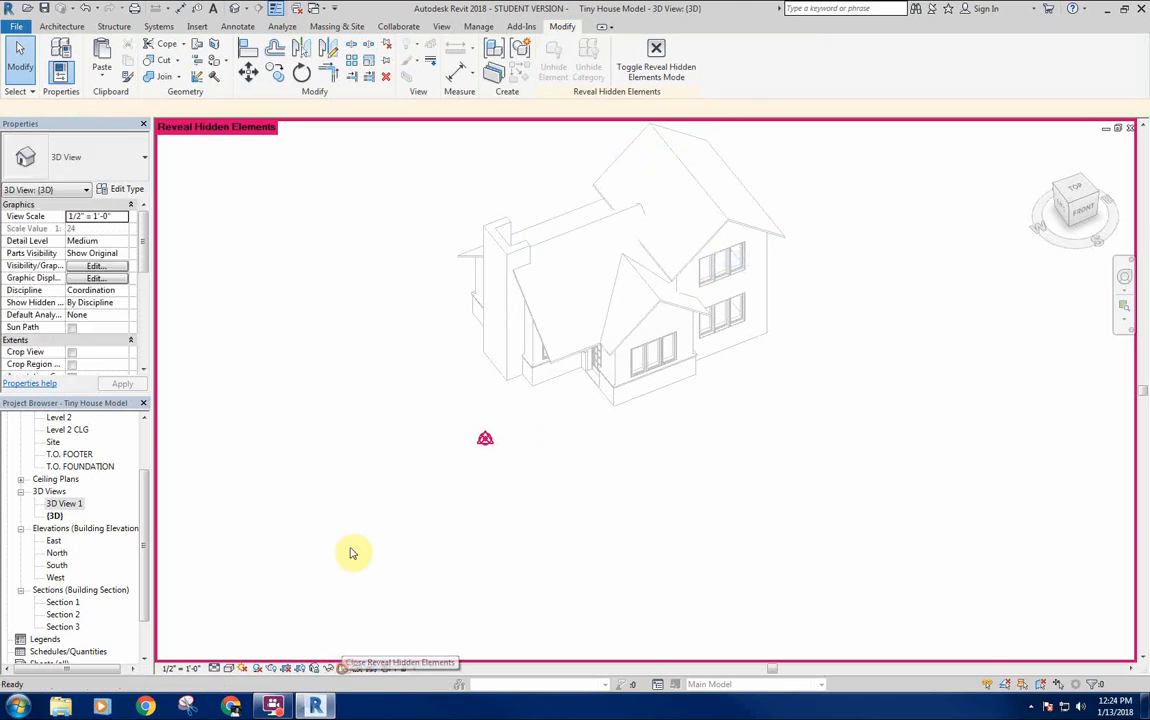
Select the lower metal roof and examine from several angles where its ridge end meets the upper roof.
{"action": "mouse_move", "coordinate": [399, 450]}
{"action": "middle_mouse_down", "text": "shift"}
{"action": "mouse_move", "coordinate": [516, 278]}
{"action": "mouse_move", "coordinate": [570, 234]}
{"action": "mouse_move", "coordinate": [651, 273]}
{"action": "middle_mouse_up", "text": "shift"}
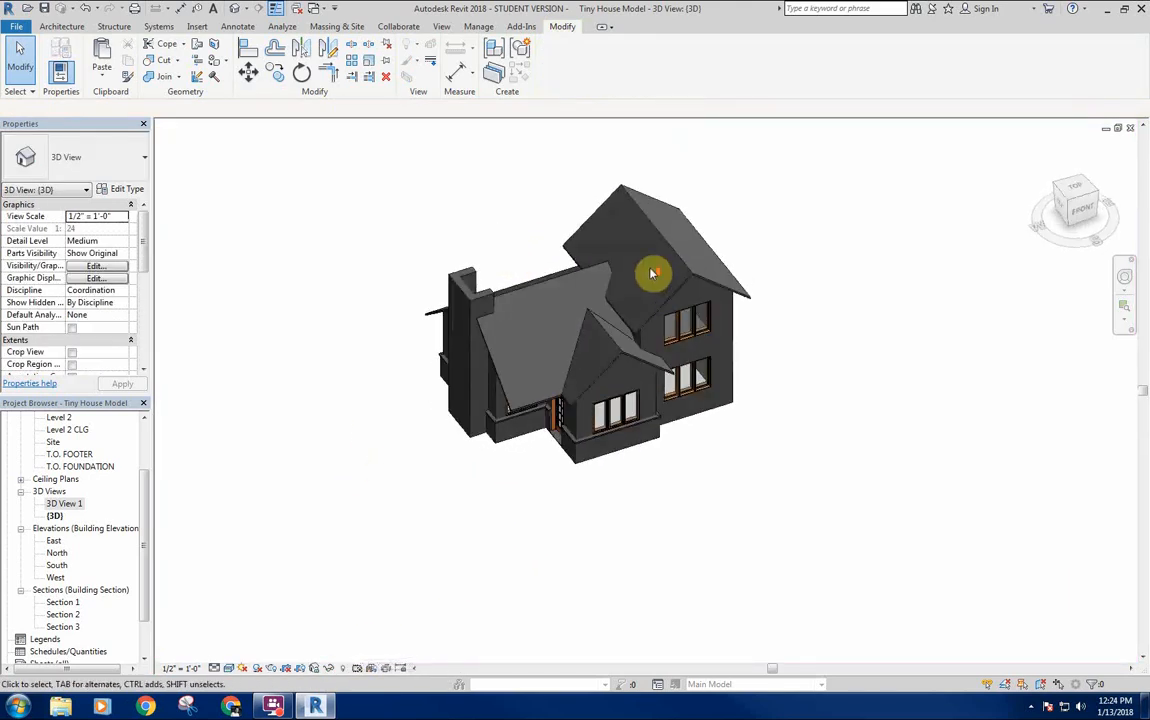
{"action": "scroll", "coordinate": [651, 273], "scroll_direction": "up", "scroll_amount": 5}
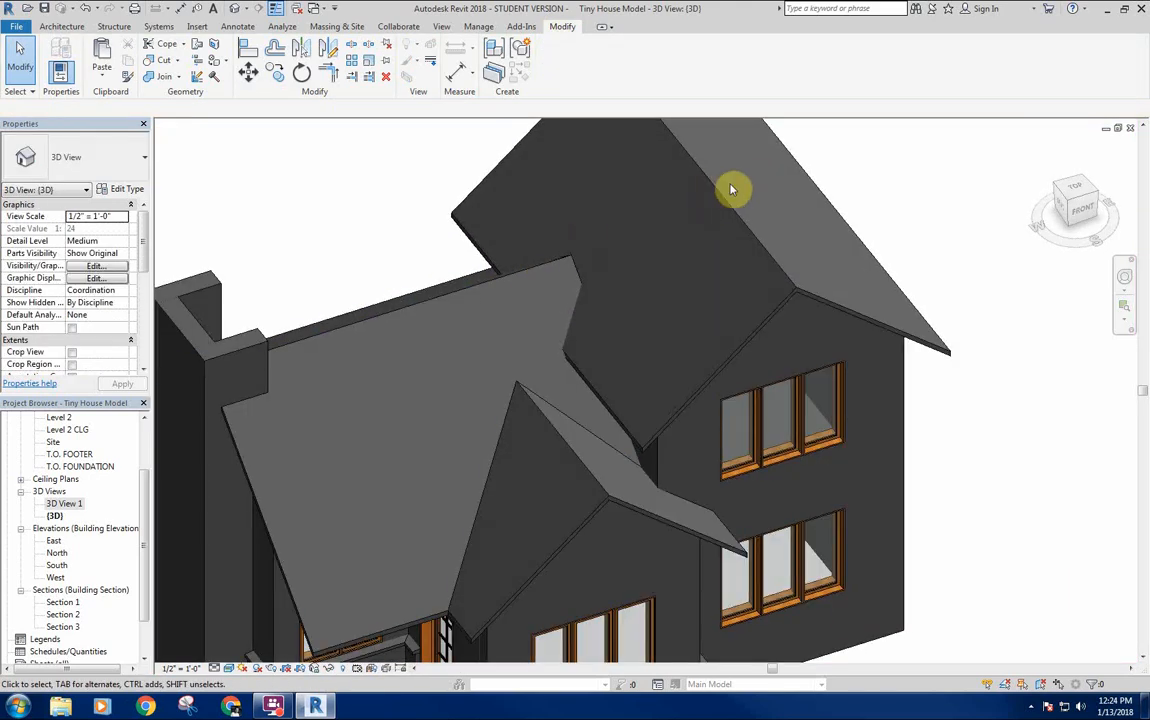
{"action": "left_click", "coordinate": [535, 273]}
{"action": "middle_click_drag", "start_coordinate": [535, 273], "coordinate": [497, 298], "text": "shift"}
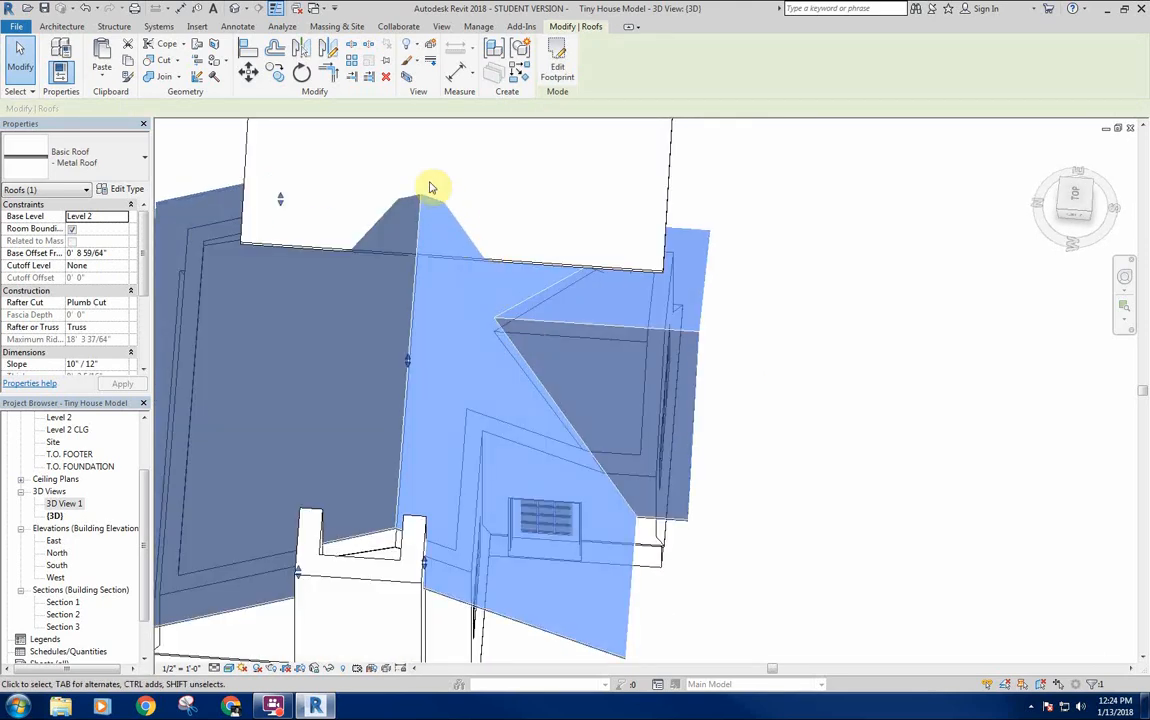
{"action": "middle_click_drag", "start_coordinate": [430, 187], "coordinate": [586, 199], "text": "shift"}
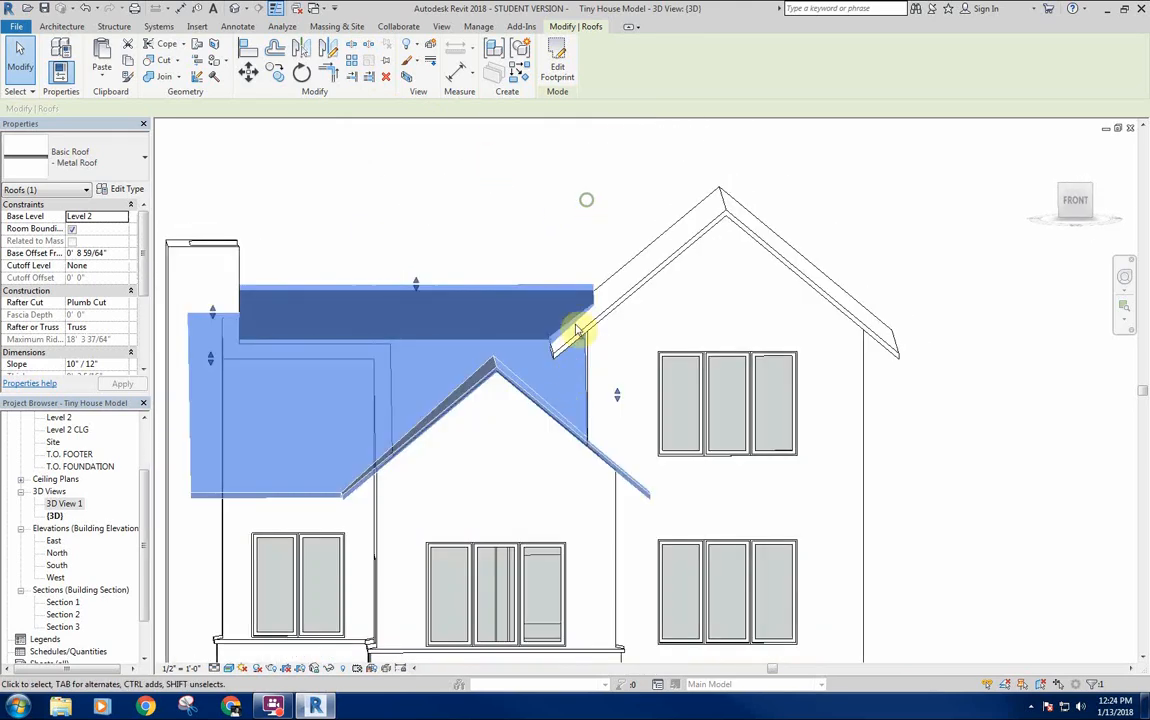
{"action": "mouse_move", "coordinate": [547, 282]}
{"action": "middle_mouse_down", "text": "shift"}
{"action": "mouse_move", "coordinate": [508, 223]}
{"action": "mouse_move", "coordinate": [520, 262]}
{"action": "mouse_move", "coordinate": [578, 321]}
{"action": "mouse_move", "coordinate": [560, 334]}
{"action": "mouse_move", "coordinate": [348, 201]}
{"action": "middle_mouse_up", "text": "shift"}
{"action": "scroll", "coordinate": [214, 54], "scroll_direction": "up", "scroll_amount": 2}
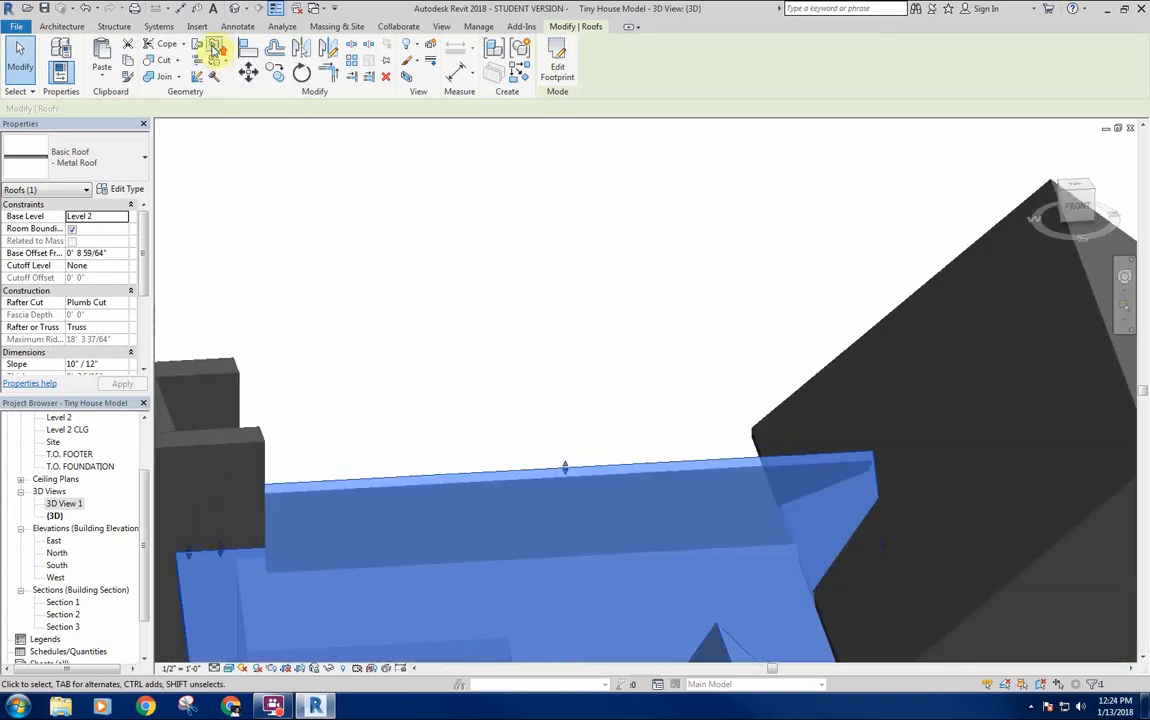
Try to join the end edge of the lower roof to the sloping face of the upper roof.
{"action": "left_click", "coordinate": [197, 46]}
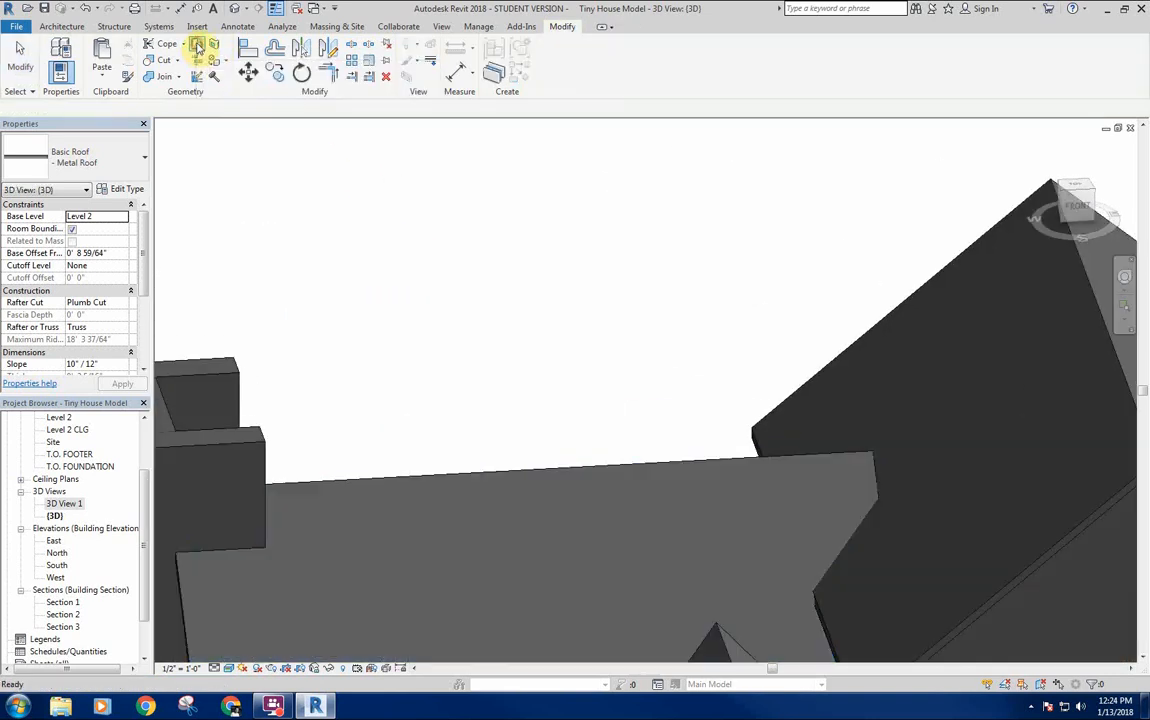
{"action": "left_click", "coordinate": [873, 463]}
{"action": "middle_click_drag", "start_coordinate": [911, 449], "coordinate": [999, 406], "text": "shift"}
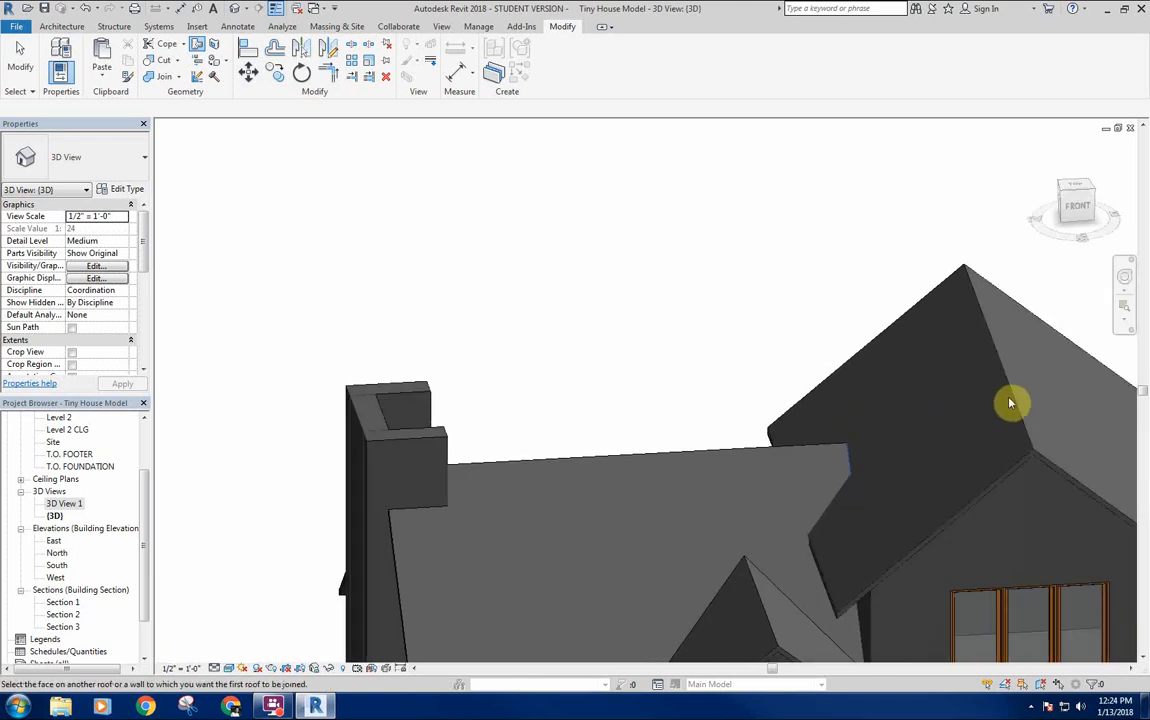
{"action": "left_click", "coordinate": [968, 420]}
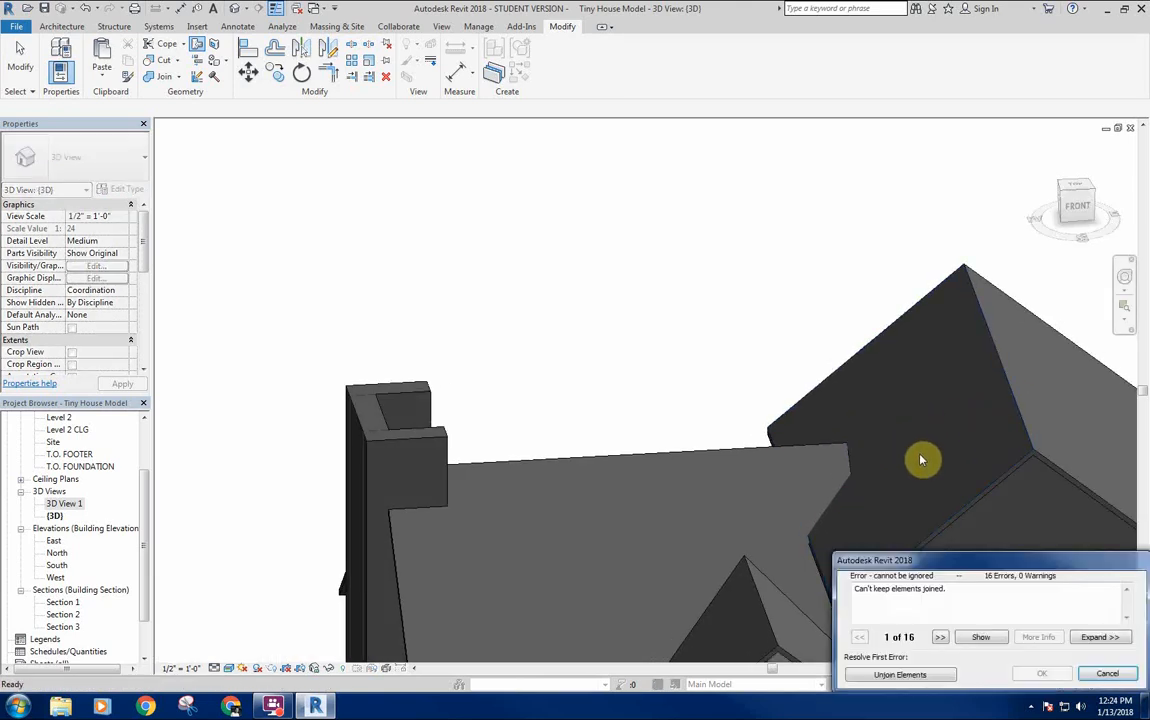
{"action": "left_click", "coordinate": [1107, 676]}
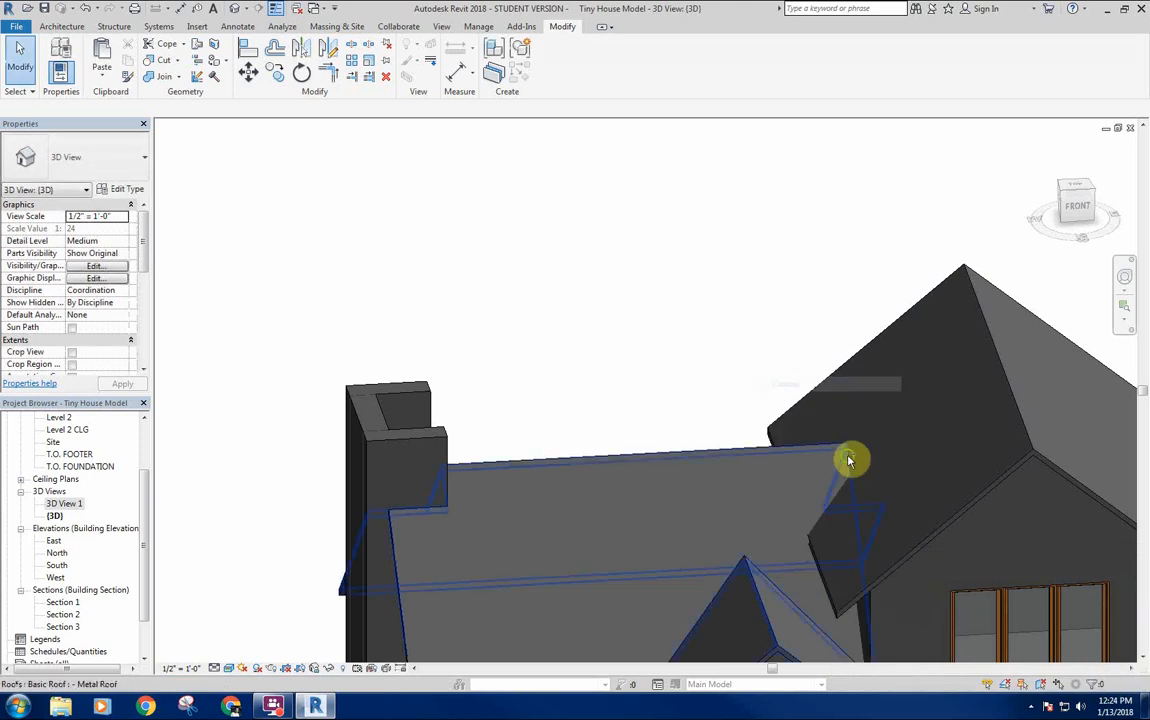
Edit the lower metal roof's footprint and pick its ridge as a boundary line.
{"action": "mouse_move", "coordinate": [848, 460]}
{"action": "middle_mouse_down", "text": "shift"}
{"action": "mouse_move", "coordinate": [827, 336]}
{"action": "mouse_move", "coordinate": [837, 552]}
{"action": "mouse_move", "coordinate": [806, 462]}
{"action": "mouse_move", "coordinate": [825, 507]}
{"action": "mouse_move", "coordinate": [811, 485]}
{"action": "mouse_move", "coordinate": [829, 503]}
{"action": "mouse_move", "coordinate": [856, 479]}
{"action": "middle_mouse_up", "text": "shift"}
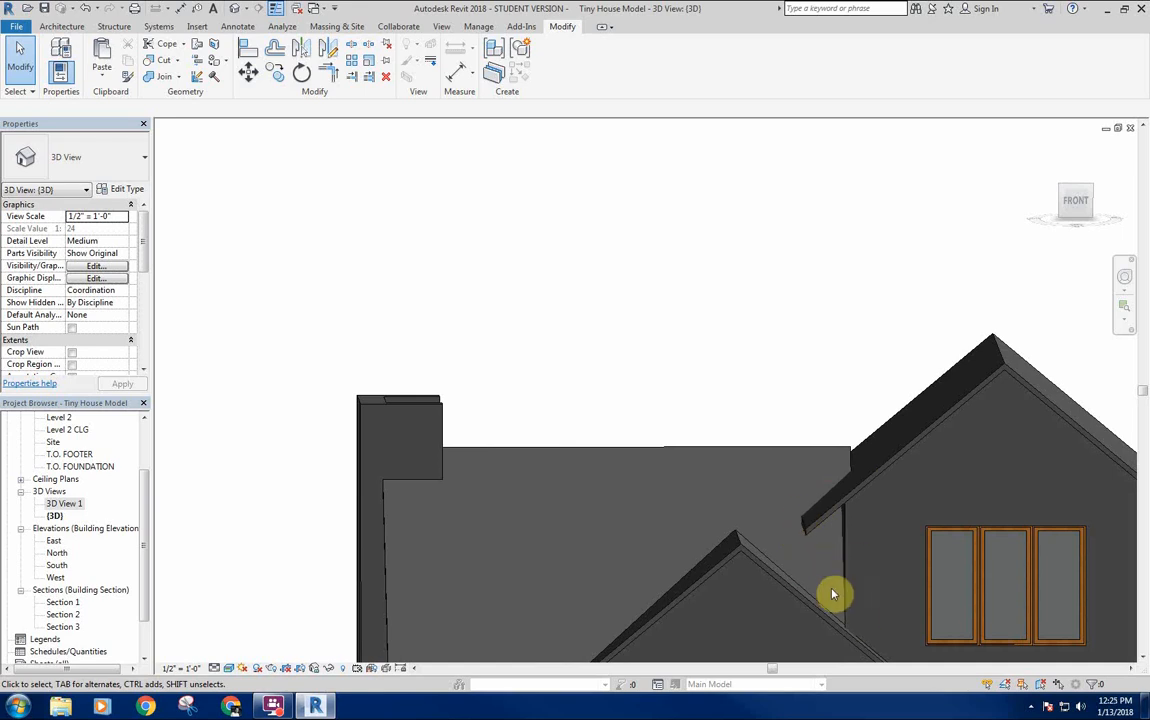
{"action": "middle_click_drag", "start_coordinate": [748, 399], "coordinate": [577, 343], "text": "shift"}
{"action": "left_click", "coordinate": [652, 397]}
{"action": "scroll", "coordinate": [610, 373], "scroll_direction": "down", "scroll_amount": 3}
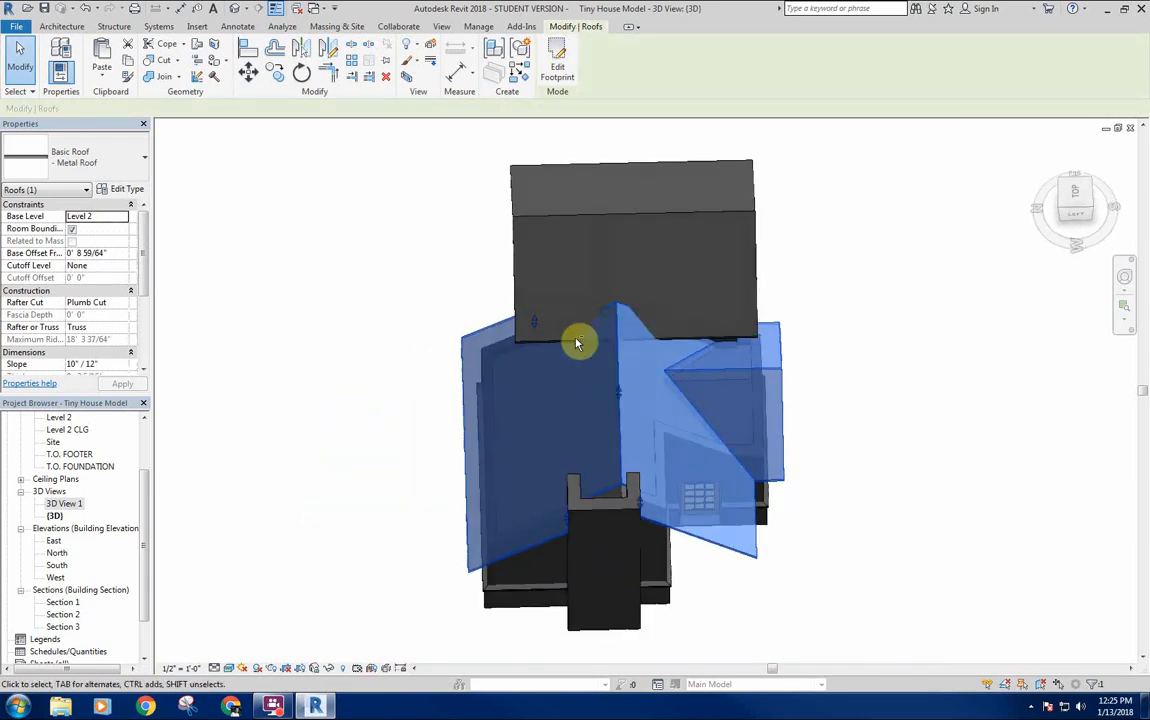
{"action": "left_click", "coordinate": [563, 63]}
{"action": "middle_click_drag", "start_coordinate": [619, 293], "coordinate": [622, 395], "text": "shift"}
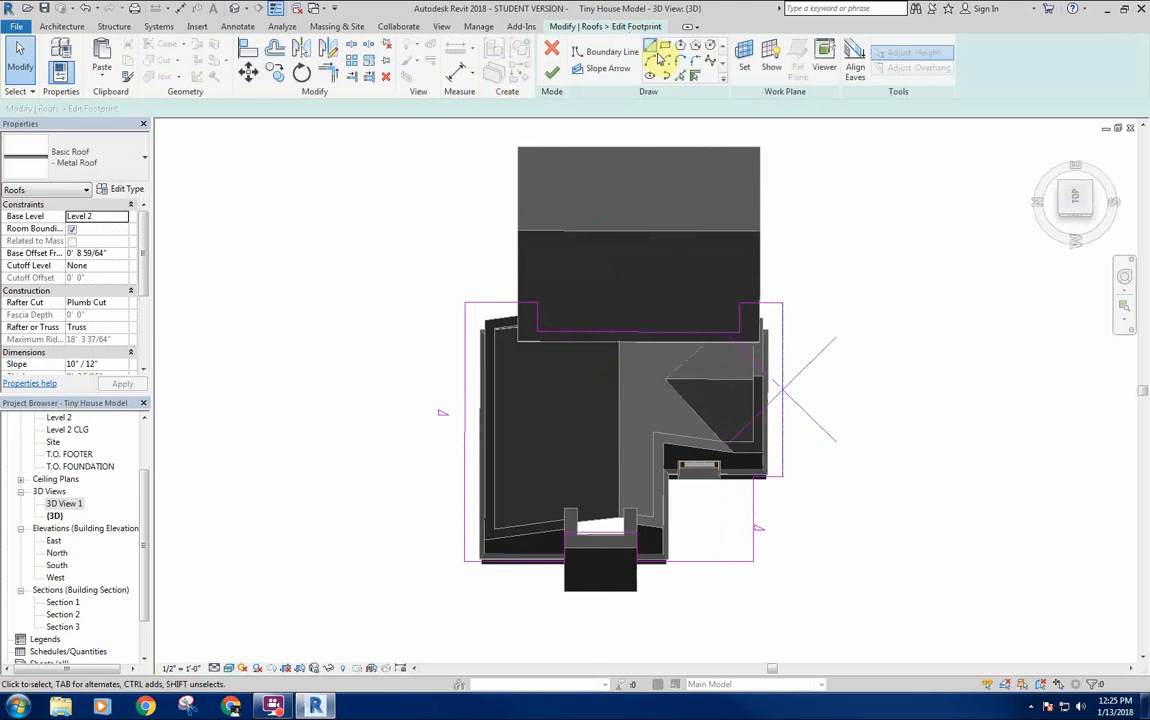
{"action": "left_click", "coordinate": [680, 77]}
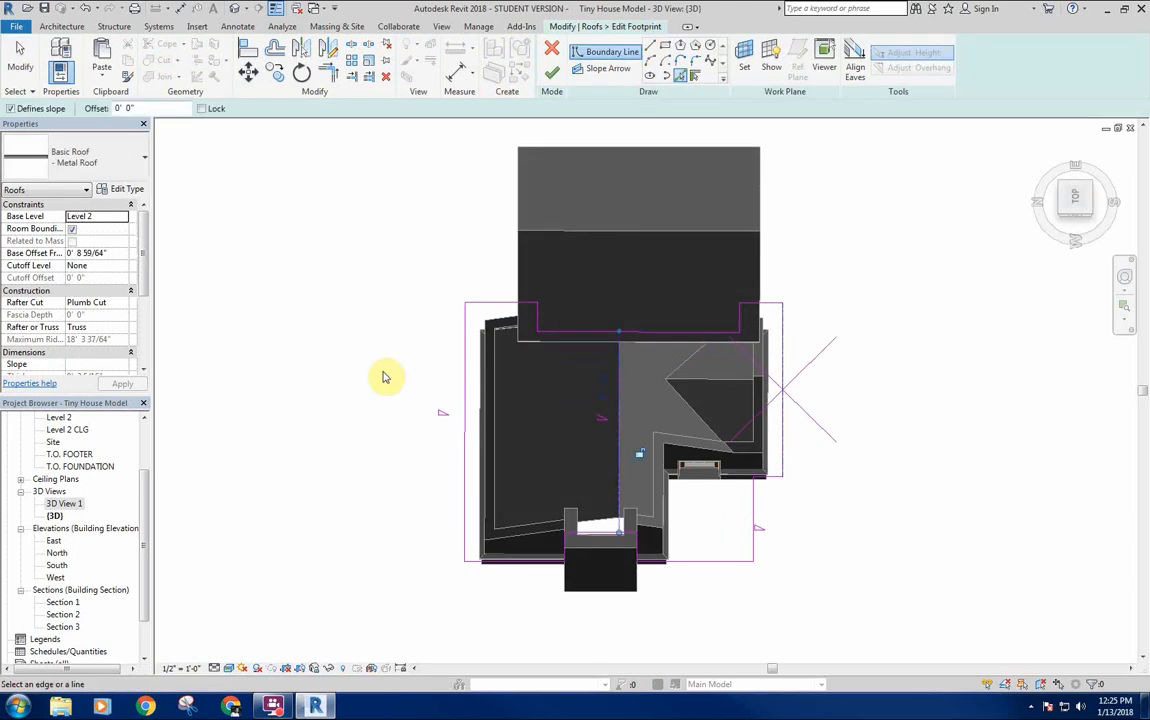
{"action": "mouse_move", "coordinate": [385, 375]}
{"action": "middle_mouse_down", "text": "shift"}
{"action": "mouse_move", "coordinate": [334, 357]}
{"action": "mouse_move", "coordinate": [347, 198]}
{"action": "mouse_move", "coordinate": [356, 253]}
{"action": "middle_mouse_up", "text": "shift"}
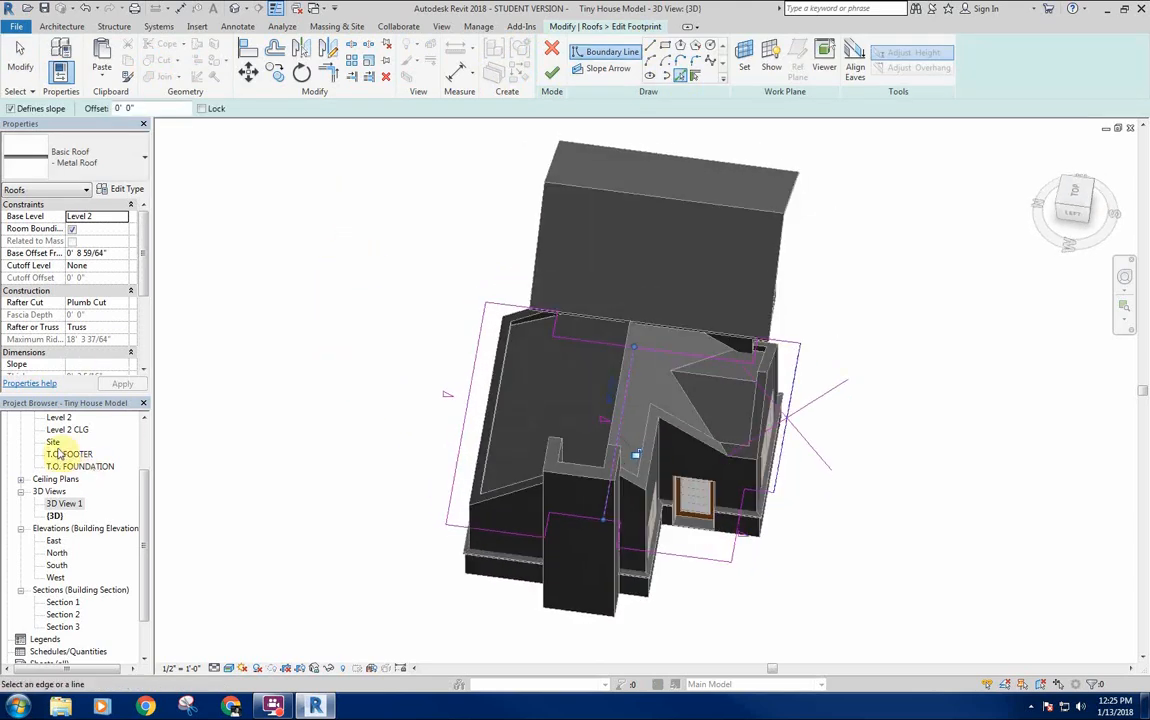
Examine the lower roof's footprint sketch against the upper roof in the Level 2 plan and the default 3D view.
{"action": "double_click", "coordinate": [52, 417]}
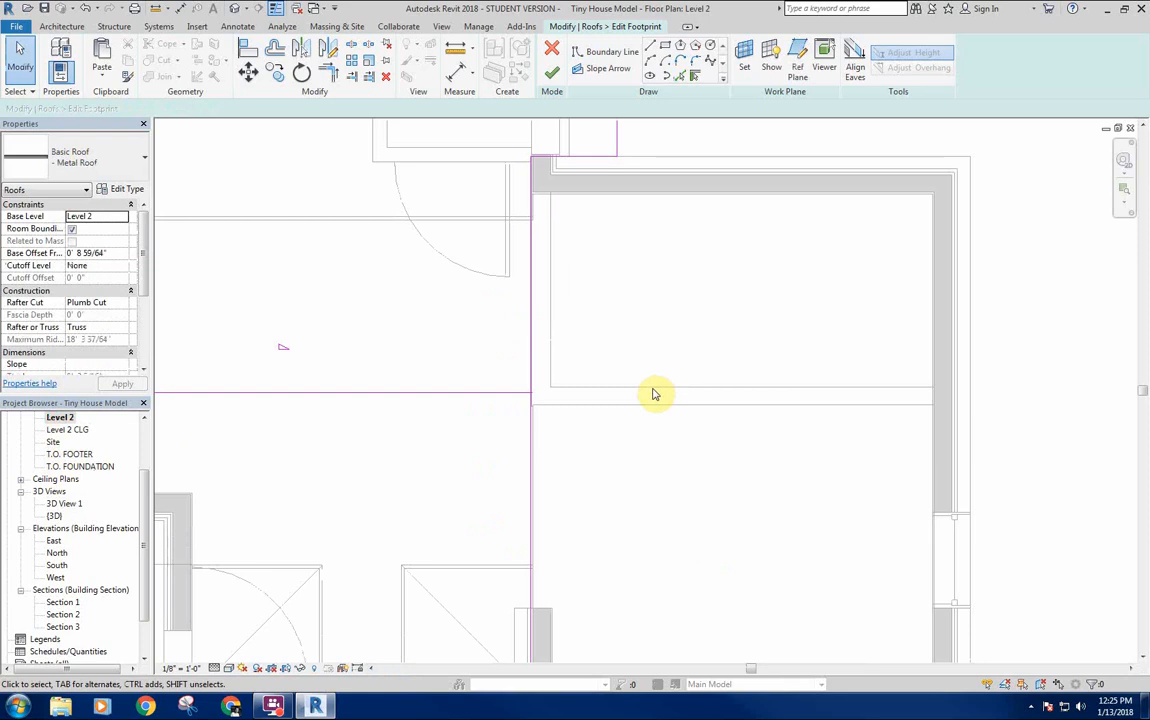
{"action": "scroll", "coordinate": [680, 410], "scroll_direction": "down", "scroll_amount": 4}
{"action": "right_click", "coordinate": [746, 352]}
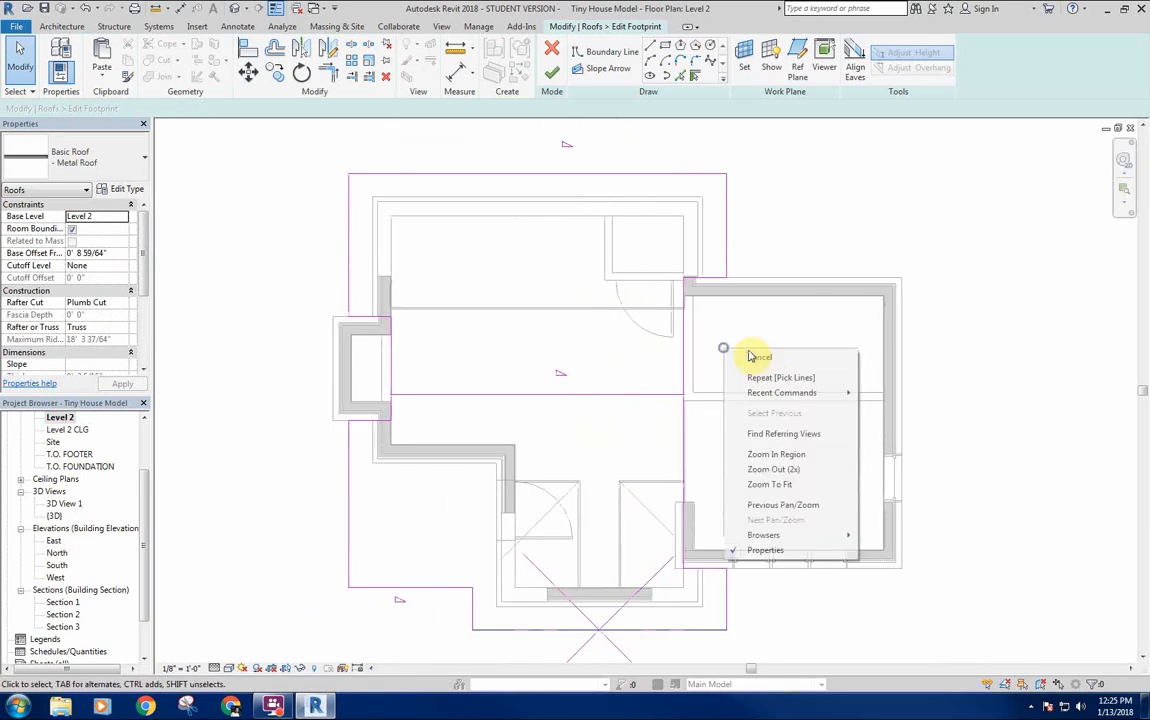
{"action": "left_click", "coordinate": [751, 357]}
{"action": "scroll", "coordinate": [748, 353], "scroll_direction": "down", "scroll_amount": 1}
{"action": "middle_click_drag", "start_coordinate": [737, 372], "coordinate": [852, 347]}
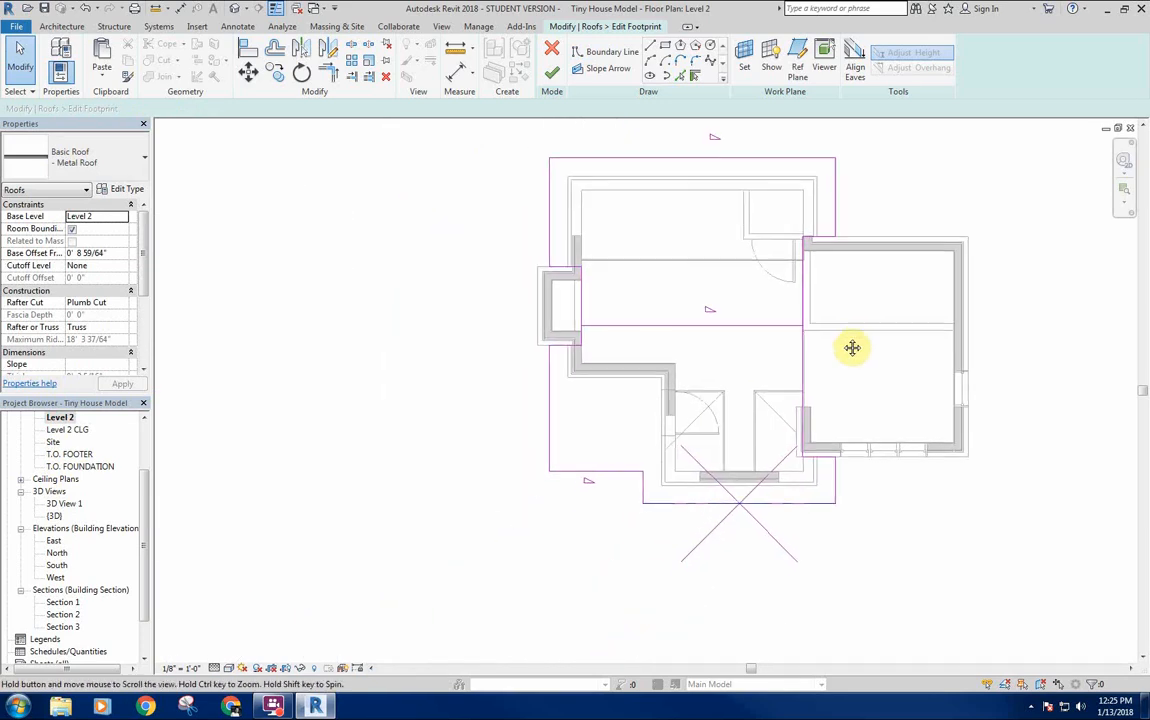
{"action": "left_click", "coordinate": [233, 9]}
{"action": "middle_click_drag", "start_coordinate": [629, 321], "coordinate": [502, 412], "text": "shift"}
{"action": "middle_click_drag", "start_coordinate": [470, 373], "coordinate": [343, 479], "text": "shift"}
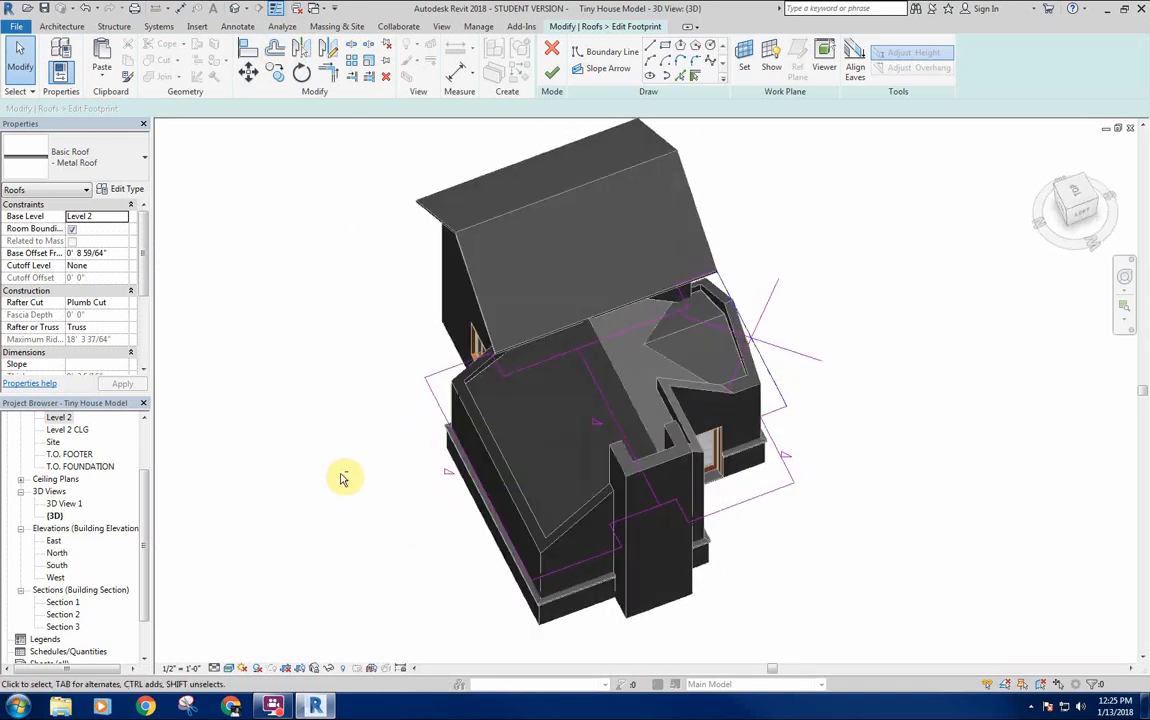
In the Level 2 plan, extend the ridge line about 1'-4" past the end boundary and sketch a 135° diagonal back to that boundary.
{"action": "double_click", "coordinate": [60, 418]}
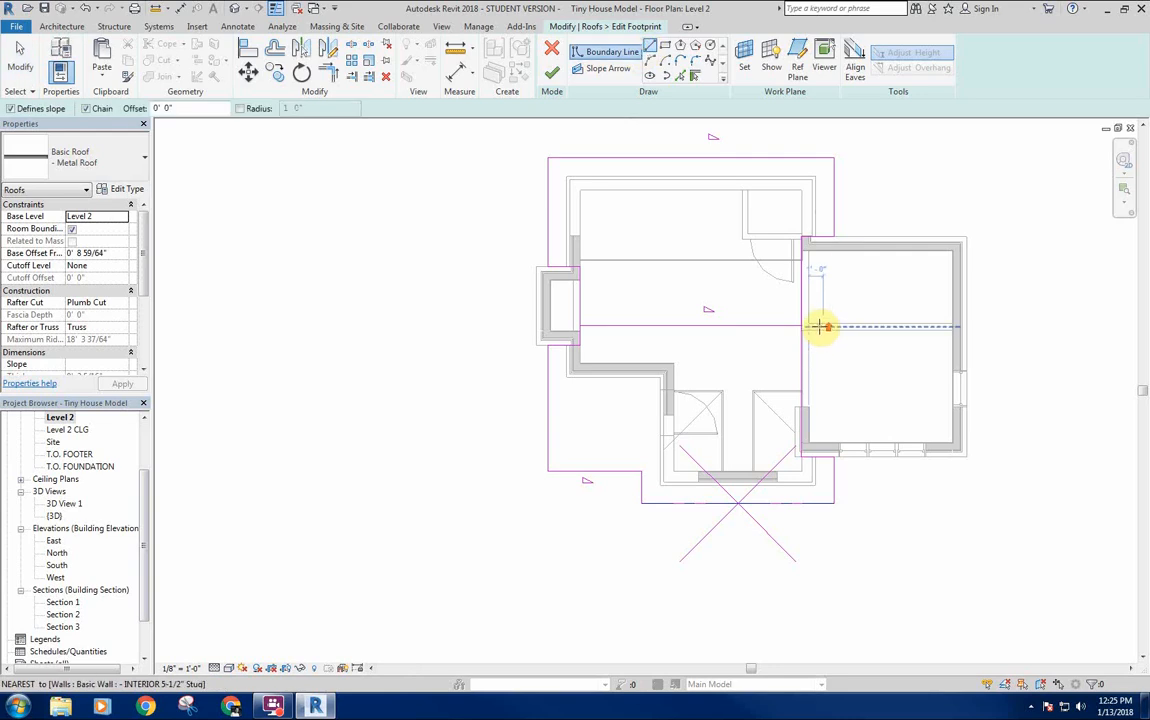
{"action": "scroll", "coordinate": [815, 325], "scroll_direction": "up", "scroll_amount": 3}
{"action": "scroll", "coordinate": [815, 325], "scroll_direction": "up", "scroll_amount": 1}
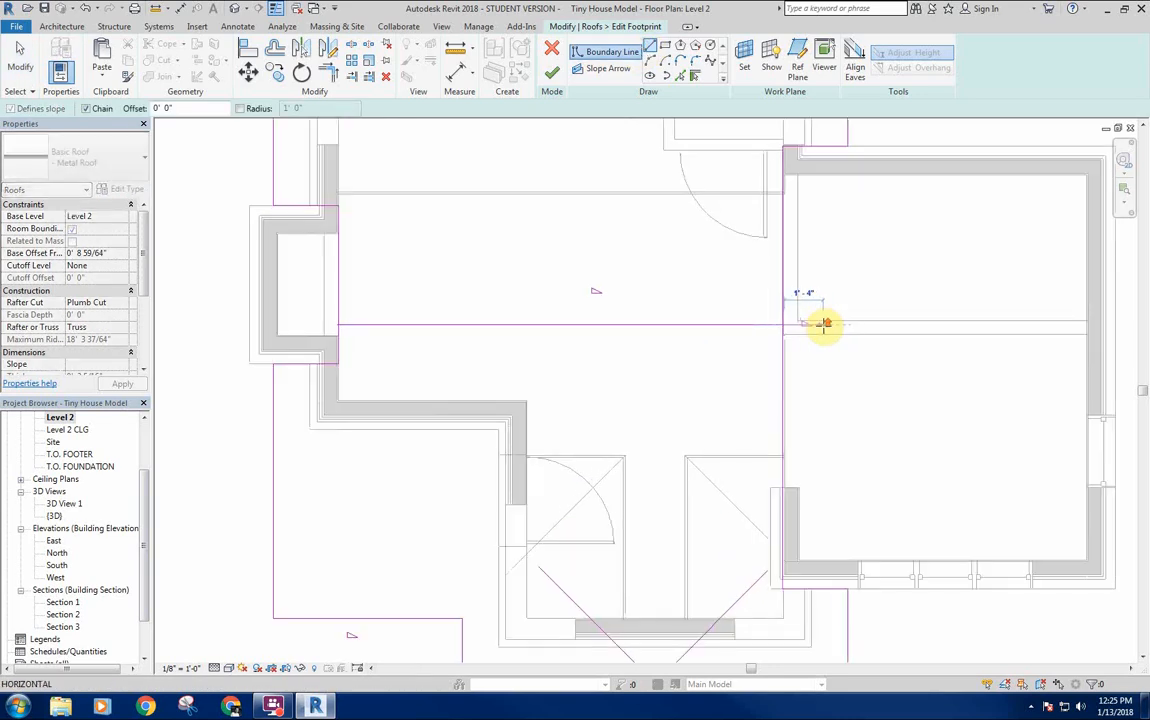
{"action": "left_click", "coordinate": [826, 324]}
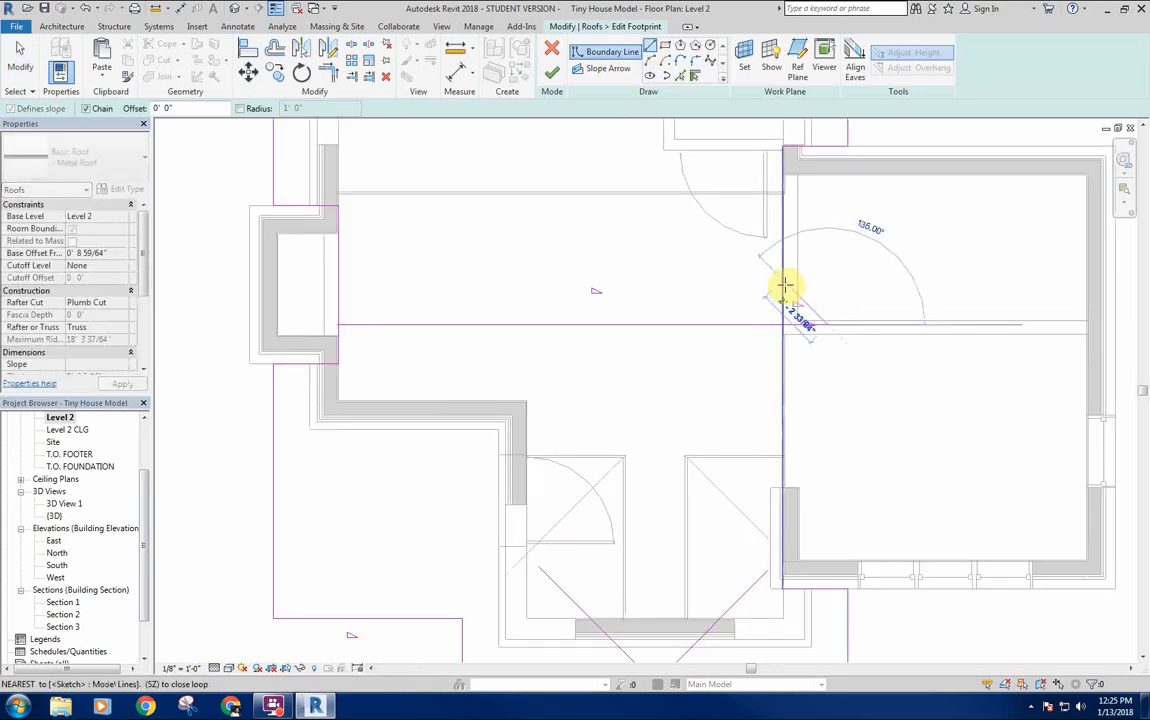
{"action": "left_click", "coordinate": [785, 285]}
{"action": "right_click", "coordinate": [824, 276]}
{"action": "left_click", "coordinate": [850, 258]}
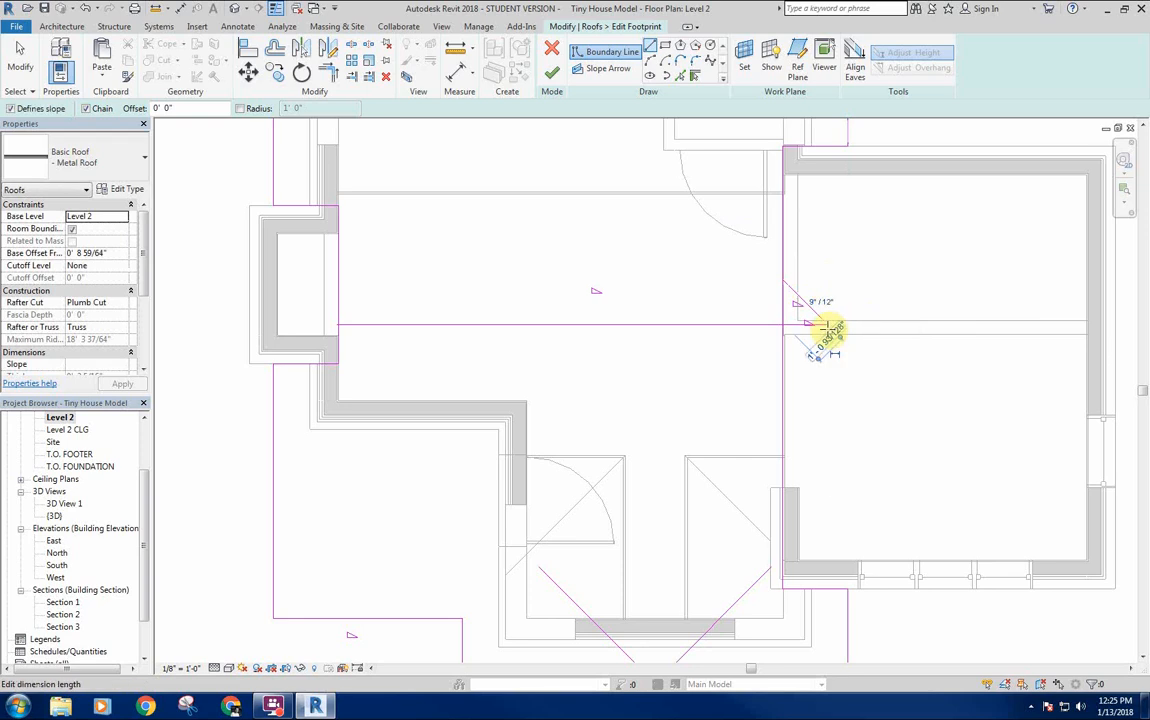
Sketch the opposite diagonal from the tip back to the end boundary, and delete the short ridge extension.
{"action": "scroll", "coordinate": [782, 364], "scroll_direction": "up", "scroll_amount": 3}
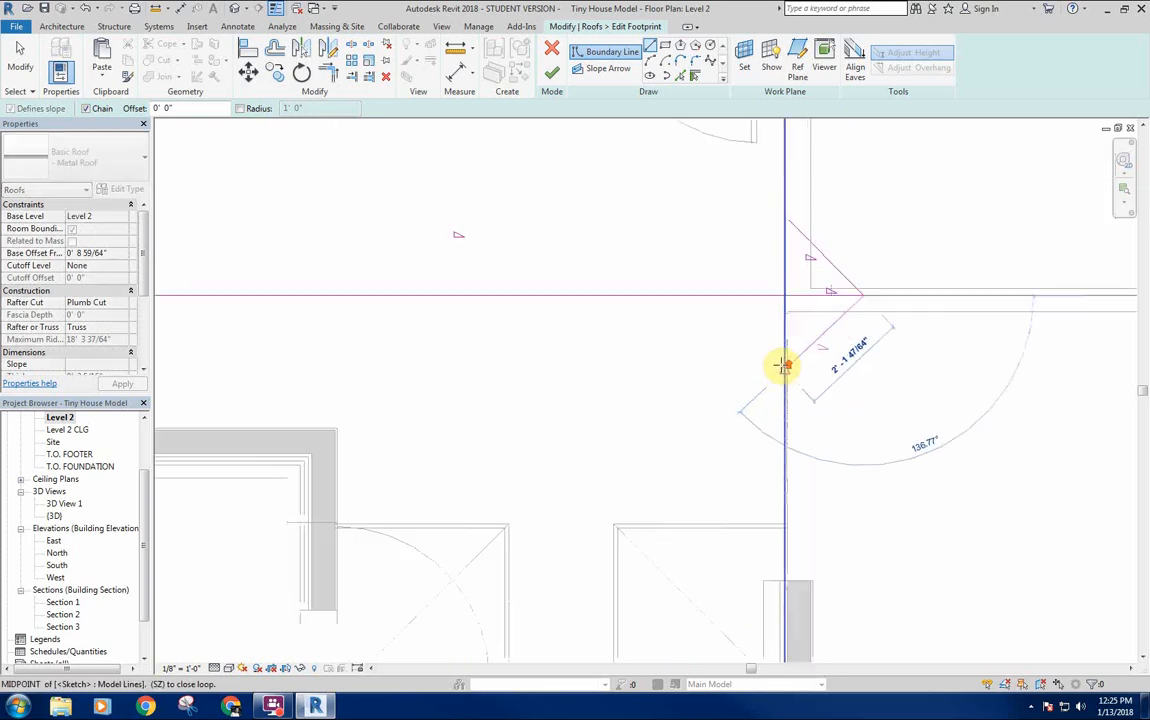
{"action": "left_click", "coordinate": [785, 377]}
{"action": "right_click", "coordinate": [886, 341]}
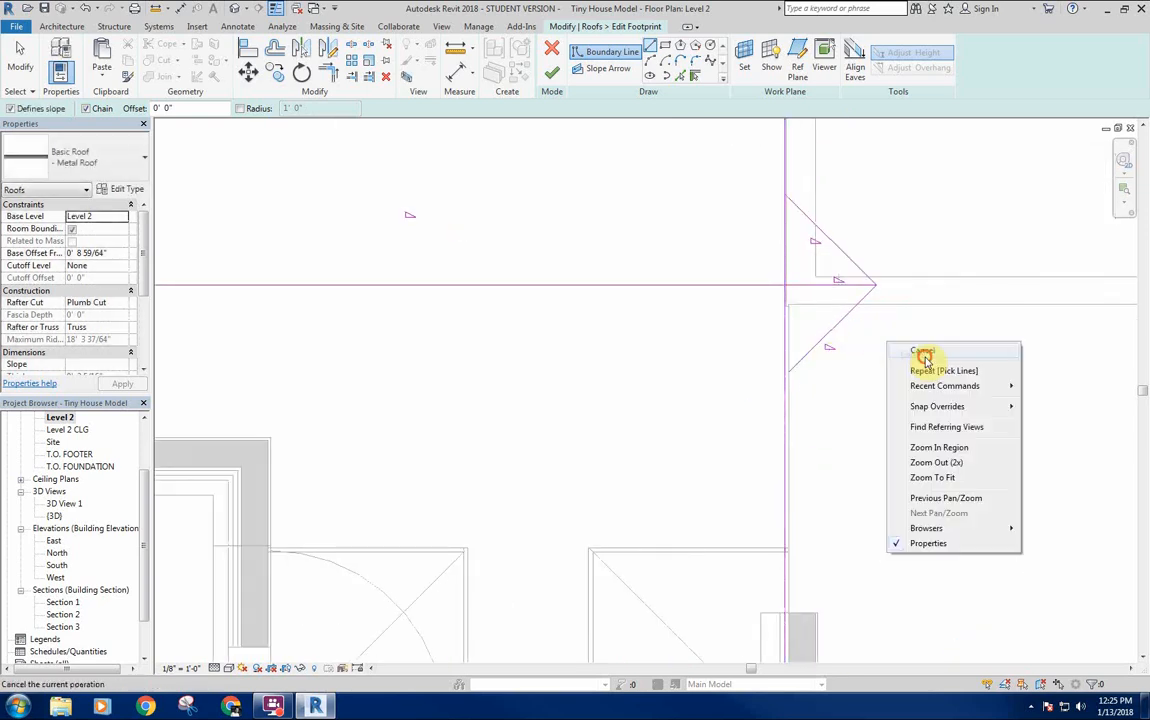
{"action": "left_click", "coordinate": [924, 353]}
{"action": "left_click", "coordinate": [810, 285]}
{"action": "key", "text": "Delete"}
Make both diagonals non-slope-defining and delete the picked ridge line from the footprint sketch.
{"action": "left_click_drag", "start_coordinate": [911, 213], "coordinate": [858, 341]}
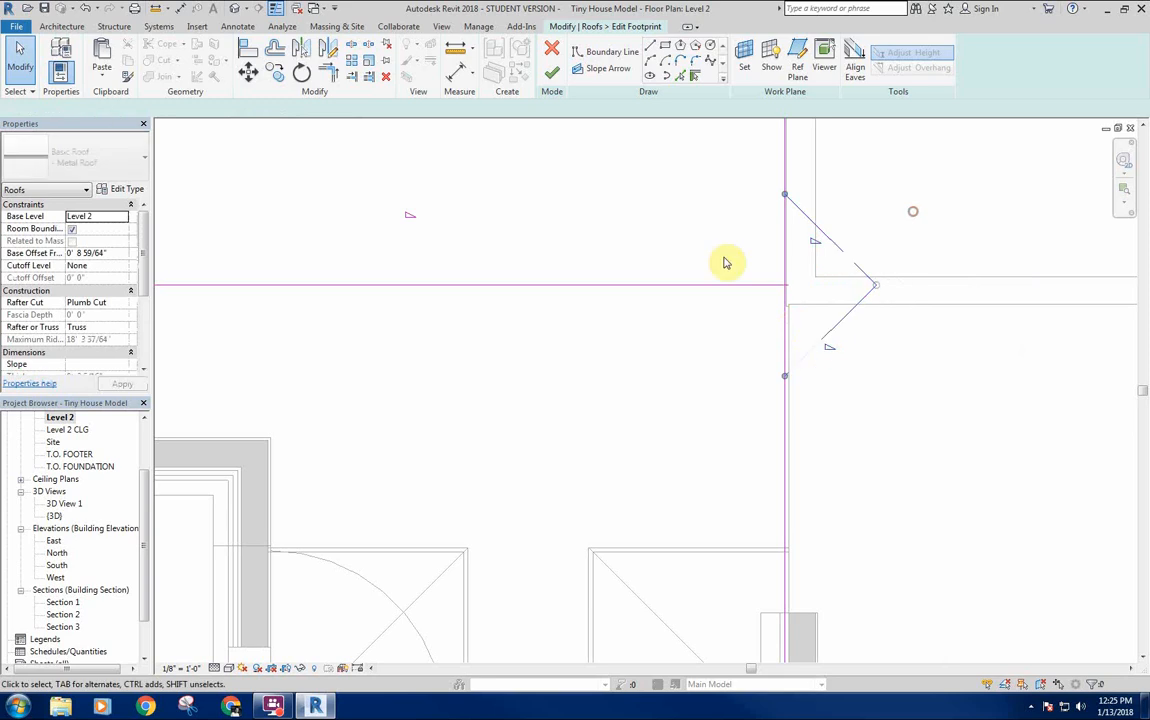
{"action": "left_click", "coordinate": [308, 111]}
{"action": "left_click", "coordinate": [647, 250]}
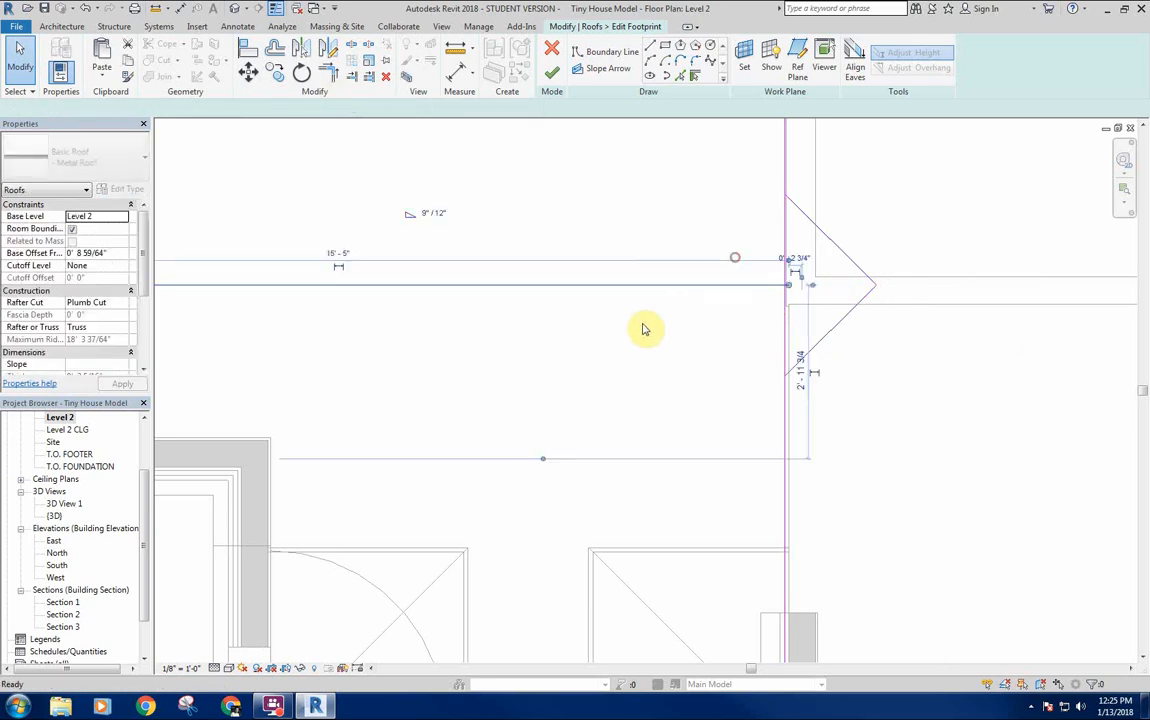
Split the end boundary, trim its two parts to the diagonals, and finish the lower roof's footprint.
{"action": "key", "text": "s"}
{"action": "key", "text": "l"}
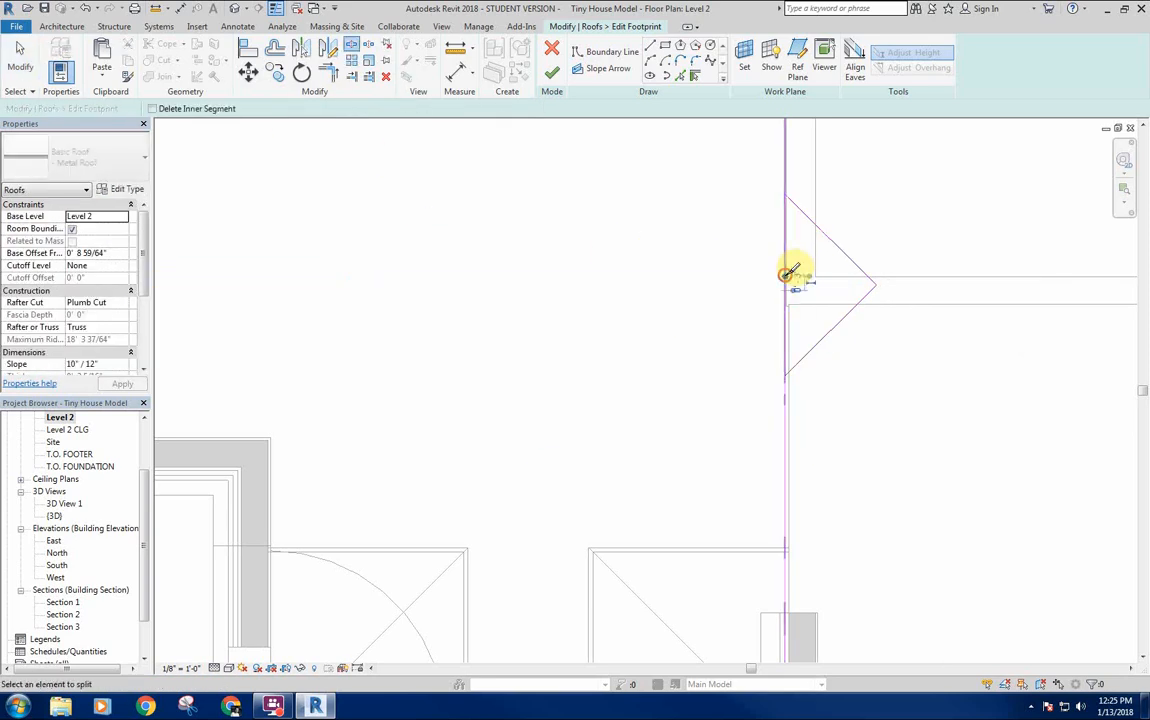
{"action": "left_click", "coordinate": [785, 172]}
{"action": "key", "text": "t"}
{"action": "key", "text": "r"}
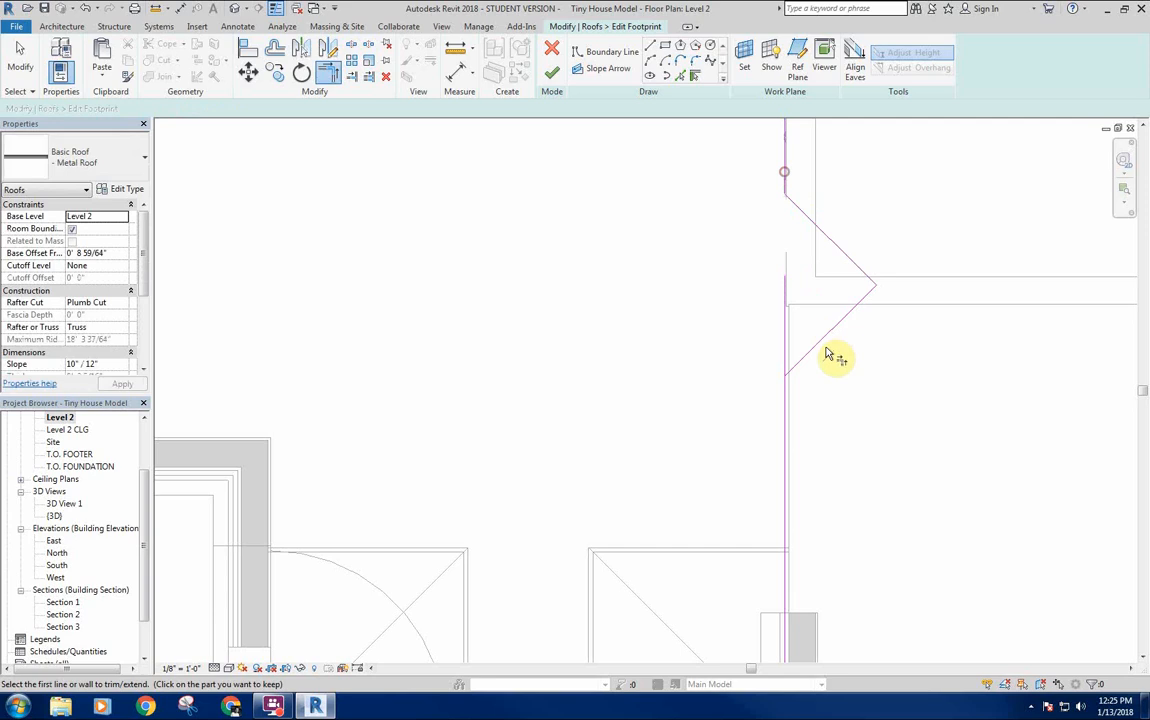
{"action": "left_click", "coordinate": [787, 396]}
{"action": "right_click", "coordinate": [635, 312]}
{"action": "left_click", "coordinate": [649, 323]}
{"action": "scroll", "coordinate": [636, 290], "scroll_direction": "down", "scroll_amount": 3}
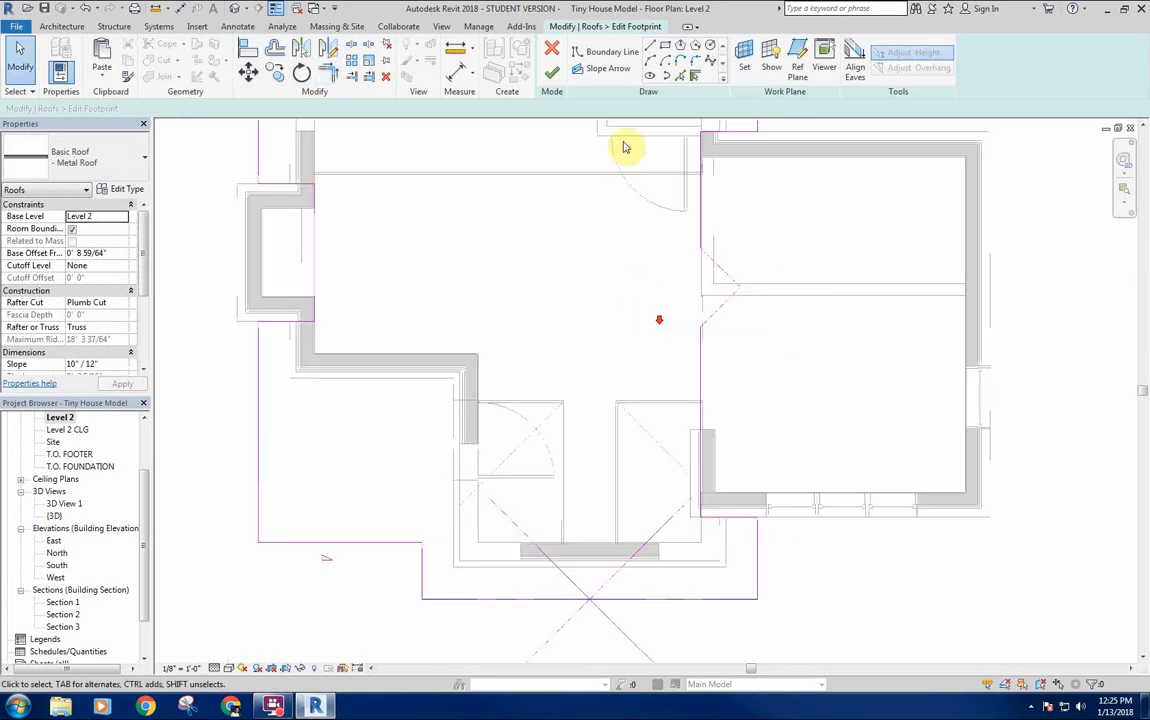
{"action": "left_click", "coordinate": [542, 70]}
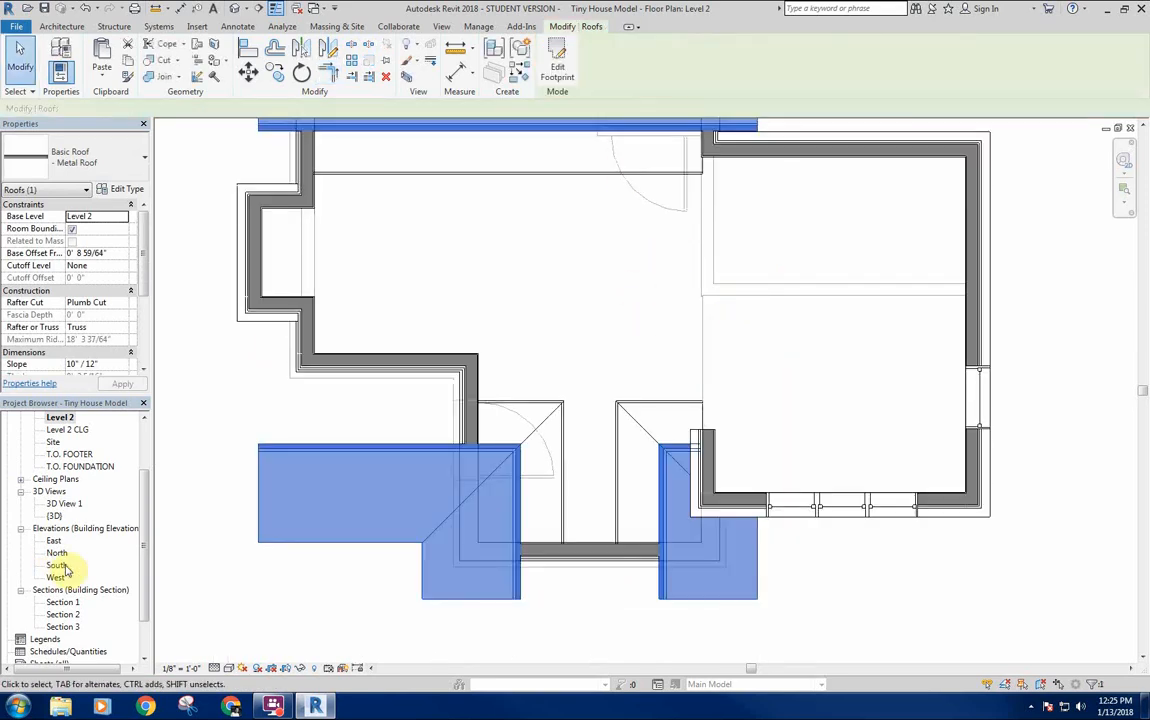
In the South elevation, examine how far the lower roof's ridge end reaches past the upper roof's slope.
{"action": "double_click", "coordinate": [56, 566]}
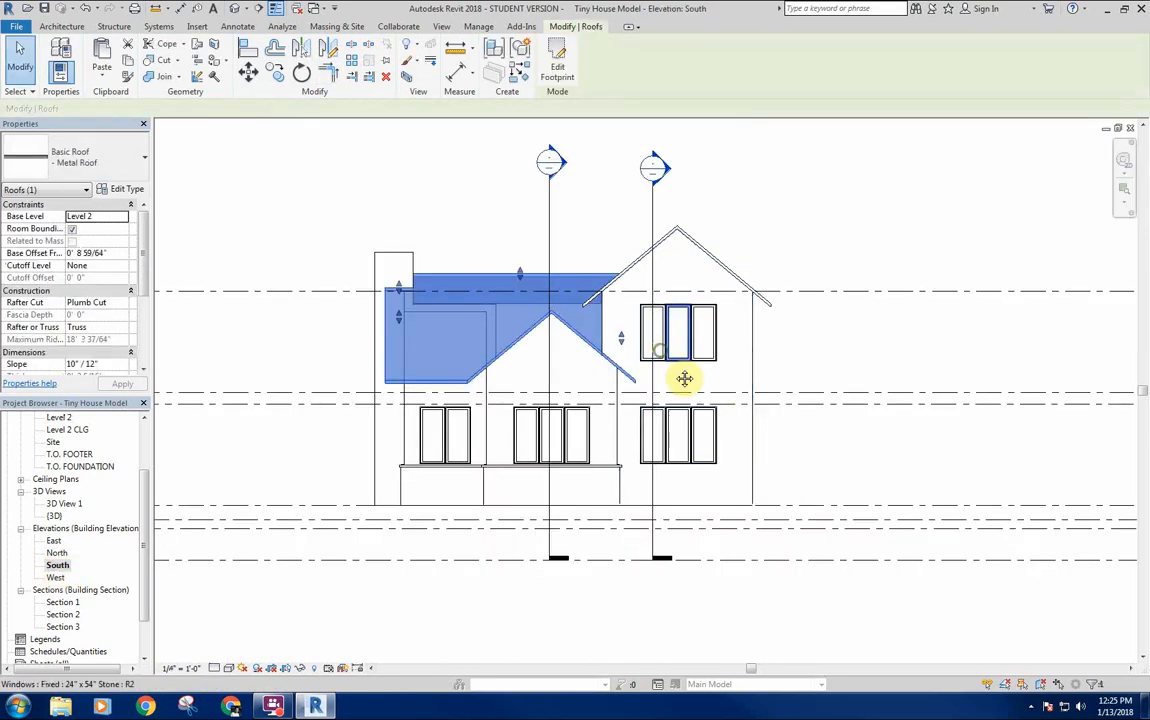
{"action": "scroll", "coordinate": [662, 340], "scroll_direction": "up", "scroll_amount": 2}
{"action": "scroll", "coordinate": [655, 326], "scroll_direction": "up", "scroll_amount": 3}
{"action": "left_click", "coordinate": [640, 314]}
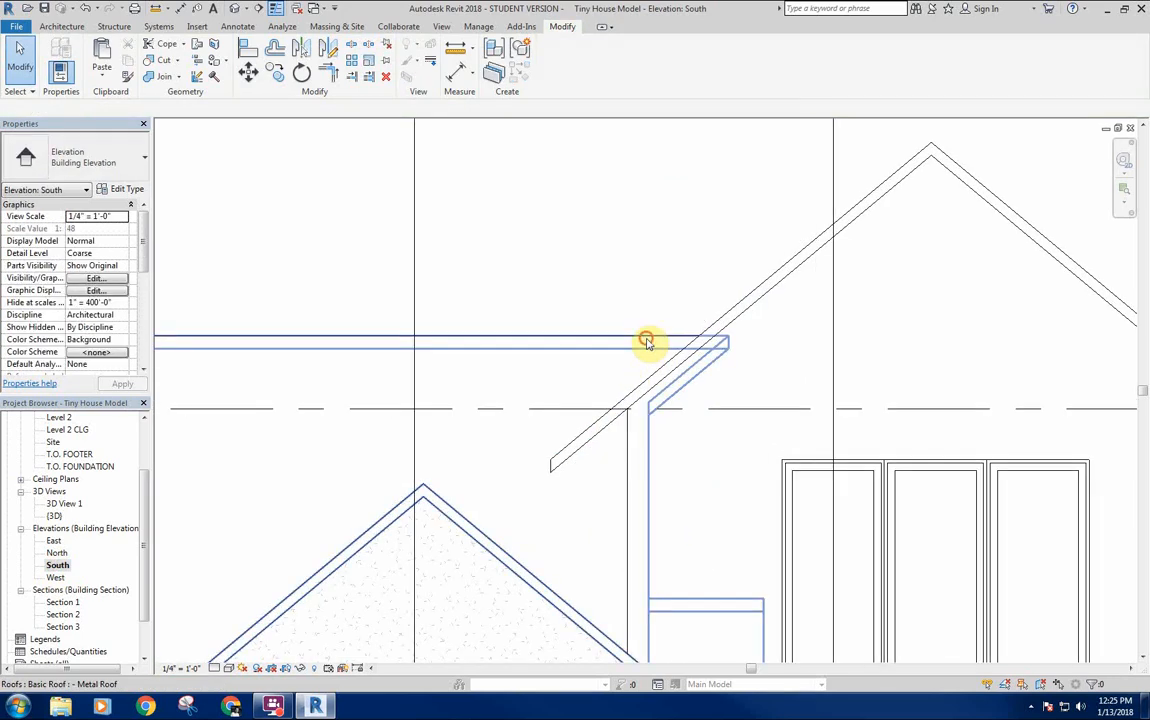
{"action": "left_click", "coordinate": [651, 347]}
{"action": "middle_click_drag", "start_coordinate": [651, 347], "coordinate": [638, 225]}
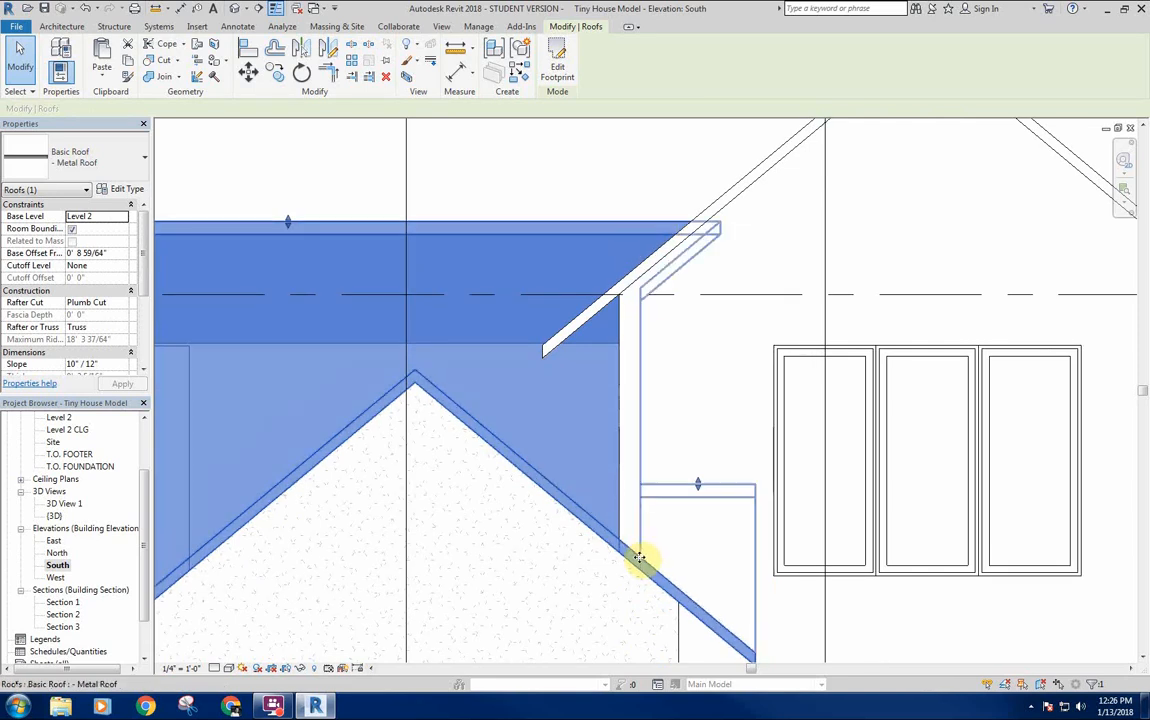
Measure from the lower roof's end edge to the upper roof's slope at ridge height using a temporary vertical detail line, and delete that line.
{"action": "left_click", "coordinate": [593, 173]}
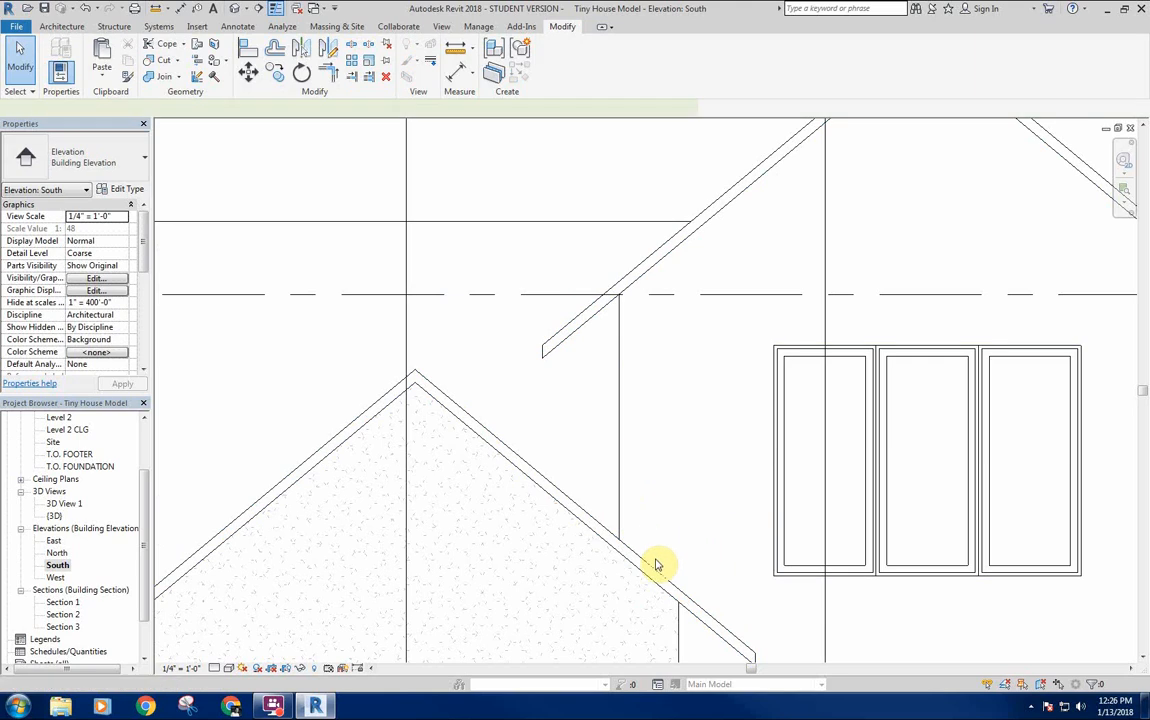
{"action": "key", "text": "d"}
{"action": "key", "text": "l"}
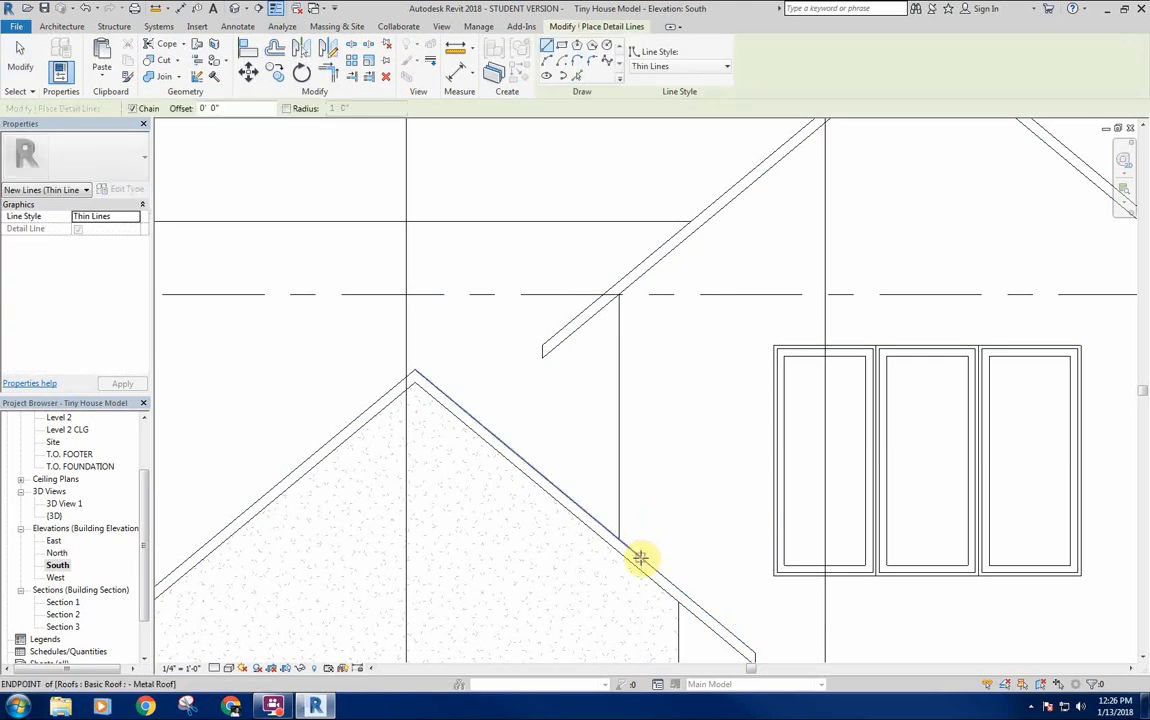
{"action": "left_click", "coordinate": [640, 556]}
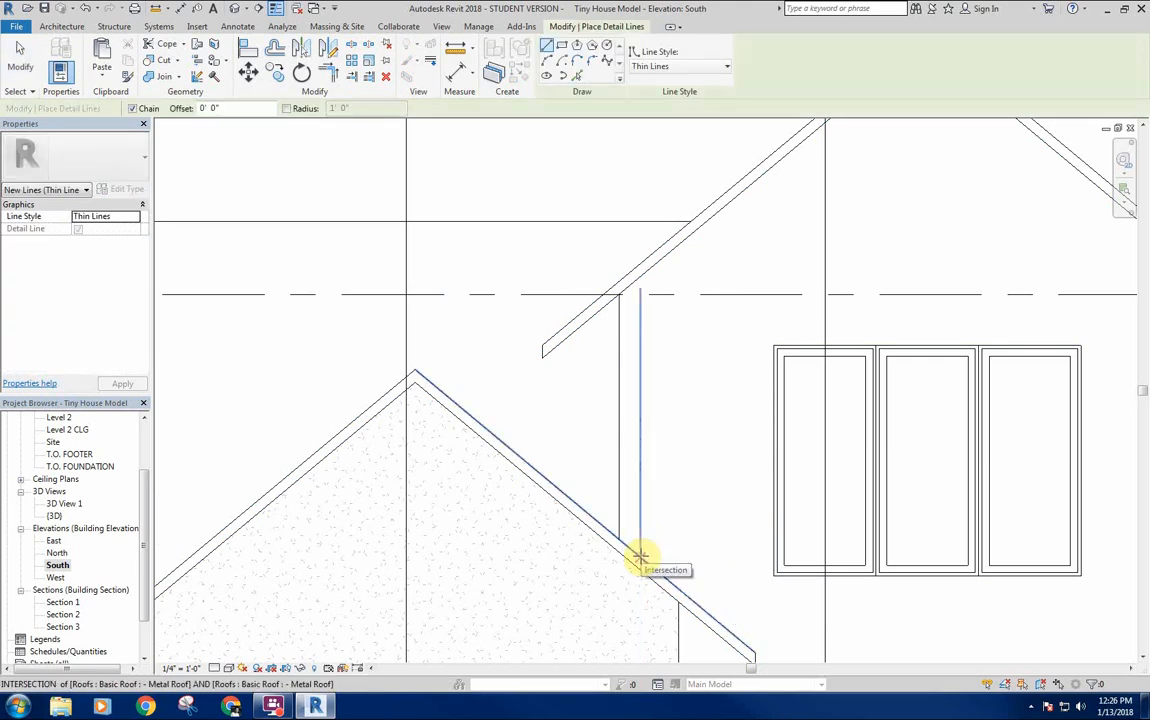
{"action": "scroll", "coordinate": [646, 222], "scroll_direction": "up", "scroll_amount": 3}
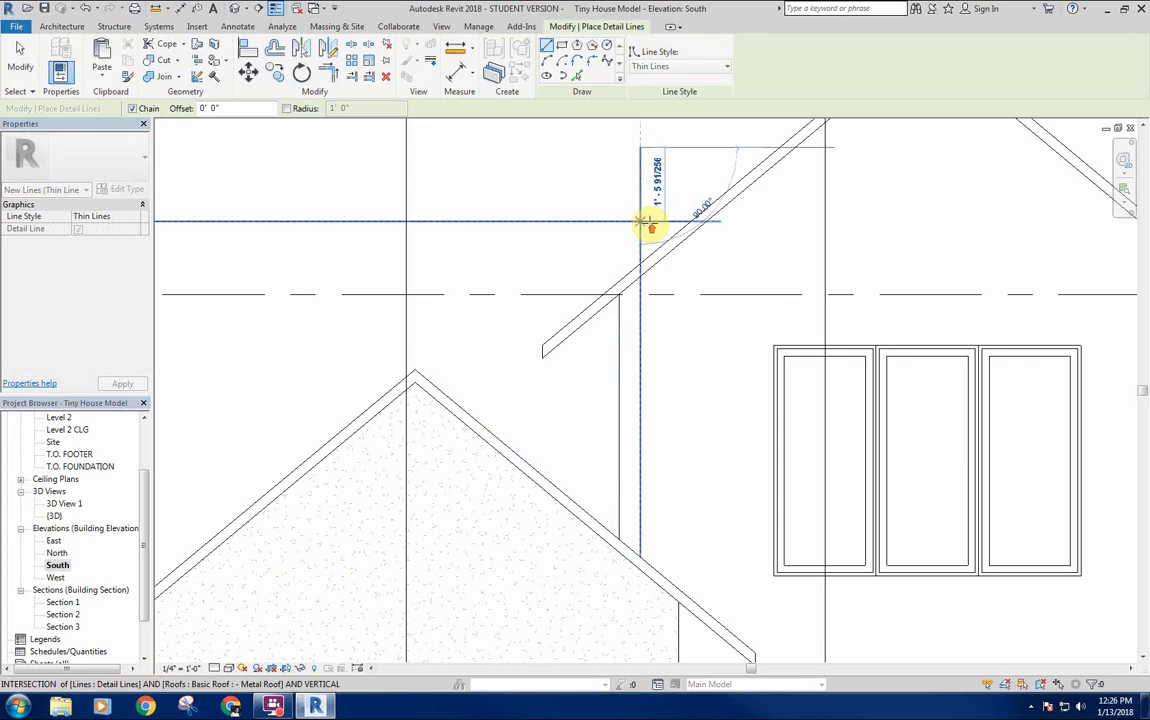
{"action": "left_click", "coordinate": [640, 220]}
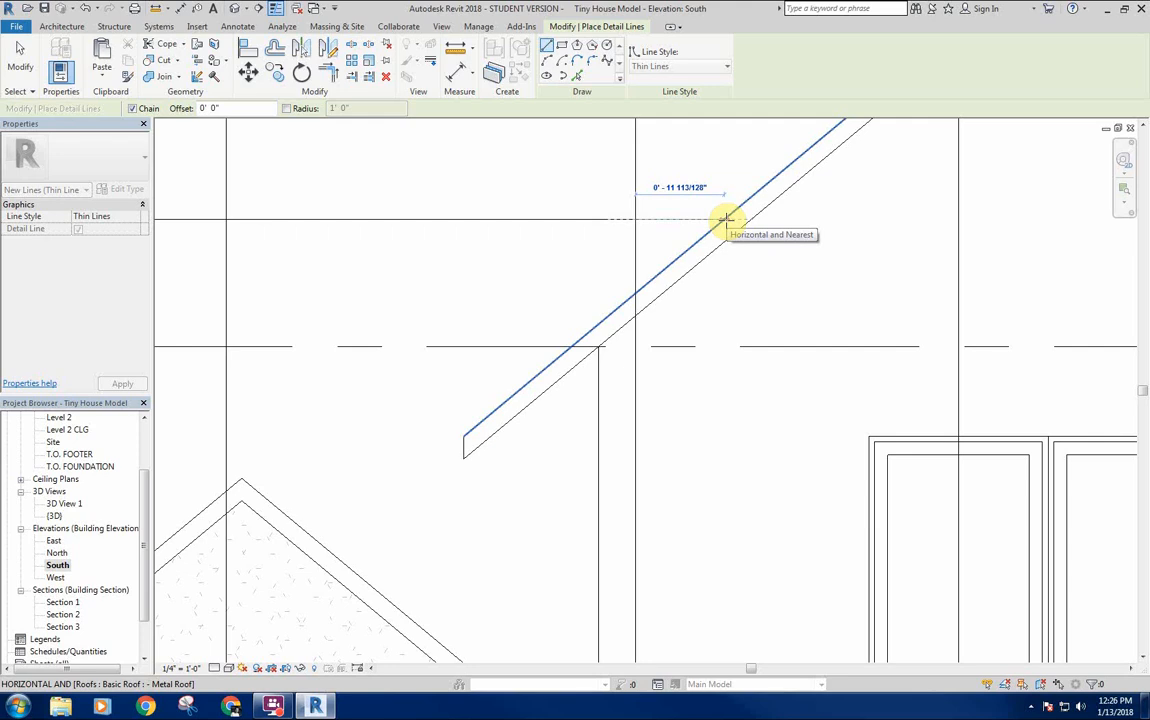
{"action": "key", "text": "Escape"}
{"action": "key", "text": "Escape"}
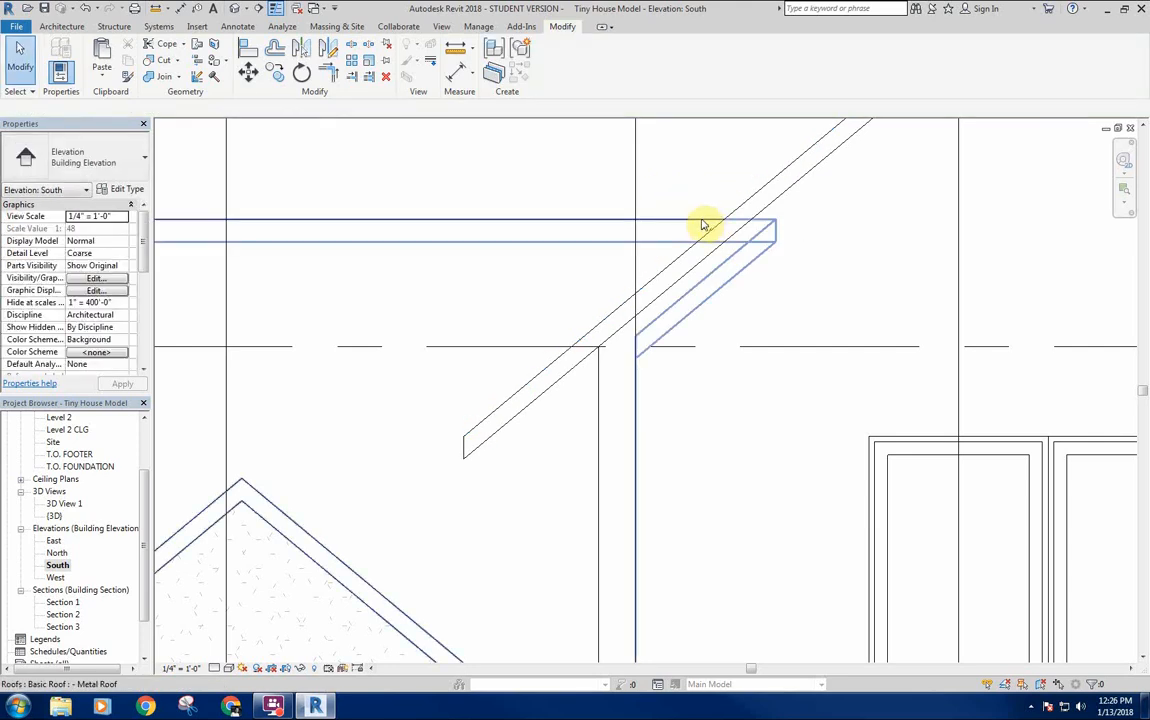
{"action": "left_click", "coordinate": [637, 193]}
{"action": "scroll", "coordinate": [672, 190], "scroll_direction": "down", "scroll_amount": 2}
{"action": "key", "text": "Delete"}
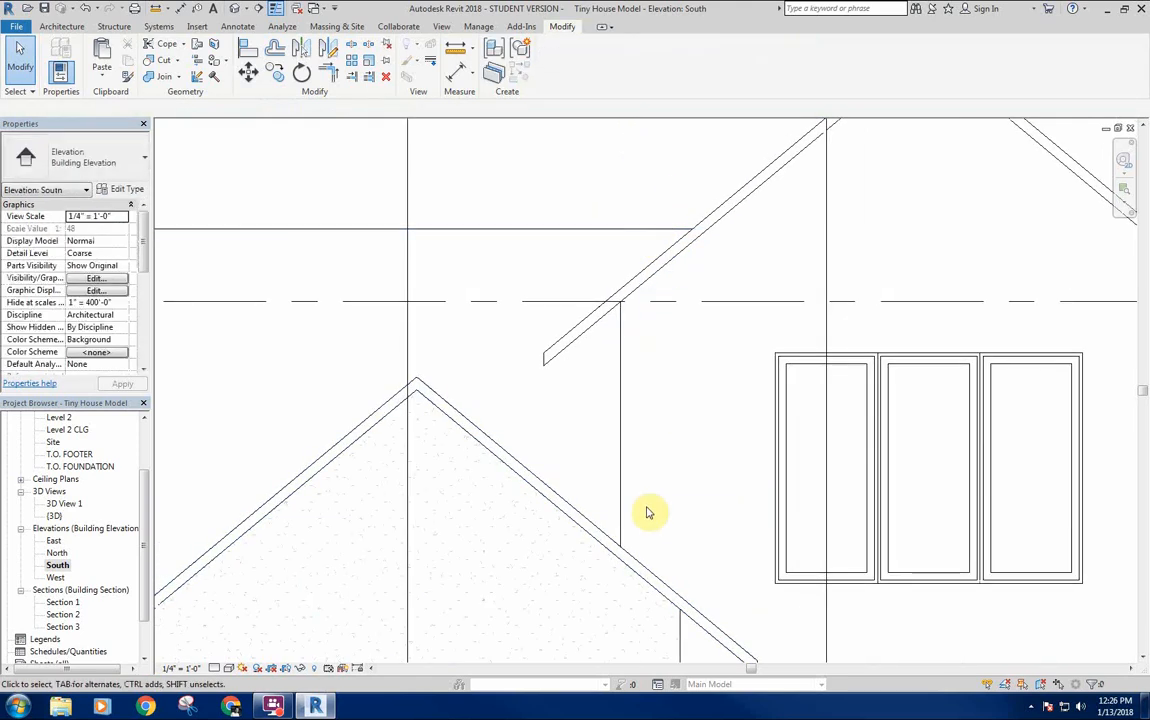
Reopen the lower roof's footprint in the Level 2 floor plan and sketch a boundary line joining the outer ends of the two diagonals.
{"action": "double_click", "coordinate": [567, 231]}
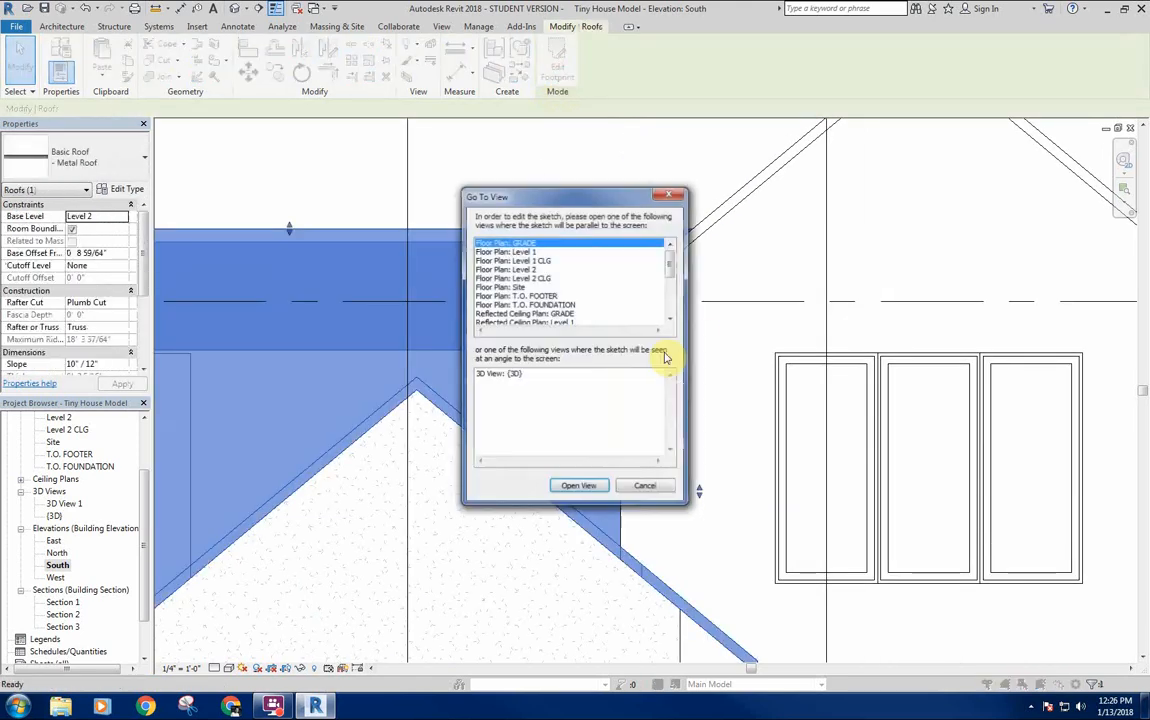
{"action": "double_click", "coordinate": [531, 270]}
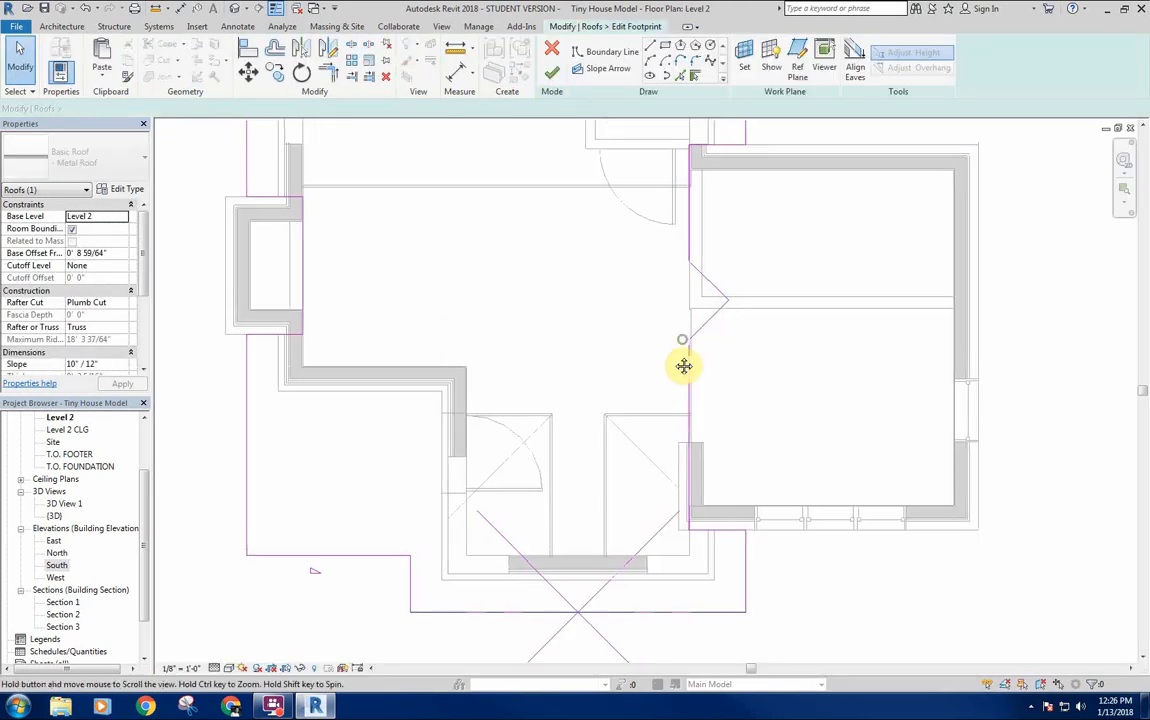
{"action": "scroll", "coordinate": [690, 350], "scroll_direction": "up", "scroll_amount": 5}
{"action": "key", "text": "l"}
{"action": "key", "text": "i"}
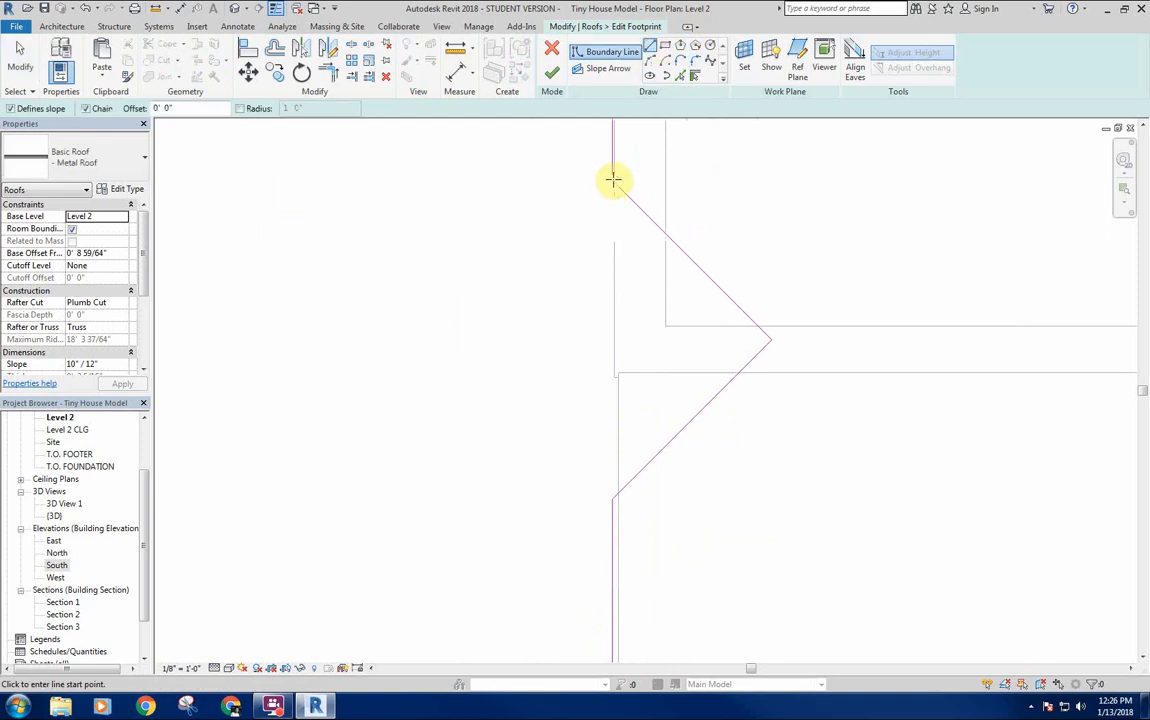
{"action": "left_click", "coordinate": [613, 179]}
{"action": "left_click", "coordinate": [613, 500]}
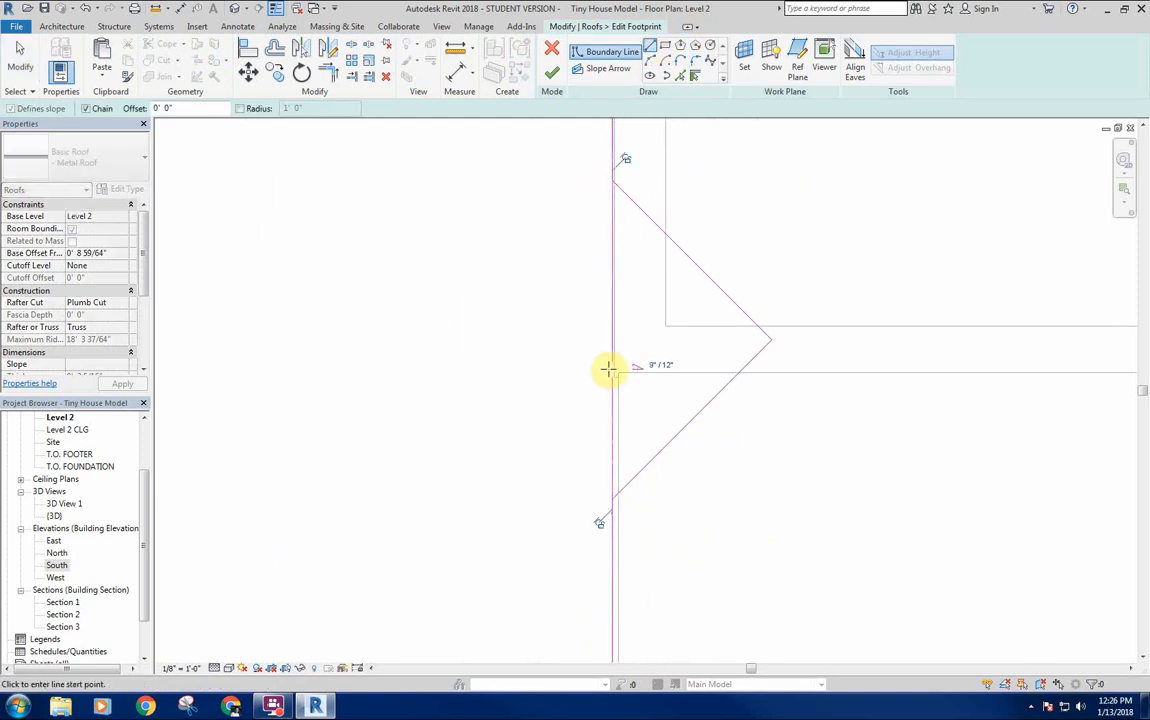
Sketch a temporary horizontal guide line of the measured length from the end boundary towards the tip of the two diagonals.
{"action": "left_click", "coordinate": [613, 340]}
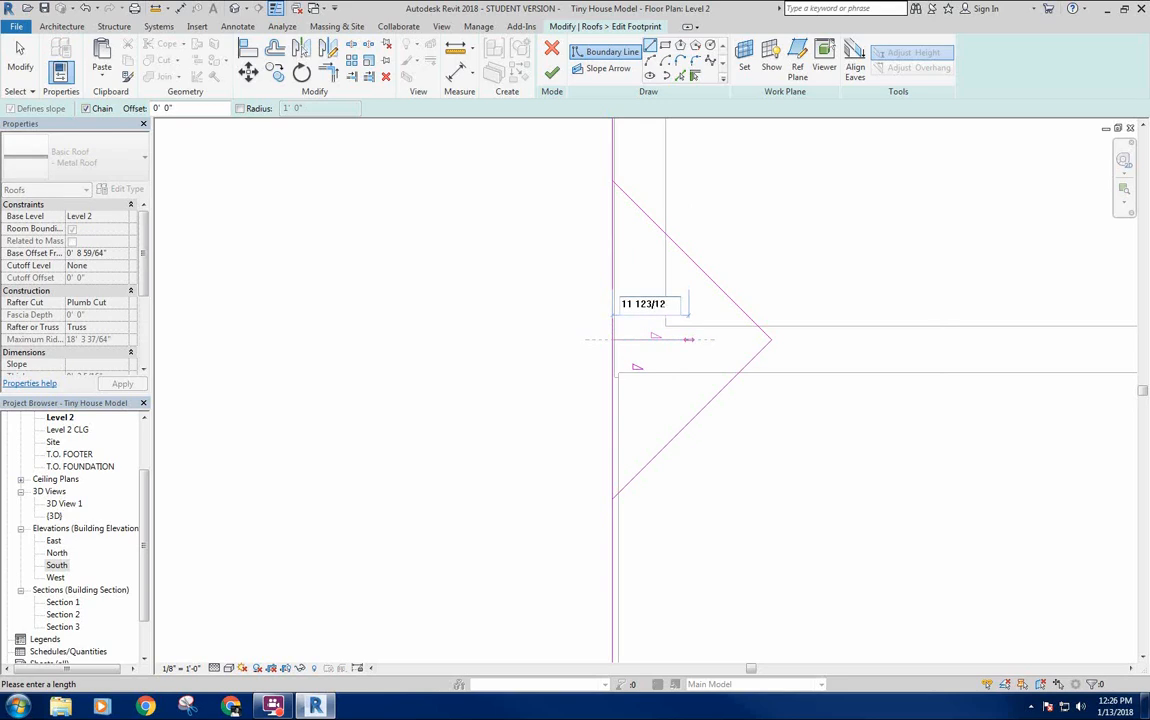
{"action": "left_click", "coordinate": [688, 340]}
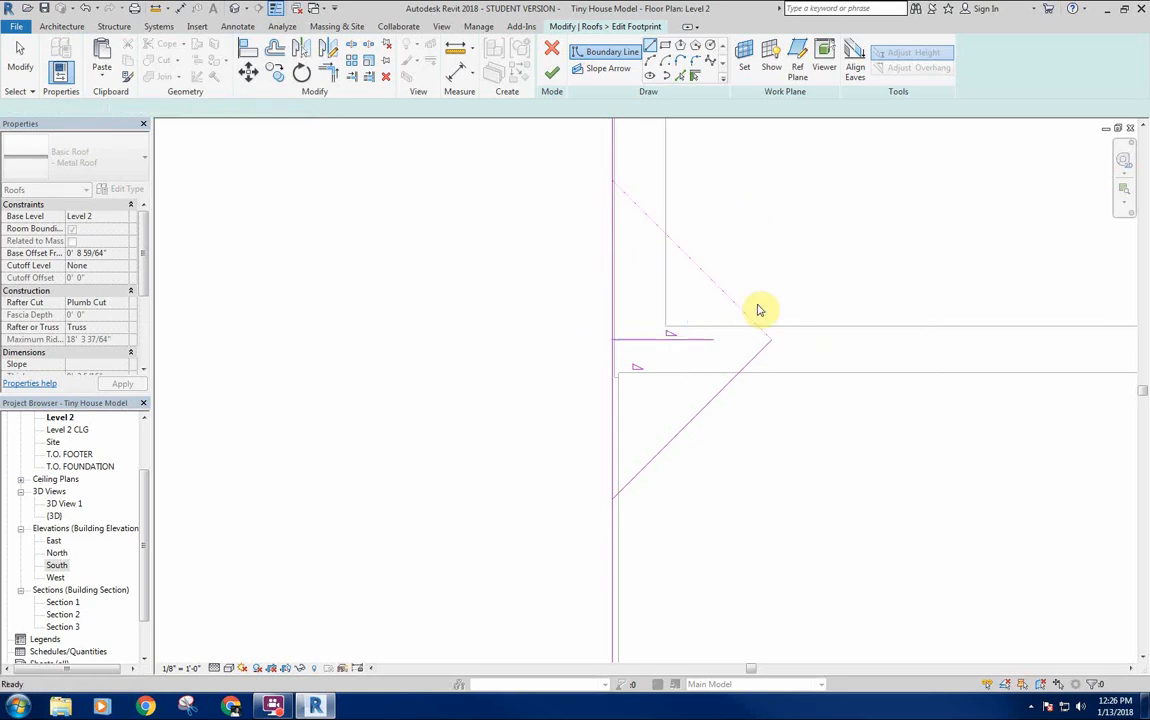
{"action": "key", "text": "Escape"}
{"action": "key", "text": "Escape"}
Try to move the two diagonals so that their tip lands on the guide line's end, and undo that move.
{"action": "scroll", "coordinate": [765, 365], "scroll_direction": "up", "scroll_amount": 2}
{"action": "left_click", "coordinate": [765, 365]}
{"action": "key", "text": "m"}
{"action": "key", "text": "v"}
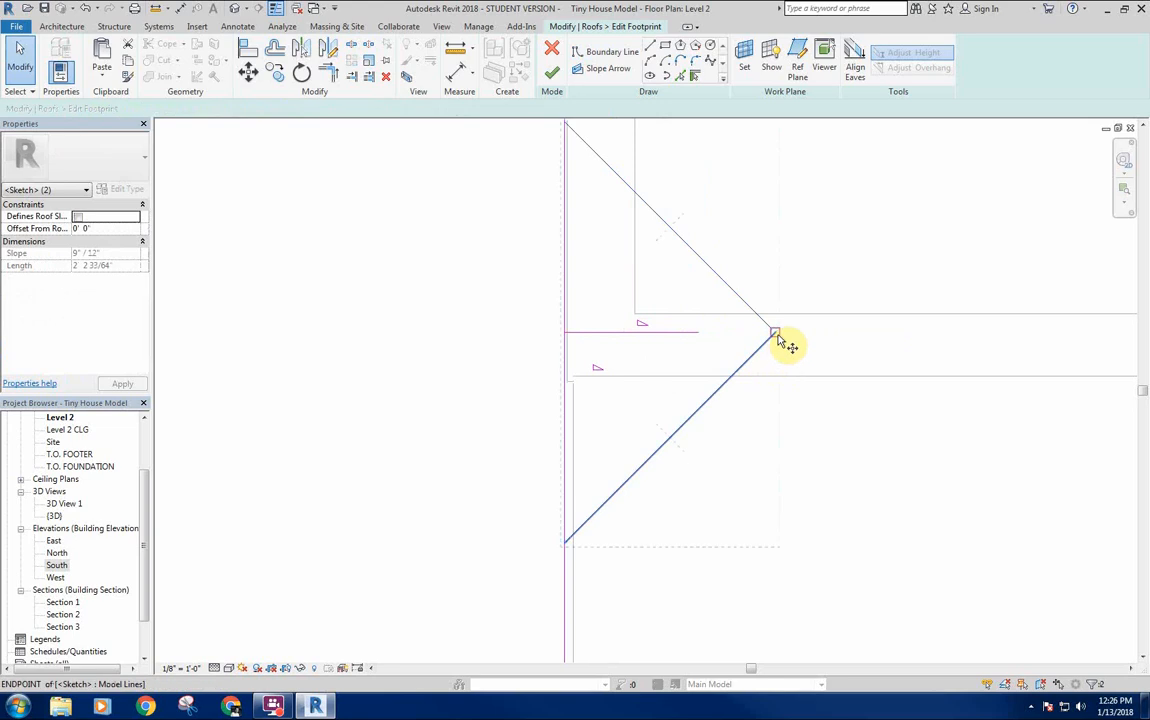
{"action": "left_click", "coordinate": [776, 334]}
{"action": "left_click", "coordinate": [704, 334]}
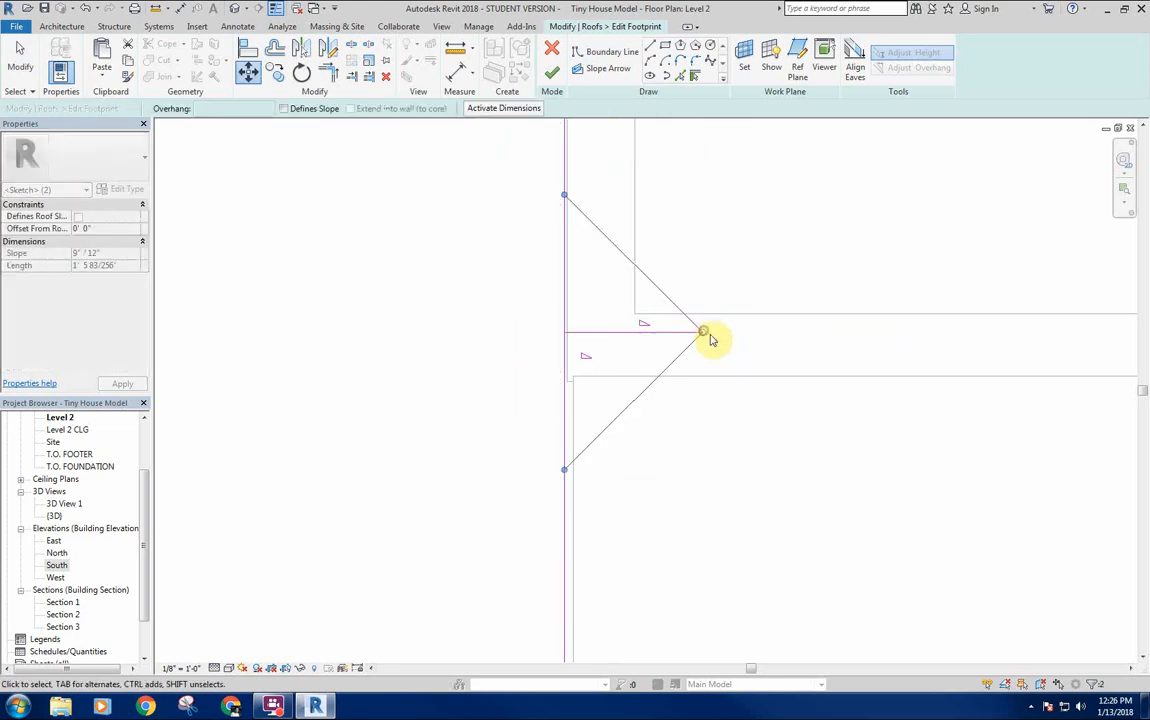
{"action": "scroll", "coordinate": [709, 334], "scroll_direction": "up", "scroll_amount": 2}
{"action": "scroll", "coordinate": [781, 360], "scroll_direction": "down", "scroll_amount": 1}
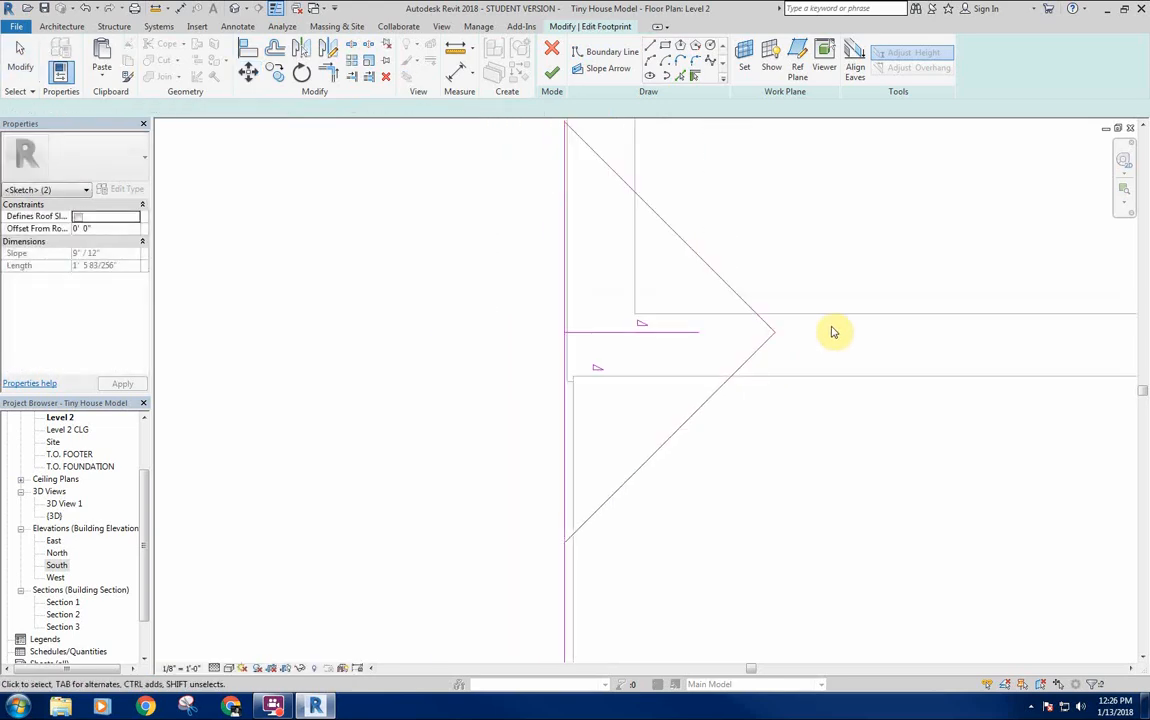
Move both diagonals together from their shared tip to the free endpoint of the guide line.
{"action": "left_click_drag", "start_coordinate": [811, 290], "coordinate": [762, 403]}
{"action": "key", "text": "m"}
{"action": "key", "text": "v"}
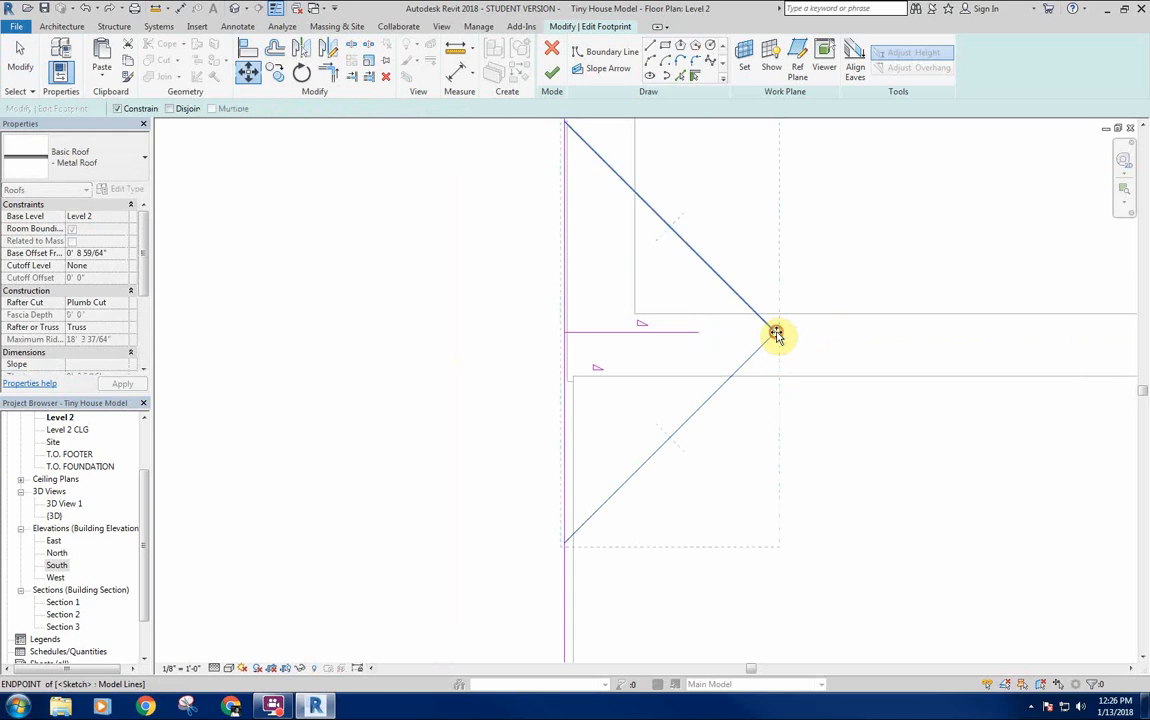
{"action": "left_click", "coordinate": [775, 333]}
{"action": "left_click", "coordinate": [700, 334]}
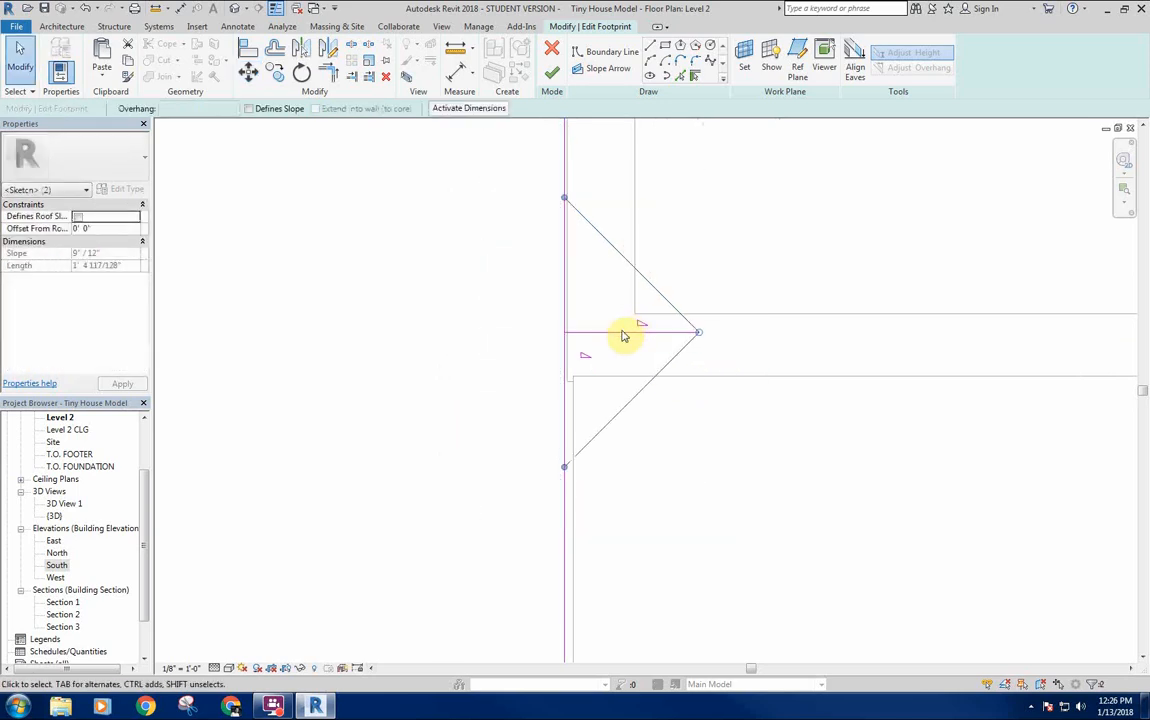
Delete the temporary guide line and finish the lower roof's footprint.
{"action": "left_click", "coordinate": [618, 332]}
{"action": "key", "text": "Delete"}
{"action": "key", "text": "Delete"}
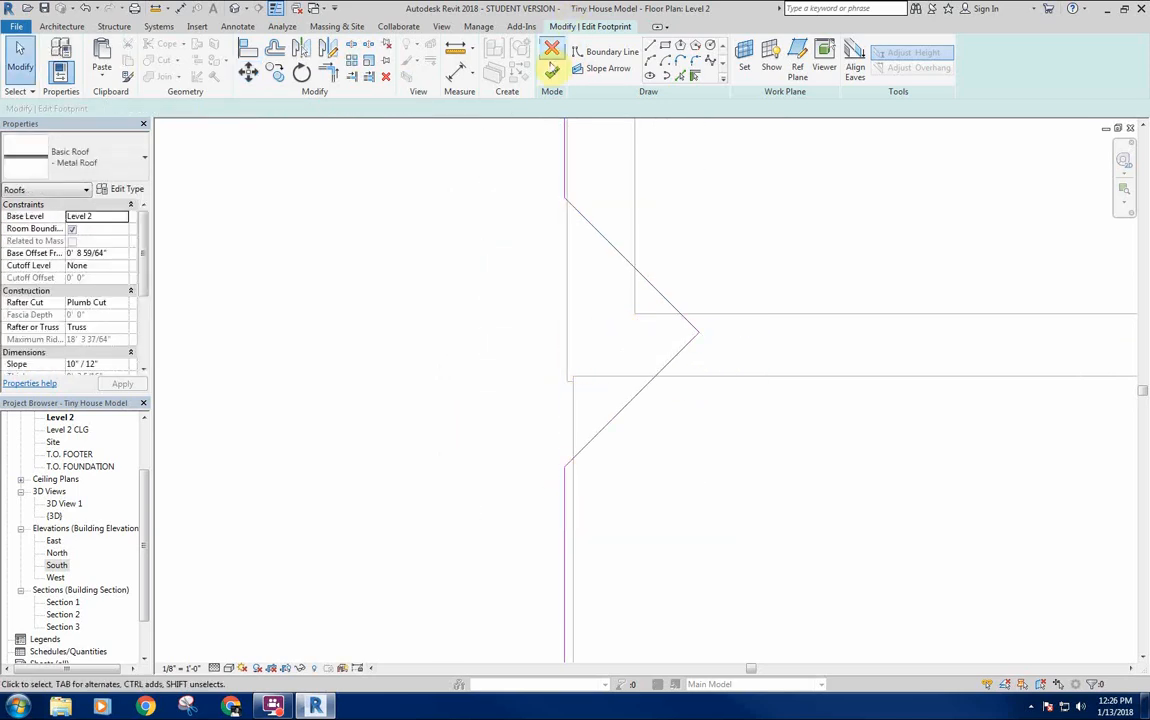
{"action": "left_click", "coordinate": [553, 76]}
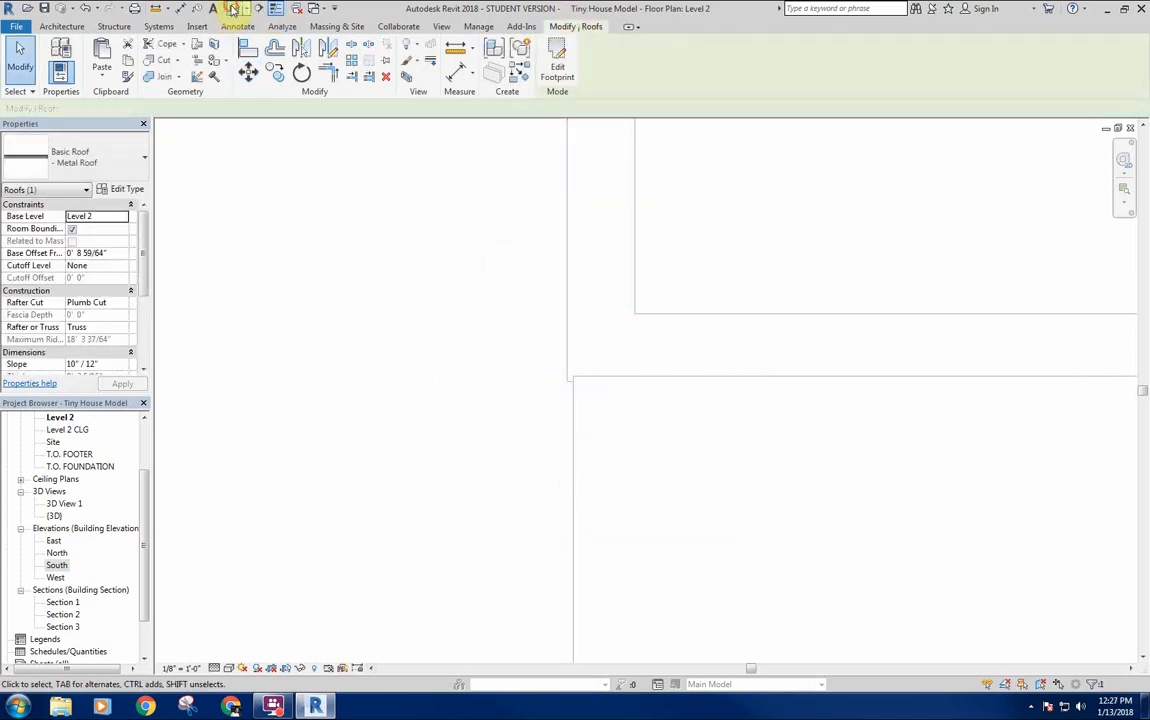
In the default 3D view, examine from several angles how the lower roof's ridge end meets the upper roof's slope.
{"action": "left_click", "coordinate": [232, 8]}
{"action": "middle_click_drag", "start_coordinate": [680, 311], "coordinate": [748, 318], "text": "shift"}
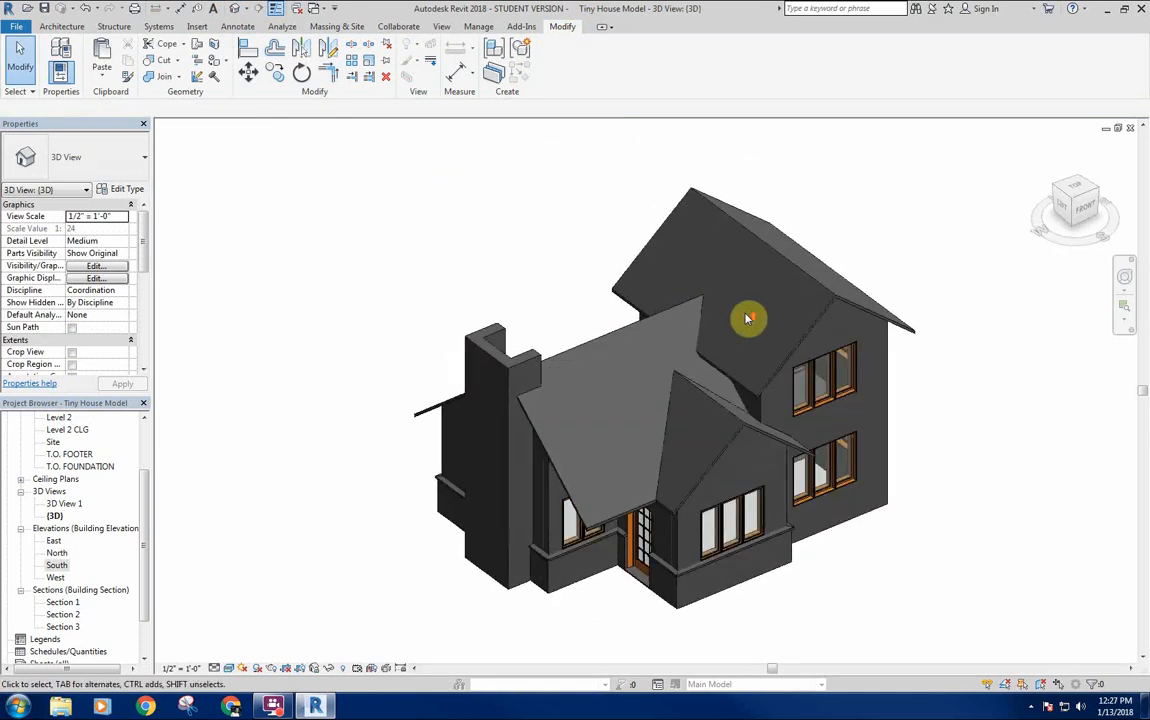
{"action": "scroll", "coordinate": [748, 318], "scroll_direction": "up", "scroll_amount": 5}
{"action": "mouse_move", "coordinate": [634, 239]}
{"action": "middle_mouse_down", "text": "shift"}
{"action": "mouse_move", "coordinate": [726, 377]}
{"action": "mouse_move", "coordinate": [950, 500]}
{"action": "middle_mouse_up", "text": "shift"}
{"action": "scroll", "coordinate": [726, 377], "scroll_direction": "down", "scroll_amount": 5}
{"action": "scroll", "coordinate": [581, 287], "scroll_direction": "up", "scroll_amount": 4}
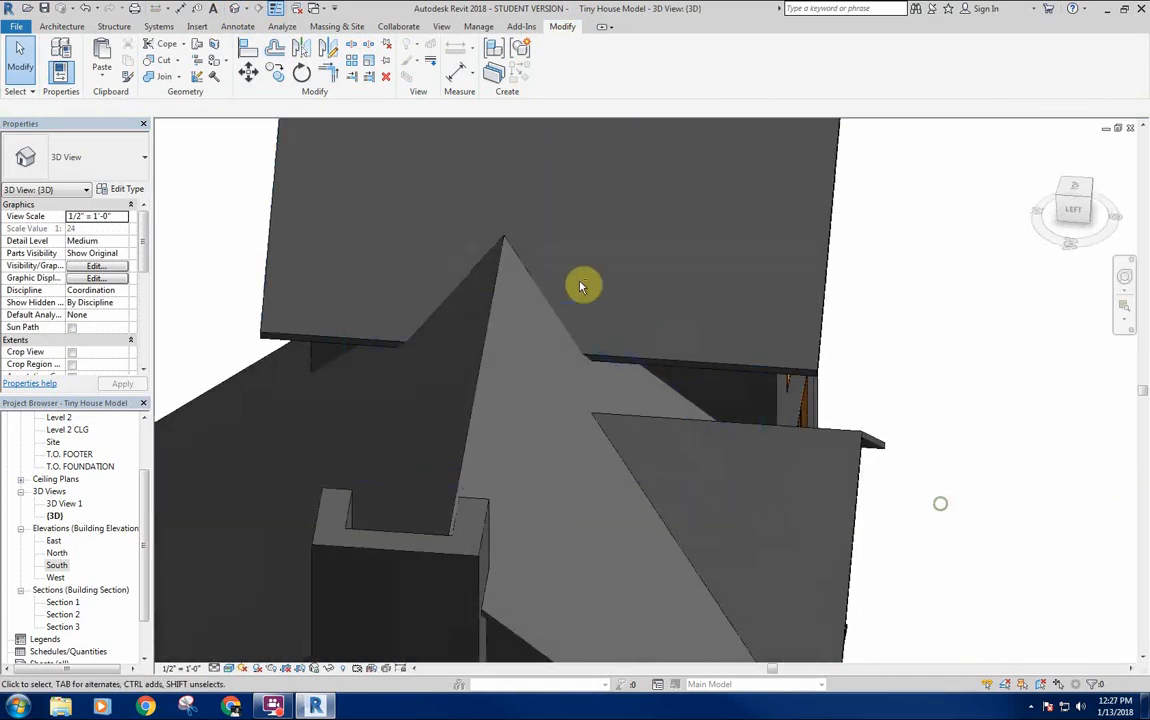
{"action": "middle_click_drag", "start_coordinate": [581, 287], "coordinate": [536, 315], "text": "shift"}
{"action": "scroll", "coordinate": [520, 220], "scroll_direction": "down", "scroll_amount": 3}
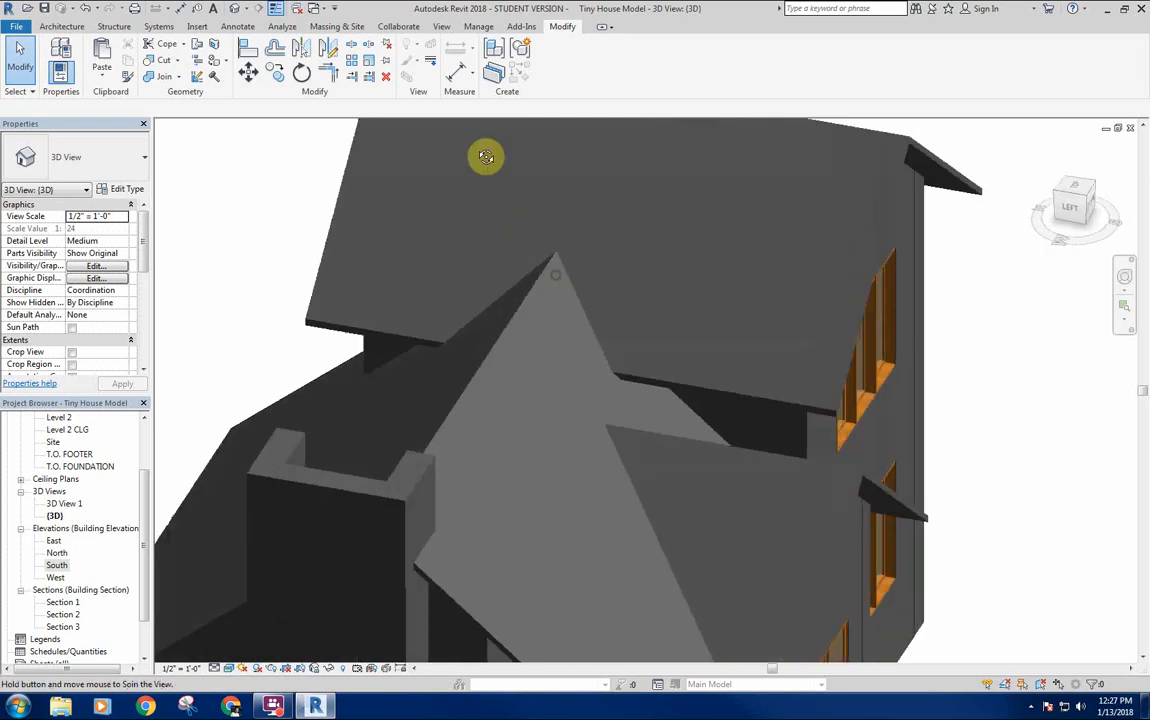
{"action": "middle_click_drag", "start_coordinate": [483, 154], "coordinate": [594, 370], "text": "shift"}
Edit the upper roof's footprint and pick the two diagonal edges of the lower roof's ridge end as boundary lines.
{"action": "left_click", "coordinate": [668, 402]}
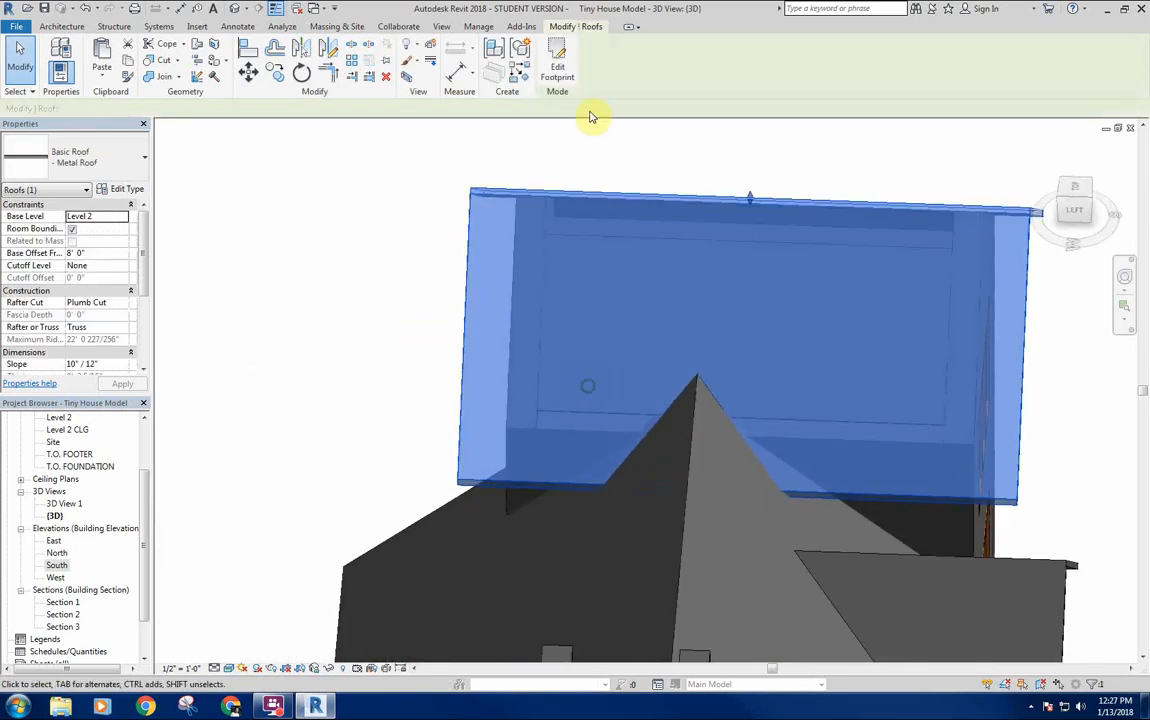
{"action": "left_click", "coordinate": [563, 66]}
{"action": "mouse_move", "coordinate": [675, 349]}
{"action": "middle_mouse_down", "text": "shift"}
{"action": "mouse_move", "coordinate": [680, 419]}
{"action": "mouse_move", "coordinate": [680, 390]}
{"action": "middle_mouse_up", "text": "shift"}
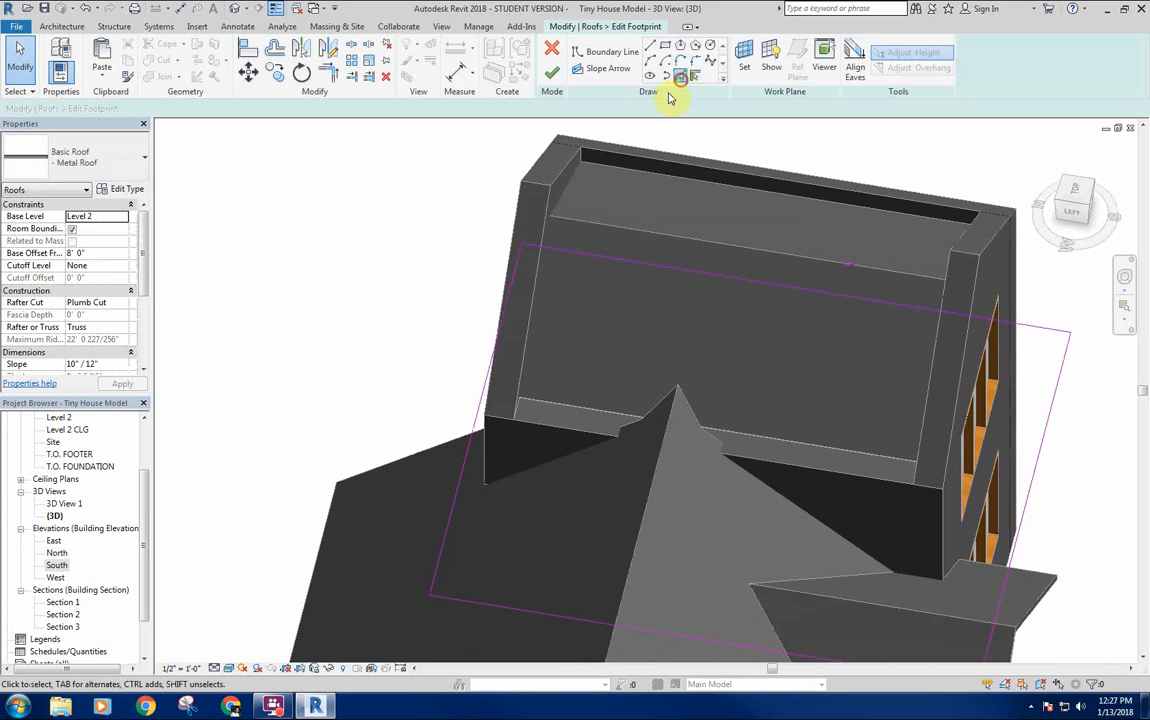
{"action": "left_click", "coordinate": [680, 76]}
{"action": "scroll", "coordinate": [678, 403], "scroll_direction": "up", "scroll_amount": 4}
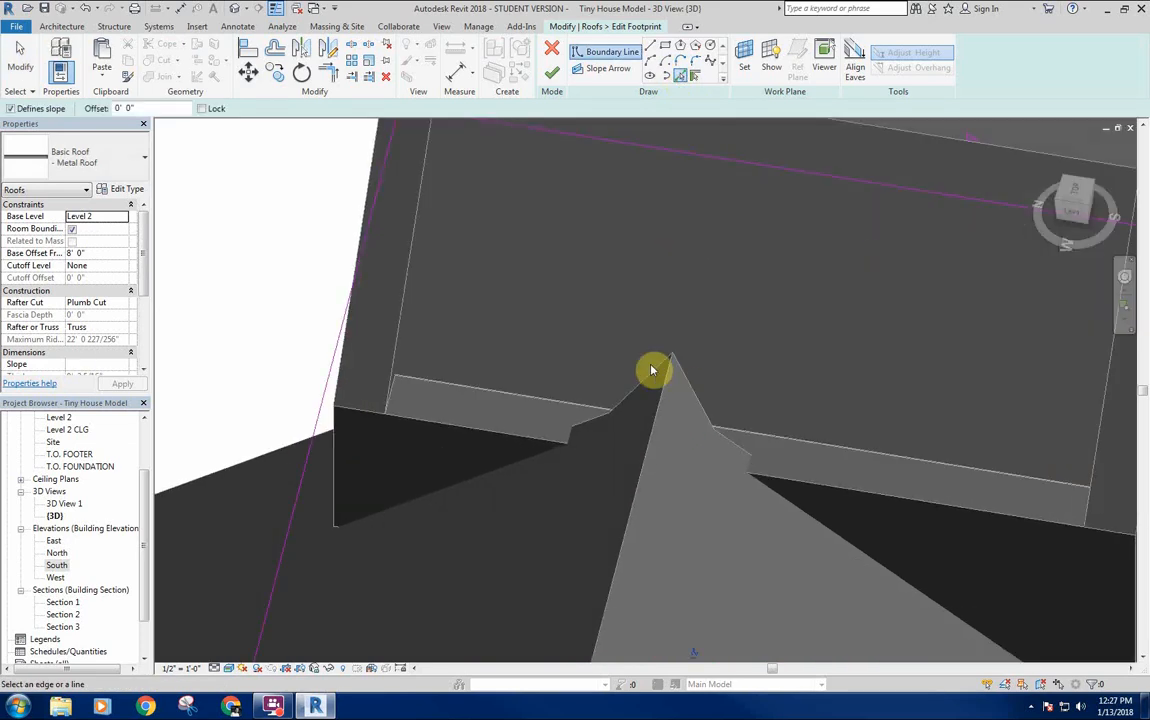
{"action": "scroll", "coordinate": [640, 388], "scroll_direction": "down", "scroll_amount": 3}
{"action": "middle_click_drag", "start_coordinate": [616, 365], "coordinate": [634, 508], "text": "shift"}
{"action": "scroll", "coordinate": [665, 477], "scroll_direction": "up", "scroll_amount": 3}
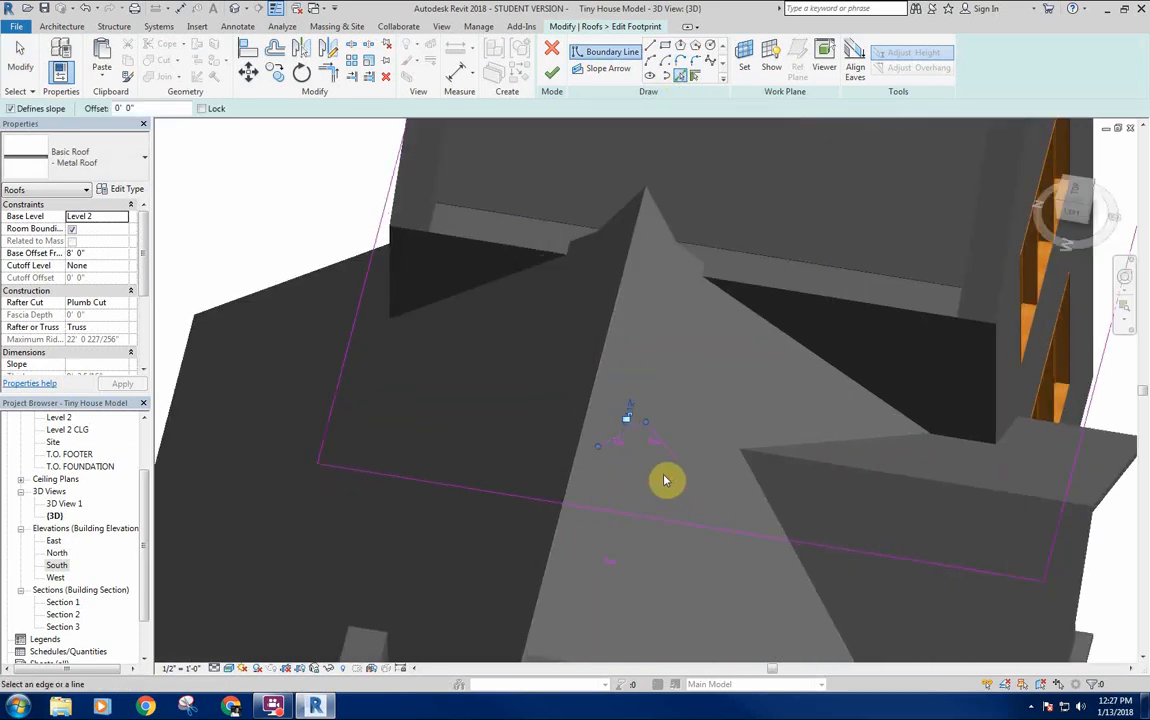
Split the upper roof's eave boundary beneath the lower roof's ridge, trim both parts to the picked diagonals, and finish the footprint.
{"action": "key", "text": "s"}
{"action": "key", "text": "l"}
{"action": "key", "text": "t"}
{"action": "key", "text": "r"}
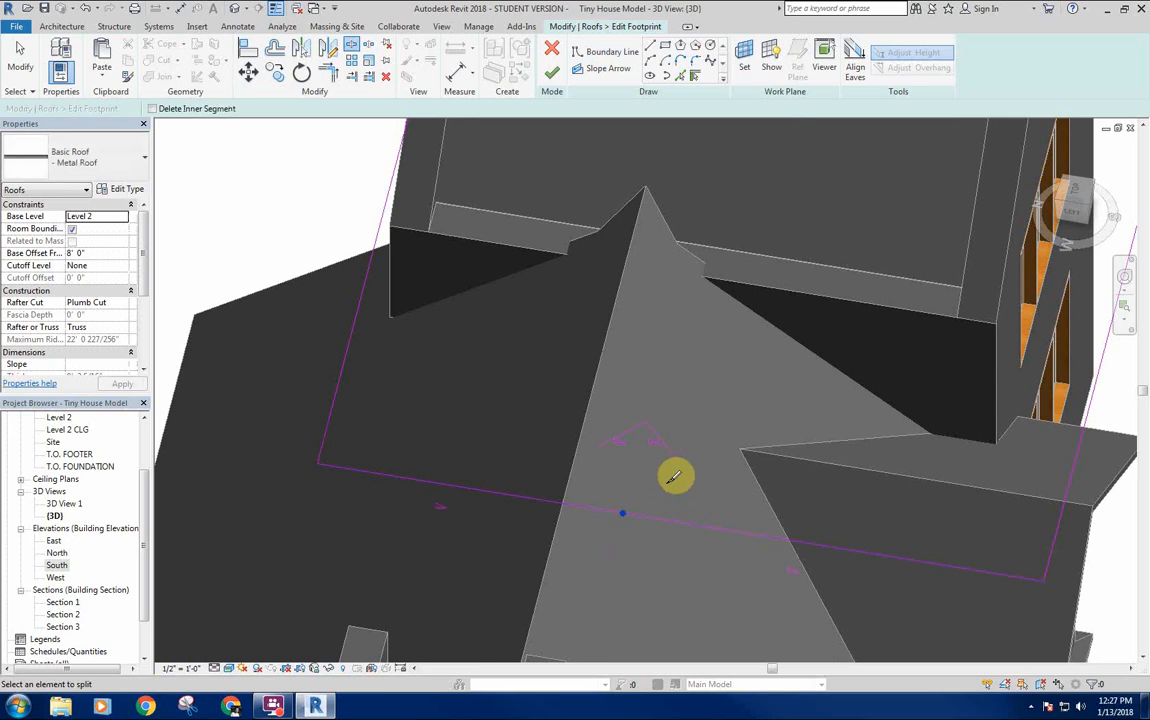
{"action": "left_click", "coordinate": [660, 443]}
{"action": "left_click", "coordinate": [765, 541]}
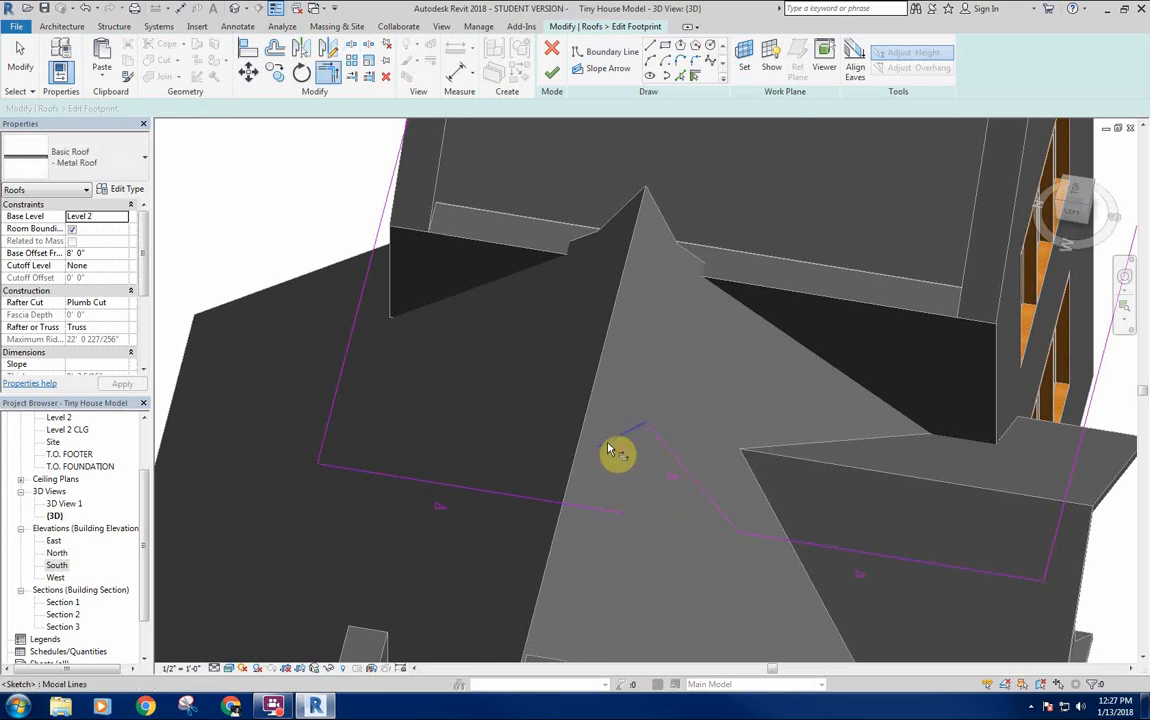
{"action": "right_click", "coordinate": [516, 370]}
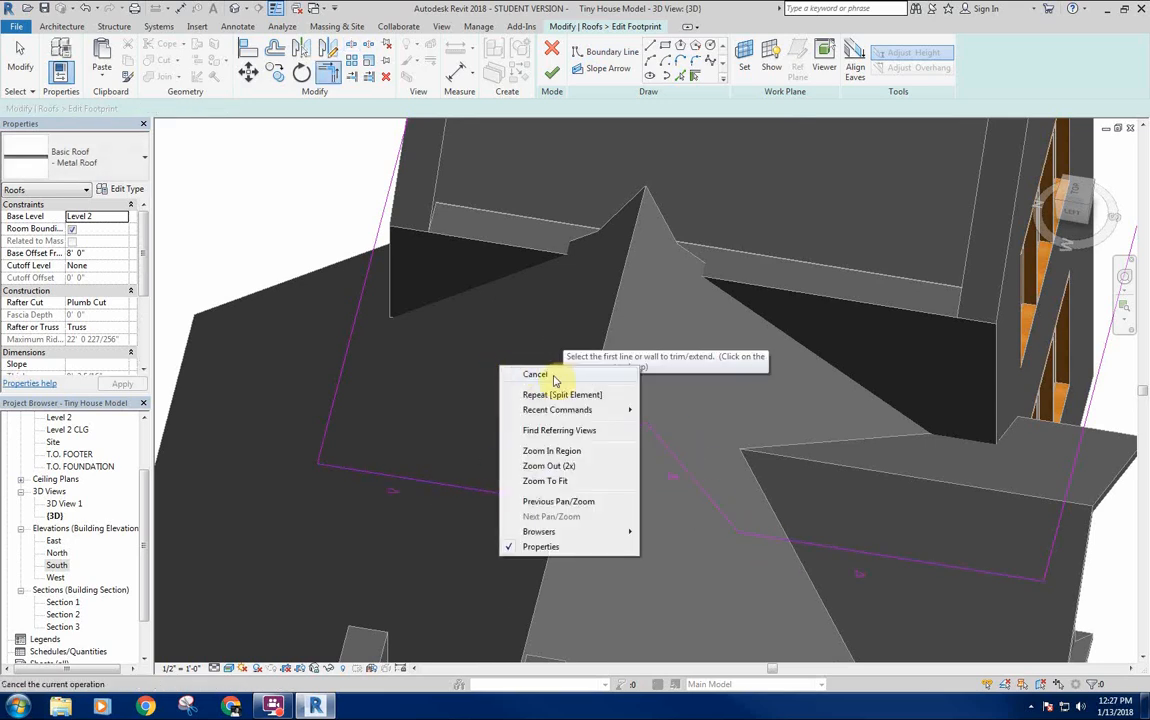
{"action": "left_click", "coordinate": [532, 374]}
{"action": "left_click", "coordinate": [551, 72]}
Turn off Defines Slope for the two diagonal boundary lines in the upper roof's footprint and finish the sketch.
{"action": "scroll", "coordinate": [434, 303], "scroll_direction": "down", "scroll_amount": 3}
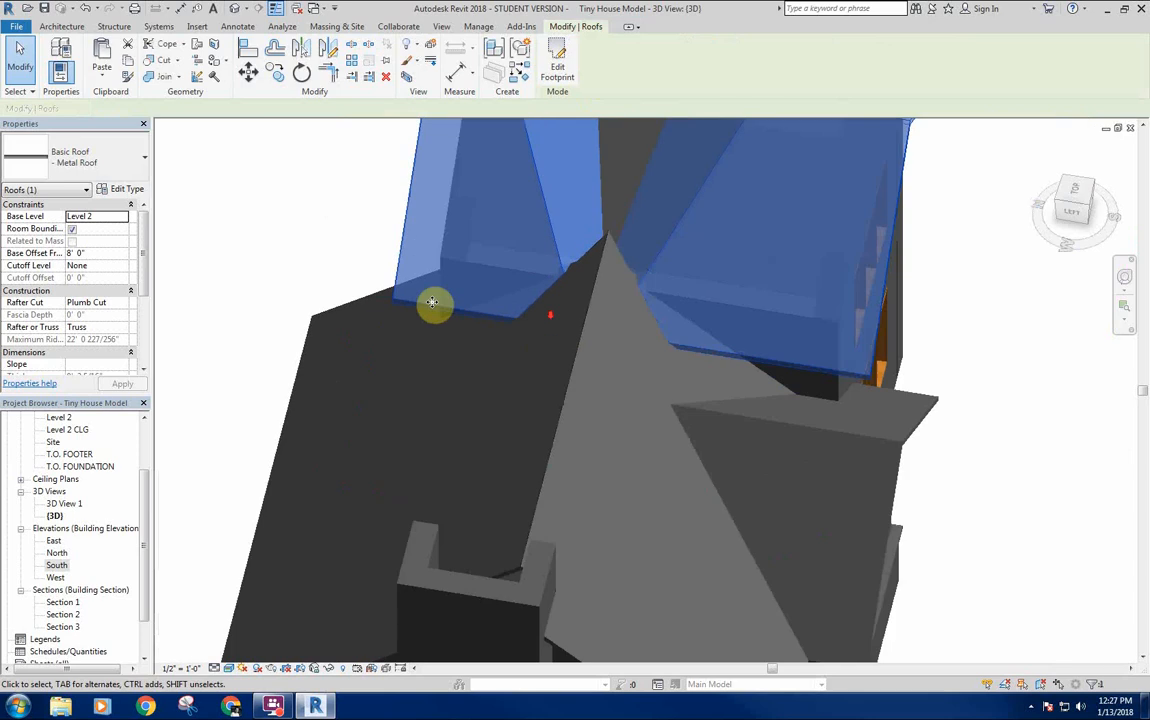
{"action": "left_click", "coordinate": [311, 159]}
{"action": "middle_click_drag", "start_coordinate": [649, 234], "coordinate": [667, 352], "text": "shift"}
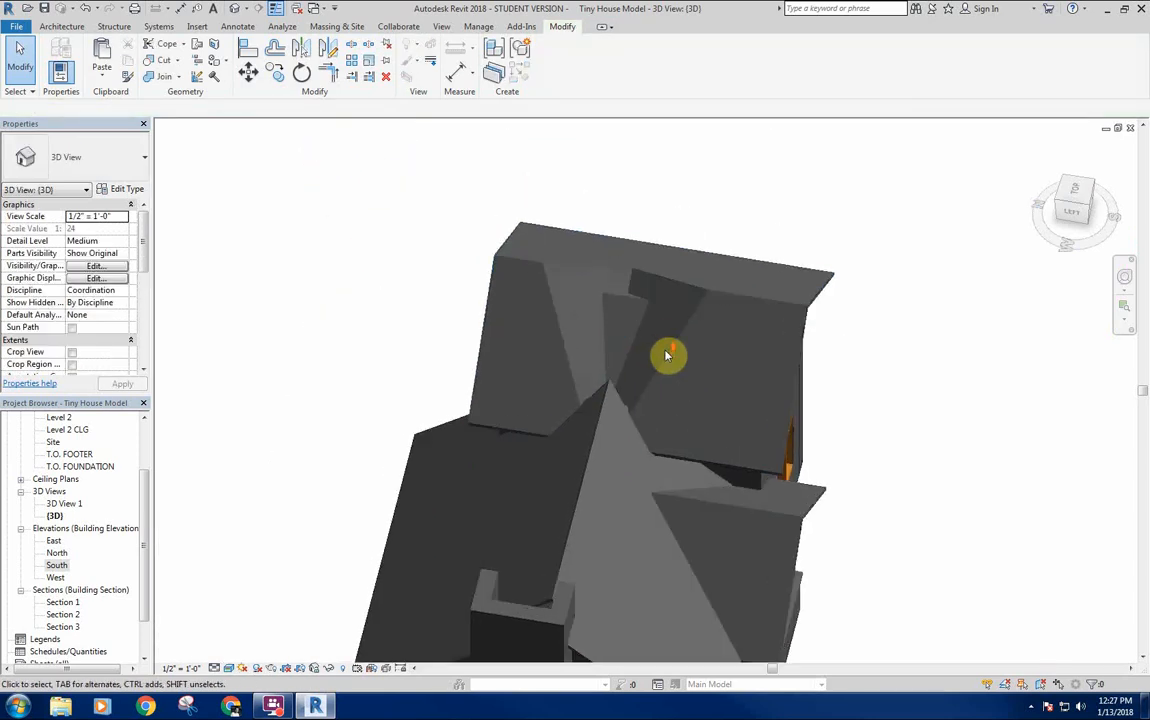
{"action": "left_click", "coordinate": [667, 352]}
{"action": "left_click", "coordinate": [557, 66]}
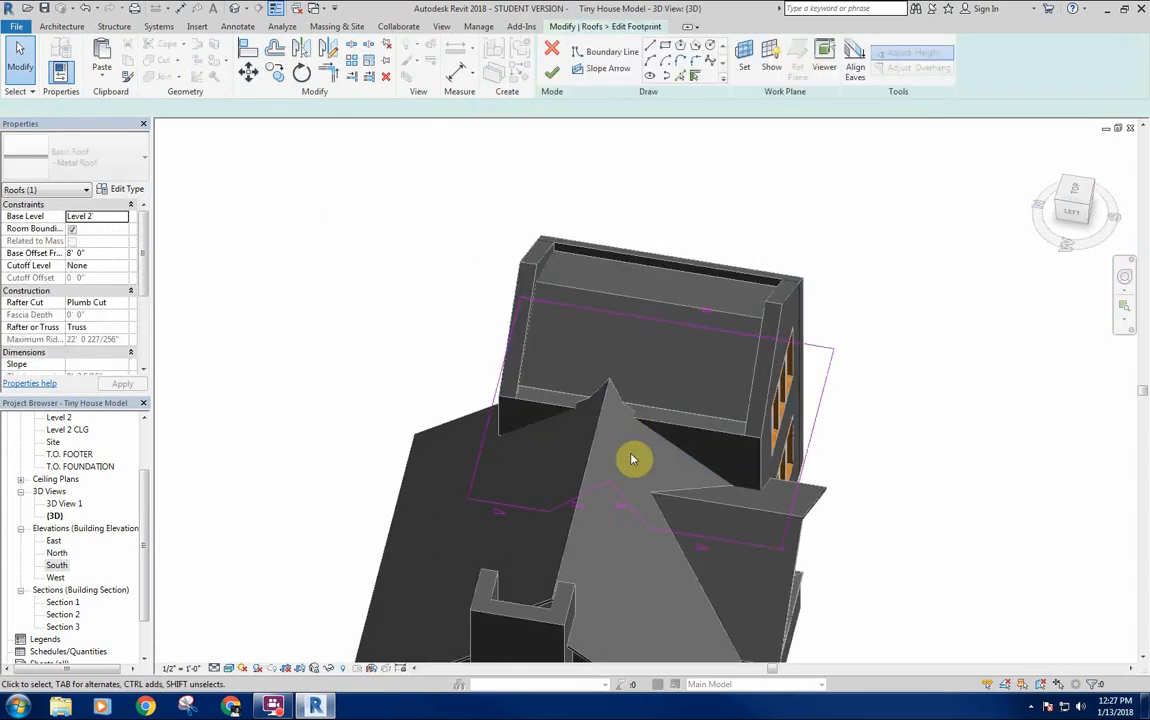
{"action": "left_click", "coordinate": [588, 494]}
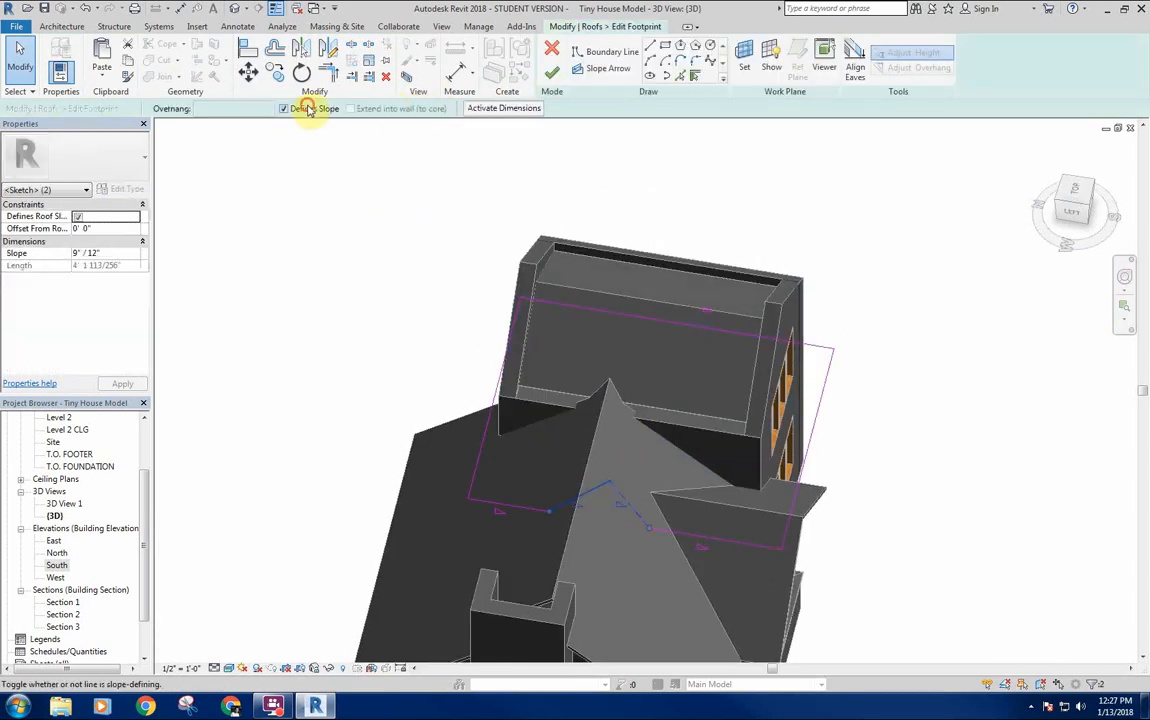
{"action": "left_click", "coordinate": [308, 110]}
{"action": "left_click", "coordinate": [321, 287]}
{"action": "left_click", "coordinate": [552, 72]}
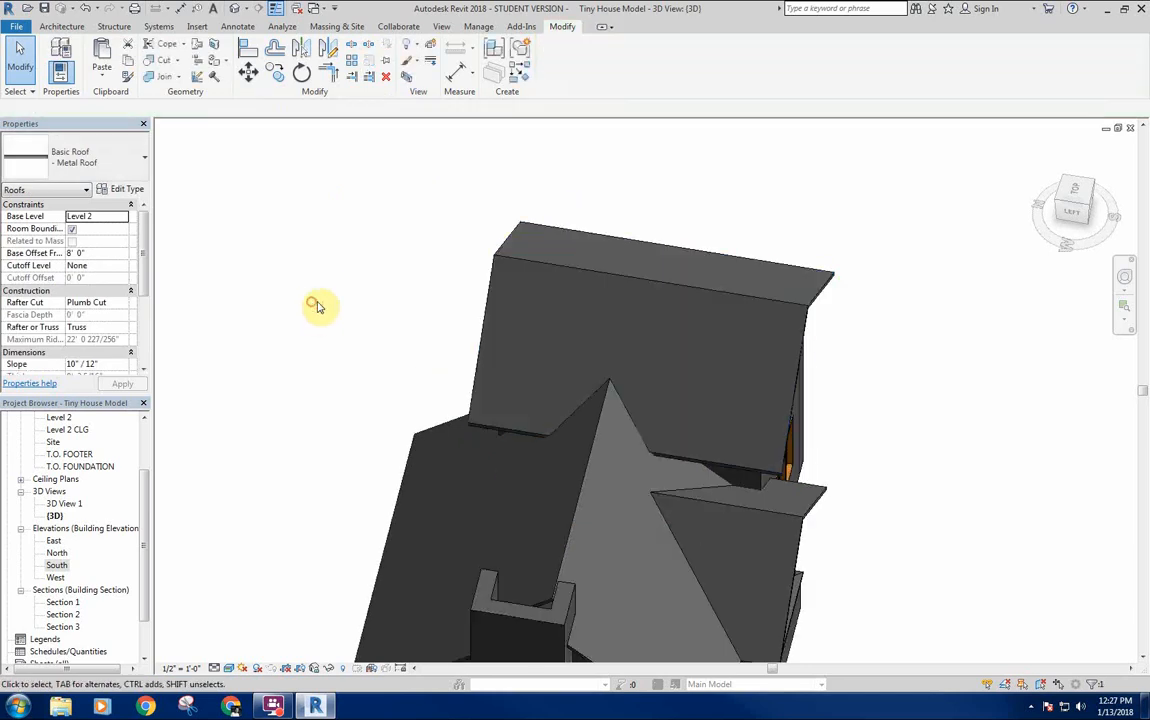
{"action": "left_click", "coordinate": [316, 306]}
{"action": "middle_click_drag", "start_coordinate": [316, 306], "coordinate": [496, 184], "text": "shift"}
{"action": "middle_click_drag", "start_coordinate": [469, 236], "coordinate": [768, 329], "text": "shift"}
In the interior perspective 3D View 1, join the sloped drywall ceiling with the adjacent upper wall.
{"action": "double_click", "coordinate": [57, 506]}
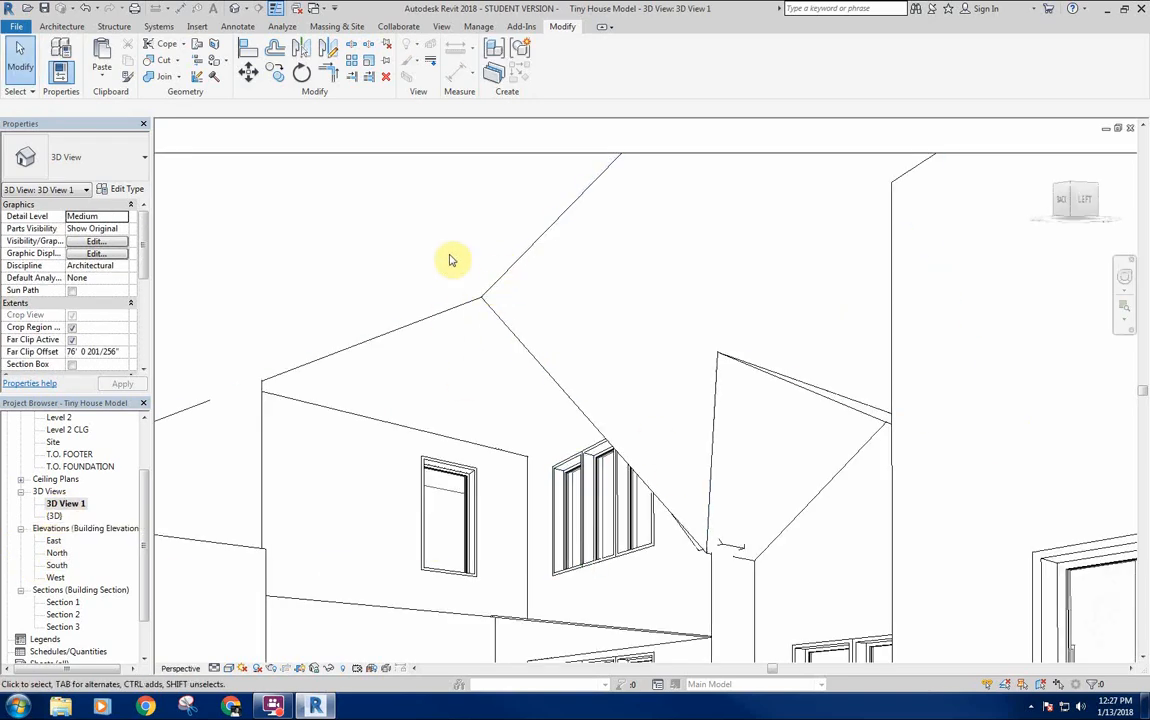
{"action": "scroll", "coordinate": [465, 437], "scroll_direction": "down", "scroll_amount": 1}
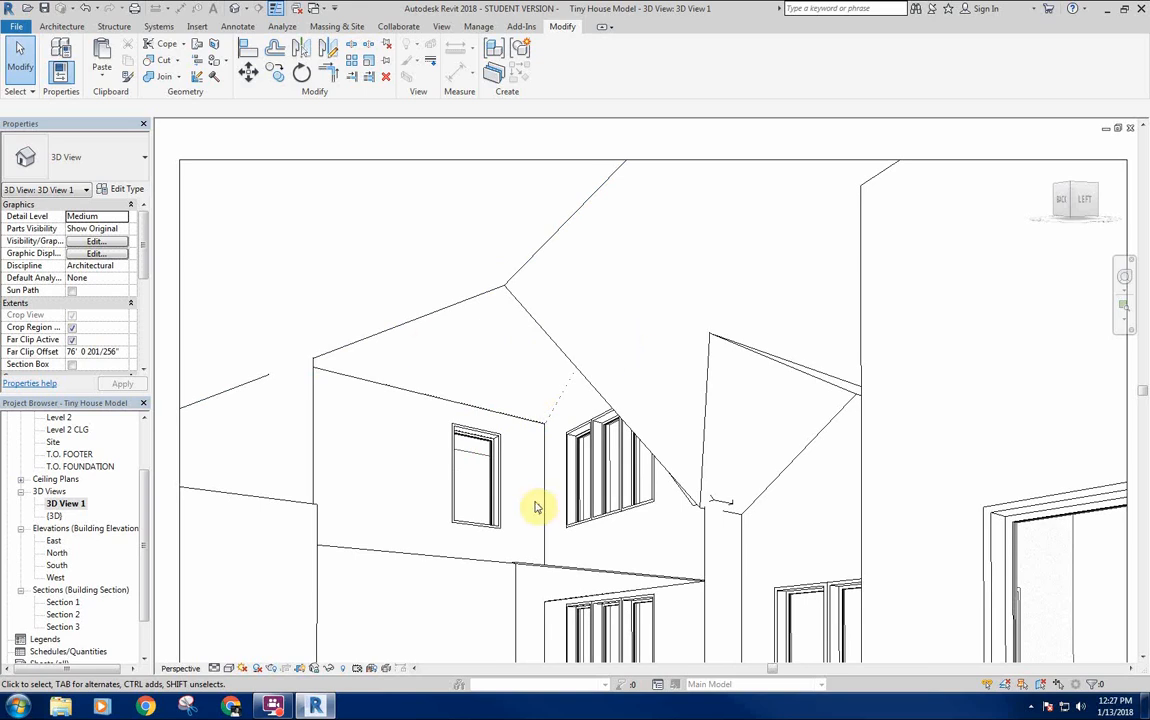
{"action": "left_click", "coordinate": [160, 85]}
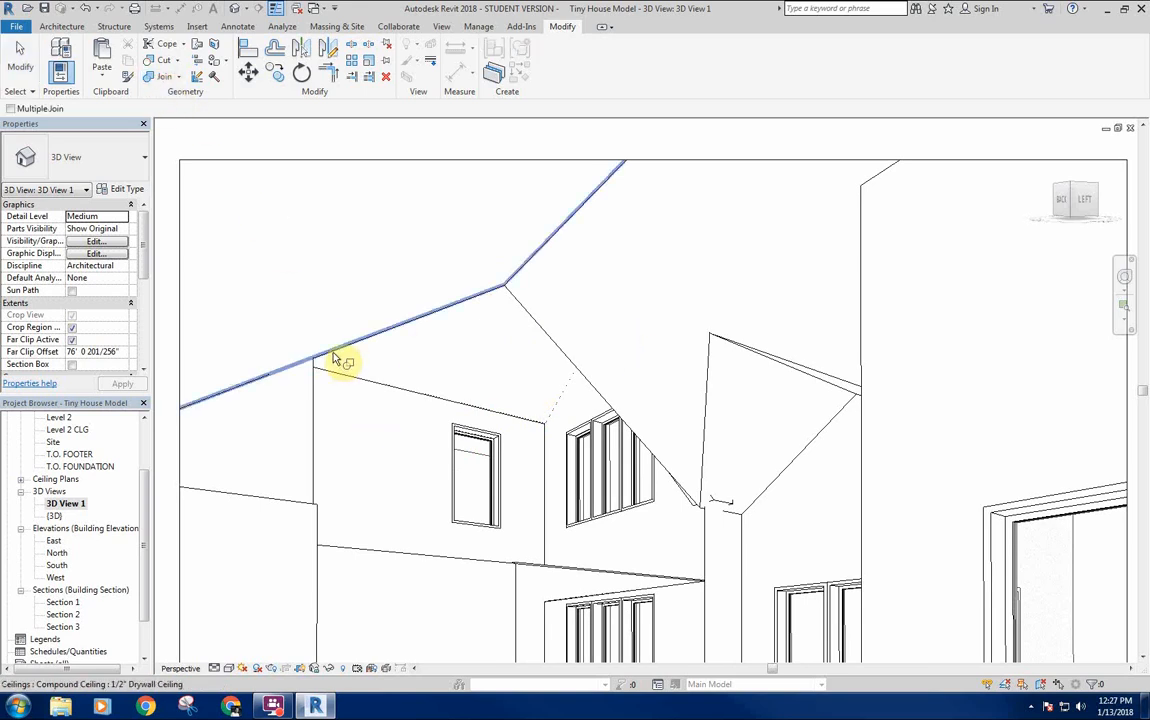
{"action": "left_click", "coordinate": [334, 362]}
{"action": "left_click", "coordinate": [320, 392]}
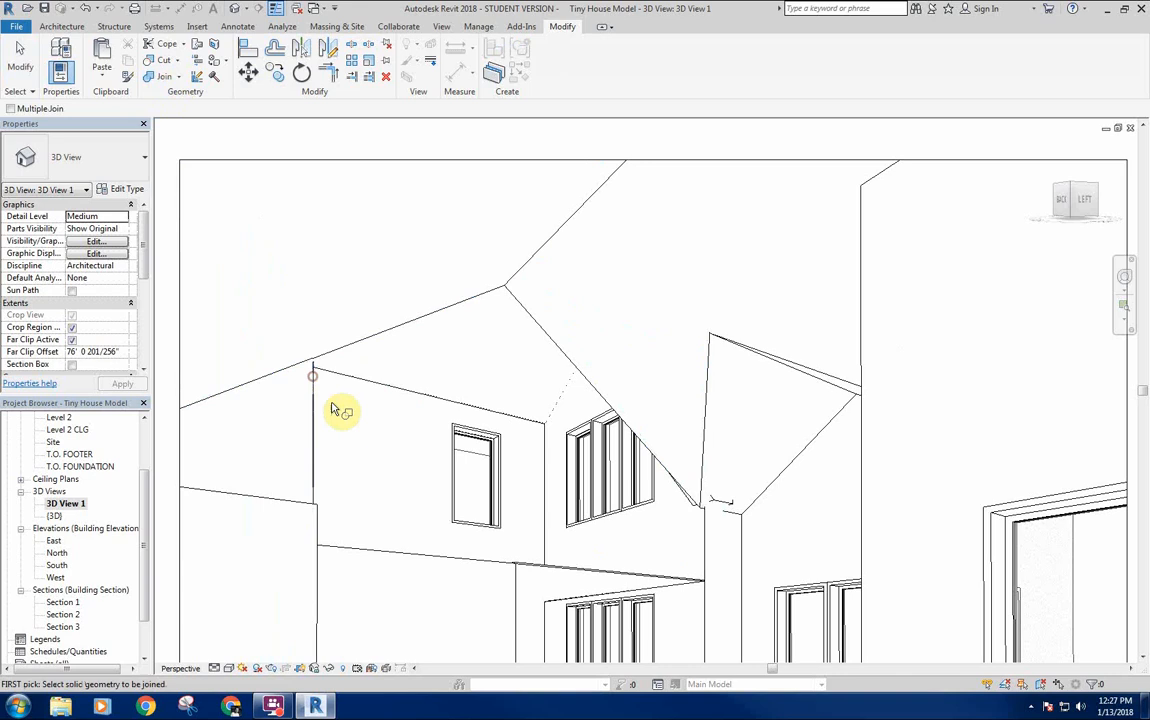
{"action": "right_click", "coordinate": [418, 369]}
{"action": "left_click", "coordinate": [430, 369]}
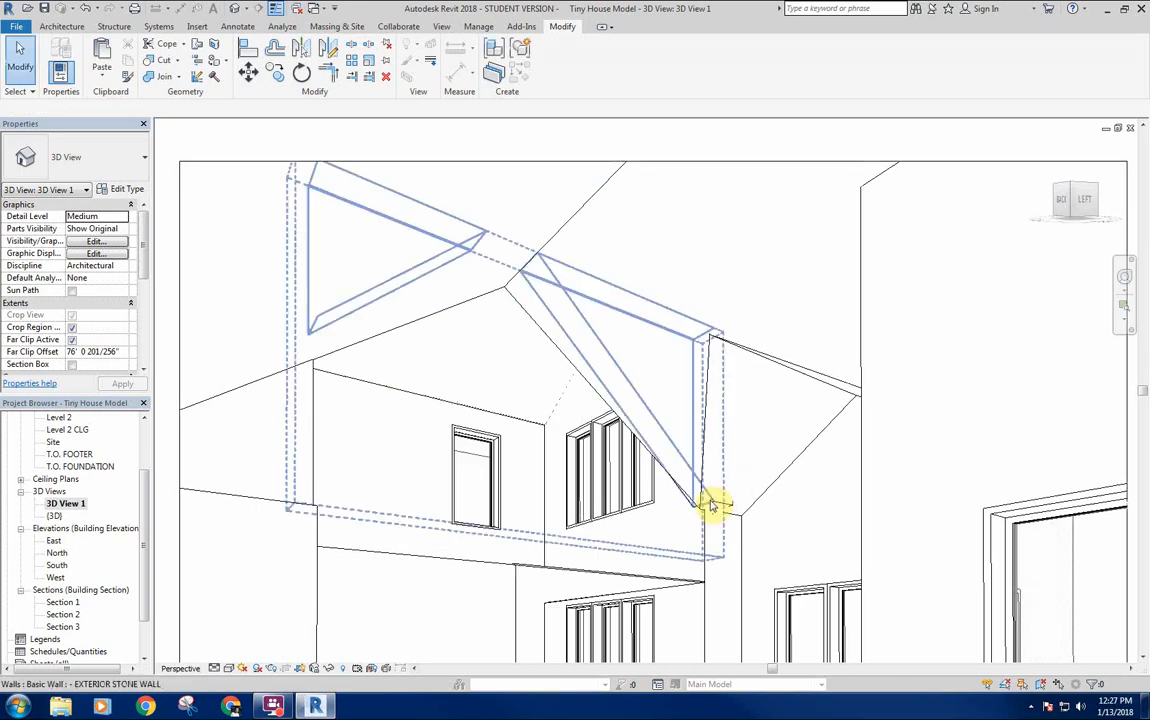
Examine which walls overlap at the corner where the vaulted ceilings come down onto the column-like wall end.
{"action": "key", "text": "Tab"}
{"action": "key", "text": "Tab"}
{"action": "key", "text": "Tab"}
{"action": "key", "text": "Tab"}
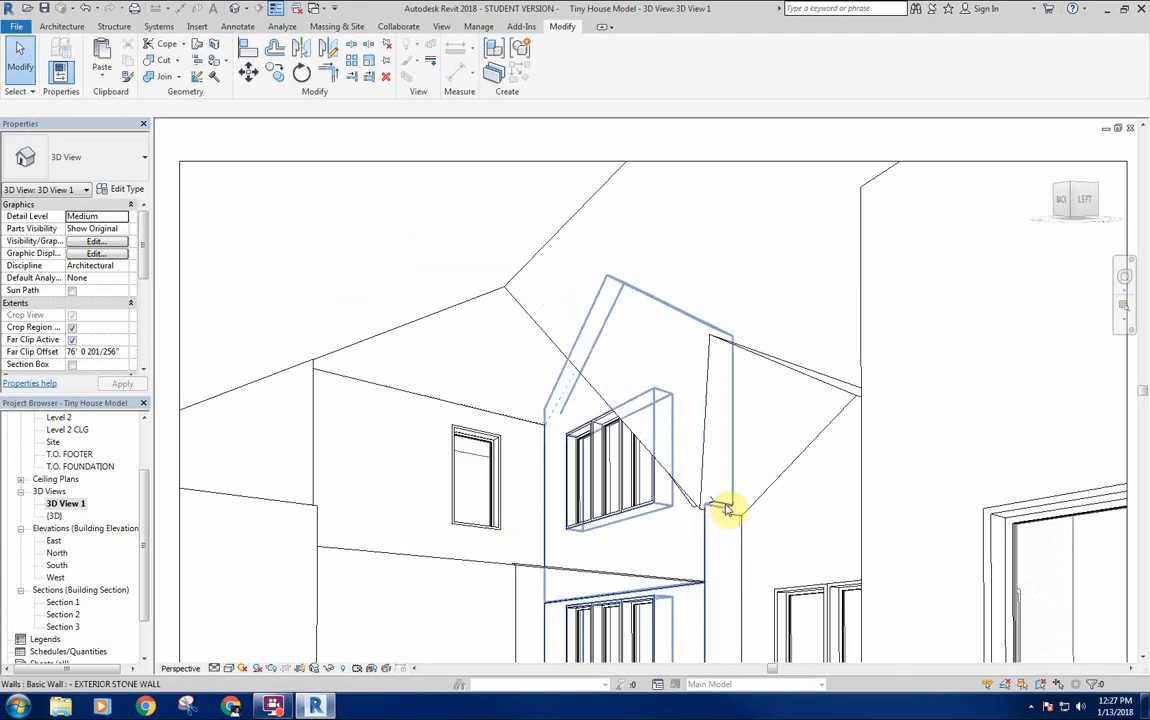
{"action": "scroll", "coordinate": [726, 508], "scroll_direction": "up", "scroll_amount": 10}
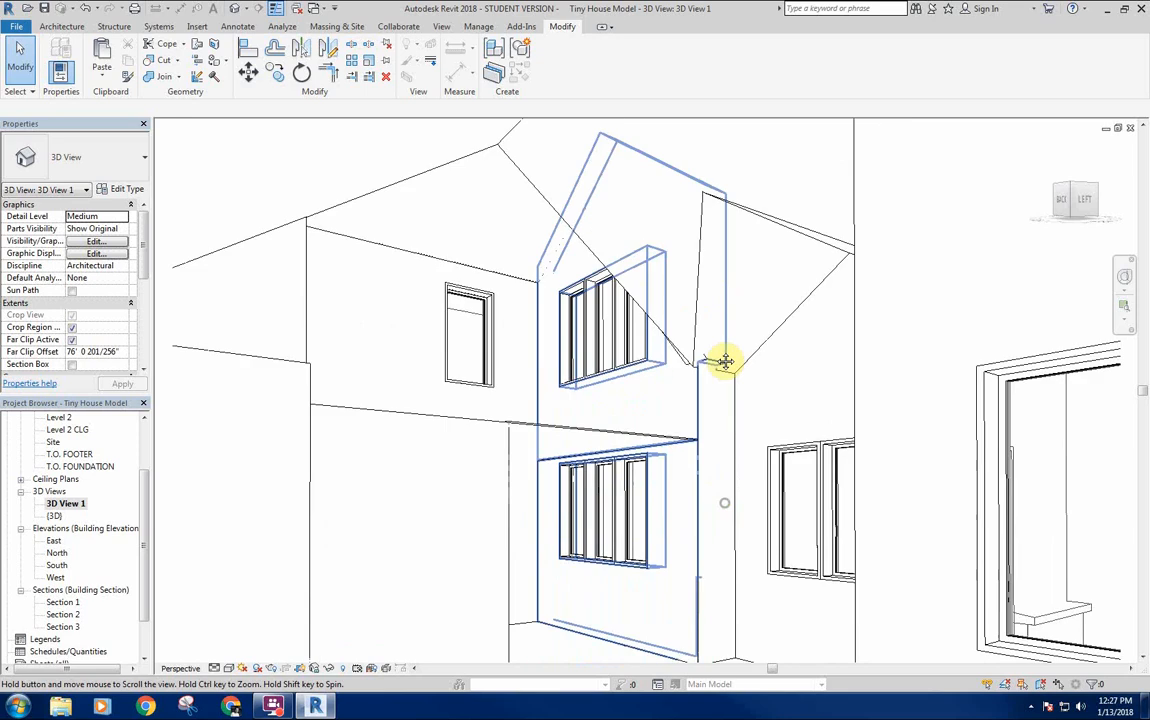
{"action": "scroll", "coordinate": [624, 380], "scroll_direction": "down", "scroll_amount": 10}
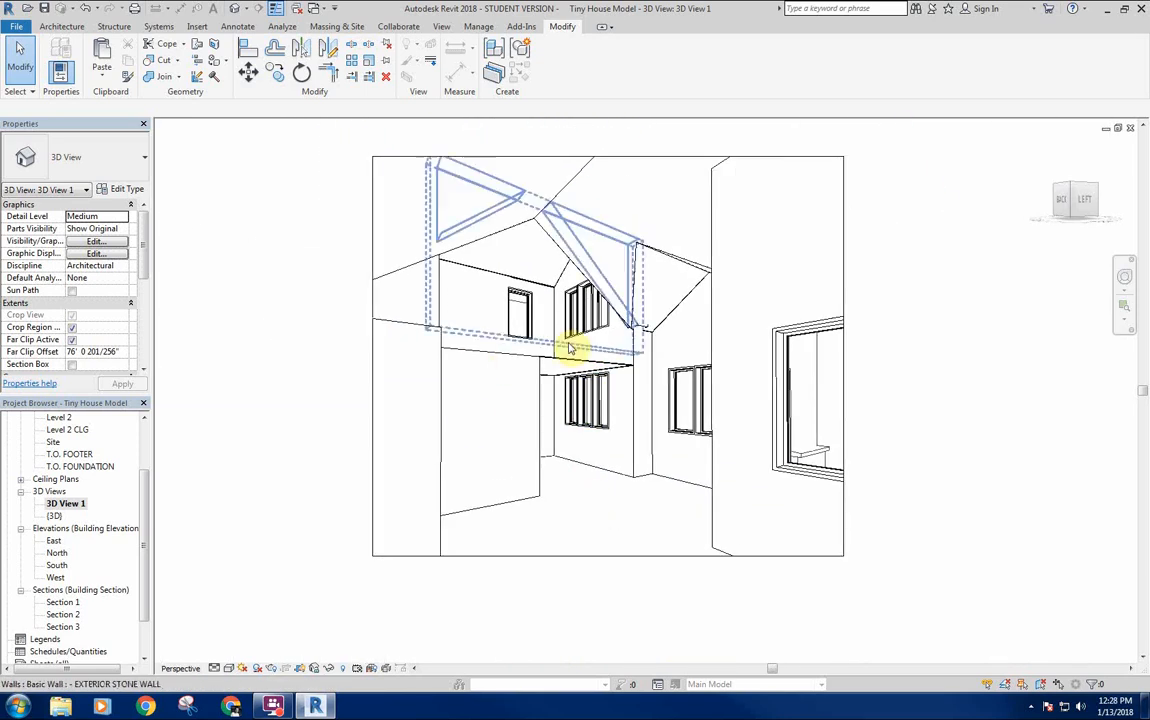
{"action": "middle_click_drag", "start_coordinate": [617, 558], "coordinate": [593, 510]}
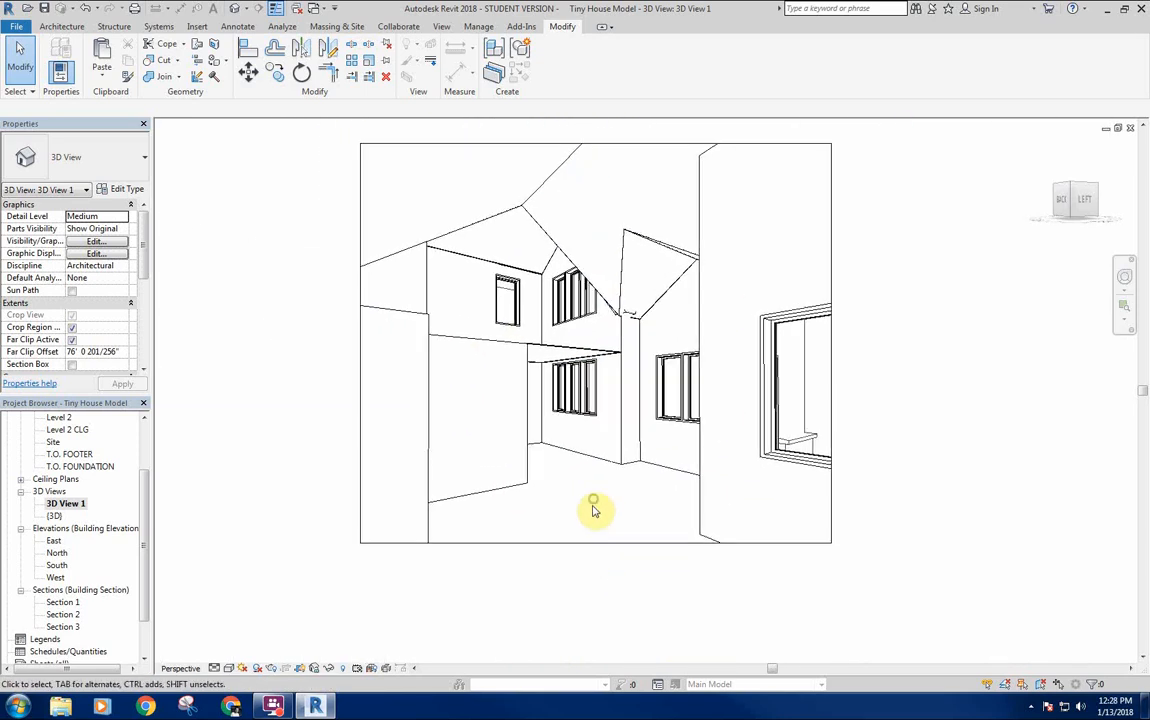
Display the interior perspective as Shaded to check the ceilings, and restore the Hidden Line style.
{"action": "left_click", "coordinate": [214, 669]}
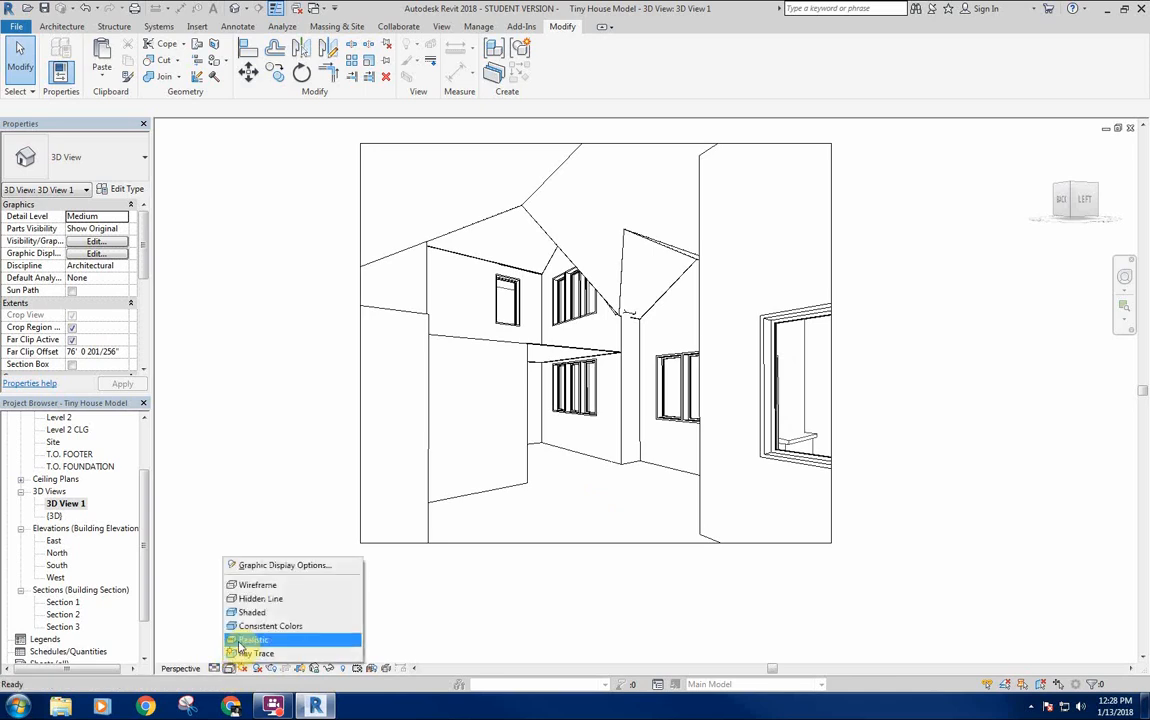
{"action": "left_click", "coordinate": [300, 613]}
{"action": "middle_click_drag", "start_coordinate": [560, 493], "coordinate": [561, 545]}
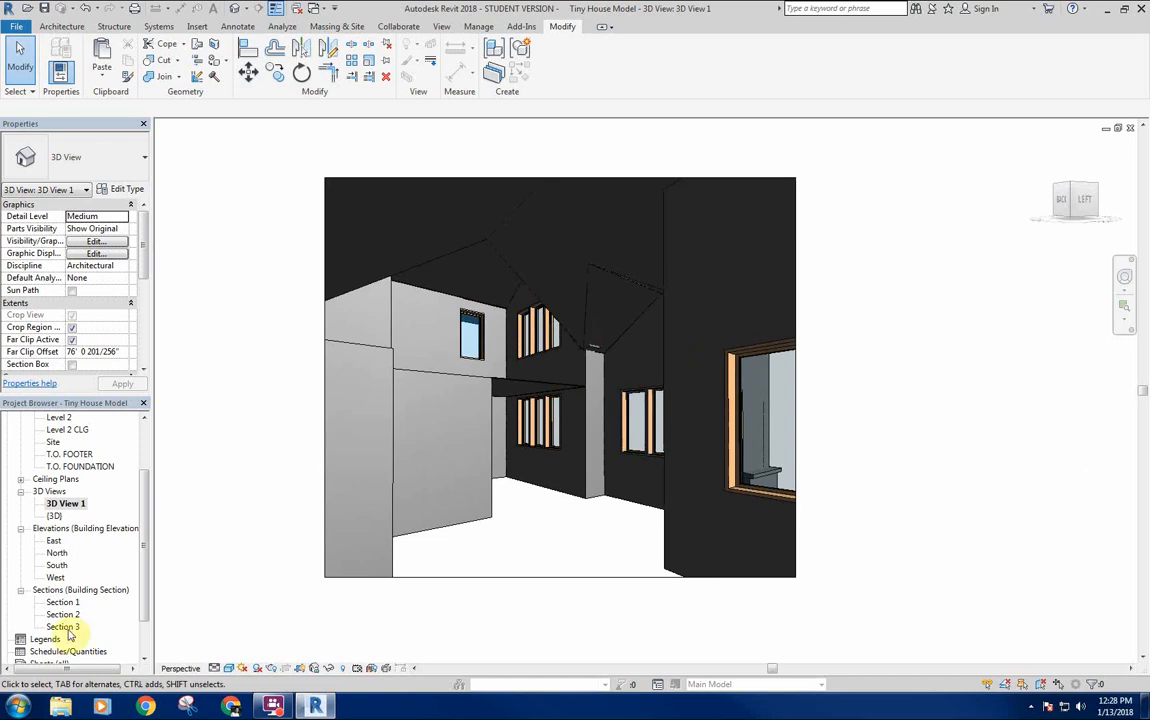
{"action": "left_click", "coordinate": [214, 668]}
{"action": "left_click", "coordinate": [248, 603]}
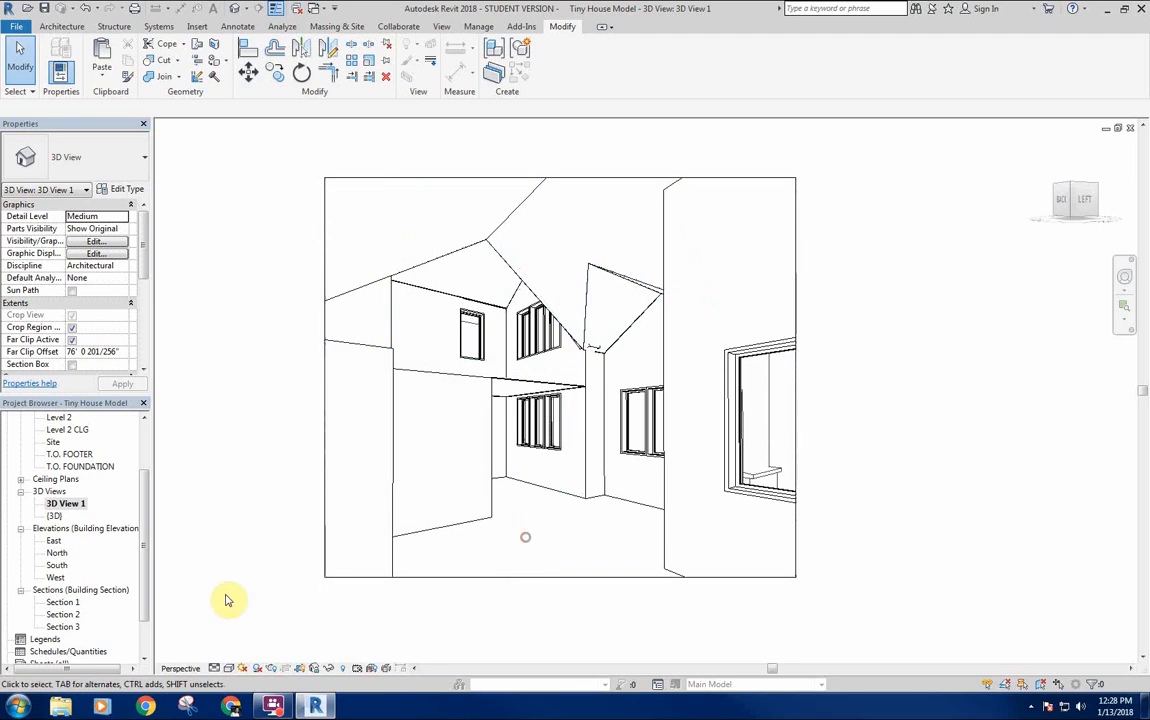
Open the Level 1 floor plan, and return to the default 3D view to look over the whole house.
{"action": "left_click", "coordinate": [66, 430]}
{"action": "scroll", "coordinate": [60, 460], "scroll_direction": "up", "scroll_amount": 2}
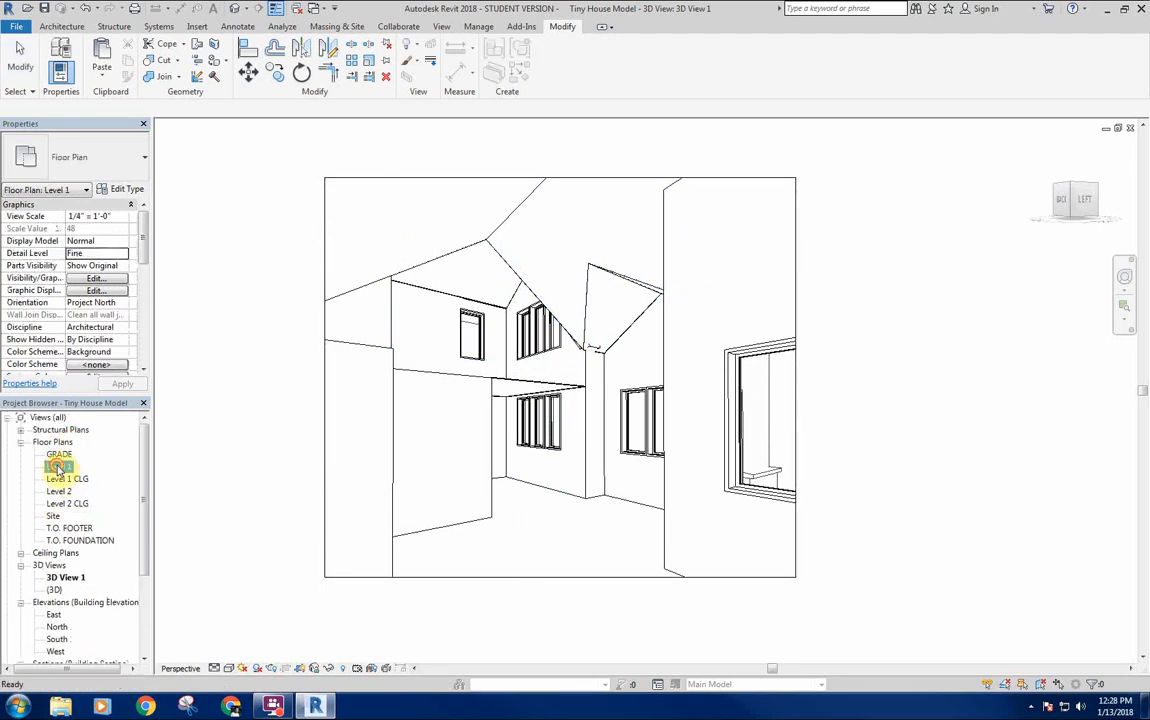
{"action": "double_click", "coordinate": [58, 467]}
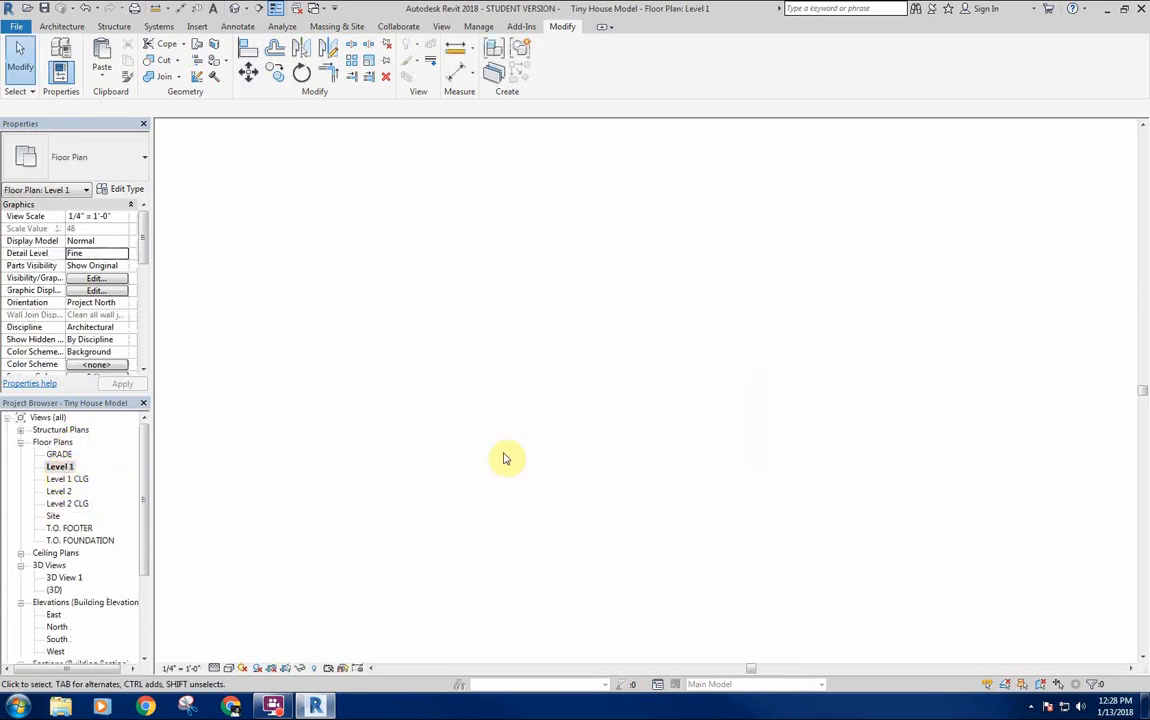
{"action": "left_click", "coordinate": [233, 10]}
{"action": "middle_click_drag", "start_coordinate": [757, 424], "coordinate": [519, 399], "text": "shift"}
{"action": "scroll", "coordinate": [457, 343], "scroll_direction": "down", "scroll_amount": 3}
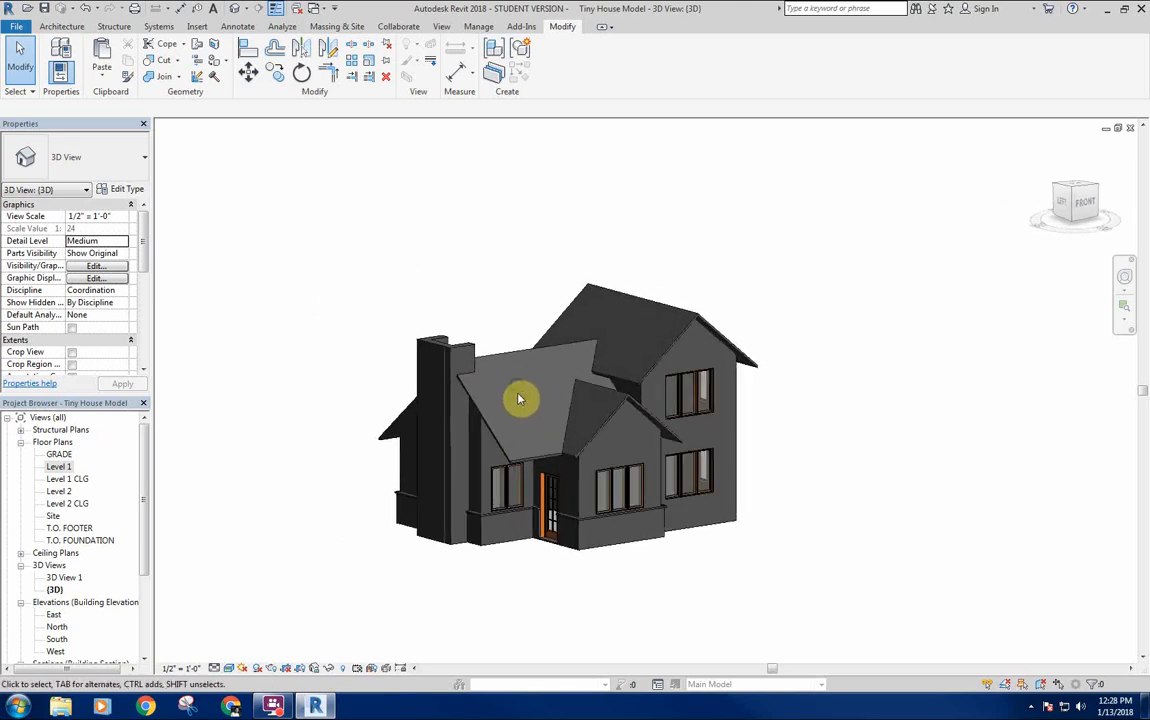